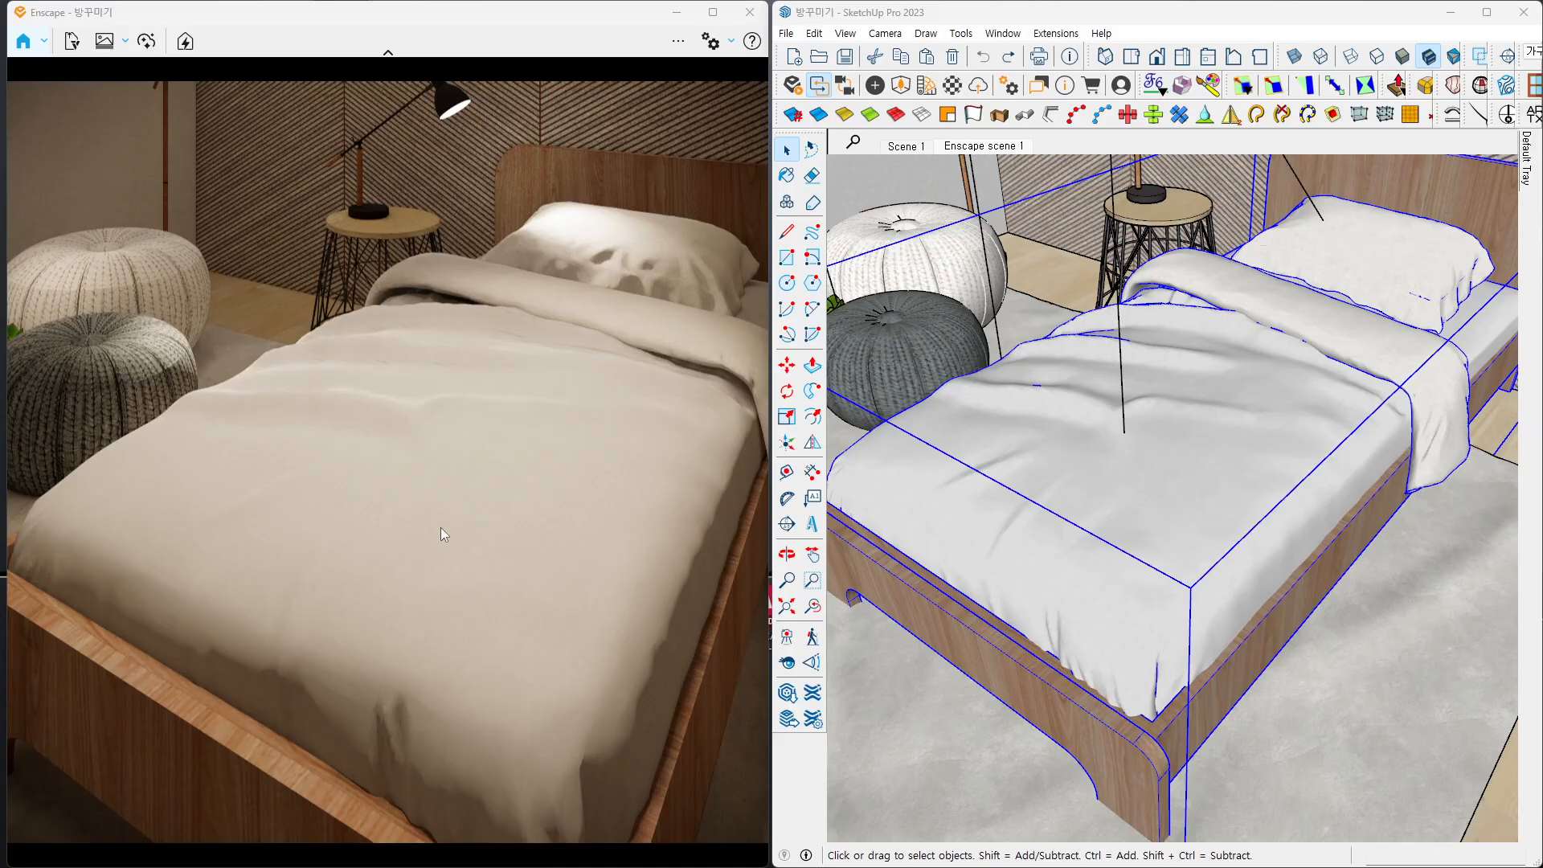
- Examine the bed's duvet and wooden frame up close in both the Enscape render and the SketchUp model
mouse_move(441, 527)
right_down()
mouse_move(438, 414)
mouse_move(437, 521)
mouse_move(403, 516)
mouse_move(405, 497)
mouse_move(452, 532)
mouse_move(481, 490)
mouse_move(482, 516)
right_up()
scroll(1107, 531, up, 2)
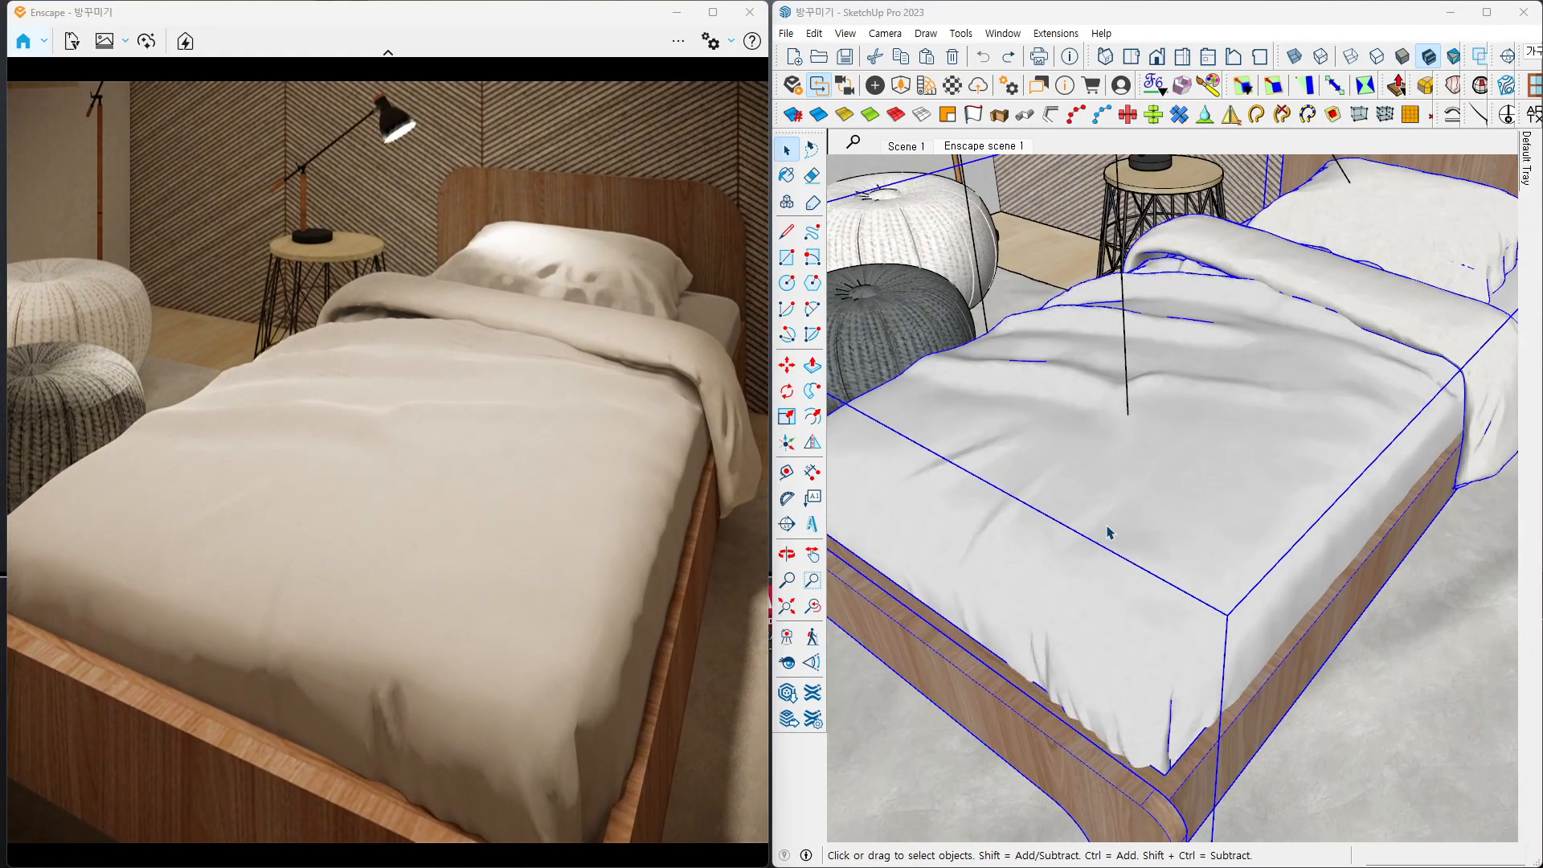
scroll(1107, 531, up, 5)
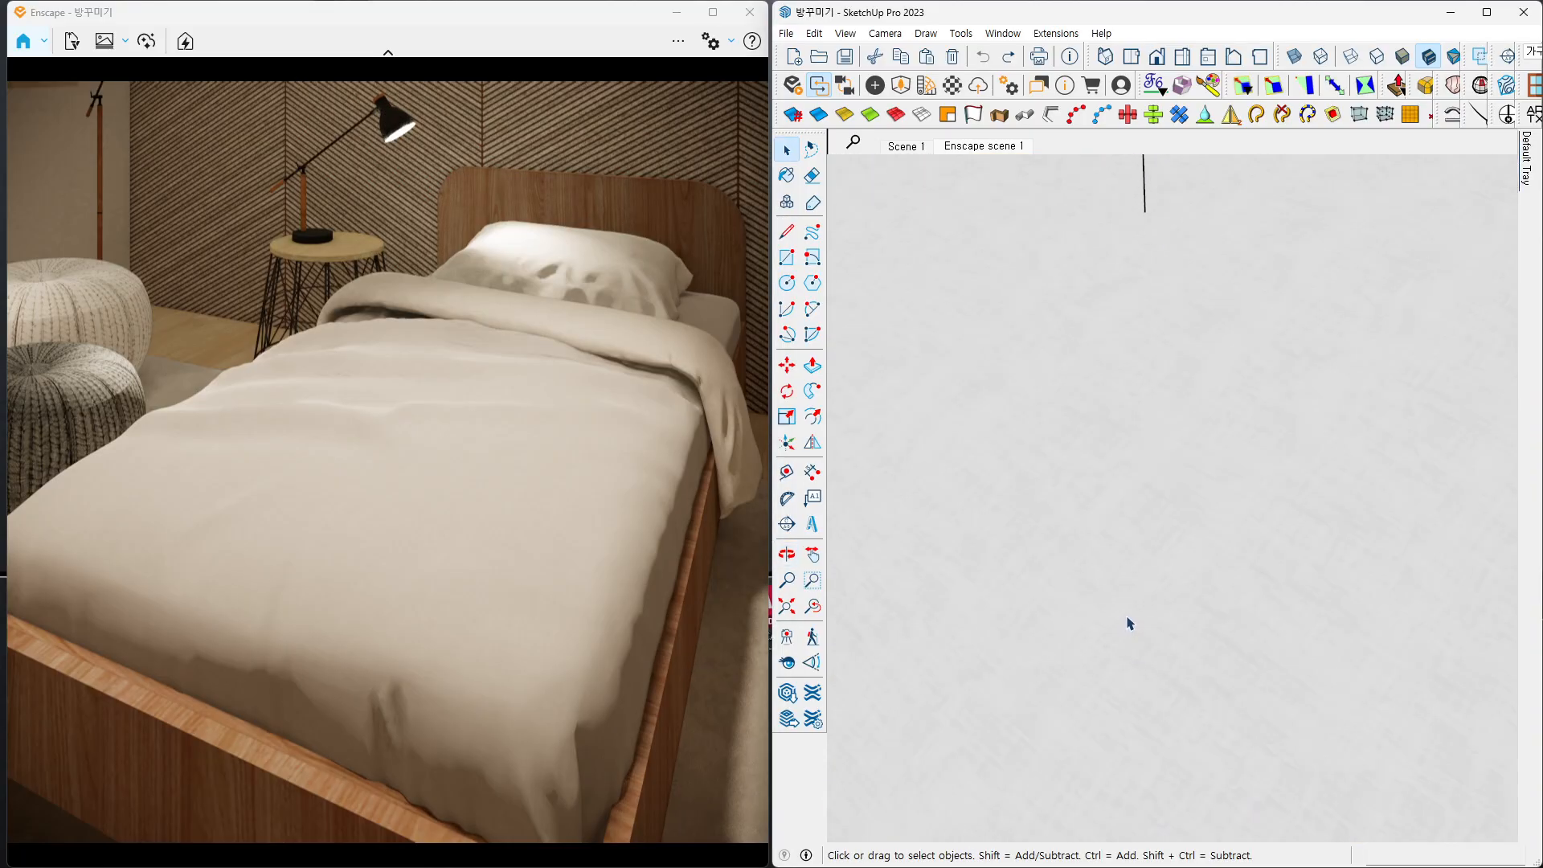
key(o)
mouse_move(959, 616)
mouse_down()
mouse_move(978, 637)
mouse_move(1051, 576)
mouse_up()
key(space)
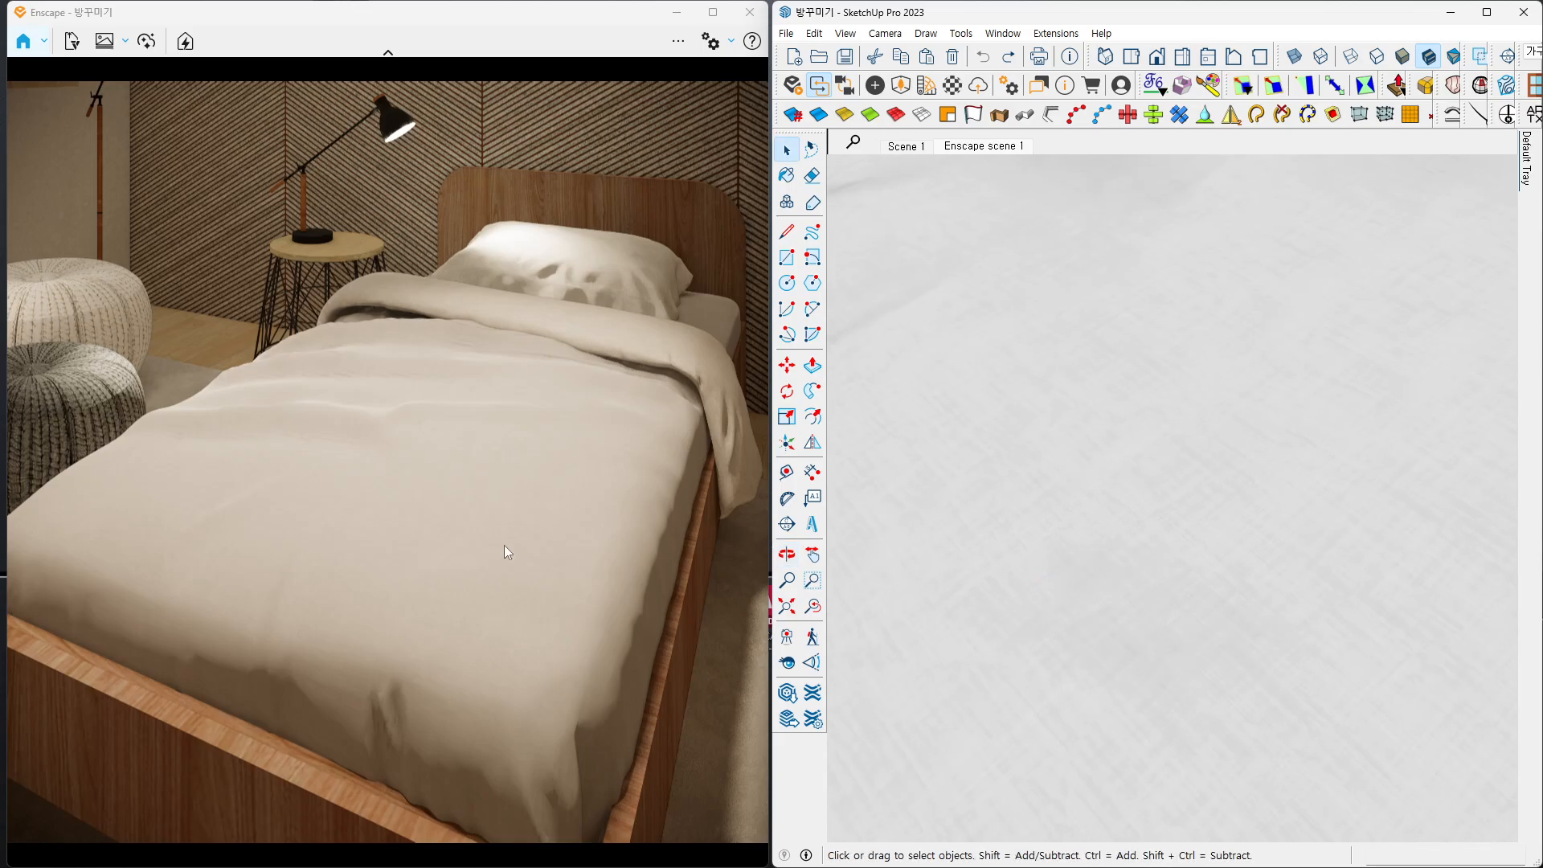
scroll(1187, 420, down, 10)
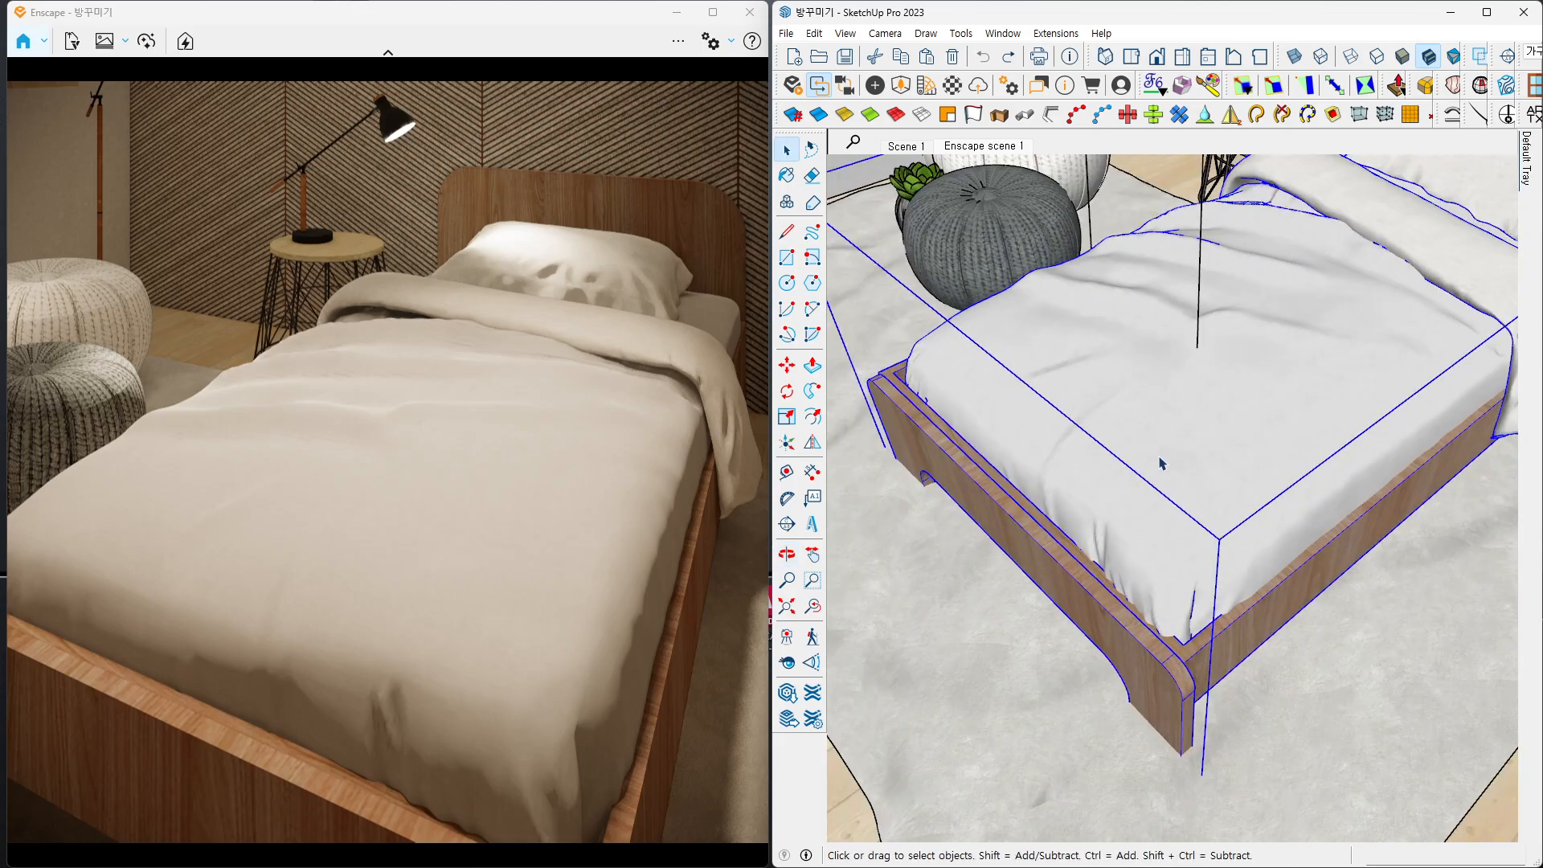
mouse_move(1165, 465)
shift+middle_down()
mouse_move(1122, 552)
mouse_move(1257, 458)
mouse_move(1227, 548)
mouse_move(1194, 542)
shift+middle_up()
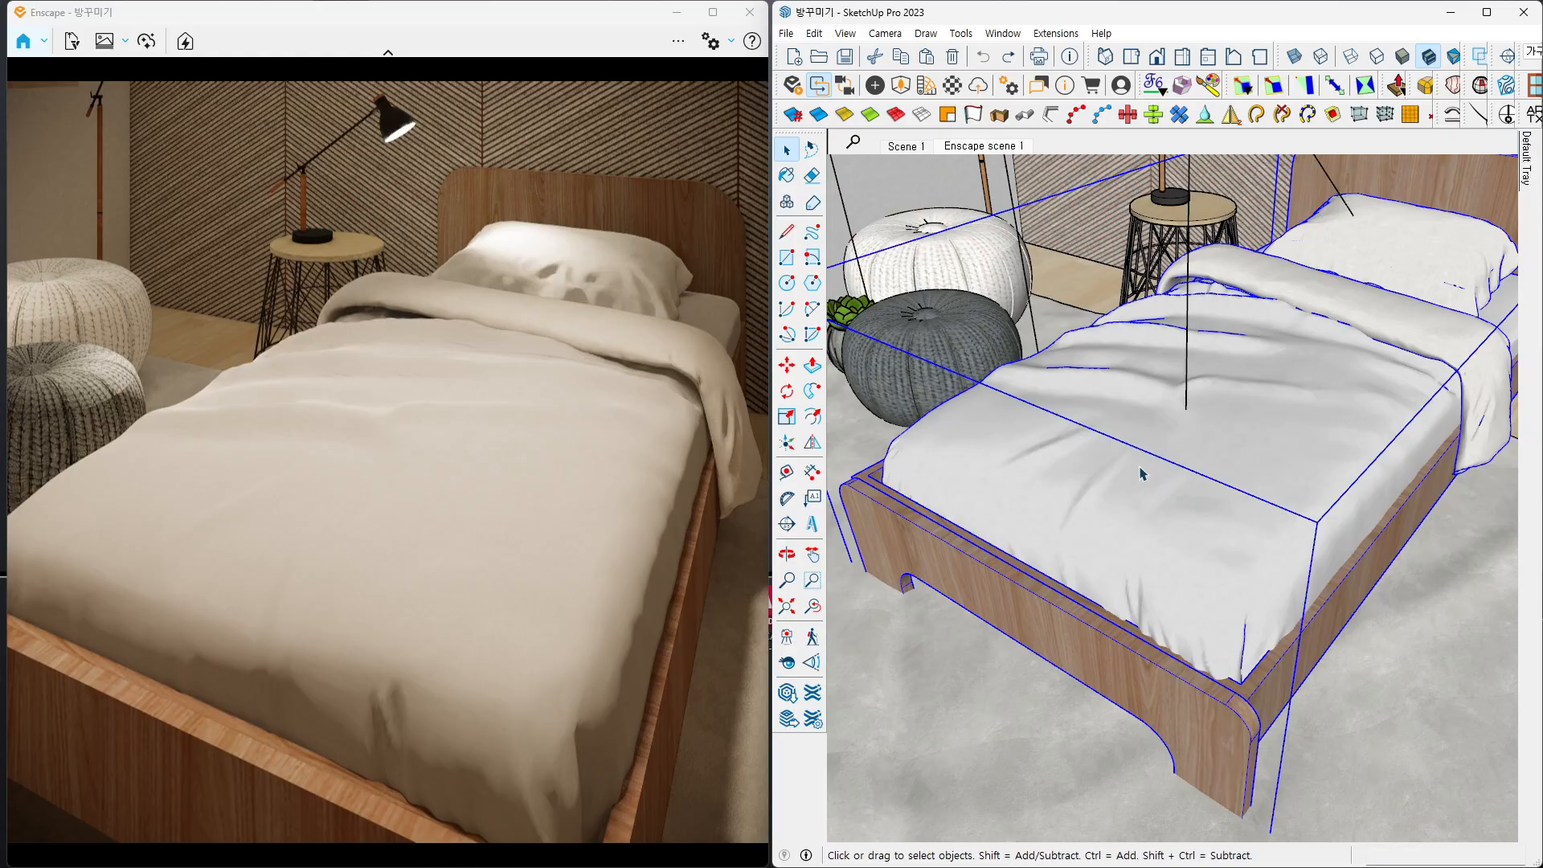
middle_drag(1241, 562, 1216, 596)
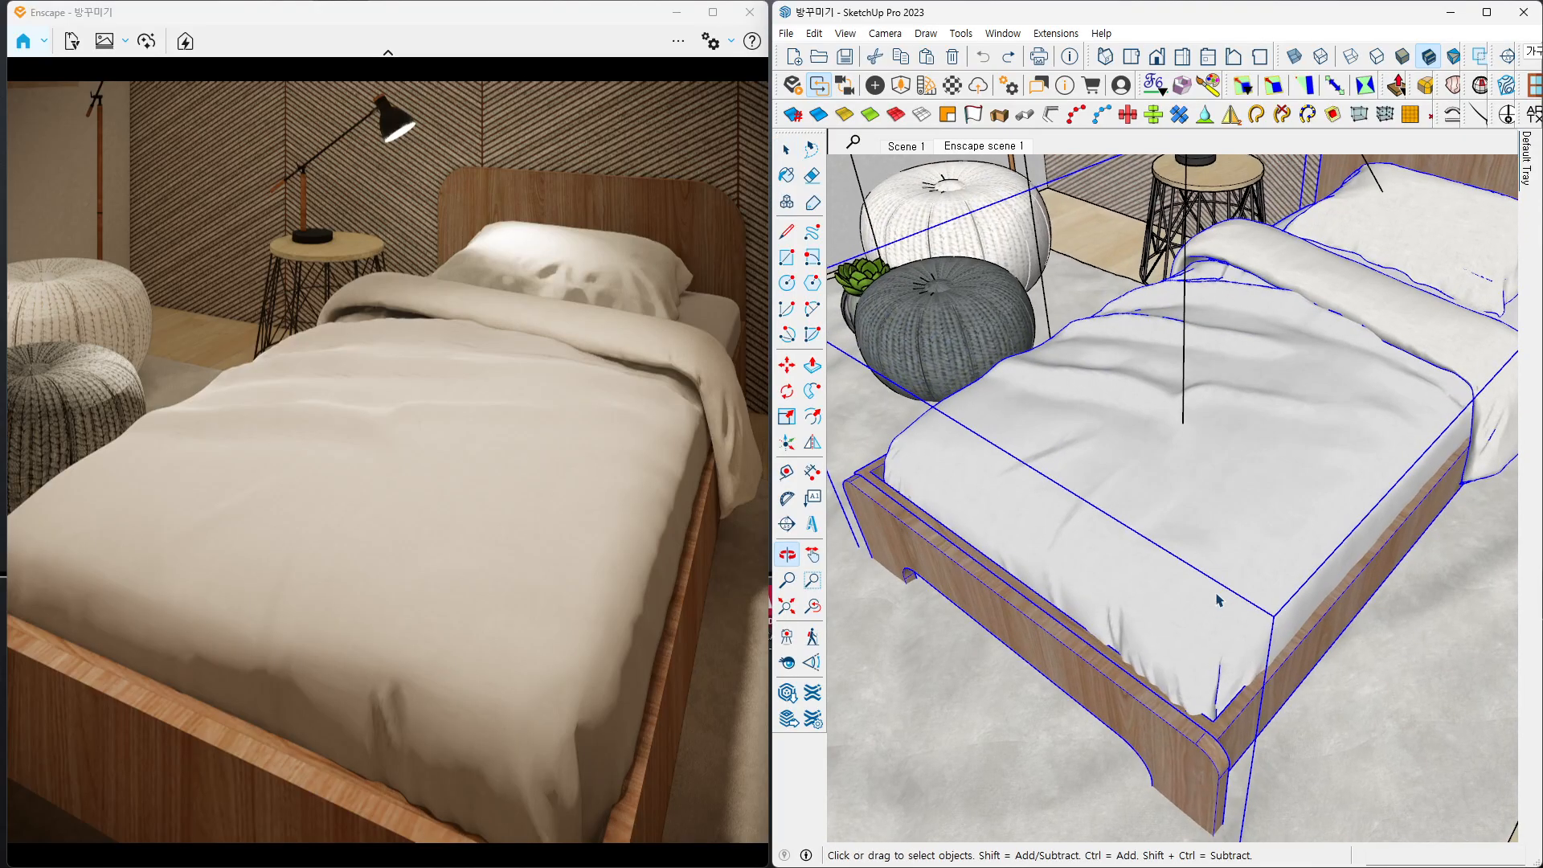
scroll(1246, 541, up, 3)
middle_drag(1247, 541, 1226, 562)
scroll(1221, 565, down, 2)
scroll(1224, 565, down, 1)
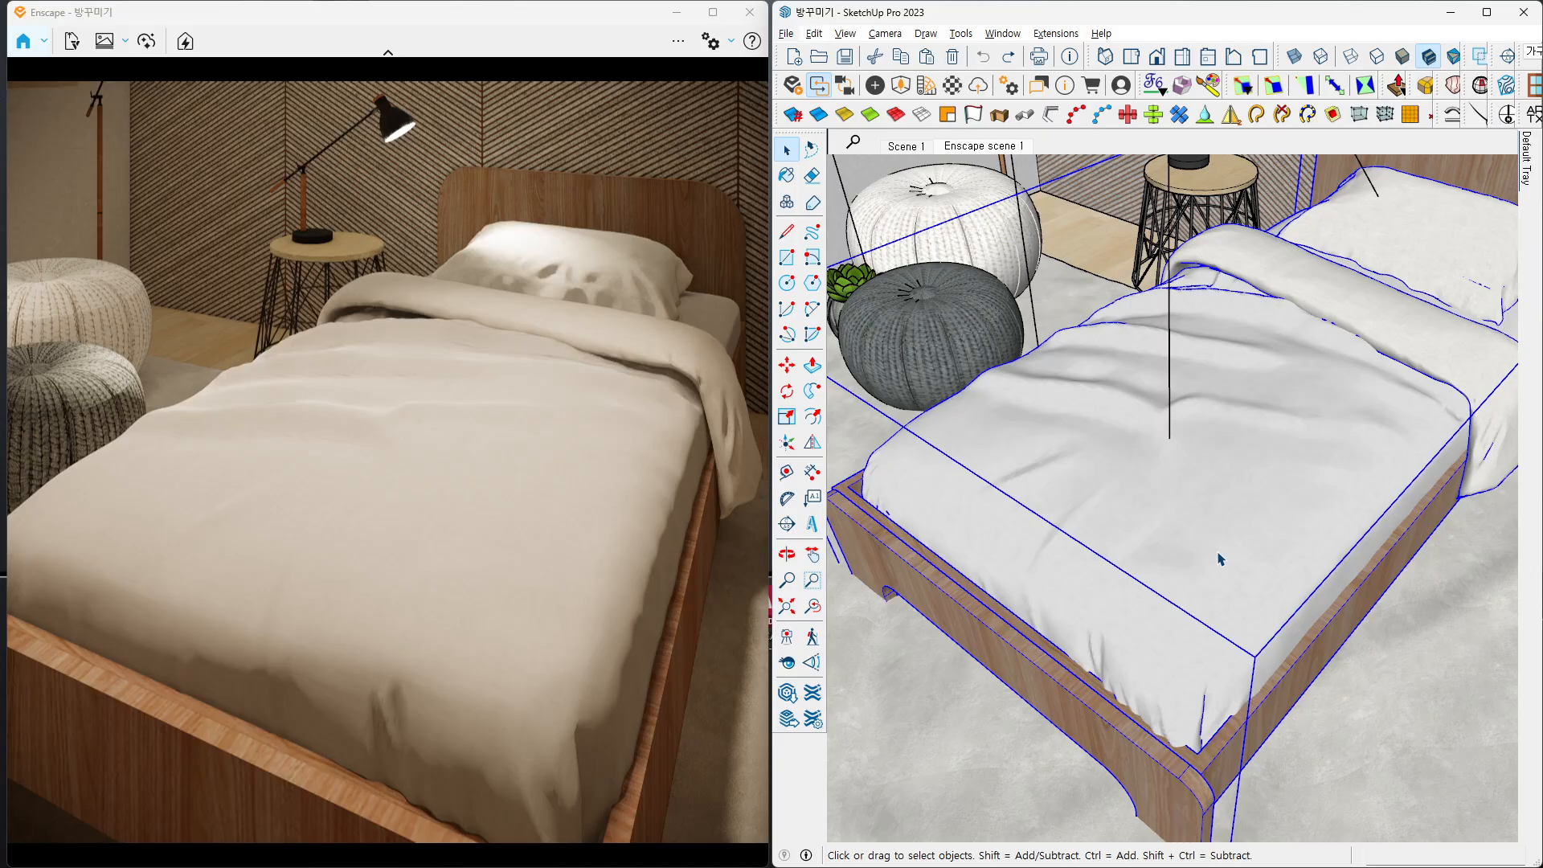
- Explode the bed group and select the bedding and the wooden frame separately
right_click(1218, 554)
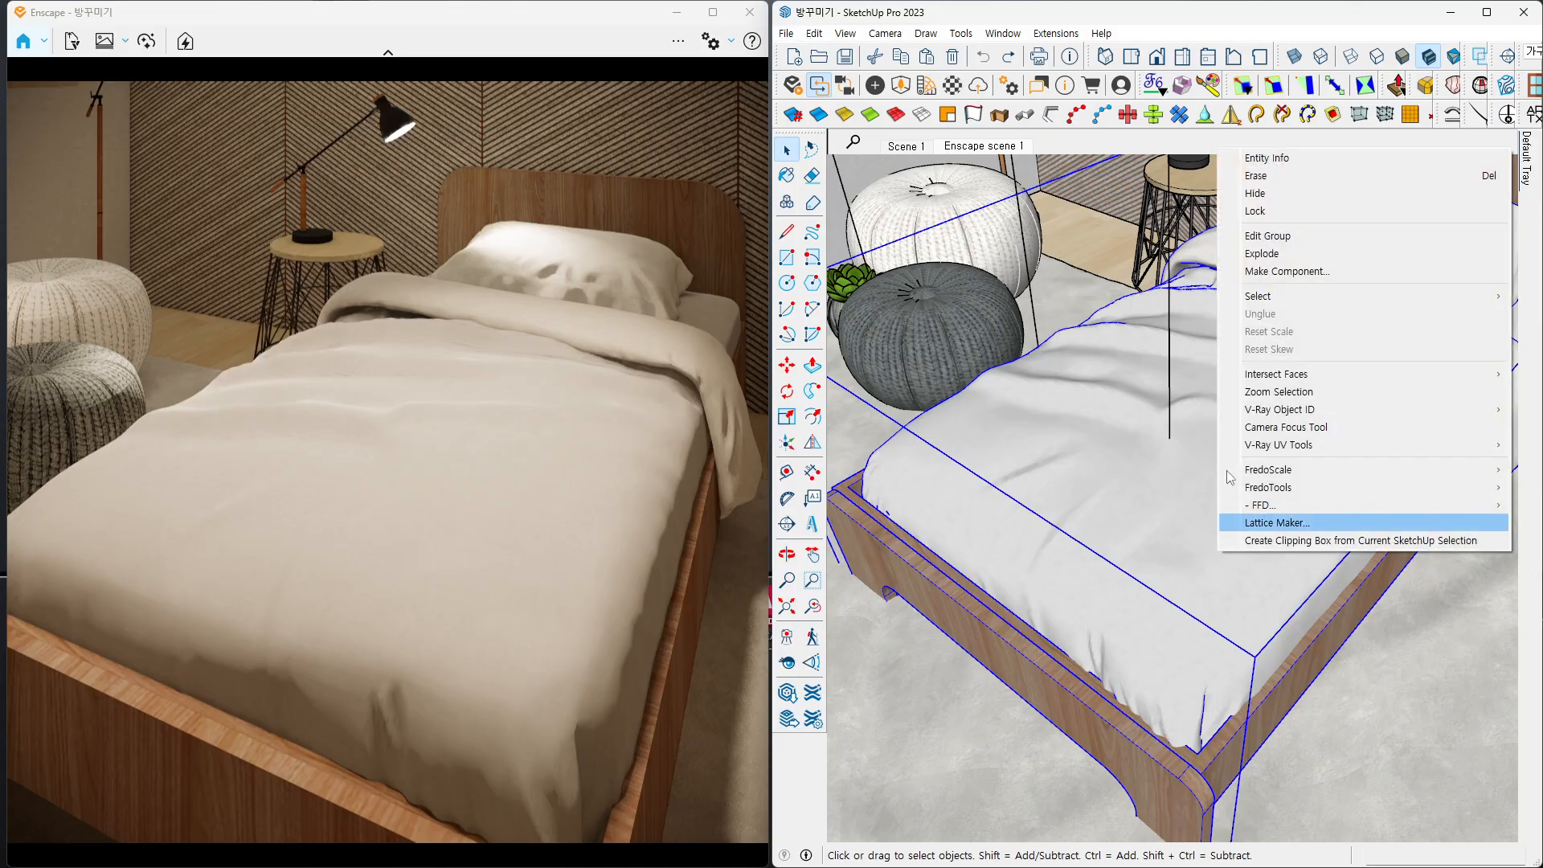
click(1263, 254)
click(1173, 564)
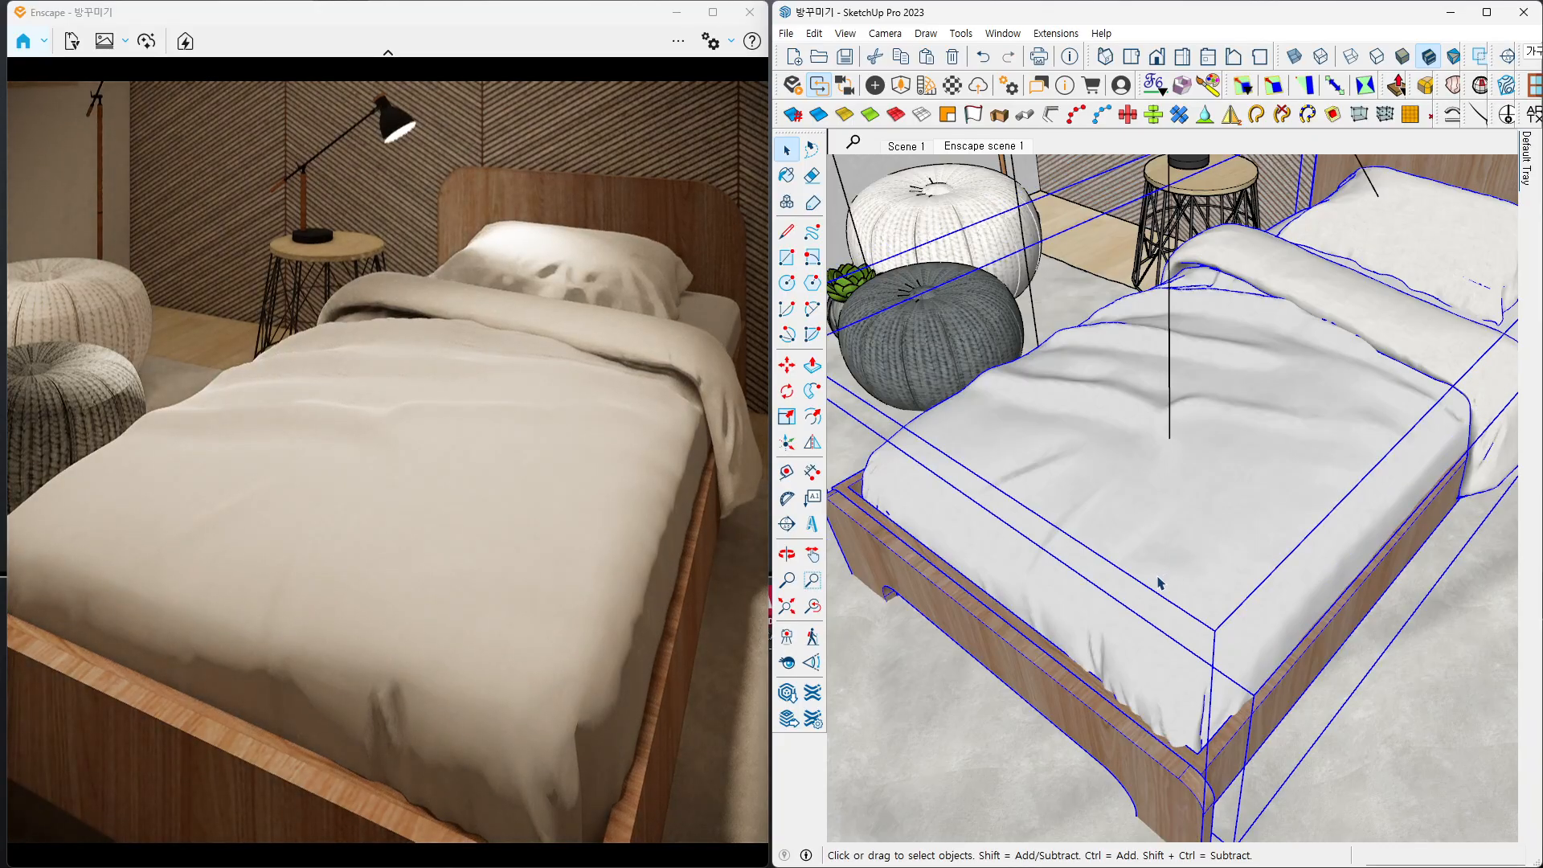
click(1160, 582)
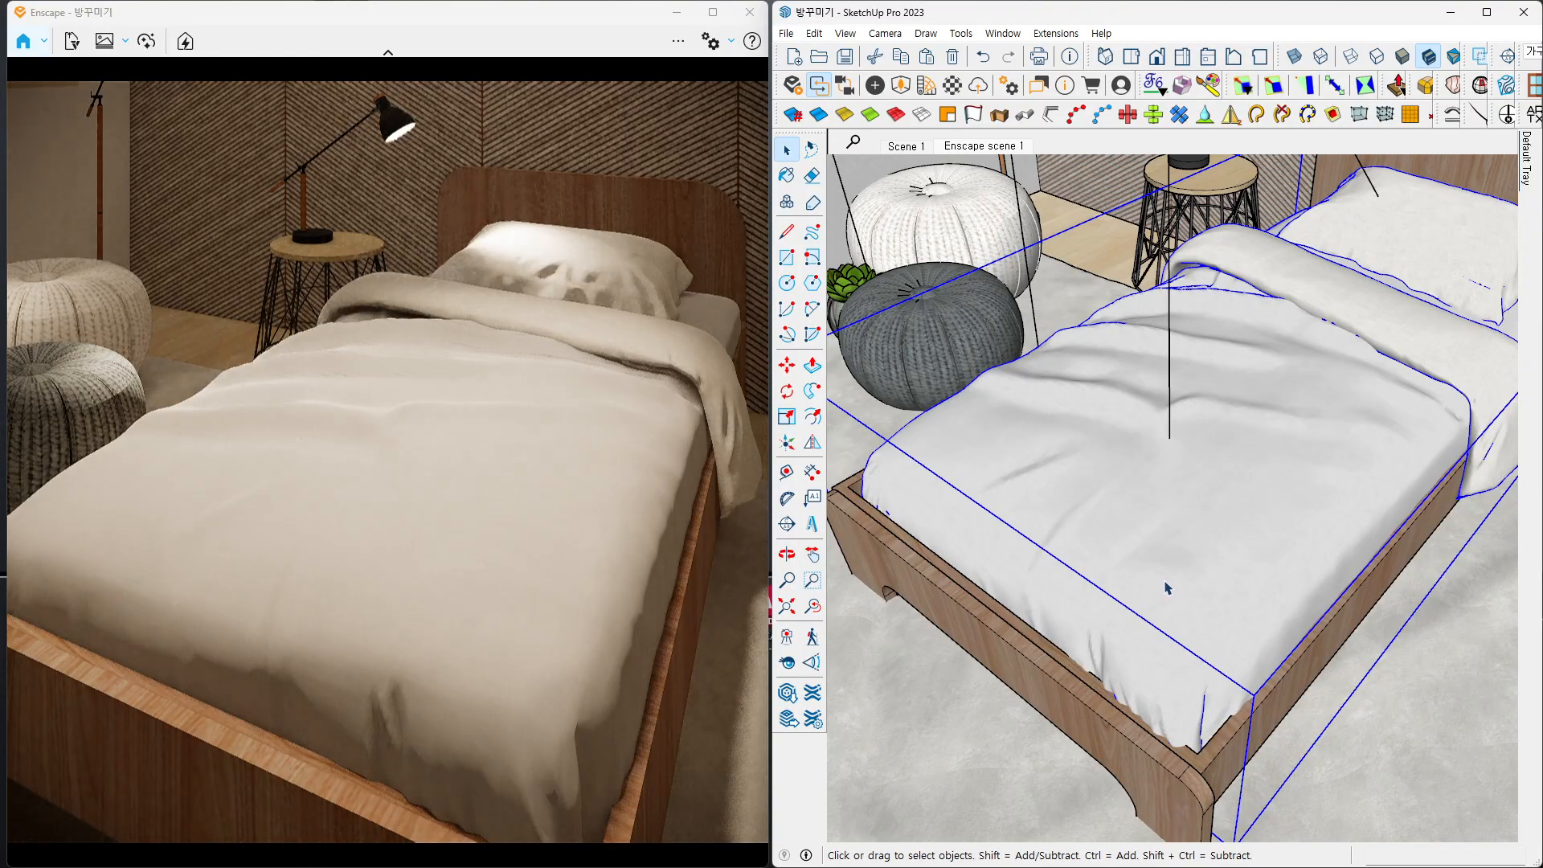
click(1069, 667)
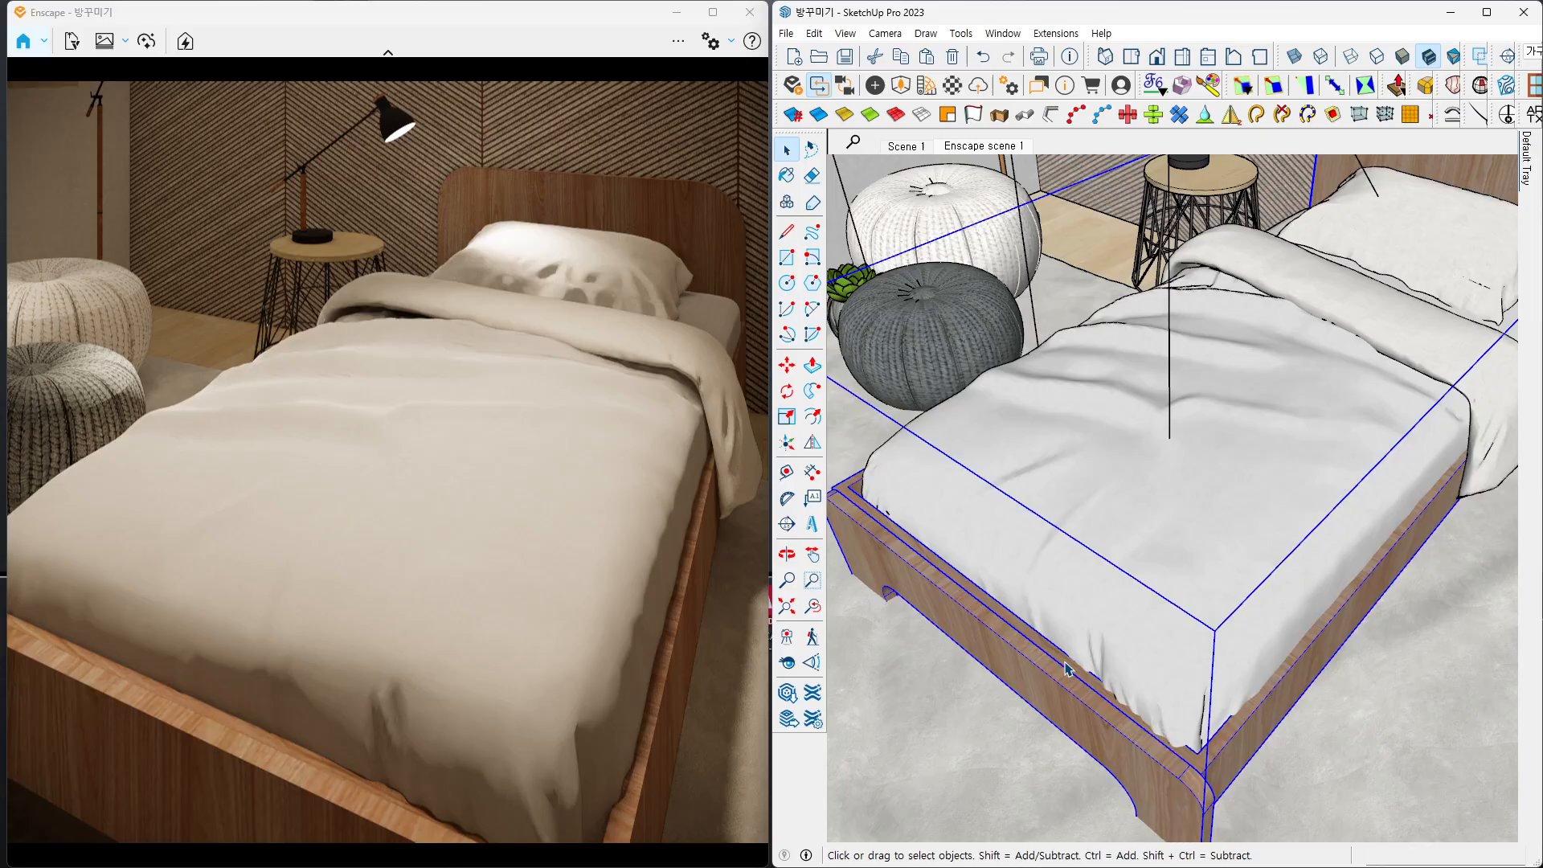
- Explode the bedding group and select the pillow and the duvet as separate objects
click(1113, 622)
click(1113, 623)
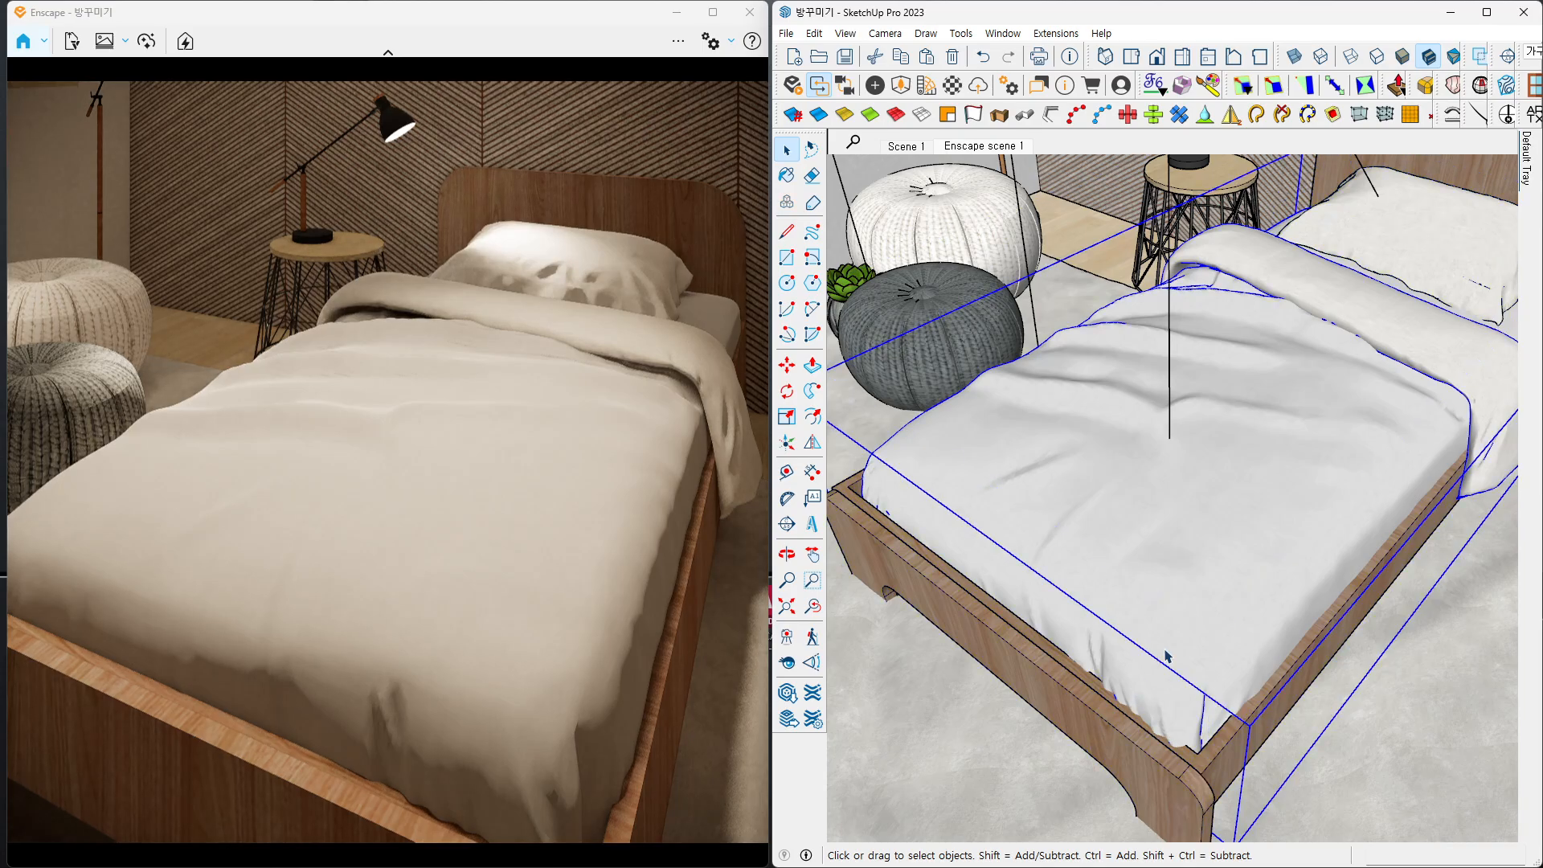
mouse_move(1103, 739)
middle_down()
mouse_move(1119, 610)
mouse_move(1042, 513)
mouse_move(1119, 592)
mouse_move(1157, 594)
middle_up()
click(1441, 306)
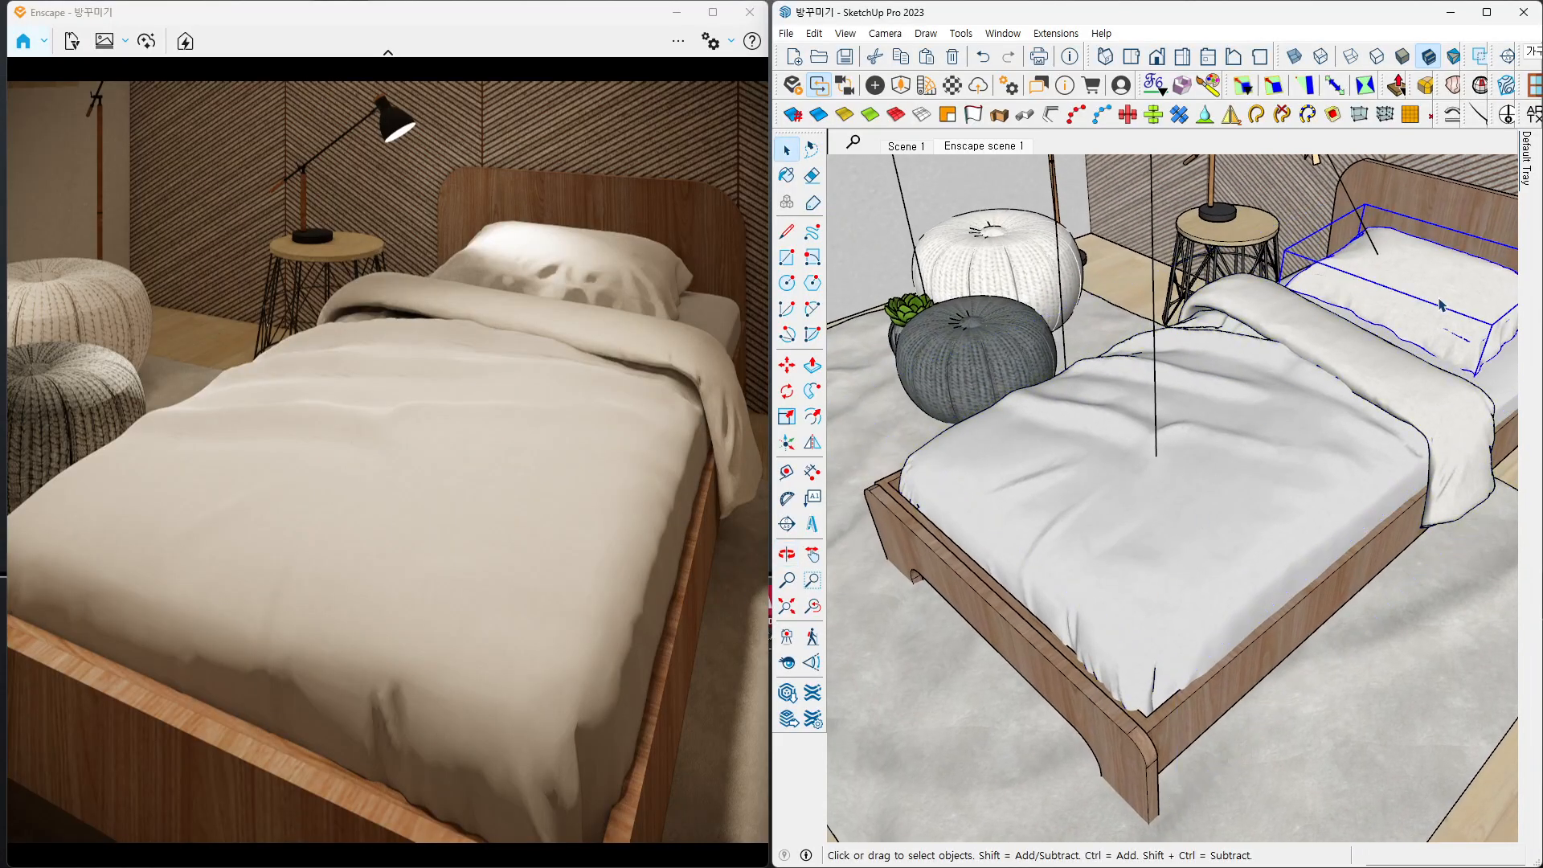
click(1219, 519)
click(1461, 302)
click(1252, 539)
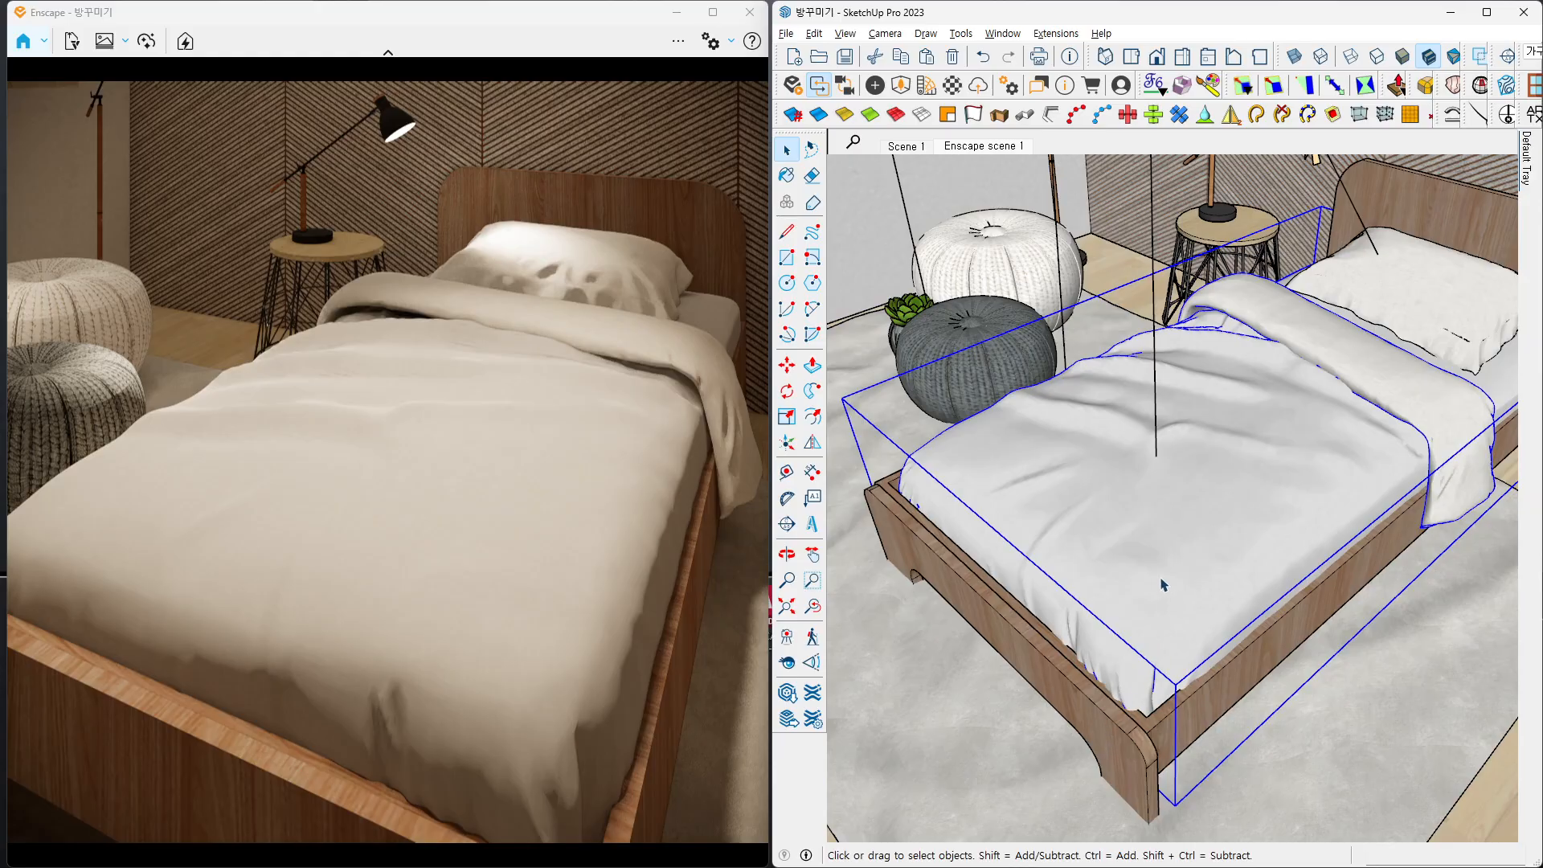
- Open the duvet component to examine its sheet surface and all connected mesh geometry, comparing it with the render, and close it
double_click(1071, 612)
click(1071, 612)
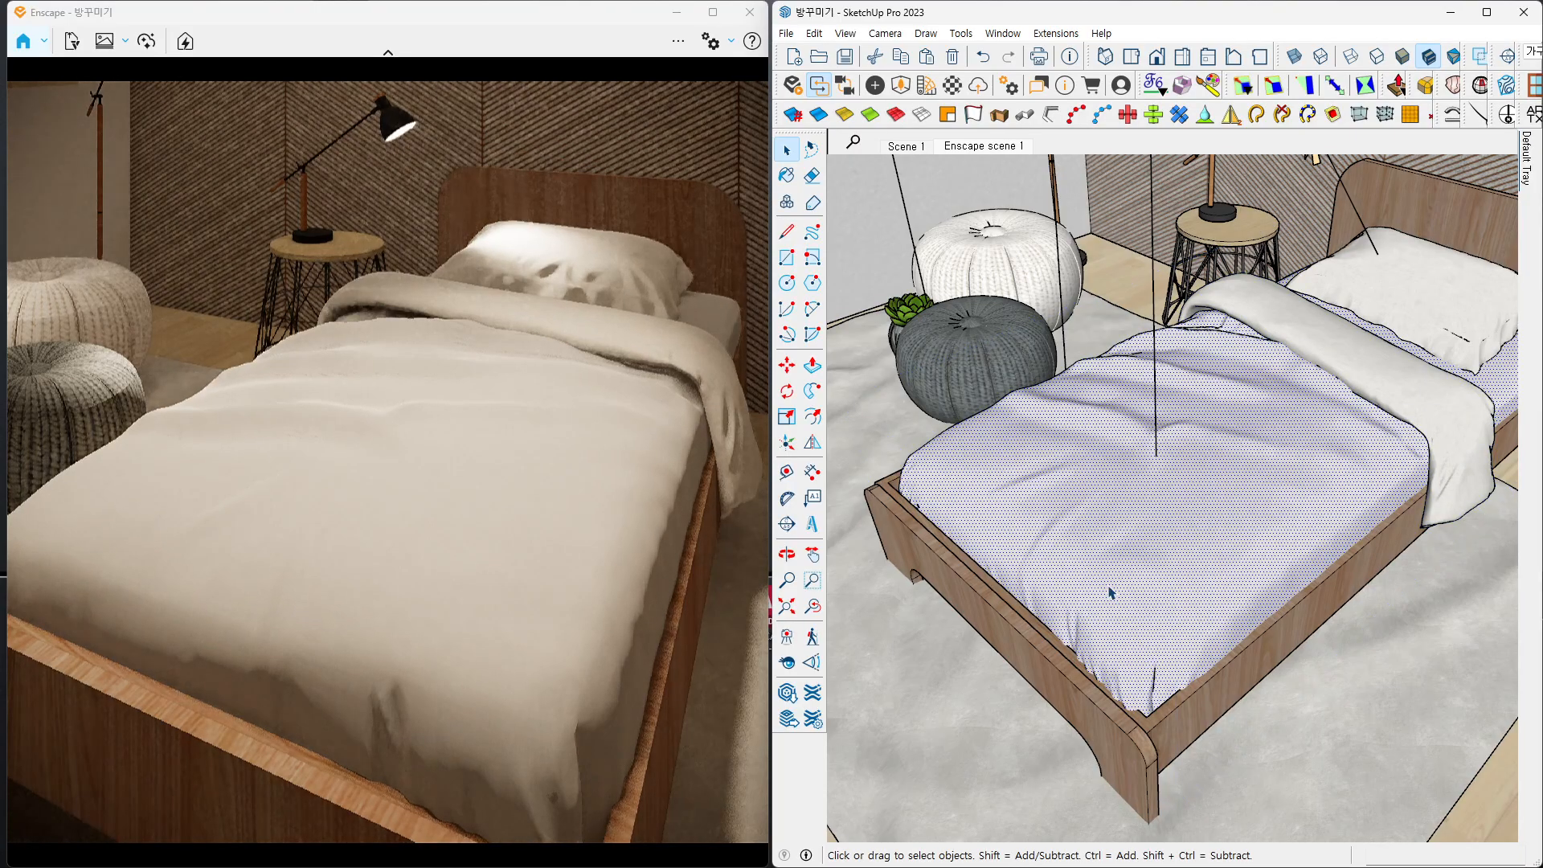
mouse_move(1127, 586)
middle_down()
mouse_move(1165, 630)
mouse_move(1148, 565)
middle_up()
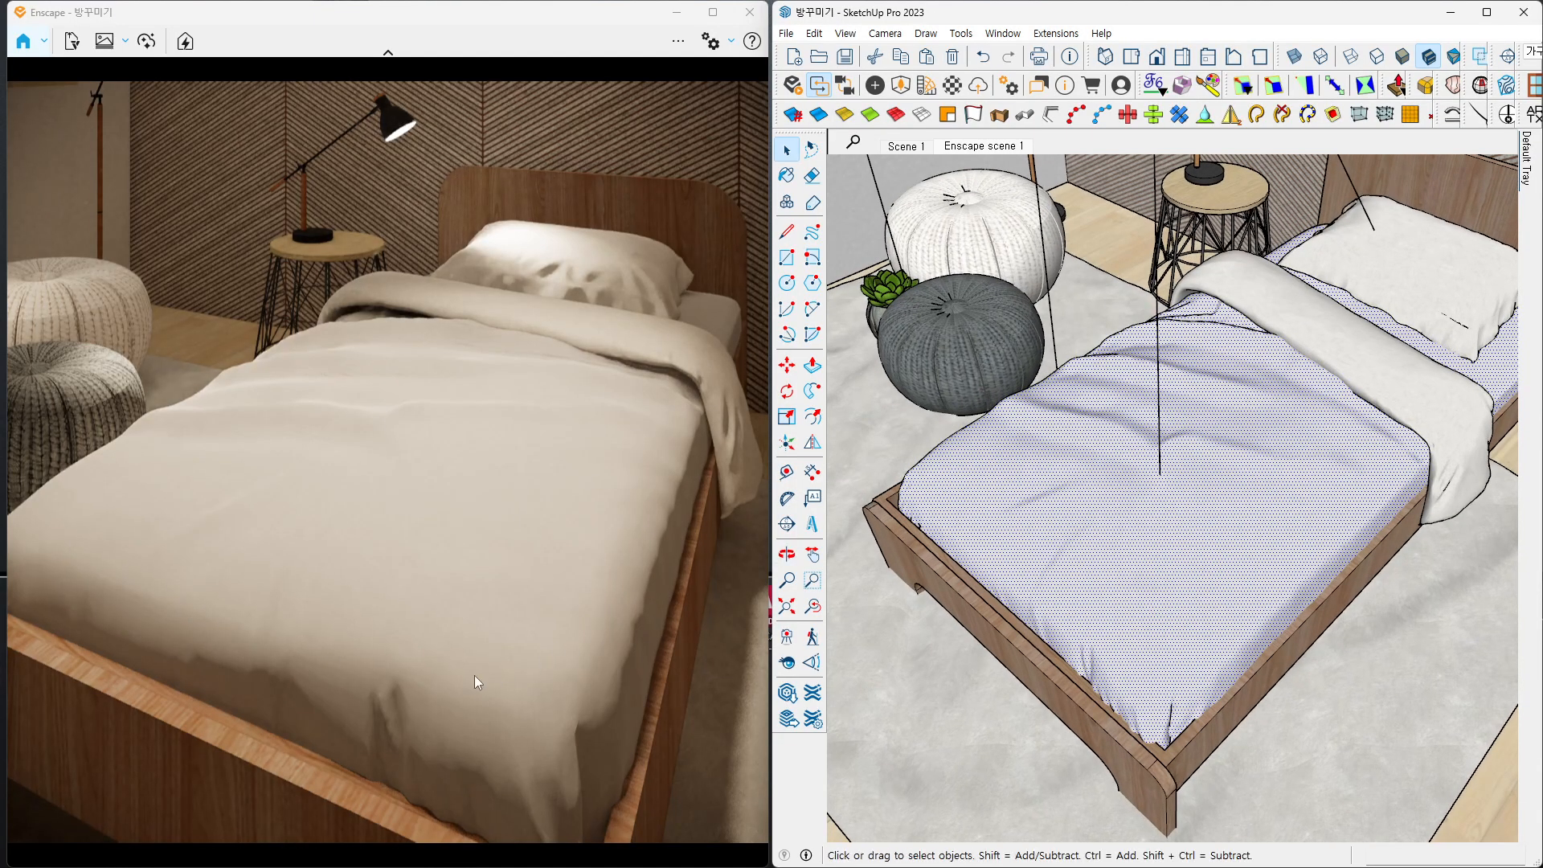
mouse_move(474, 676)
right_down()
mouse_move(467, 692)
mouse_move(433, 688)
mouse_move(446, 662)
right_up()
scroll(453, 672, up, 3)
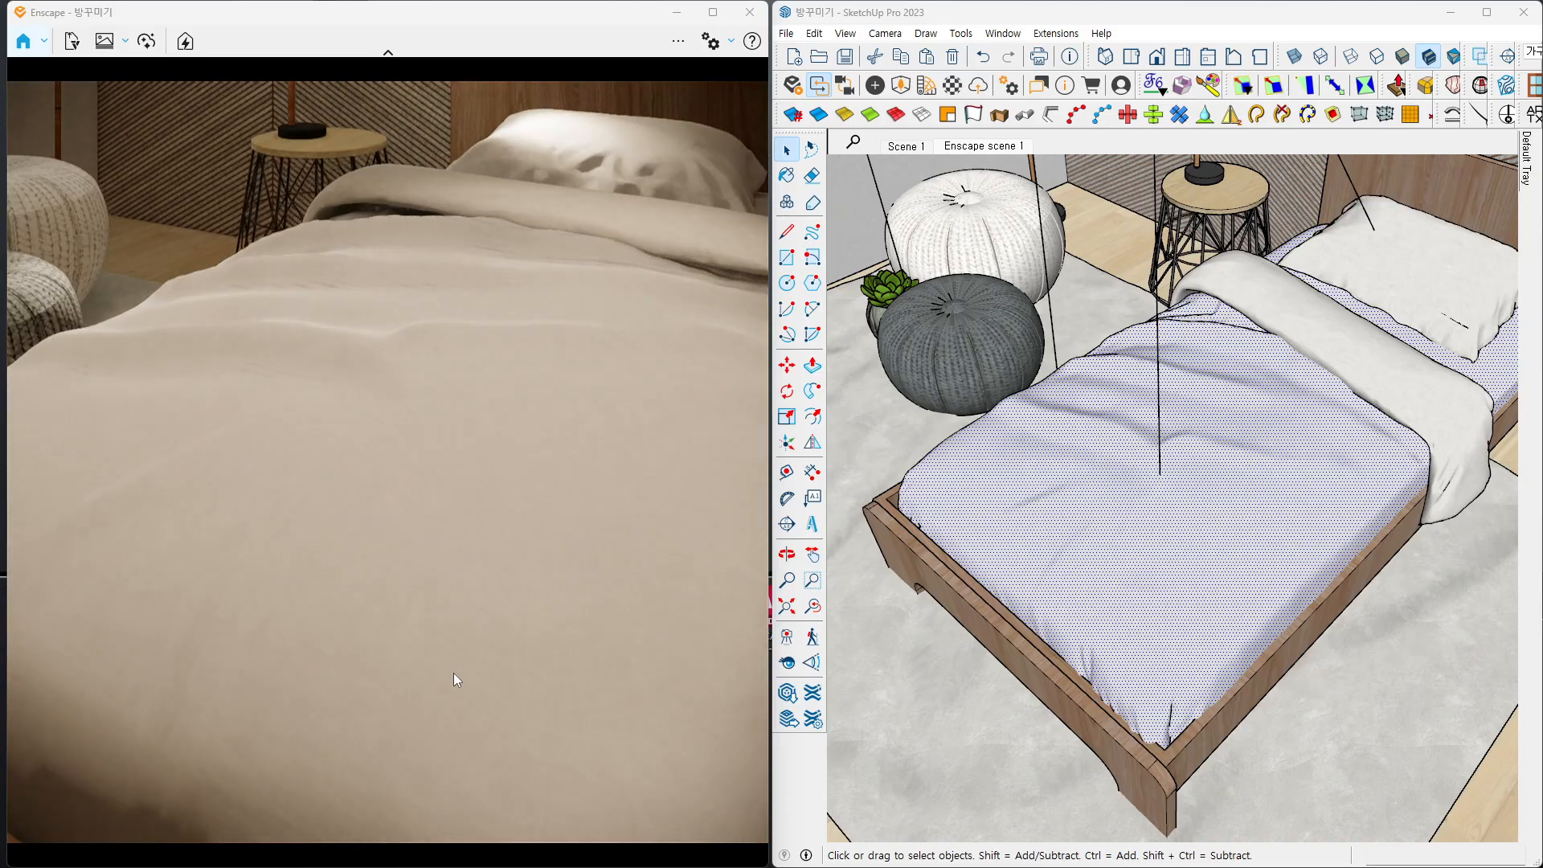
mouse_move(455, 667)
right_down()
mouse_move(427, 648)
mouse_move(442, 629)
mouse_move(429, 662)
right_up()
scroll(436, 675, down, 3)
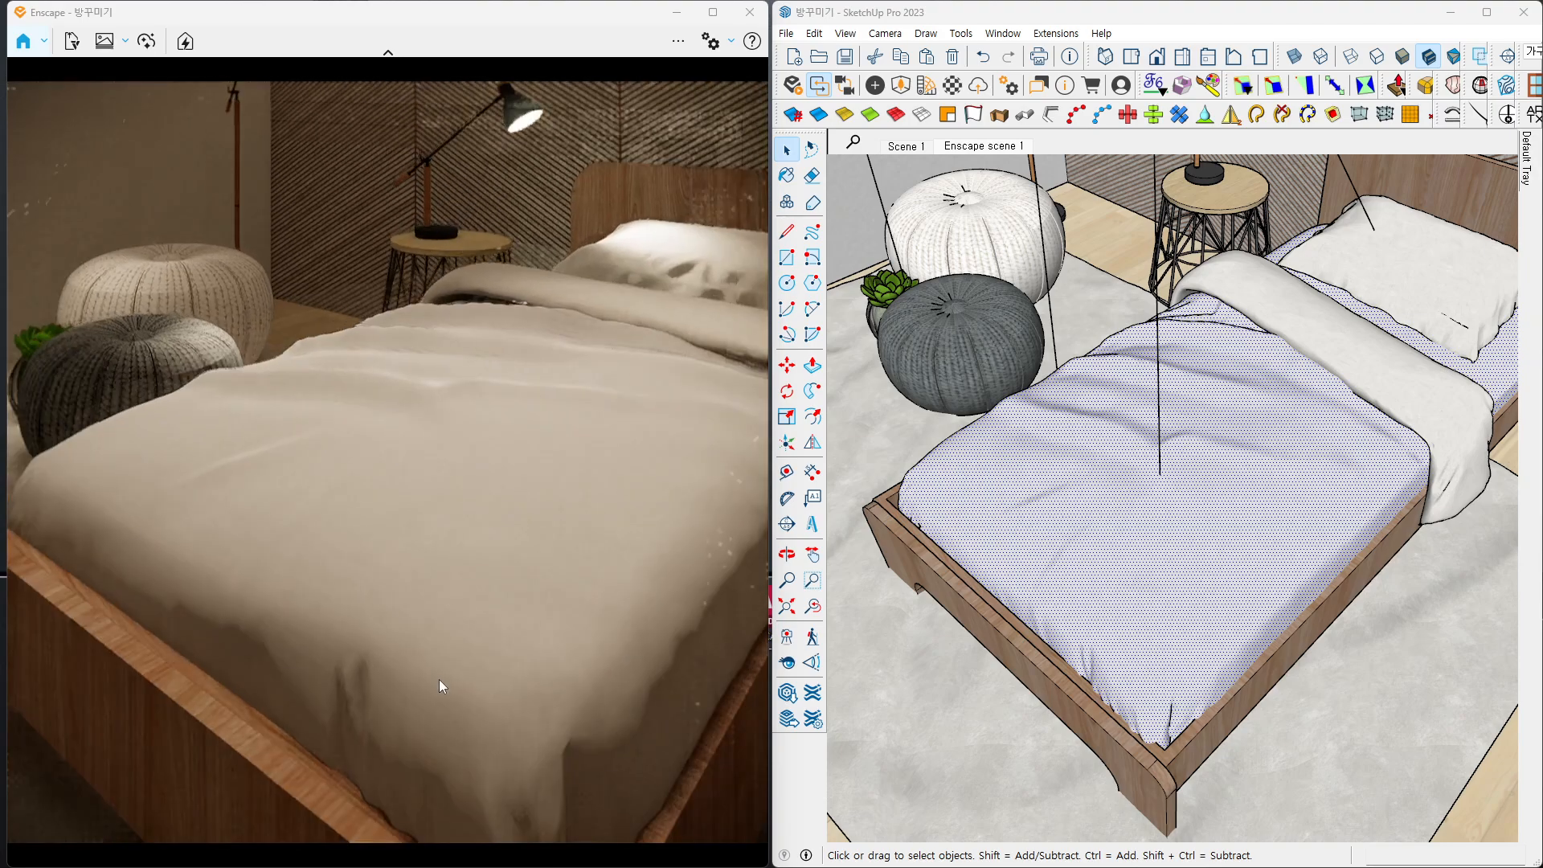
middle_drag(1123, 607, 1121, 580)
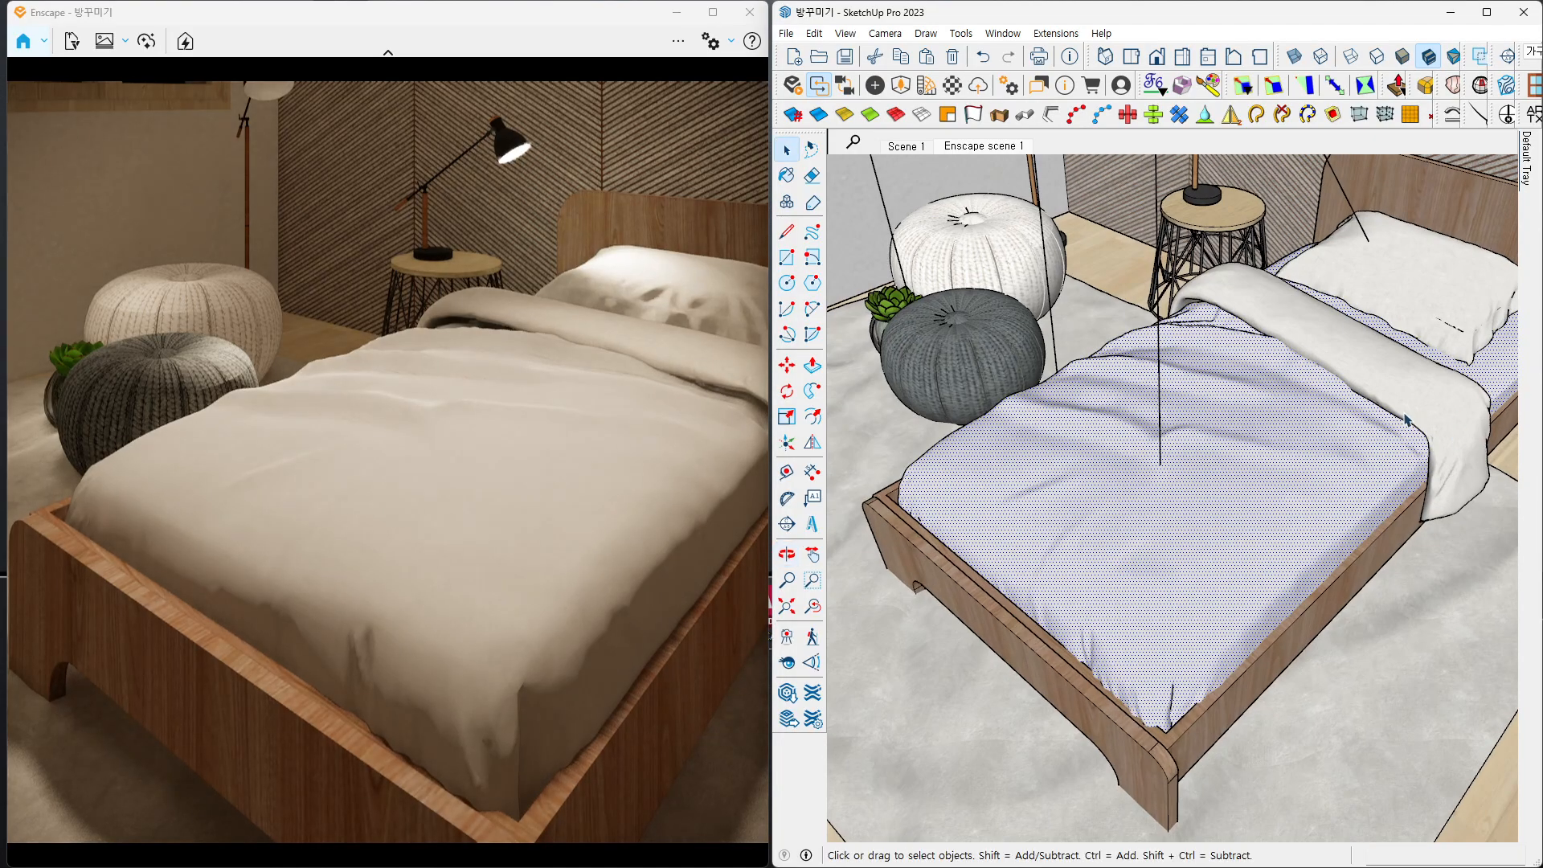
click(1400, 414)
triple_click(1400, 414)
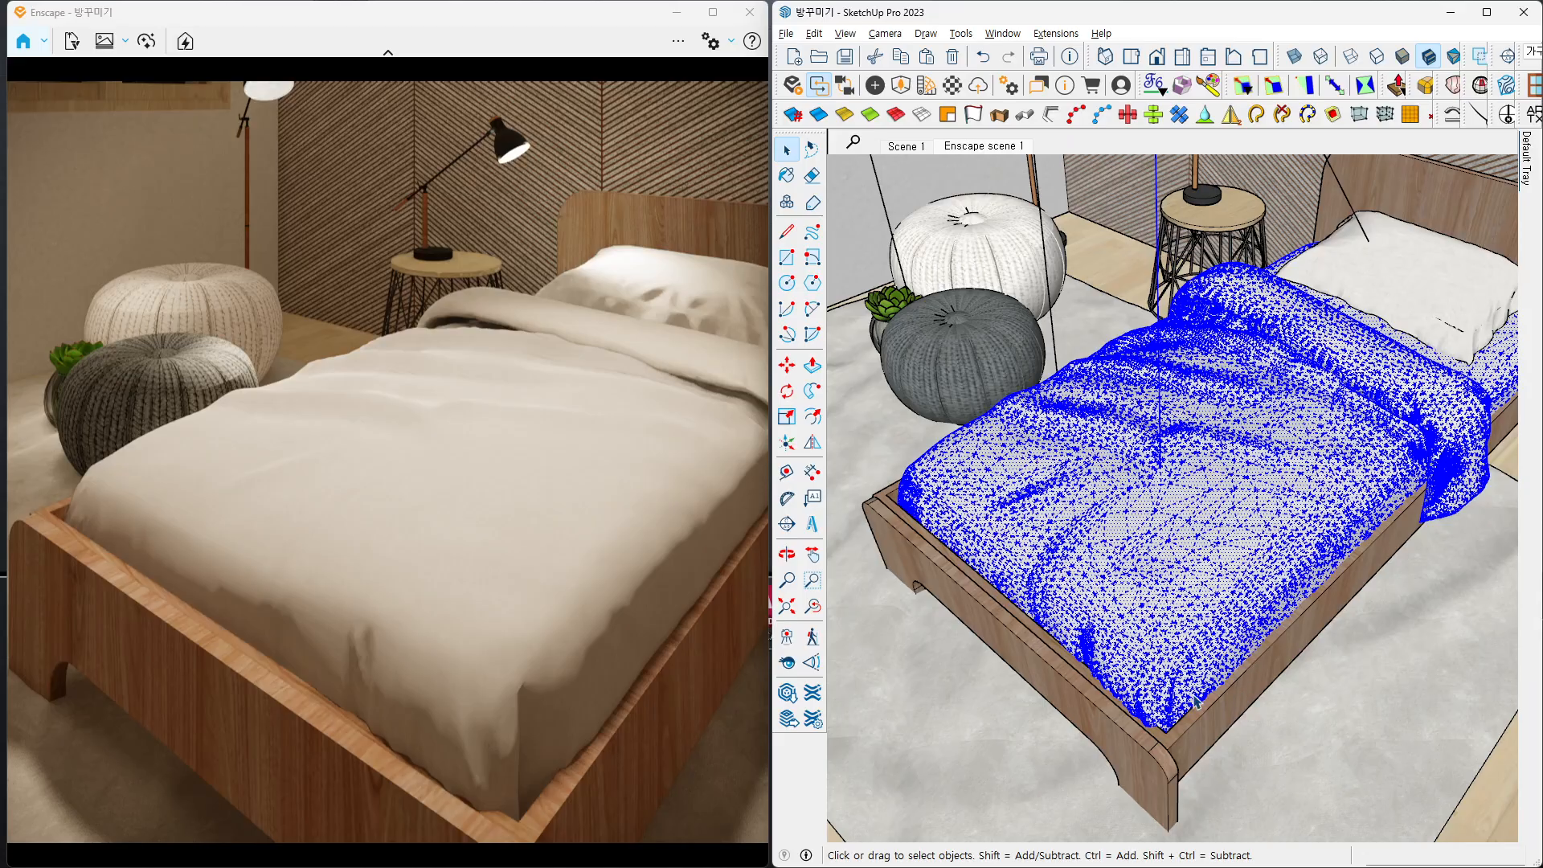
click(1112, 729)
- Inspect the pillow in the model and render, and the knitted poufs and plant up close in the Enscape render
mouse_move(1124, 708)
middle_down()
mouse_move(1161, 687)
mouse_move(1154, 630)
mouse_move(1125, 606)
mouse_move(1152, 681)
mouse_move(1129, 576)
mouse_move(1205, 344)
middle_up()
scroll(1244, 677, down, 2)
scroll(1151, 681, up, 3)
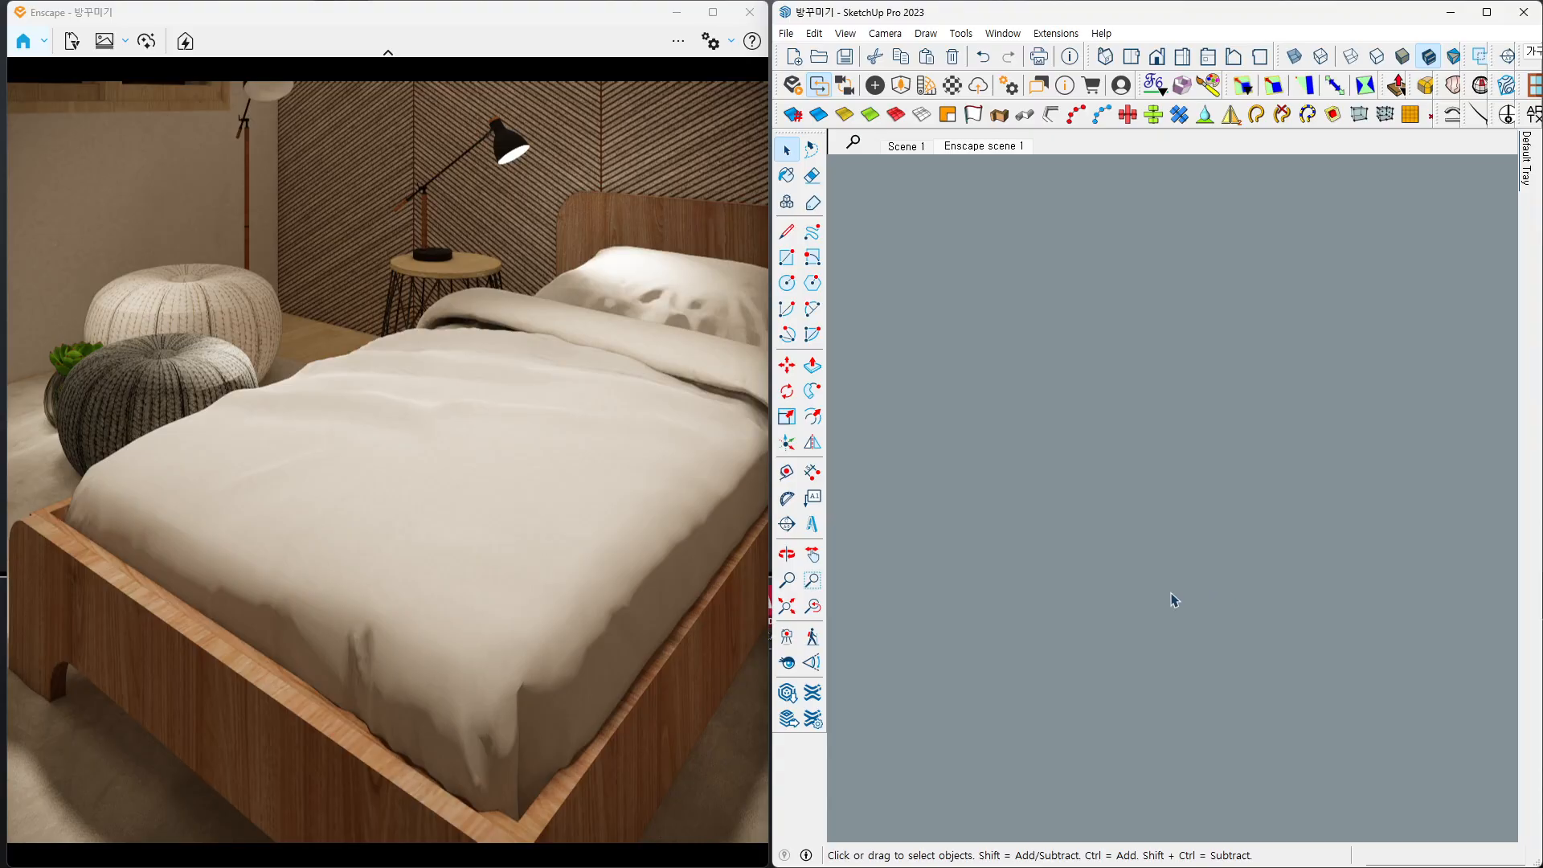
scroll(1173, 598, down, 3)
mouse_move(1189, 600)
middle_down()
mouse_move(1286, 563)
mouse_move(1235, 547)
middle_up()
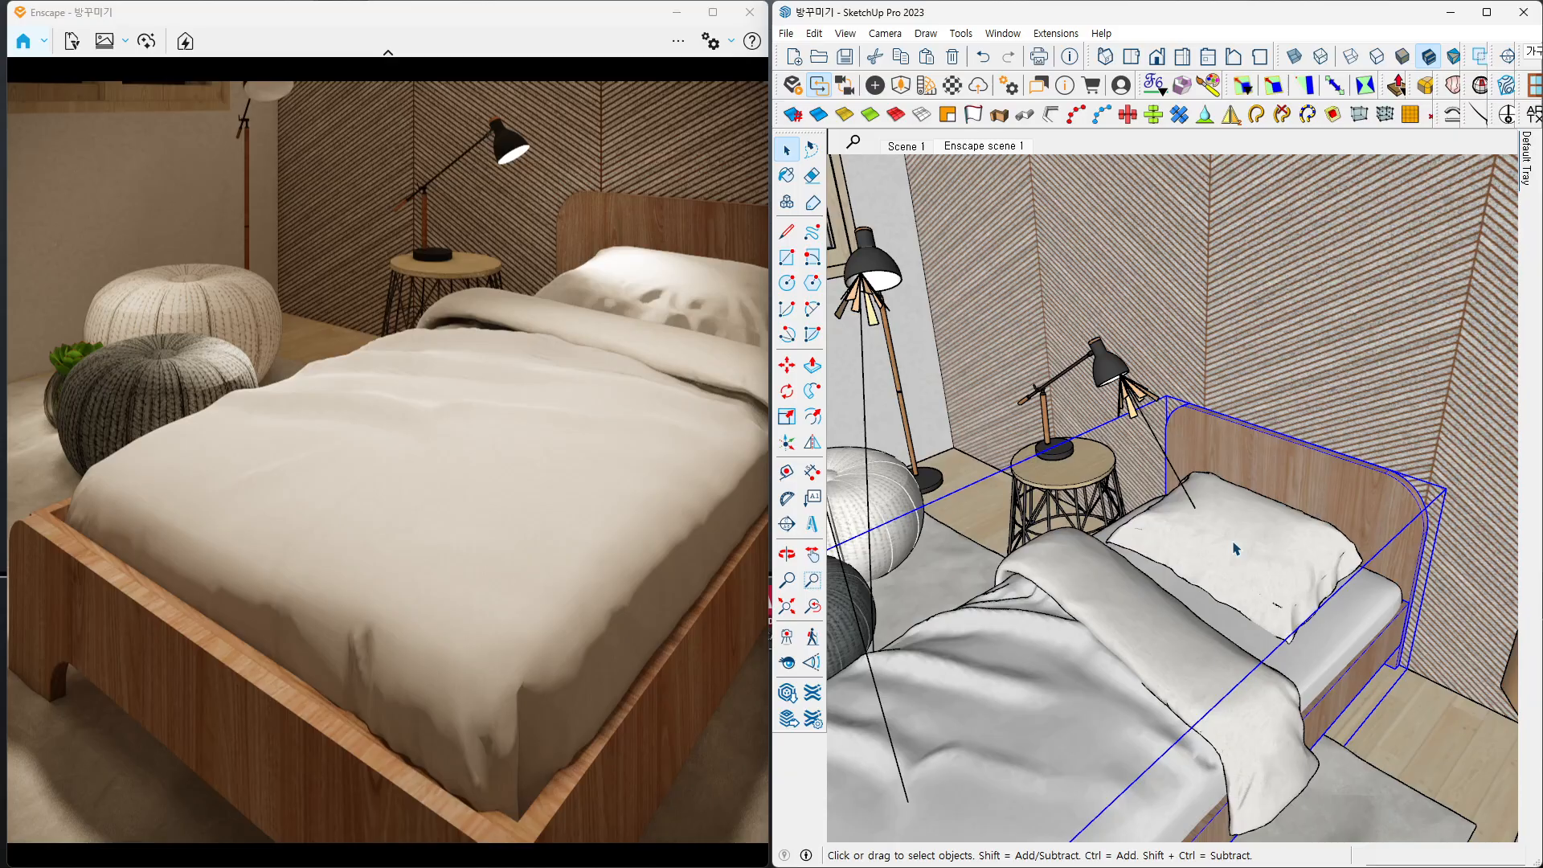
scroll(1236, 548, up, 6)
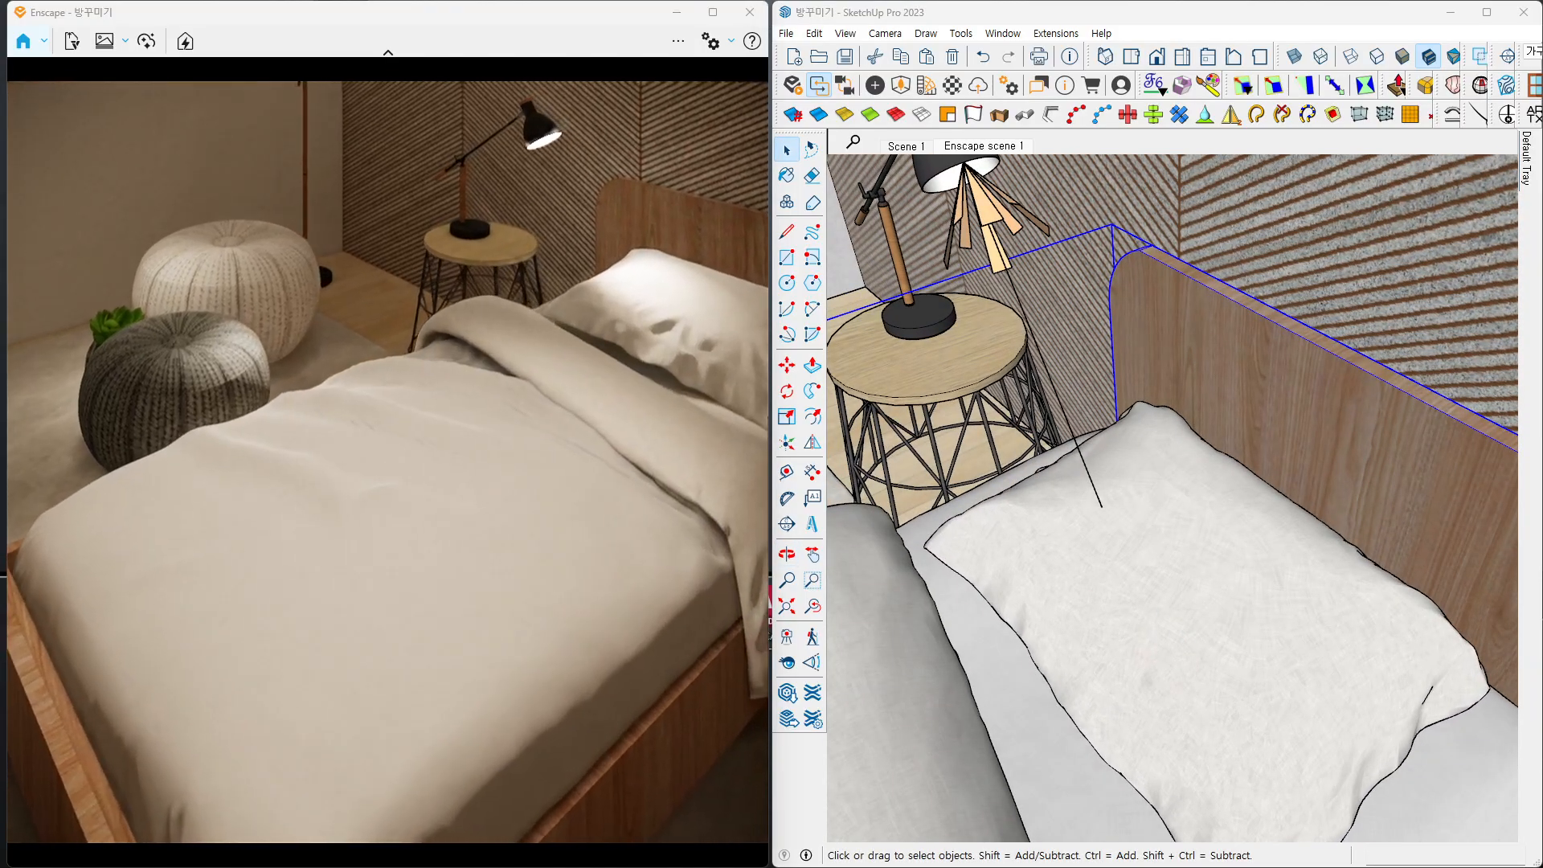
scroll(673, 335, up, 2)
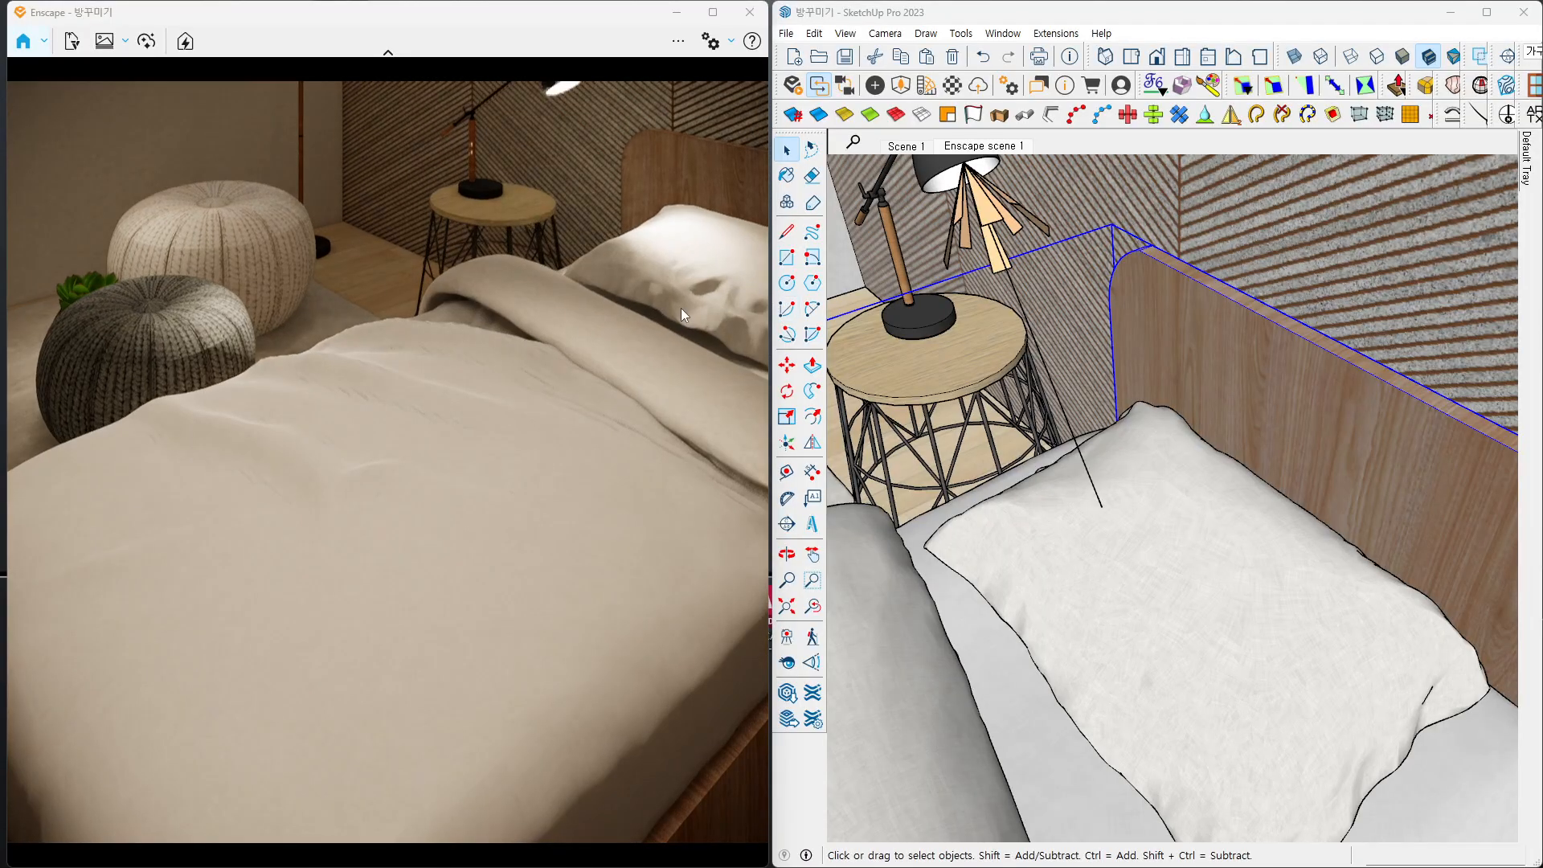
scroll(675, 313, up, 3)
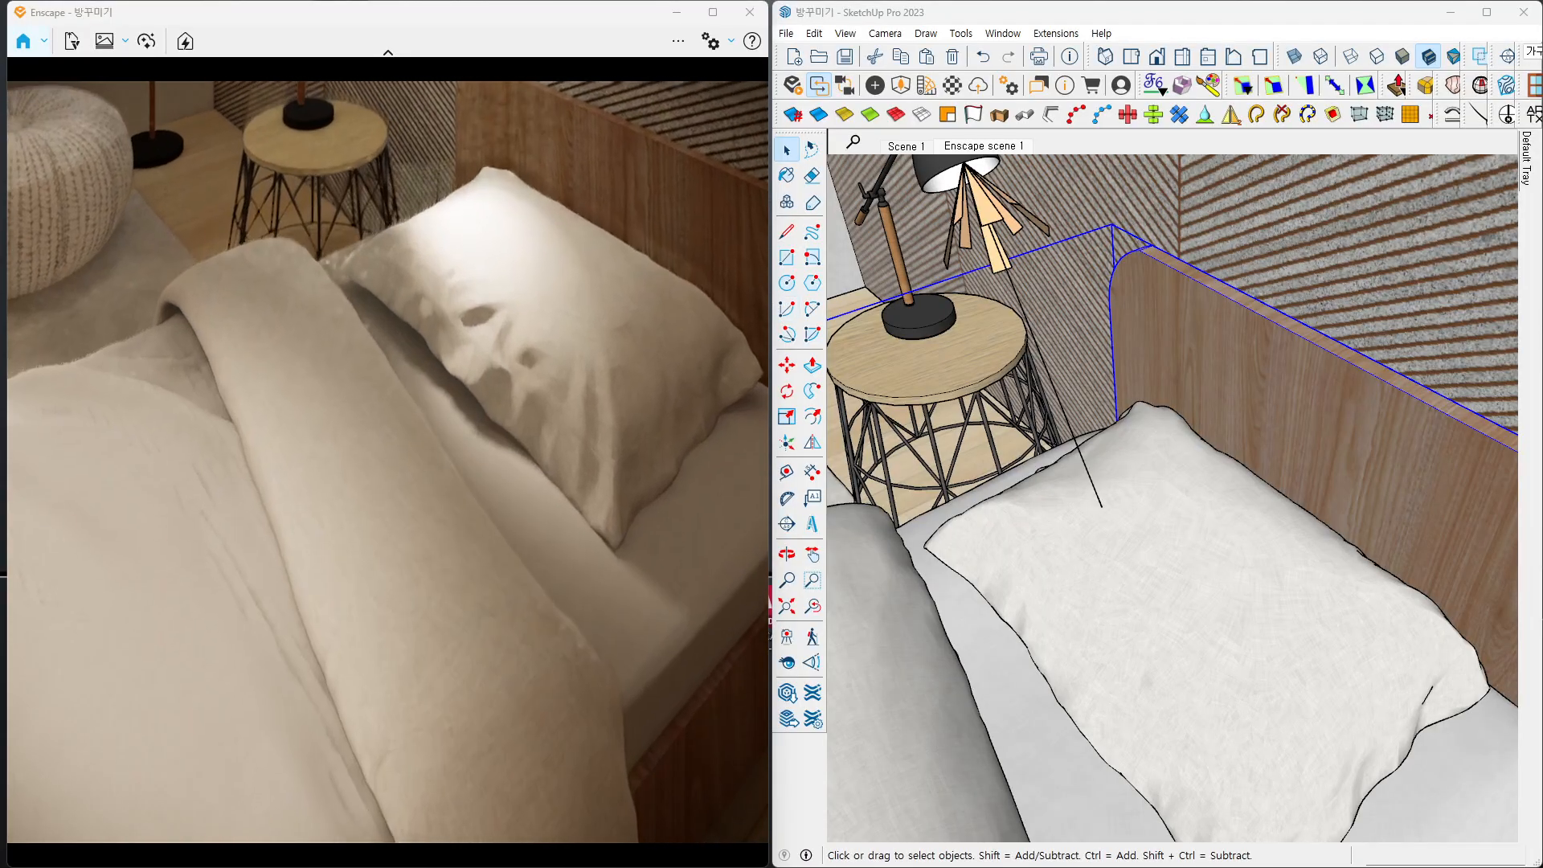
right_drag(675, 313, 665, 291)
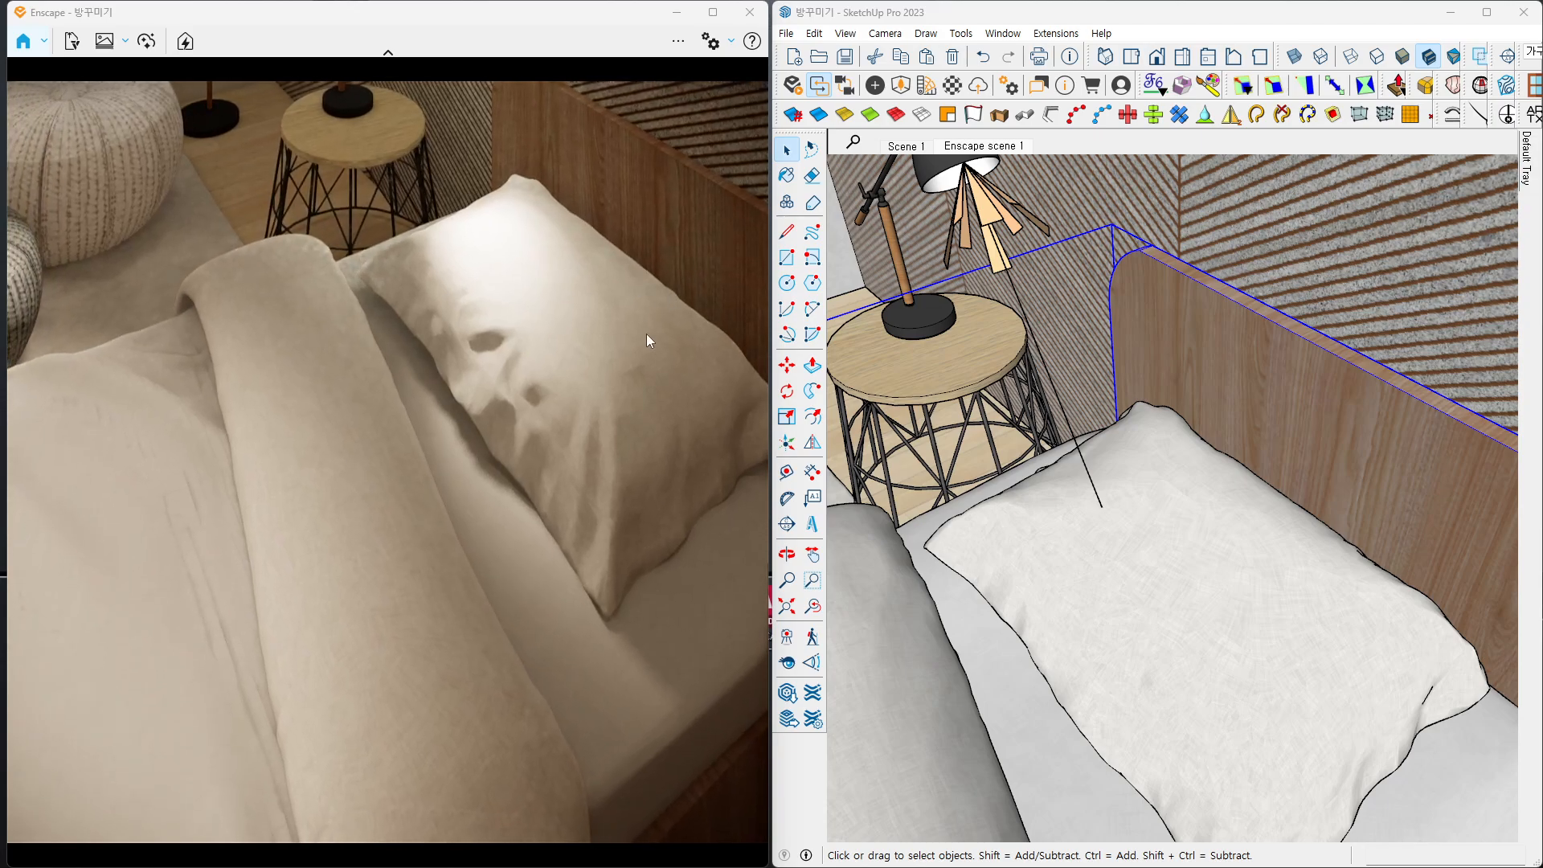
scroll(667, 364, up, 4)
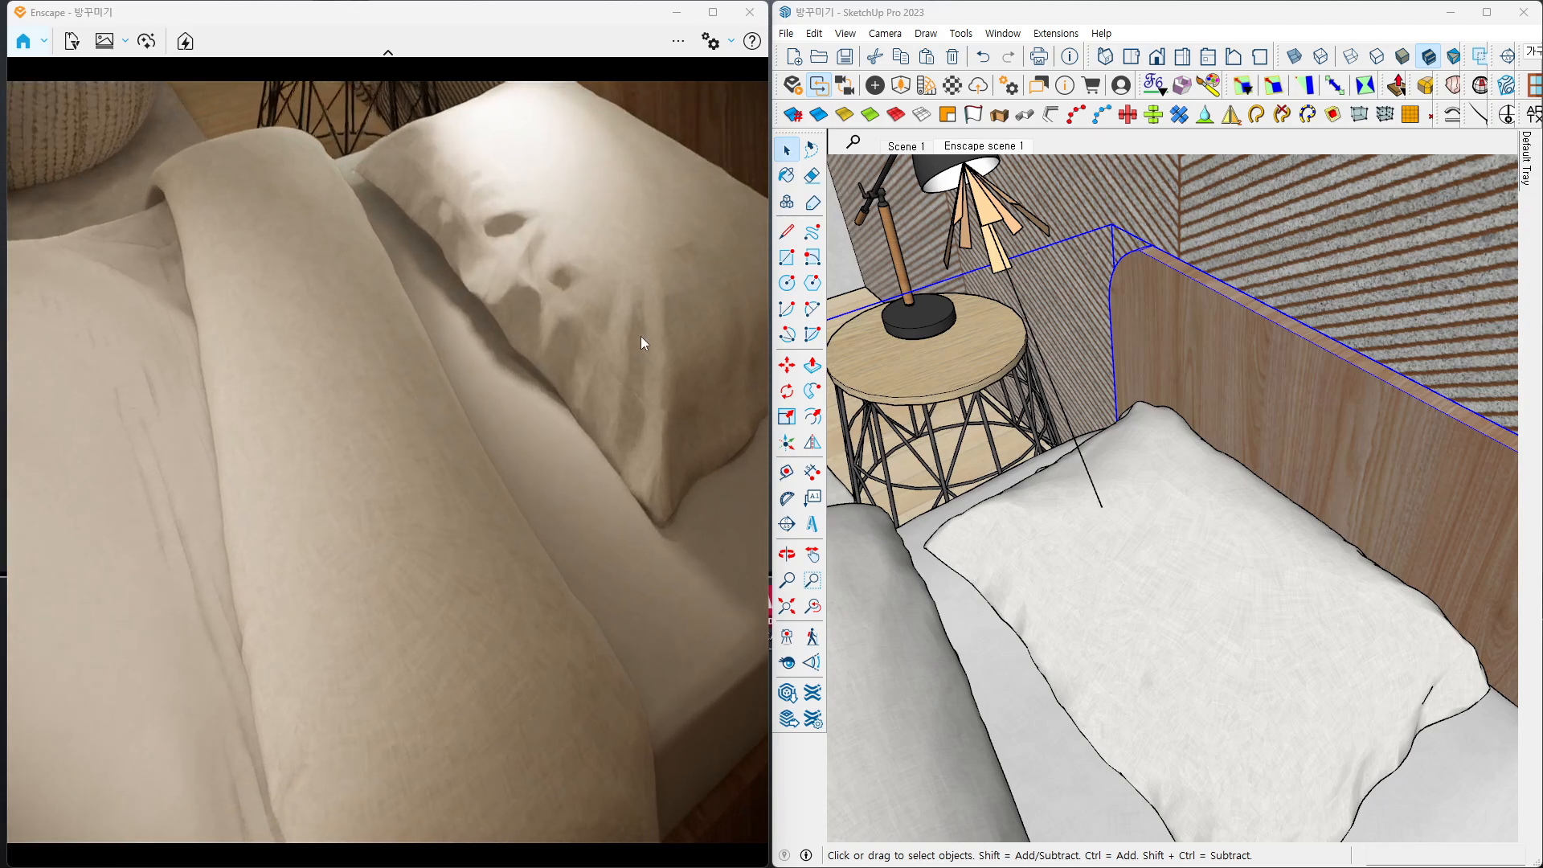
right_drag(640, 334, 368, 488)
key(a)
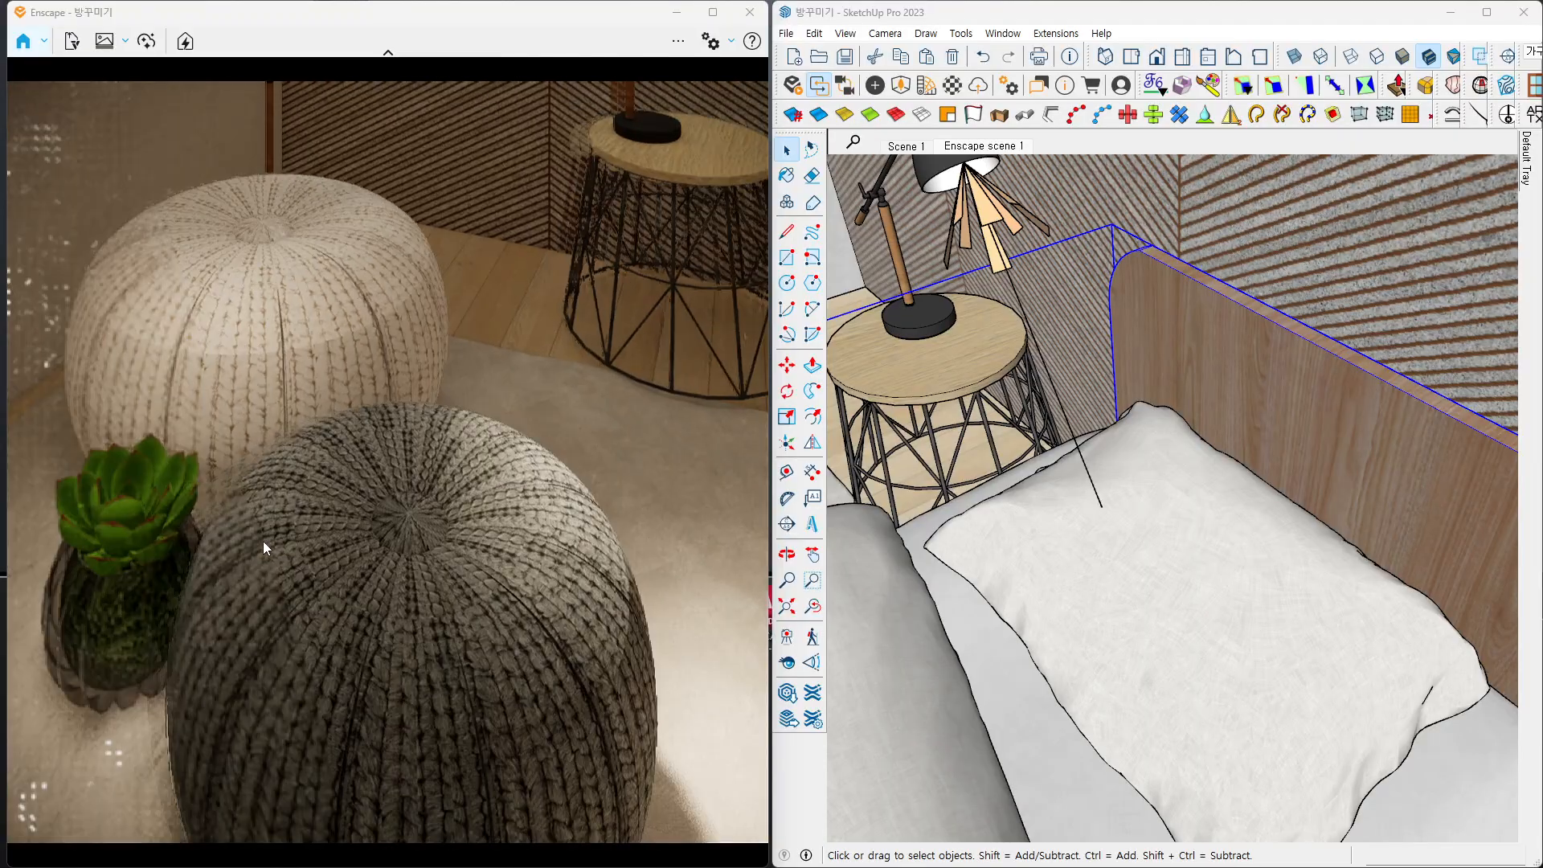
mouse_move(371, 630)
right_down()
mouse_move(392, 527)
mouse_move(546, 510)
mouse_move(499, 532)
mouse_move(425, 530)
mouse_move(393, 526)
mouse_move(378, 498)
mouse_move(368, 519)
mouse_move(545, 641)
right_up()
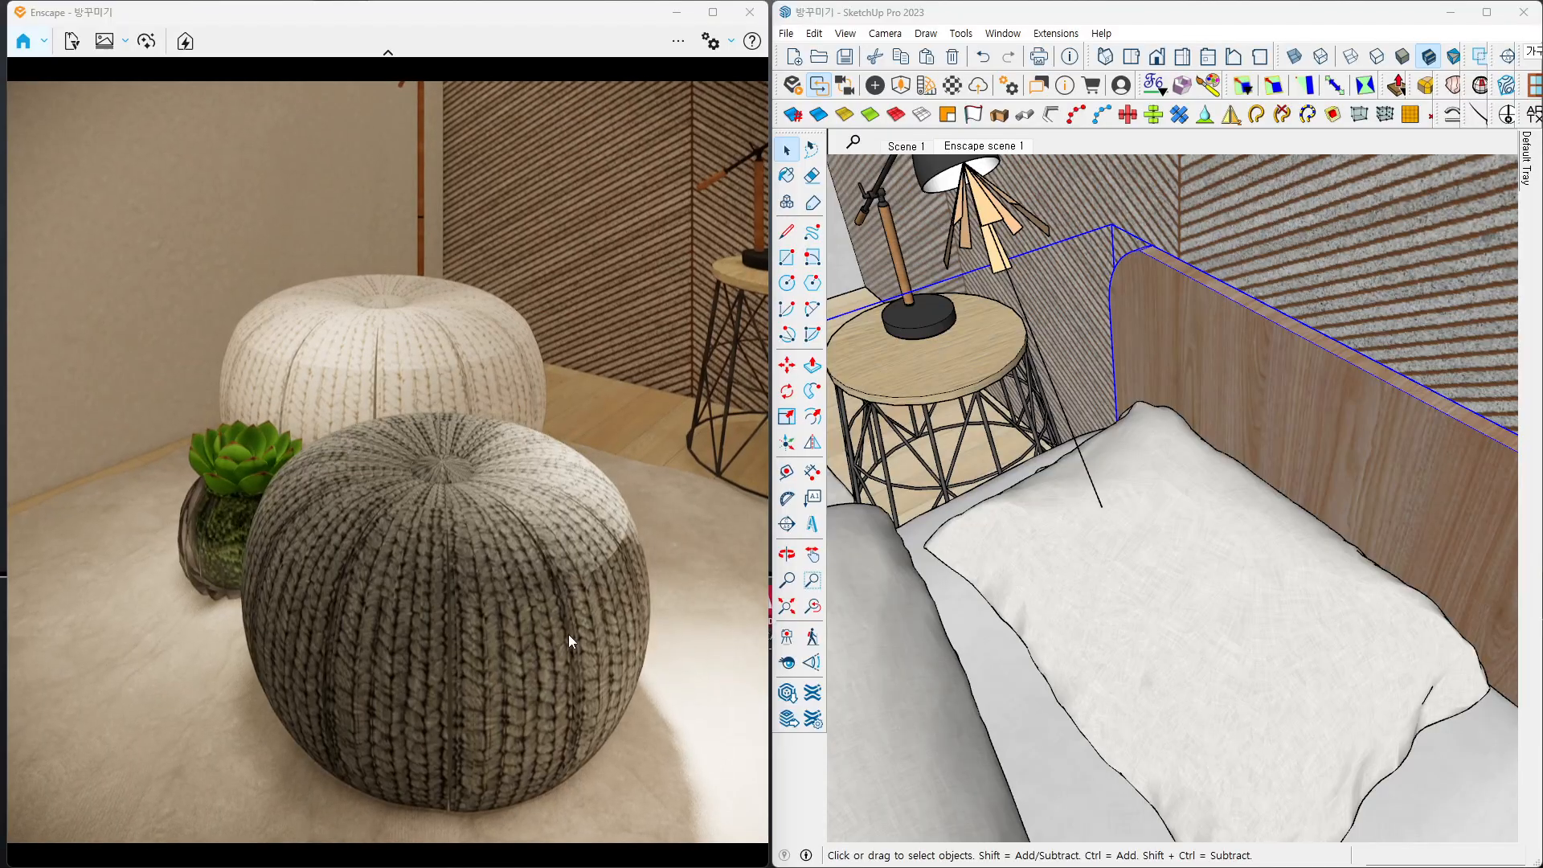
- Select the pillow and return to the saved Enscape scene 1 view of the whole bedroom
click(1044, 620)
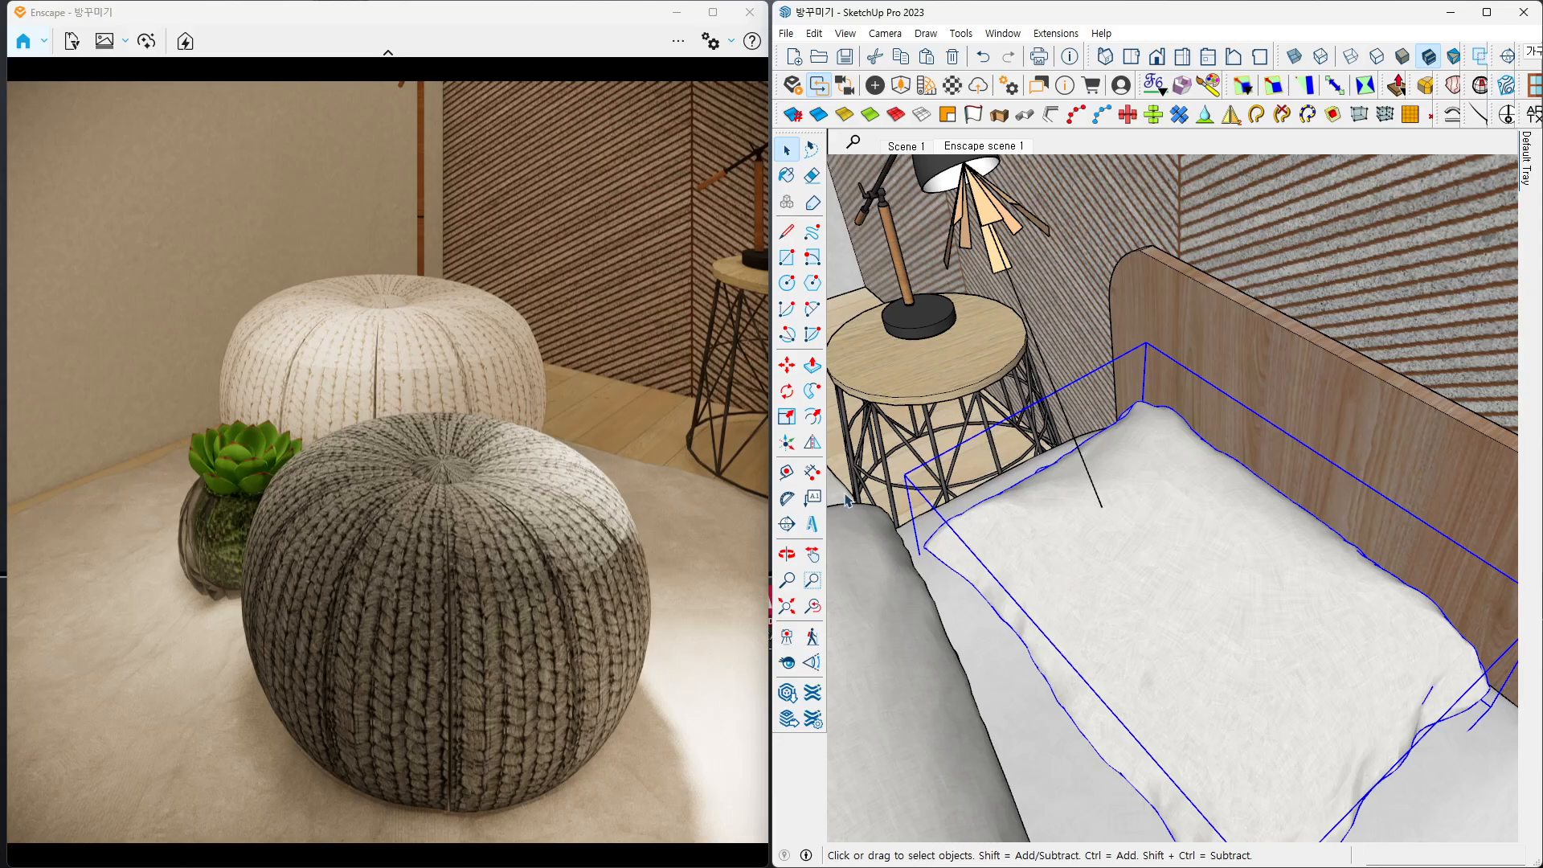
click(992, 148)
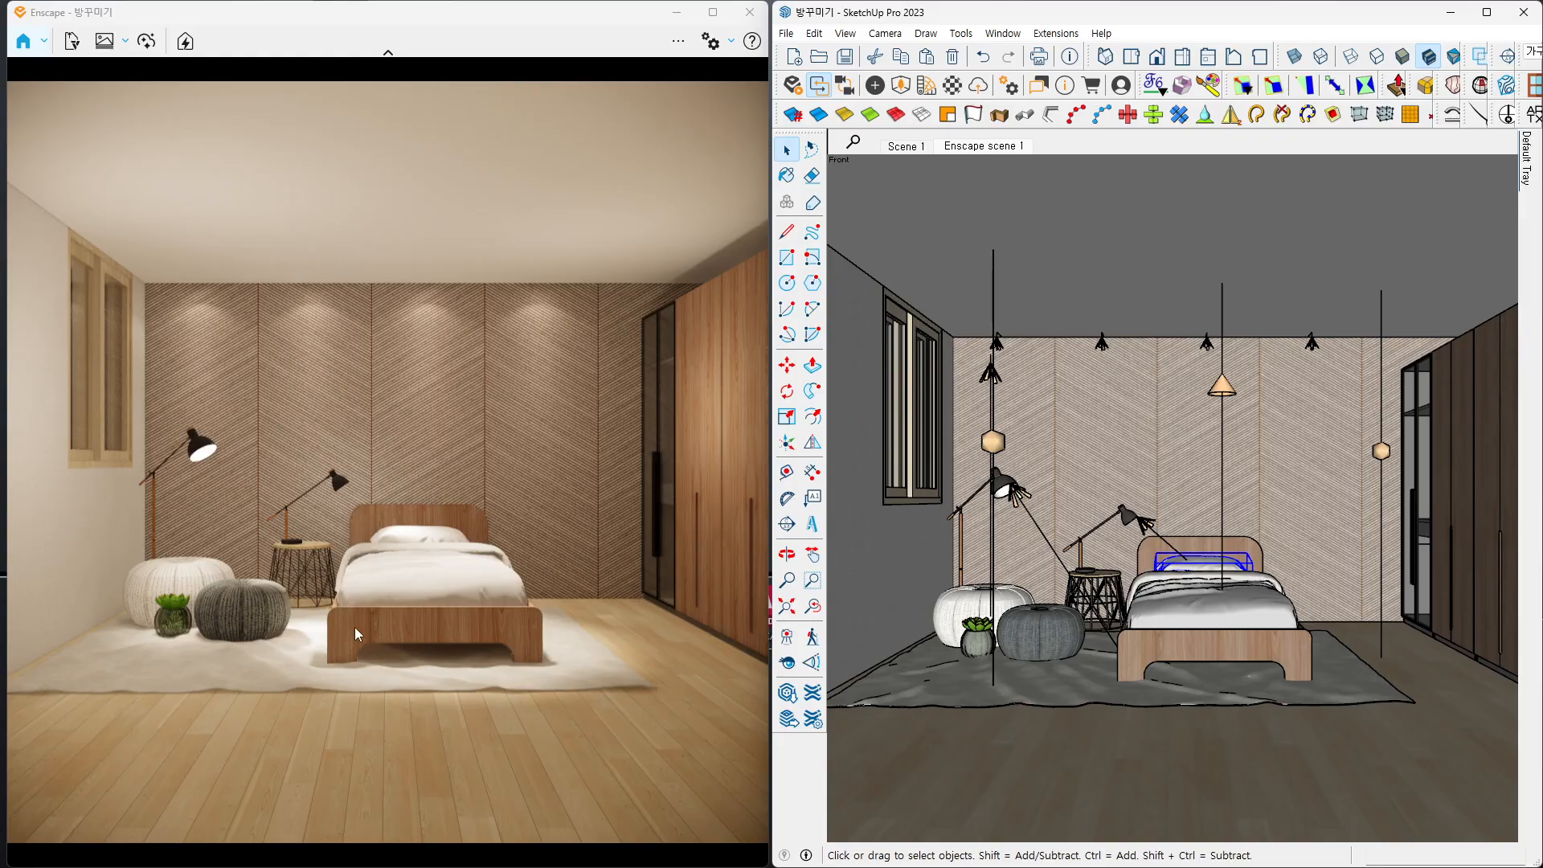
drag(288, 674, 305, 644)
key(Escape)
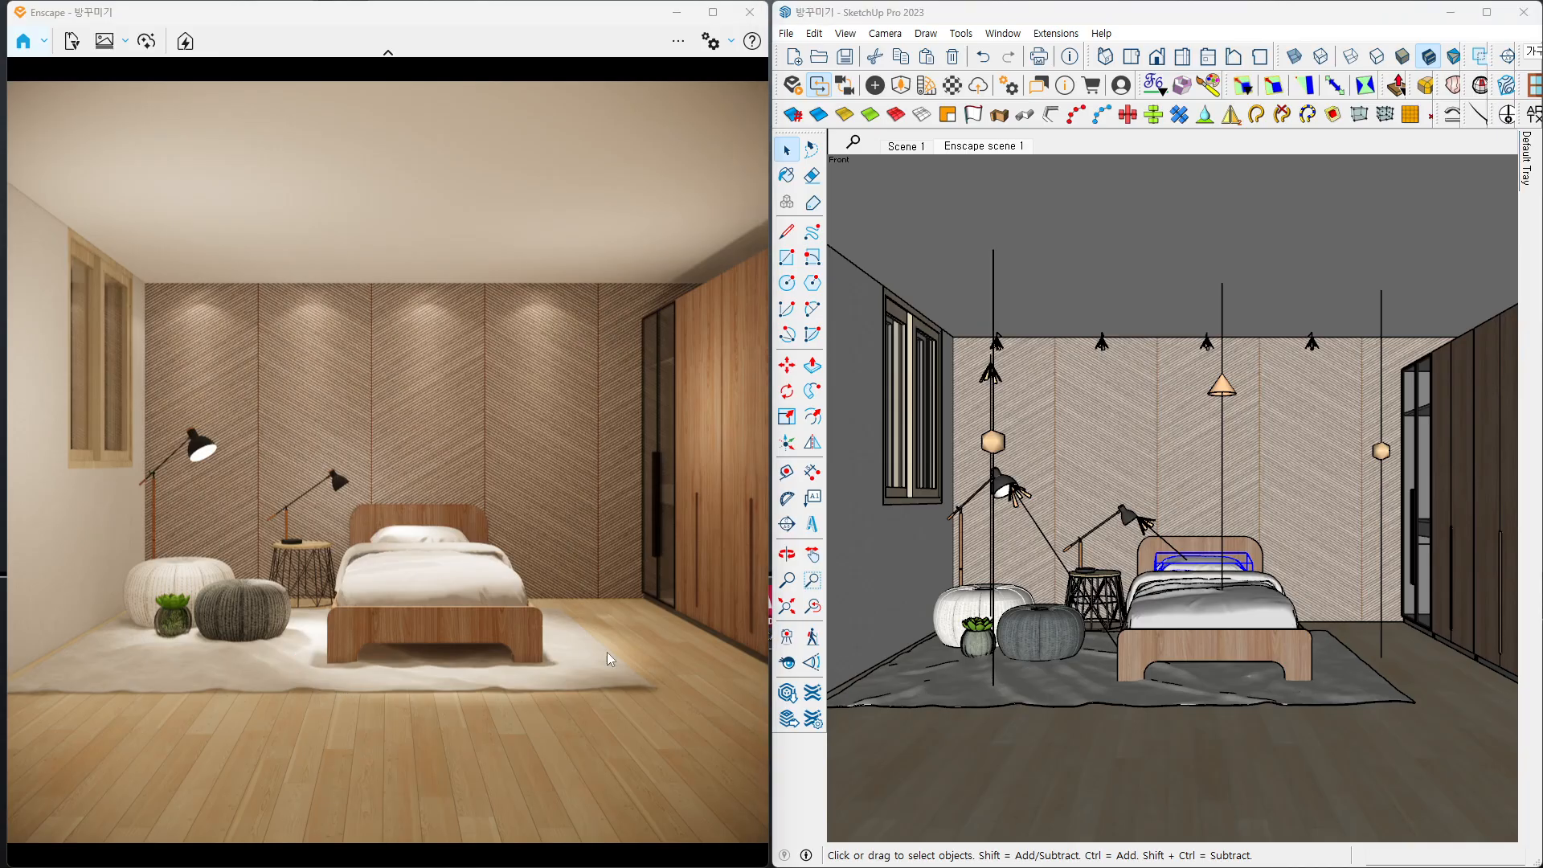
- Select the rug under the bed in the model
mouse_move(1524, 182)
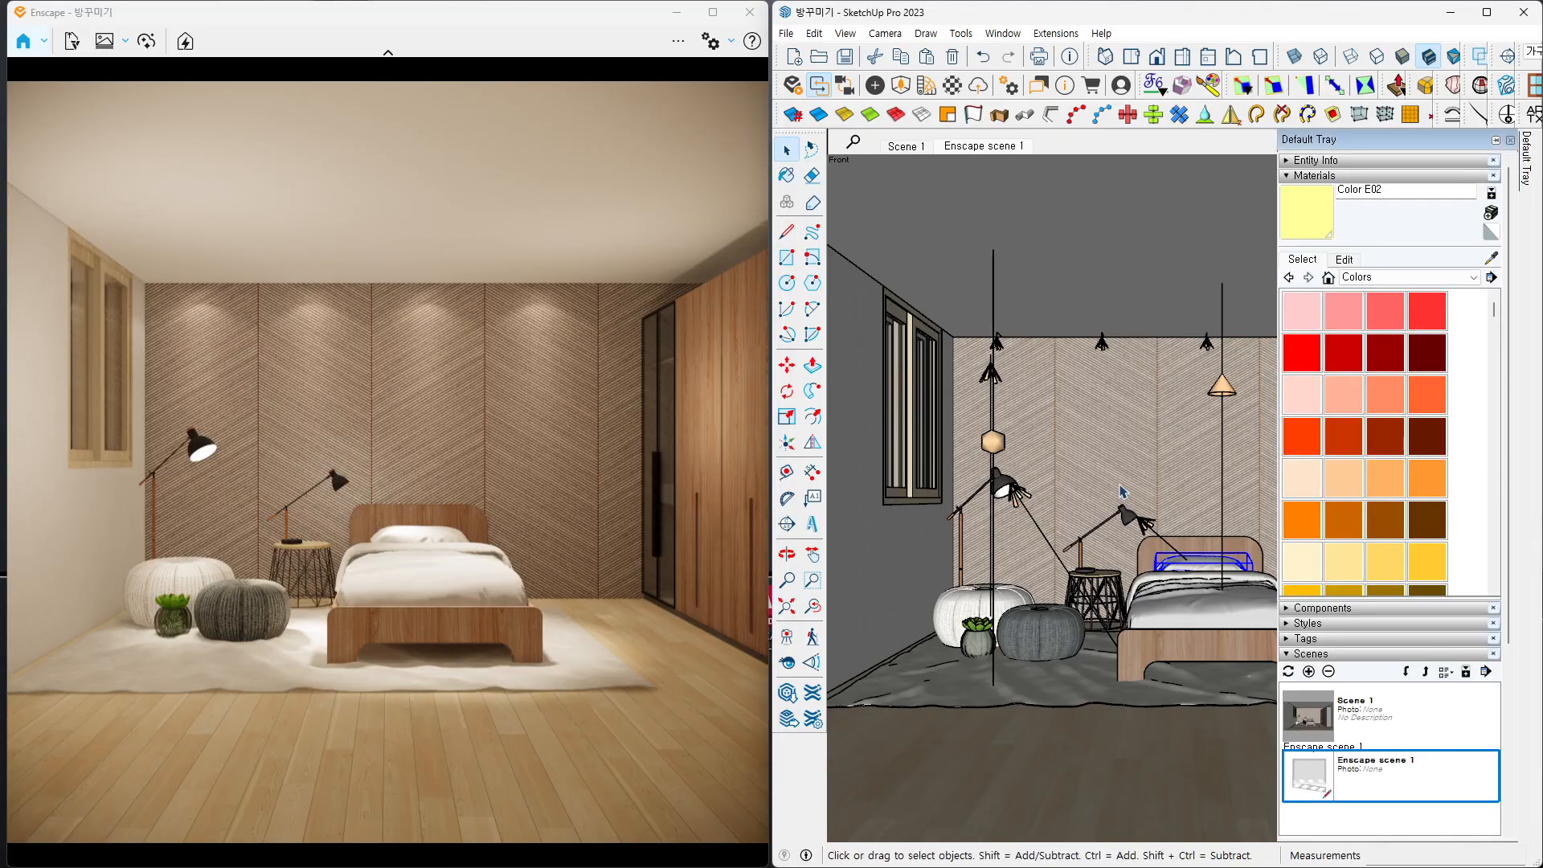
click(1092, 692)
right_click(1089, 689)
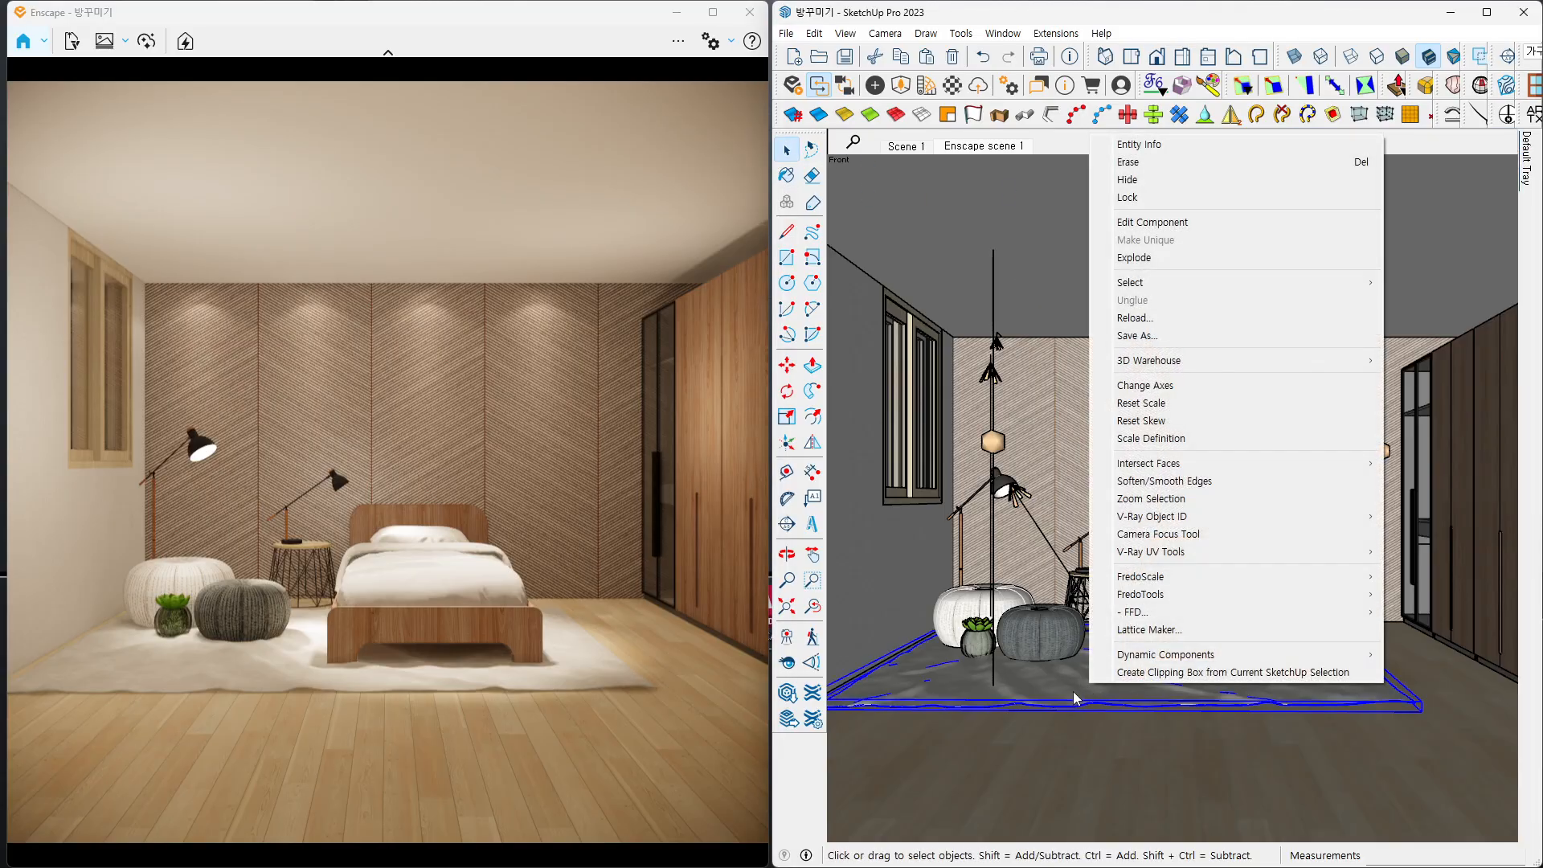
key(Escape)
middle_drag(1073, 699, 1041, 739)
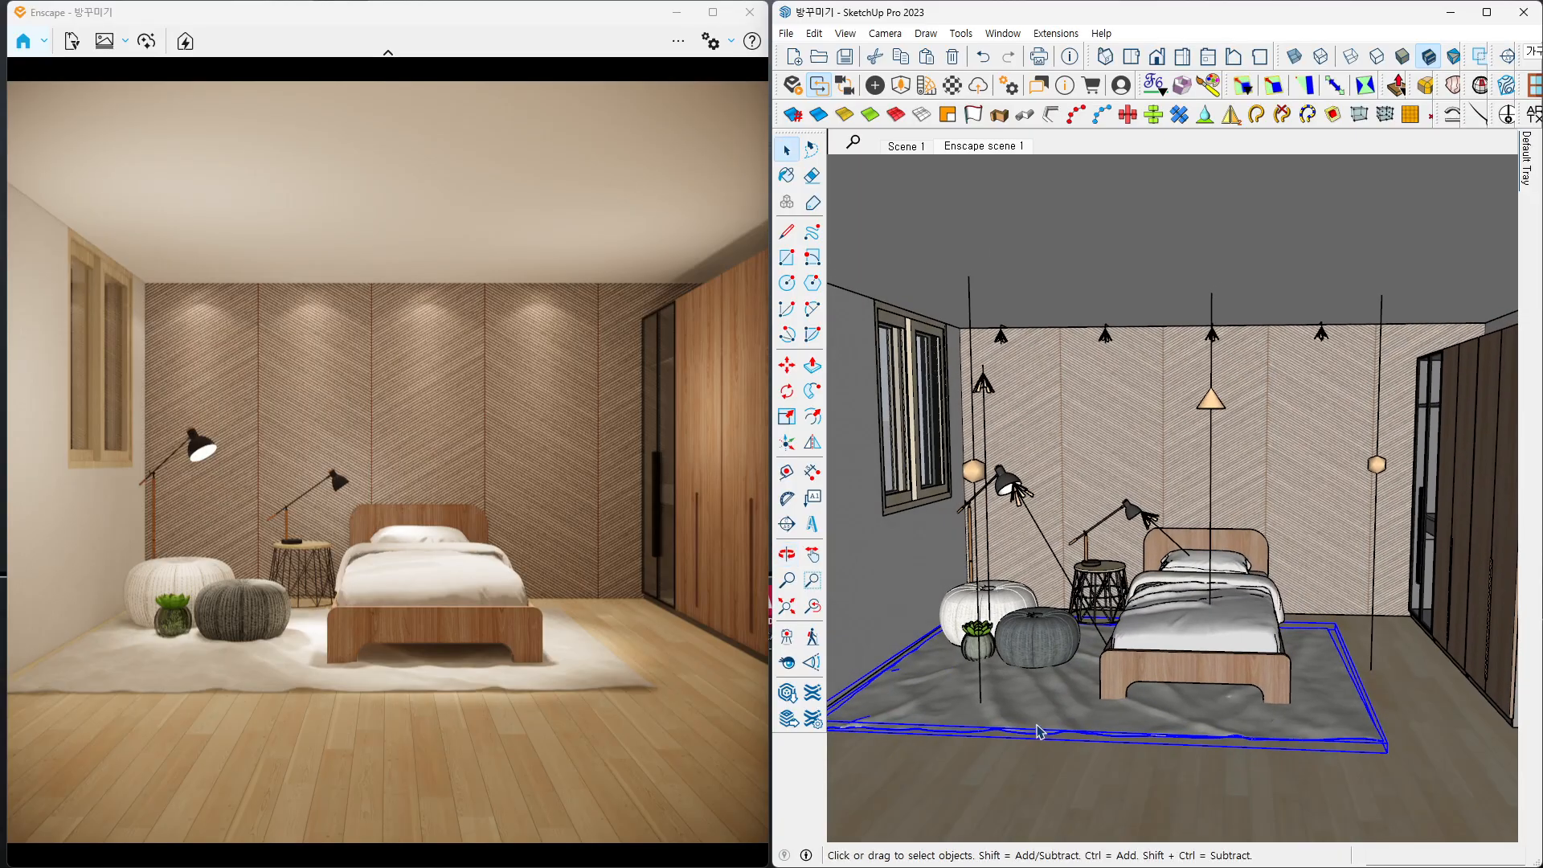
- Examine the rug's surface up close around the poufs and bed, in both the Enscape render and the model
mouse_move(313, 669)
mouse_down()
mouse_move(381, 413)
mouse_move(421, 378)
mouse_move(407, 369)
mouse_up()
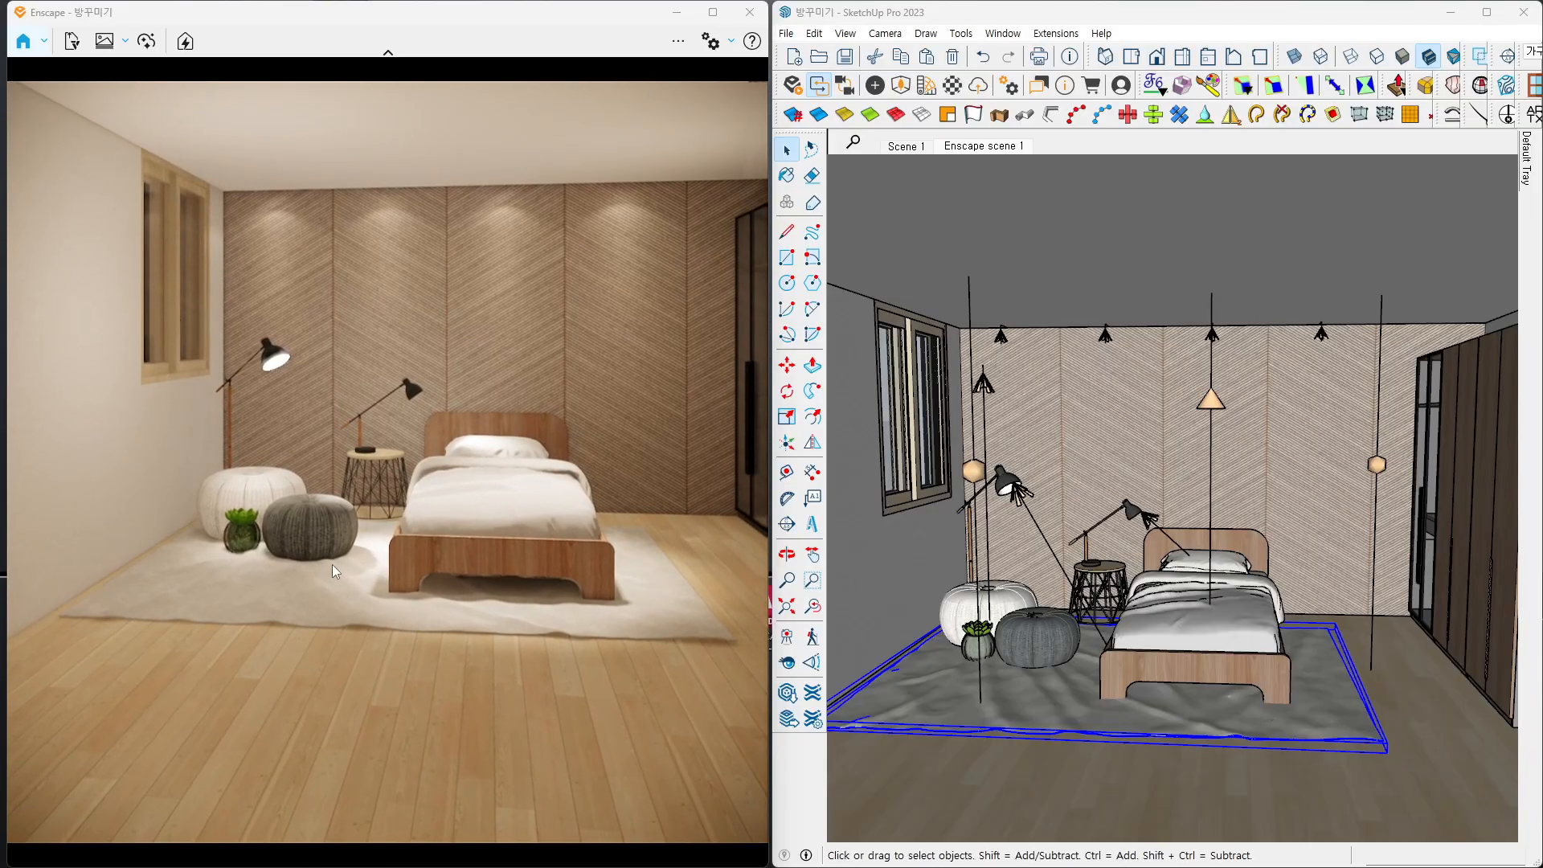
scroll(340, 585, up, 5)
right_drag(325, 711, 318, 716)
key(a)
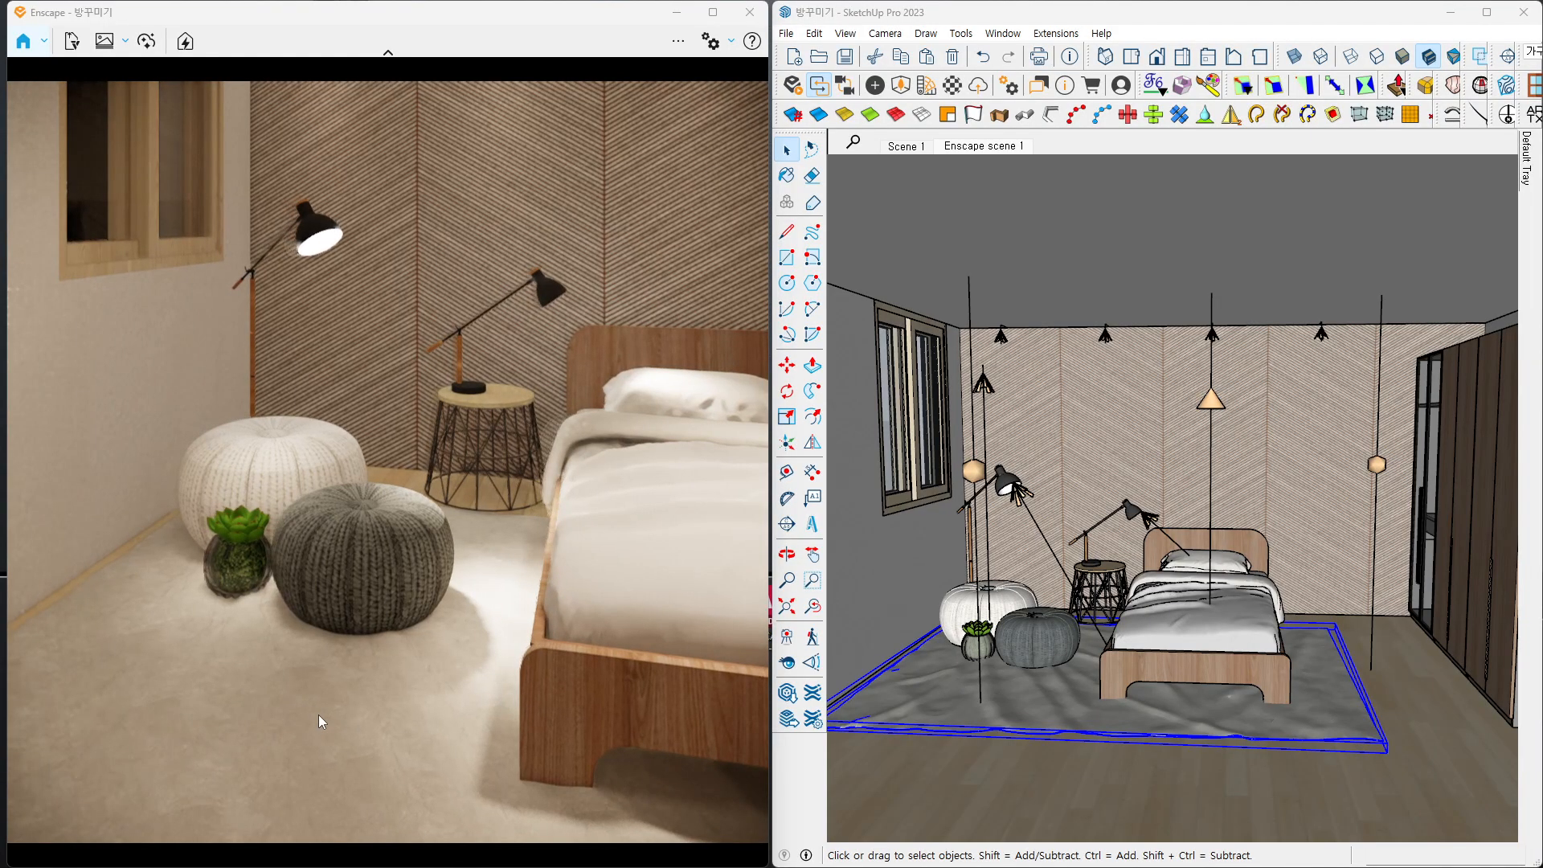
key(e)
key(q)
key(q)
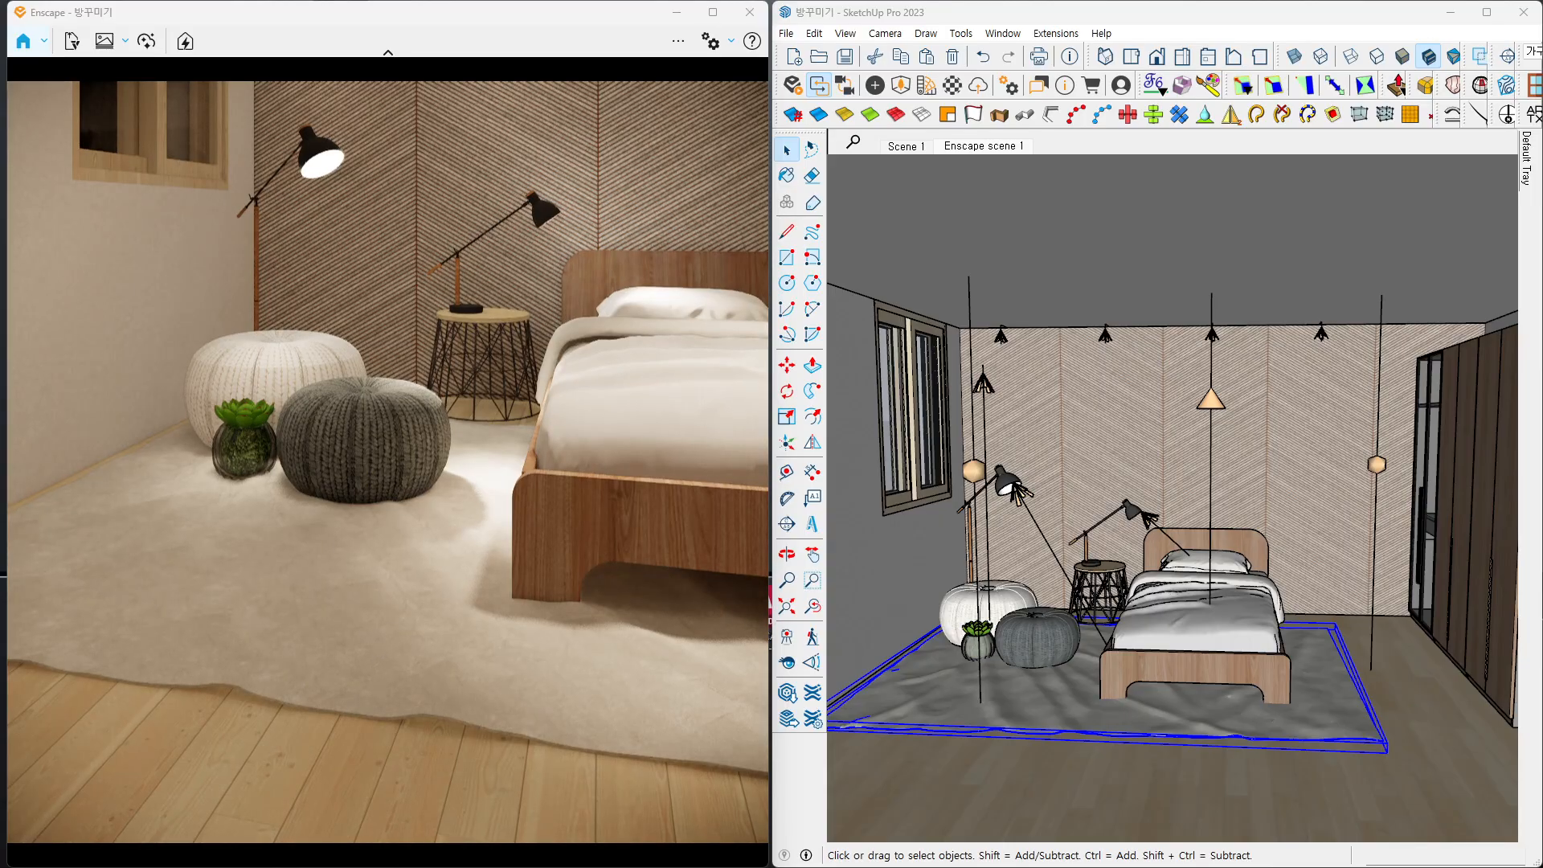
right_drag(319, 716, 321, 719)
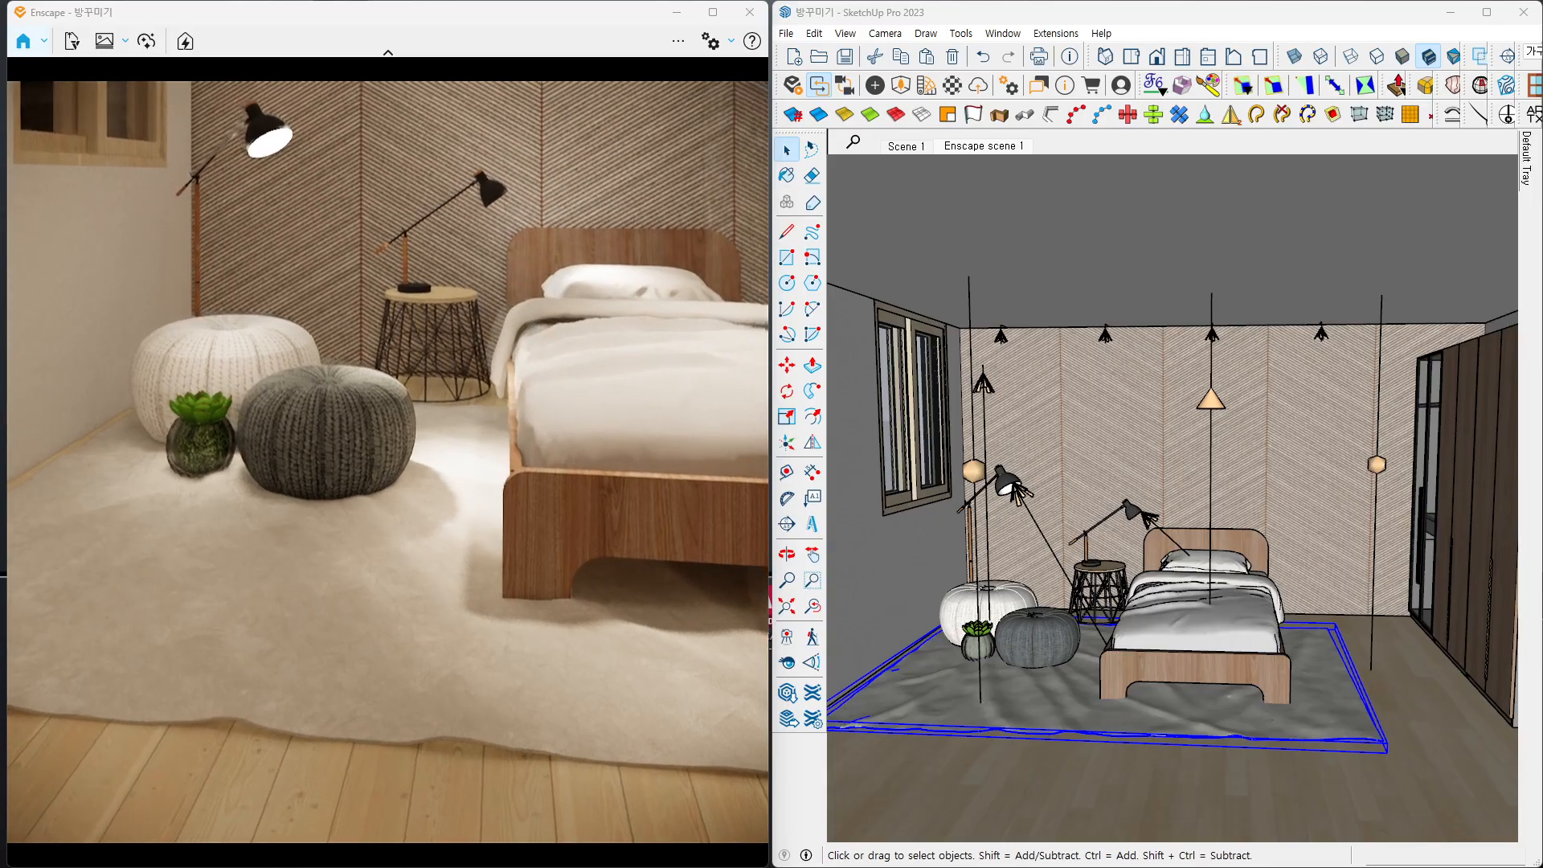
key(d)
key(a)
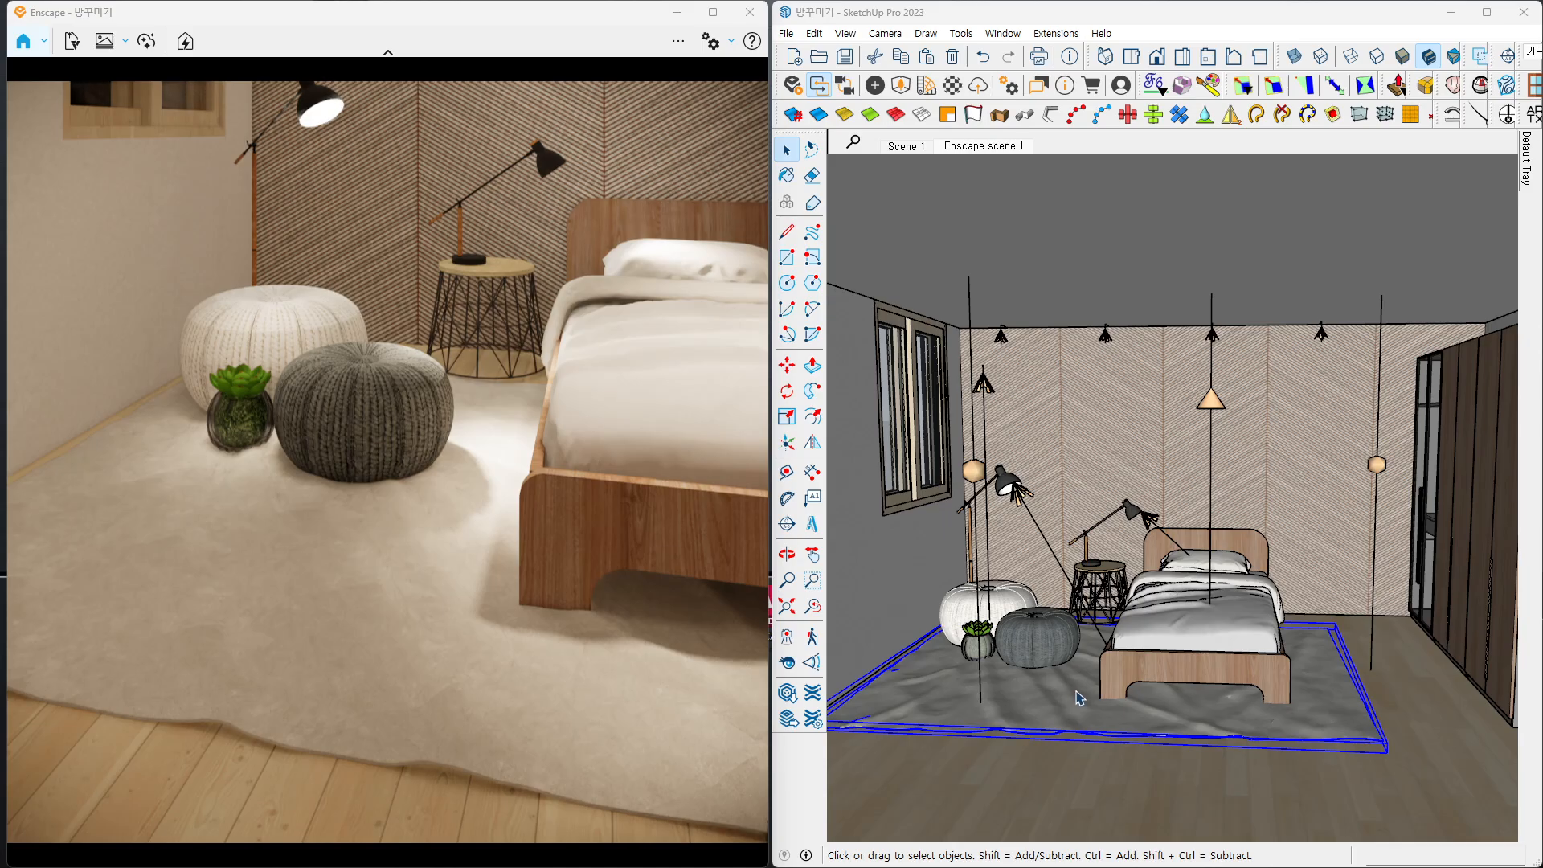
scroll(1045, 732, up, 8)
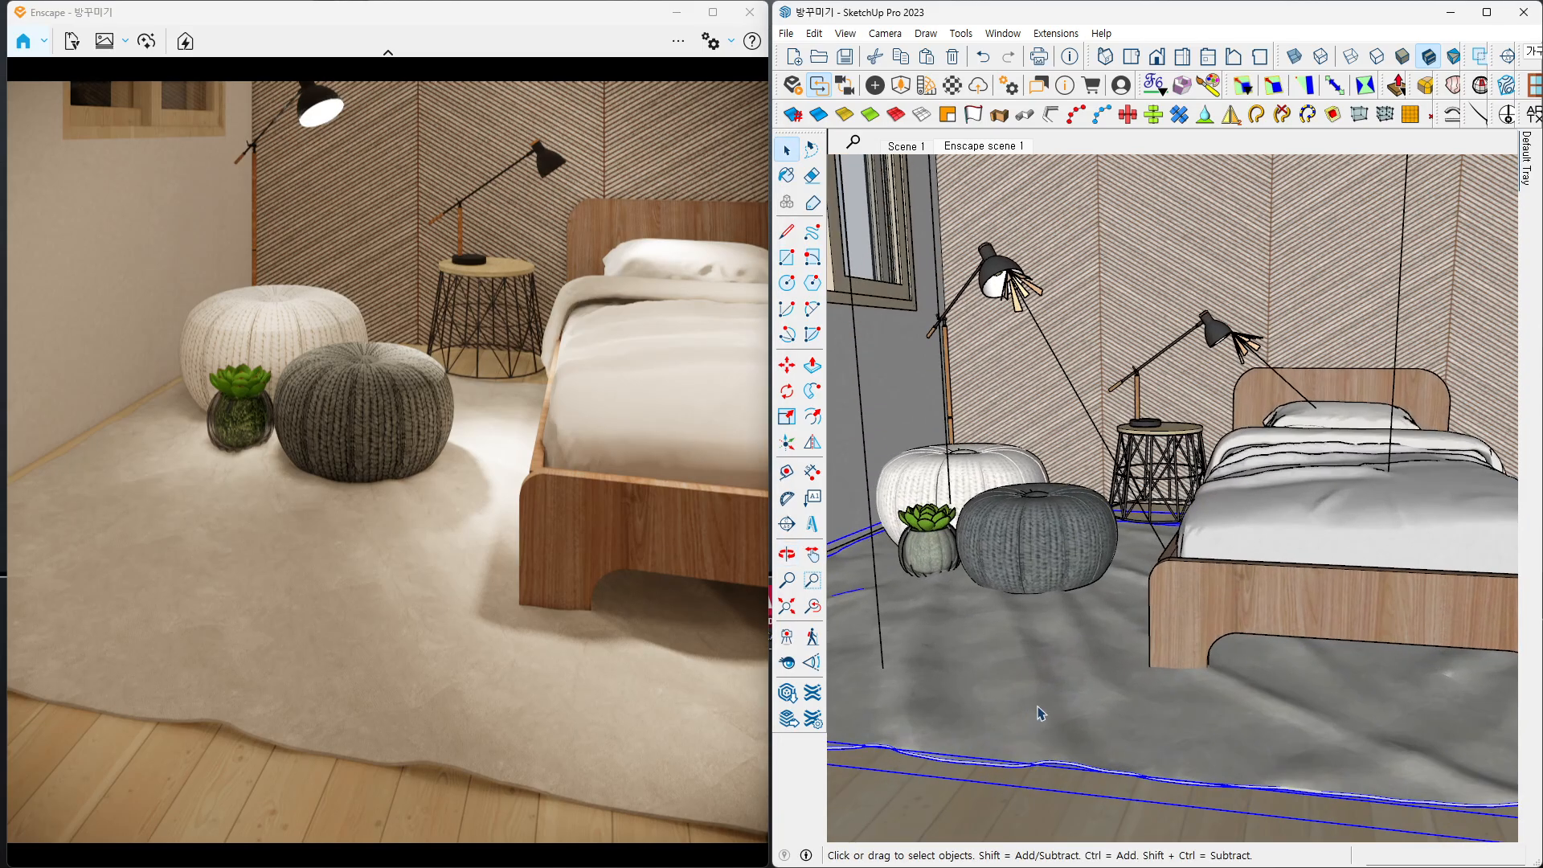
scroll(1037, 719, up, 4)
mouse_move(1025, 729)
middle_down()
mouse_move(1068, 689)
mouse_move(1068, 724)
middle_up()
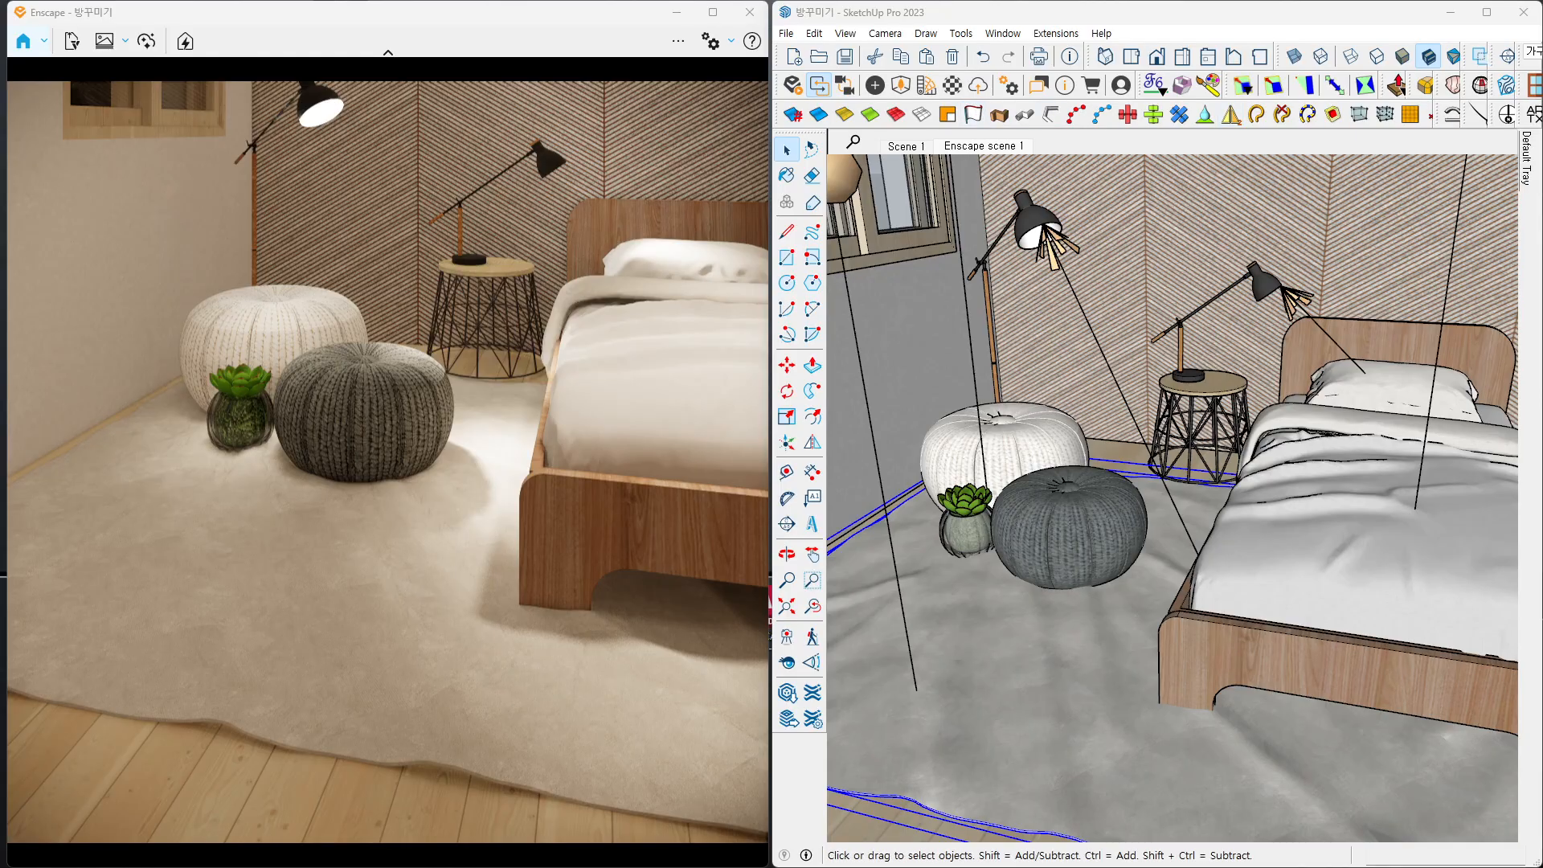
- Bring up the Enscape Material Editor, sample the rug's fur material and view its albedo texture
drag(1542, 137, 843, 77)
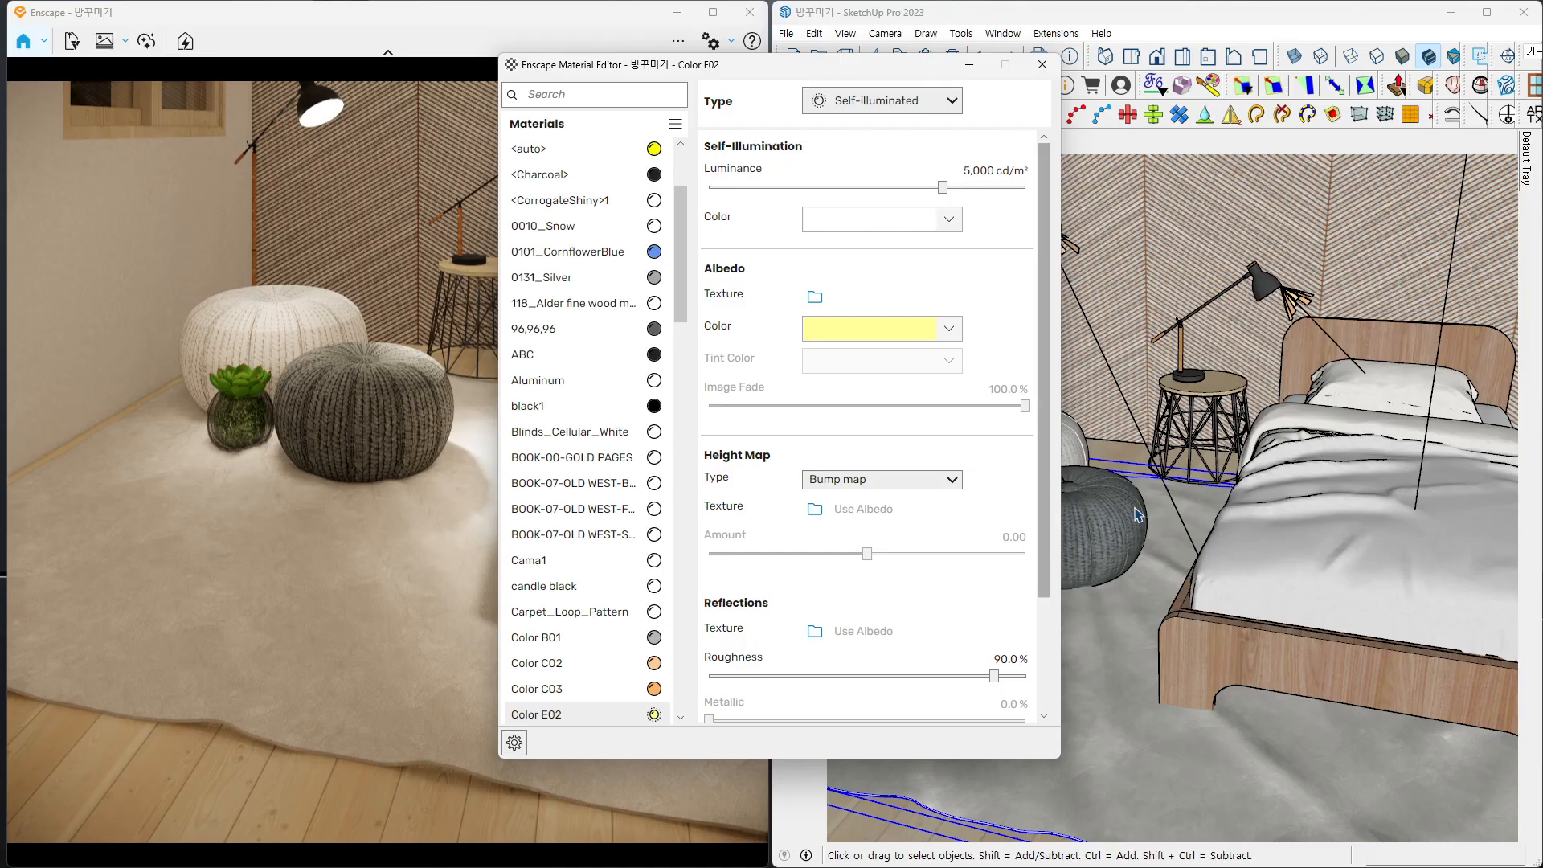
click(1134, 733)
key(b)
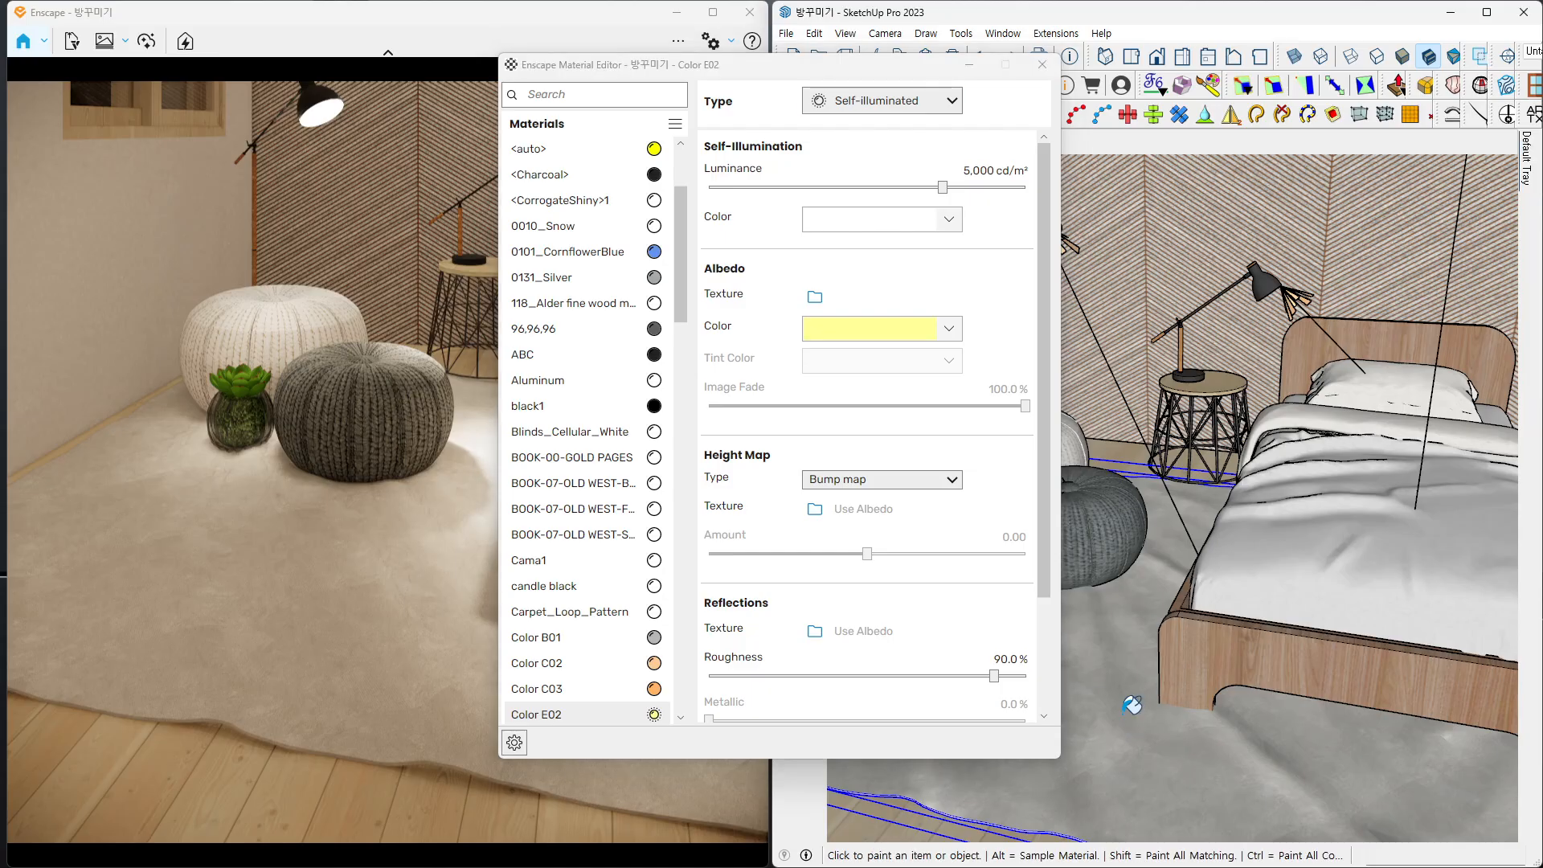
alt+click(1133, 704)
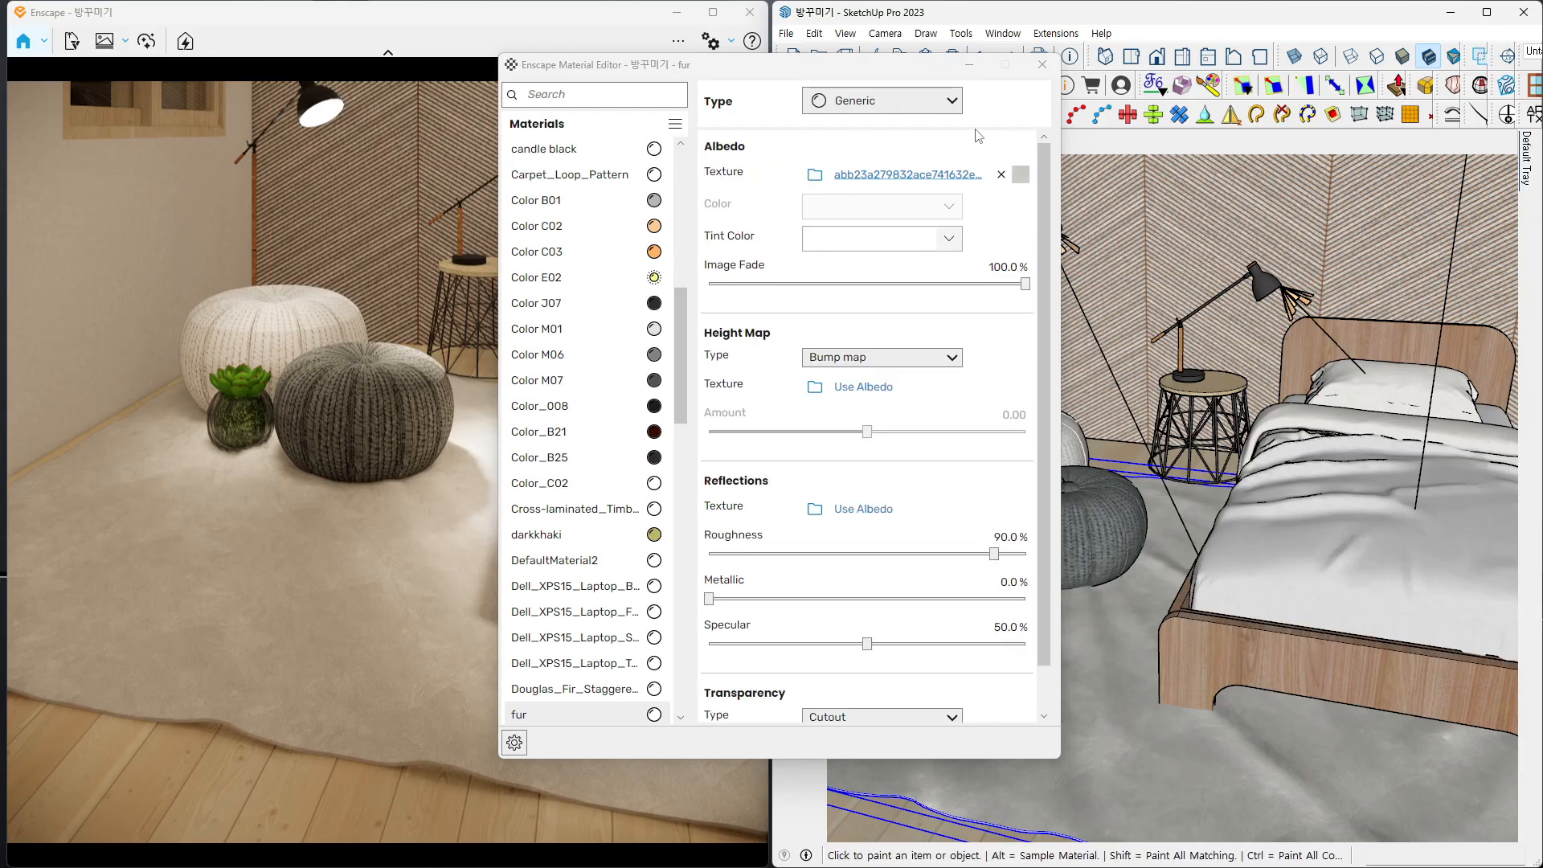
drag(890, 70, 1002, 58)
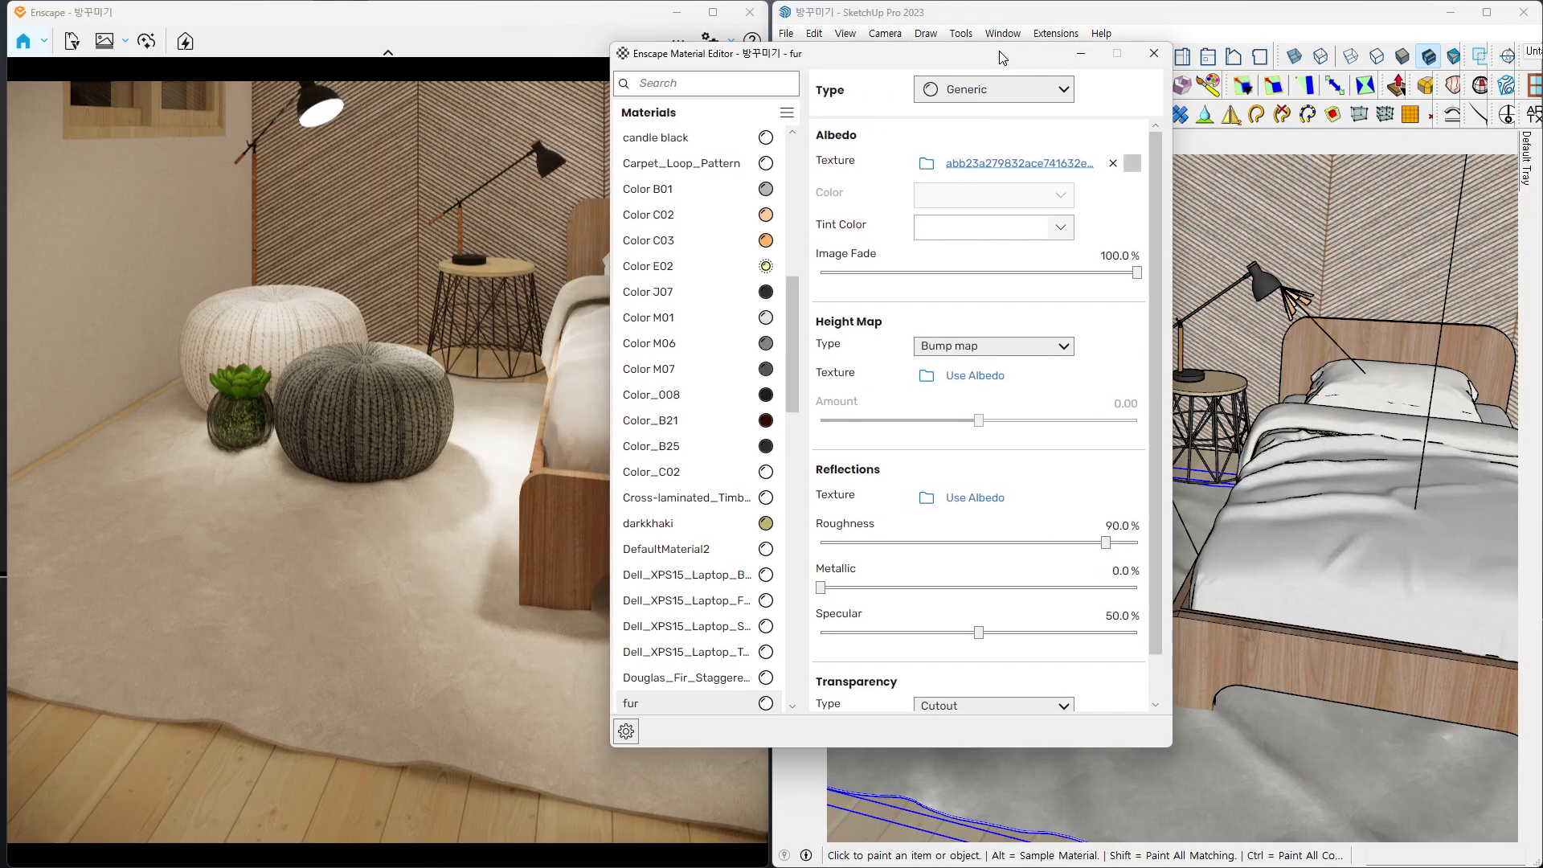
click(1012, 164)
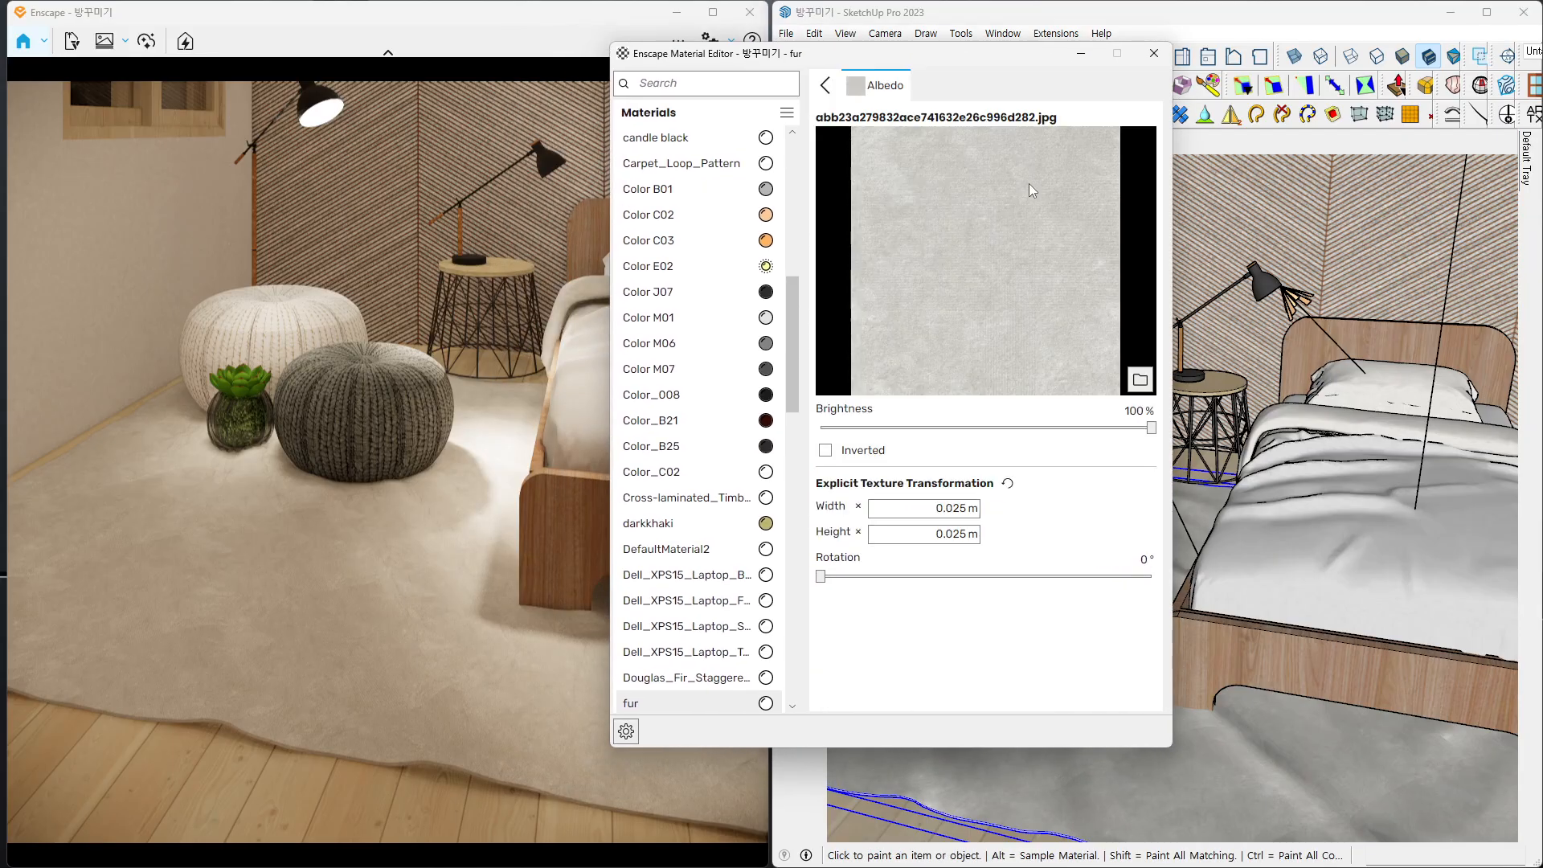
click(825, 85)
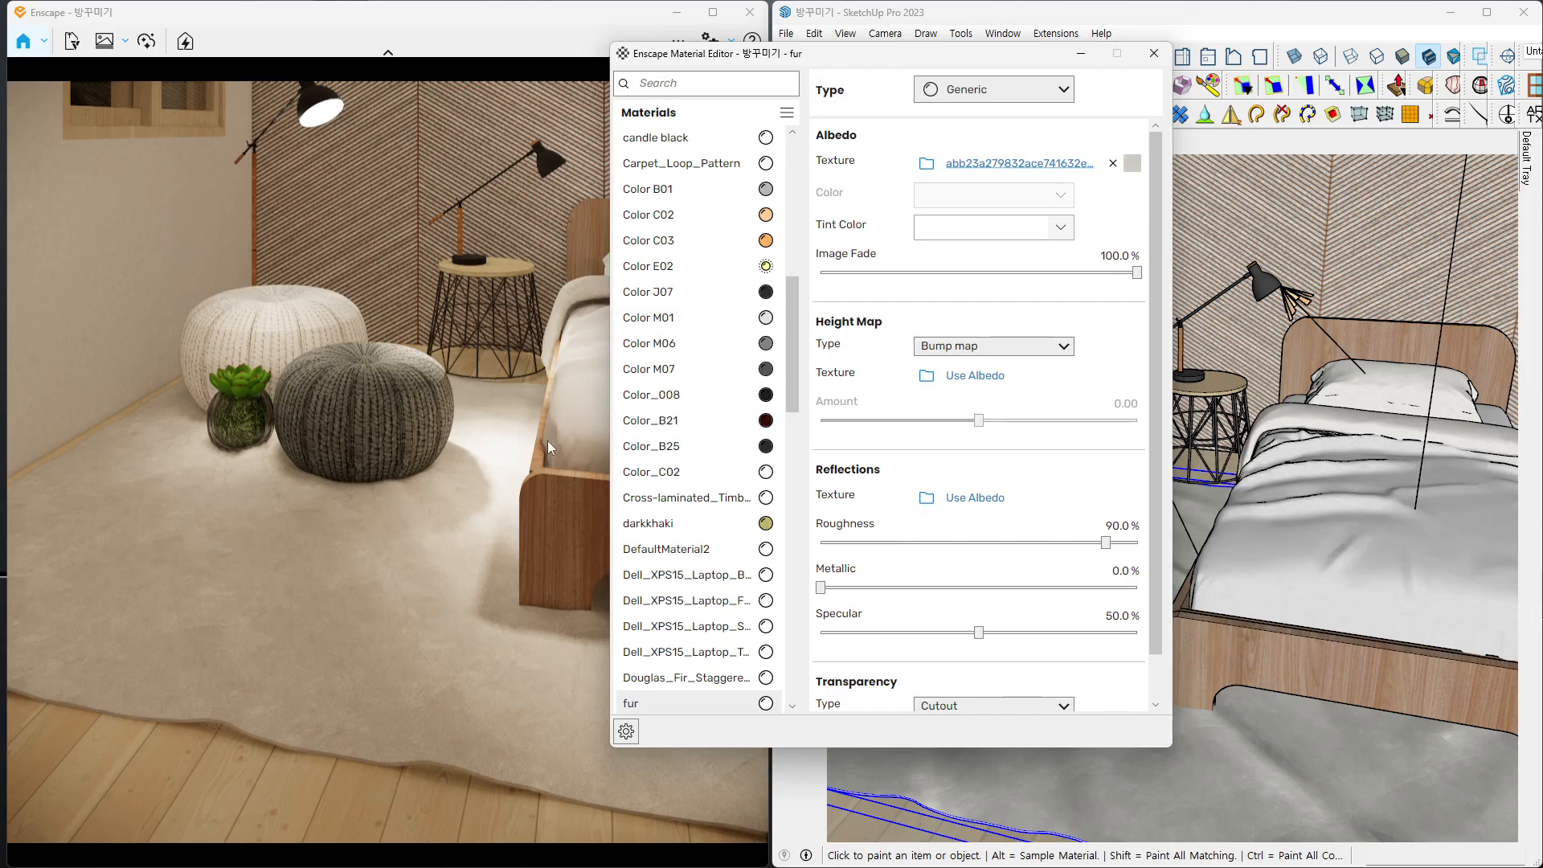
- Set the fur material's type to Carpet and inspect the rug's pile in the render
click(1025, 101)
click(997, 46)
click(964, 157)
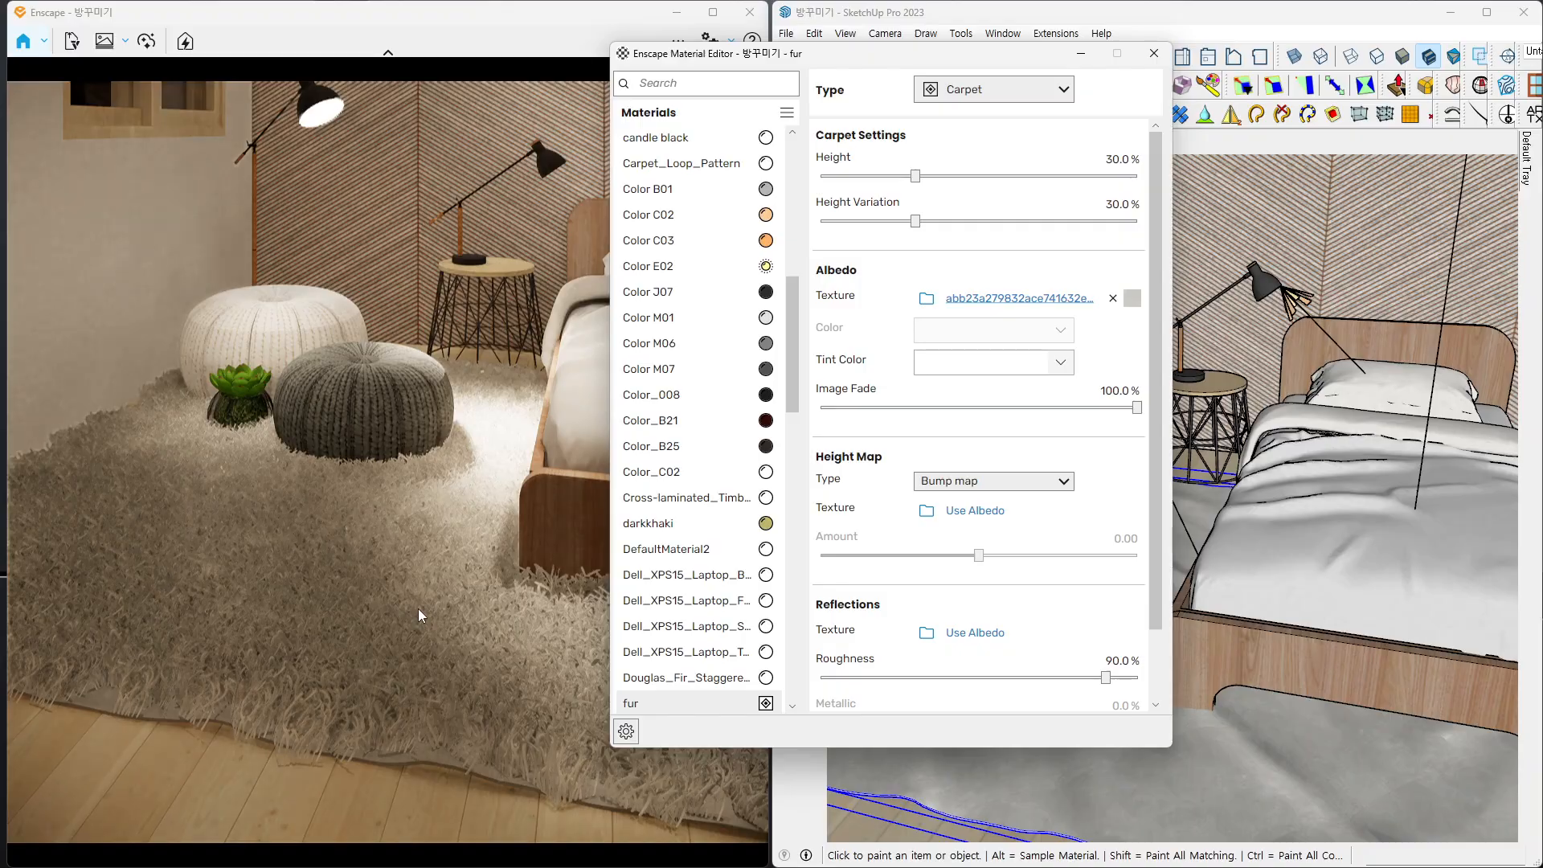
click(418, 610)
mouse_move(417, 609)
right_down()
mouse_move(424, 593)
mouse_move(371, 570)
mouse_move(450, 598)
mouse_move(422, 603)
right_up()
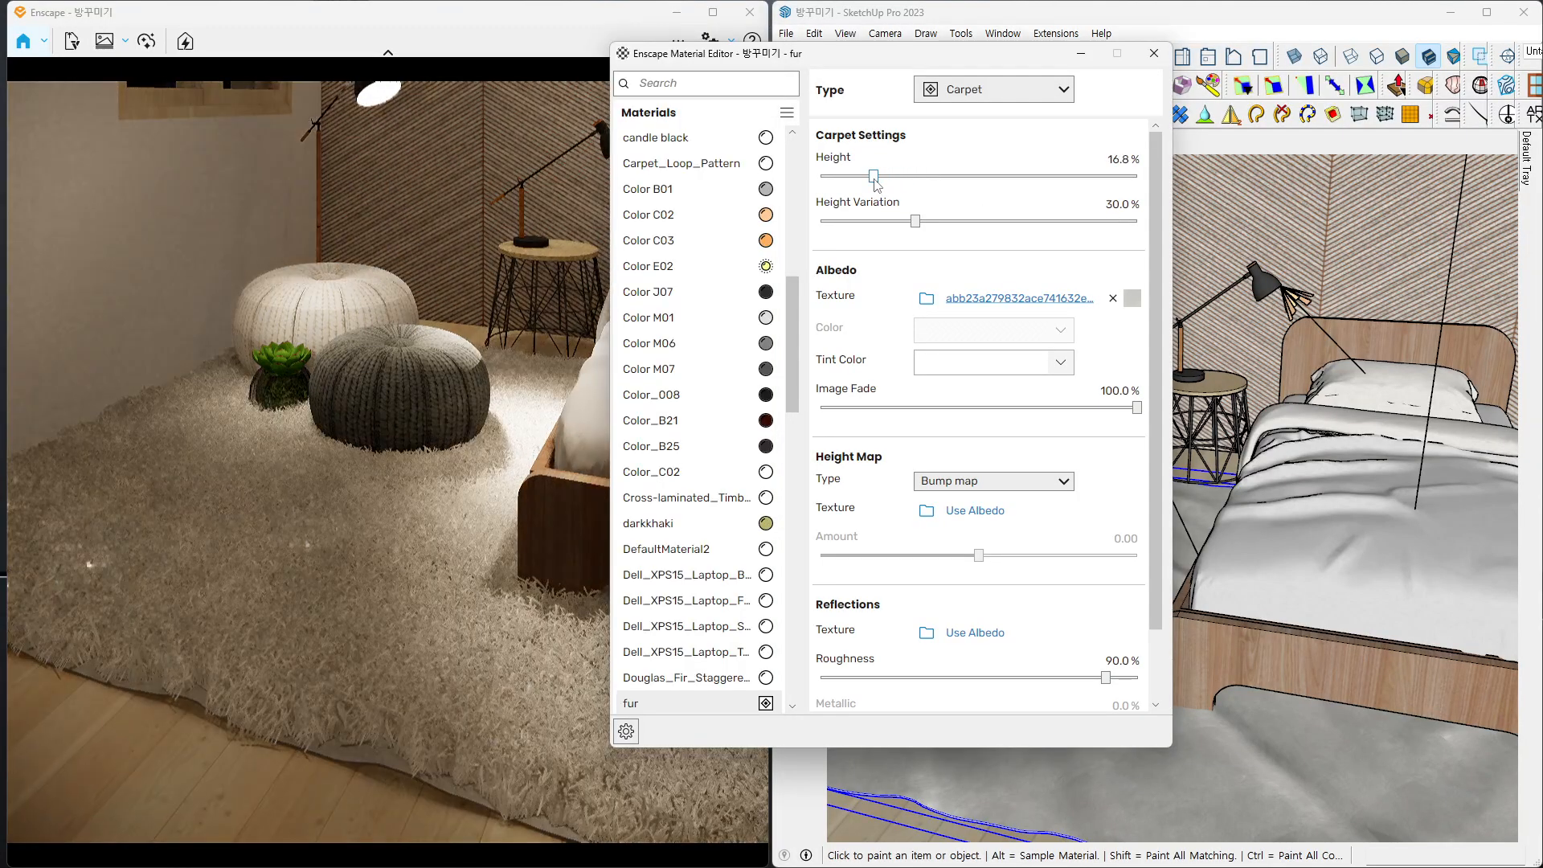
- Set the carpet height to 1.5% and the height variation to 28.9%, and inspect the rug in the render
drag(875, 176, 822, 176)
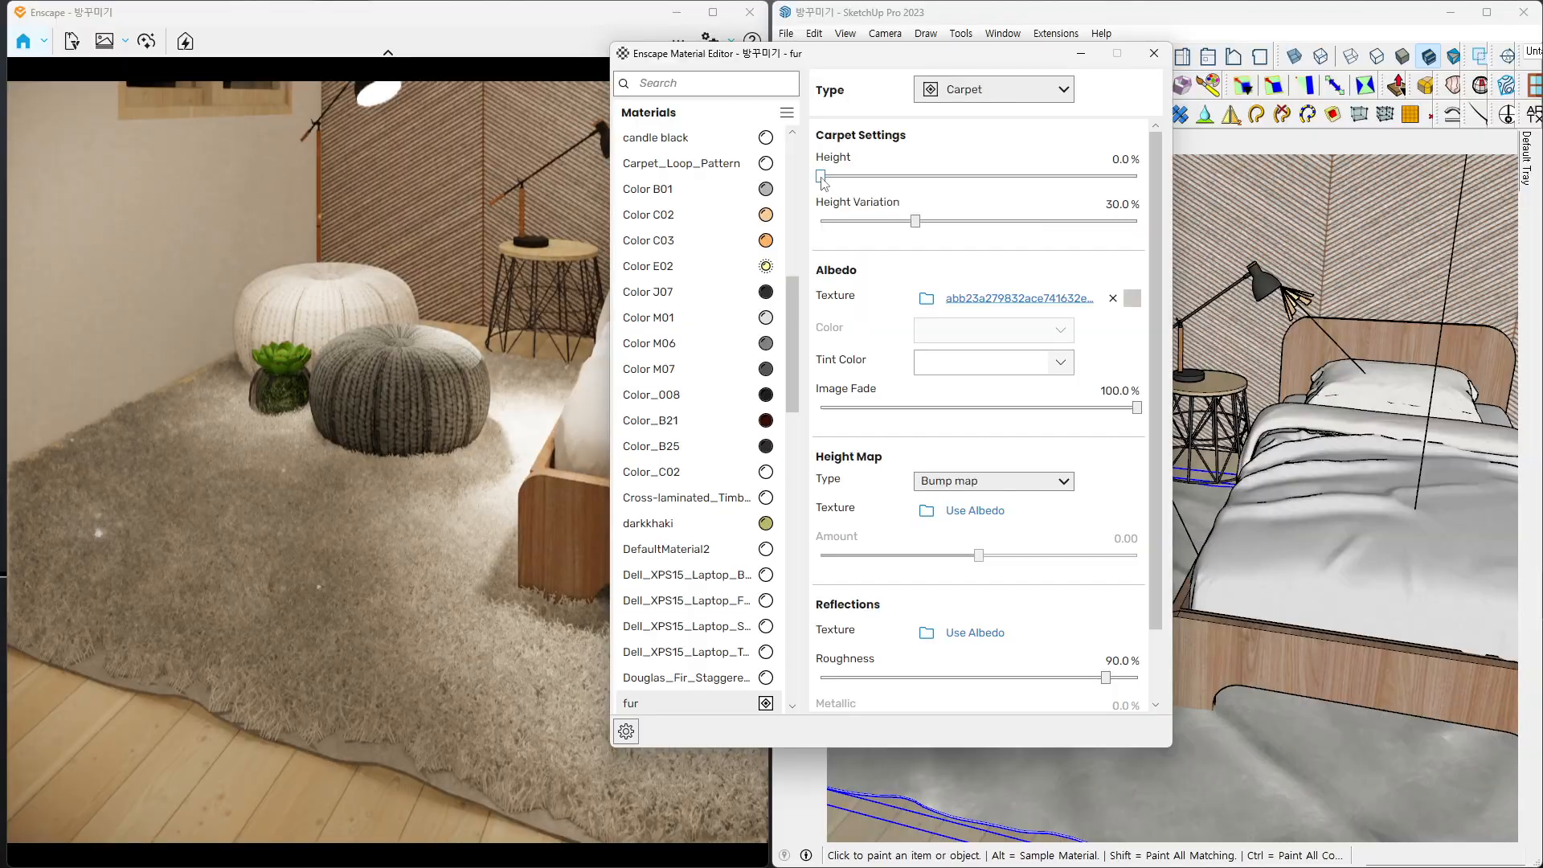
drag(822, 176, 826, 176)
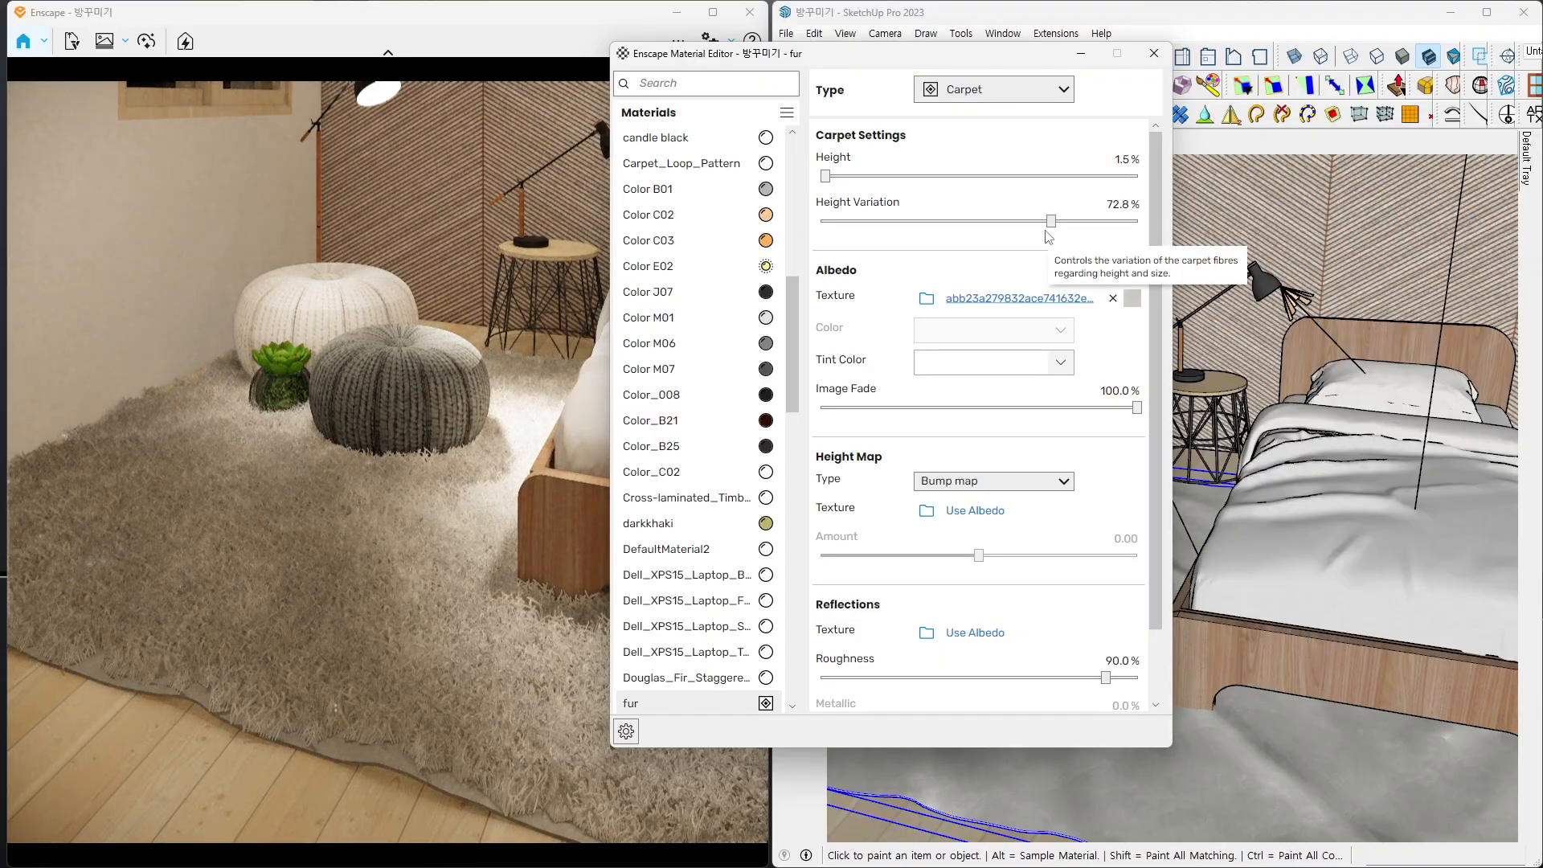
drag(1051, 220, 914, 229)
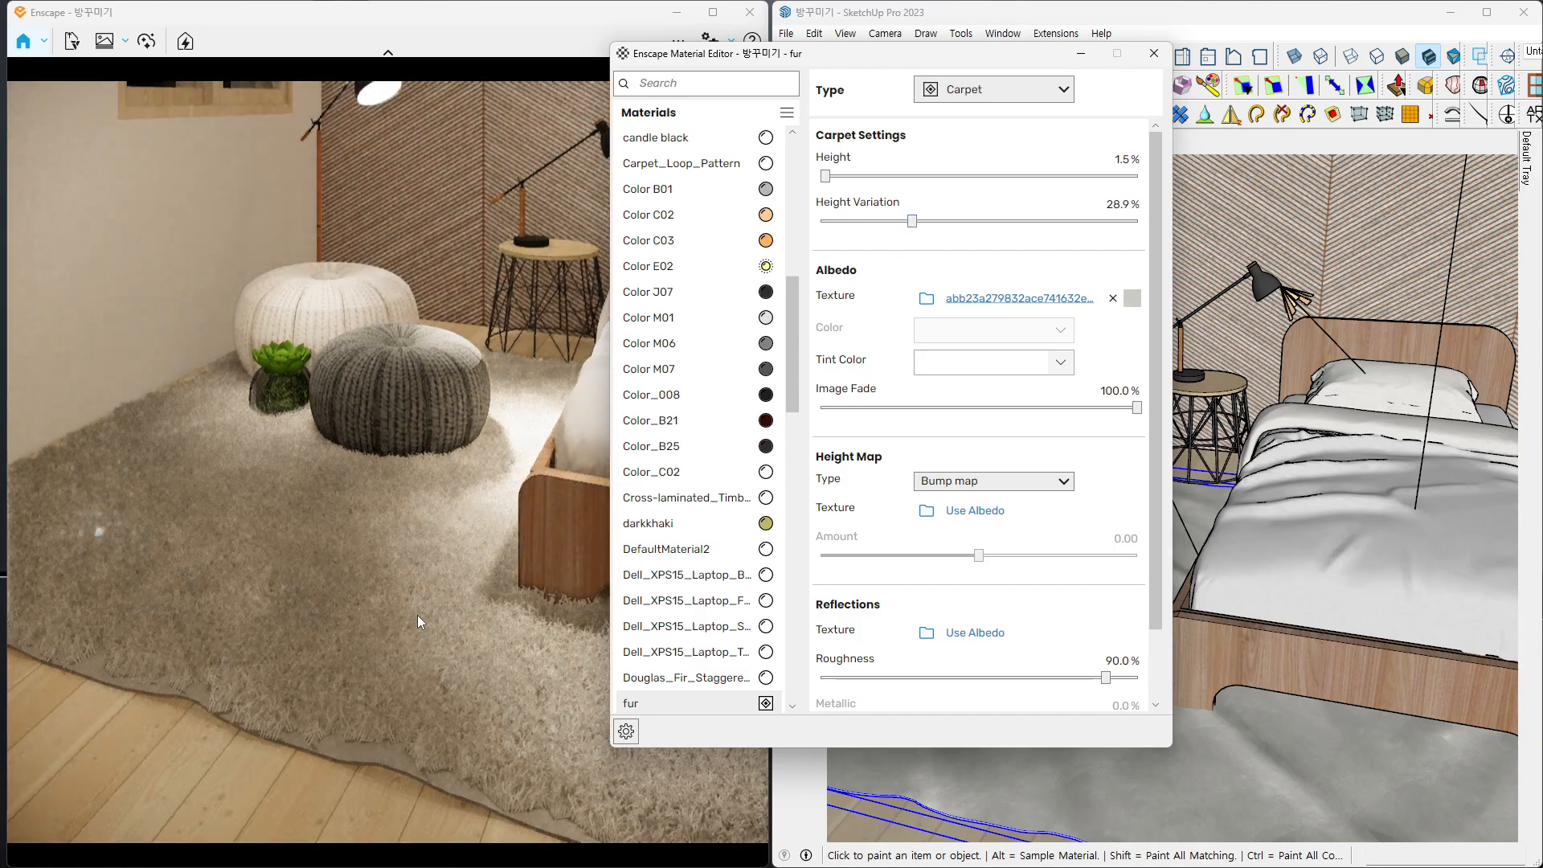
click(399, 614)
right_drag(399, 614, 178, 579)
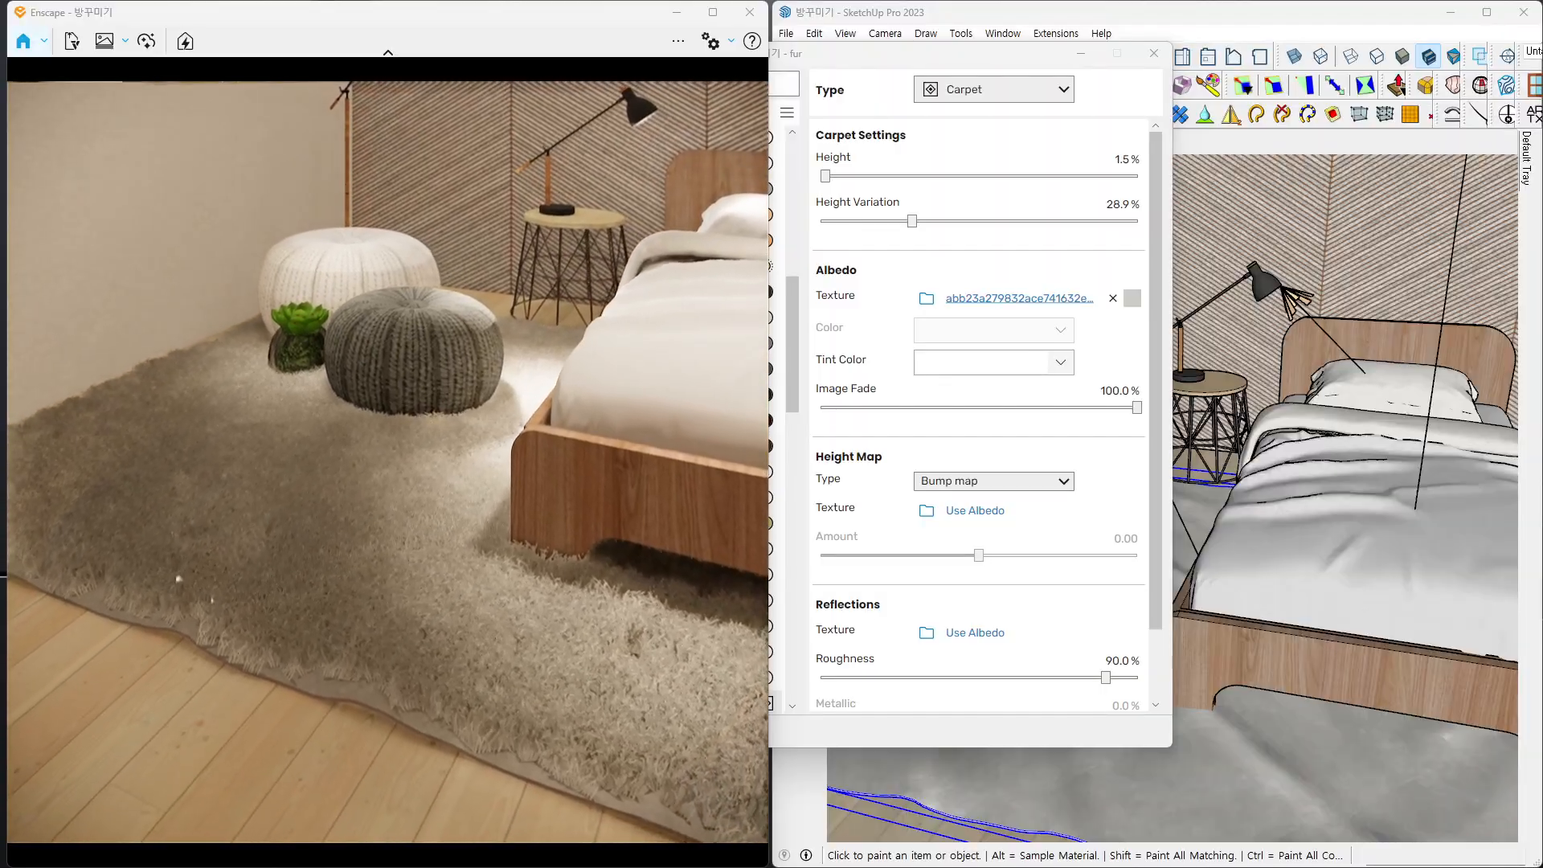
click(1021, 99)
click(998, 146)
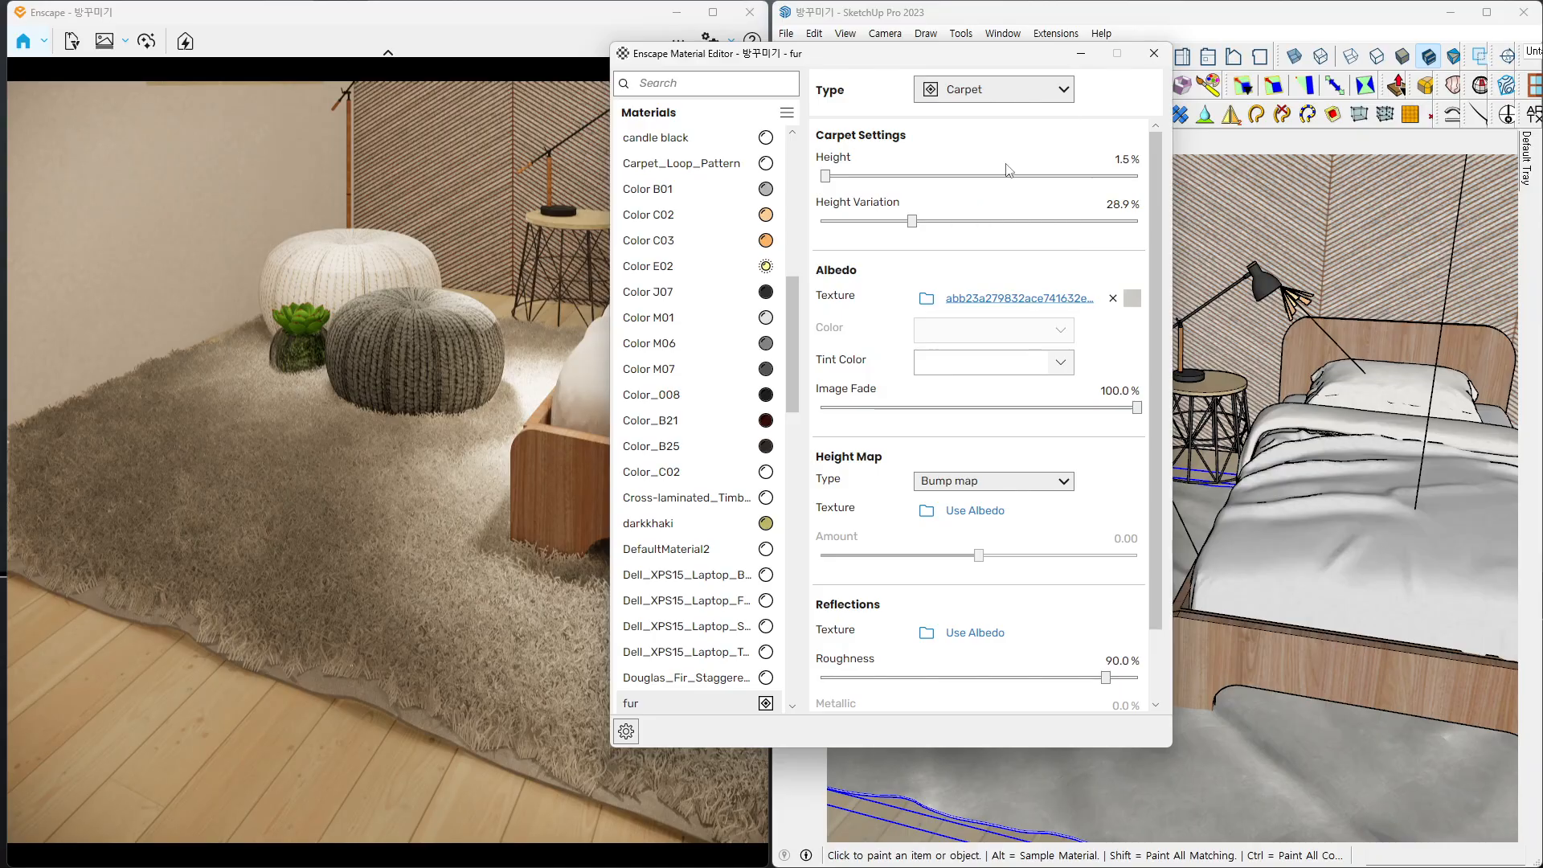
click(1011, 90)
mouse_move(957, 282)
mouse_down()
mouse_move(882, 185)
mouse_move(967, 273)
mouse_move(908, 321)
mouse_up()
key(Escape)
- Try a light blue tint color on the fur material and return it to white
click(1062, 366)
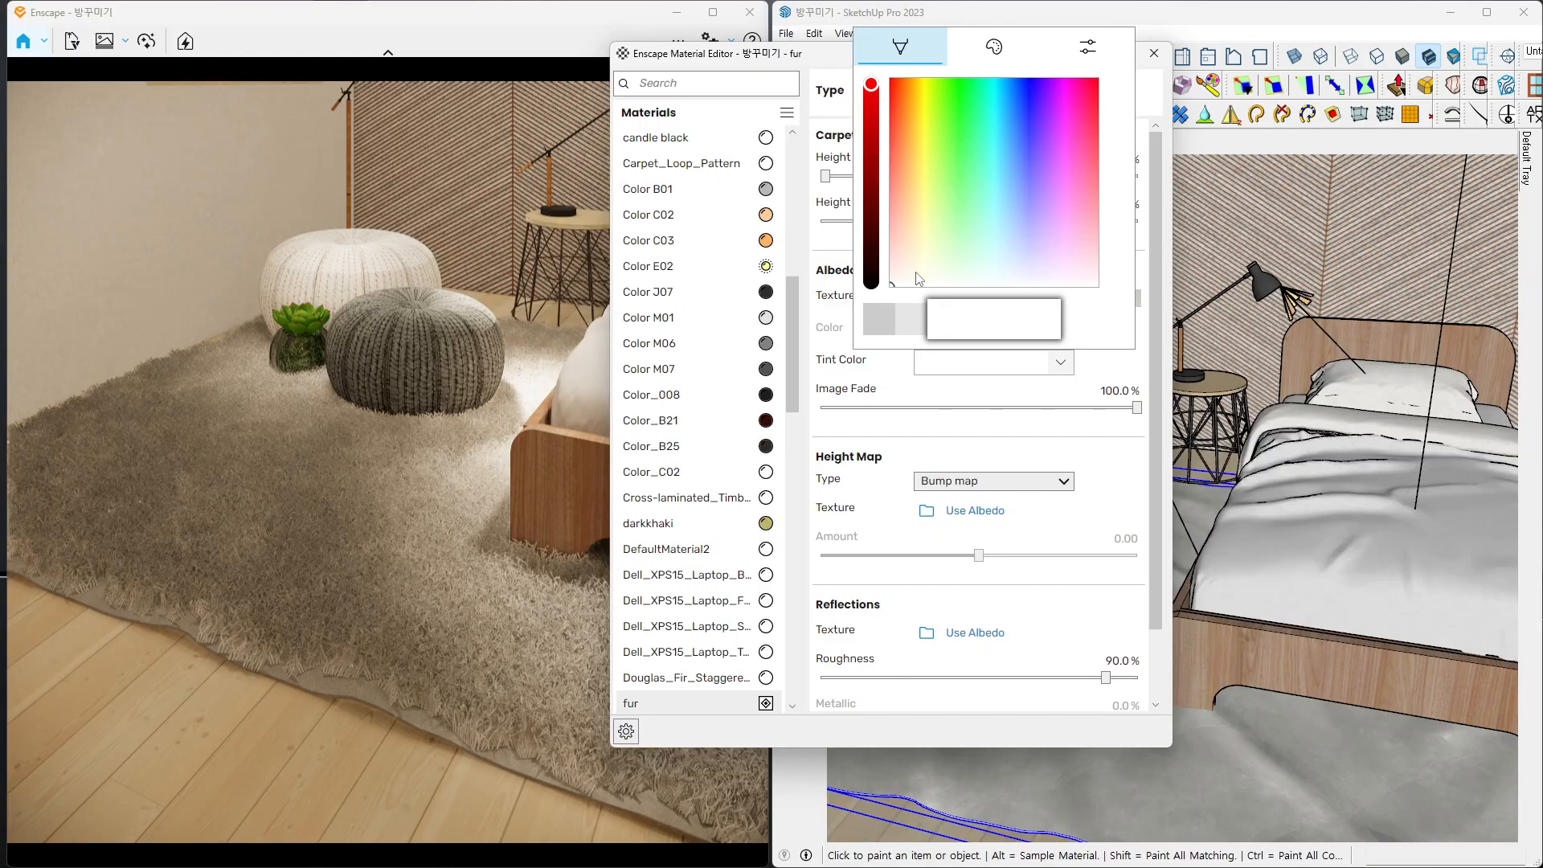
click(1010, 247)
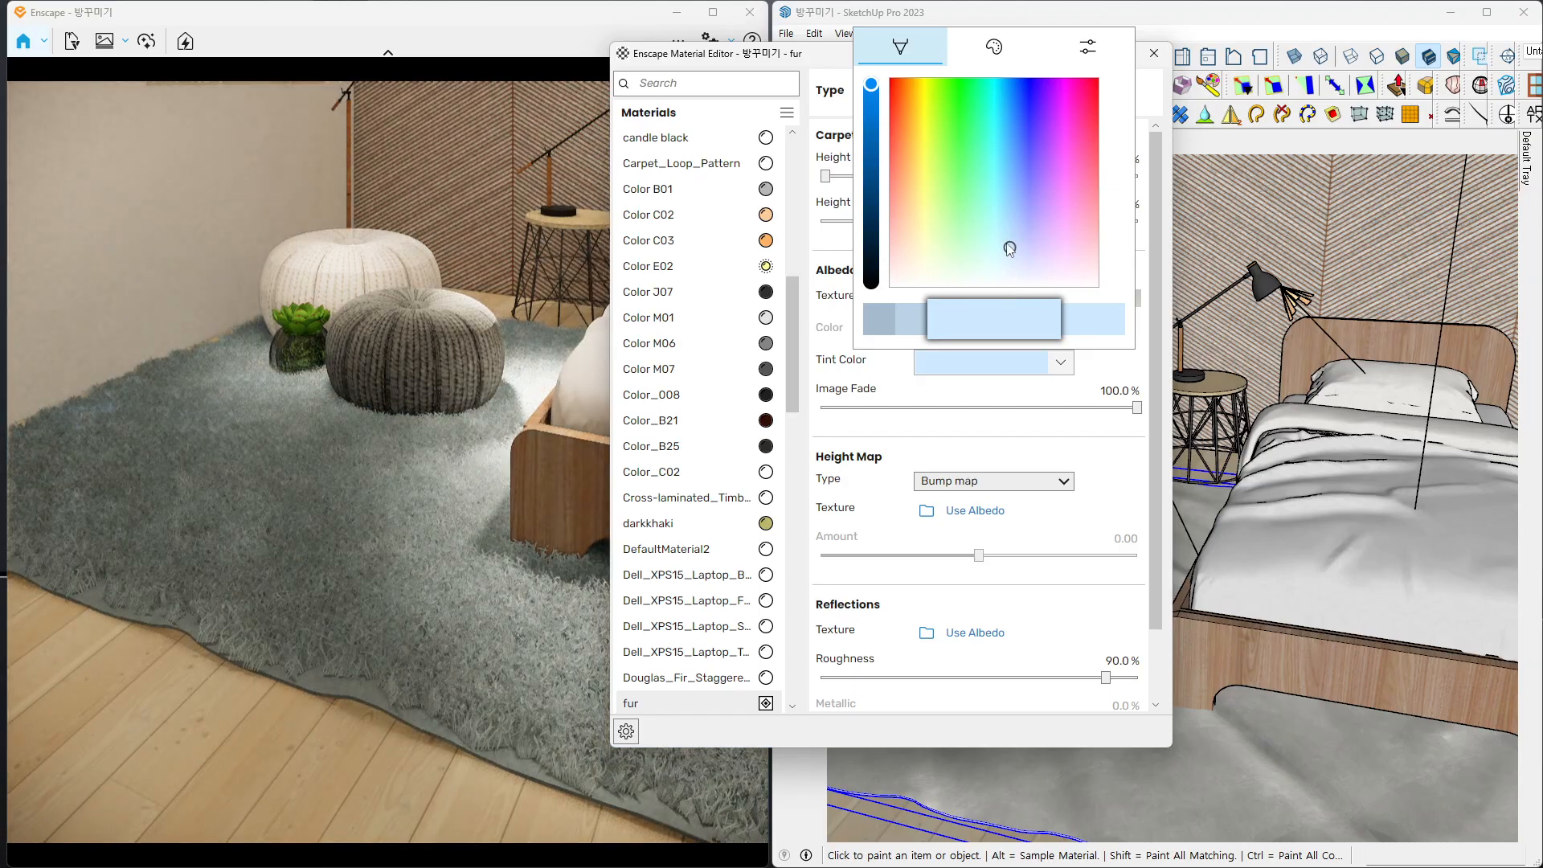
drag(1003, 252, 972, 298)
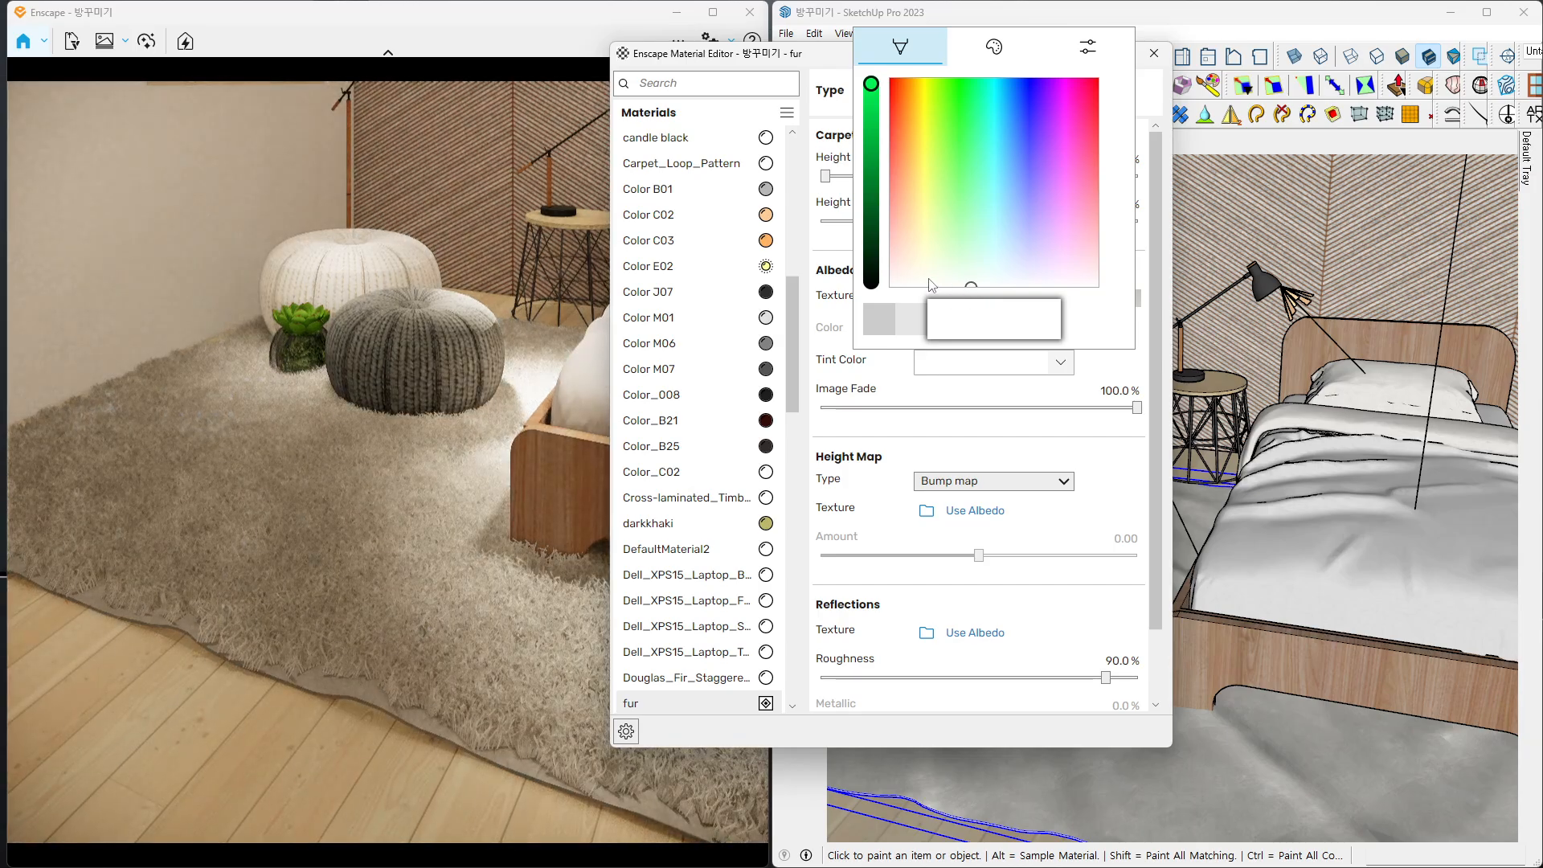
- Set the fur material's tint color to a slightly darkened beige, and move the Material Editor out of the way
click(929, 277)
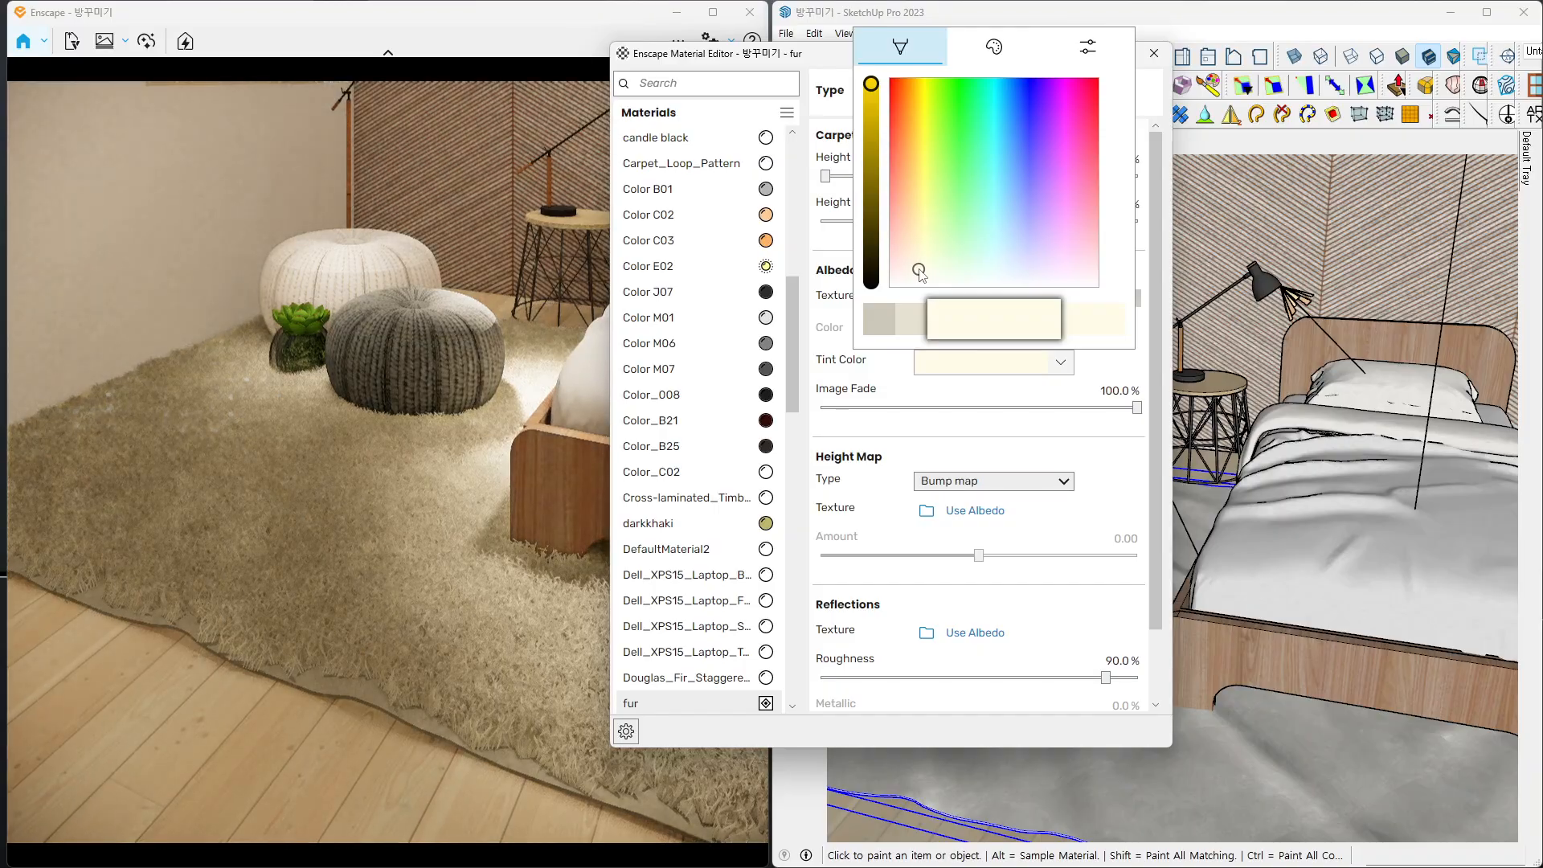
drag(919, 270, 918, 262)
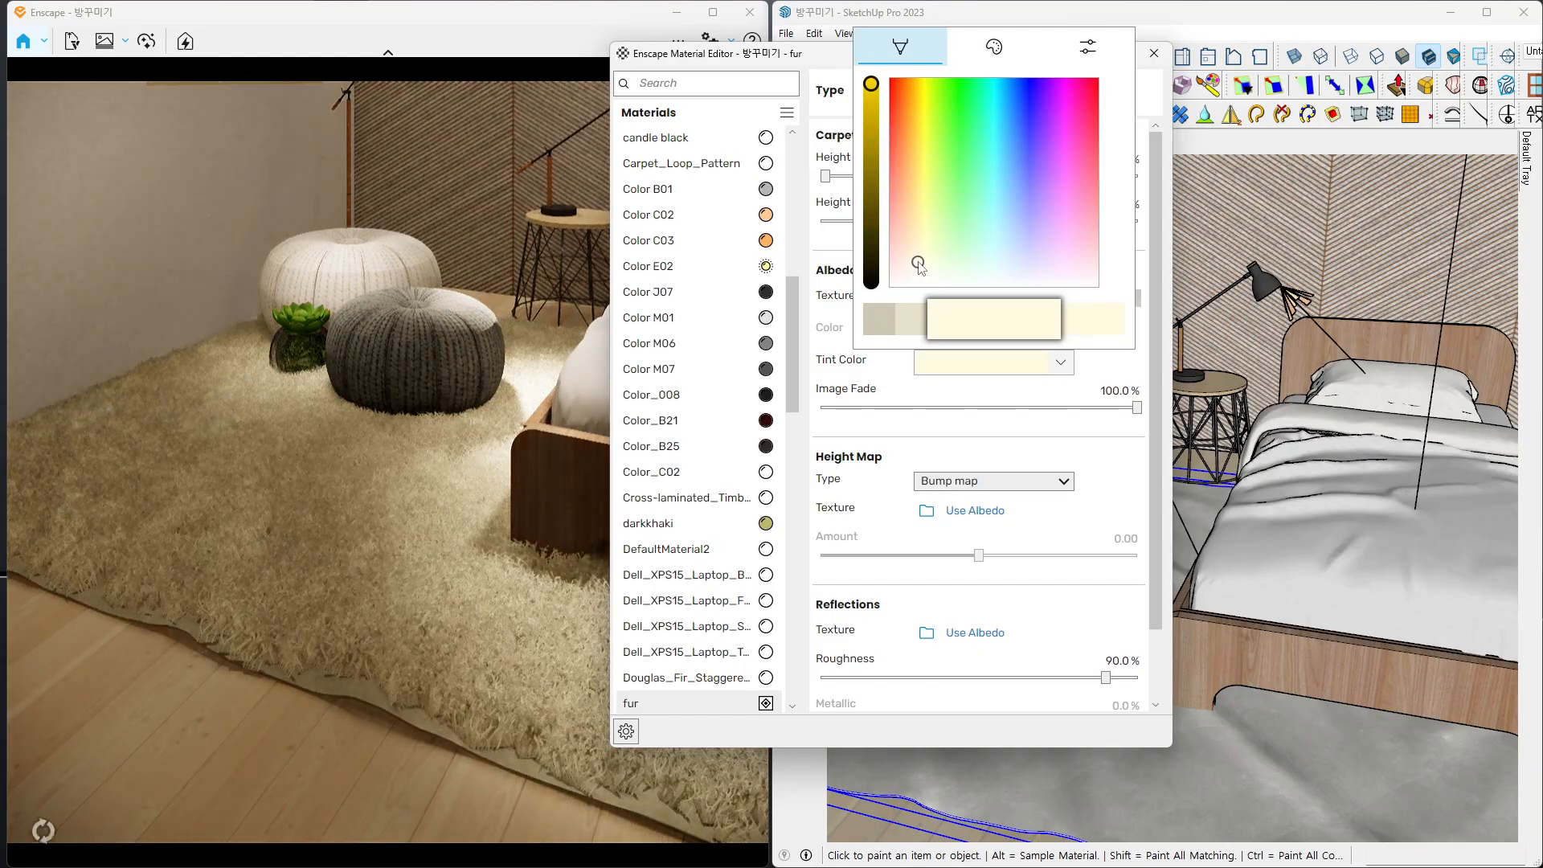
click(920, 332)
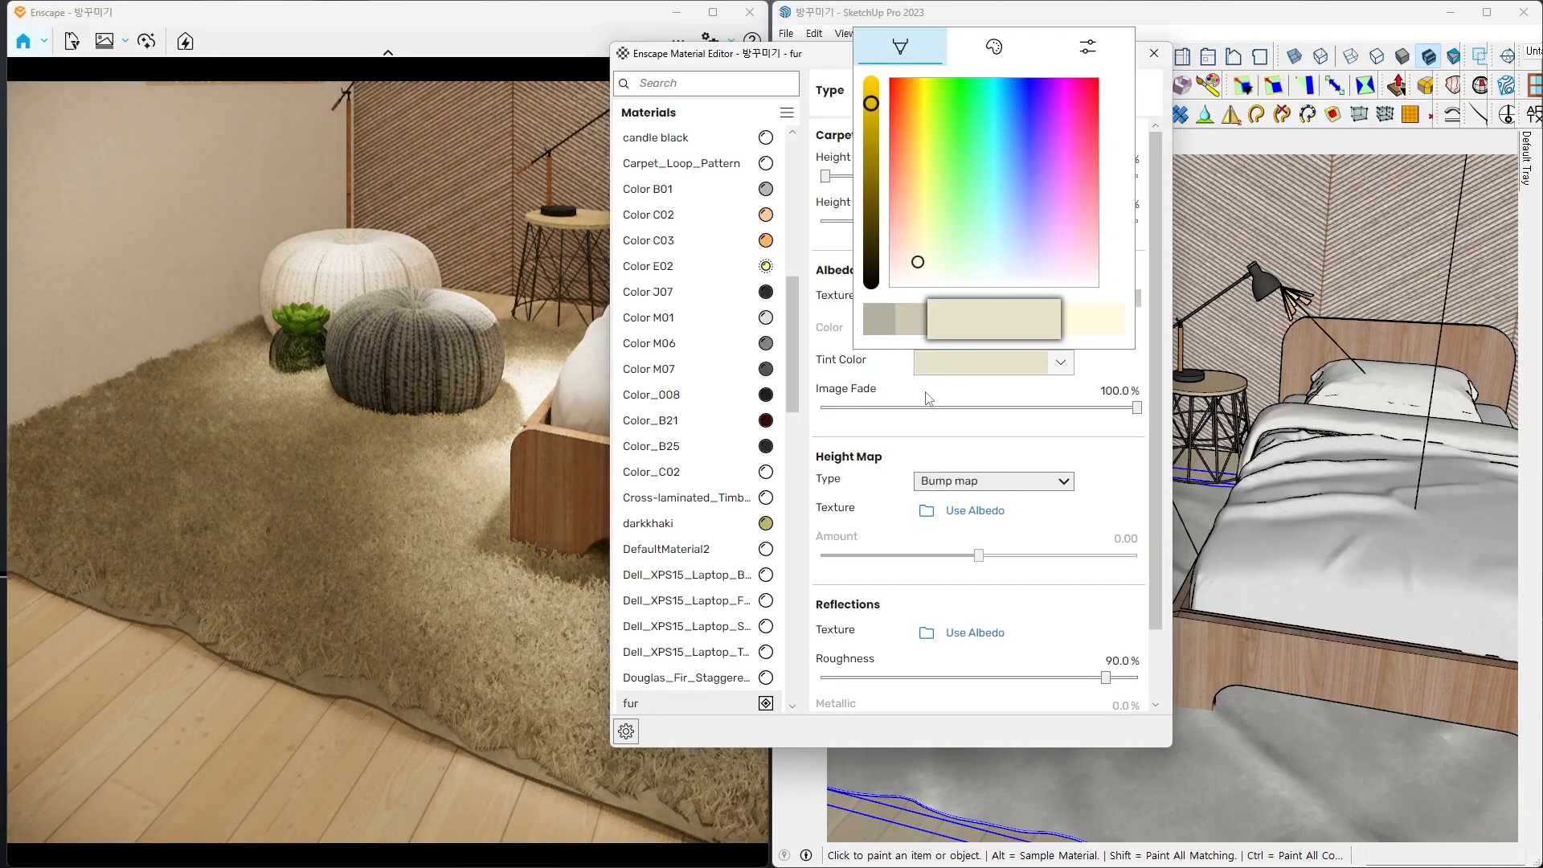
right_drag(360, 638, 401, 533)
click(981, 56)
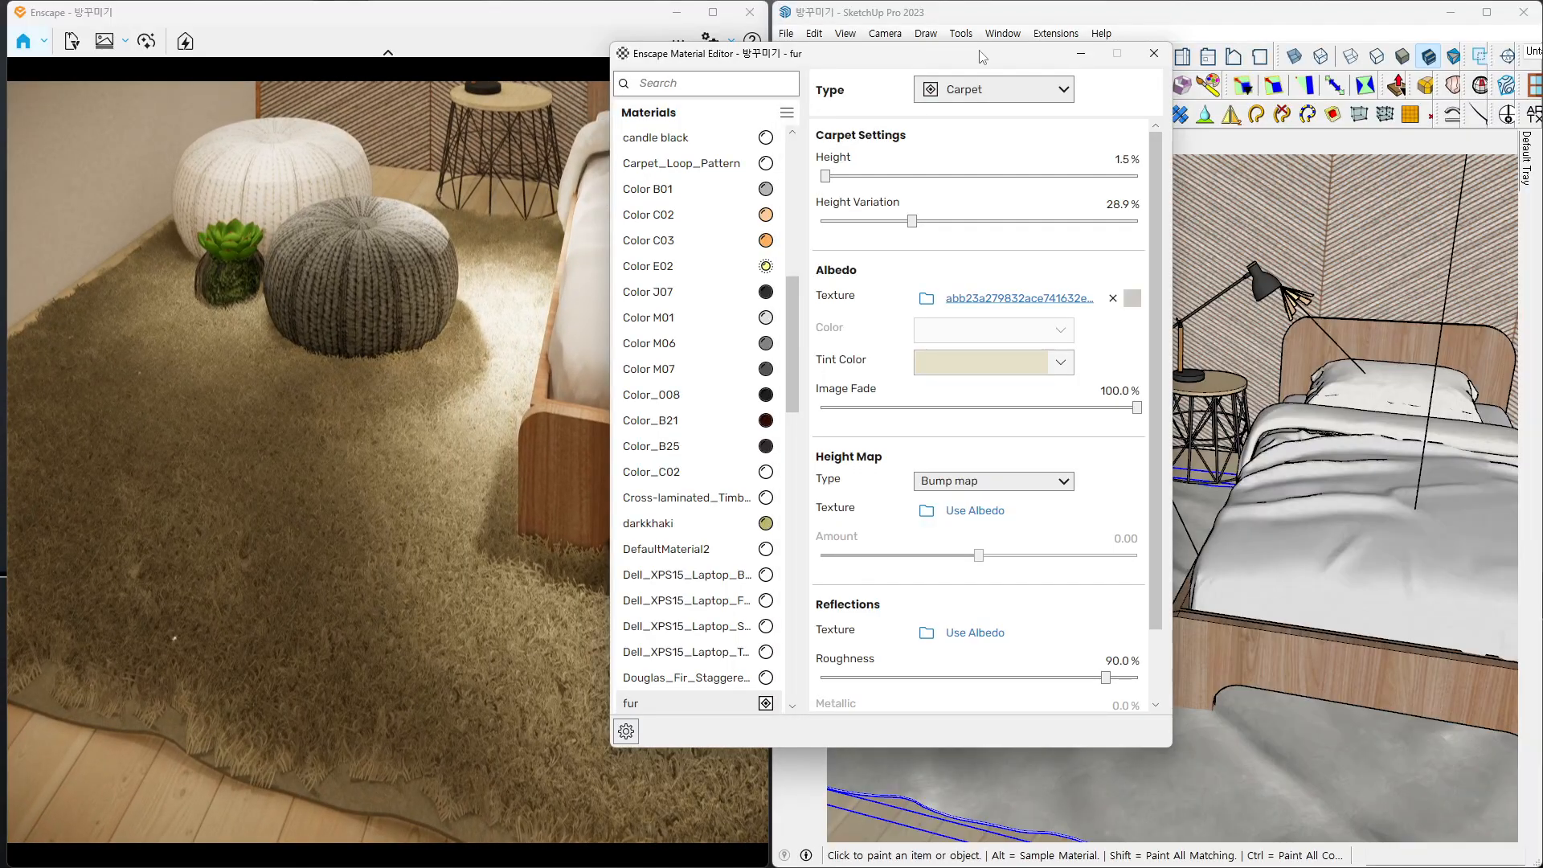
drag(954, 55, 1542, 80)
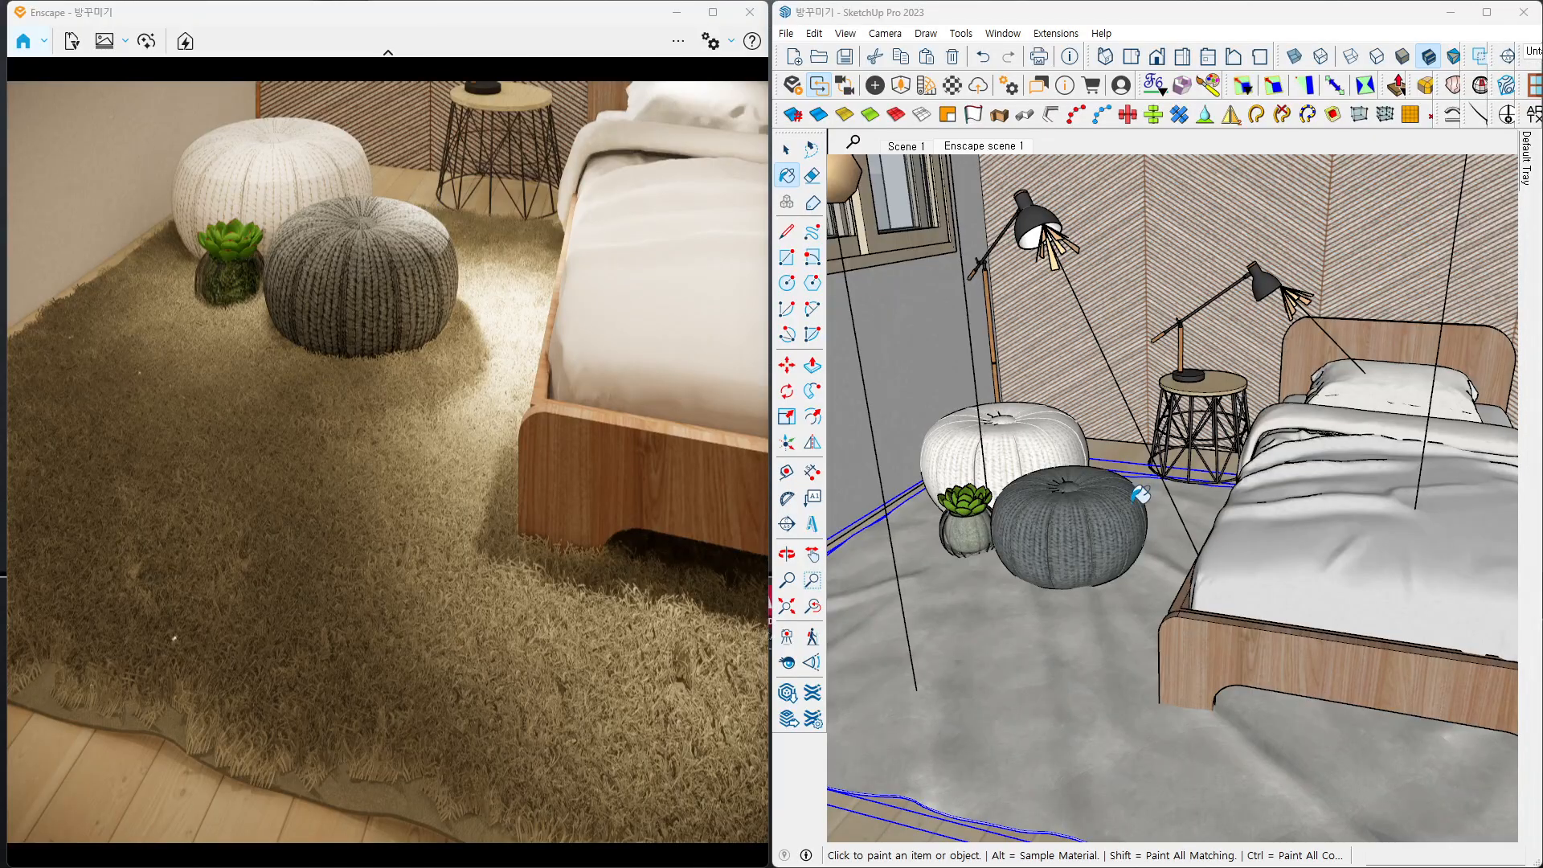
- Select the dark grey knitted pouf beside the bed in the model for a close view
mouse_move(356, 269)
right_down()
mouse_move(359, 228)
mouse_move(356, 265)
right_up()
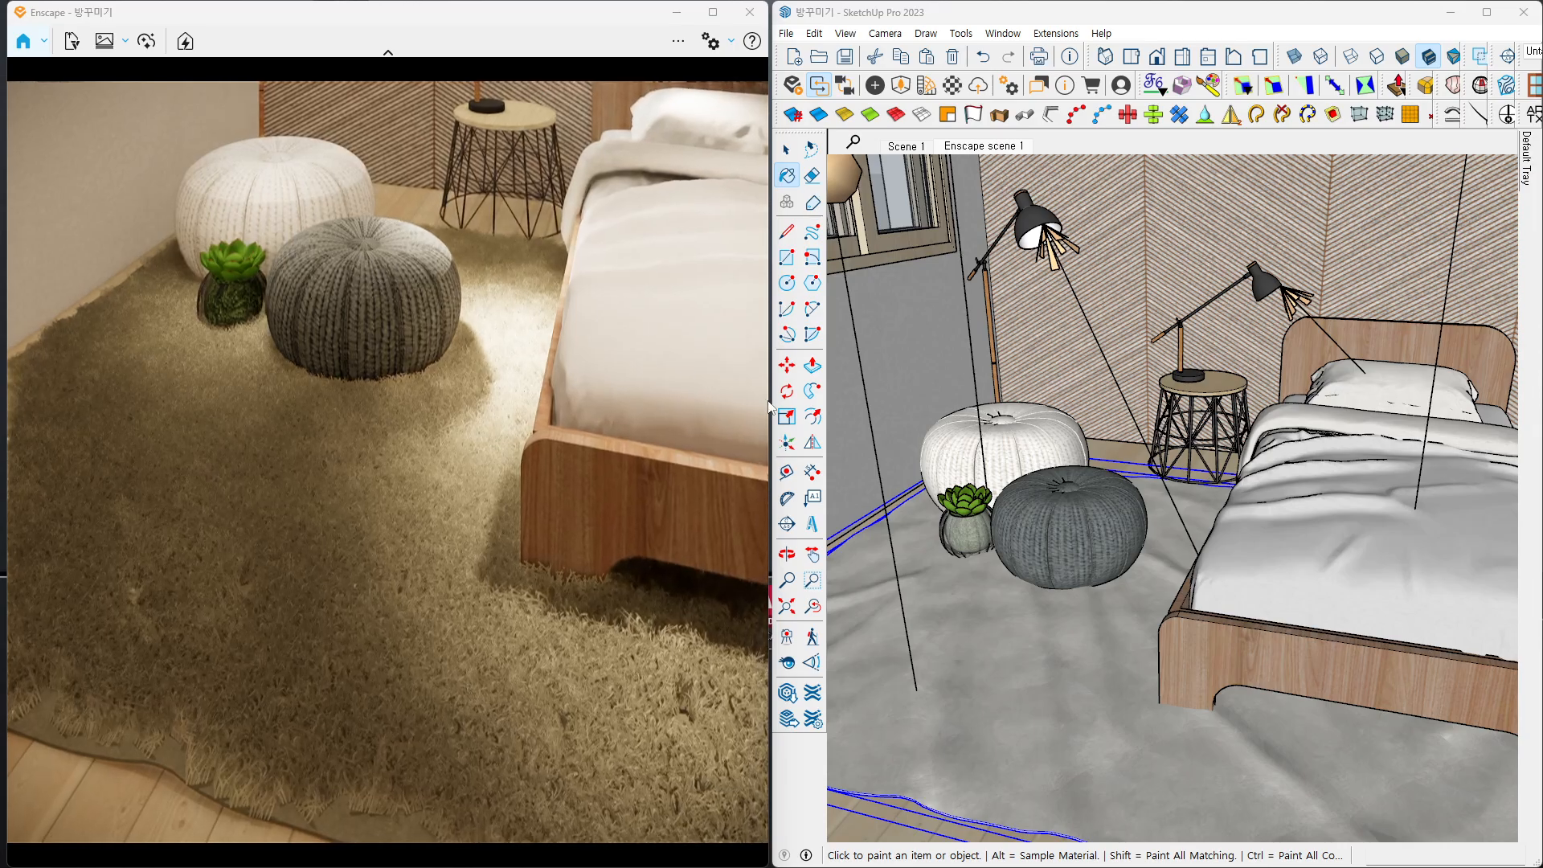
key(space)
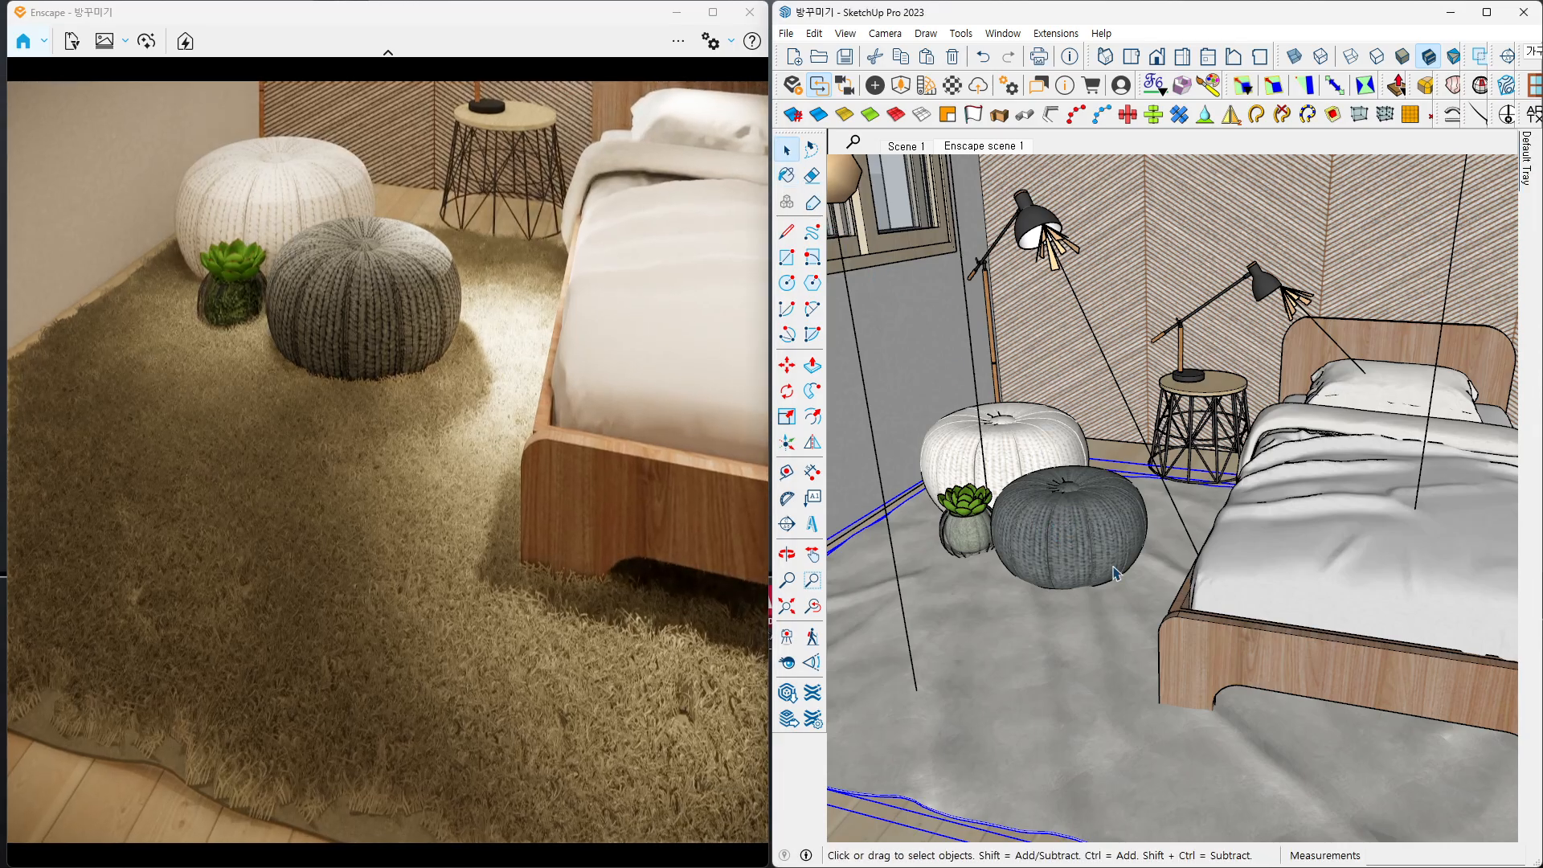
click(1087, 537)
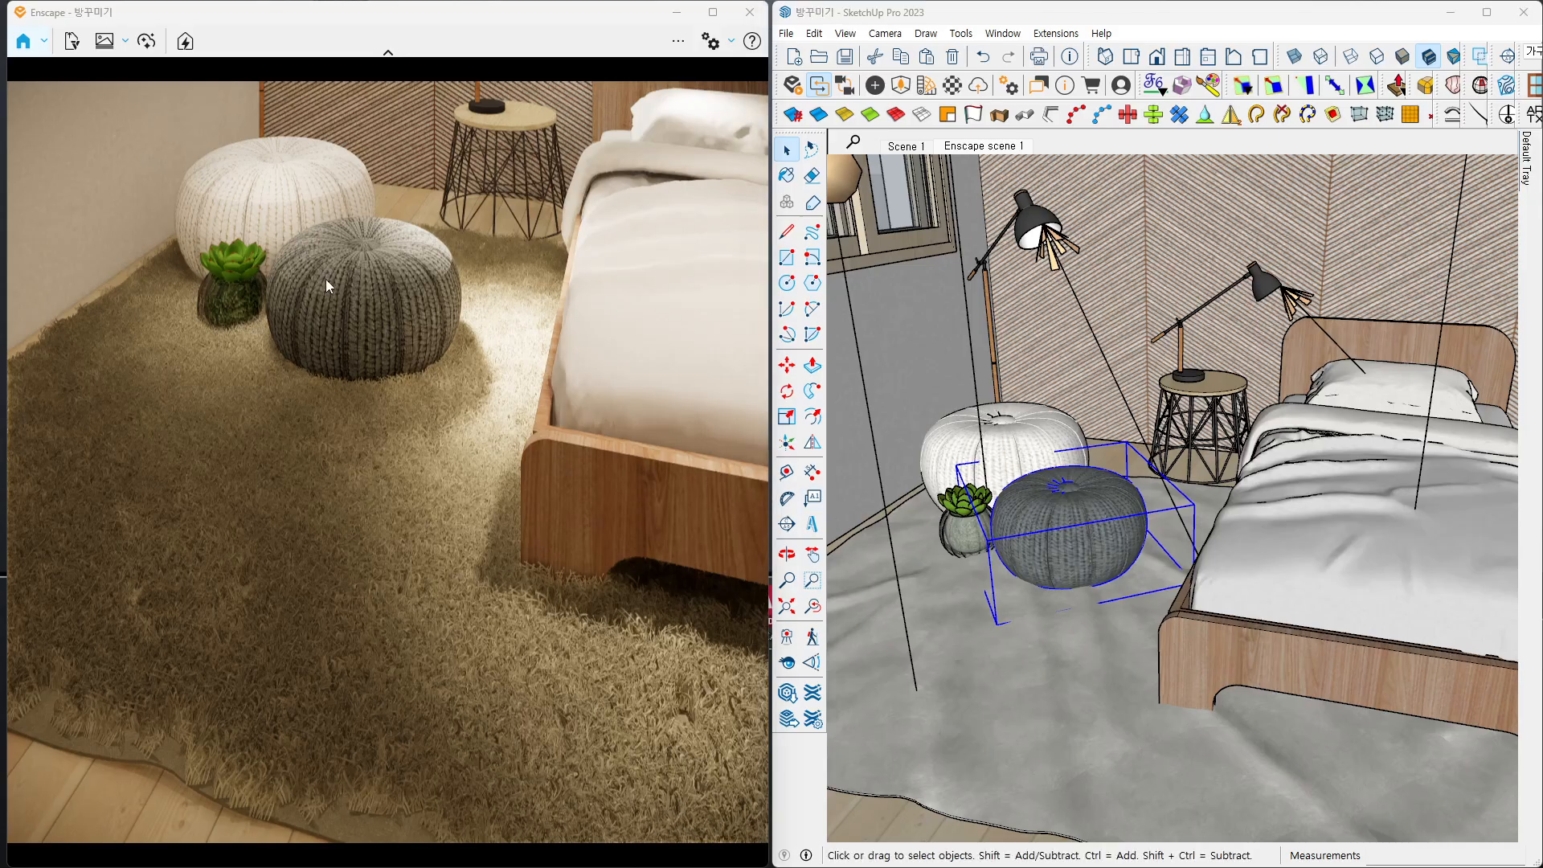
scroll(1073, 498, up, 3)
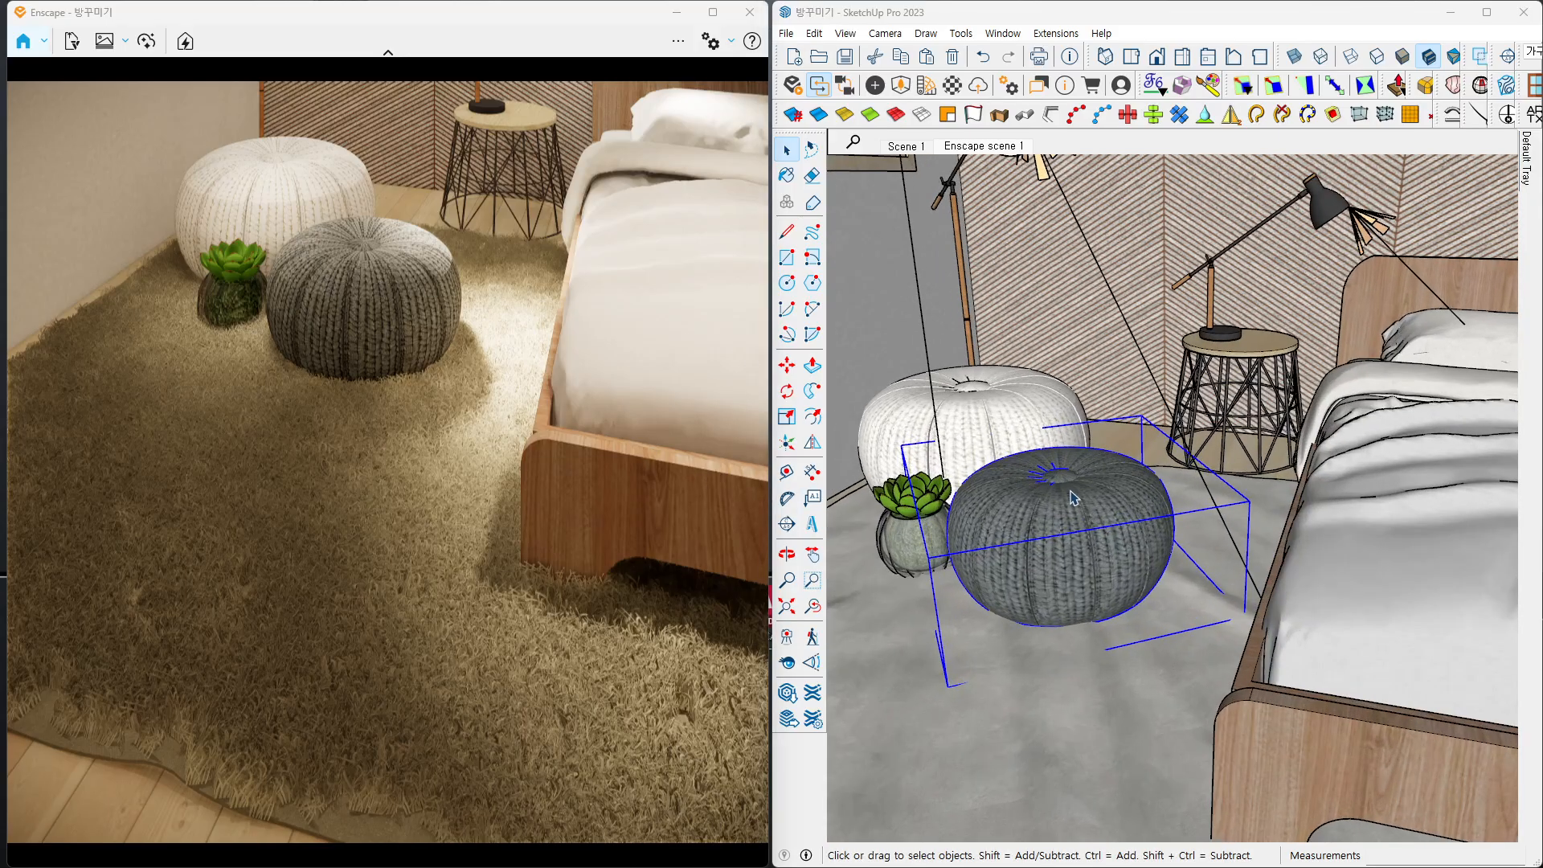
- Open the Enscape Material Editor and load the grey knitted pouf's grey cloth1 material by sampling it from the model
middle_drag(1073, 500, 1145, 599)
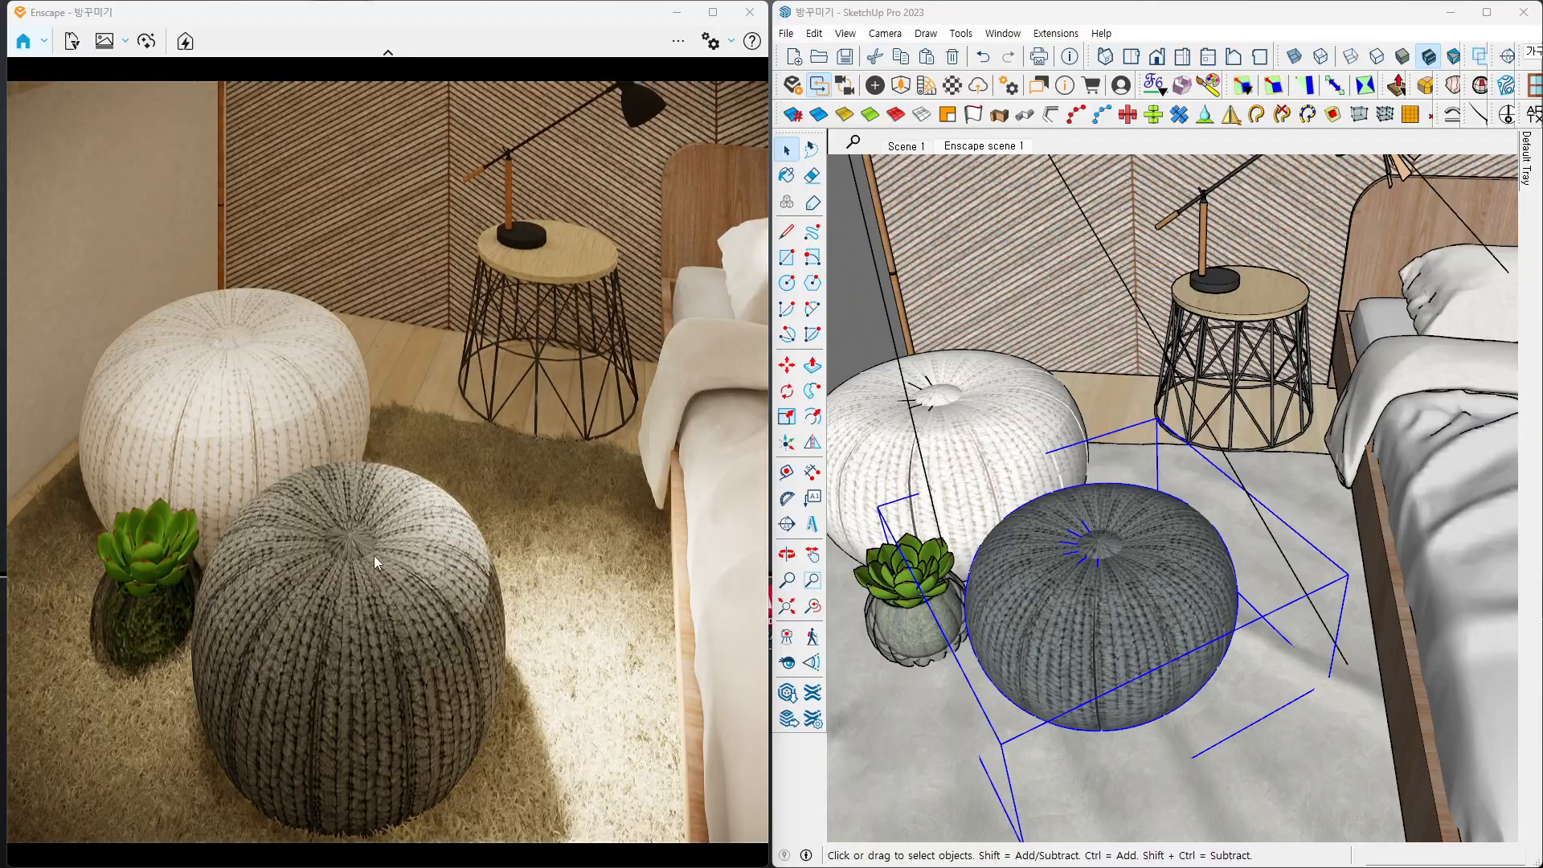
scroll(373, 554, down, 3)
mouse_move(373, 554)
right_down()
mouse_move(371, 475)
mouse_move(384, 477)
mouse_move(373, 542)
right_up()
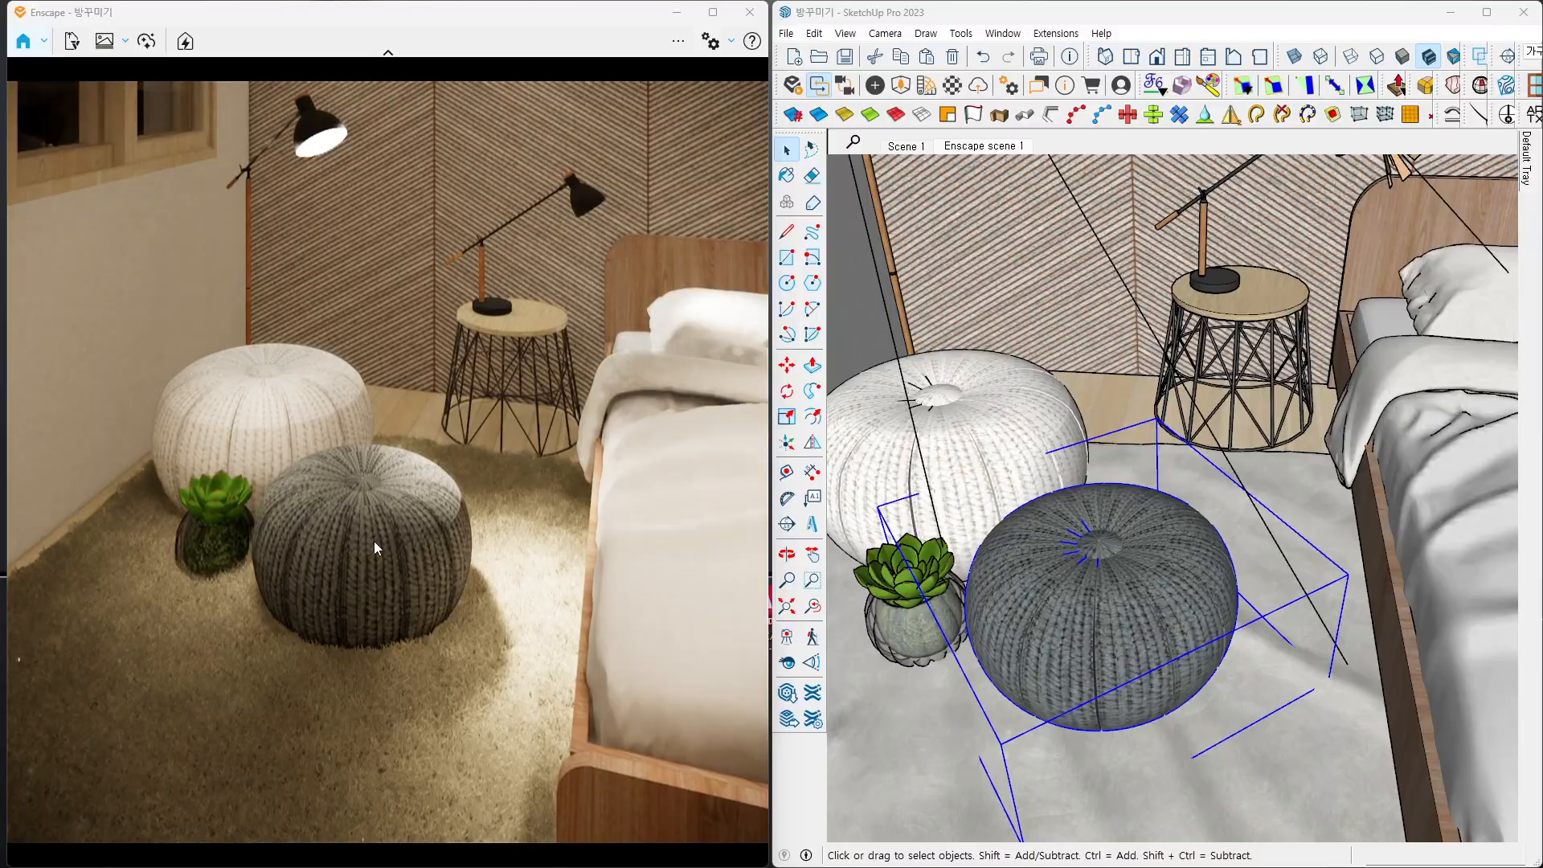
right_drag(490, 514, 511, 532)
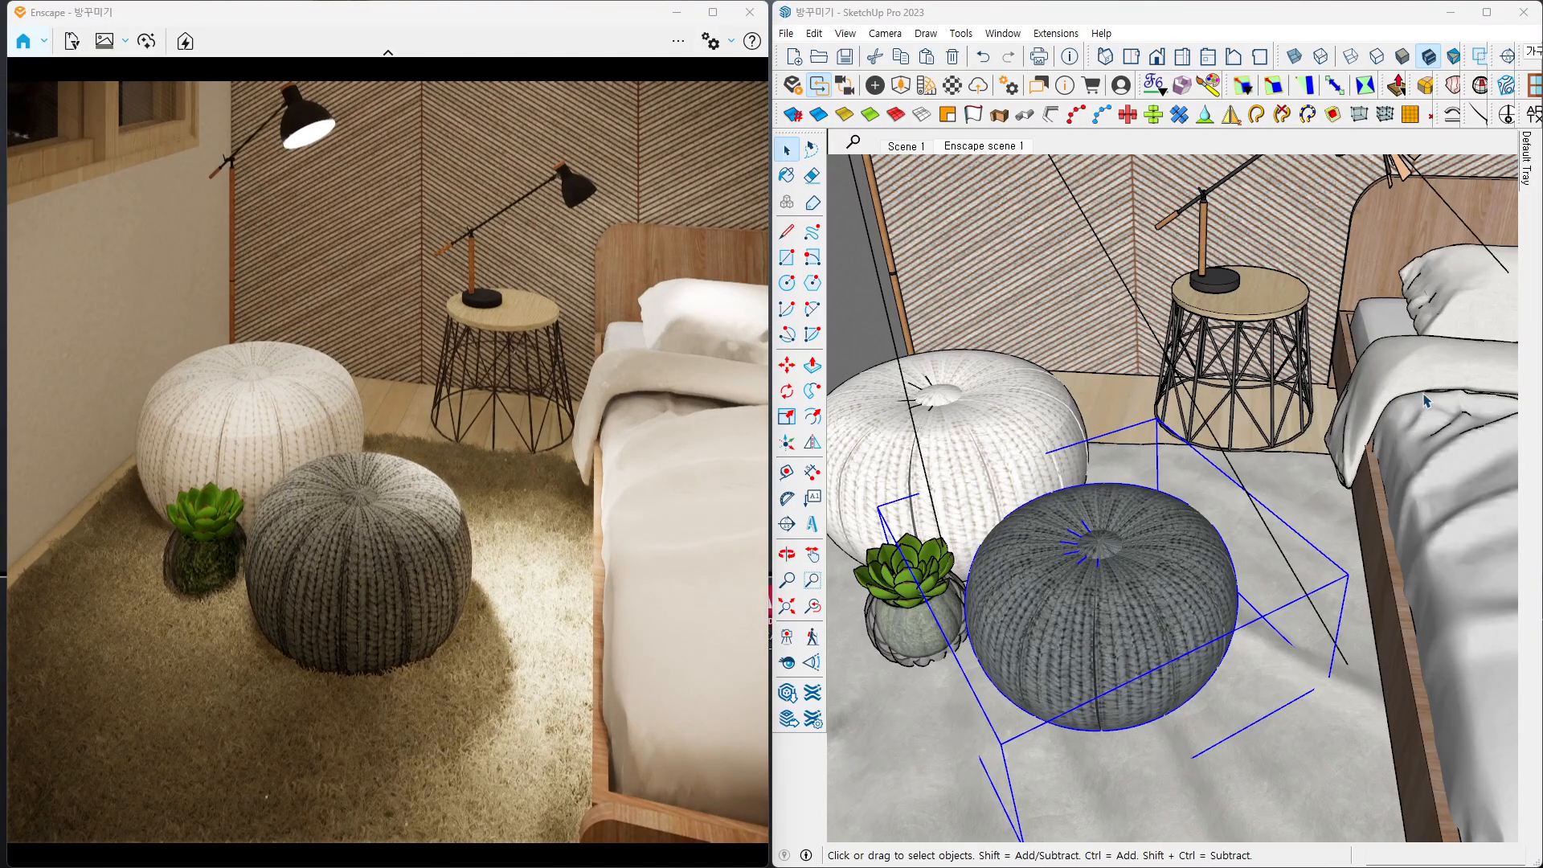
mouse_move(1525, 165)
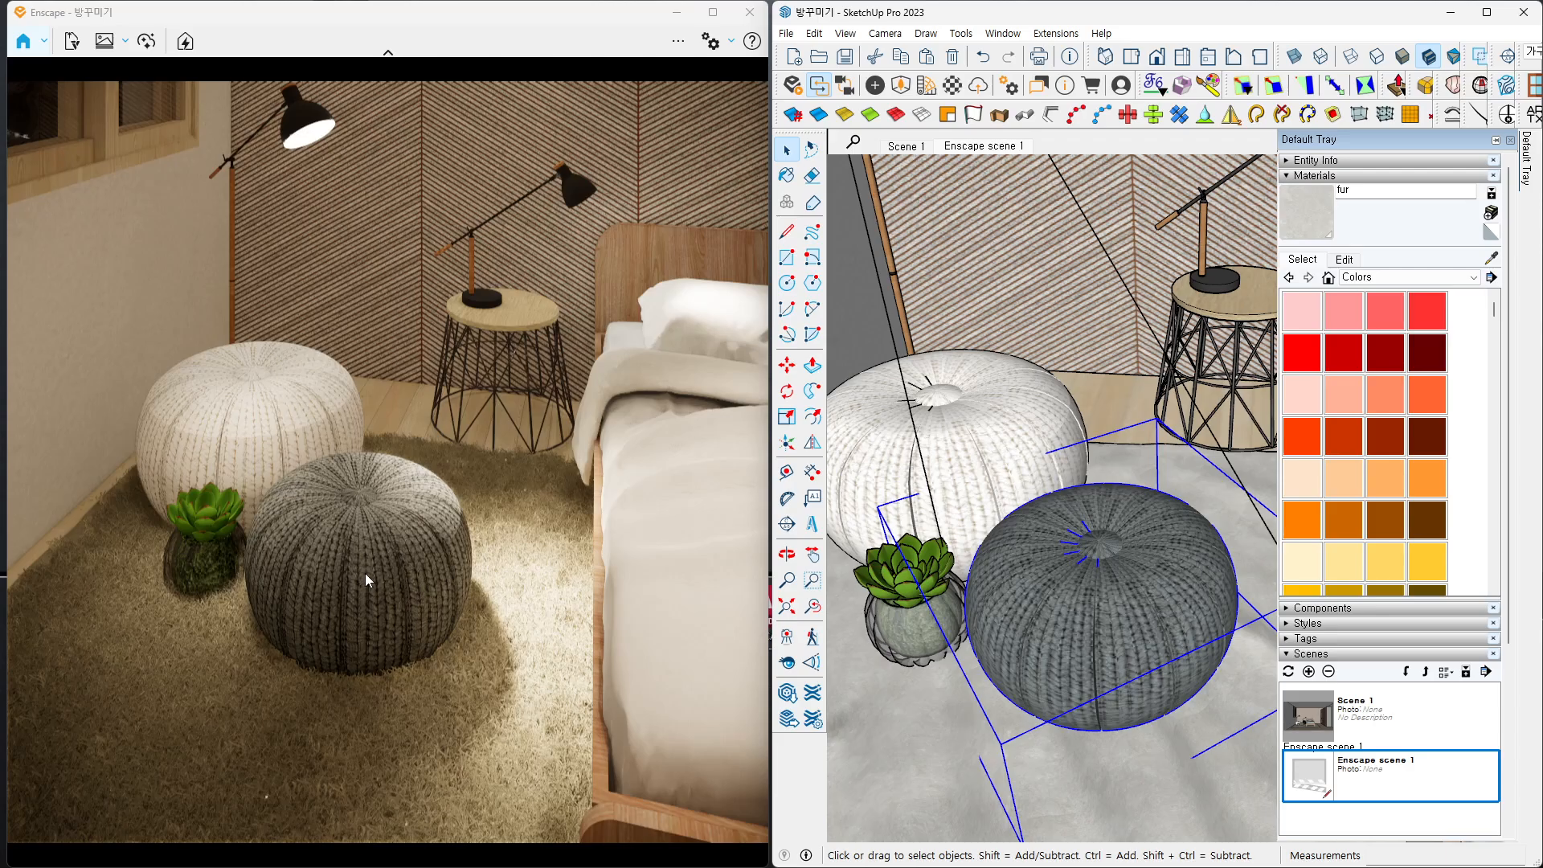
mouse_move(382, 458)
right_down()
mouse_move(406, 454)
mouse_move(391, 461)
right_up()
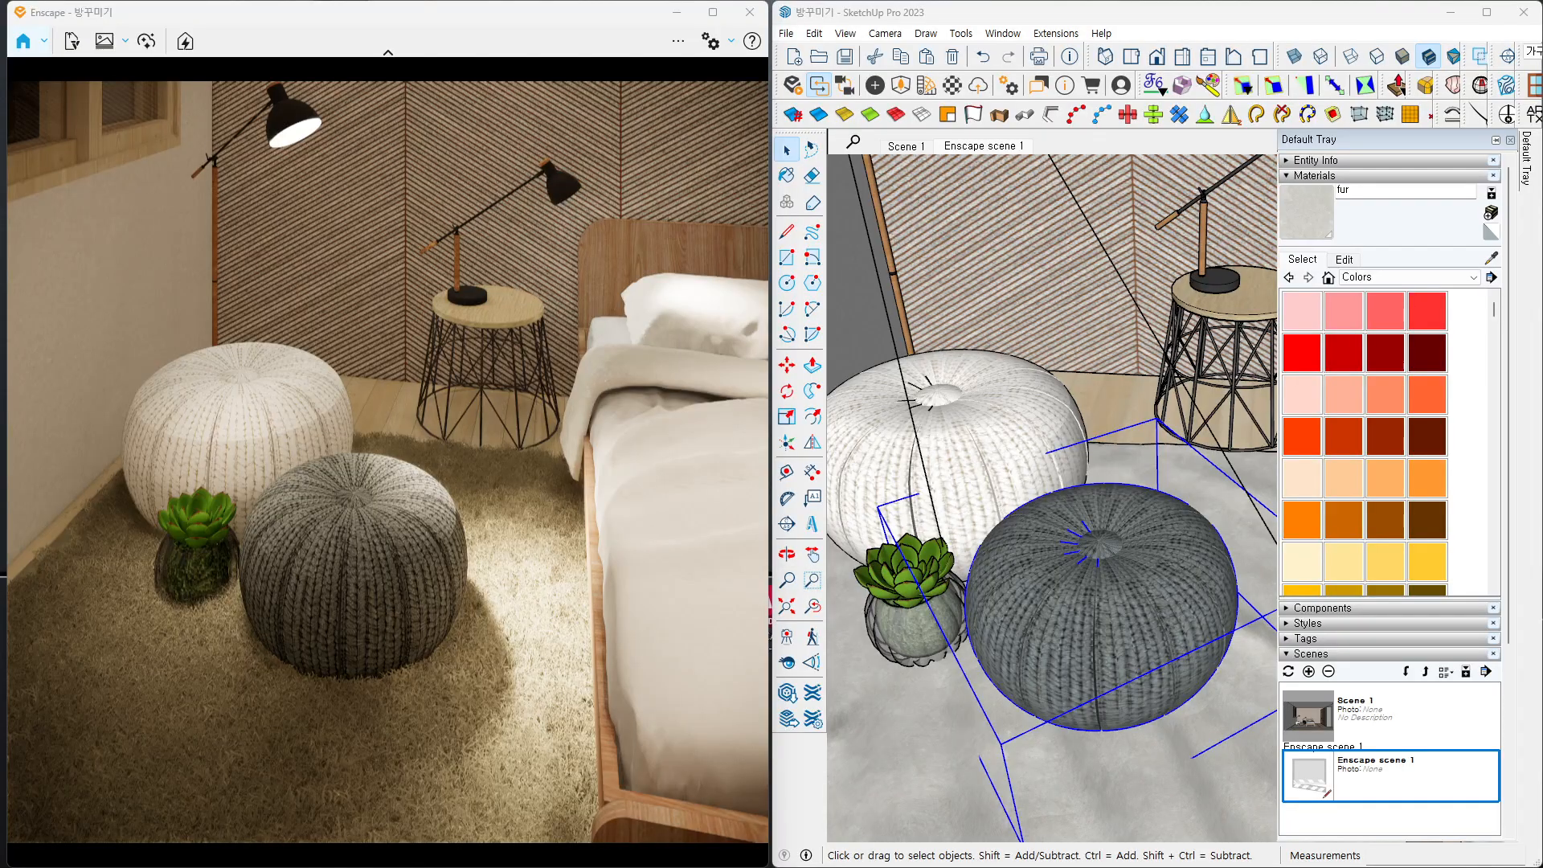
drag(1330, 168, 778, 98)
click(1151, 534)
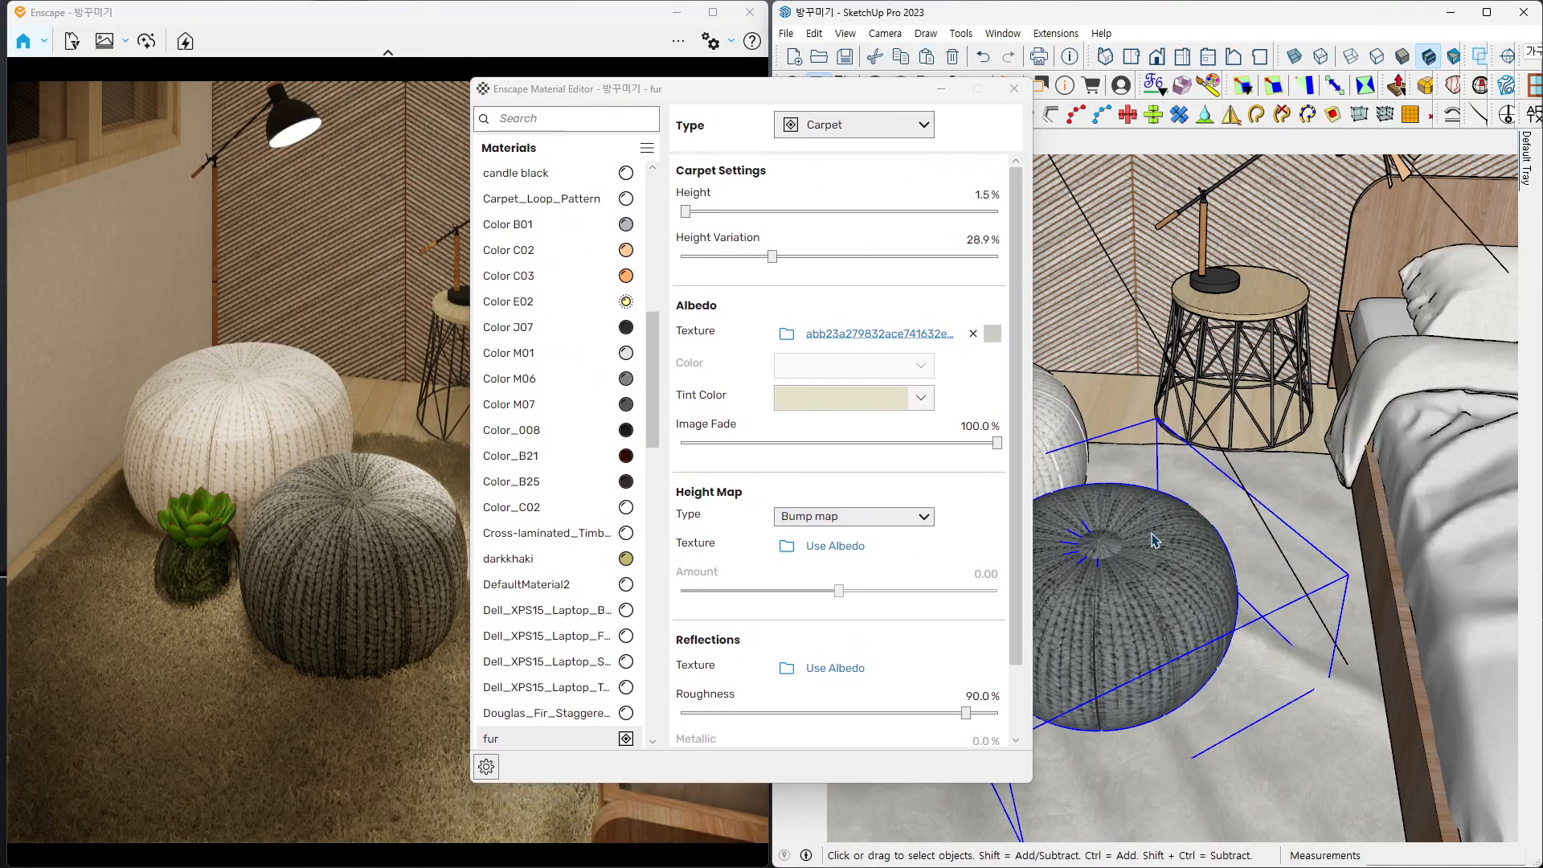
key(b)
alt+click(1164, 528)
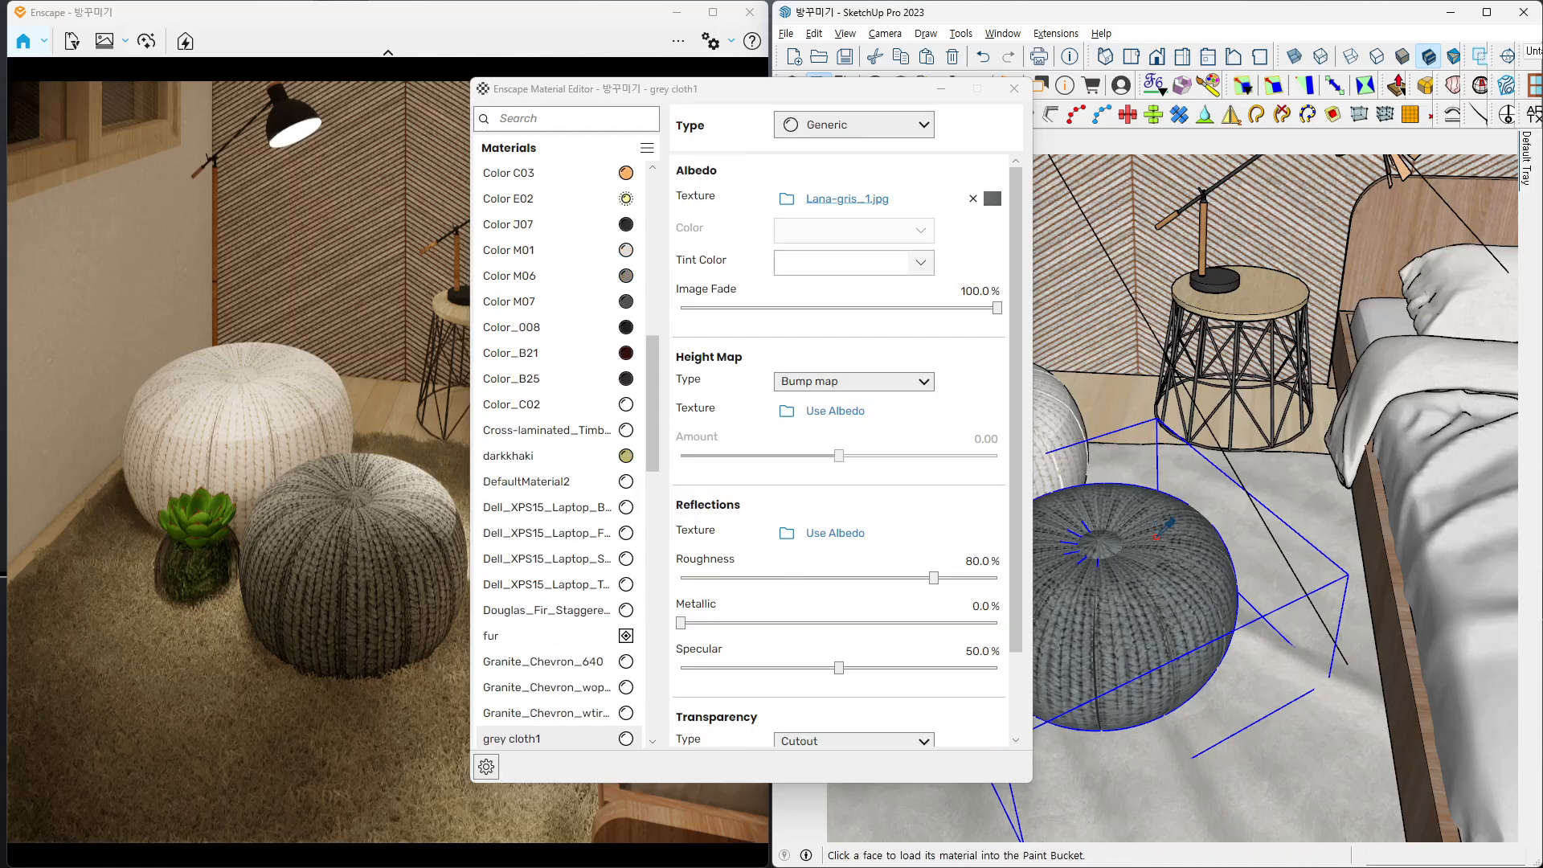
drag(842, 93, 922, 83)
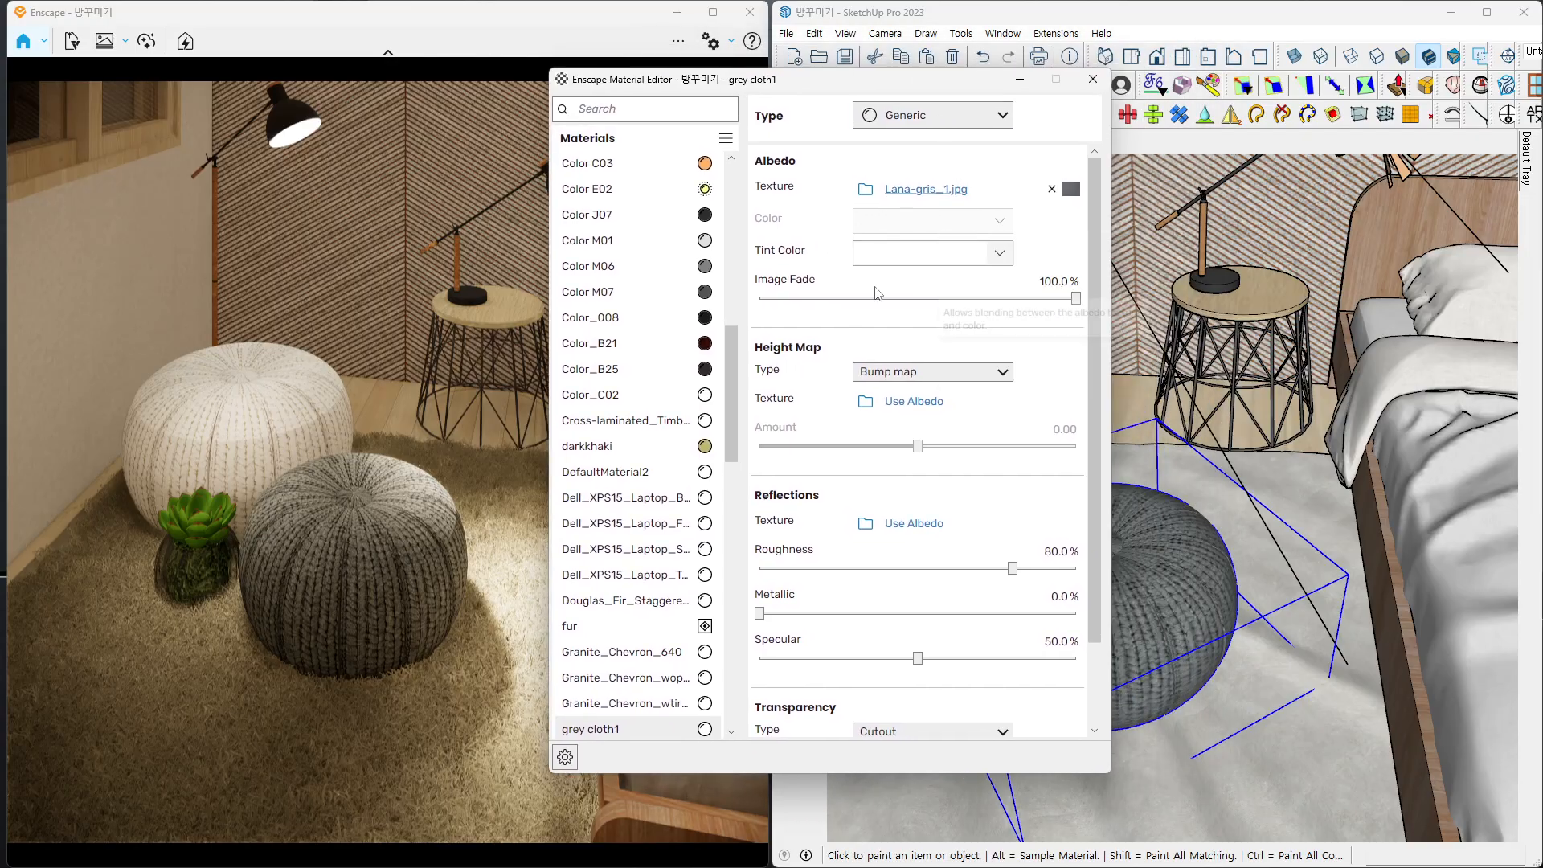
- Set the grey cloth1 material's tint color to a light mint green and inspect the pouf in the render
click(998, 253)
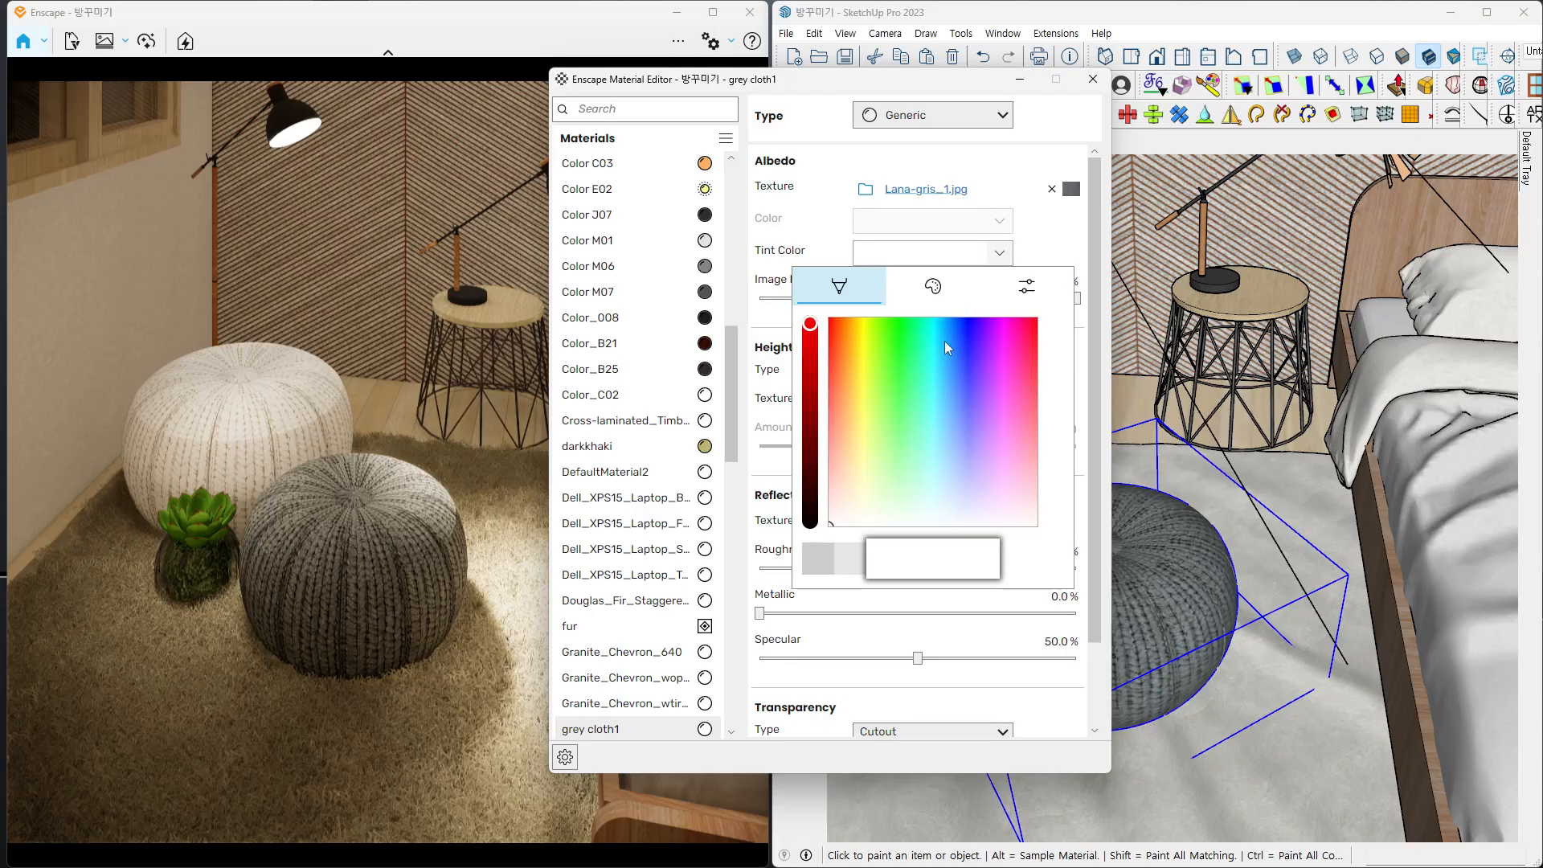
click(893, 457)
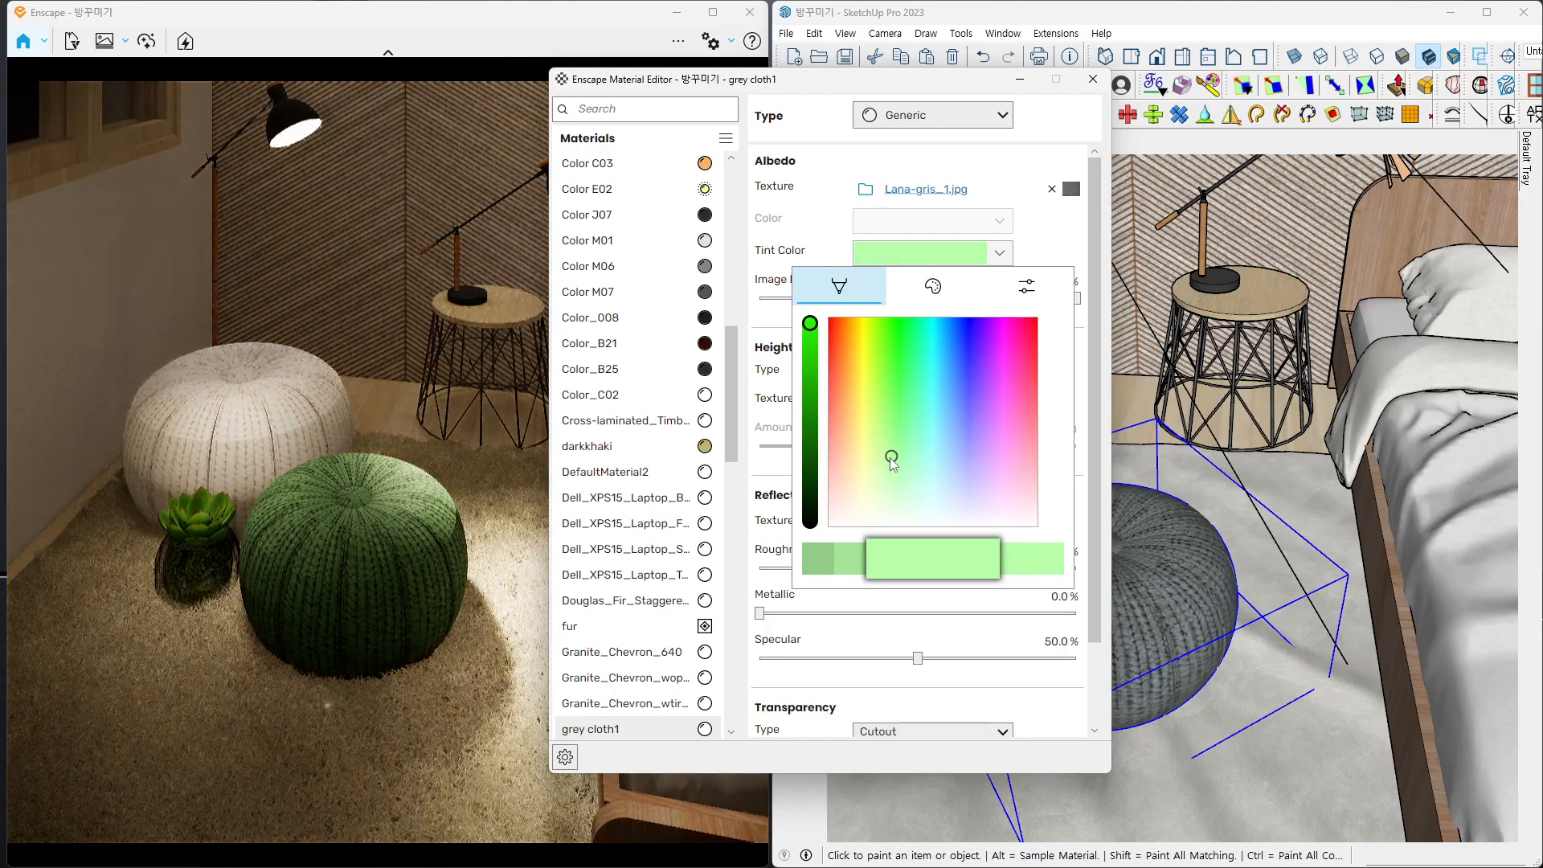
click(878, 474)
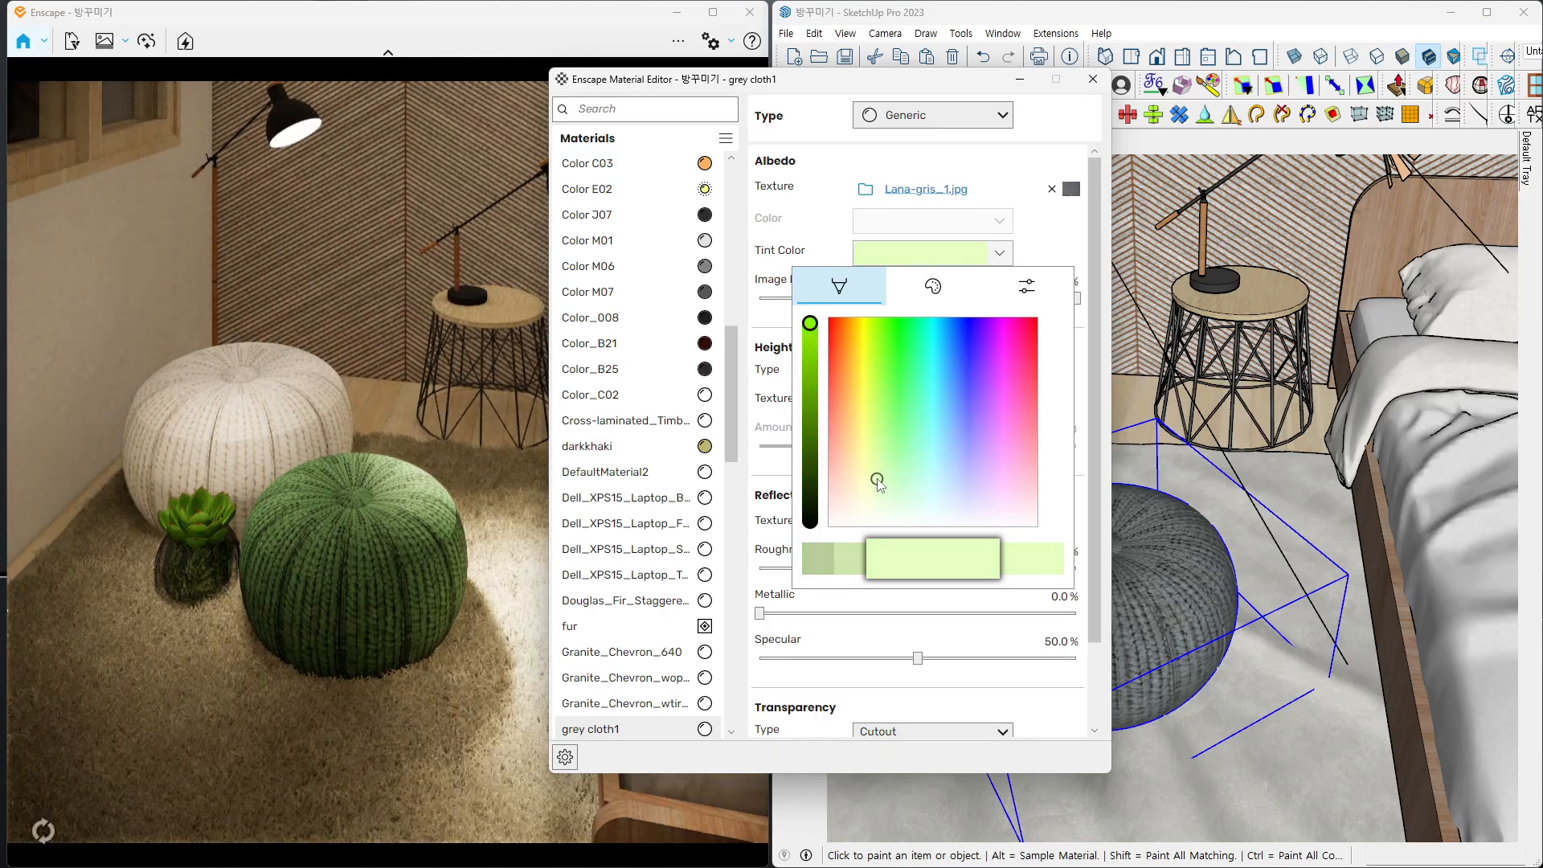
click(884, 475)
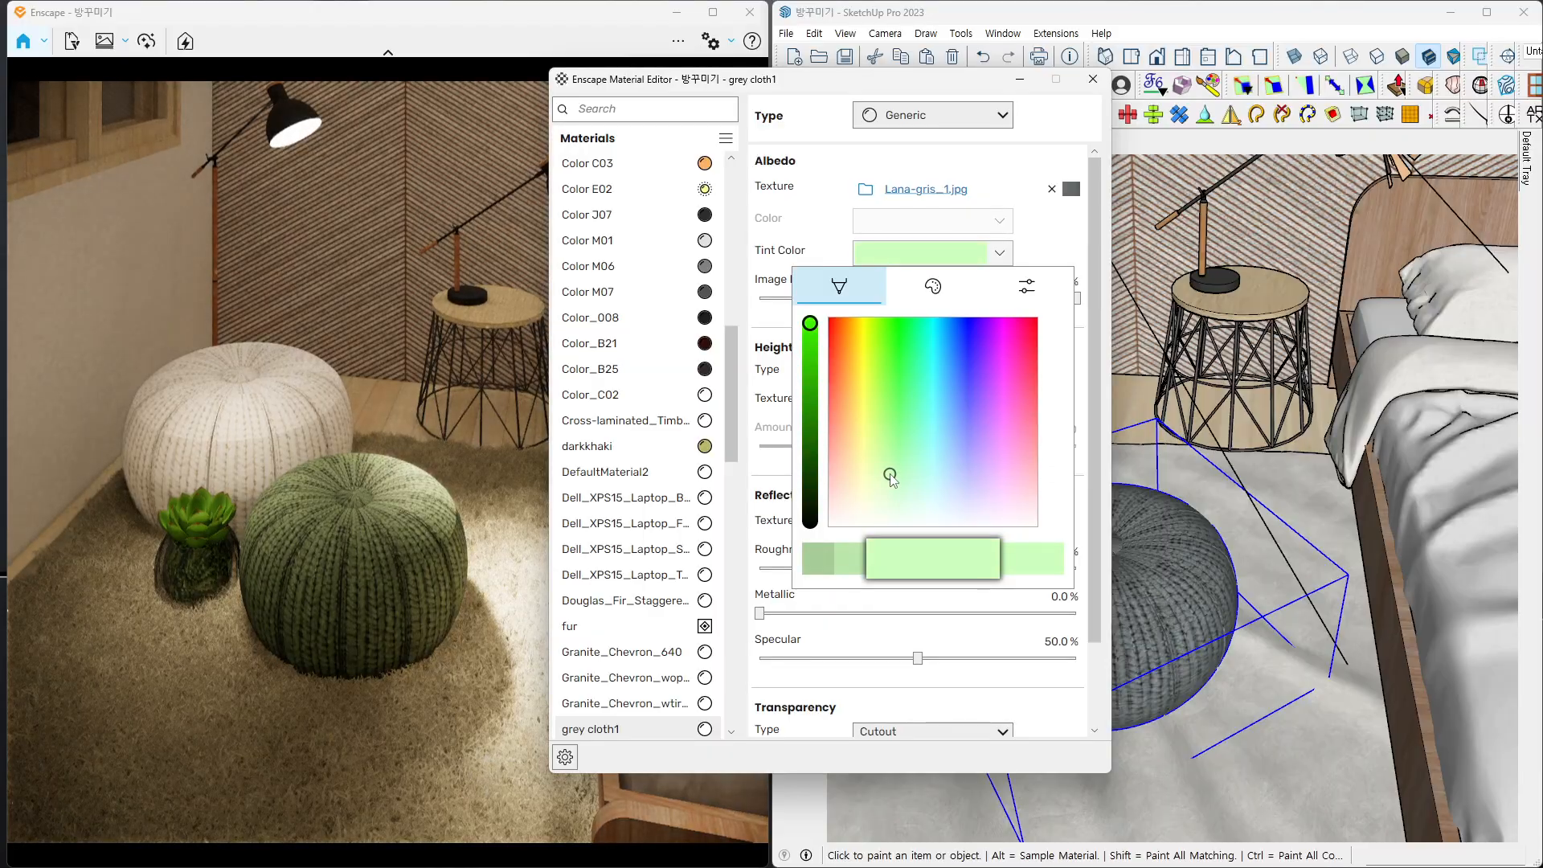
click(914, 466)
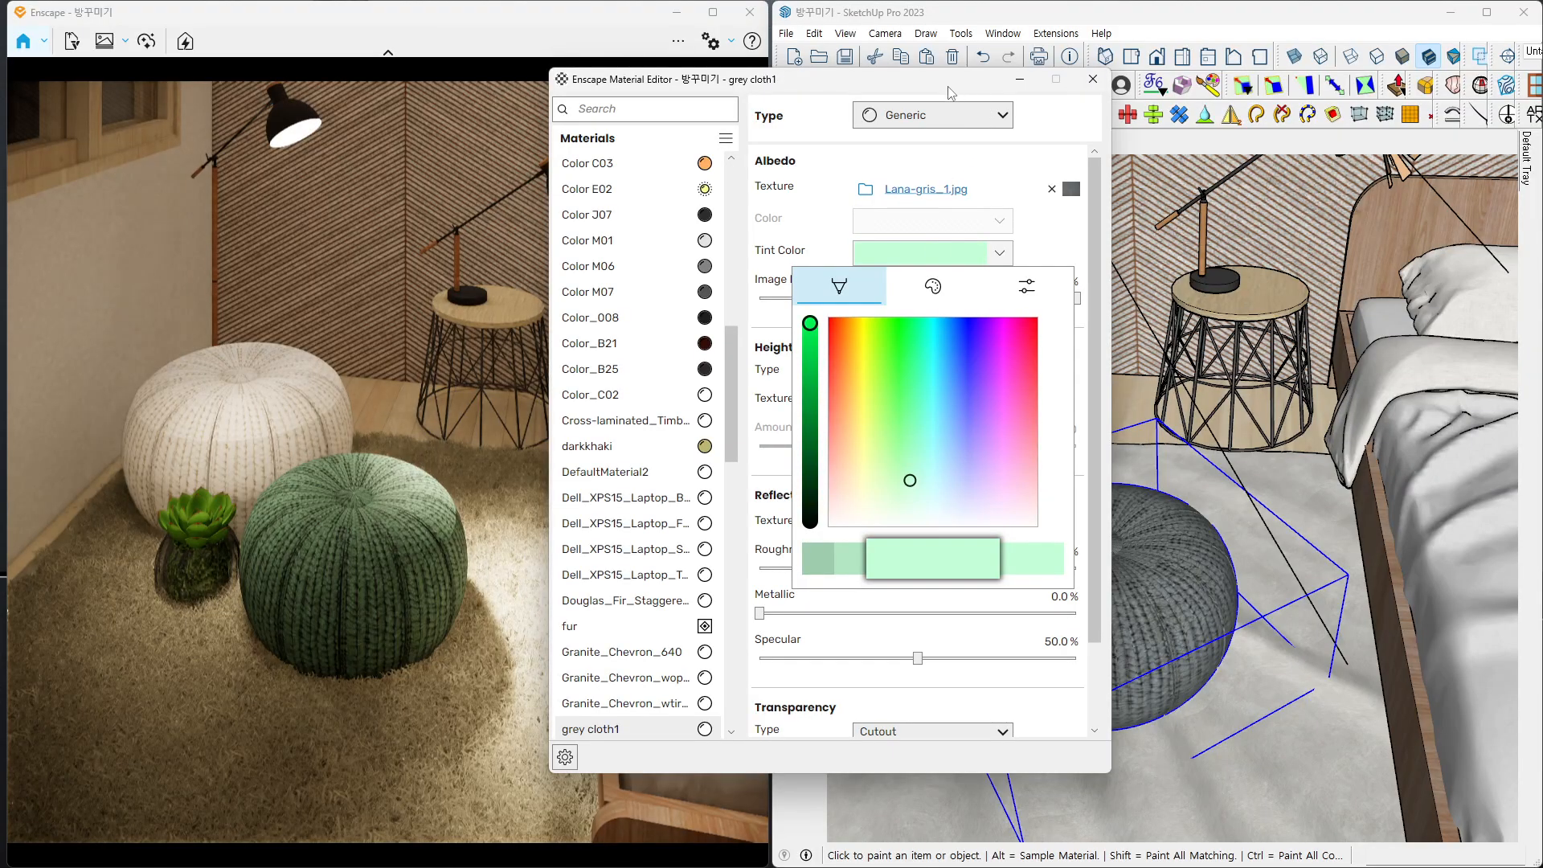
drag(948, 86, 990, 64)
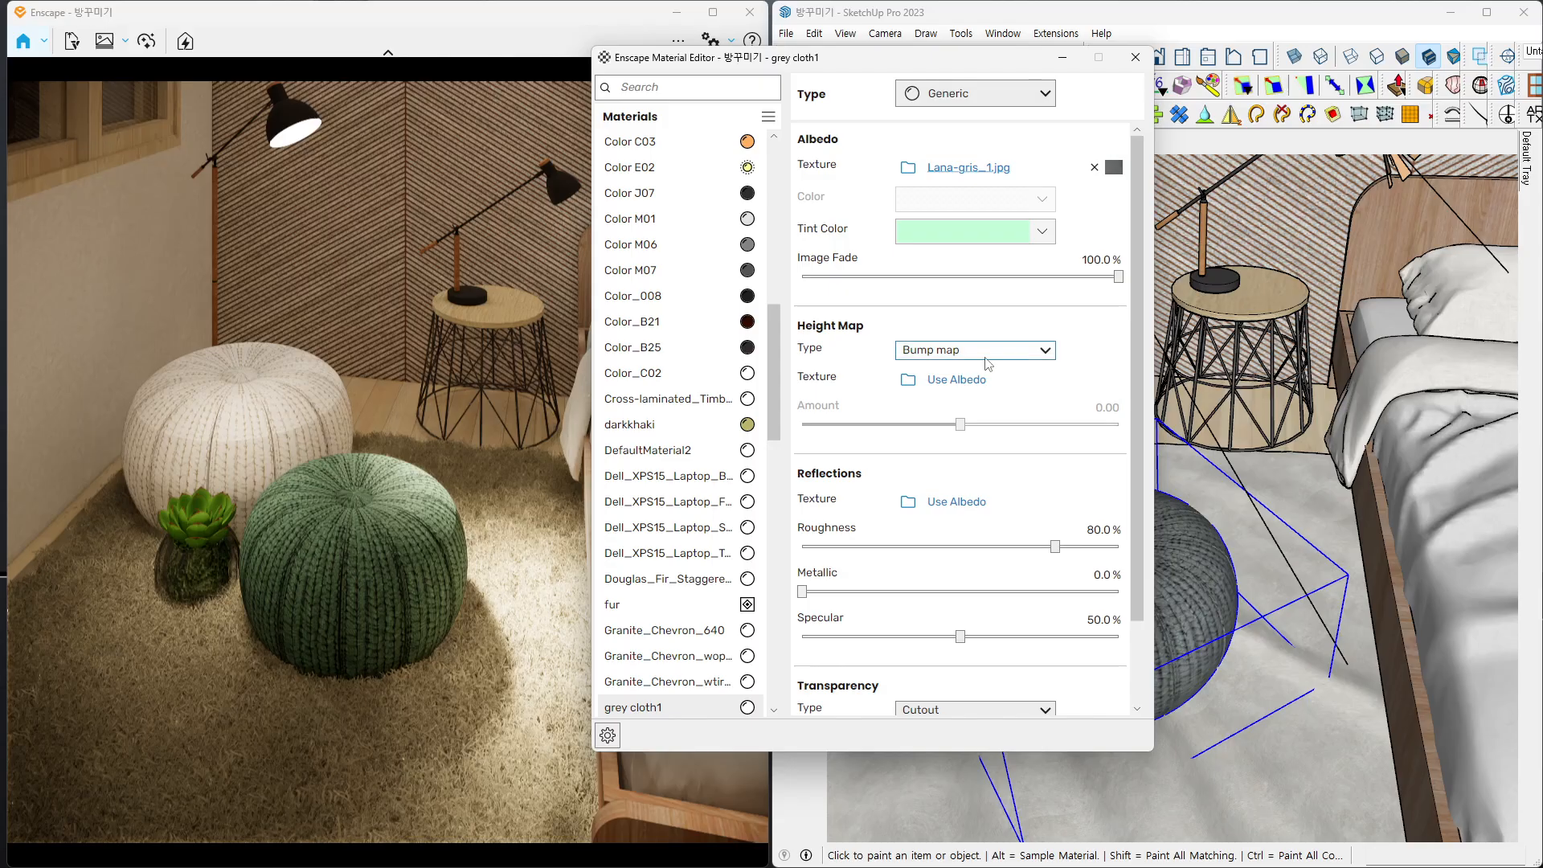
click(290, 596)
right_drag(290, 595, 295, 572)
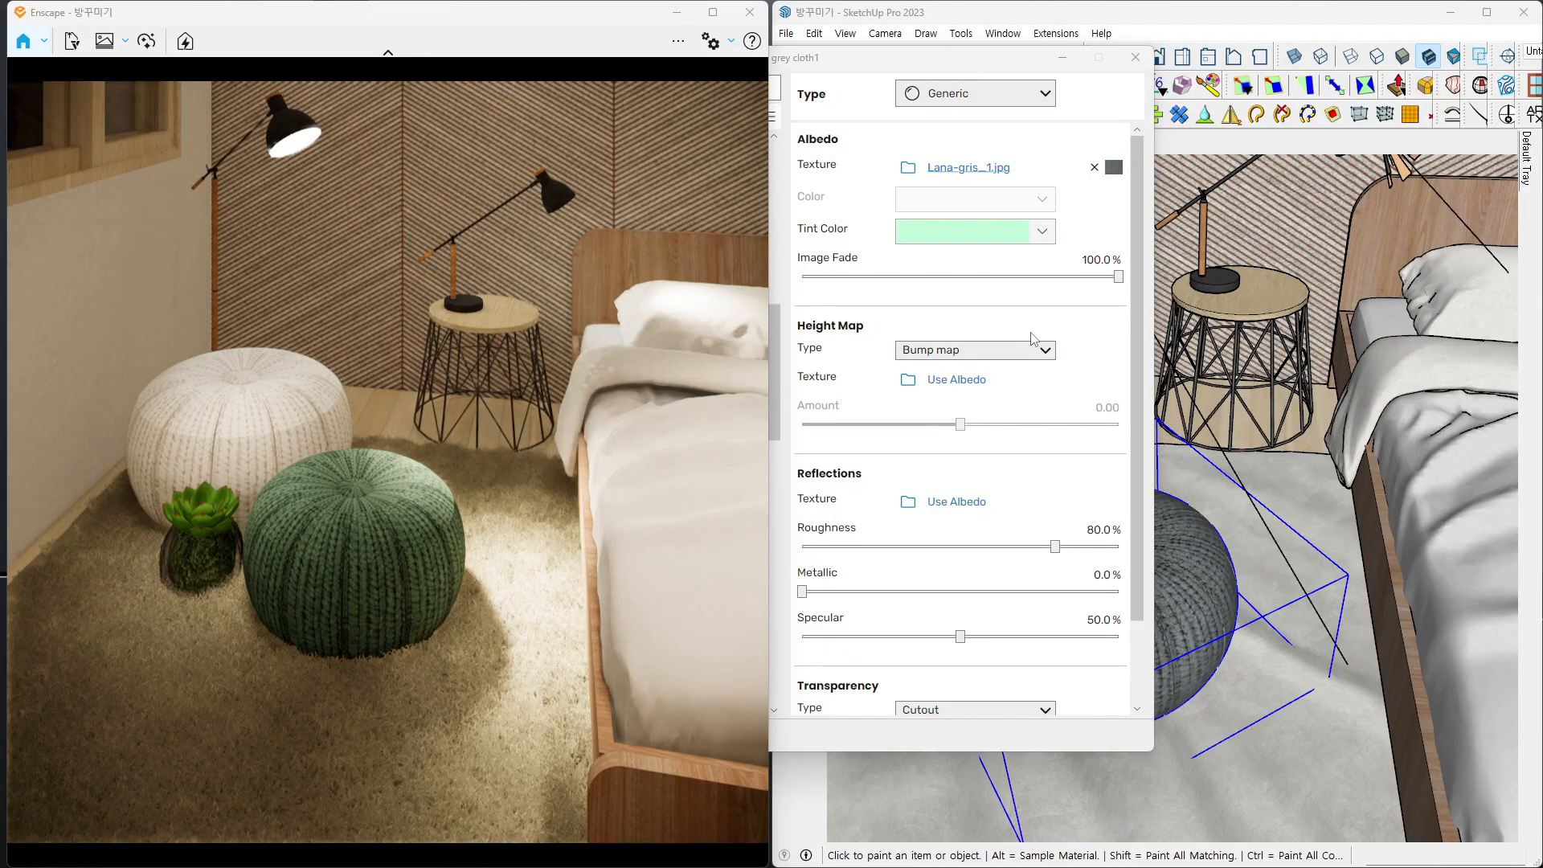
- Use the albedo texture as the bump map of grey cloth1 and inspect the pouf's knit relief up close
click(1059, 326)
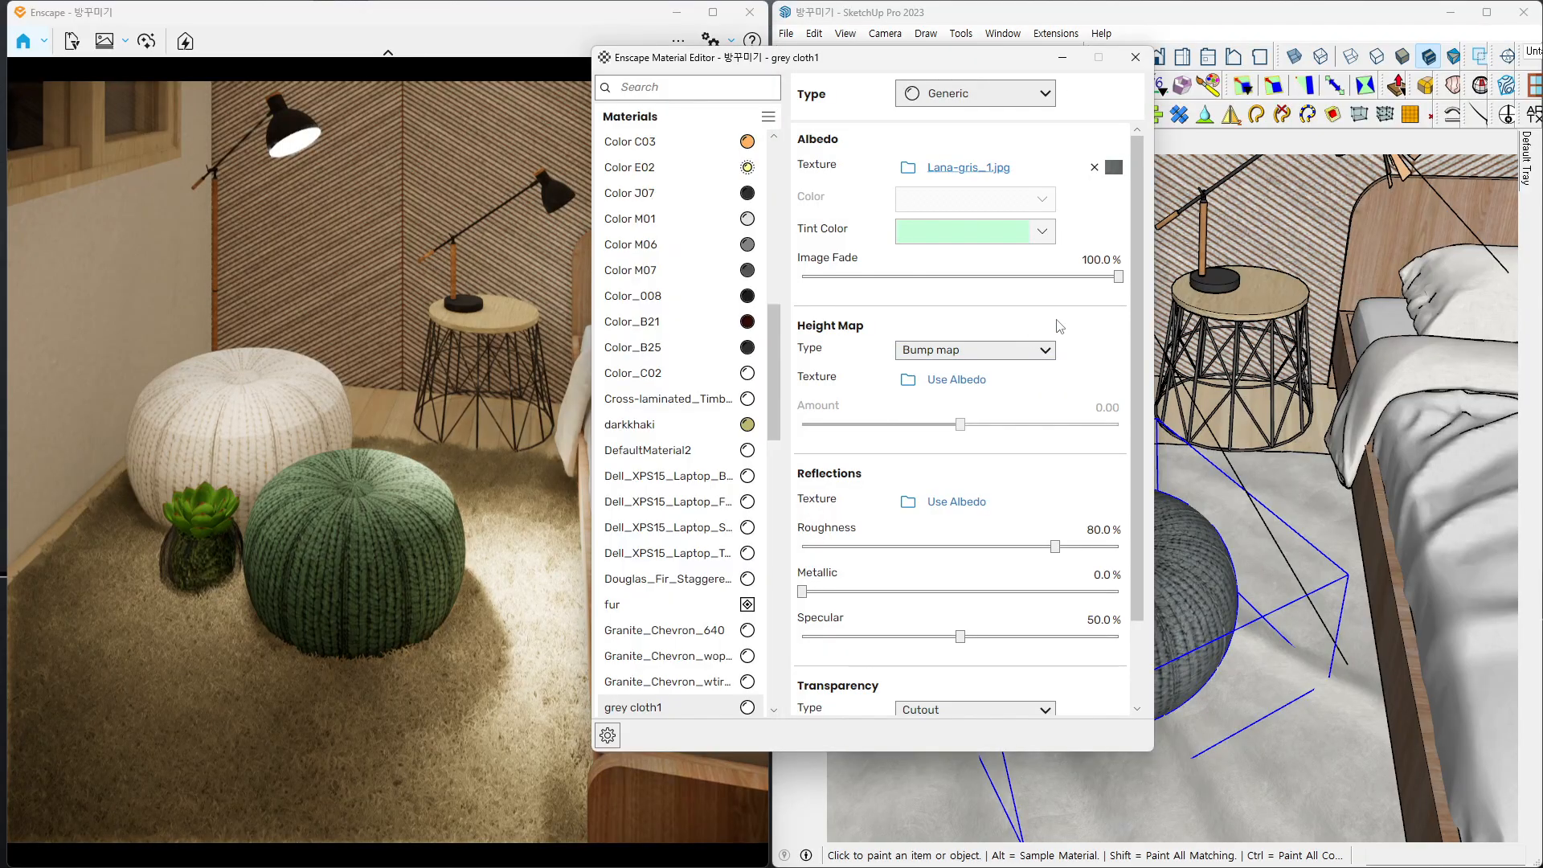
click(963, 389)
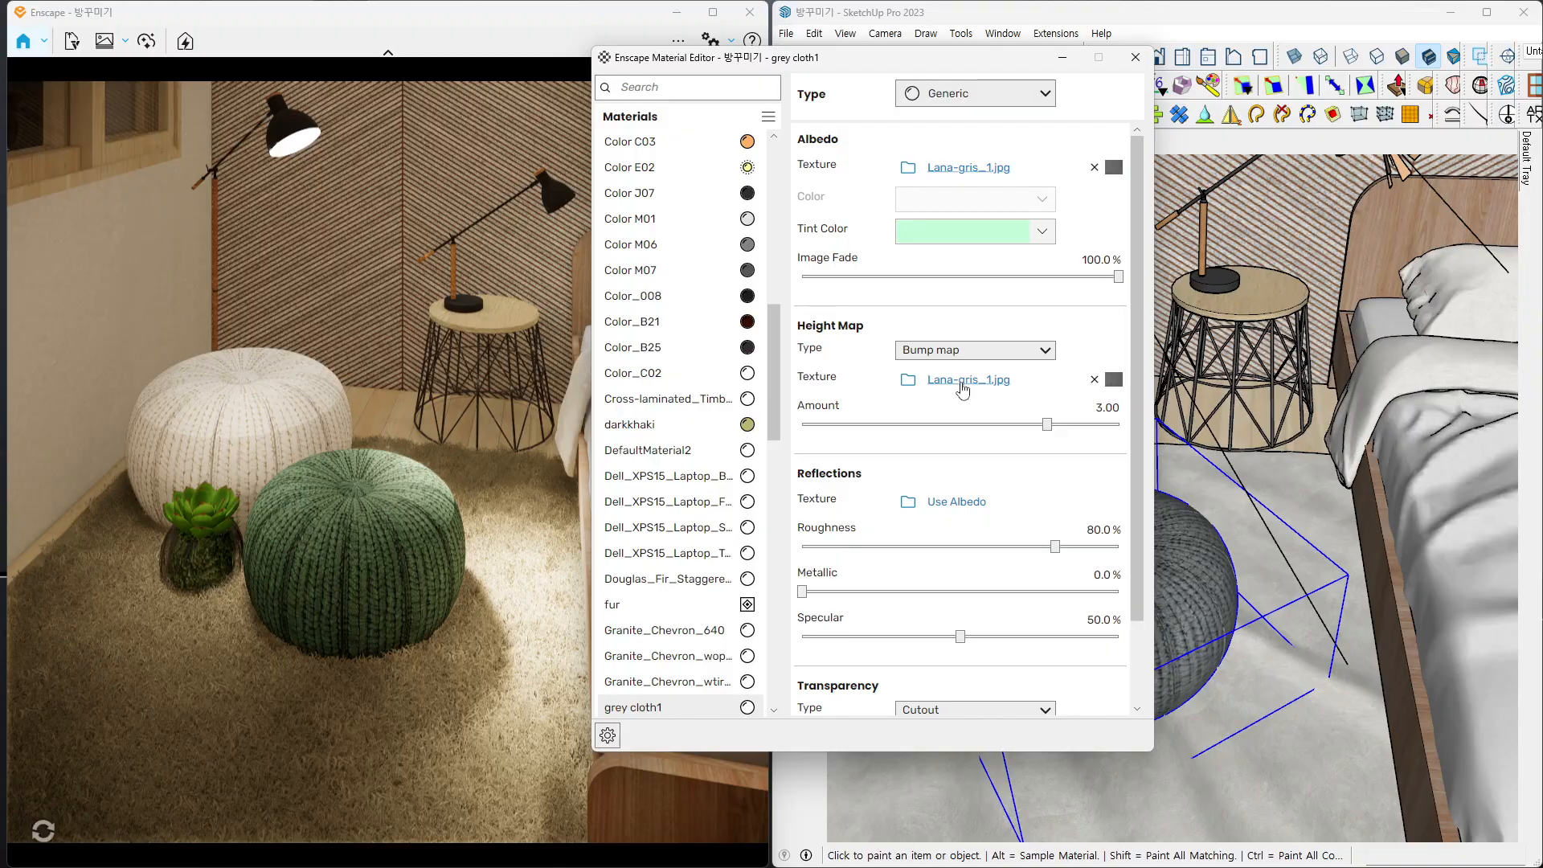
click(389, 634)
mouse_move(358, 615)
right_down()
mouse_move(368, 585)
mouse_move(389, 584)
mouse_move(360, 595)
right_up()
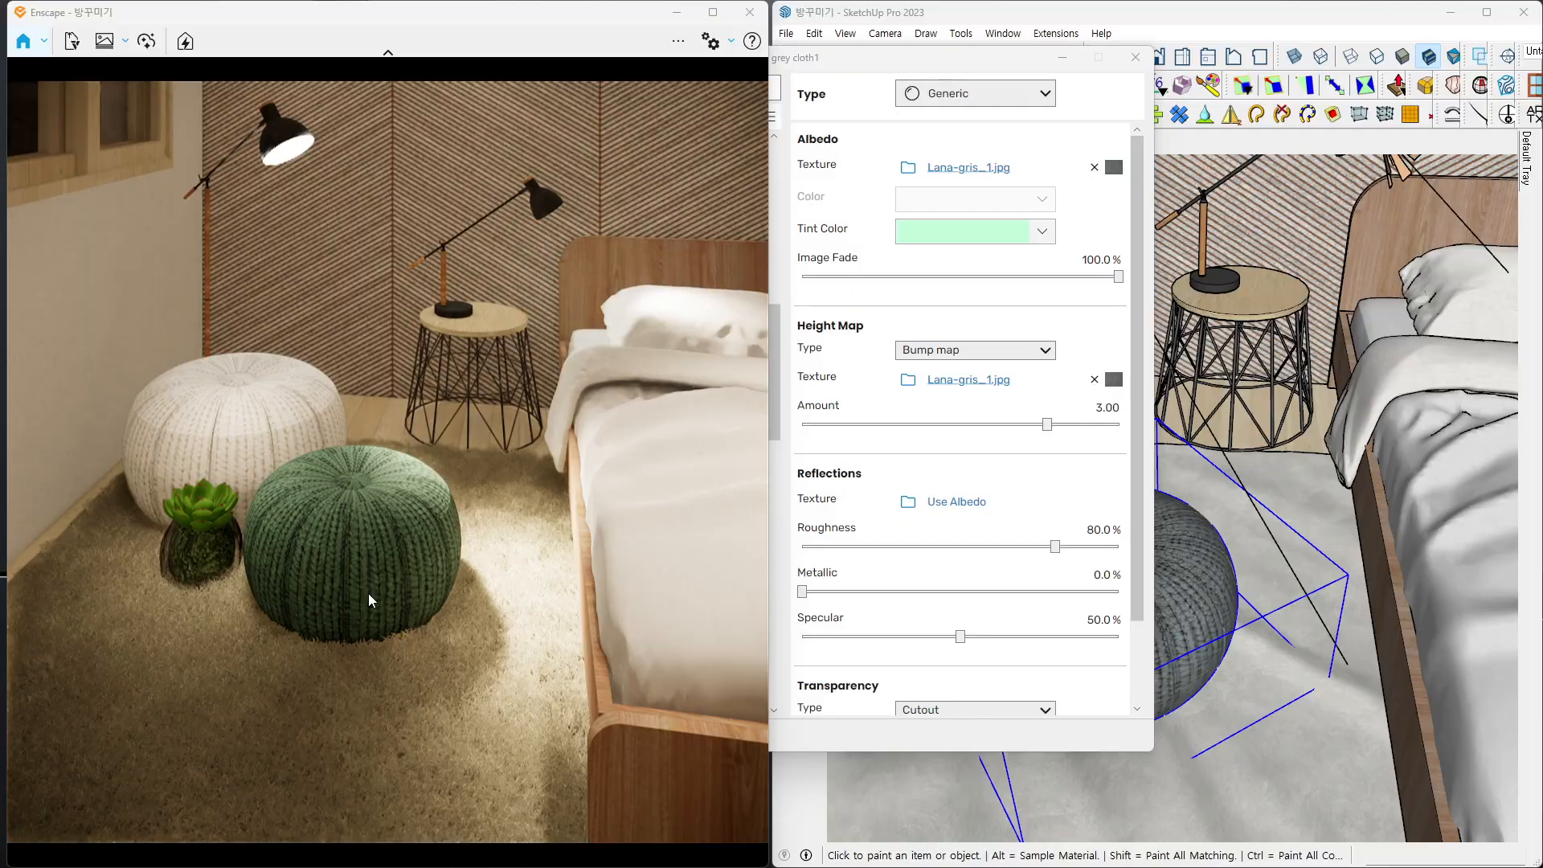
scroll(370, 595, up, 5)
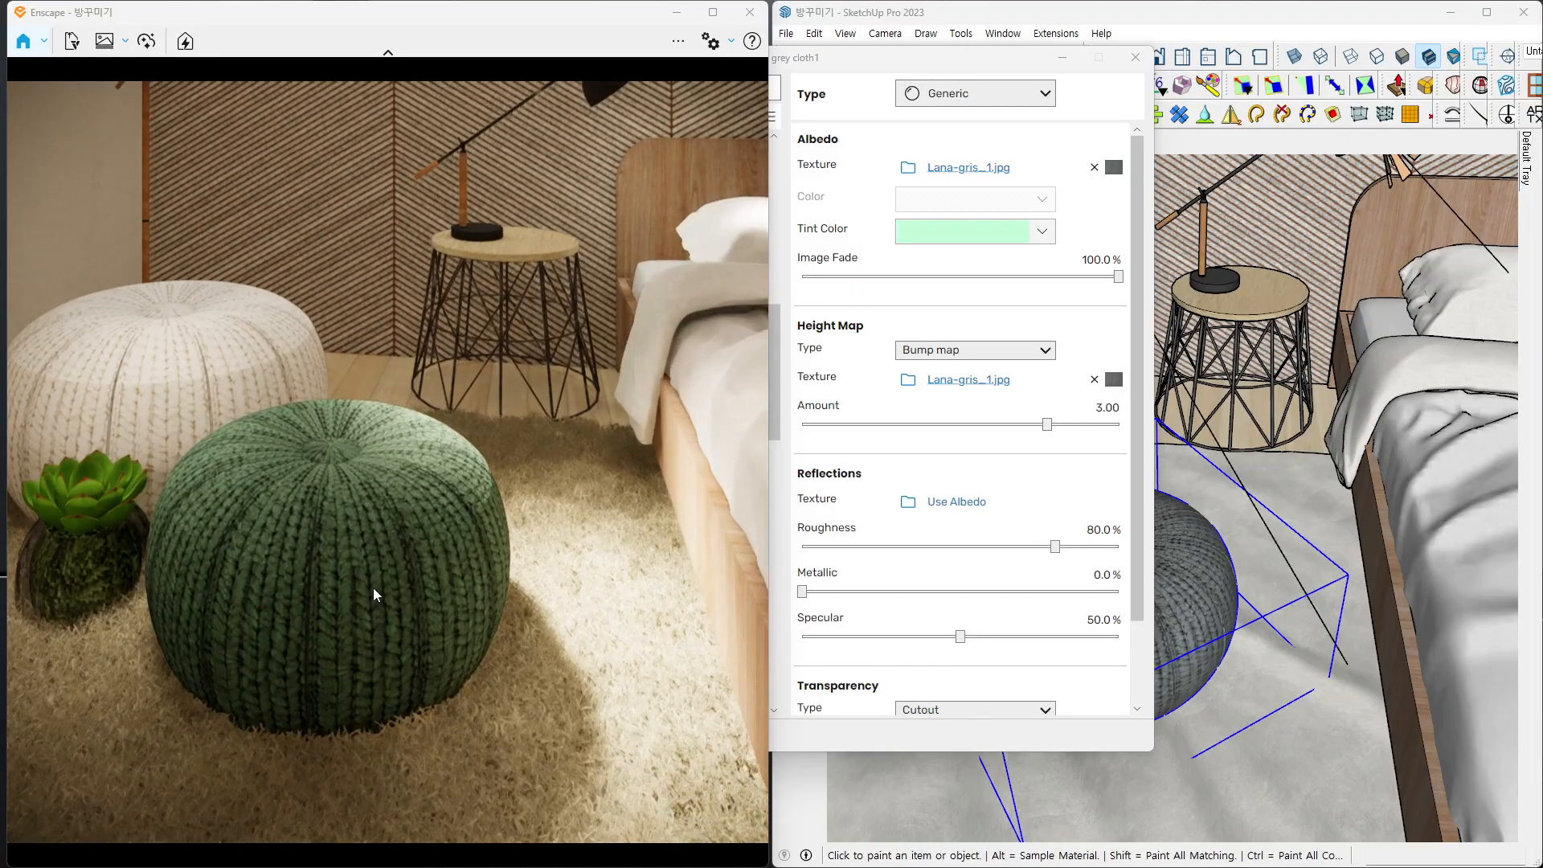
scroll(373, 587, up, 3)
mouse_move(373, 588)
right_down()
mouse_move(408, 572)
mouse_move(357, 579)
mouse_move(393, 579)
right_up()
scroll(393, 578, down, 3)
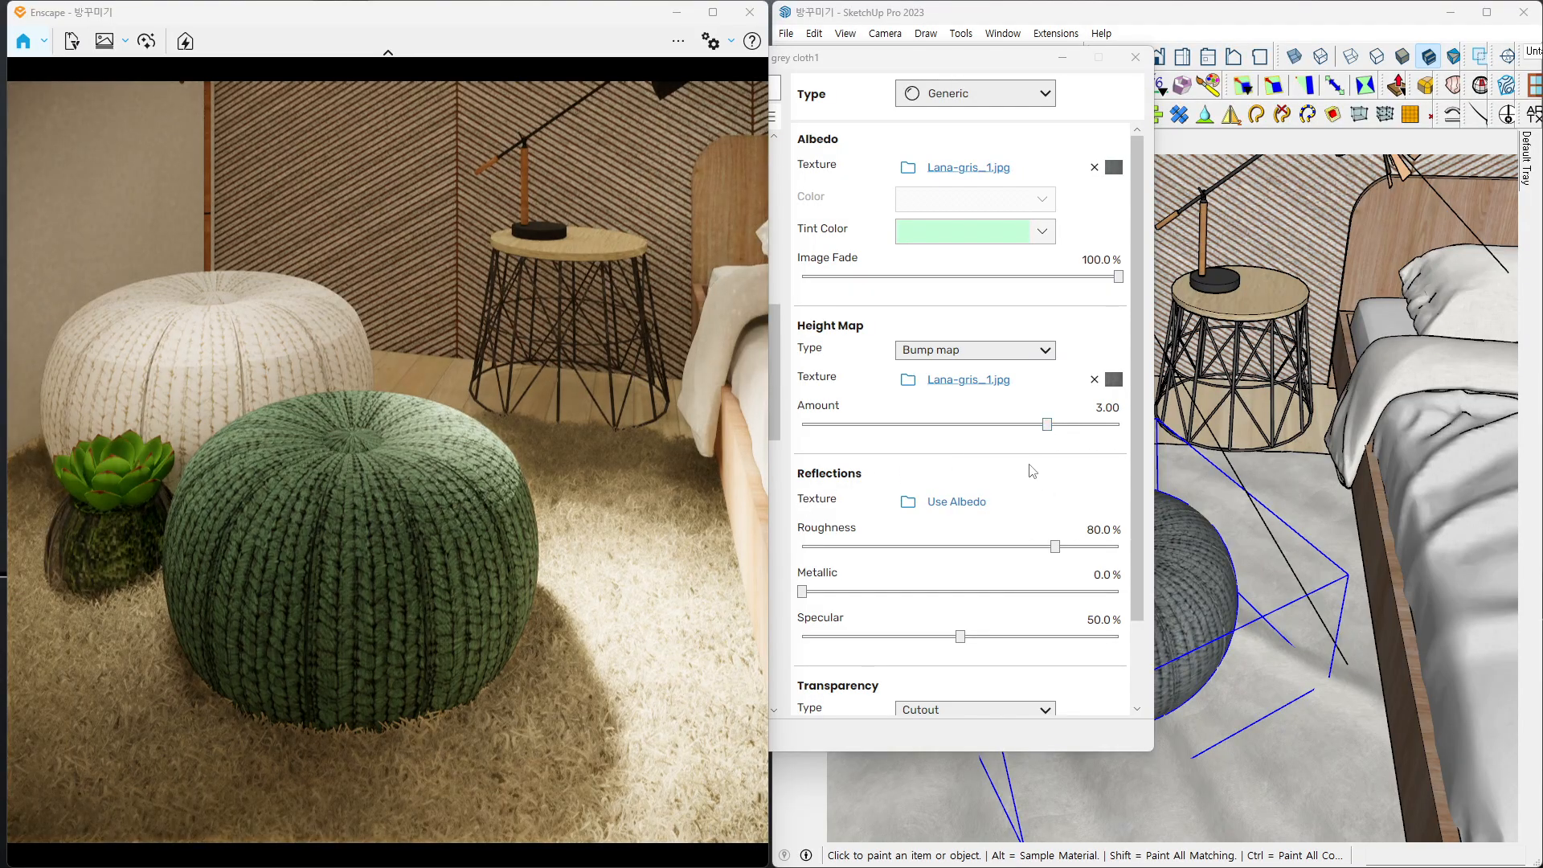
- Use the albedo texture for the pouf material's reflections and open that roughness texture's settings
mouse_move(903, 528)
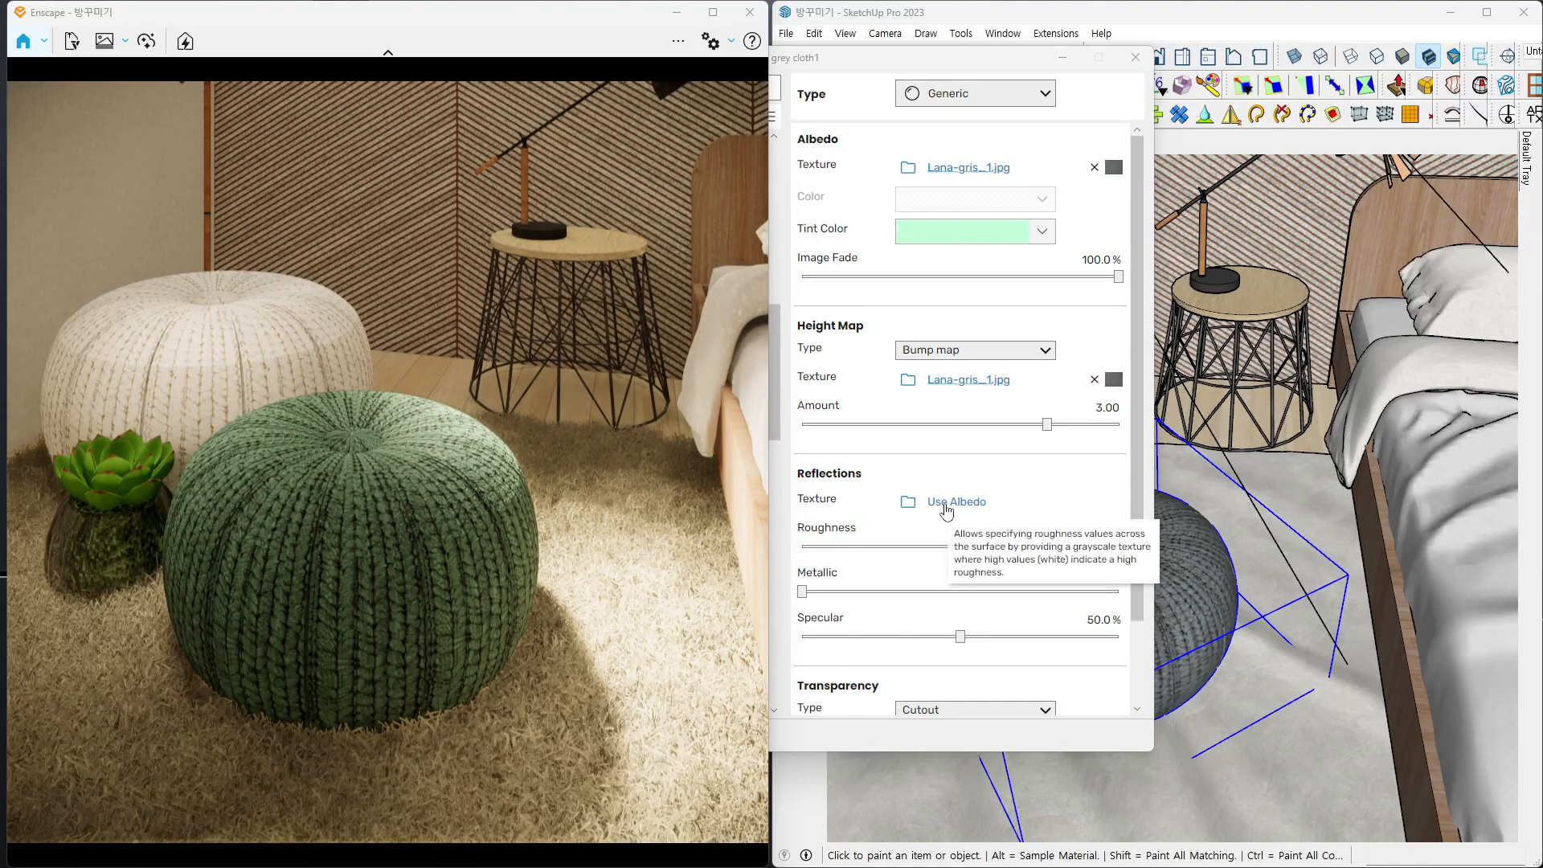
click(946, 512)
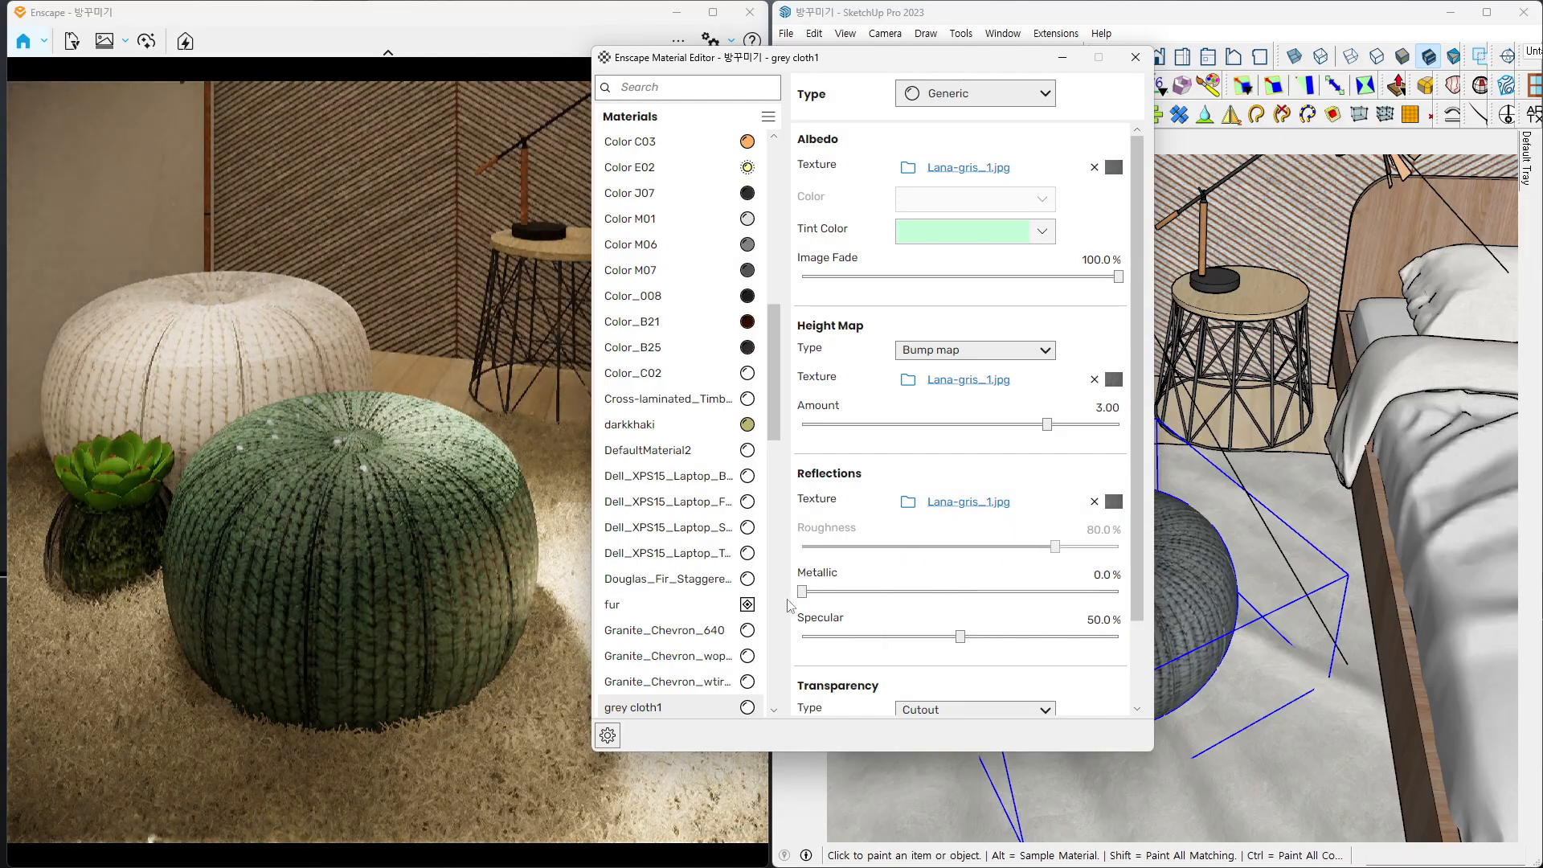
right_drag(407, 577, 374, 566)
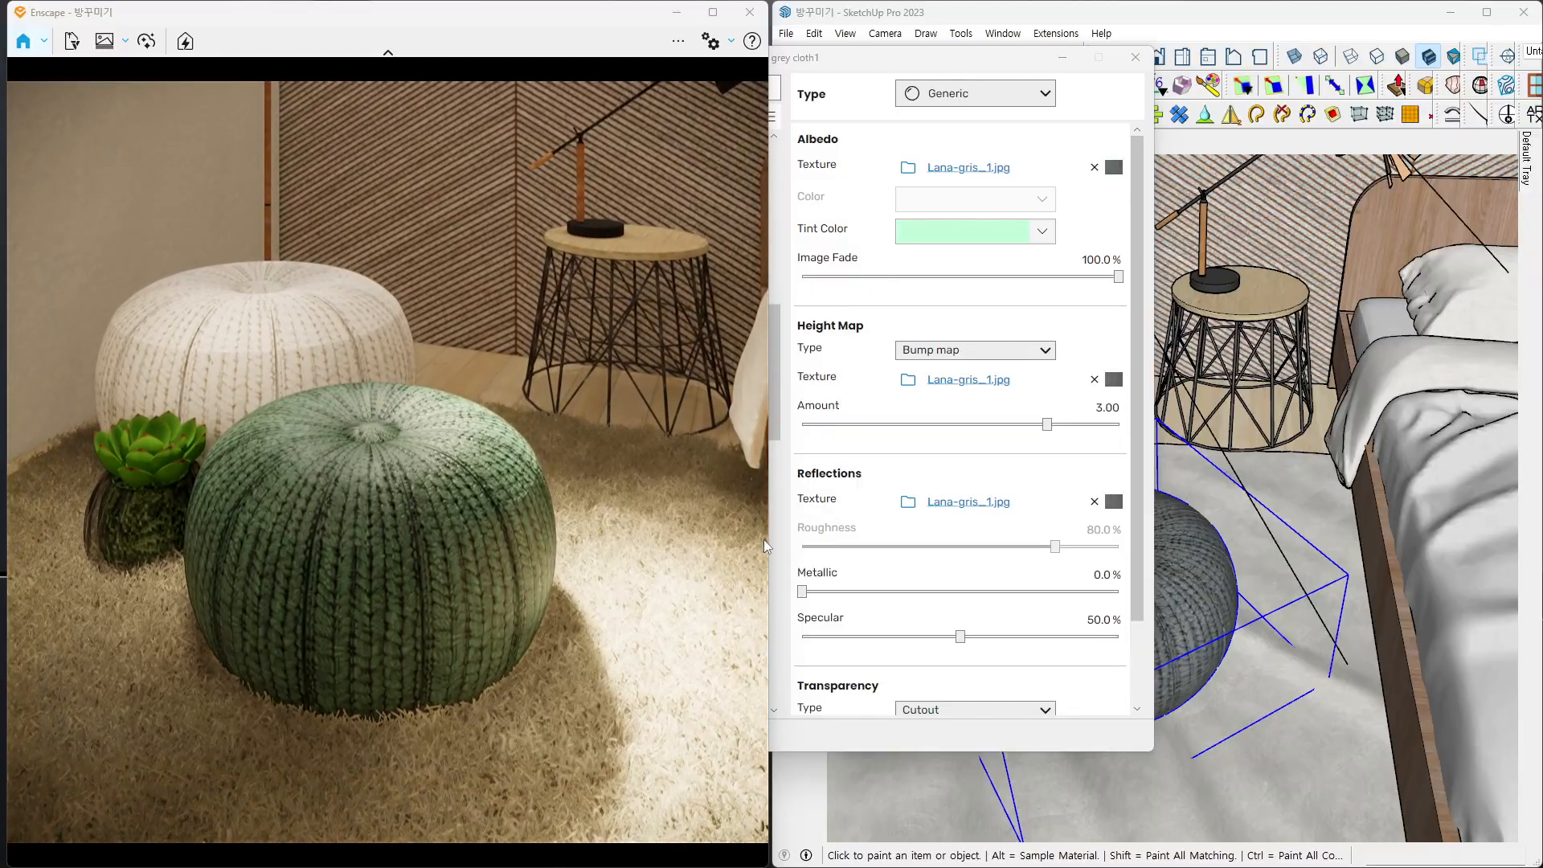
click(952, 504)
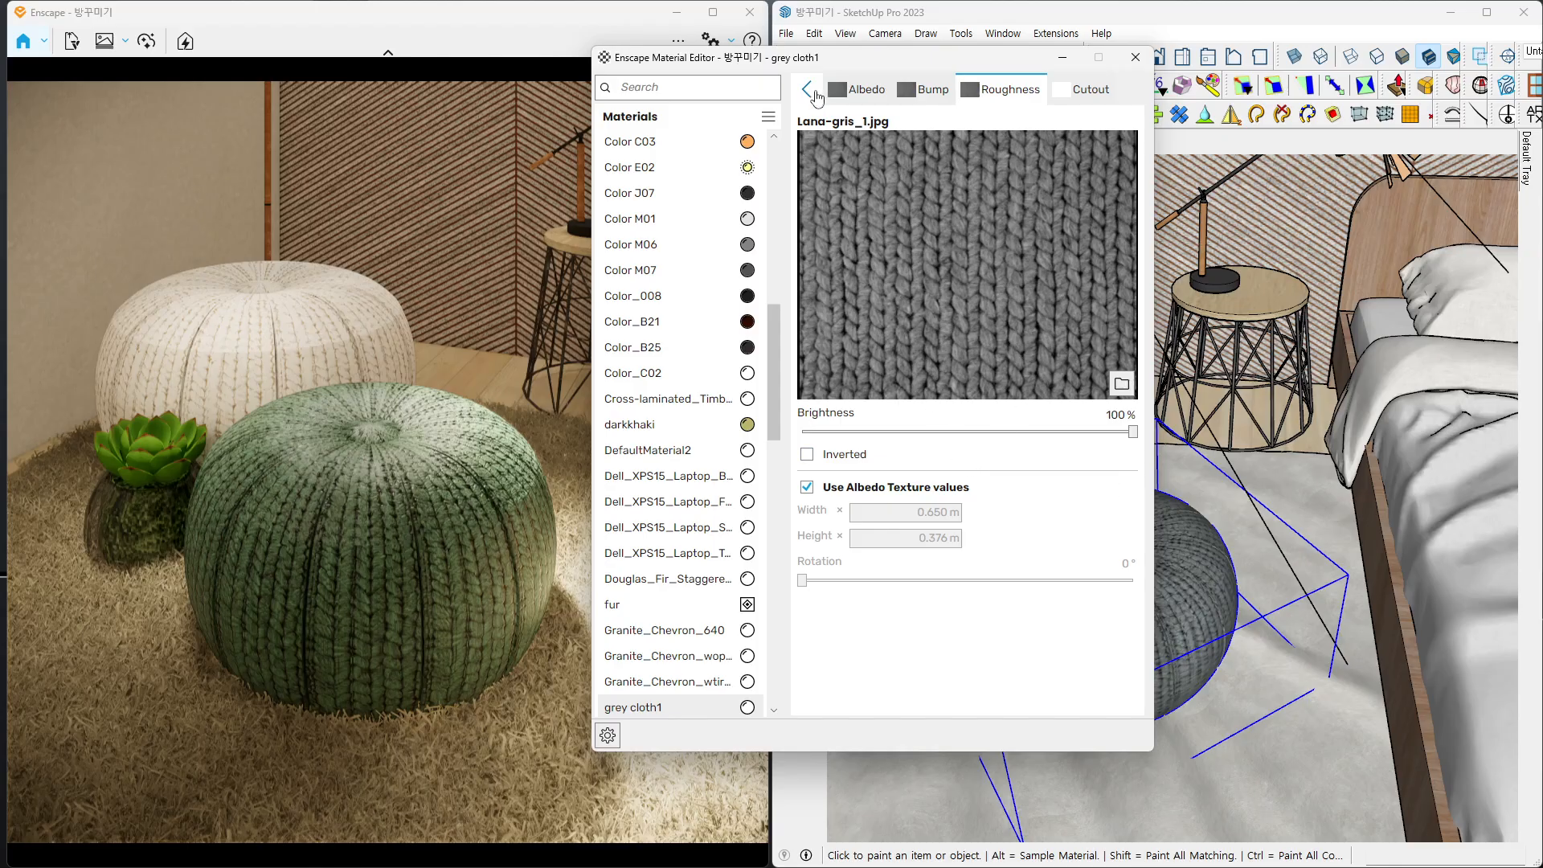
- Try inverting the roughness texture at 87% brightness, and turn the inversion off to compare the pouf in the render
click(807, 455)
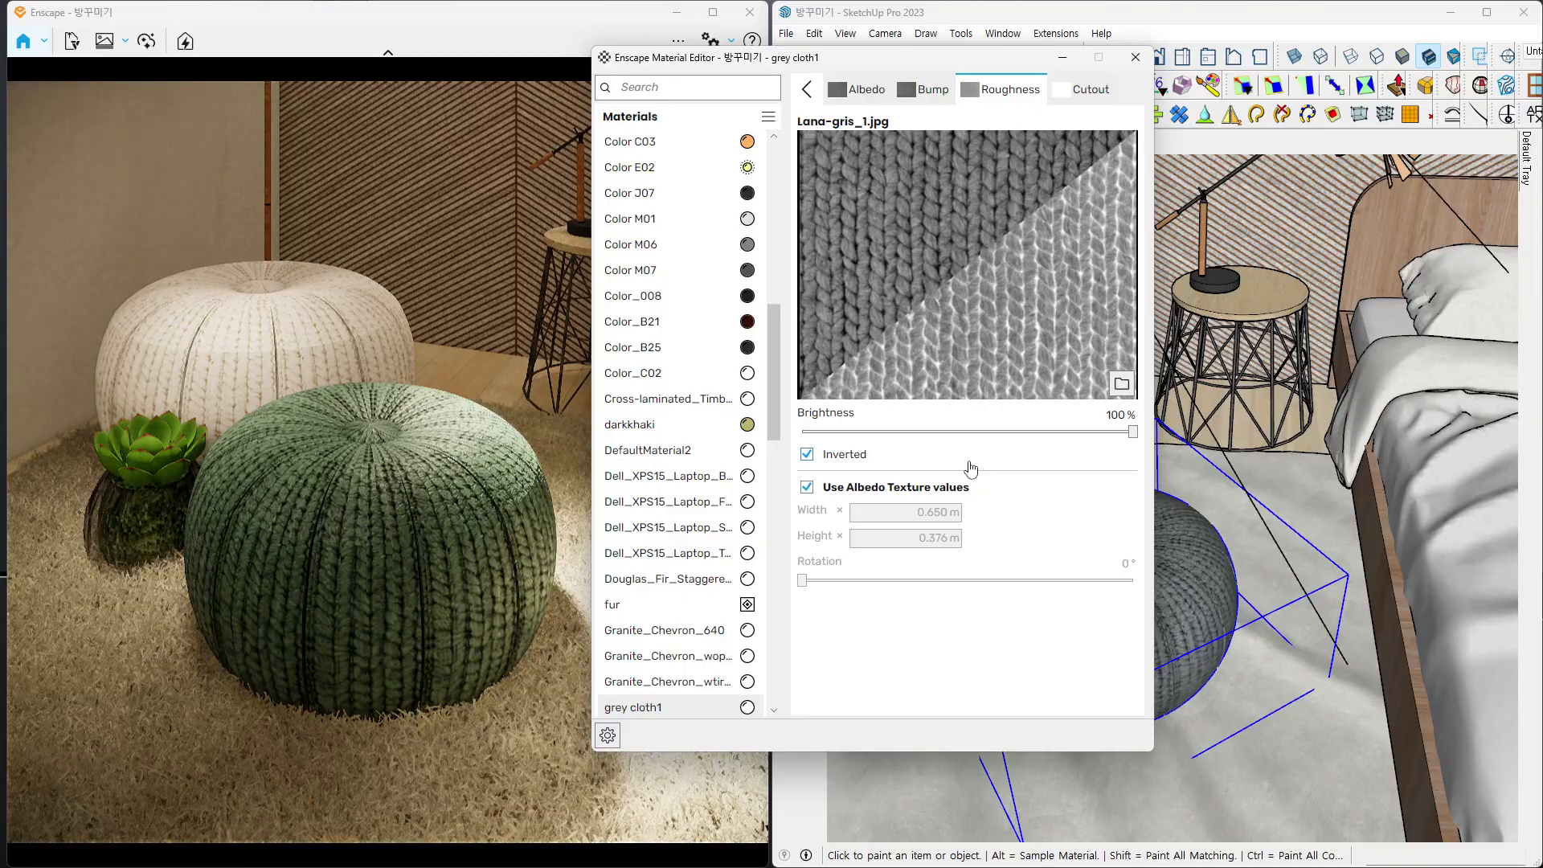
drag(1132, 431, 1090, 439)
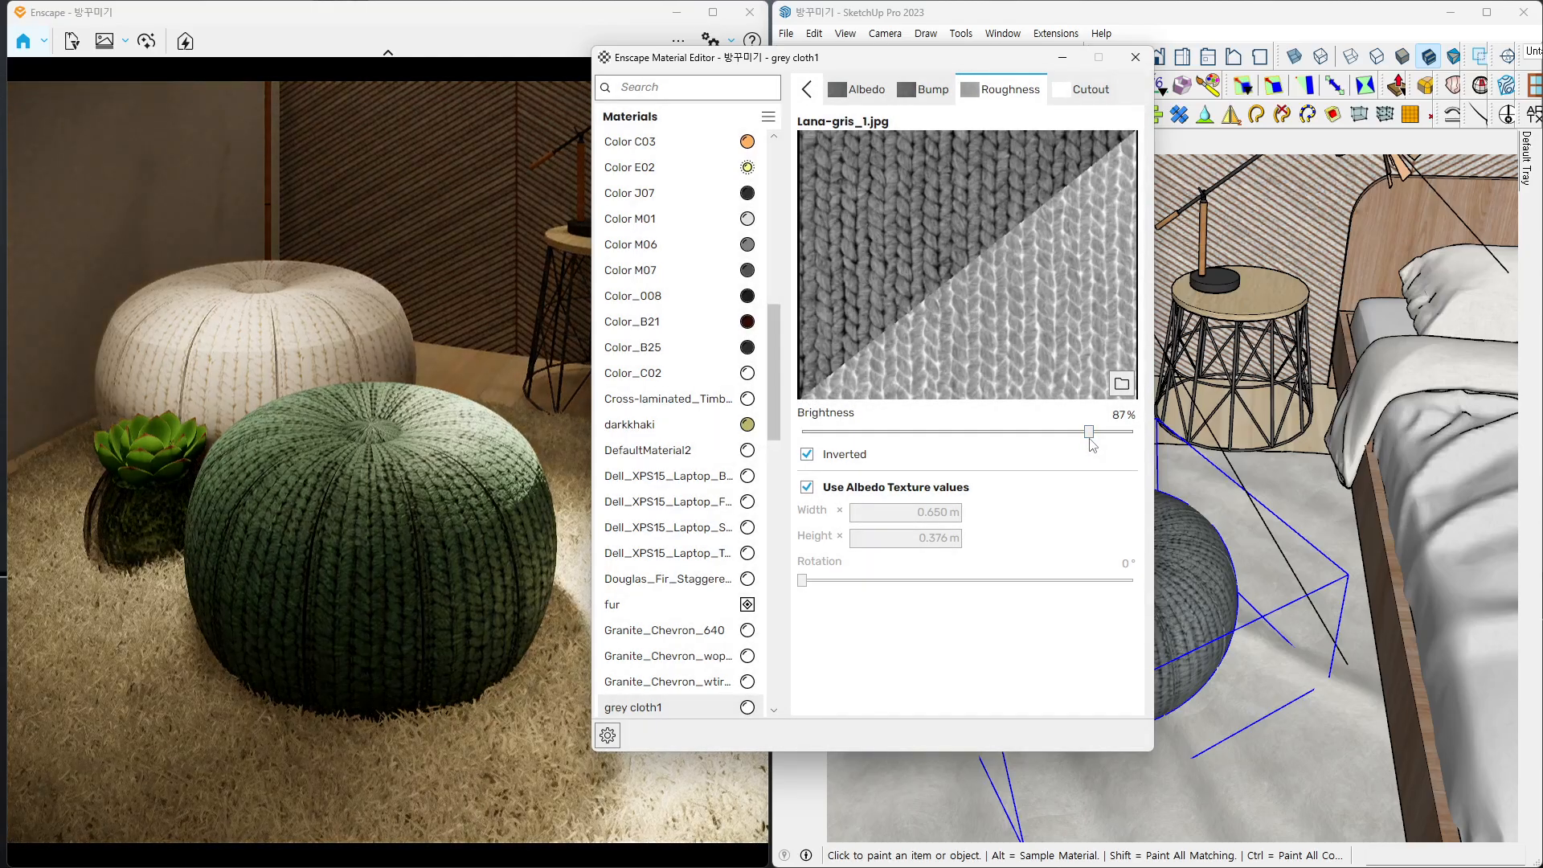
click(806, 456)
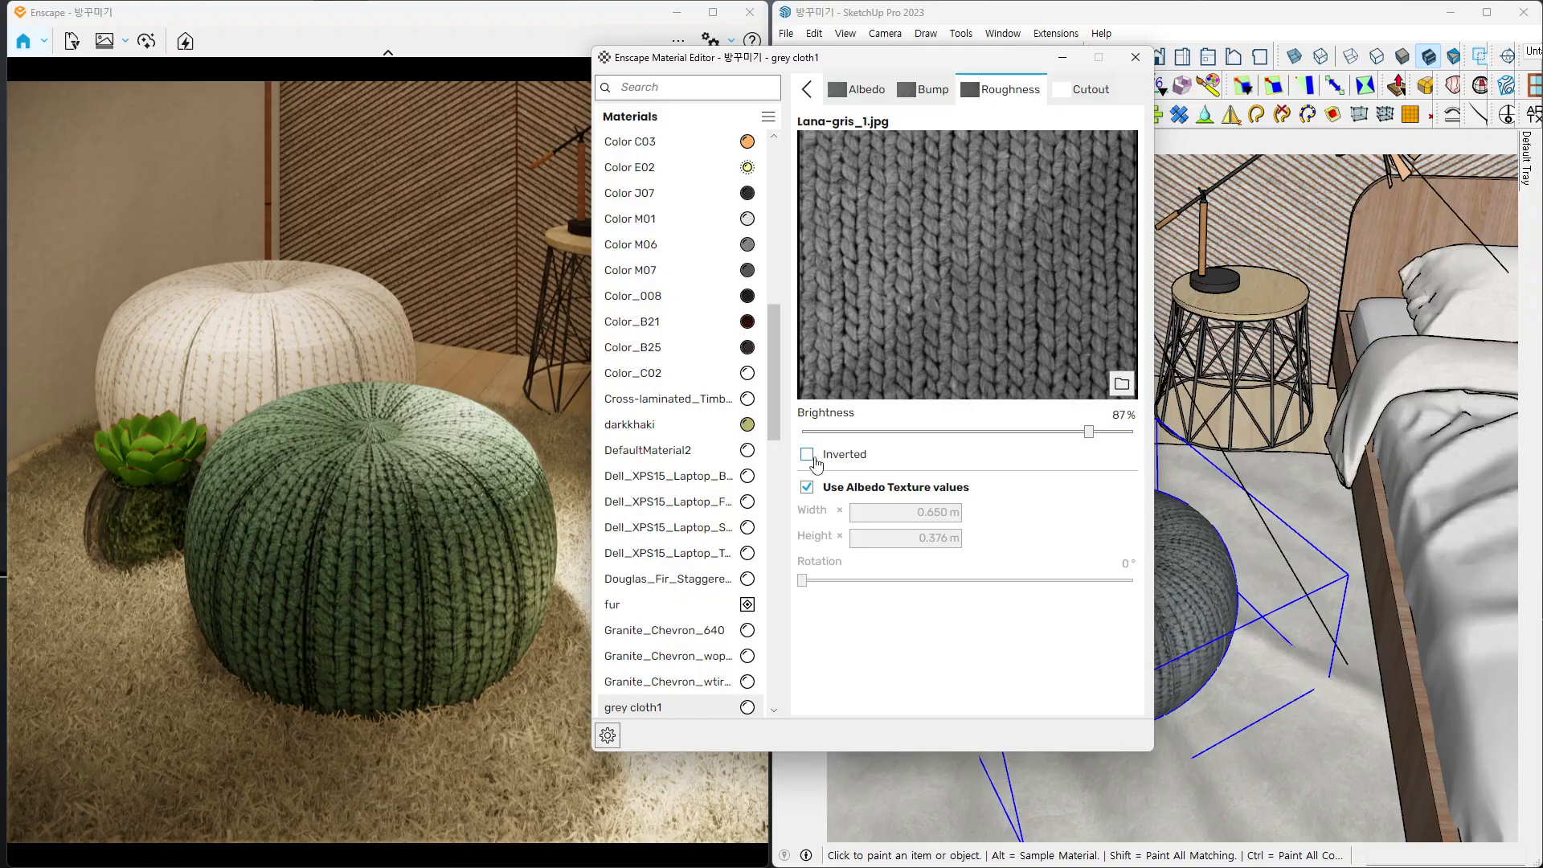
click(418, 530)
mouse_move(418, 531)
right_down()
mouse_move(322, 547)
mouse_move(326, 514)
mouse_move(358, 507)
mouse_move(378, 523)
mouse_move(354, 558)
mouse_move(417, 540)
right_up()
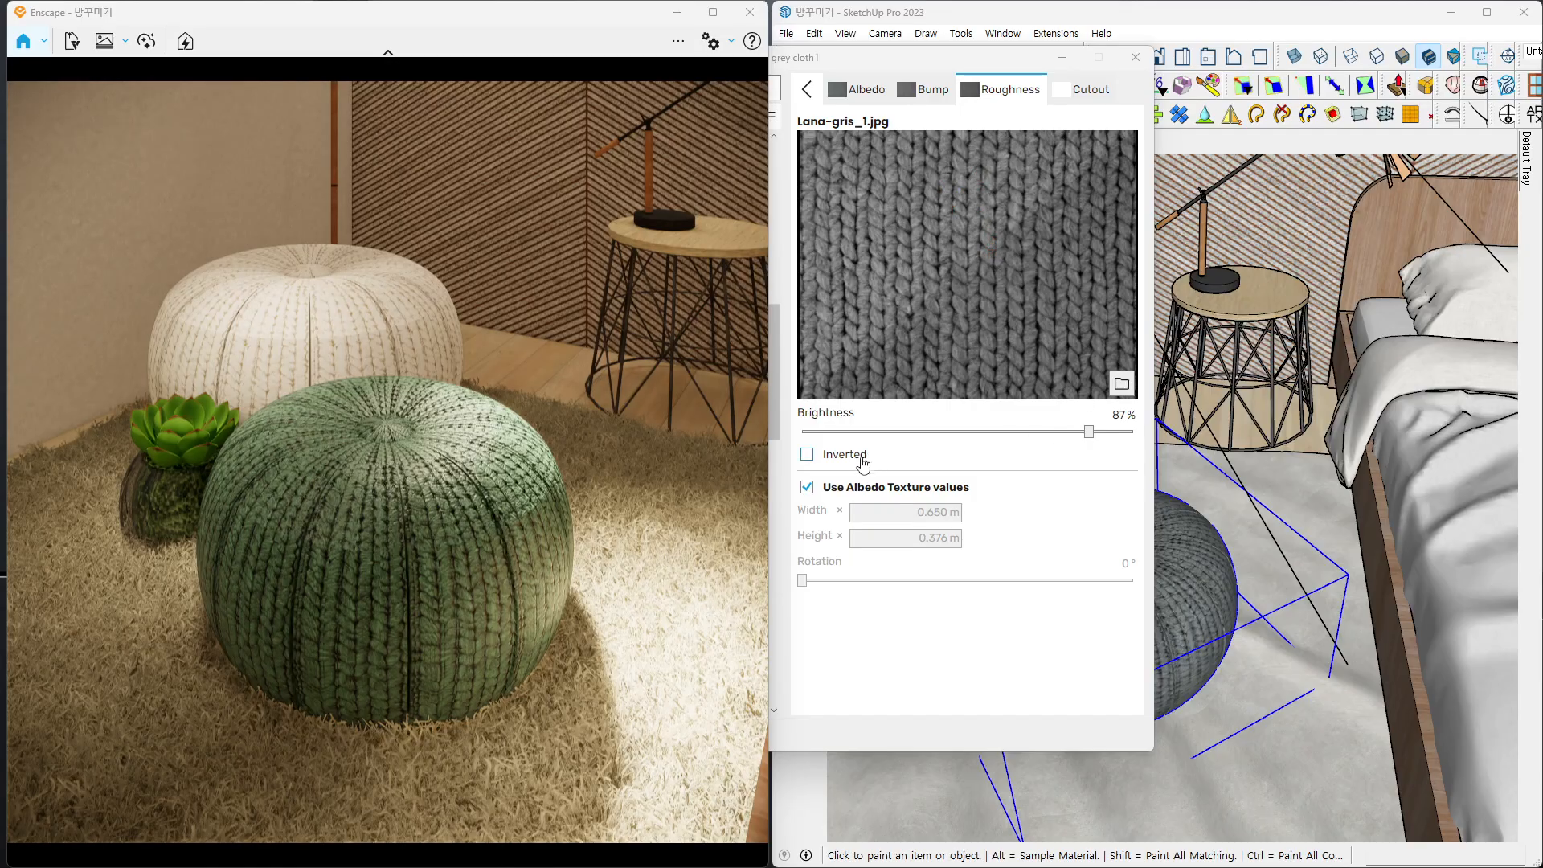
- Invert the roughness texture and set its brightness to 82%, check the pouf, and return to the main material settings
click(807, 455)
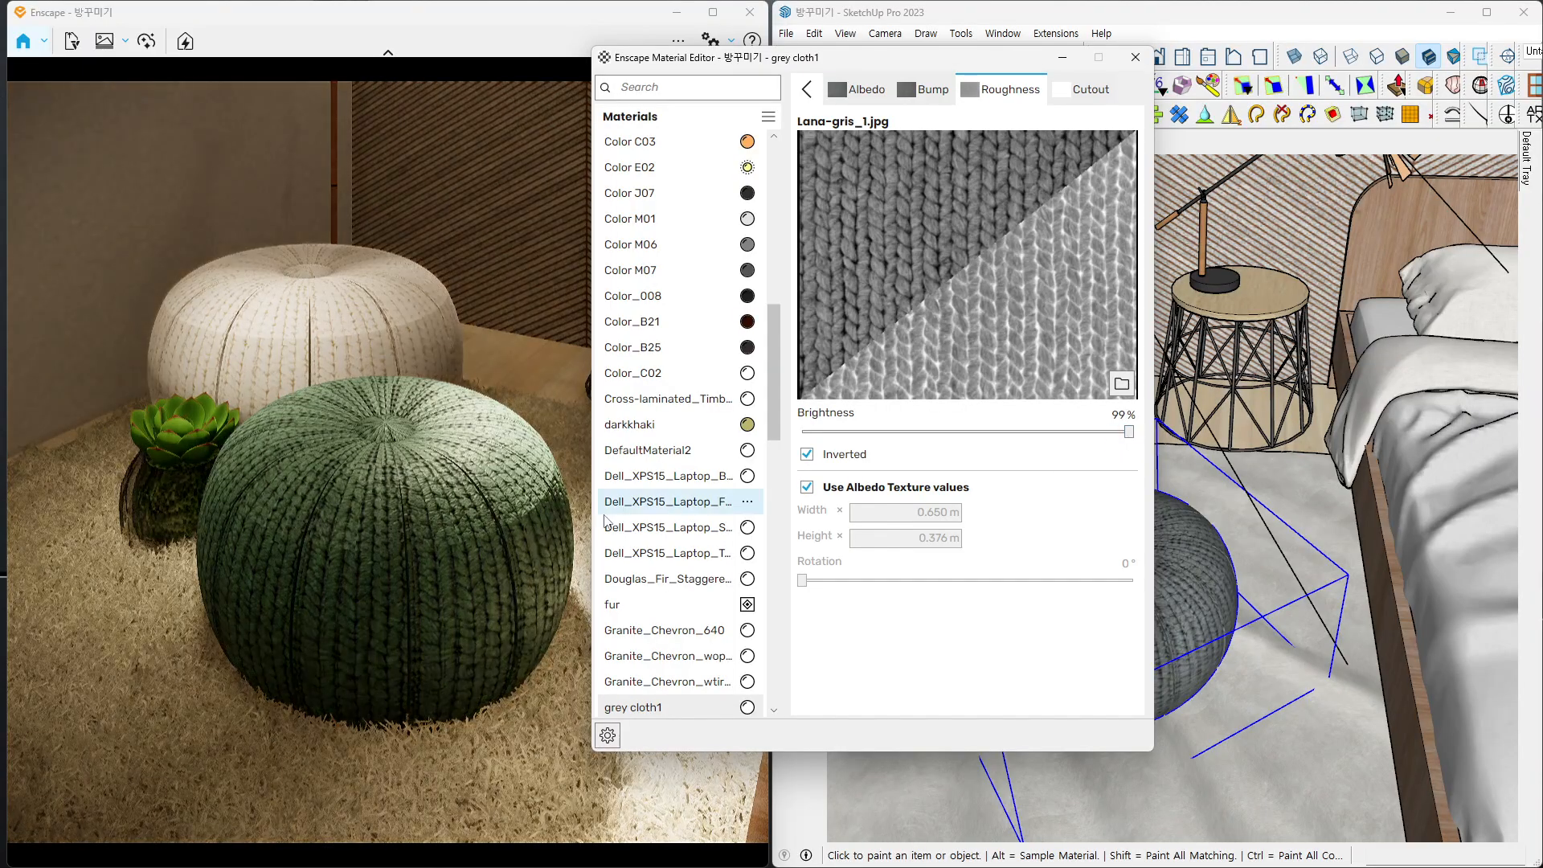
mouse_move(513, 535)
right_down()
mouse_move(691, 530)
mouse_move(651, 520)
mouse_move(703, 517)
right_up()
drag(1130, 432, 1076, 444)
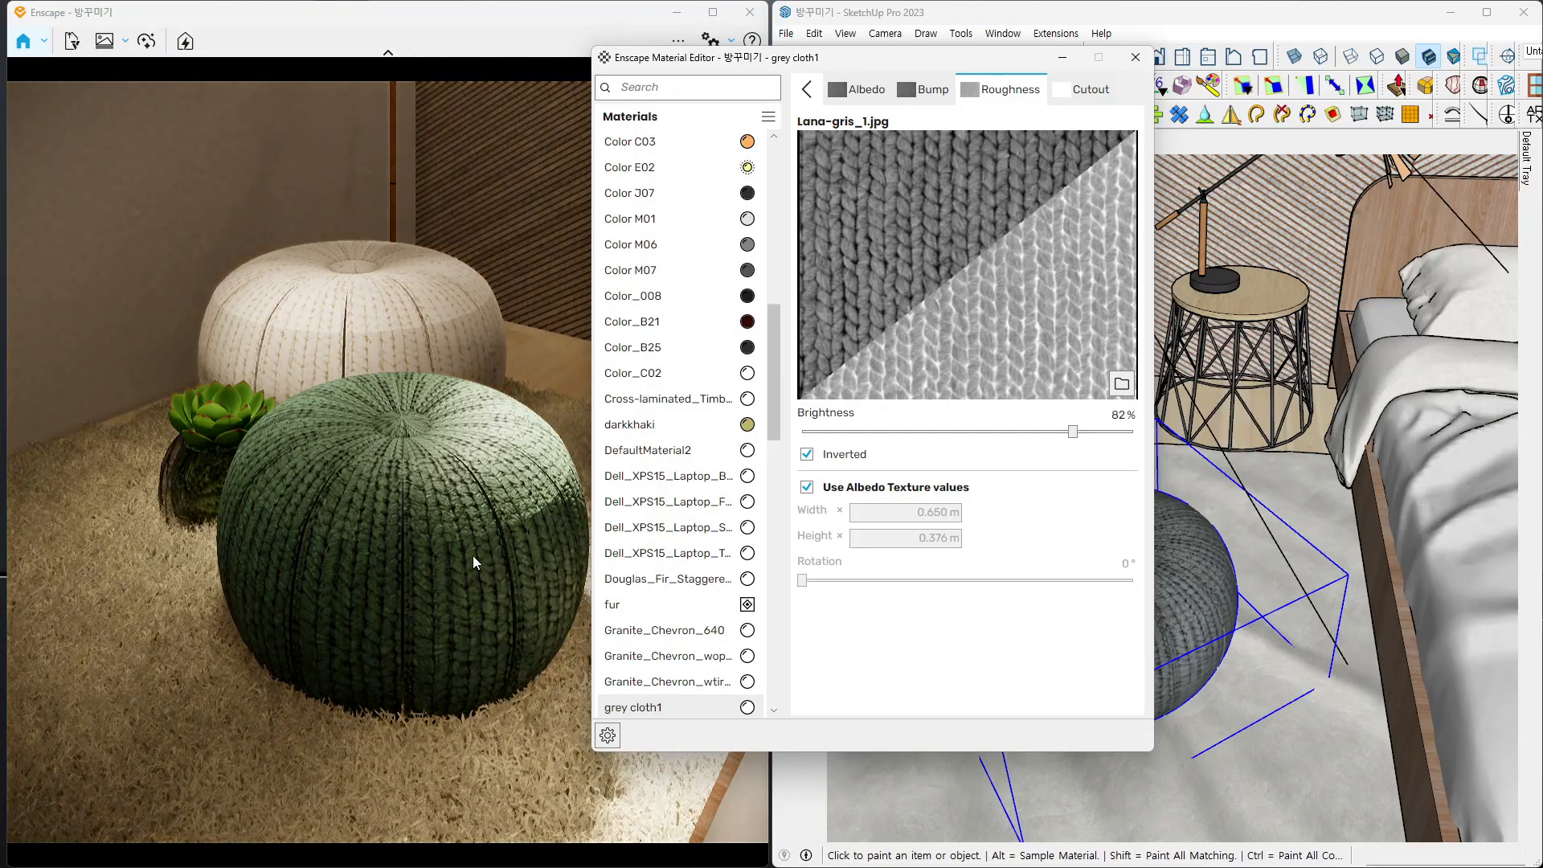
right_drag(456, 542, 526, 518)
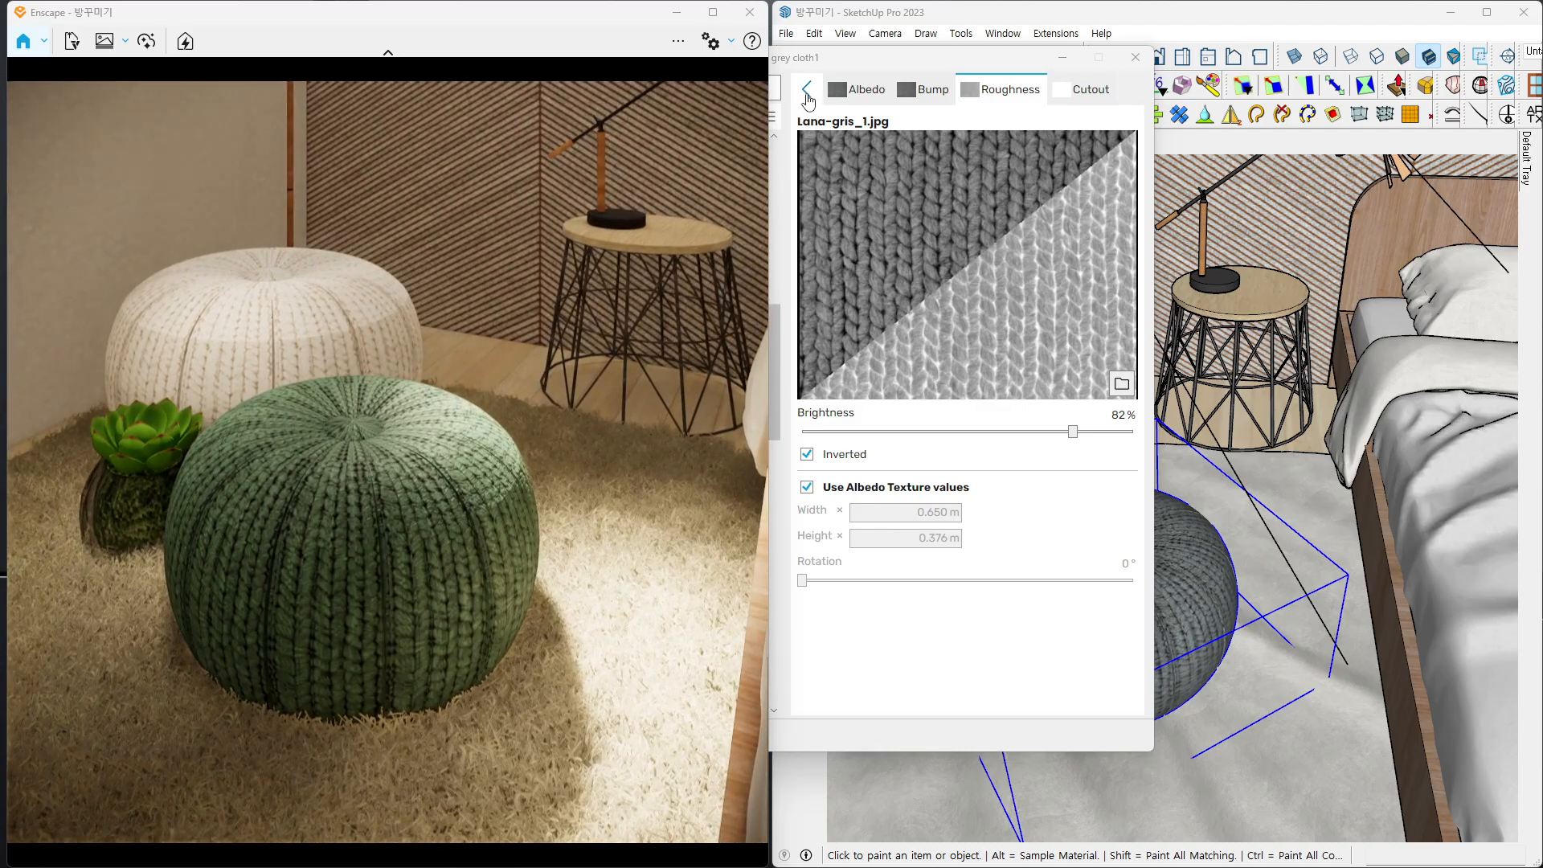
click(807, 91)
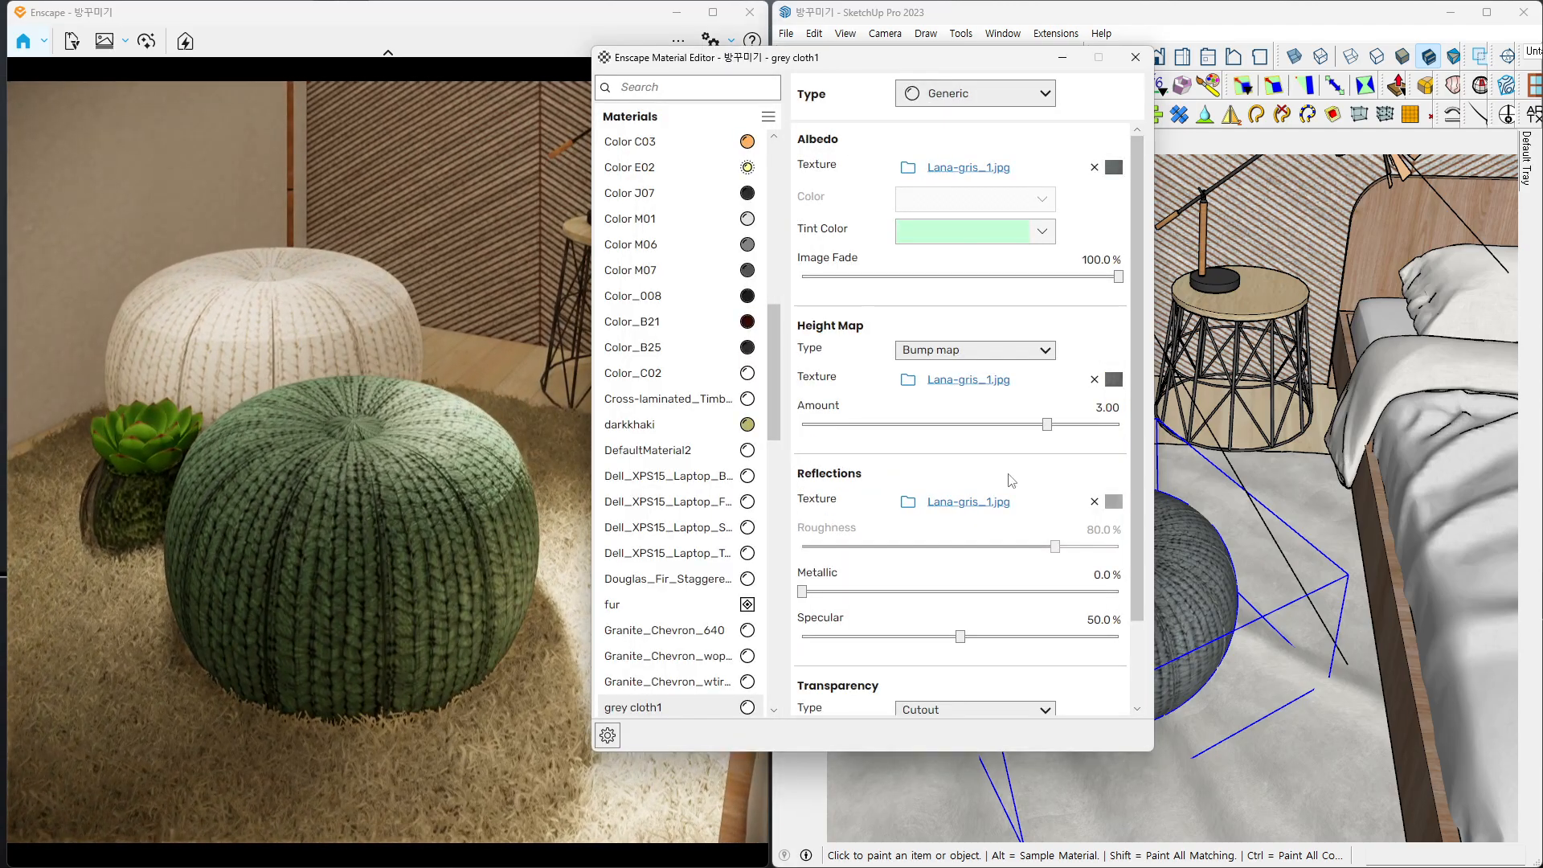
- Set the bump map amount of grey cloth1 to 5 and inspect the pouf in the render
click(1099, 409)
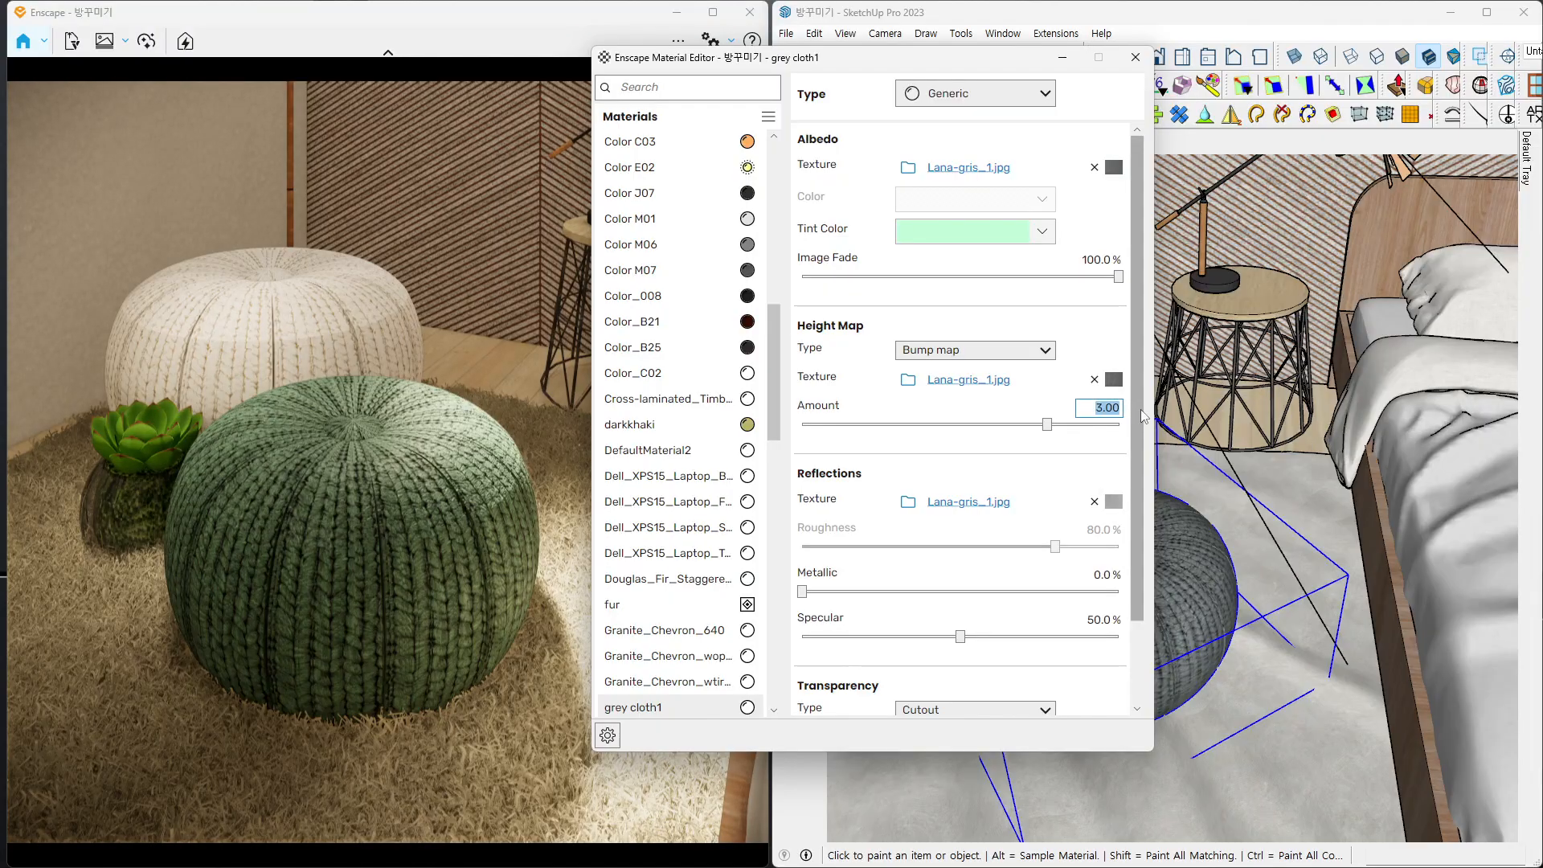
text(5)
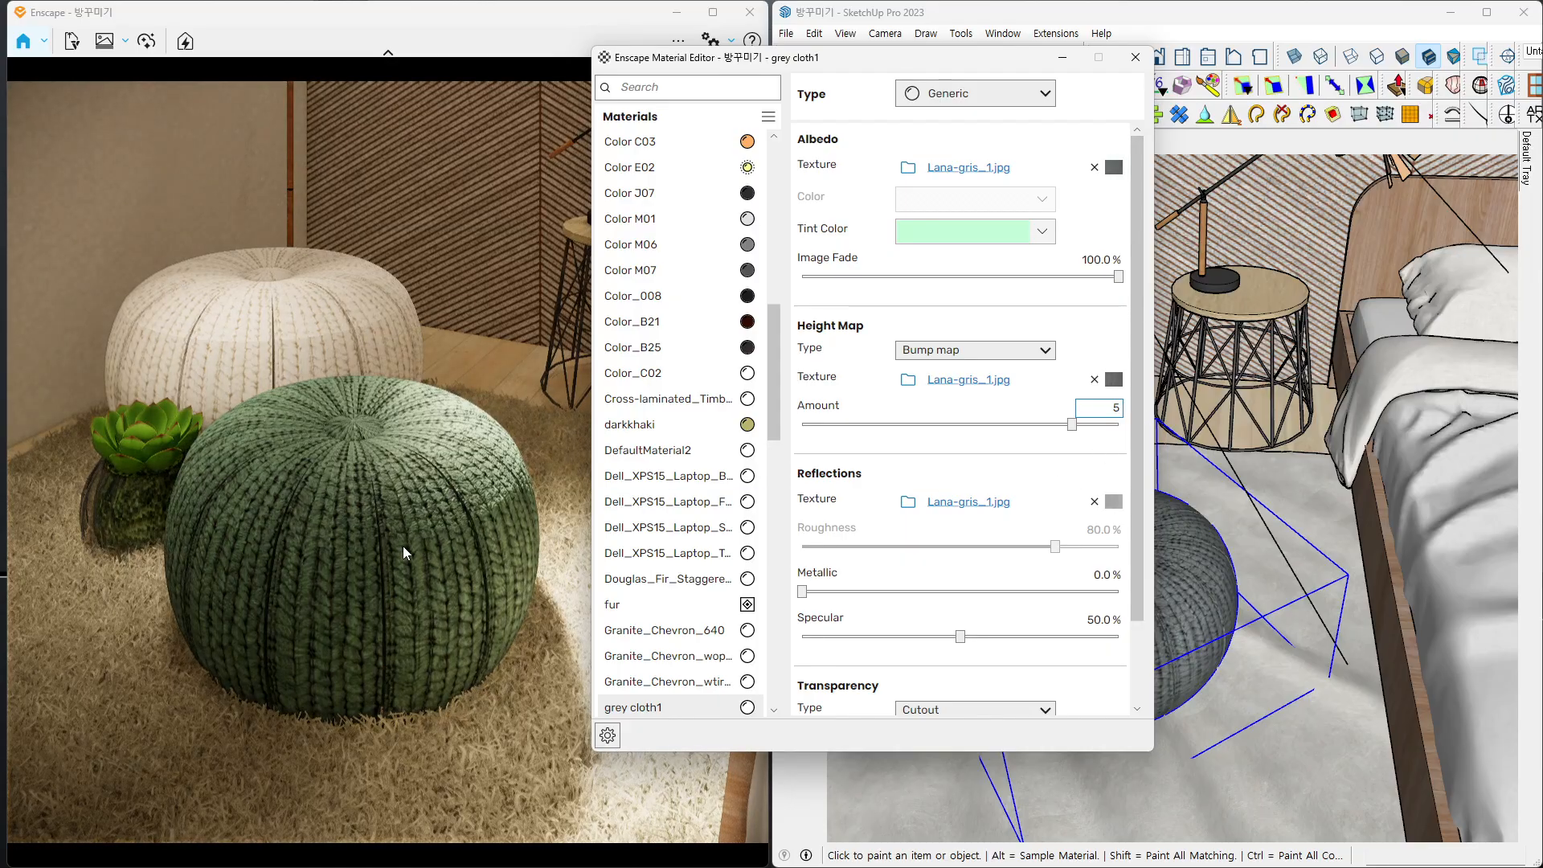
right_drag(403, 547, 462, 548)
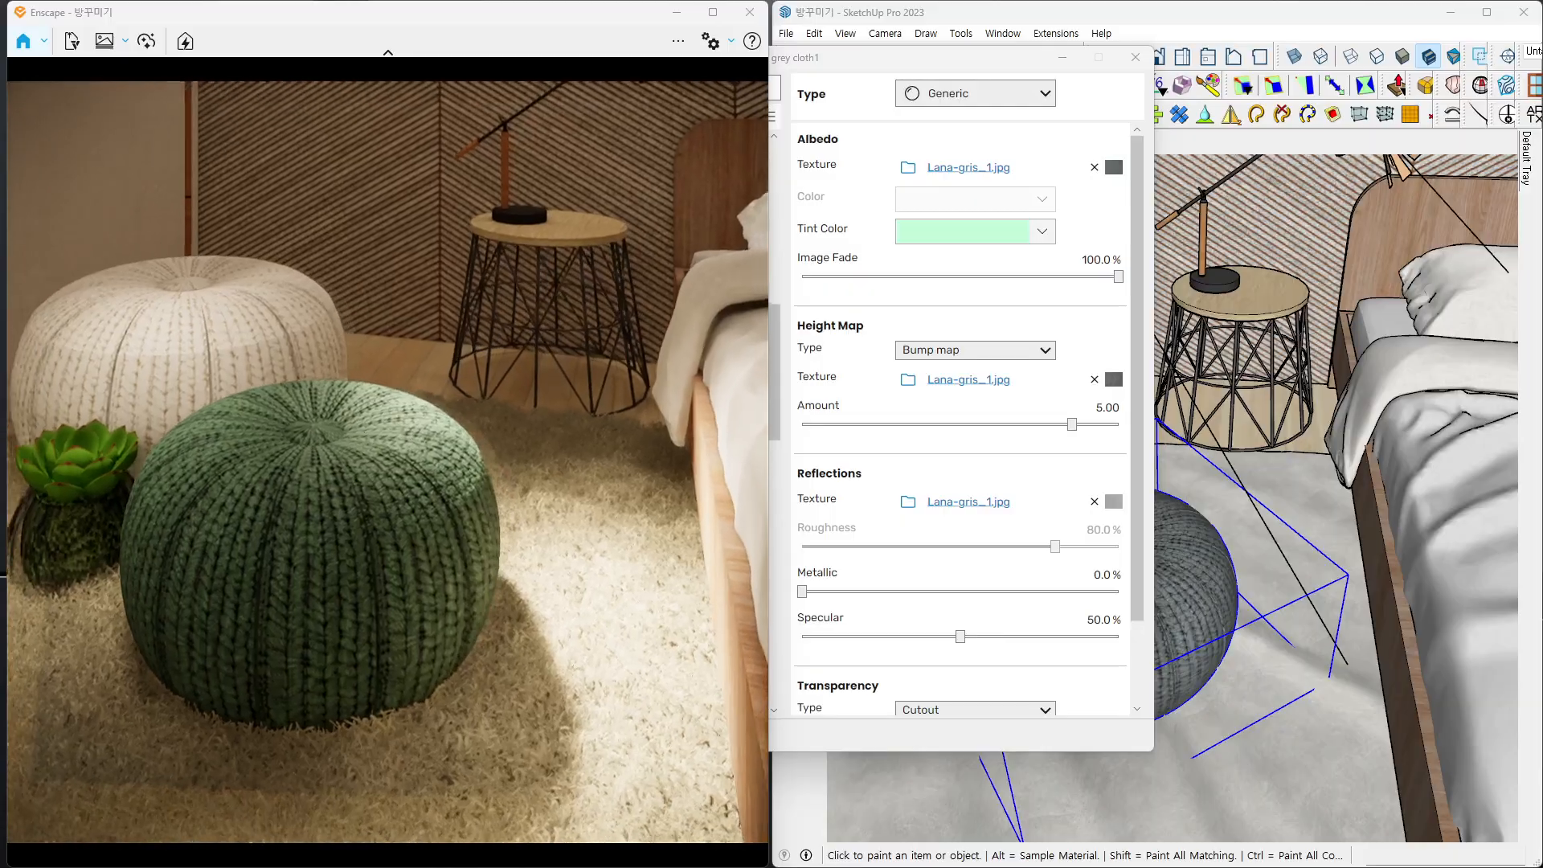
- Try a bump amount of -5 on grey cloth1, compare the green pouf in the render, and restore the amount to 5
click(1099, 408)
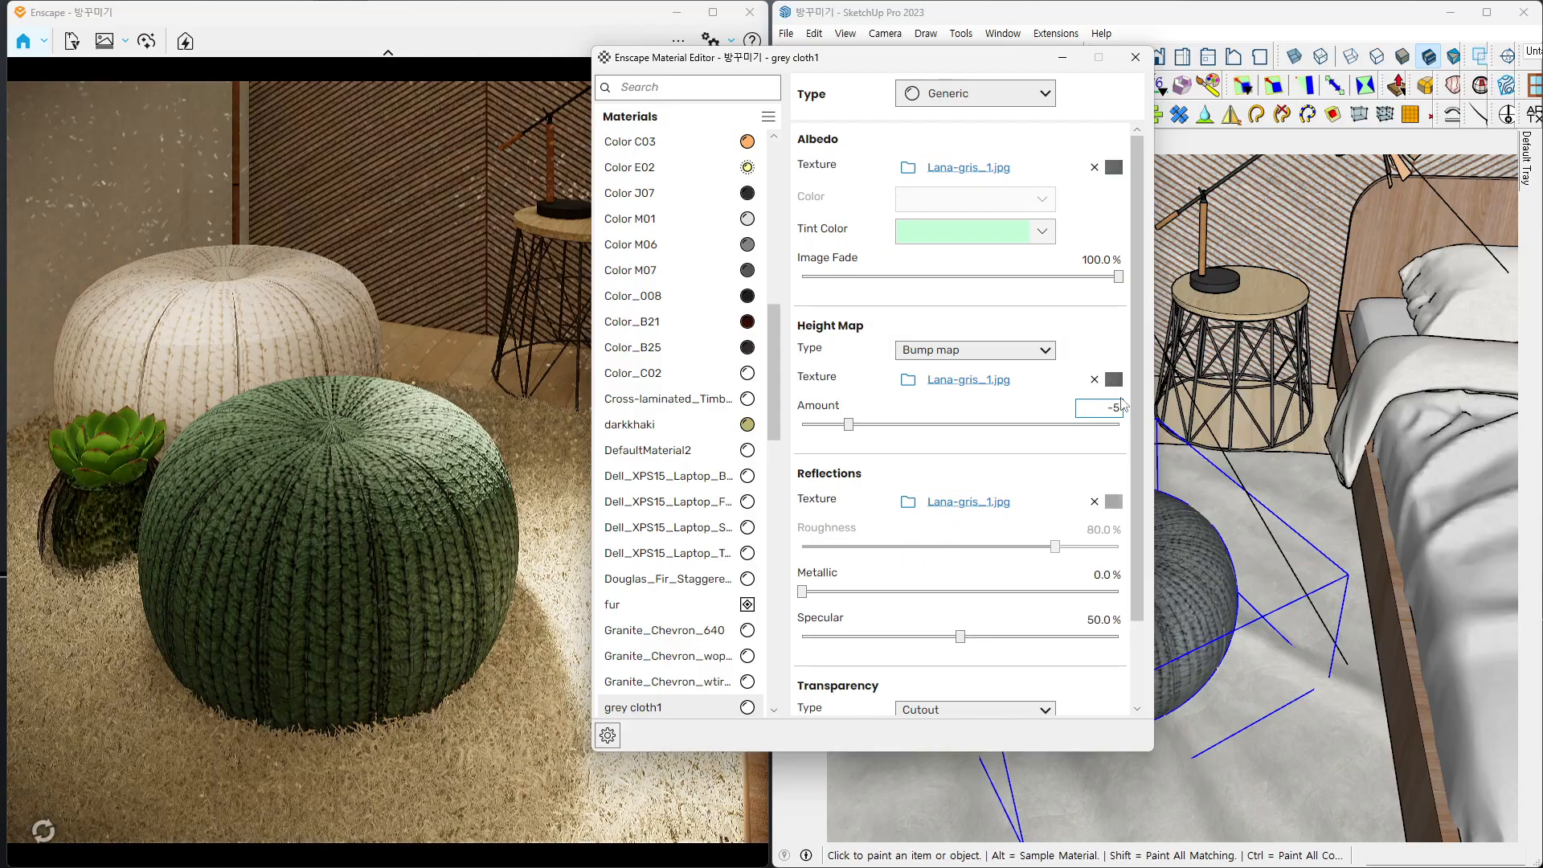
click(385, 540)
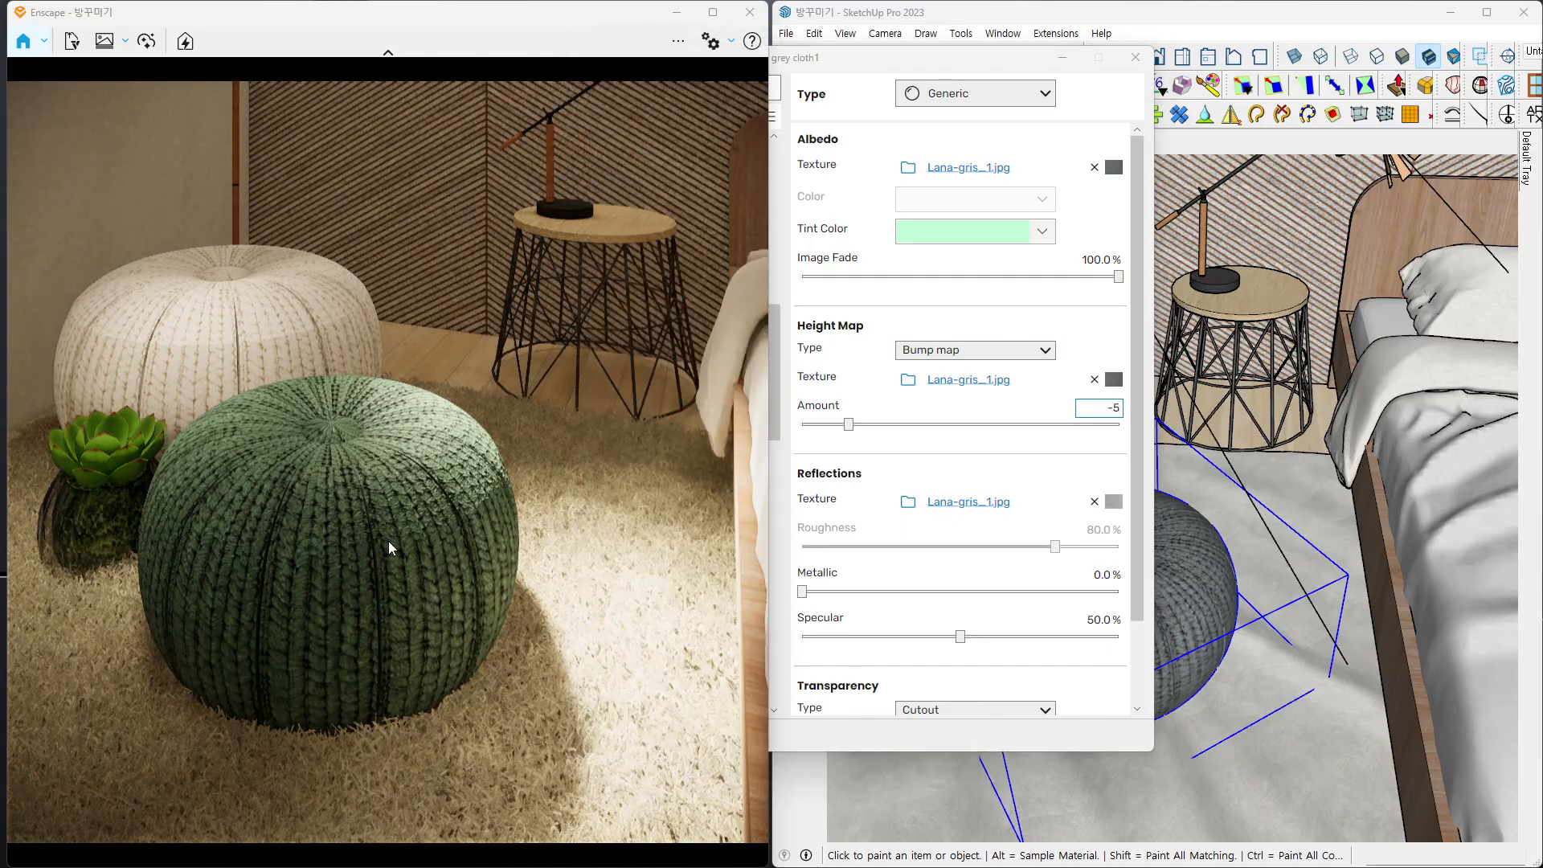
right_drag(385, 540, 394, 544)
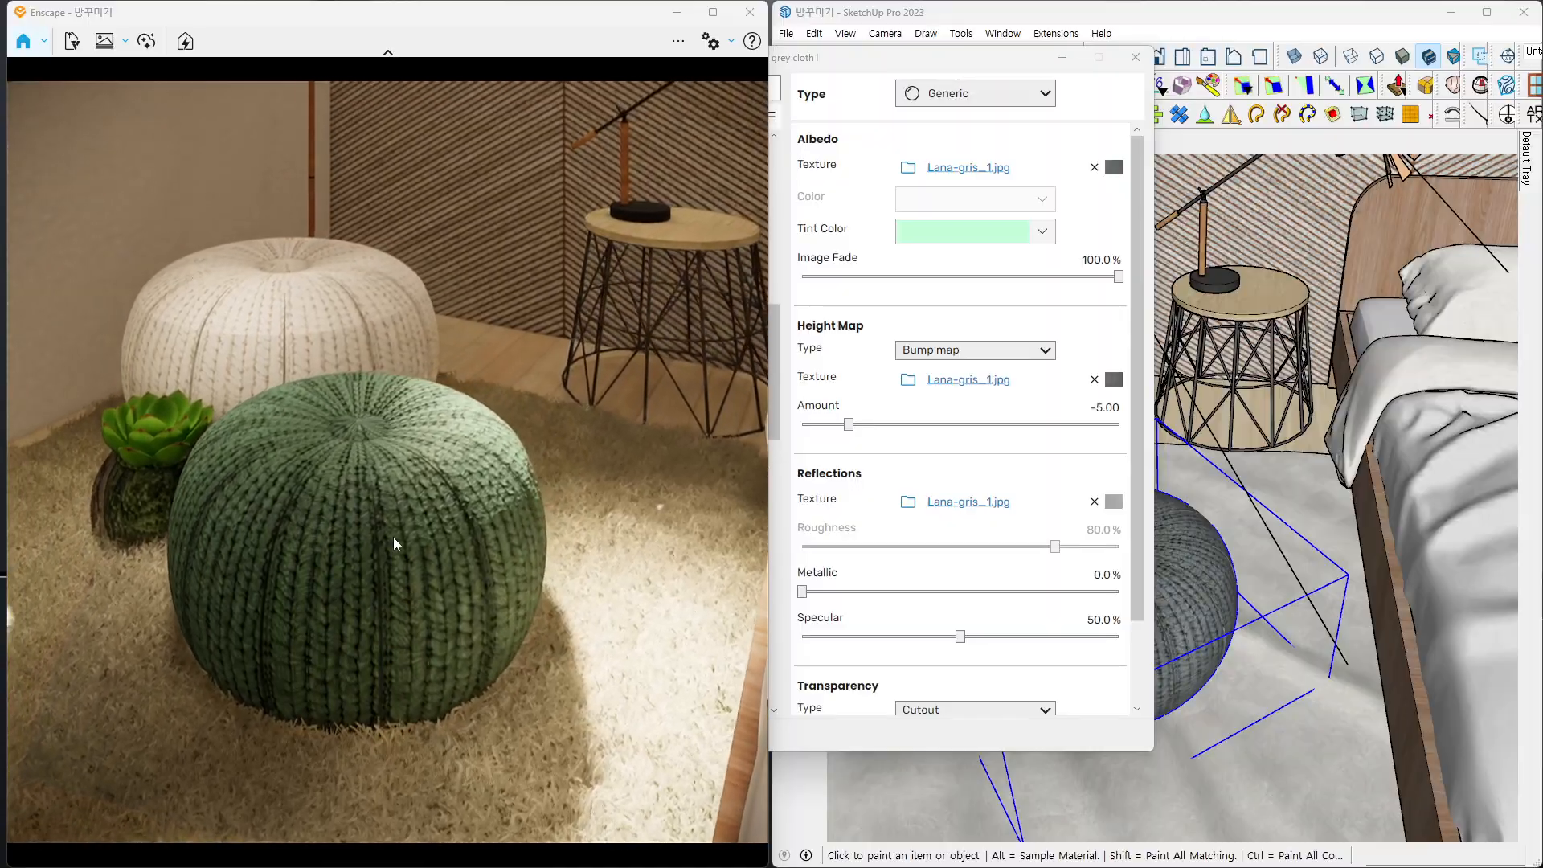
click(1097, 407)
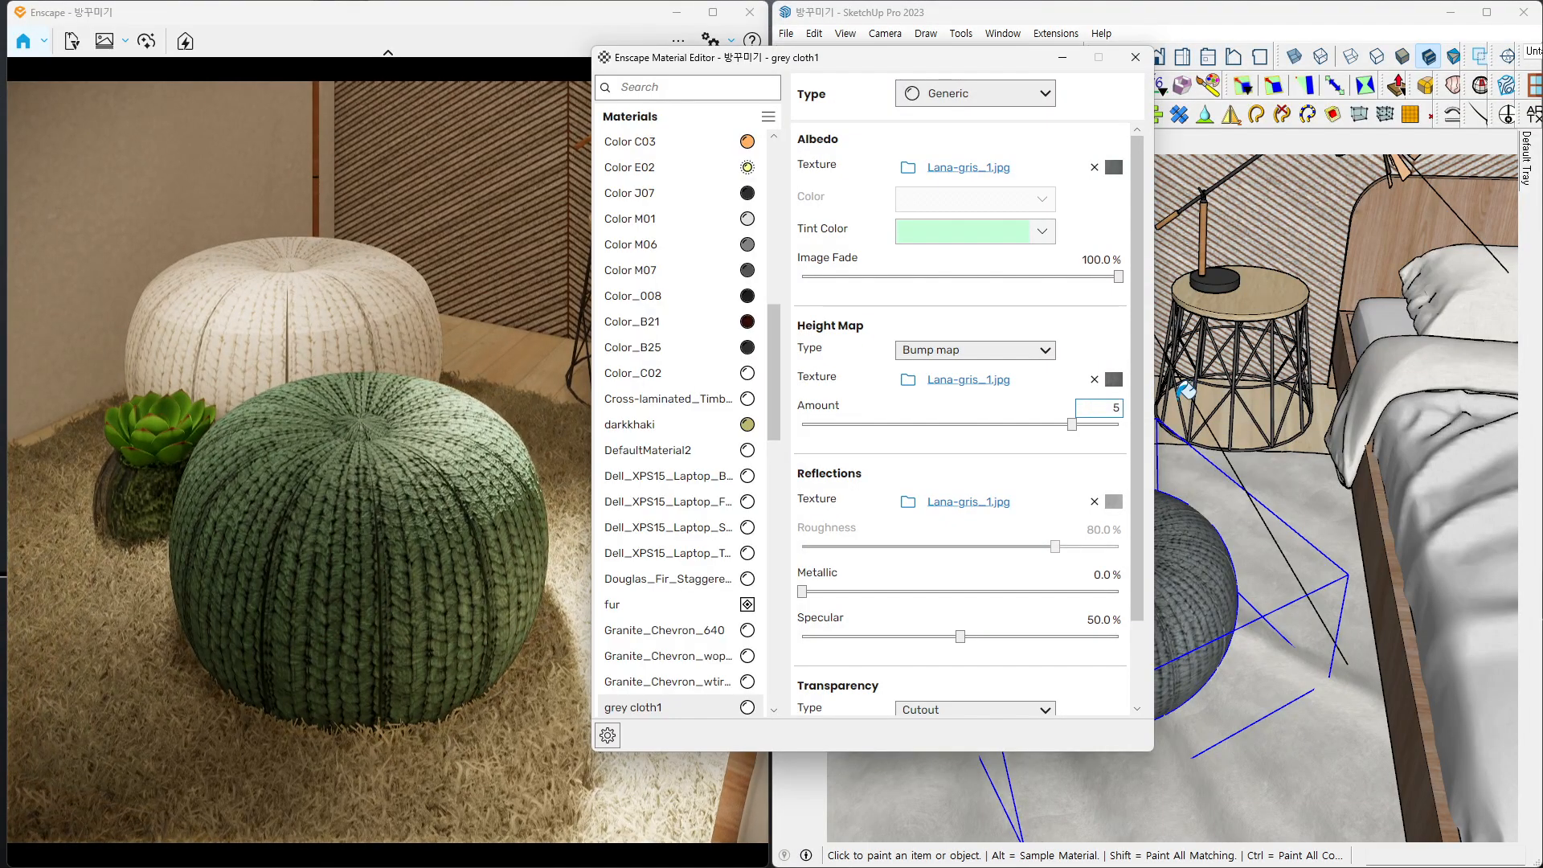
mouse_move(403, 528)
right_down()
mouse_move(446, 506)
mouse_move(459, 520)
mouse_move(363, 567)
mouse_move(381, 508)
right_up()
drag(408, 527, 393, 543)
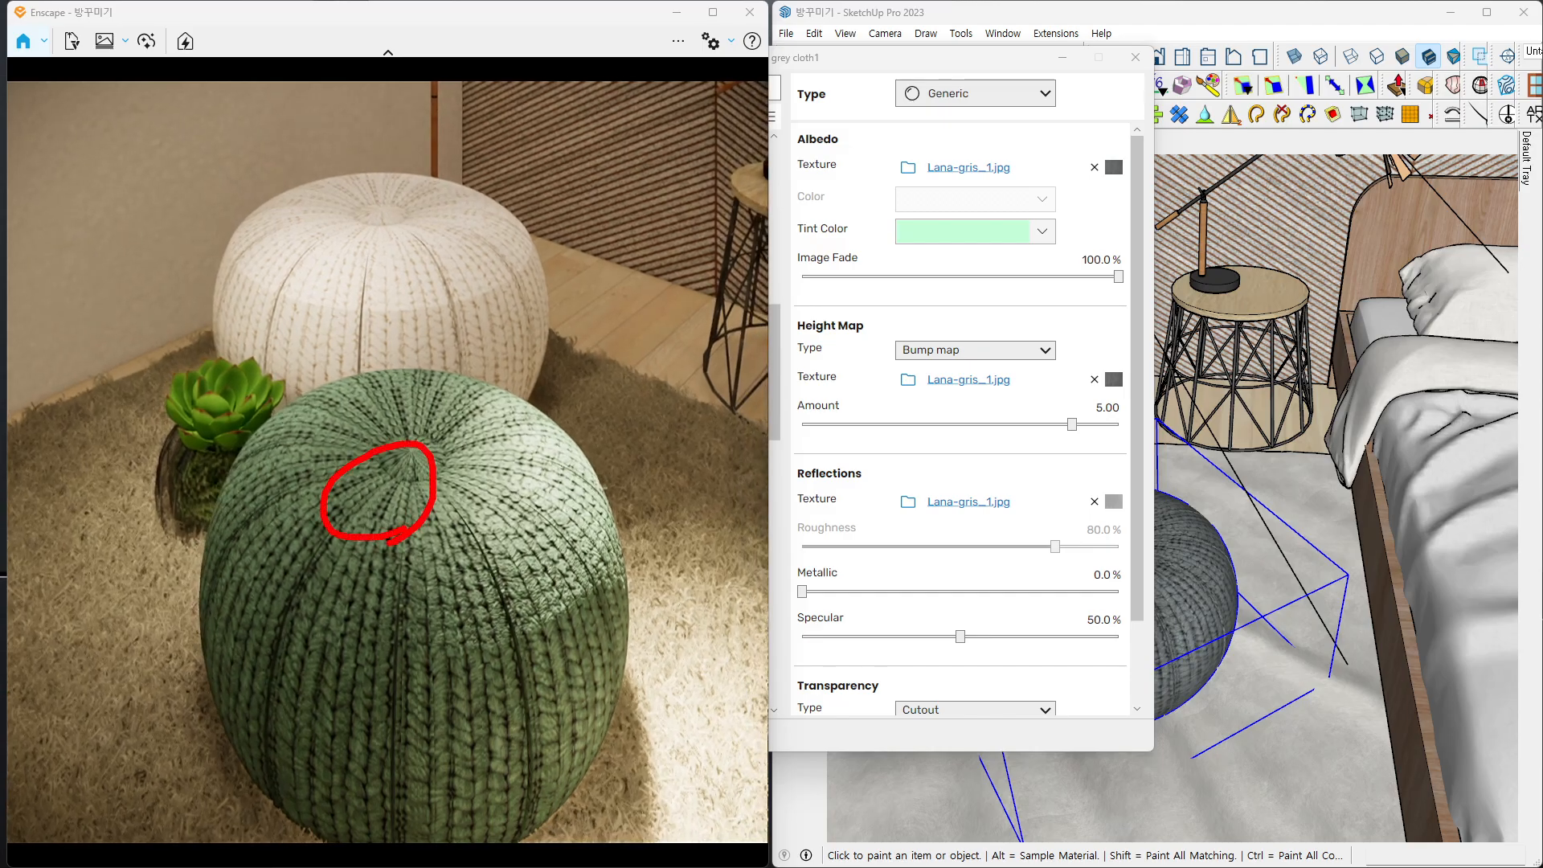
key(Escape)
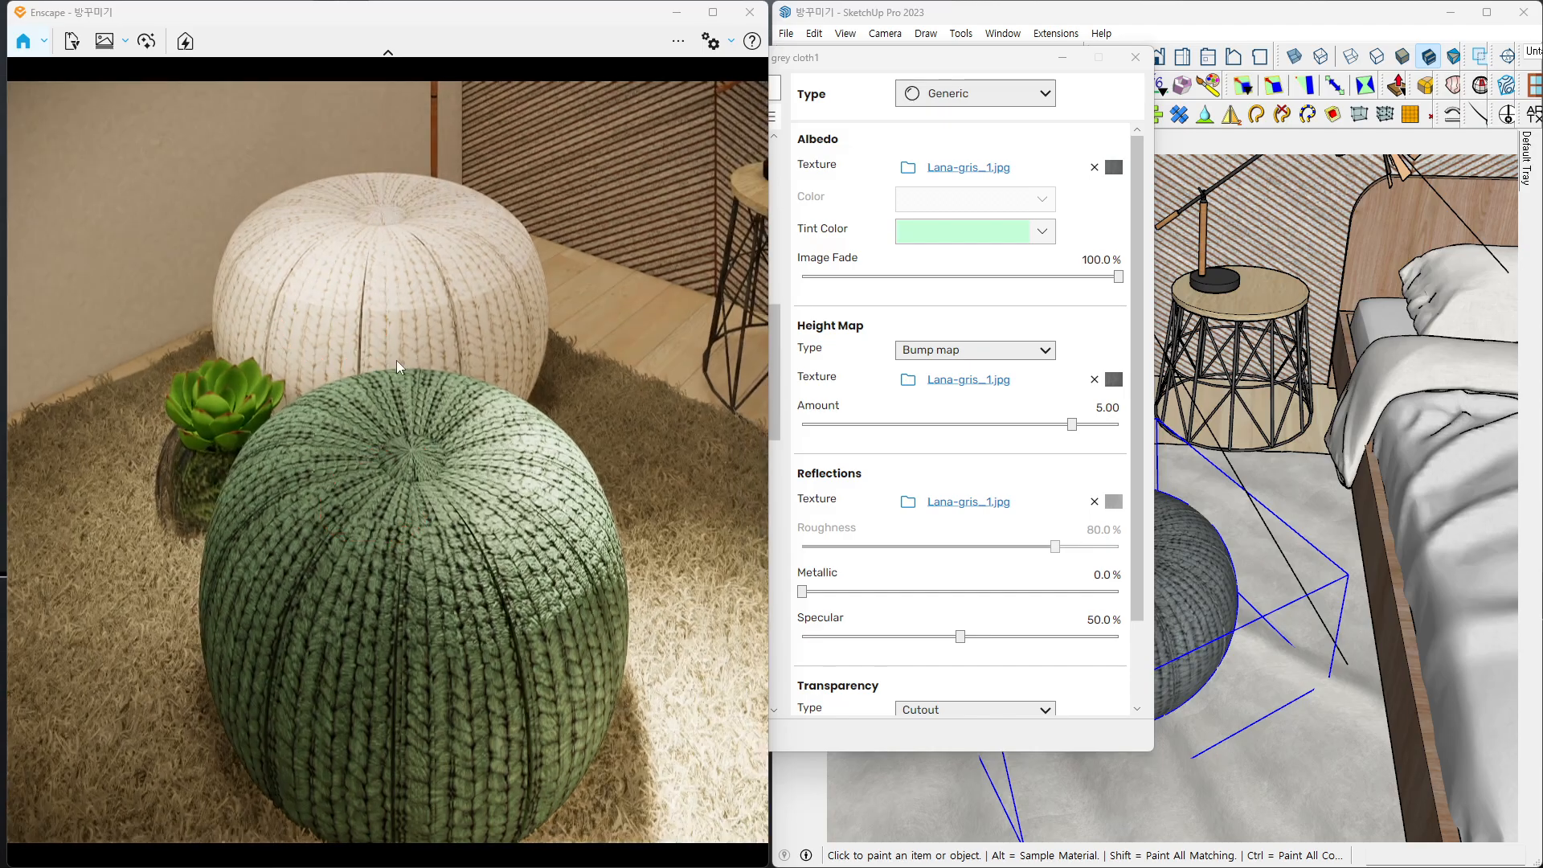
- Inspect the white knitted pouf in the render and sample its material in the SketchUp model to load Material32 for editing
mouse_move(388, 303)
right_down()
mouse_move(625, 408)
mouse_move(677, 362)
right_up()
right_drag(342, 291, 310, 307)
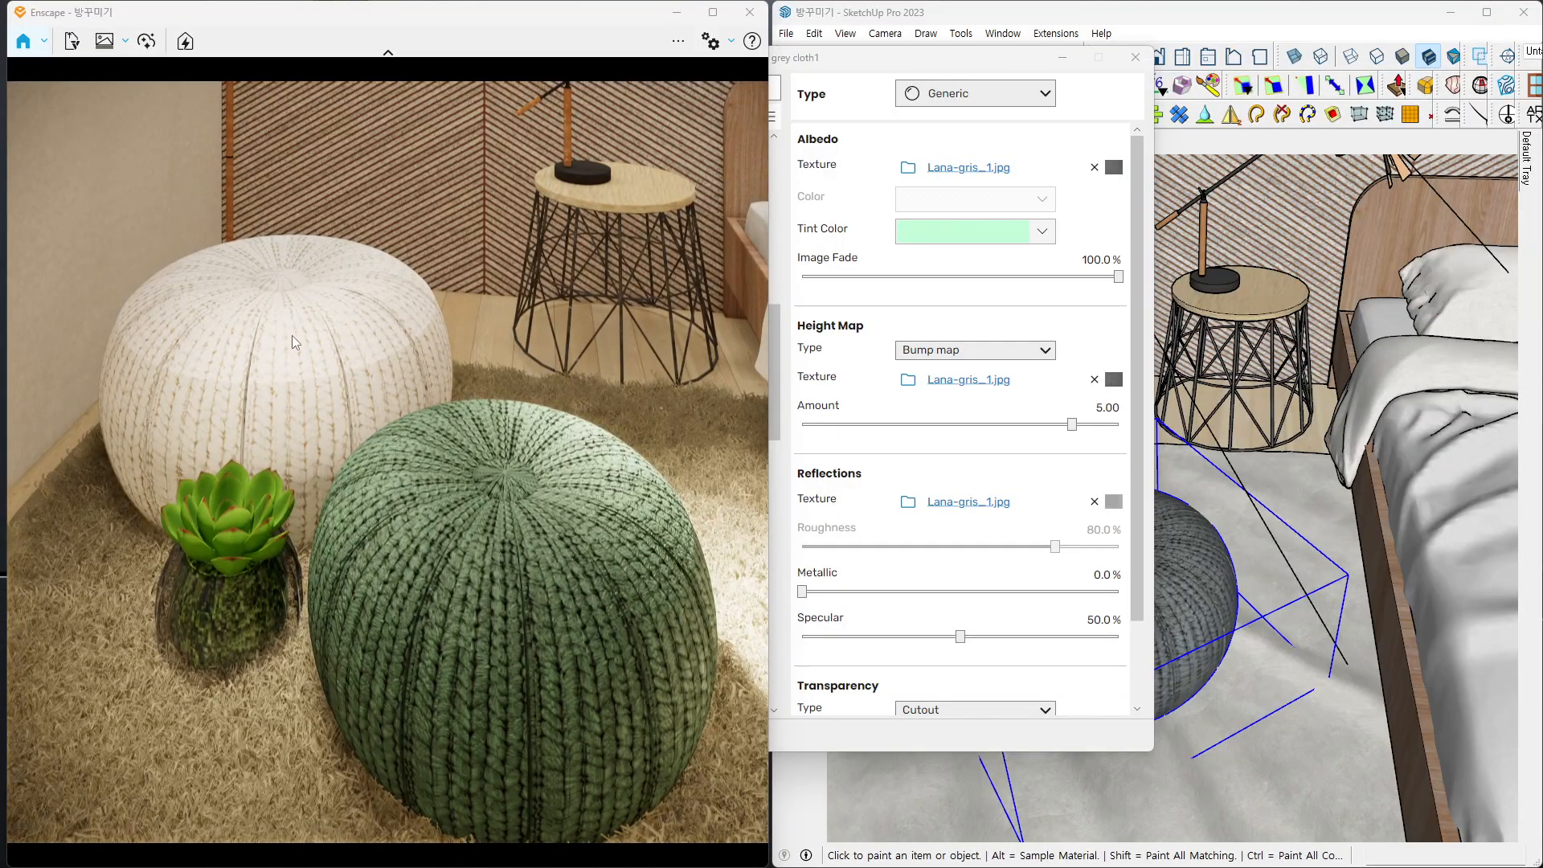
right_drag(292, 336, 261, 376)
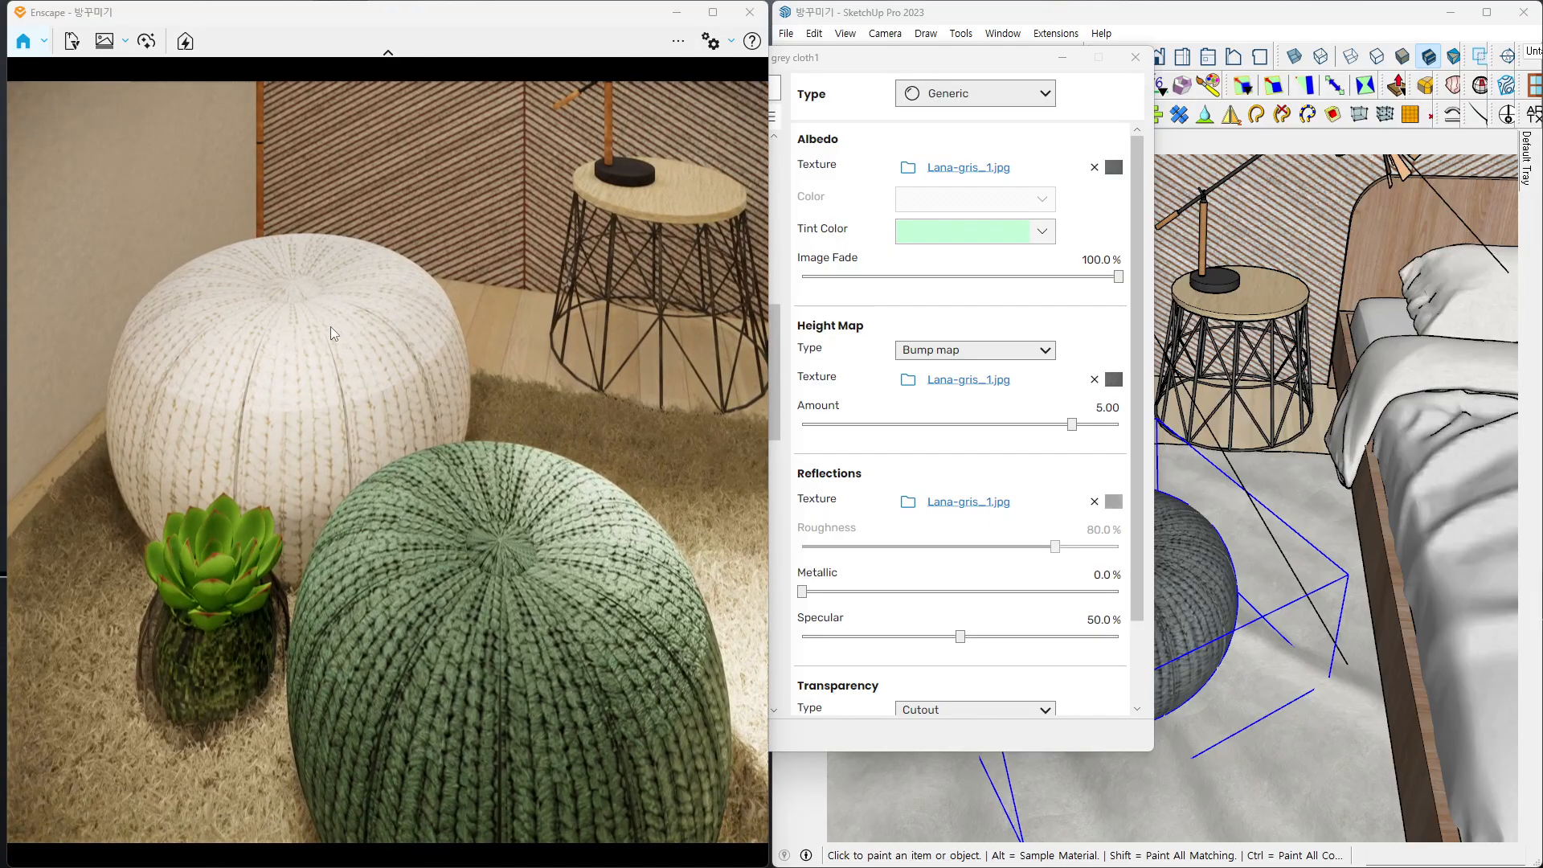
drag(930, 66, 668, 77)
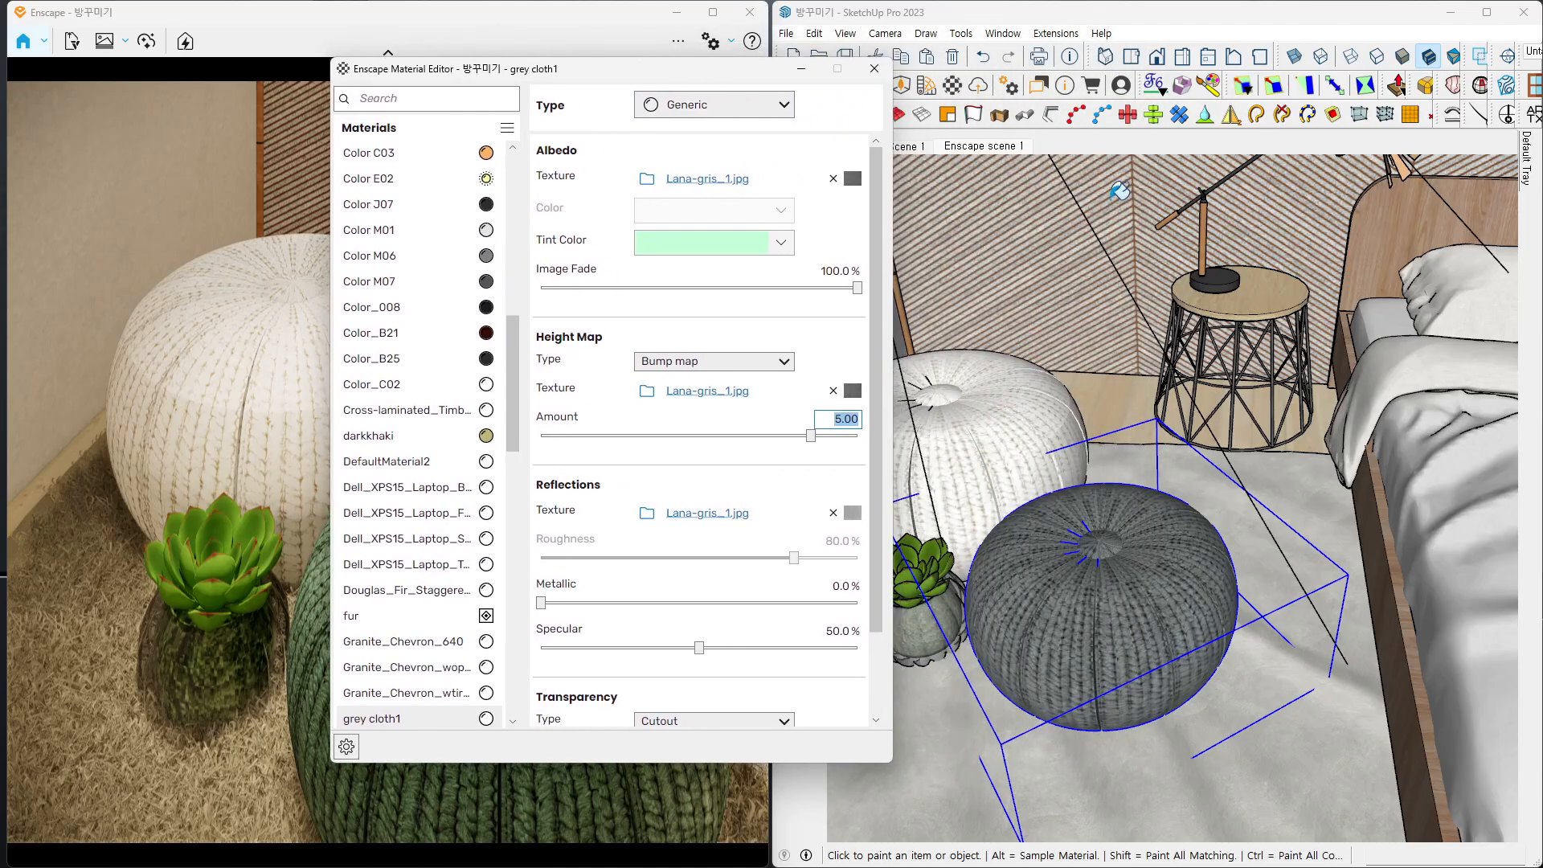
click(1121, 148)
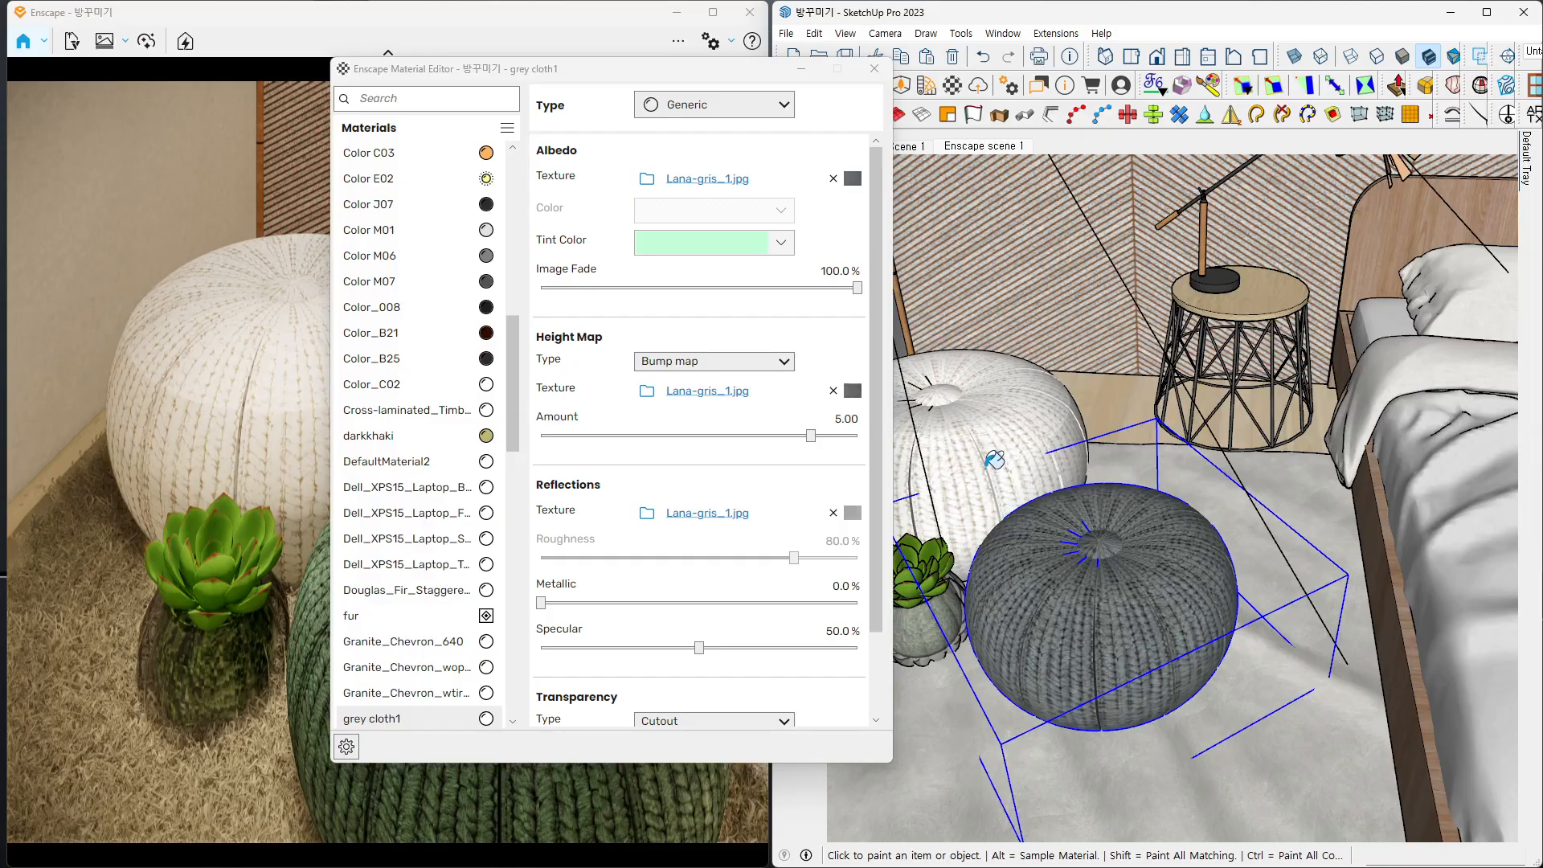
alt+click(1009, 435)
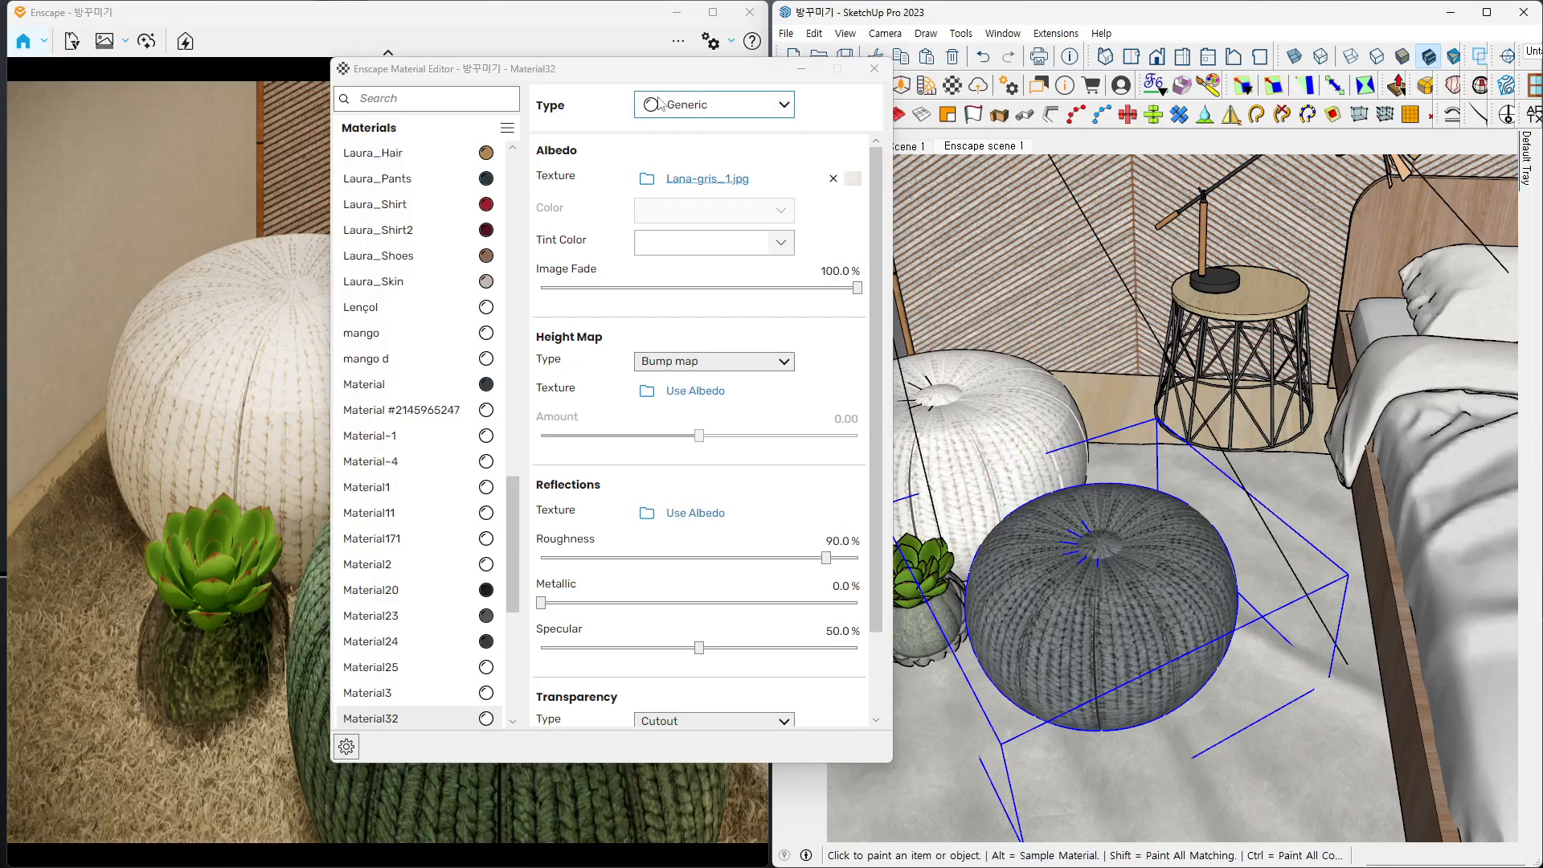
drag(653, 74, 1101, 62)
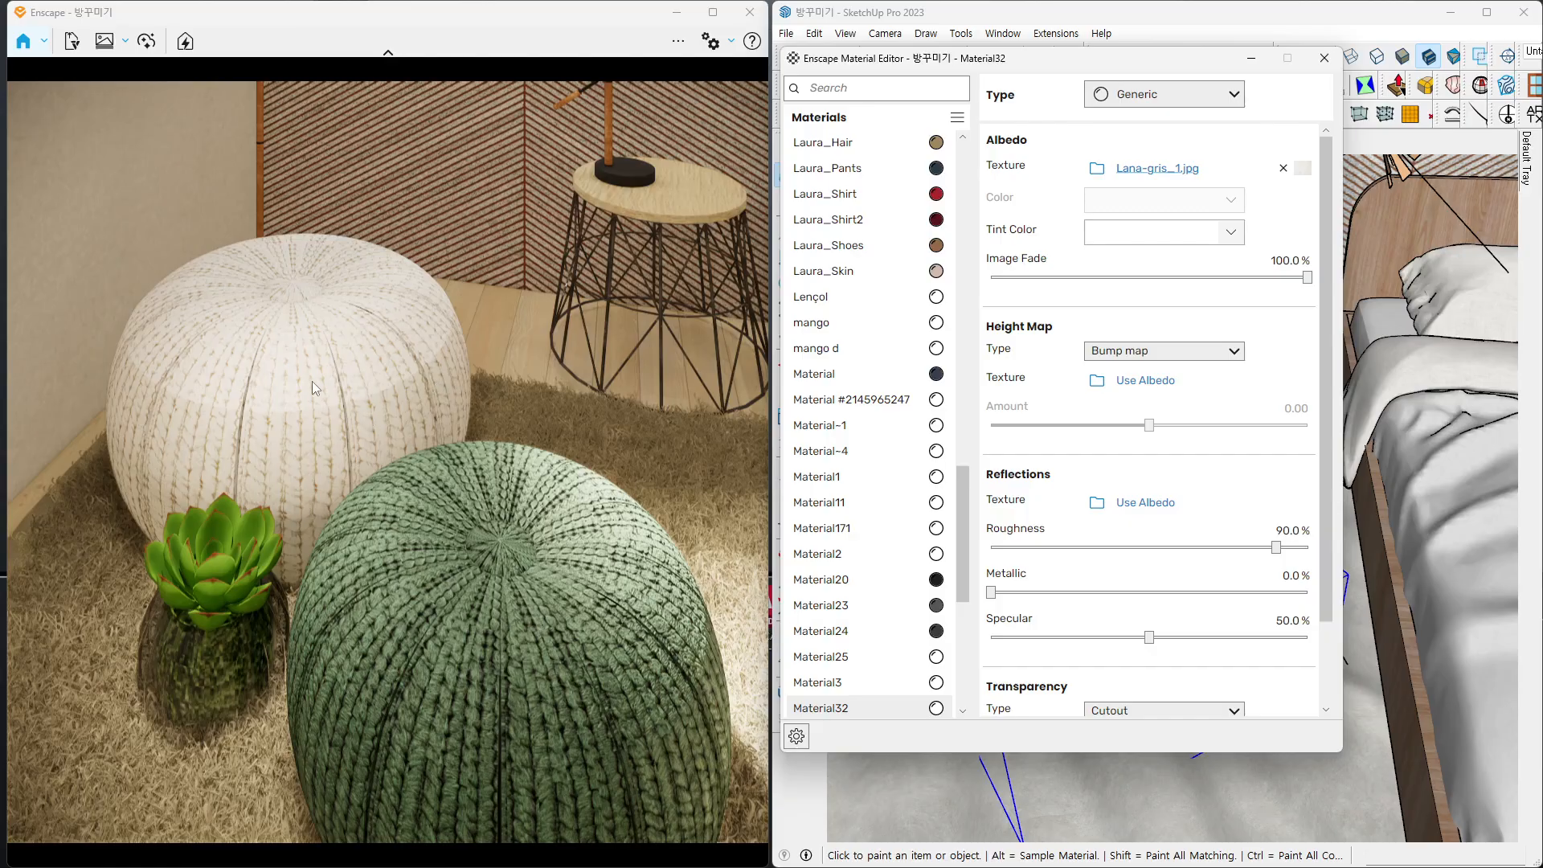
- Darken the white pouf material's tint color to a light grey and check the pouf in the render
mouse_move(312, 380)
right_down()
mouse_move(322, 426)
mouse_move(318, 386)
mouse_move(282, 361)
right_up()
right_drag(487, 359, 498, 349)
click(1155, 232)
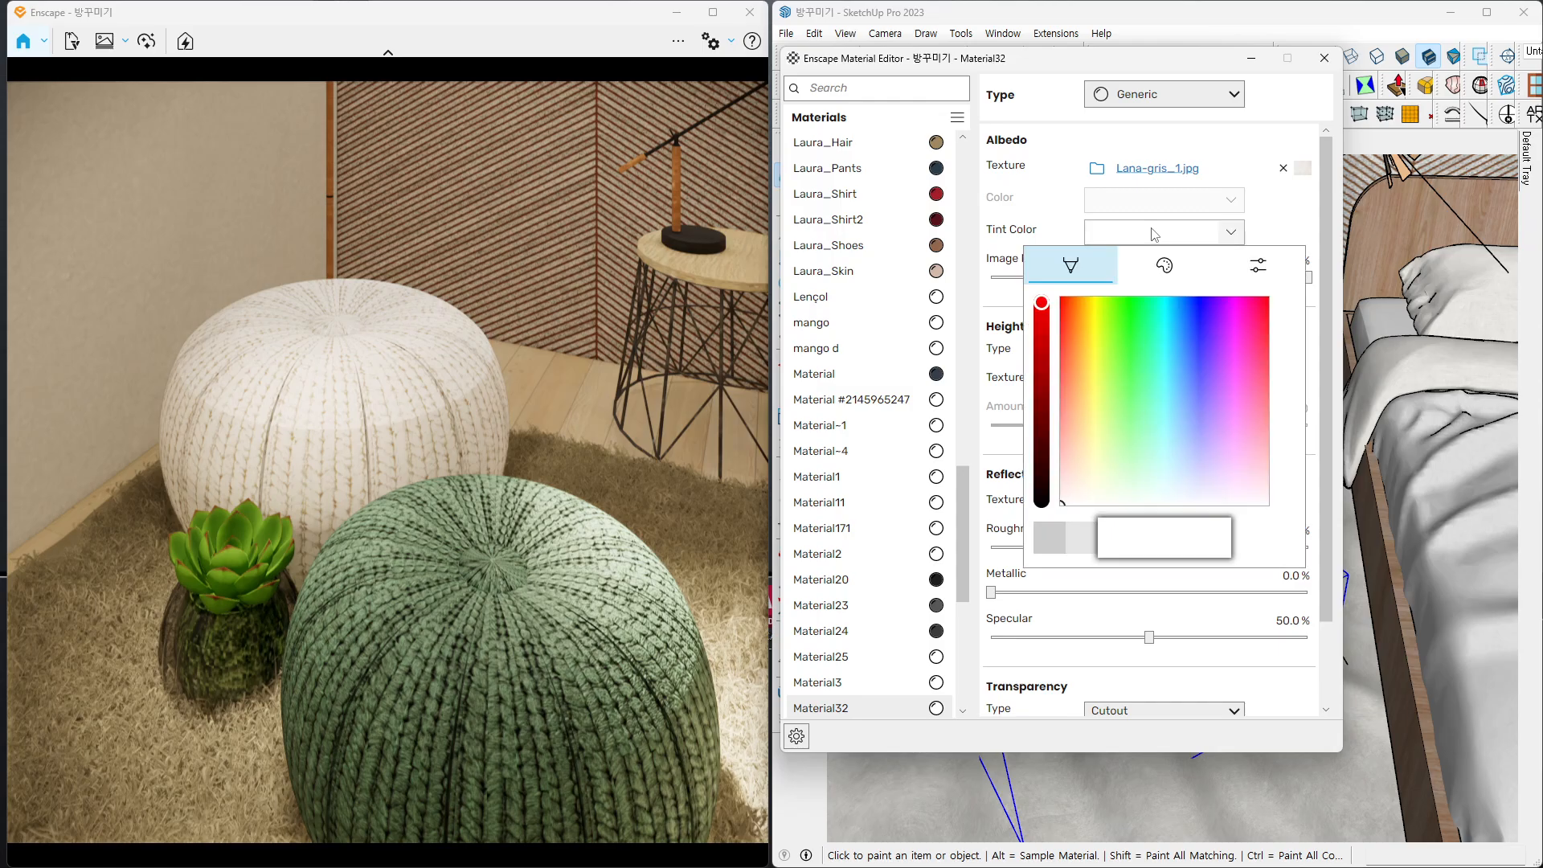
click(1086, 538)
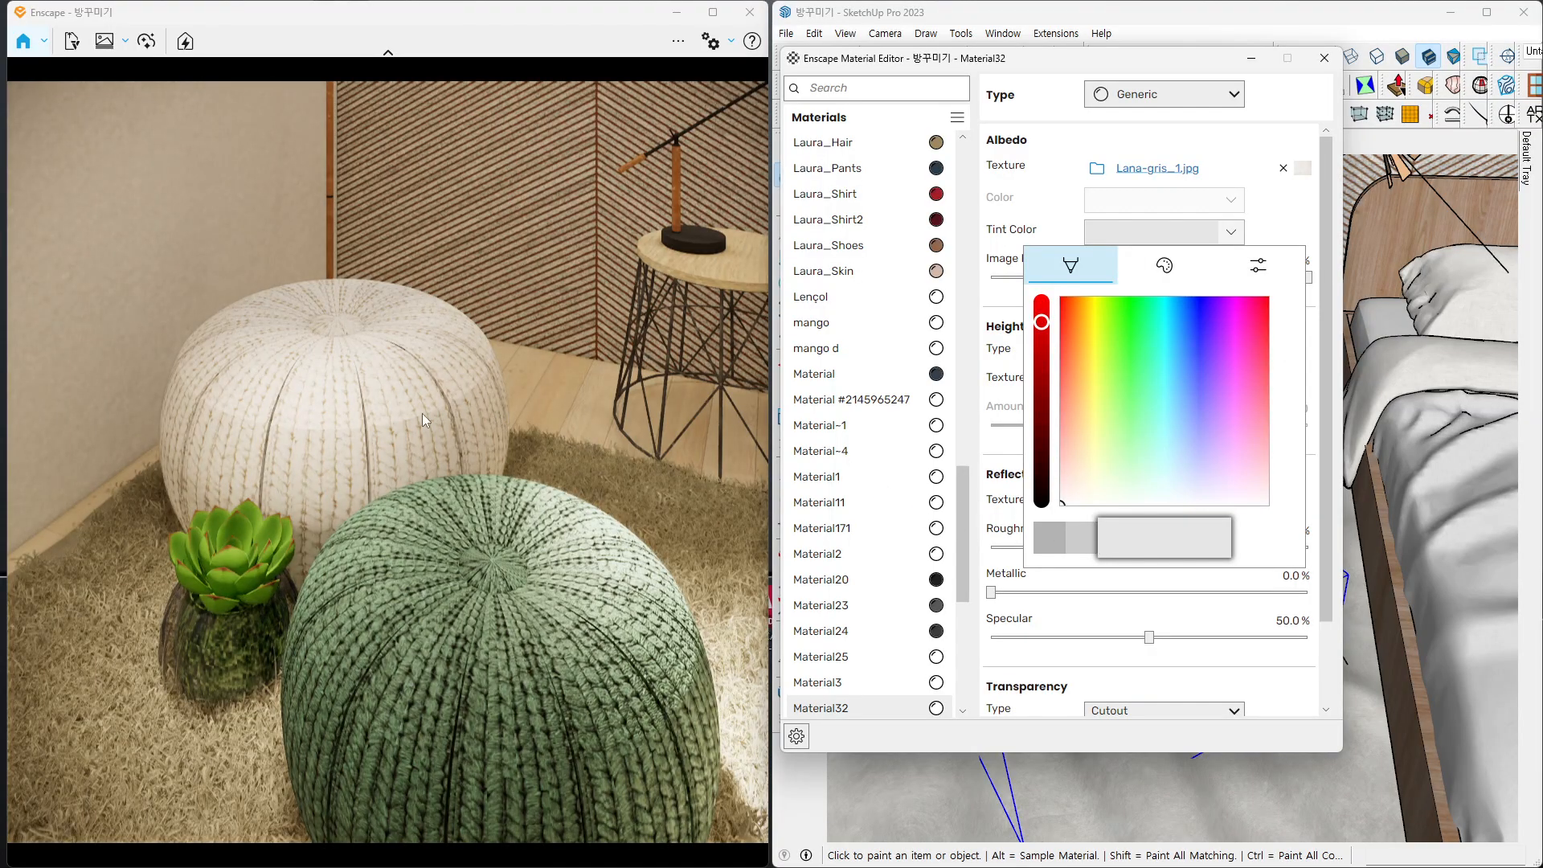
right_drag(422, 413, 379, 469)
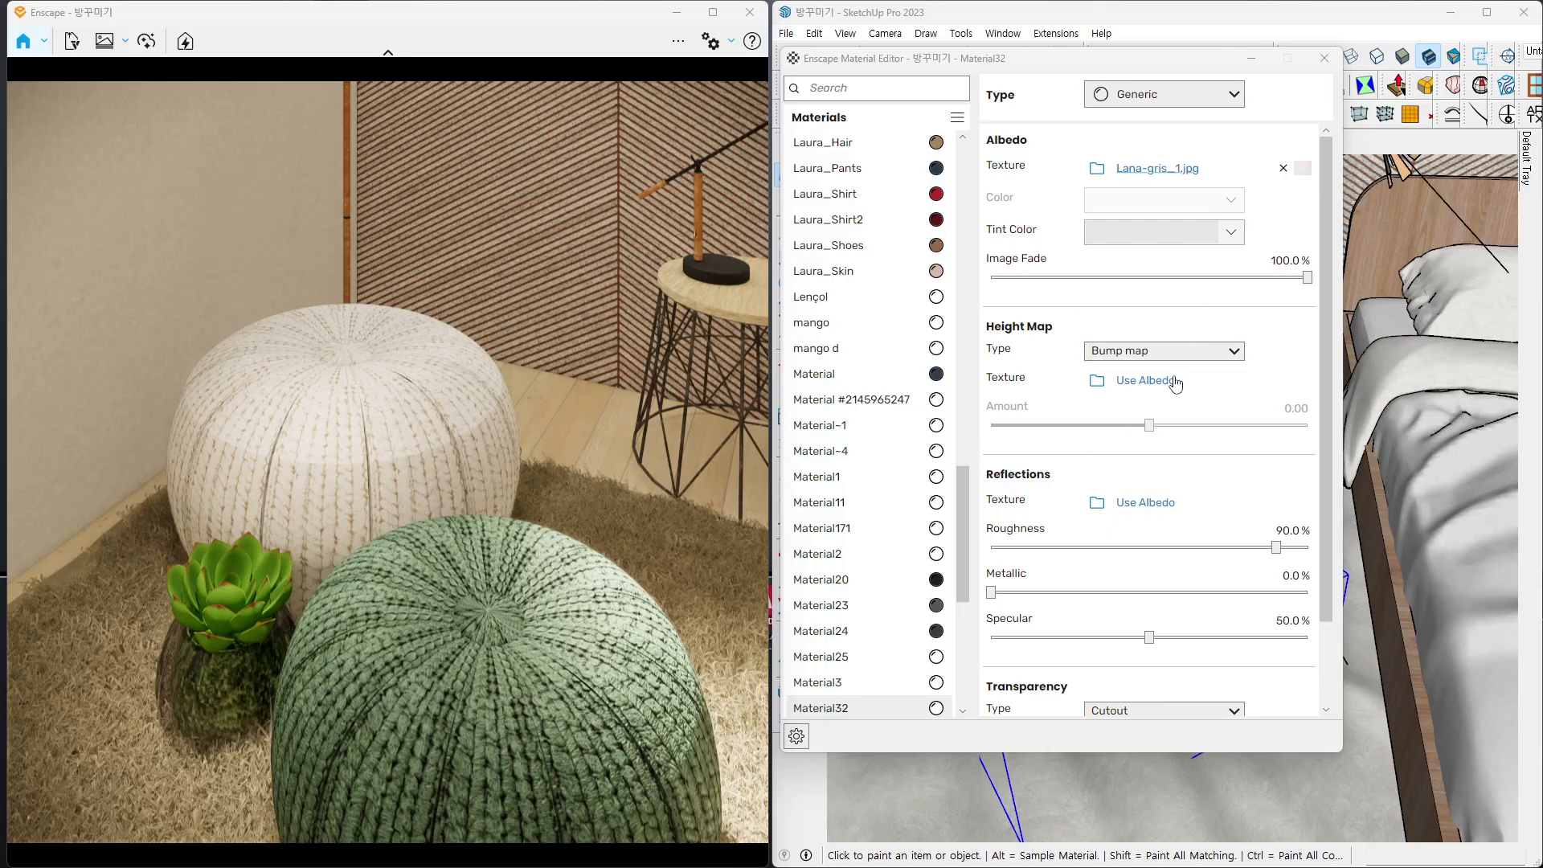
- Use the albedo texture as Material32's bump map with an amount of 3 and inspect the knit up close
click(1144, 384)
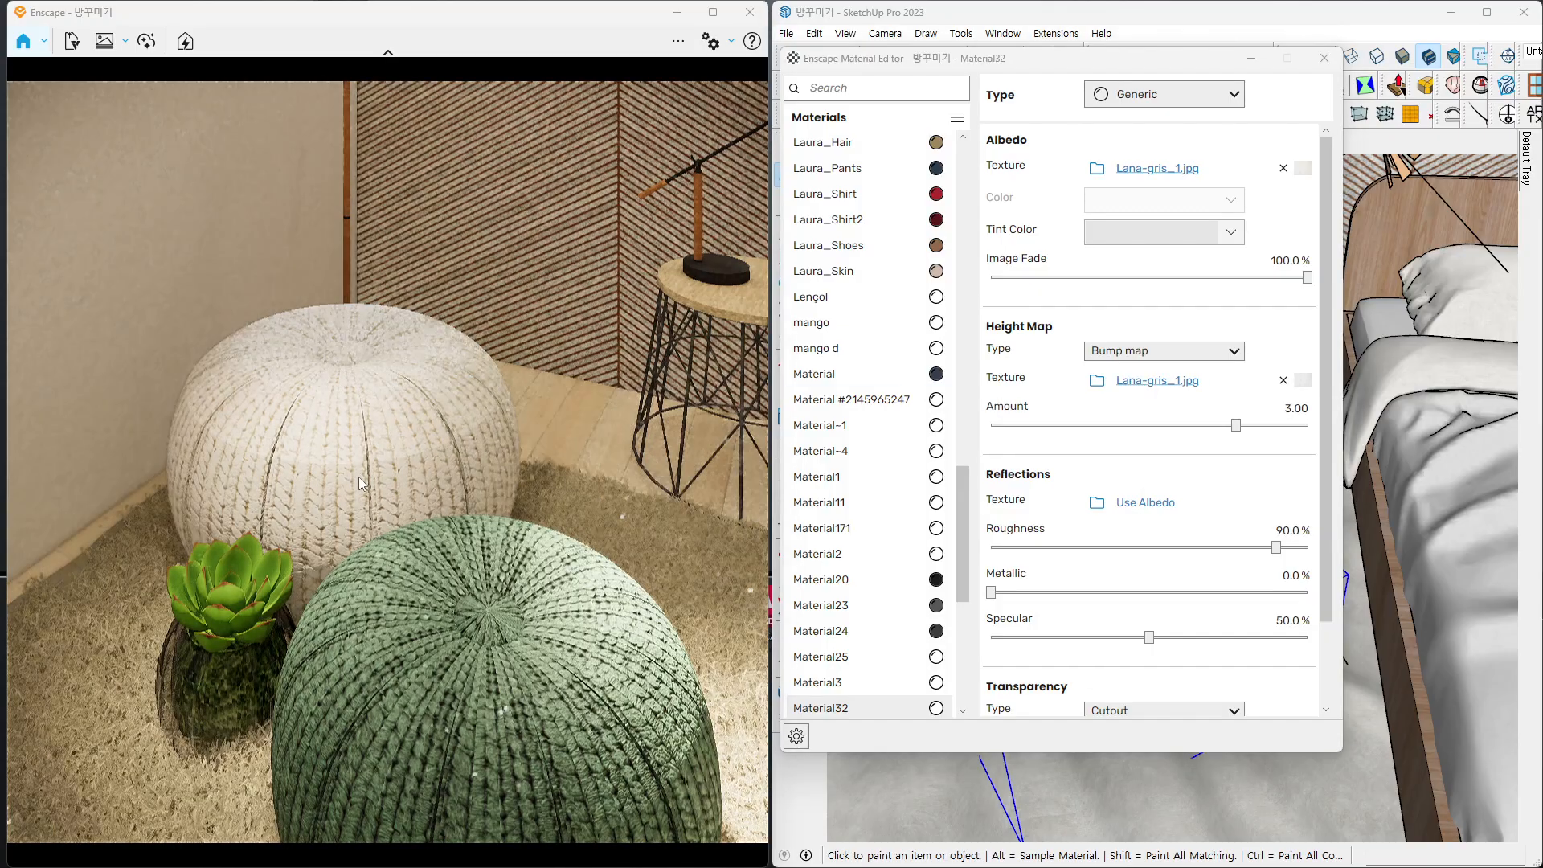
right_drag(359, 475, 328, 489)
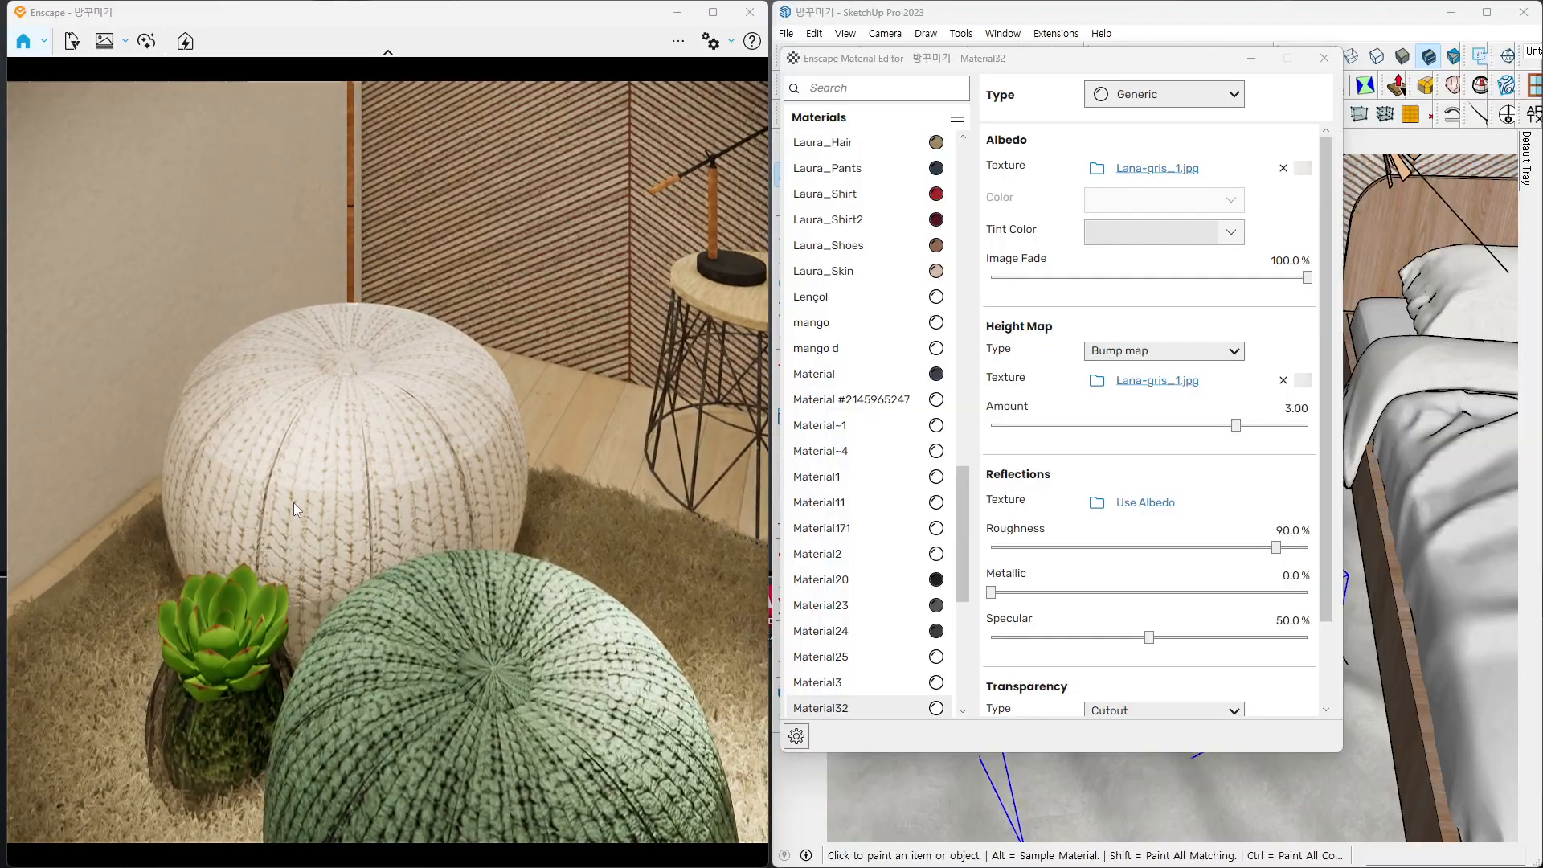
scroll(293, 502, up, 3)
scroll(301, 481, down, 3)
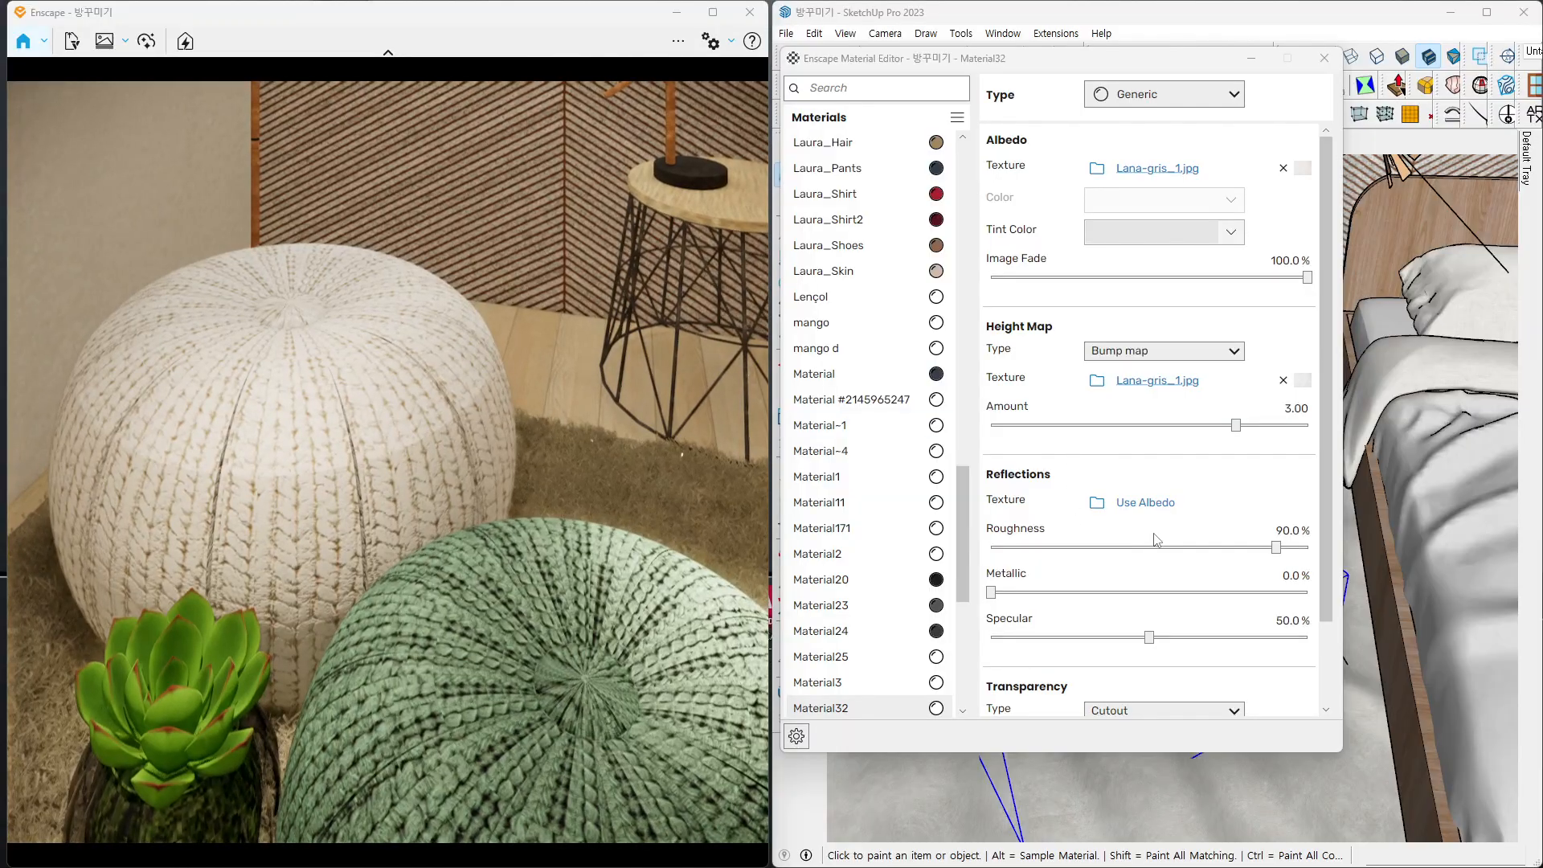
- Use the albedo texture for Material32's reflections and open that roughness texture's settings
key(ctrl+1)
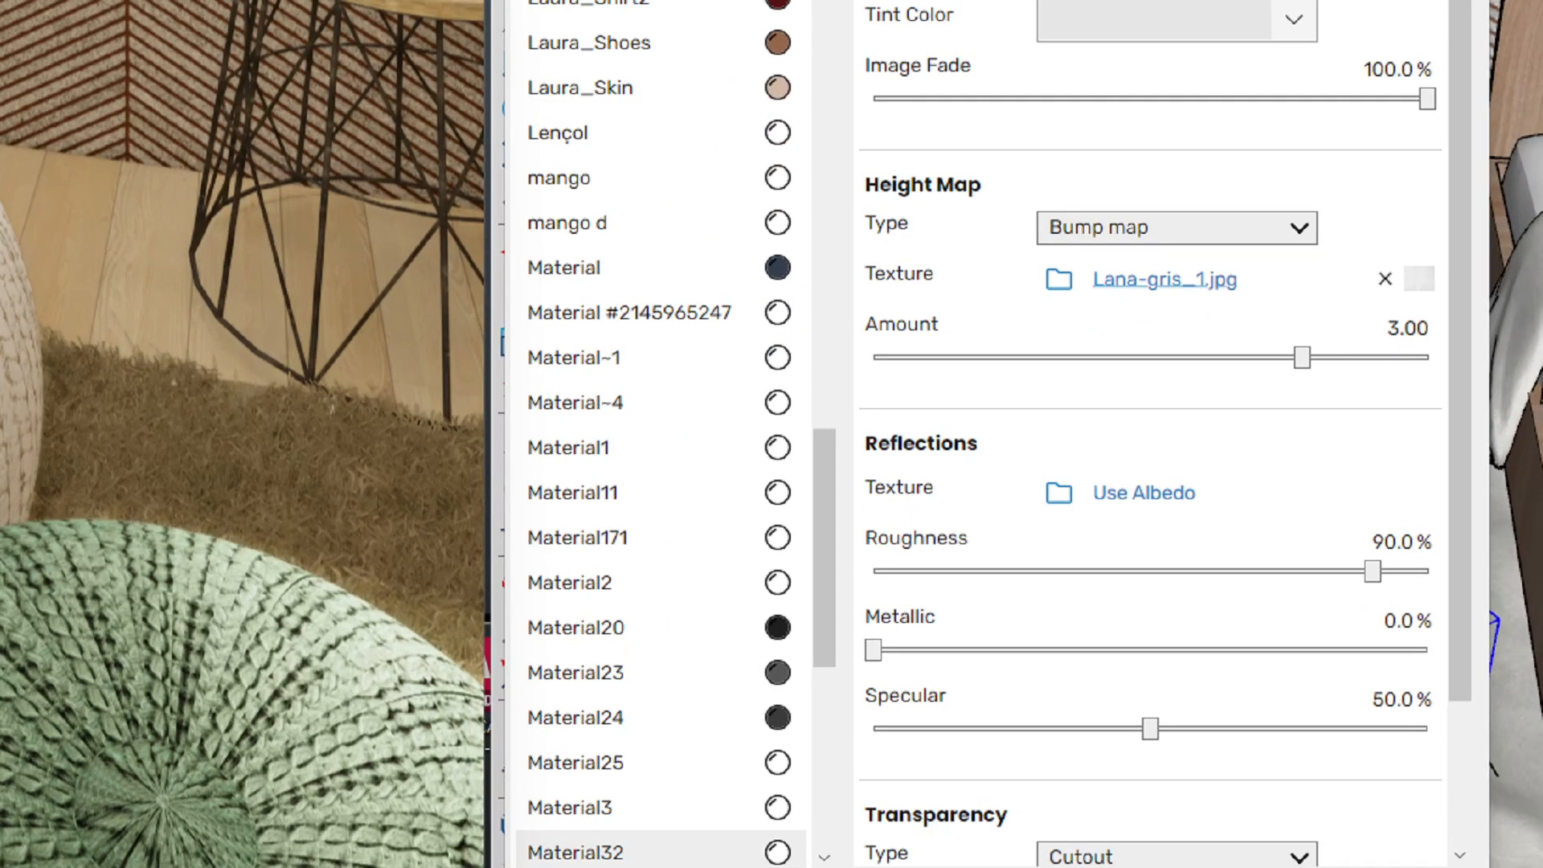
mouse_move(1212, 516)
mouse_down()
mouse_move(815, 492)
mouse_move(1183, 445)
mouse_move(1202, 509)
mouse_up()
key(Escape)
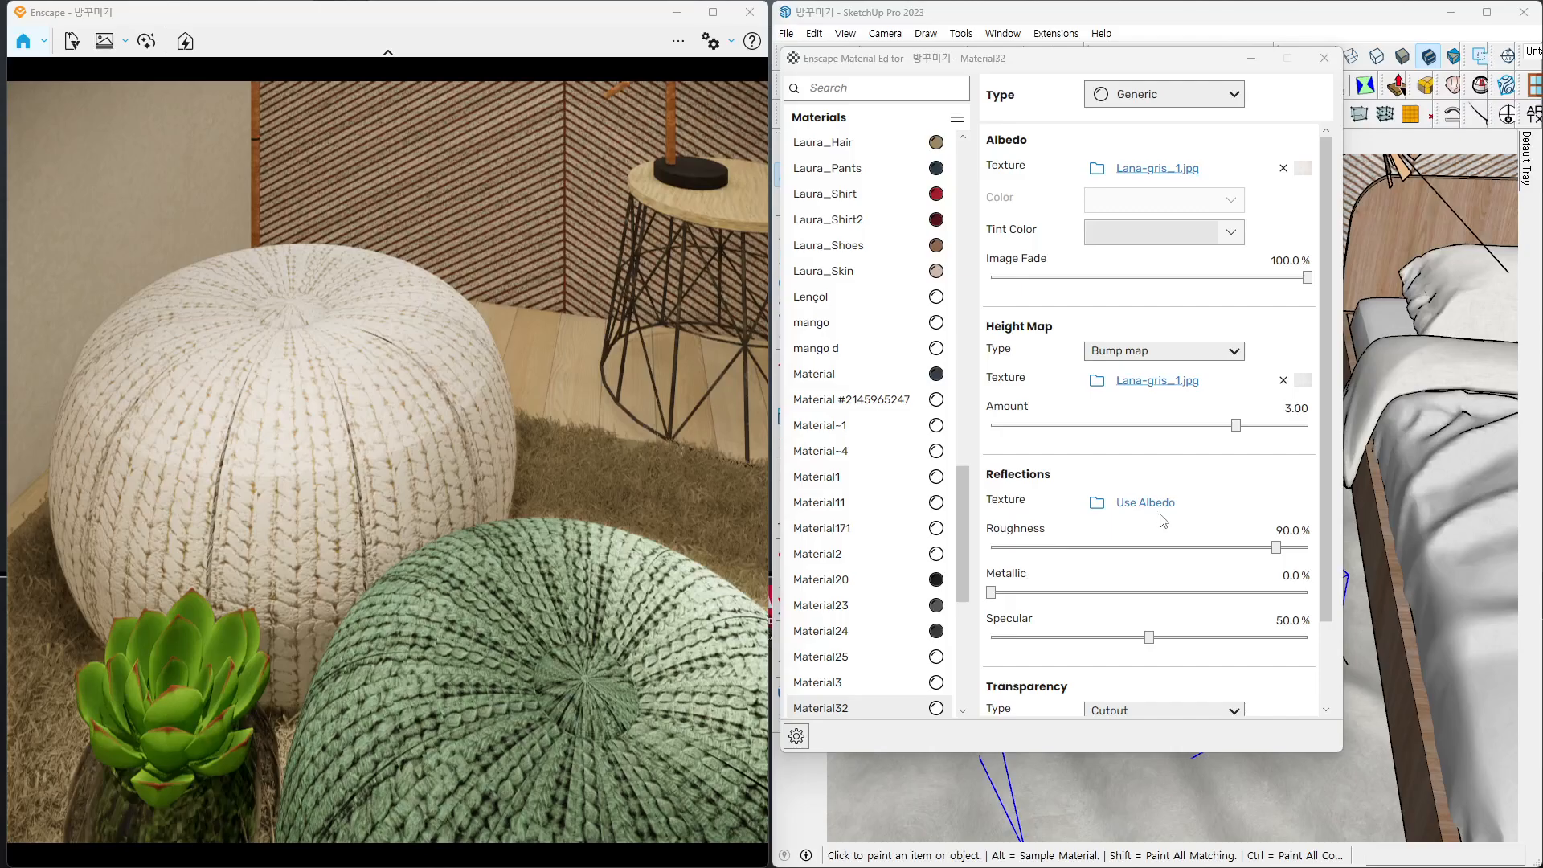
click(1159, 508)
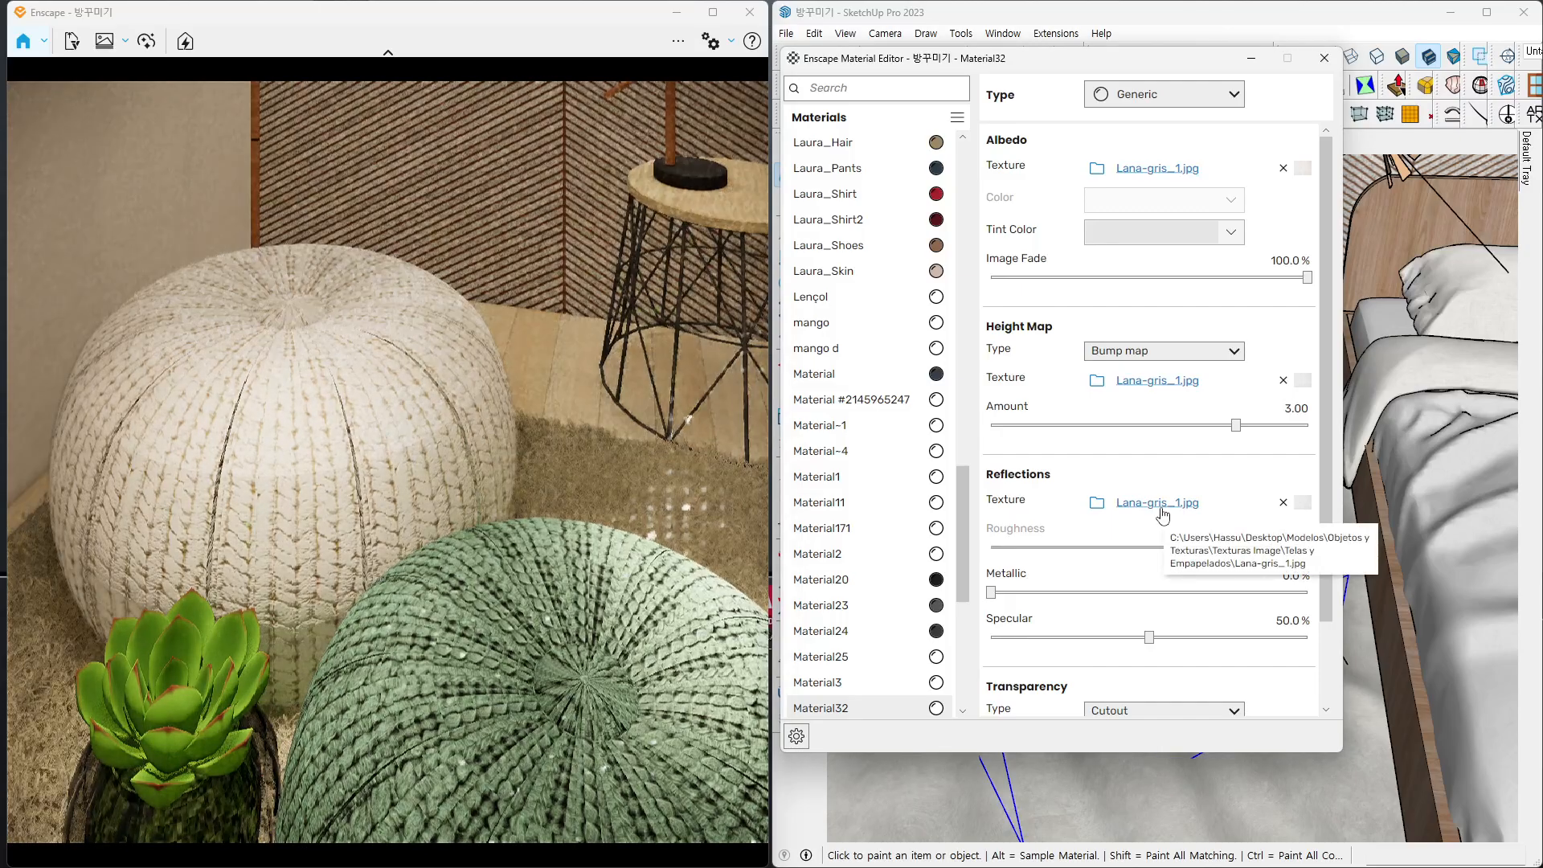
click(1162, 506)
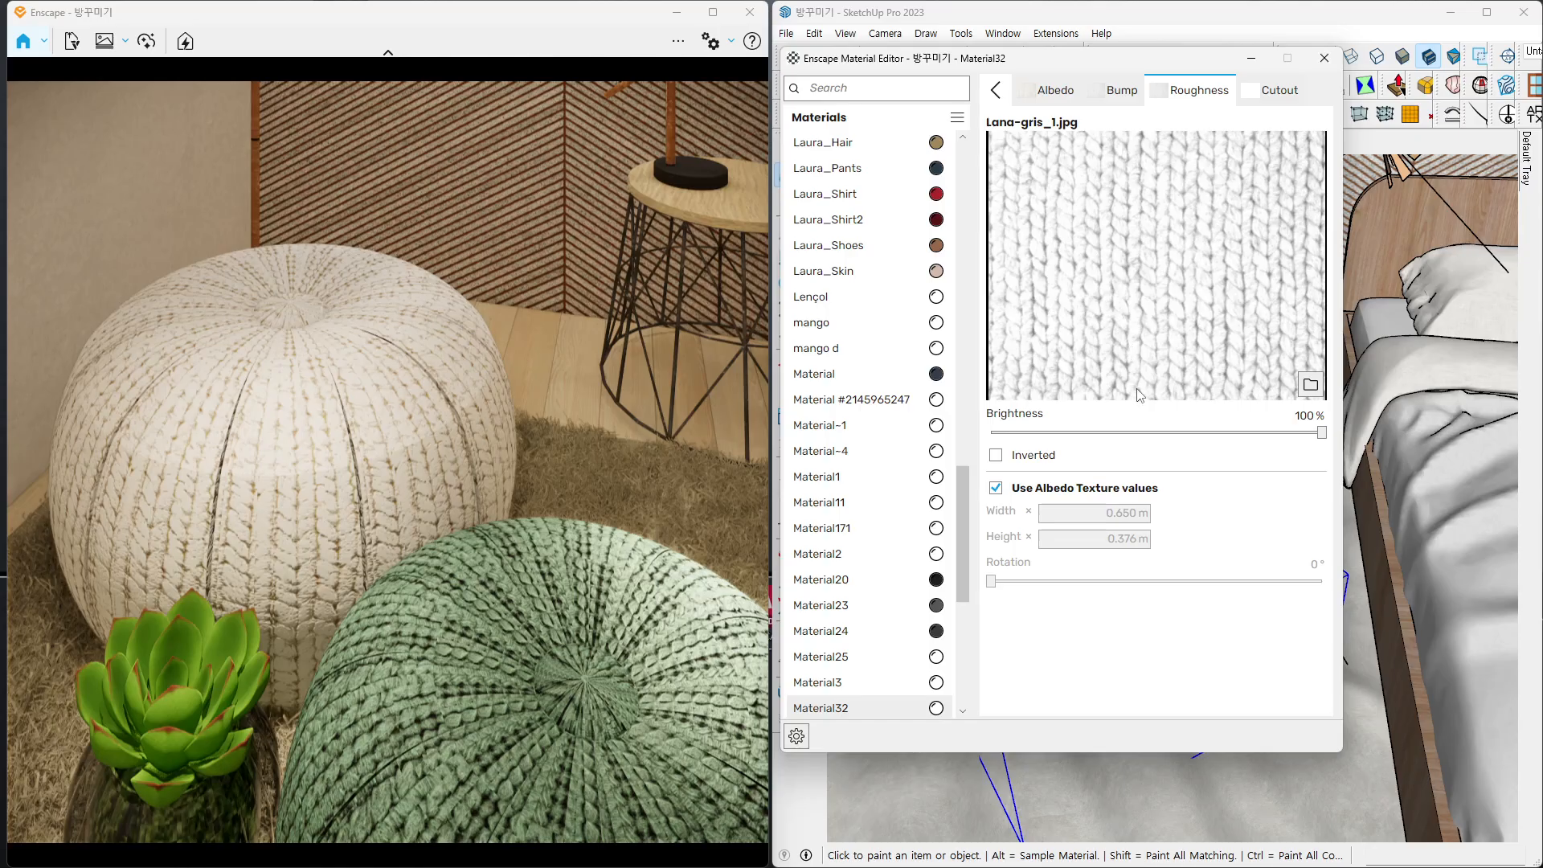
- Invert the white pouf's roughness texture, reduce its brightness to 48%, and return to the main material settings
click(996, 456)
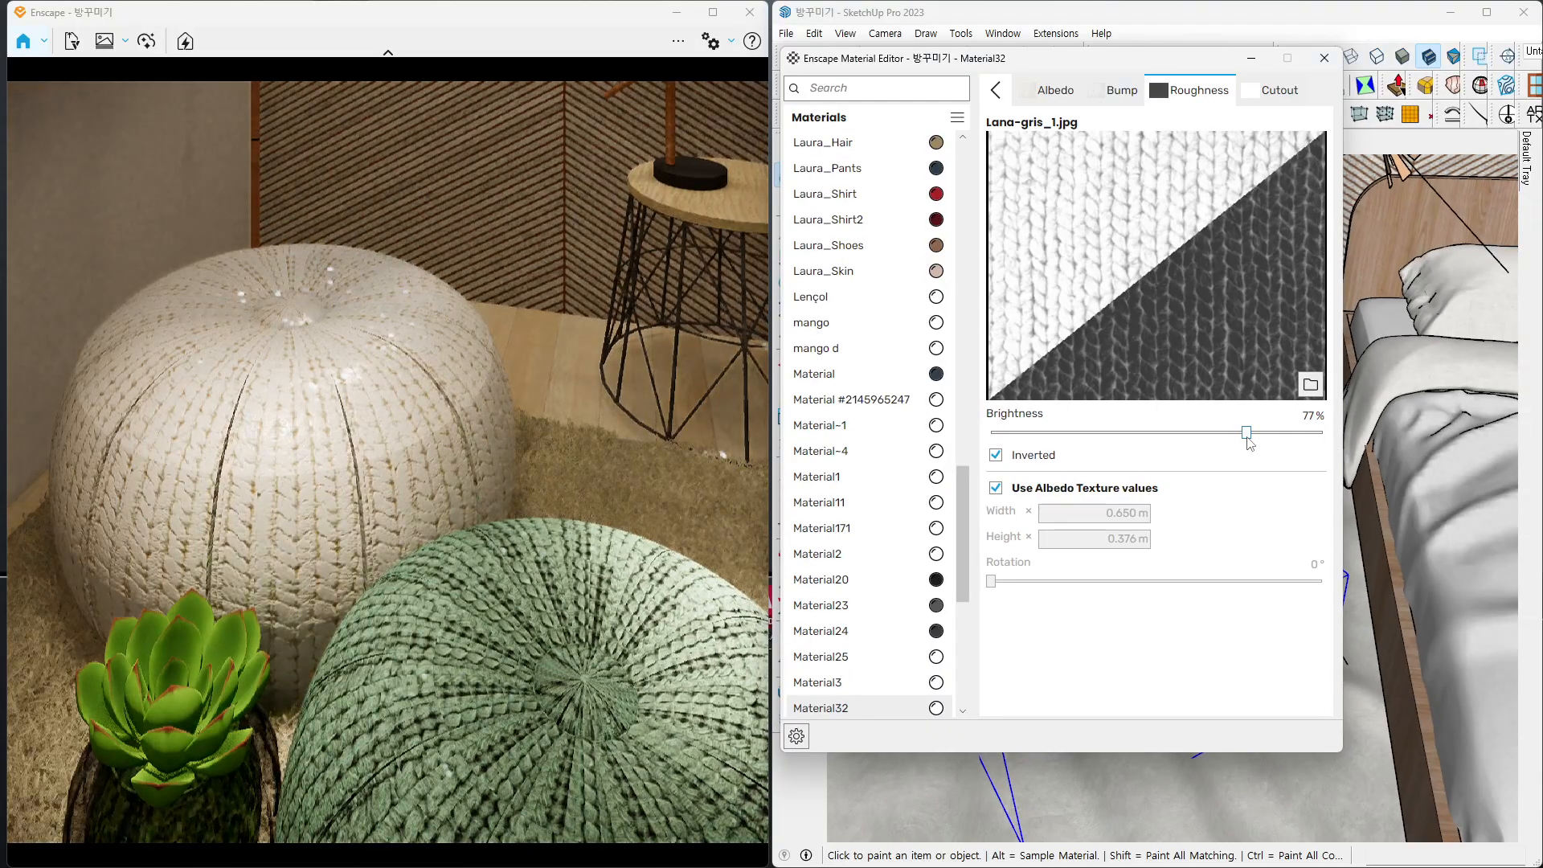
drag(1240, 448, 1197, 444)
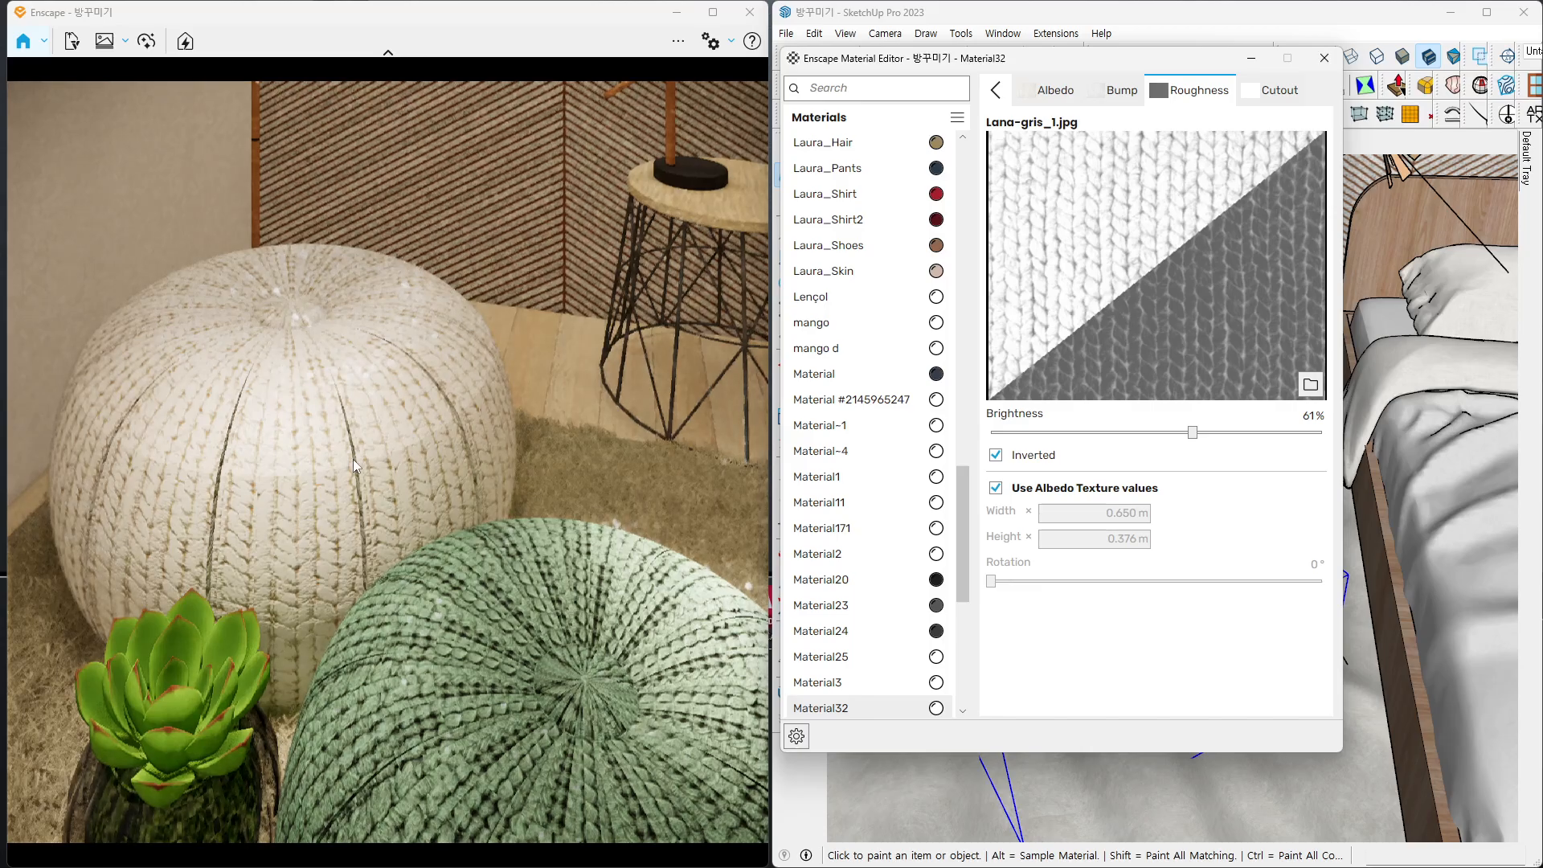
drag(336, 418, 252, 291)
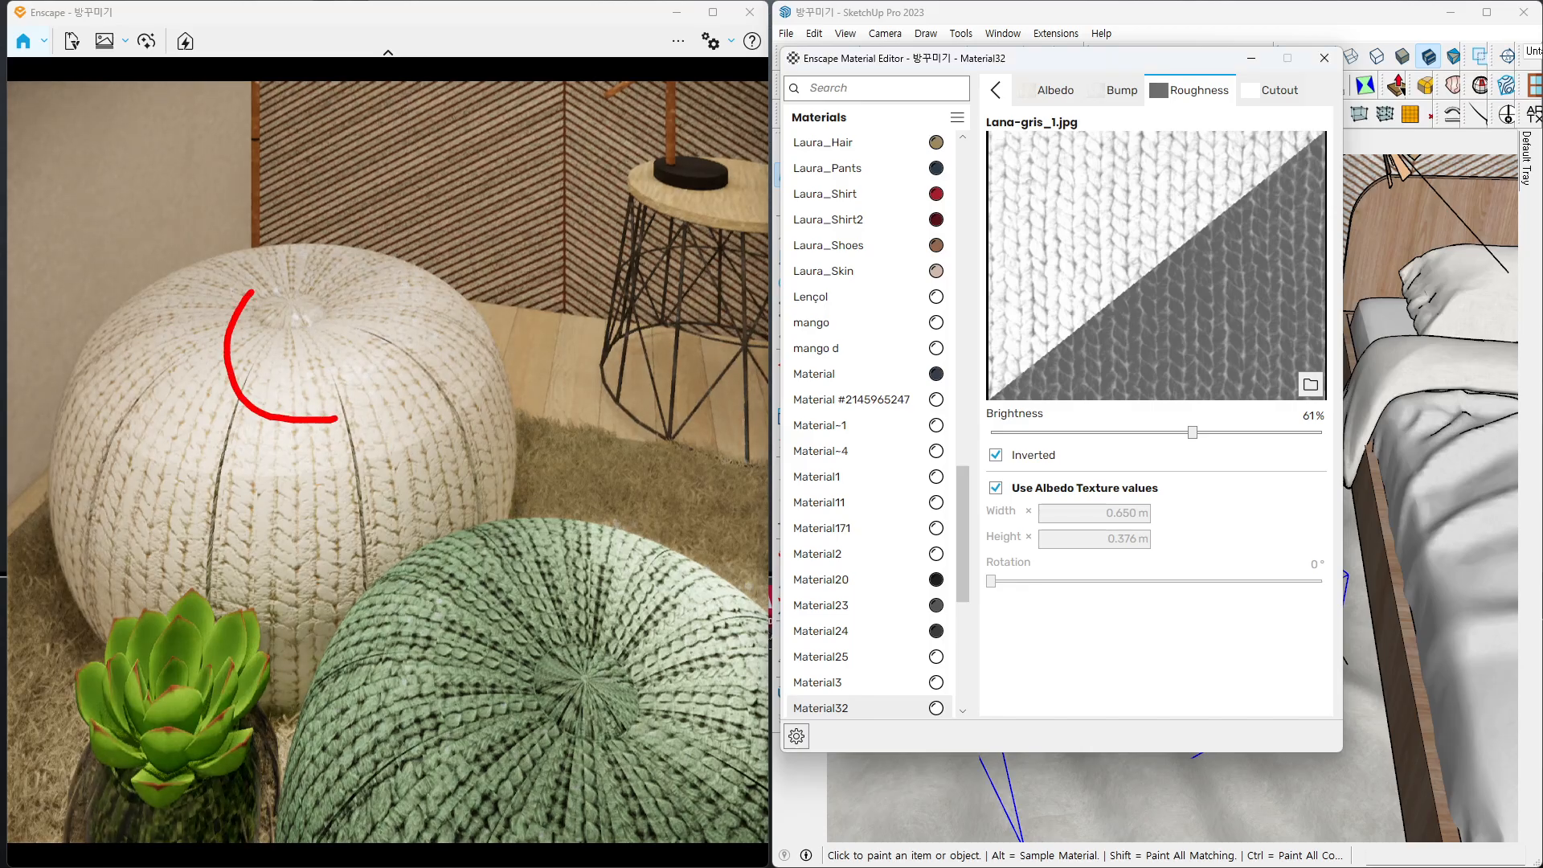
key(Escape)
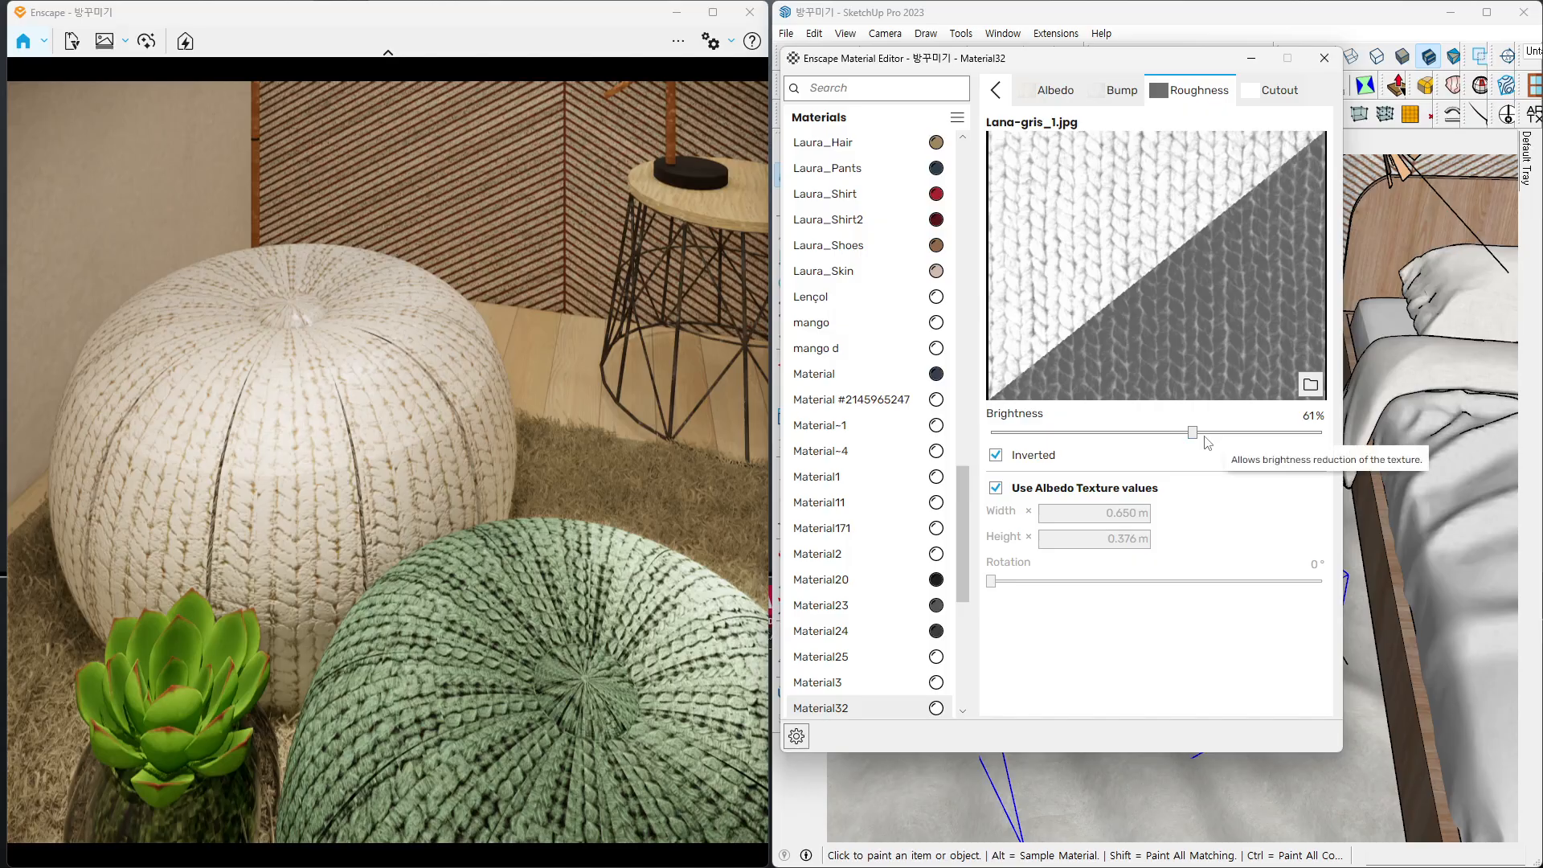
drag(1195, 434, 1131, 448)
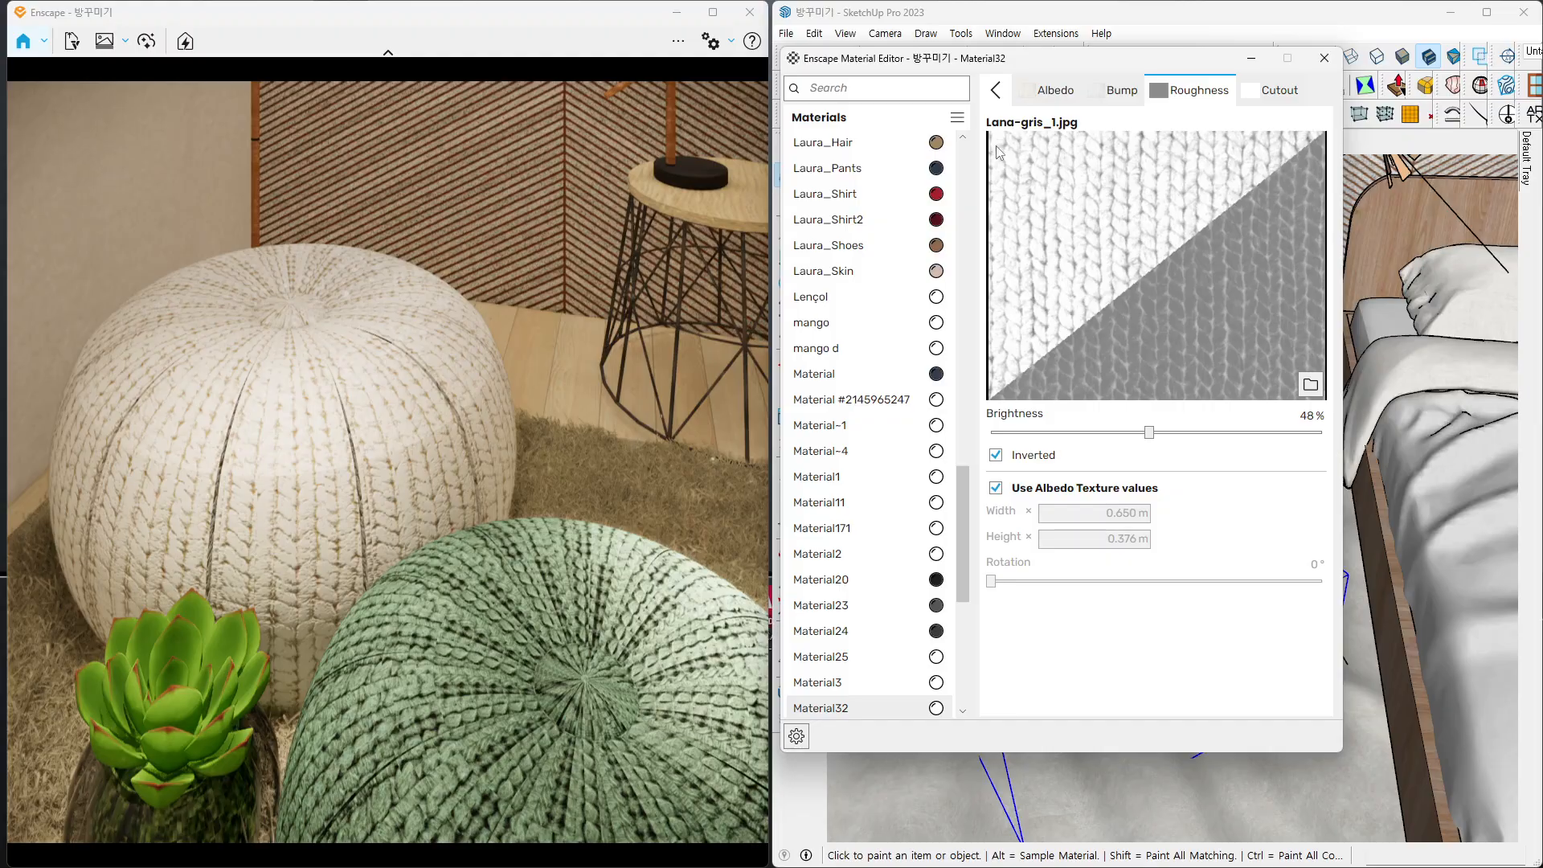
click(996, 91)
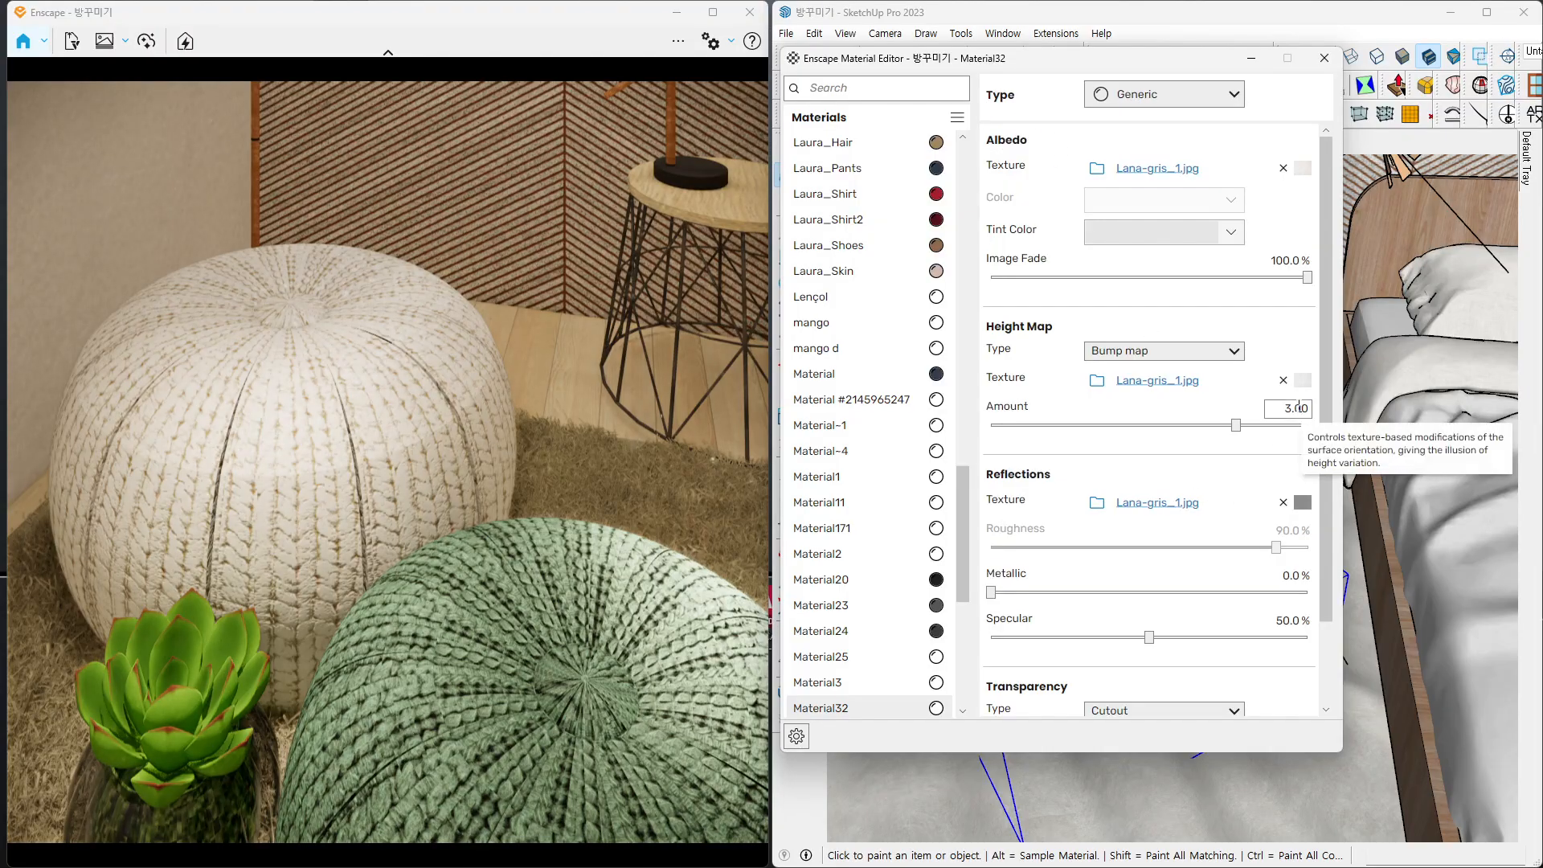
- Set Material32's bump map amount to 5 and view both poufs and the plant in the render
drag(1288, 411, 1326, 414)
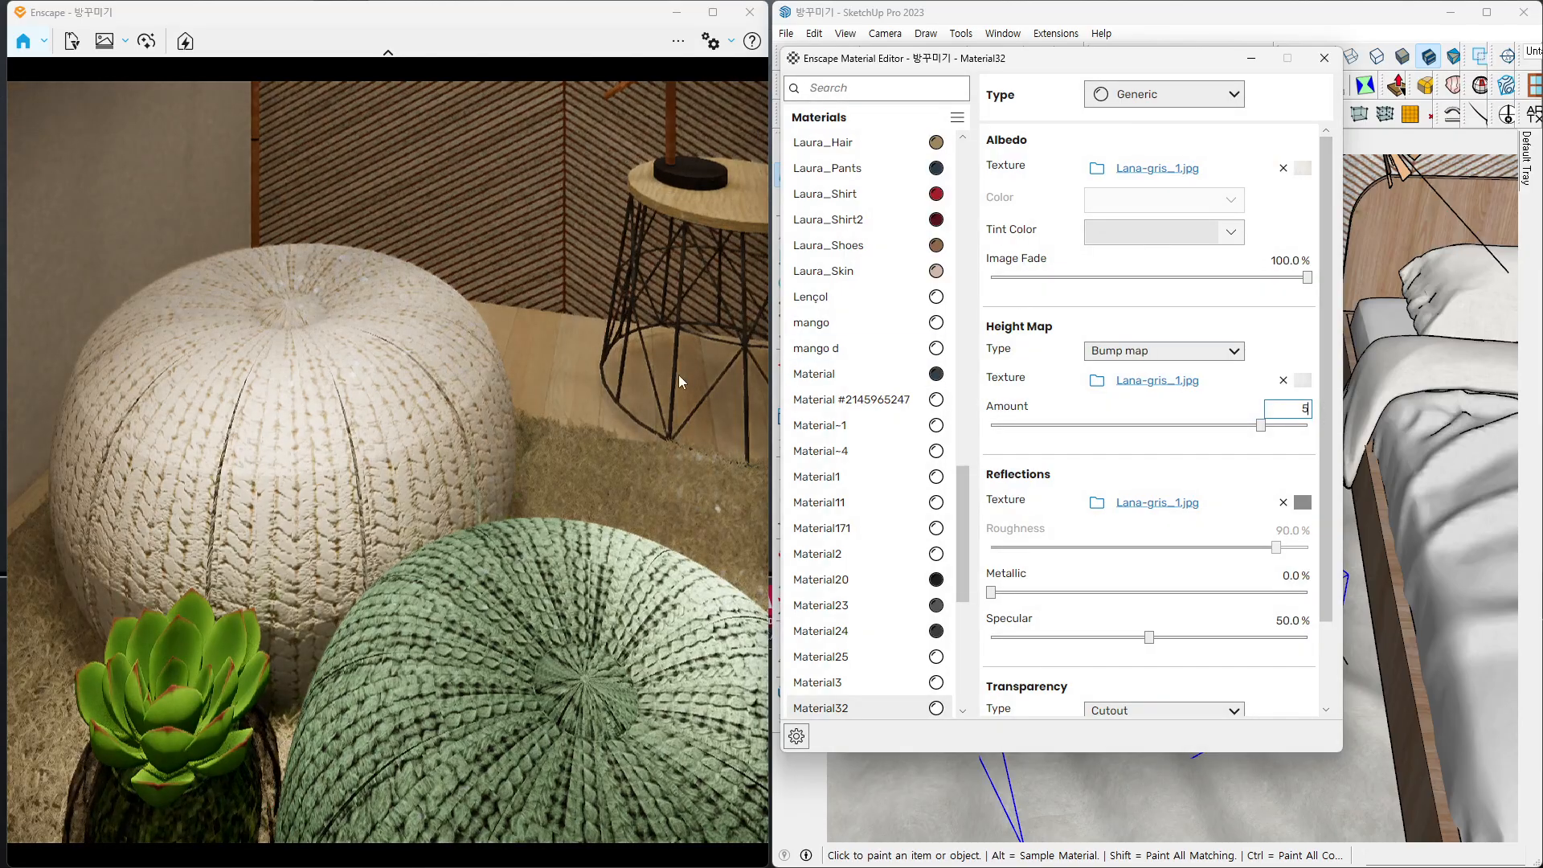
mouse_move(373, 404)
right_down()
mouse_move(434, 482)
mouse_move(414, 474)
mouse_move(401, 426)
mouse_move(450, 370)
right_up()
mouse_move(233, 611)
right_down()
mouse_move(256, 644)
mouse_move(250, 623)
mouse_move(222, 672)
mouse_move(256, 655)
right_up()
scroll(265, 648, down, 2)
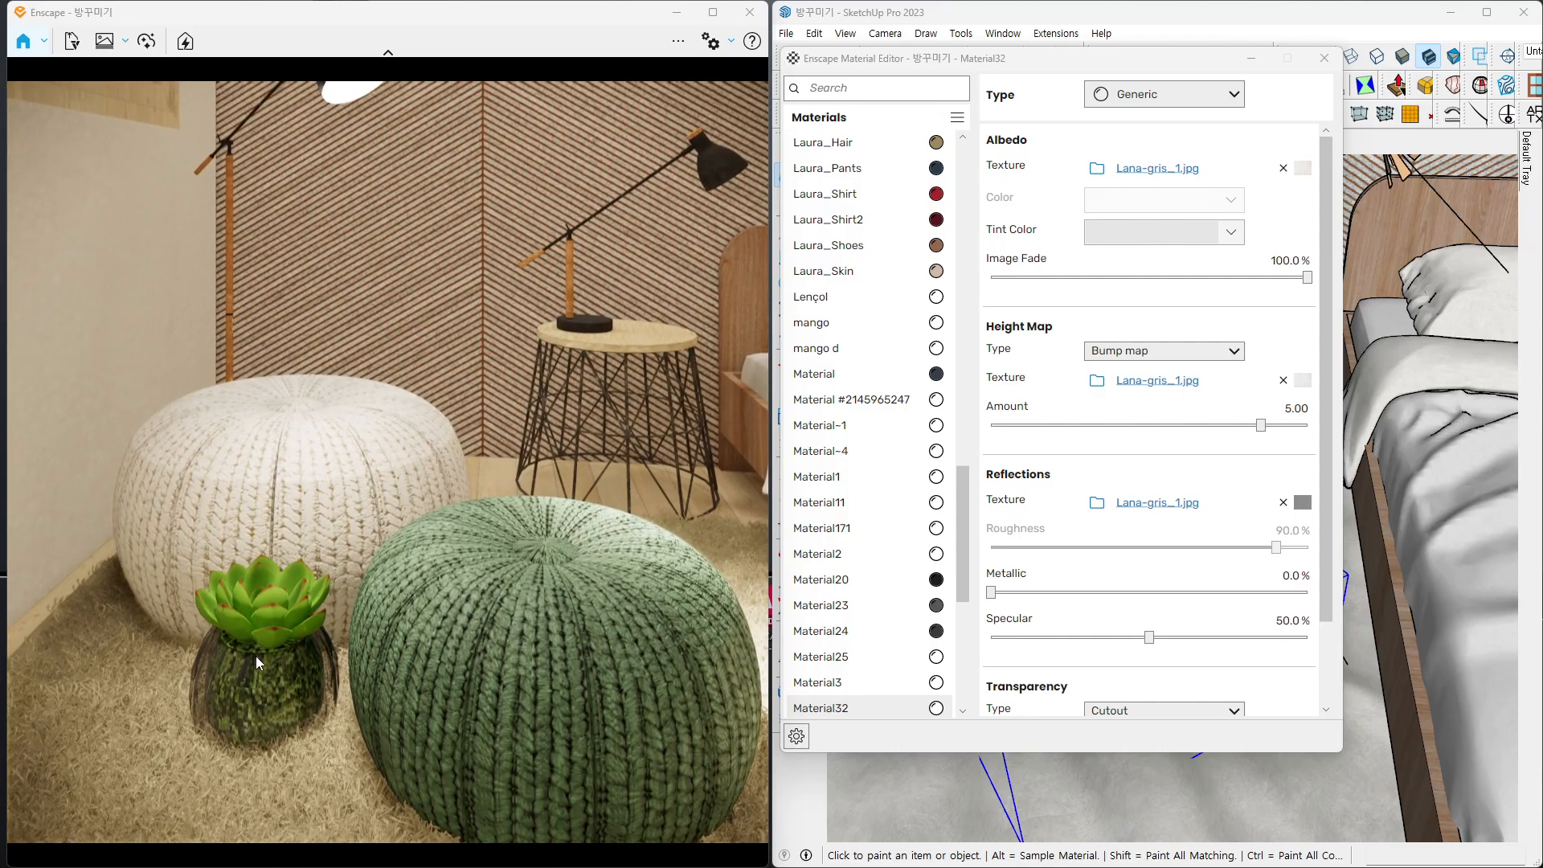
middle_drag(265, 645, 349, 639)
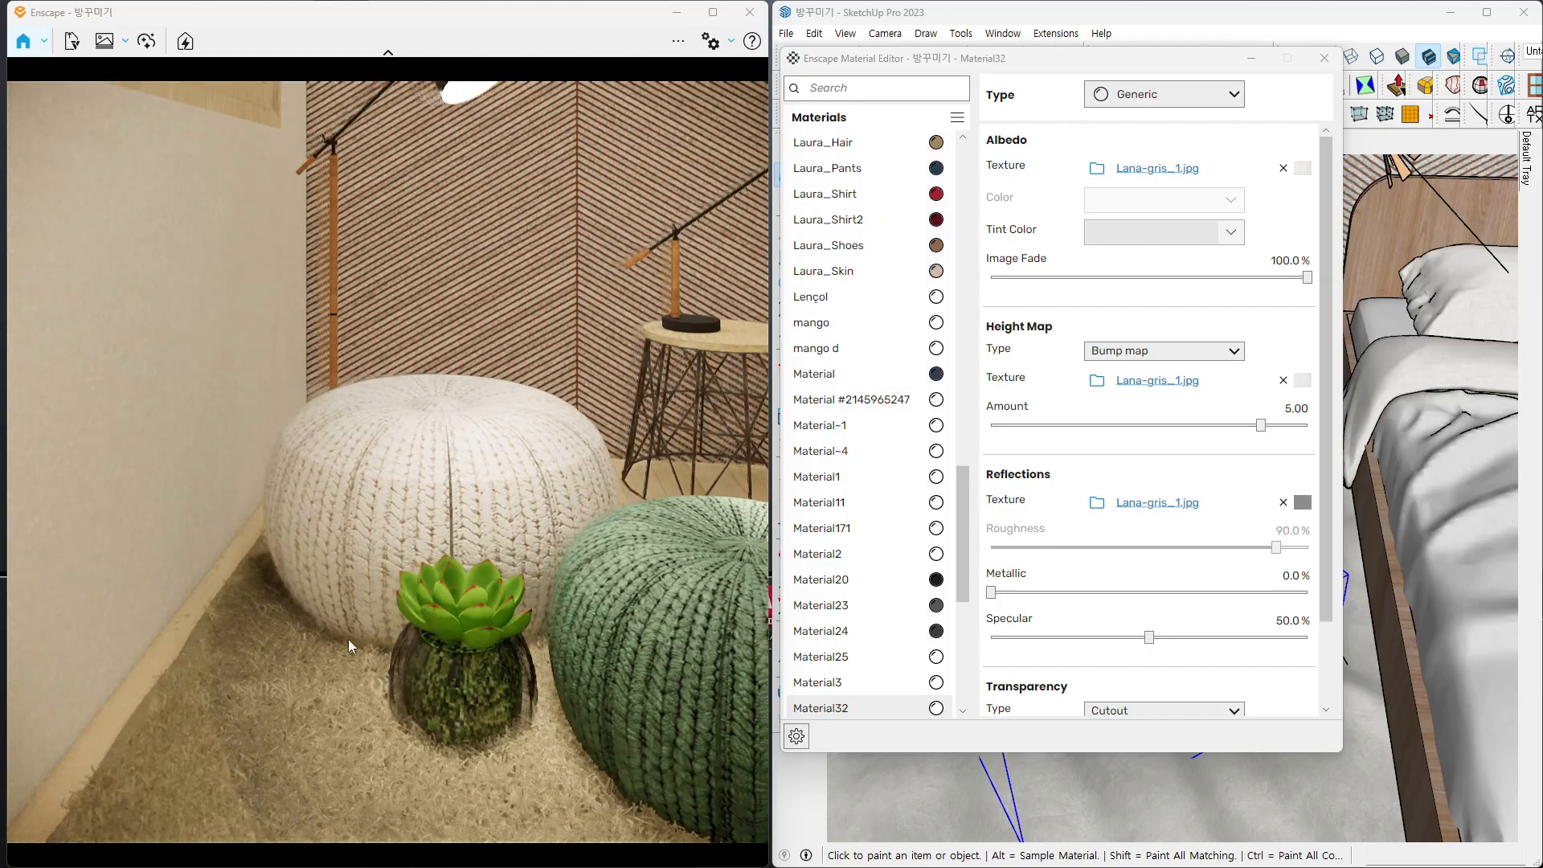
right_drag(461, 622, 471, 627)
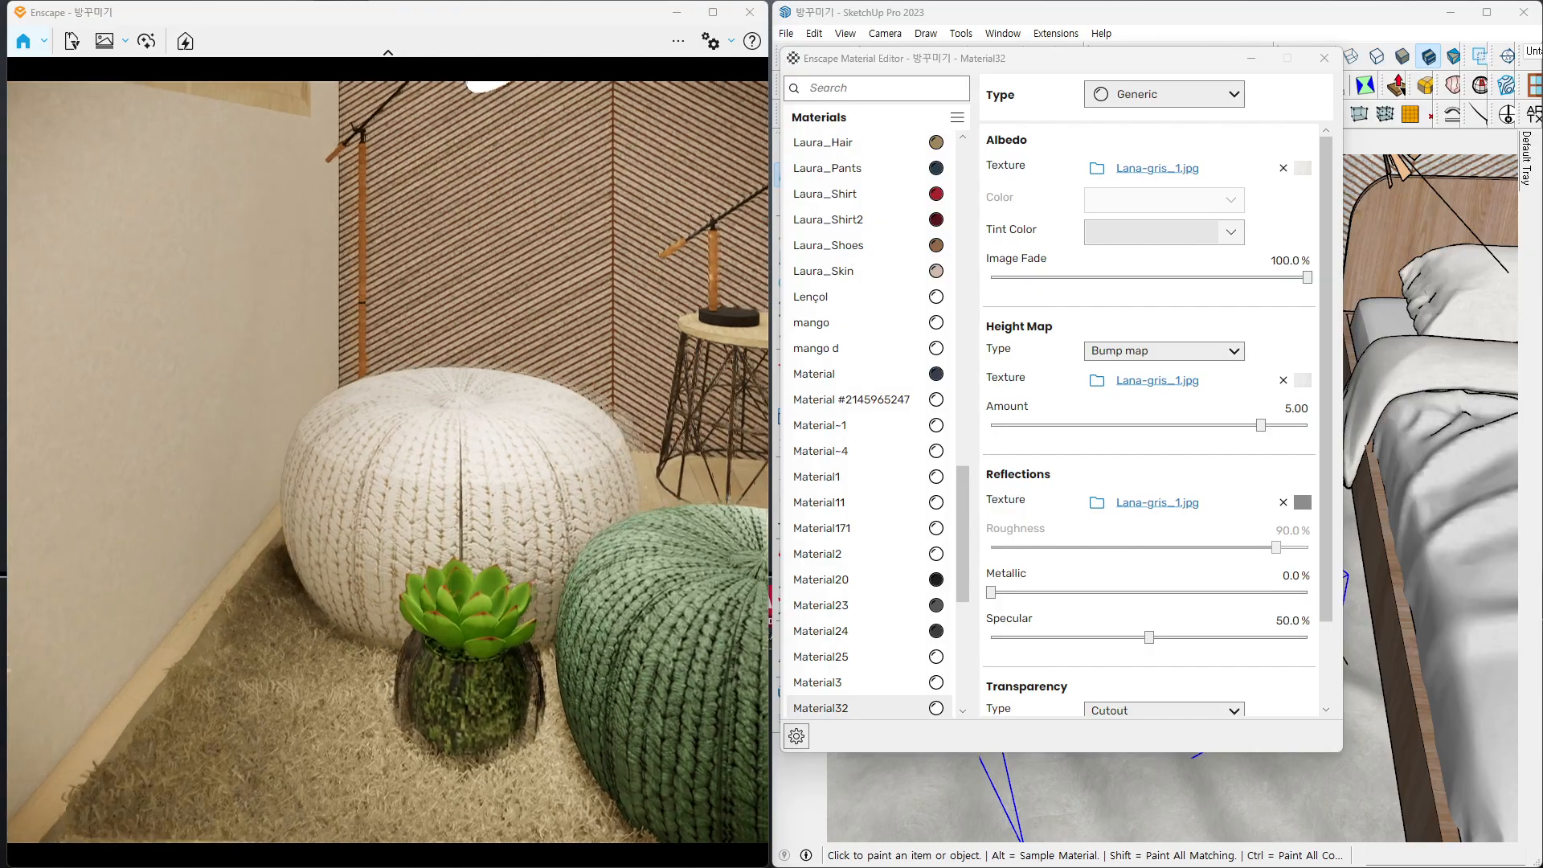
key(d)
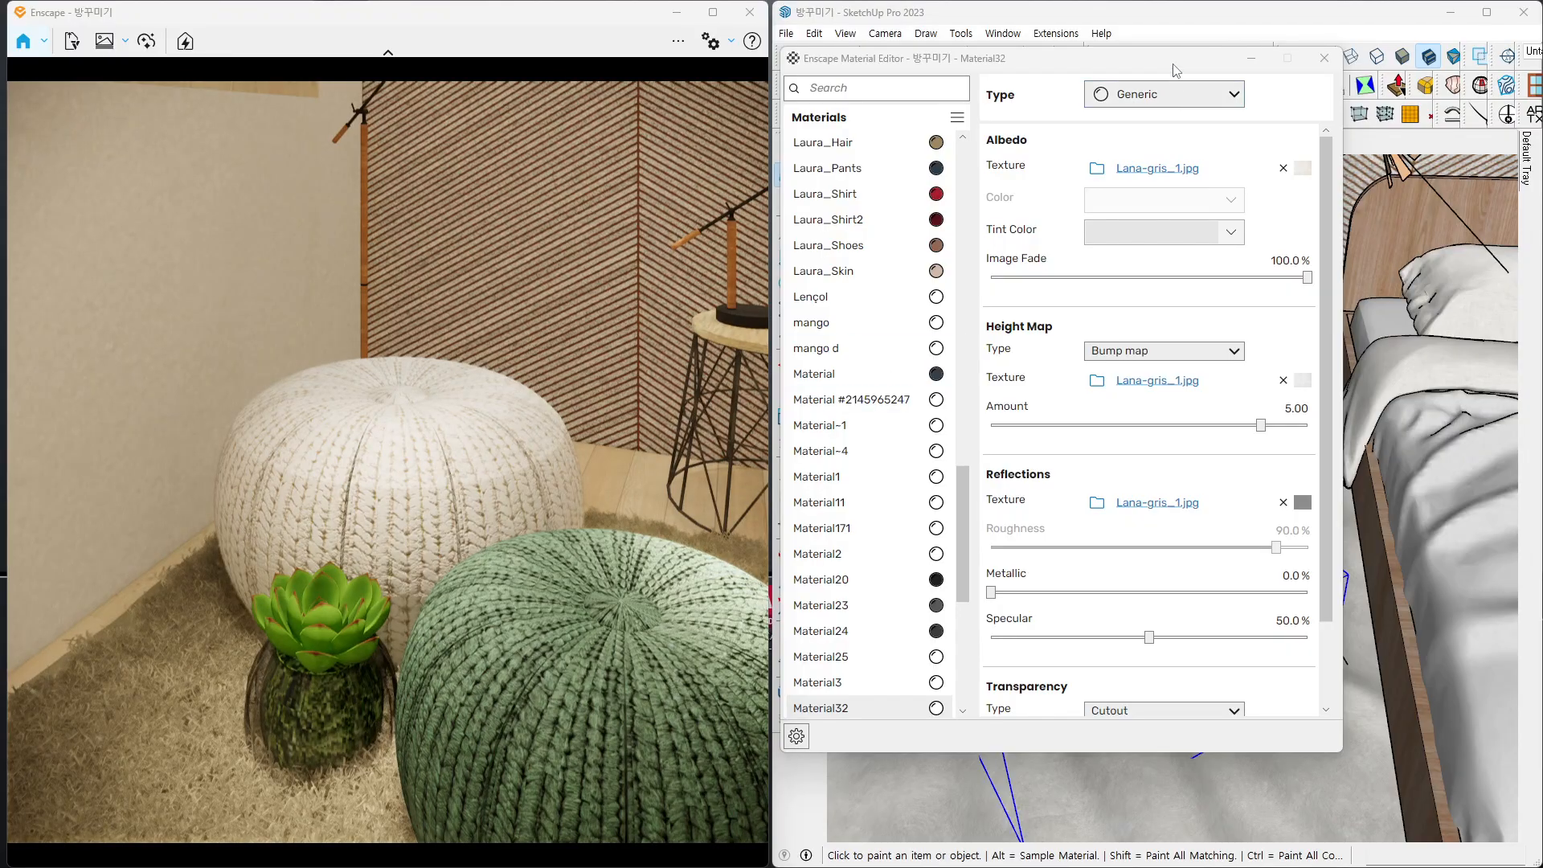
- Uncover the SketchUp model and select the potted succulent between the two poufs
mouse_move(1172, 67)
mouse_down()
mouse_move(666, 68)
mouse_move(856, 85)
mouse_move(584, 74)
mouse_up()
click(785, 151)
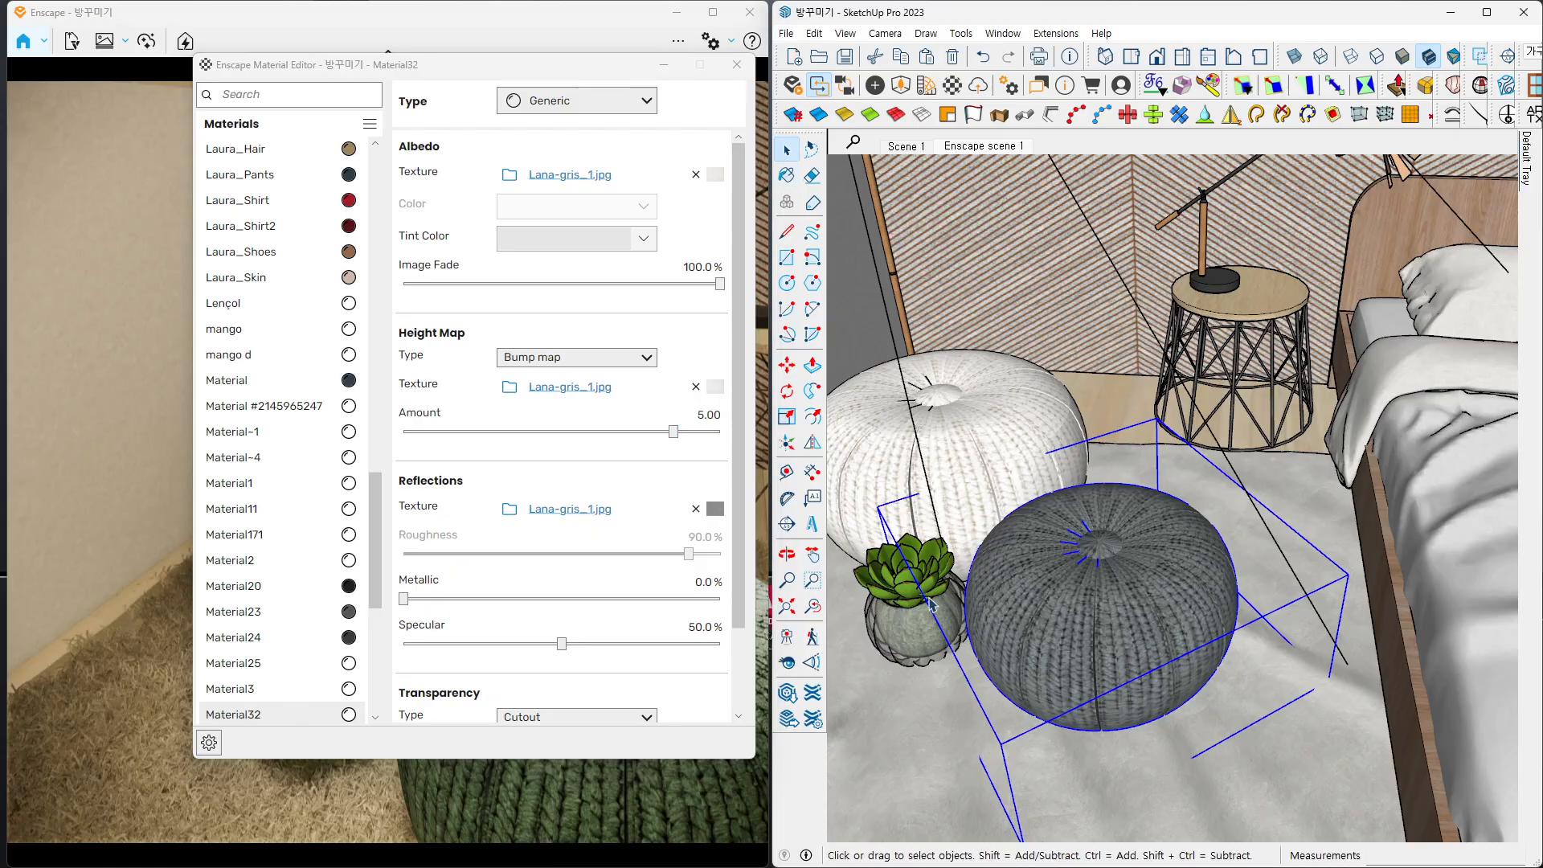
middle_drag(951, 596, 1041, 570)
scroll(996, 562, up, 4)
click(988, 556)
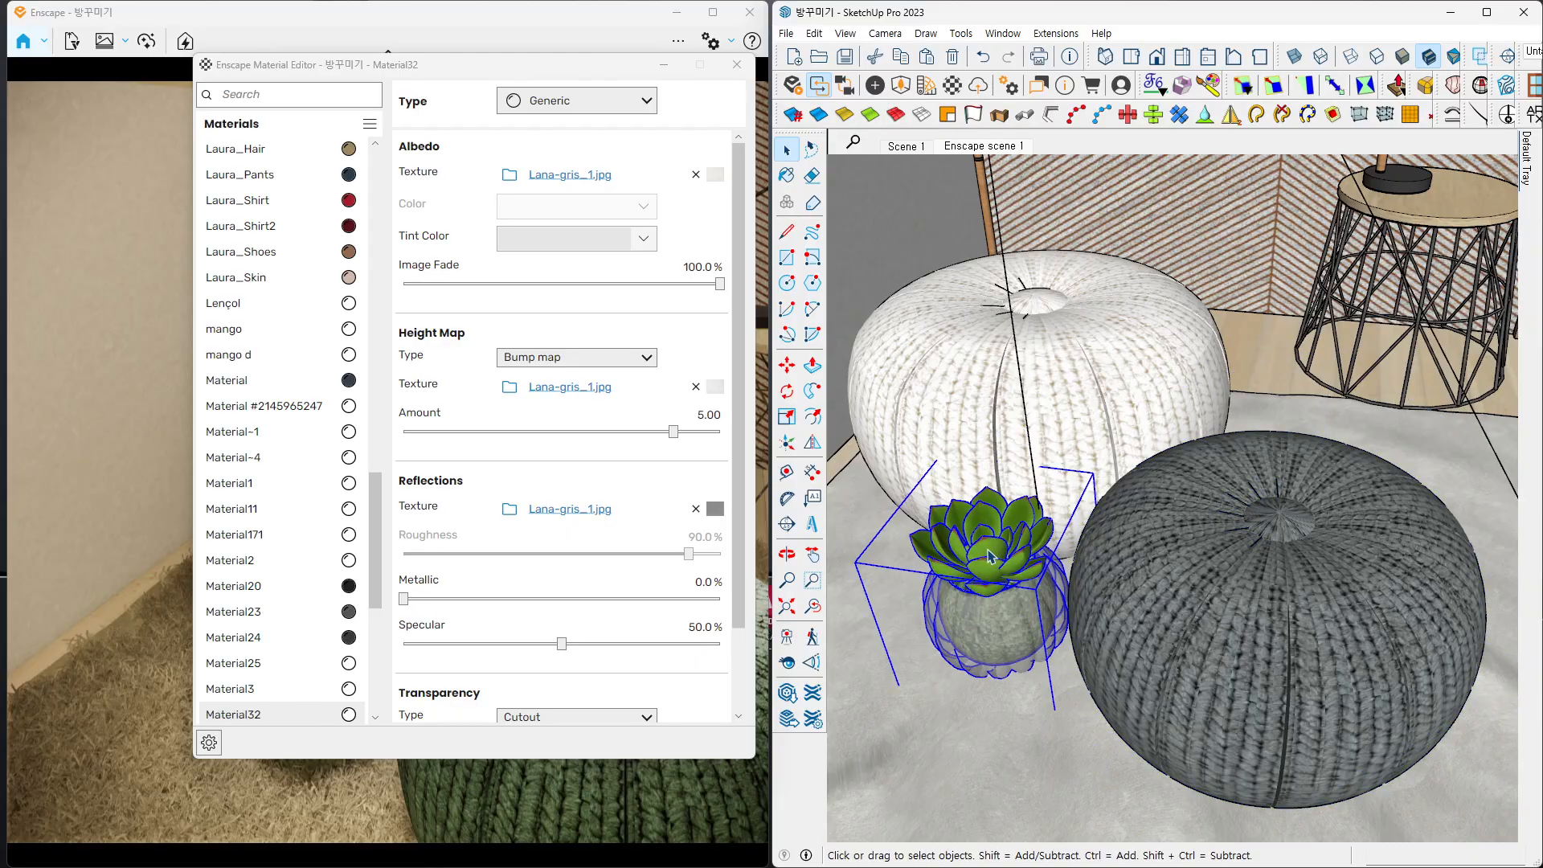
- Sample the succulent's leaf material for editing and bring the plant between the poufs into view in the render
key(b)
alt+click(989, 549)
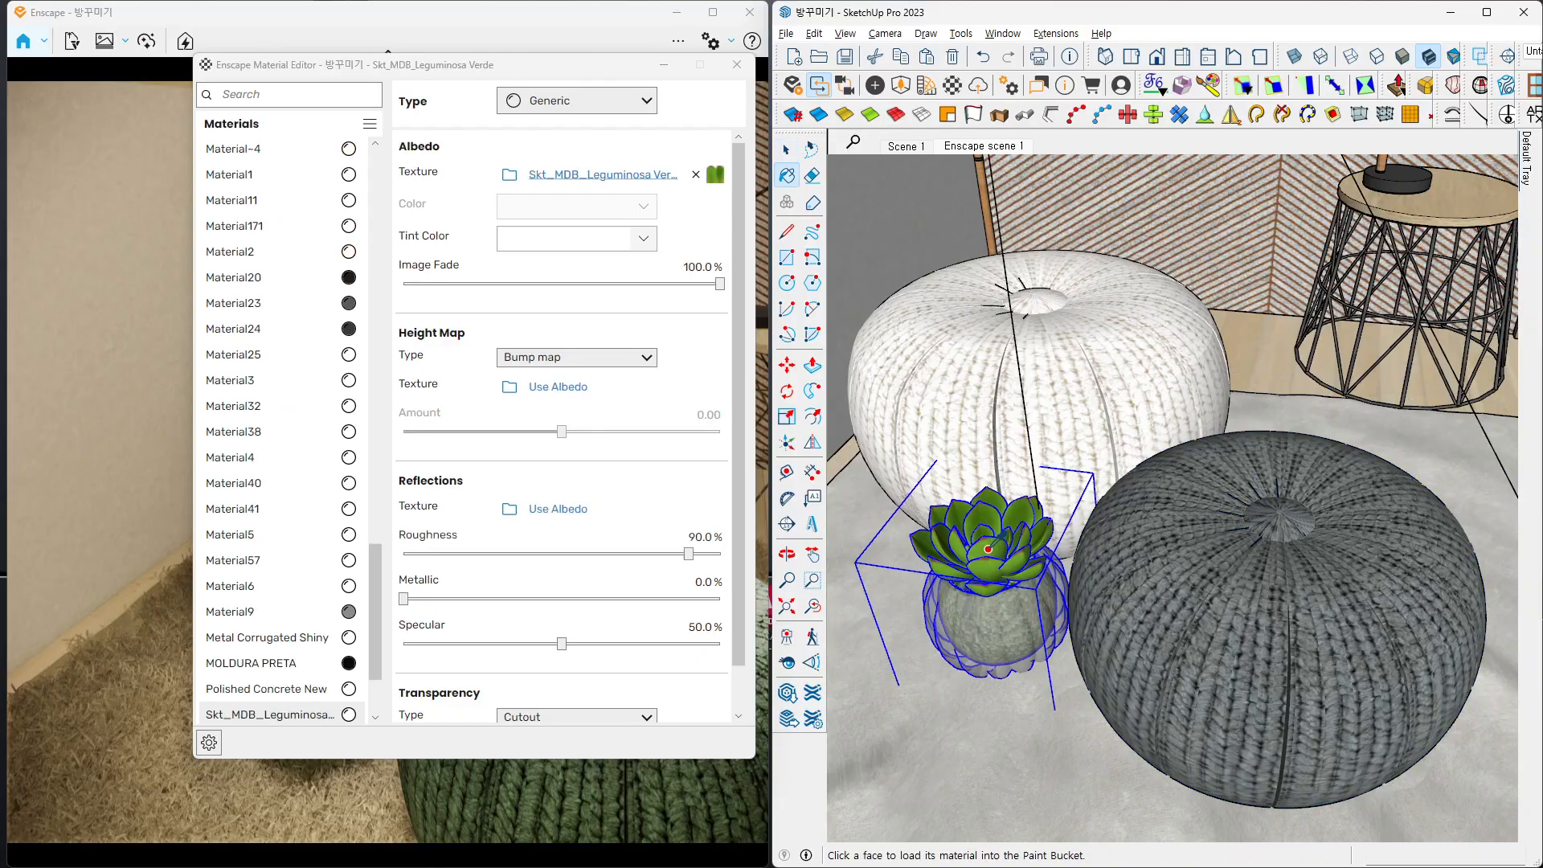
drag(538, 72, 1135, 70)
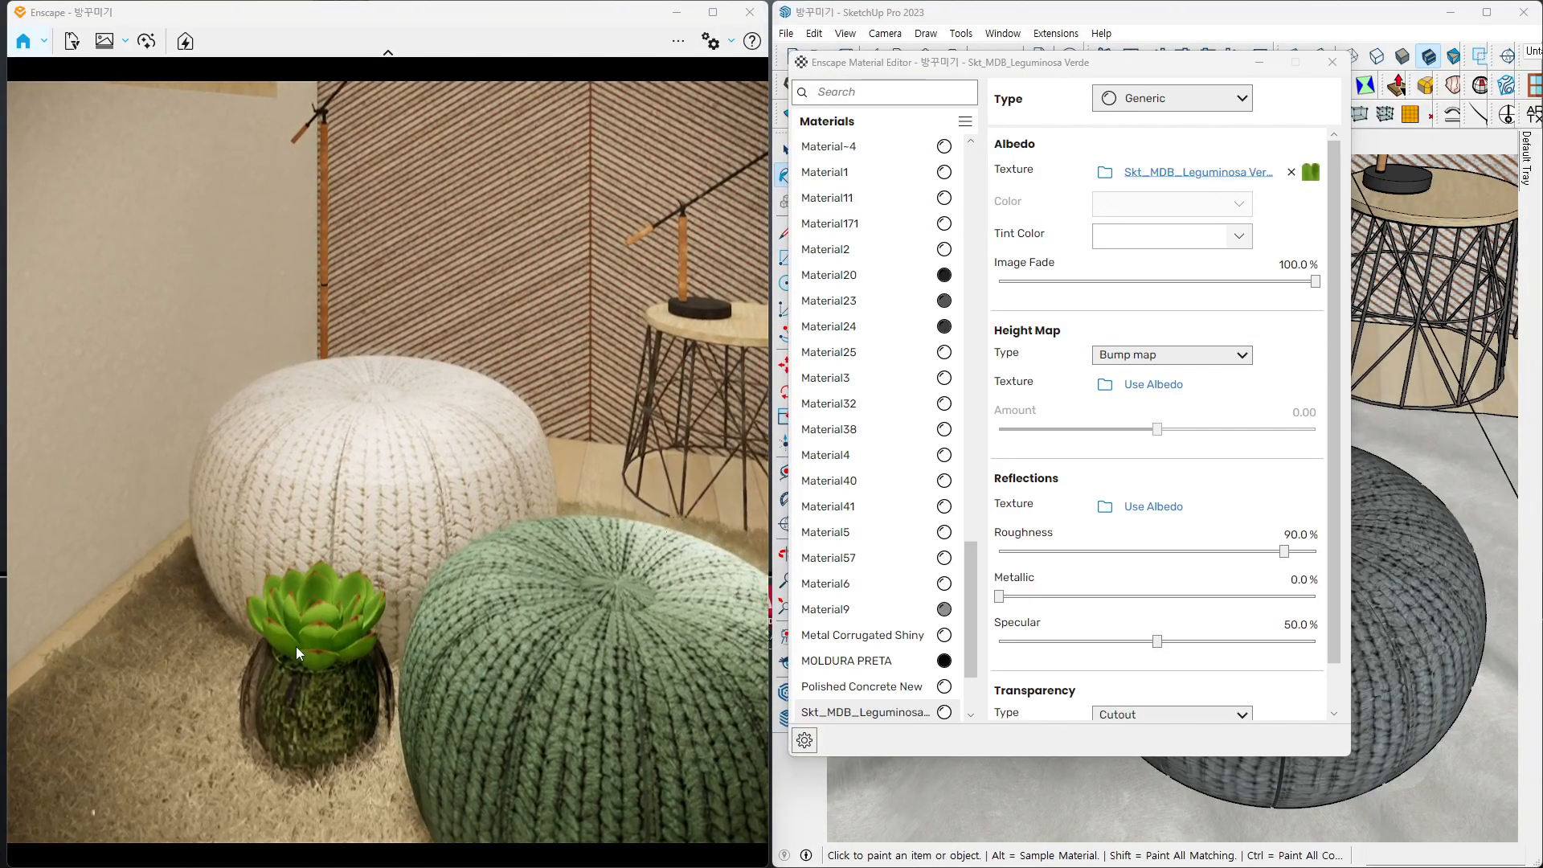
scroll(295, 681, up, 2)
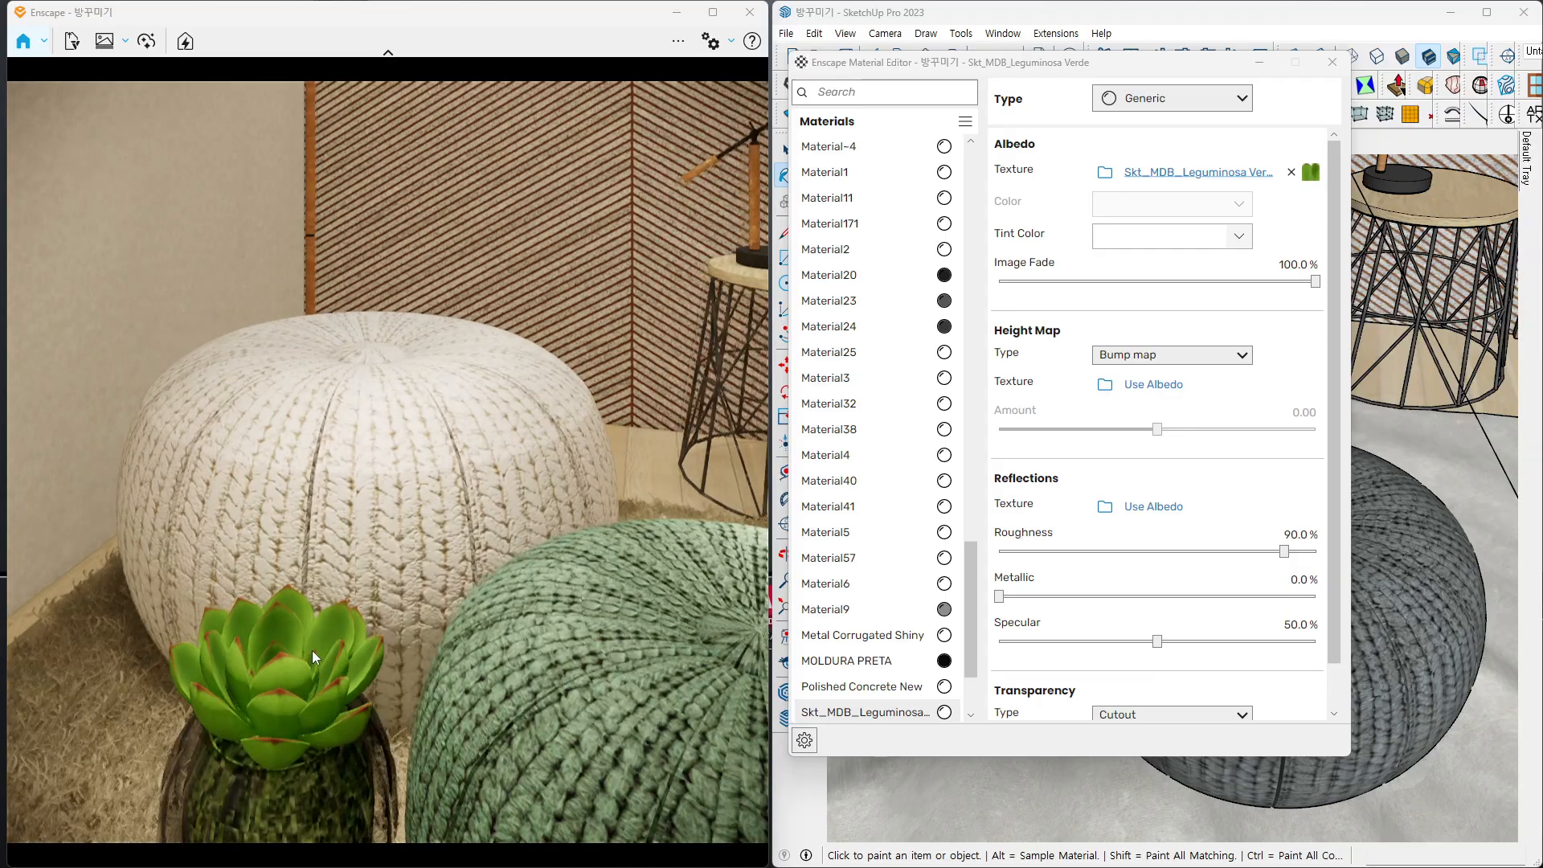
scroll(307, 670, down, 3)
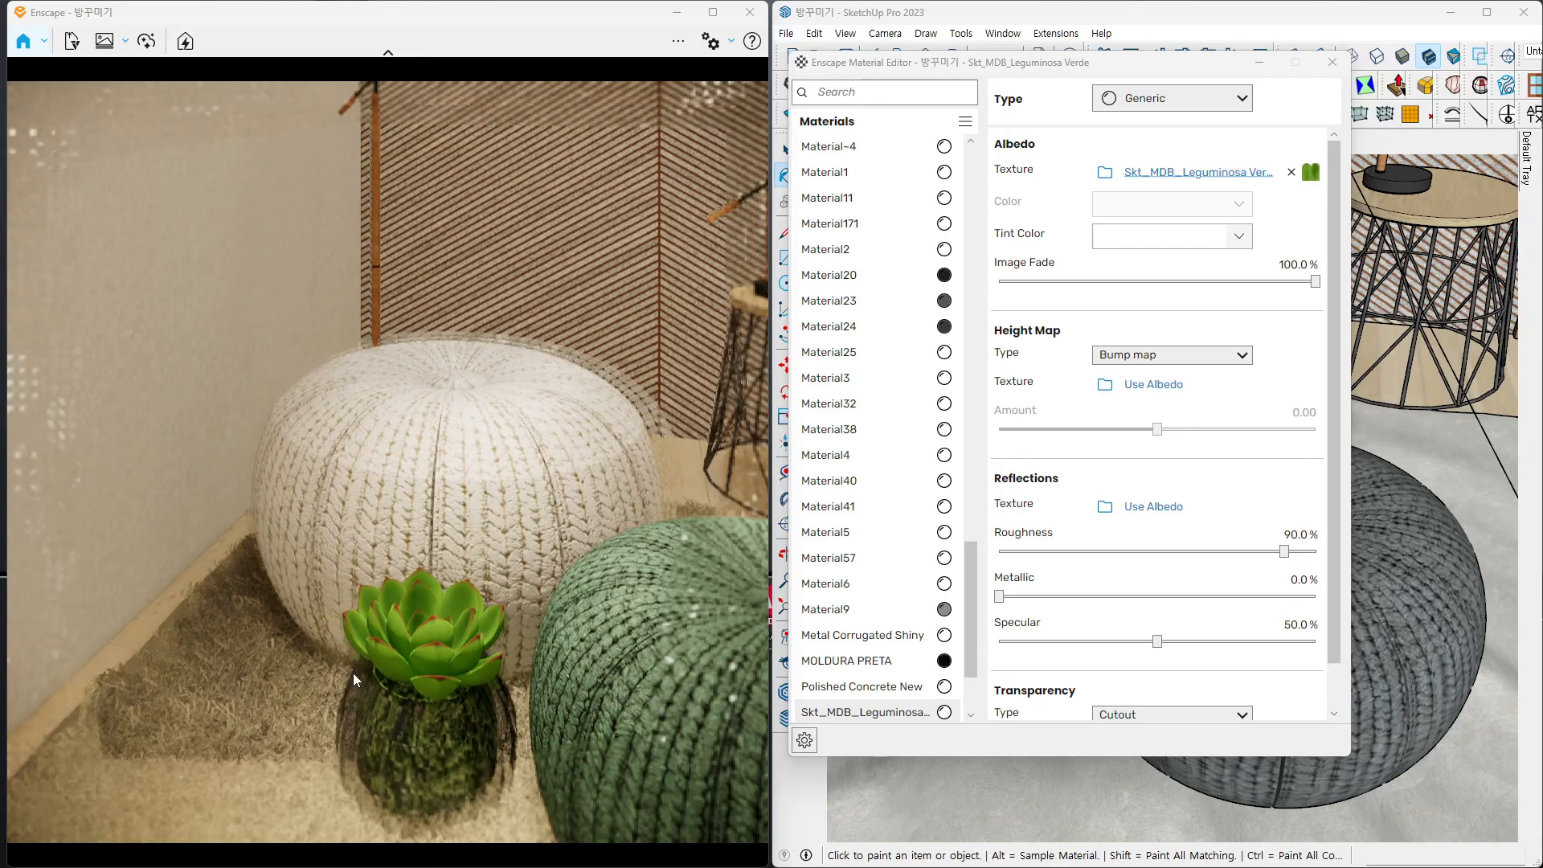
right_drag(460, 638, 515, 615)
scroll(450, 627, up, 1)
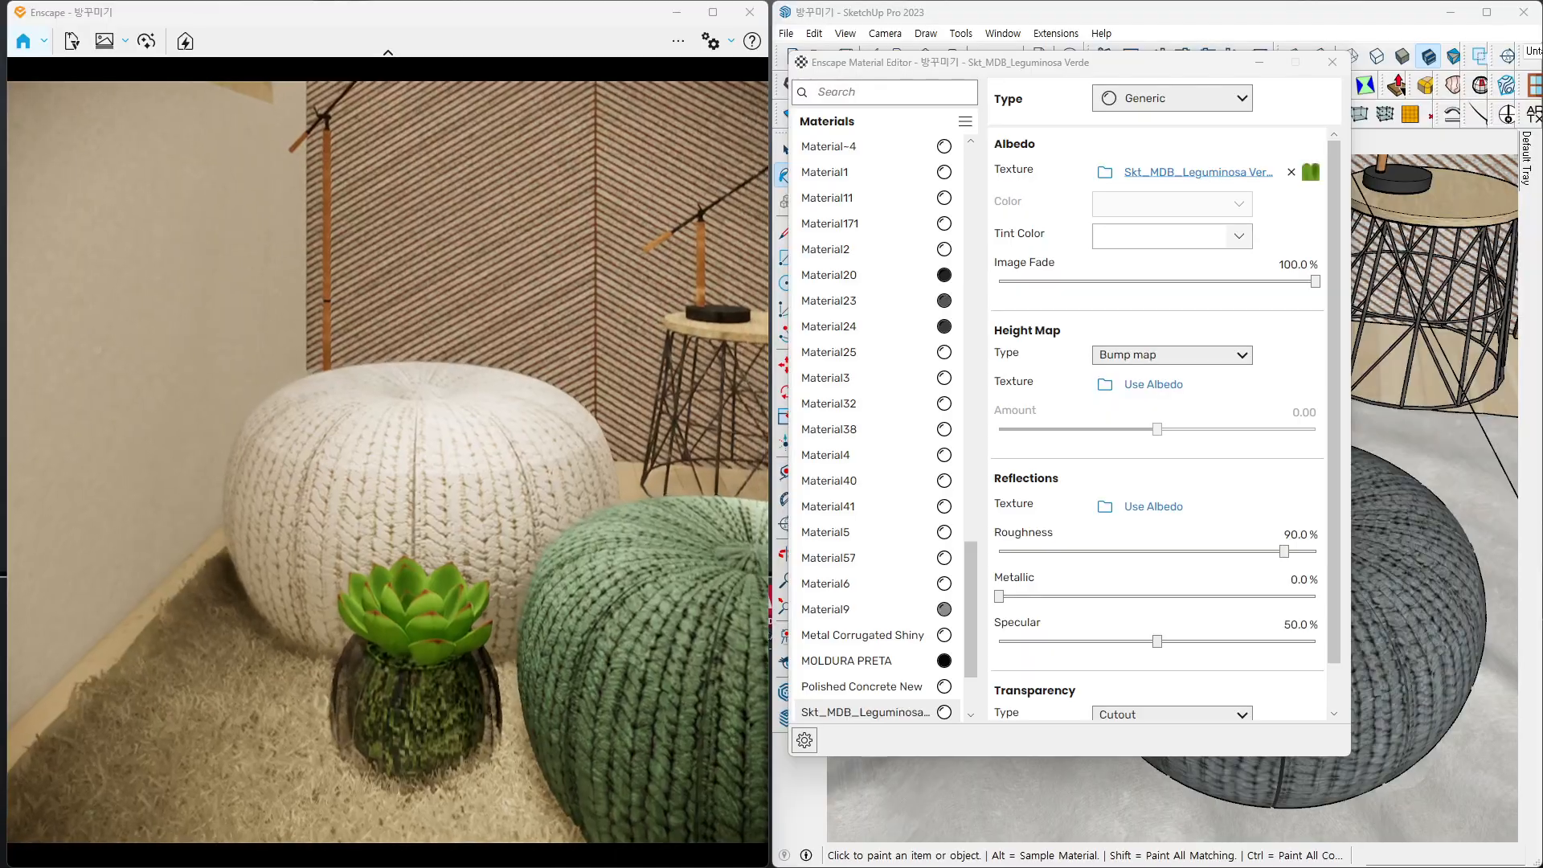
drag(1171, 72, 1135, 69)
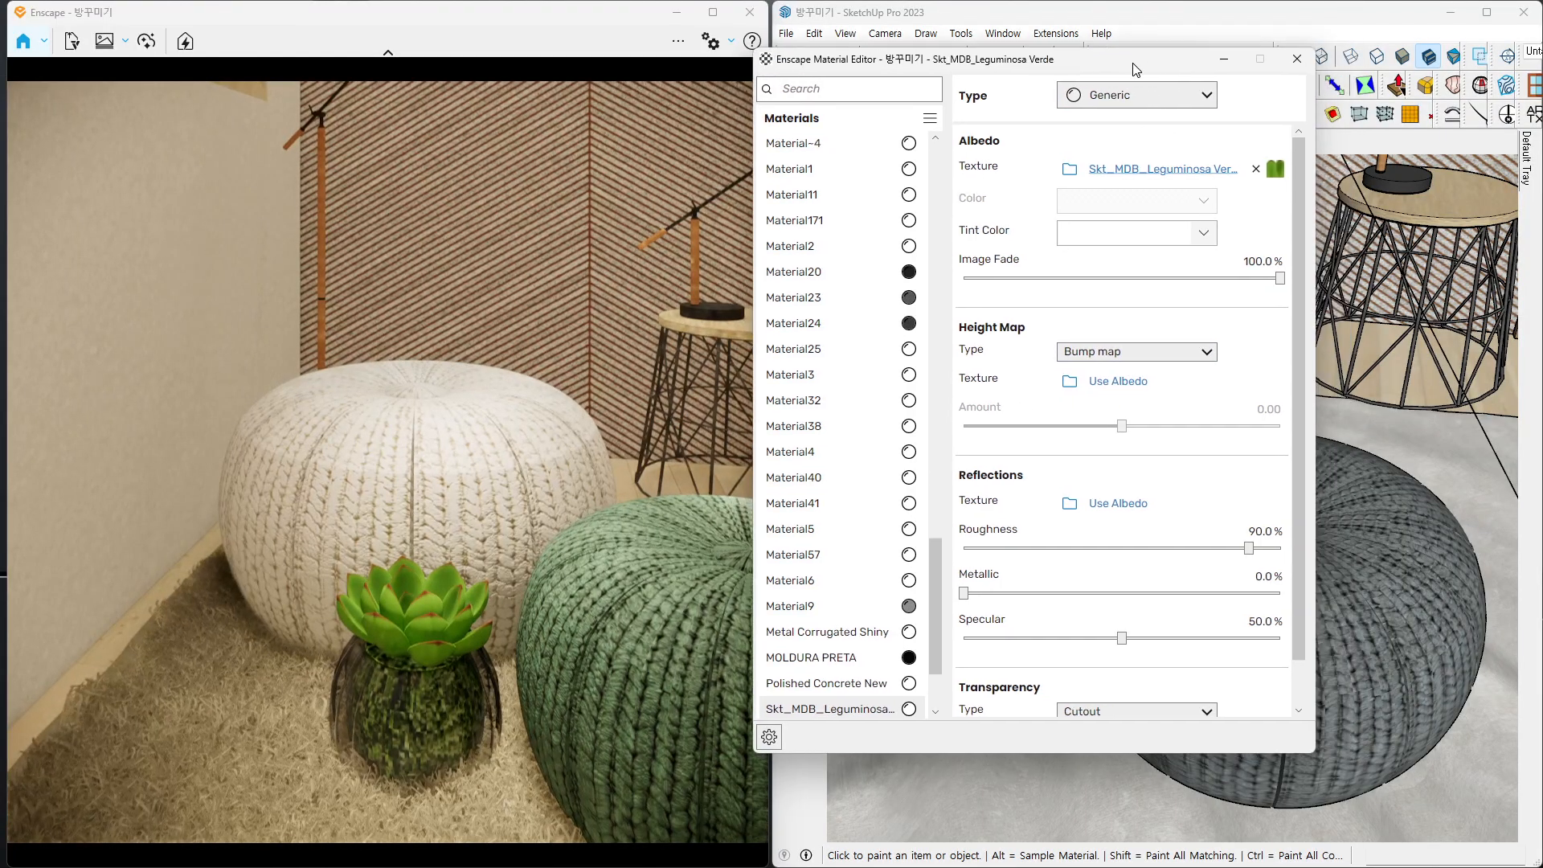
- Use the leaf material's albedo texture as its bump map and set the bump amount to 1
click(1117, 383)
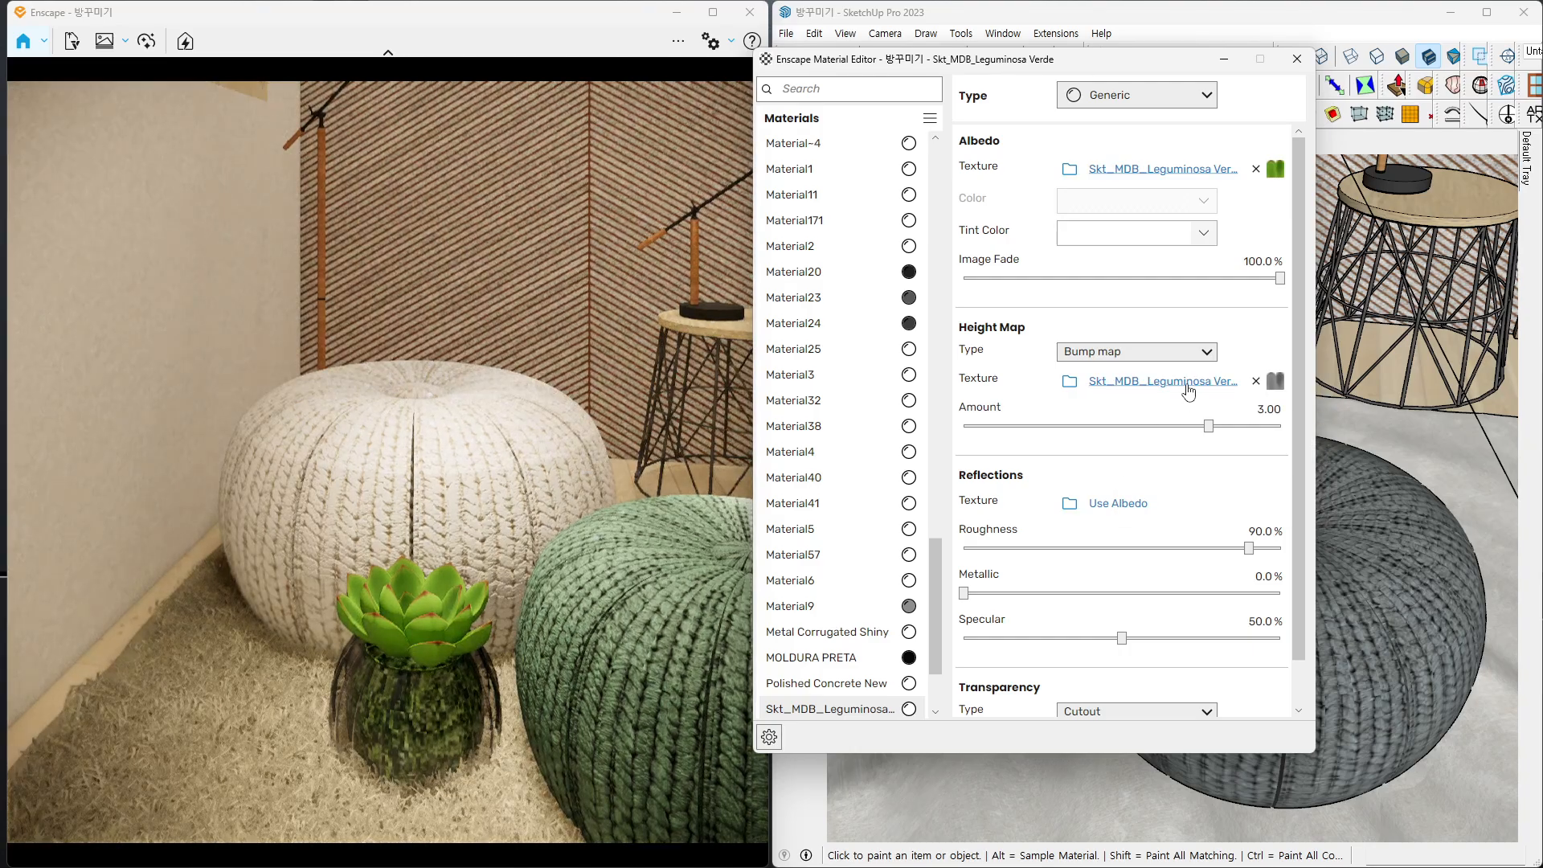
click(1187, 392)
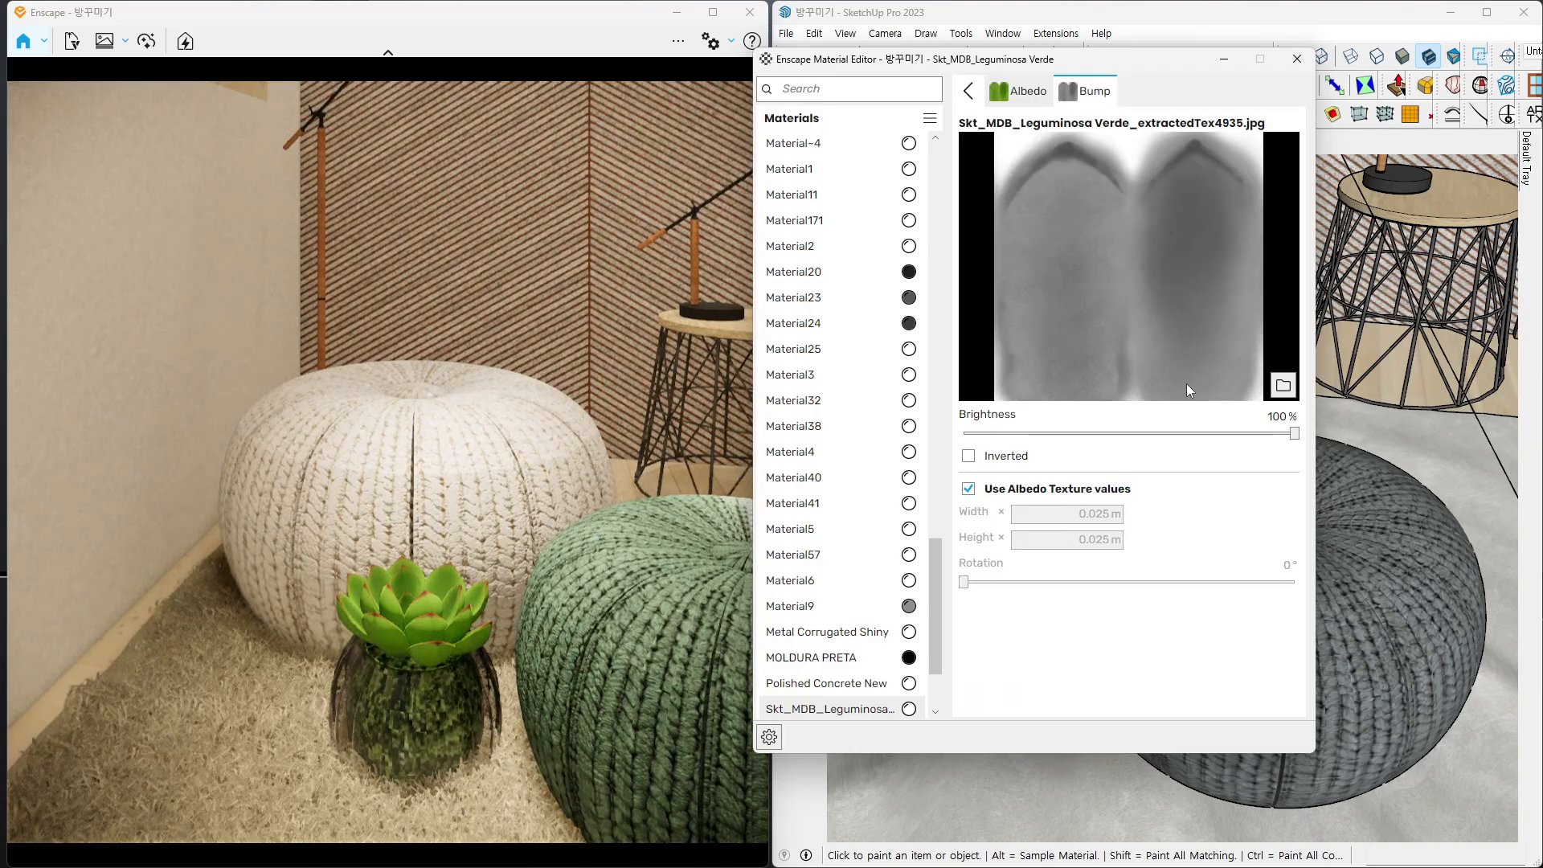
click(969, 96)
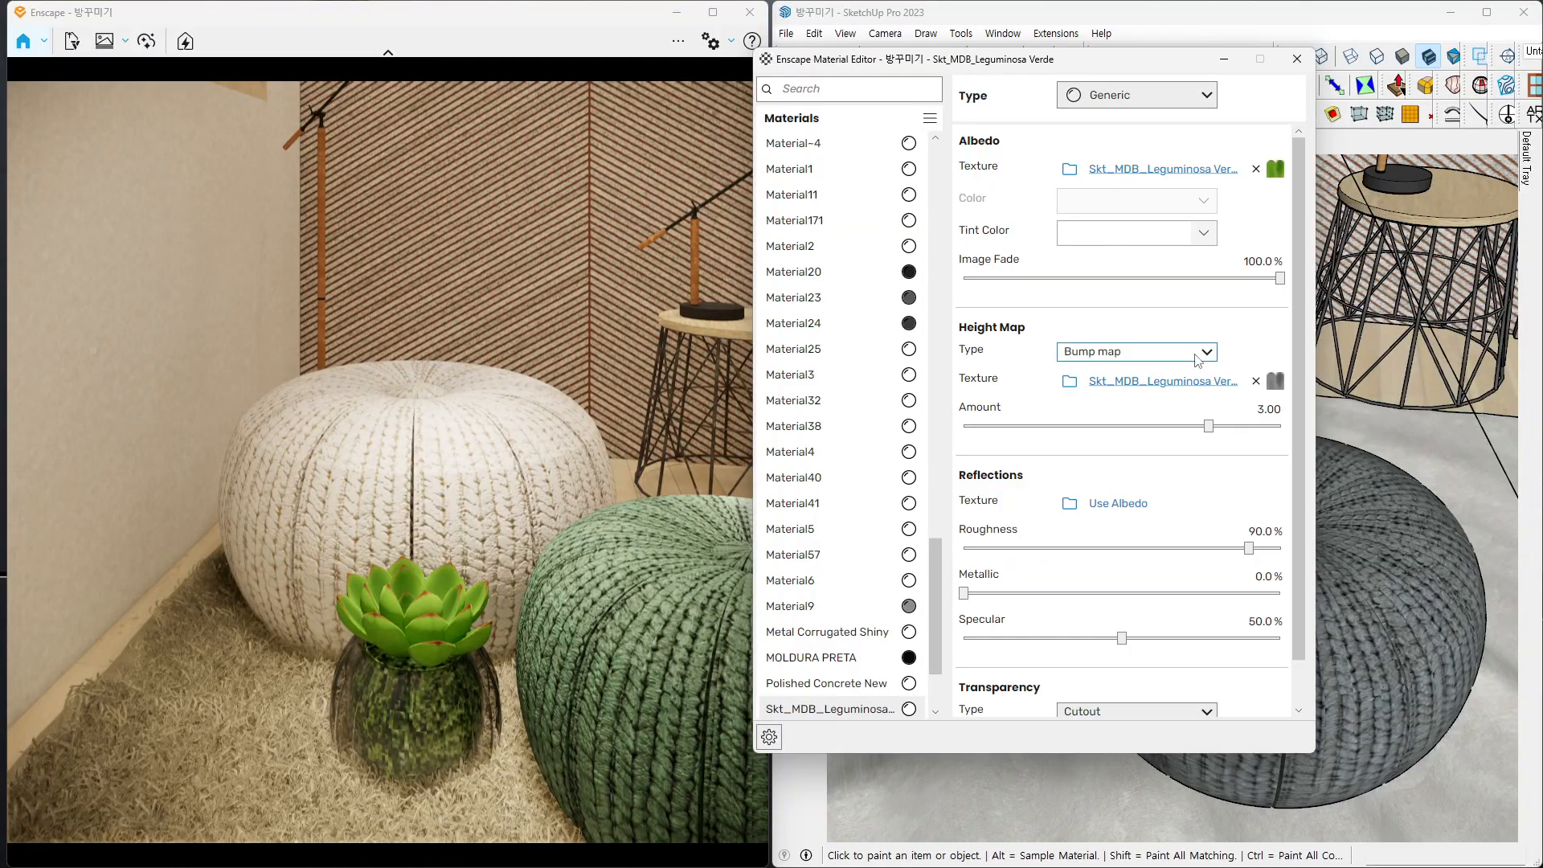
text(1)
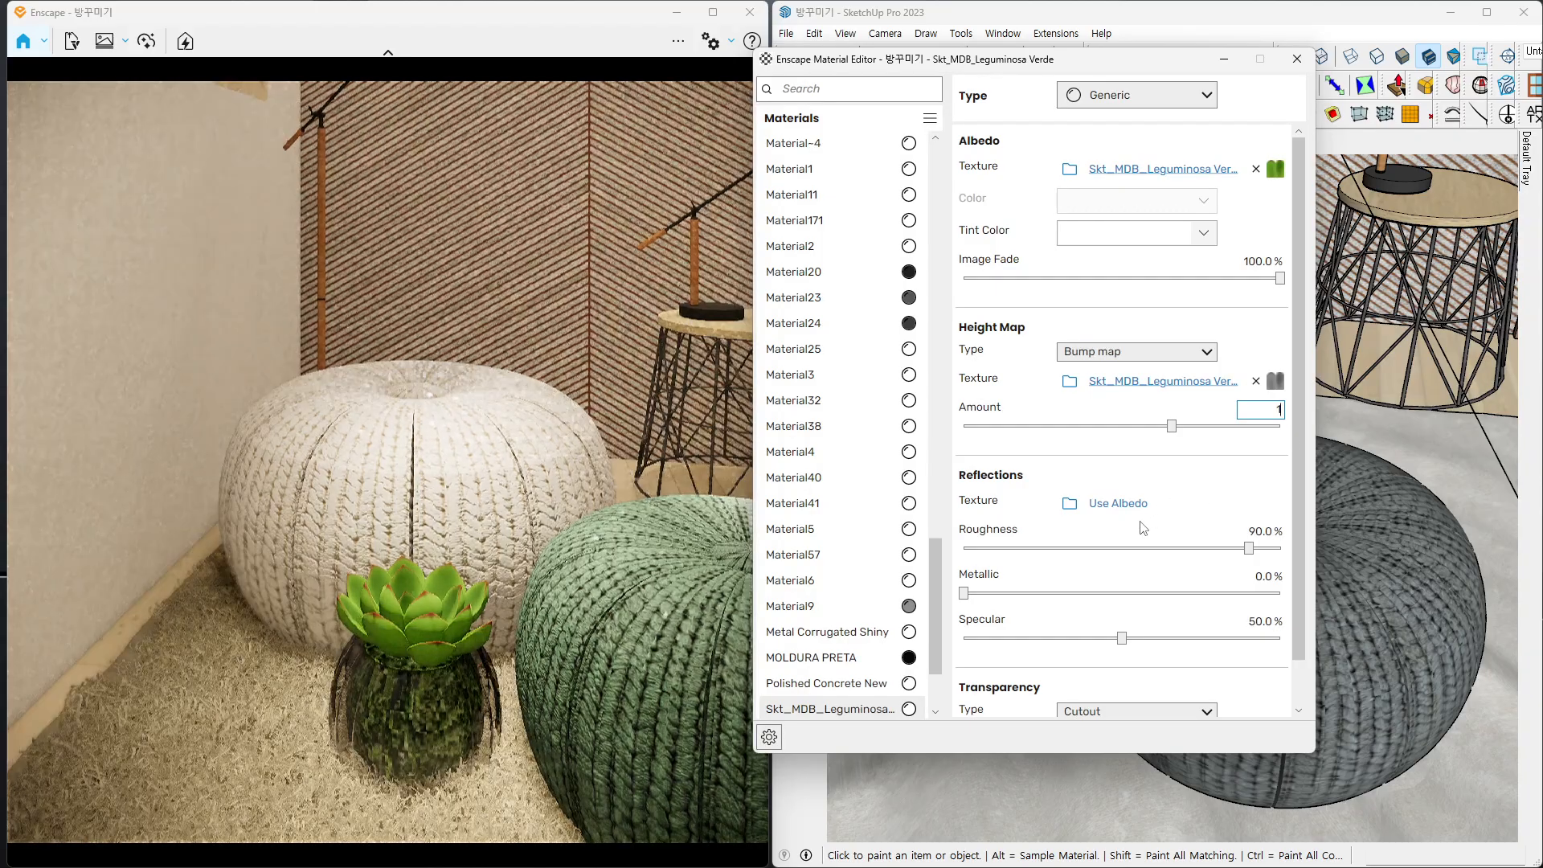
- Try a roughness of 0% on the leaf material and examine the succulent up close in the render
click(1250, 549)
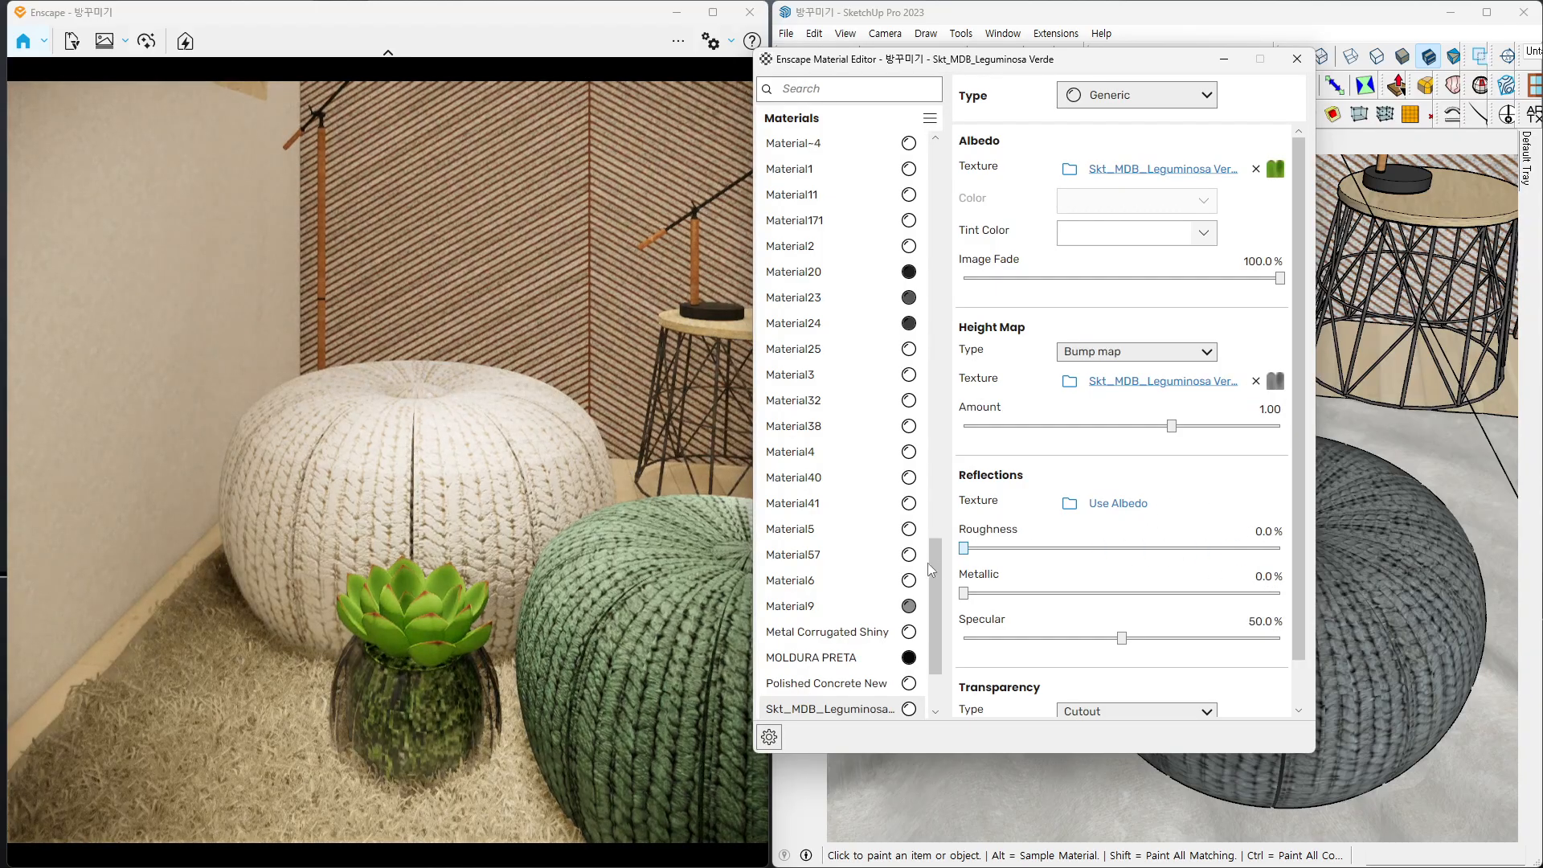
right_drag(481, 619, 372, 628)
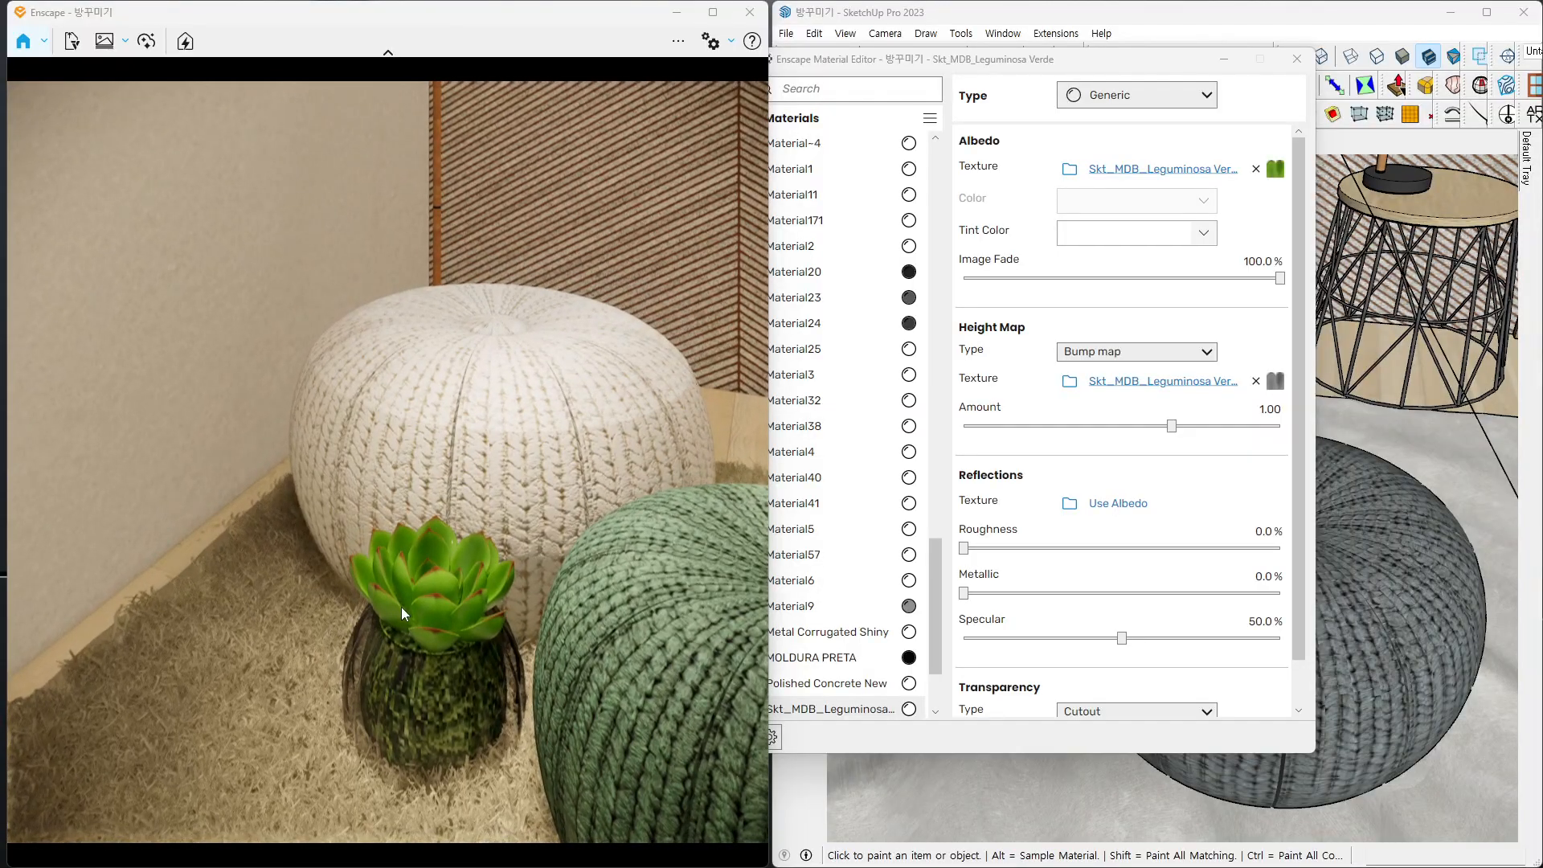
scroll(401, 606, up, 3)
scroll(416, 643, up, 2)
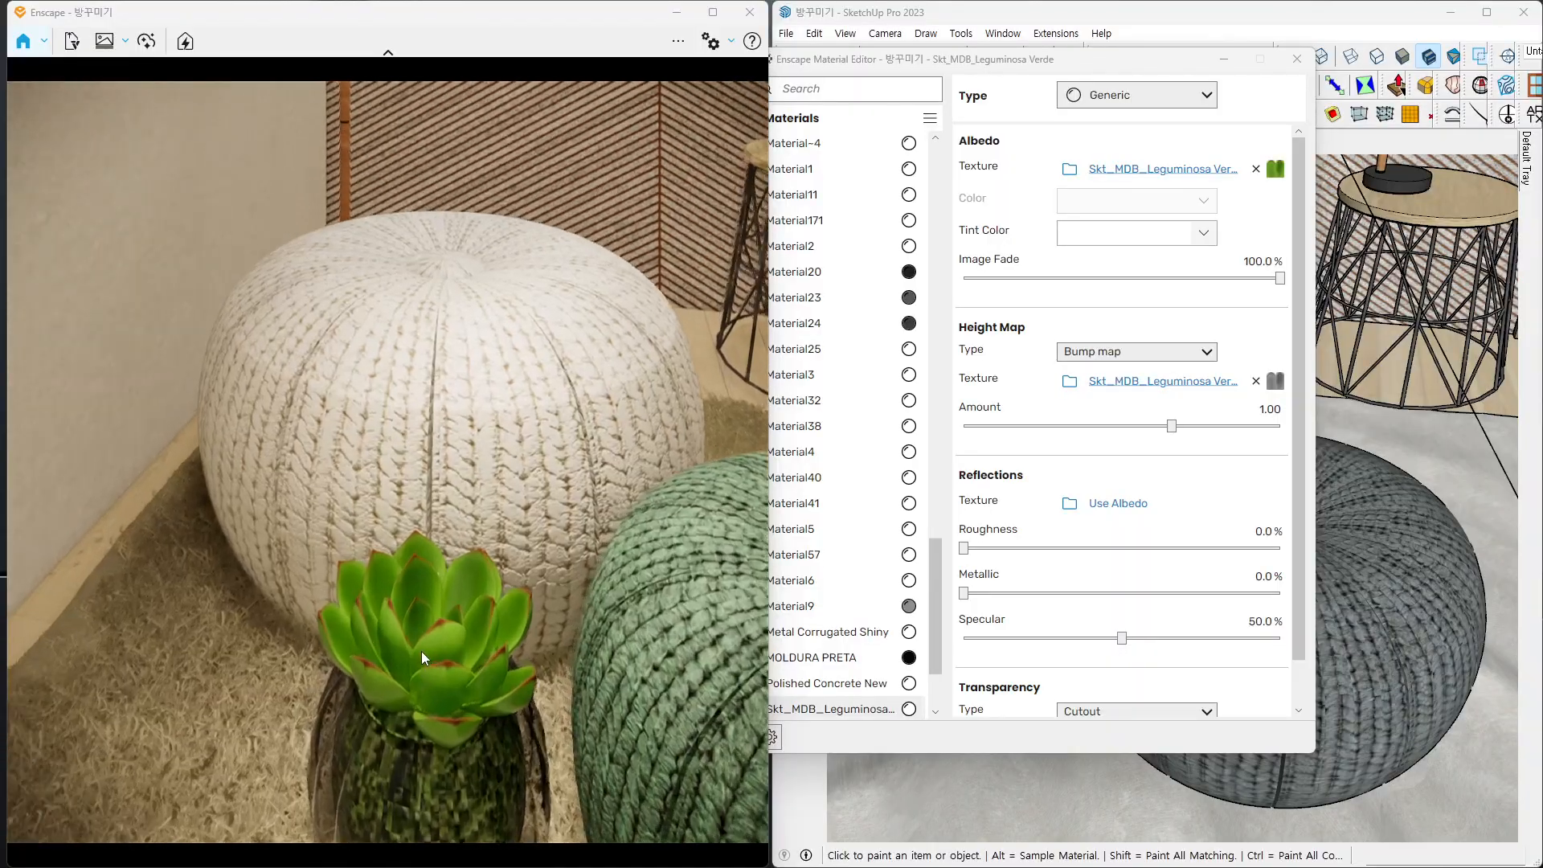
scroll(421, 650, up, 3)
right_drag(421, 651, 377, 593)
right_drag(504, 585, 491, 576)
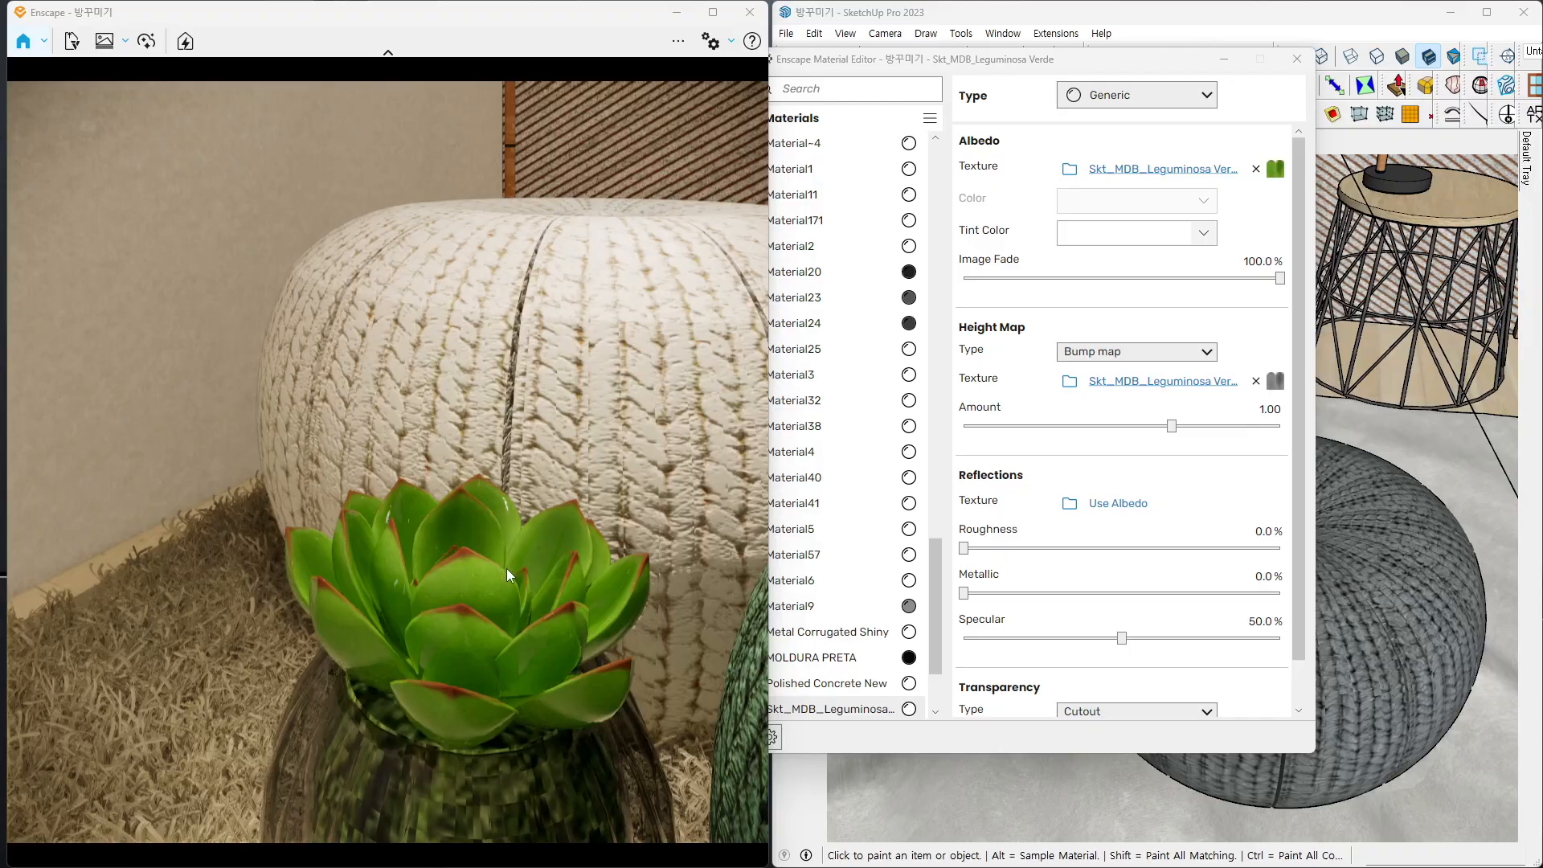
right_drag(482, 562, 523, 555)
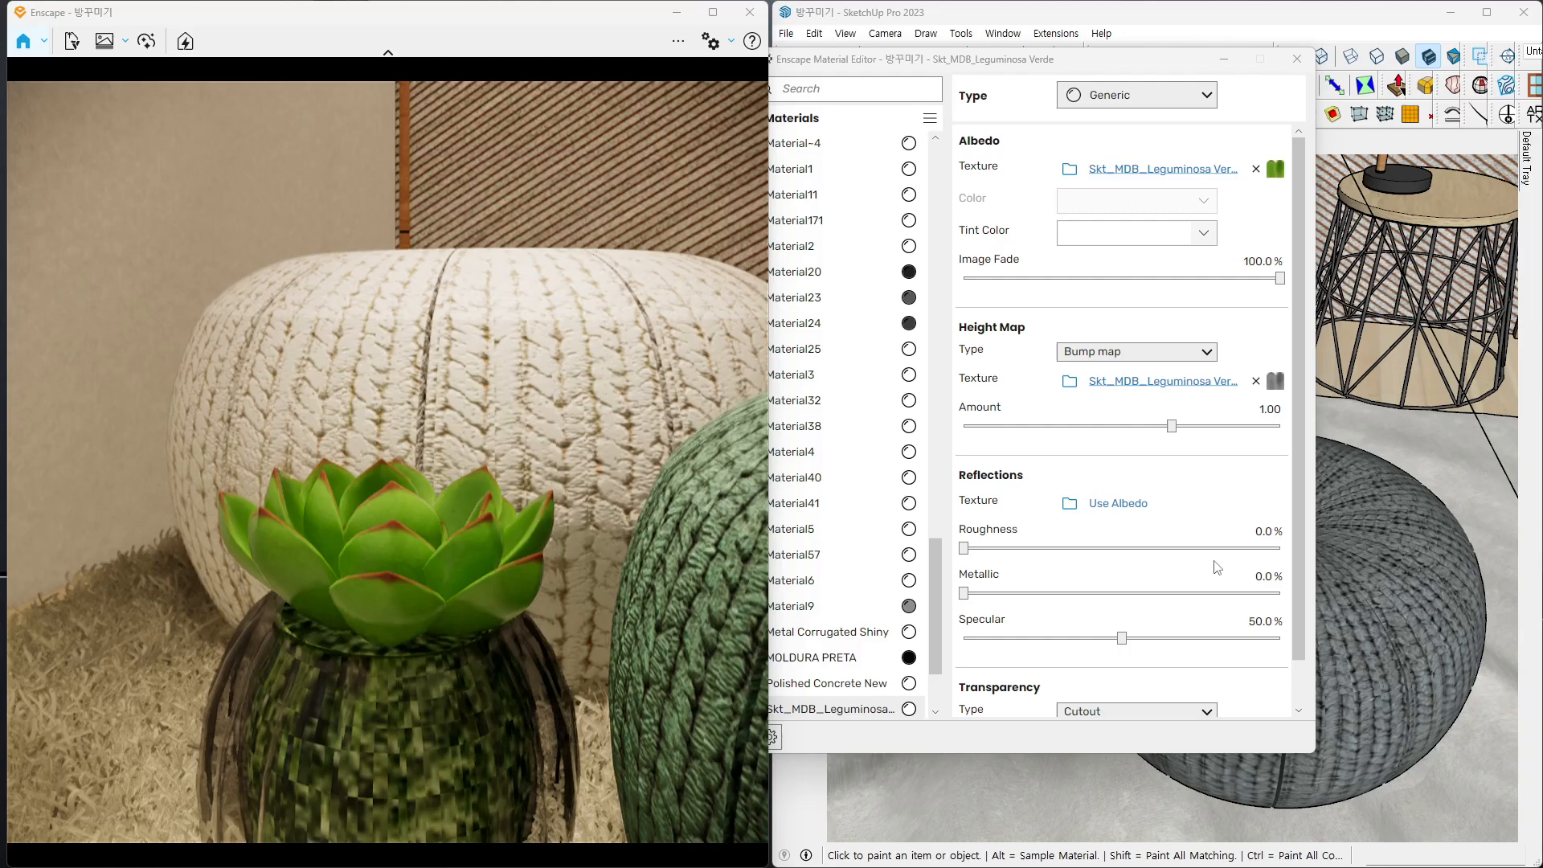
- Set the leaf material's roughness to 20.6% and view the succulent together with both poufs in the render
click(965, 550)
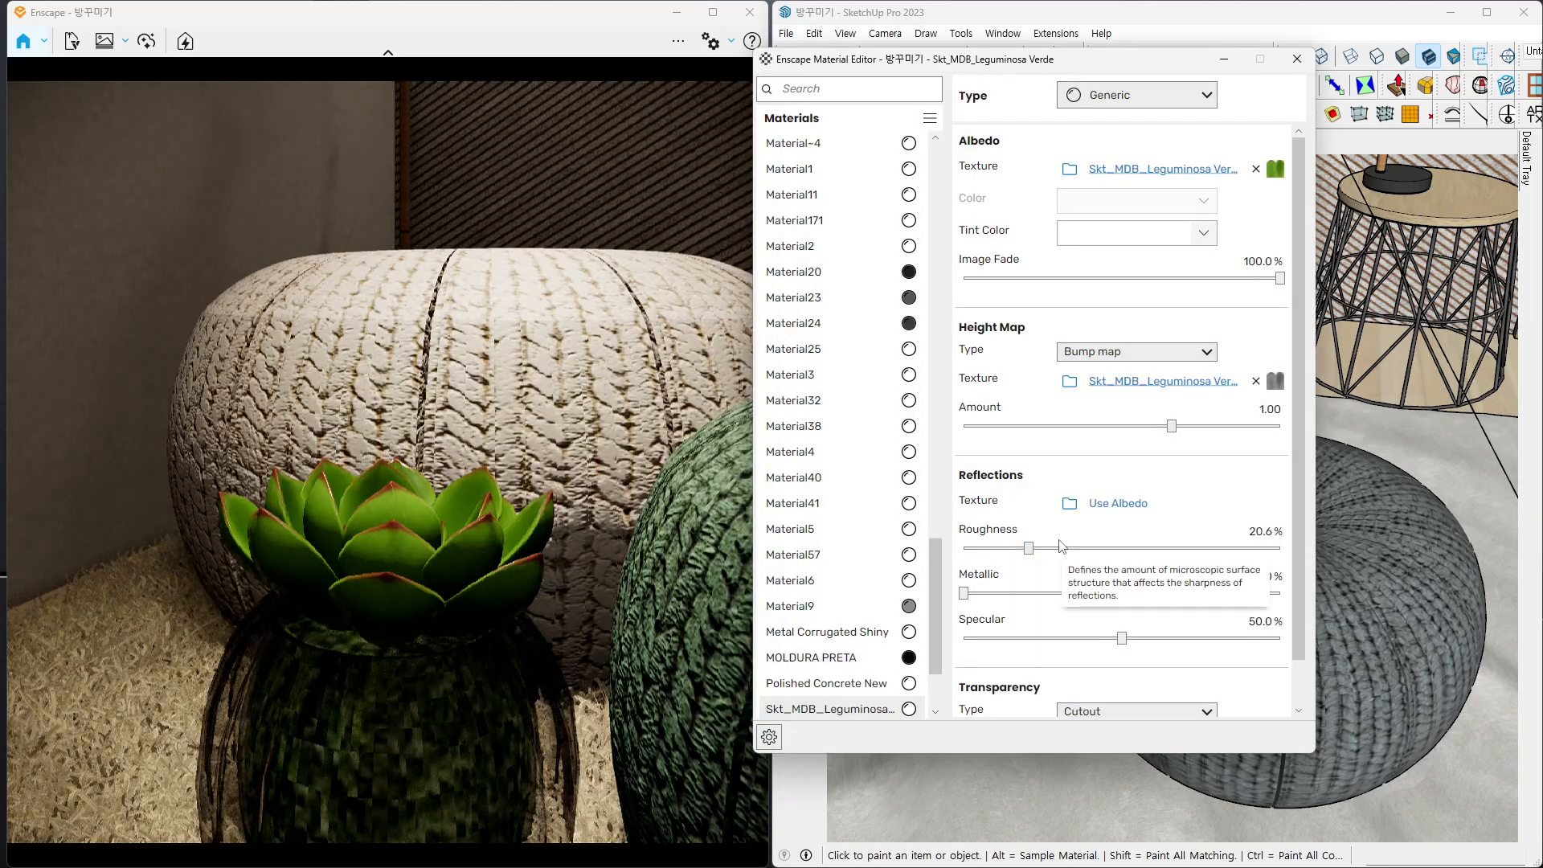
right_drag(477, 586, 446, 643)
scroll(443, 648, down, 3)
right_drag(411, 562, 349, 599)
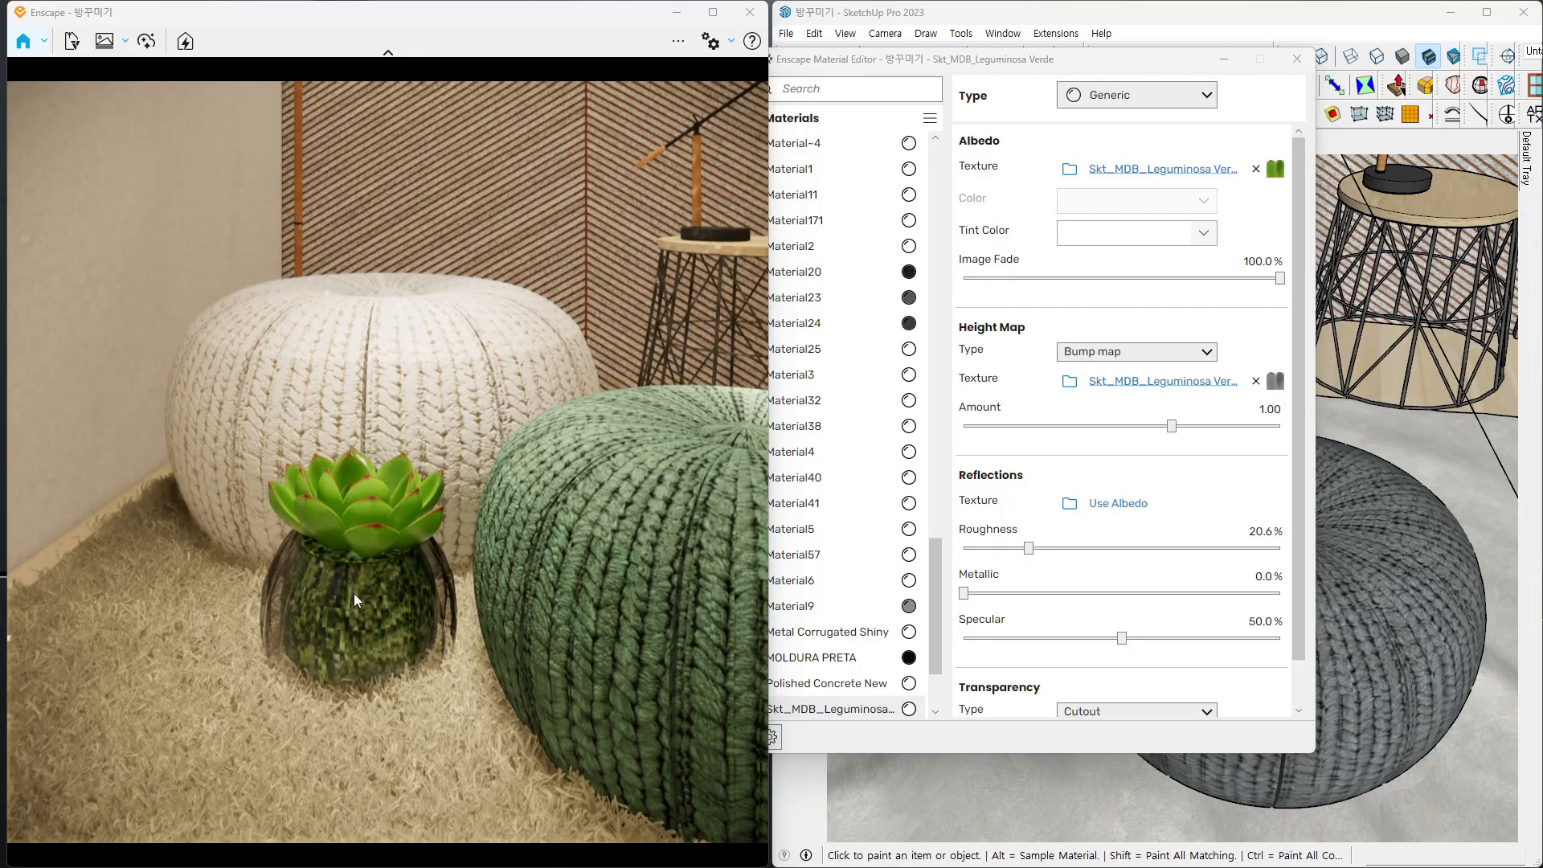
double_click(353, 593)
click(241, 75)
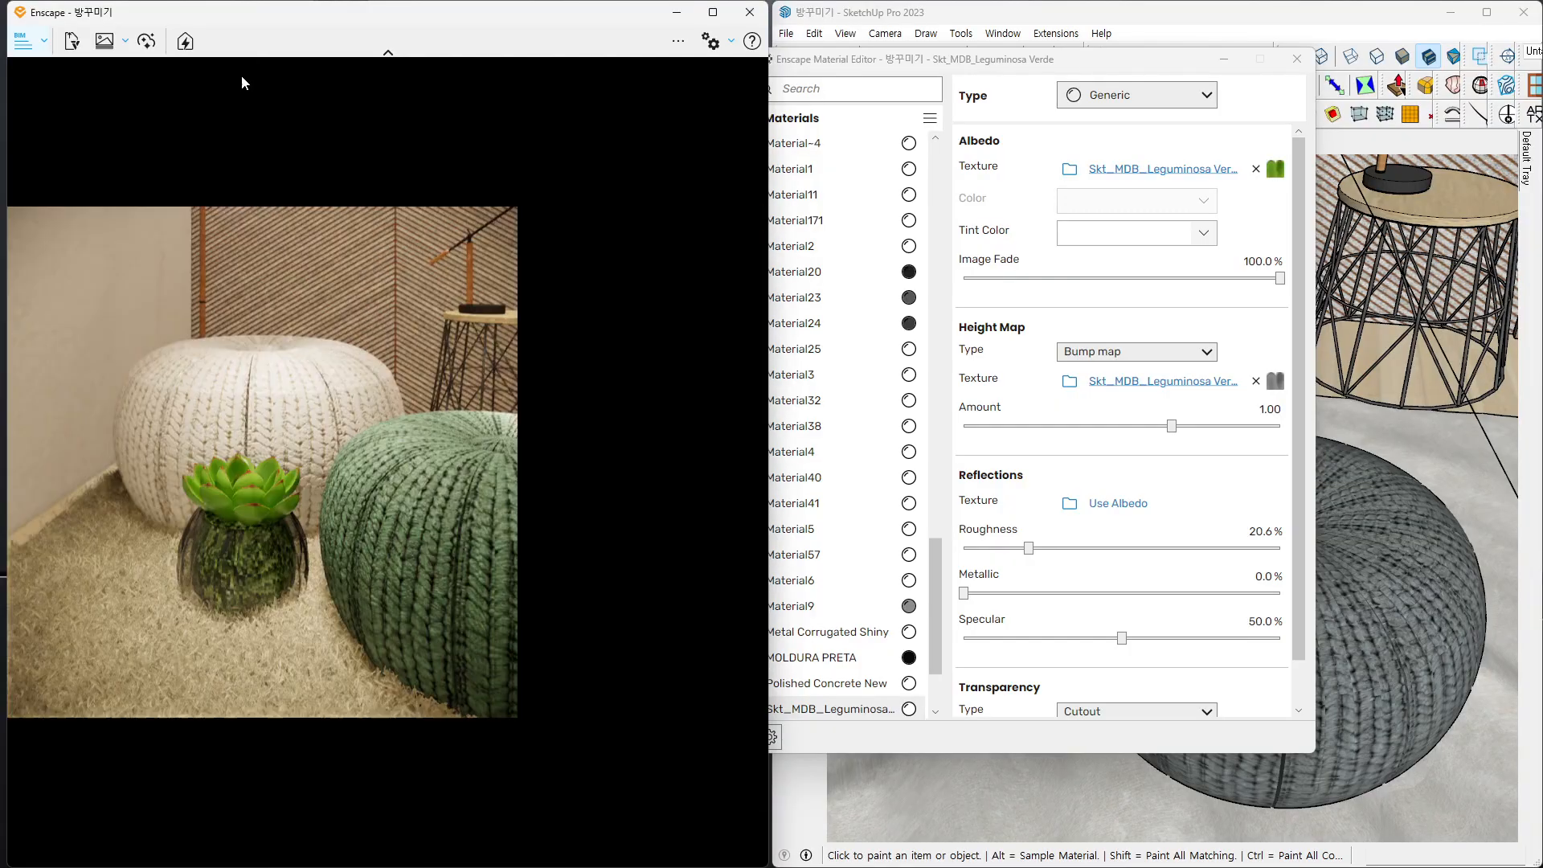
- Sample the pot's Material9 from the SketchUp model for editing, keeping the pot visible in the render
drag(1064, 66, 666, 58)
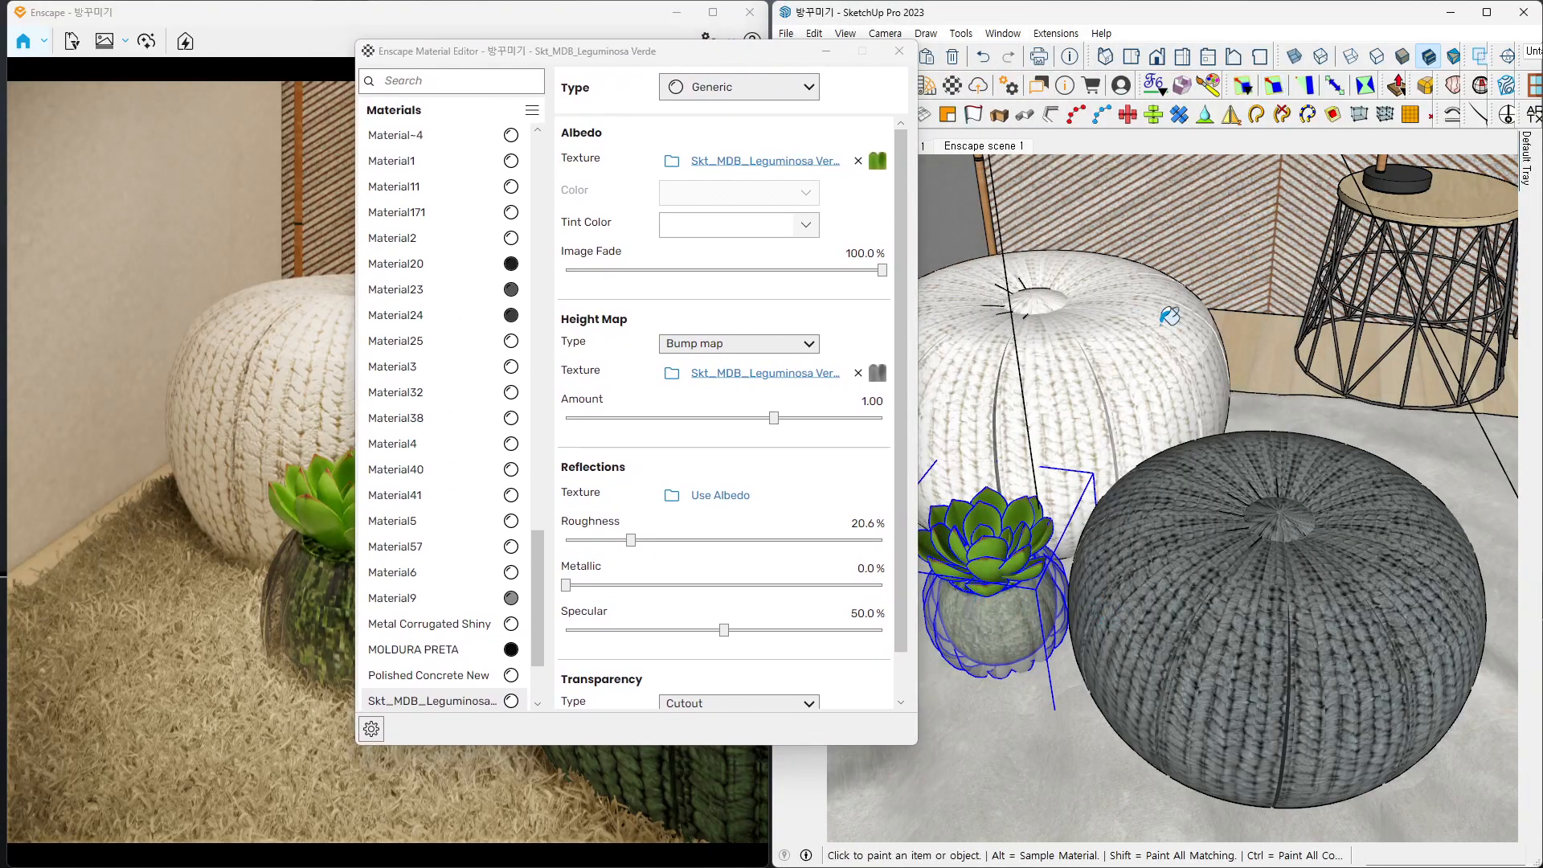
alt+click(1018, 611)
drag(743, 61, 1036, 67)
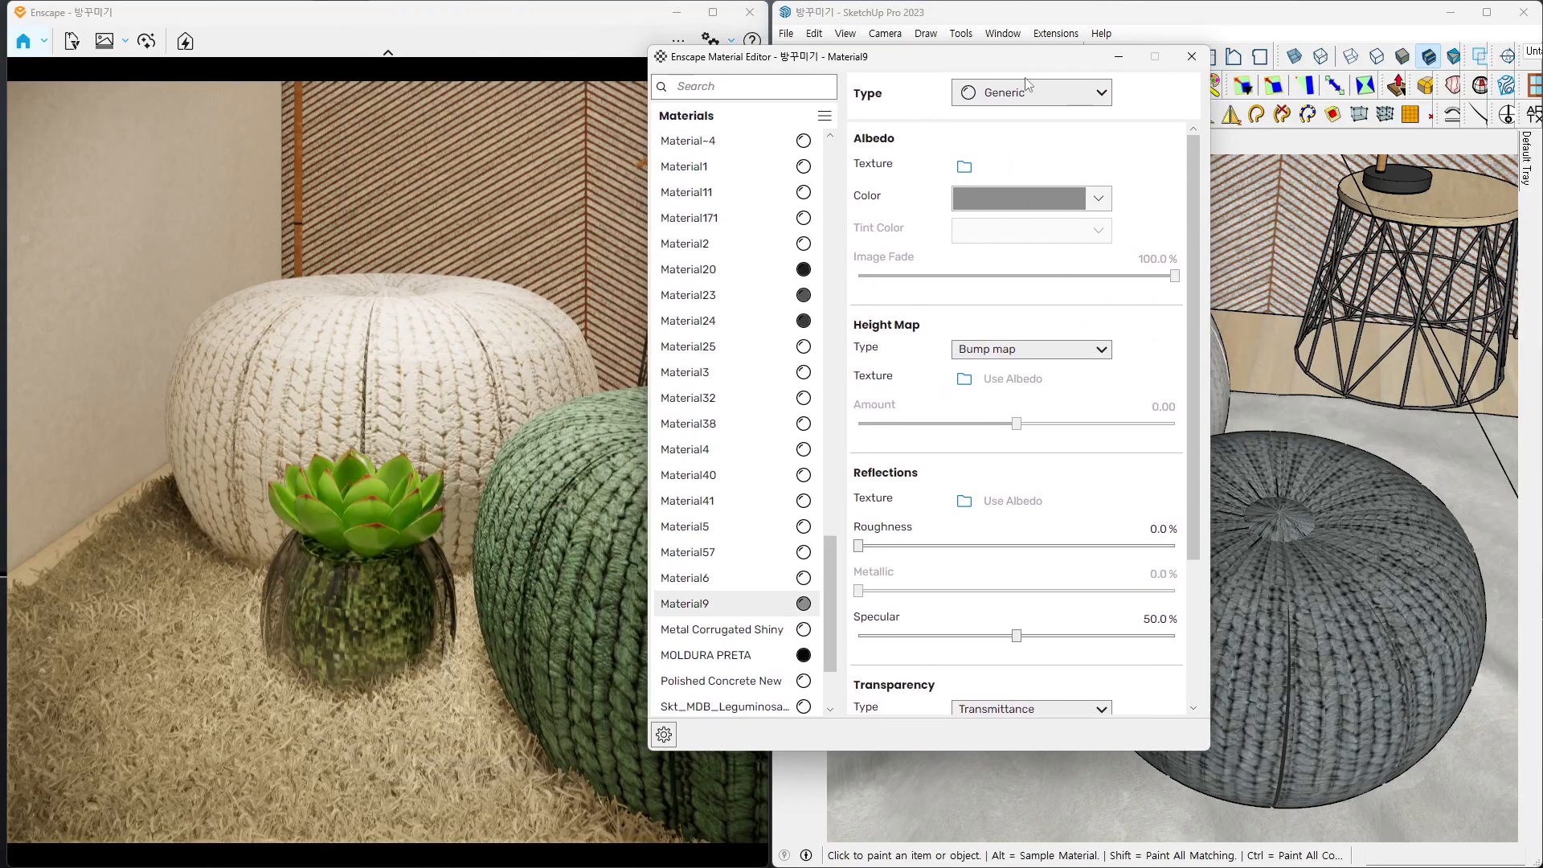
click(545, 44)
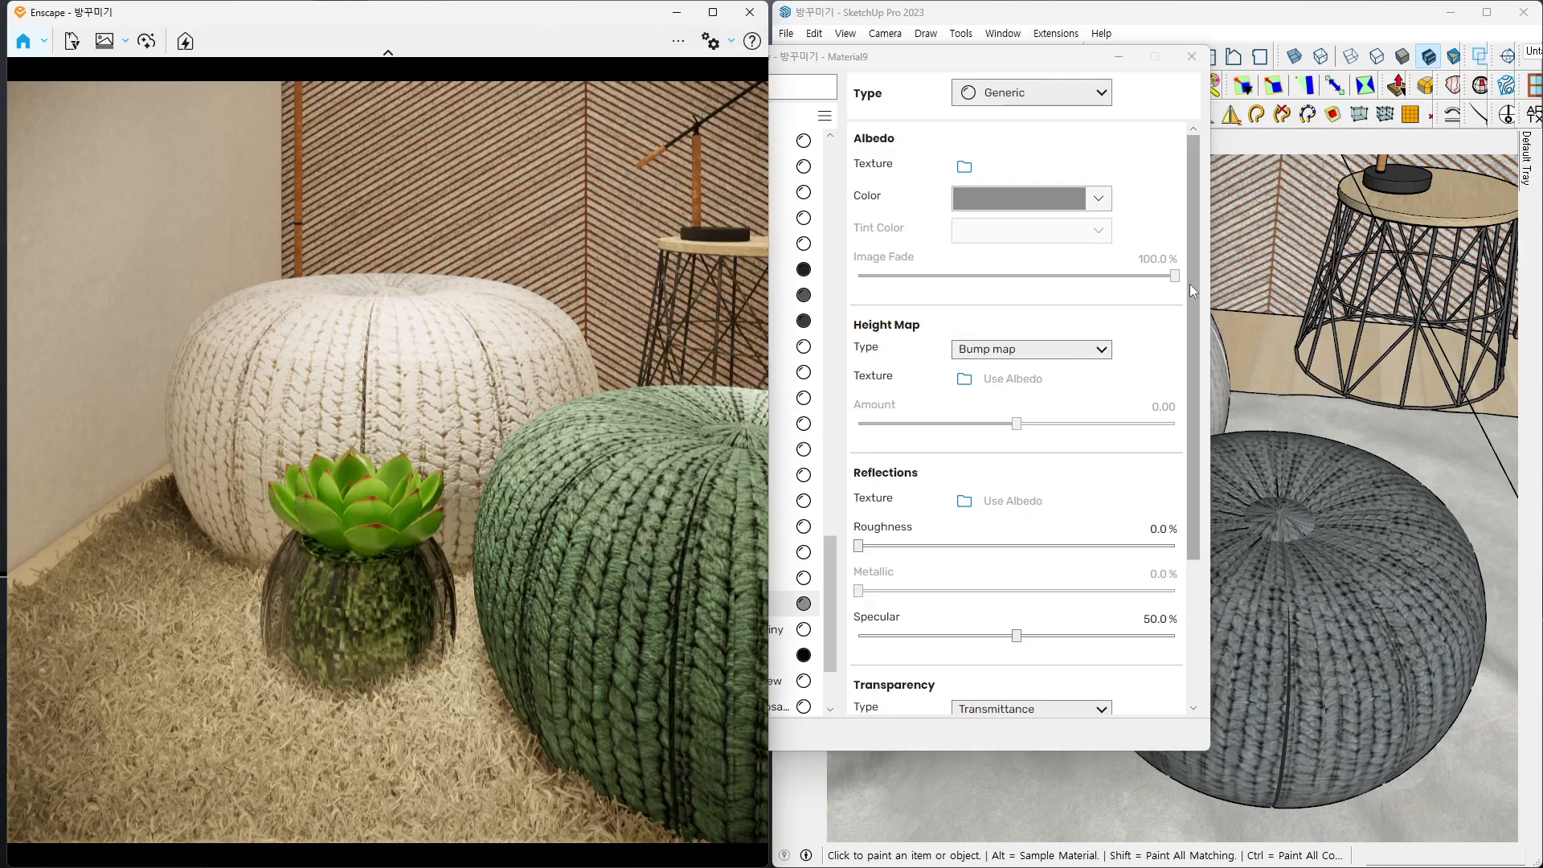
- Set Material9's opacity to 61.8% and its specular to 100%, and check the pot in the render
drag(1192, 282, 1199, 446)
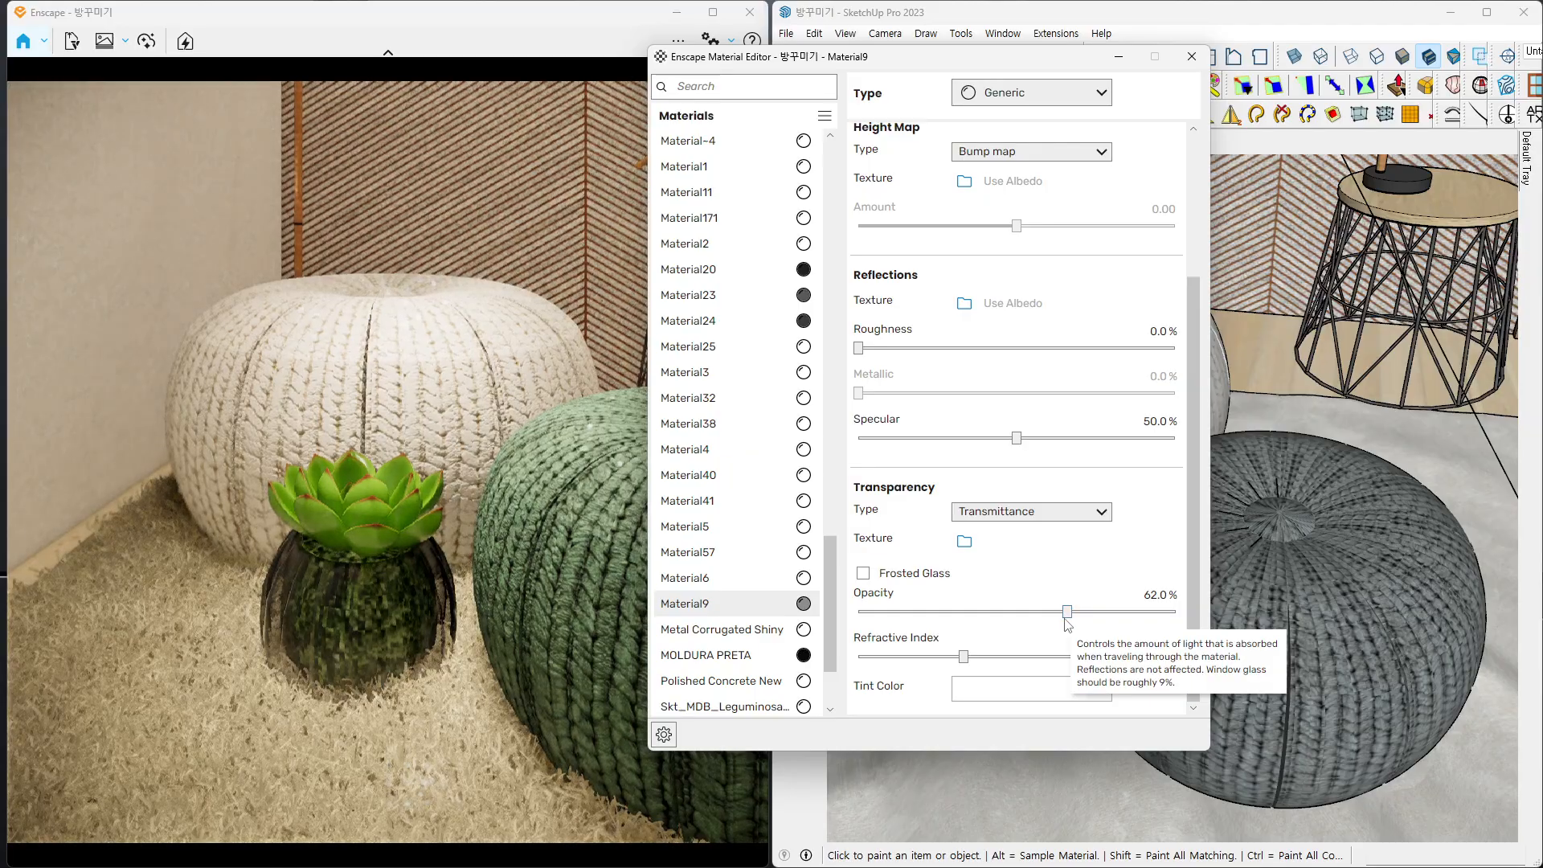
click(1072, 616)
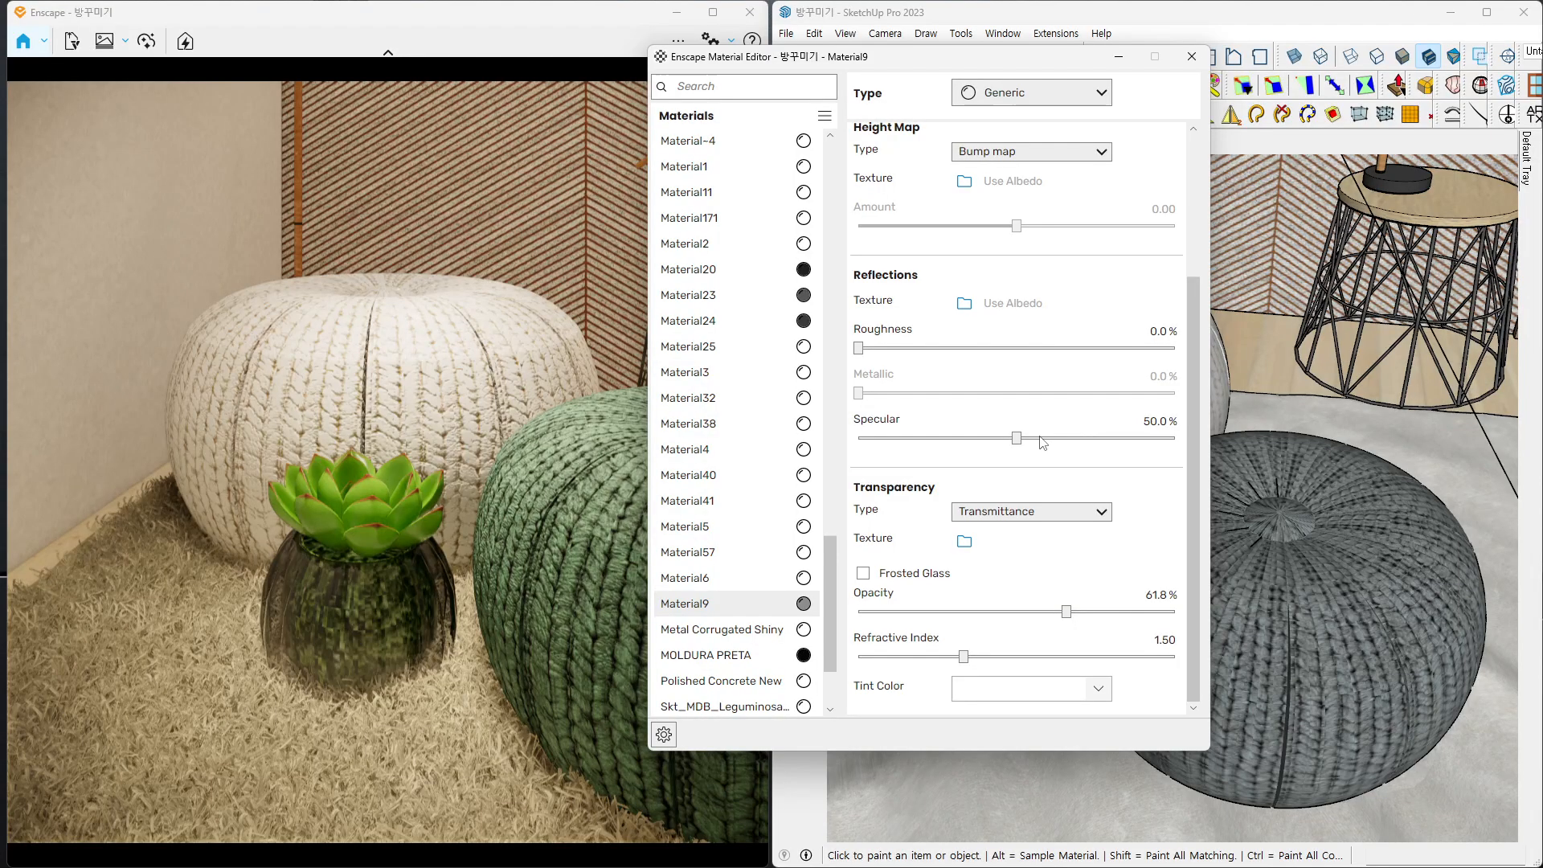
drag(1019, 430, 1023, 432)
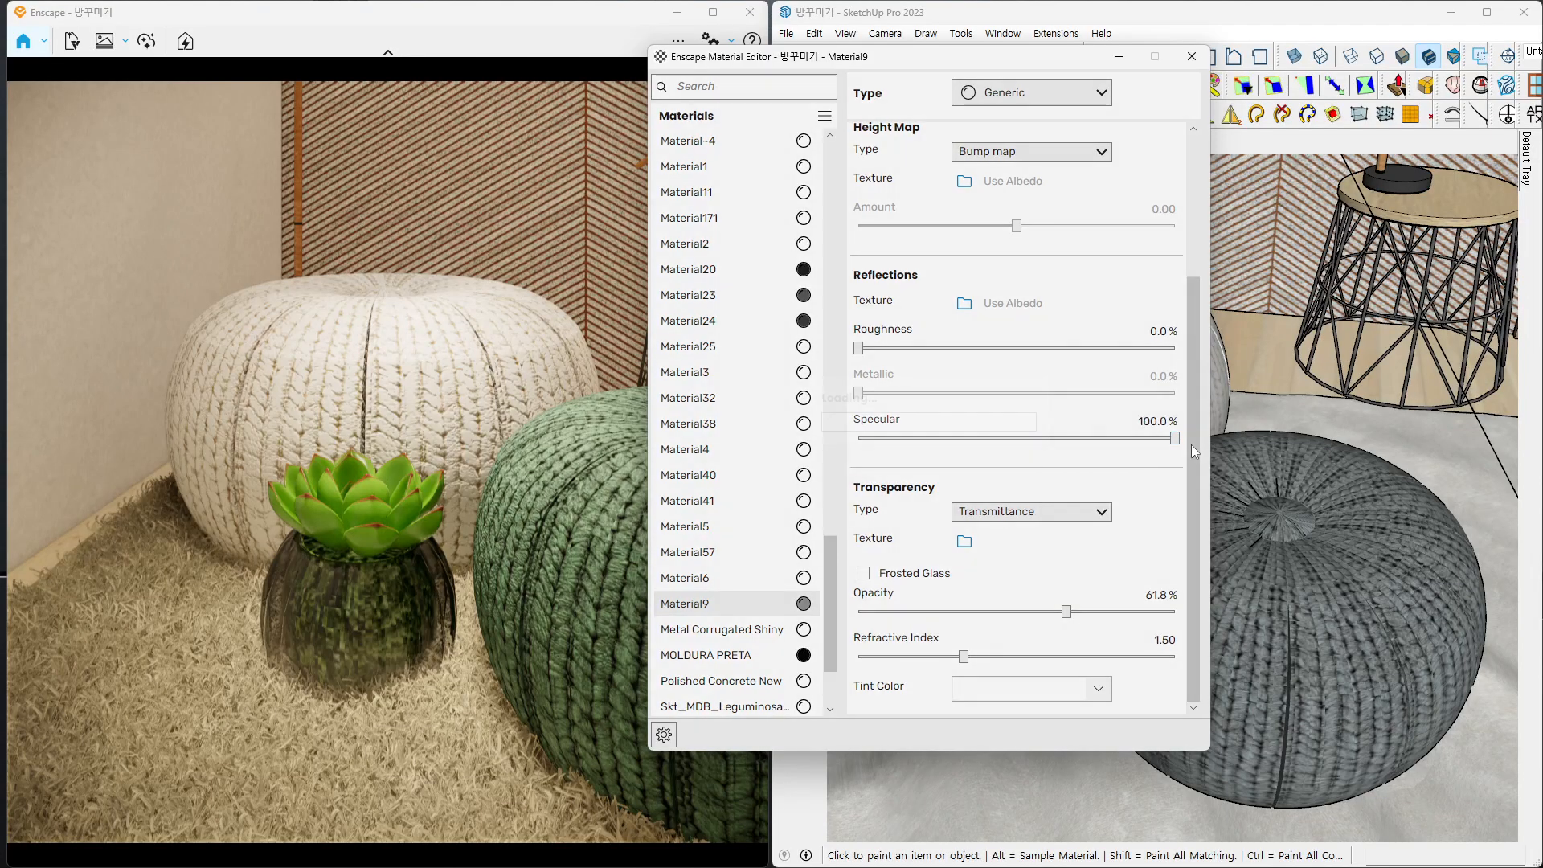
right_drag(354, 630, 377, 595)
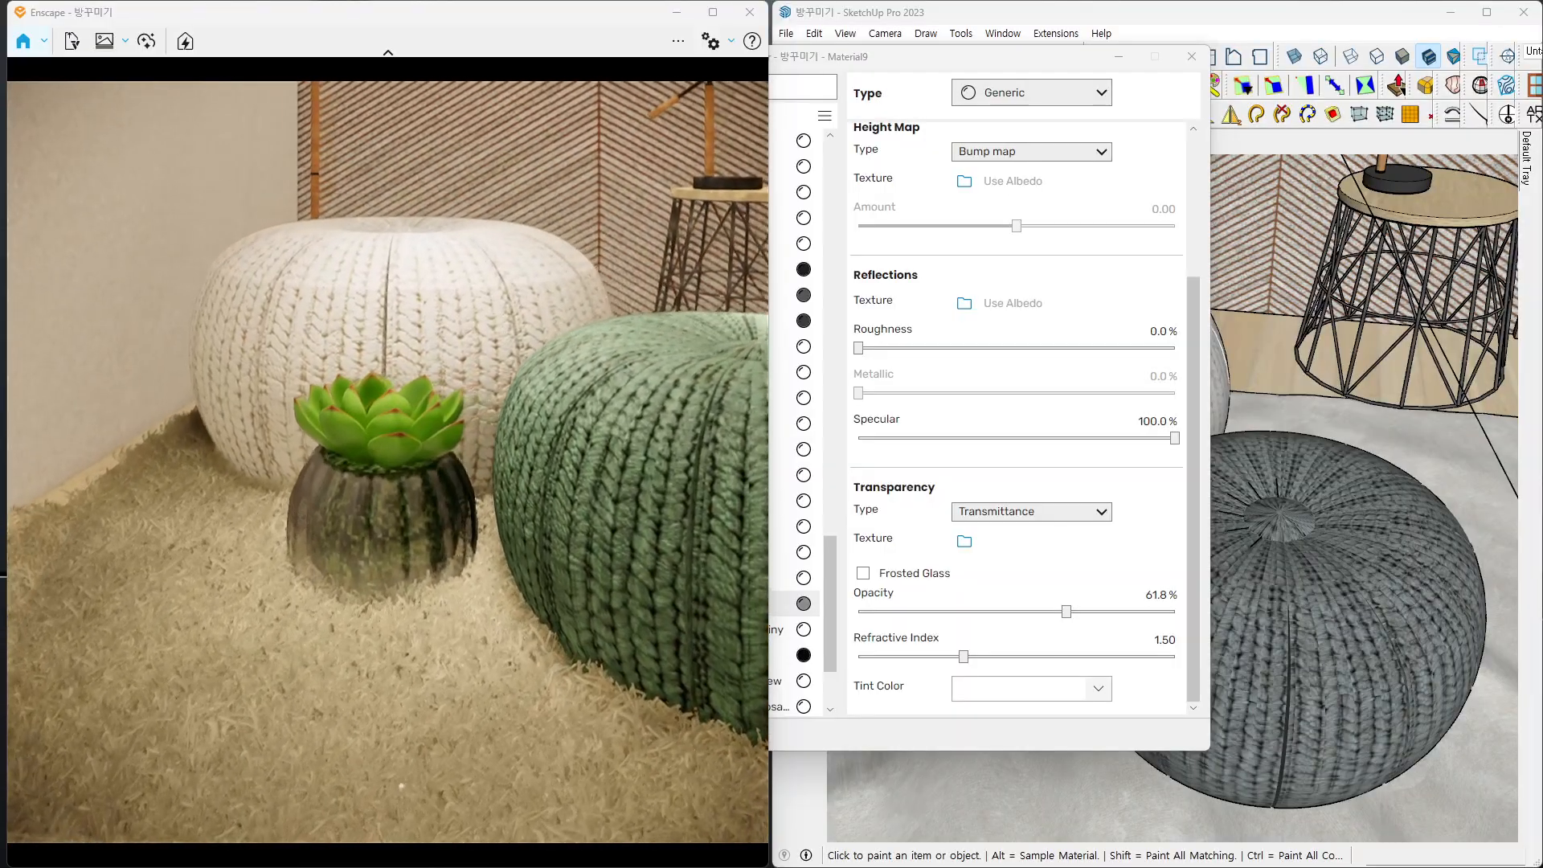
drag(1176, 440, 1172, 441)
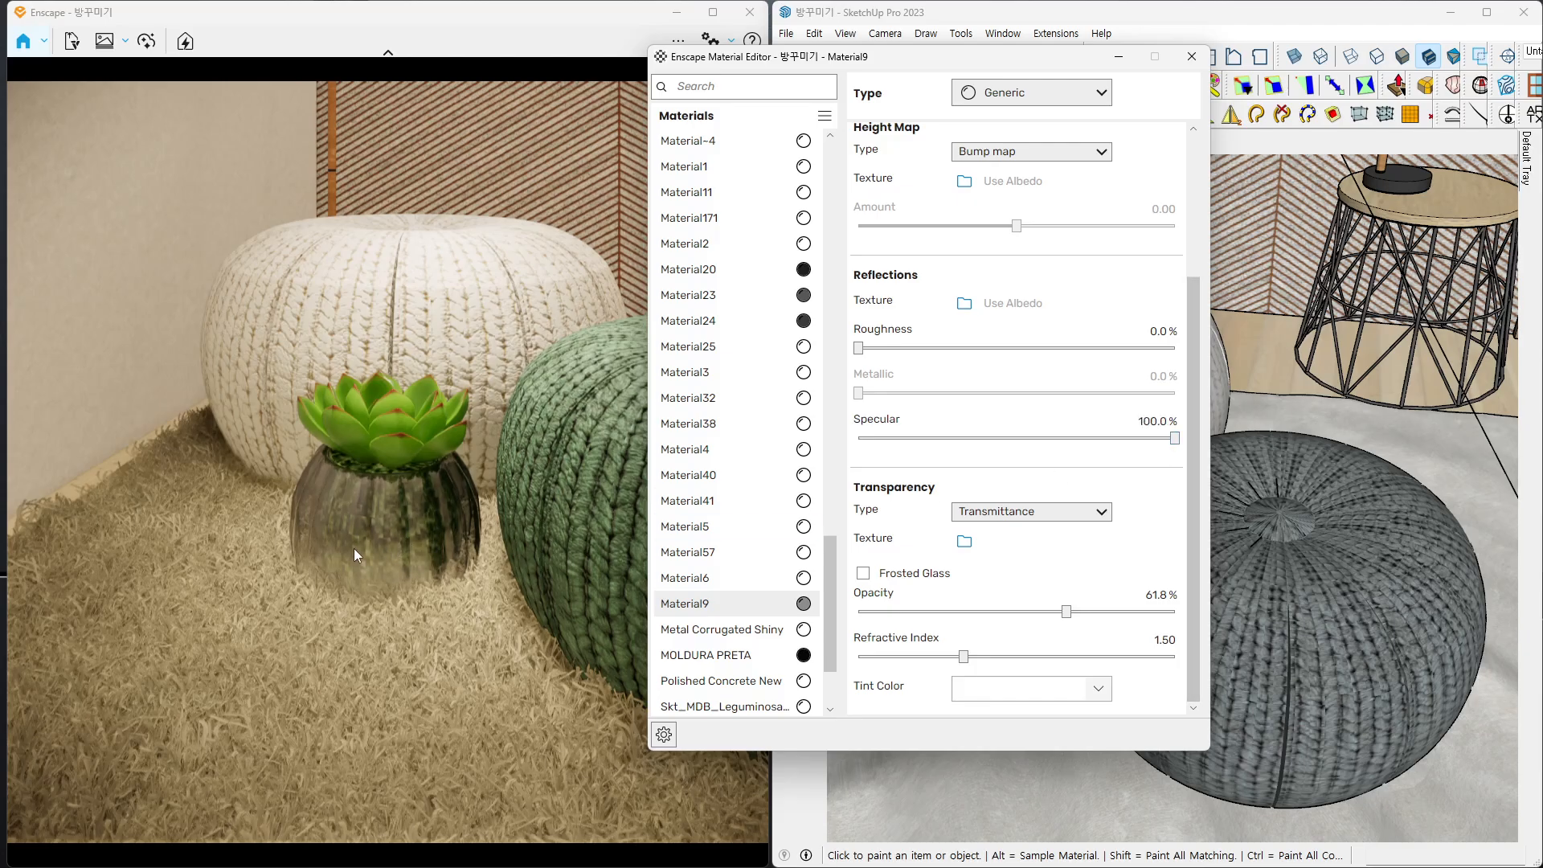
mouse_move(365, 524)
right_down()
mouse_move(351, 502)
mouse_move(371, 527)
mouse_move(368, 511)
right_up()
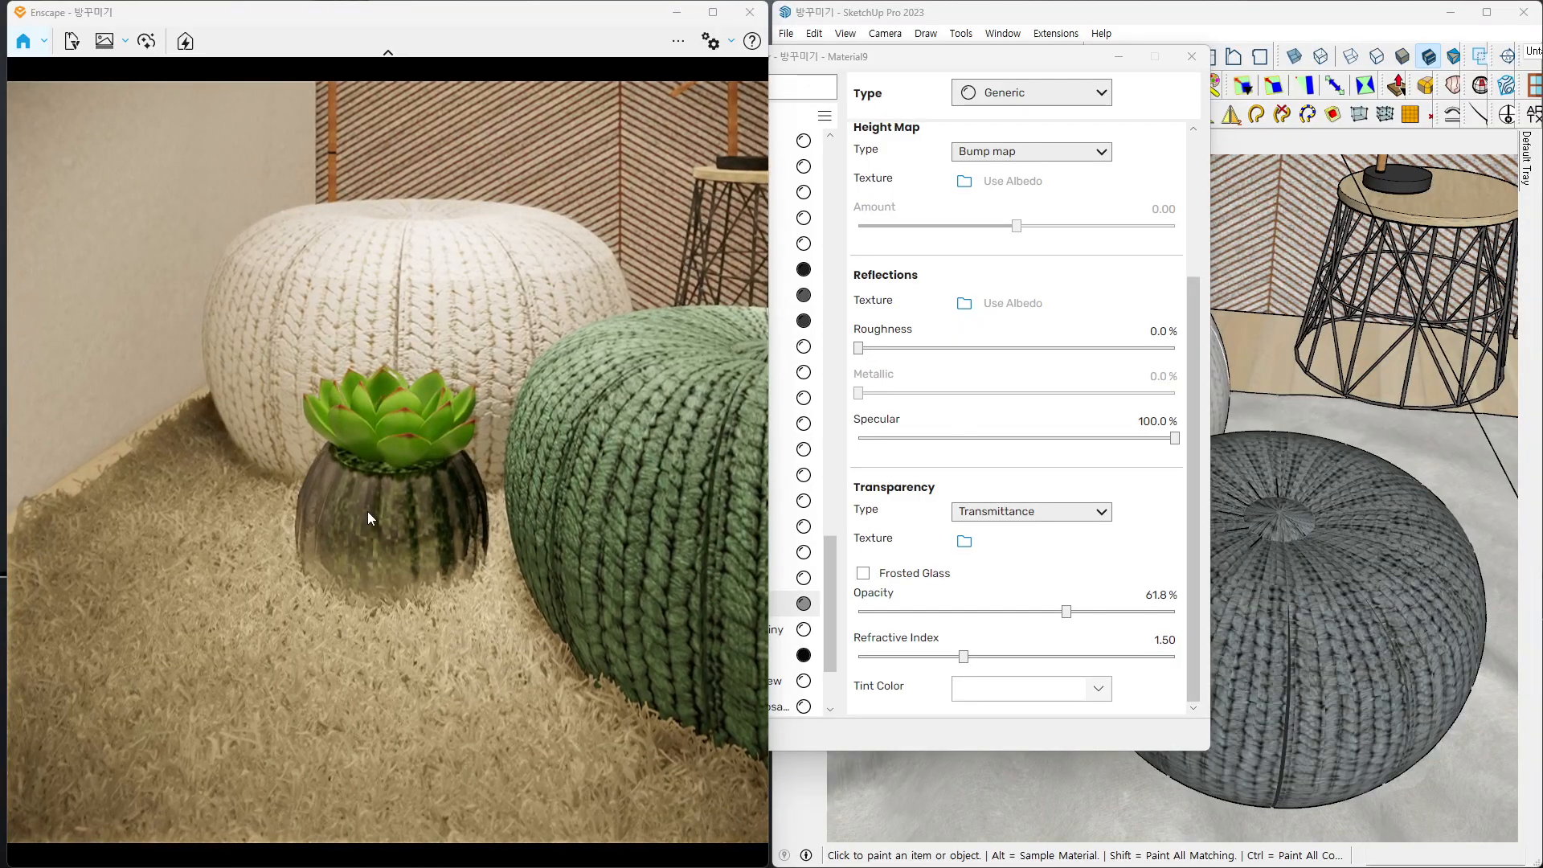
- View the bed and its bedding in the render and clear the material editor away from the SketchUp model
key(d)
key(d)
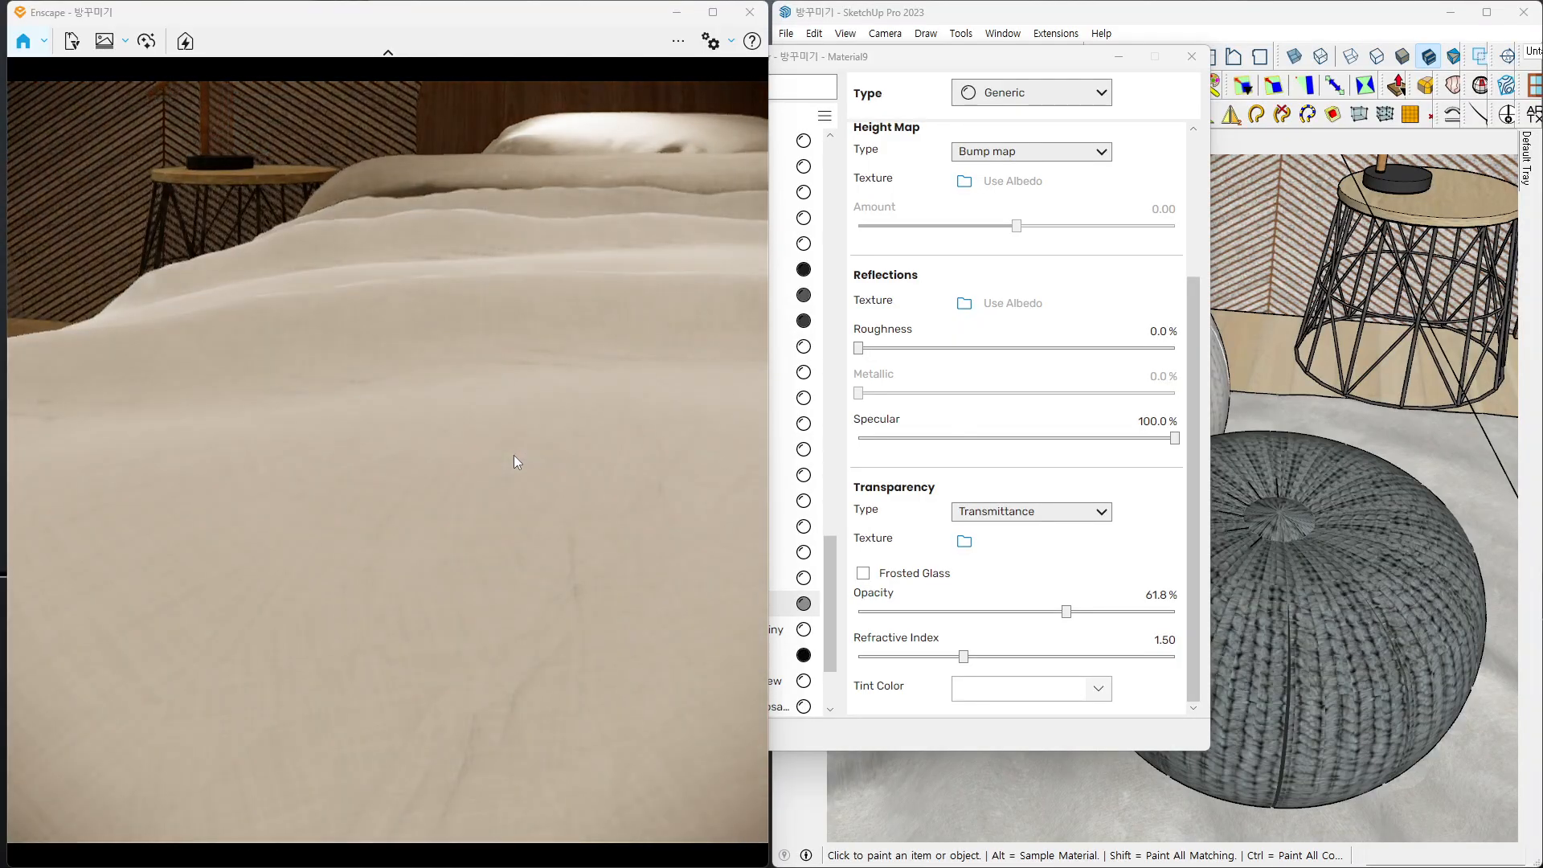
right_drag(514, 455, 476, 452)
scroll(503, 456, down, 6)
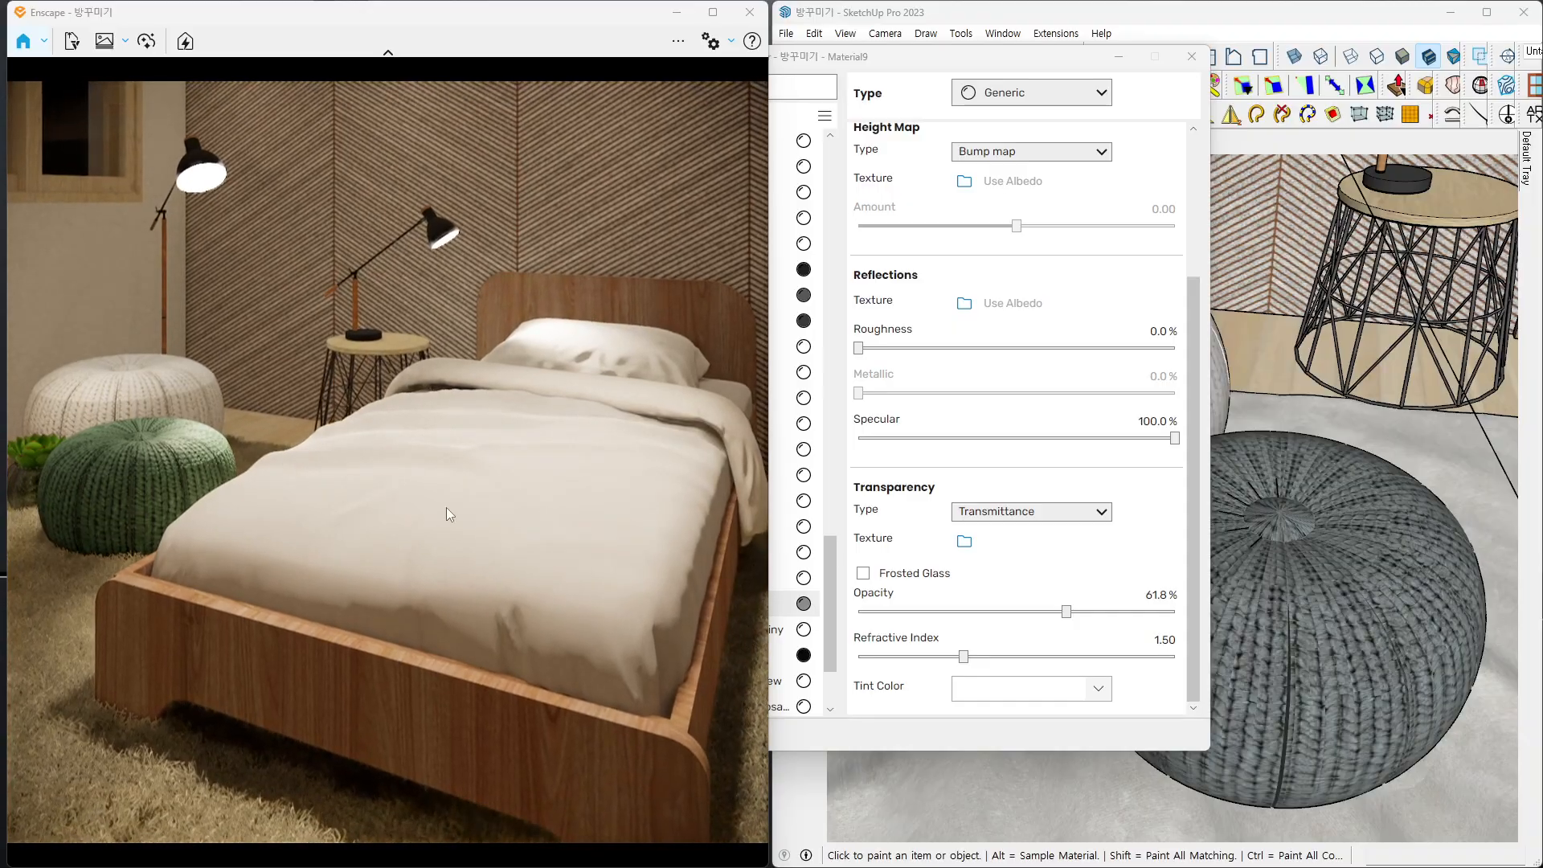
mouse_move(481, 496)
mouse_down()
mouse_move(502, 524)
mouse_move(532, 478)
mouse_up()
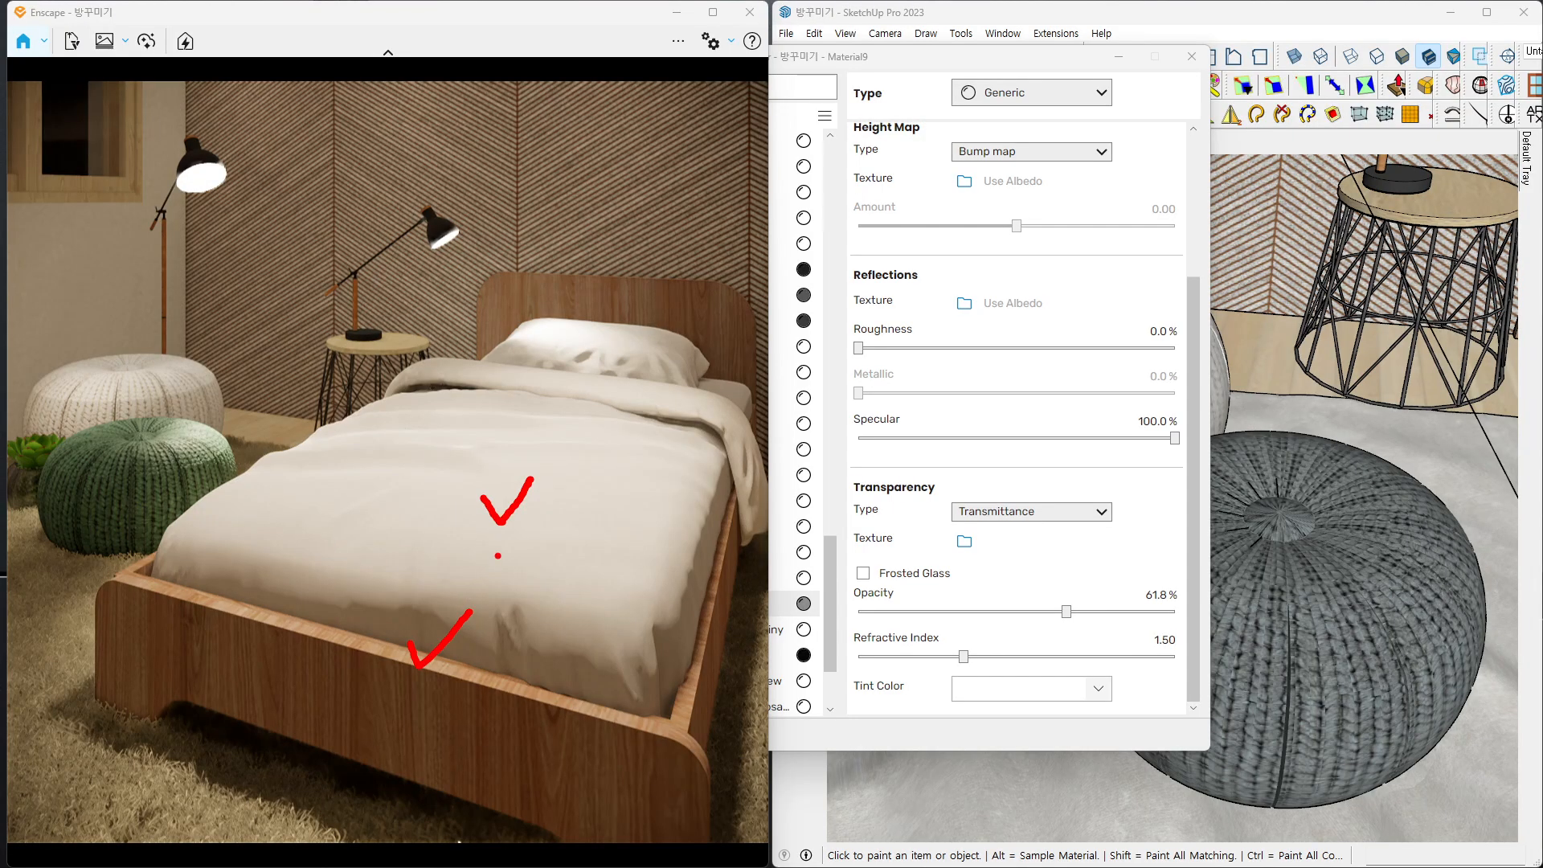
key(Escape)
mouse_move(508, 500)
right_down()
mouse_move(586, 486)
mouse_move(514, 493)
right_up()
drag(1084, 61, 952, 80)
click(988, 76)
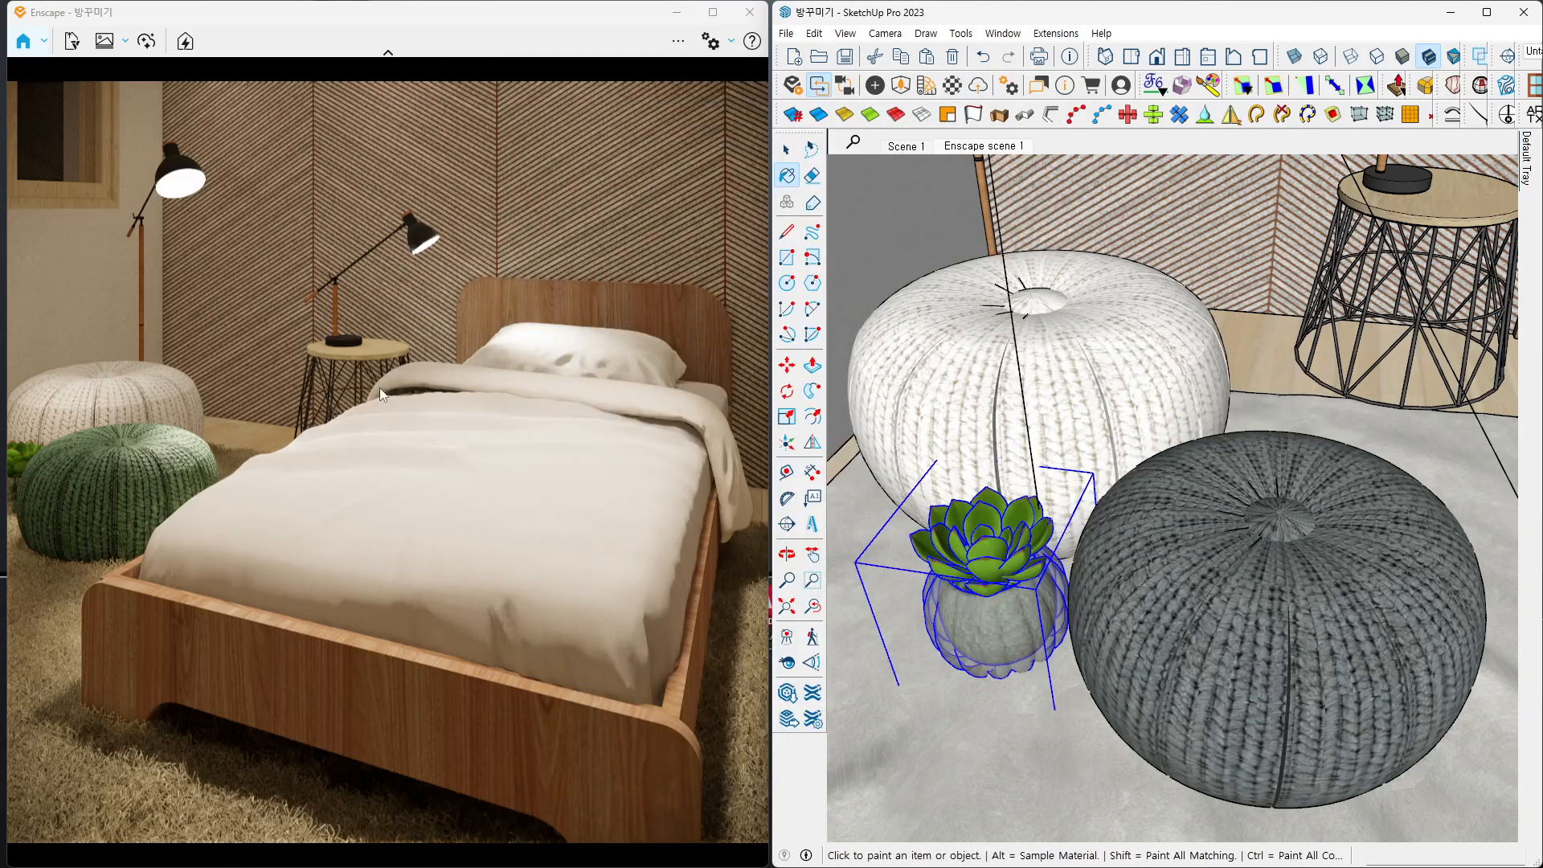
mouse_move(195, 442)
right_down()
mouse_move(386, 438)
mouse_move(200, 436)
right_up()
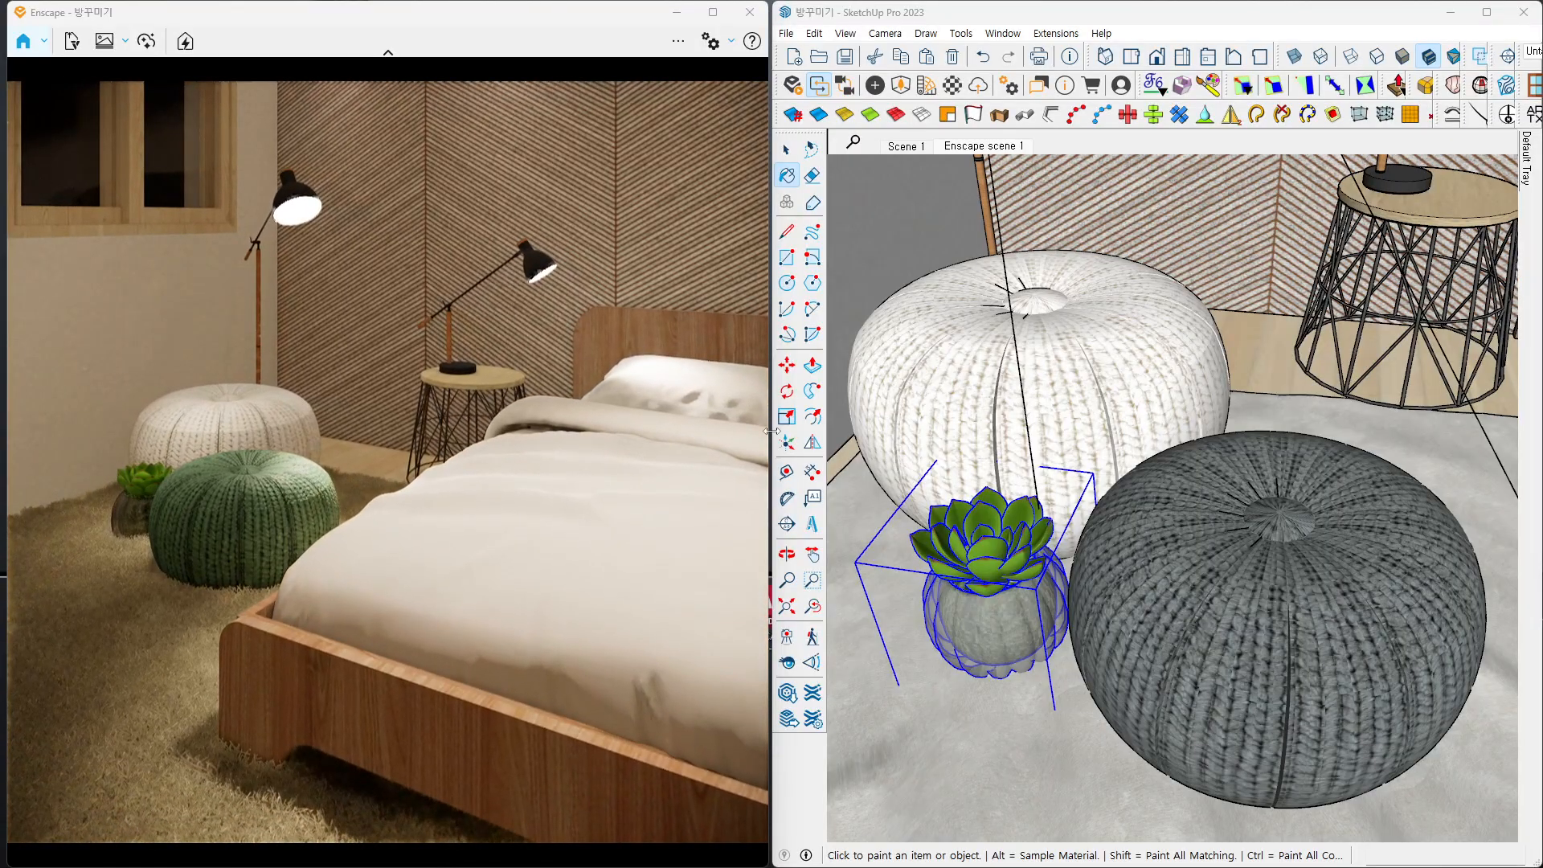
- Select the duvet on the bed in the SketchUp model and sample its Cama1 material for editing
click(792, 153)
scroll(1043, 475, down, 5)
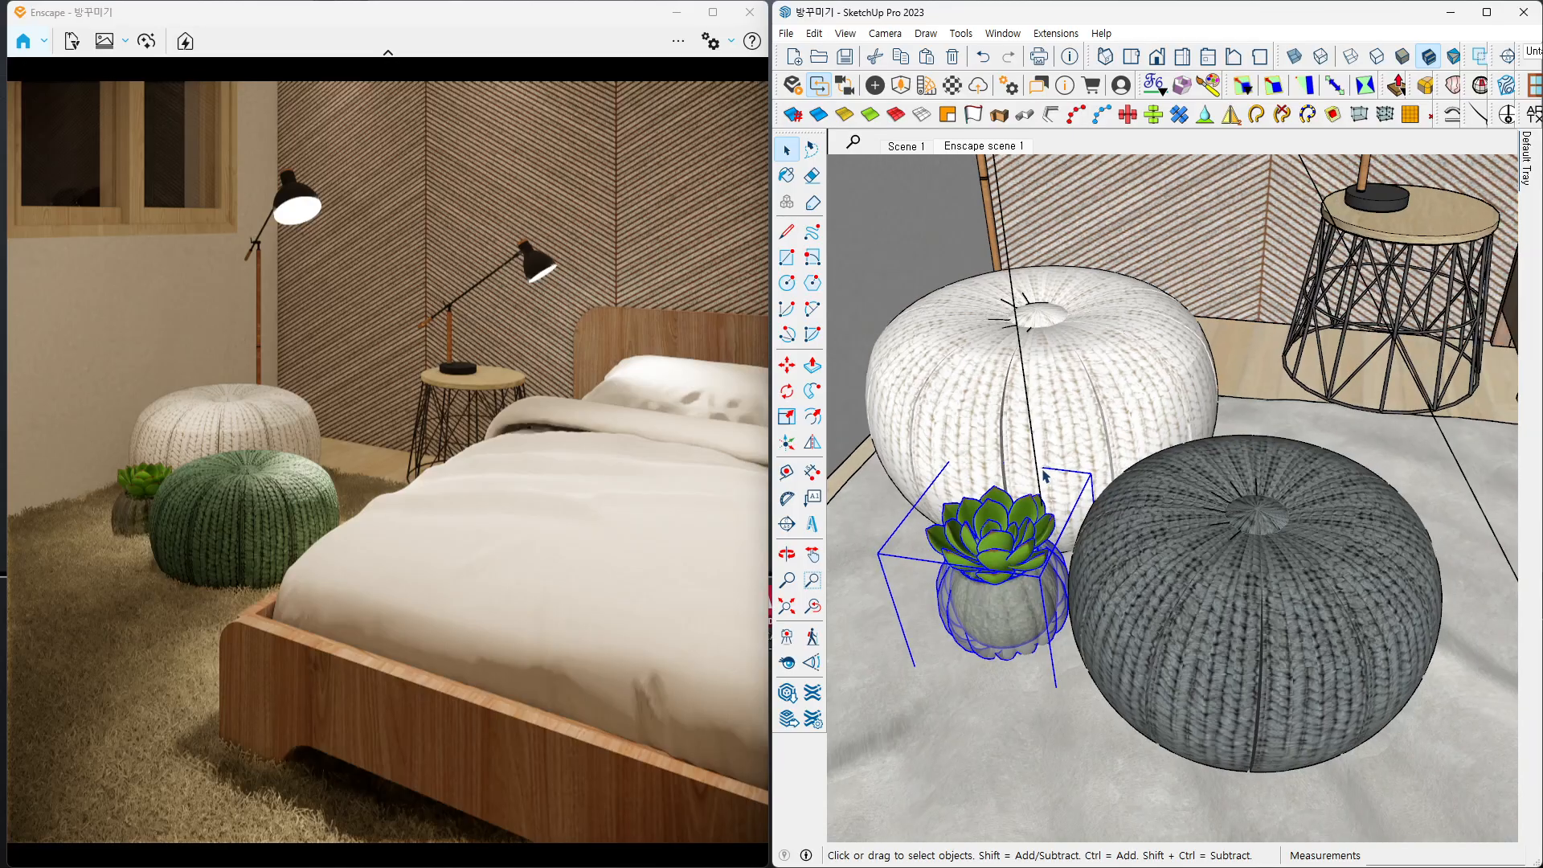
mouse_move(1043, 476)
middle_down()
mouse_move(1022, 479)
mouse_move(1237, 493)
mouse_move(1147, 492)
mouse_move(1159, 478)
middle_up()
scroll(1165, 514, down, 3)
click(1180, 699)
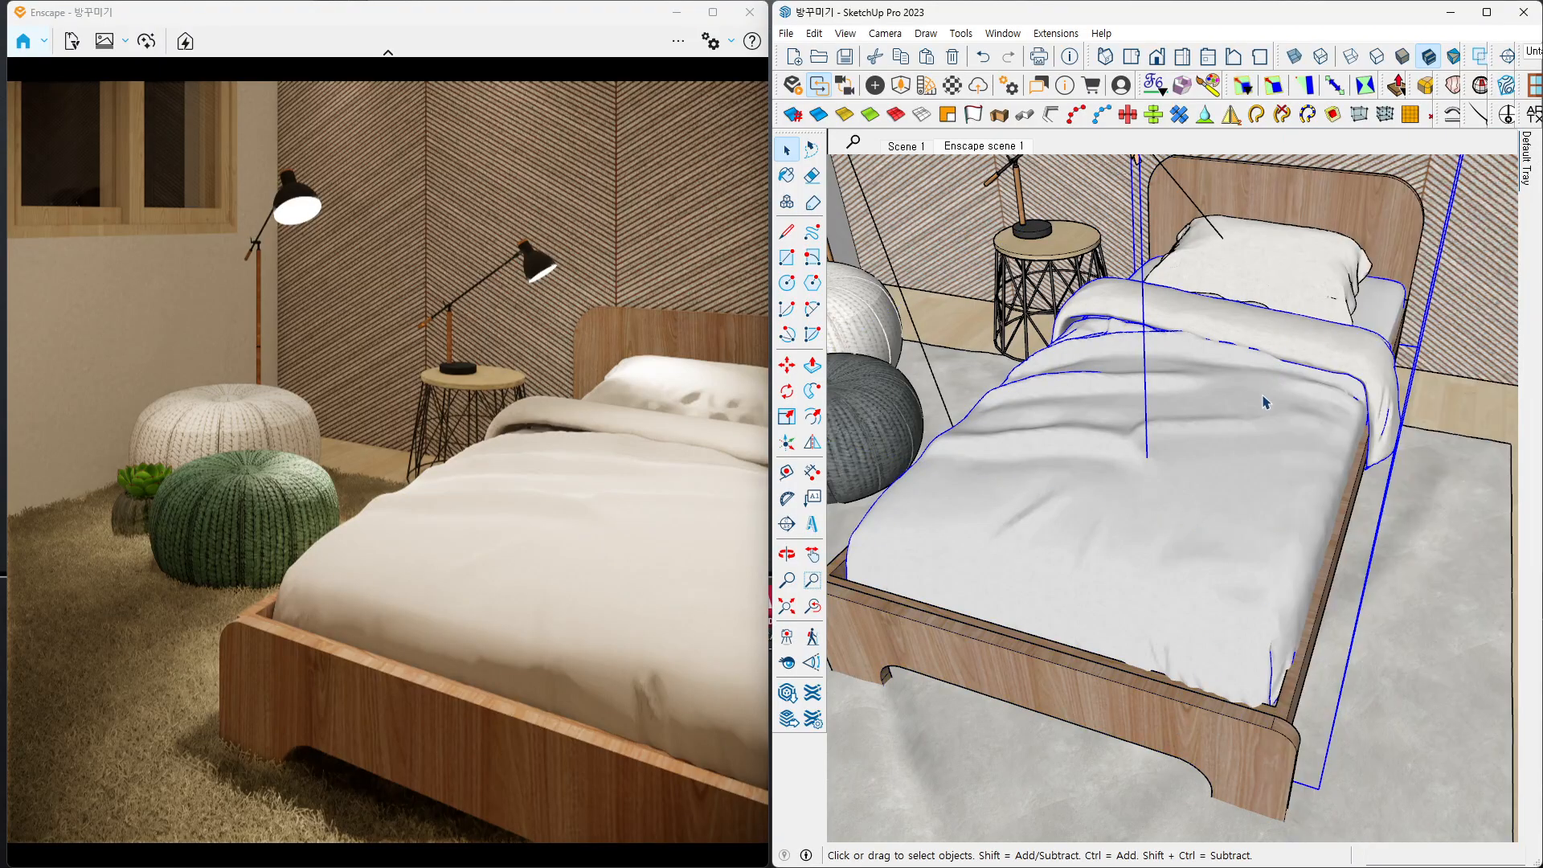
key(b)
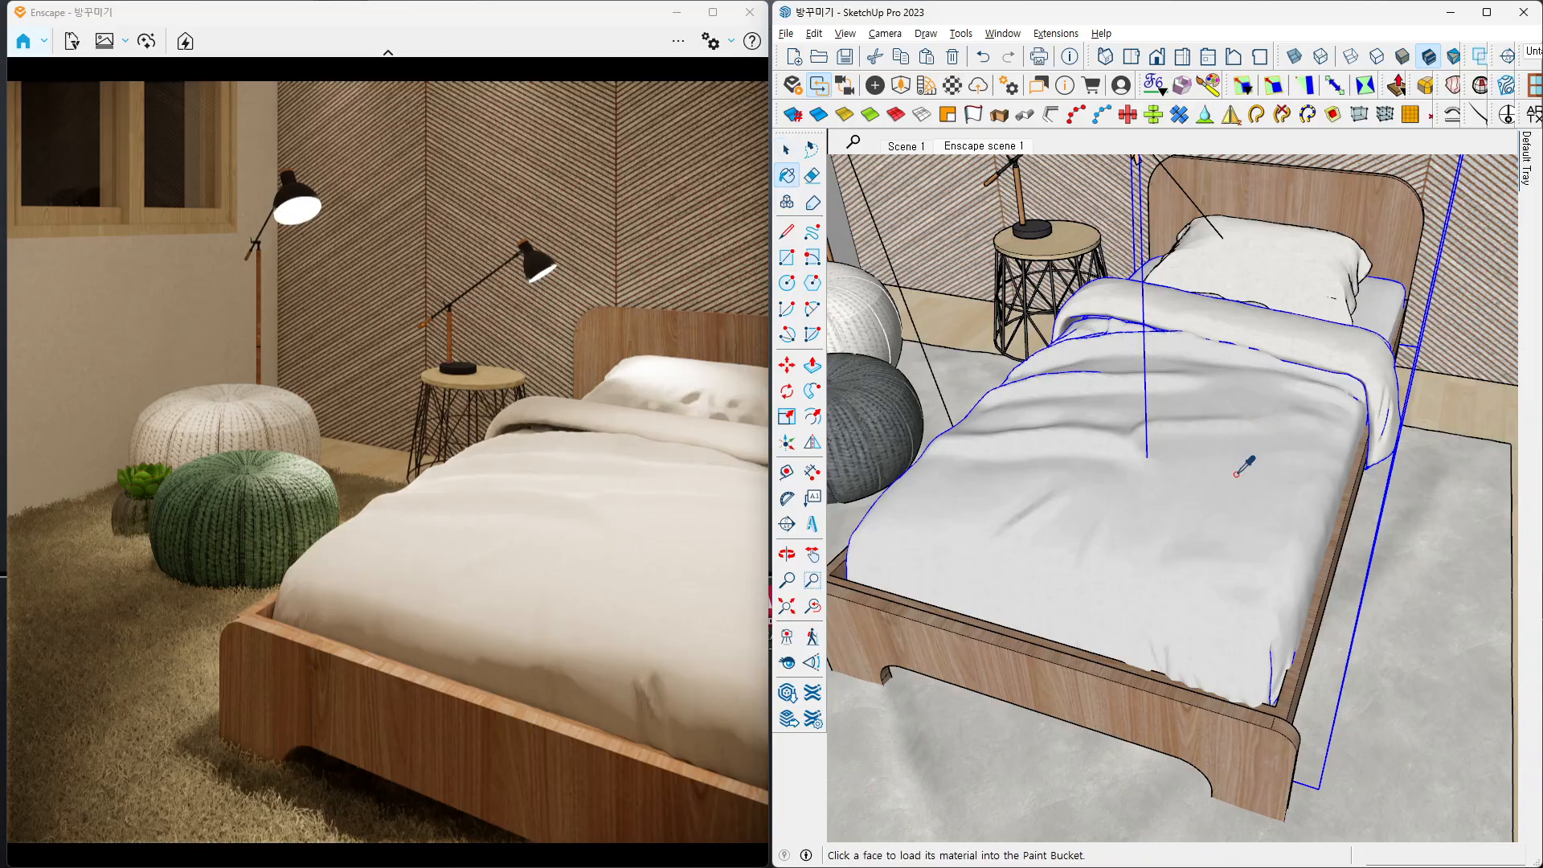
alt+click(1237, 474)
mouse_move(1522, 158)
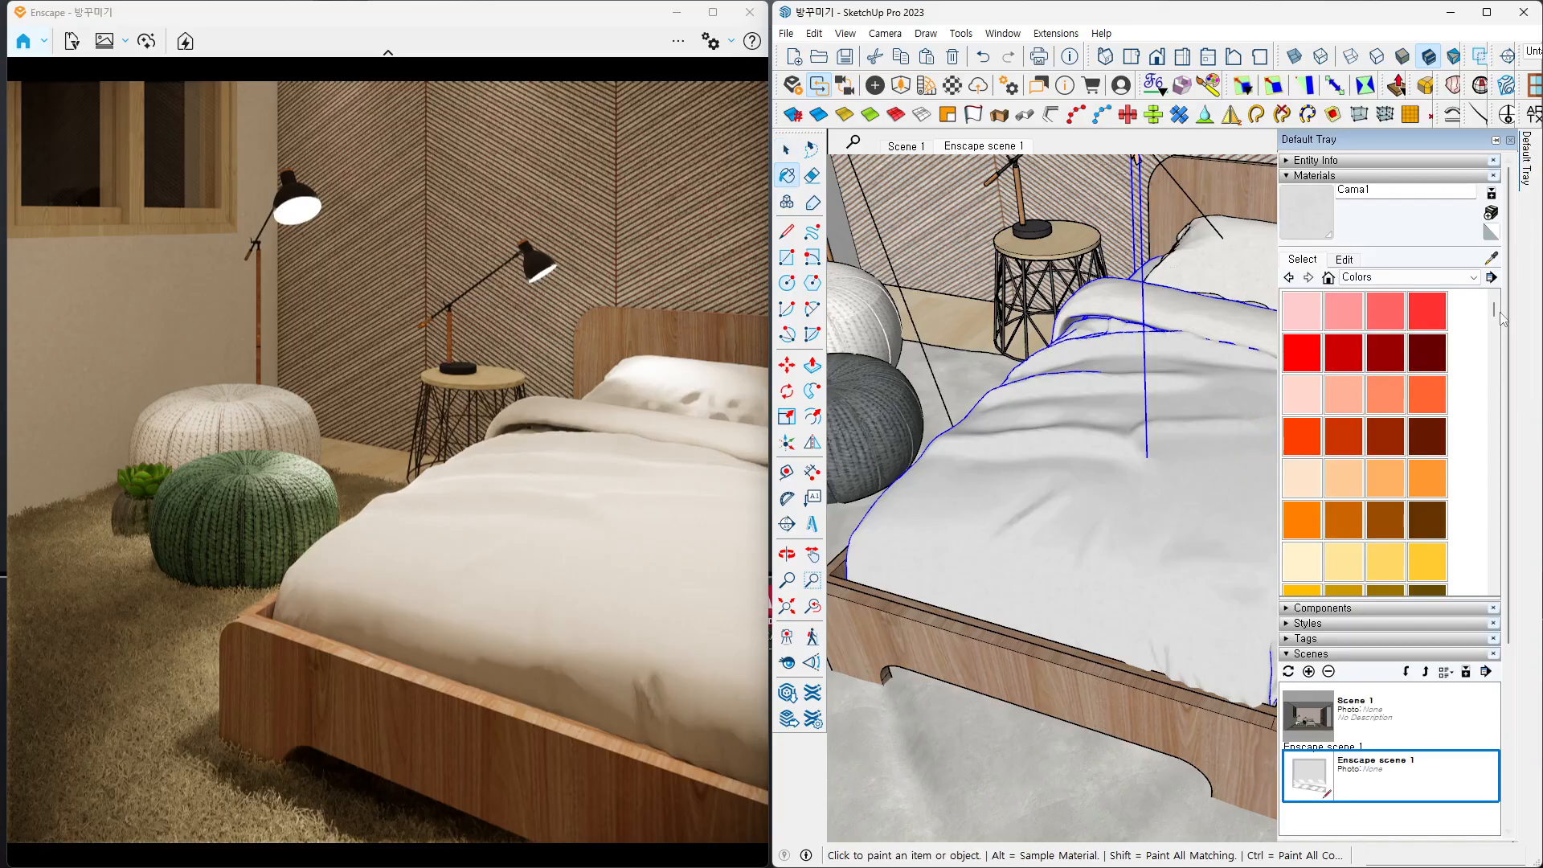
click(1344, 260)
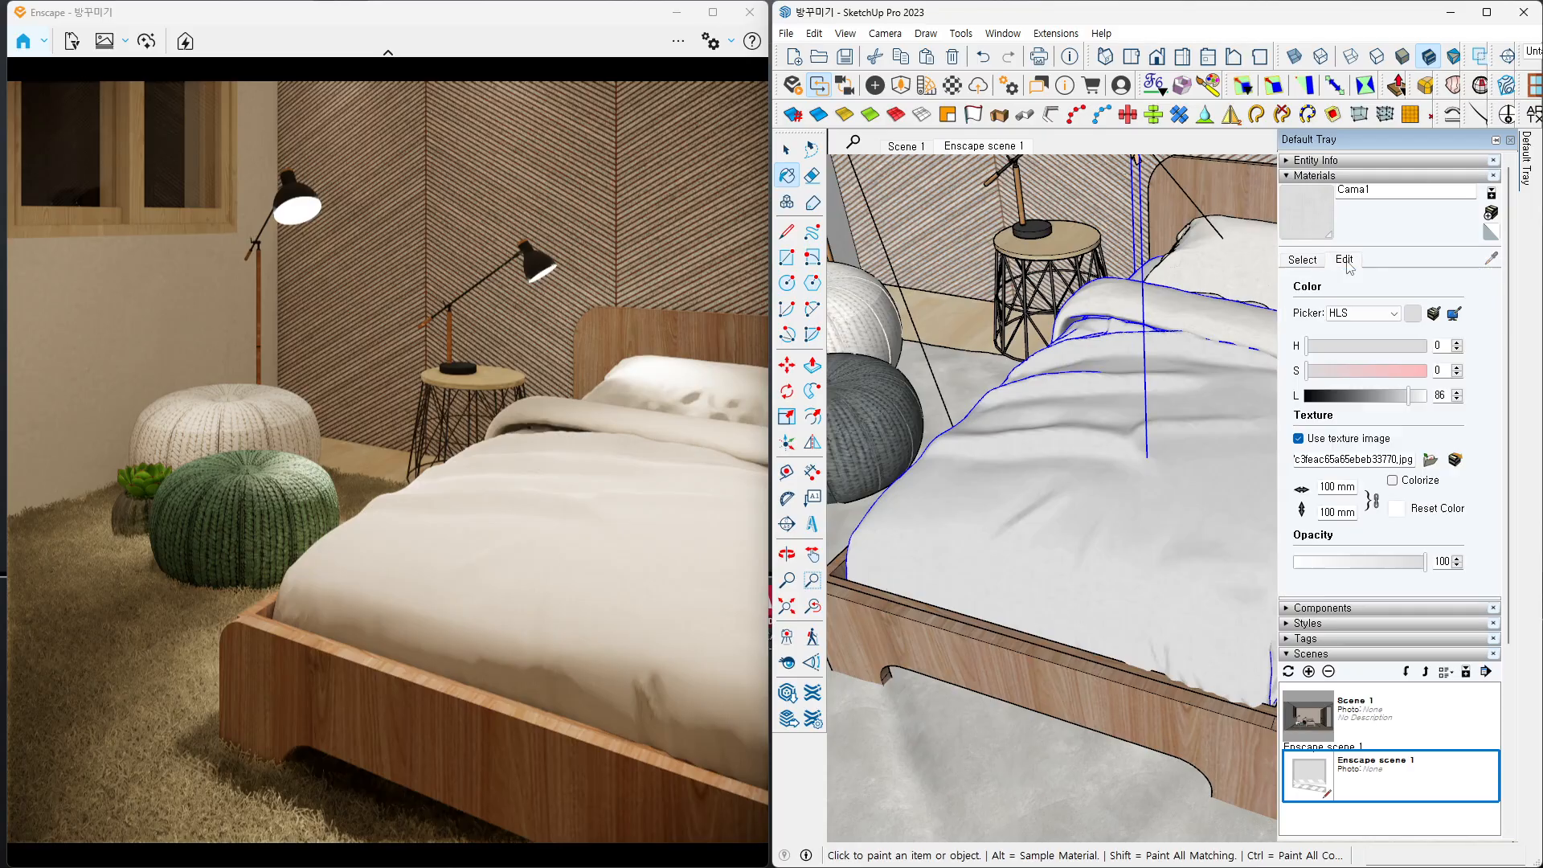
- Open Cama1's texture image in Photoshop and inspect its fabric weave
click(1457, 462)
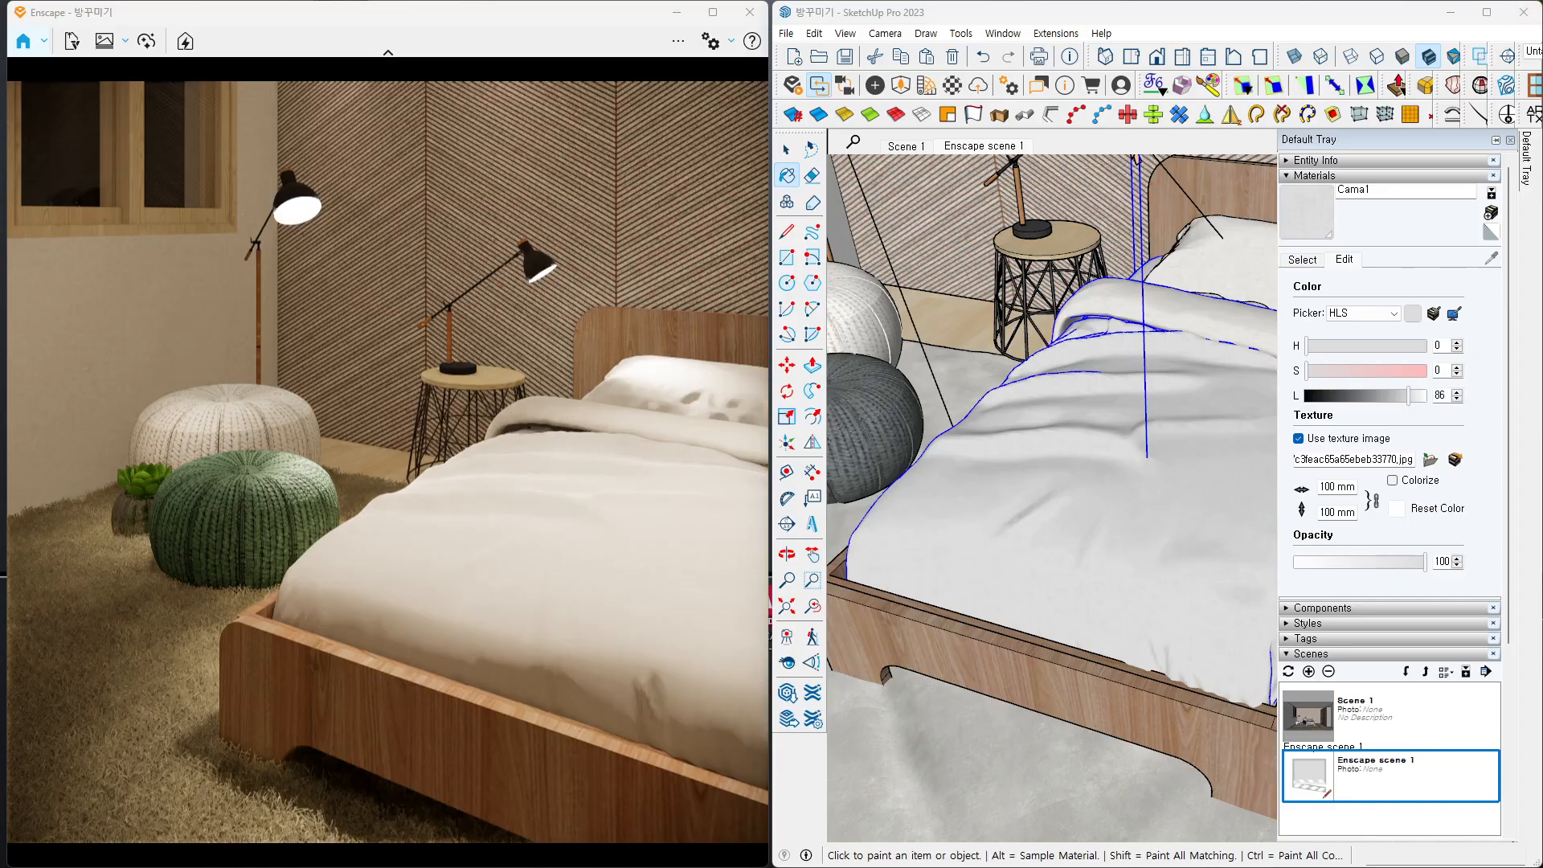
drag(1542, 149, 864, 1)
alt+scroll(677, 479, up, 4)
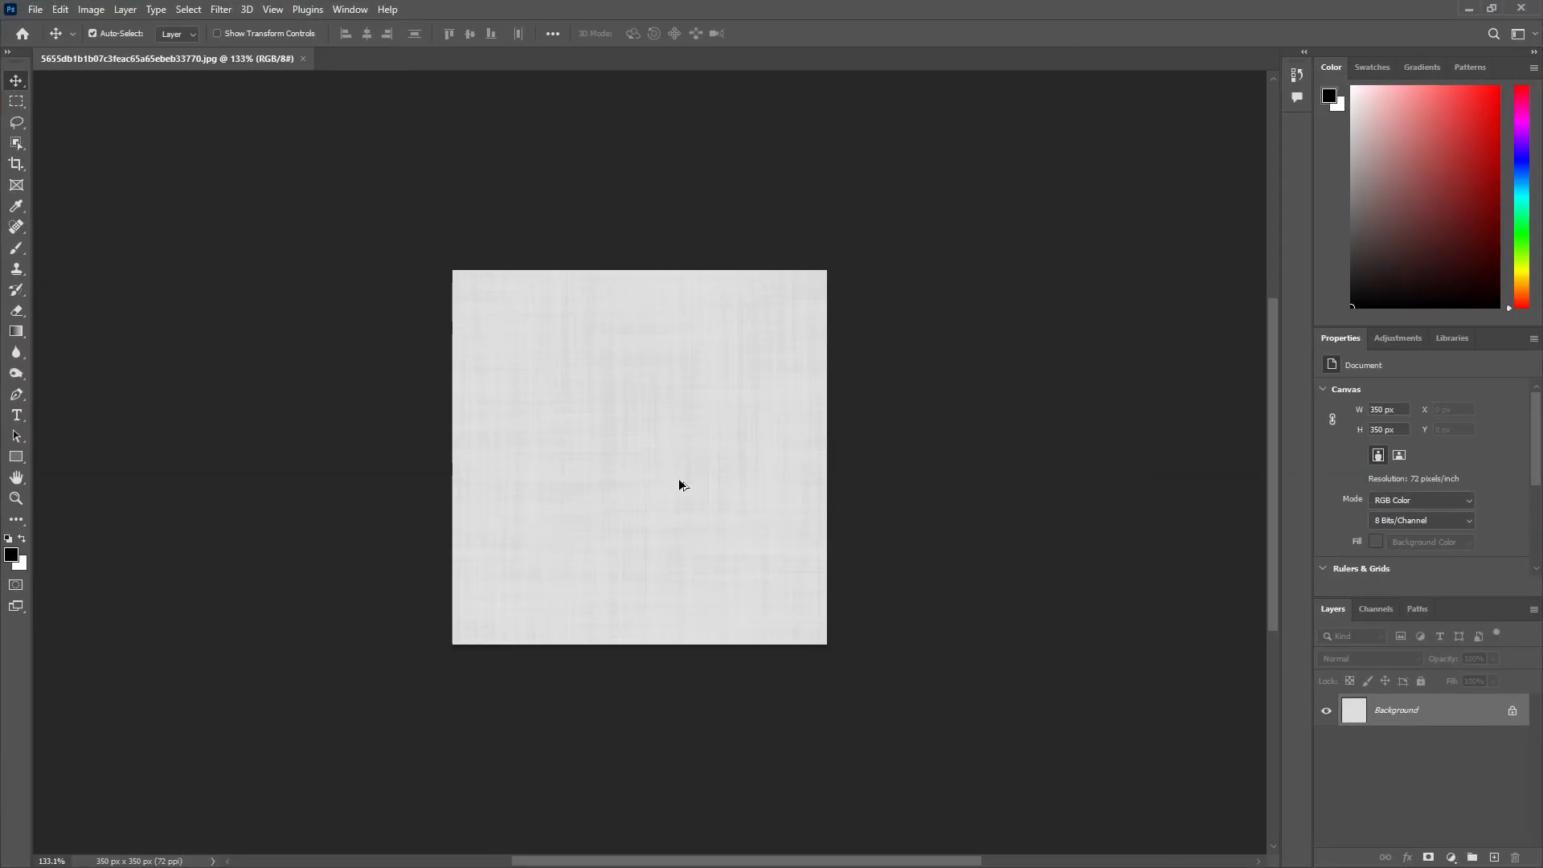
alt+scroll(677, 481, down, 2)
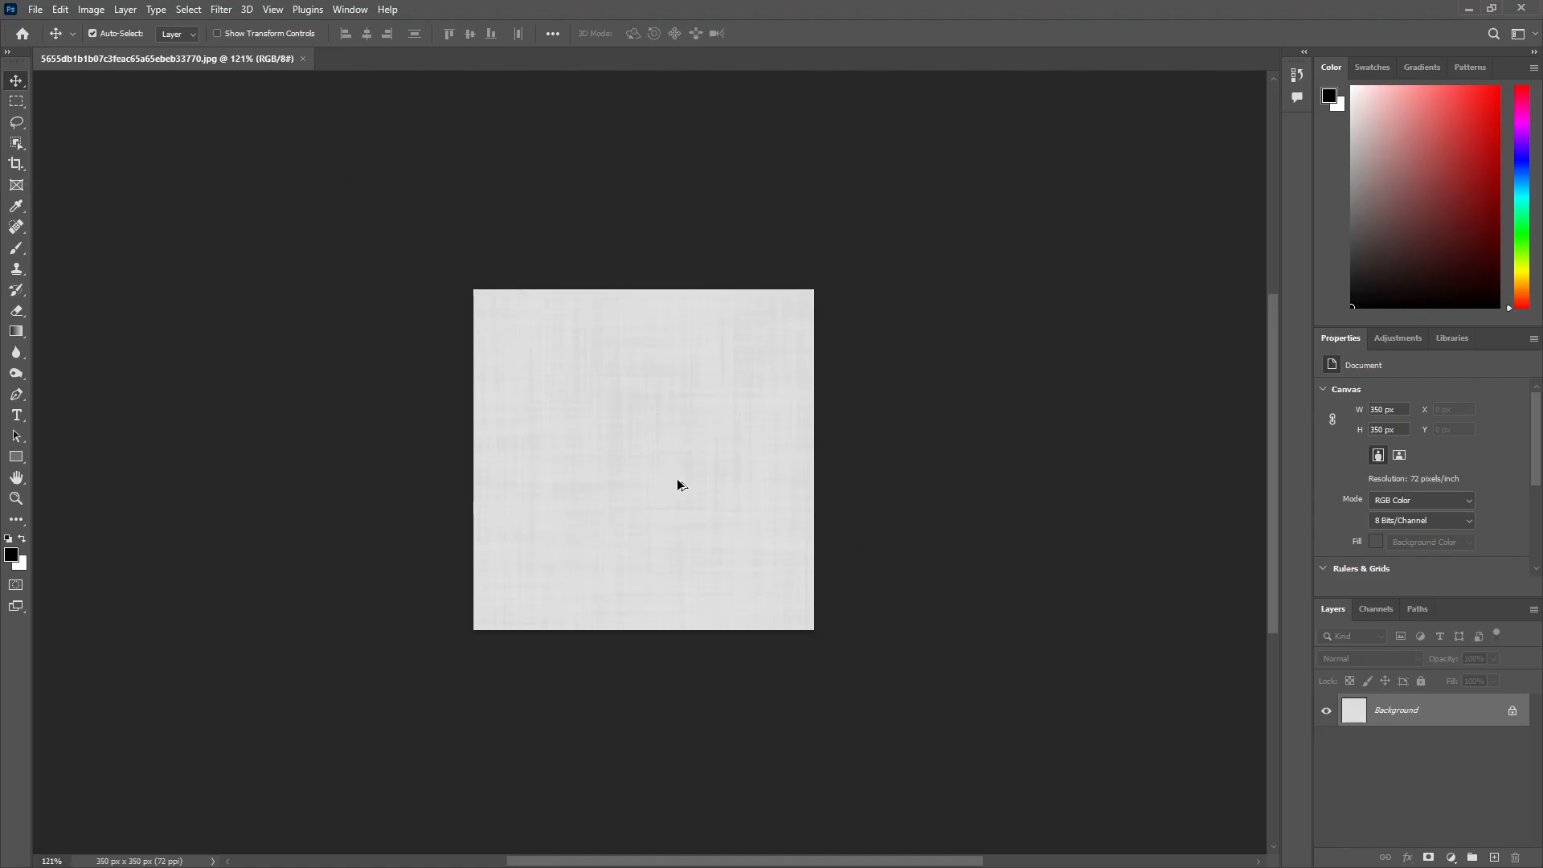
alt+scroll(677, 484, up, 1)
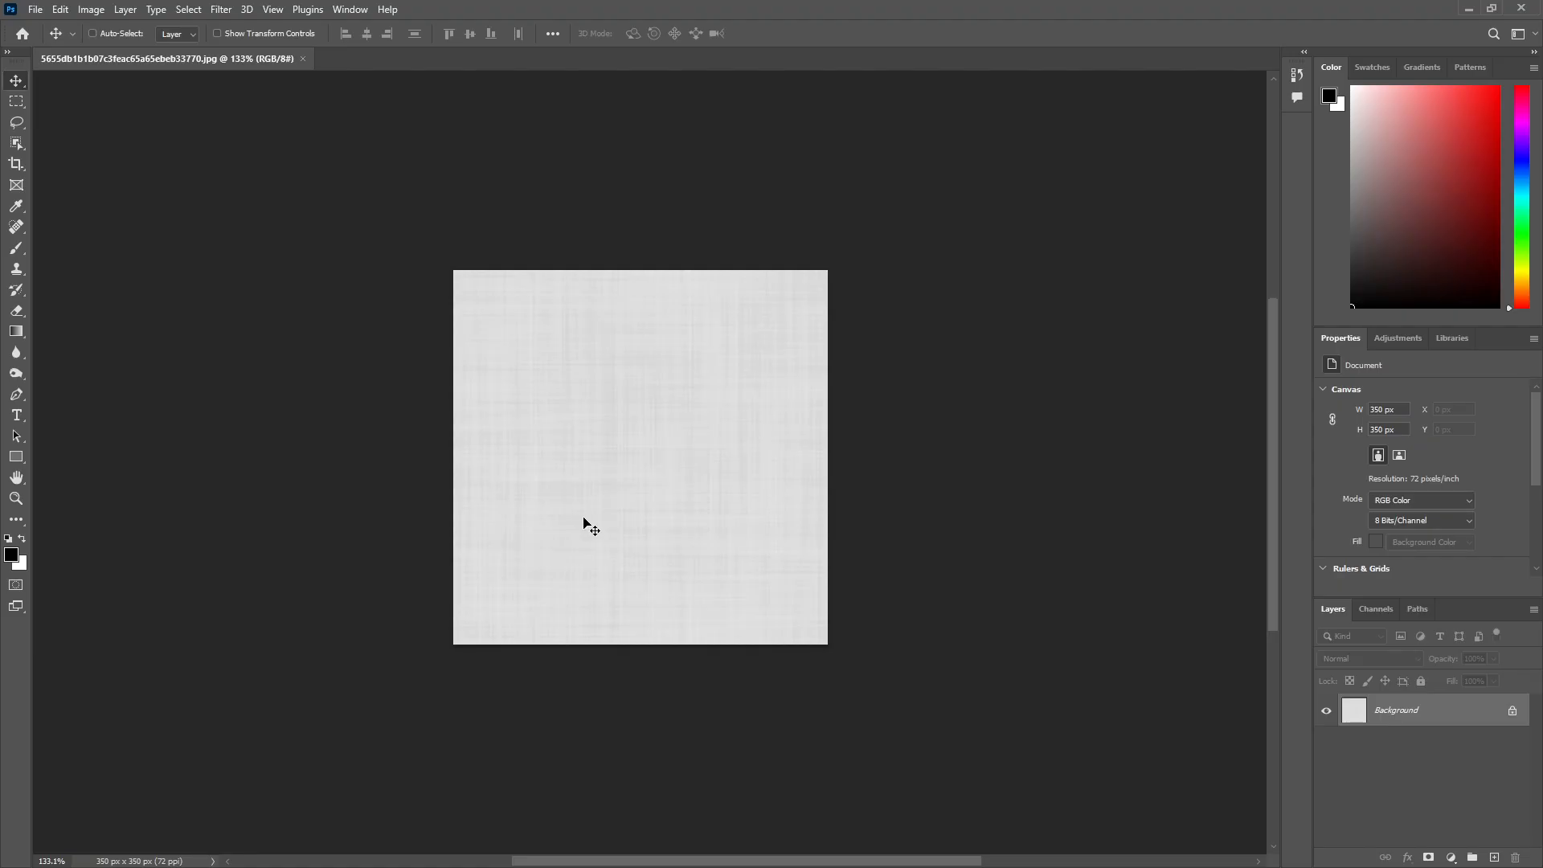
- Save the fabric texture to the desktop as the JPEG 침대천.jpg and return to the SketchUp model
key(ctrl)
click(35, 10)
click(85, 210)
click(84, 167)
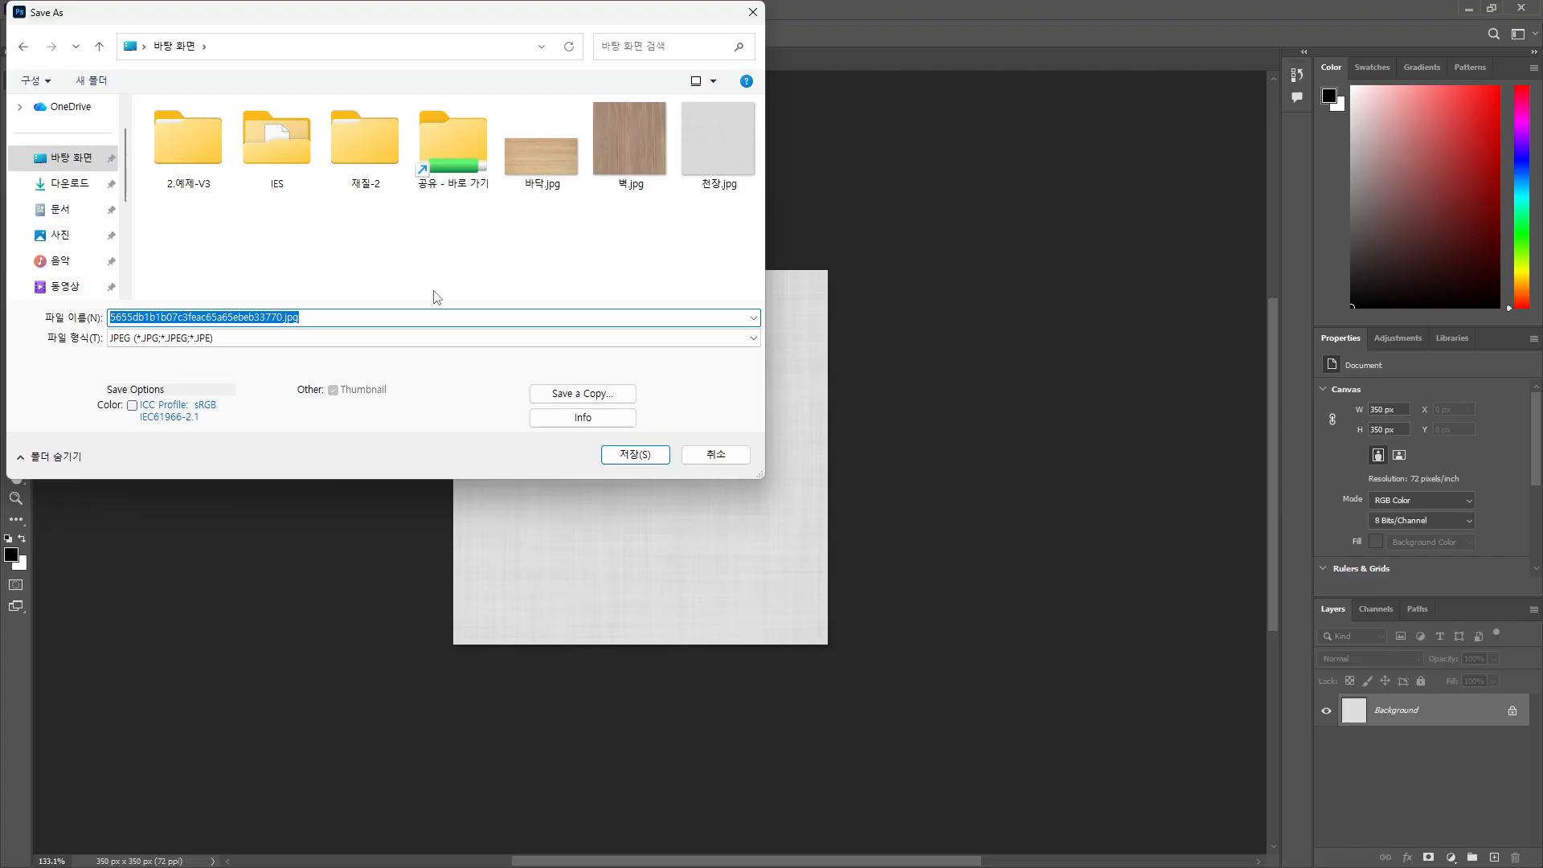
key(BackSpace)
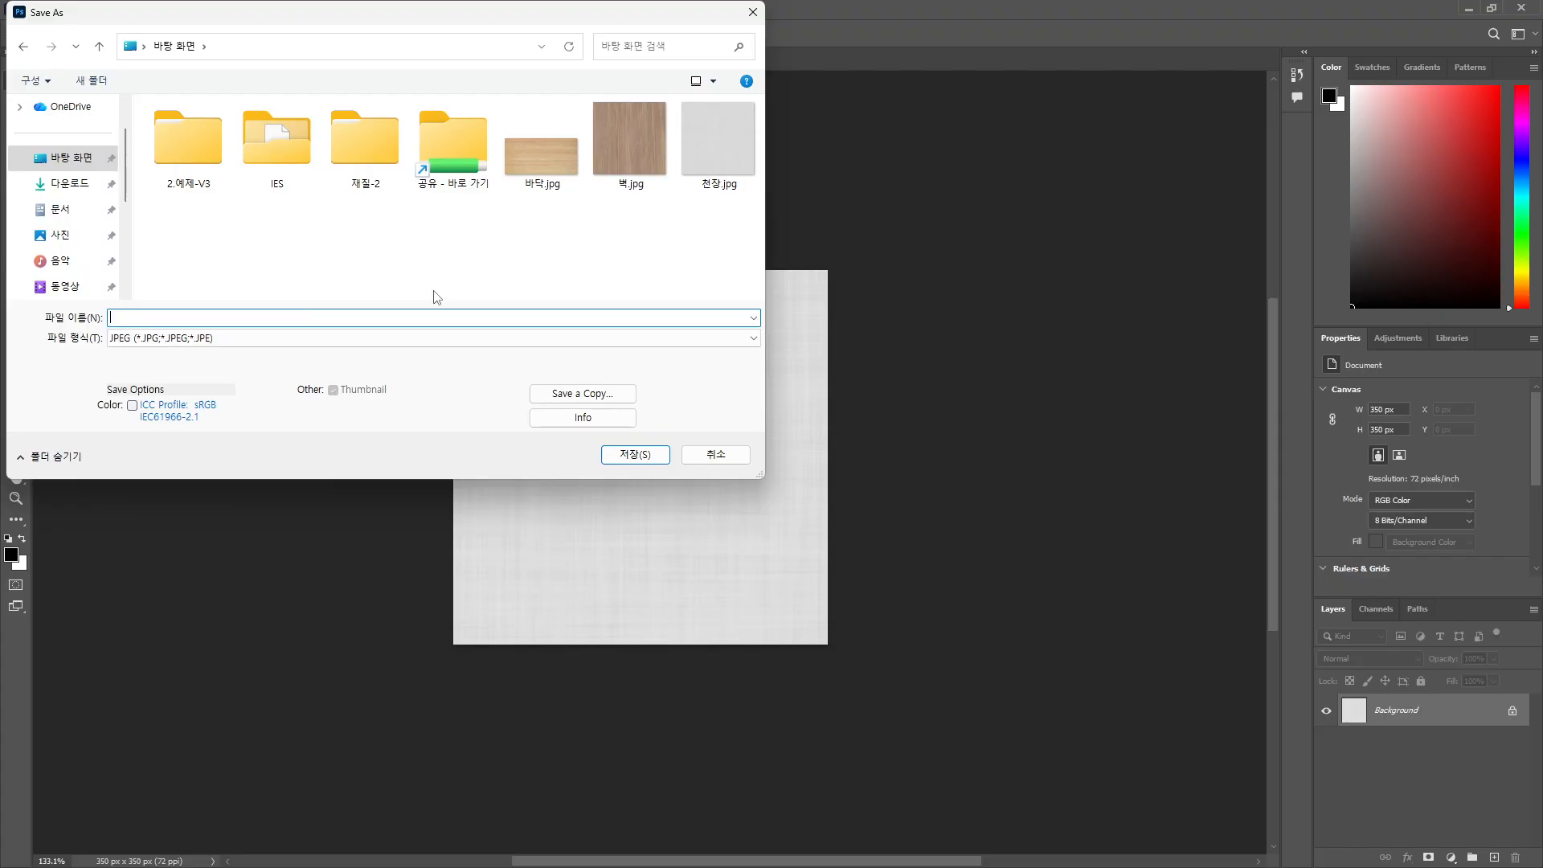
key(Return)
text(침대프)
key(Return)
key(Return)
key(Return)
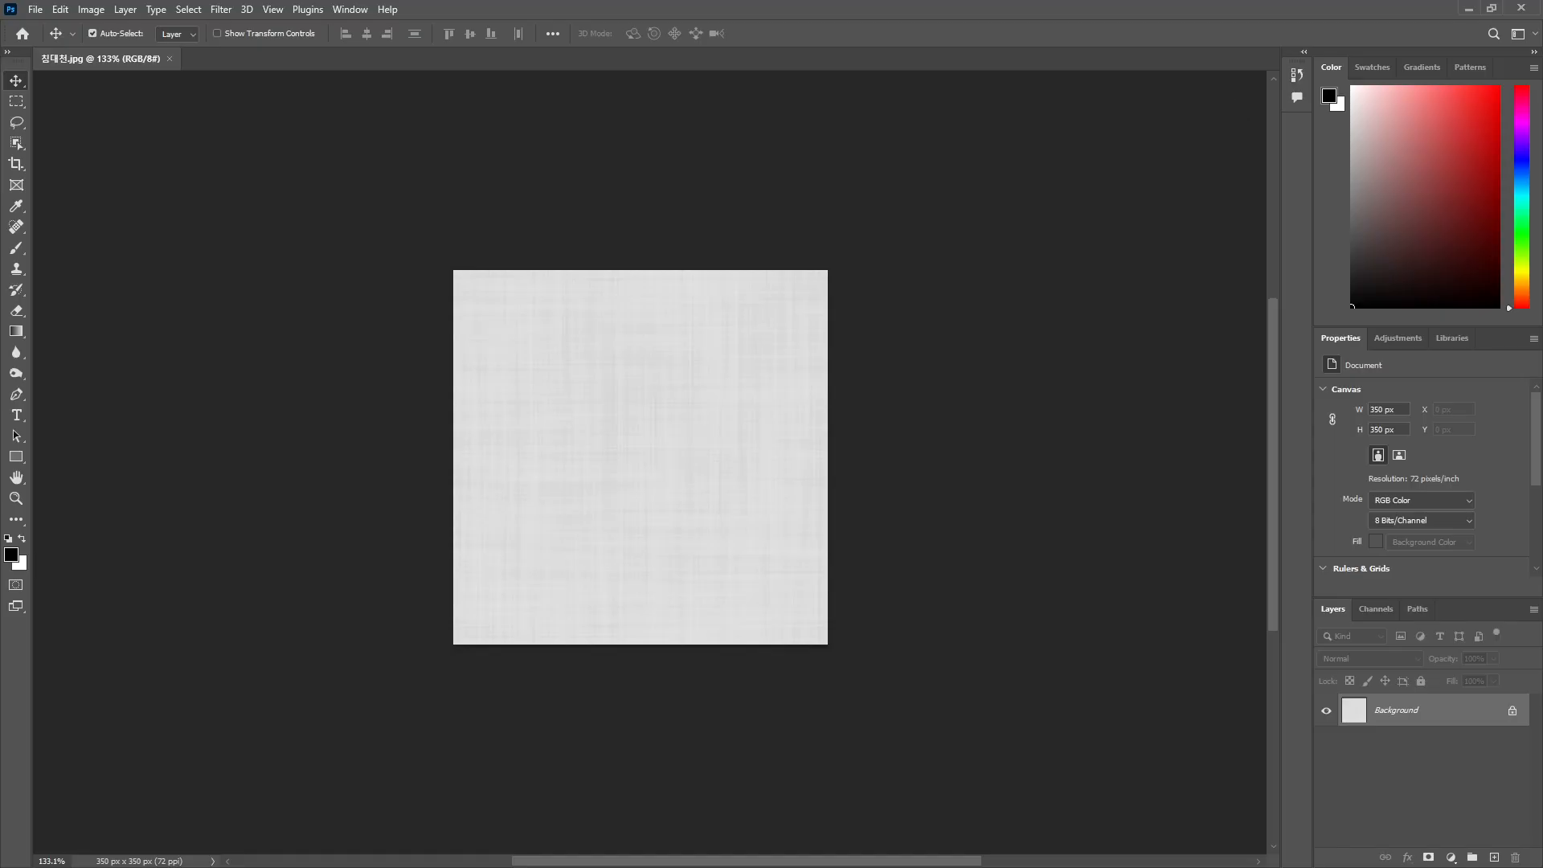
click(1468, 8)
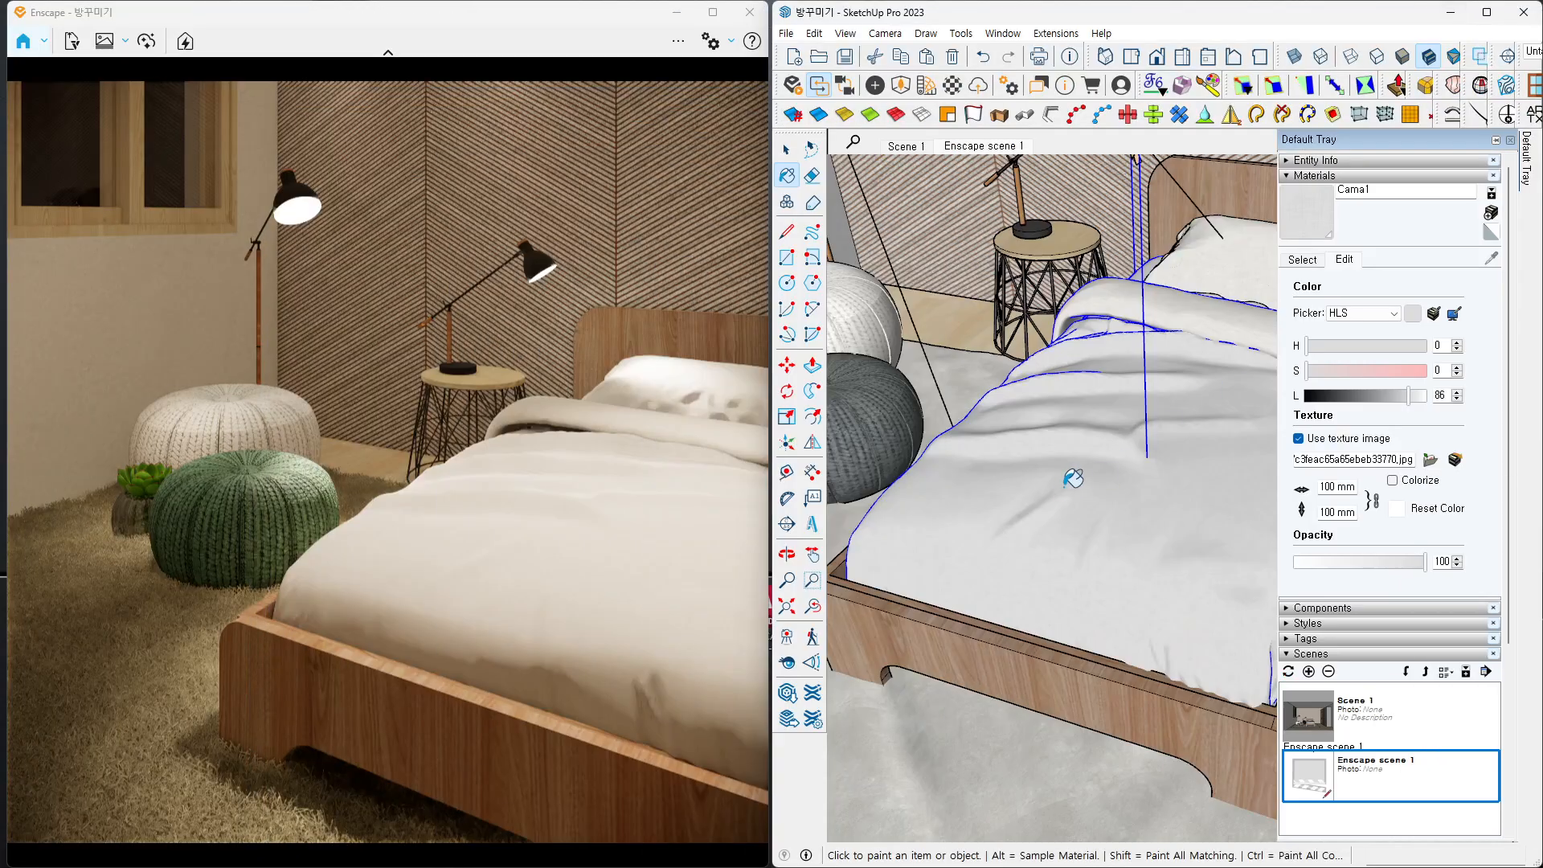
- Sample the wood material of the bed frame's footboard in SketchUp and open its texture image in Photoshop
click(786, 149)
click(1031, 659)
scroll(1031, 659, up, 6)
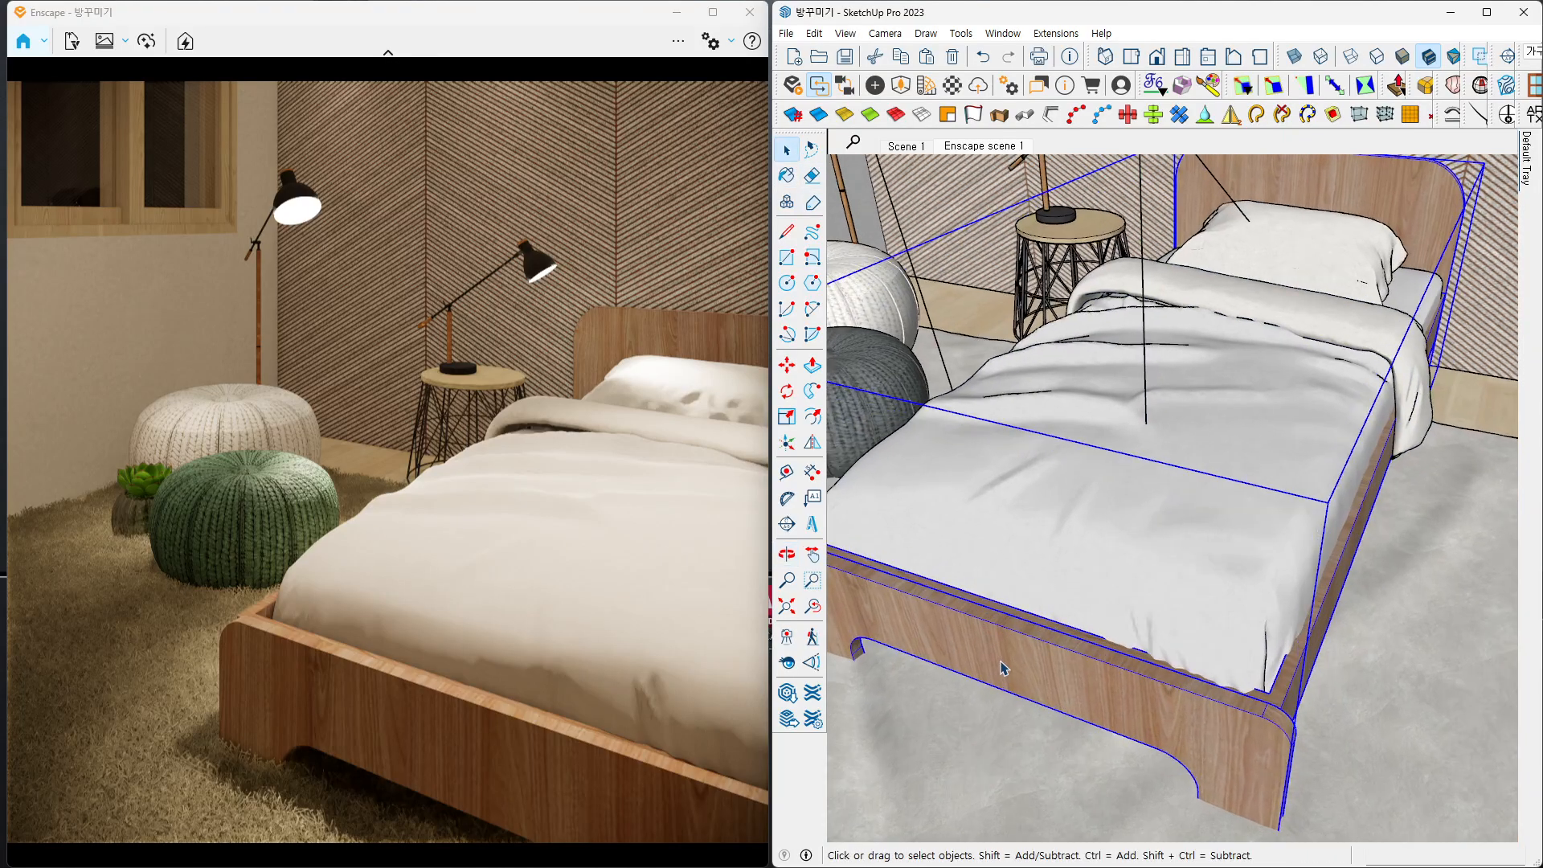
key(b)
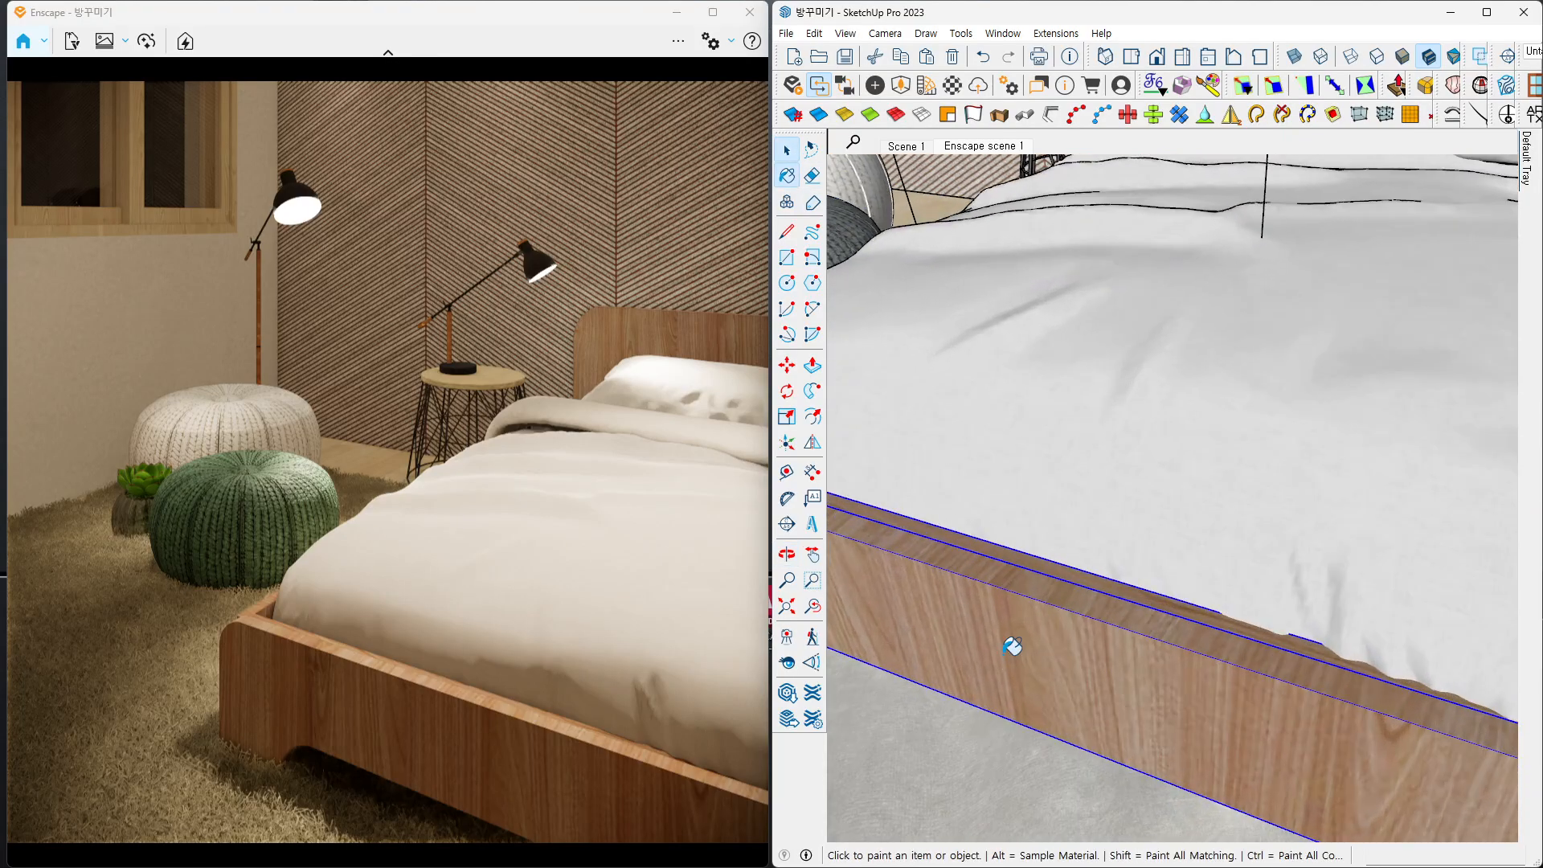
key(alt)
alt+click(1004, 654)
mouse_move(1526, 168)
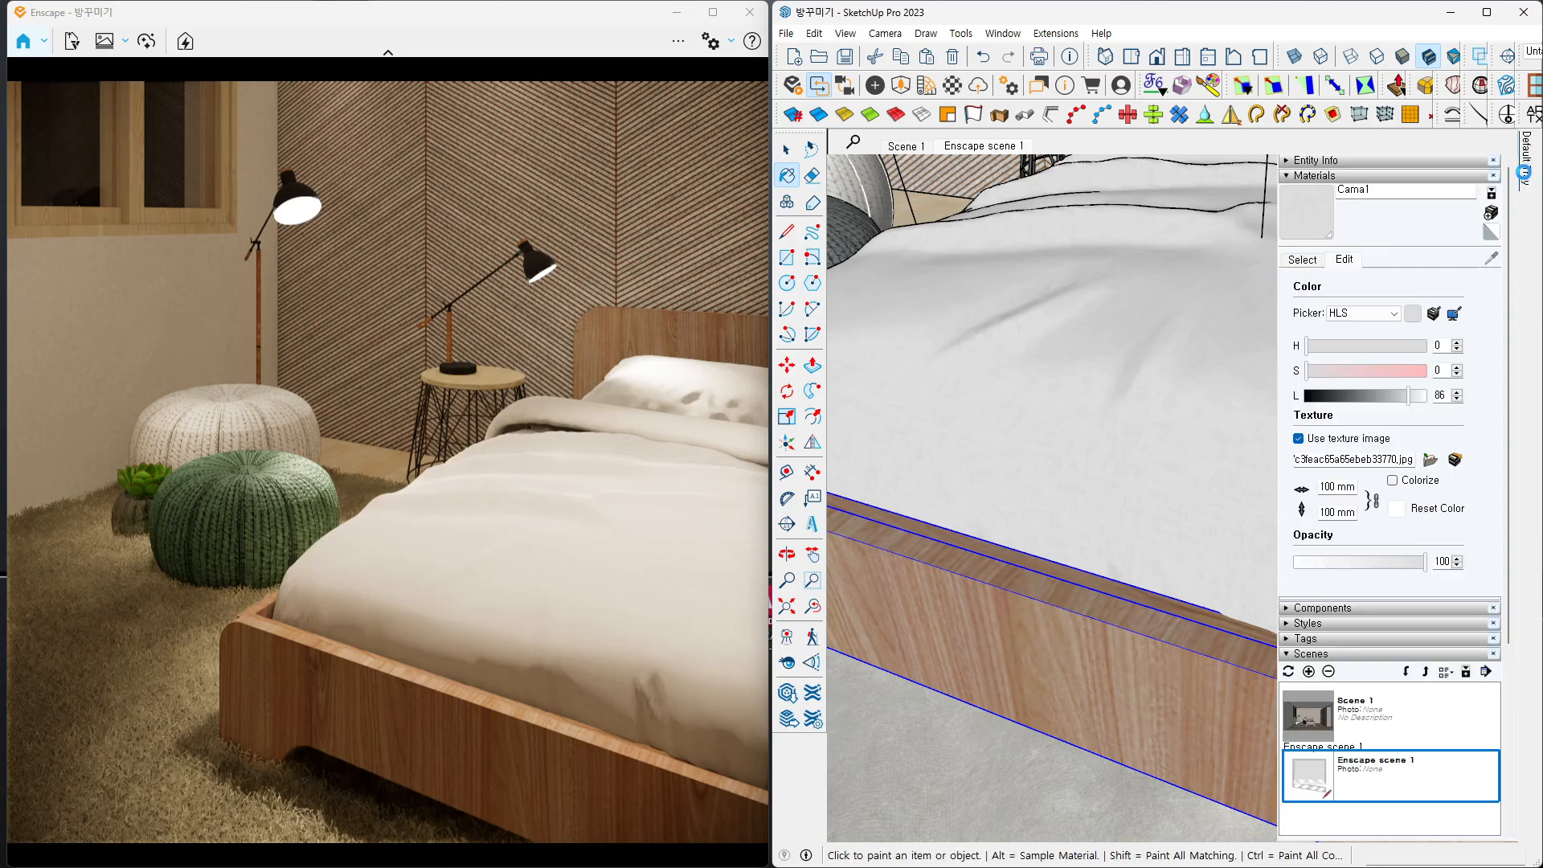
click(1454, 458)
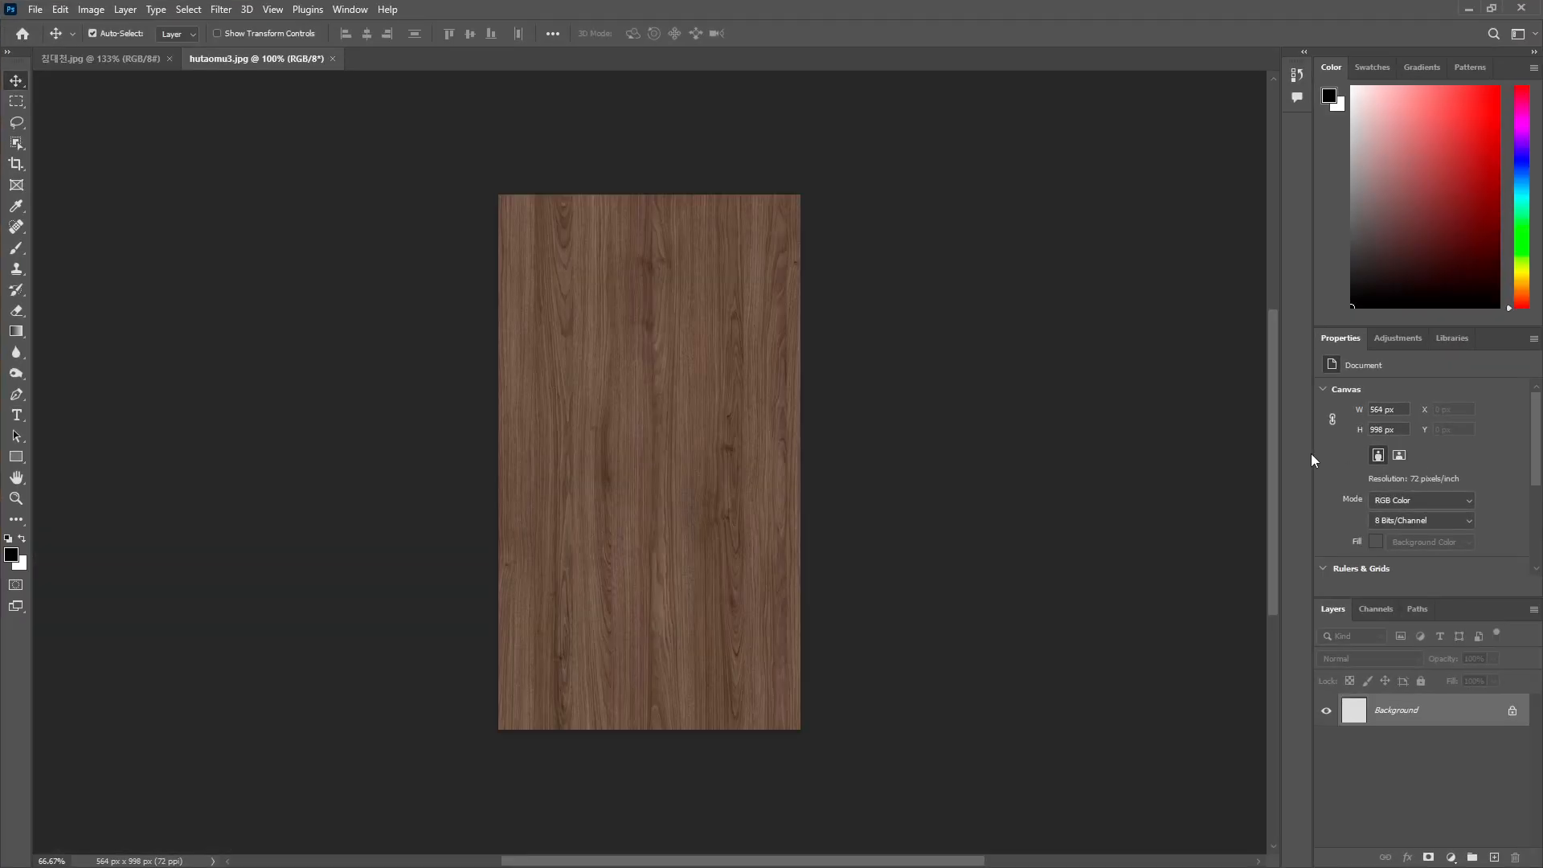
- Save the wood texture to the desktop as 침대우드.jpg at JPEG quality 12 and return to the SketchUp model
key(ctrl+shift+s)
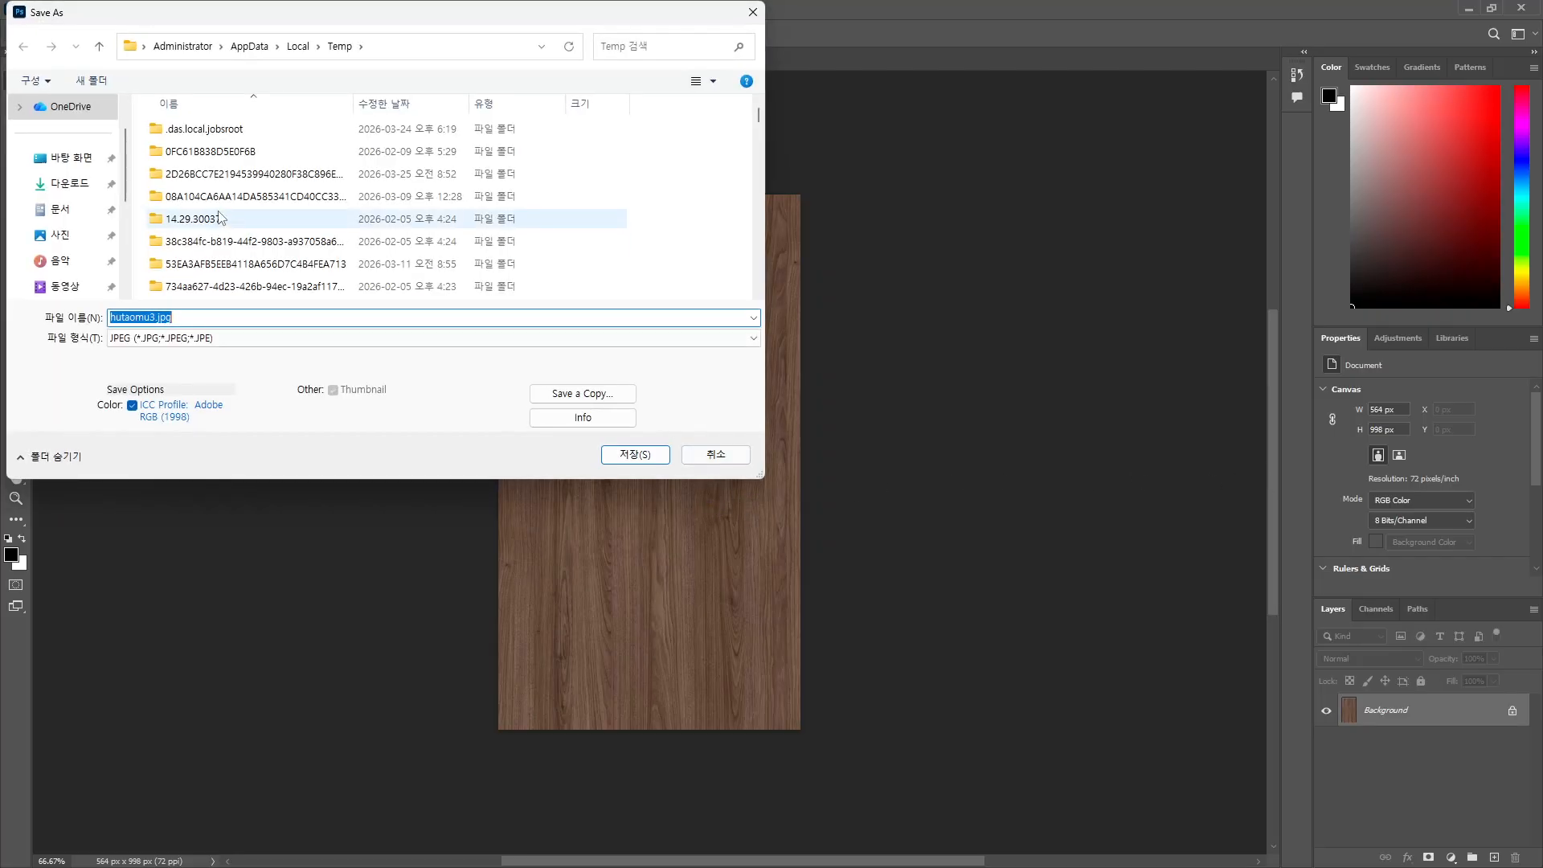
click(91, 164)
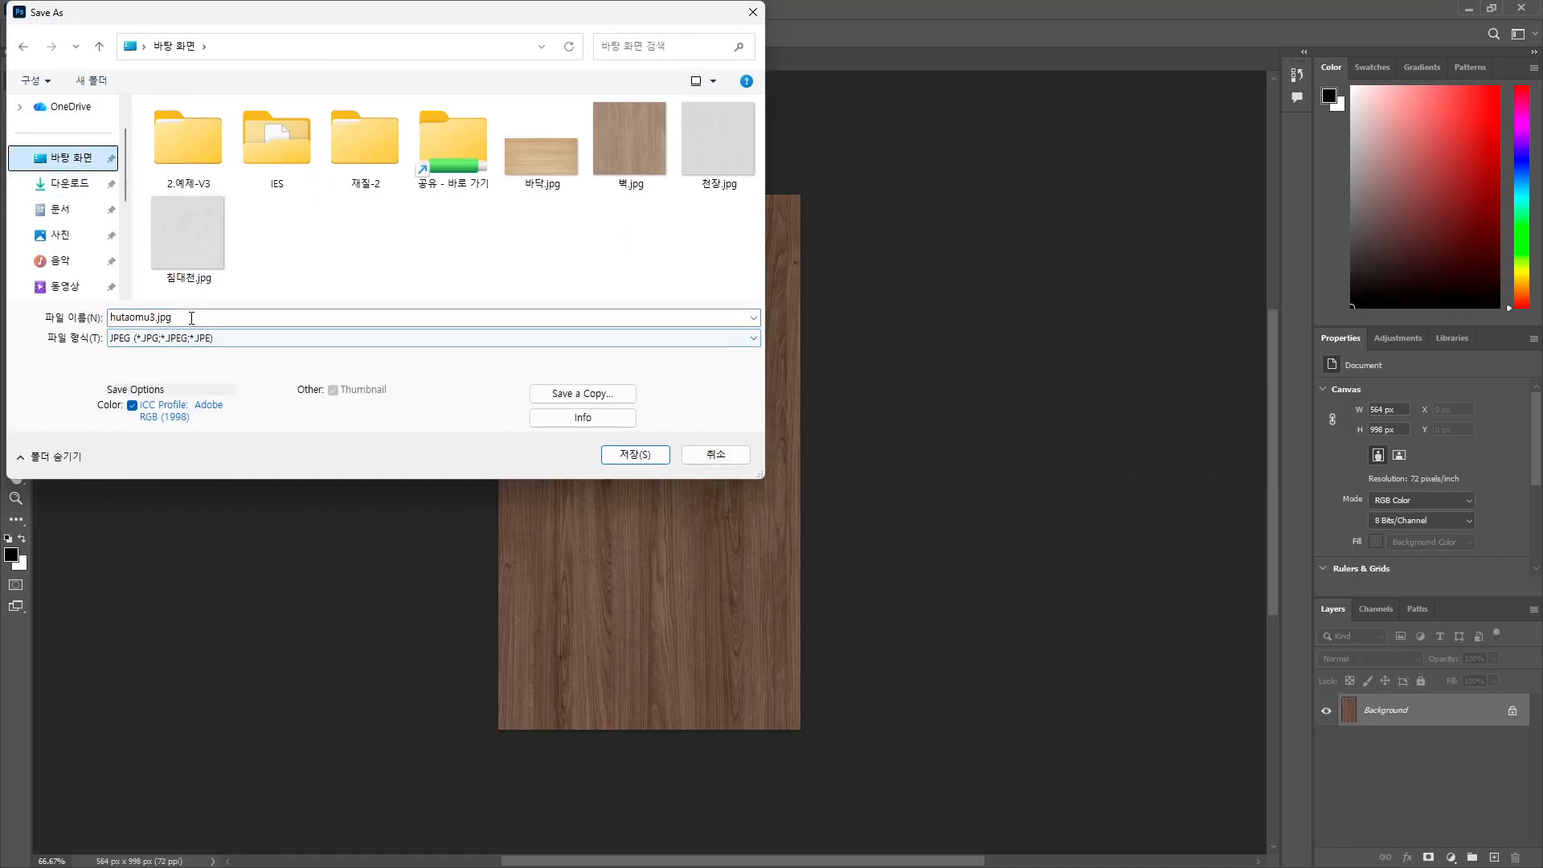
click(204, 319)
text(침대우드)
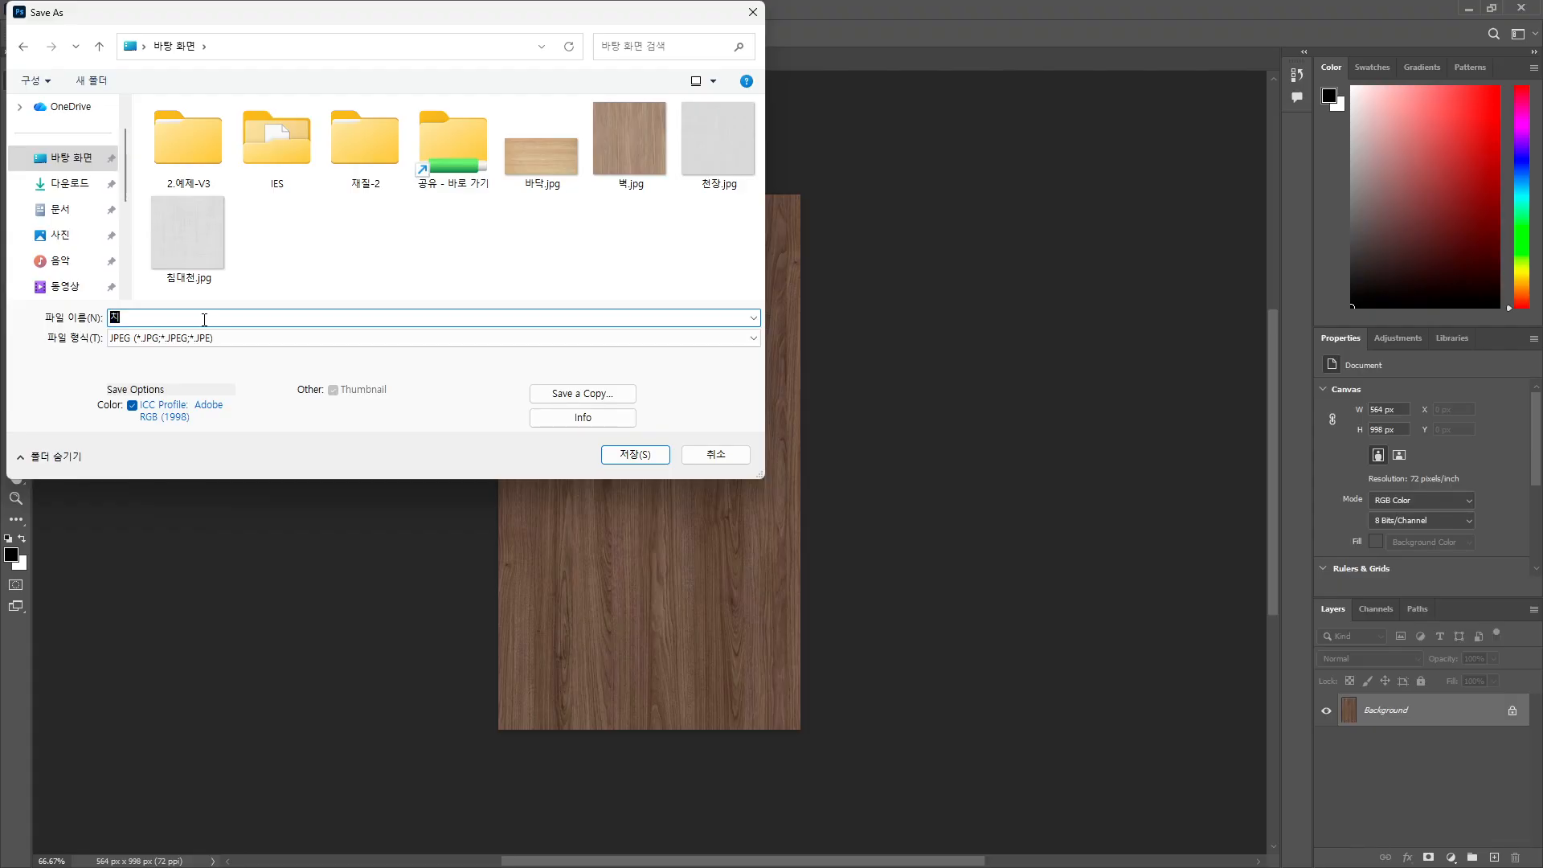
key(Return)
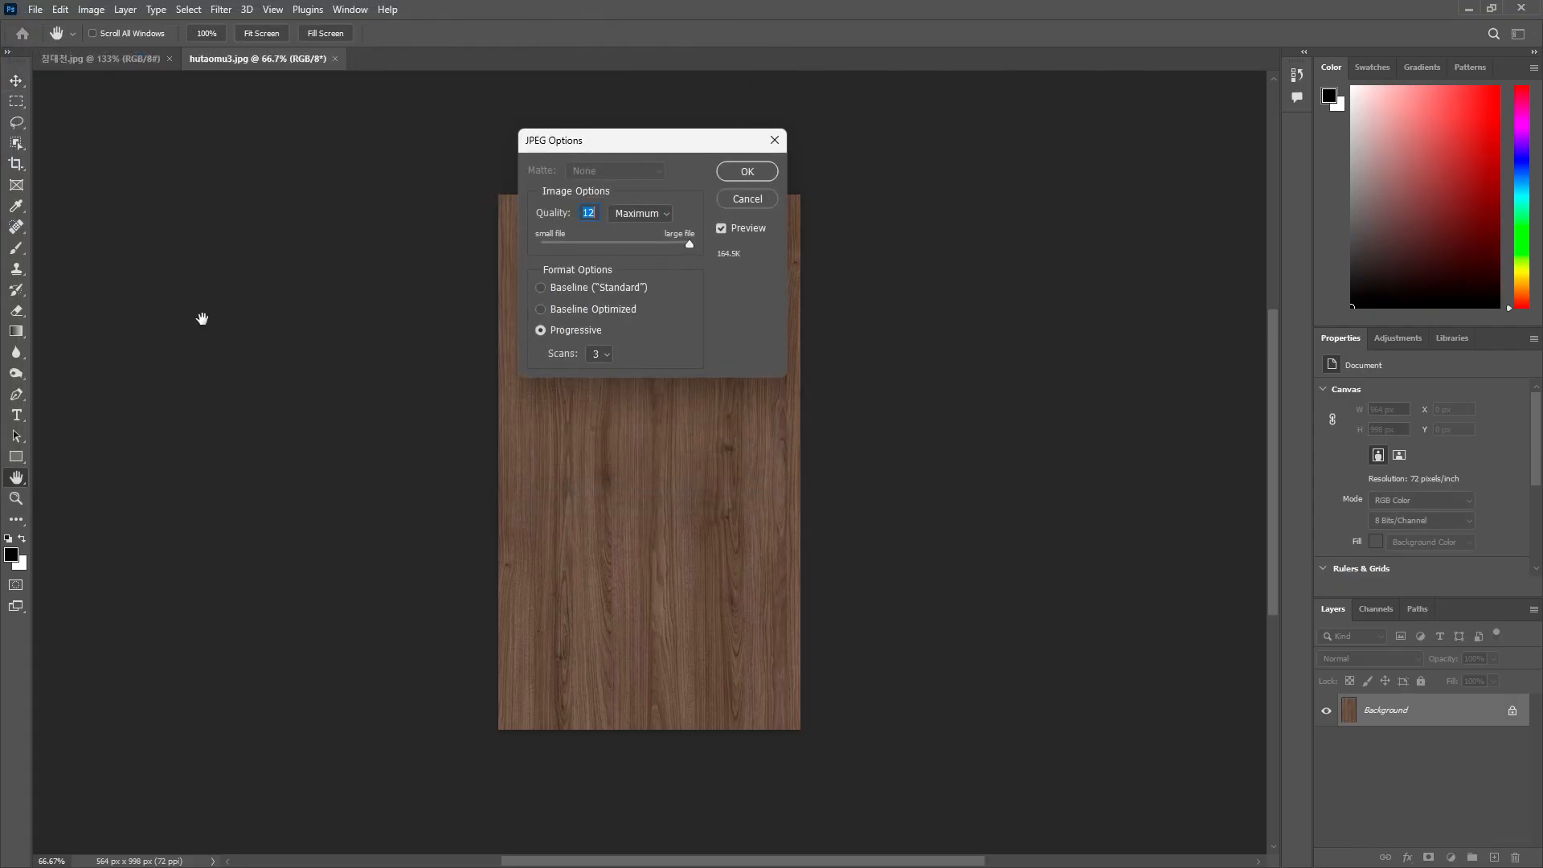
key(Return)
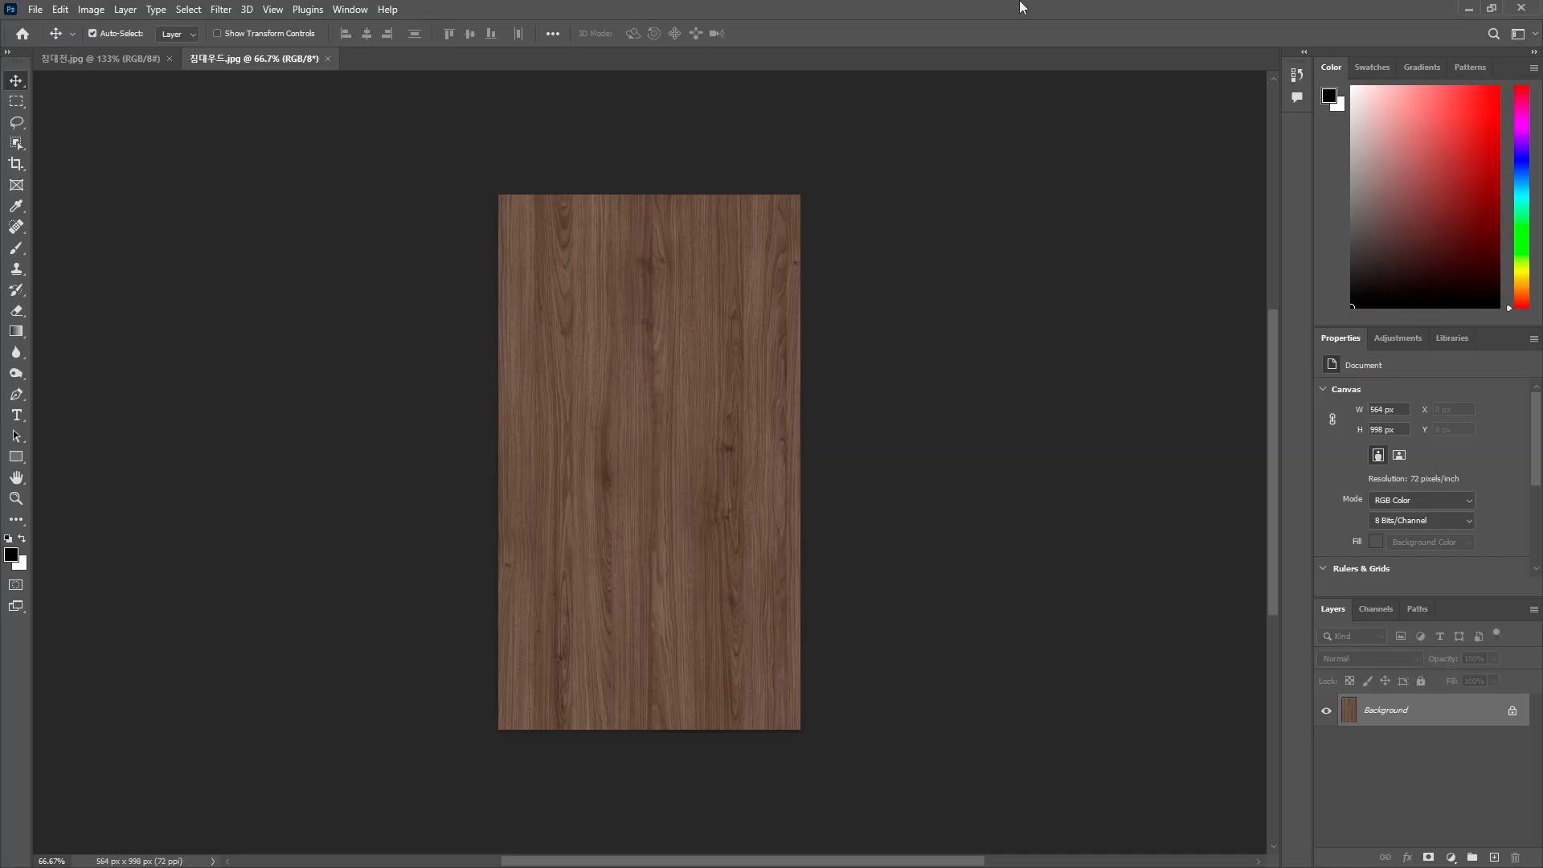
click(1468, 8)
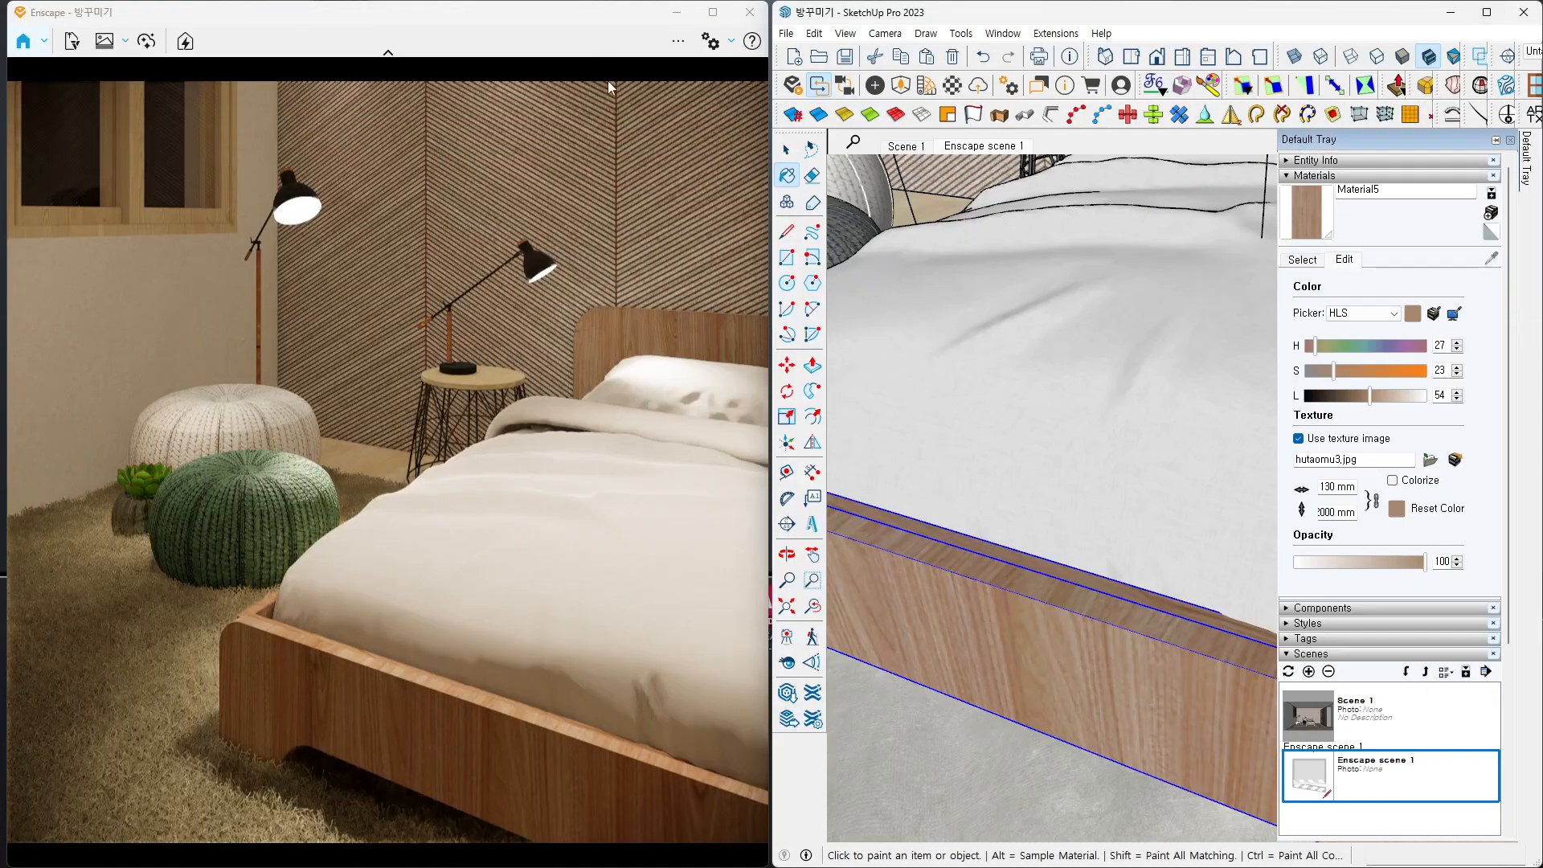
- View the whole bed from closer and higher up in the Enscape render and select the duvet in SketchUp
mouse_move(637, 554)
right_down()
mouse_move(362, 524)
mouse_move(635, 566)
right_up()
middle_drag(635, 566, 487, 595)
mouse_move(396, 423)
right_down()
mouse_move(406, 396)
mouse_move(429, 431)
mouse_move(465, 617)
right_up()
mouse_move(376, 502)
right_down()
mouse_move(366, 513)
mouse_move(540, 637)
right_up()
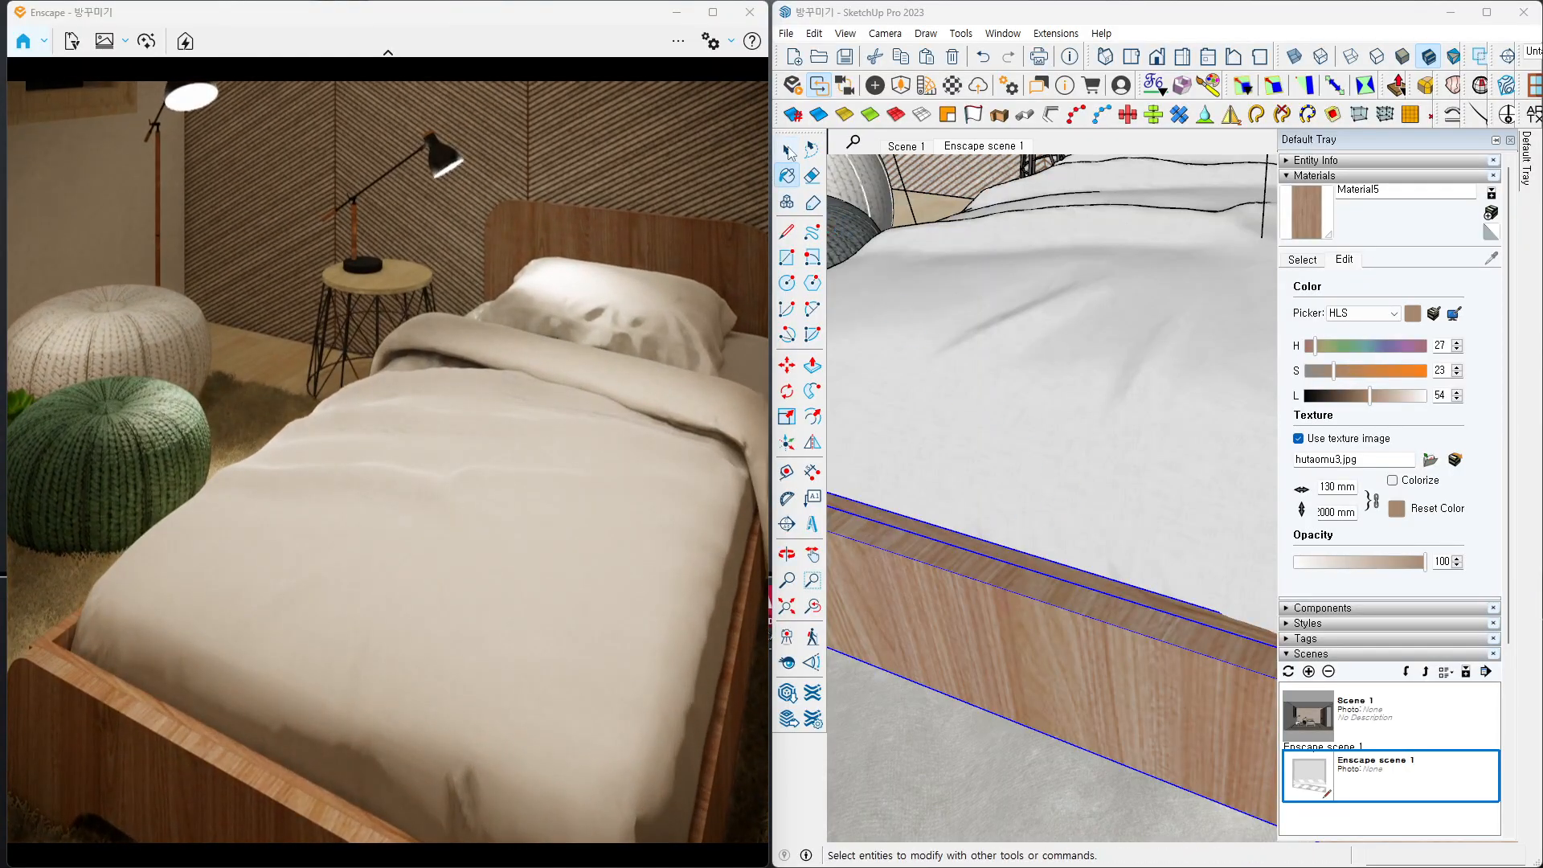
click(787, 150)
click(1095, 402)
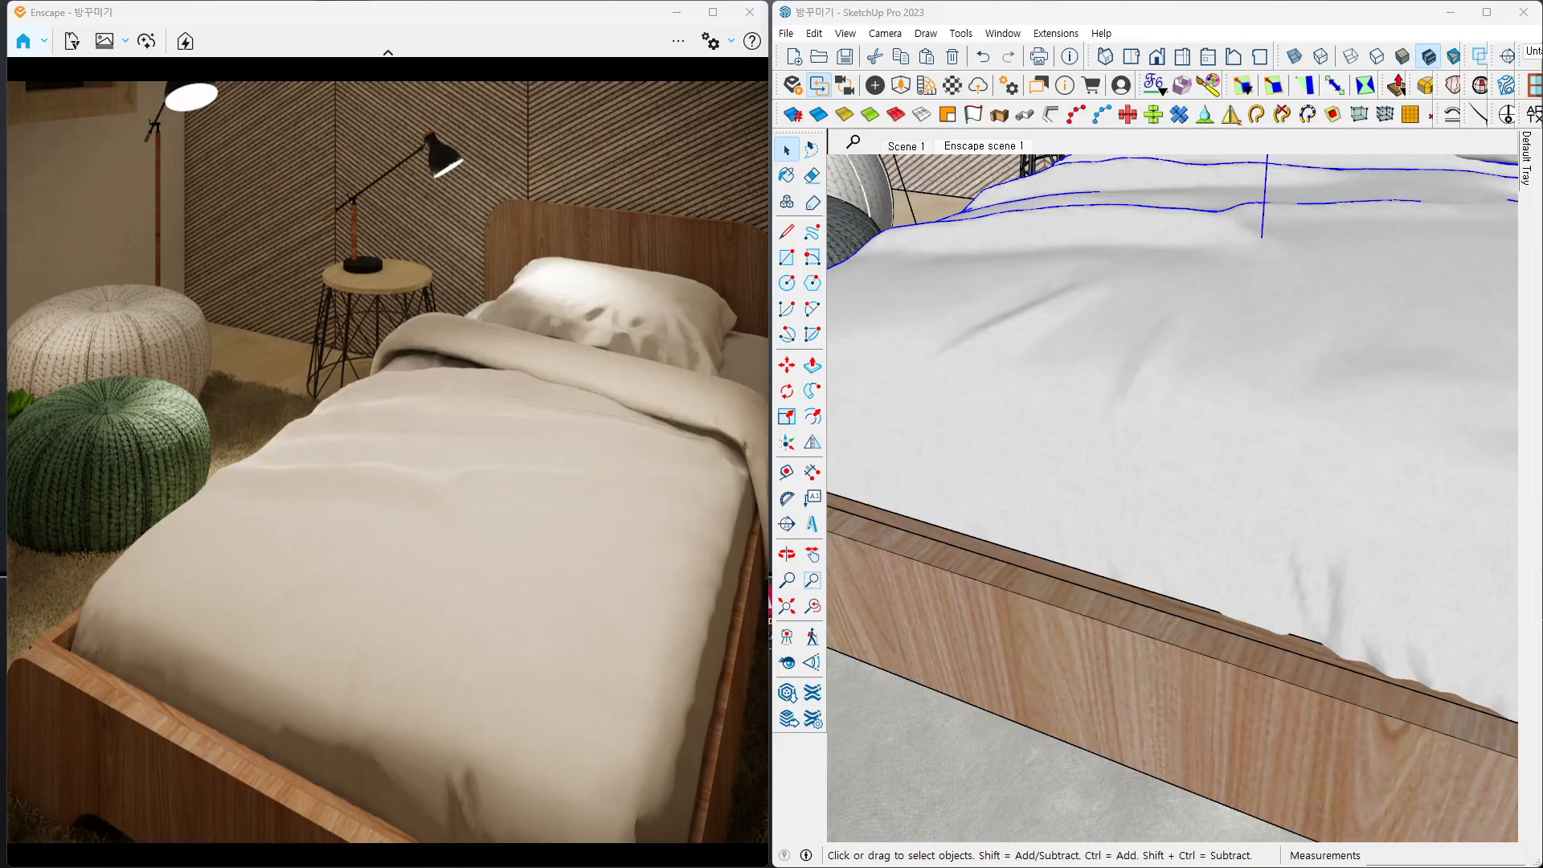
- Open 노멀맵 생성사이트.txt from the shared 공유 folder and copy the normal map generator's web address from it
key(alt+Tab)
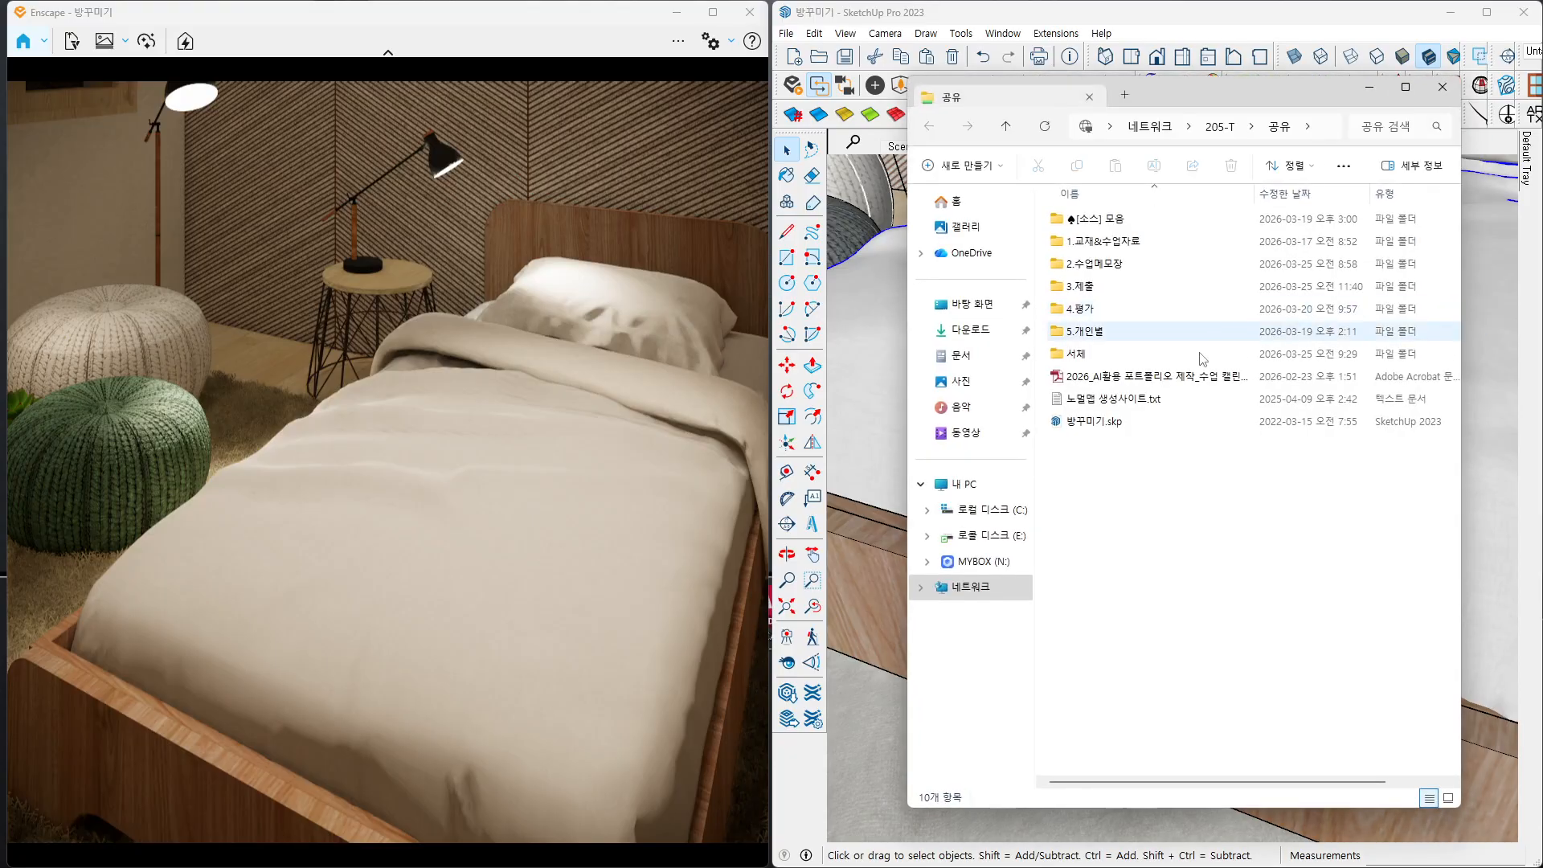
double_click(1152, 399)
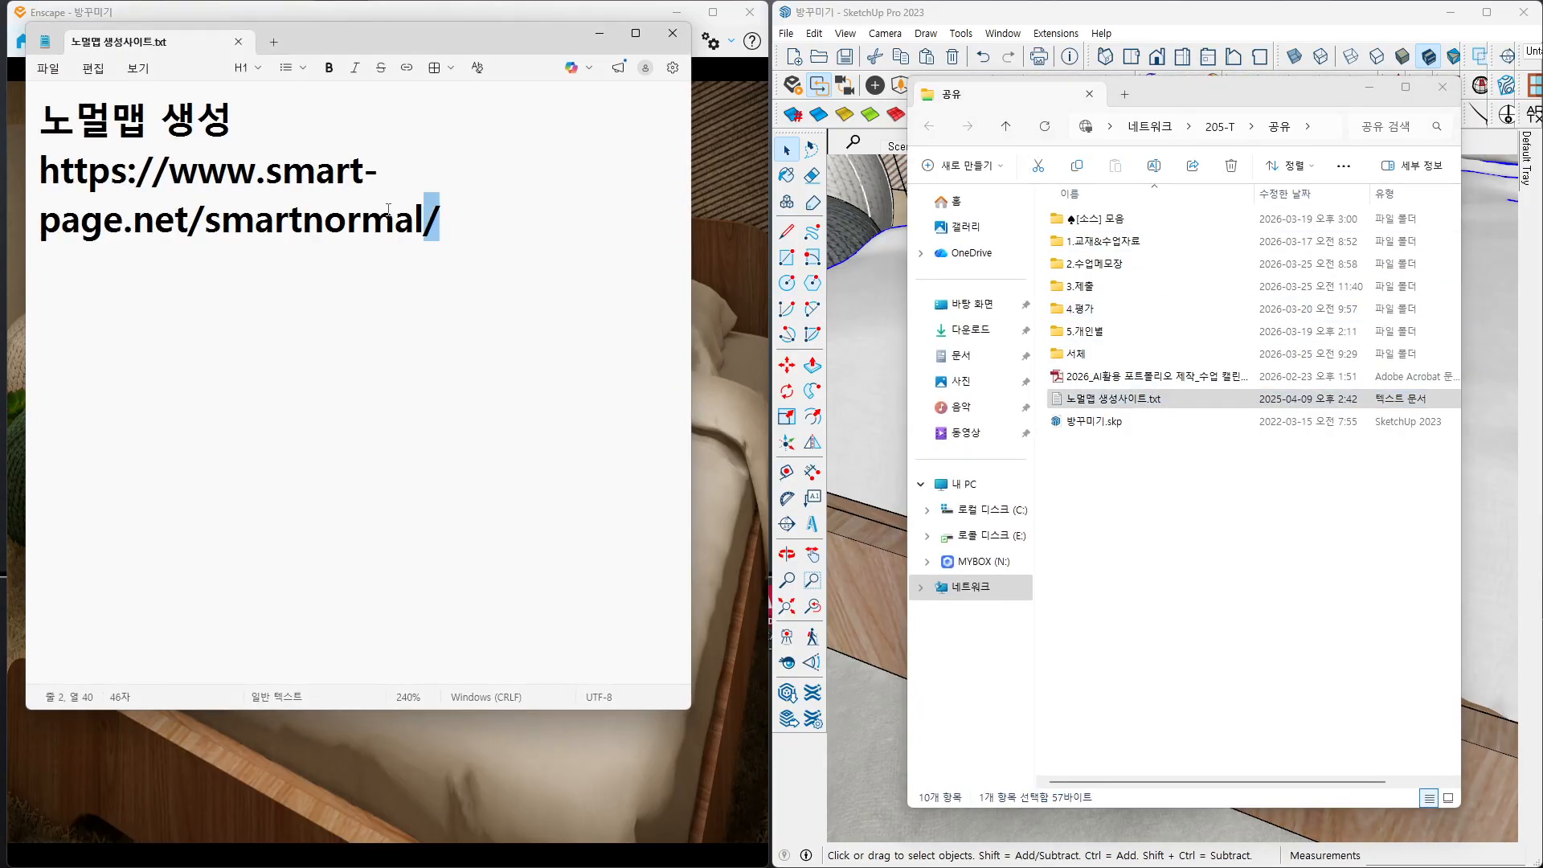
drag(441, 218, 21, 176)
key(ctrl+c)
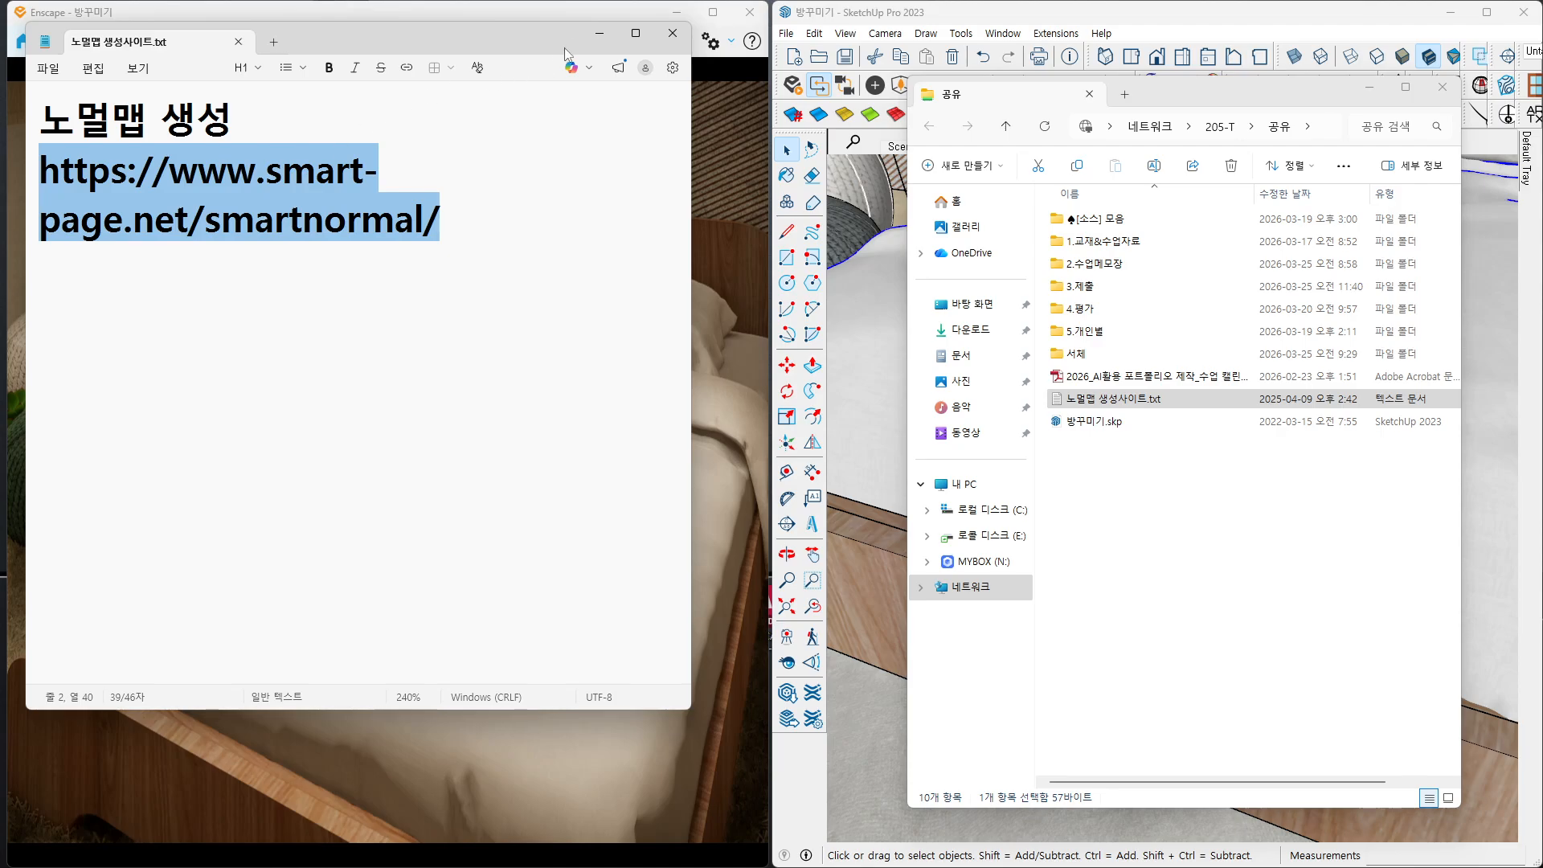
click(599, 33)
- Switch to Chrome and open the copied address smart-page.net/smartnormal/
key(alt+Tab)
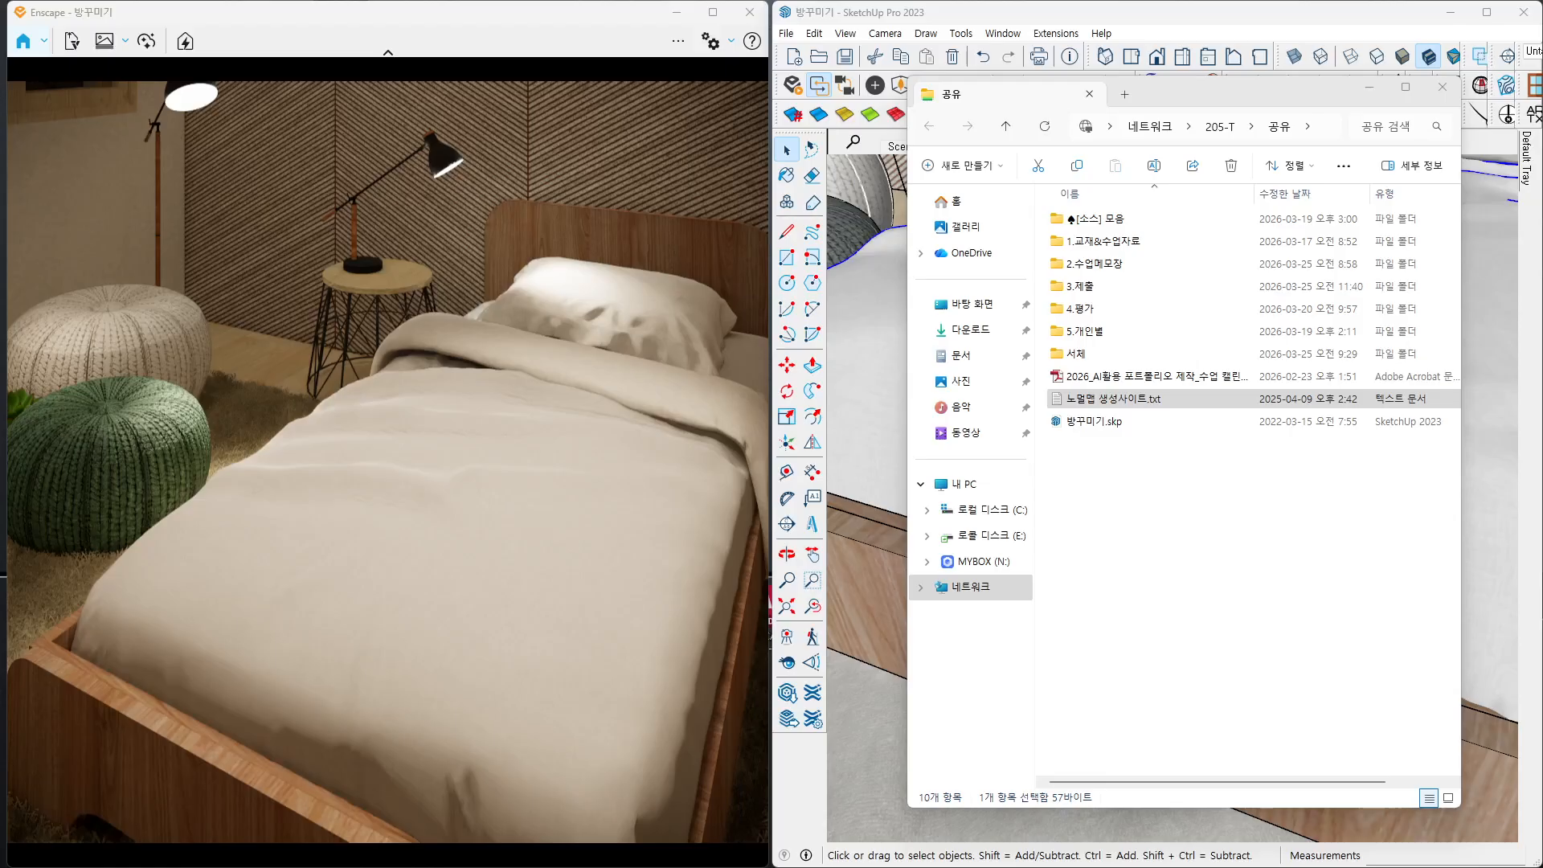
drag(968, 333, 503, 1)
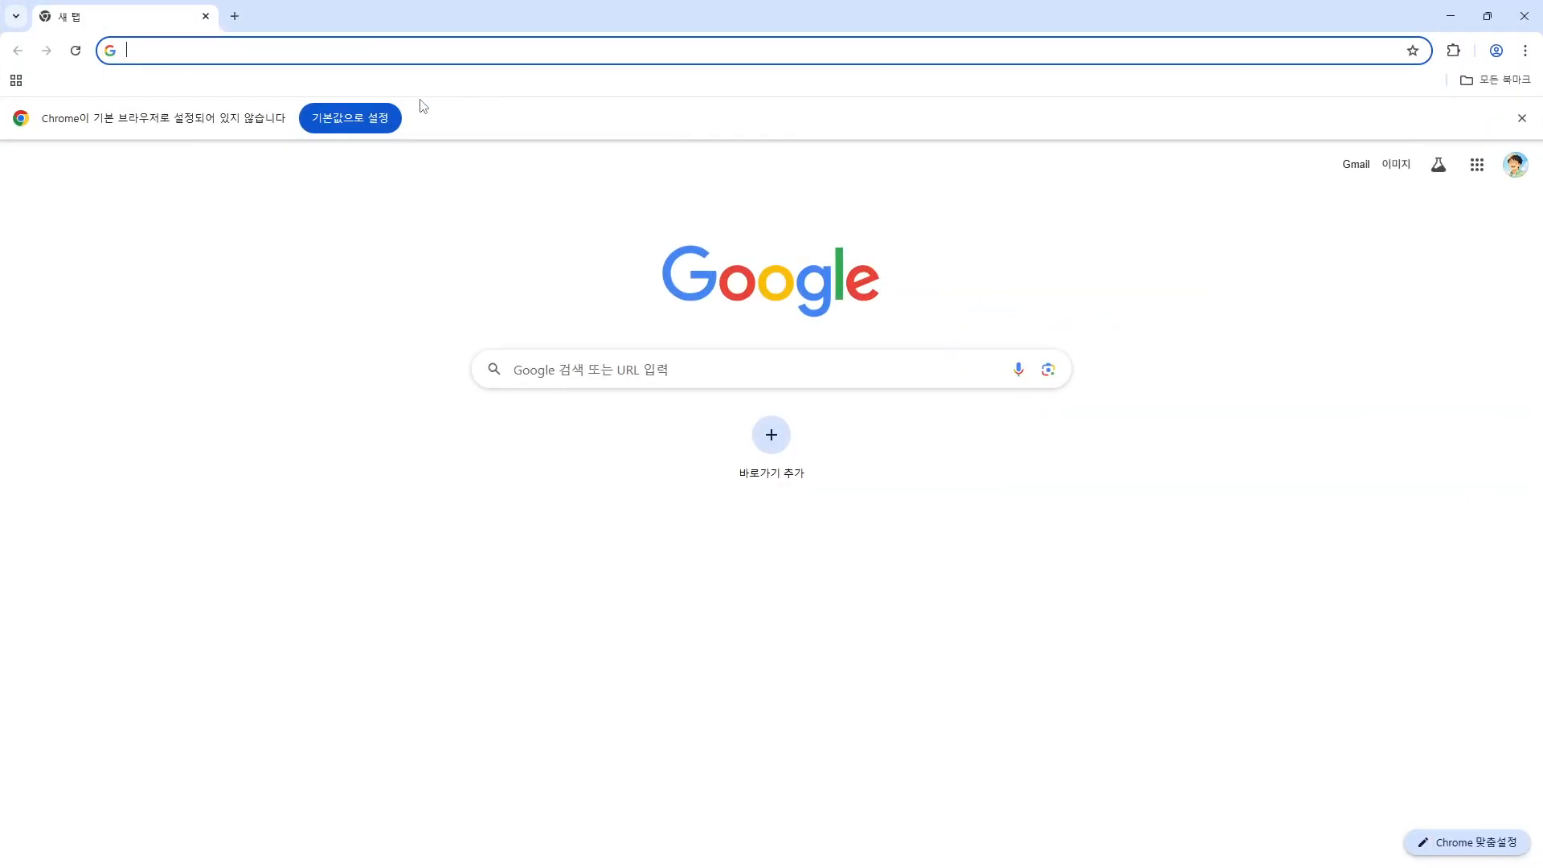
click(428, 52)
key(ctrl+v)
key(Return)
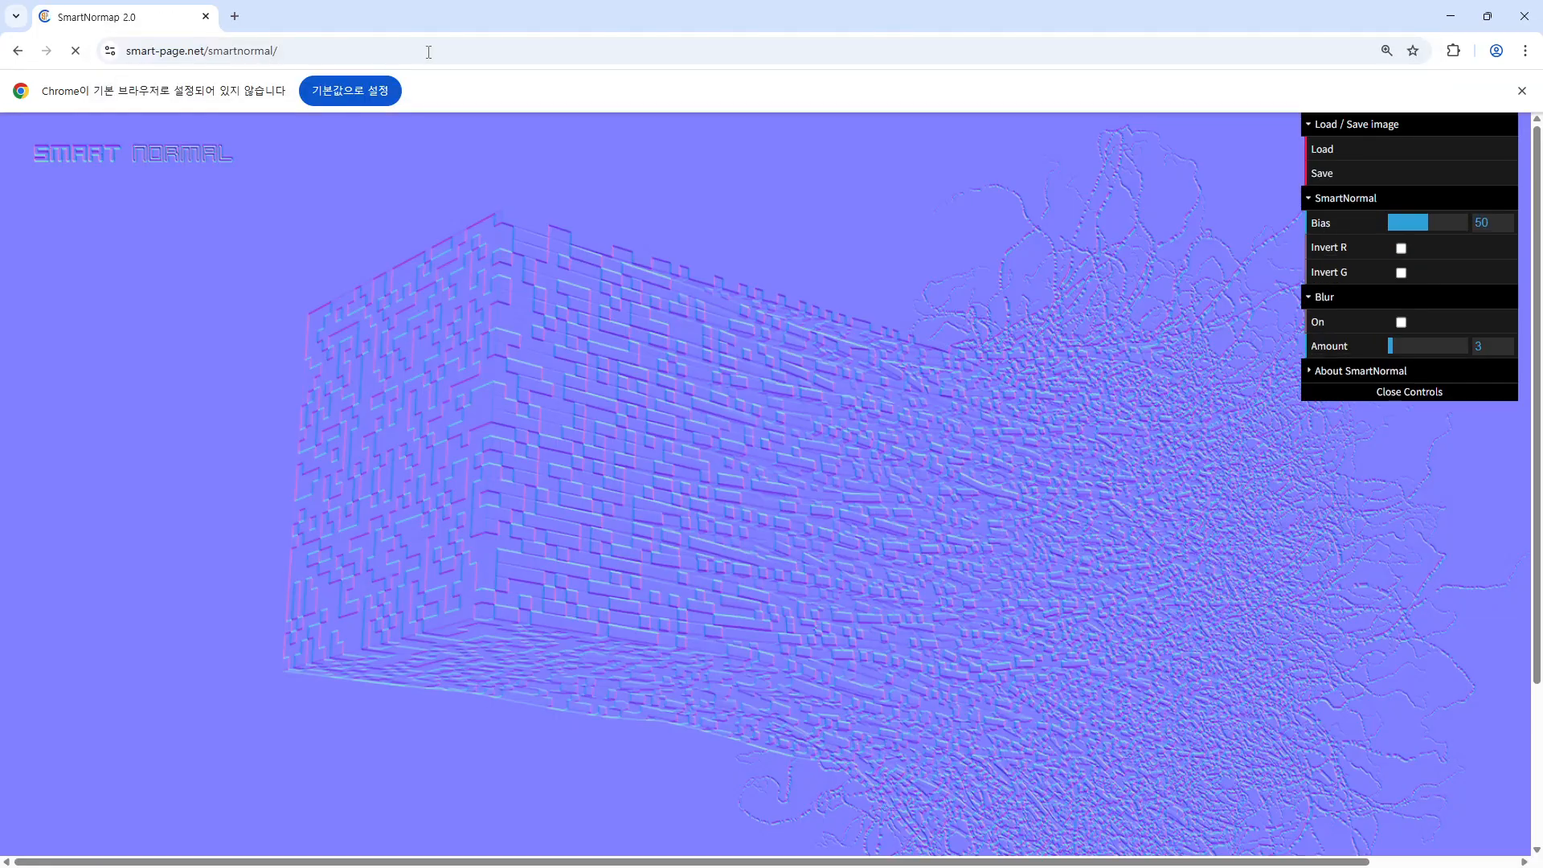
- Load 침대우드.jpg from the desktop into SmartNormal and set the bias to 66
click(1416, 149)
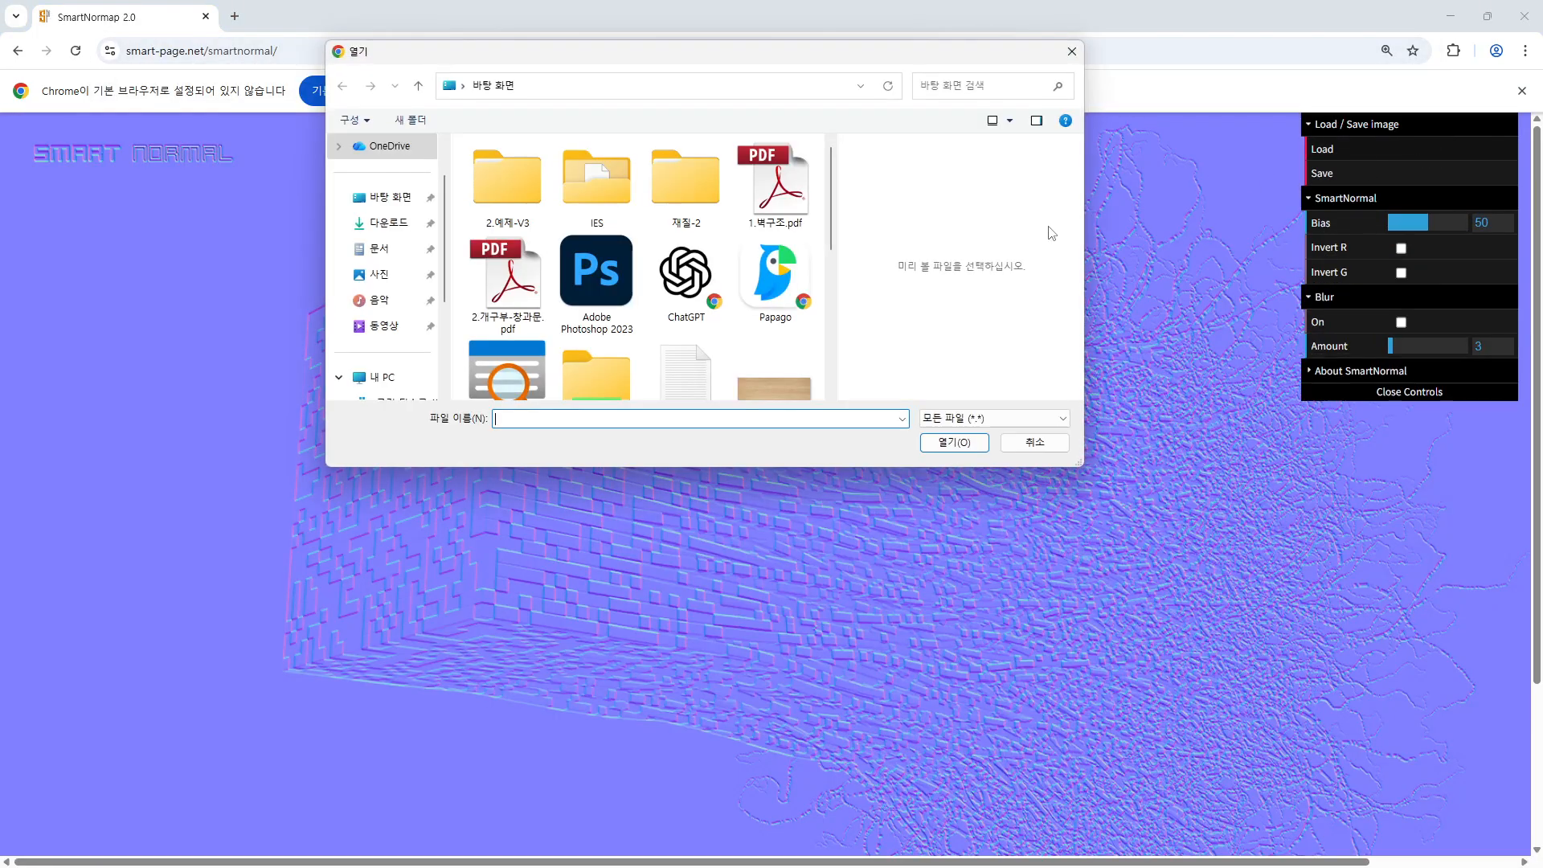
scroll(794, 242, down, 1)
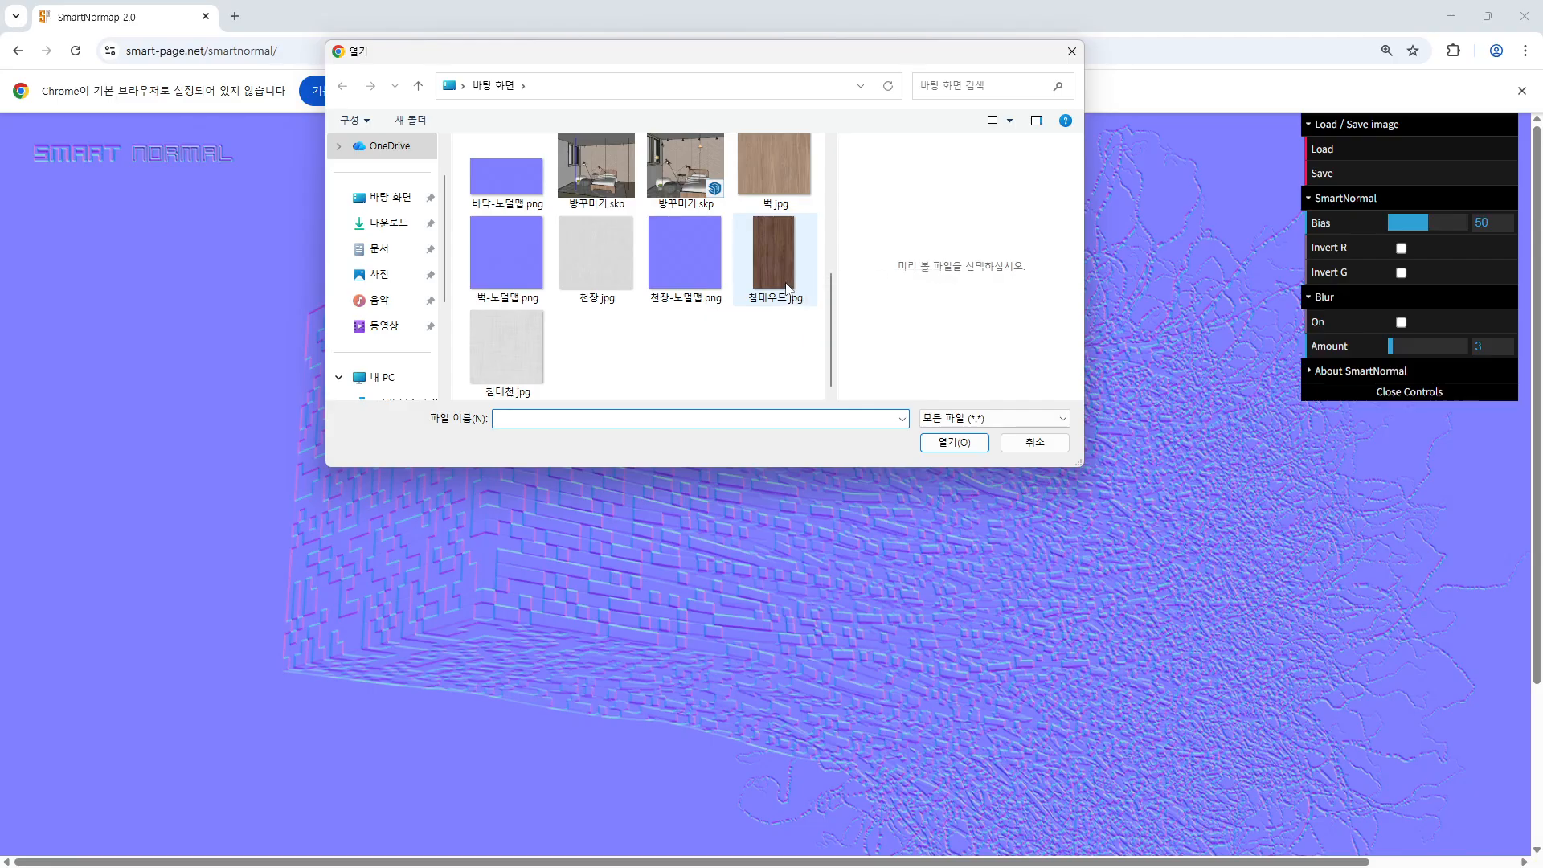
double_click(789, 286)
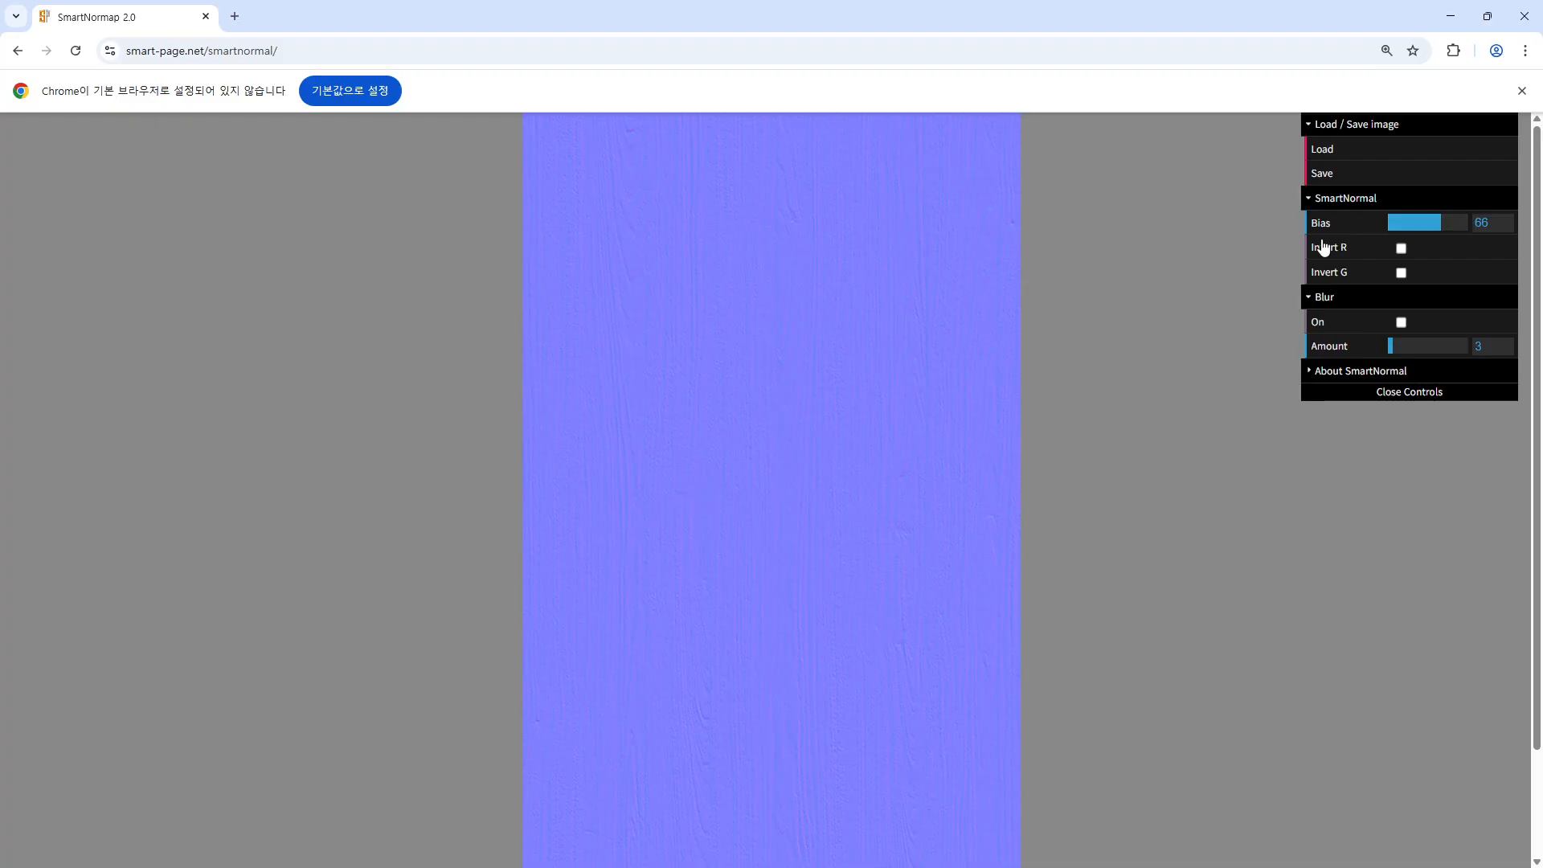
- Save the generated bed wood normal map to the desktop as a PNG named 침대우드-노멀맵
right_click(902, 300)
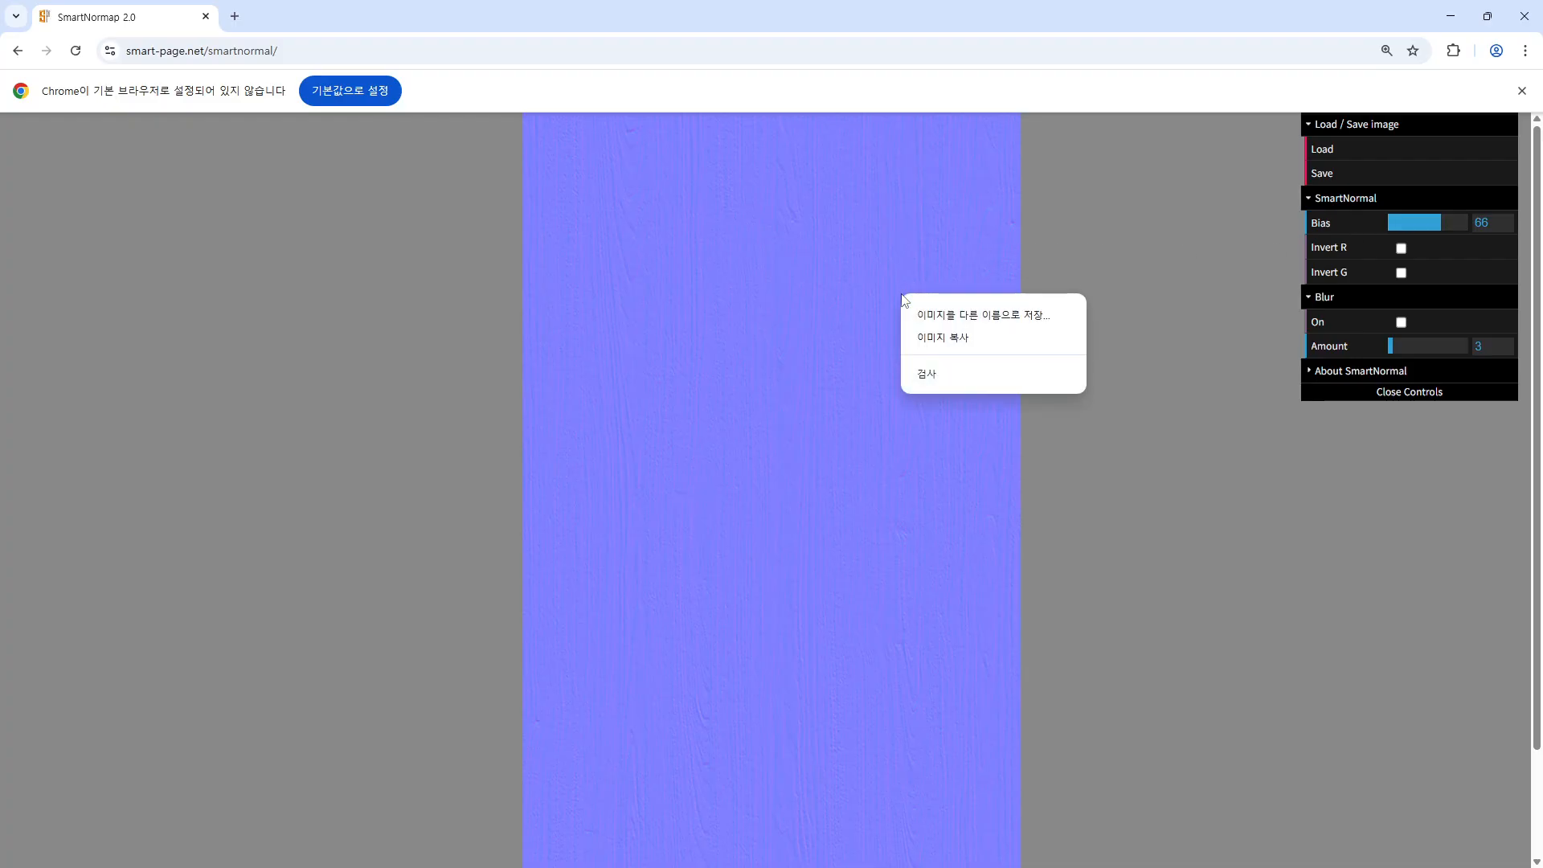
click(932, 322)
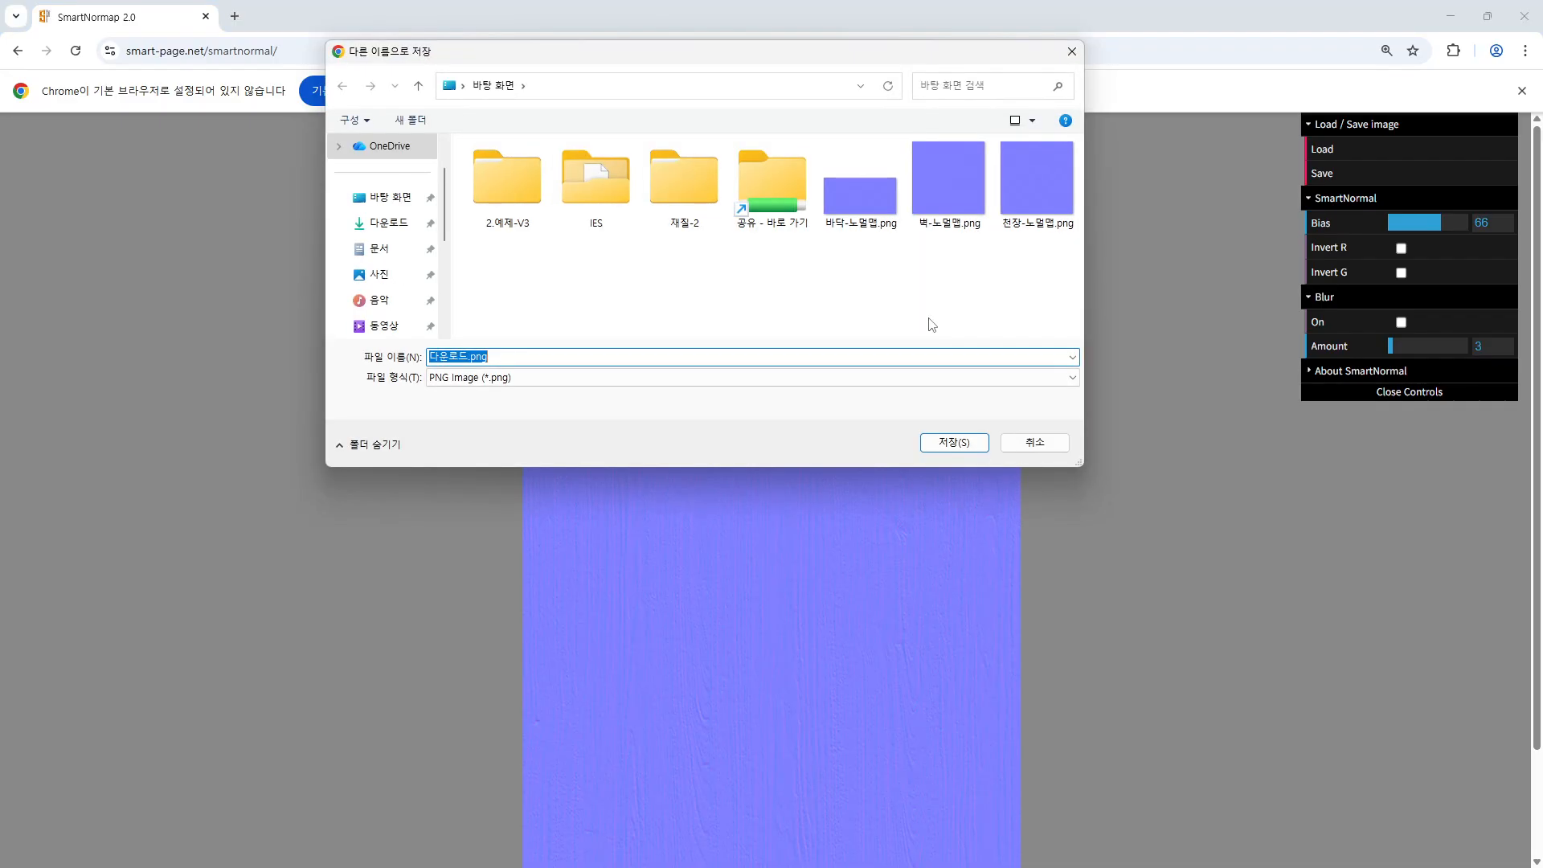
text(집)
text(대우드)
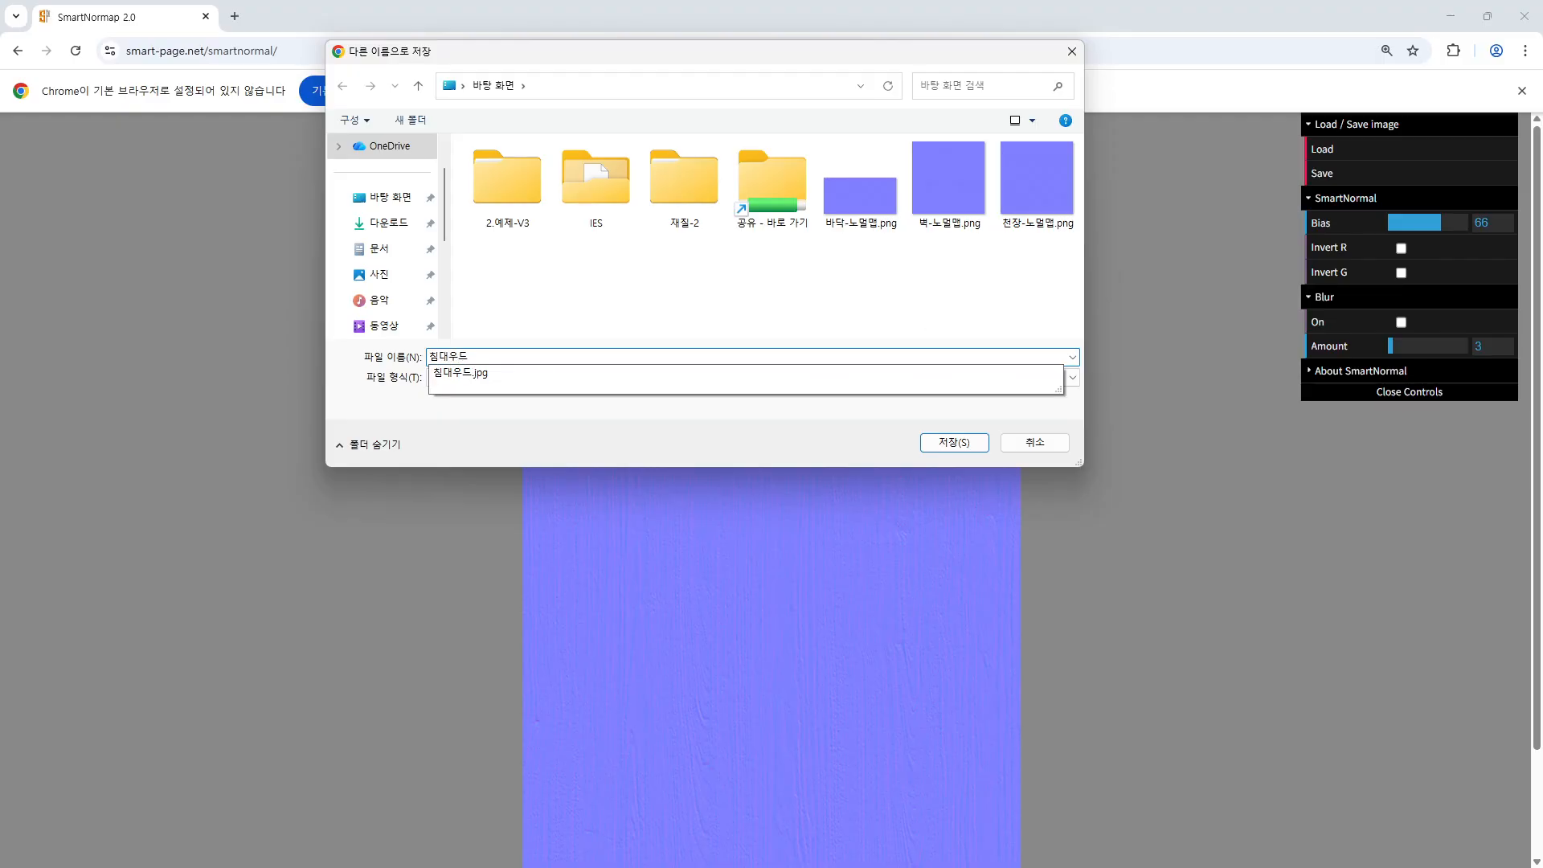
text(-노멀맵)
key(Return)
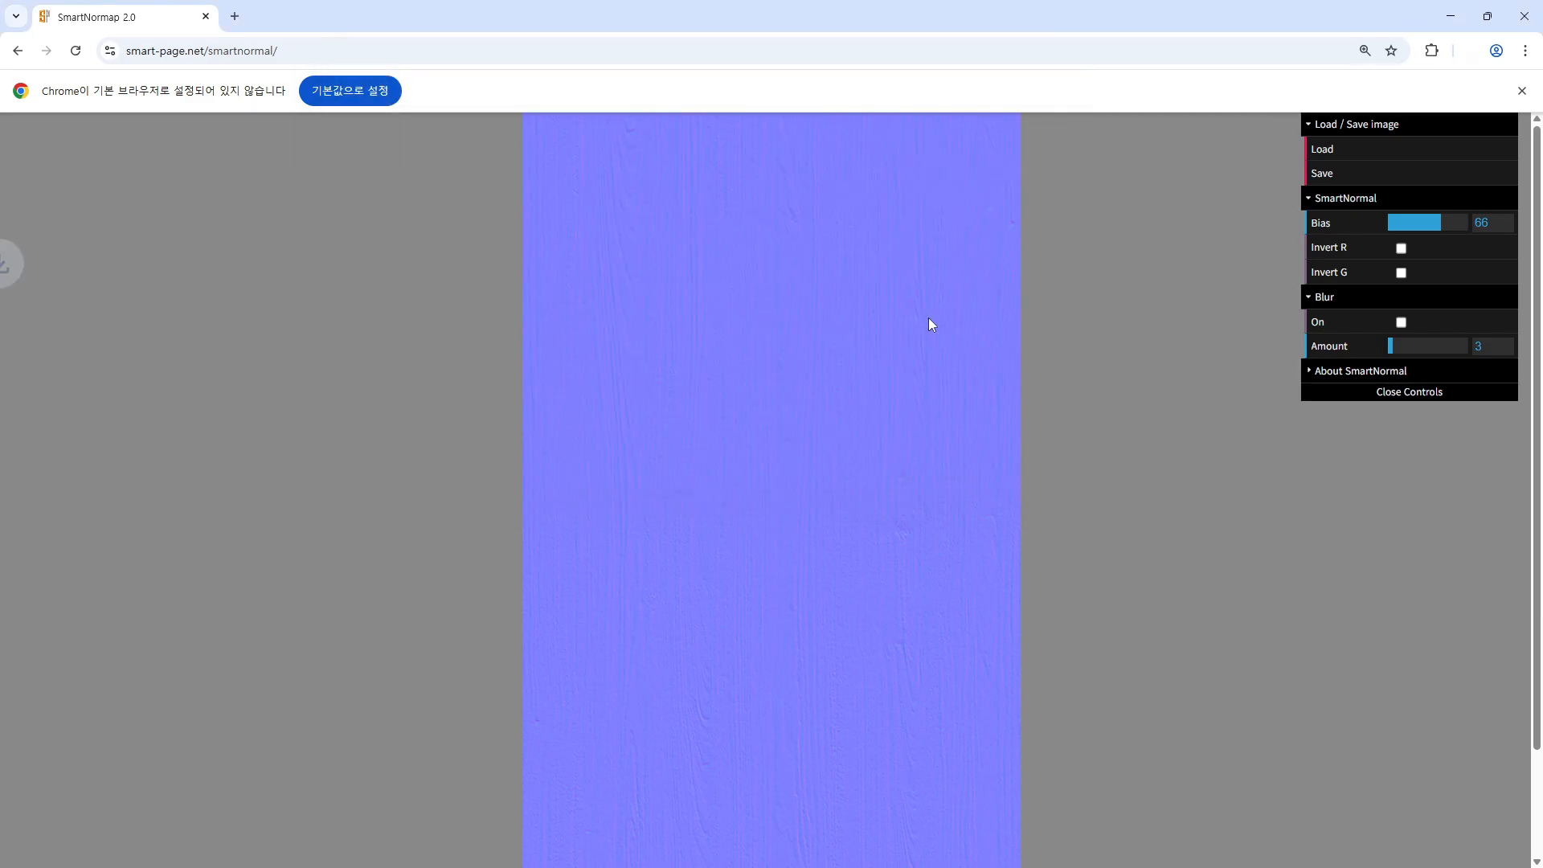
- Load 침대천.jpg from the desktop into SmartNormal, setting the bias to 73 and the blur amount to 3.8
click(1408, 153)
scroll(726, 292, down, 2)
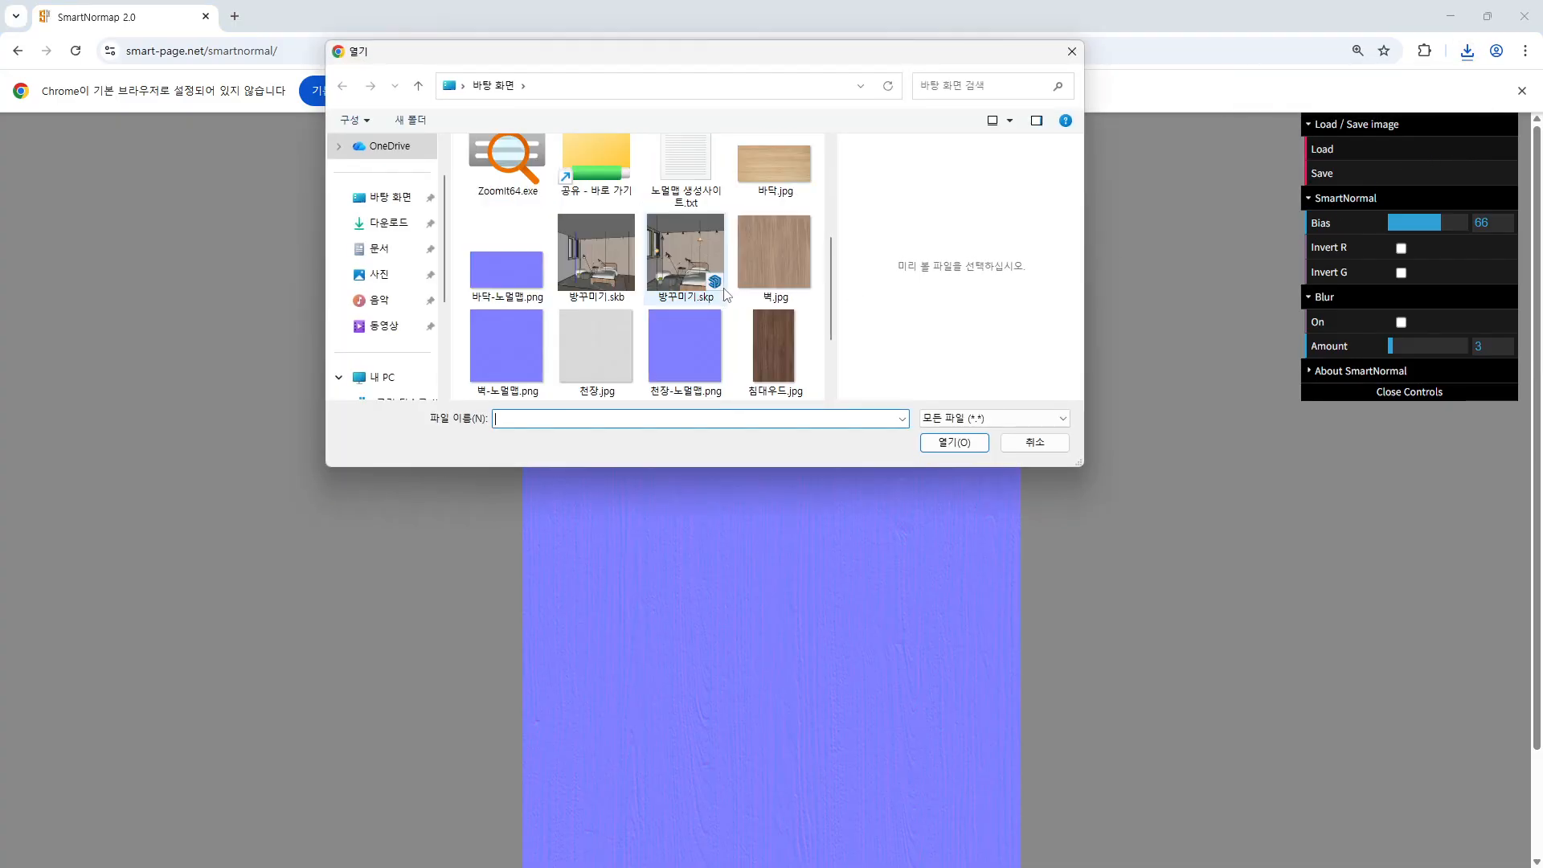
click(624, 336)
double_click(624, 334)
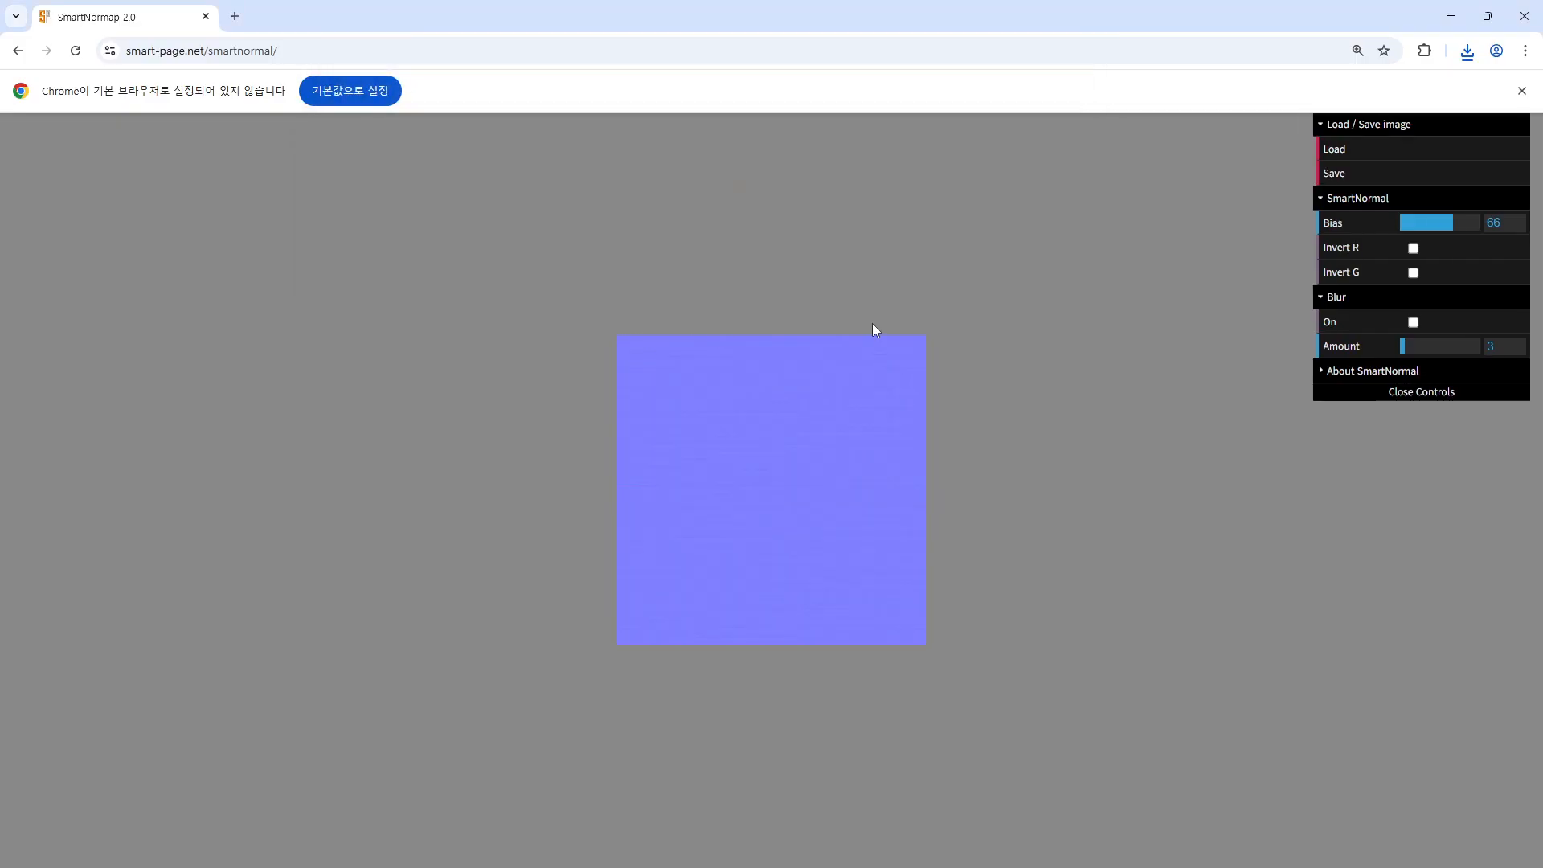
ctrl+scroll(857, 537, up, 4)
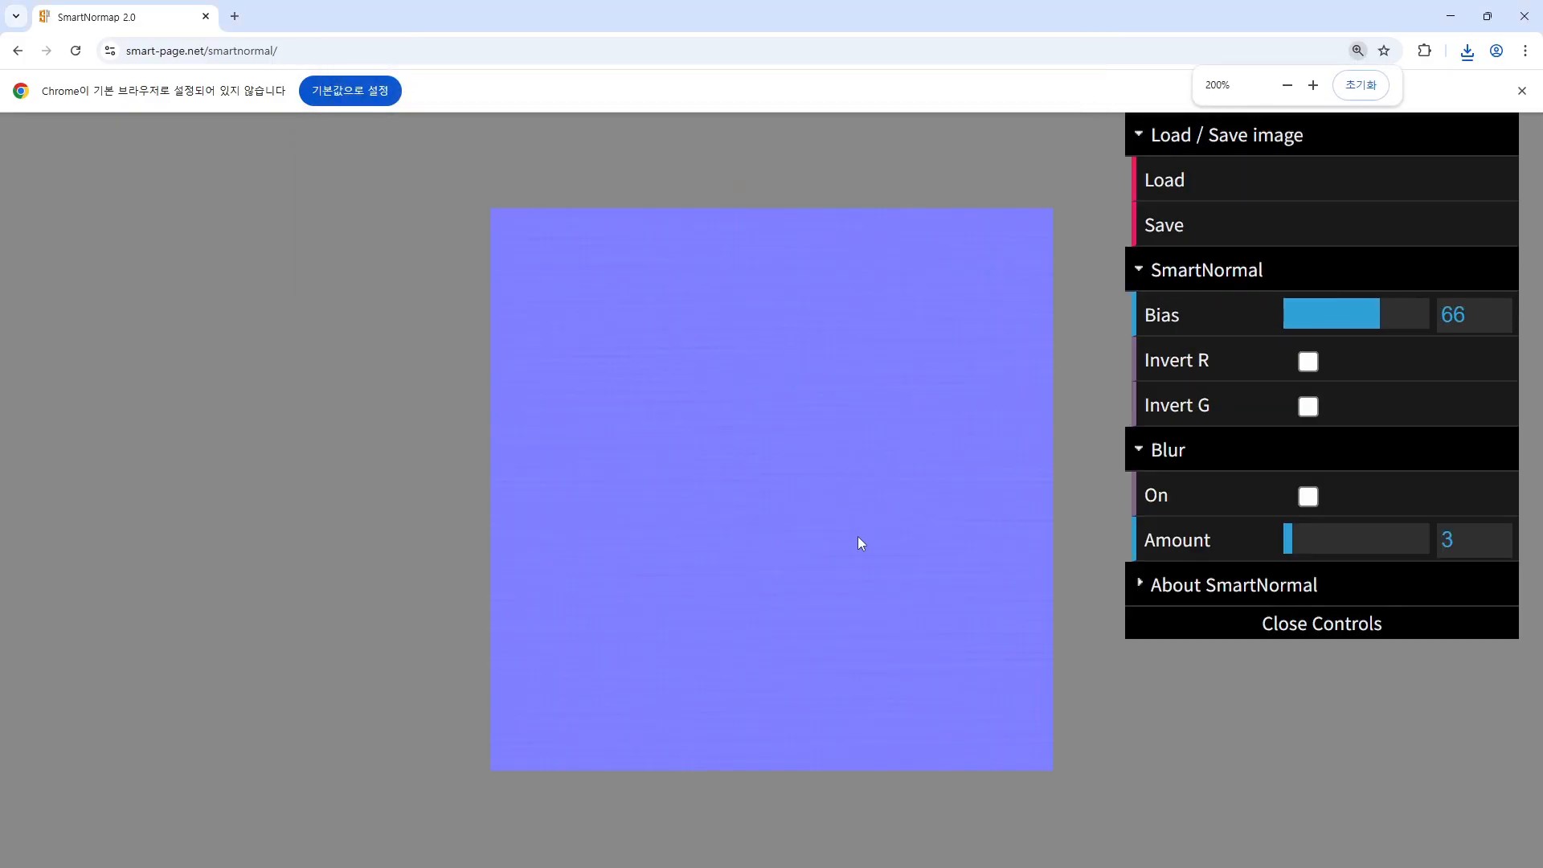
ctrl+scroll(857, 538, down, 4)
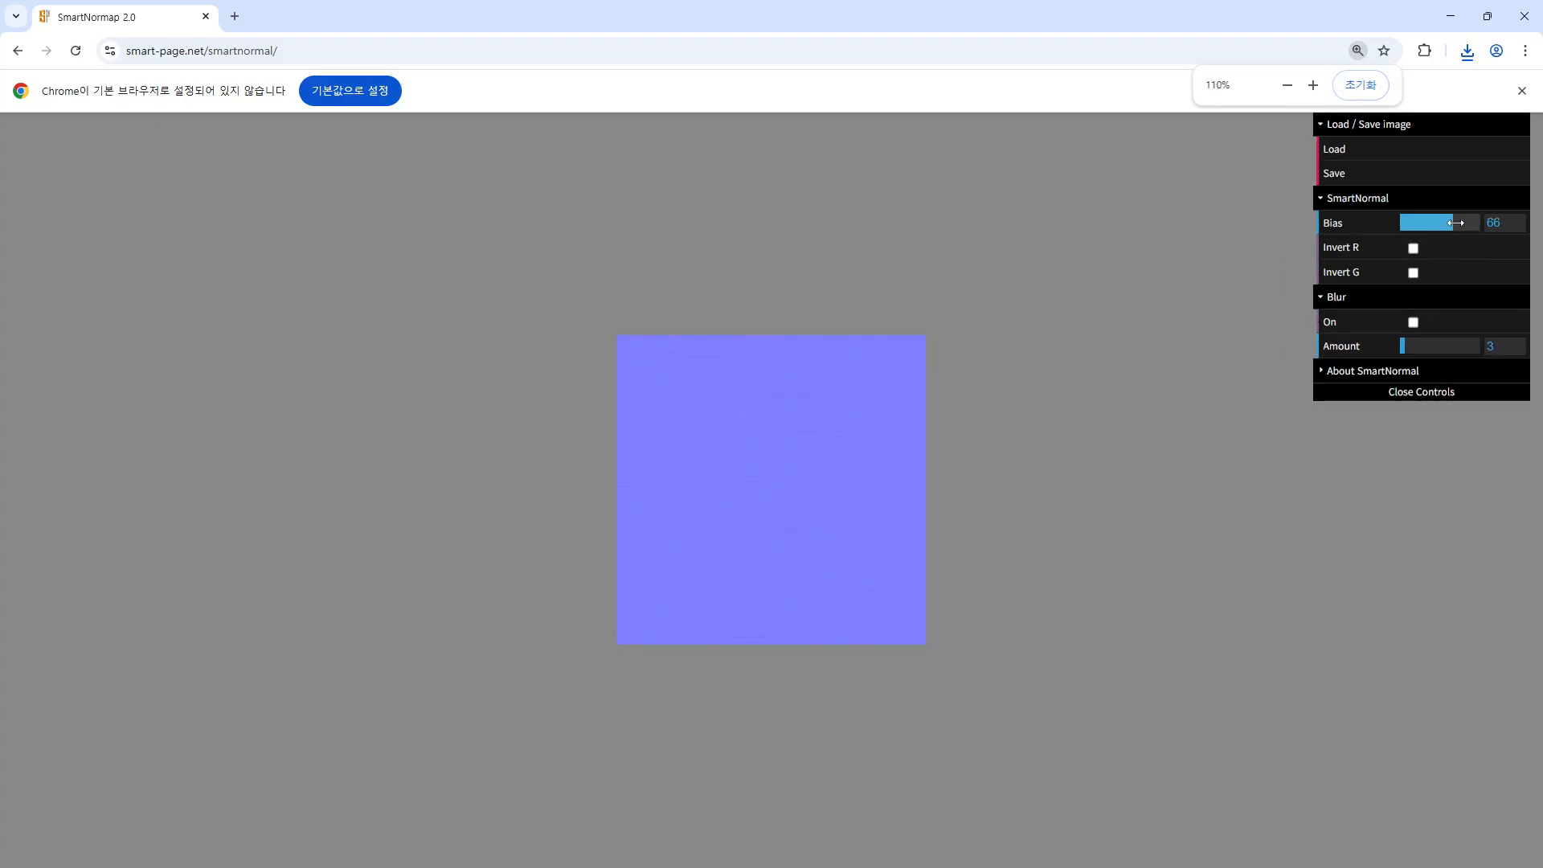
drag(1455, 222, 1462, 223)
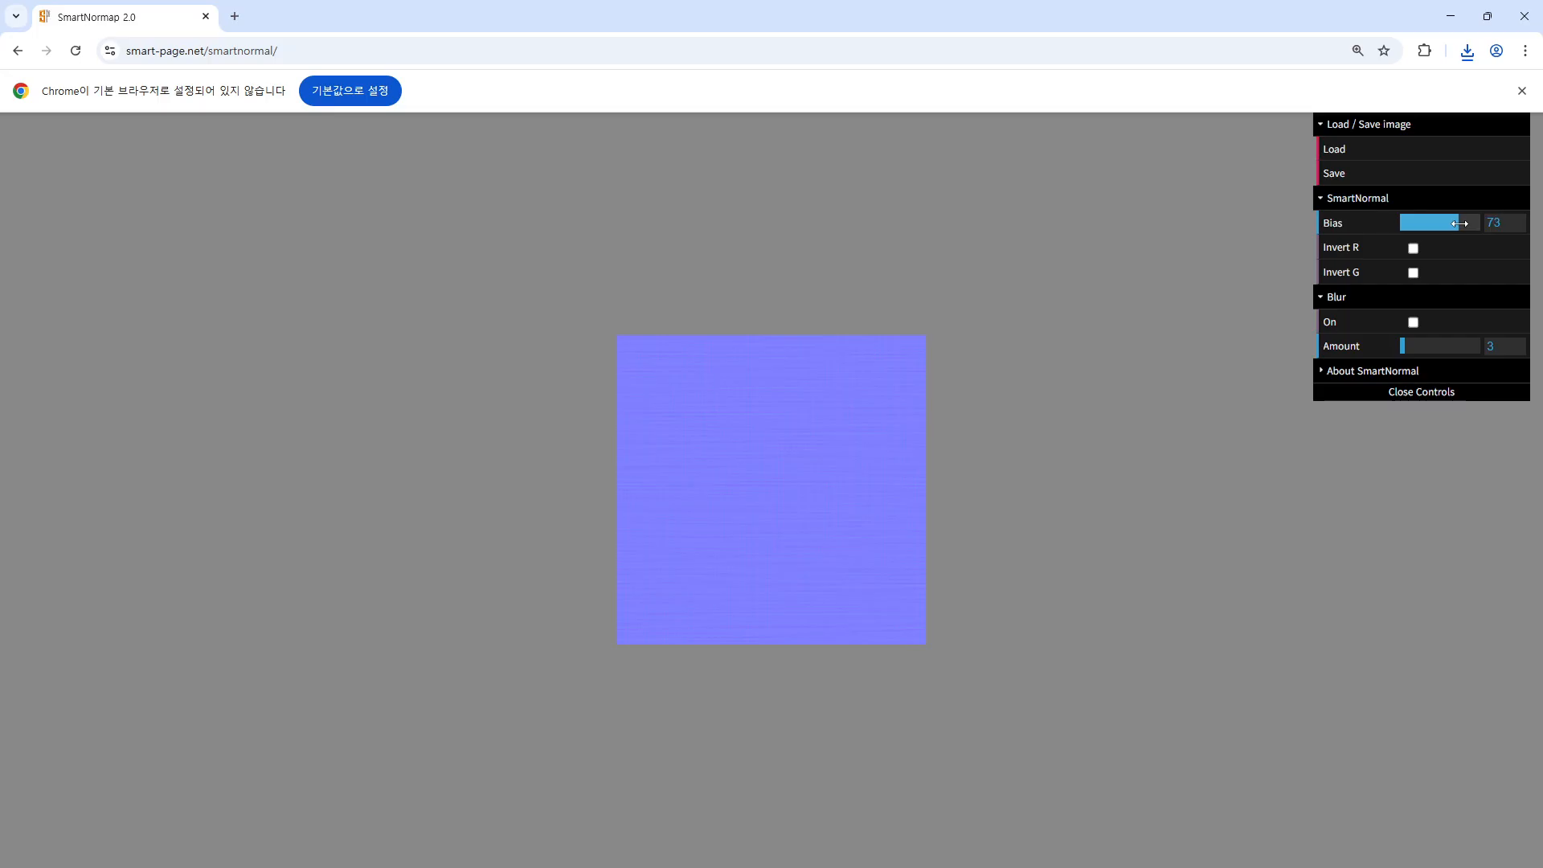
mouse_move(1408, 350)
mouse_down()
mouse_move(1439, 352)
mouse_move(1409, 360)
mouse_up()
- Save the generated bedding fabric normal map to the desktop as a PNG named 침대천-노멀맵
right_click(740, 455)
click(767, 468)
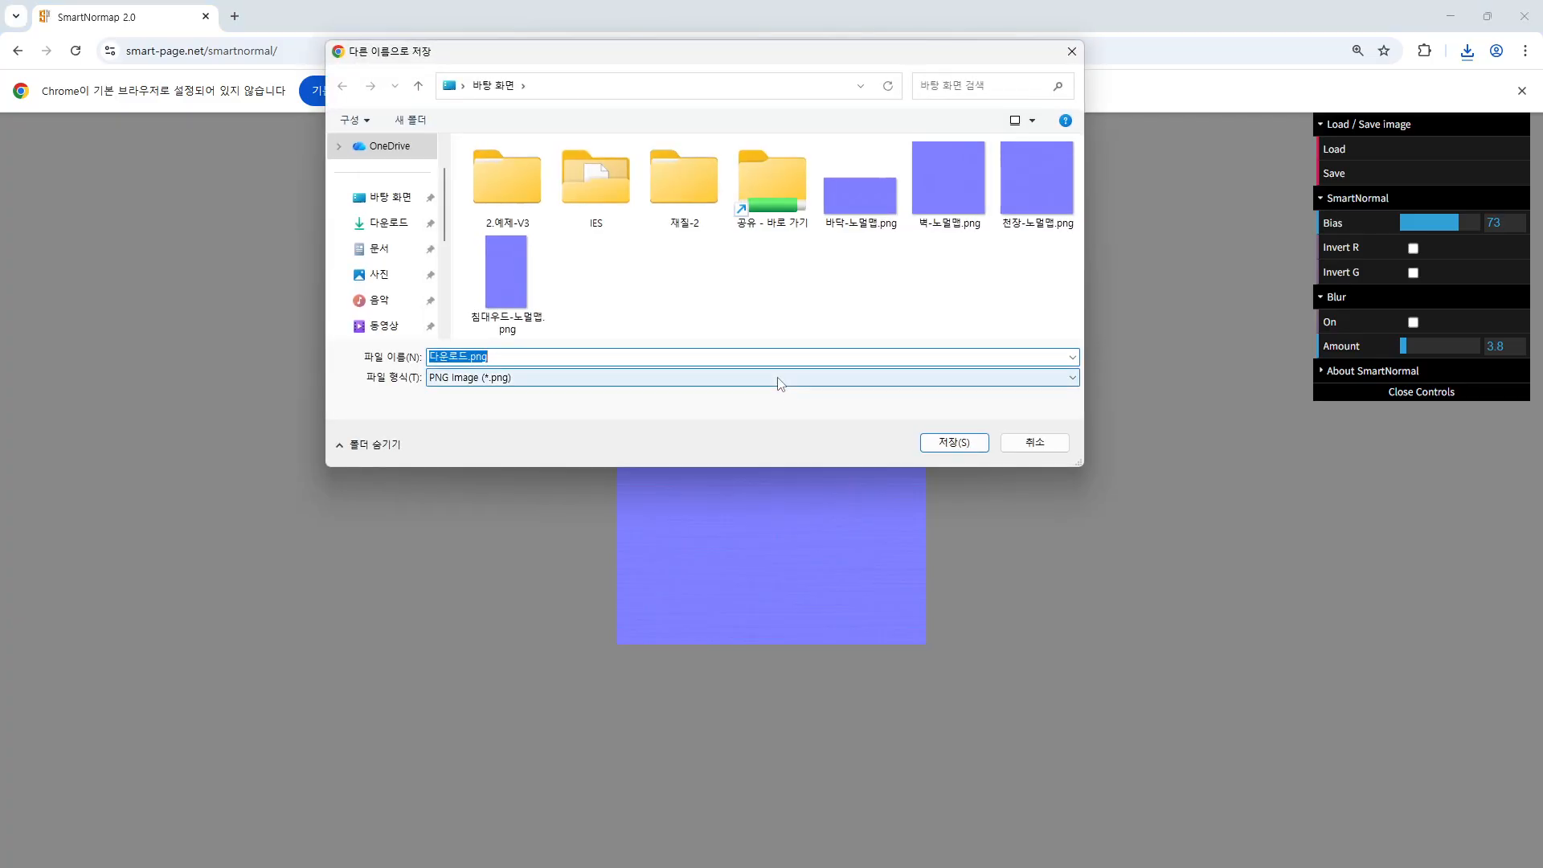
text(침ㄷ)
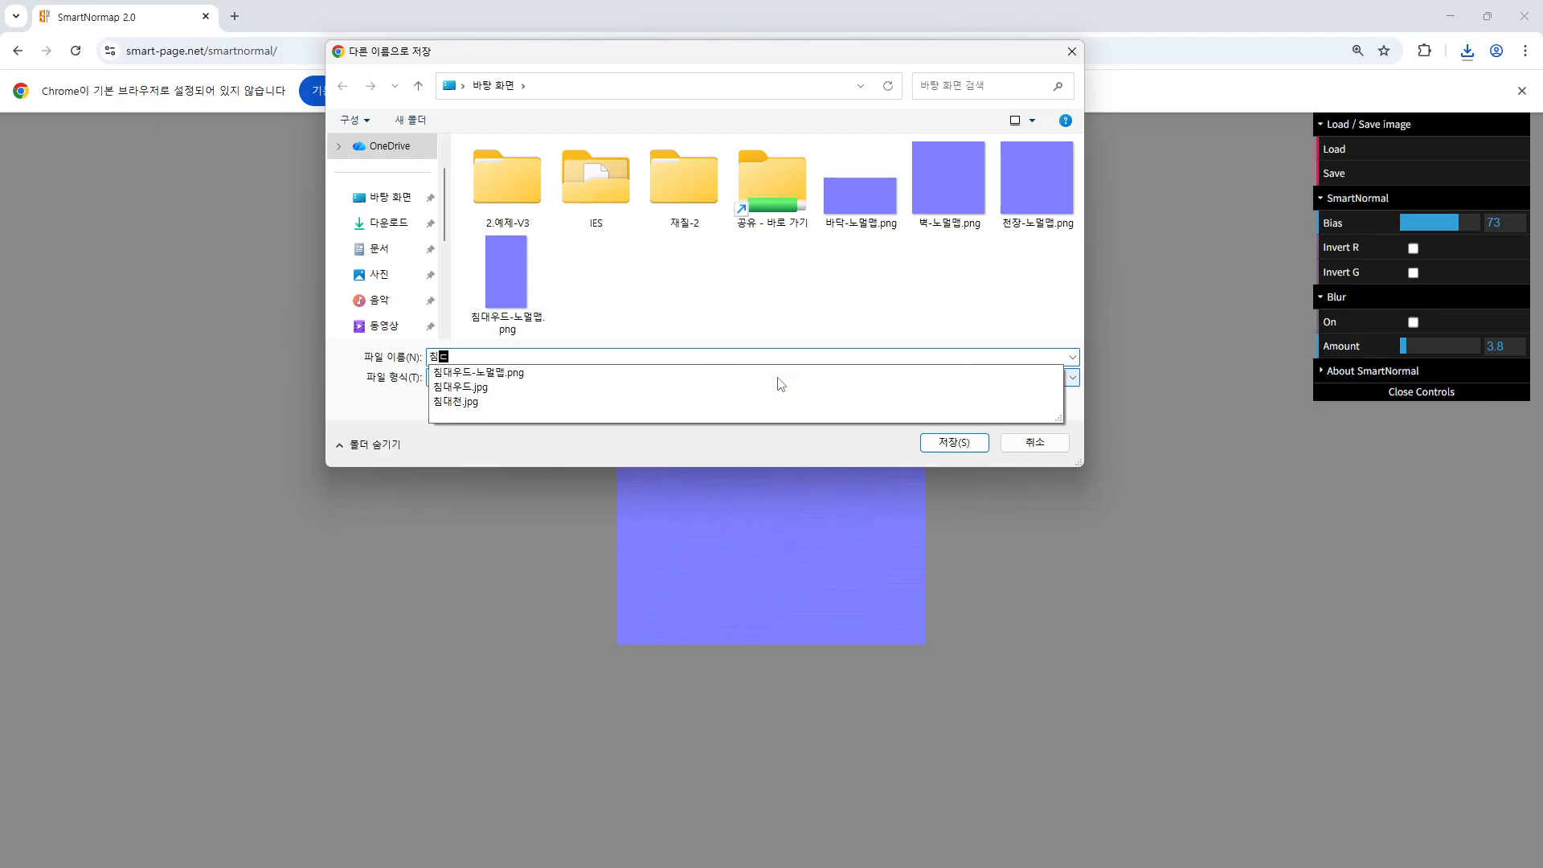
text(천-노멀맵)
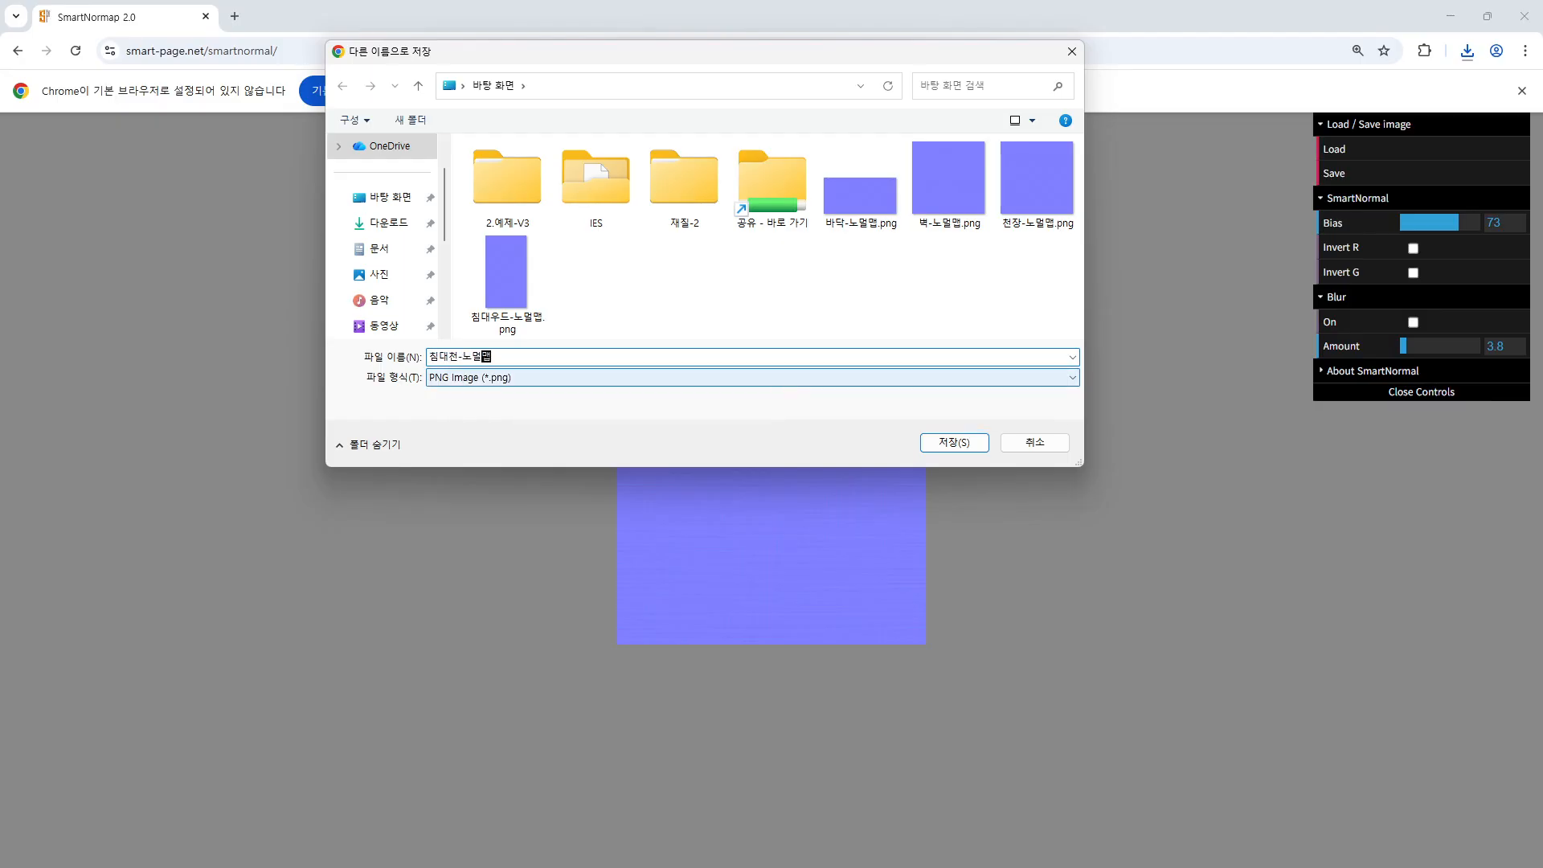
key(Return)
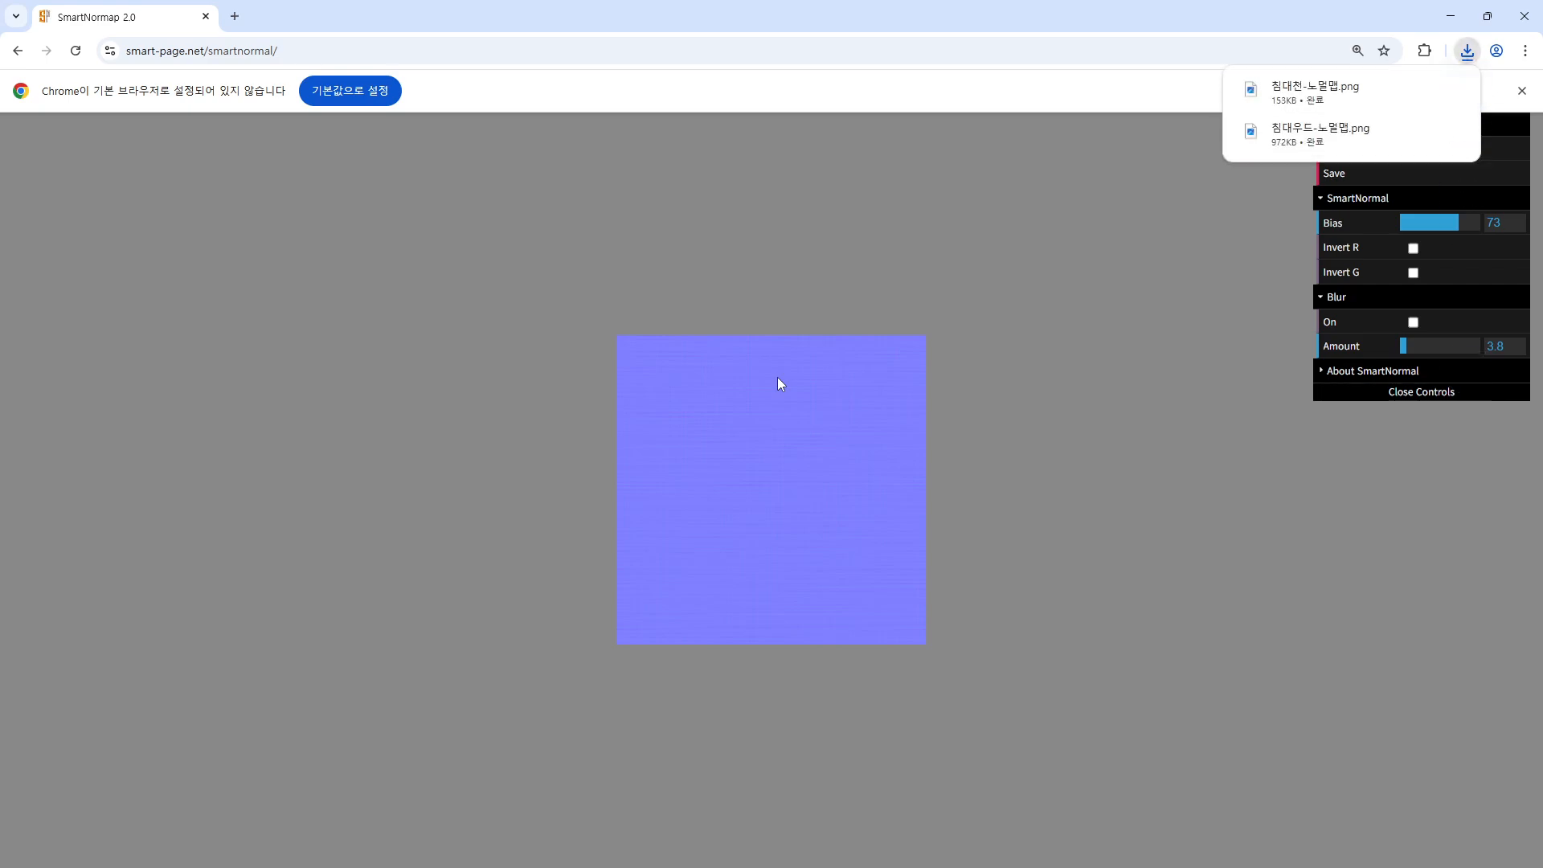
- Switch back to SketchUp, open the Enscape Material Editor and sample the duvet's material Cama1 for editing
click(1450, 16)
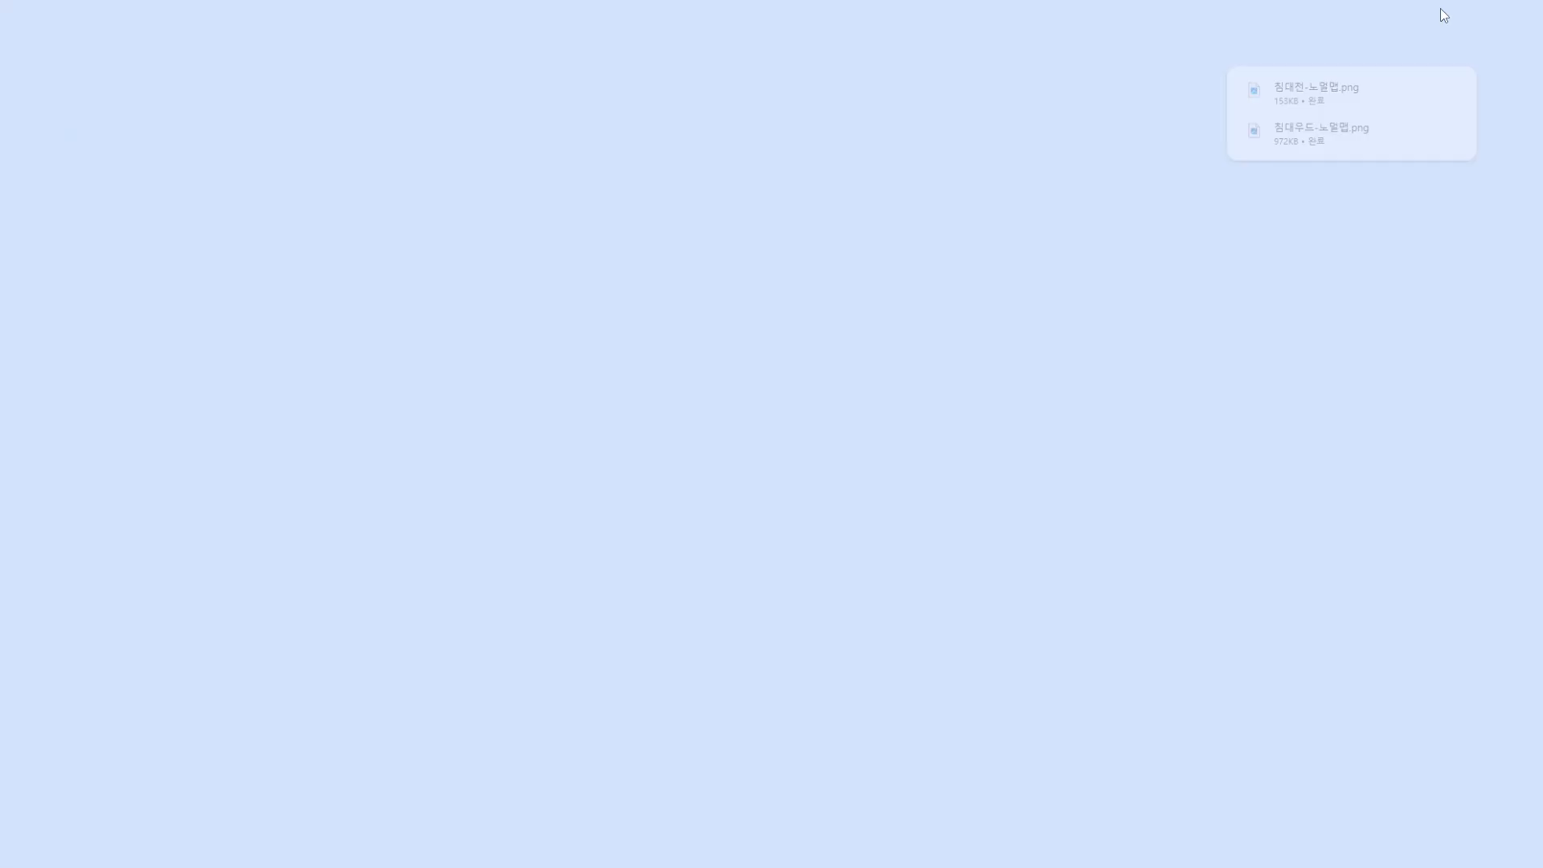
drag(1246, 86, 1542, 104)
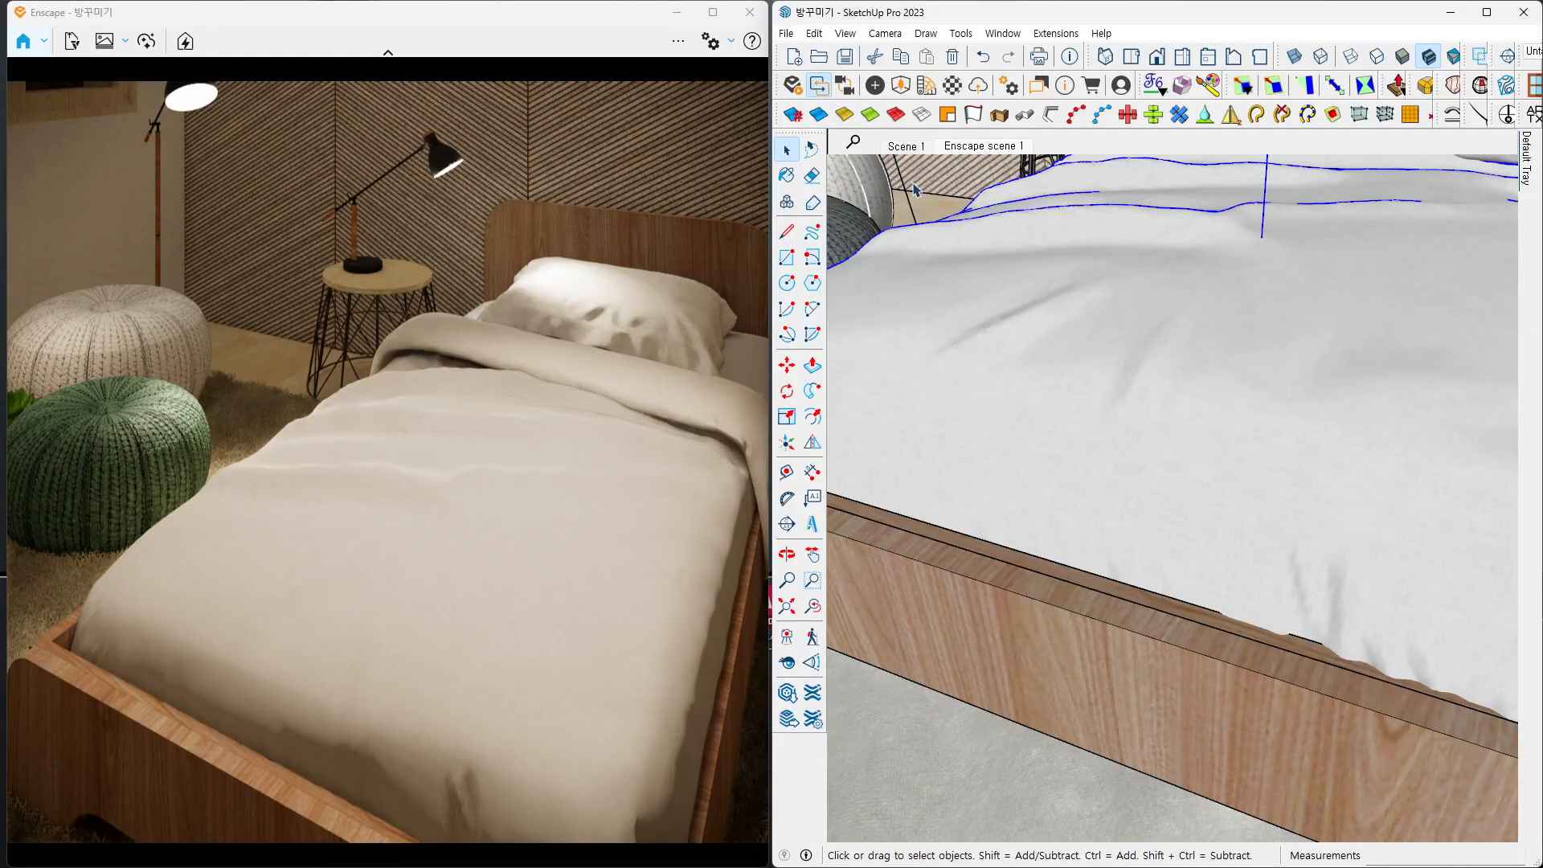
click(952, 85)
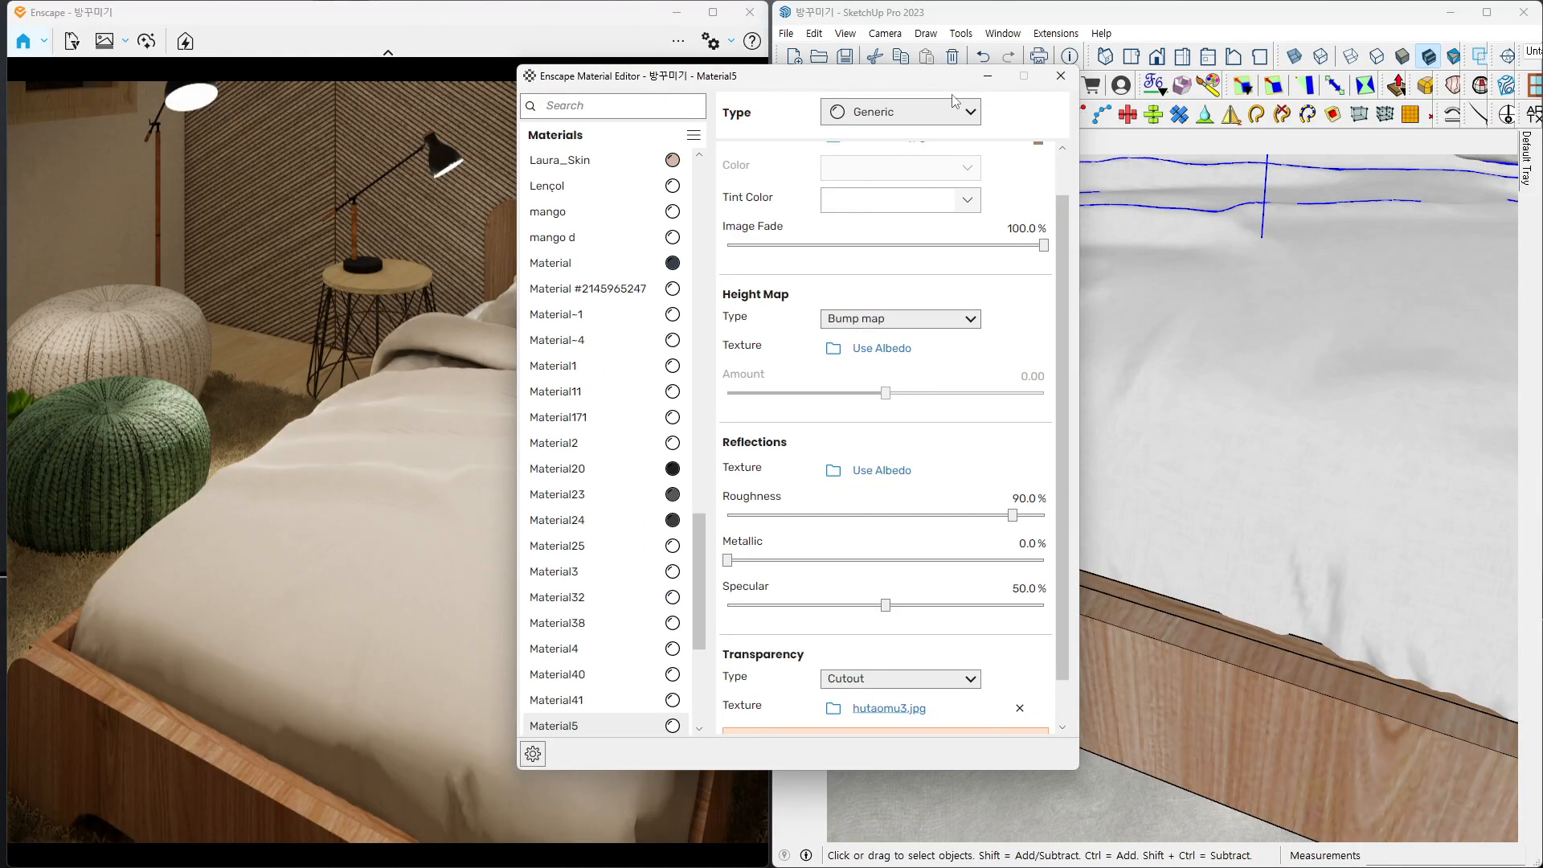
drag(901, 83, 929, 61)
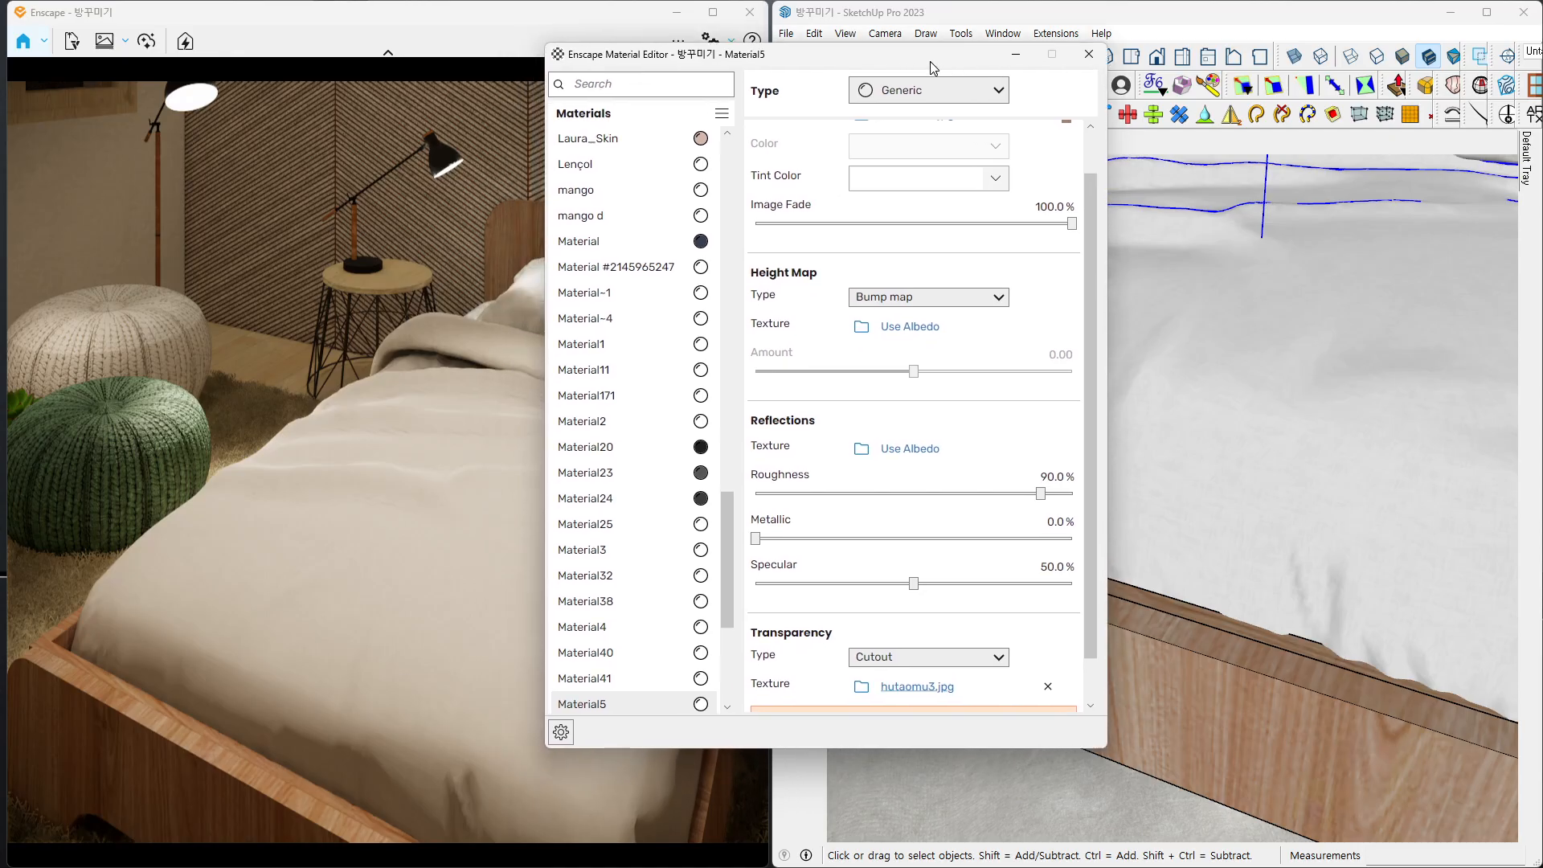
click(1258, 417)
key(b)
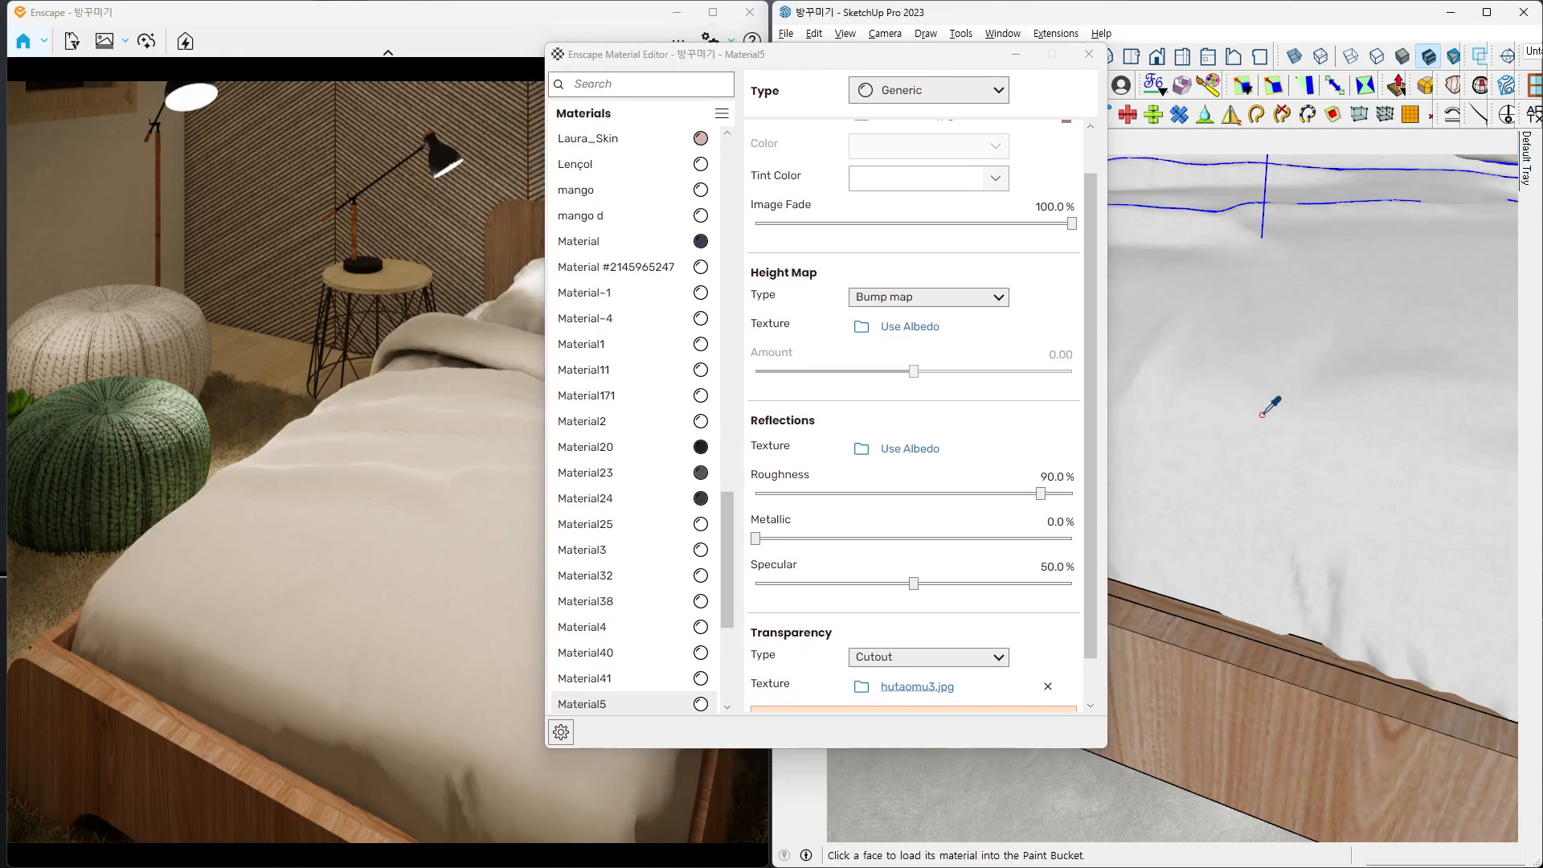
alt+click(1270, 406)
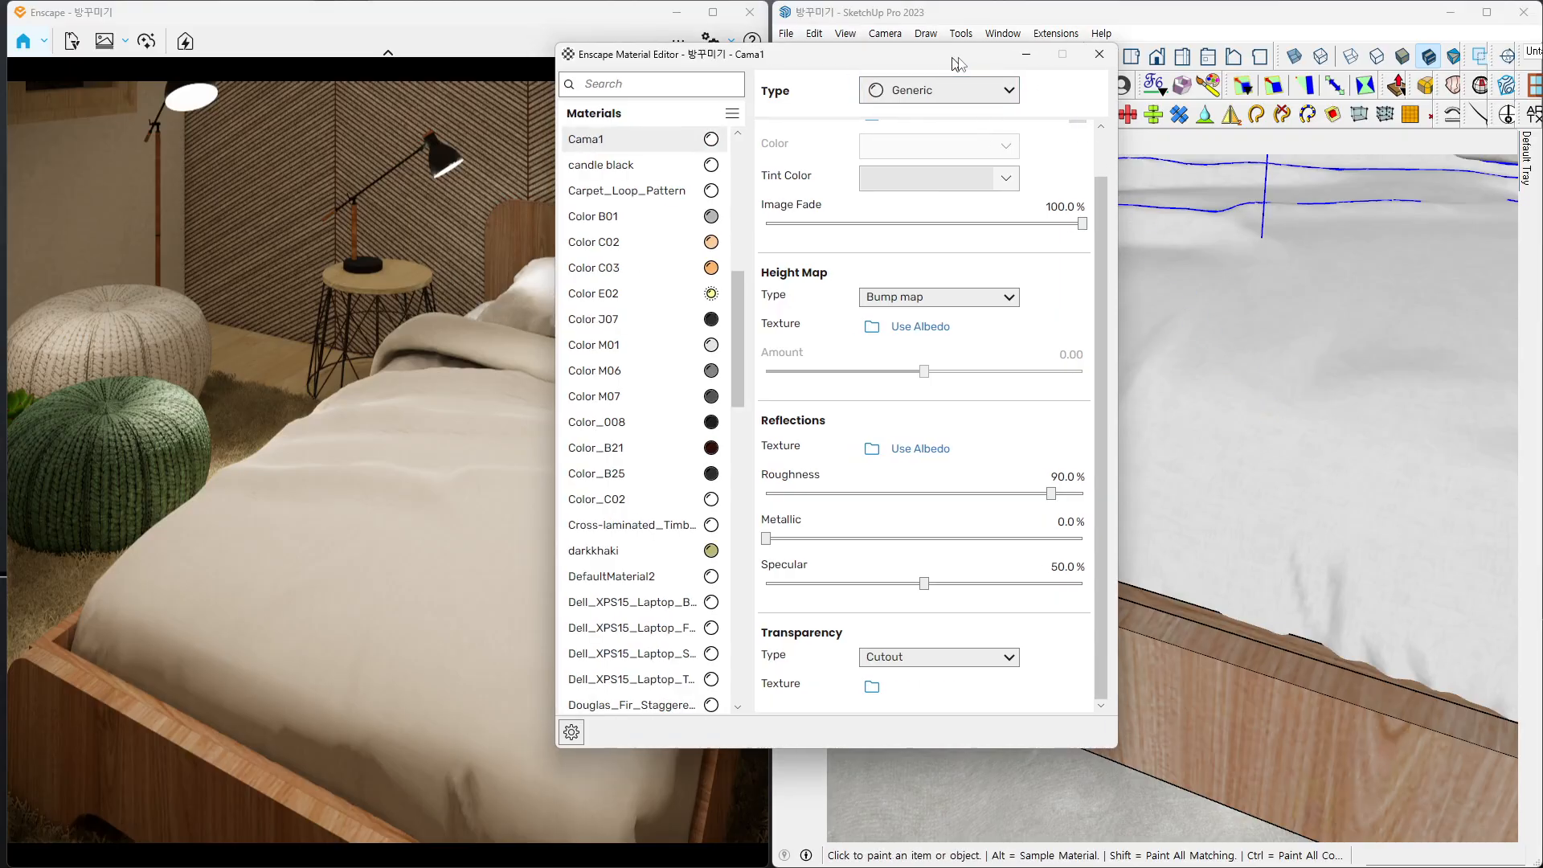
drag(953, 62, 1105, 43)
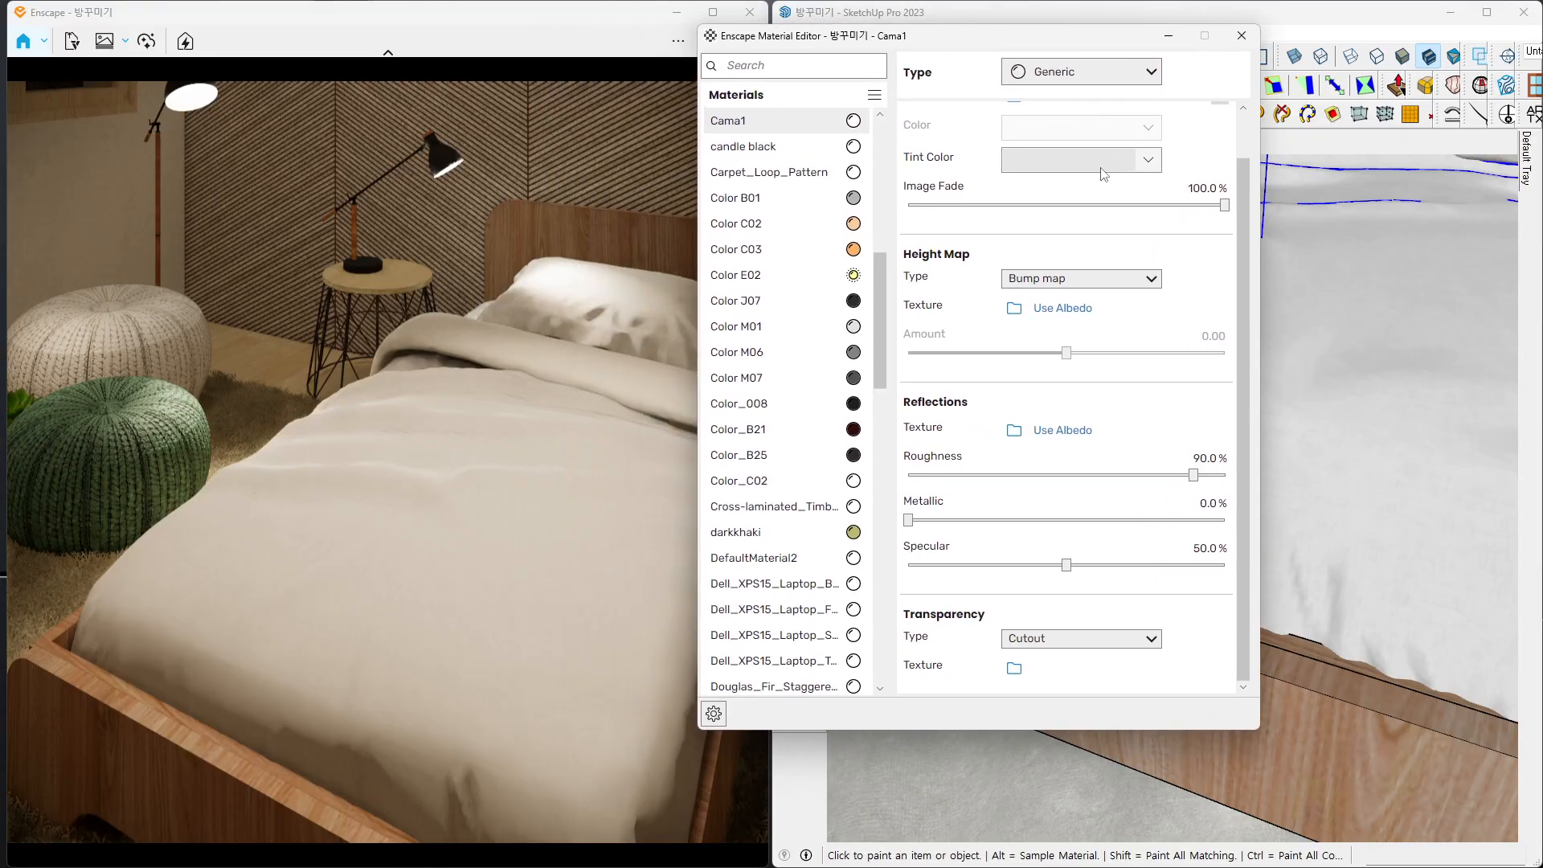
scroll(1218, 241, up, 1)
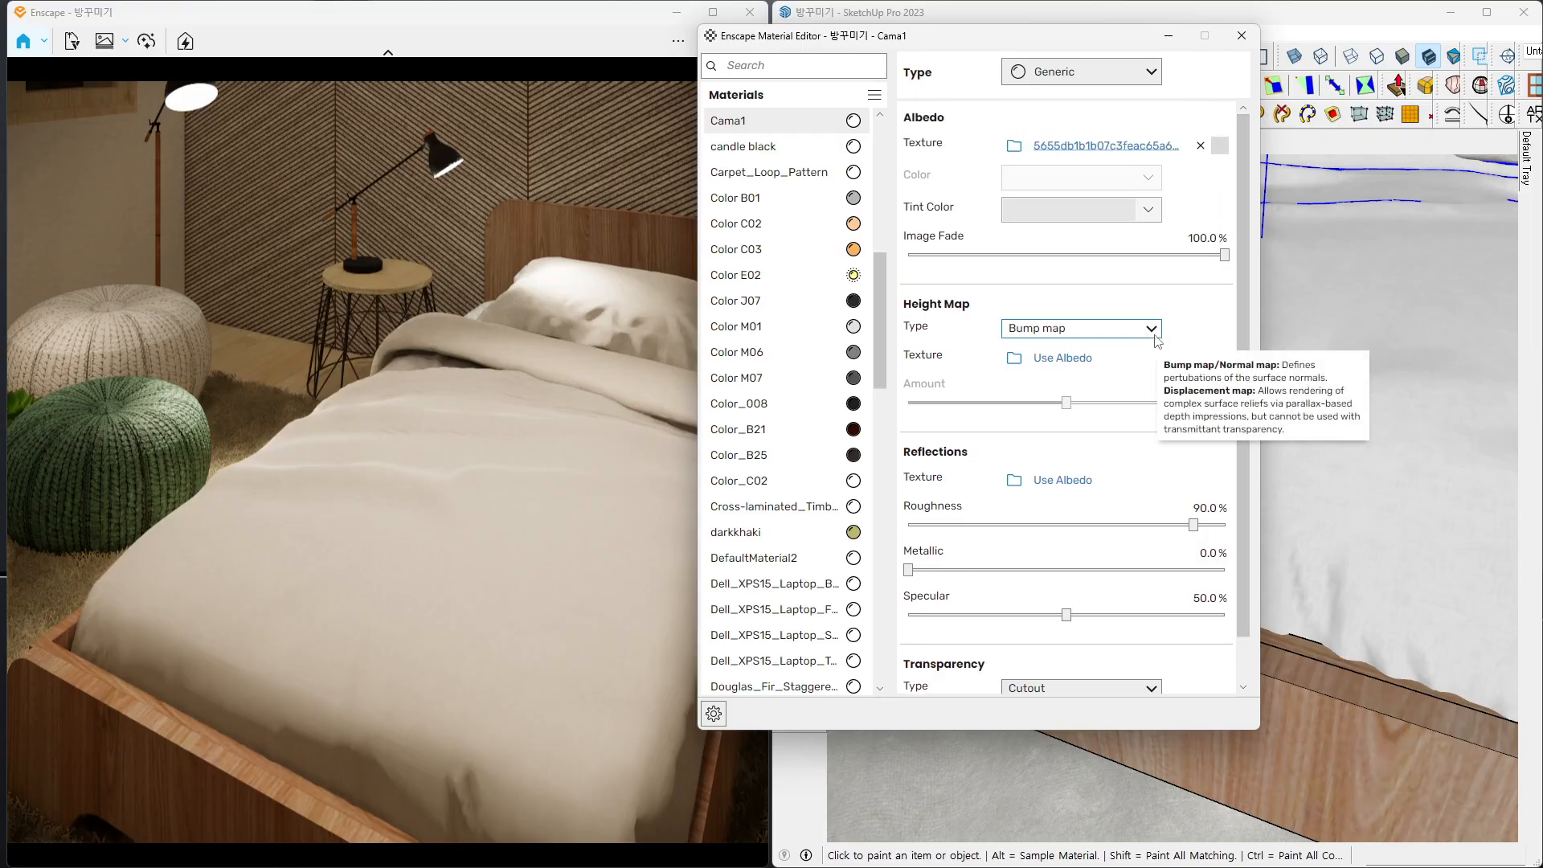
- Change Cama1's height map type to Normal map and load 침대천-노멀맵.png from the desktop as its texture
click(1042, 330)
click(1038, 368)
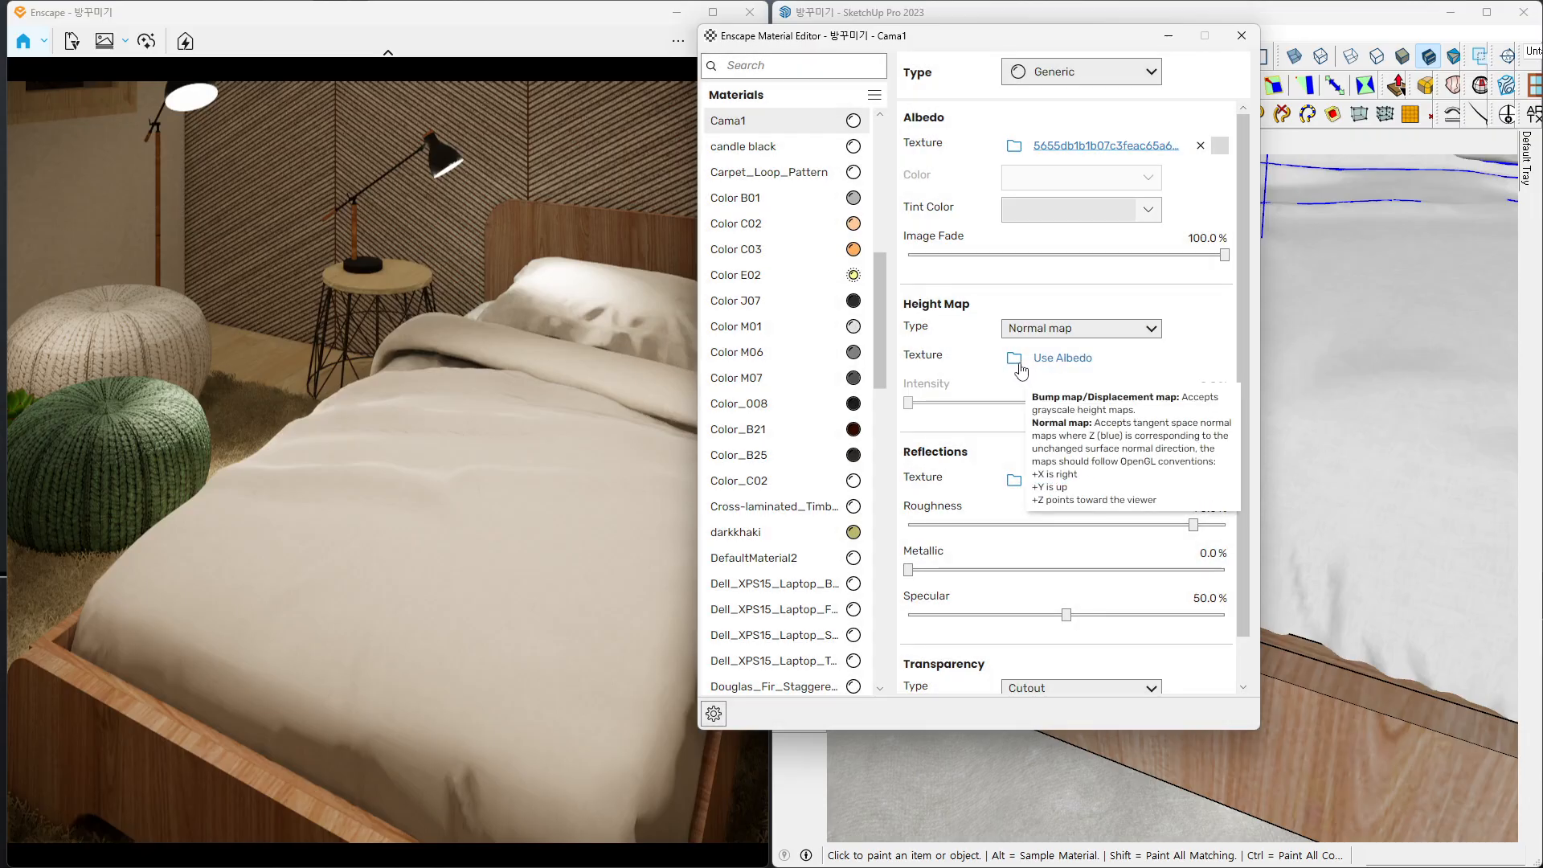
click(1016, 363)
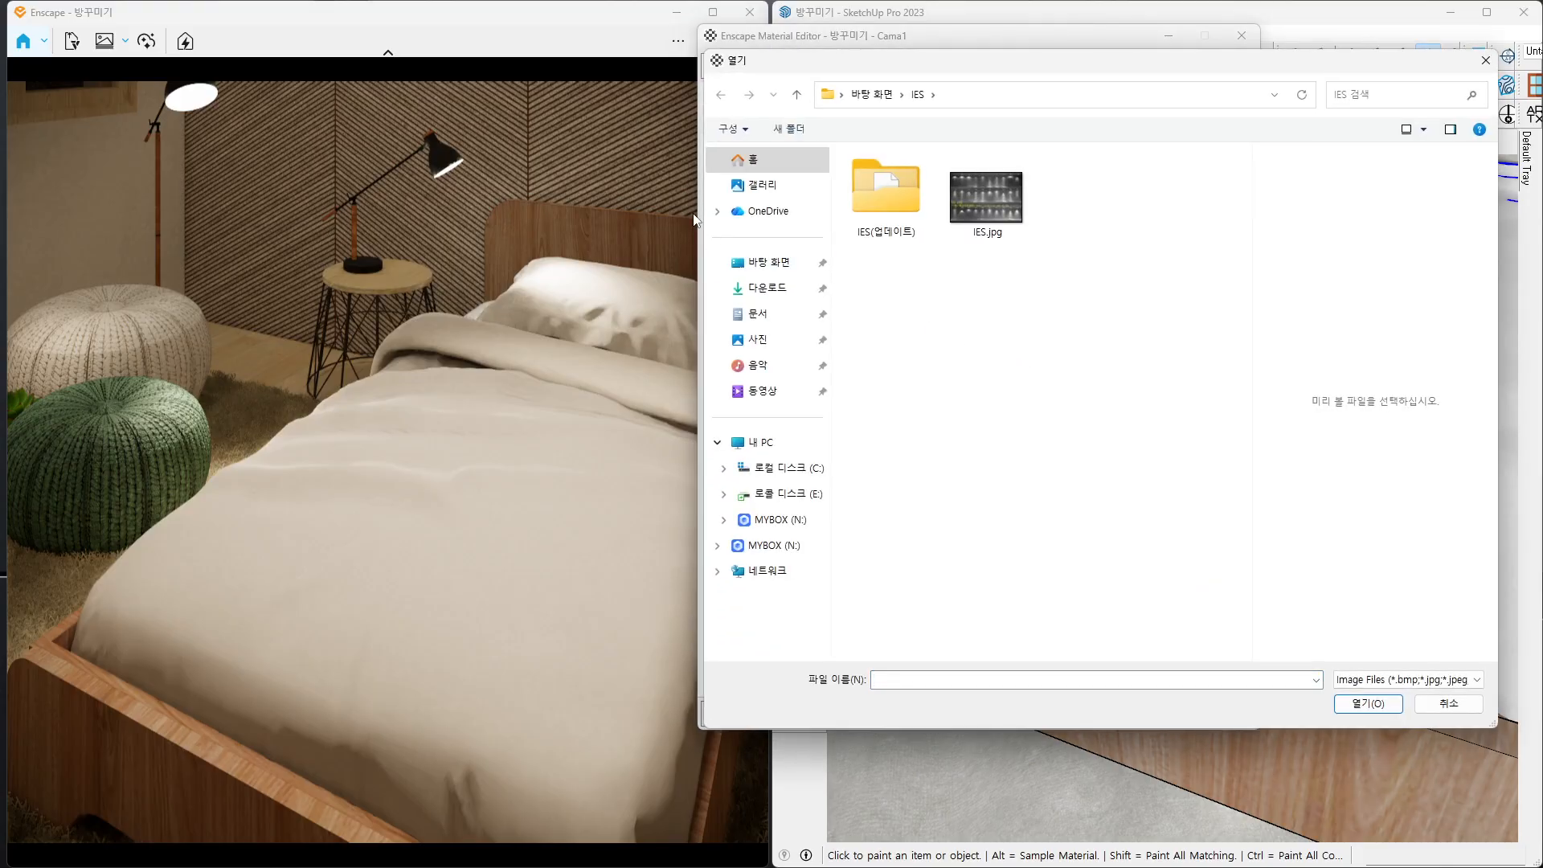
click(739, 262)
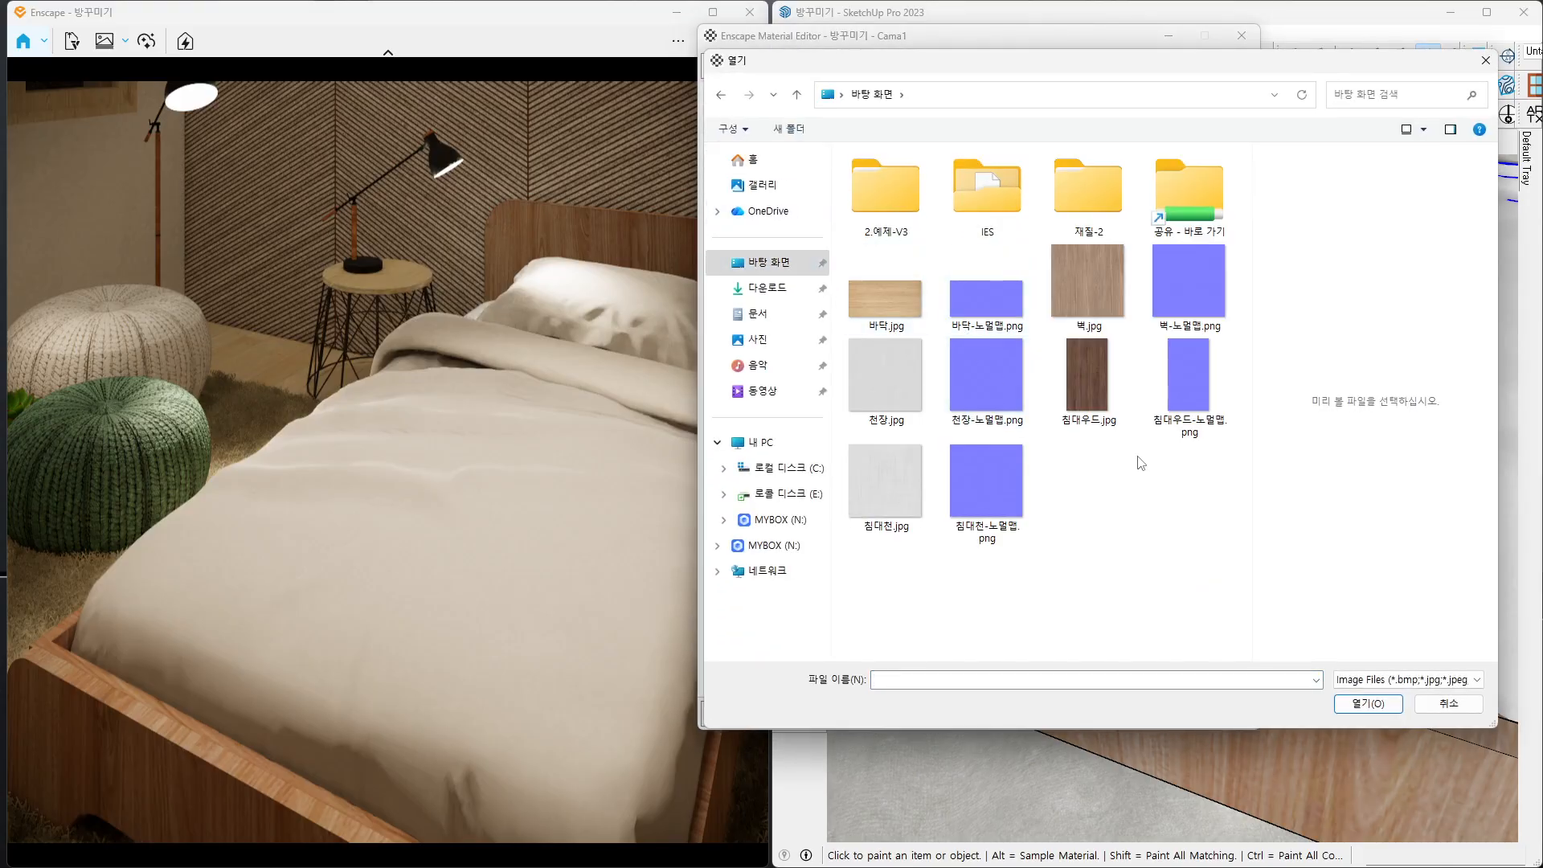
click(1195, 413)
double_click(1194, 414)
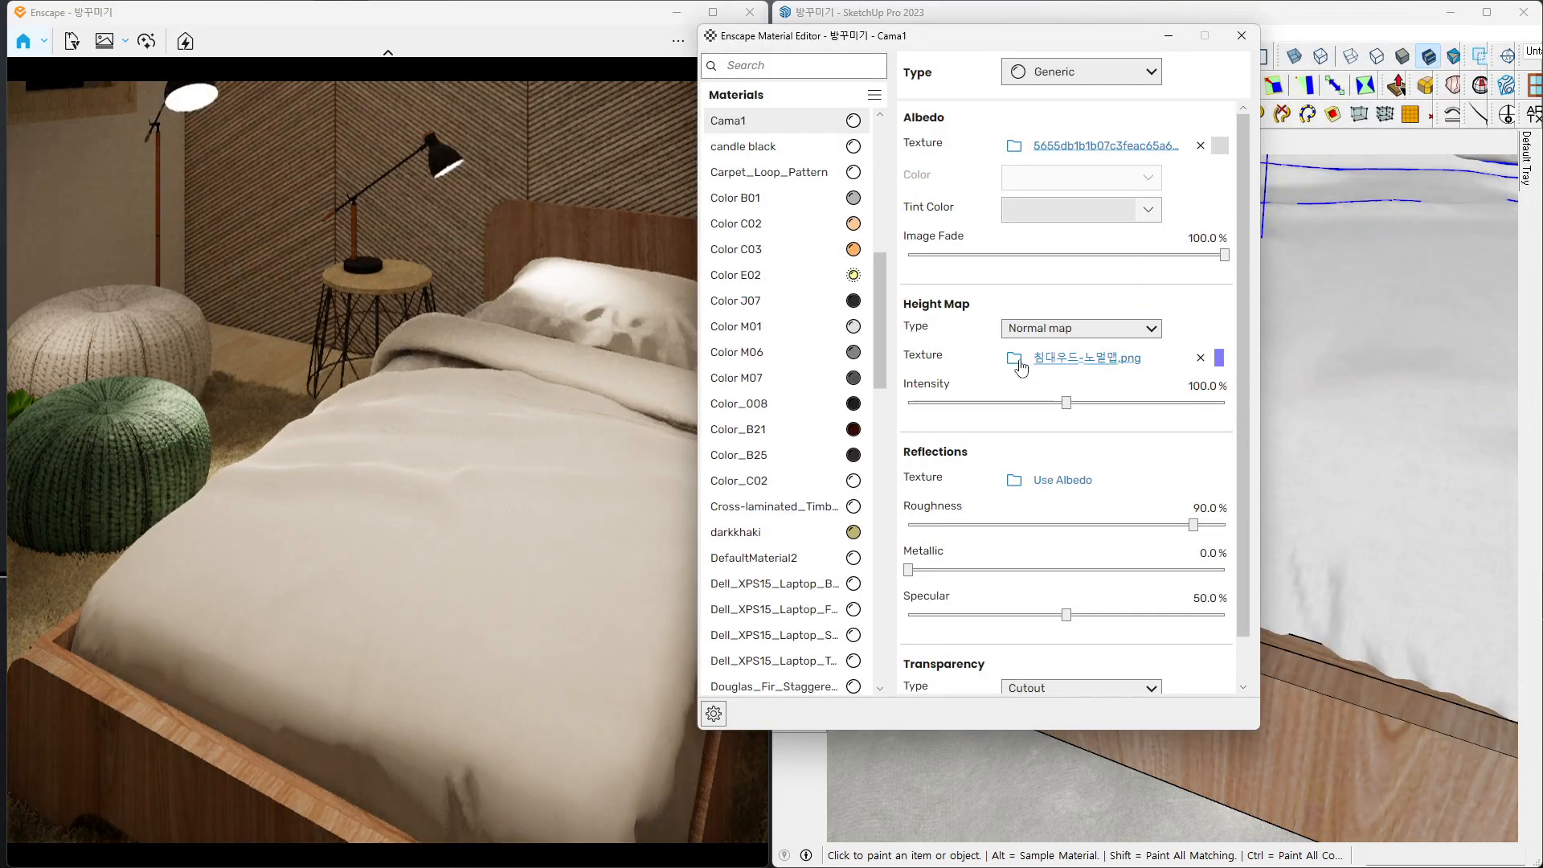
click(1015, 362)
click(1006, 503)
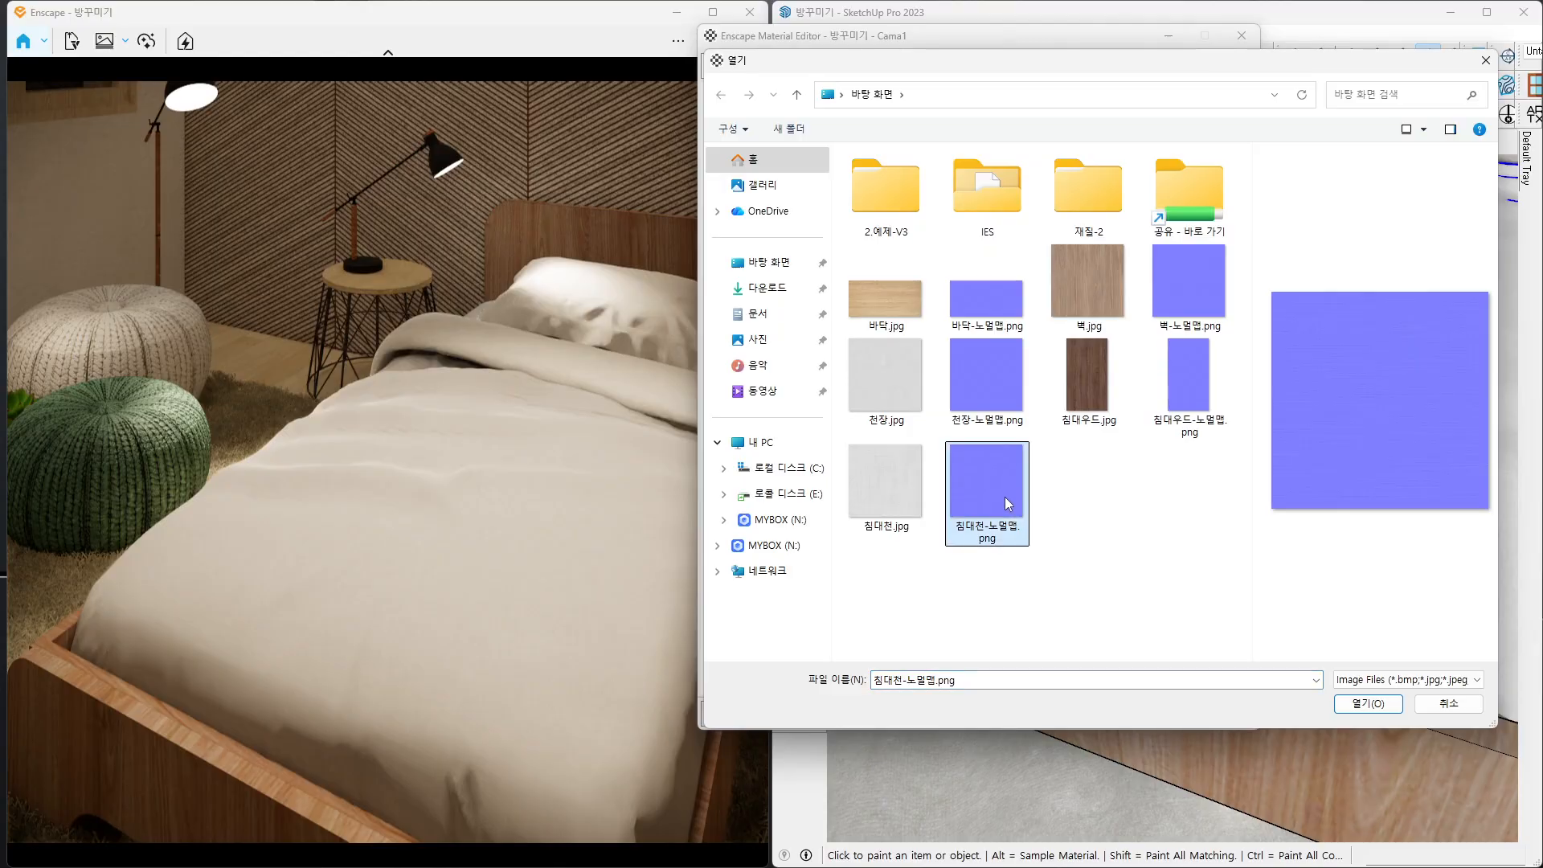
double_click(998, 495)
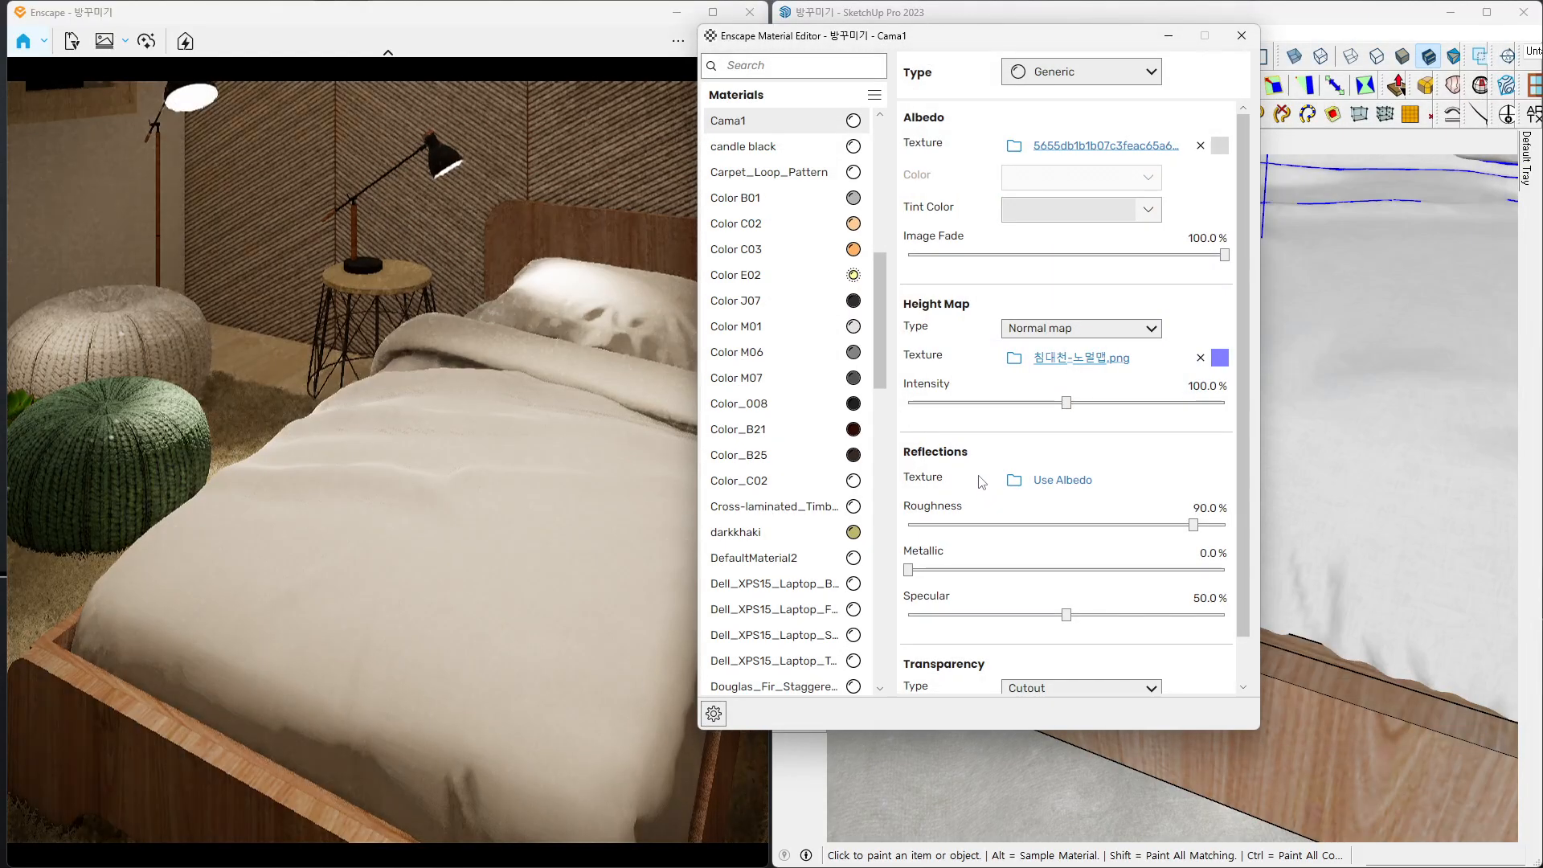
- Use the albedo image as Cama1's reflections roughness texture, invert it and set its brightness to 33%
drag(1051, 44, 985, 40)
click(1524, 178)
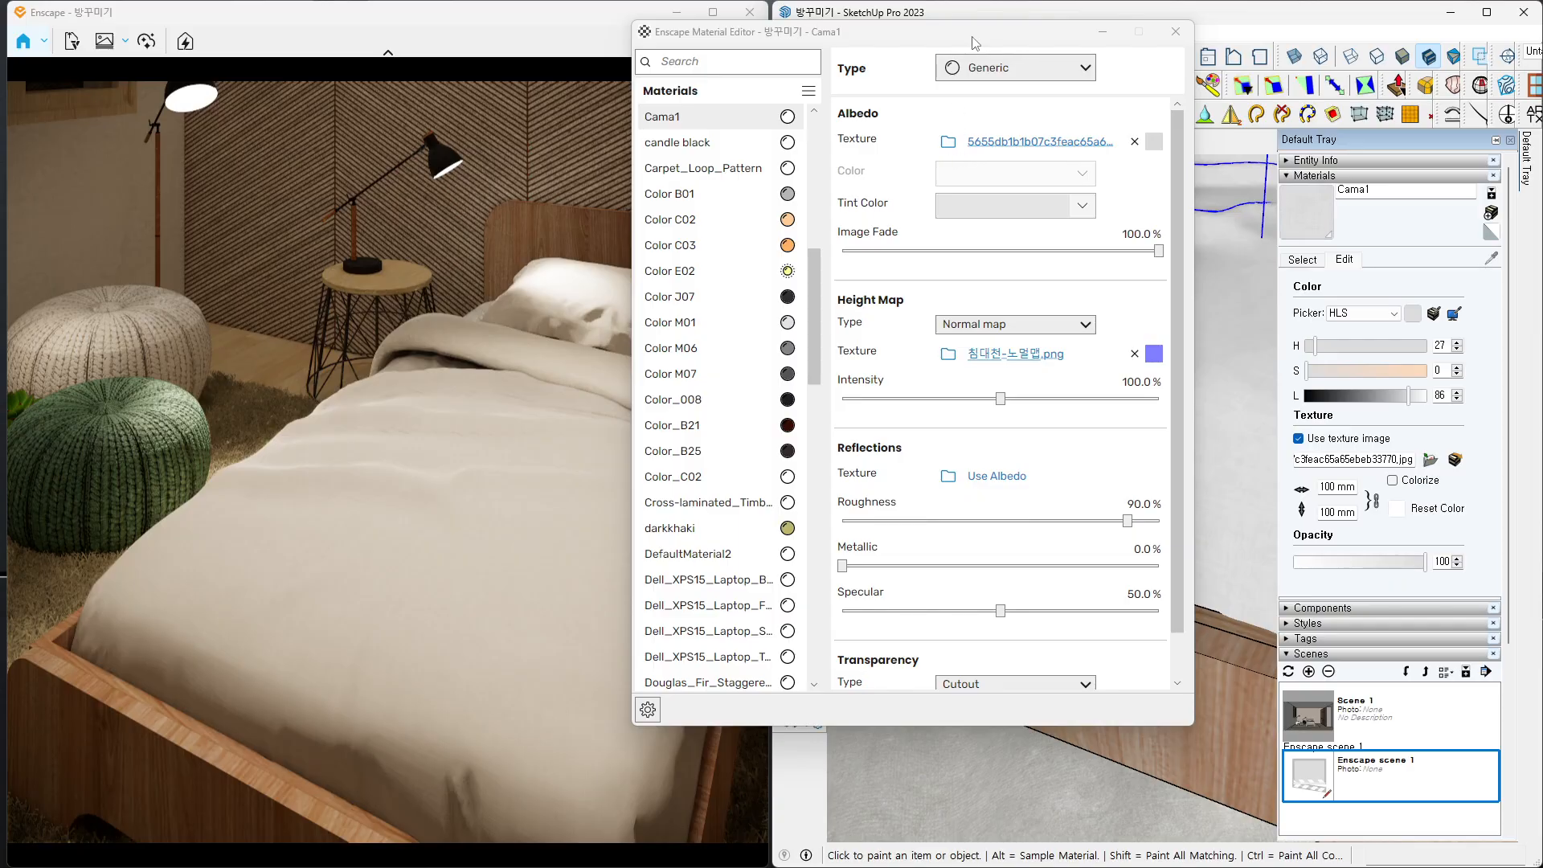
drag(973, 41, 995, 39)
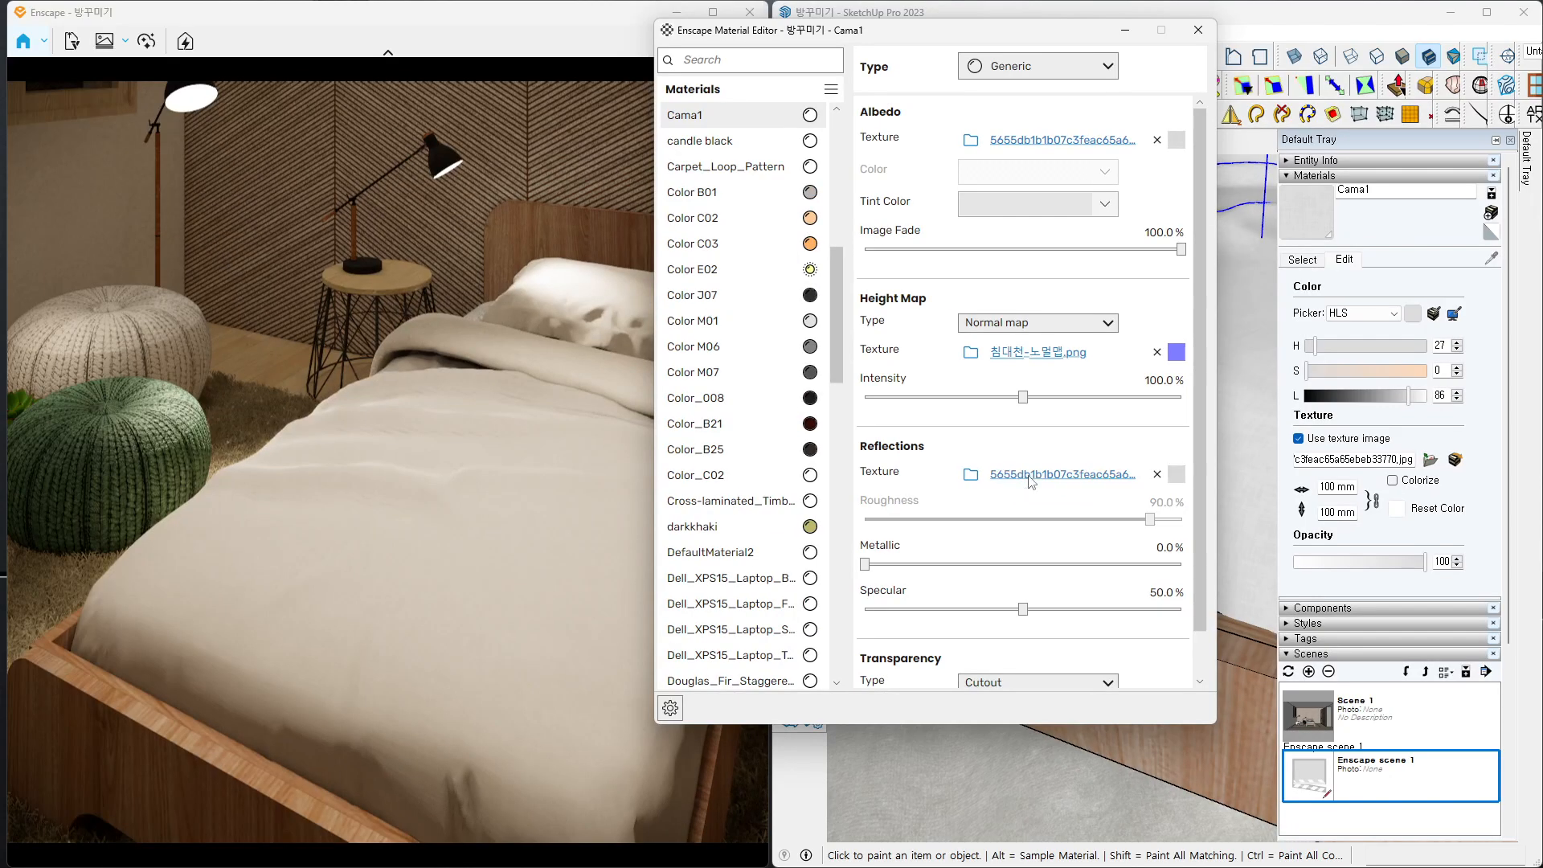
click(1028, 475)
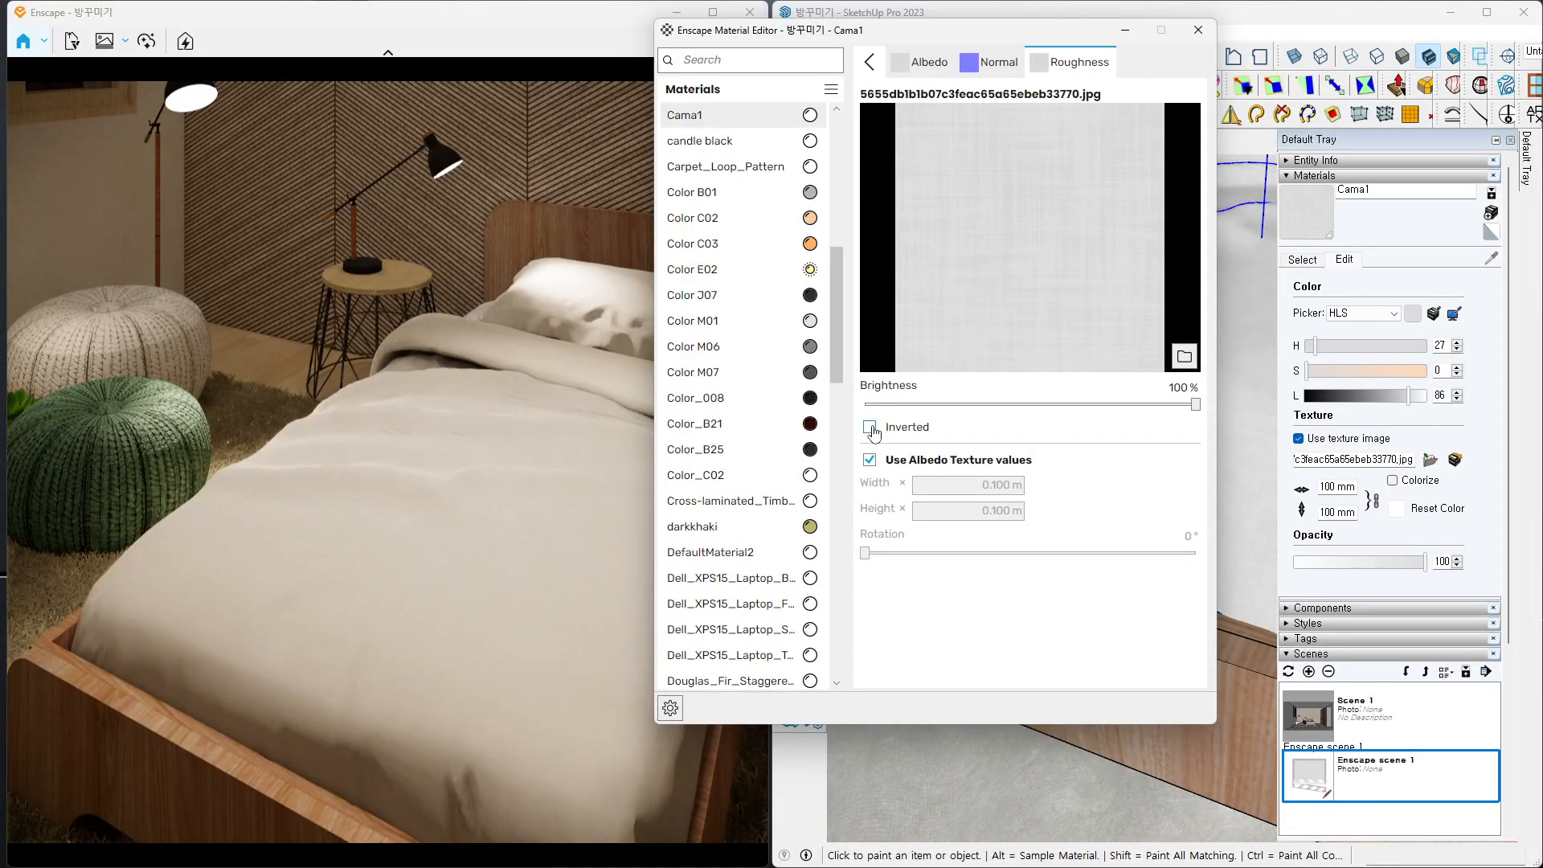
click(871, 429)
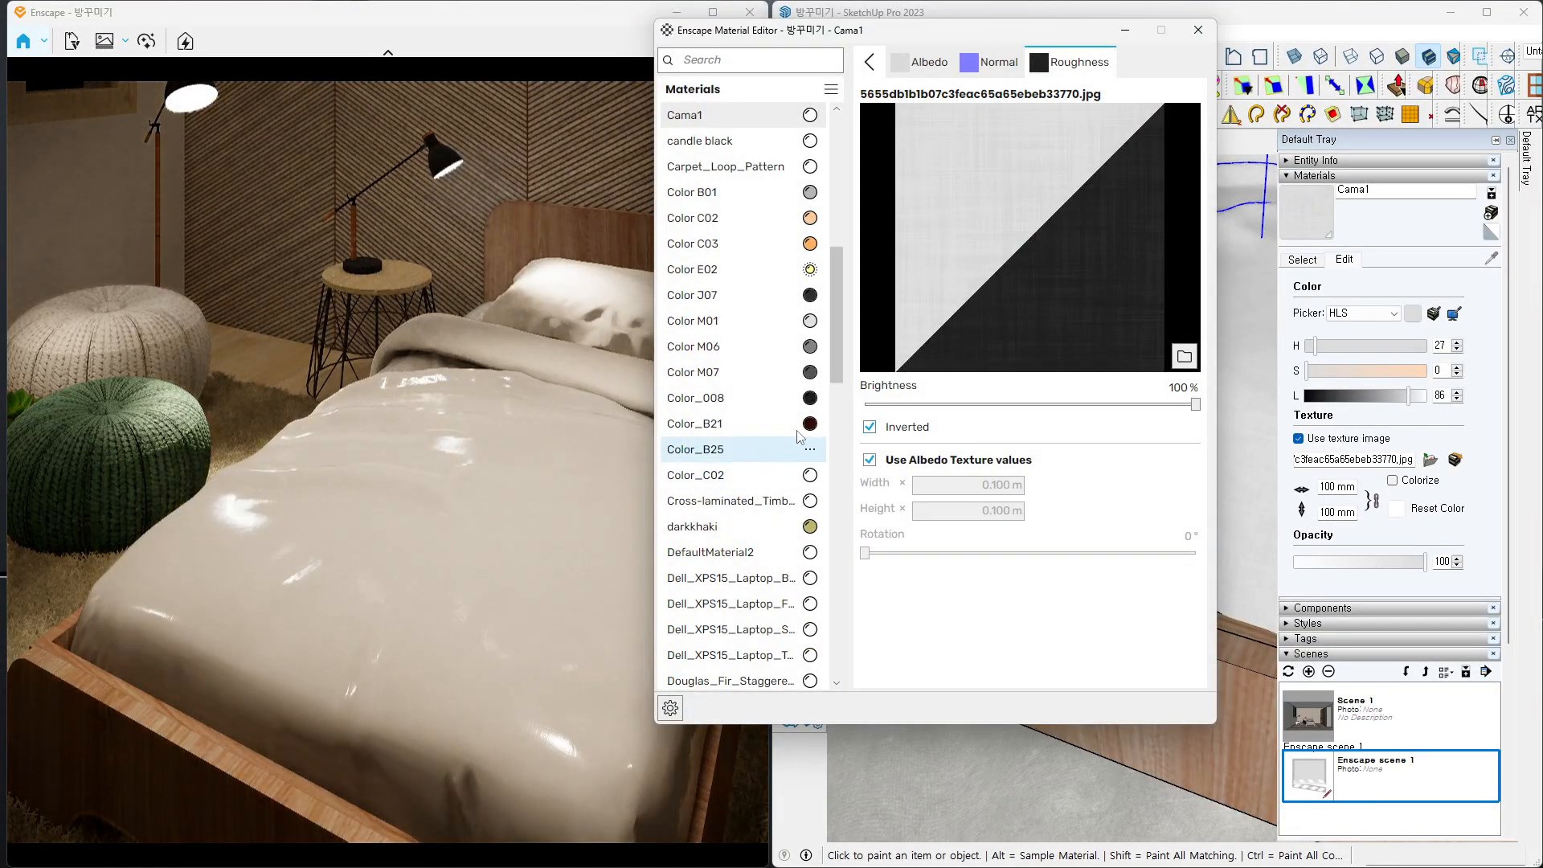
drag(1011, 34, 1112, 31)
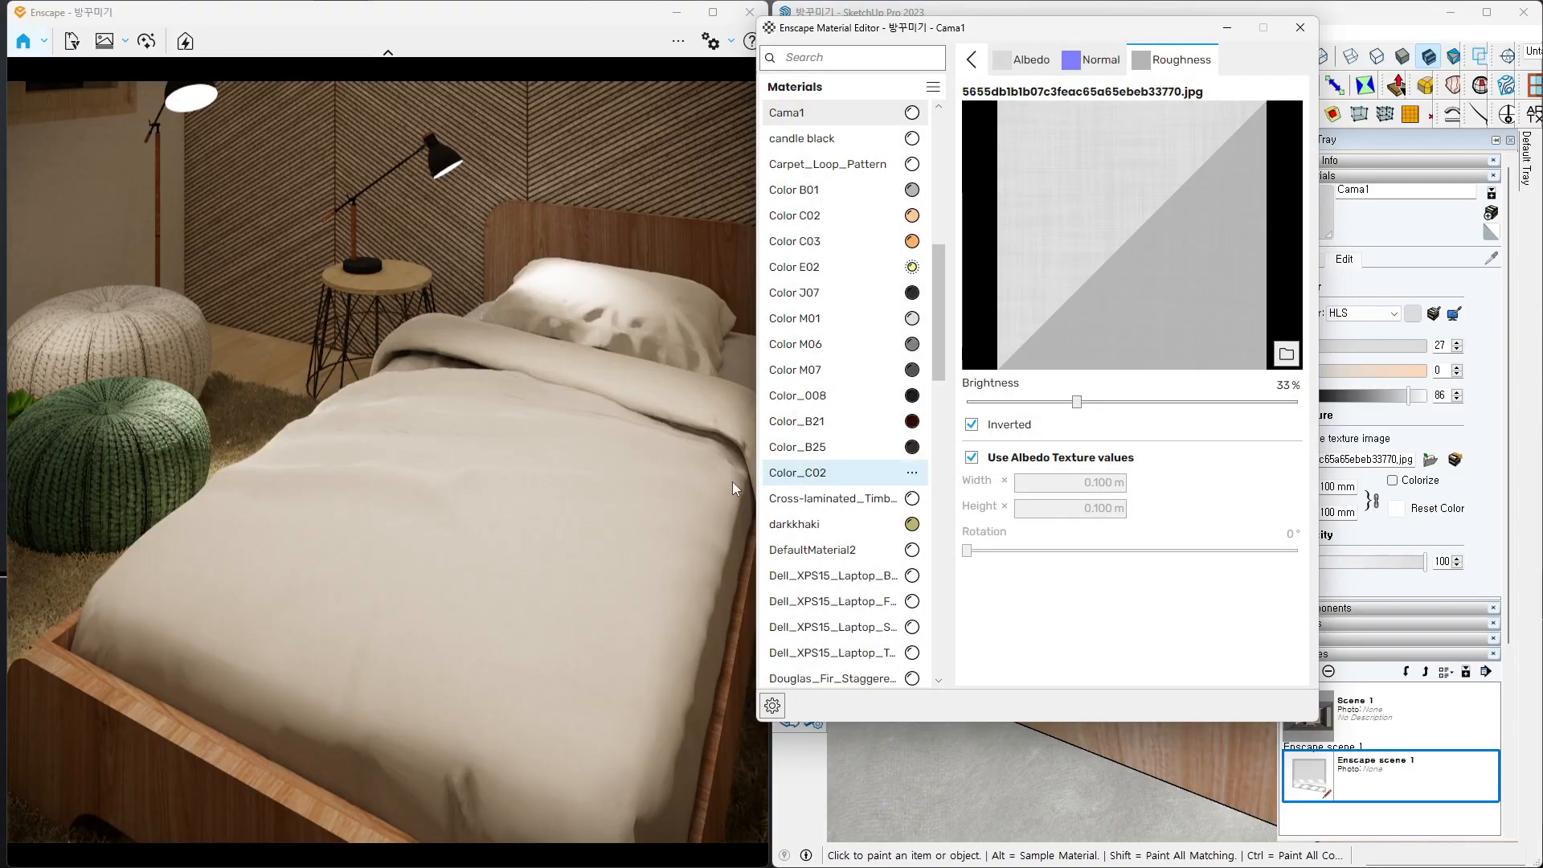
- Examine the duvet's fabric relief and reflections up close and from a low angle in the Enscape render
drag(398, 417, 510, 596)
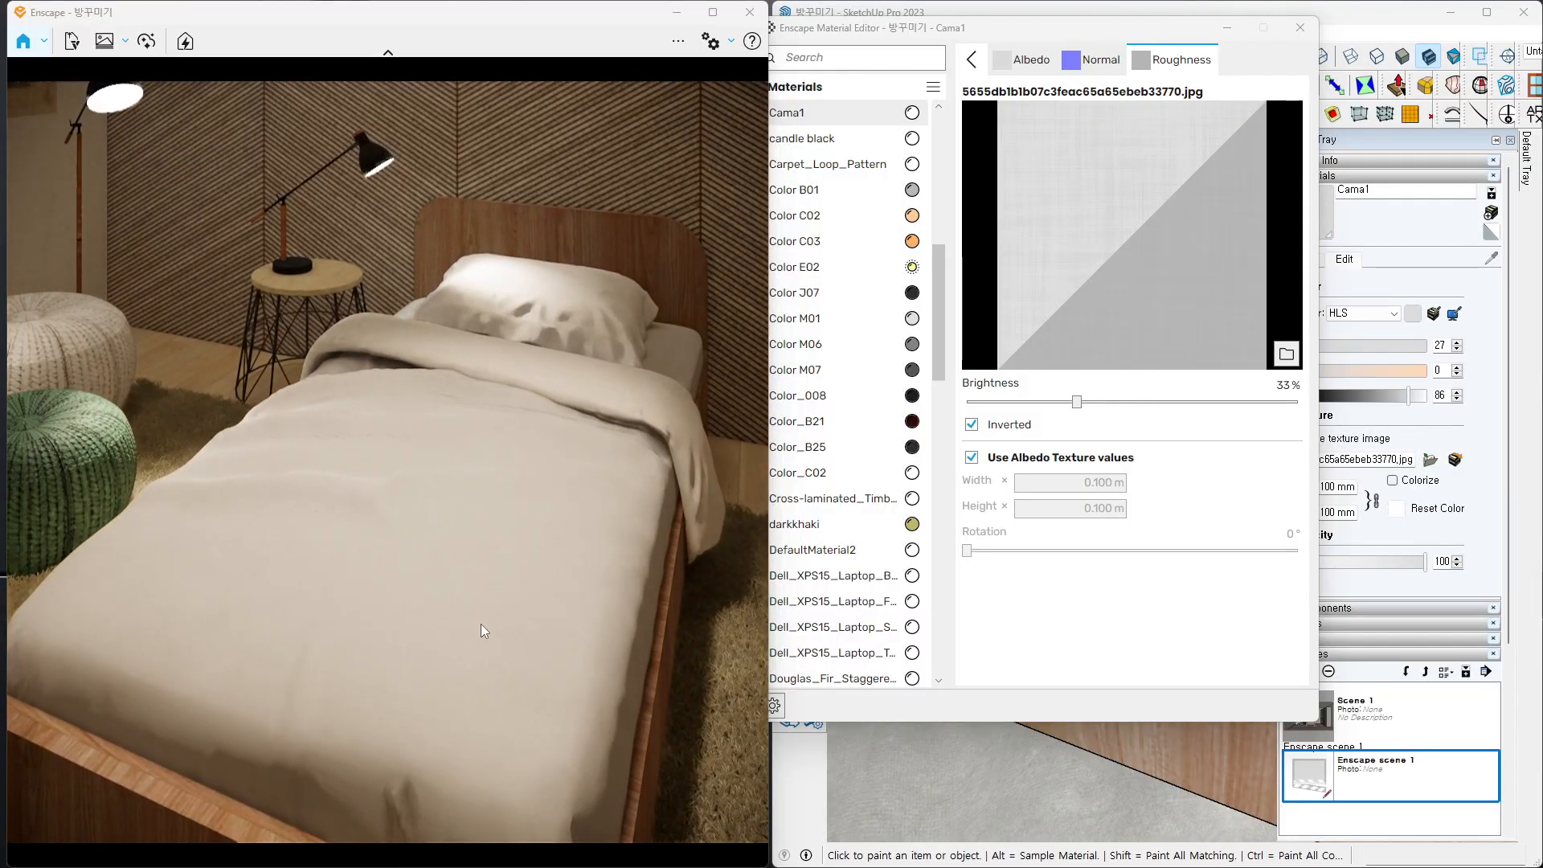
scroll(452, 625, up, 5)
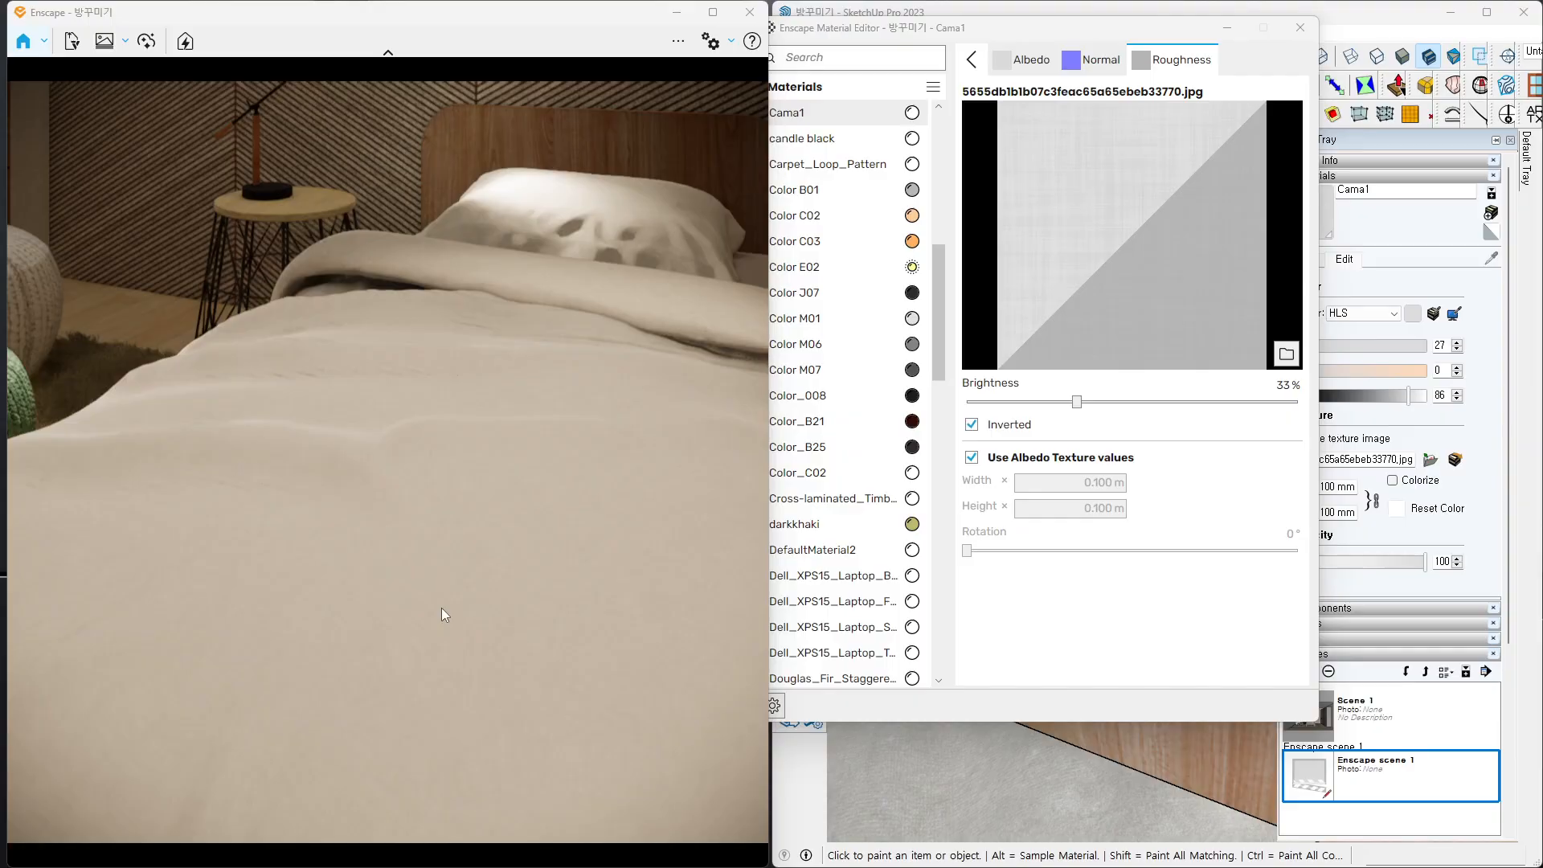
drag(435, 603, 370, 190)
right_drag(371, 486, 395, 406)
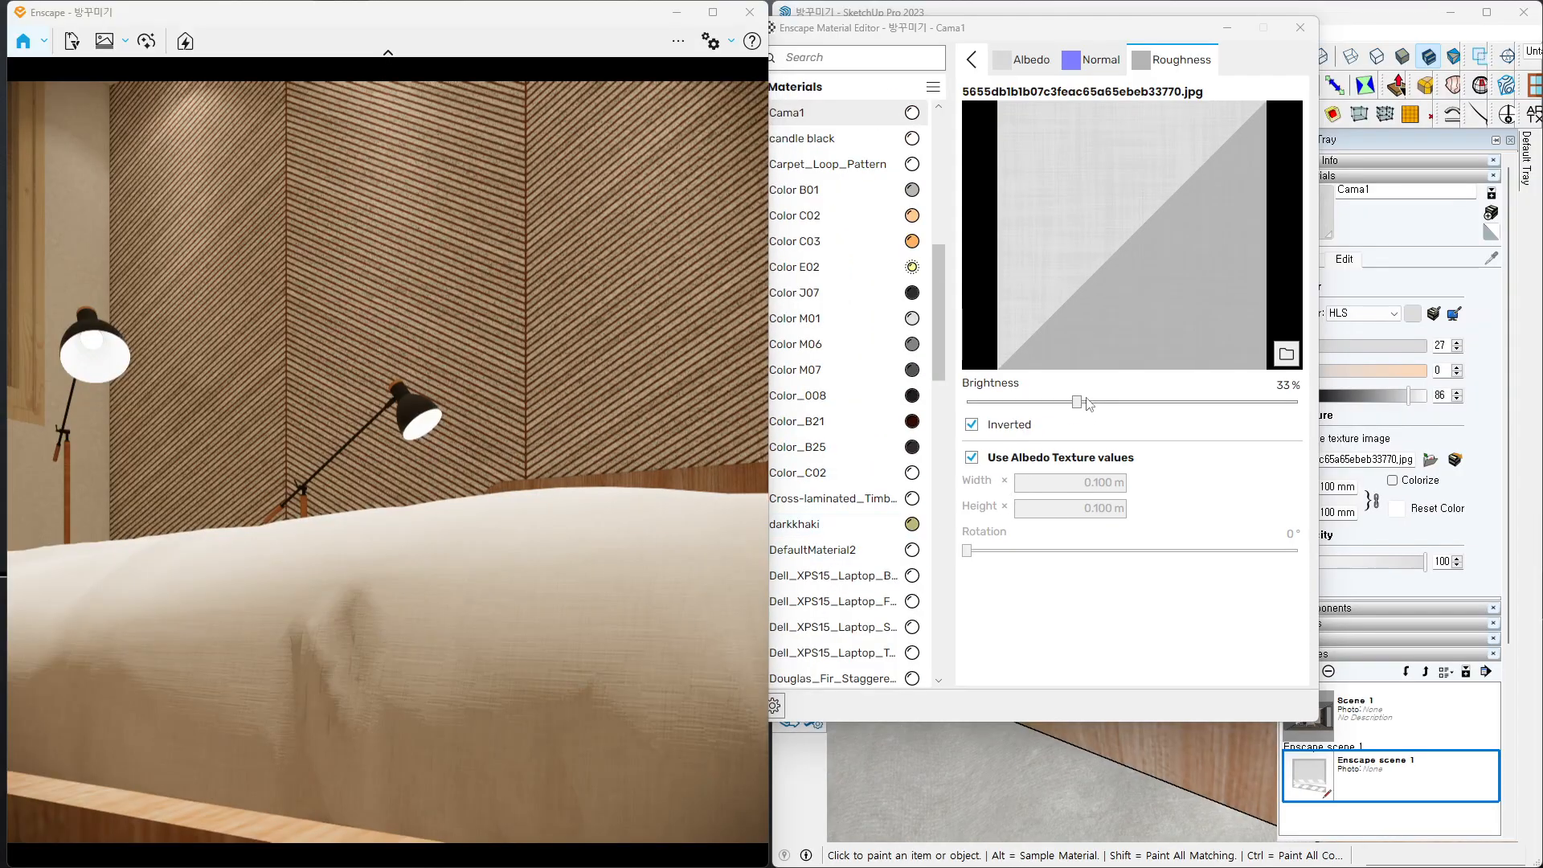
- Set the brightness of Cama1's roughness texture to 40% and inspect the duvet from the foot of the bed
click(1085, 403)
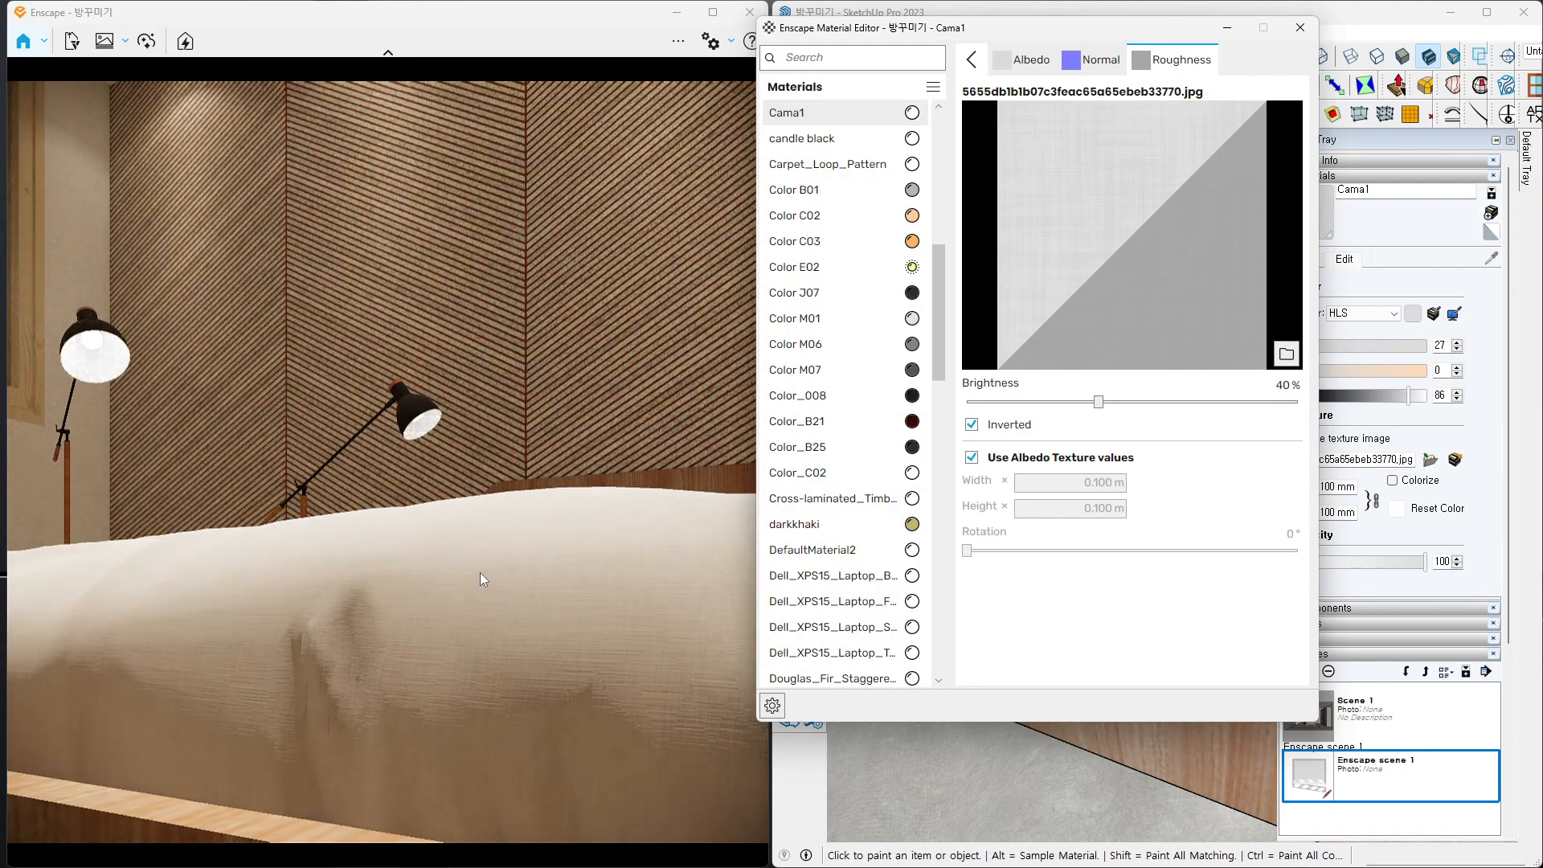
right_drag(482, 578, 473, 644)
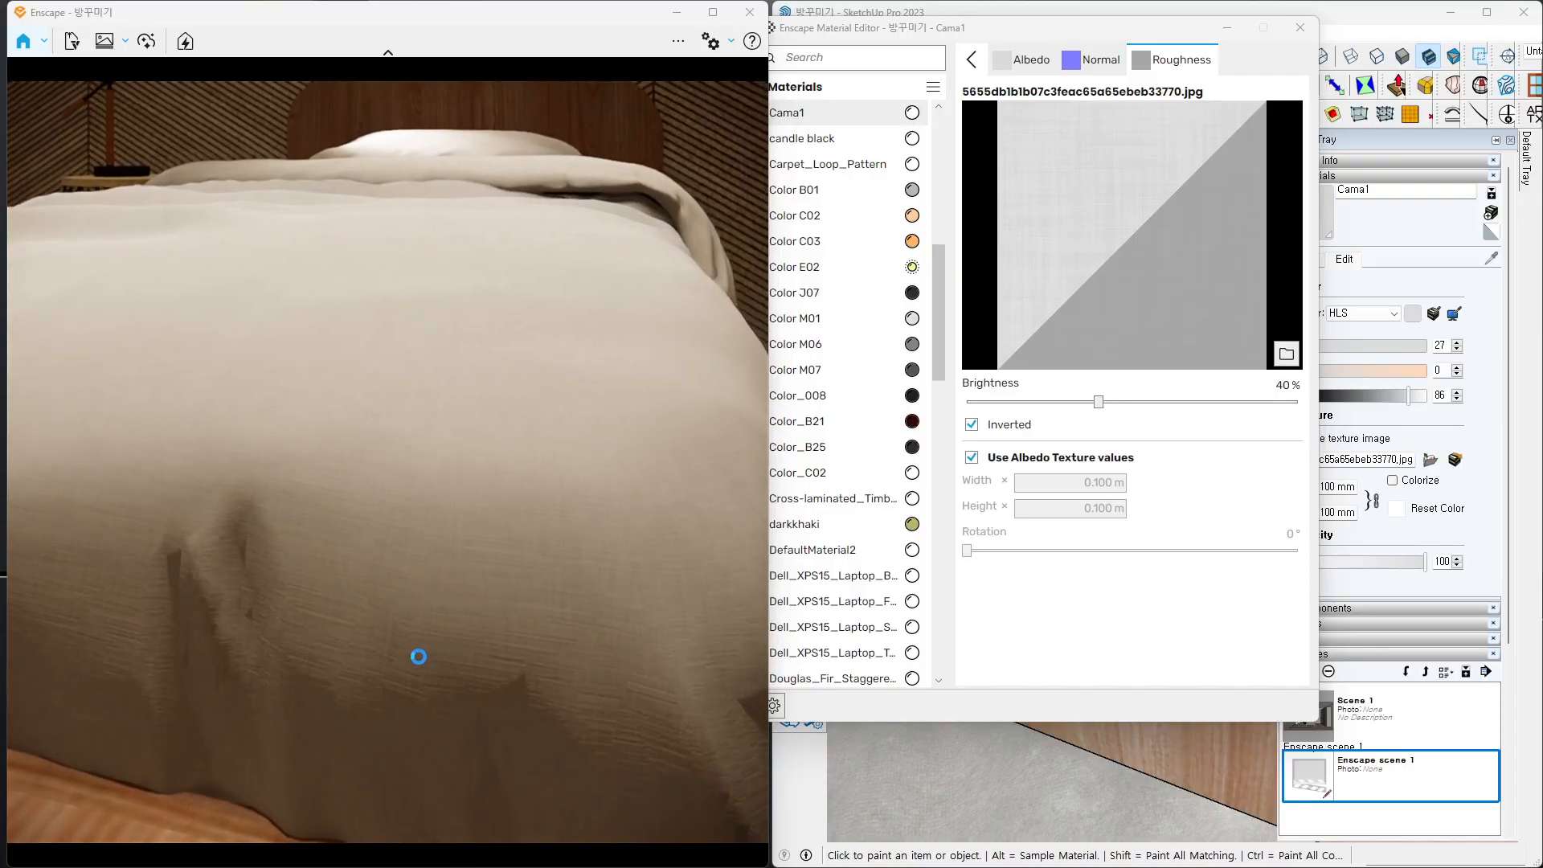
right_drag(363, 650, 459, 537)
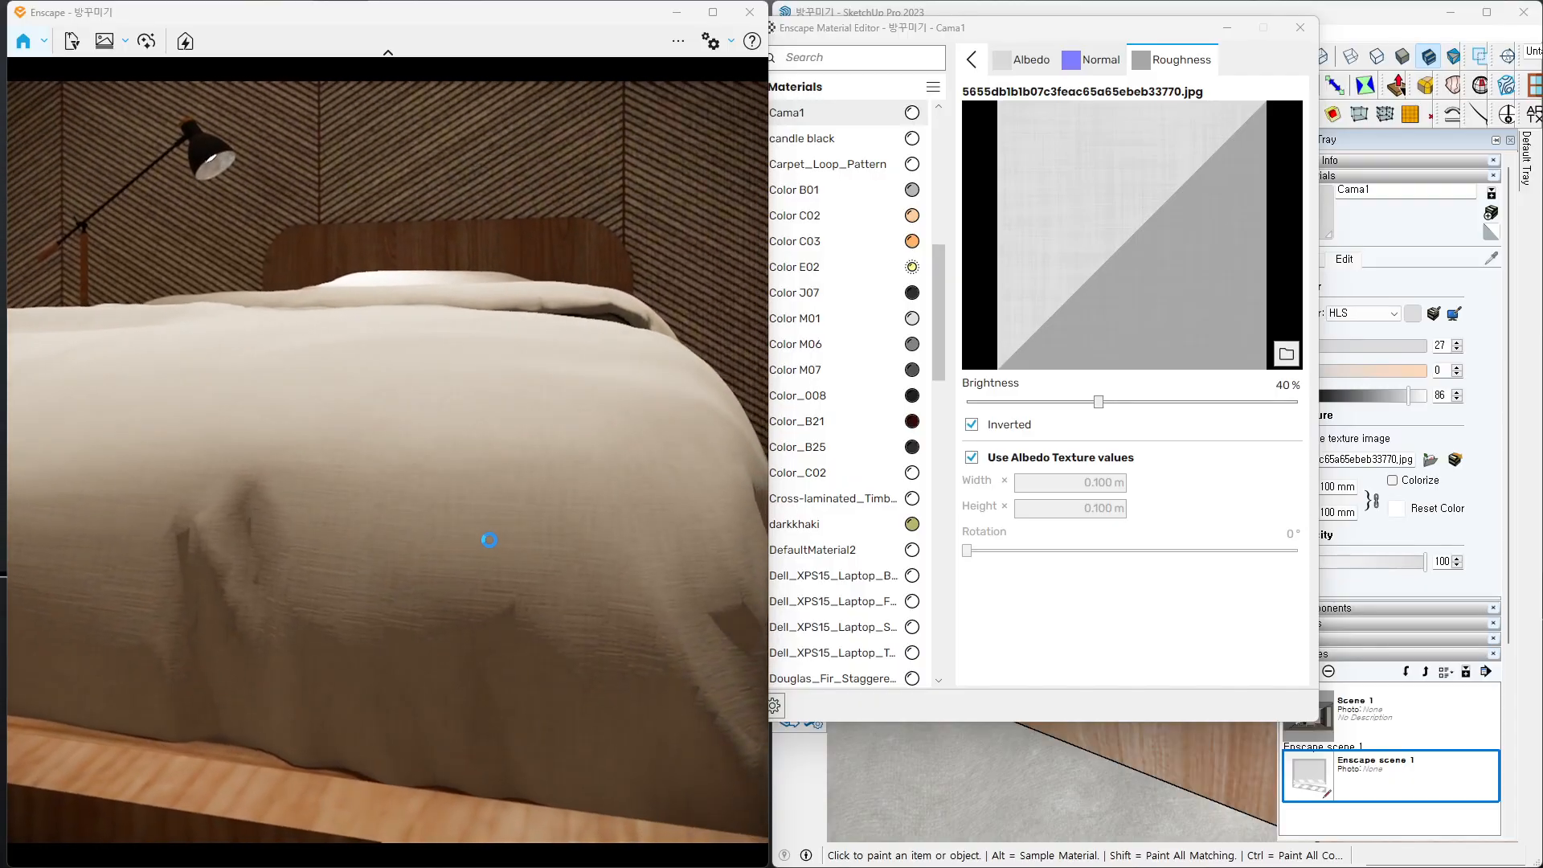
right_drag(479, 588, 483, 668)
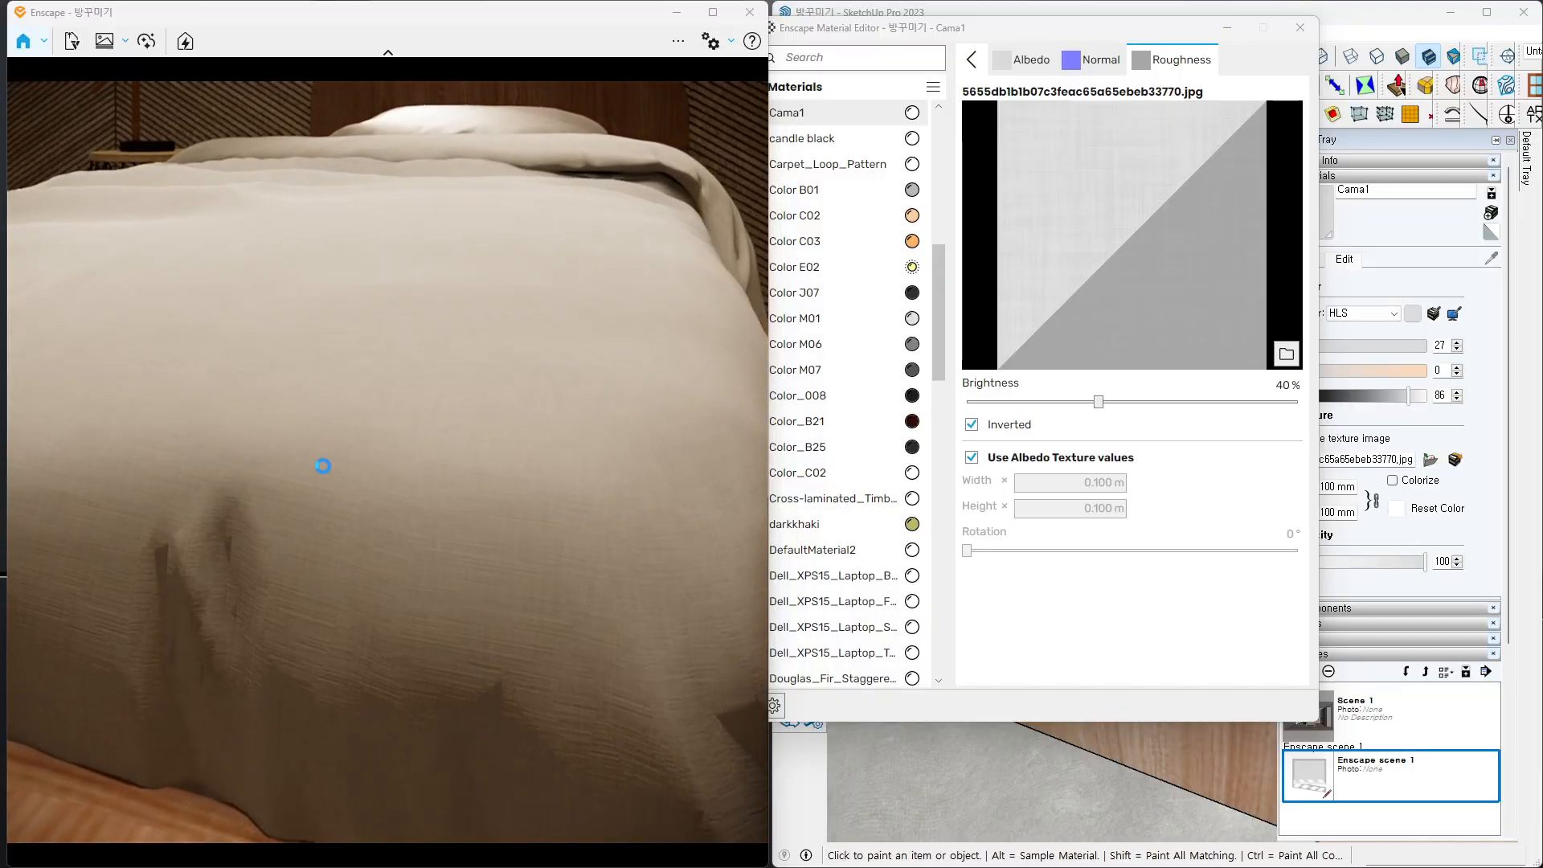
right_drag(520, 360, 536, 324)
- Examine the duvet folds, bed frame and pillow up close from both sides of the bed in the Enscape render
scroll(566, 337, down, 5)
right_drag(682, 251, 201, 499)
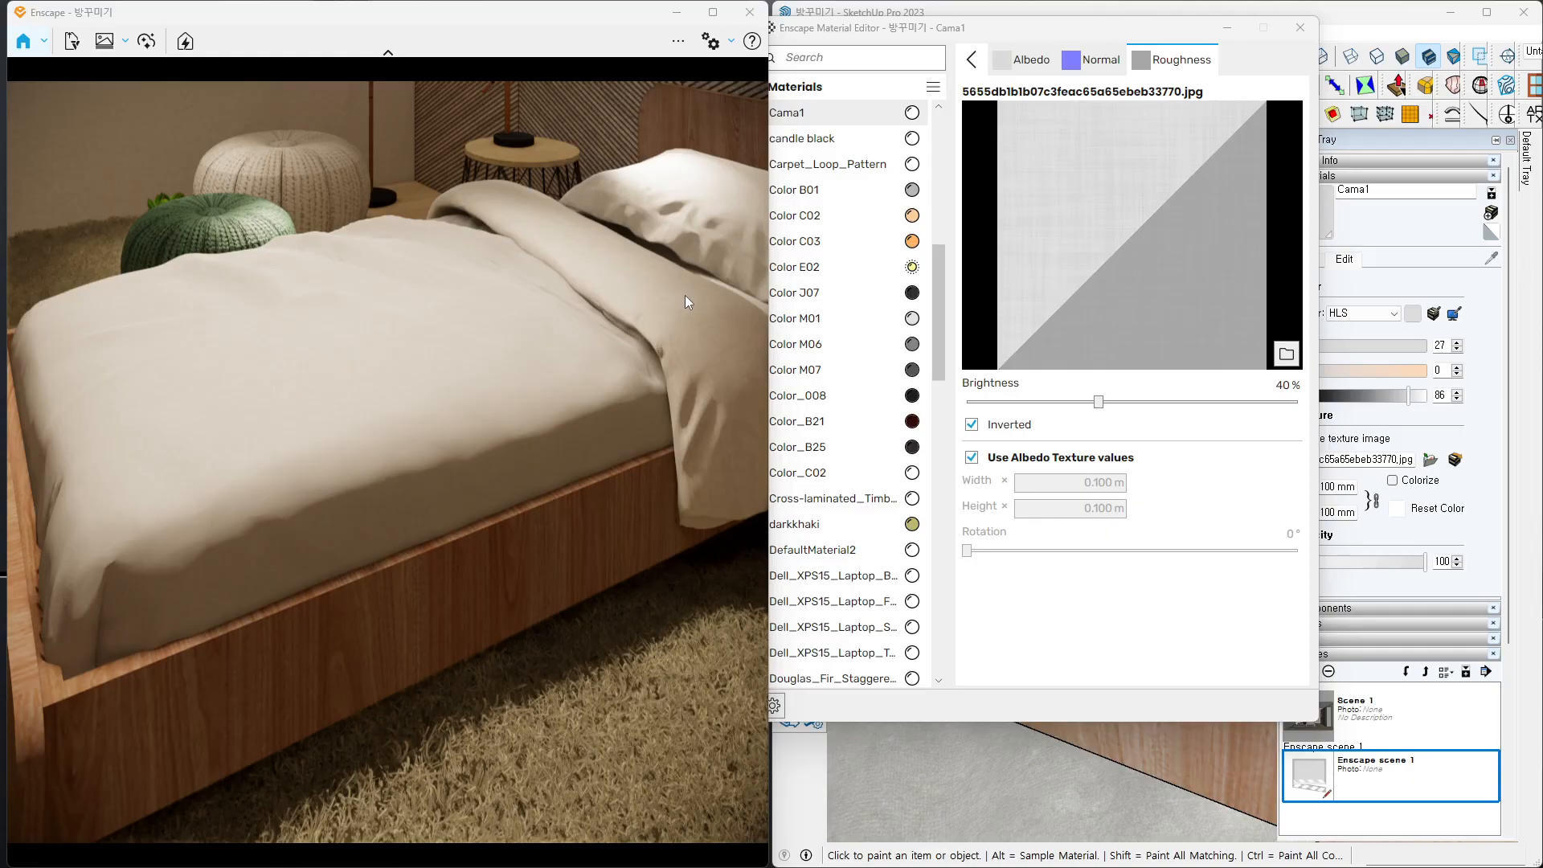
scroll(695, 288, up, 5)
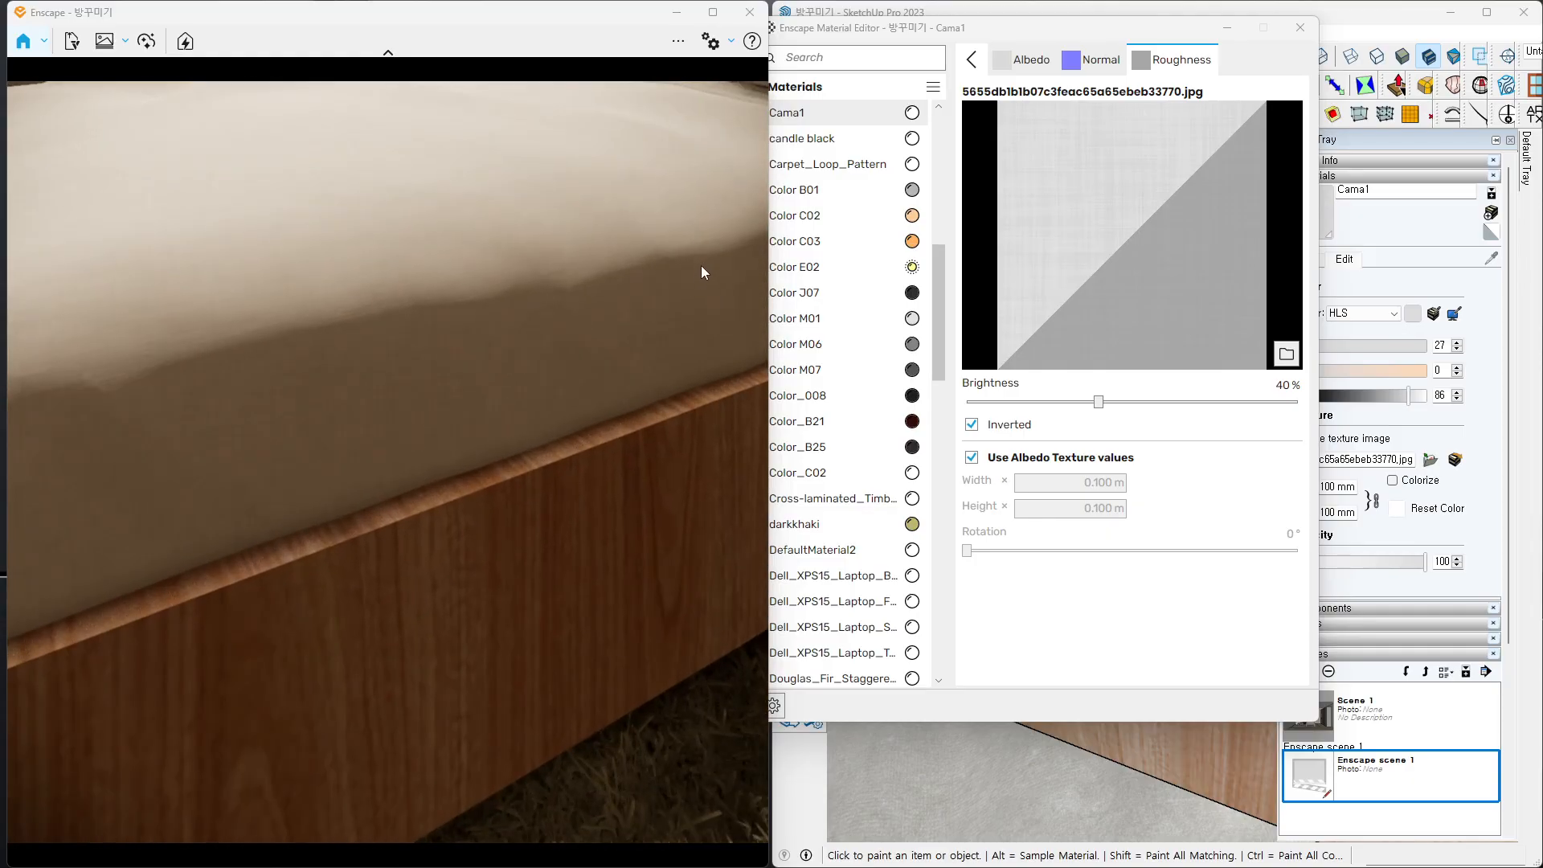
scroll(697, 278, up, 3)
right_drag(459, 486, 804, 555)
right_drag(379, 334, 764, 515)
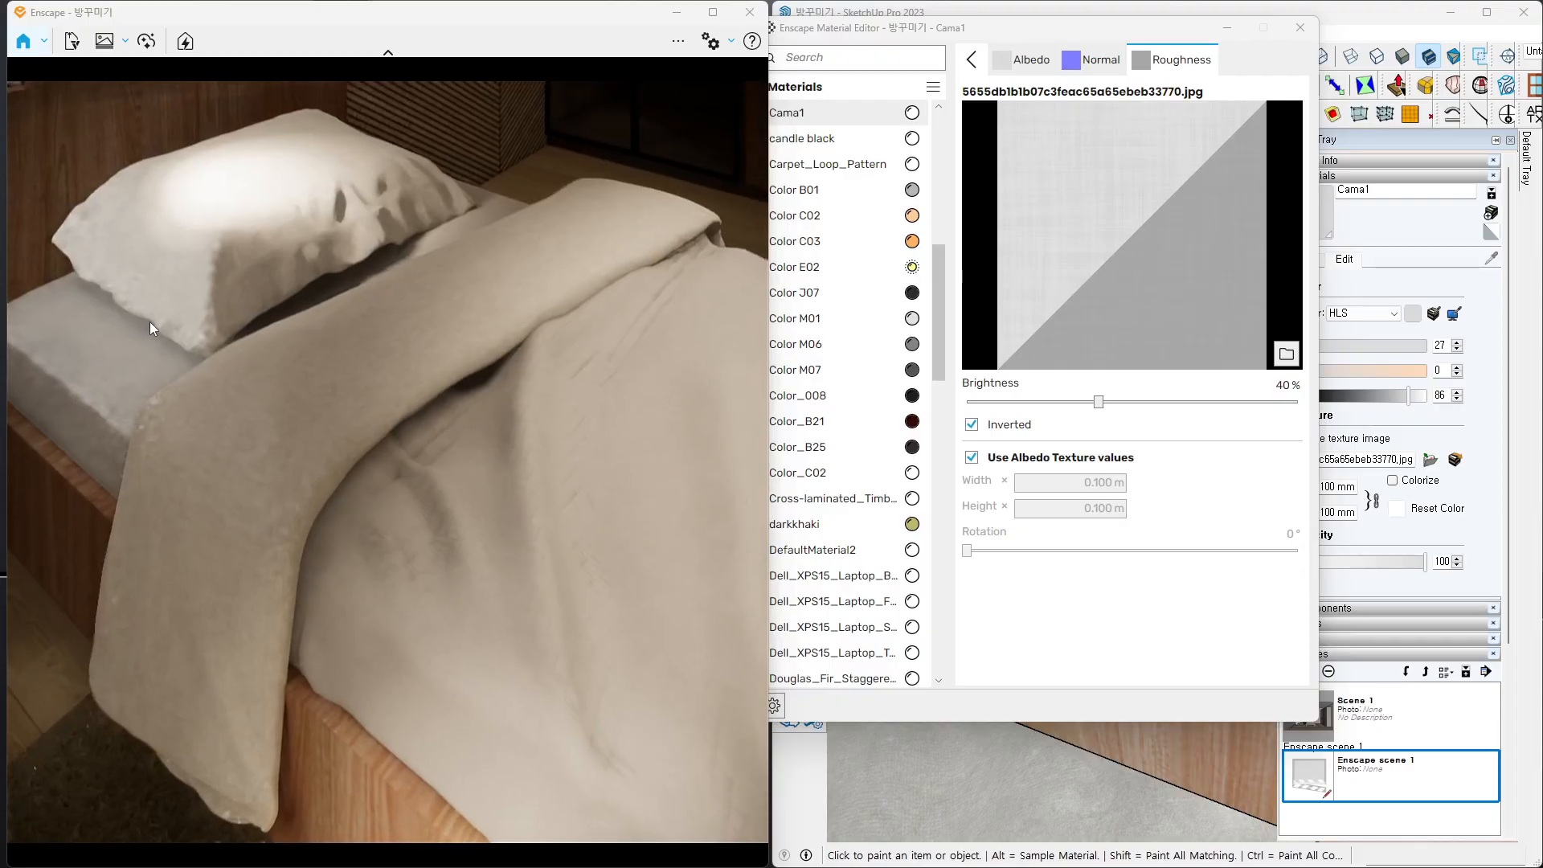
right_drag(238, 335, 281, 443)
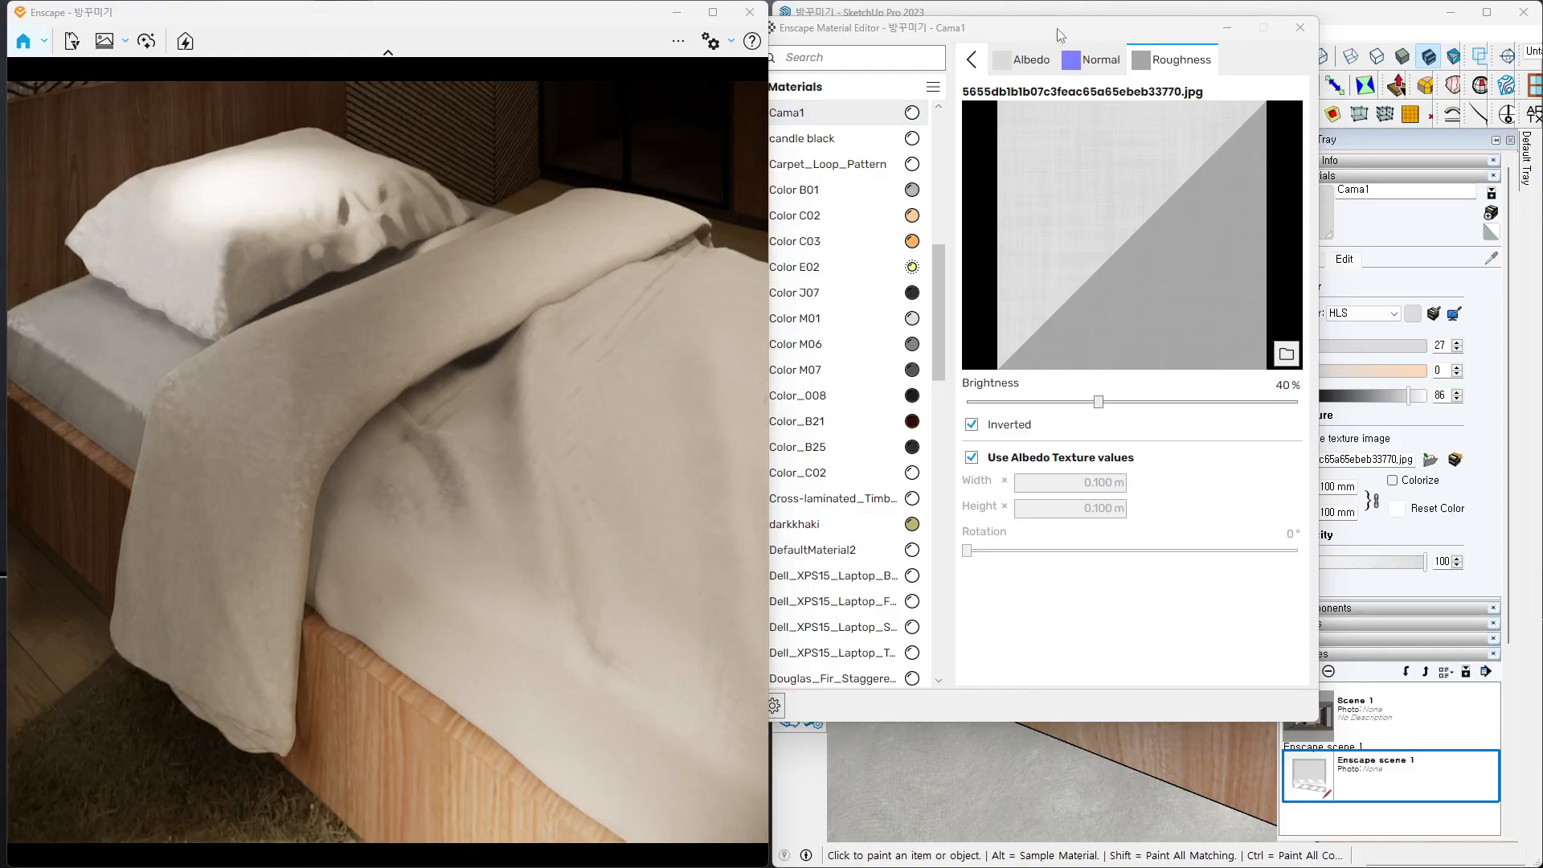
- Set the brightness of Cama1's roughness texture to 35%, move the material editor aside and activate the Select tool
drag(1058, 30, 1076, 32)
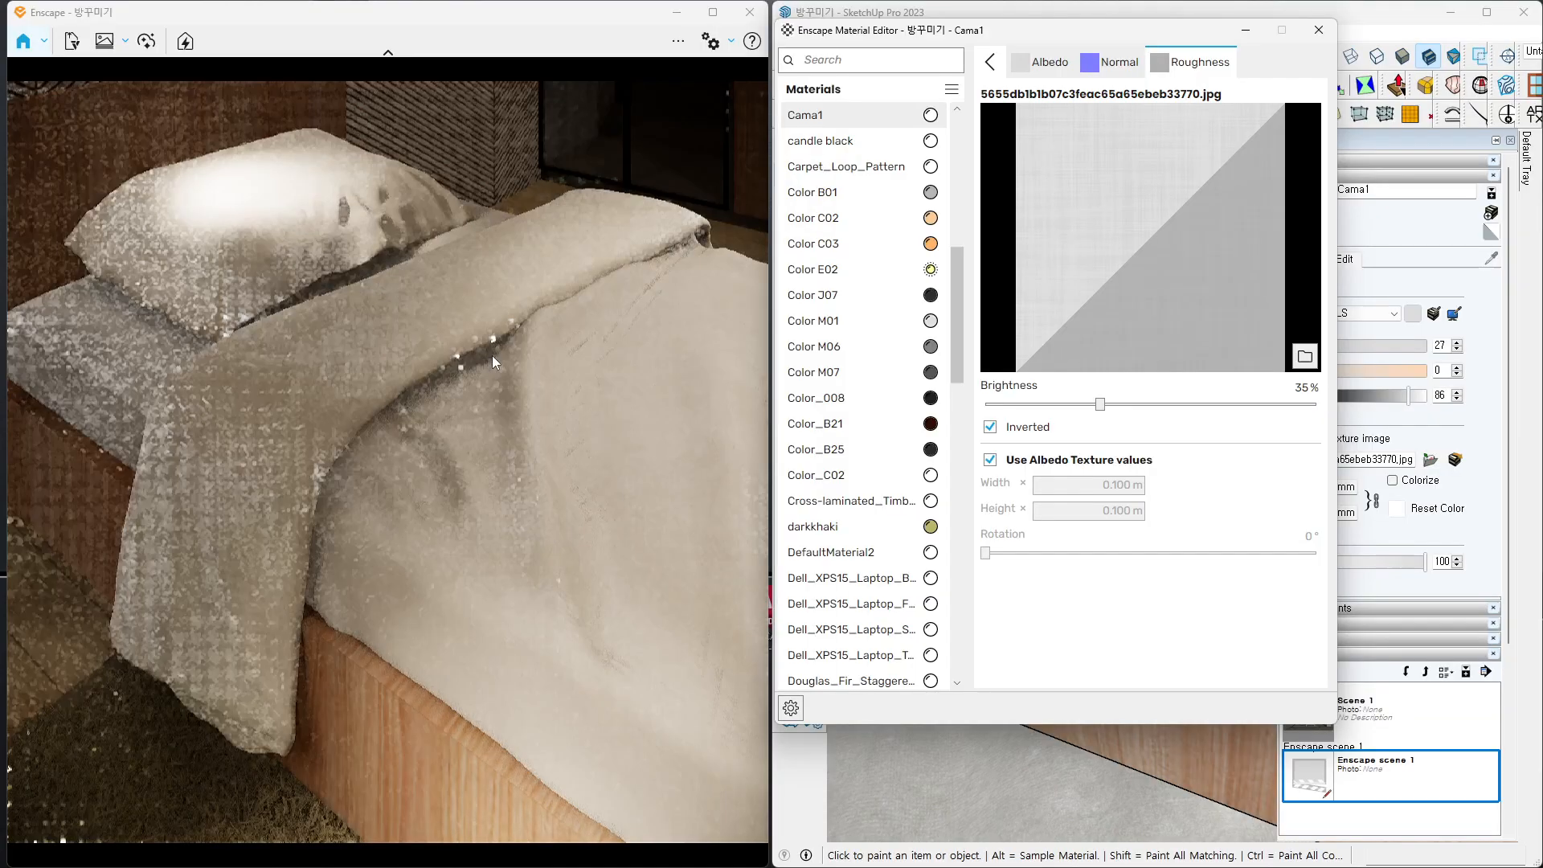
drag(1145, 36, 1542, 233)
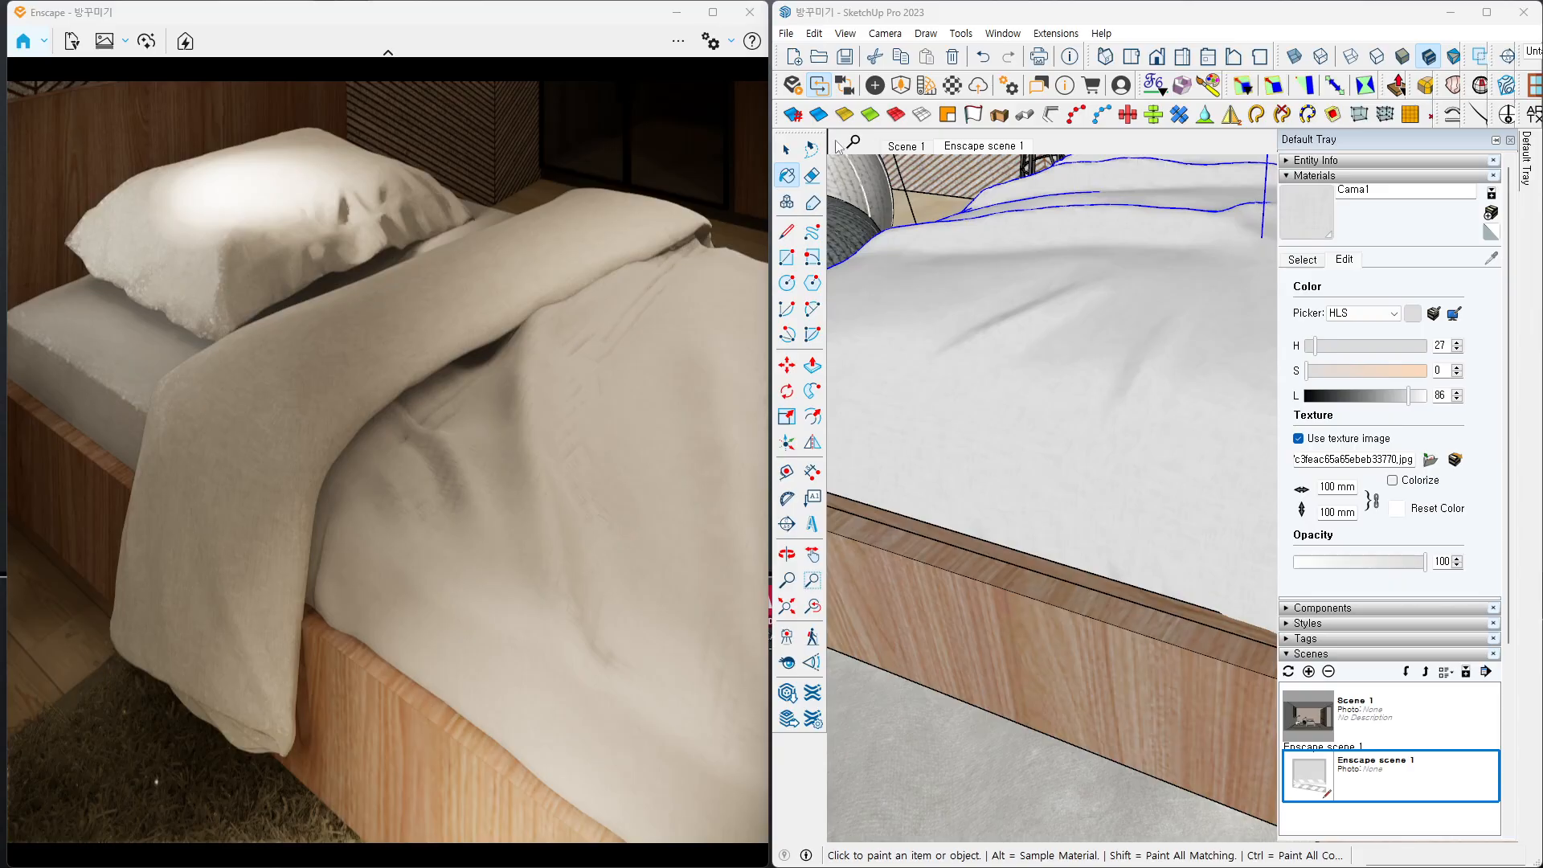
click(786, 149)
- Review the whole bed with its wood frame and bedding from several angles in the Enscape render
mouse_move(475, 466)
right_down()
mouse_move(258, 445)
mouse_move(499, 491)
mouse_move(410, 520)
mouse_move(292, 503)
mouse_move(214, 430)
mouse_move(196, 303)
mouse_move(190, 359)
right_up()
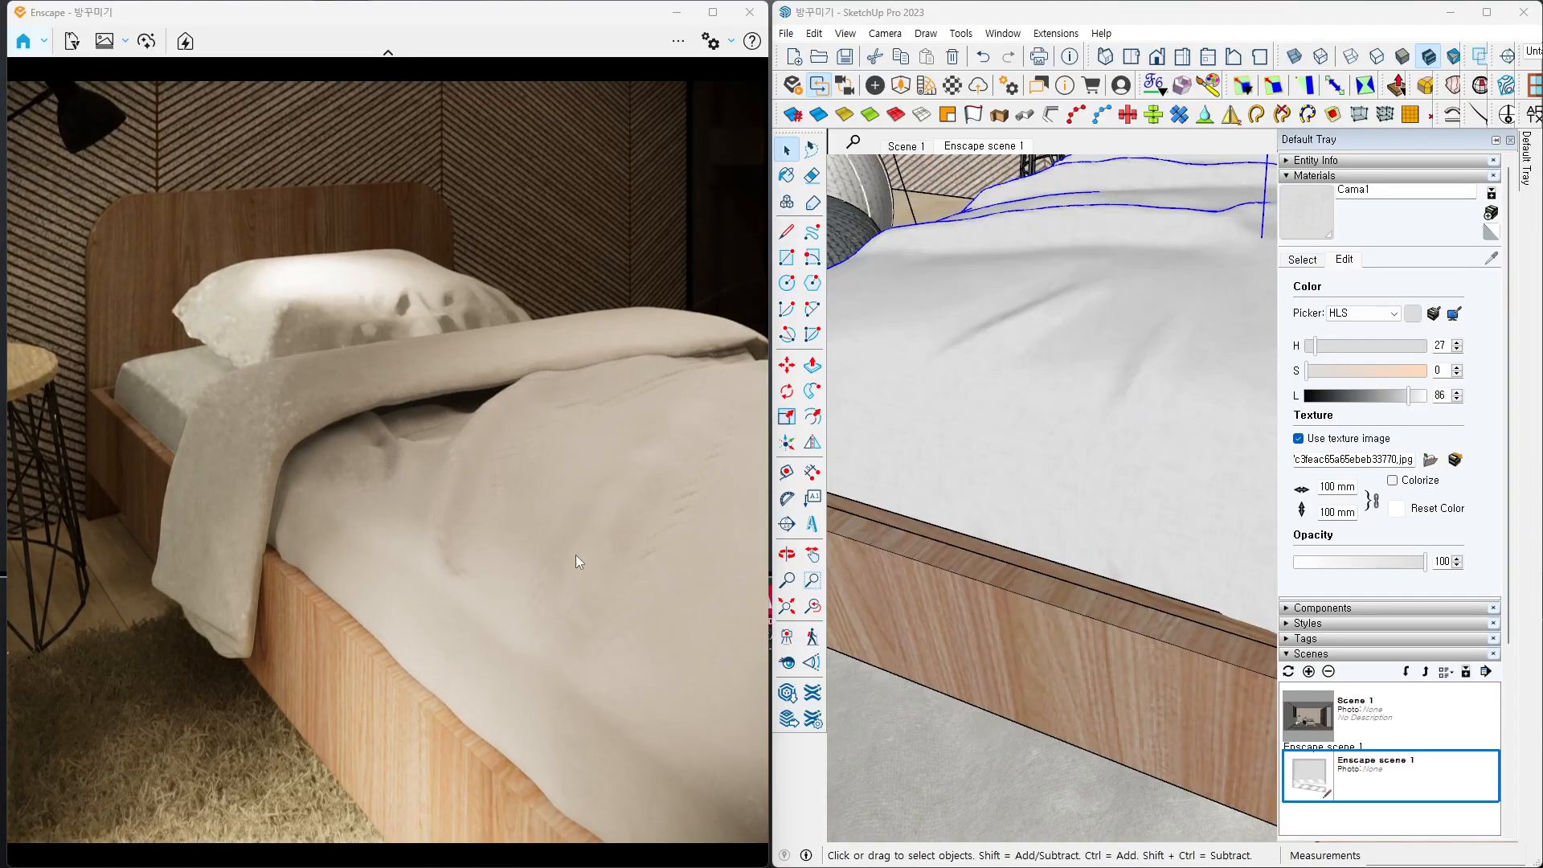
right_drag(336, 452, 262, 424)
mouse_move(692, 695)
right_down()
mouse_move(314, 434)
mouse_move(265, 418)
right_up()
scroll(688, 692, down, 5)
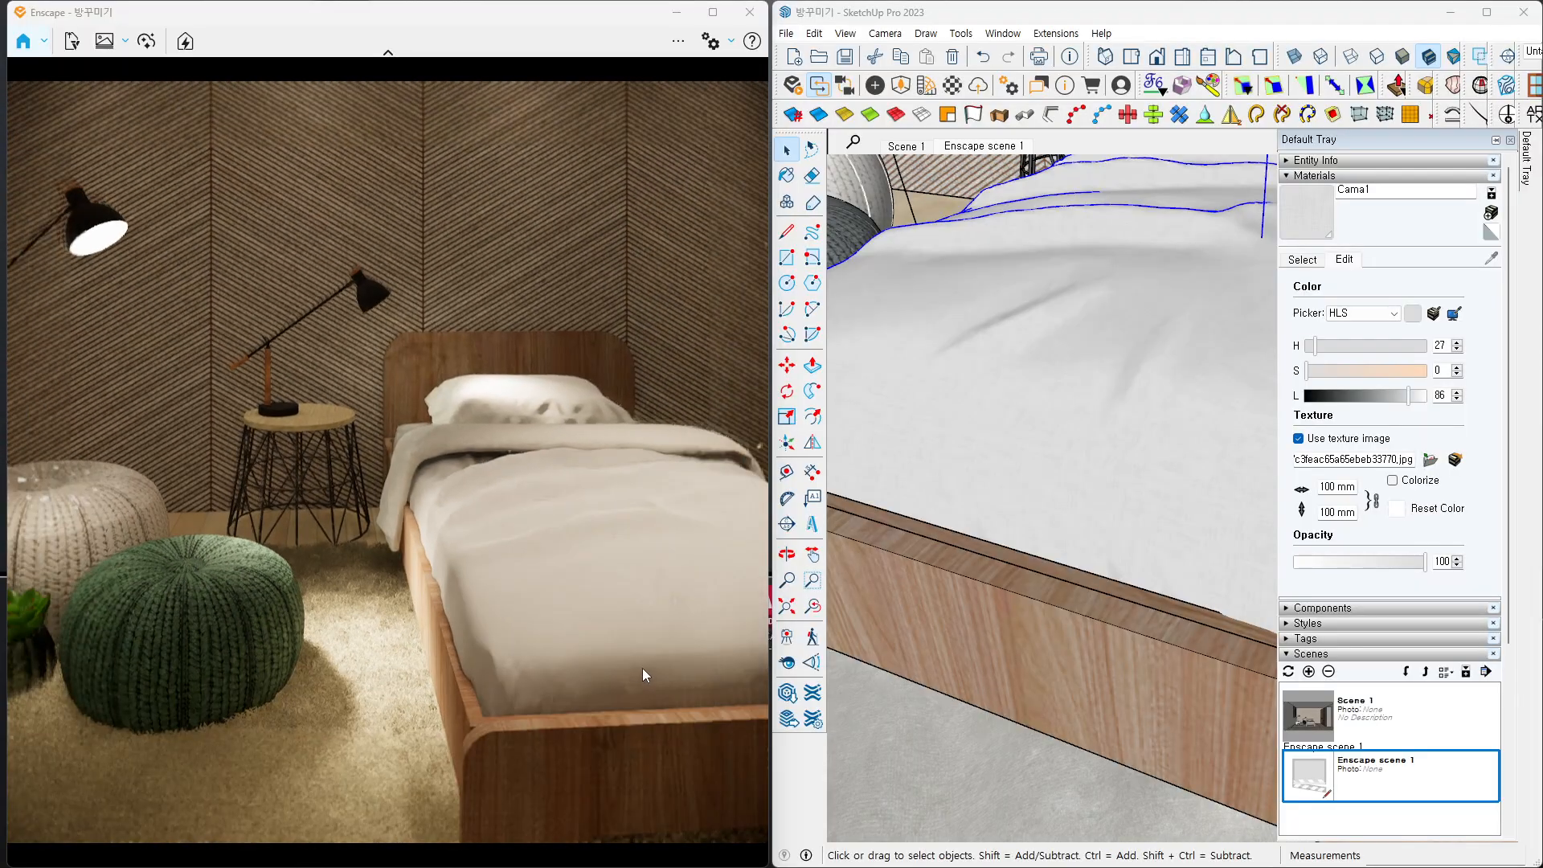
right_drag(643, 669, 275, 442)
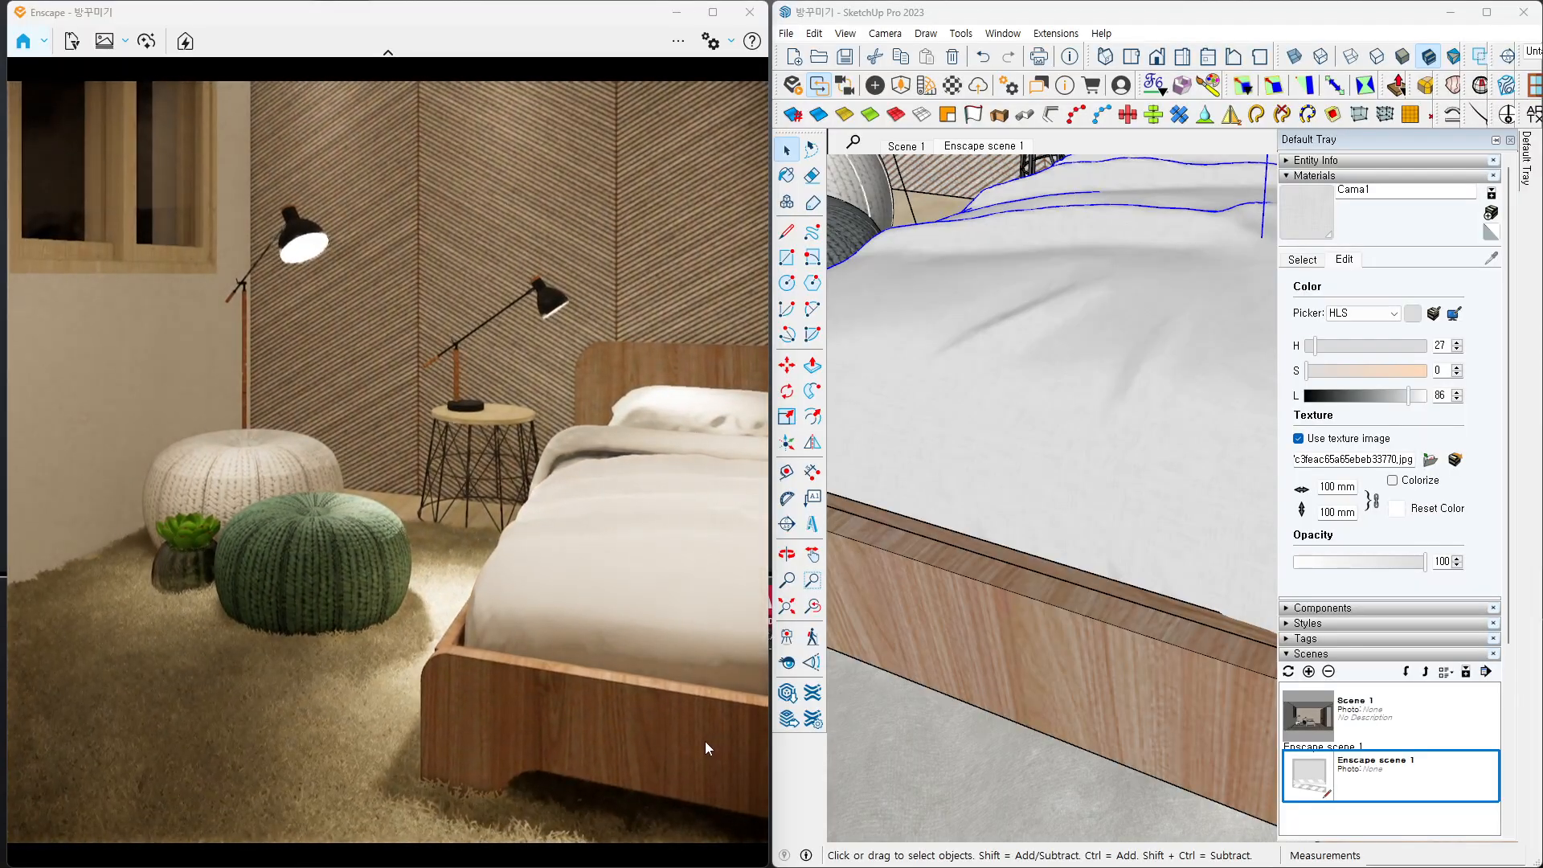
right_drag(707, 748, 627, 720)
right_drag(359, 453, 568, 739)
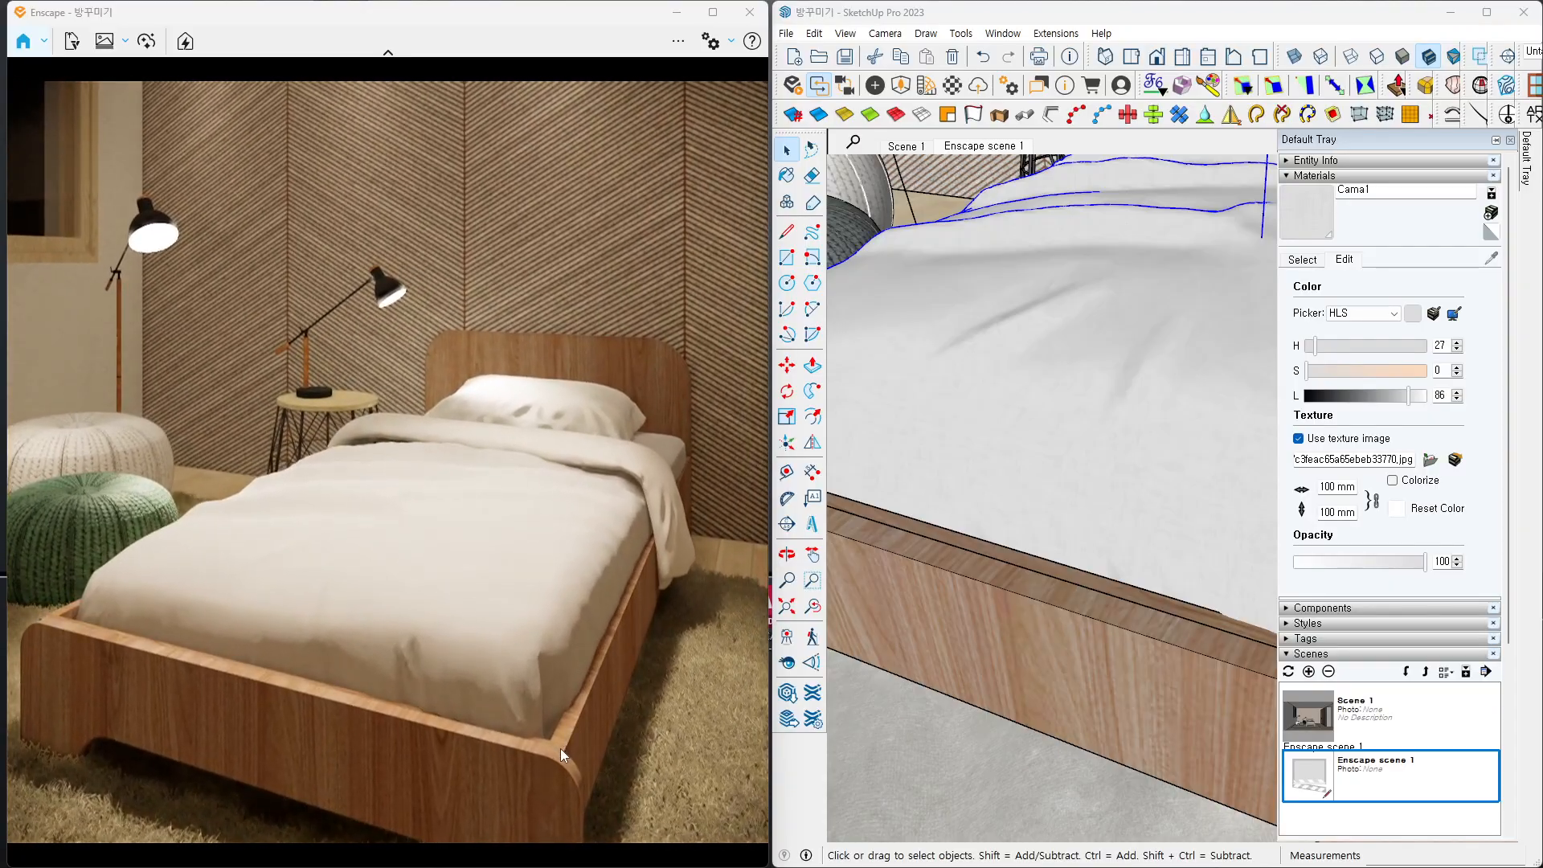
mouse_move(561, 753)
middle_down()
mouse_move(564, 767)
mouse_move(571, 742)
middle_up()
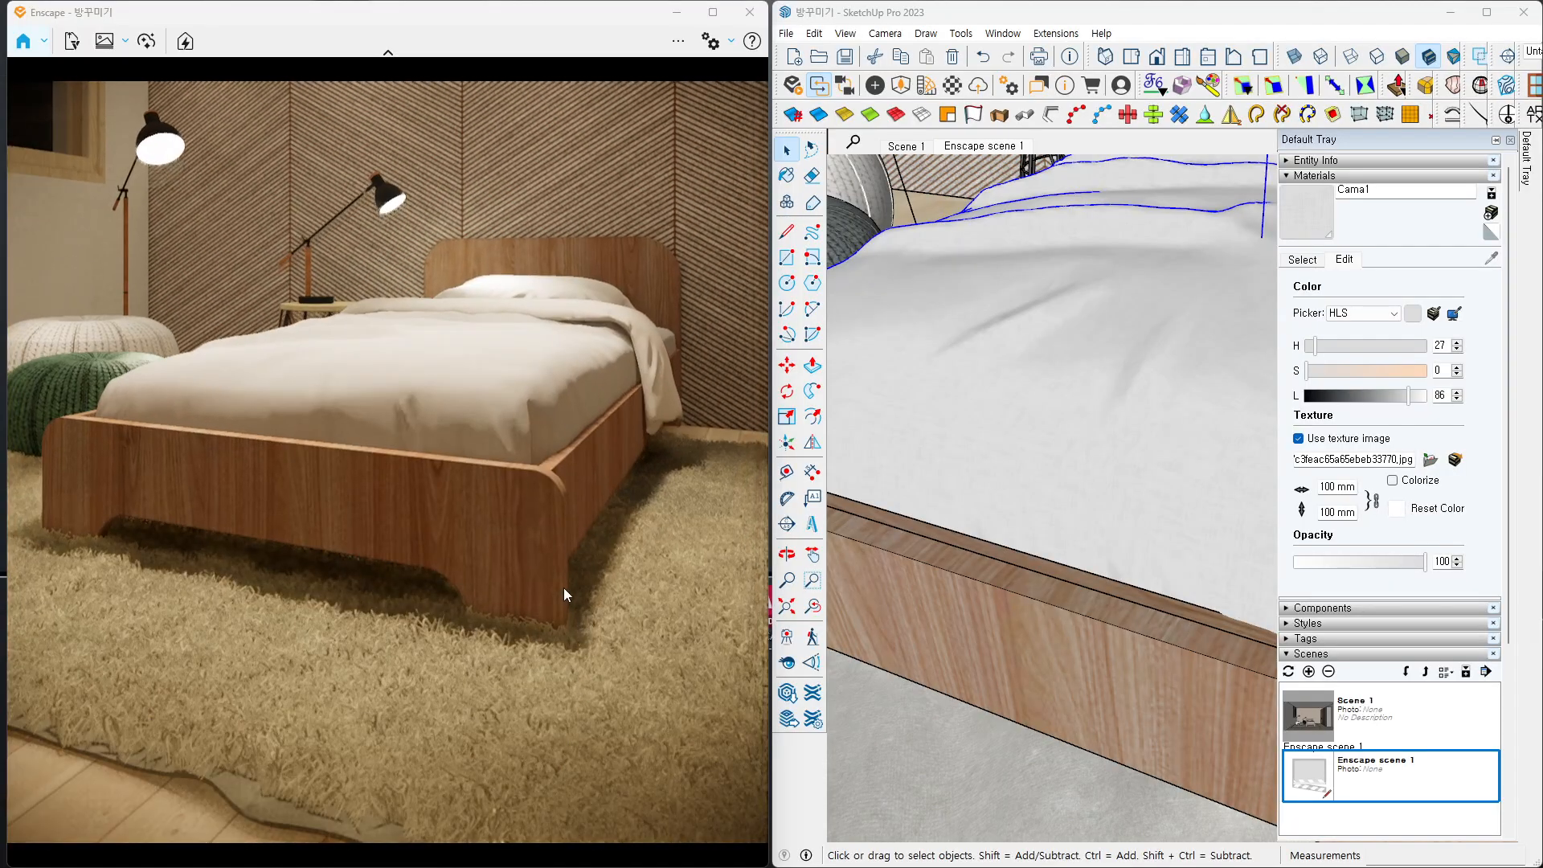
right_drag(387, 485, 413, 603)
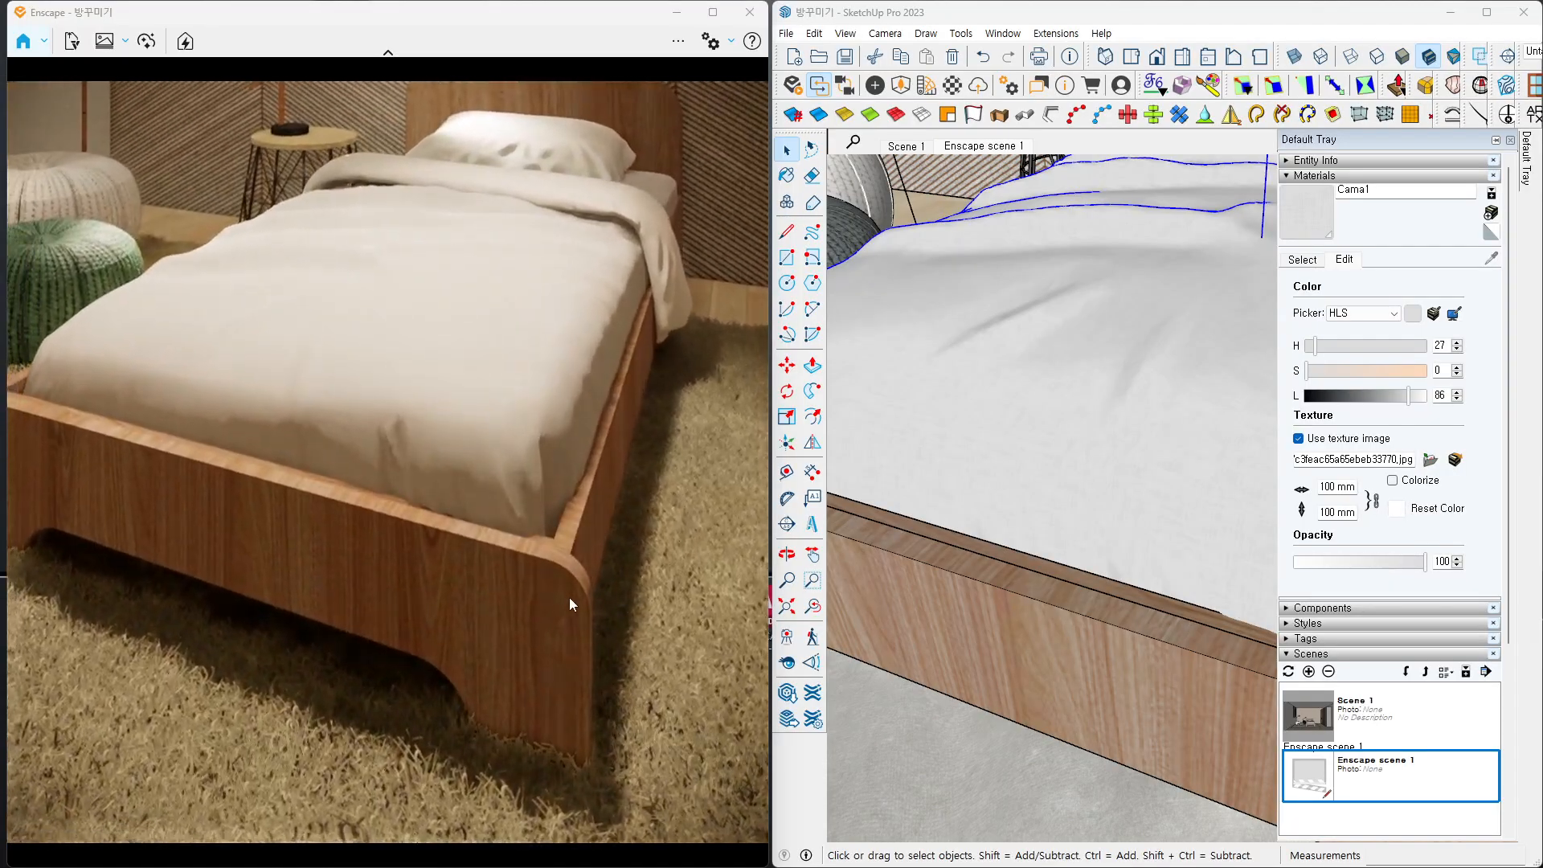
- Bring the material editor back and sample the bed frame's wood material Material5 in the SketchUp model for editing
mouse_move(1542, 62)
mouse_down()
mouse_move(940, 31)
mouse_move(669, 60)
mouse_move(539, 115)
mouse_move(509, 185)
mouse_up()
click(812, 64)
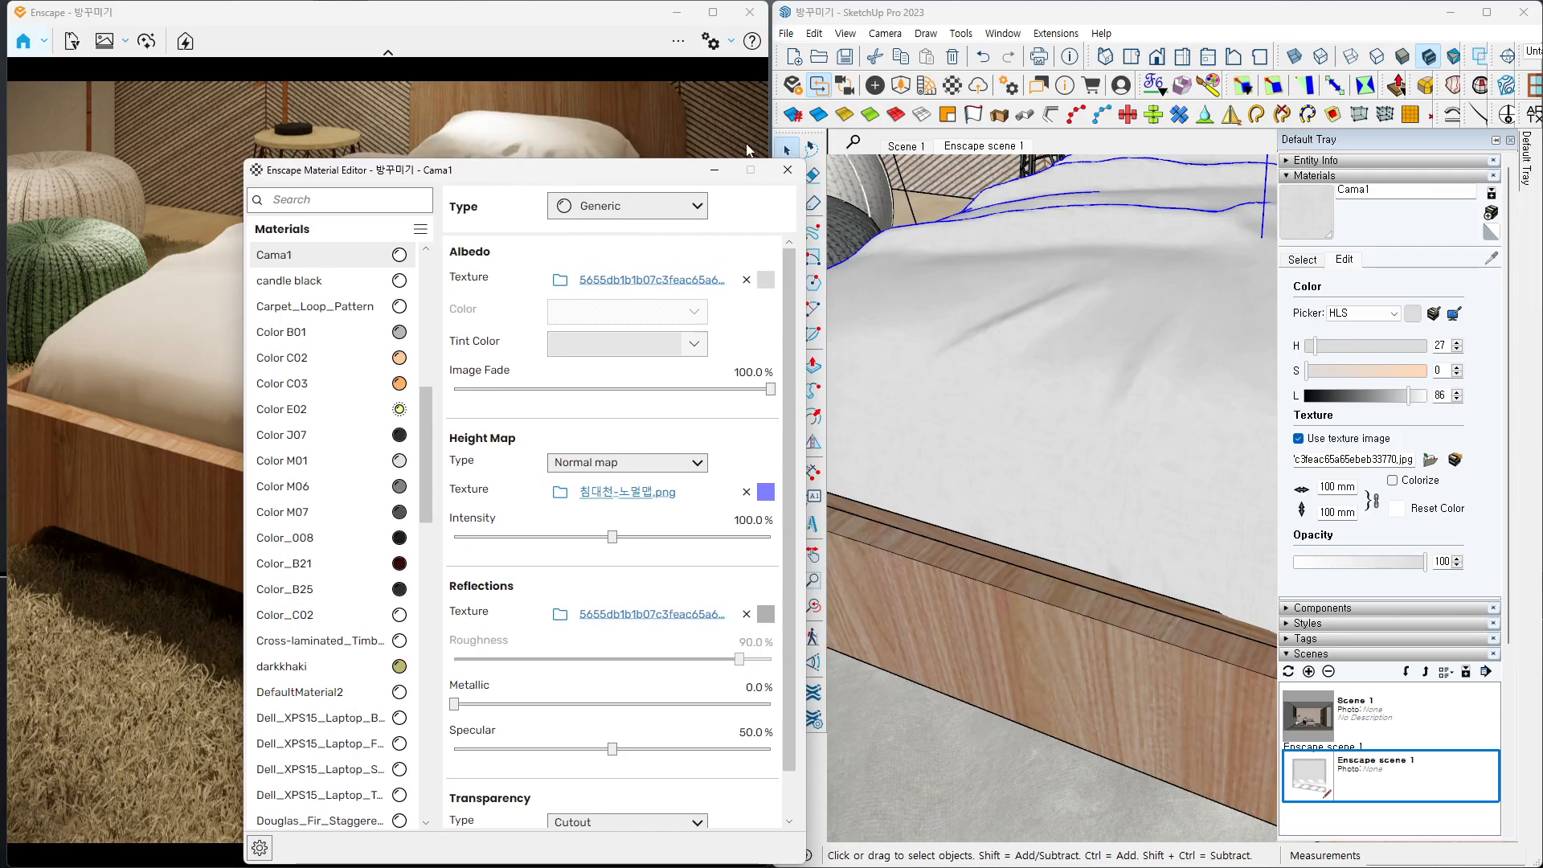
click(784, 151)
scroll(1125, 454, down, 6)
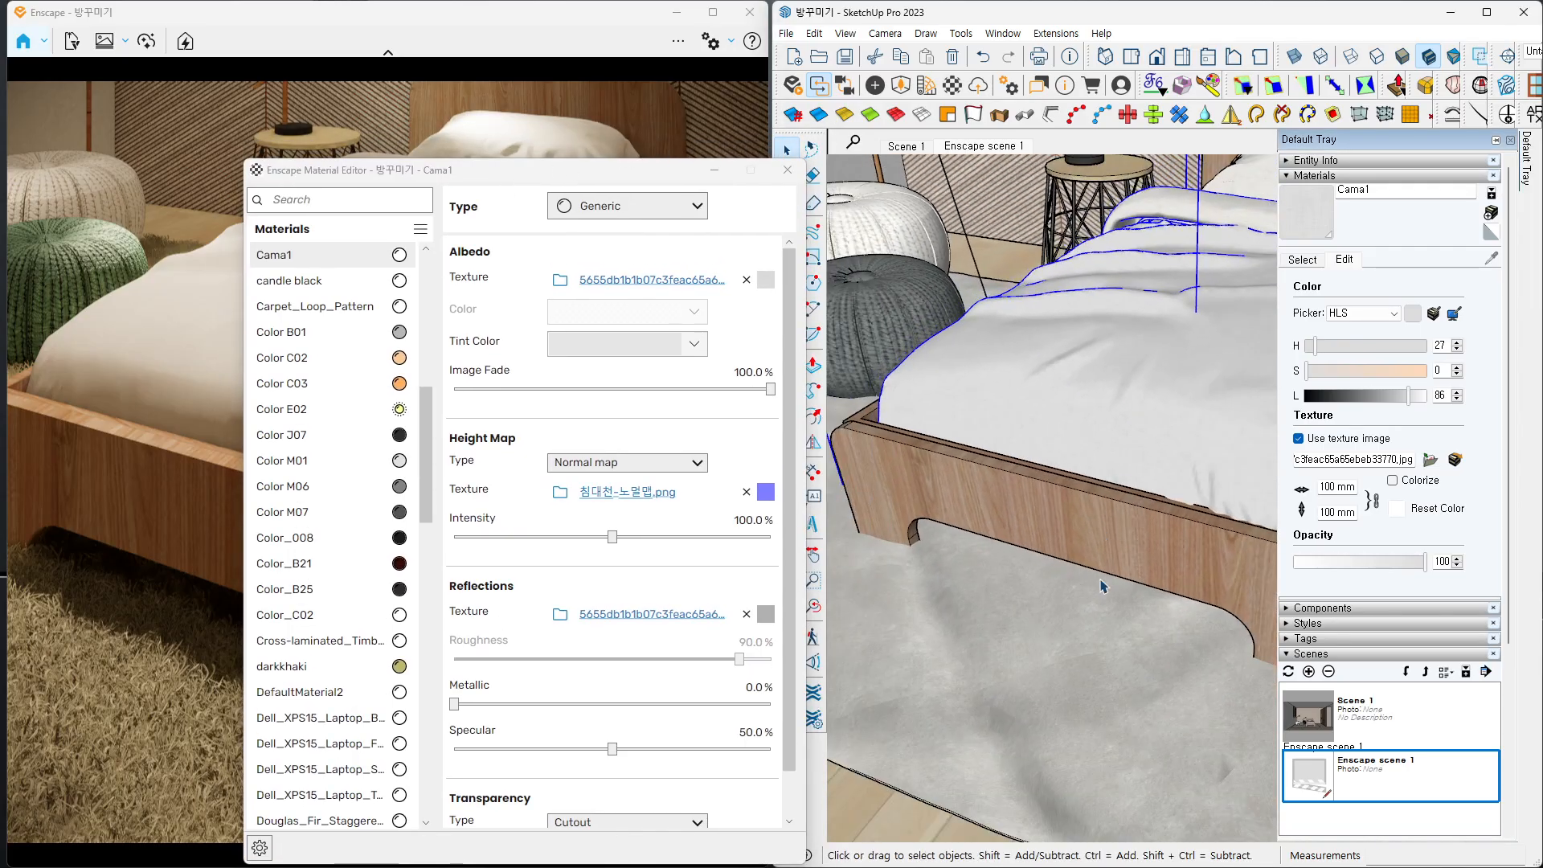
click(1145, 542)
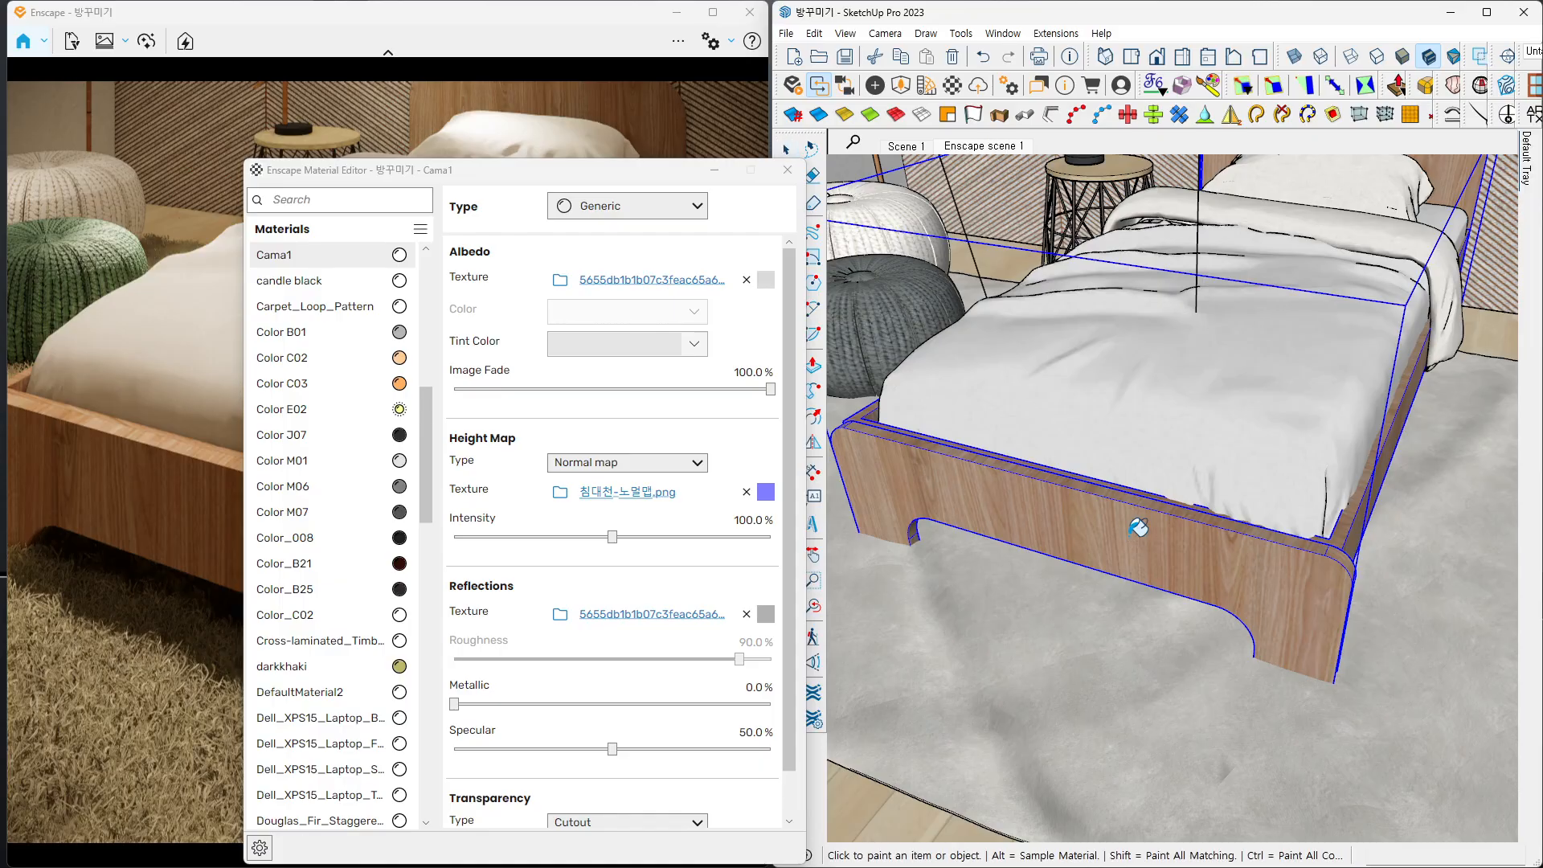
alt+click(1131, 535)
drag(558, 163, 1016, 58)
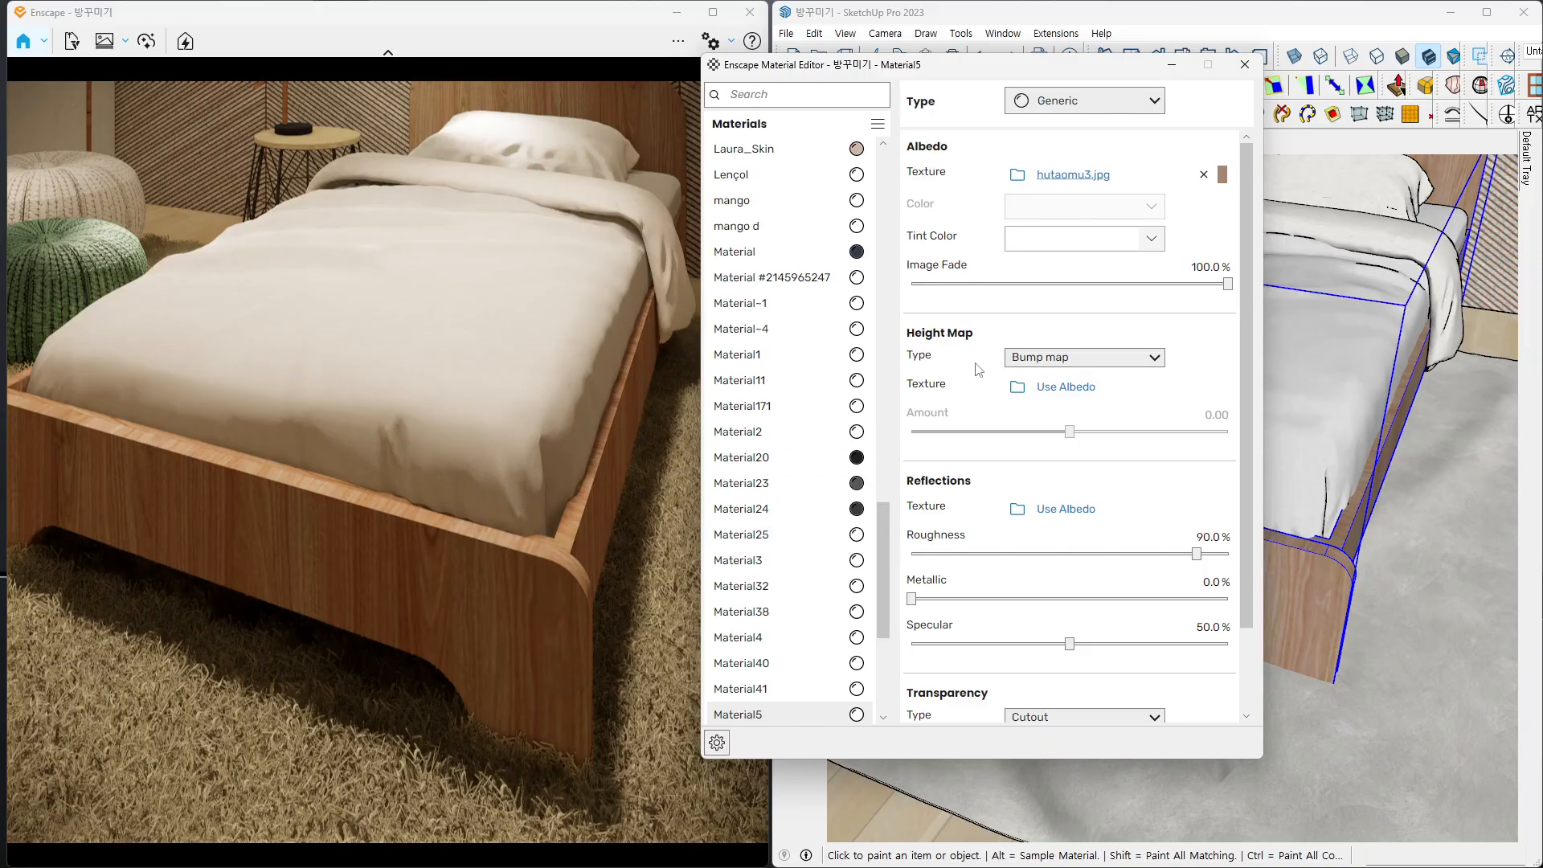
- Change Material5's height map type to Normal map and load 침대우드-노멀맵.png as its texture
click(1053, 364)
click(1051, 393)
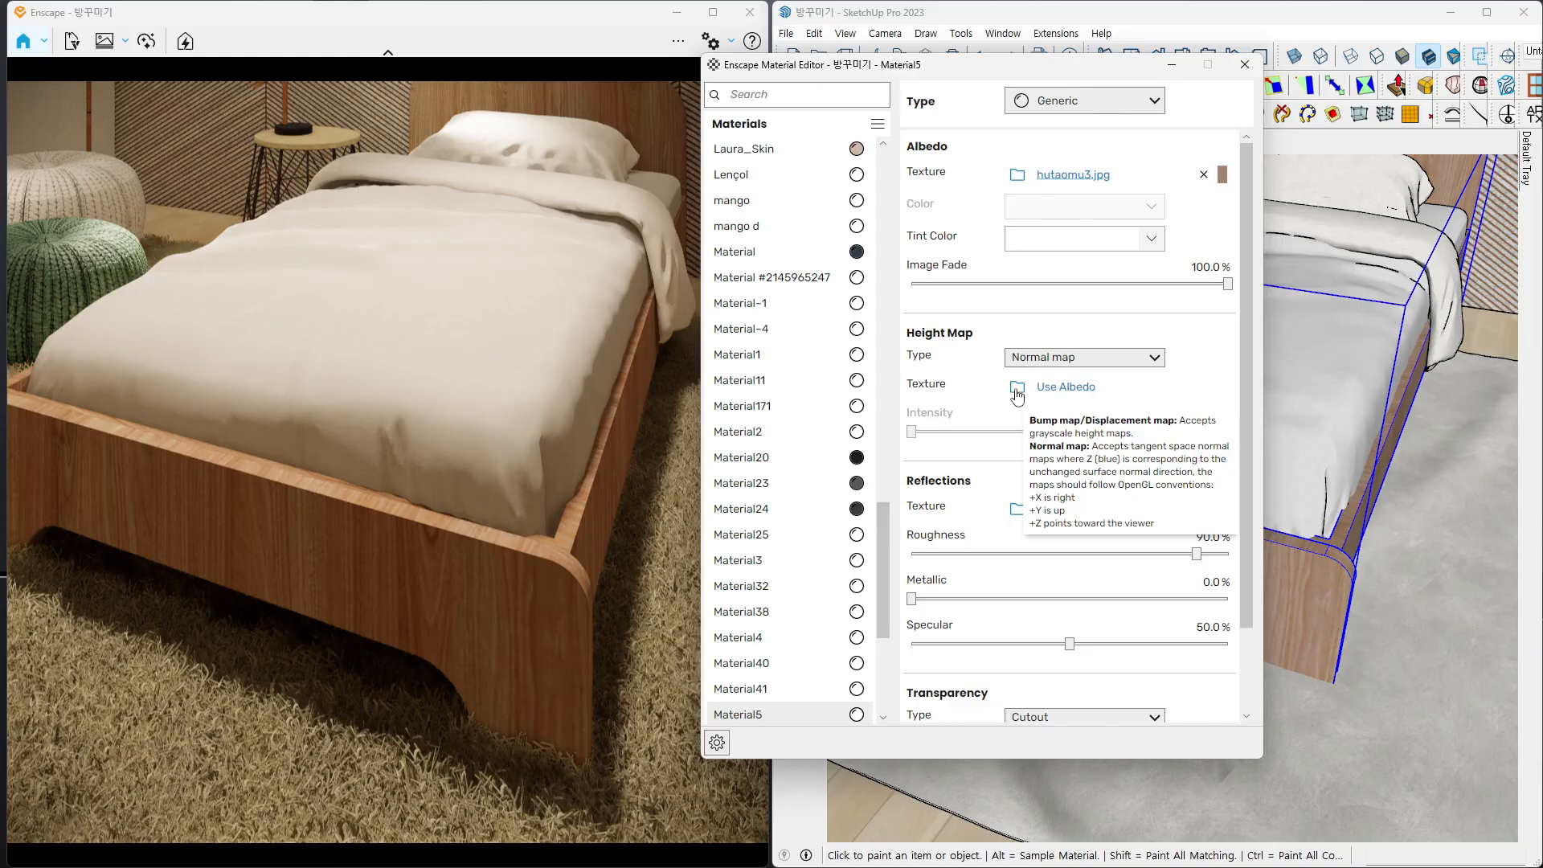
click(1016, 389)
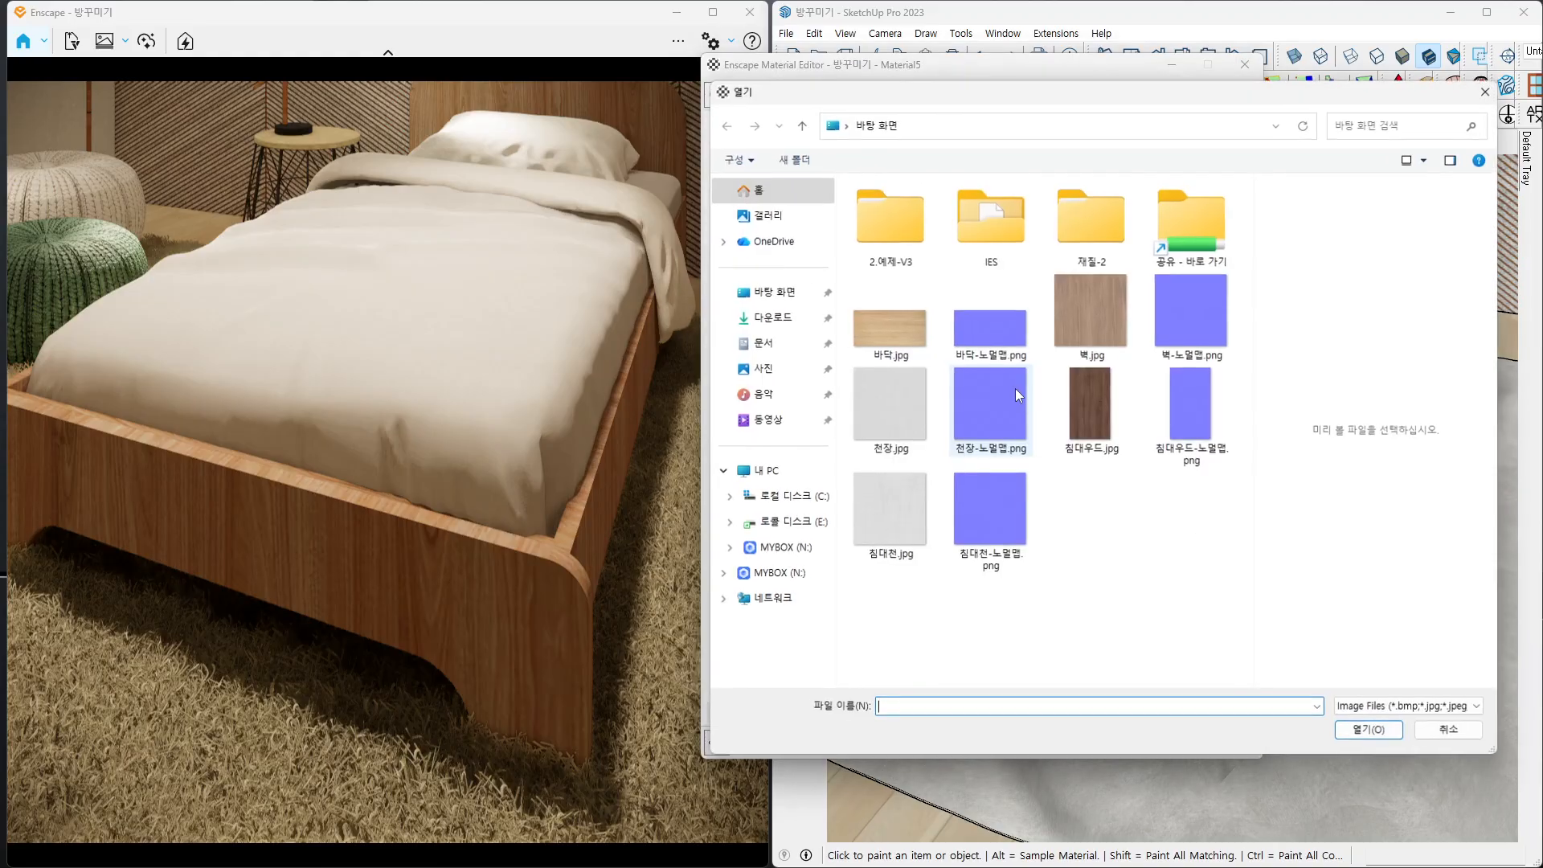
double_click(1190, 434)
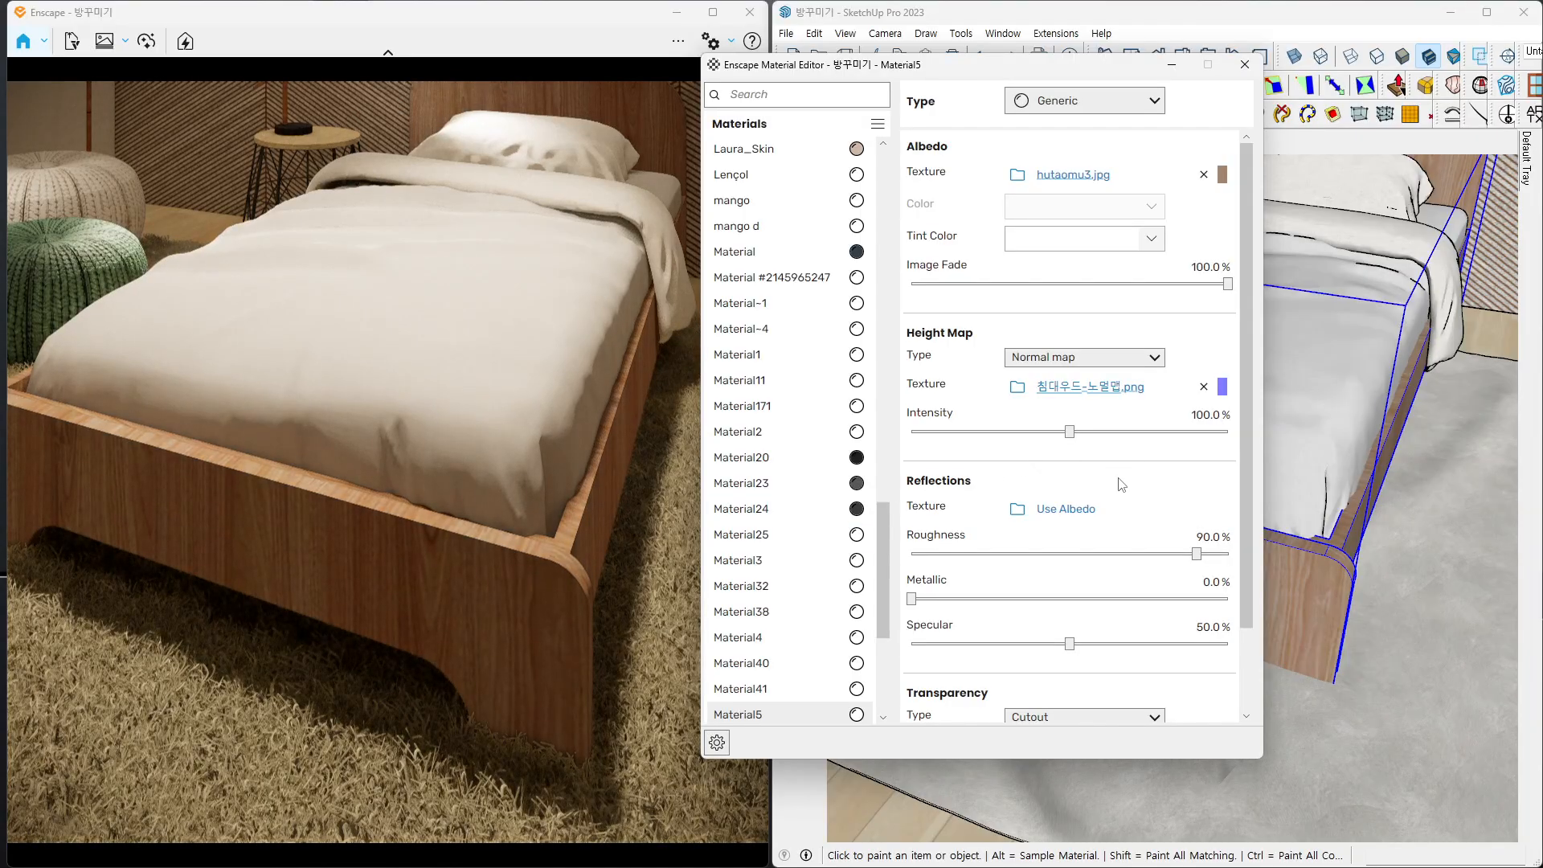
- Use the albedo image as Material5's reflections texture and set its specular to 84.8%
click(1061, 510)
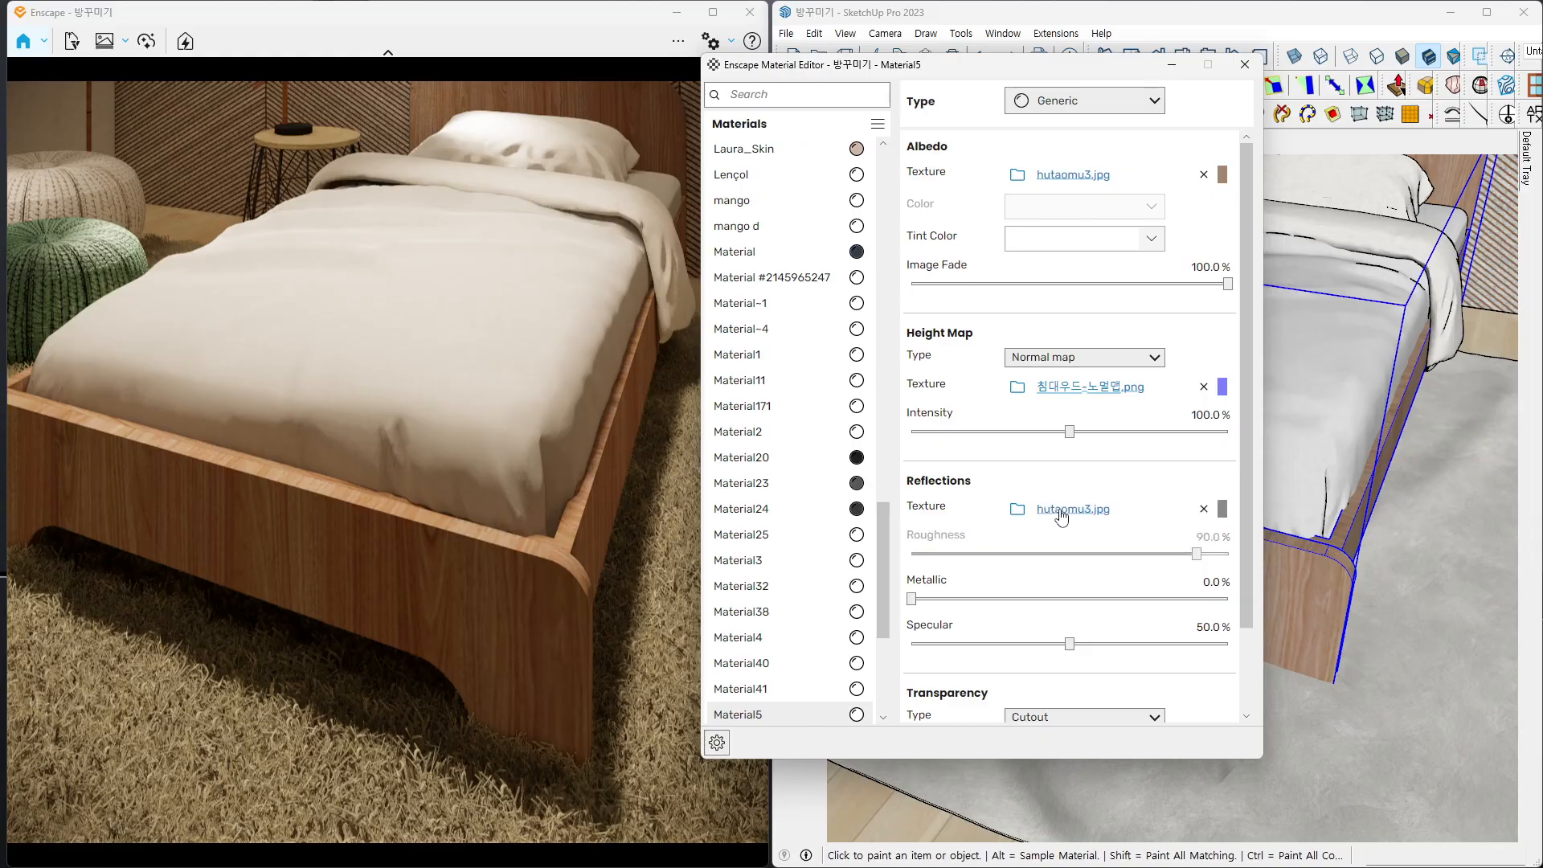
right_drag(558, 587, 660, 490)
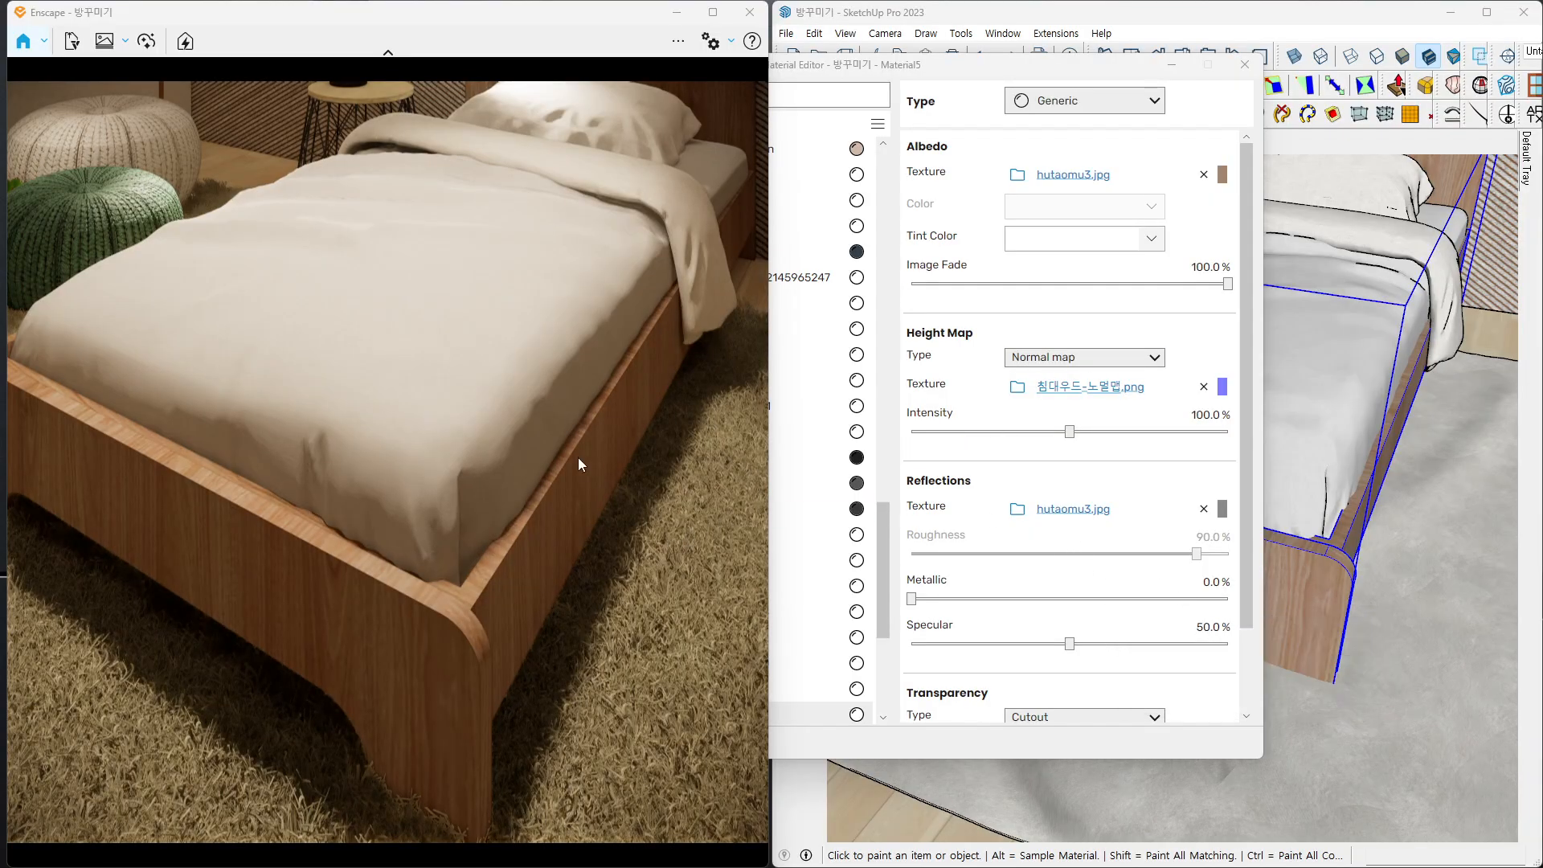
drag(986, 72, 1187, 131)
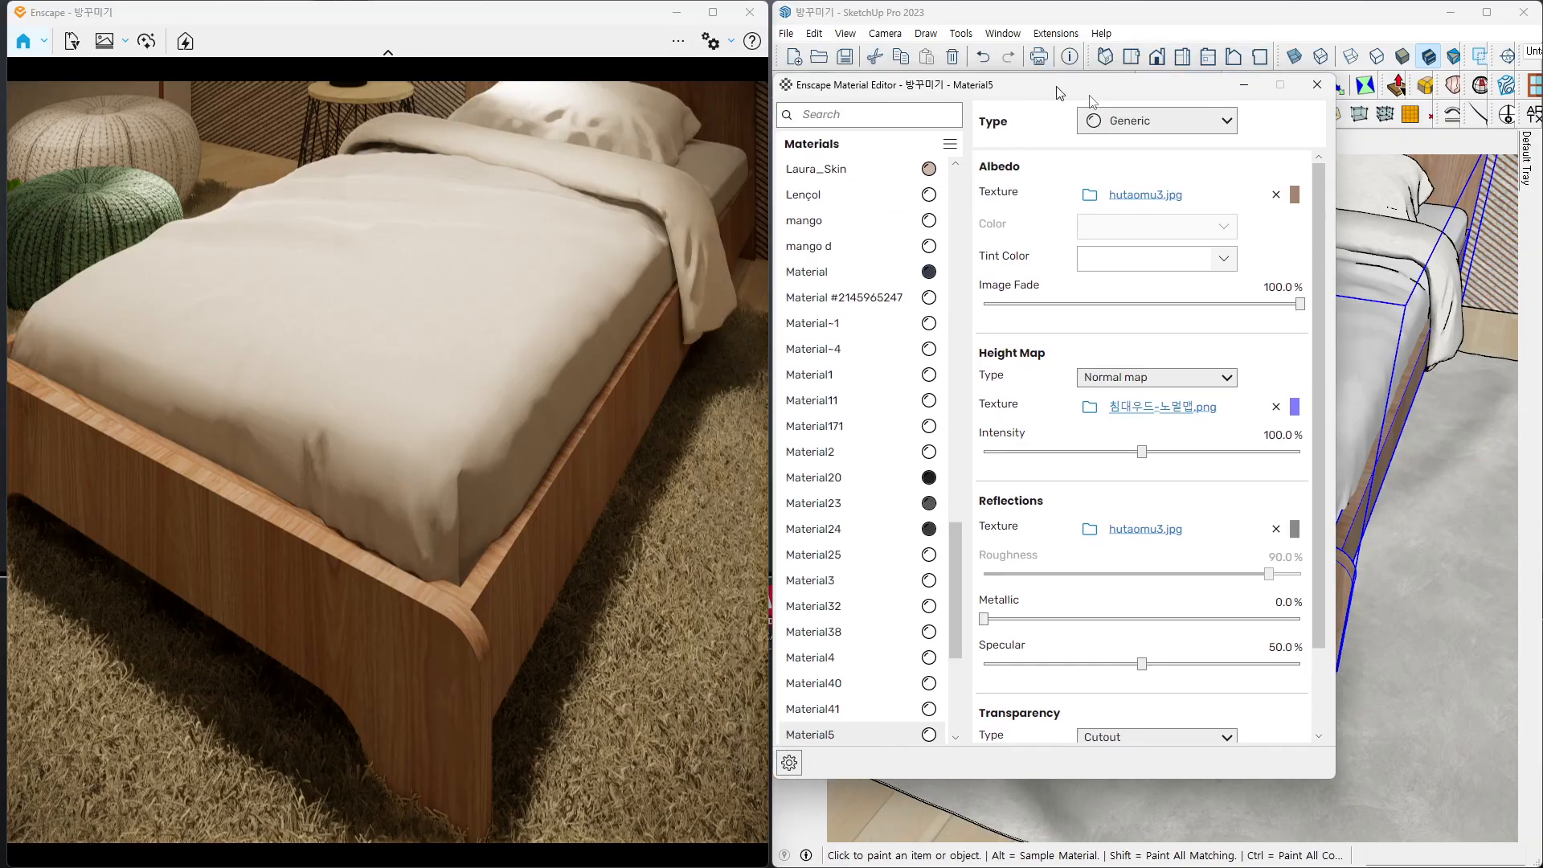
right_drag(335, 508, 503, 458)
mouse_move(322, 450)
right_down()
mouse_move(522, 447)
mouse_move(426, 479)
mouse_move(531, 540)
right_up()
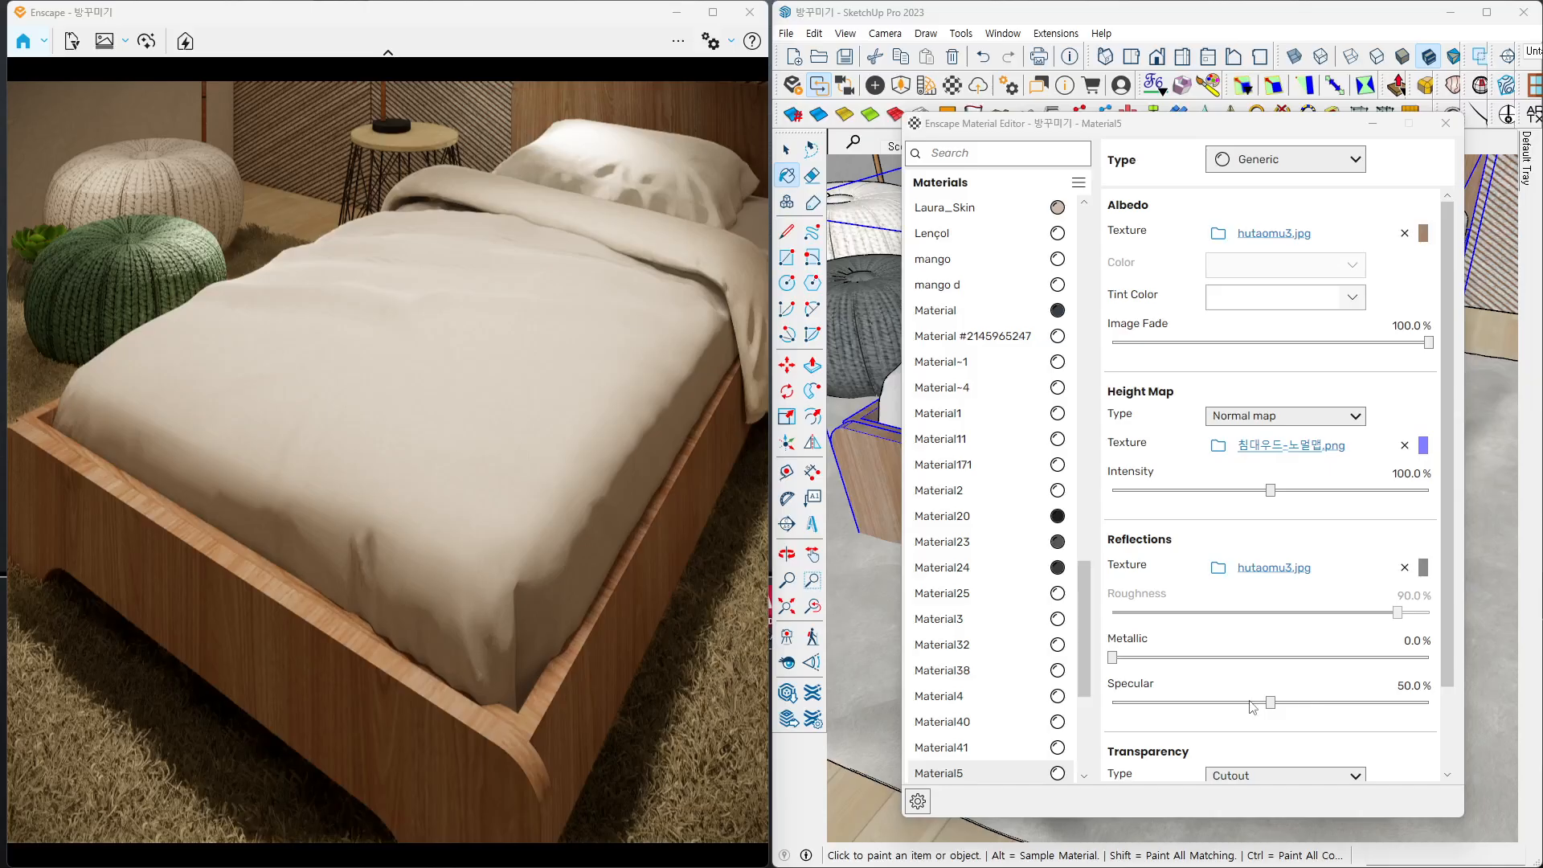
drag(1270, 702, 1272, 701)
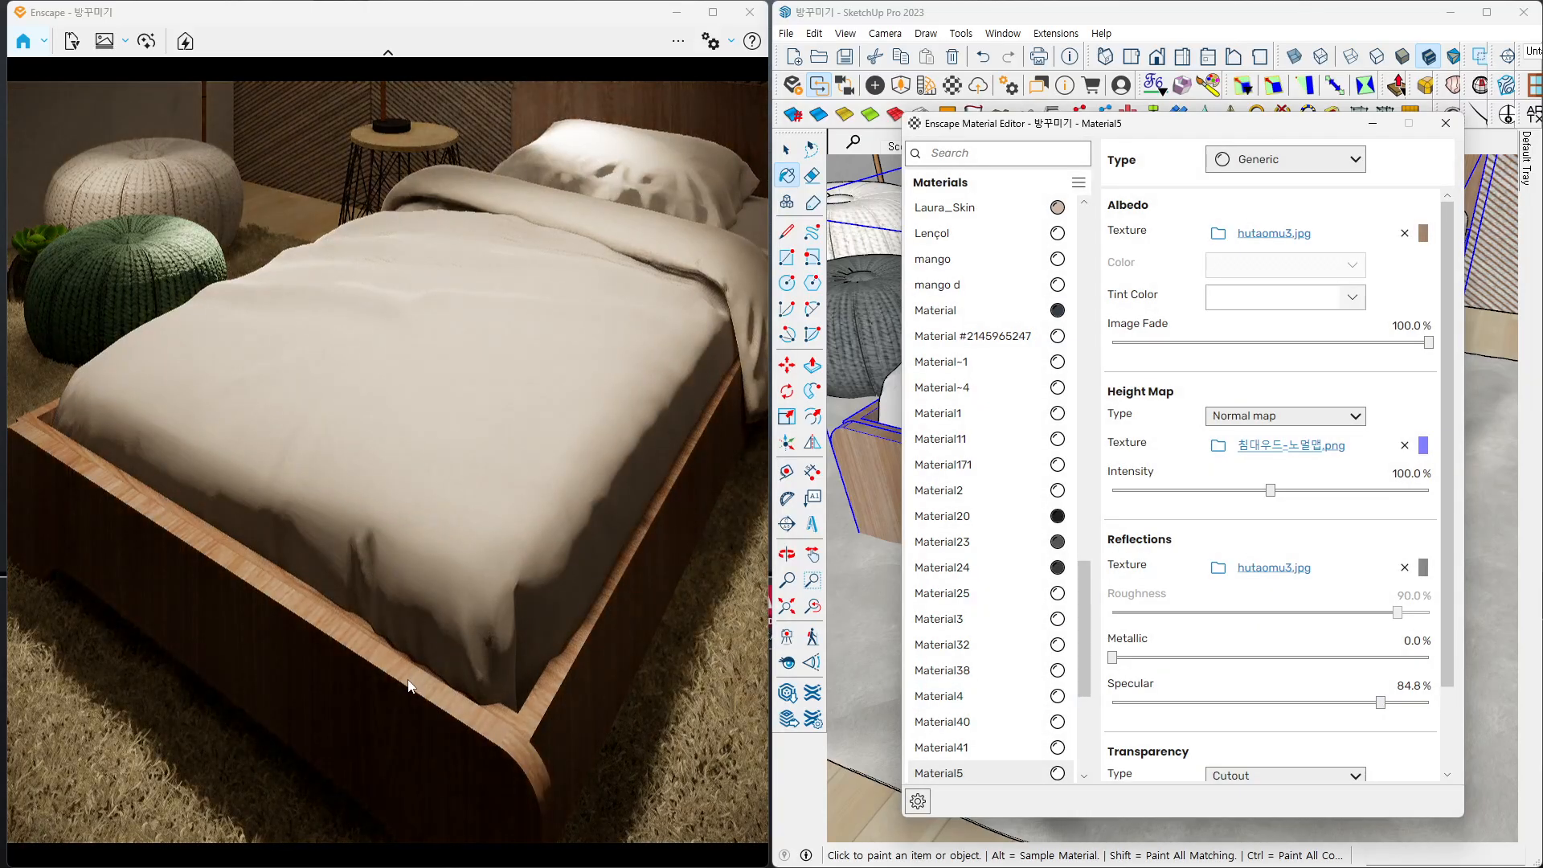
- Examine the bed wood's reflections, the knitted poufs and the black floor lamp in the Enscape render
mouse_move(407, 679)
right_down()
mouse_move(546, 586)
mouse_move(522, 530)
mouse_move(490, 518)
mouse_move(522, 523)
mouse_move(446, 591)
mouse_move(386, 597)
mouse_move(398, 567)
mouse_move(470, 555)
mouse_move(486, 571)
mouse_move(474, 555)
mouse_move(523, 555)
mouse_move(417, 665)
right_up()
key(a)
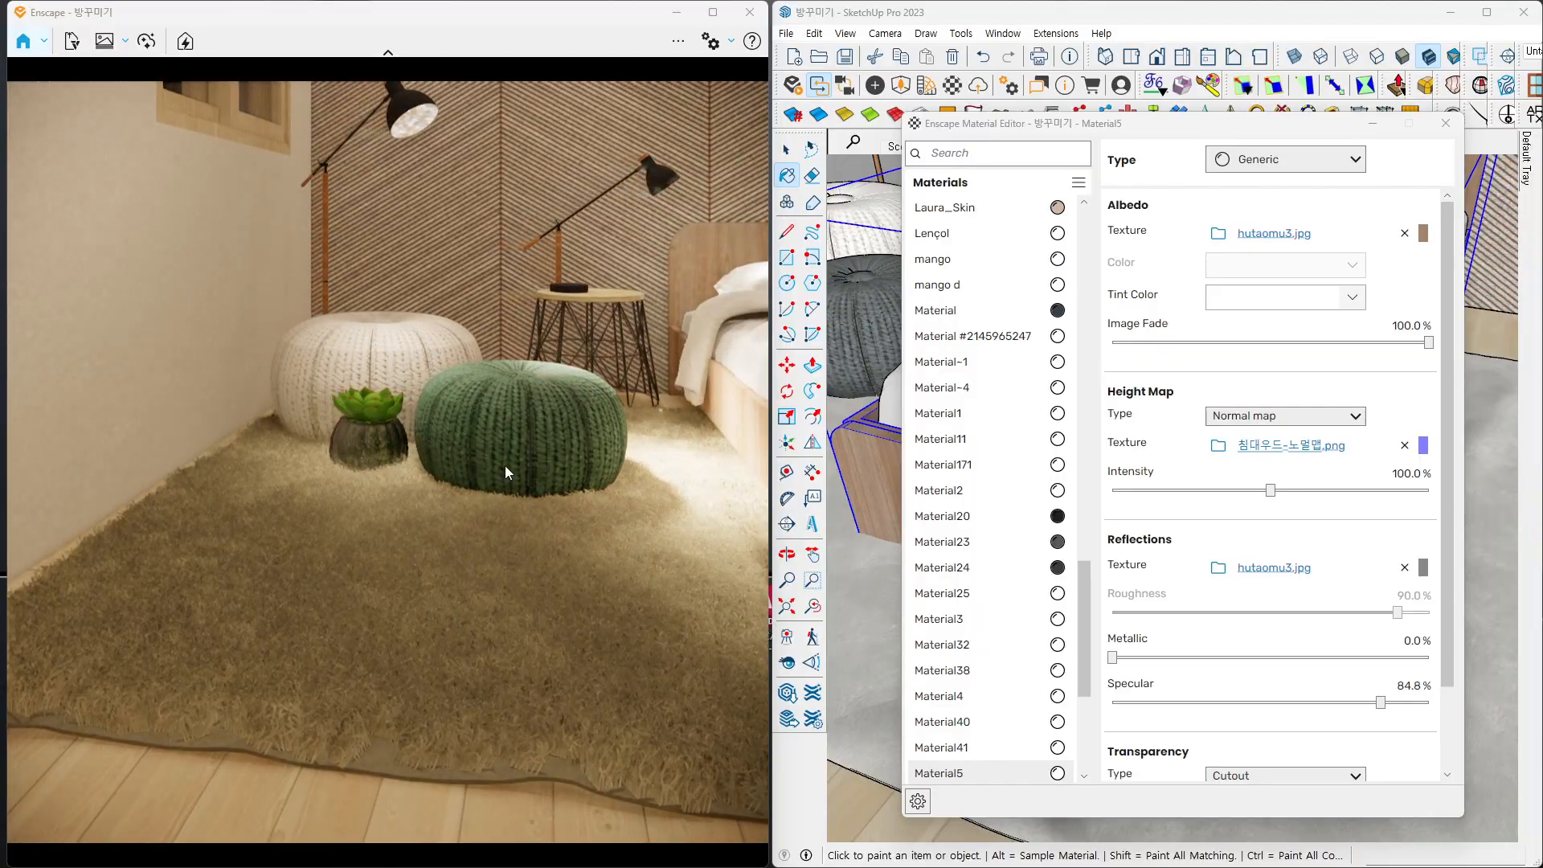
scroll(509, 401, up, 2)
right_drag(509, 392, 511, 531)
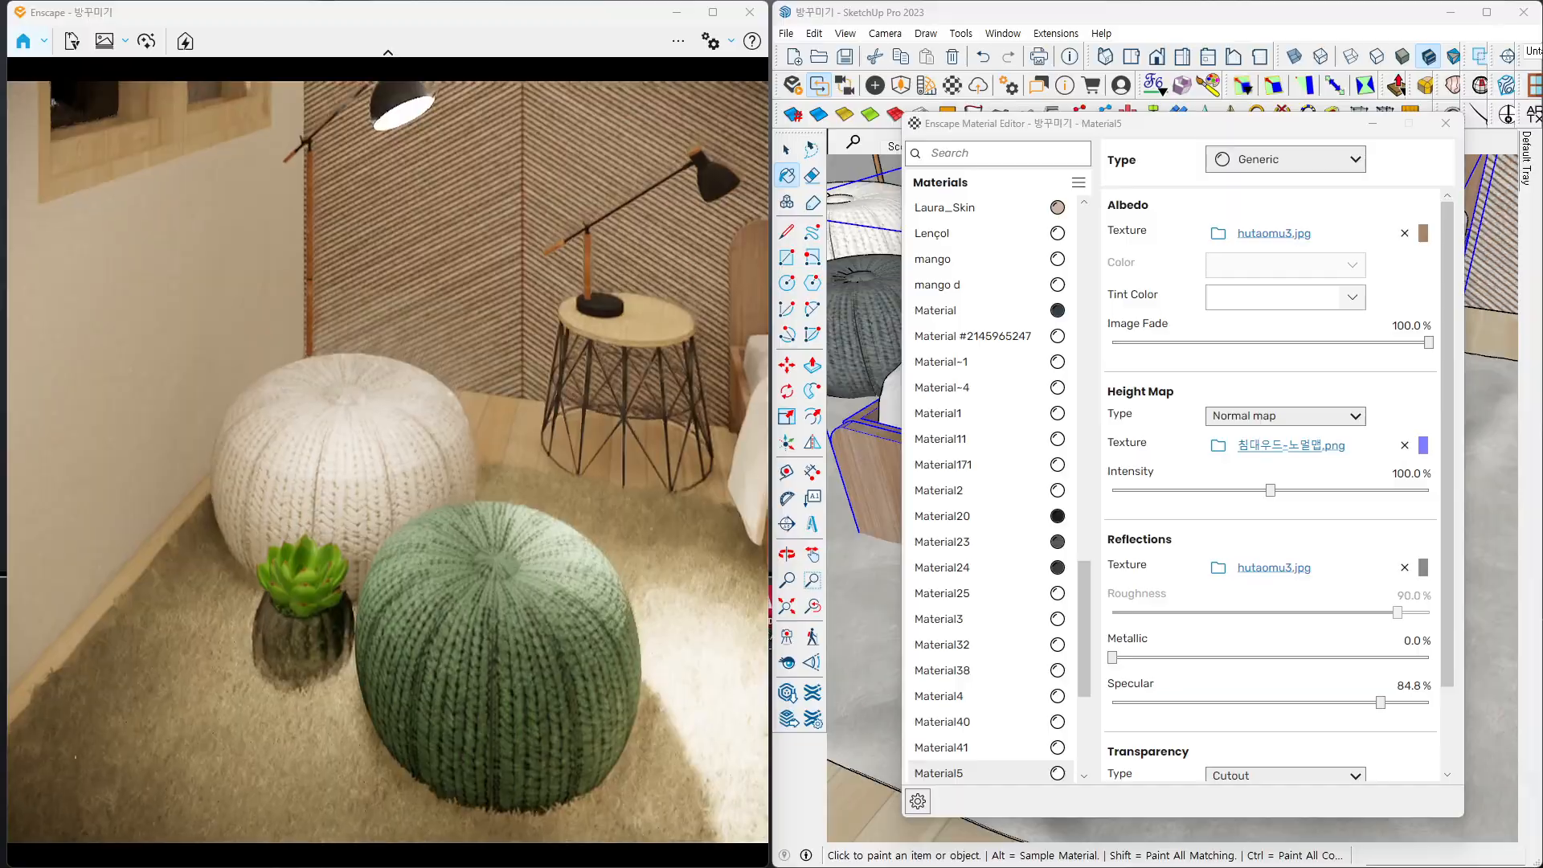
right_drag(498, 305, 439, 168)
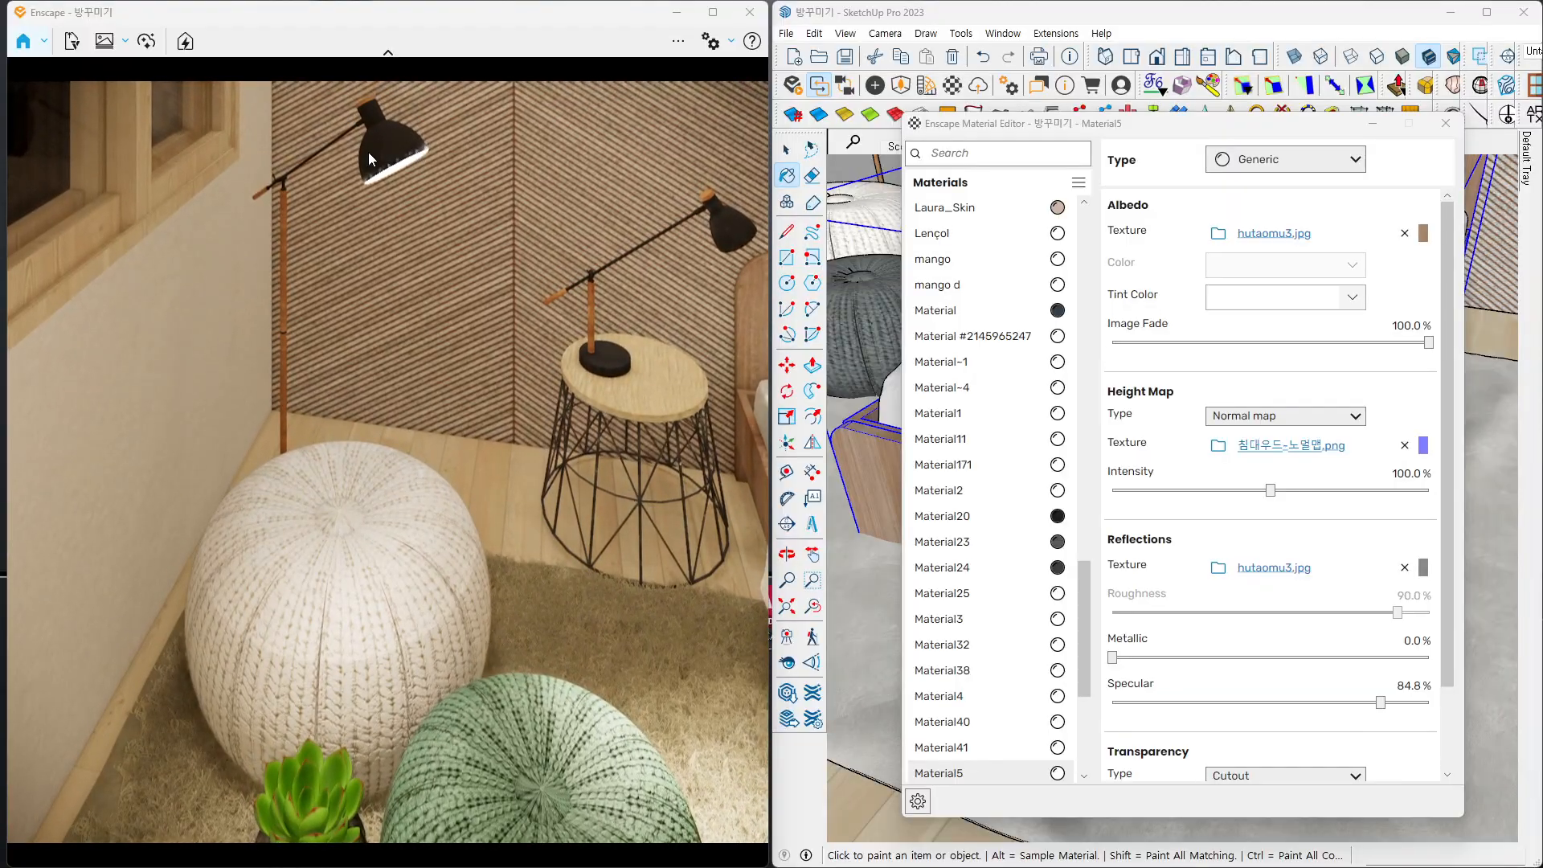
scroll(355, 145, up, 2)
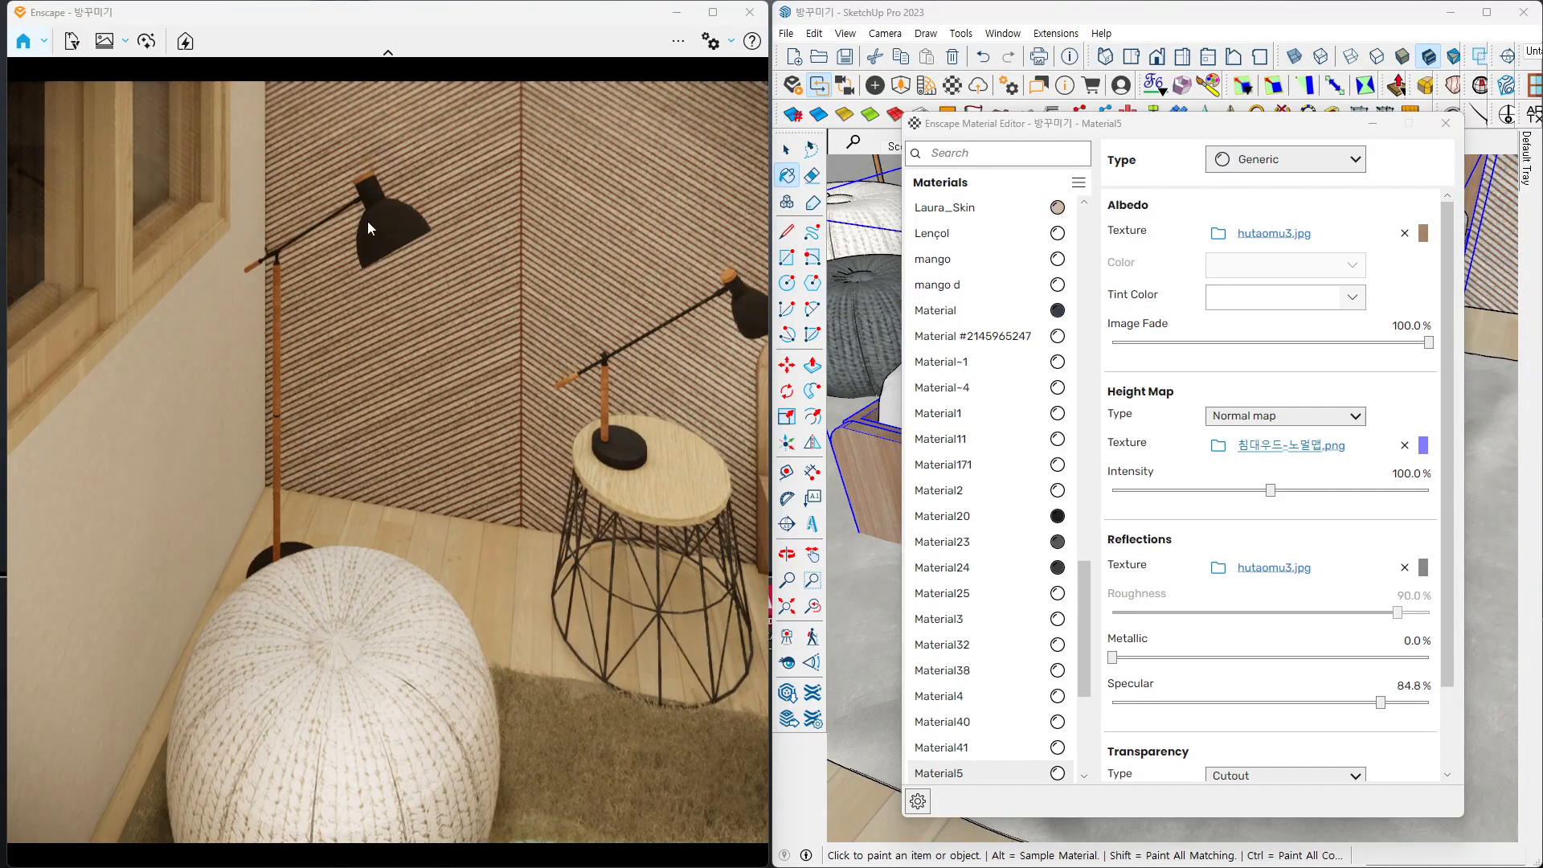
scroll(368, 220, up, 2)
right_drag(405, 148, 417, 176)
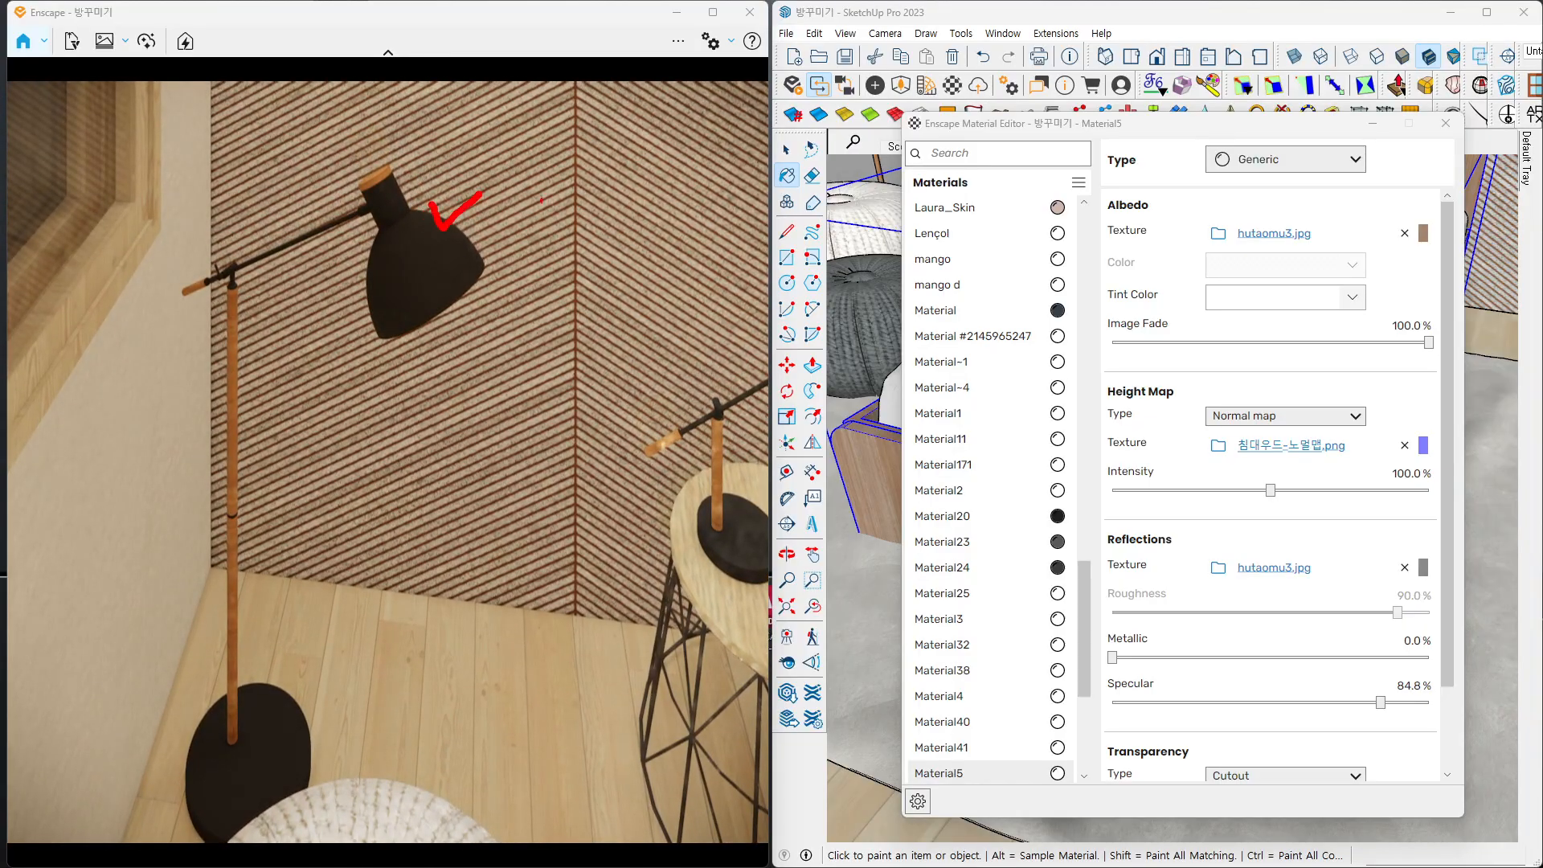
- Select the black floor lamp in the SketchUp model and sample its shade's material Material24 for editing
mouse_move(1191, 132)
mouse_down()
mouse_move(1184, 115)
mouse_move(1089, 210)
mouse_move(982, 436)
mouse_move(1069, 447)
mouse_up()
click(787, 153)
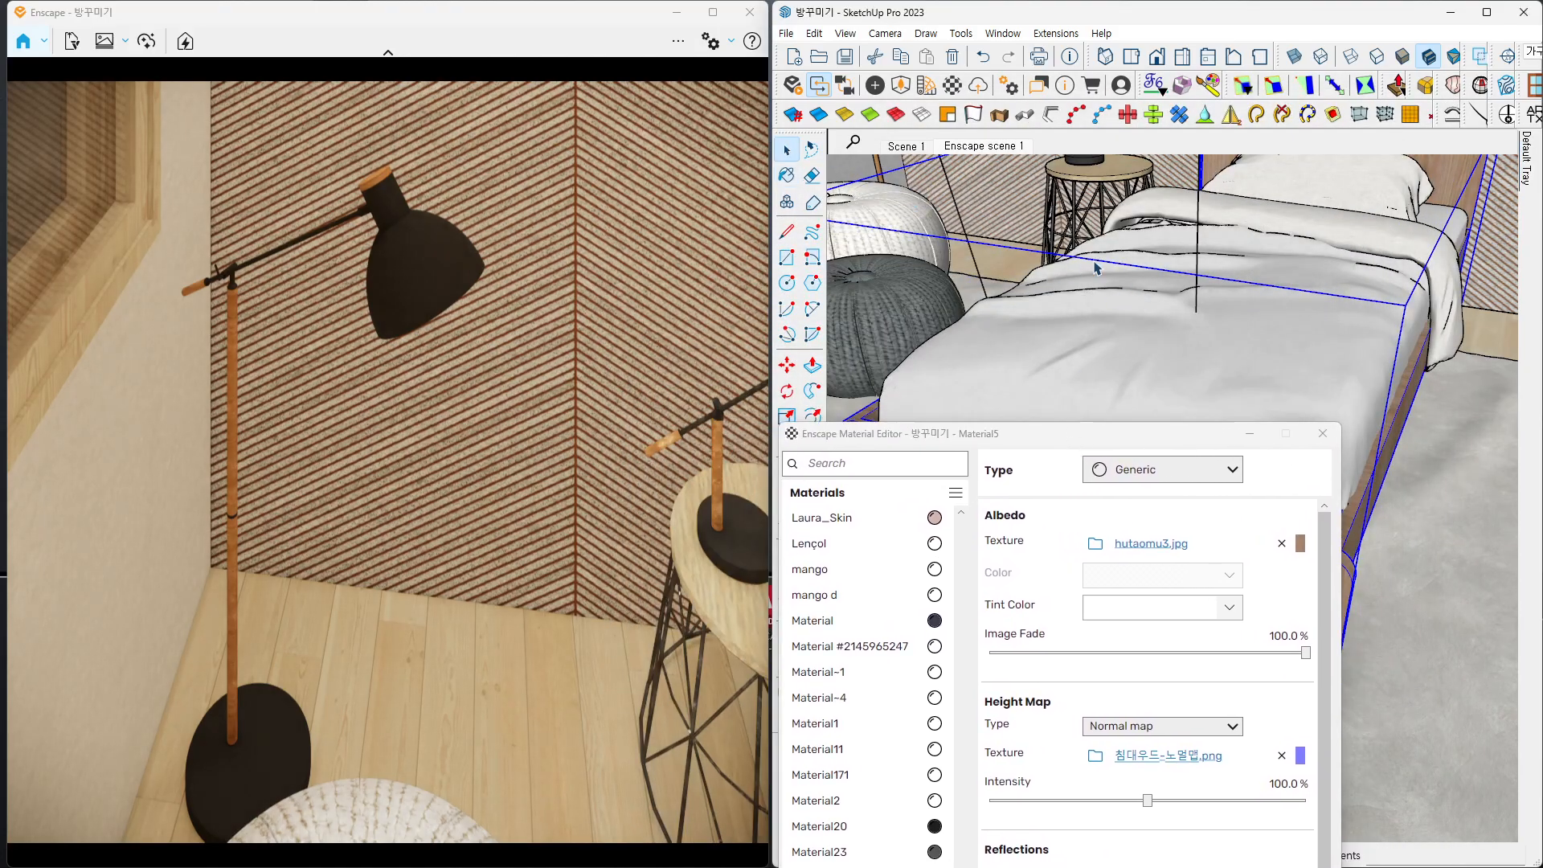
scroll(1097, 266, down, 3)
mouse_move(1136, 282)
middle_down()
mouse_move(1292, 437)
mouse_move(1309, 345)
mouse_move(1063, 258)
middle_up()
scroll(1045, 249, up, 2)
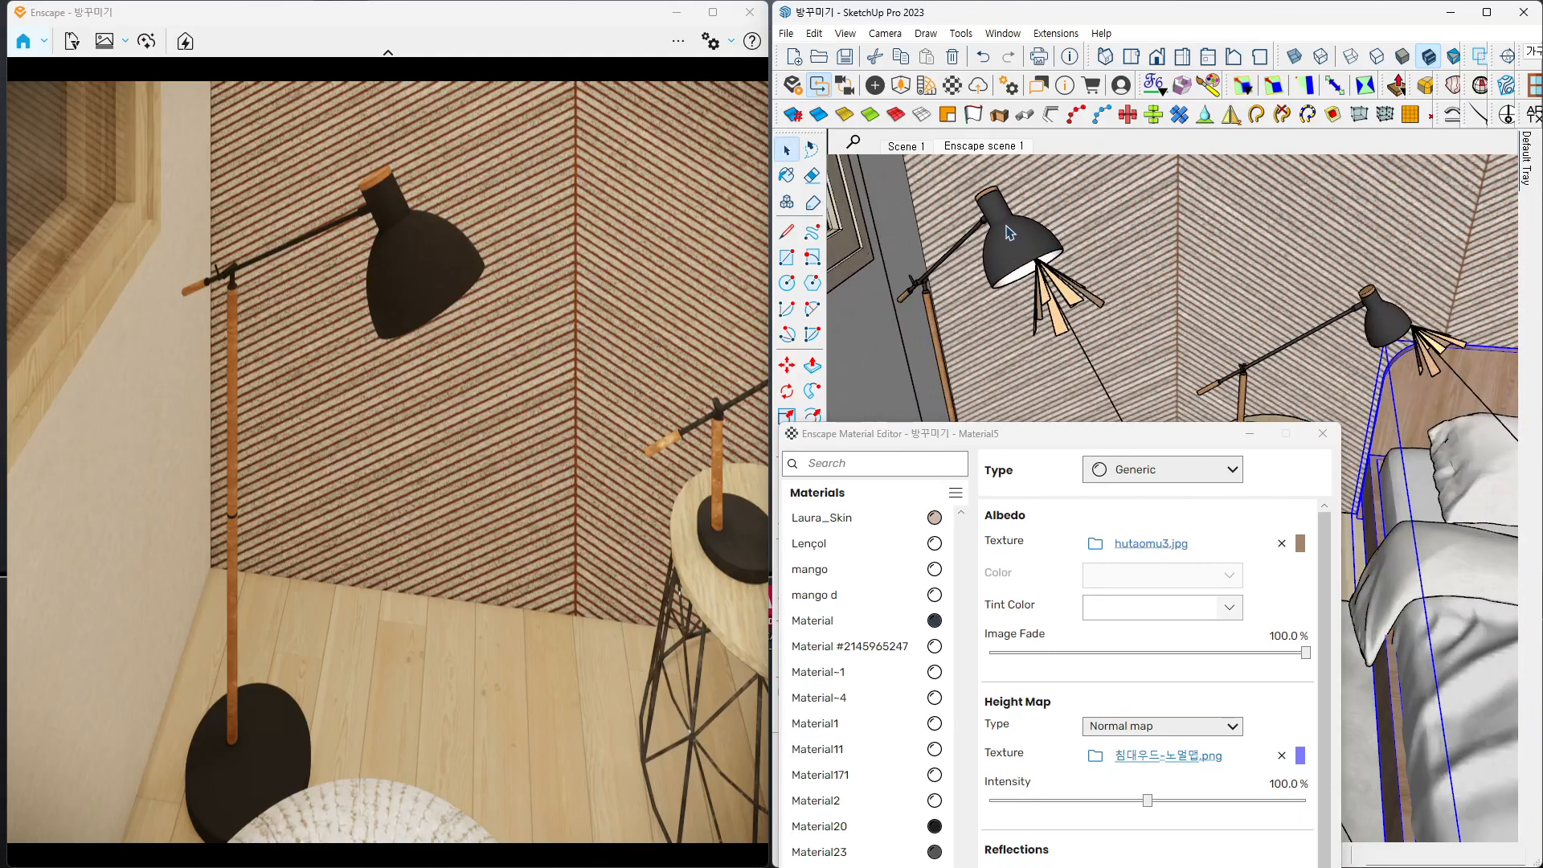
click(1016, 233)
drag(1089, 451, 1083, 364)
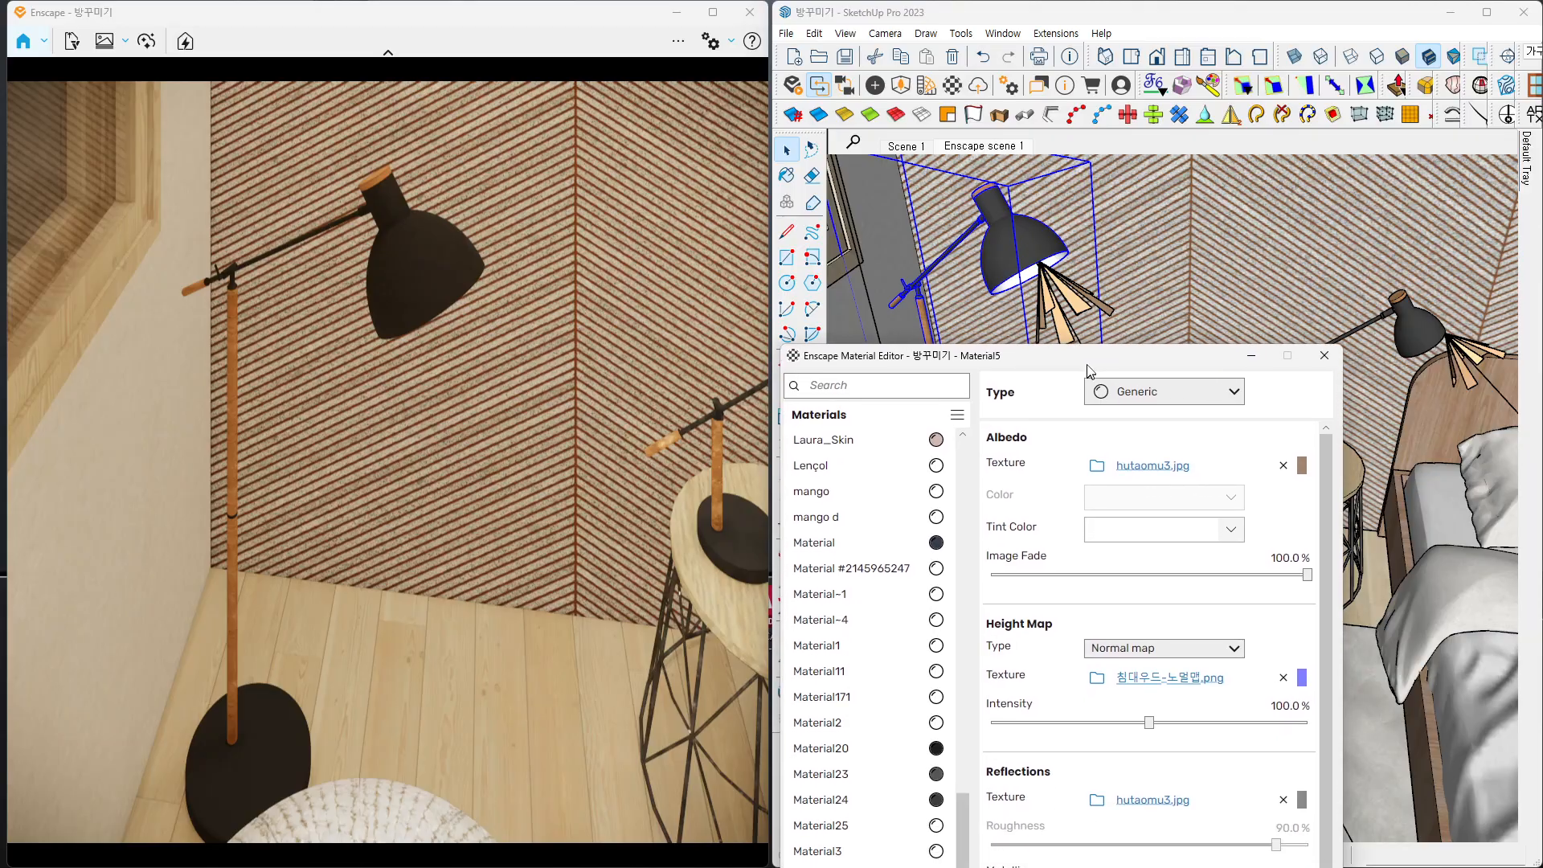
click(1035, 240)
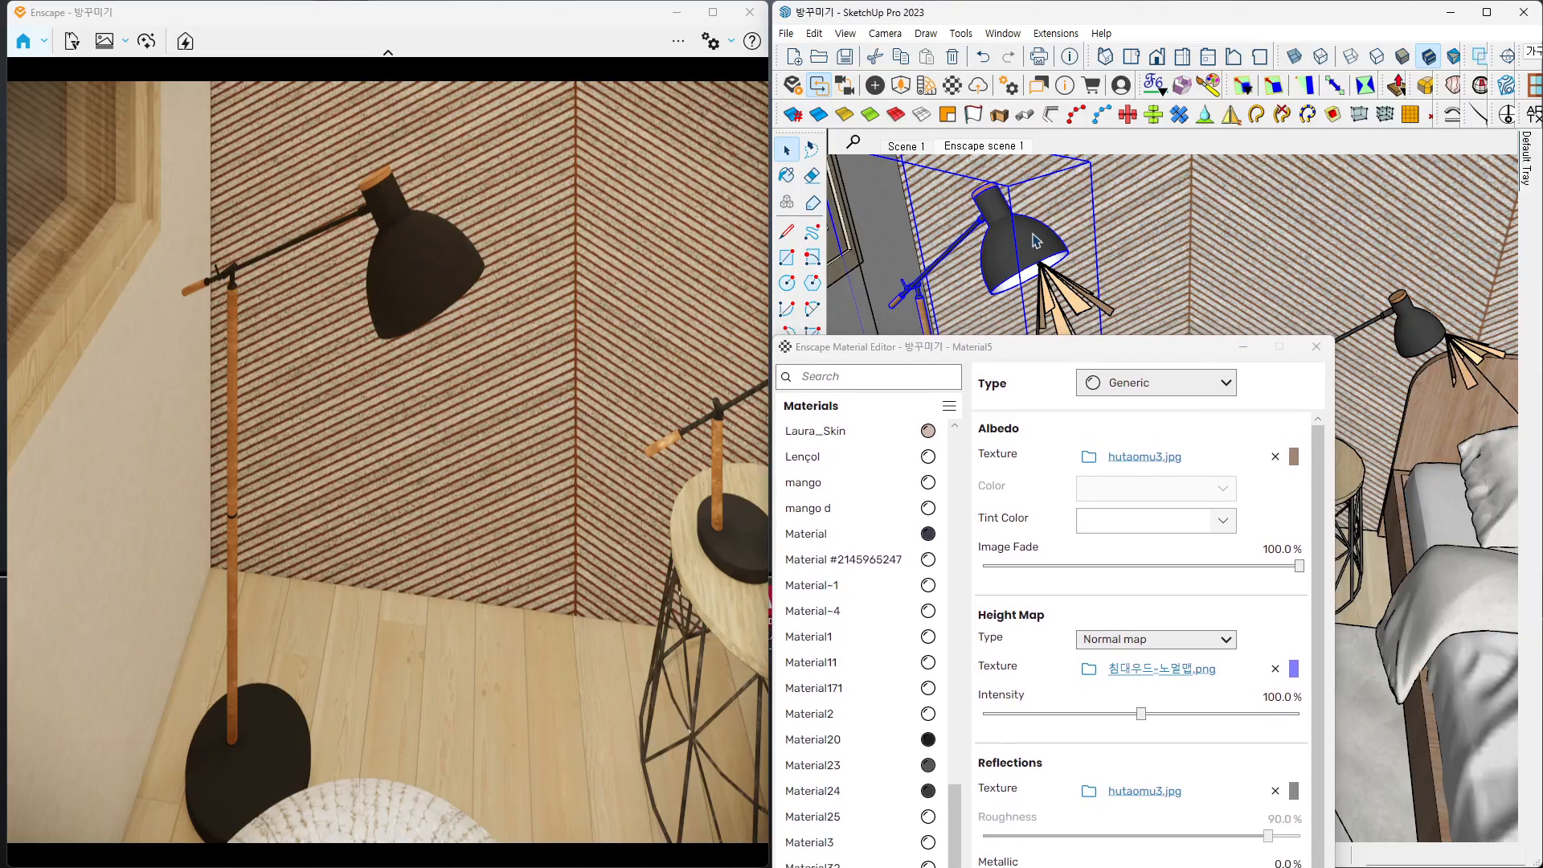
key(b)
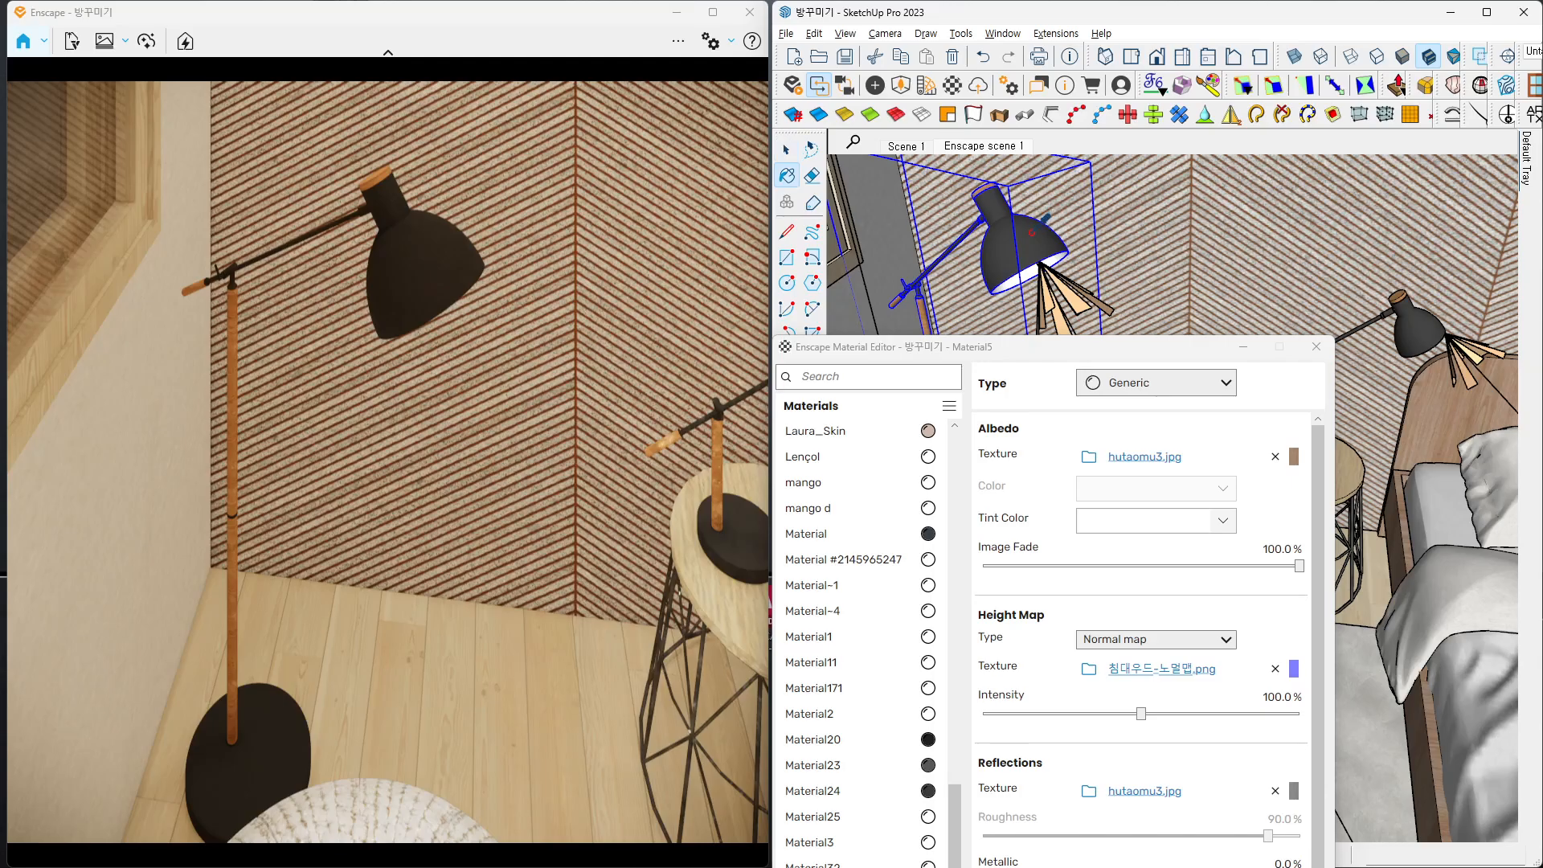
alt+click(1031, 233)
click(1073, 356)
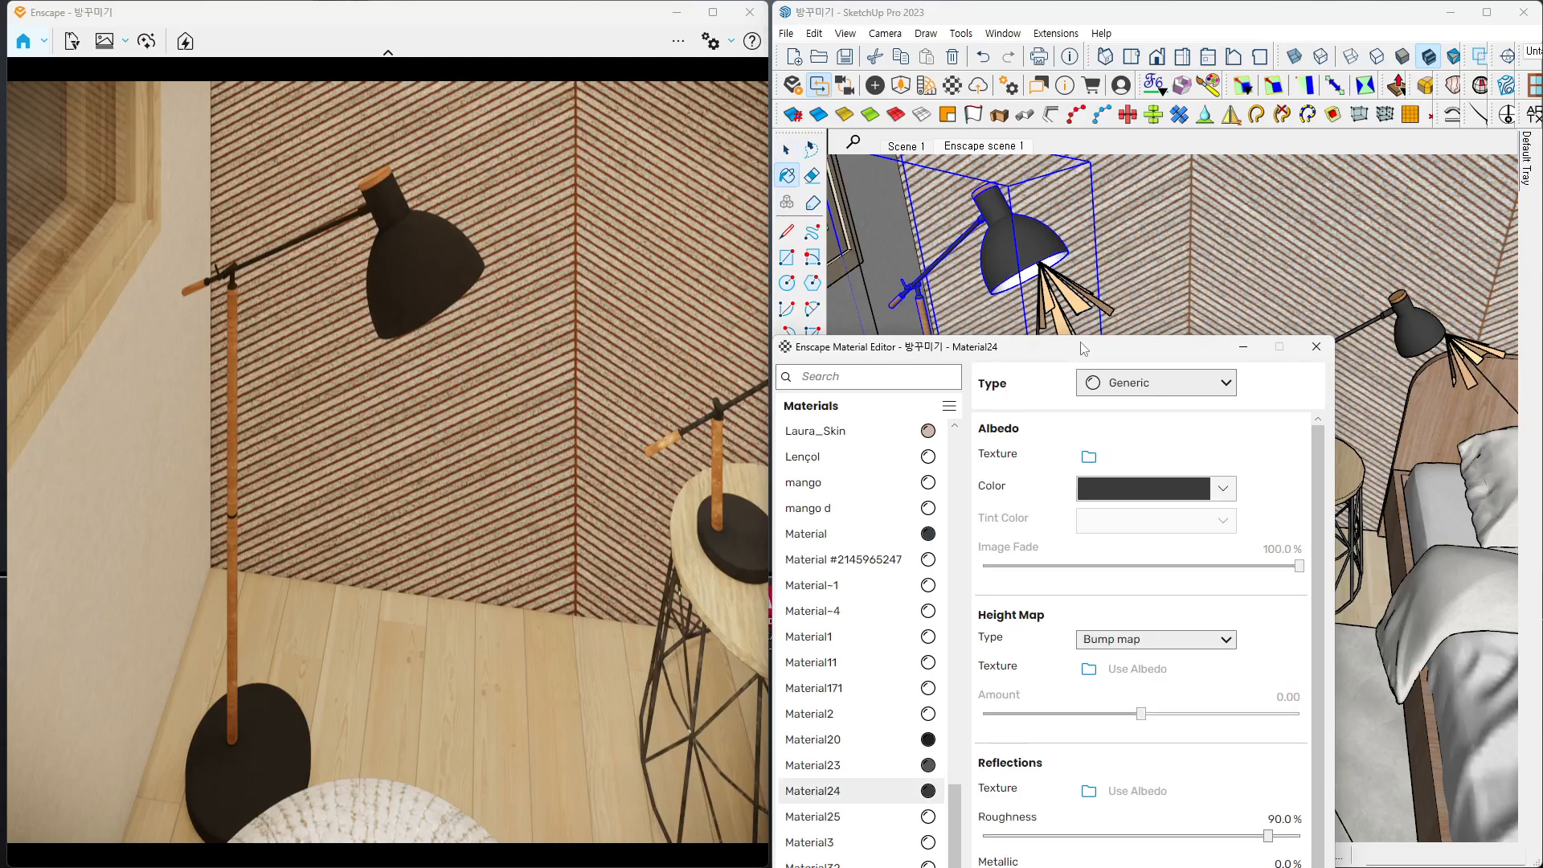
drag(1084, 352, 1112, 245)
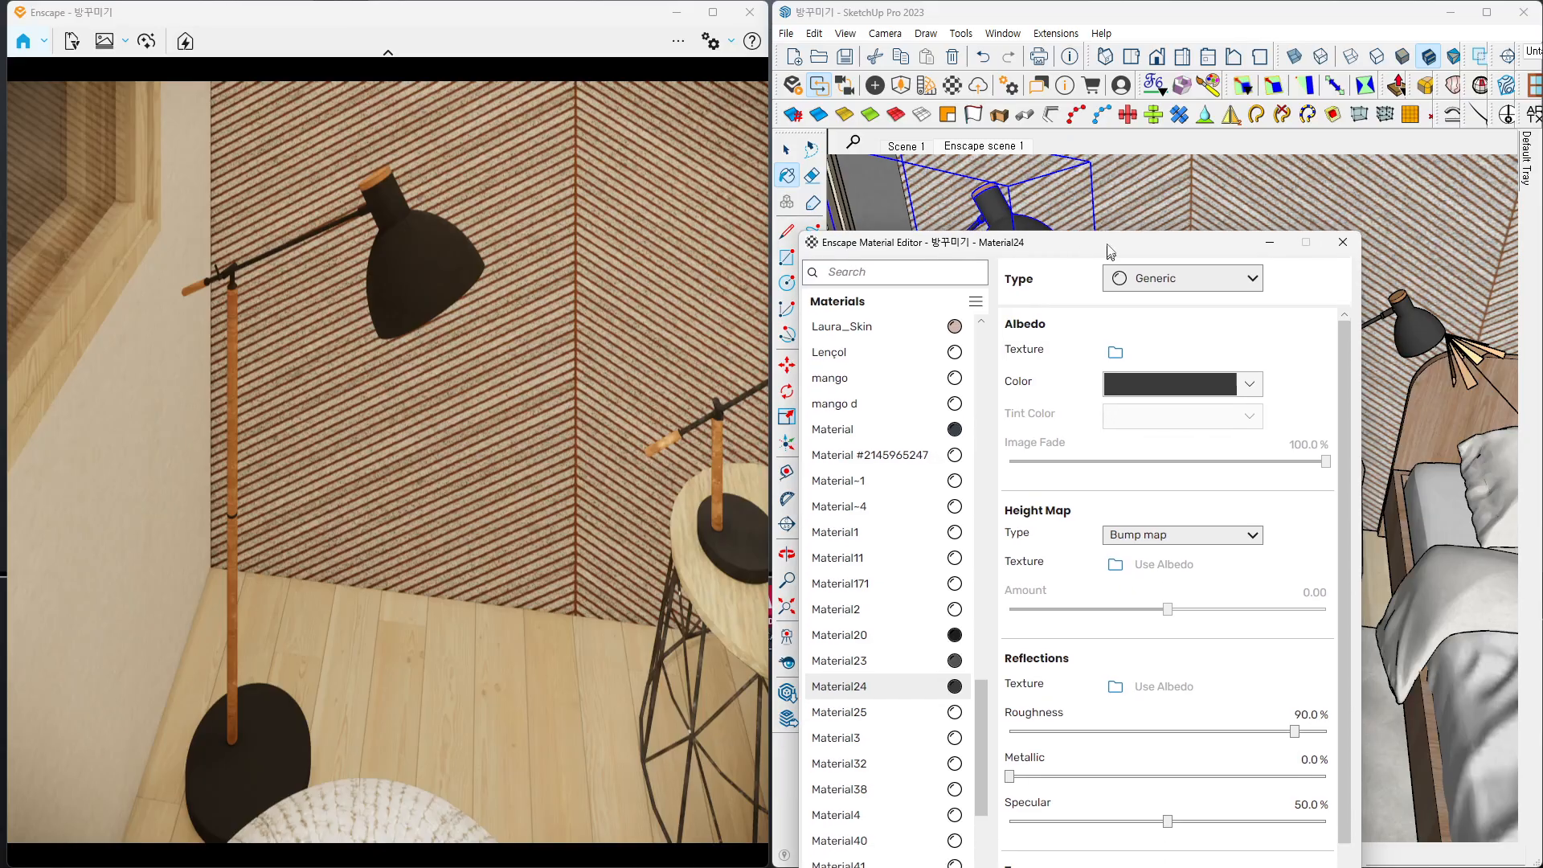
- Try the Clearcoat type on Material24, and return the type to Generic
click(1161, 275)
click(1167, 366)
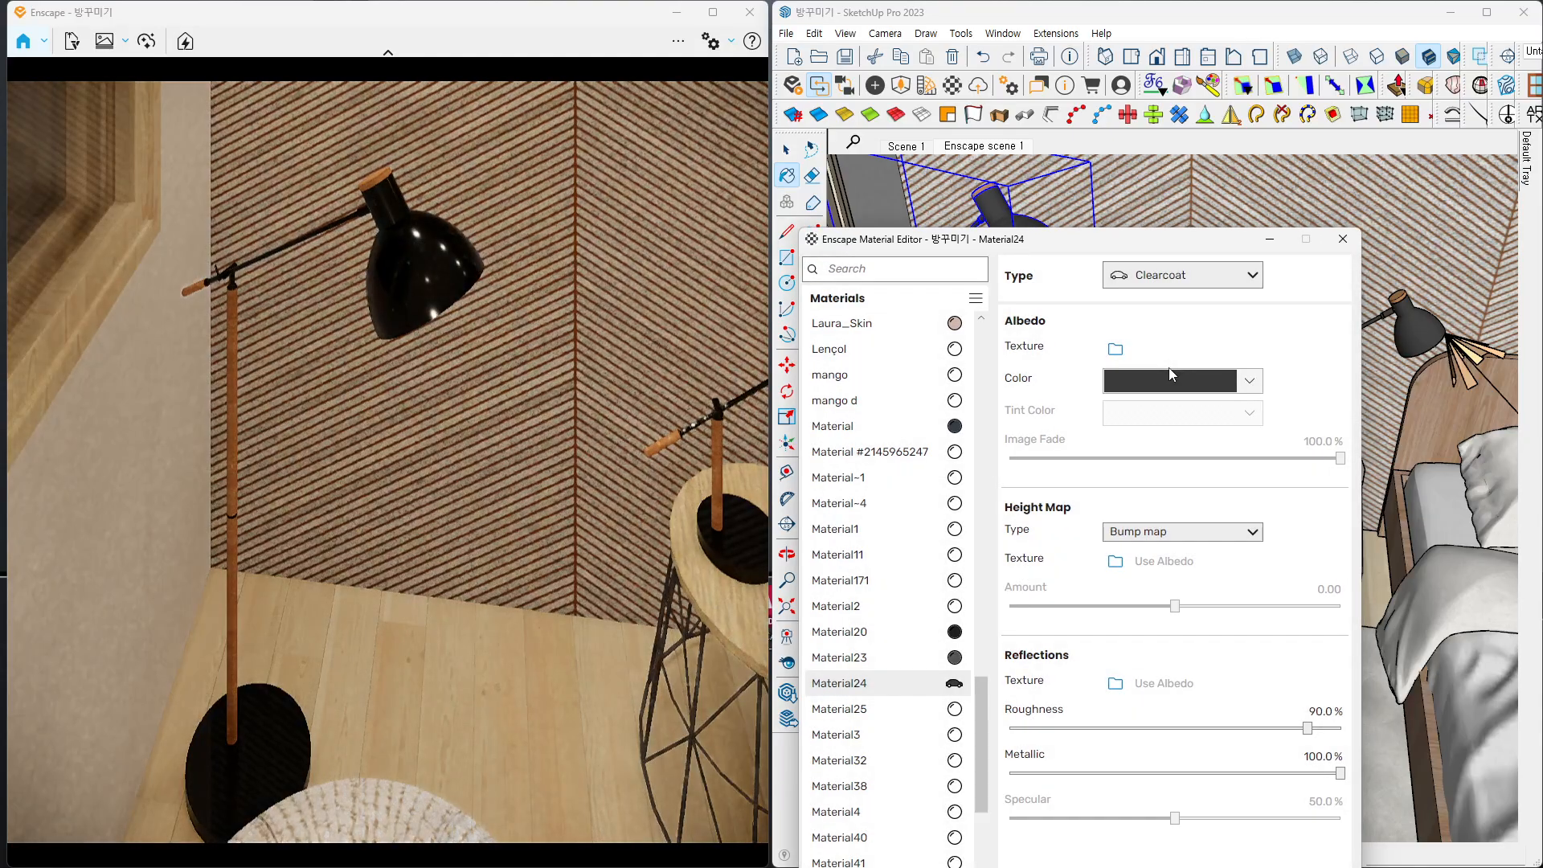
click(1182, 275)
click(1184, 276)
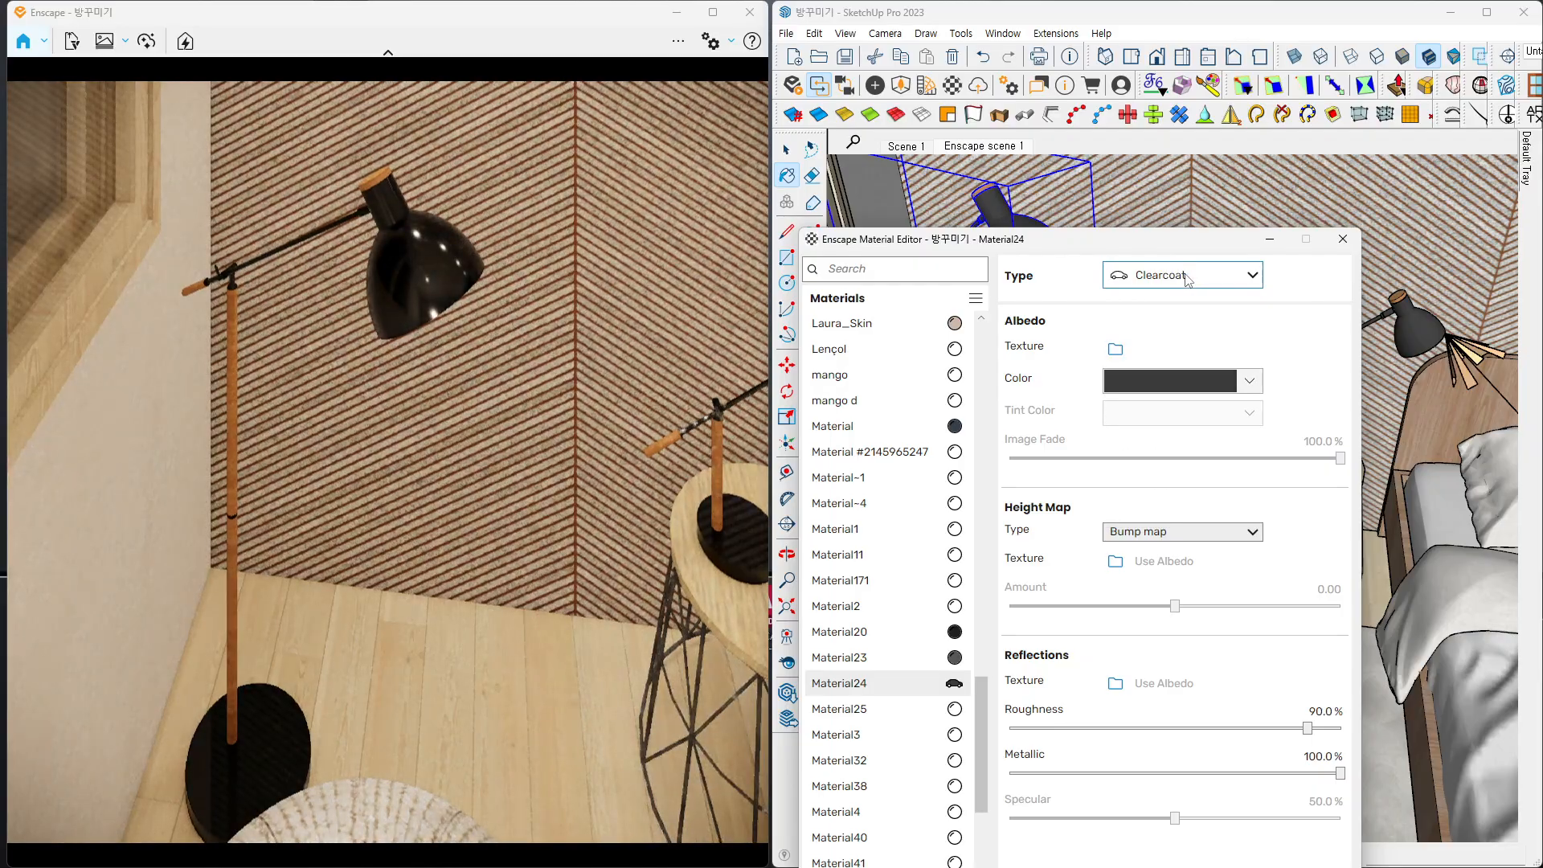
click(1187, 278)
click(1169, 306)
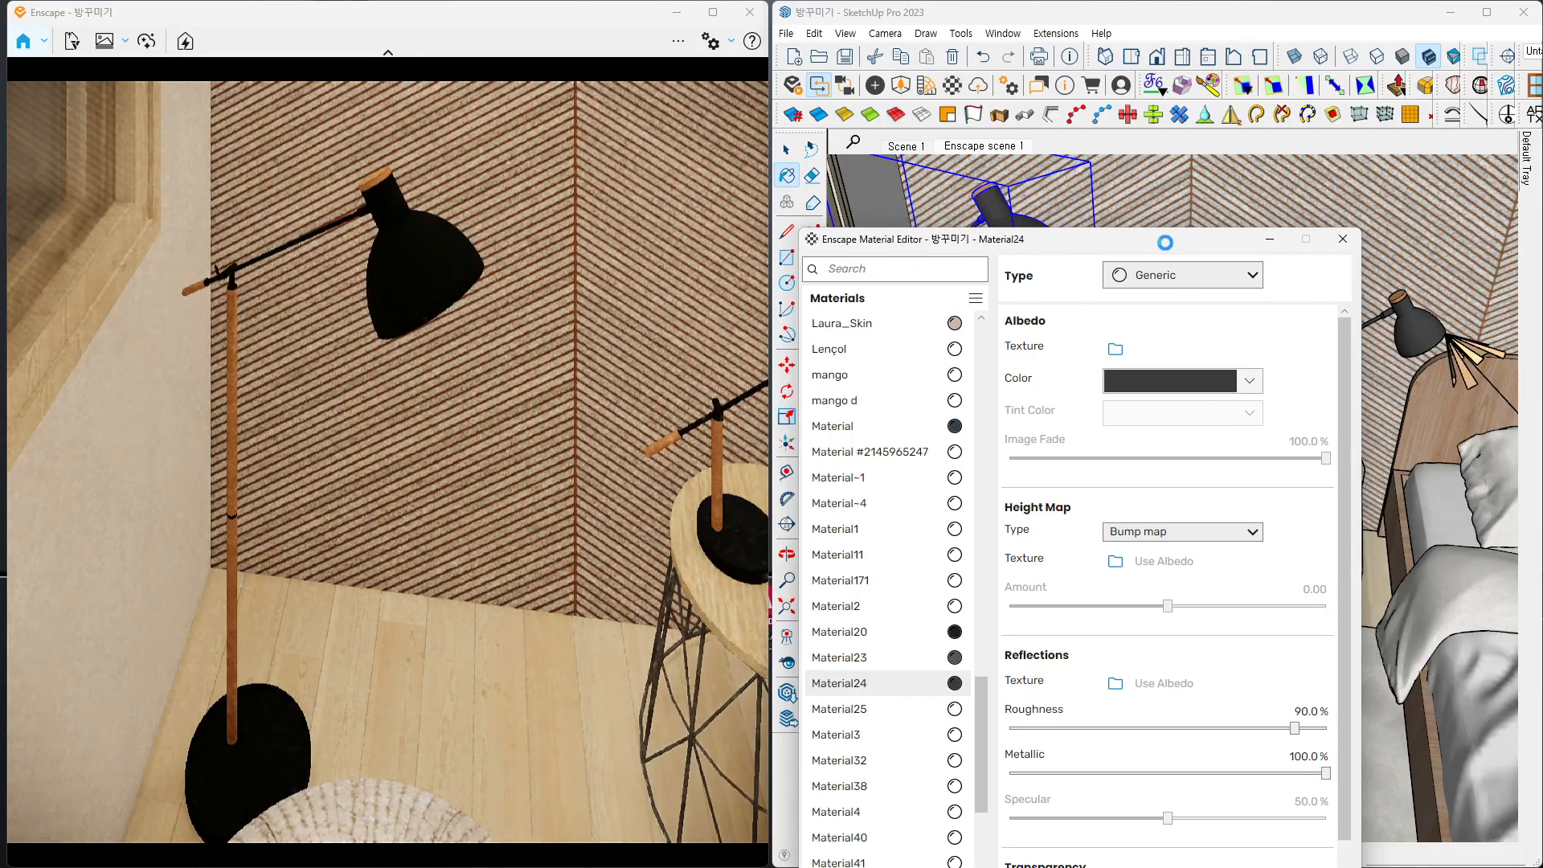
- Examine the floor lamp's shade up close in the SketchUp model
drag(1166, 249, 1122, 427)
click(786, 149)
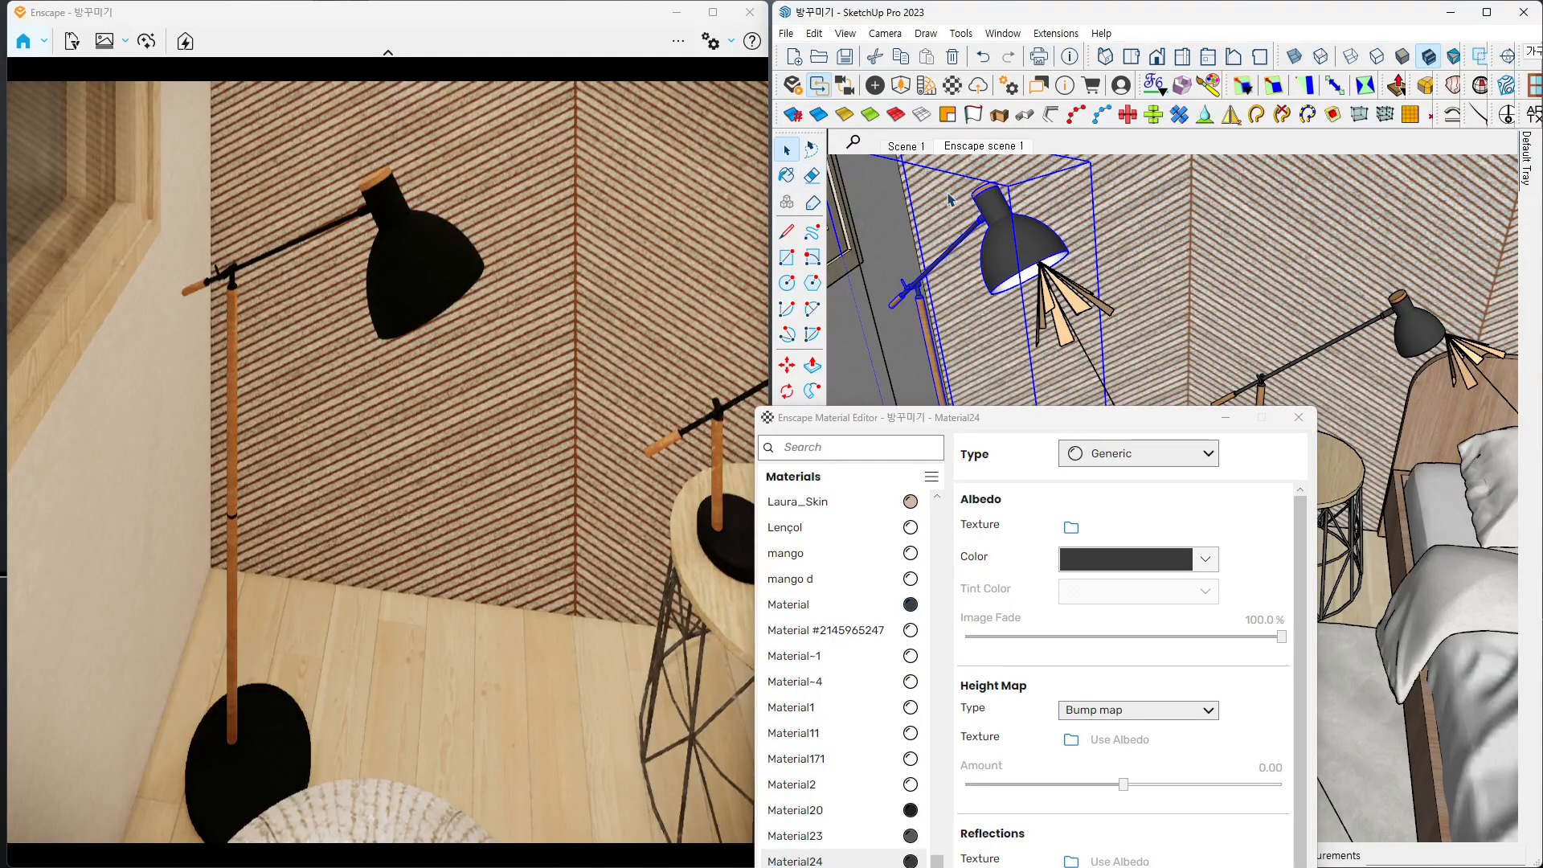
scroll(994, 245, up, 4)
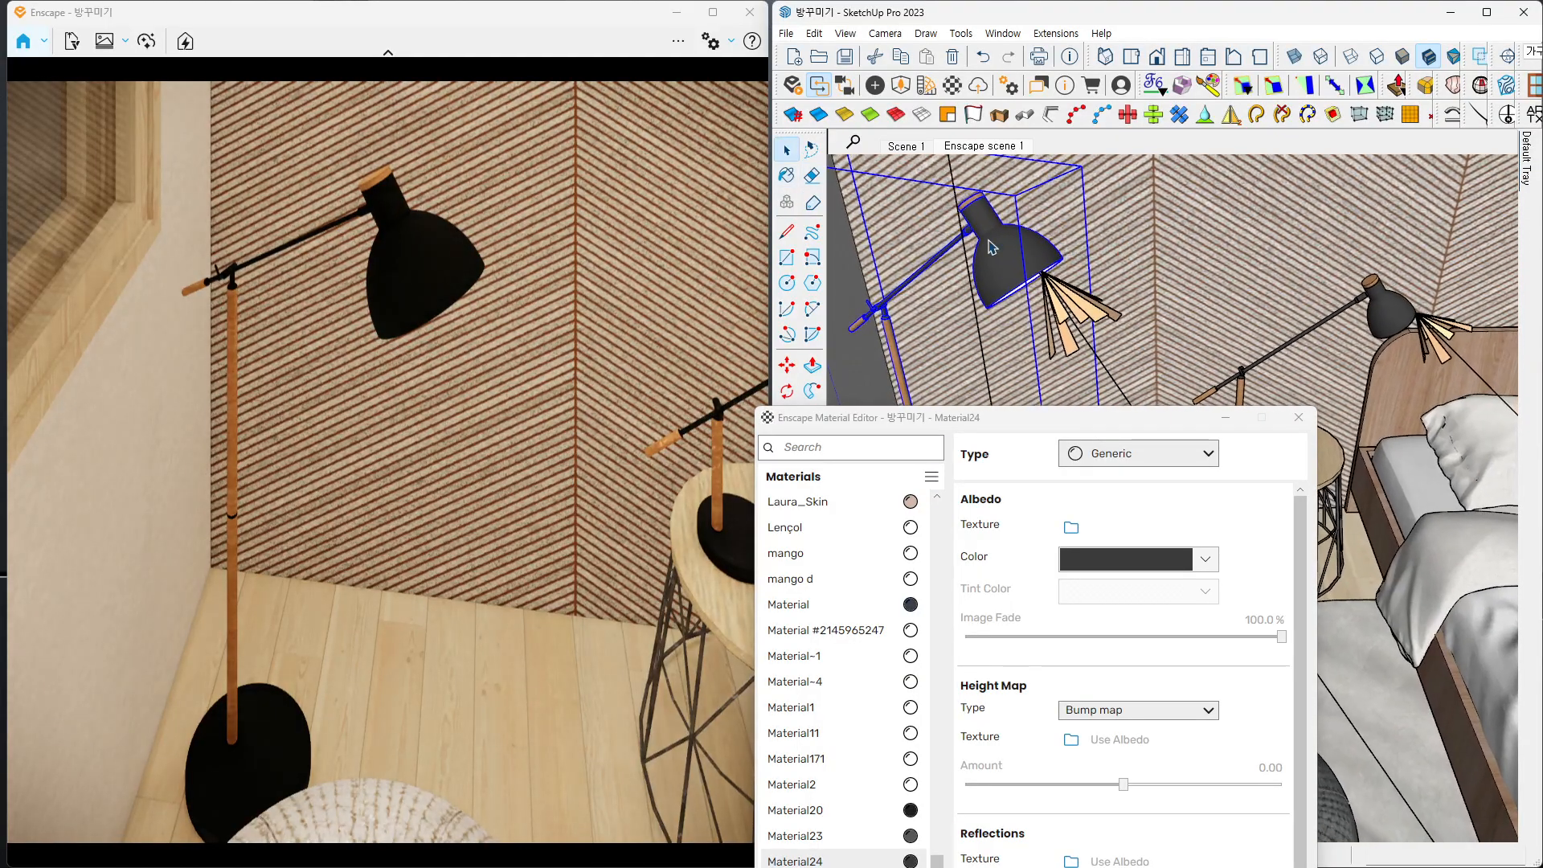
middle_drag(994, 245, 1181, 277)
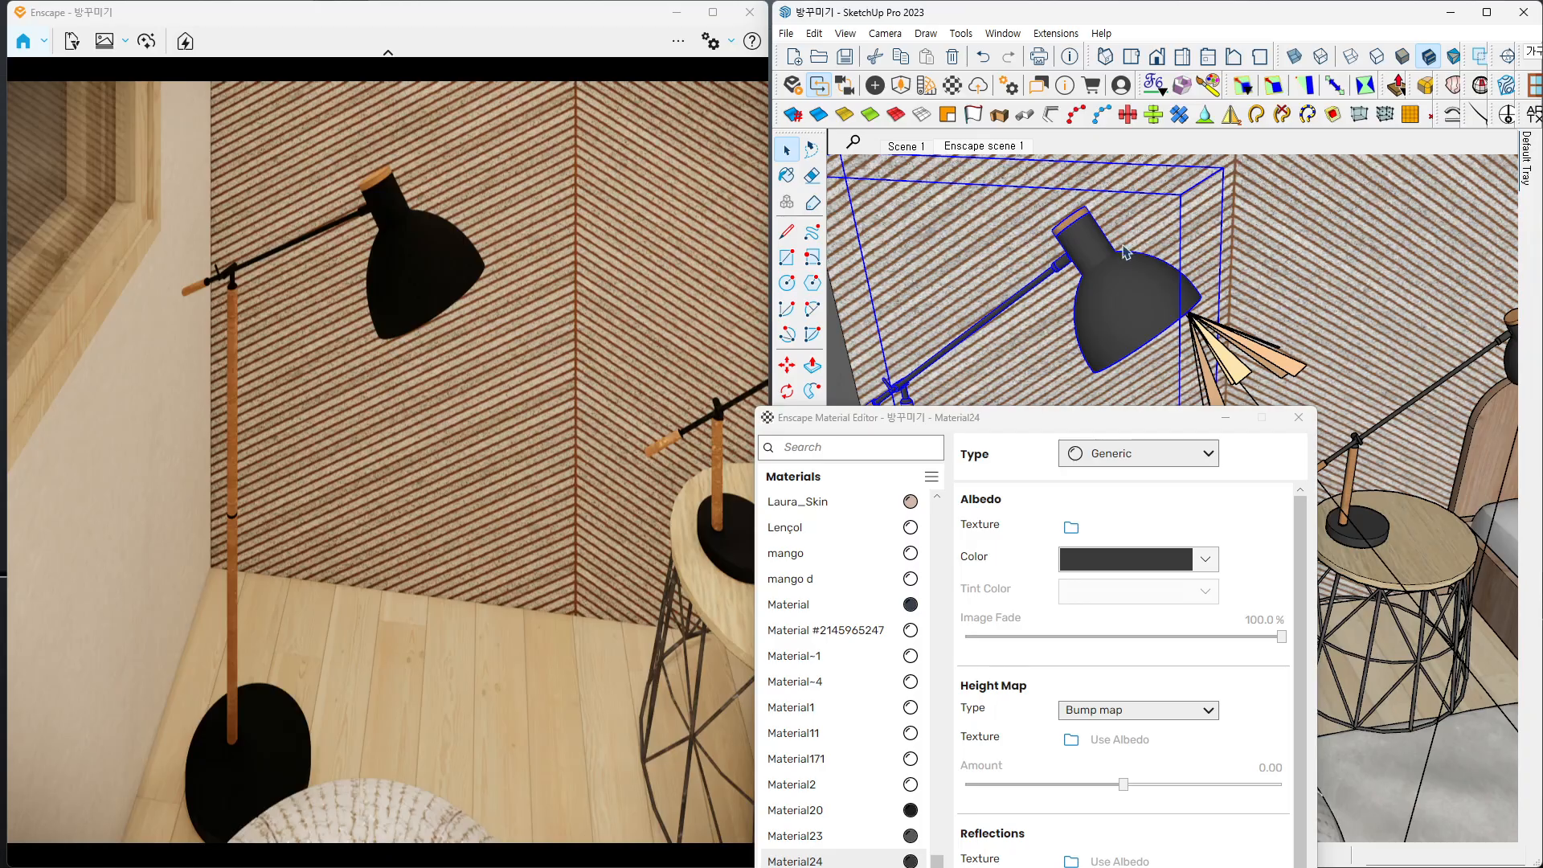
mouse_move(1127, 277)
middle_down()
mouse_move(1166, 288)
mouse_move(1154, 266)
mouse_move(1149, 279)
middle_up()
drag(1075, 421, 1031, 403)
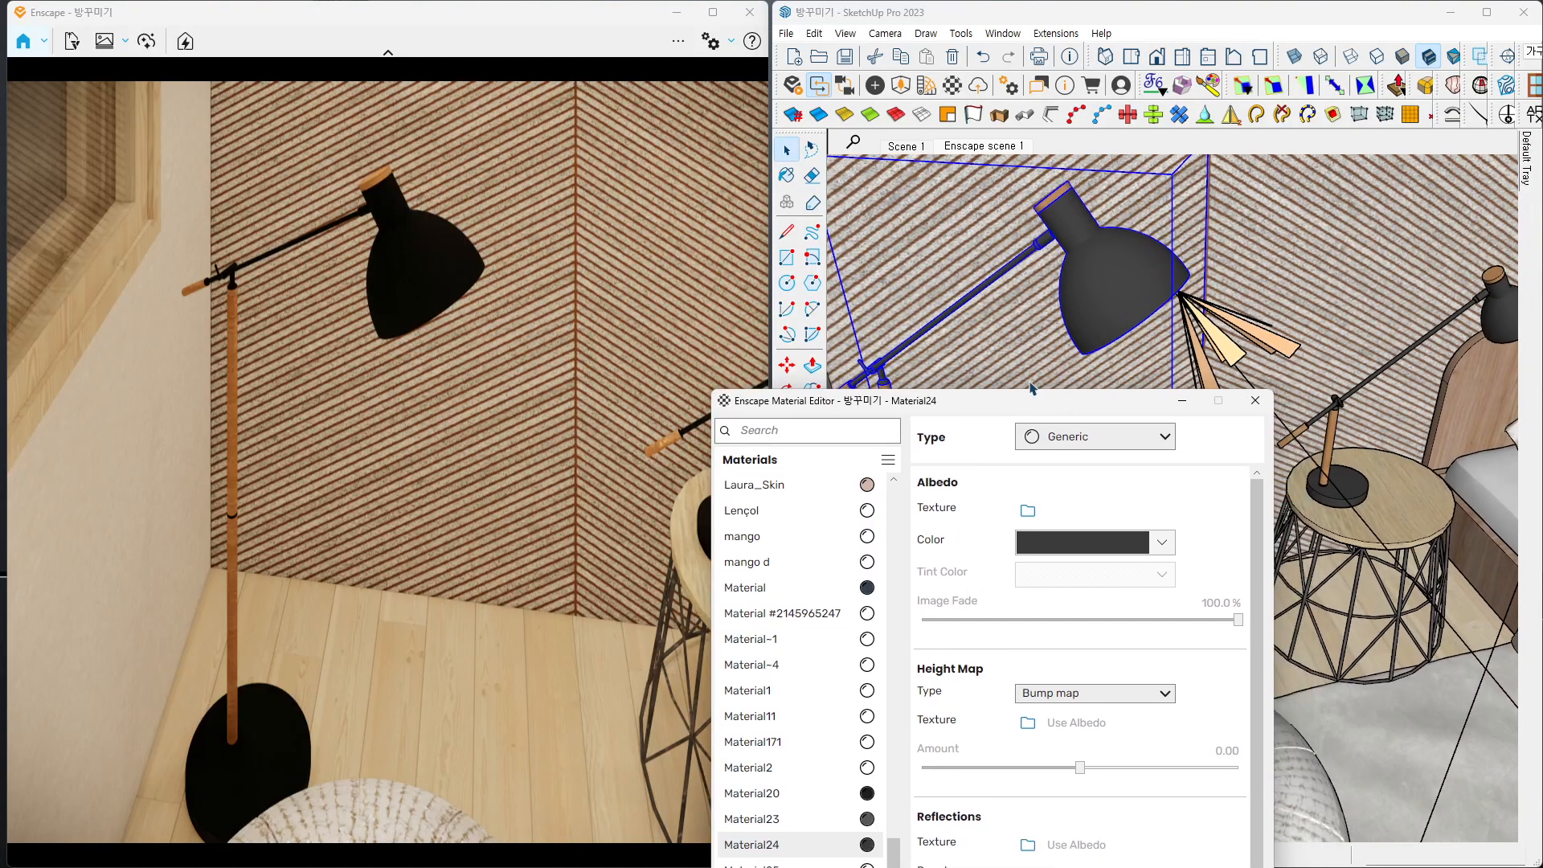
middle_drag(1098, 289, 1133, 267)
key(b)
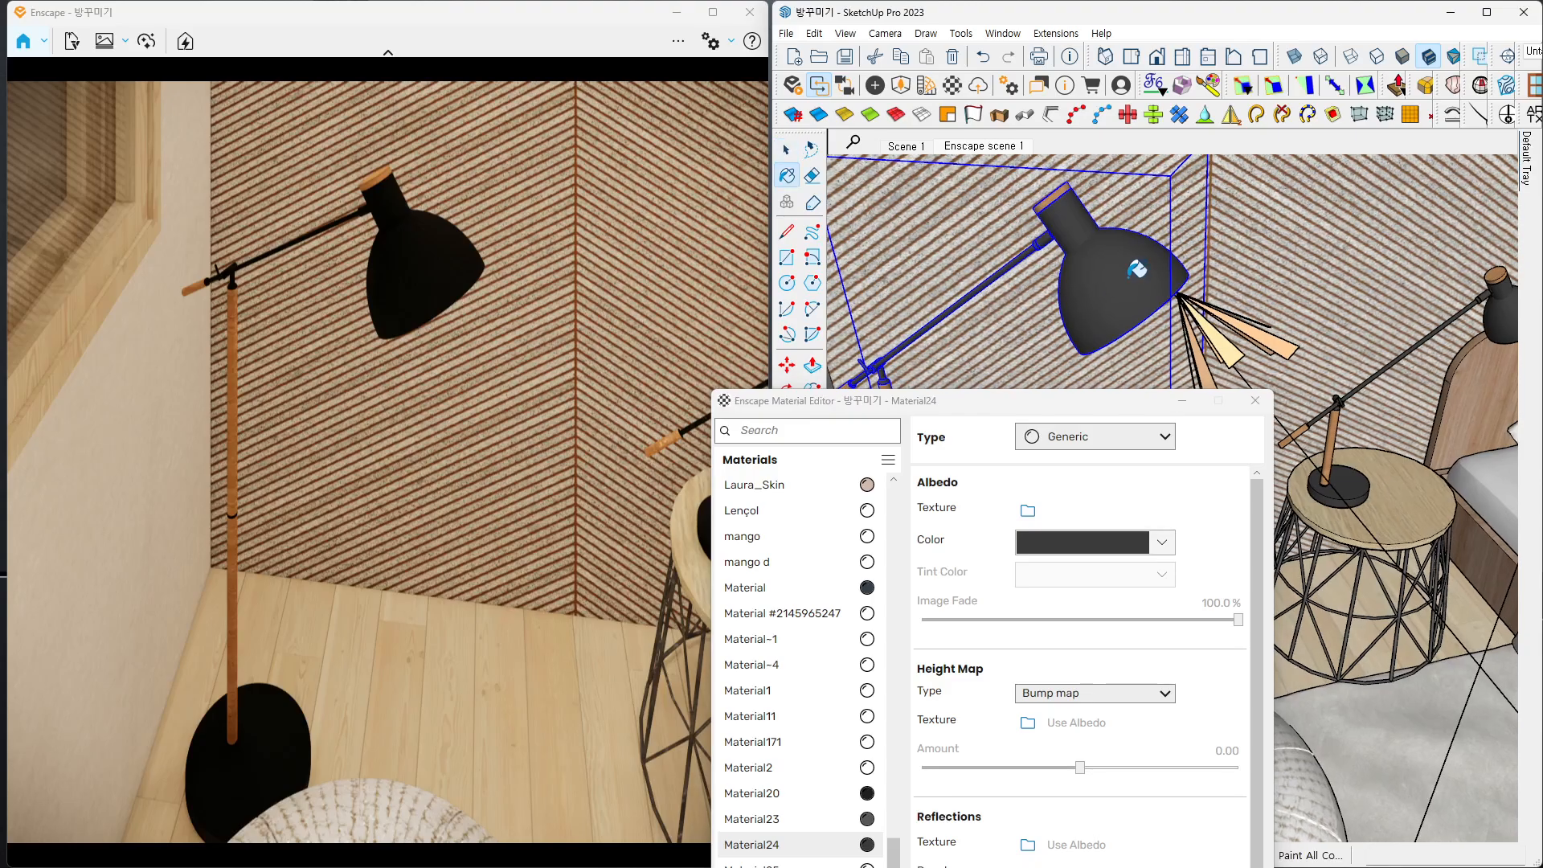
- Try a much lower roughness on Material24 to compare the lamp's reflections, and restore it to 90%
drag(1084, 419, 1117, 39)
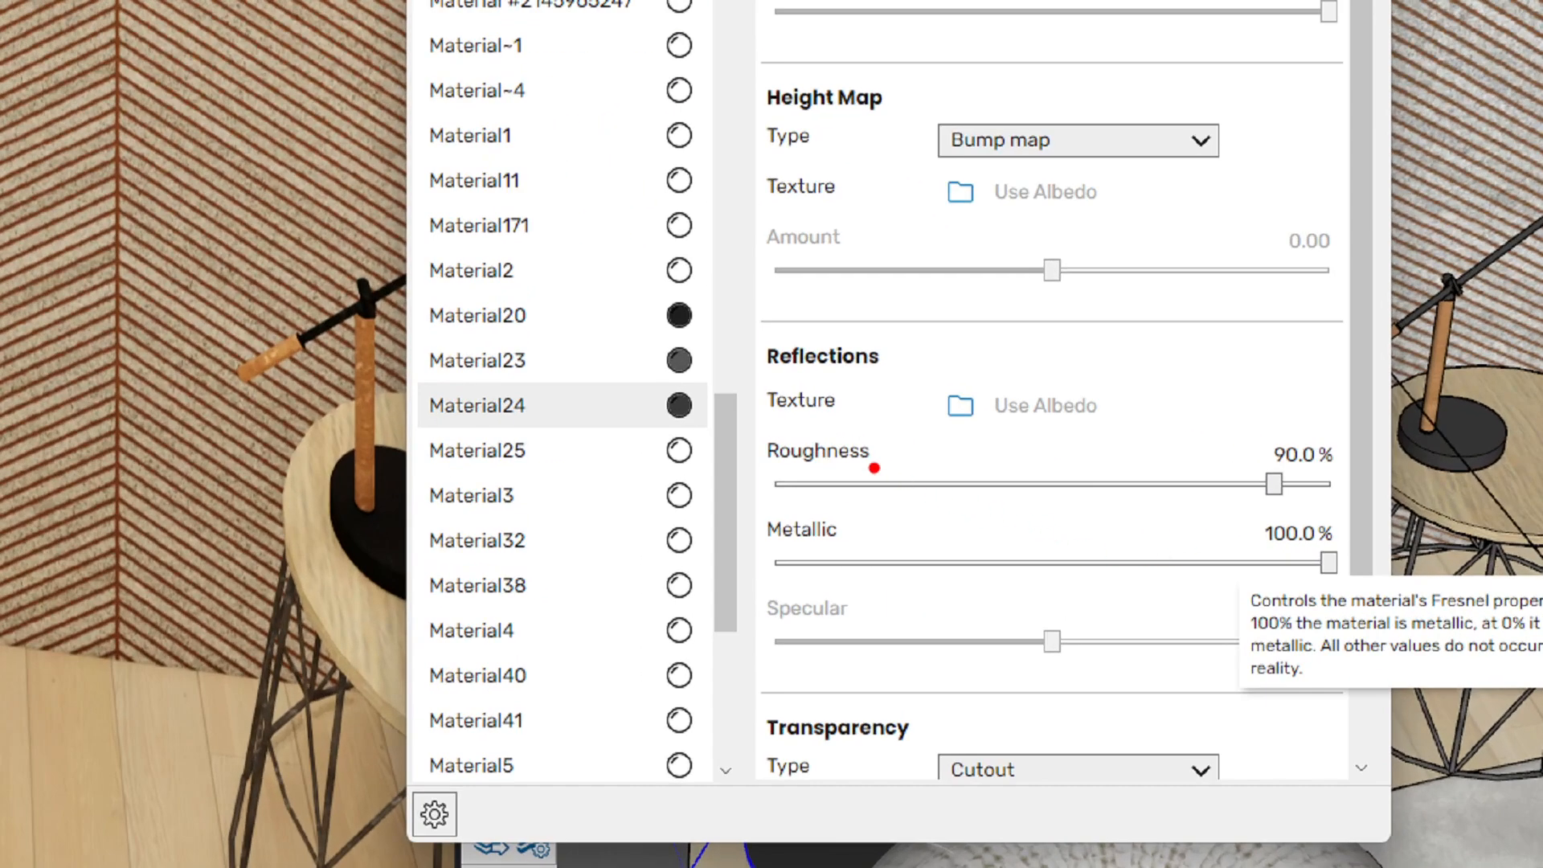
mouse_move(874, 468)
mouse_down()
mouse_move(743, 442)
mouse_move(891, 497)
mouse_up()
key(Escape)
drag(1276, 486, 1203, 489)
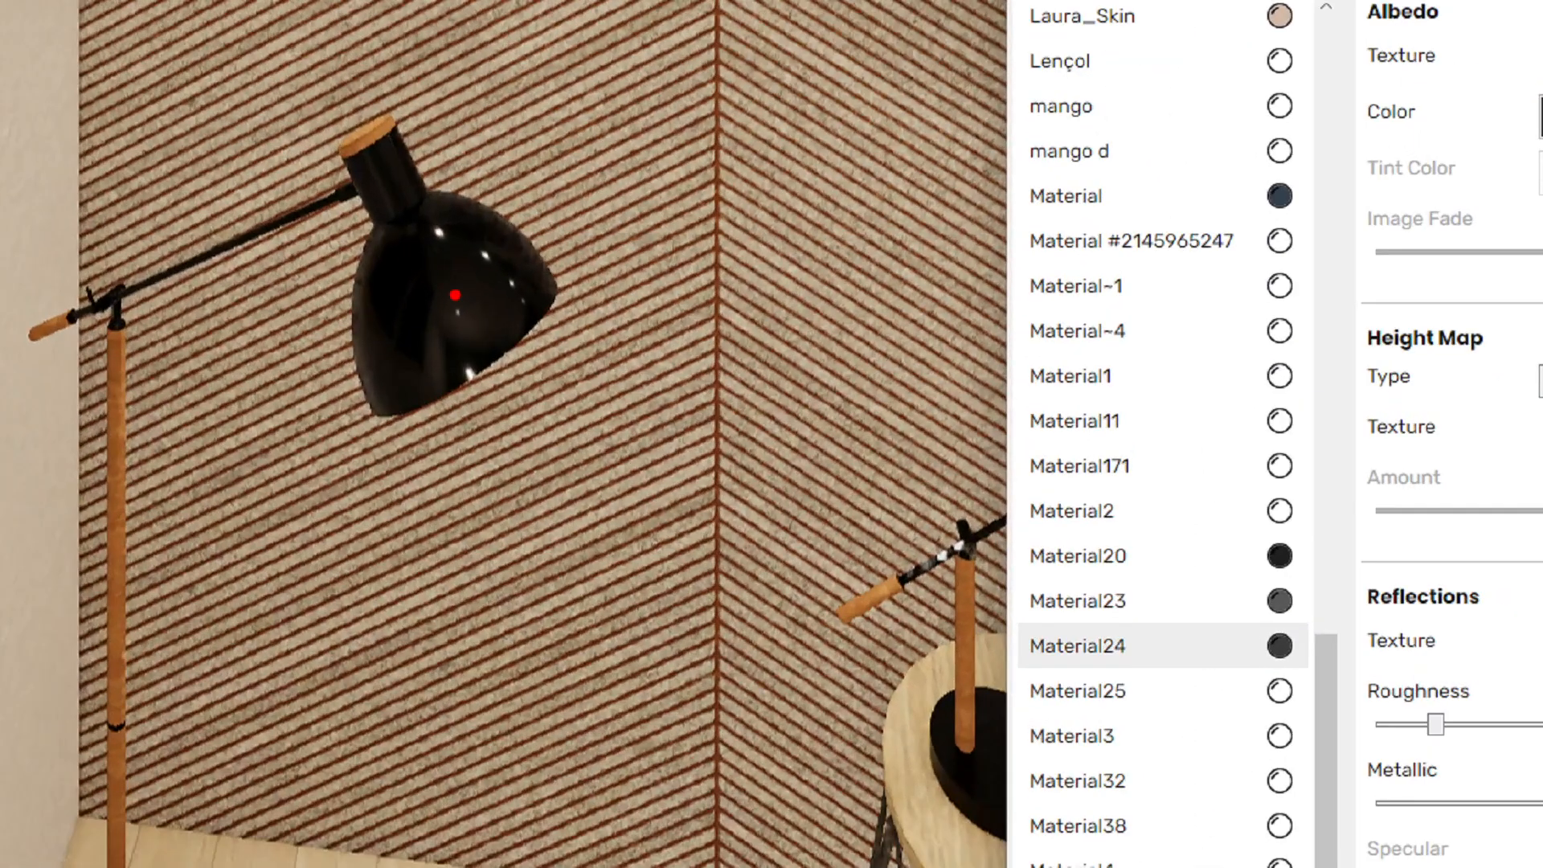
mouse_move(483, 395)
mouse_down()
mouse_move(234, 277)
mouse_move(582, 211)
mouse_move(434, 443)
mouse_up()
key(Escape)
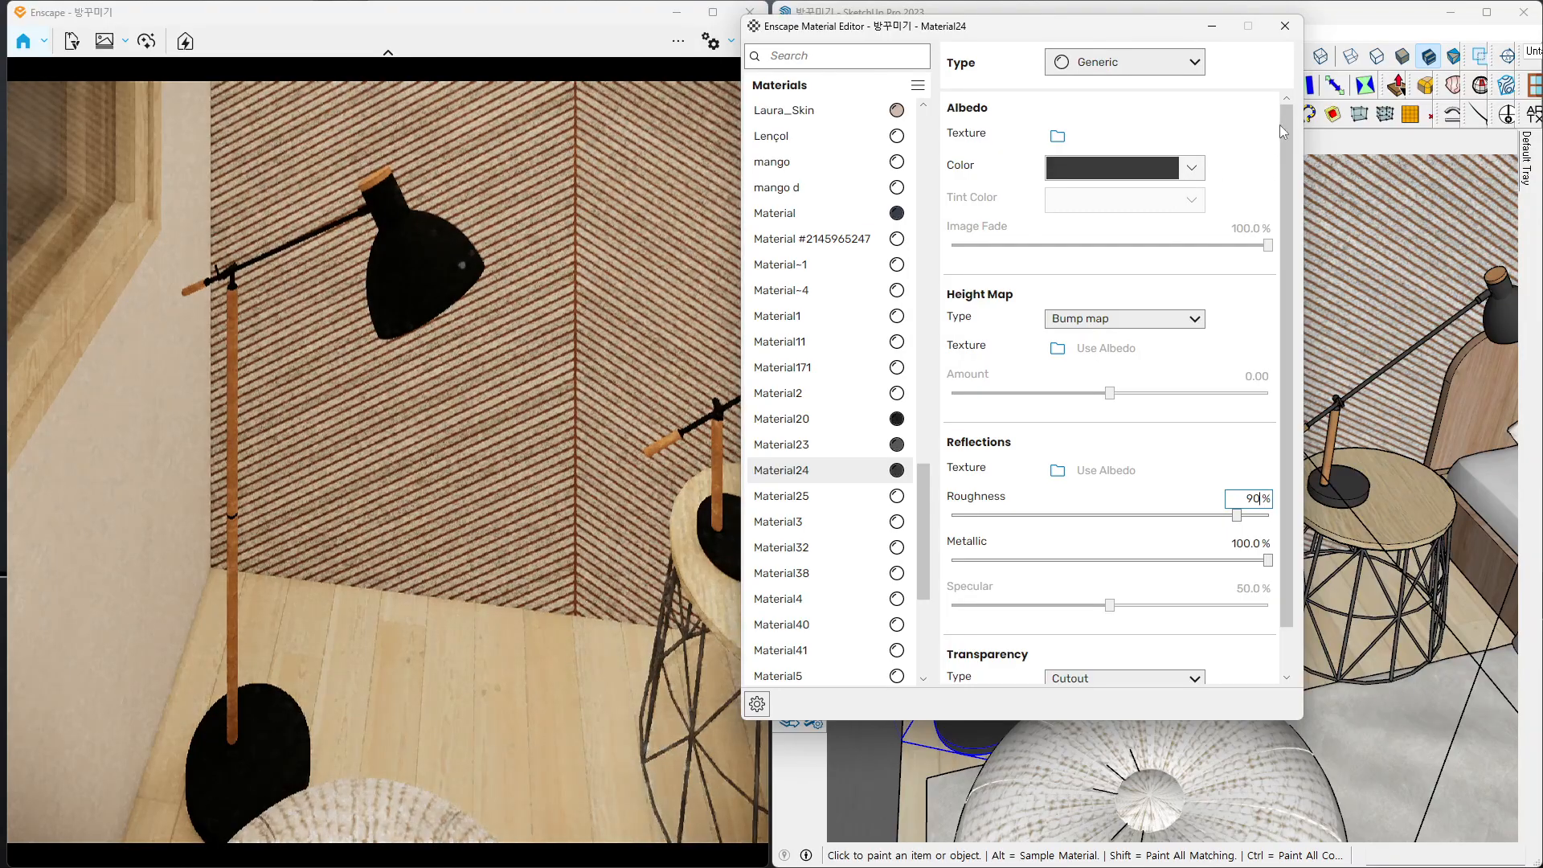
- Set Material24's type to Clearcoat and view the glossy lamp shade in the Enscape render
drag(1125, 27, 1042, 117)
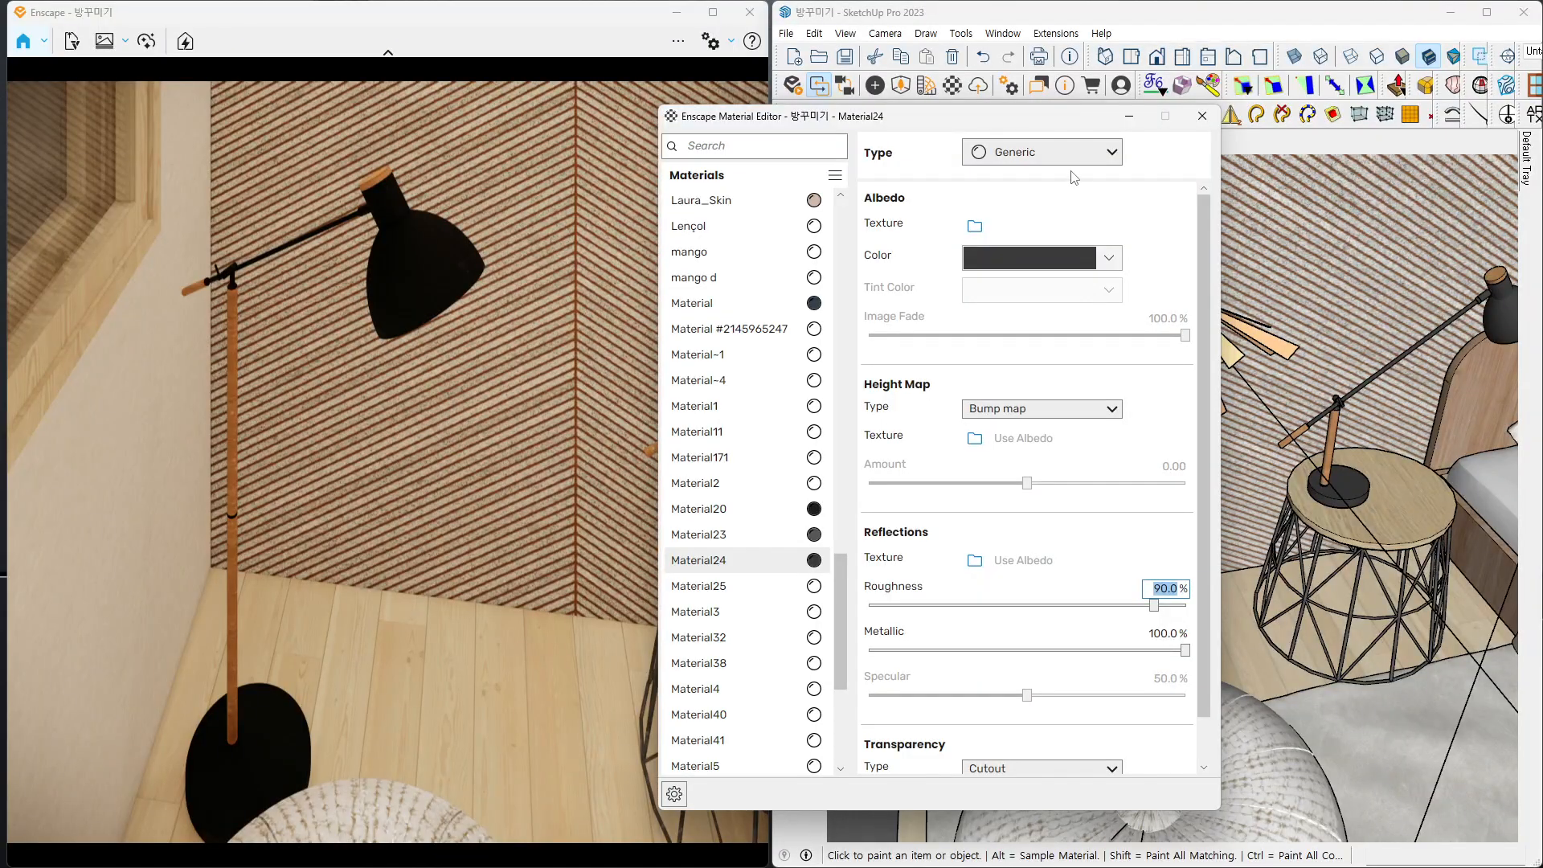
click(1105, 179)
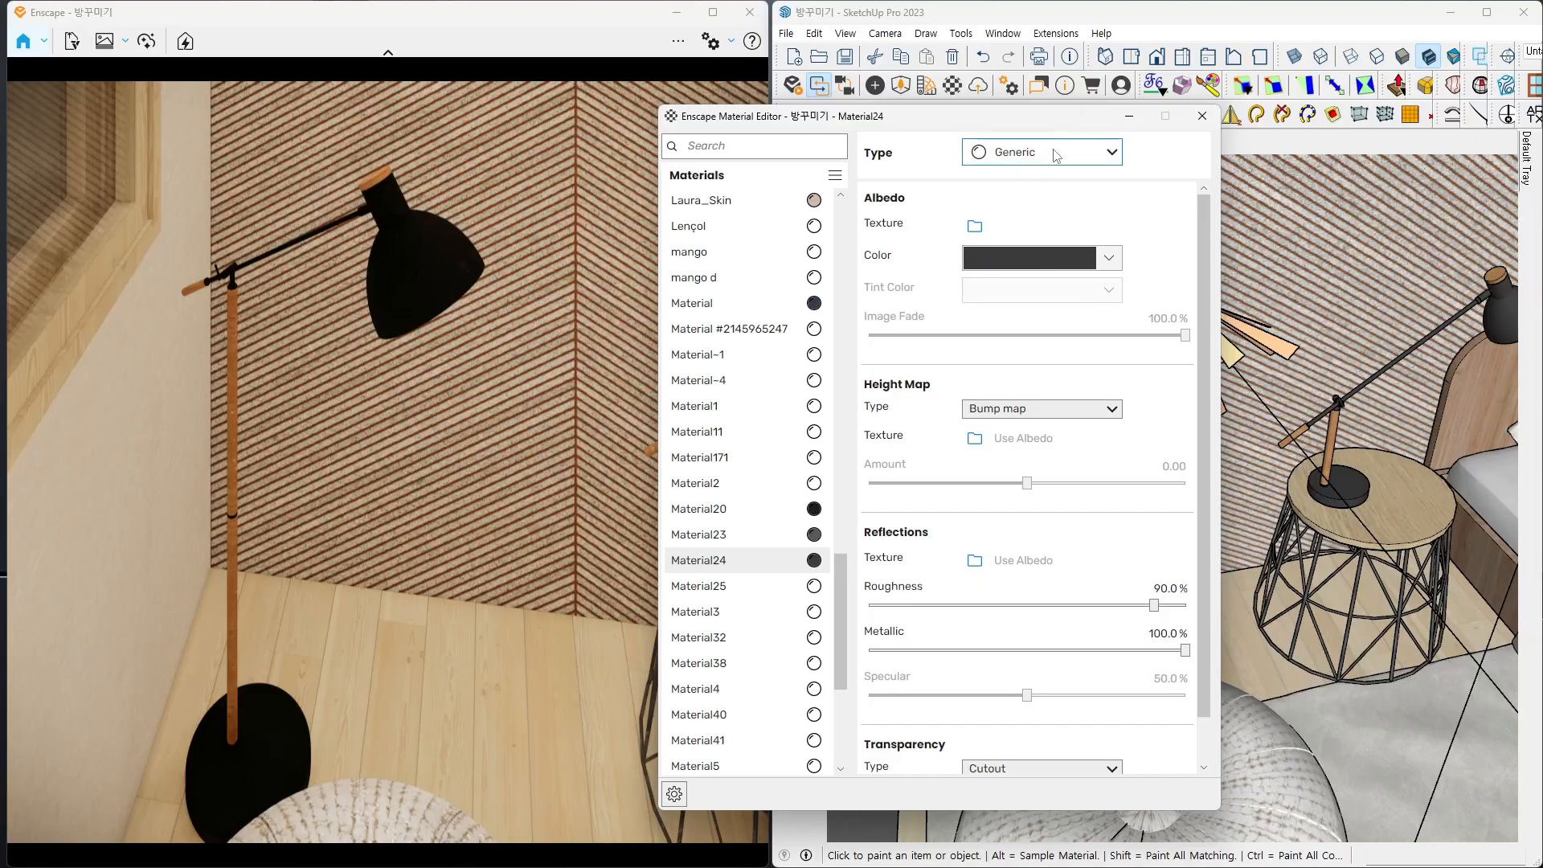
click(1074, 76)
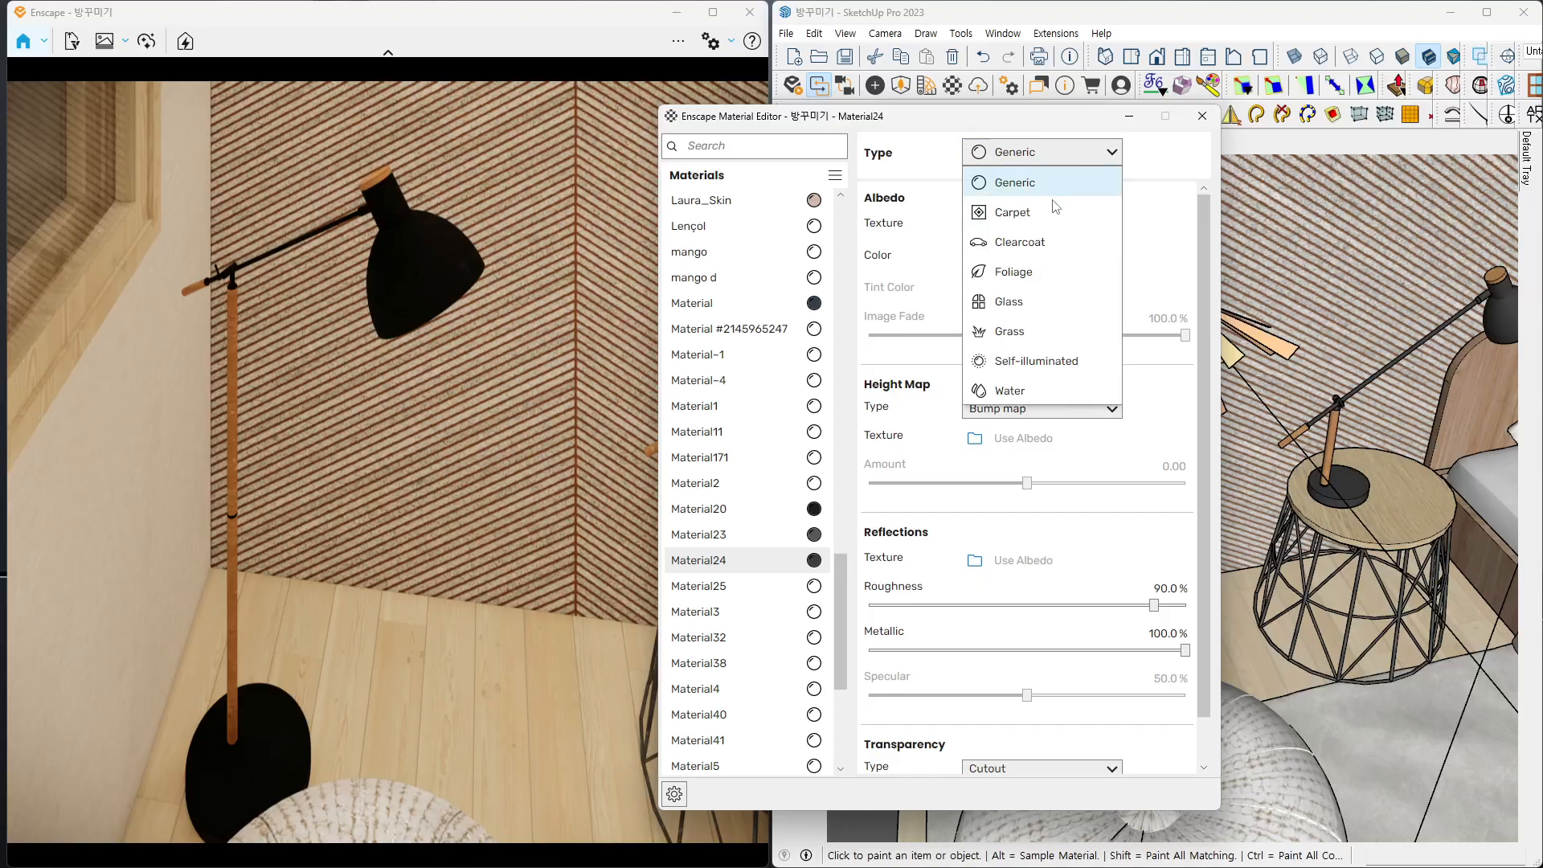
click(1048, 253)
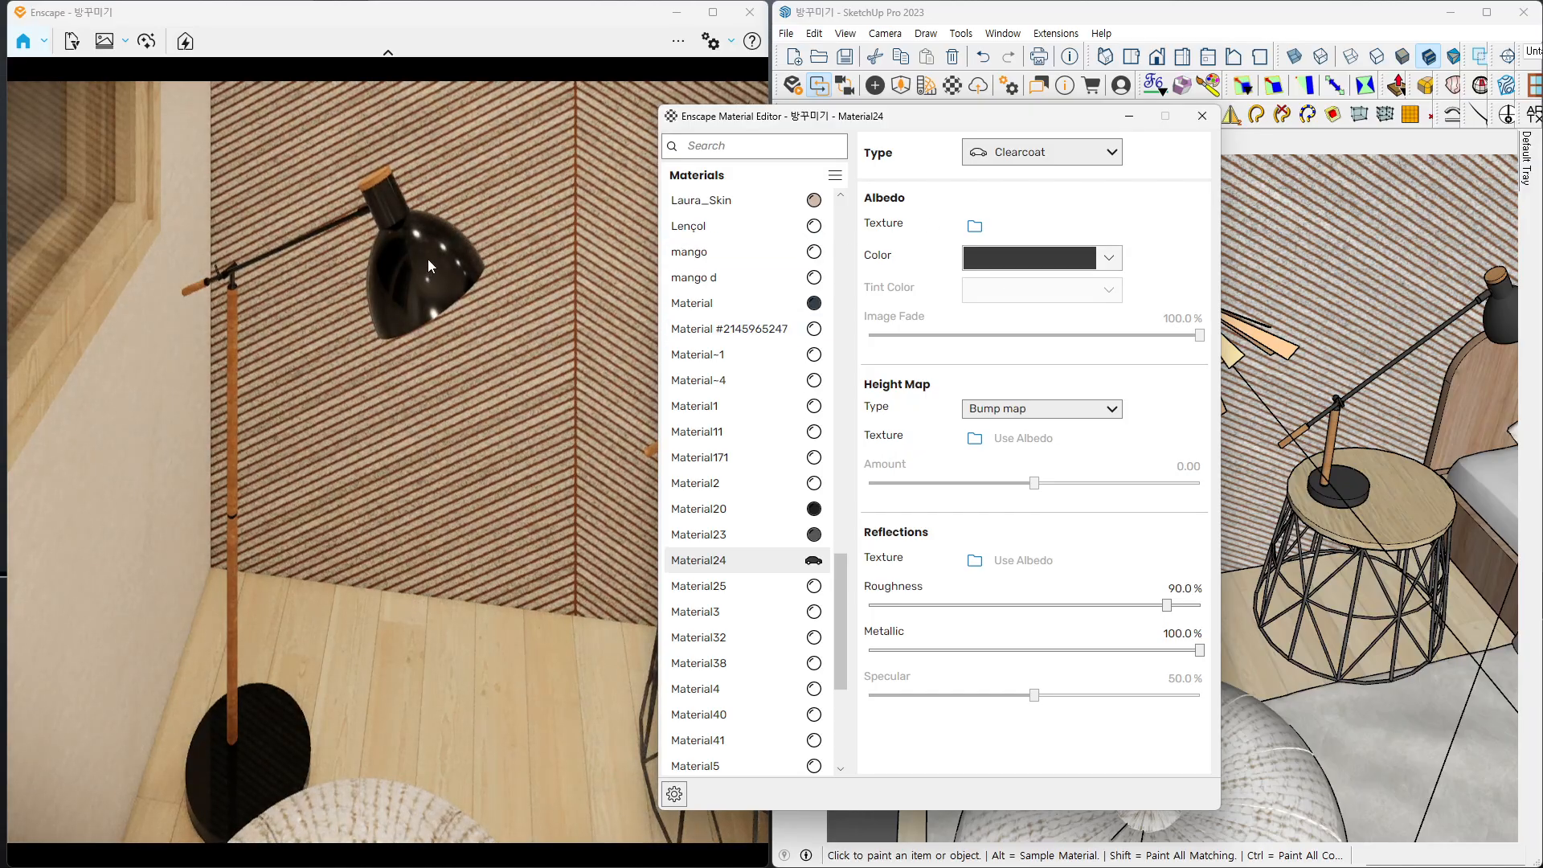
right_drag(423, 259, 386, 270)
- Set Material24's albedo color to a dark slate navy, trying deeper blues first
click(994, 253)
click(994, 254)
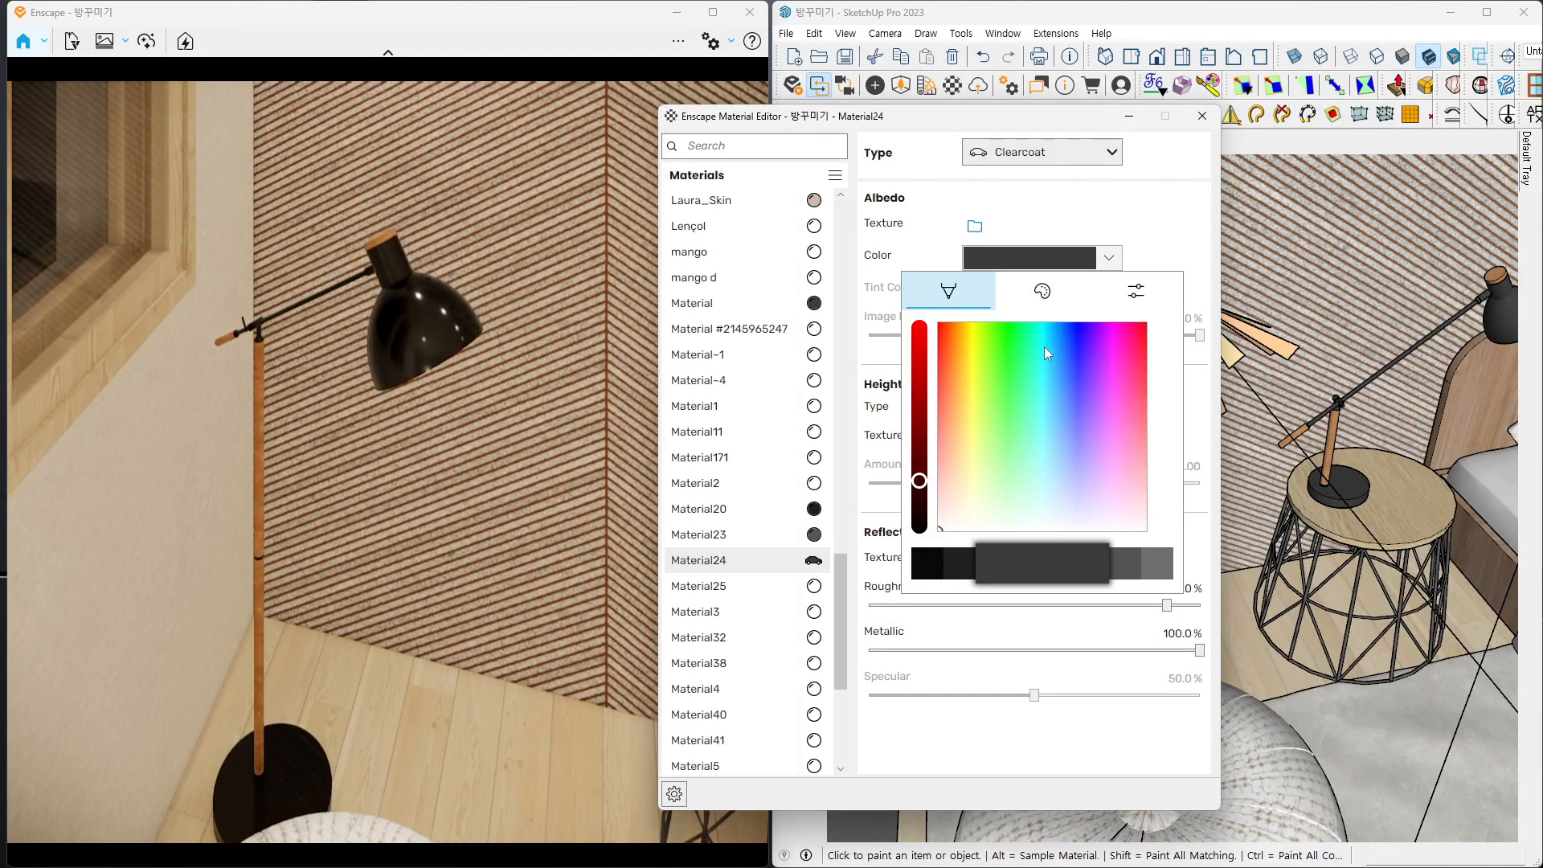
click(1065, 359)
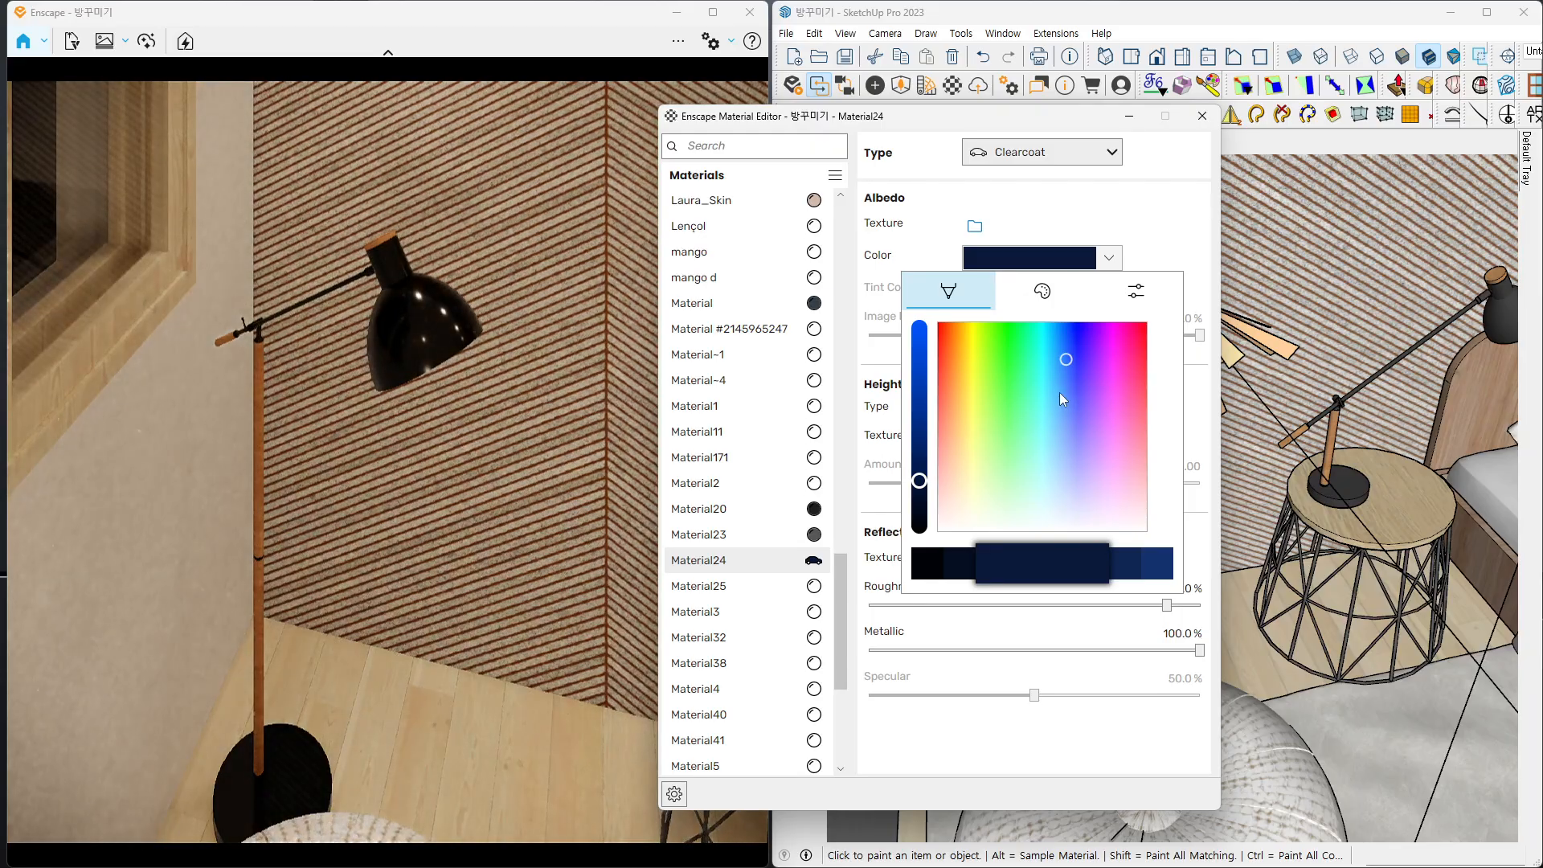
click(1075, 381)
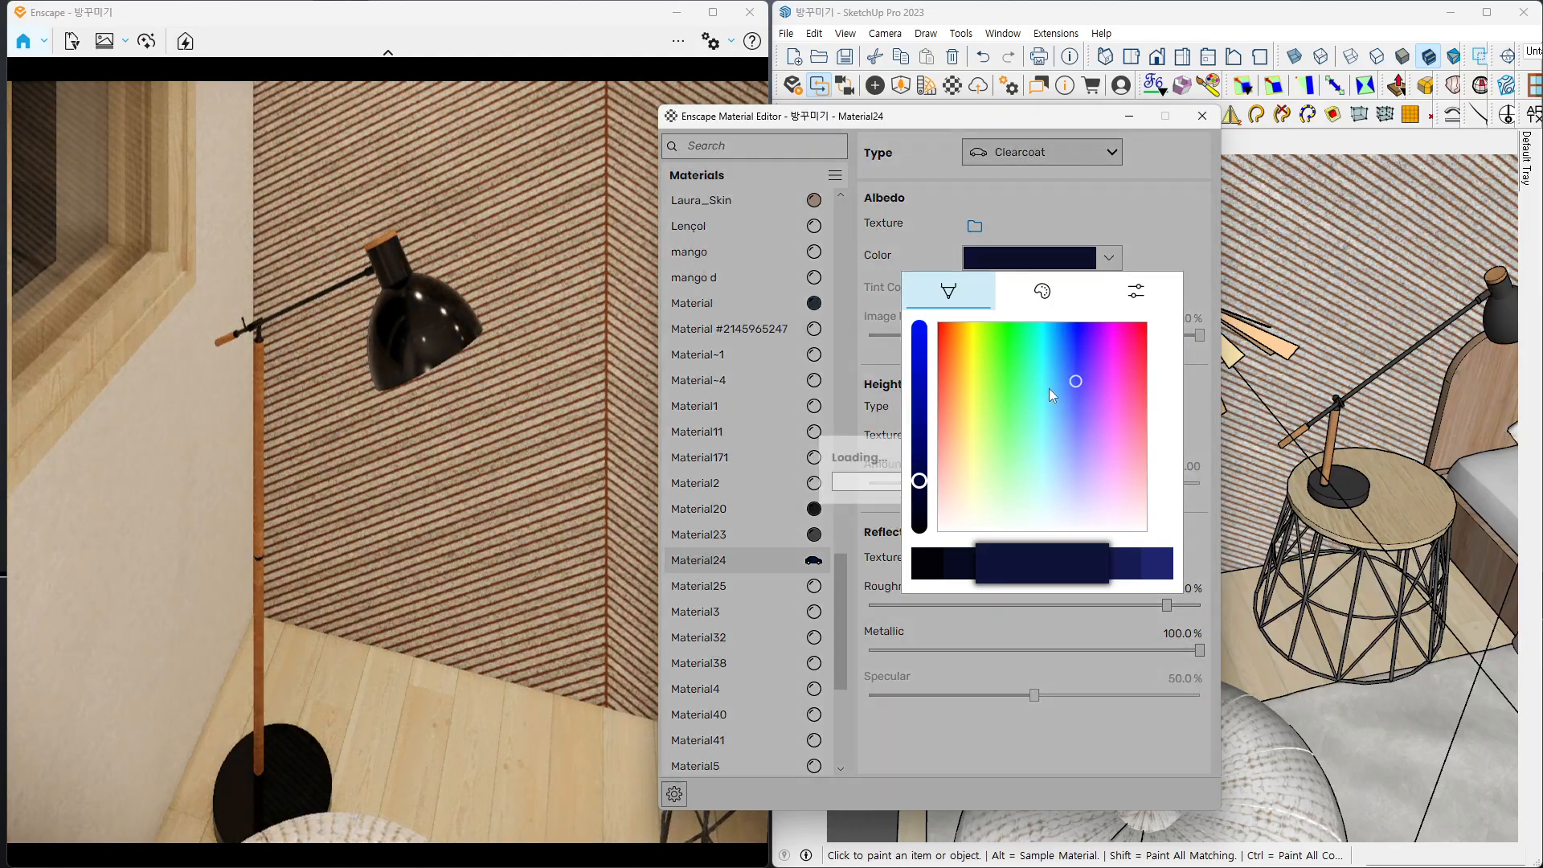
click(1059, 423)
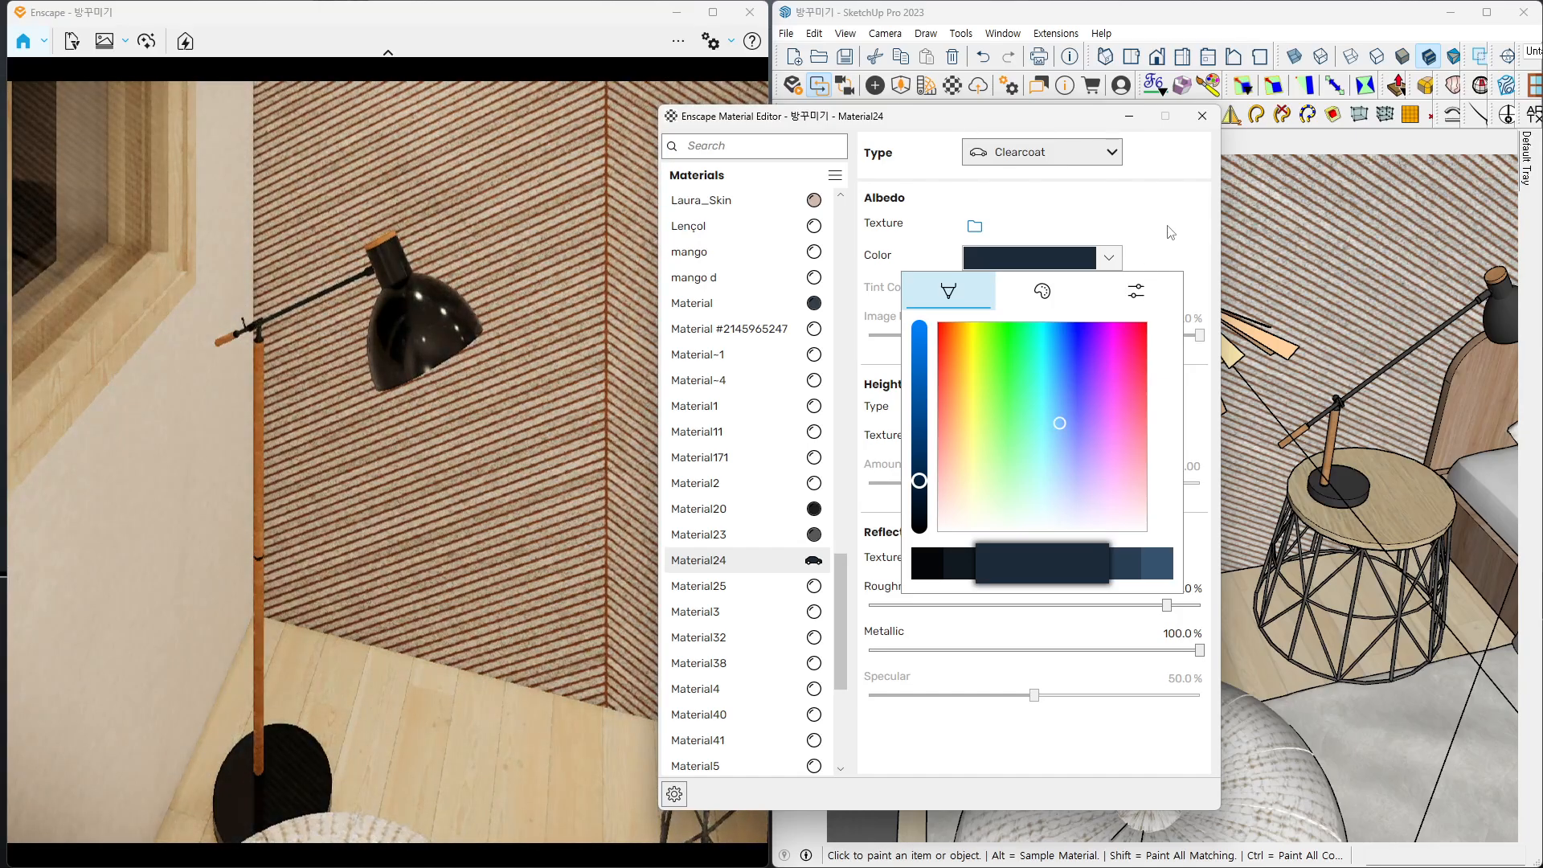
click(1169, 221)
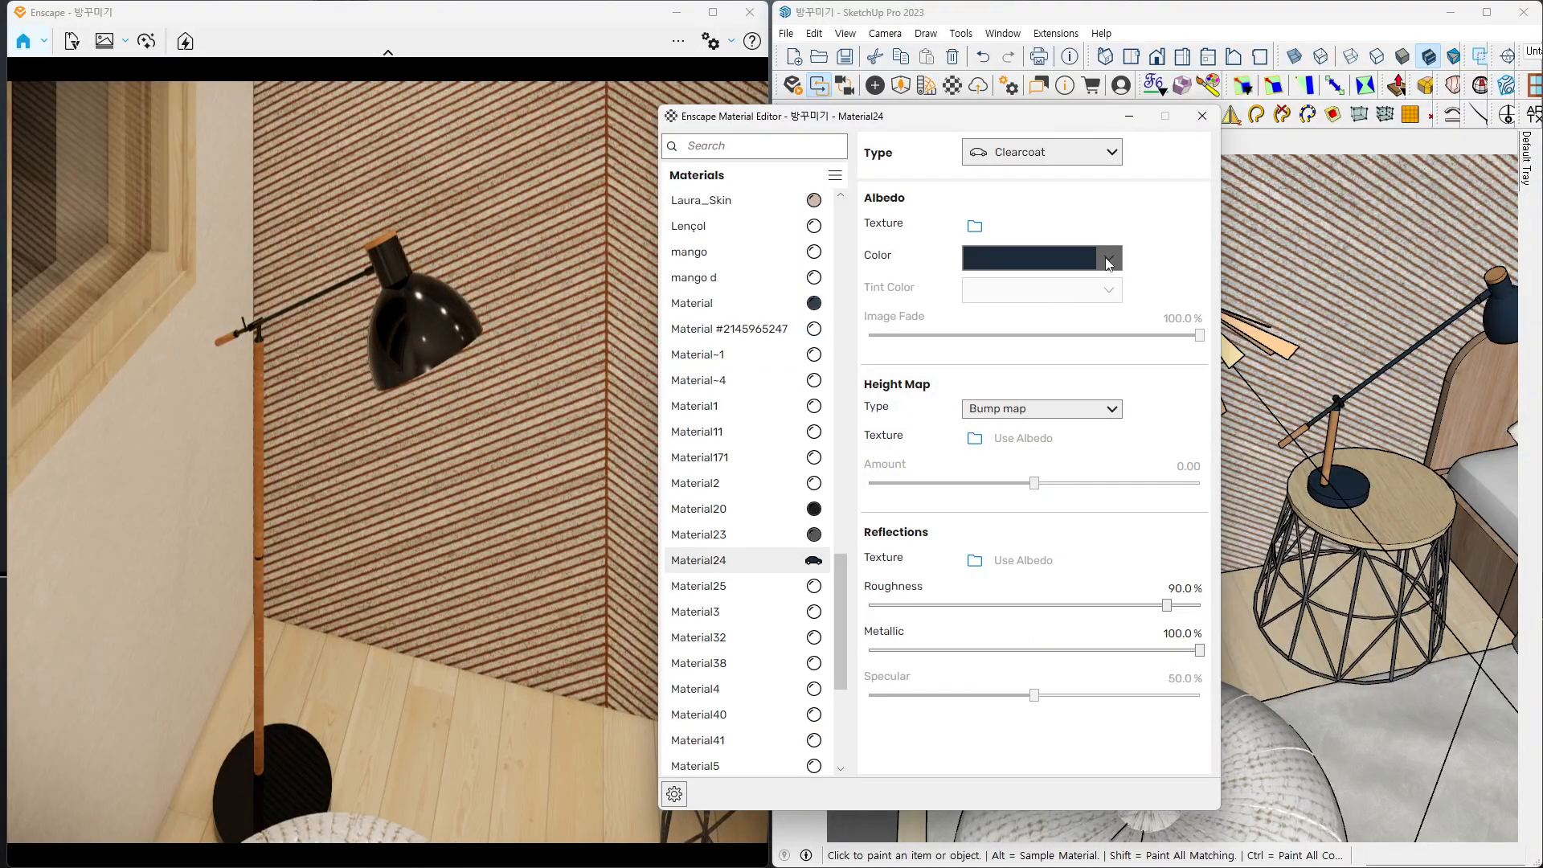
- Lighten Material24's albedo color to a medium steel blue
click(1108, 260)
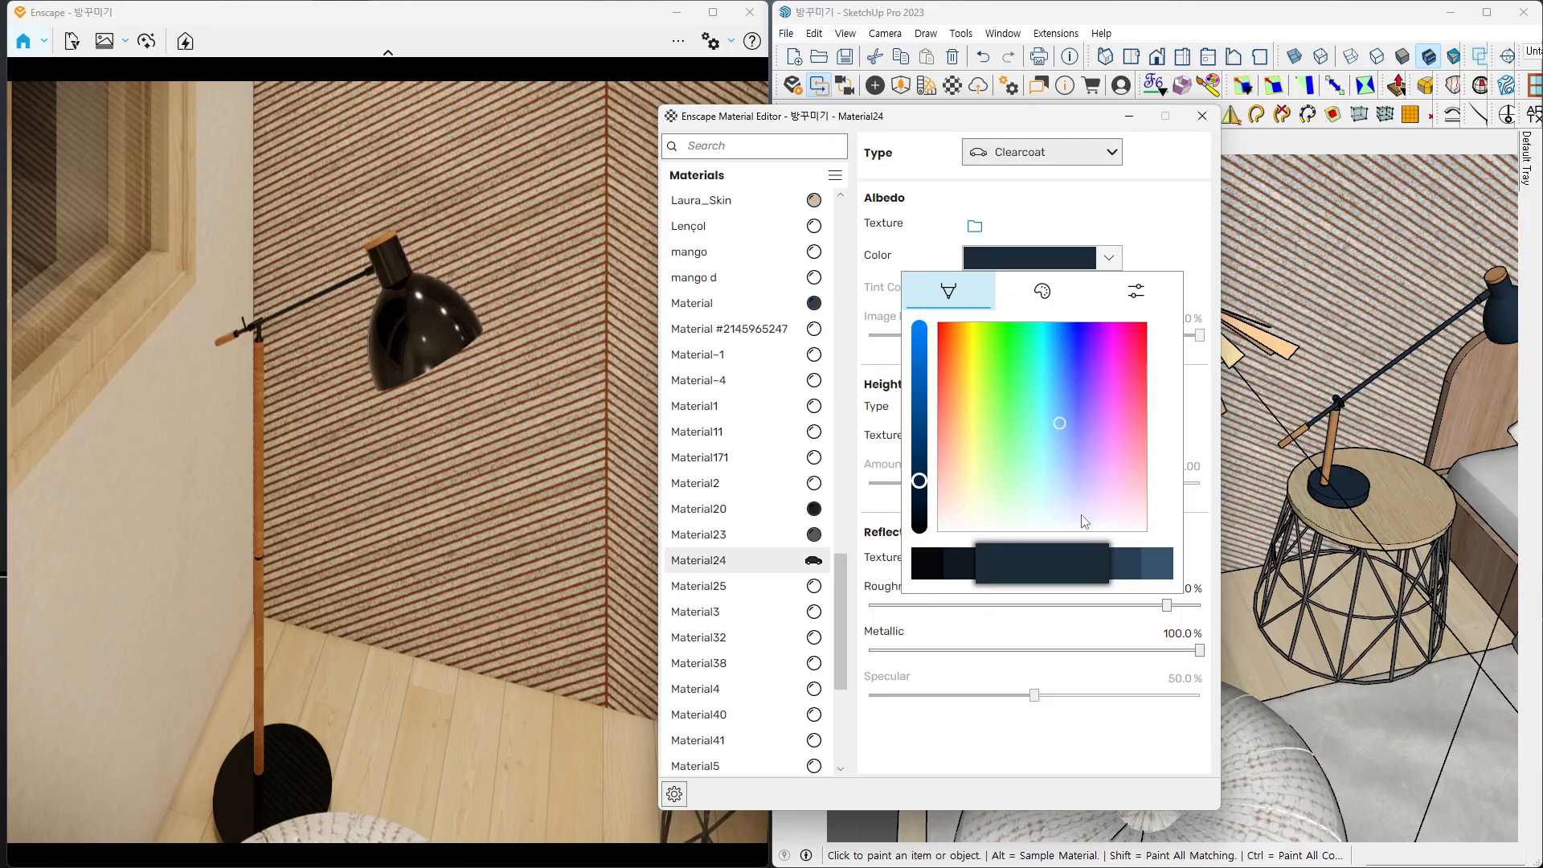
click(1160, 572)
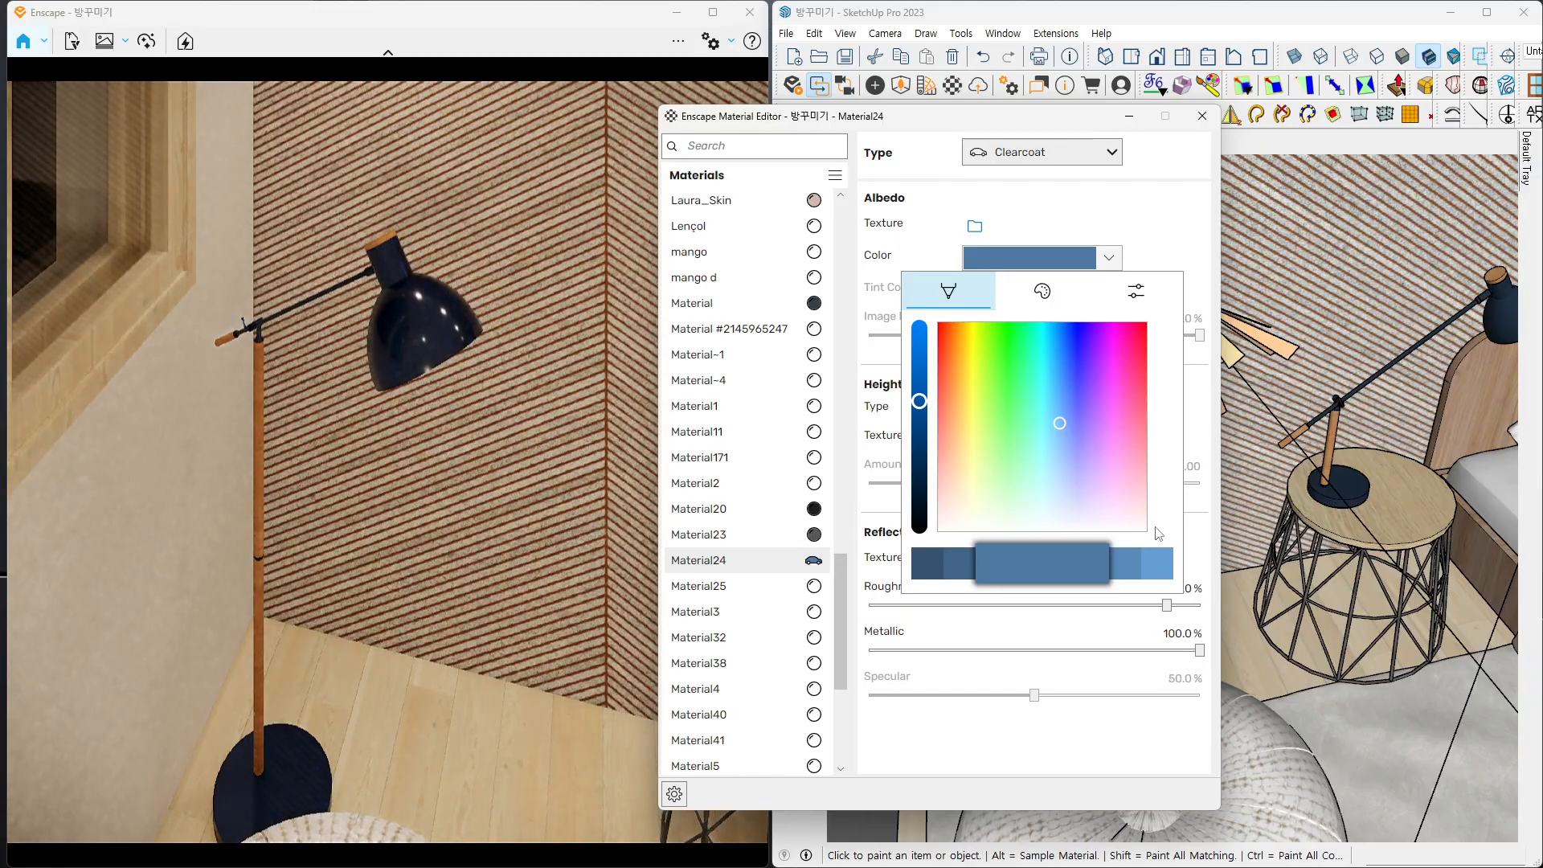
click(1184, 199)
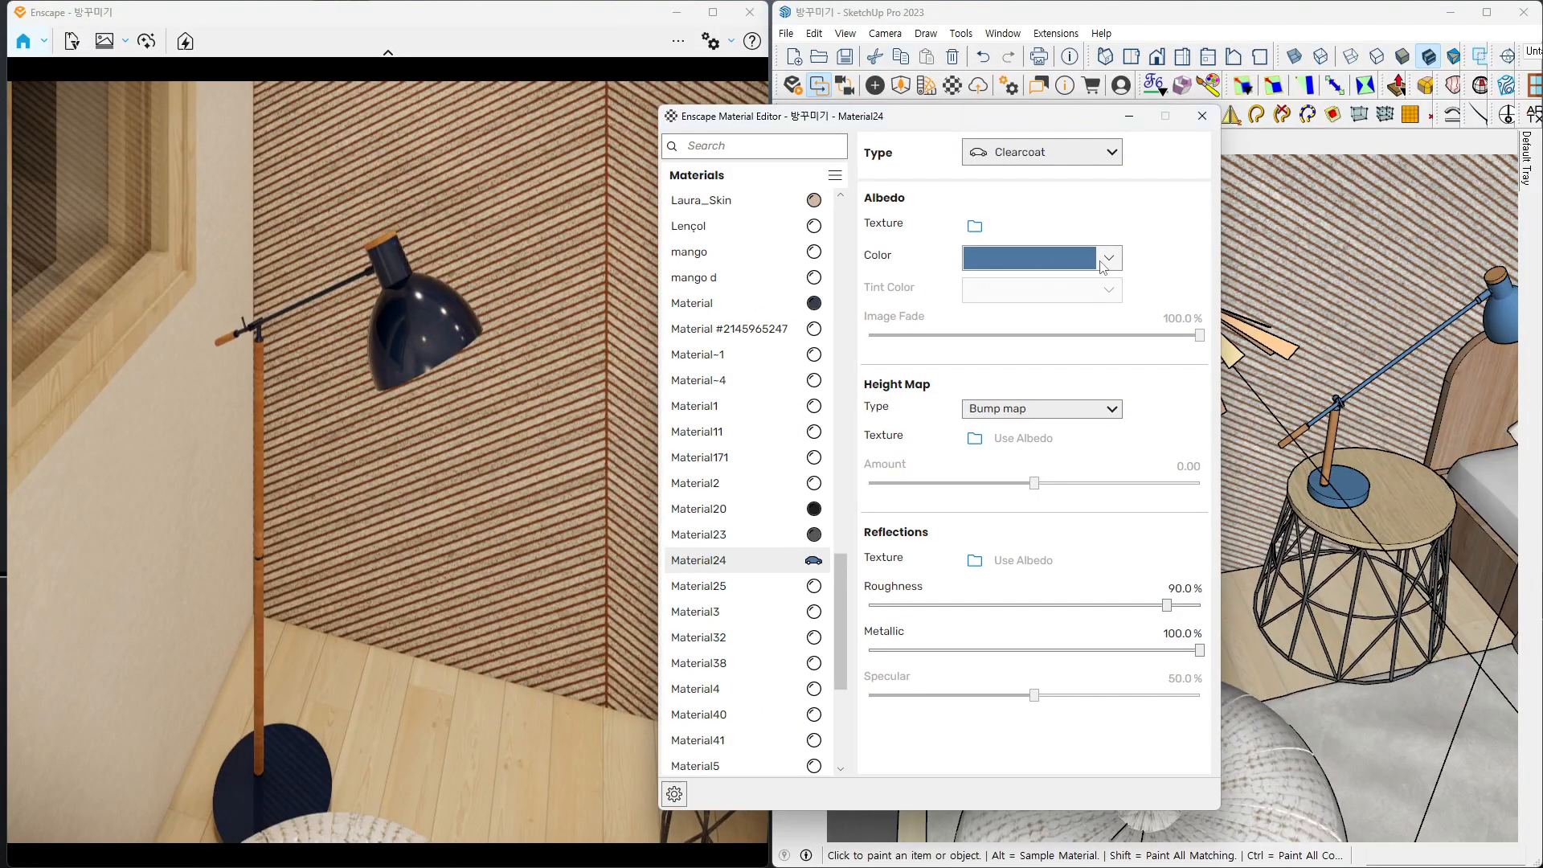
- Shift Material24's albedo color to a lighter periwinkle blue and check the lamps in the Enscape render
click(1102, 265)
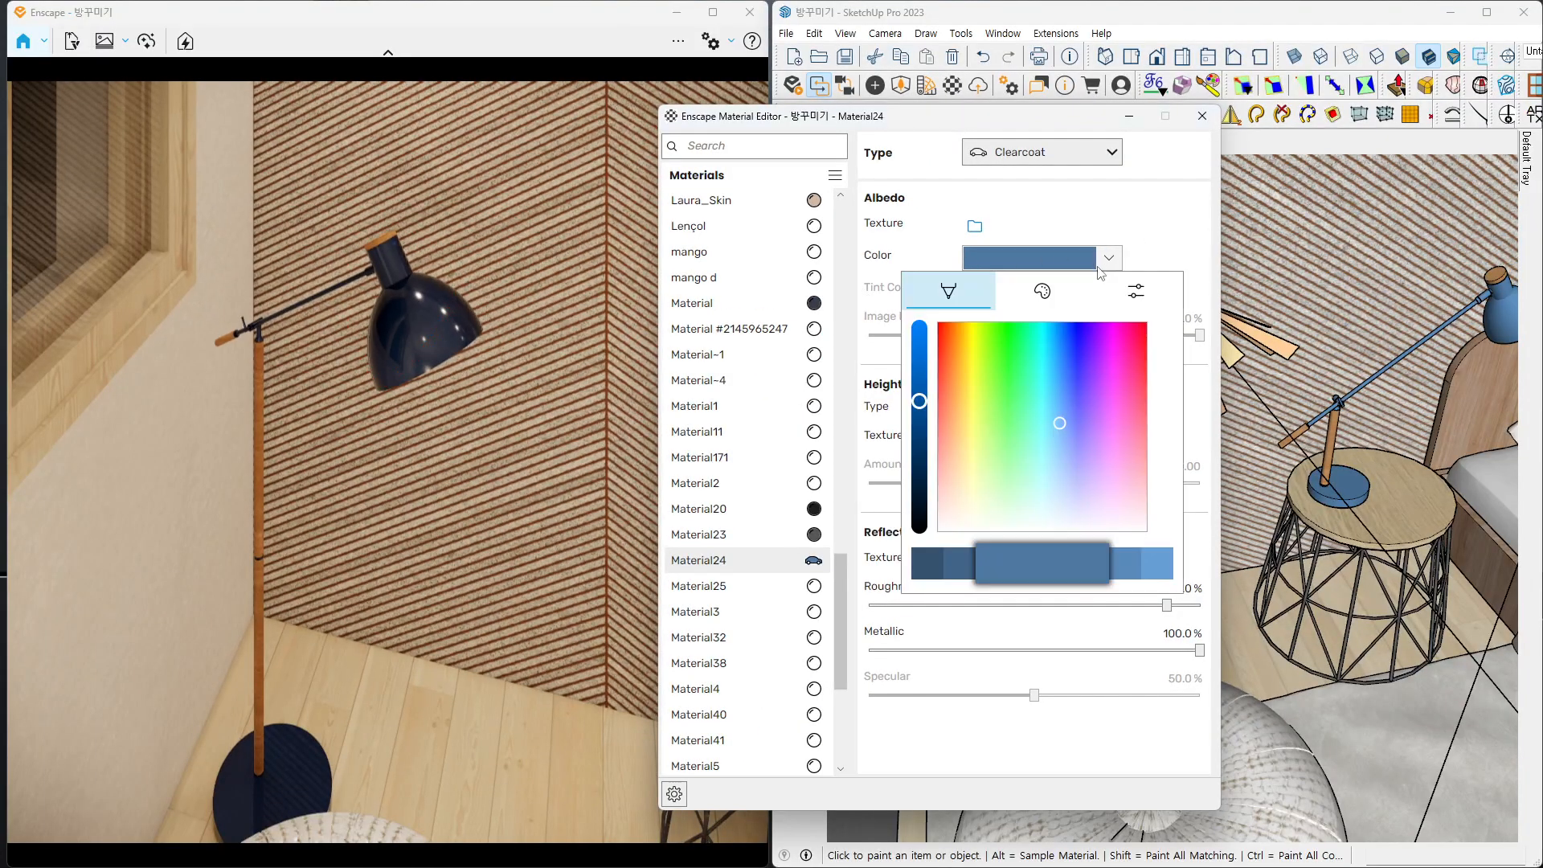
click(1066, 459)
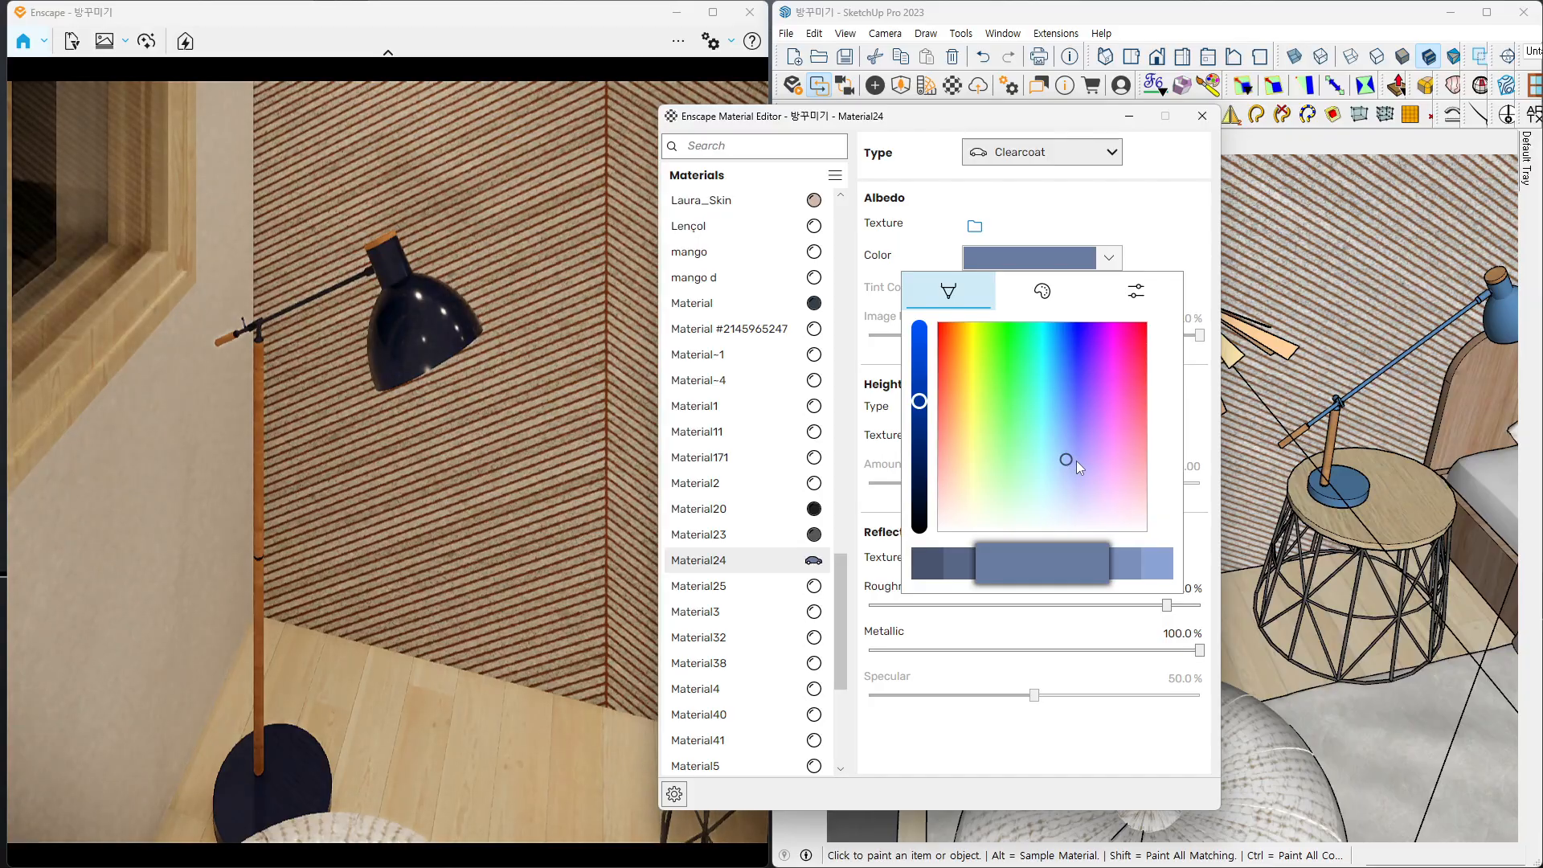
click(1154, 572)
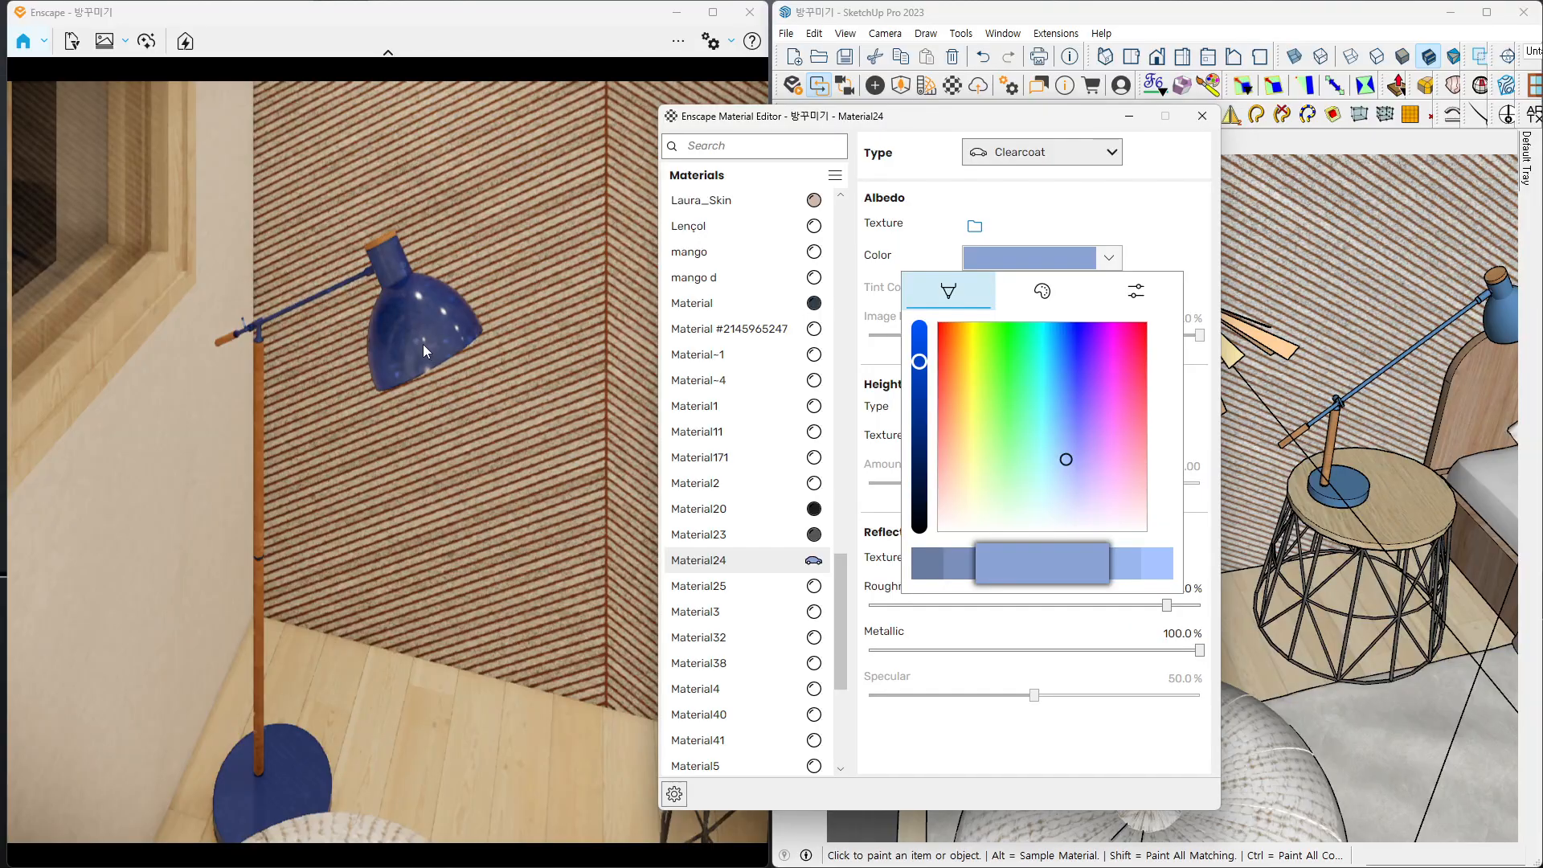
mouse_move(419, 336)
right_down()
mouse_move(346, 298)
mouse_move(377, 287)
mouse_move(385, 341)
right_up()
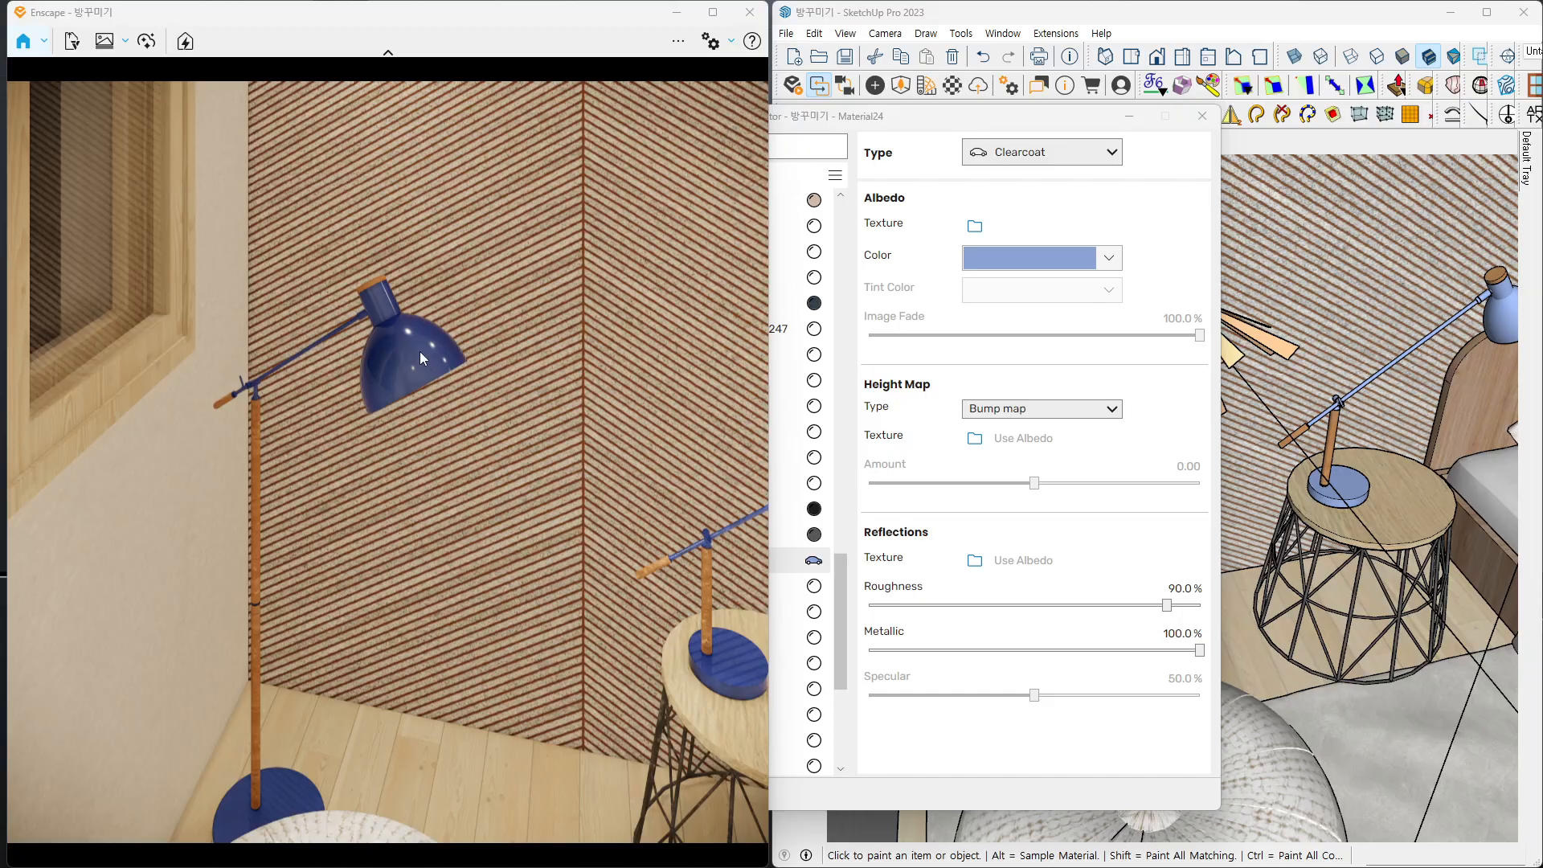
mouse_move(419, 350)
right_down()
mouse_move(438, 350)
mouse_move(421, 352)
right_up()
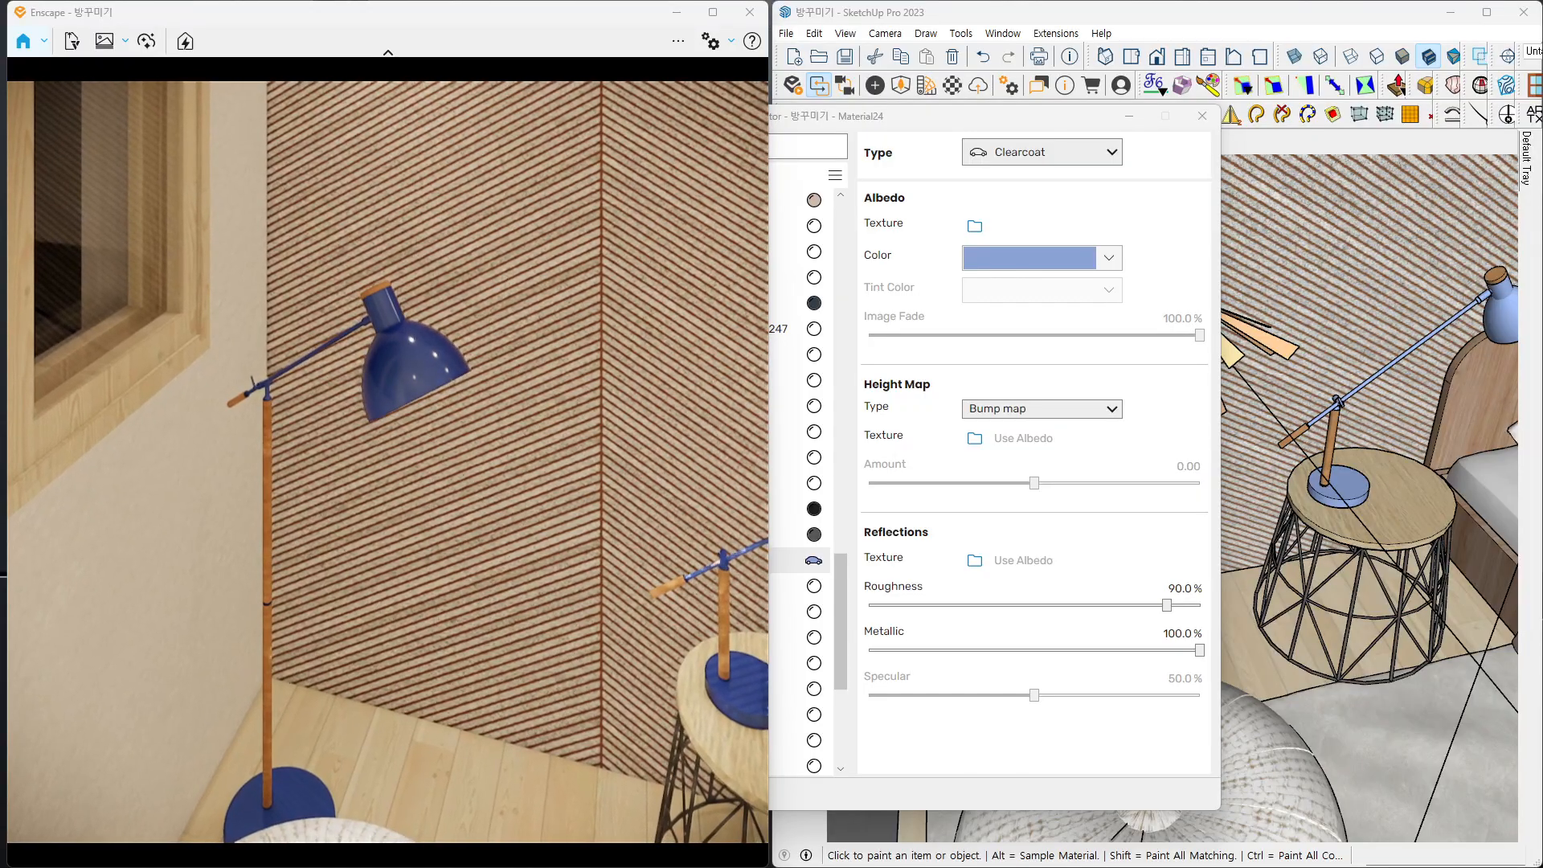
- Try a saturated blue and a very dark navy as Material24's albedo color
click(1067, 267)
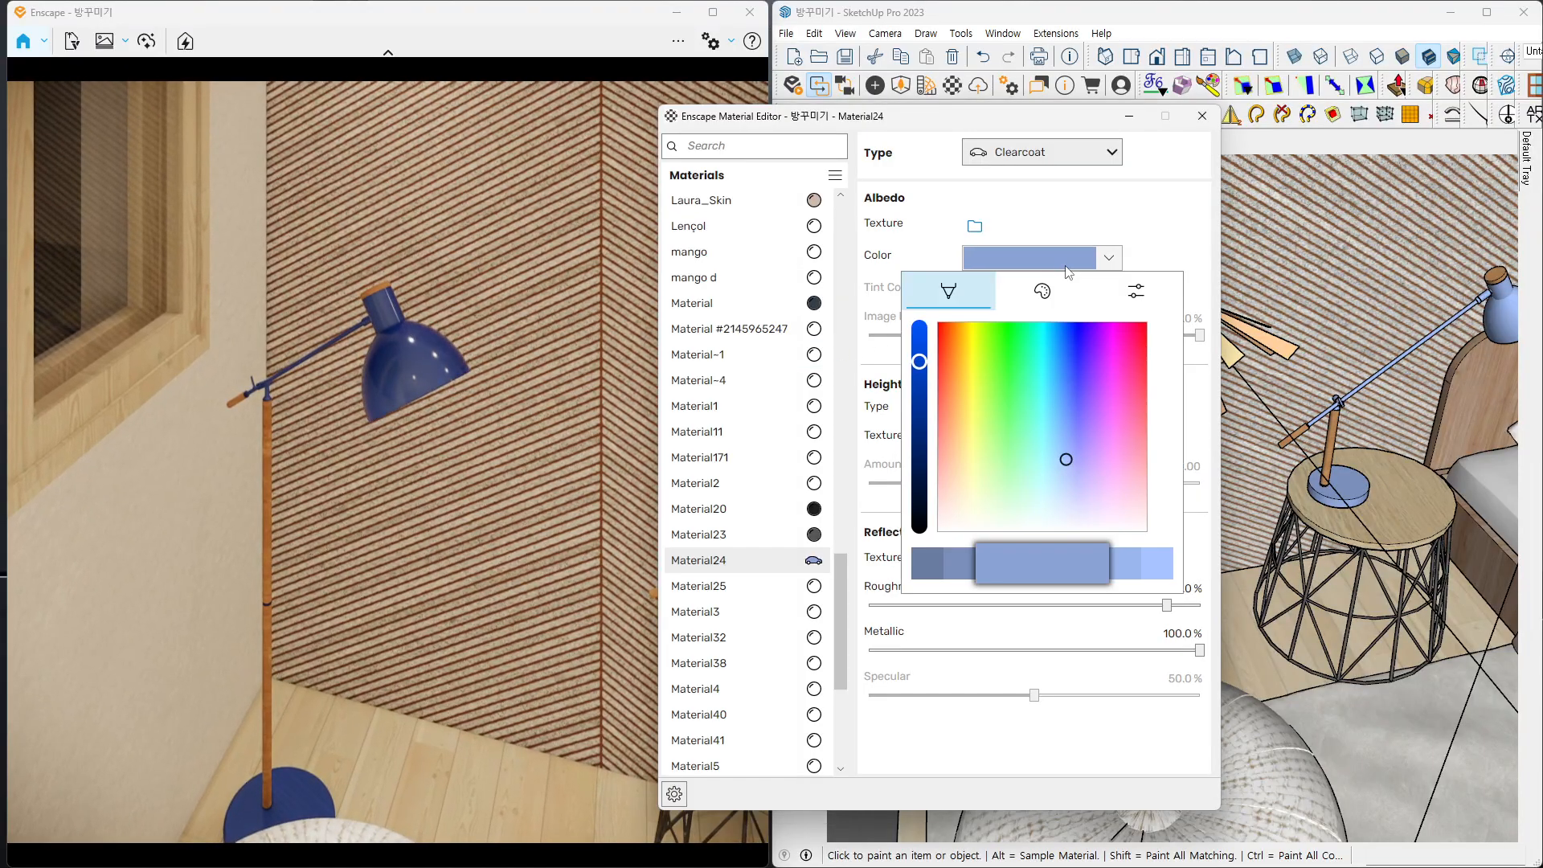
click(1072, 389)
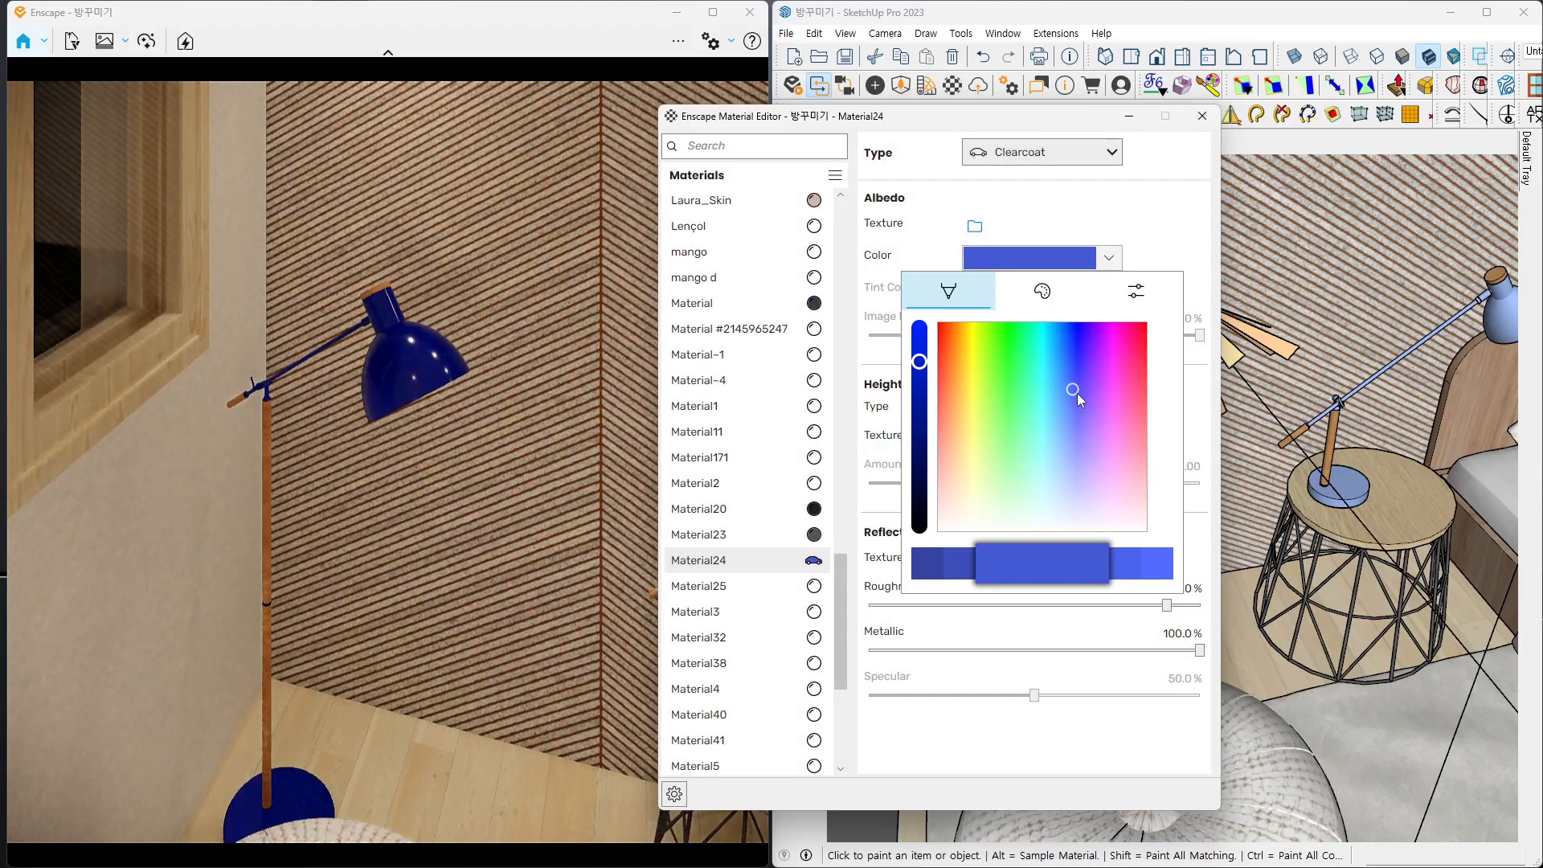
click(920, 464)
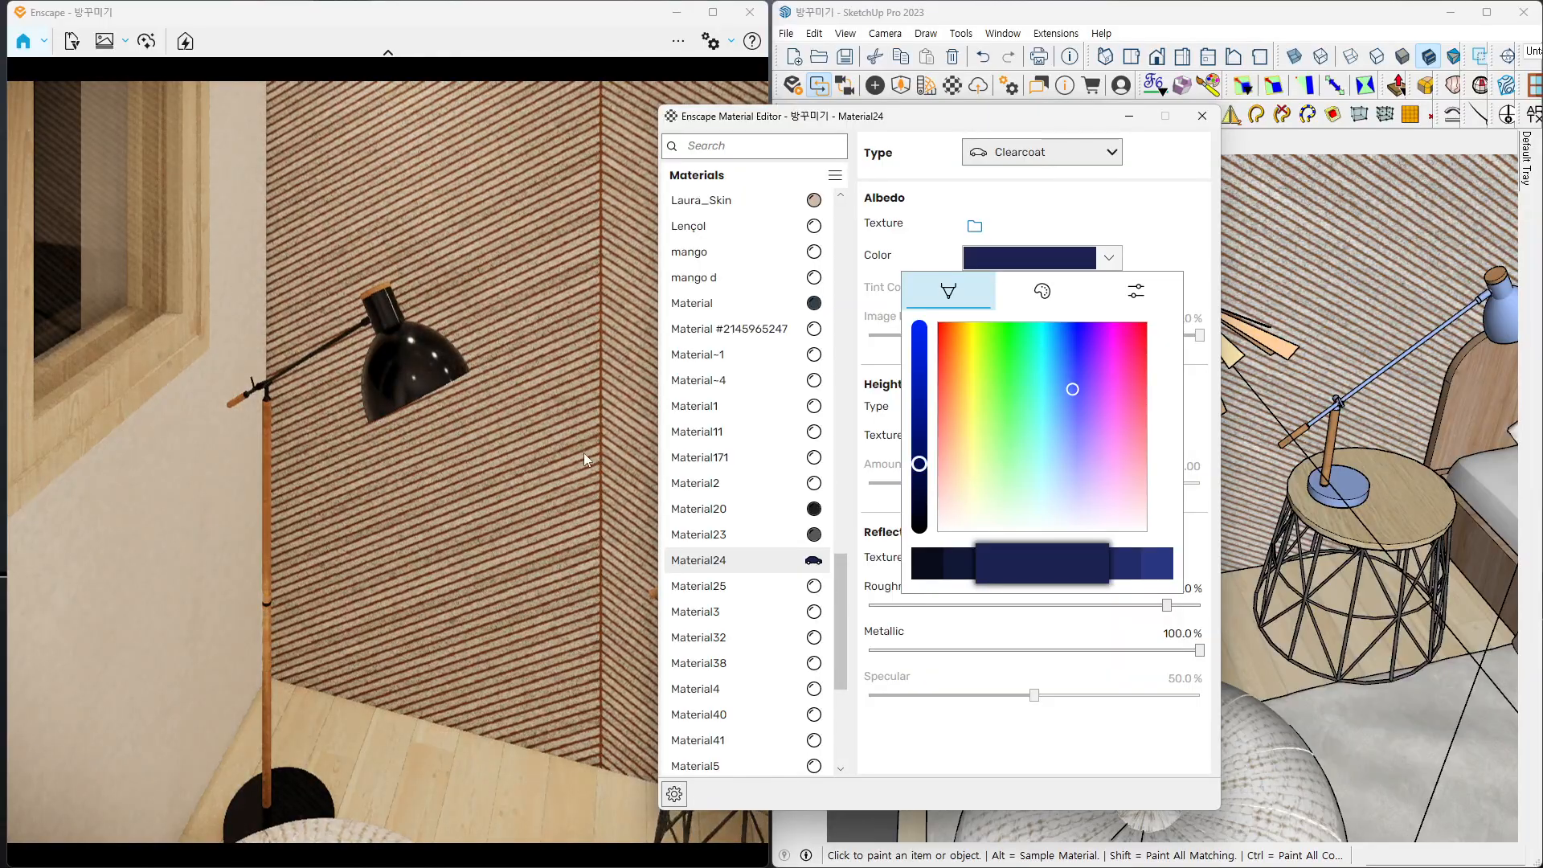
- Try a neutral light gray as Material24's albedo color and view the lamps in the Enscape render
drag(1077, 477, 1113, 552)
click(1154, 563)
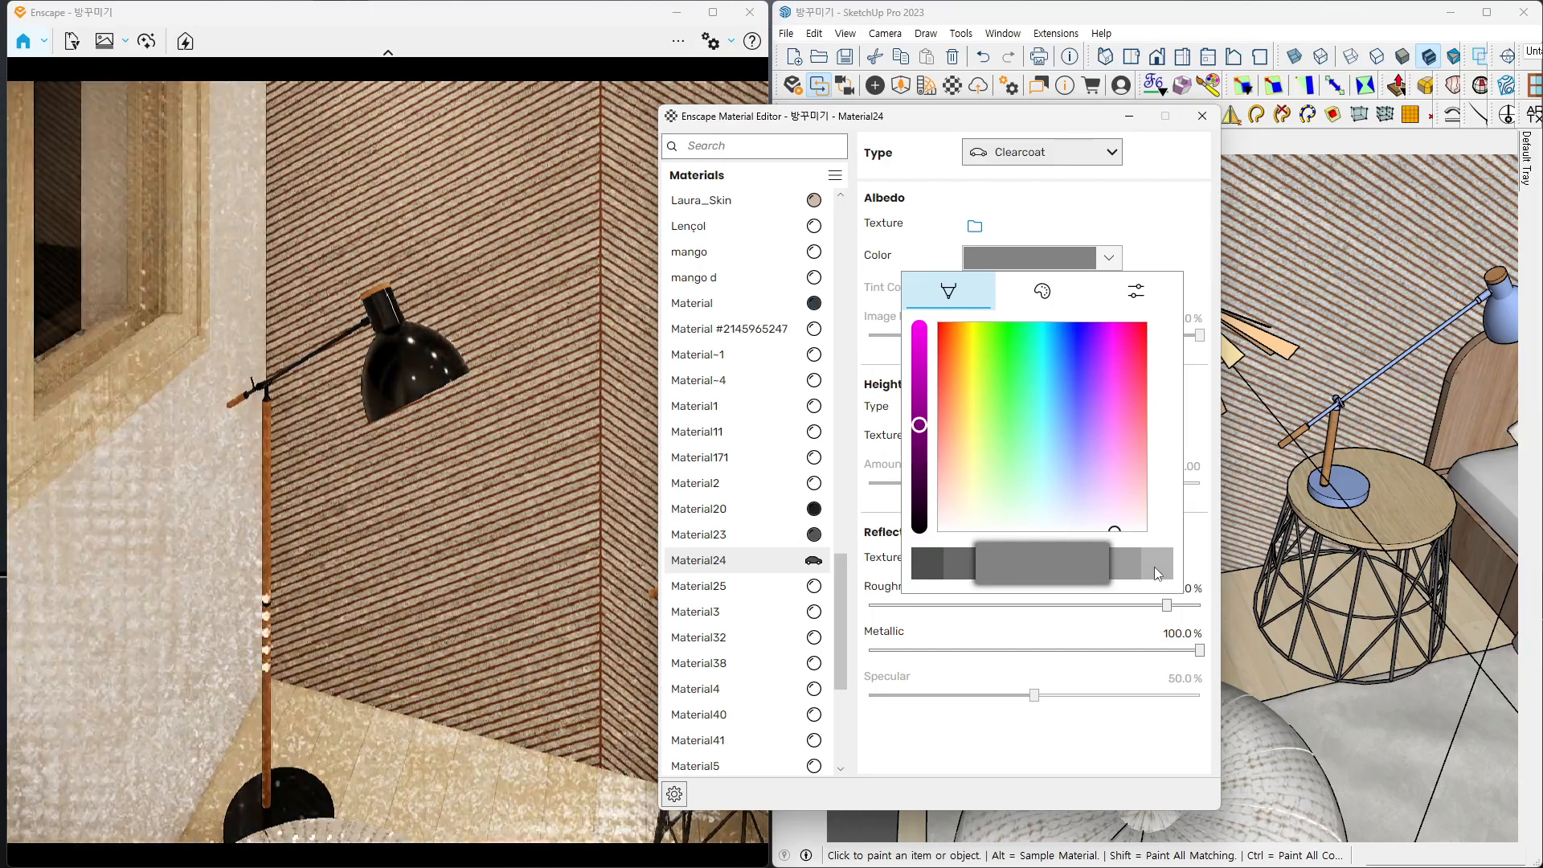
click(1153, 565)
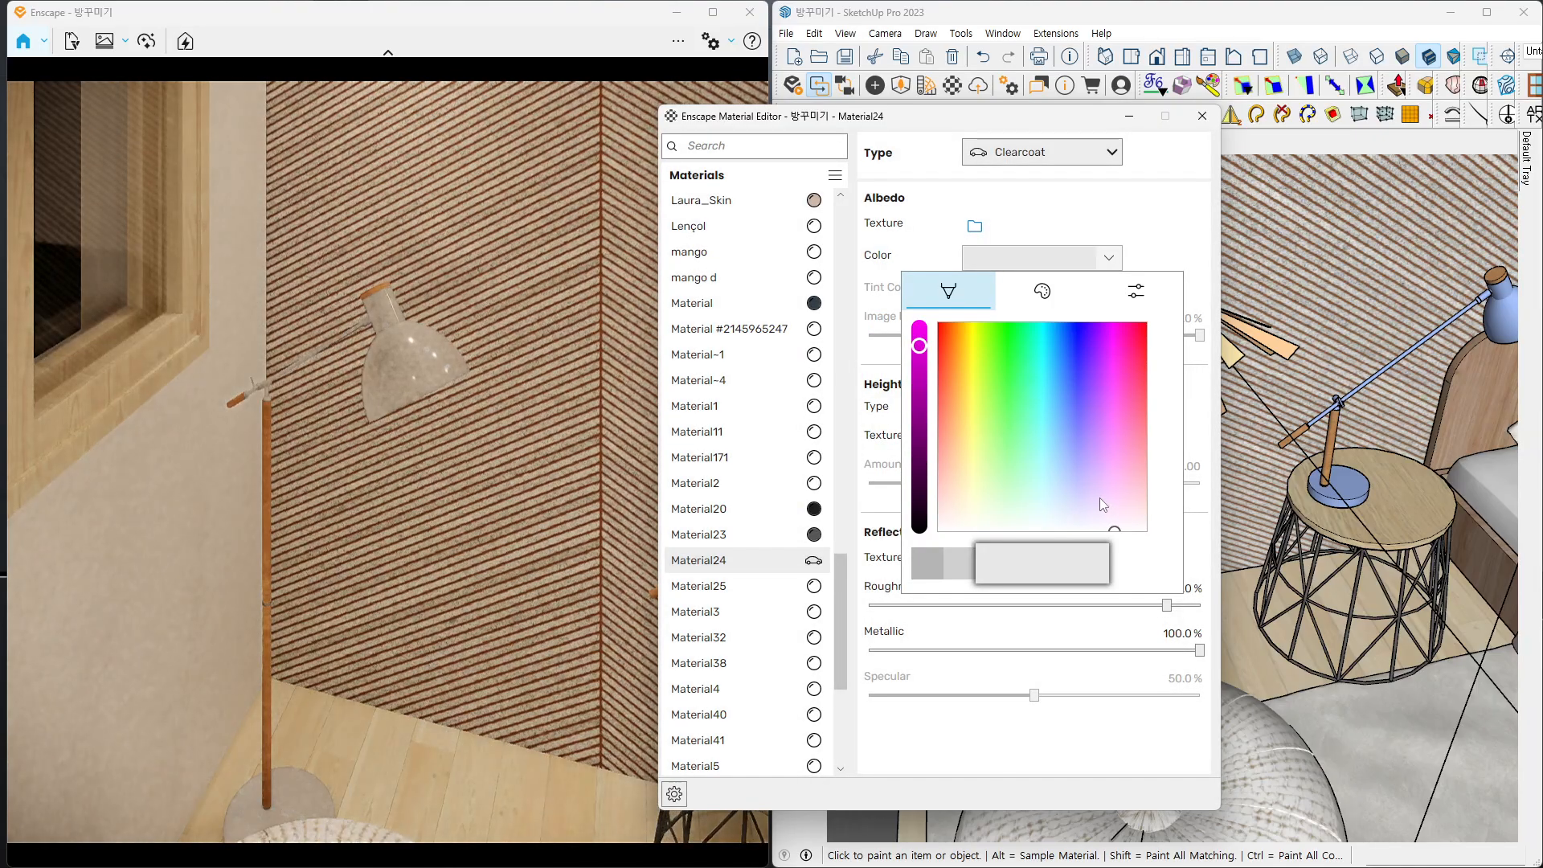
mouse_move(429, 344)
right_down()
mouse_move(438, 273)
mouse_move(414, 321)
mouse_move(434, 336)
right_up()
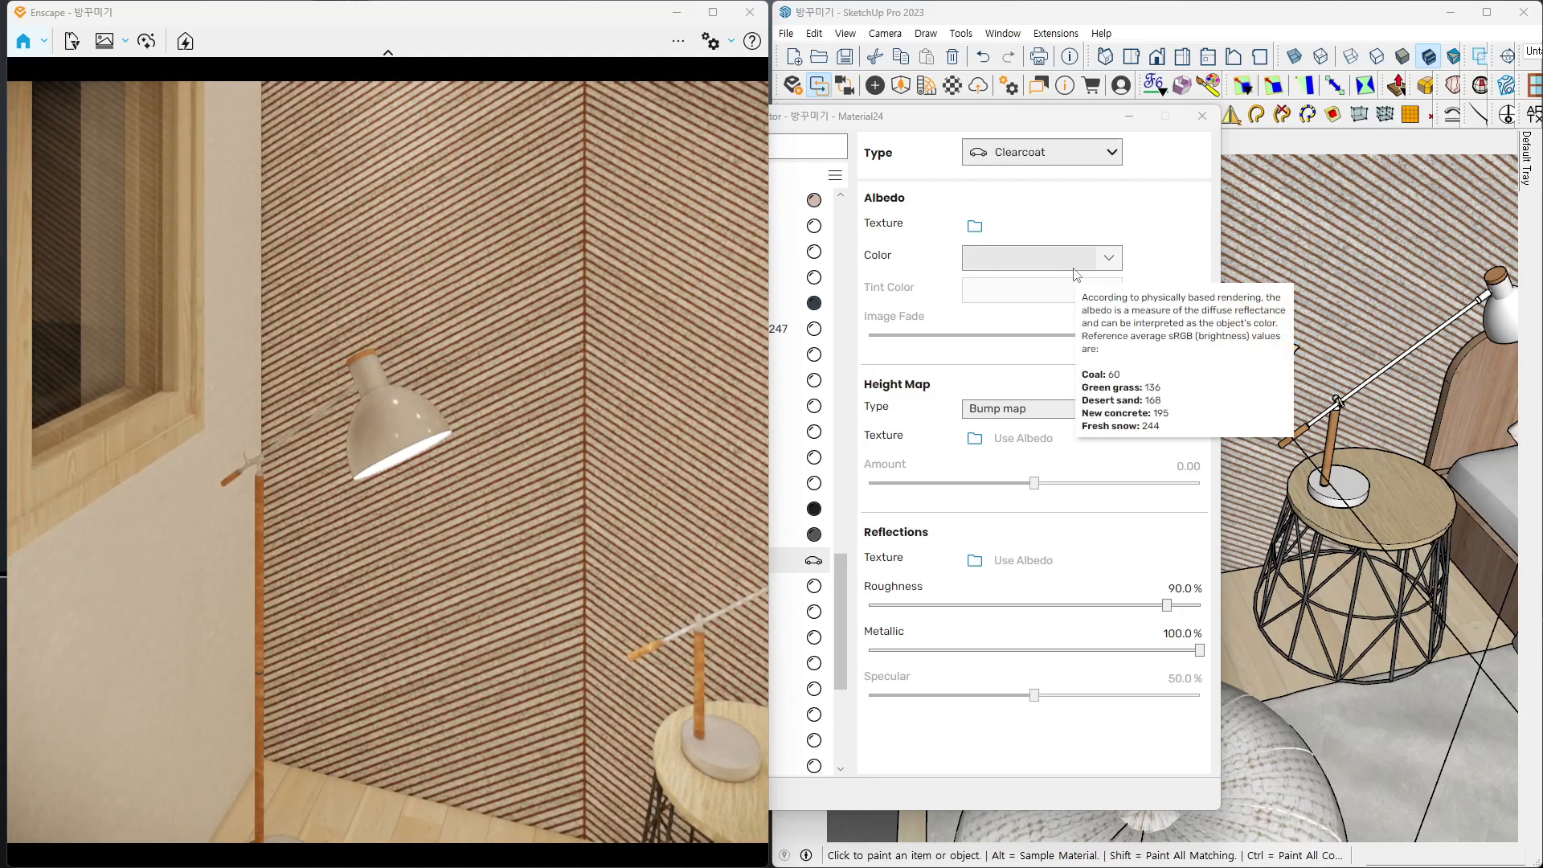
- Set Material24's albedo color to a deep navy blue, trying brighter blues first, and put the material editor away
click(1076, 272)
click(1084, 424)
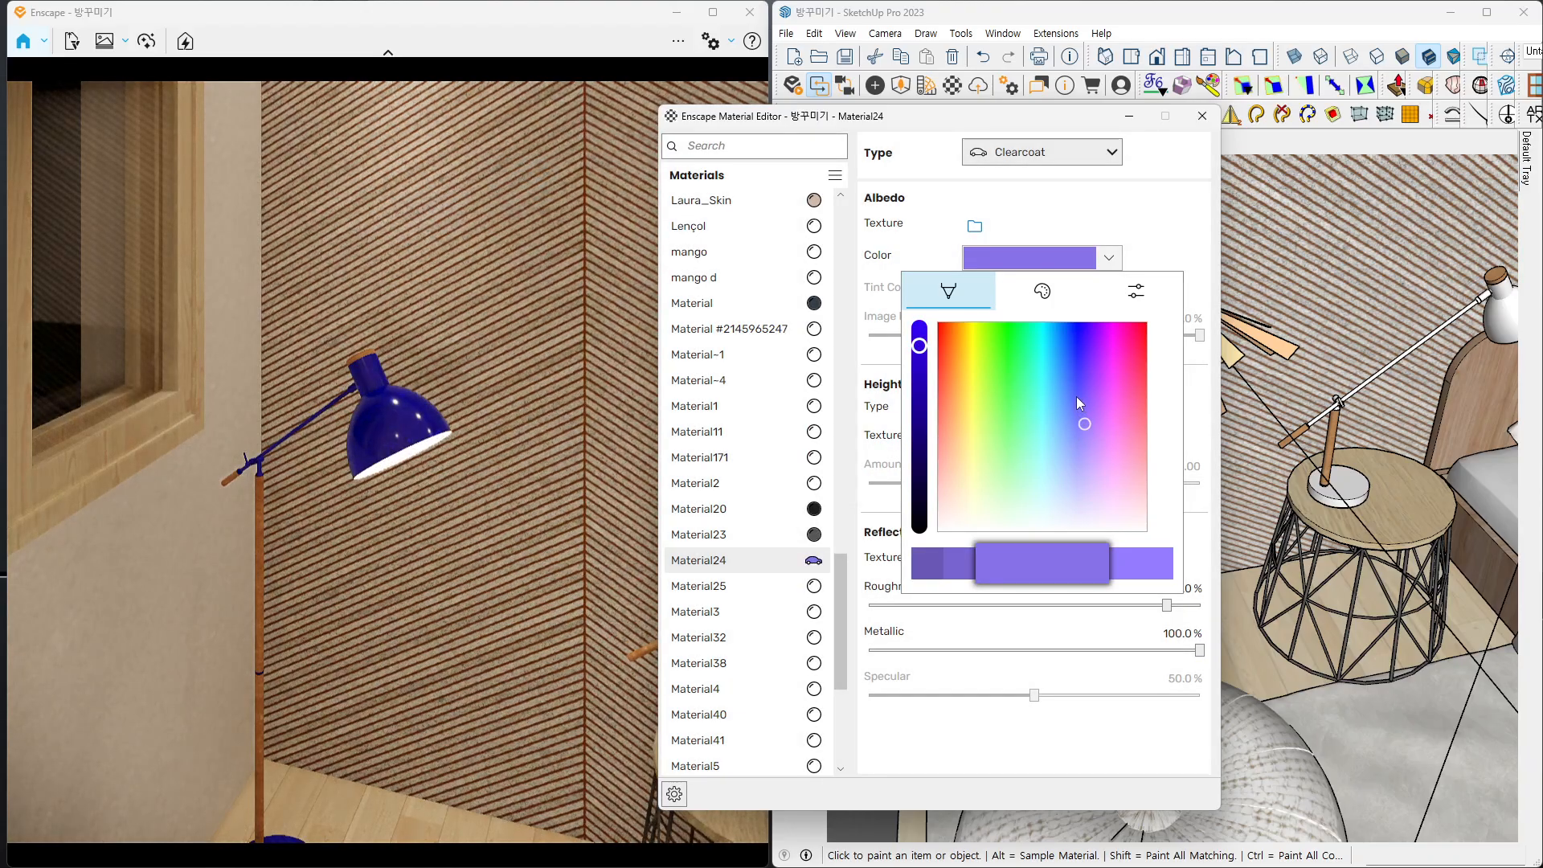
click(1074, 395)
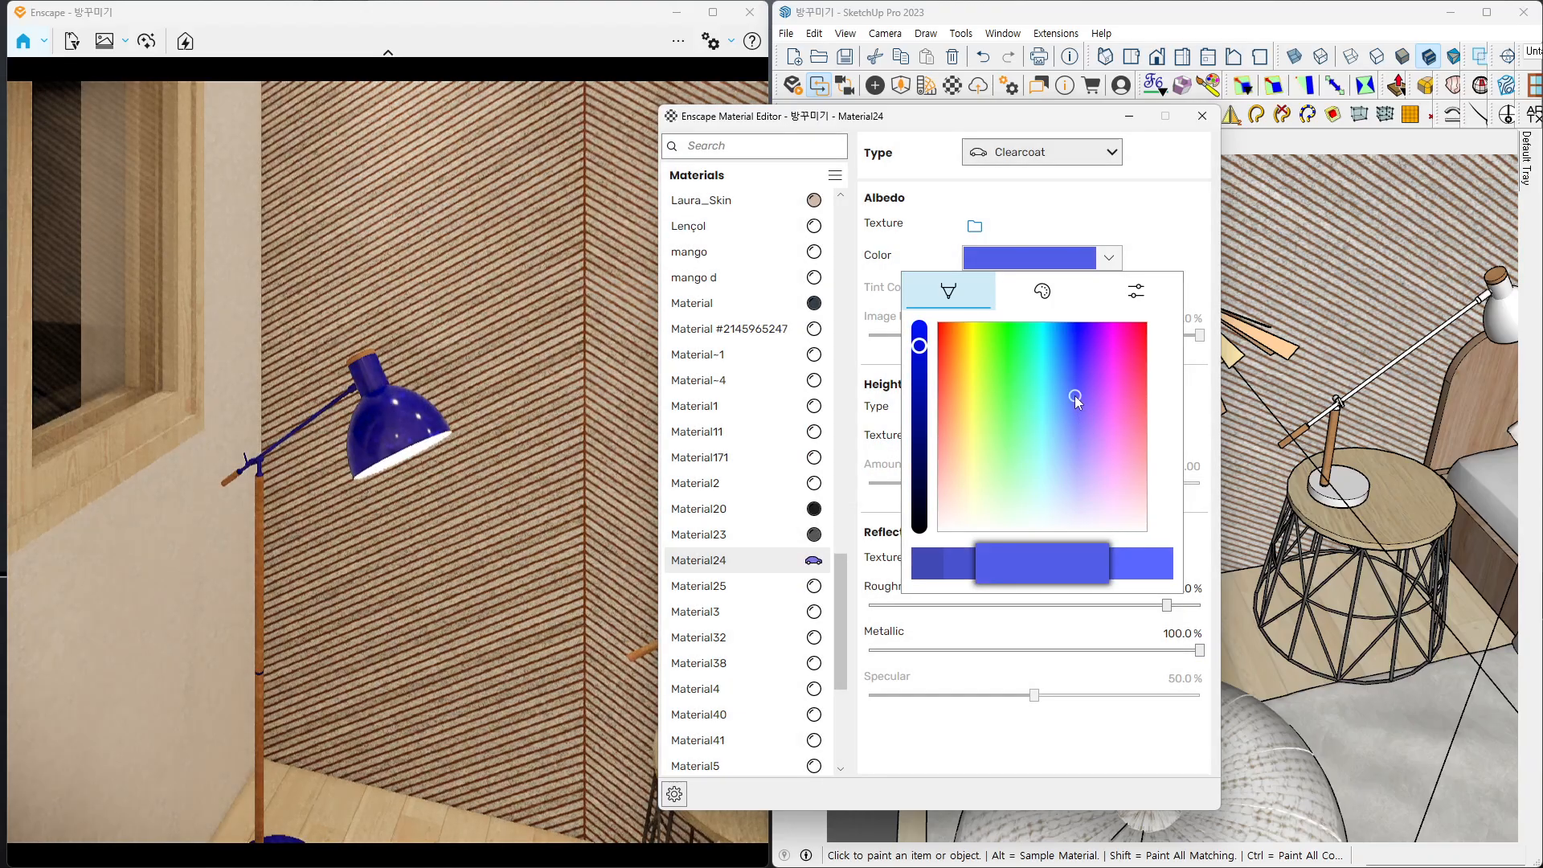
click(1075, 379)
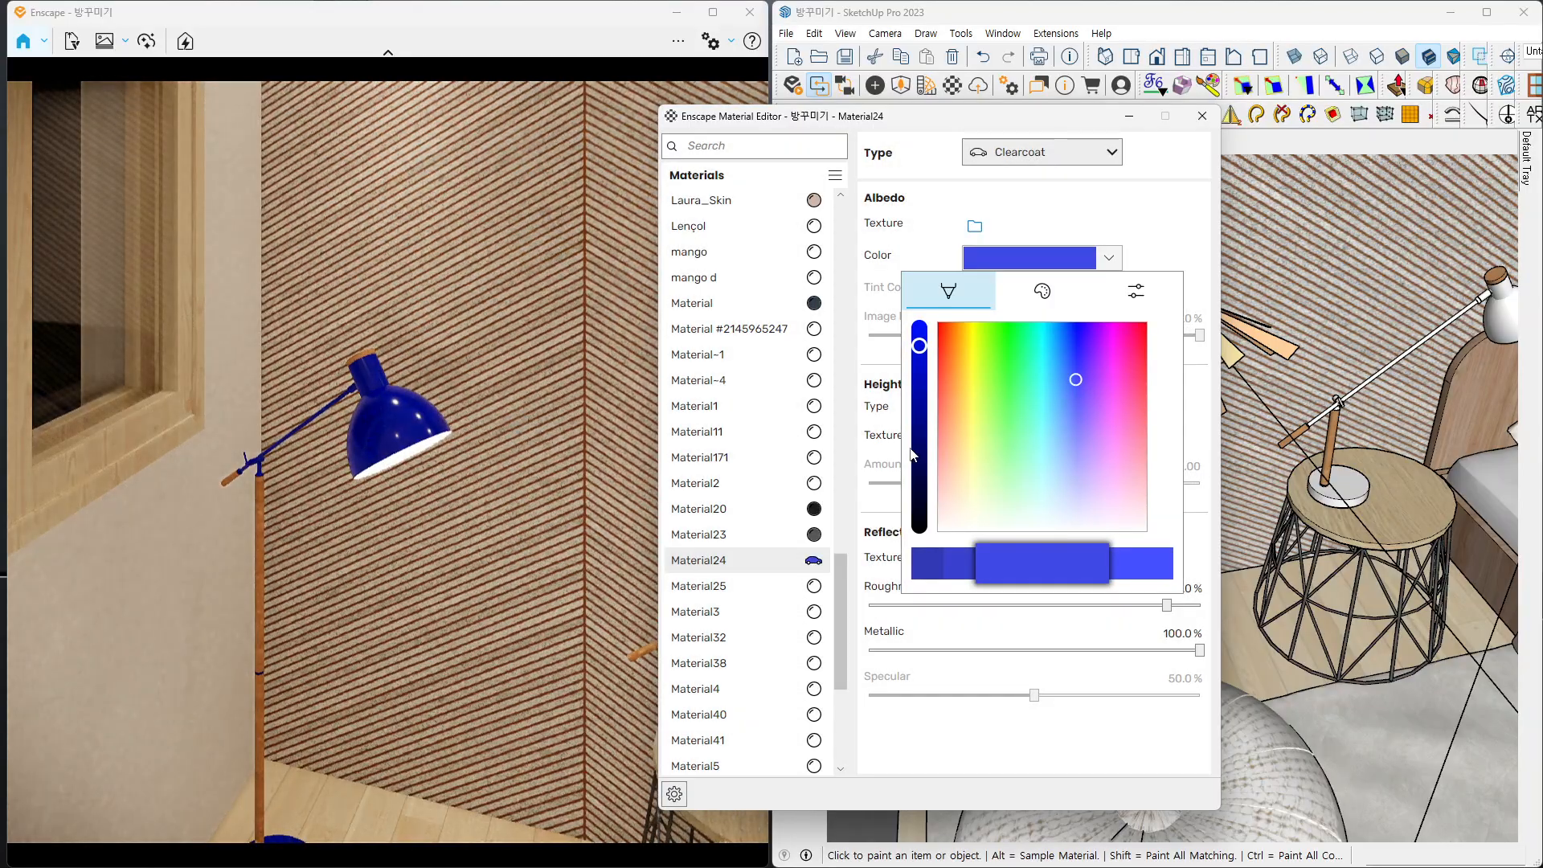
click(918, 446)
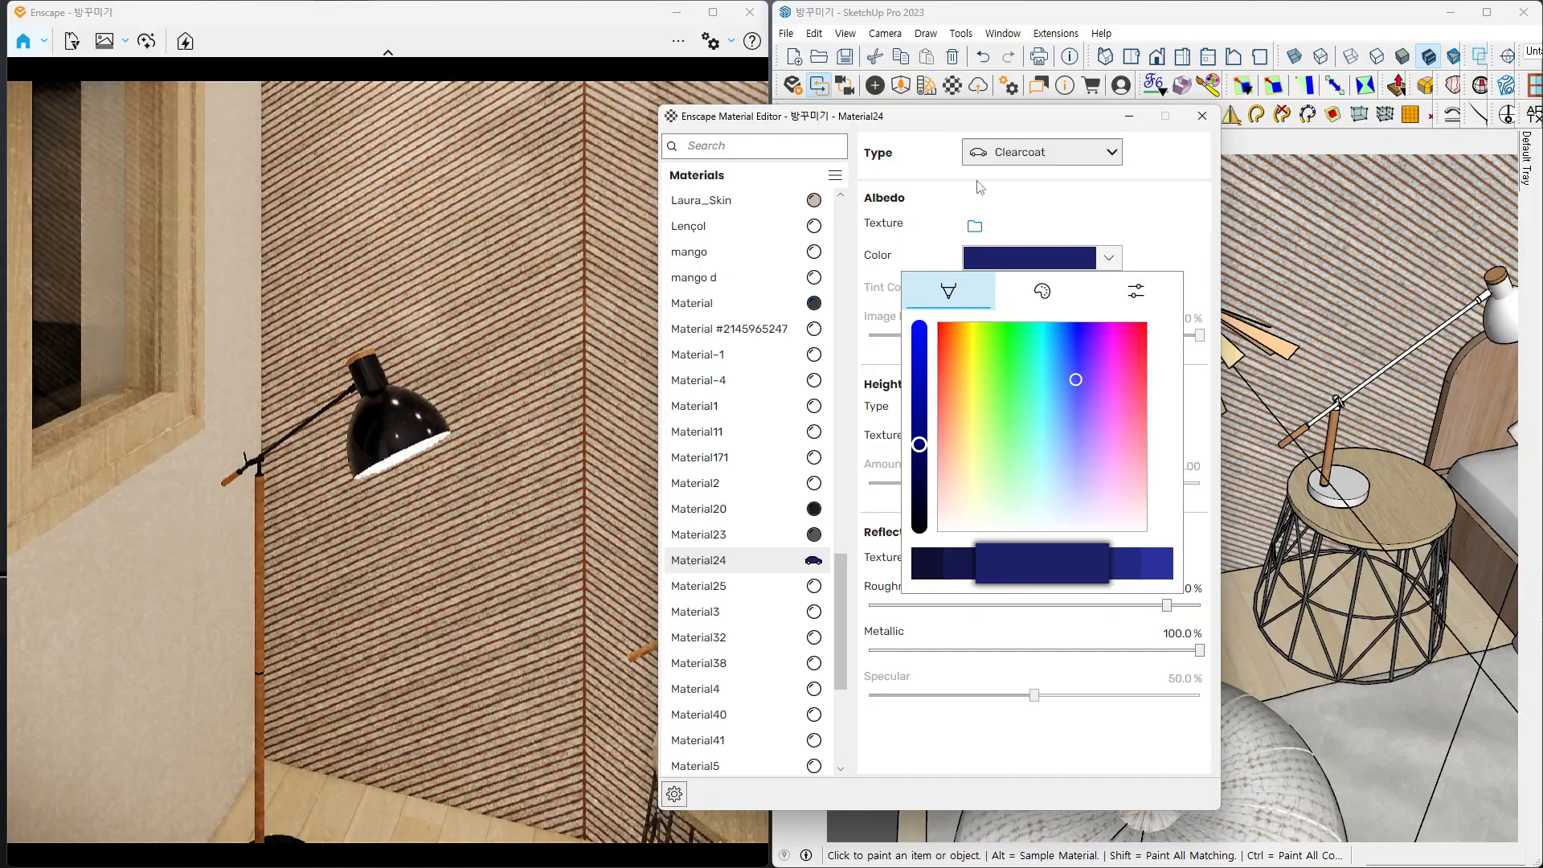
click(1129, 120)
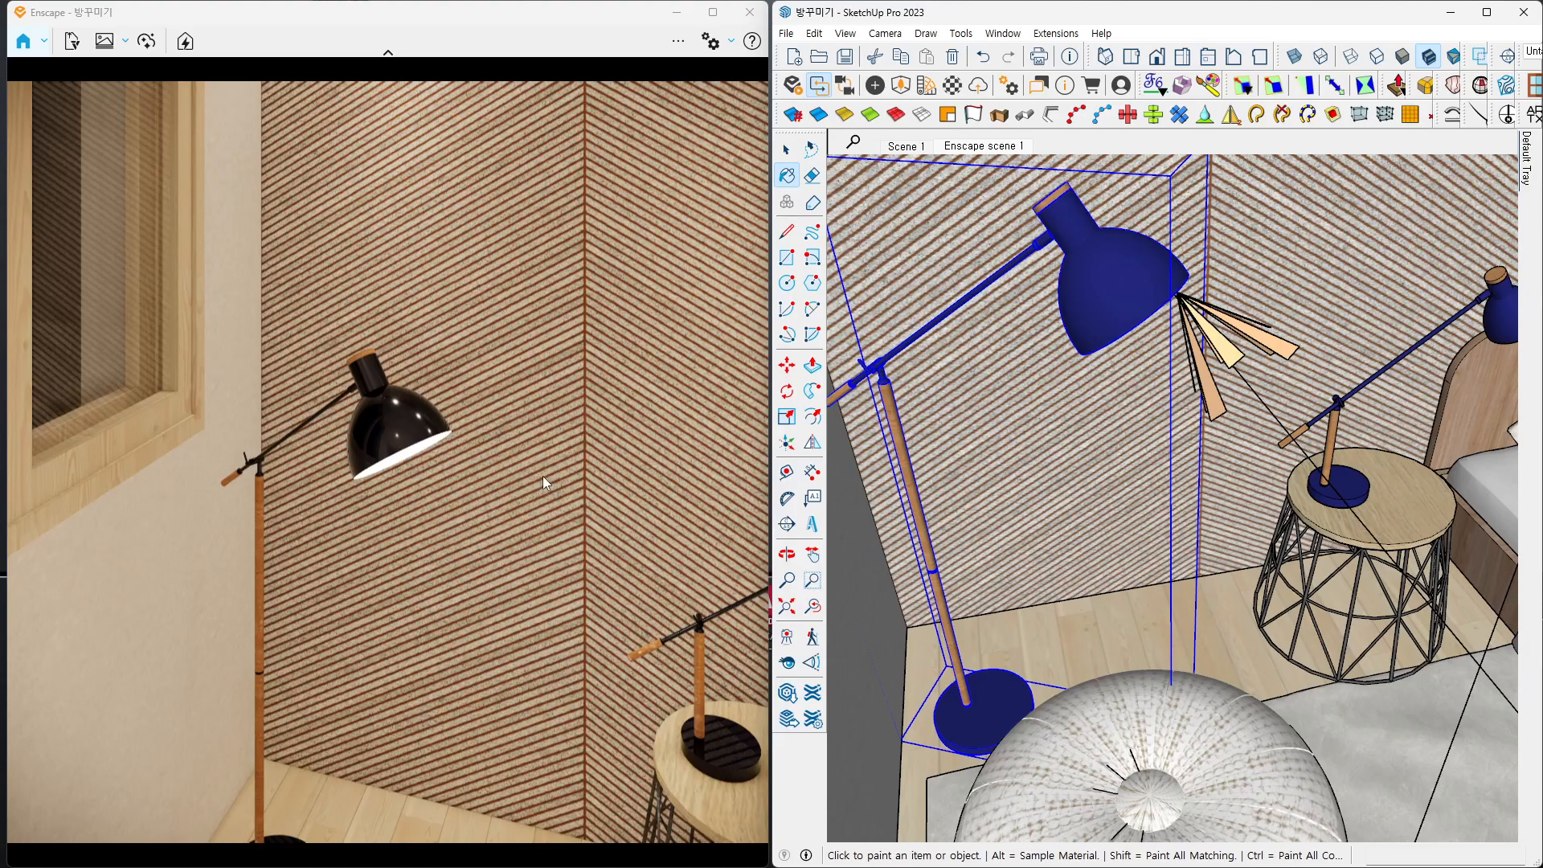
- Inspect the glossy navy finish on the floor lamp and bedside table lamp from several angles in the Enscape render
mouse_move(542, 476)
right_down()
mouse_move(524, 346)
mouse_move(446, 358)
right_up()
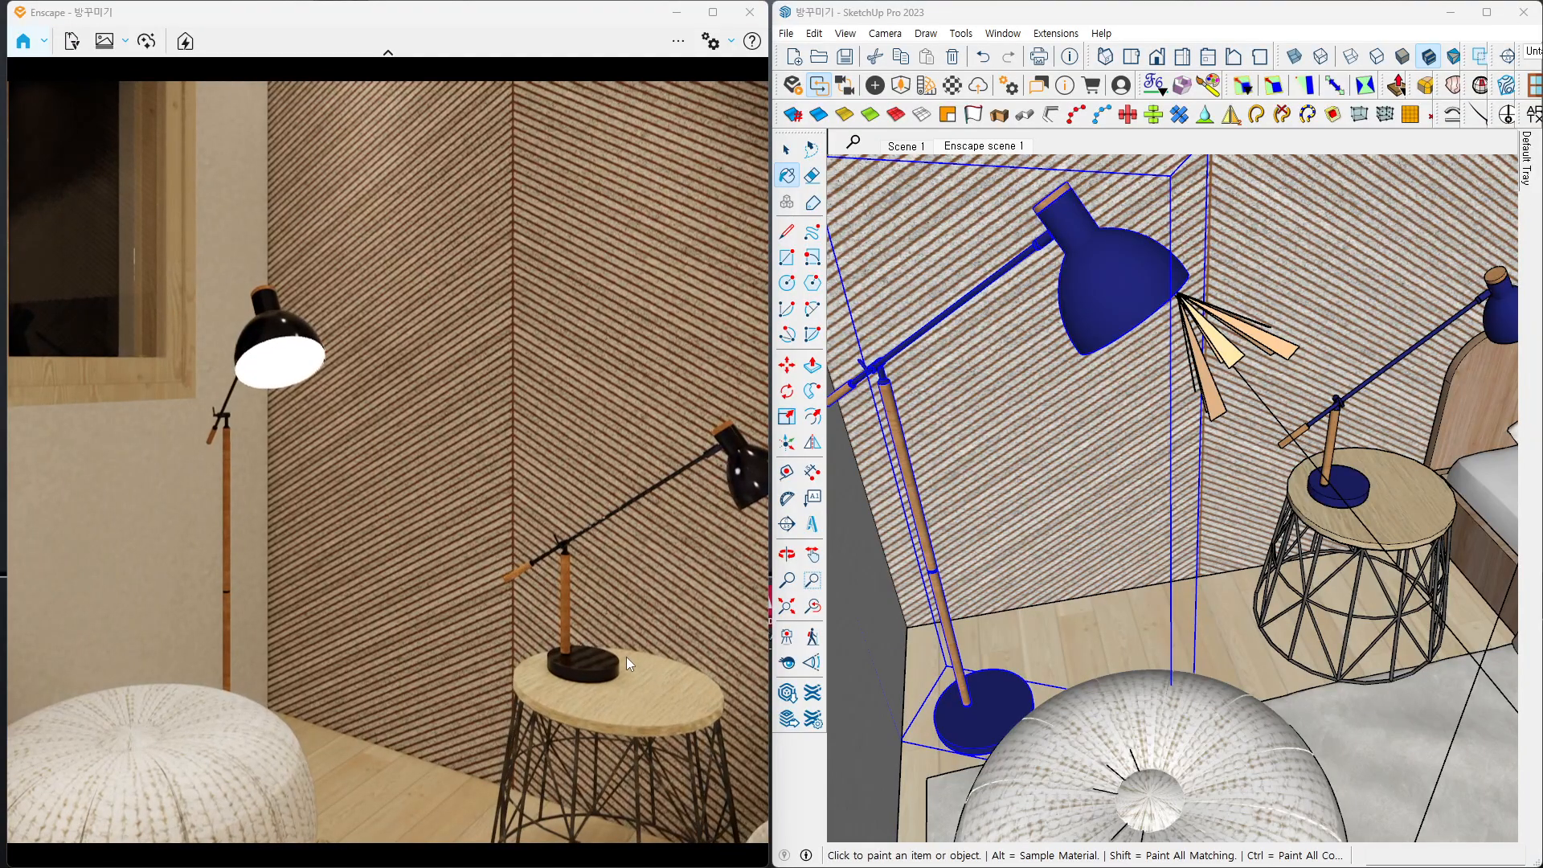
scroll(625, 654, up, 2)
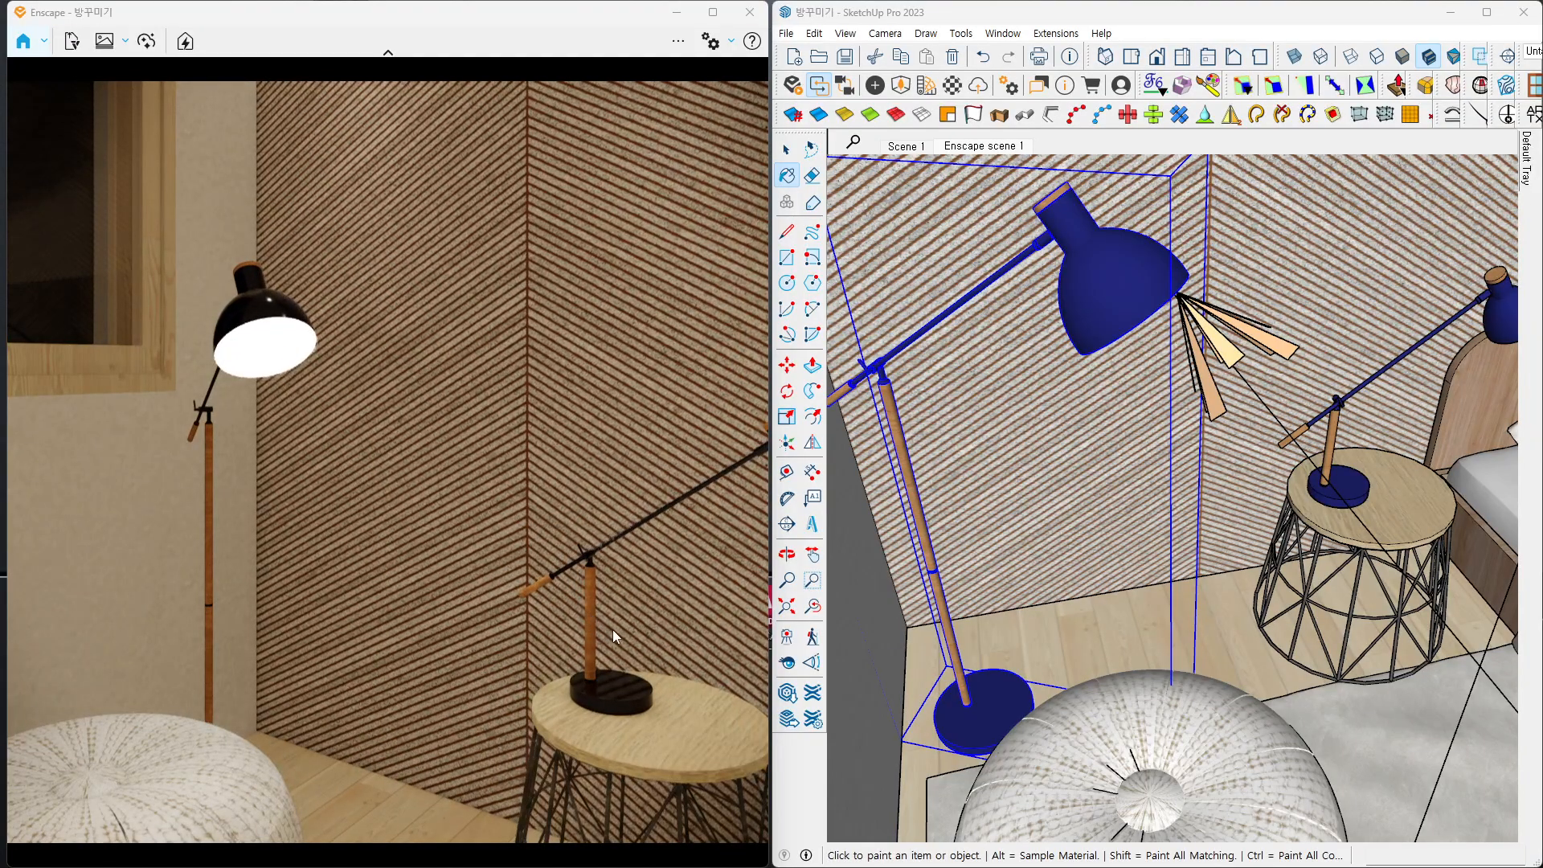
scroll(644, 649, up, 3)
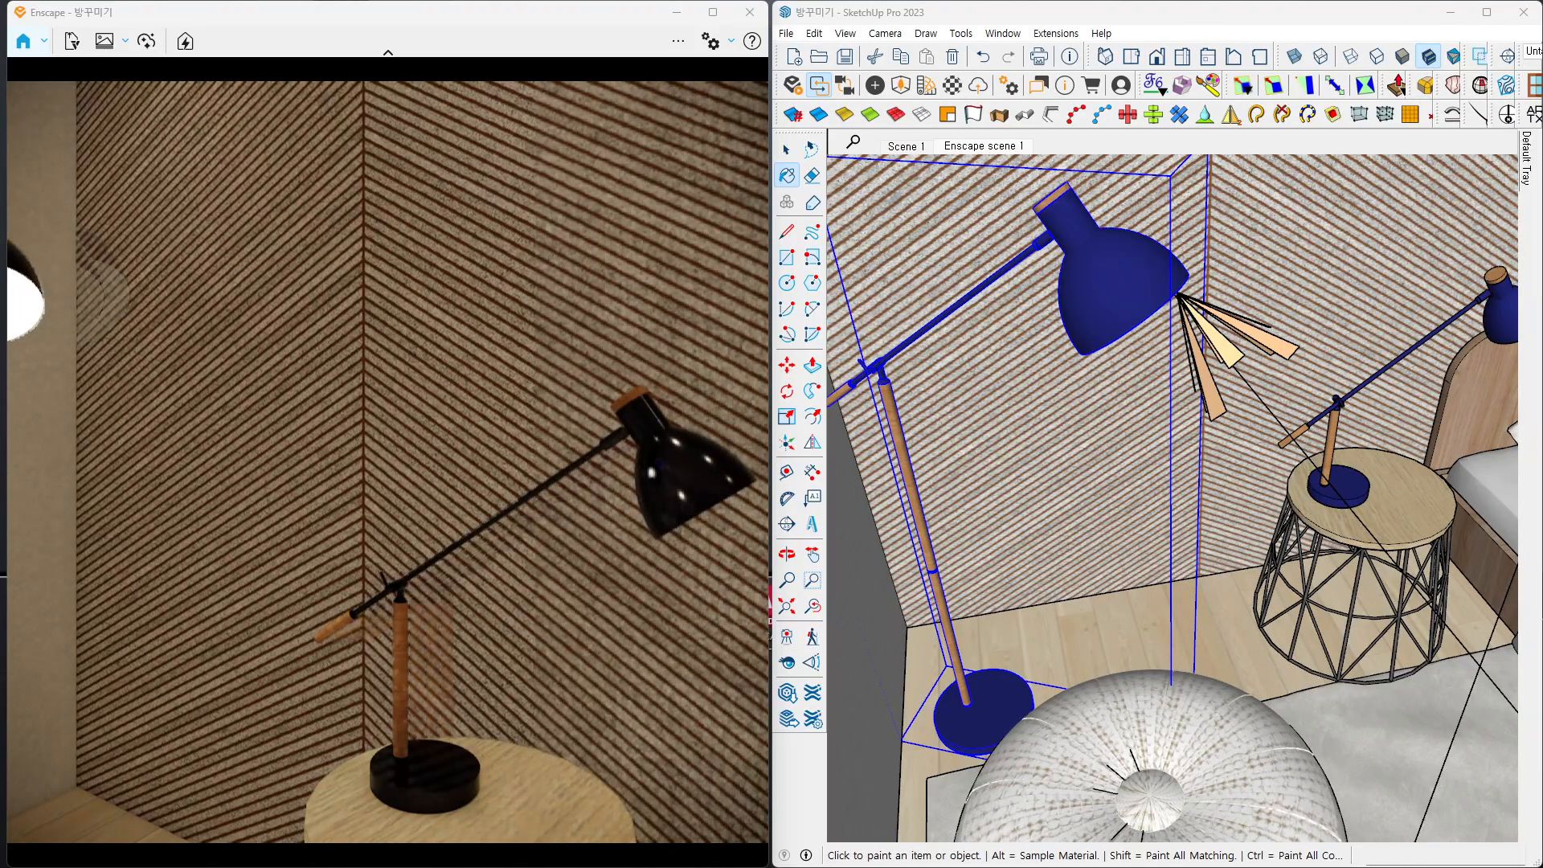
right_drag(482, 698, 478, 633)
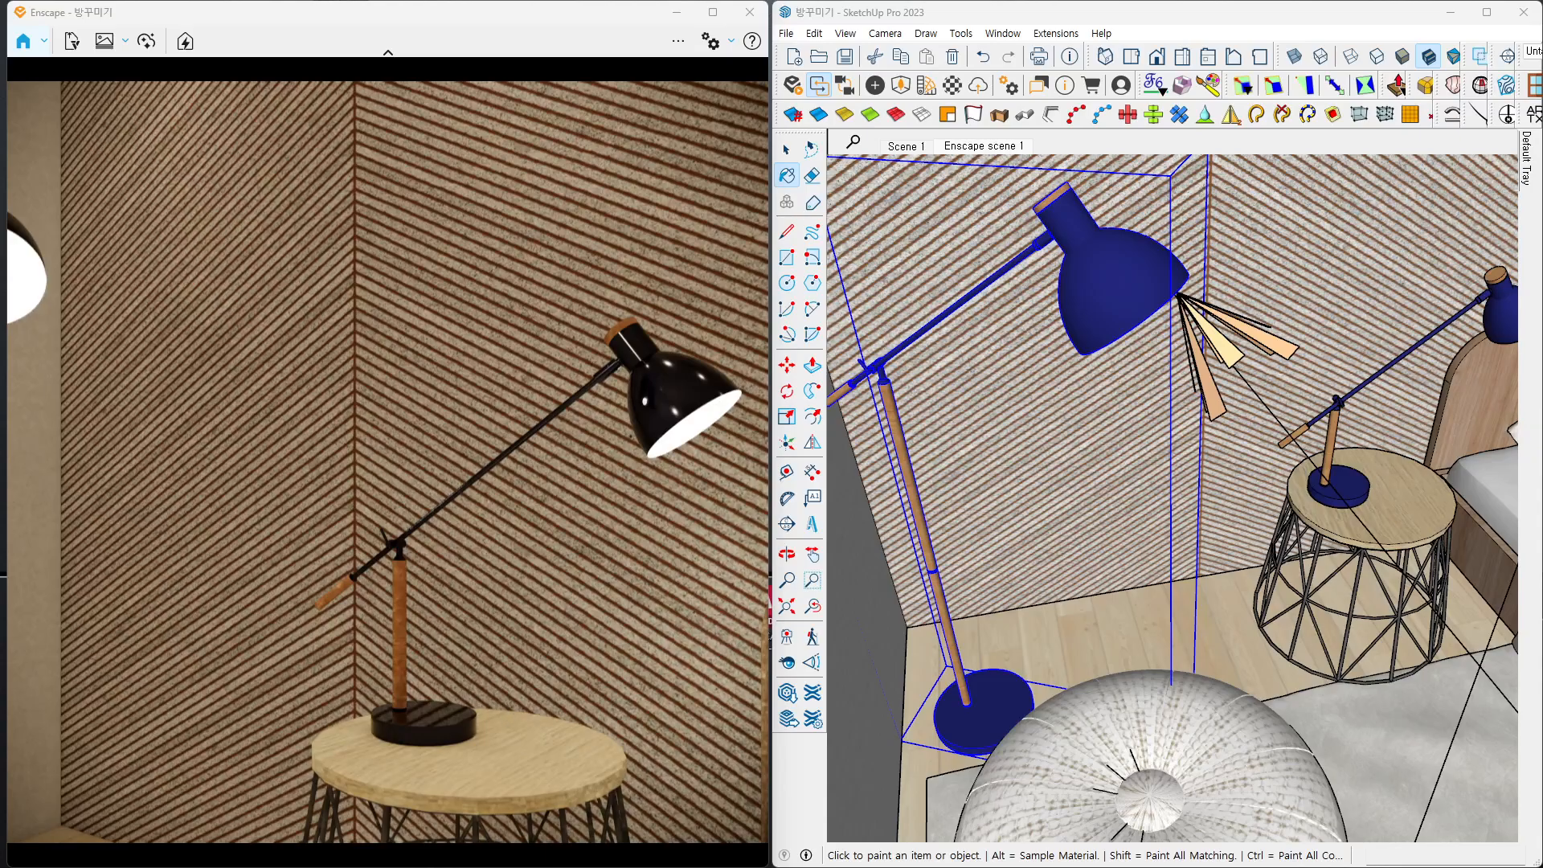
mouse_move(477, 633)
right_down()
mouse_move(497, 649)
mouse_move(487, 575)
mouse_move(478, 604)
right_up()
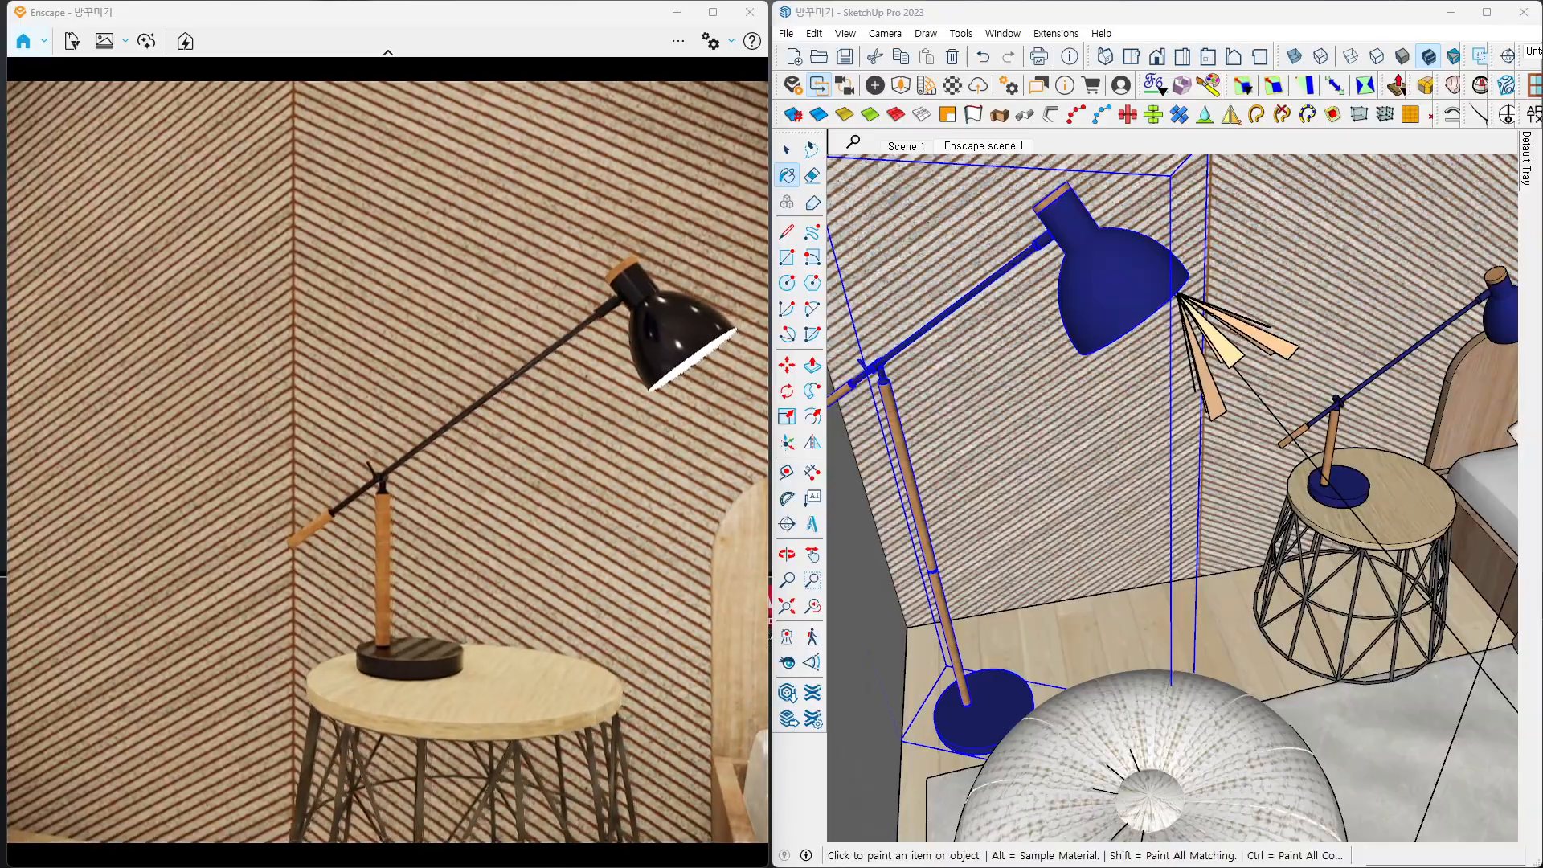
right_drag(477, 709, 470, 687)
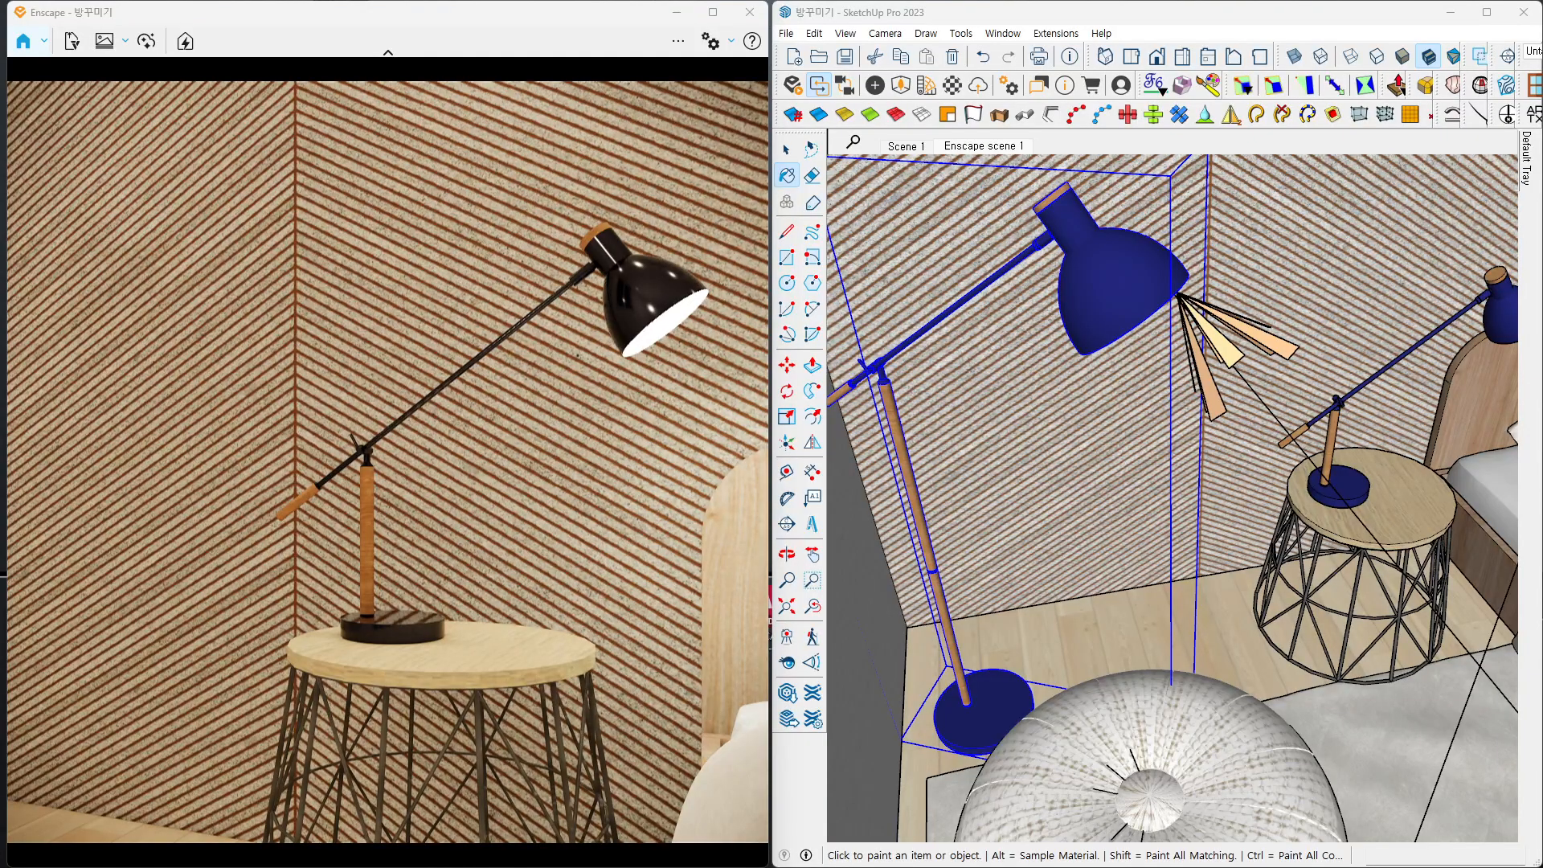
right_drag(404, 488, 394, 500)
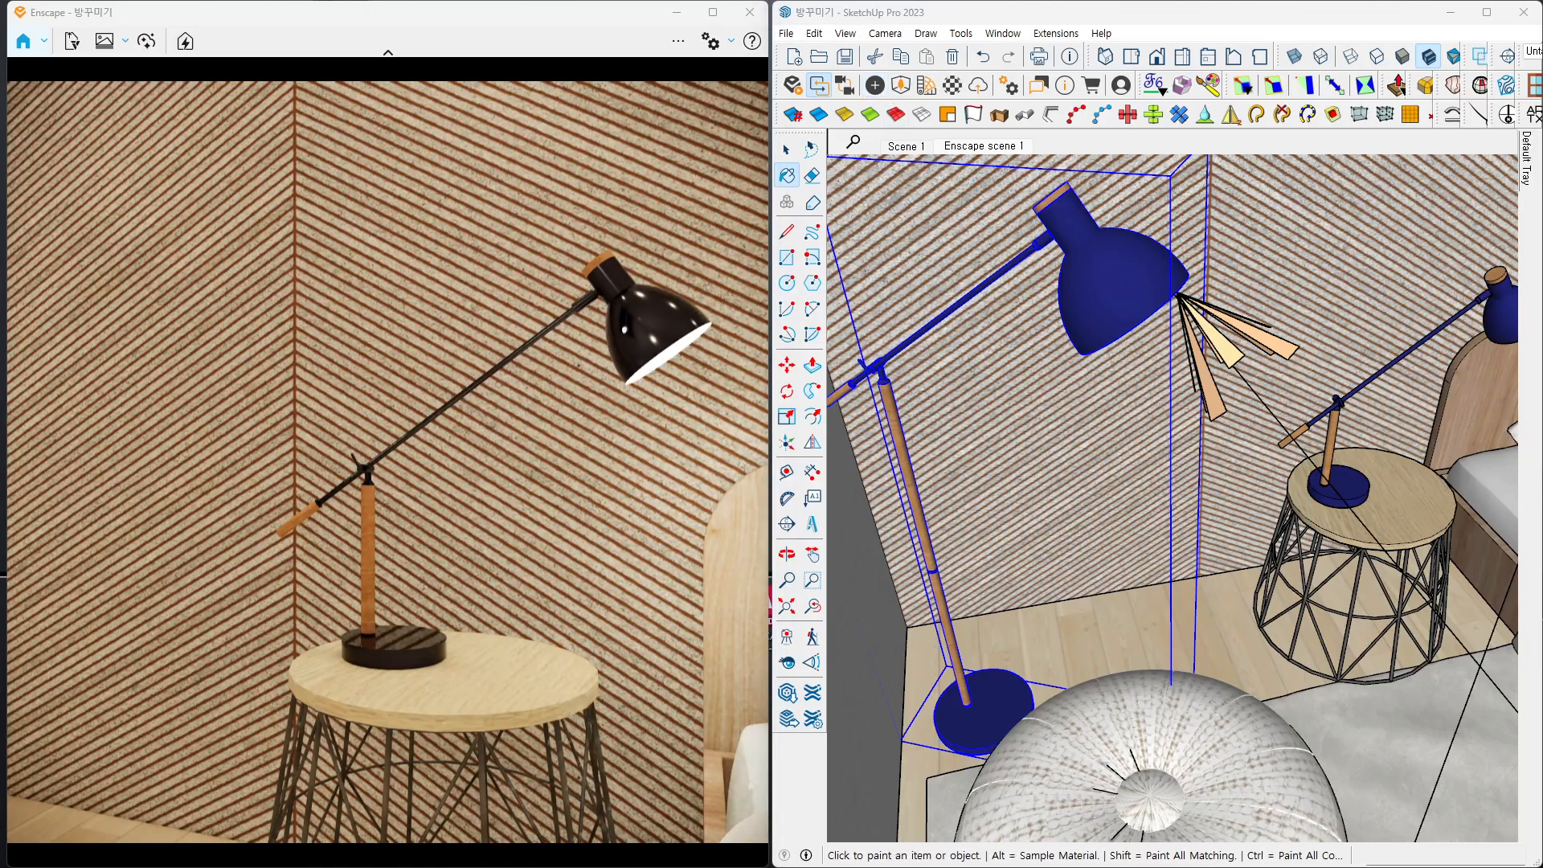
- Bring back the material editor and sample the table lamp's wooden post to load its Alder wood material
click(942, 94)
mouse_move(932, 138)
mouse_down()
mouse_move(962, 138)
mouse_move(596, 104)
mouse_move(599, 116)
mouse_up()
scroll(1337, 428, up, 5)
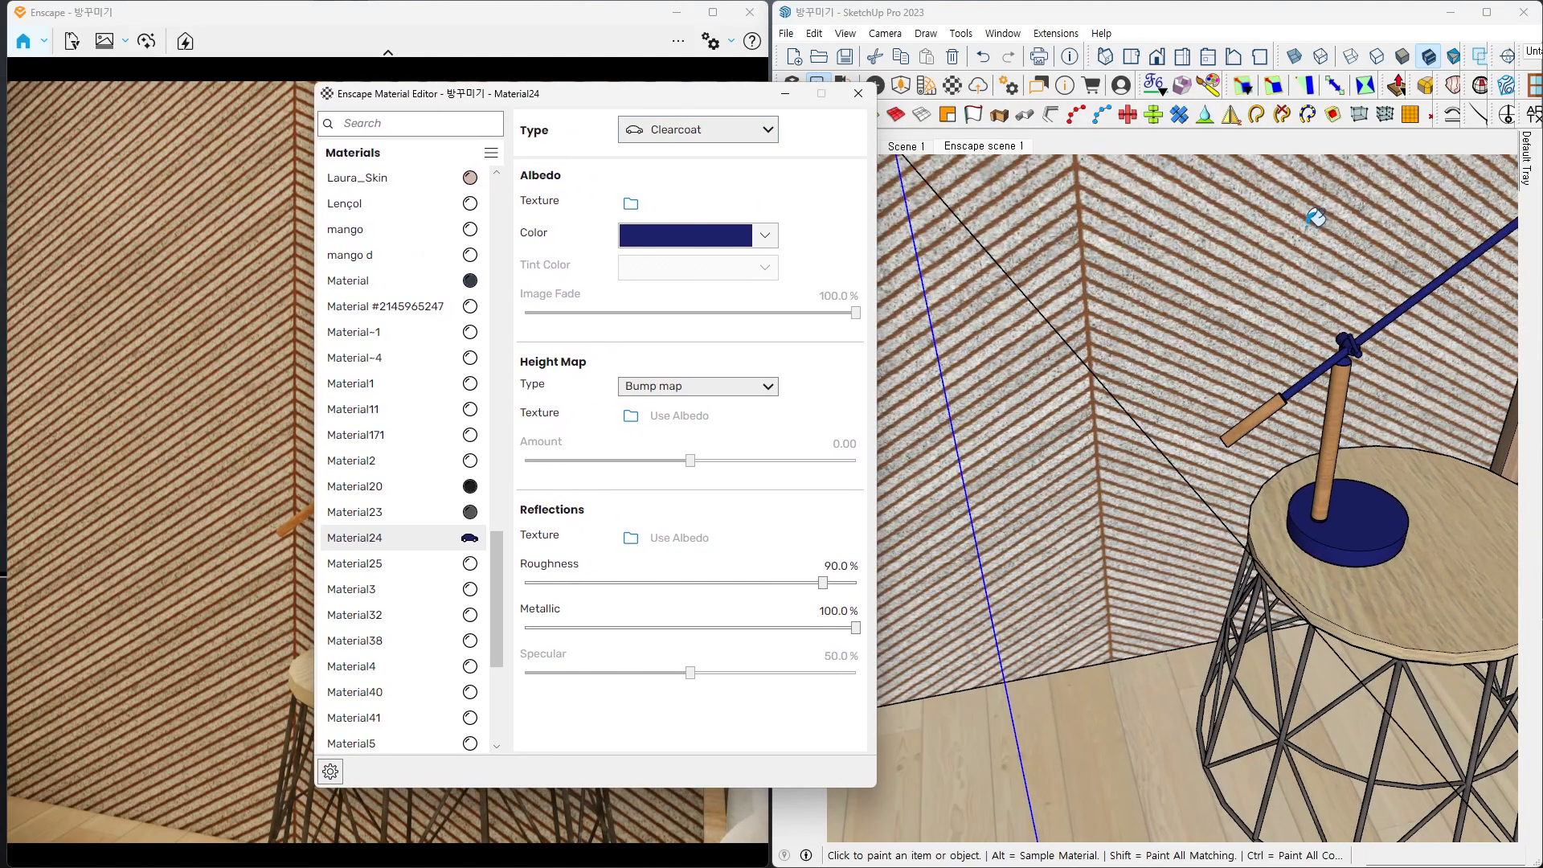
key(alt)
alt+click(1337, 422)
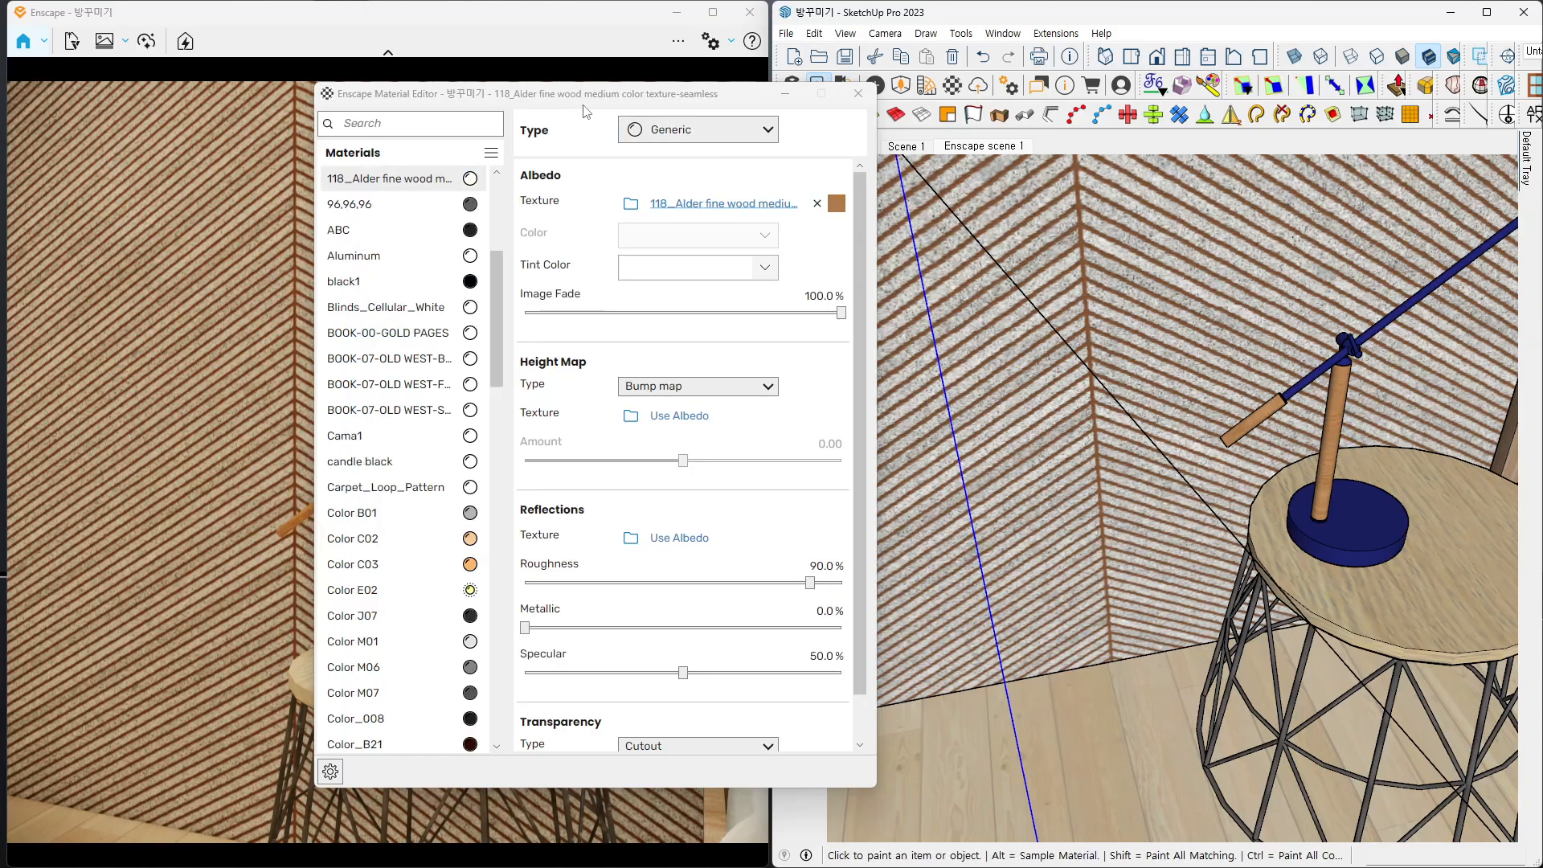
drag(585, 99, 995, 112)
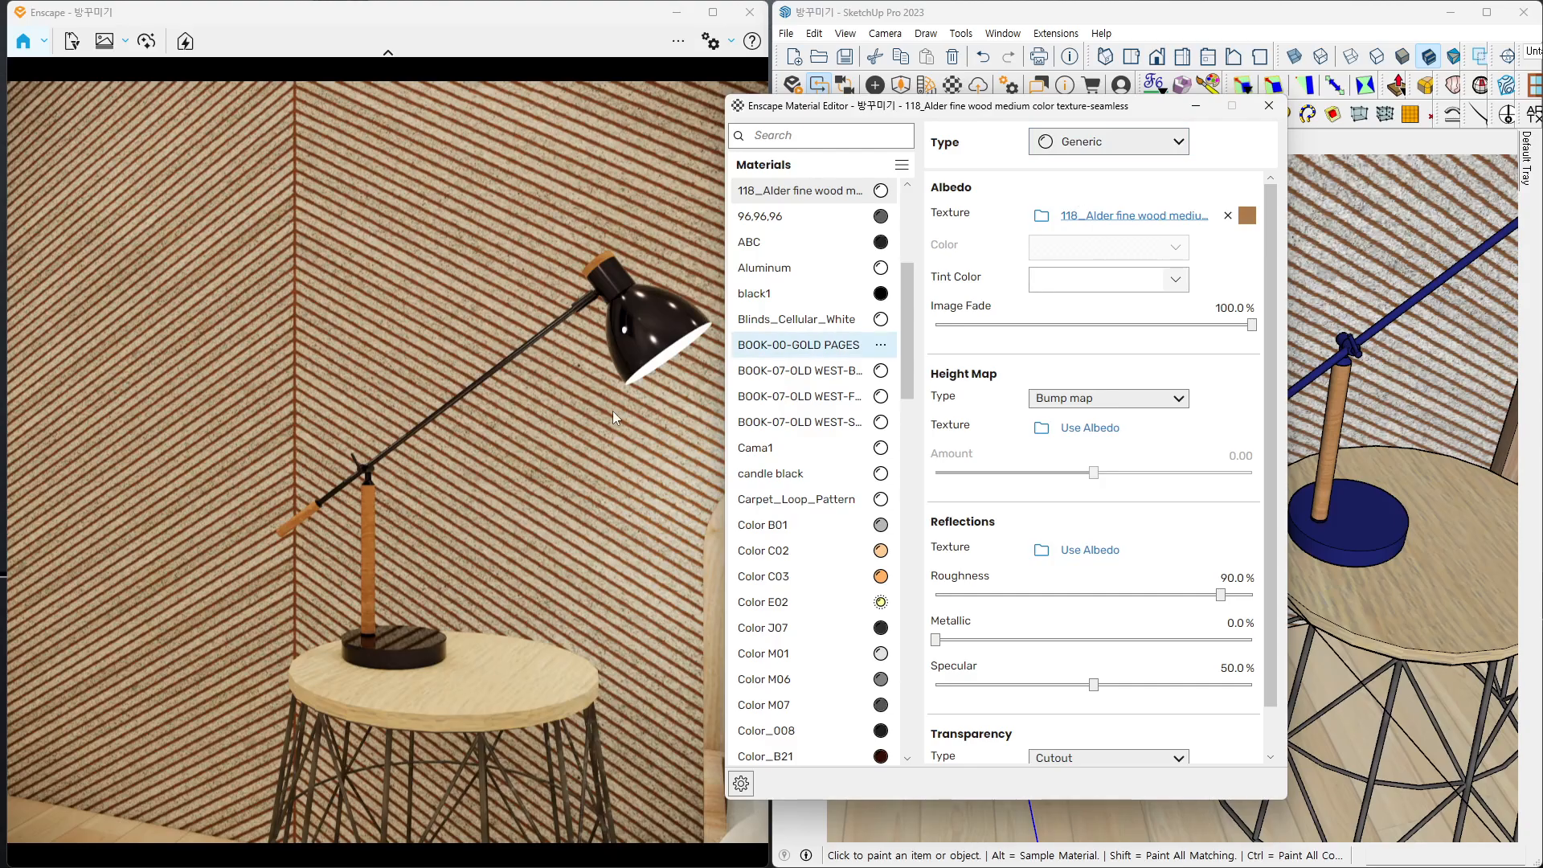
- Examine the lamp's wooden post up close and the Alder wood material's Height Map and Reflections texture options
mouse_move(367, 542)
right_down()
mouse_move(414, 558)
mouse_move(367, 545)
right_up()
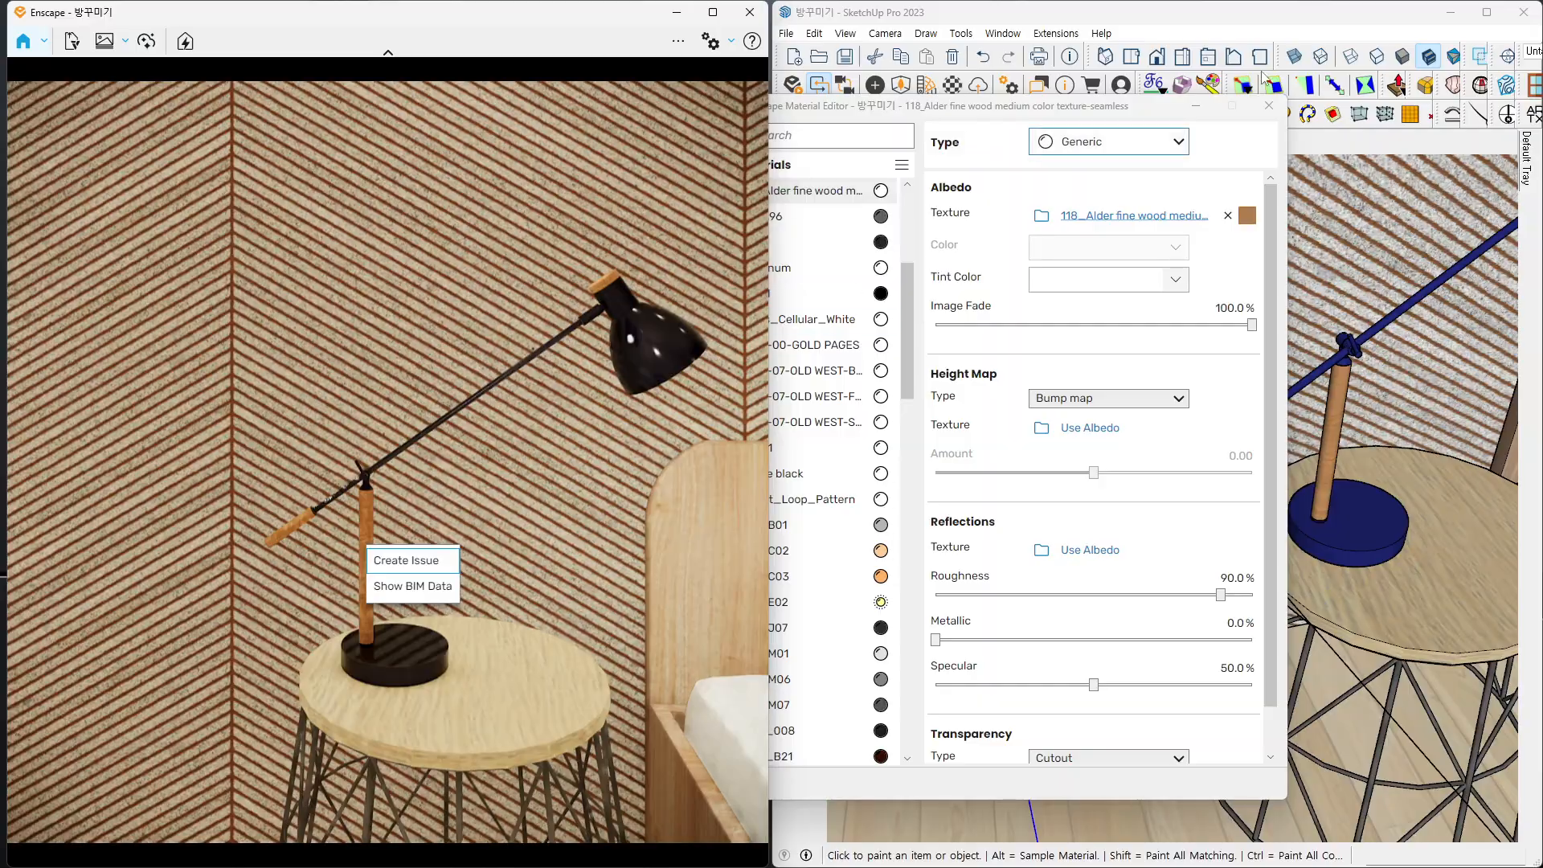
drag(1117, 110, 777, 107)
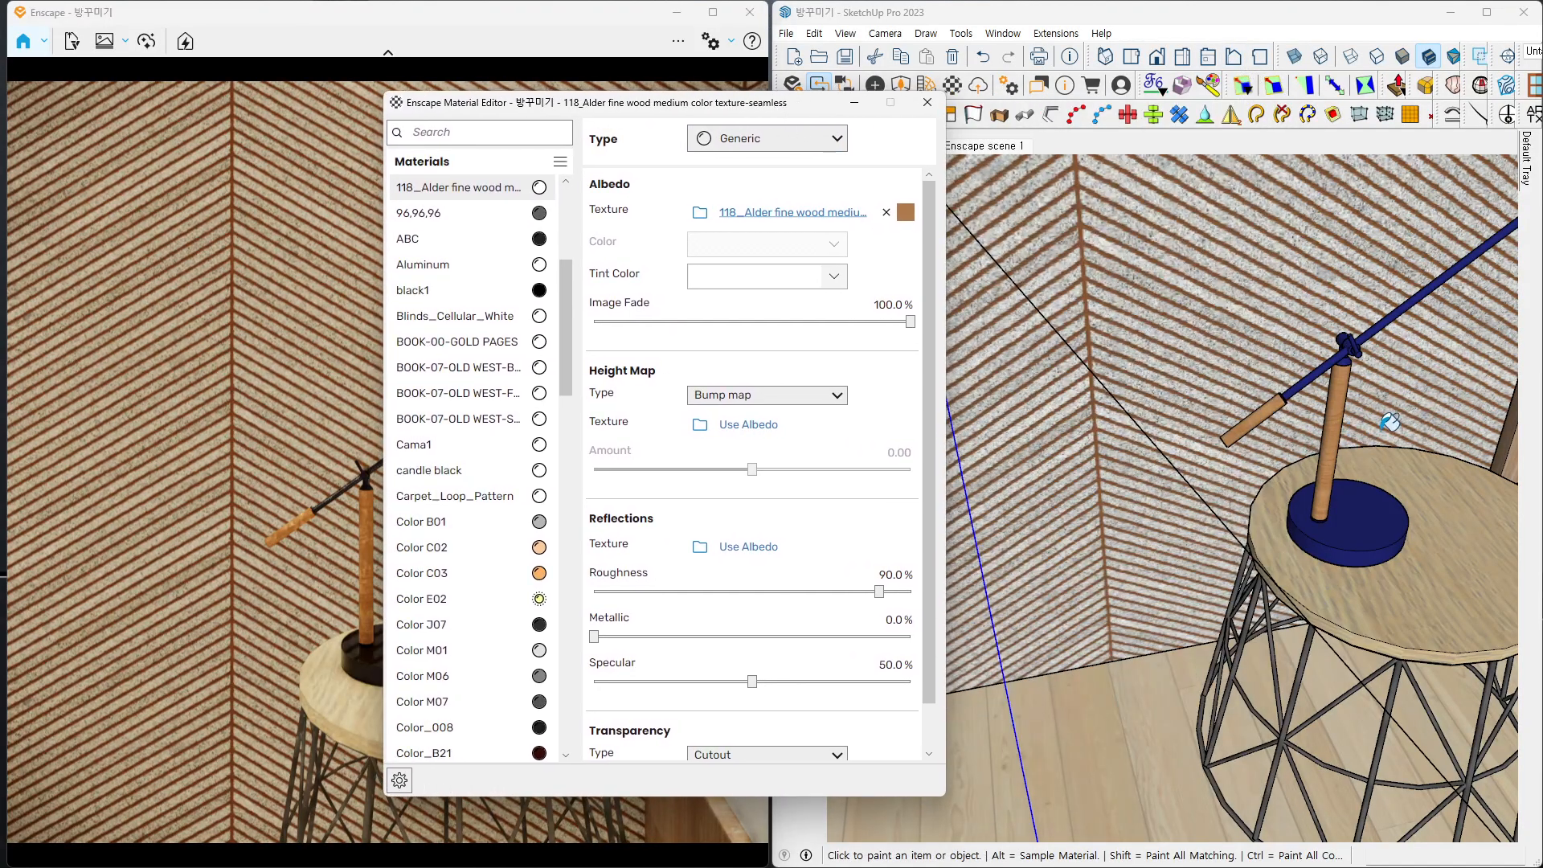
scroll(1389, 421, up, 5)
scroll(1326, 430, down, 4)
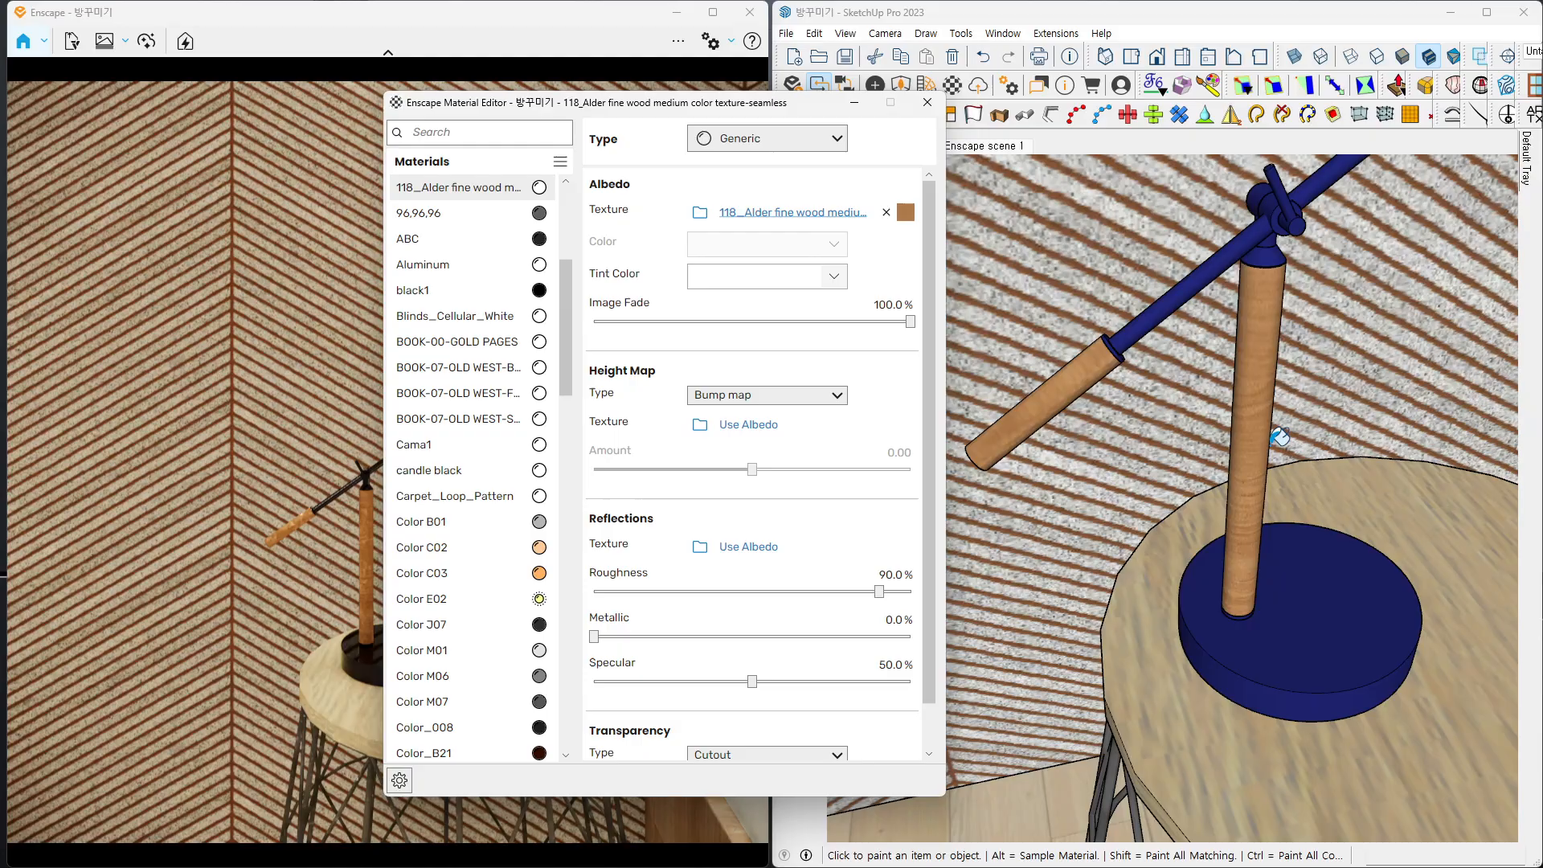
scroll(1279, 436, down, 1)
drag(674, 108, 1047, 92)
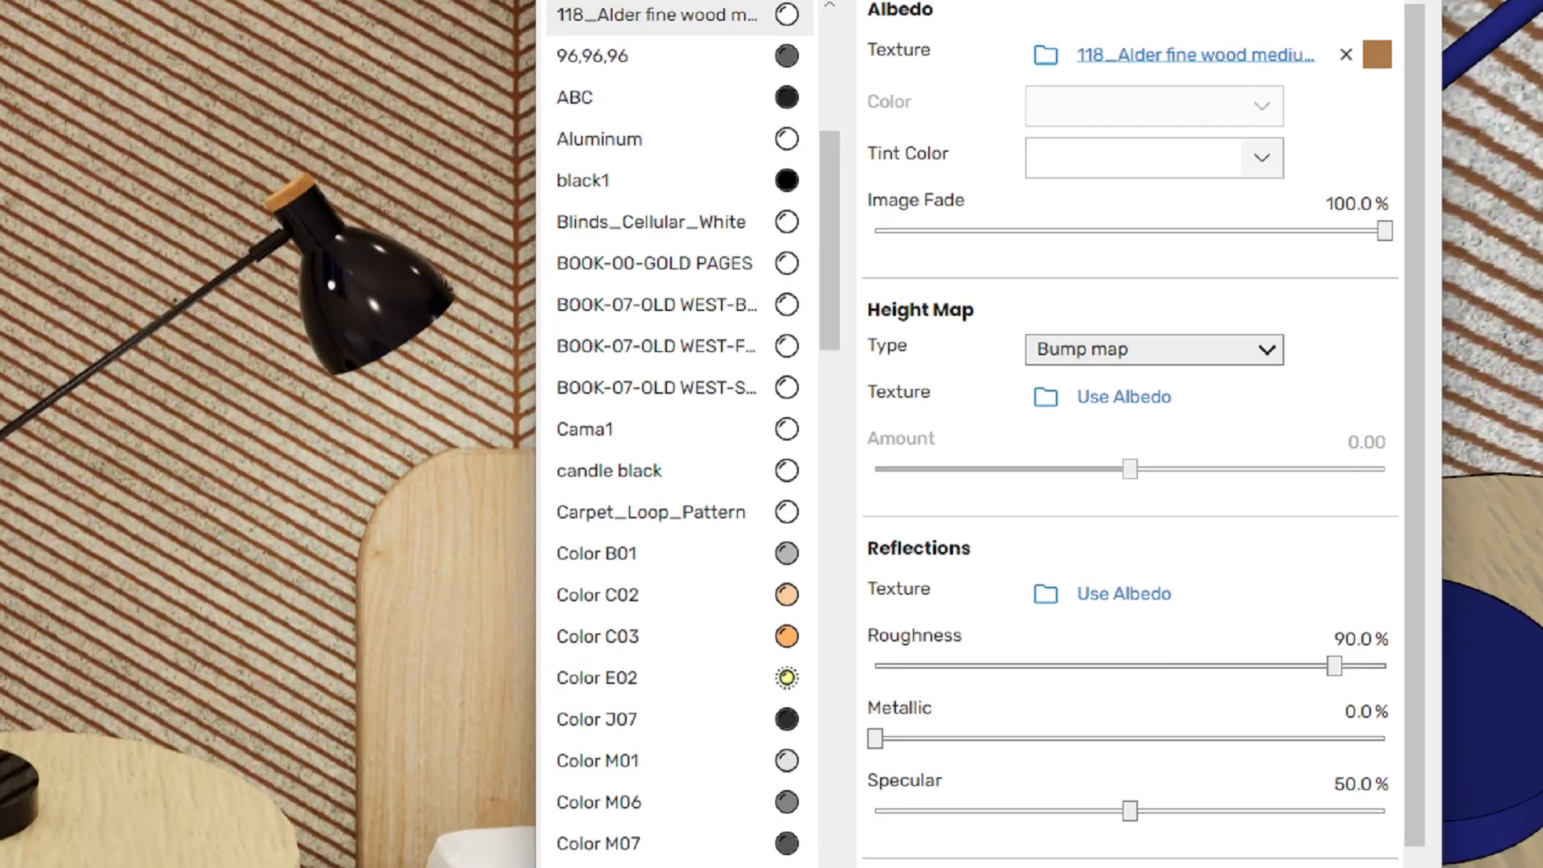
click(1121, 429)
mouse_move(1197, 432)
mouse_down()
mouse_move(969, 378)
mouse_move(1275, 329)
mouse_move(1134, 423)
mouse_up()
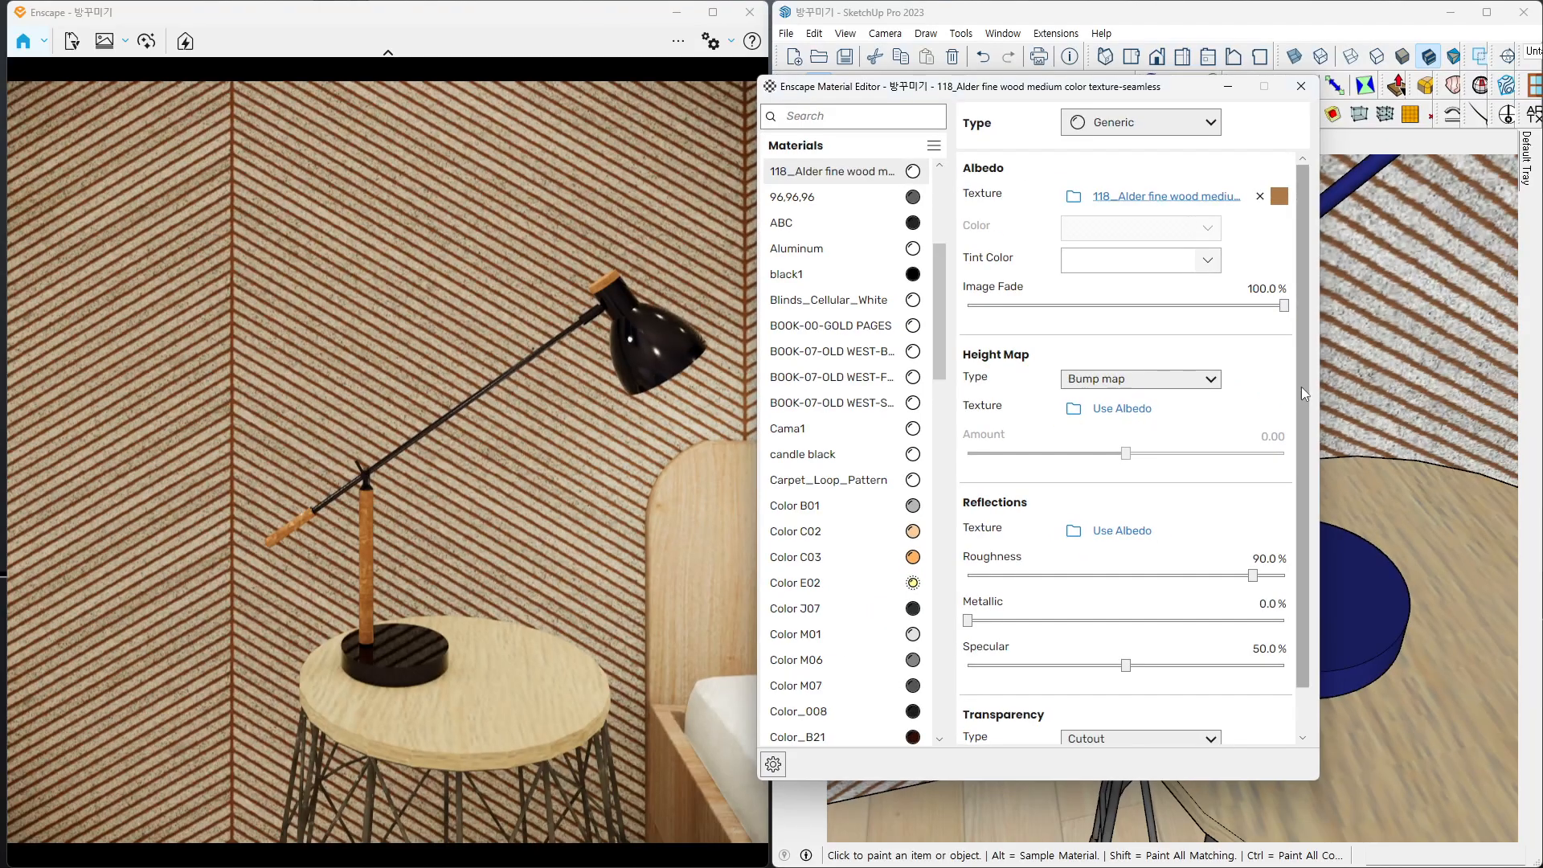
scroll(1436, 358, down, 1)
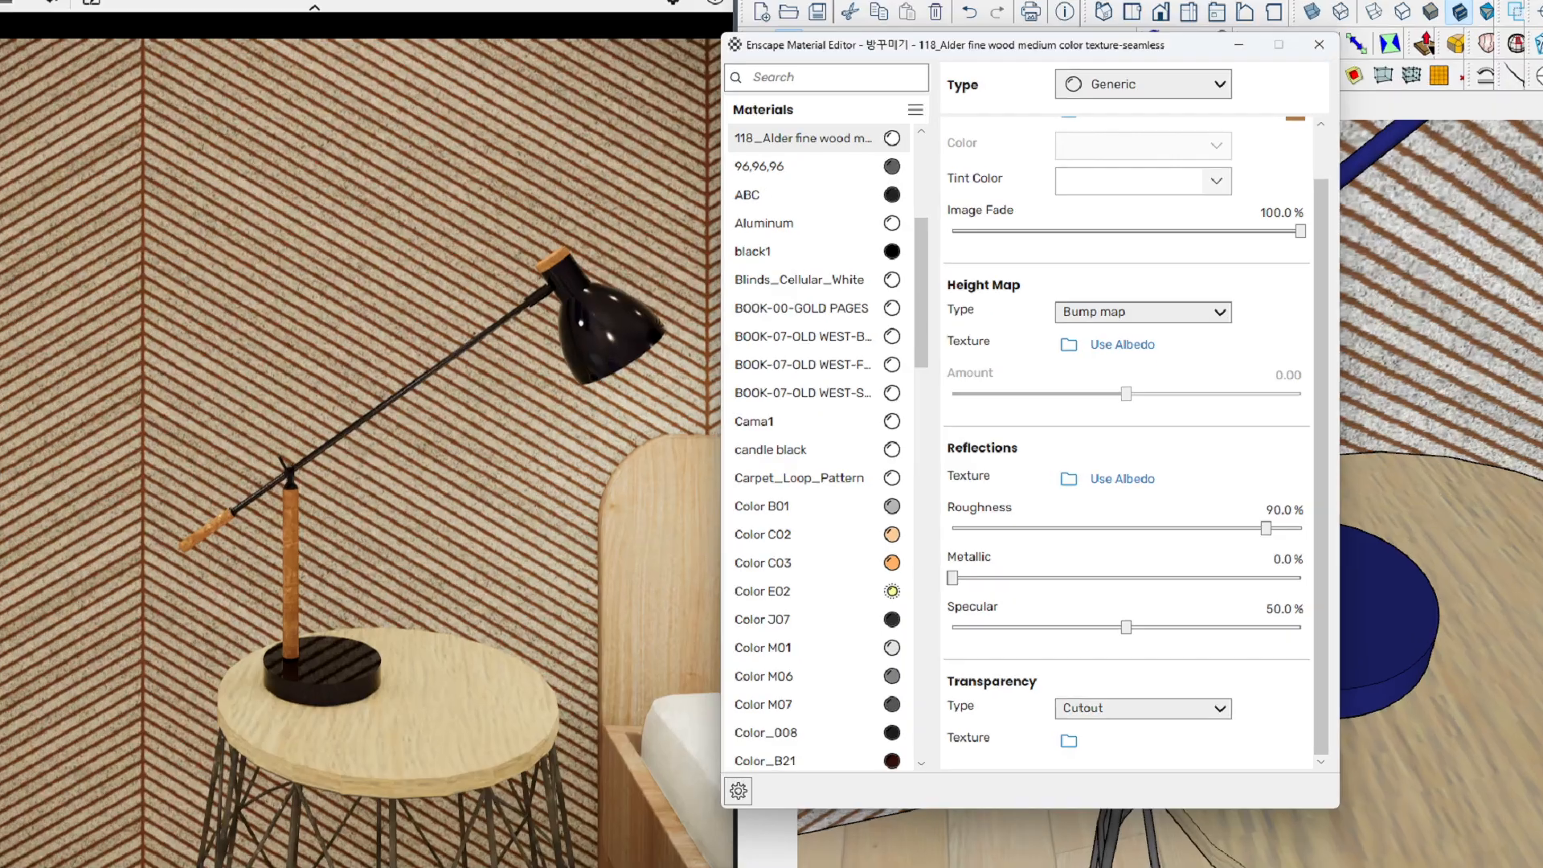
click(1134, 496)
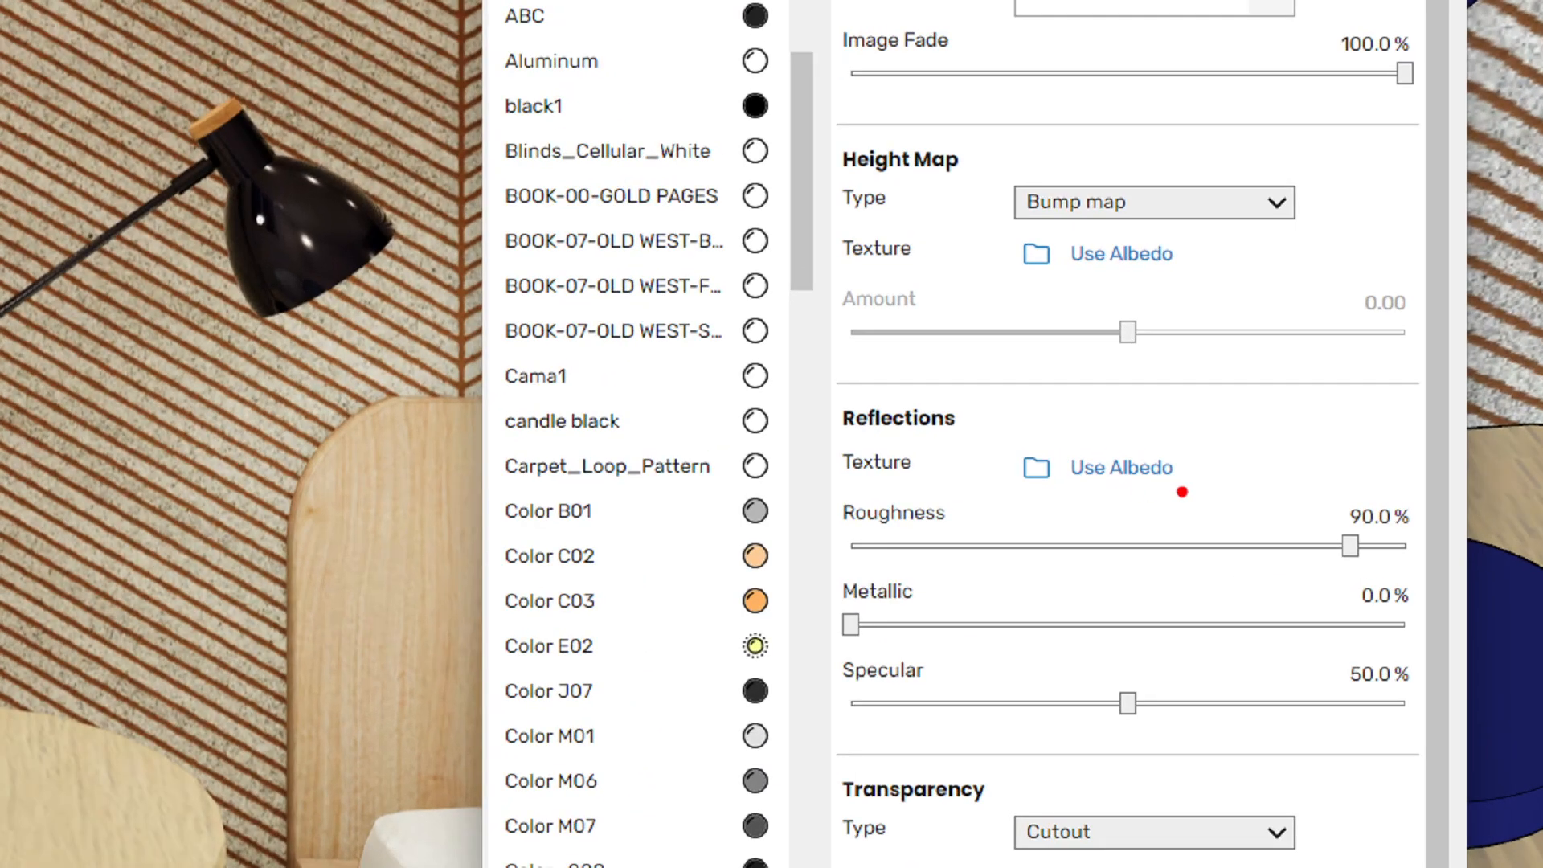
mouse_move(1181, 492)
mouse_down()
mouse_move(1025, 500)
mouse_move(960, 425)
mouse_move(1197, 434)
mouse_up()
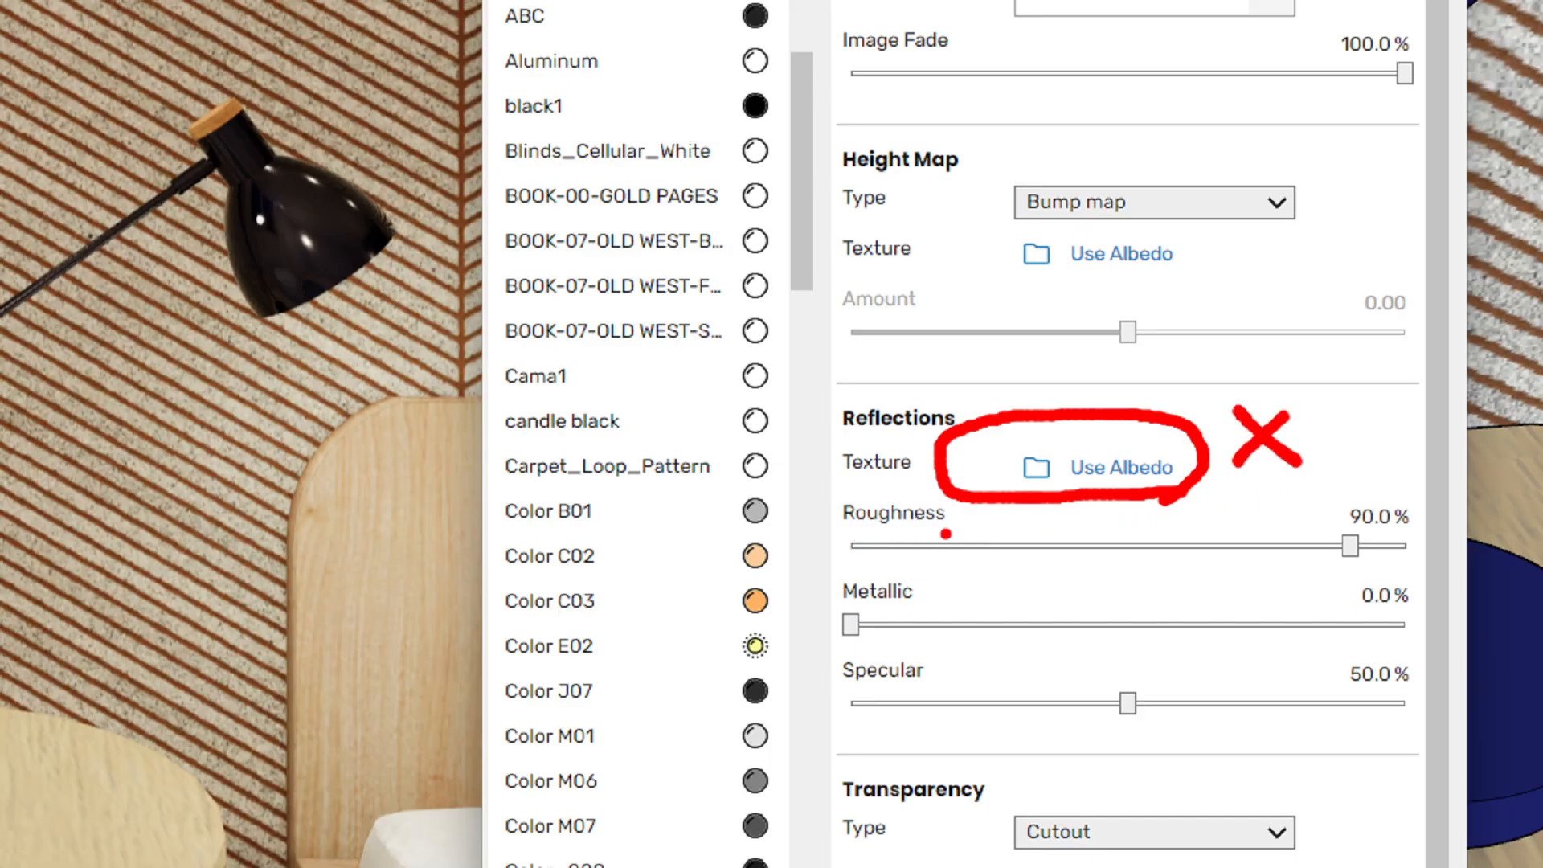
key(Escape)
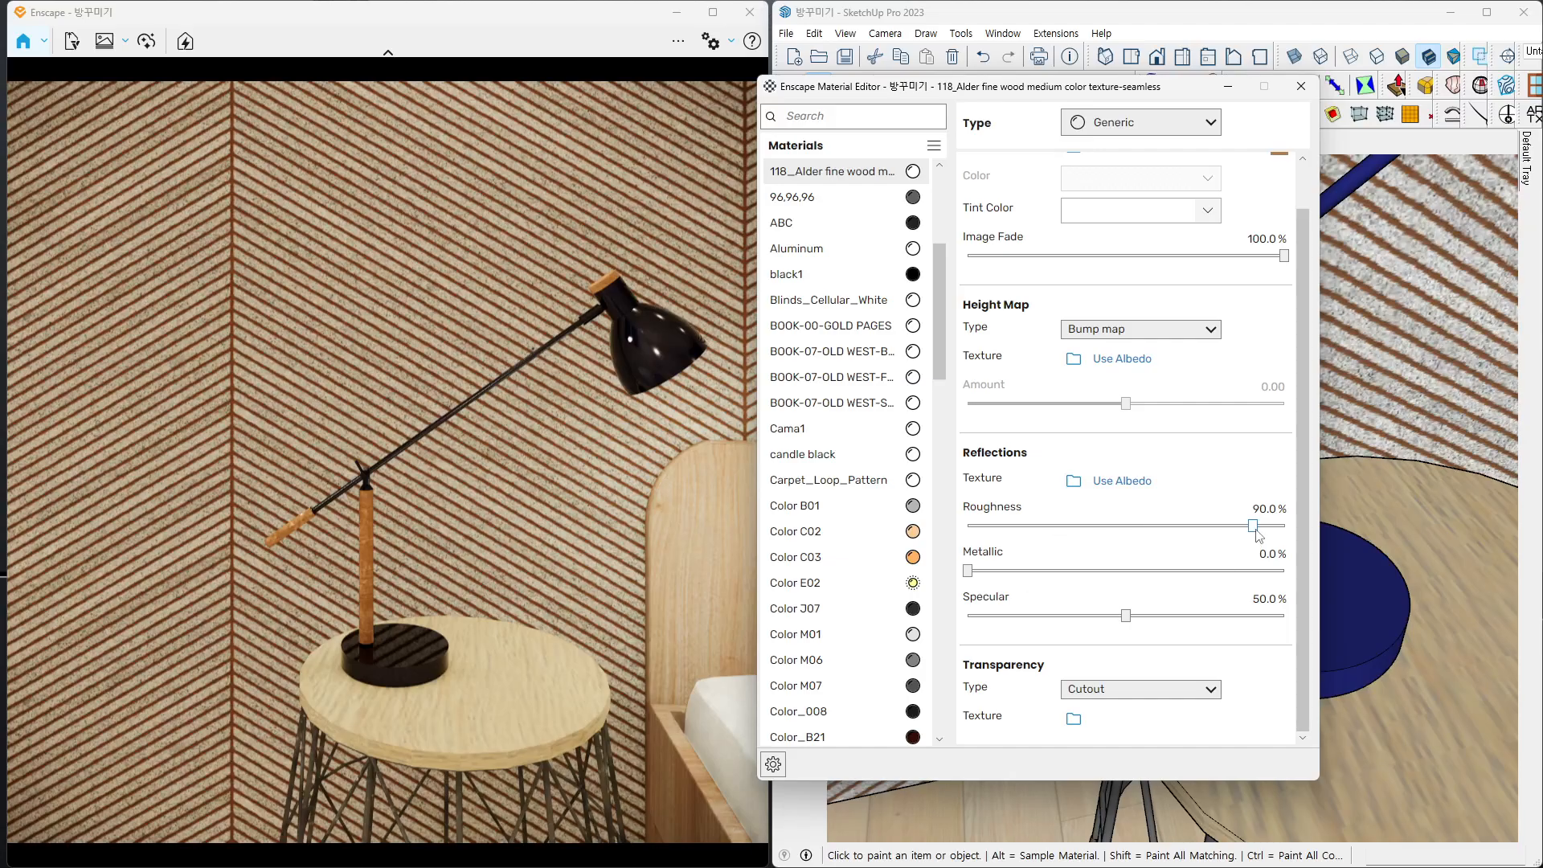
- Set the Alder wood material's roughness to 20% and check the table lamp and bedside table in the Enscape render
drag(1252, 526, 1033, 531)
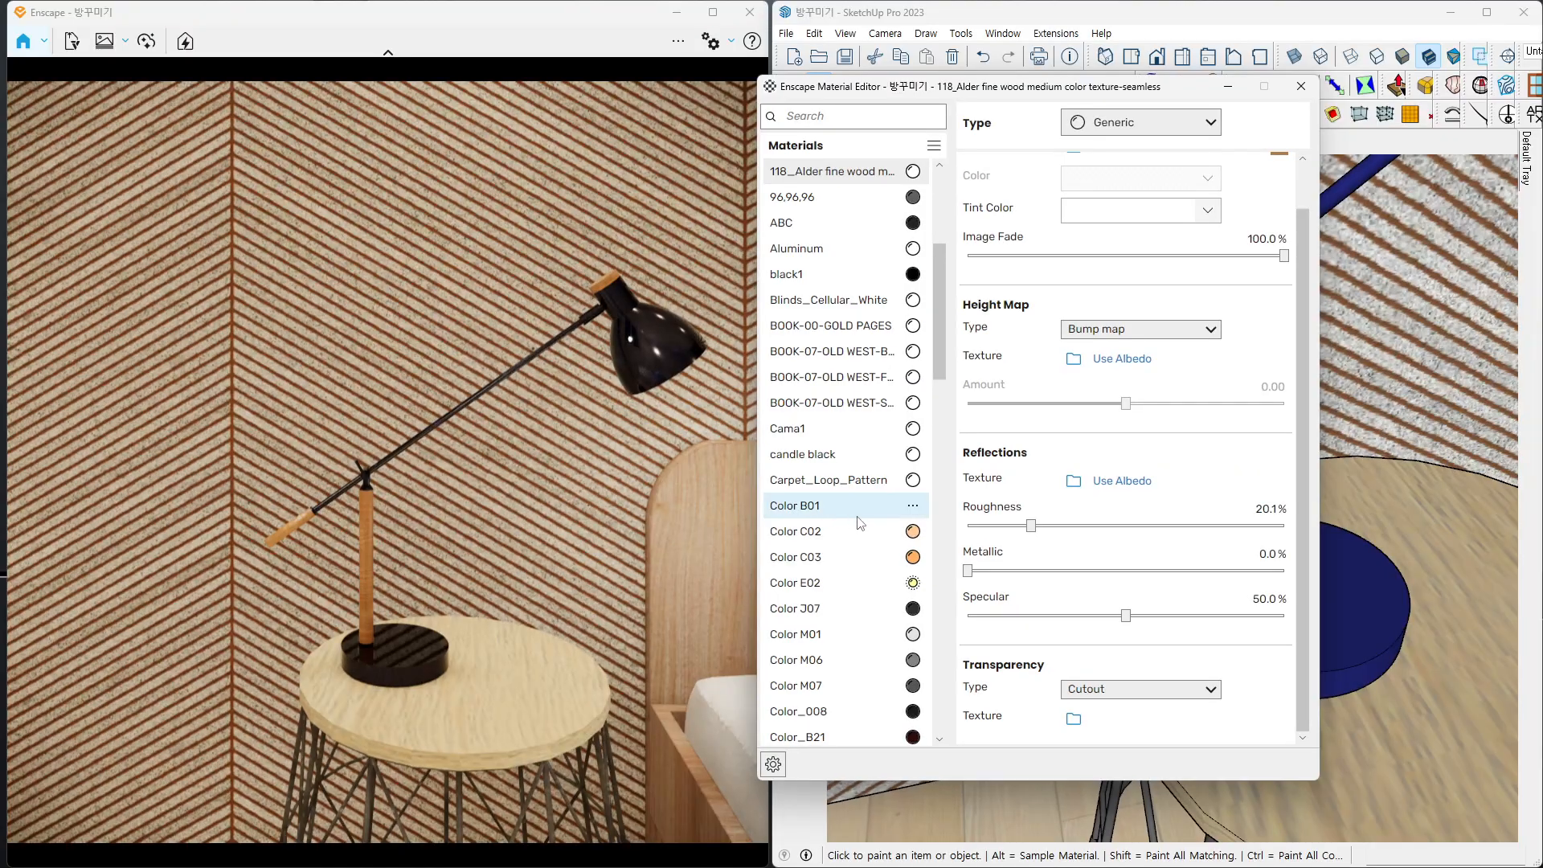
drag(1032, 532, 1033, 532)
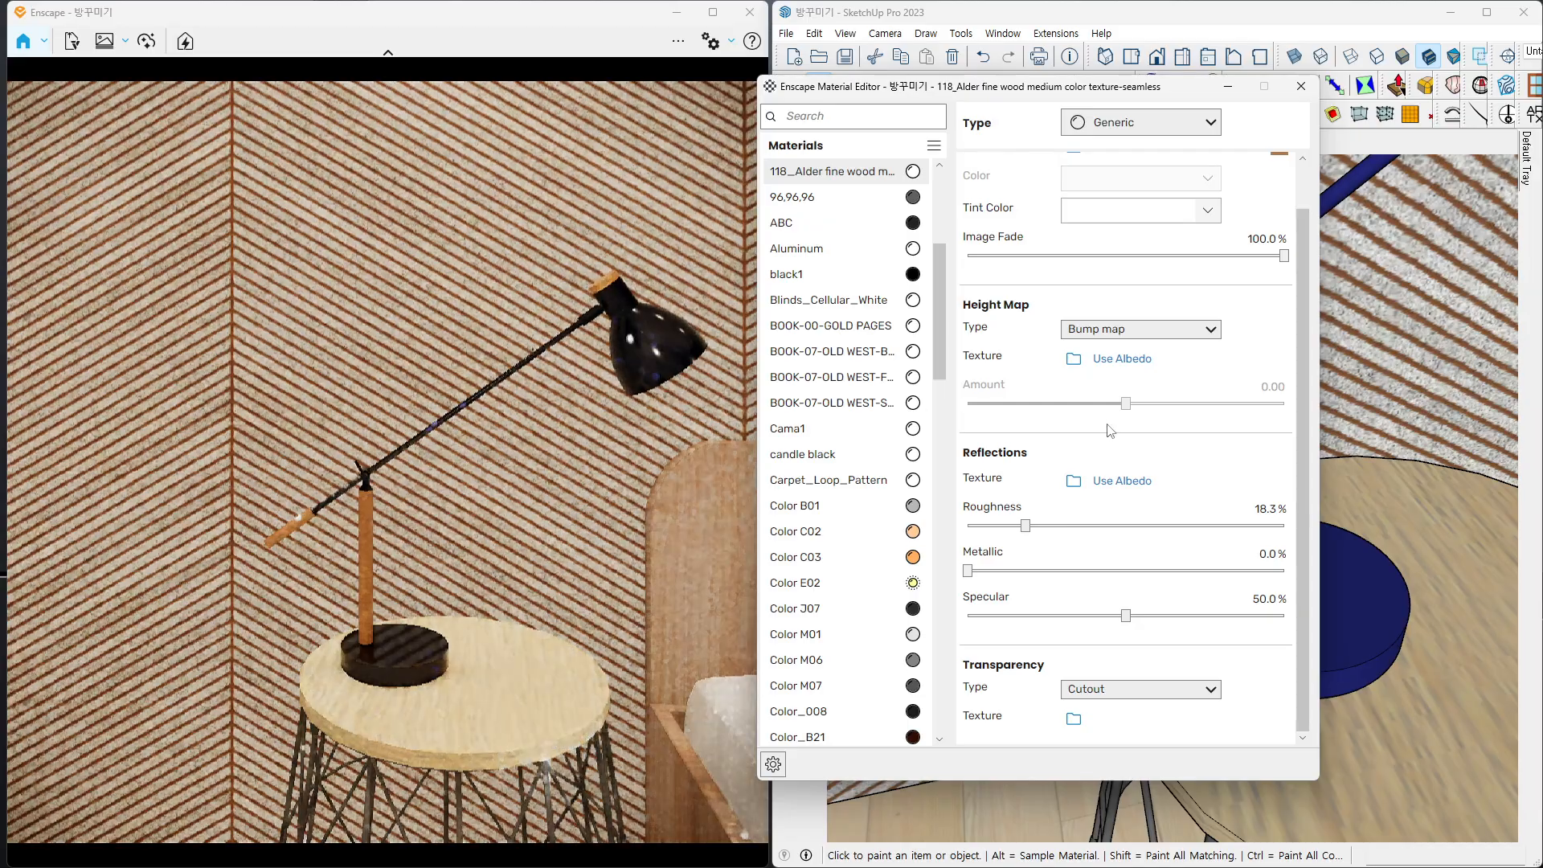
double_click(1266, 509)
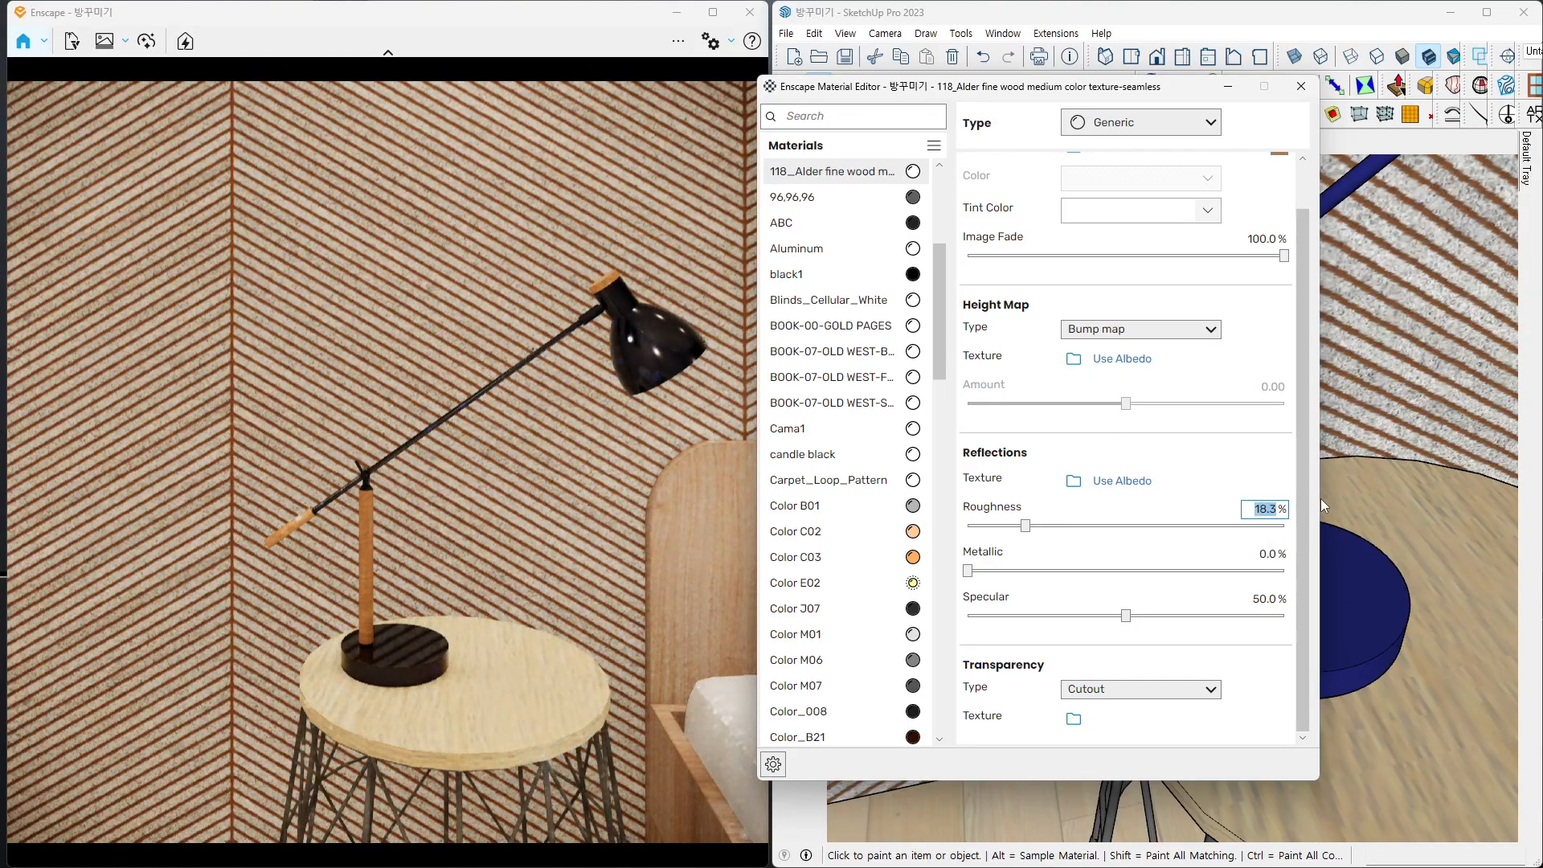
text(20)
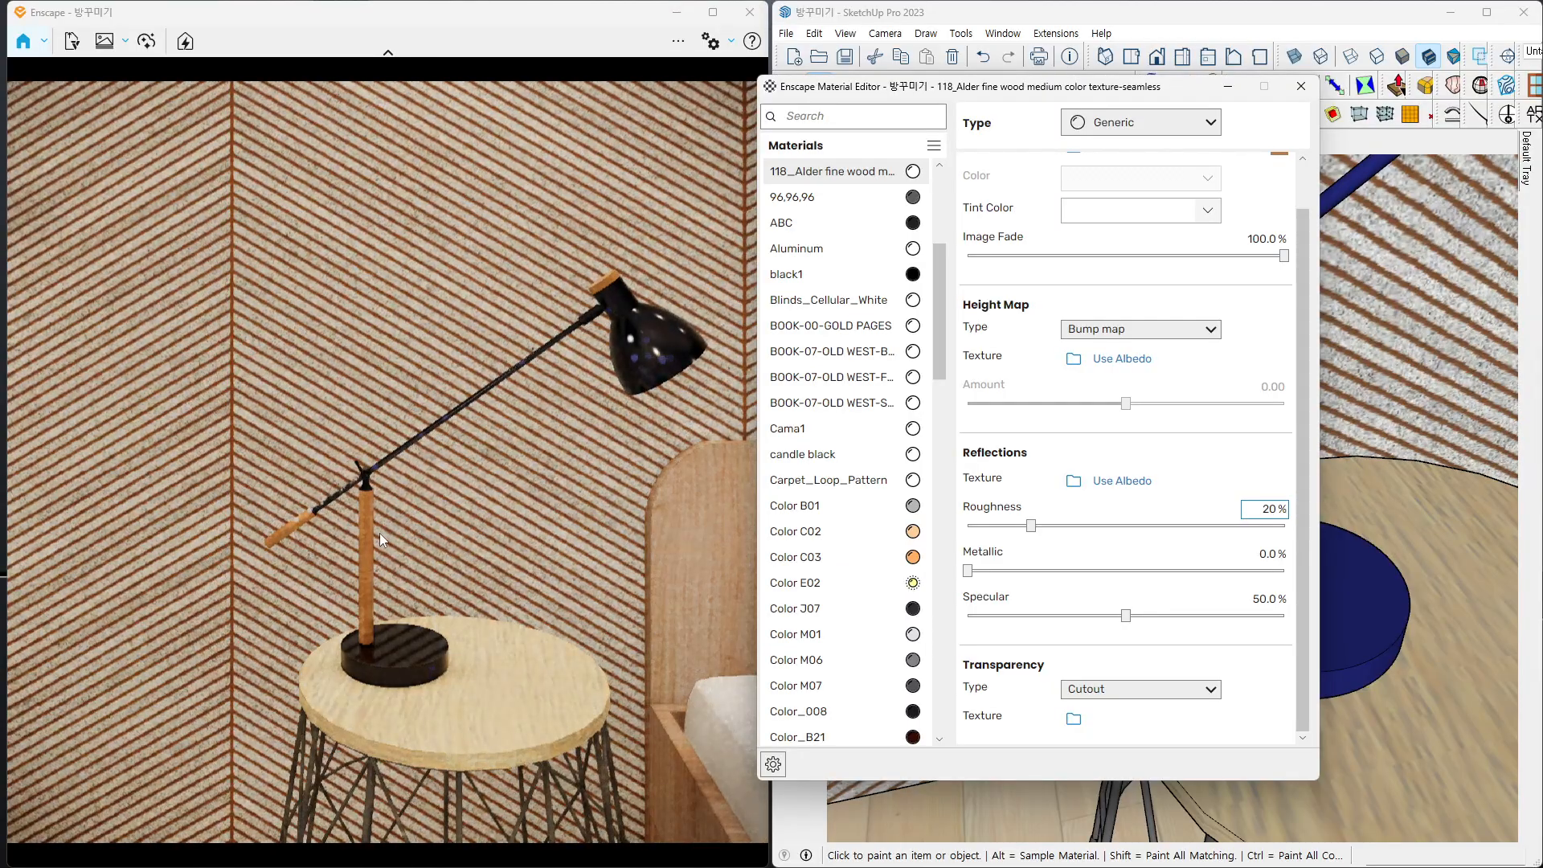
click(380, 533)
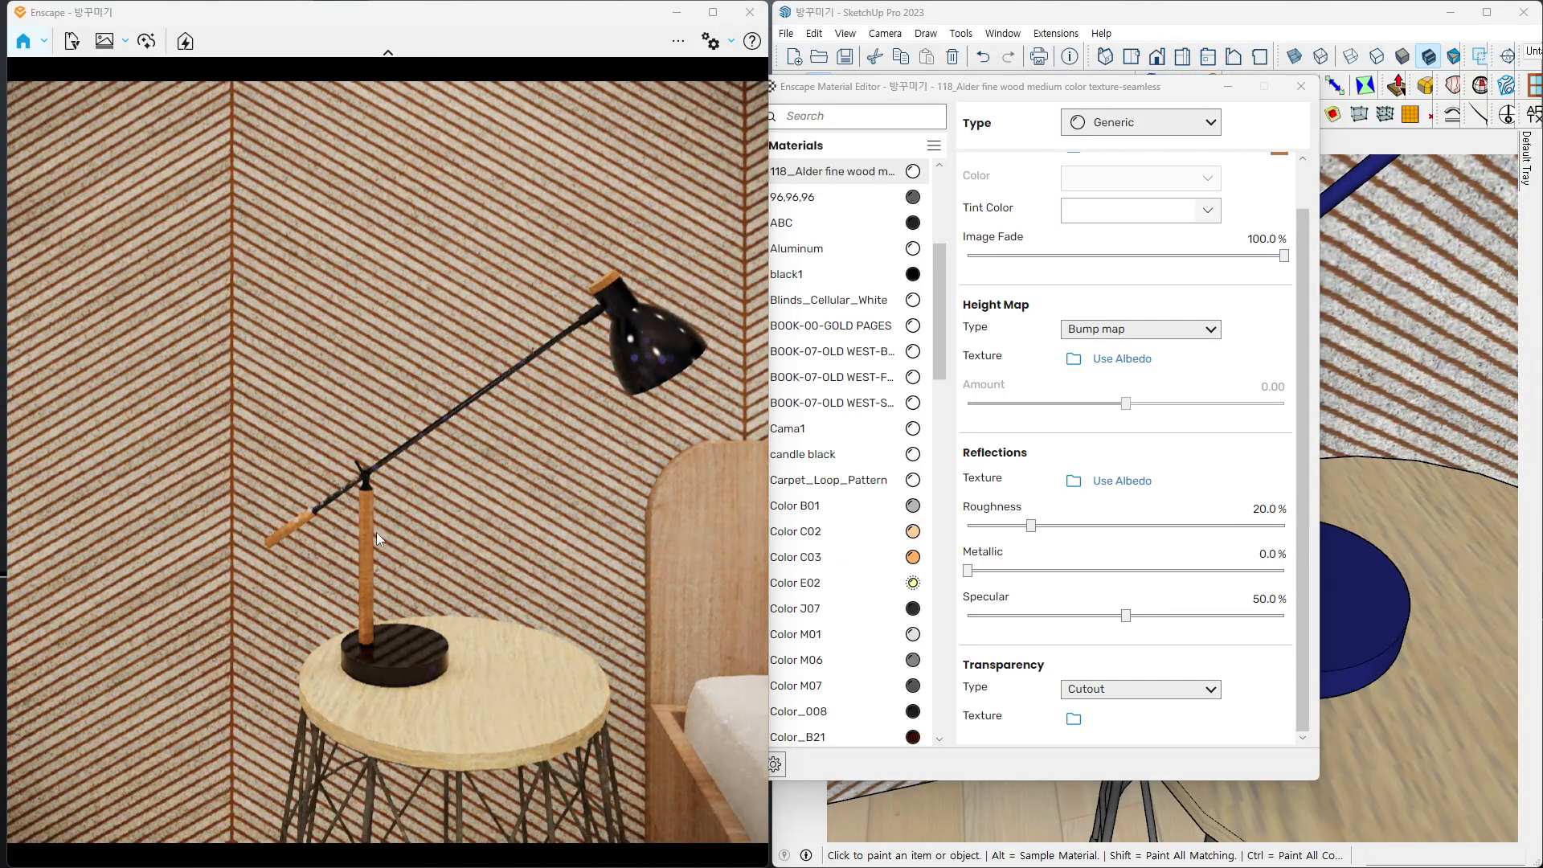
right_drag(376, 532, 375, 482)
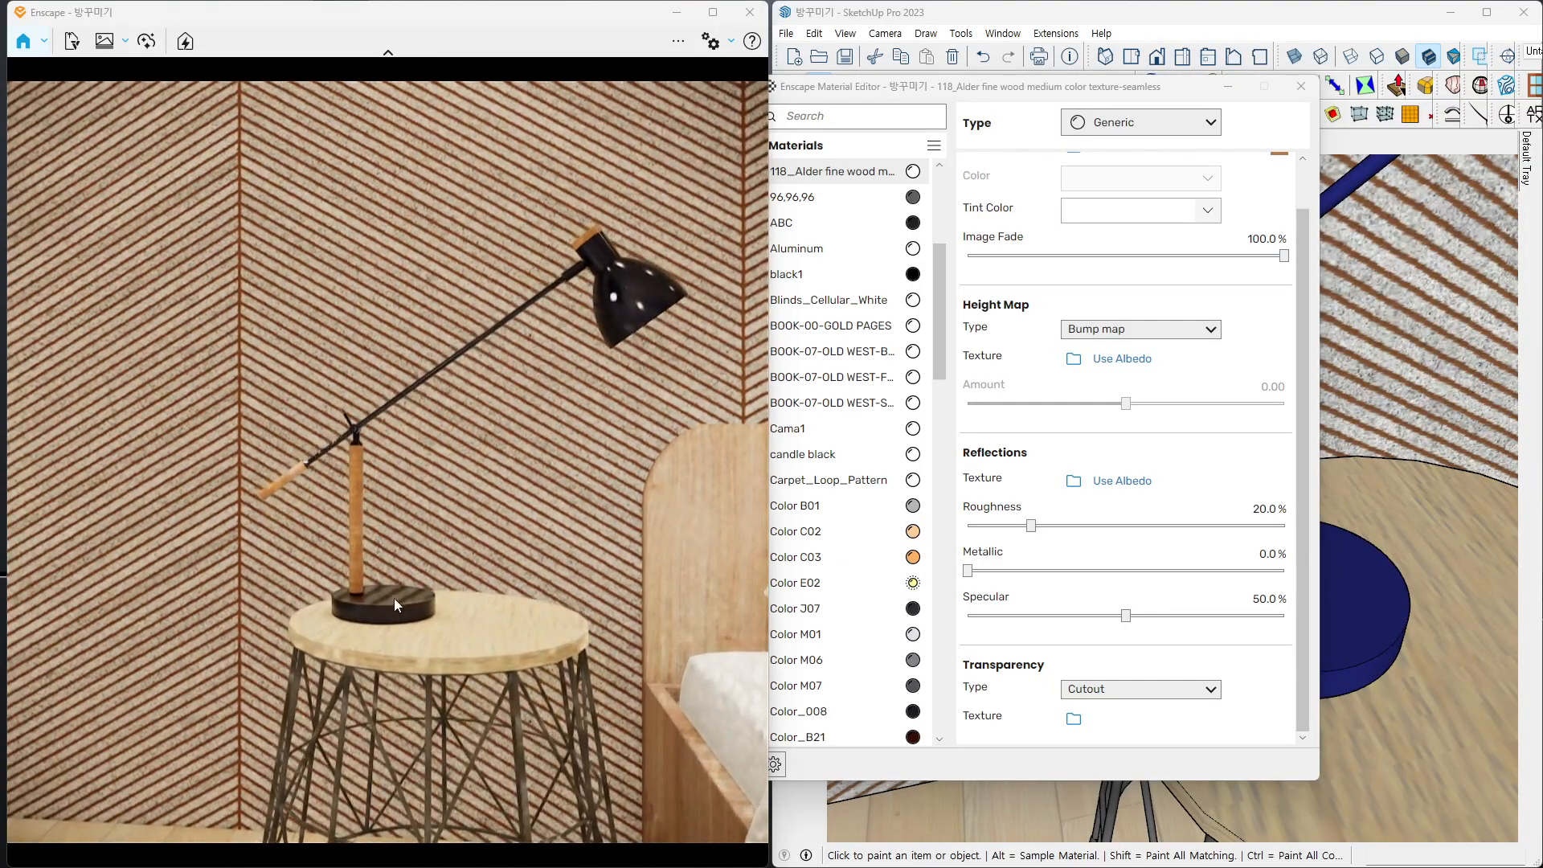
scroll(445, 659, down, 2)
scroll(493, 635, down, 1)
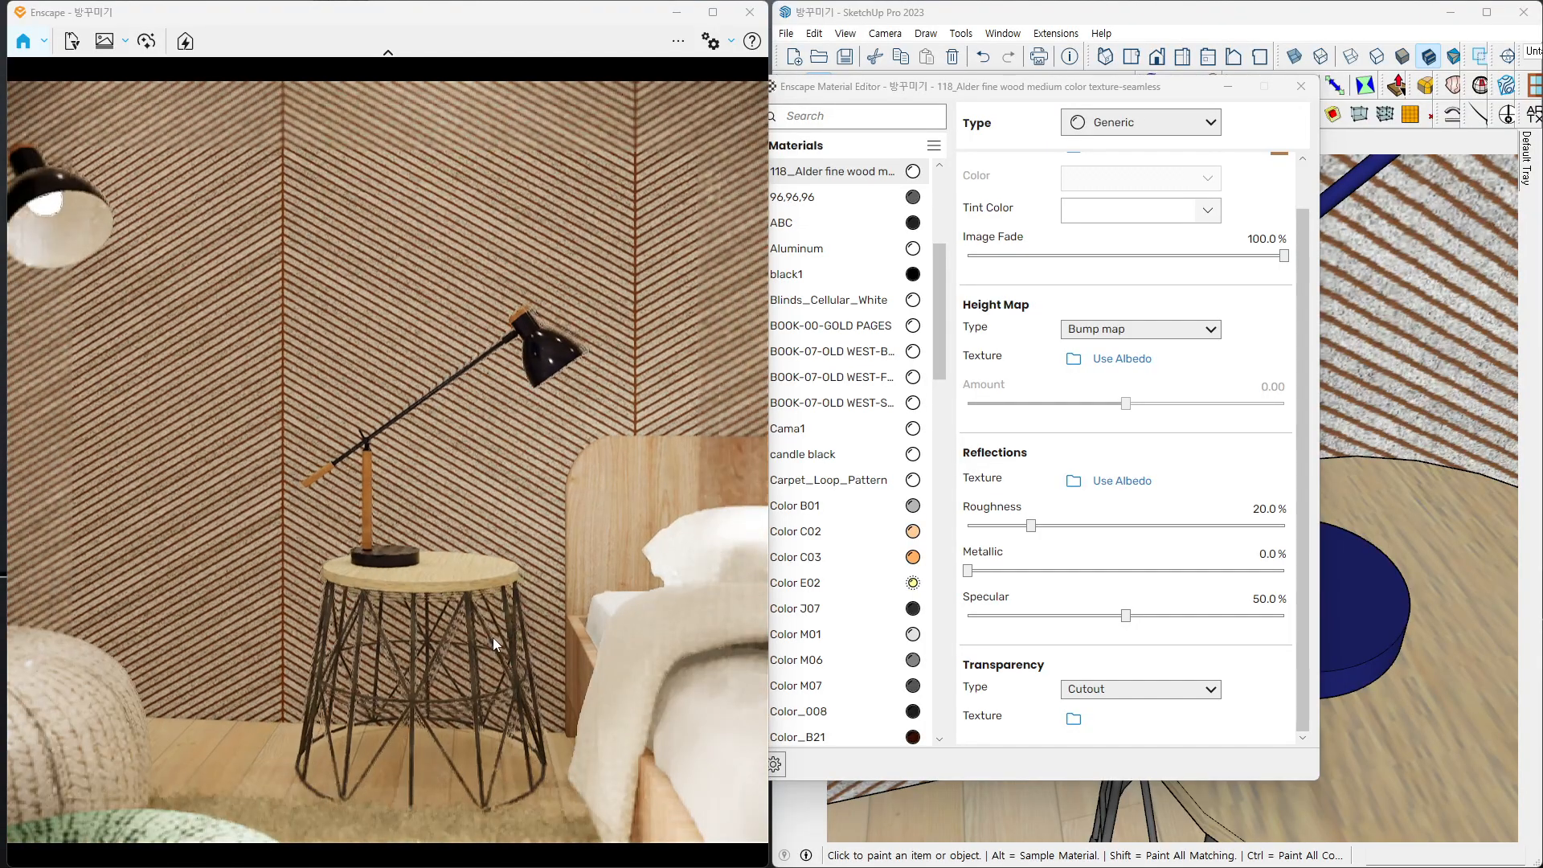
right_drag(493, 638, 511, 664)
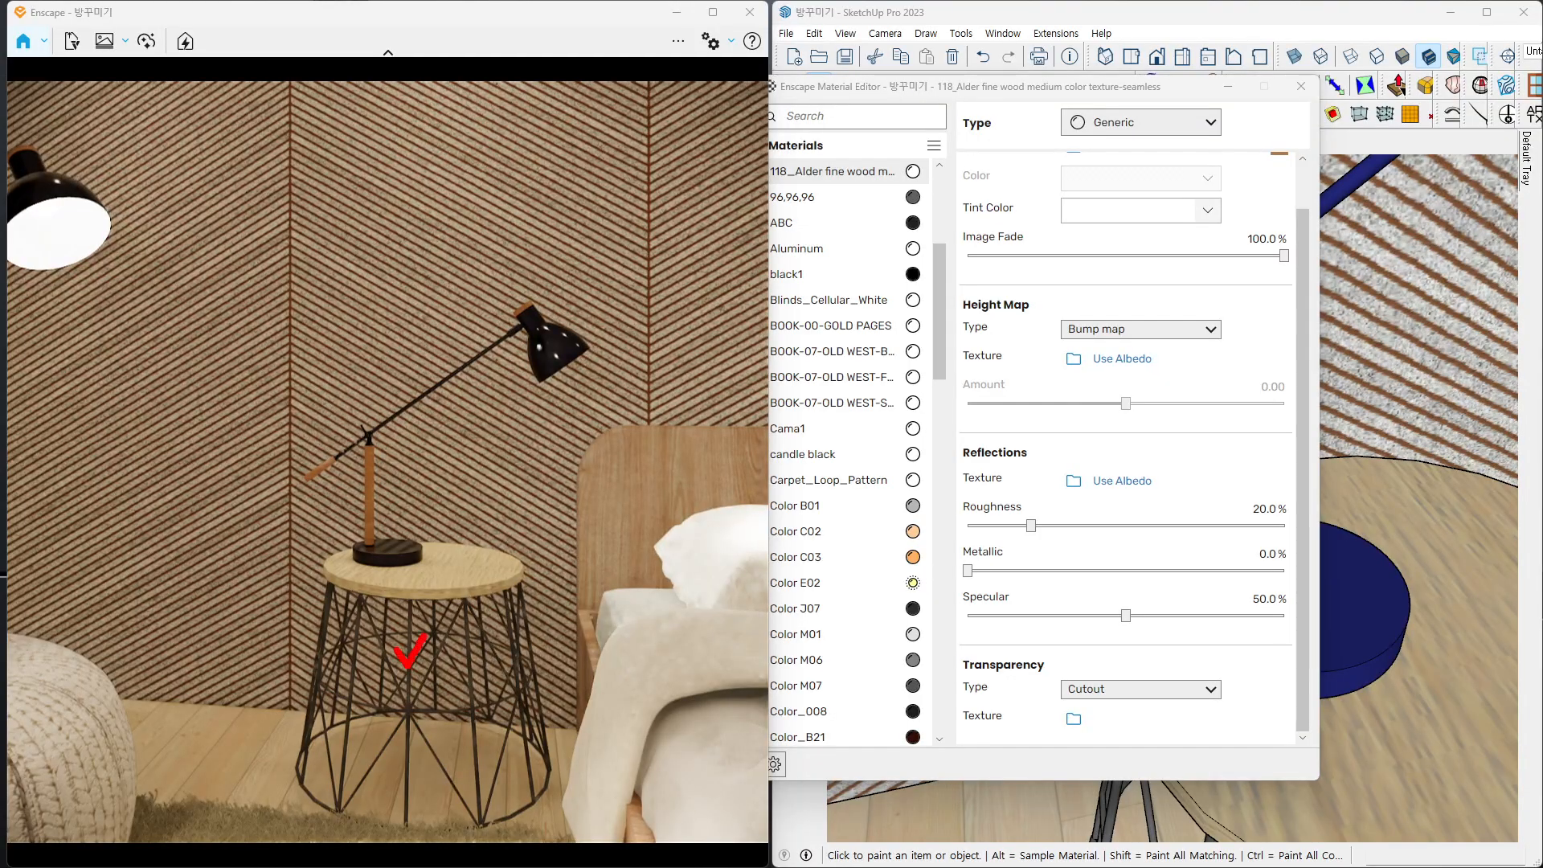
- Close the material editor and select the wire-framed side table beneath the desk lamp in the SketchUp model
right_drag(475, 643, 511, 625)
click(1300, 86)
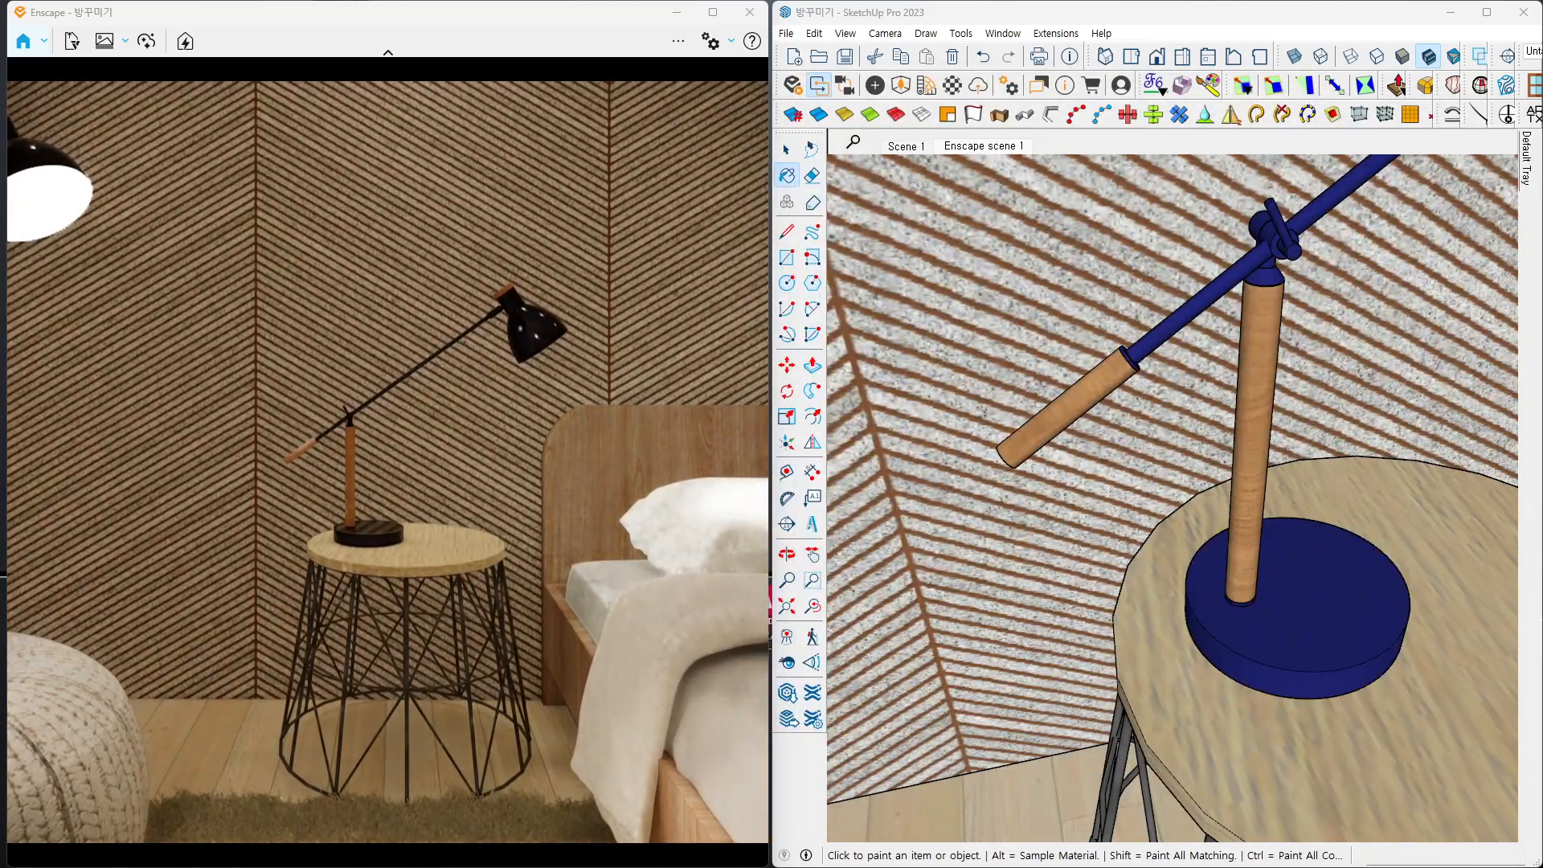
click(787, 149)
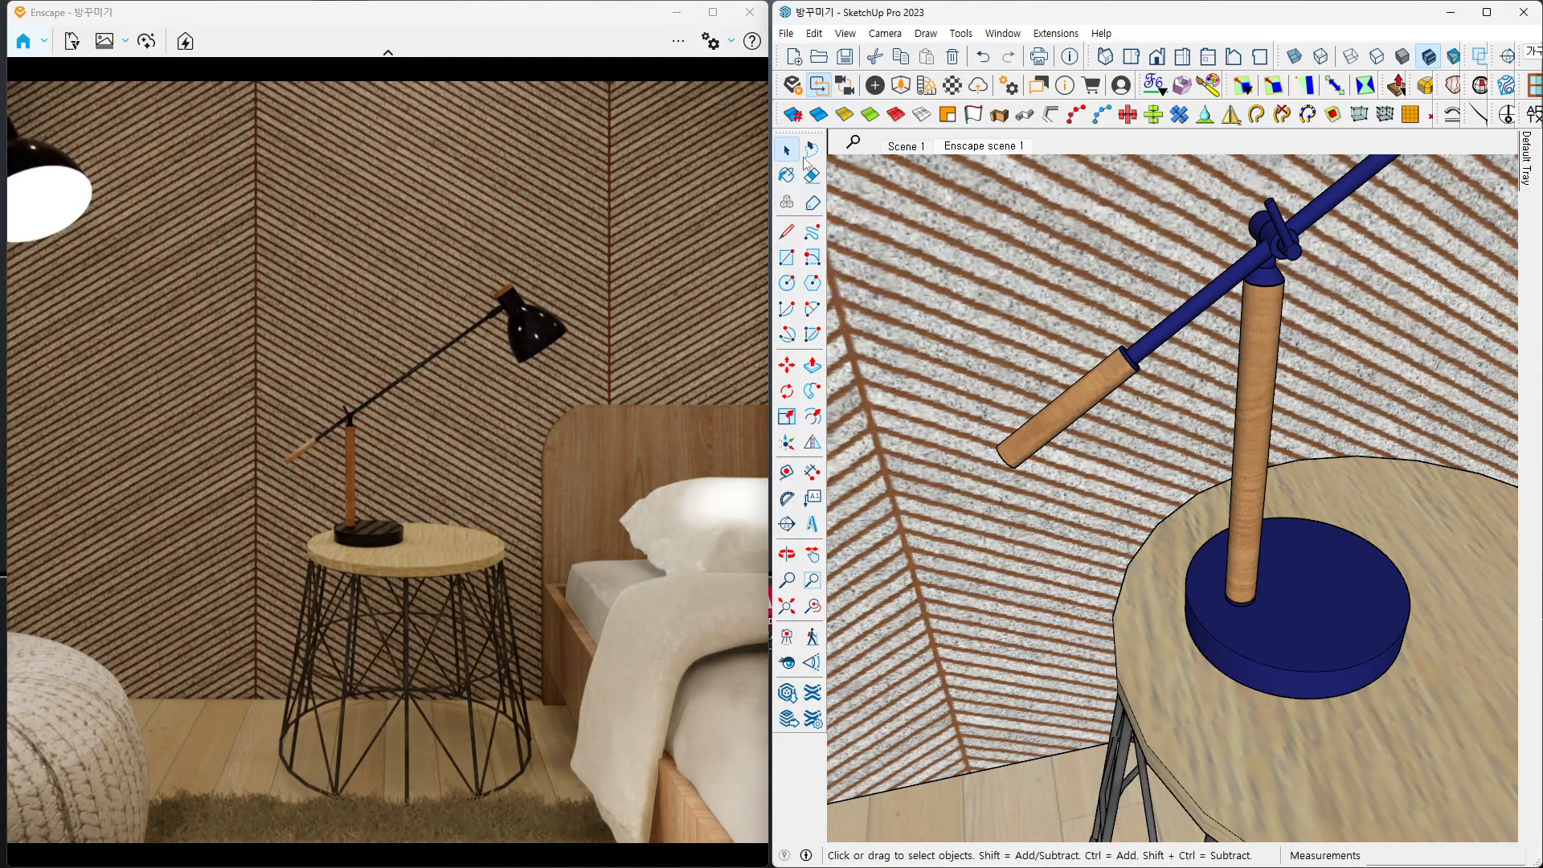
scroll(892, 316, down, 1)
middle_drag(1155, 444, 1051, 297)
middle_drag(1160, 337, 1133, 302)
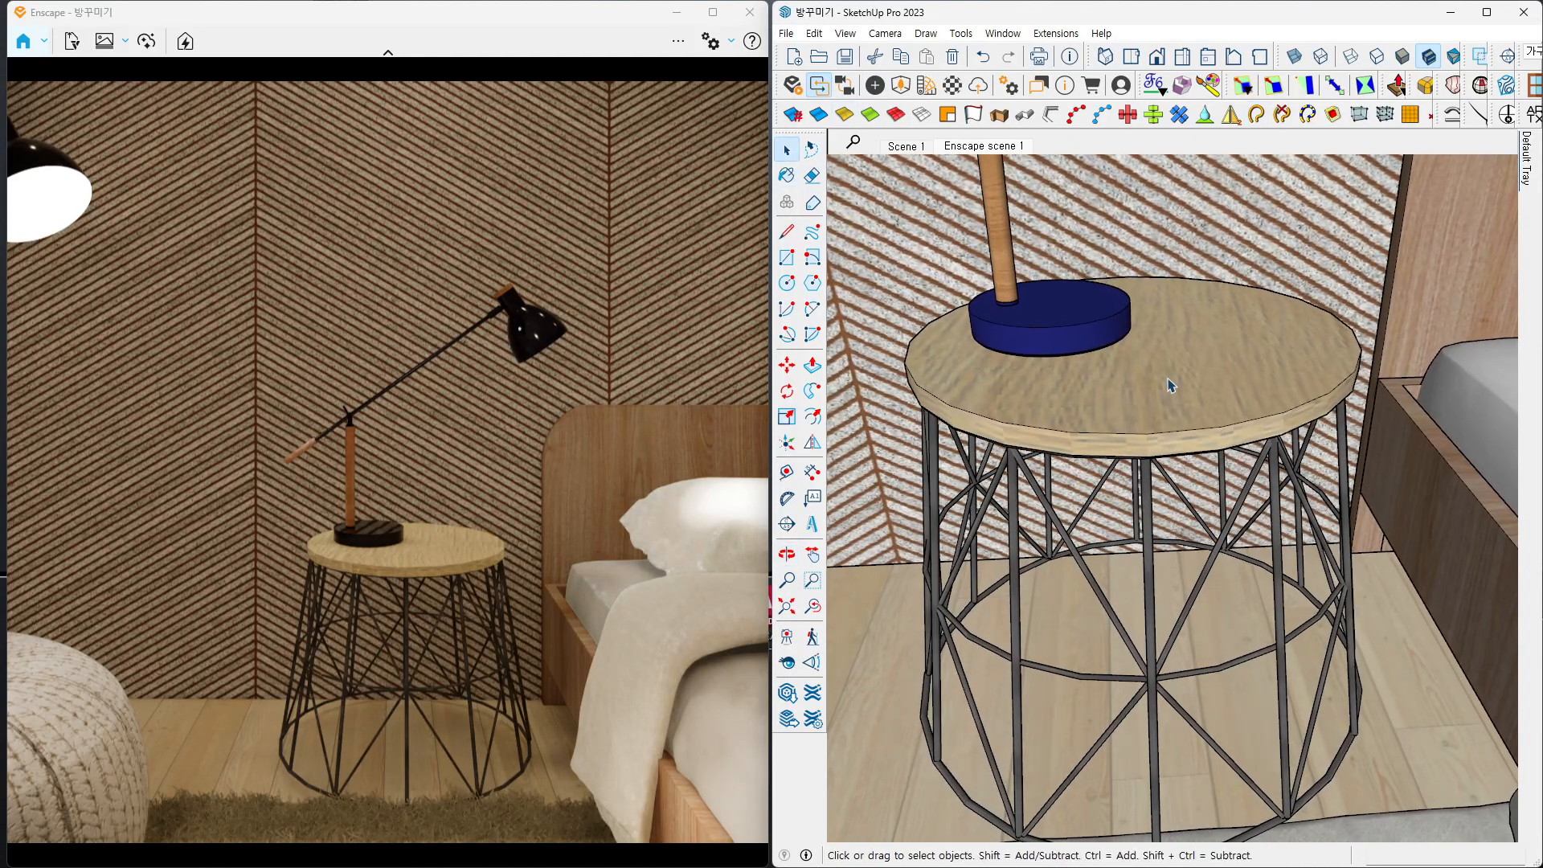
mouse_move(1174, 422)
middle_down()
mouse_move(1145, 374)
mouse_move(1113, 462)
middle_up()
click(1110, 466)
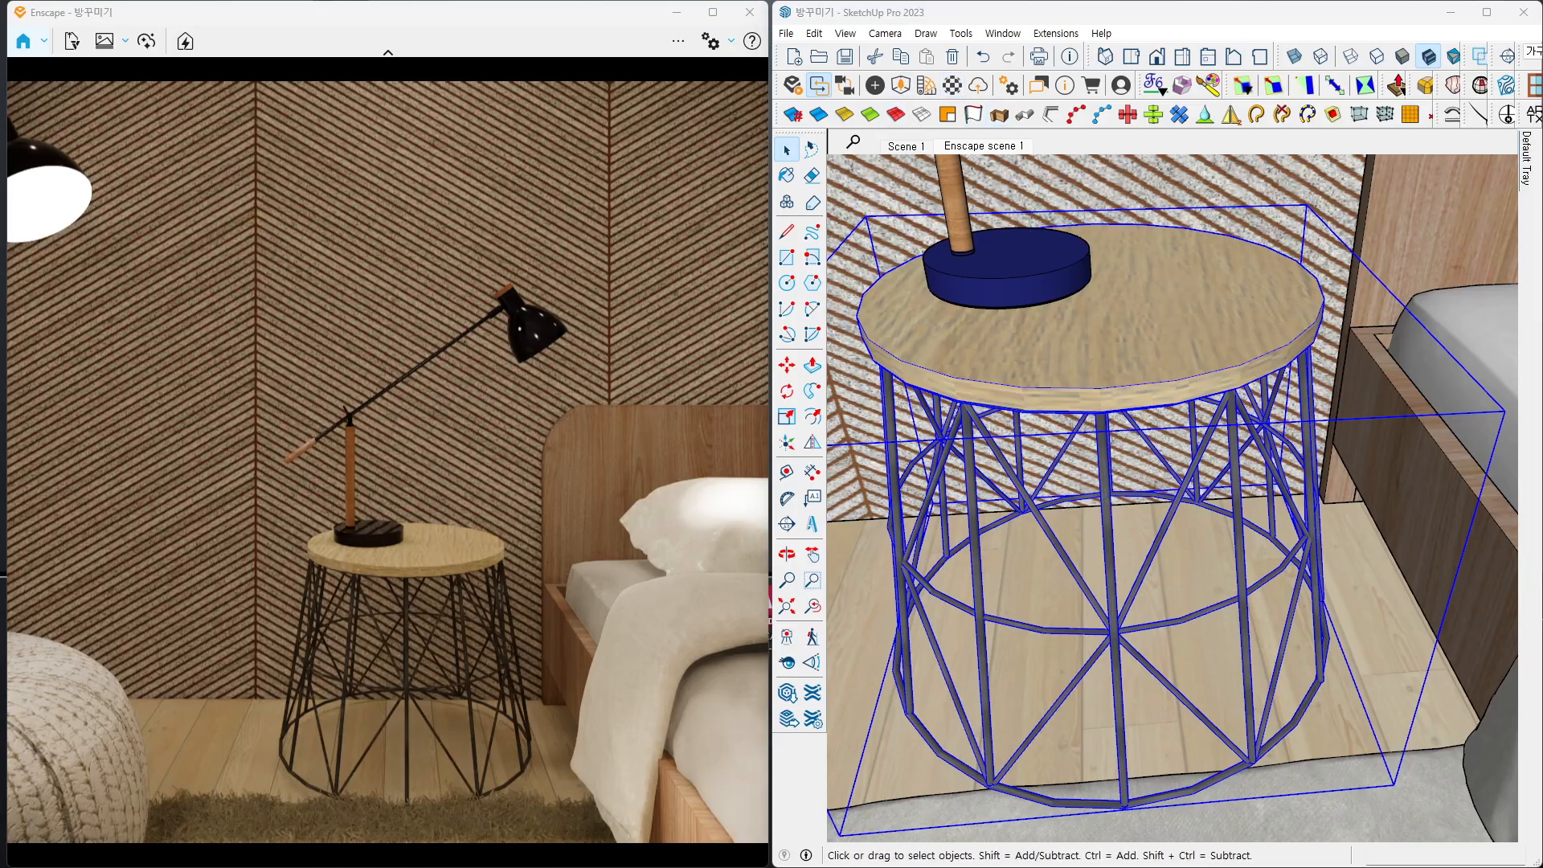
- Reopen the Enscape material editor and sample the side table's wire-frame material to load it for editing
drag(0, 72, 595, 85)
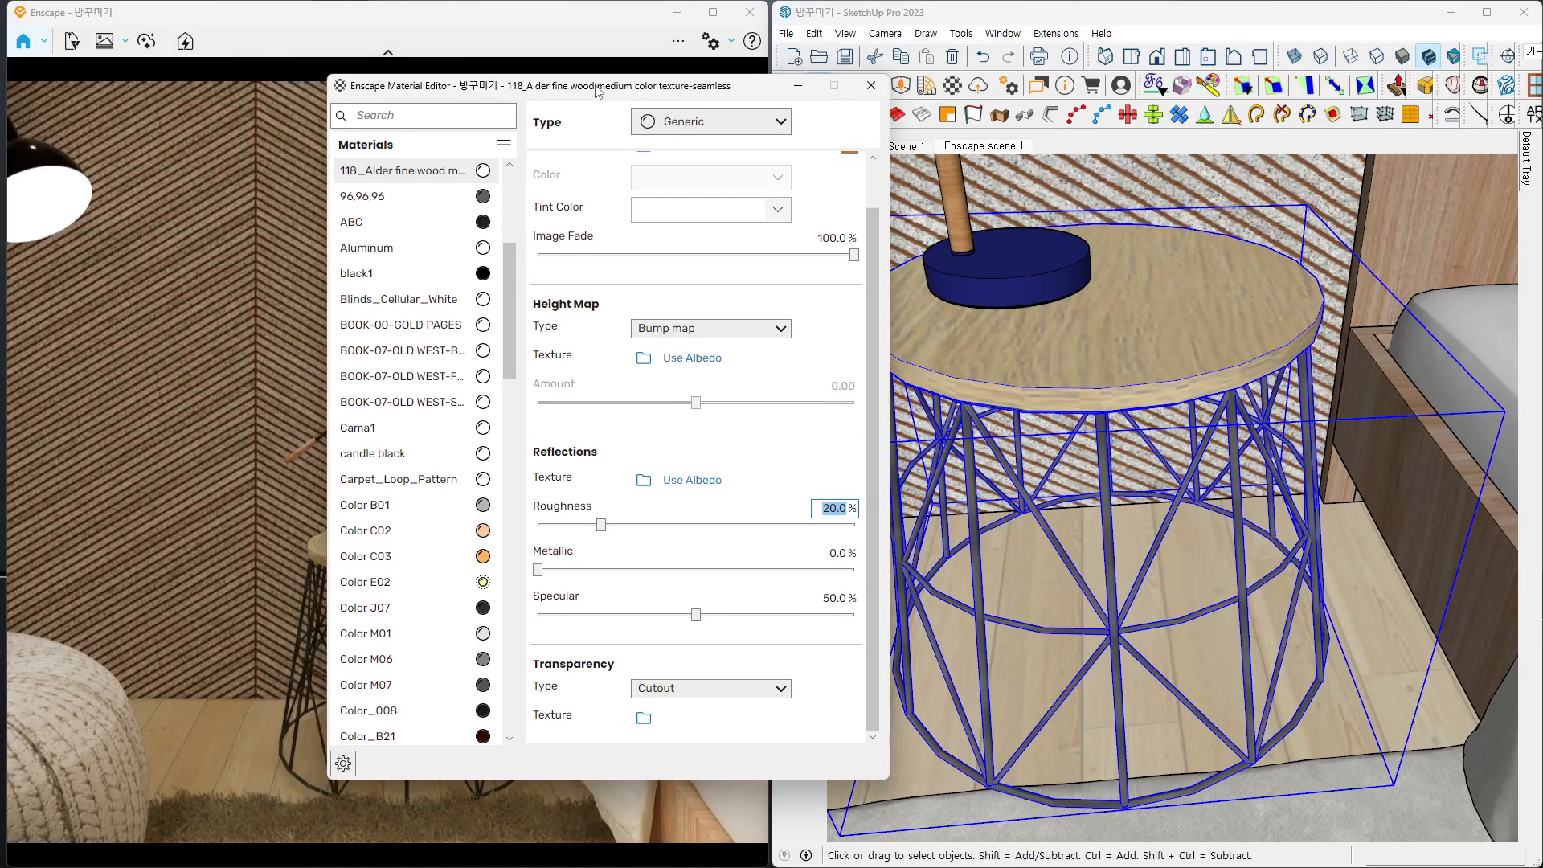
click(1103, 451)
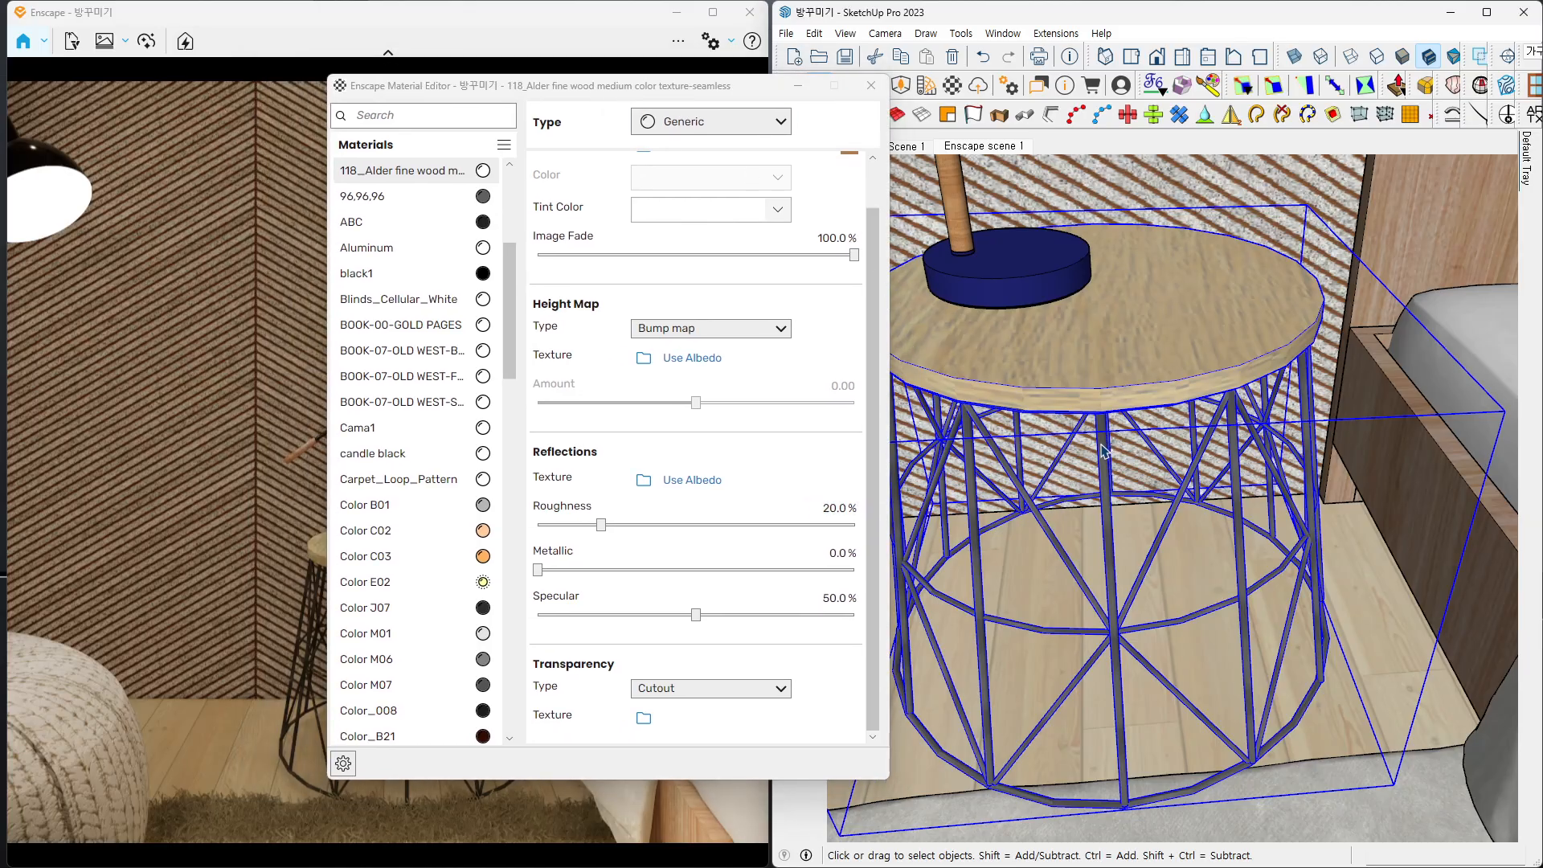
key(b)
key(alt)
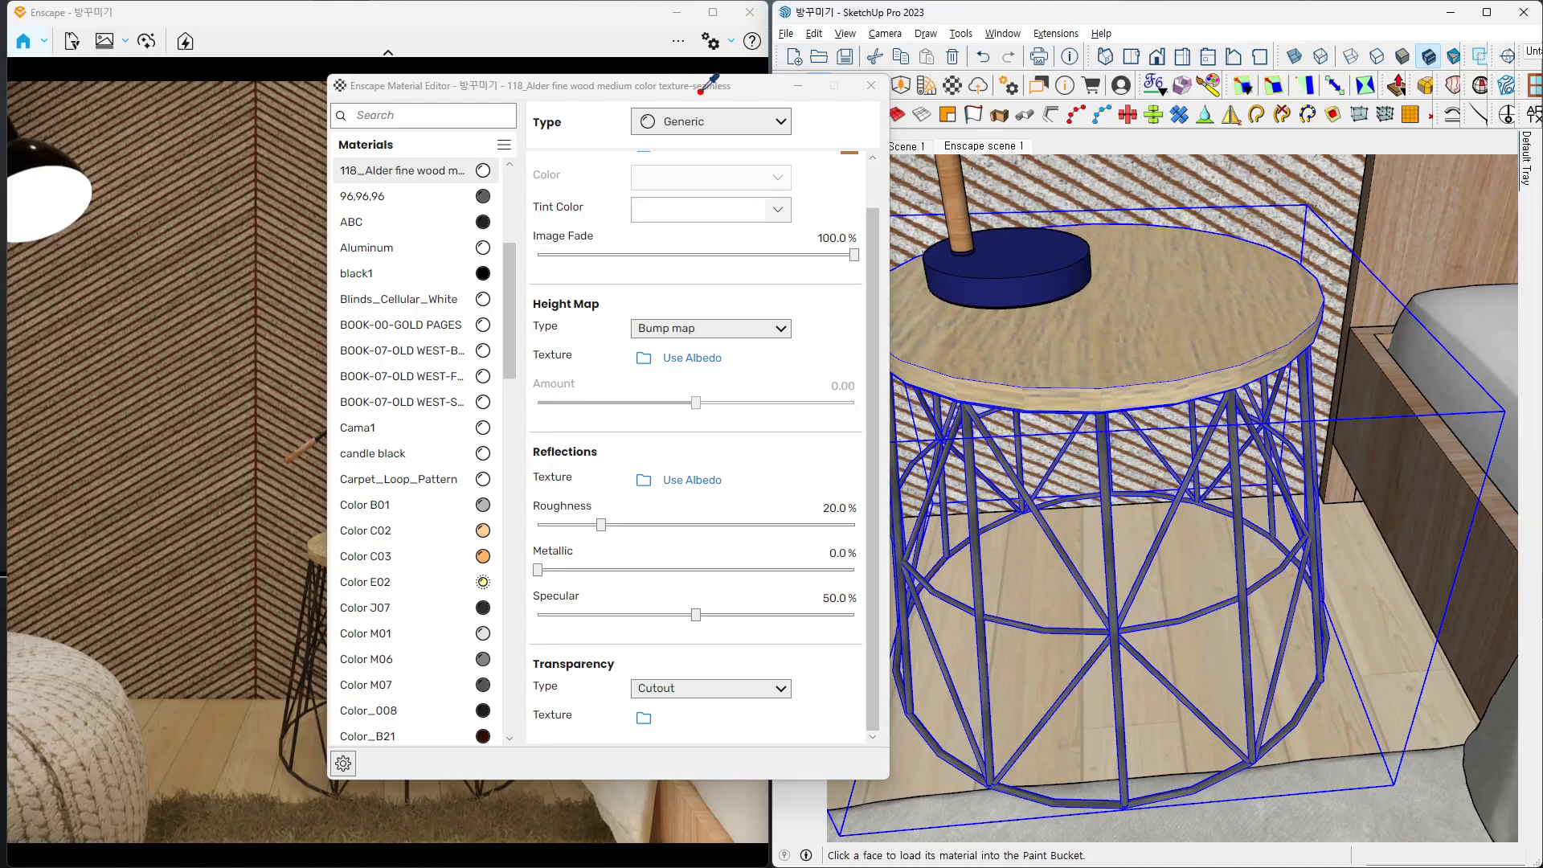
drag(701, 92, 935, 88)
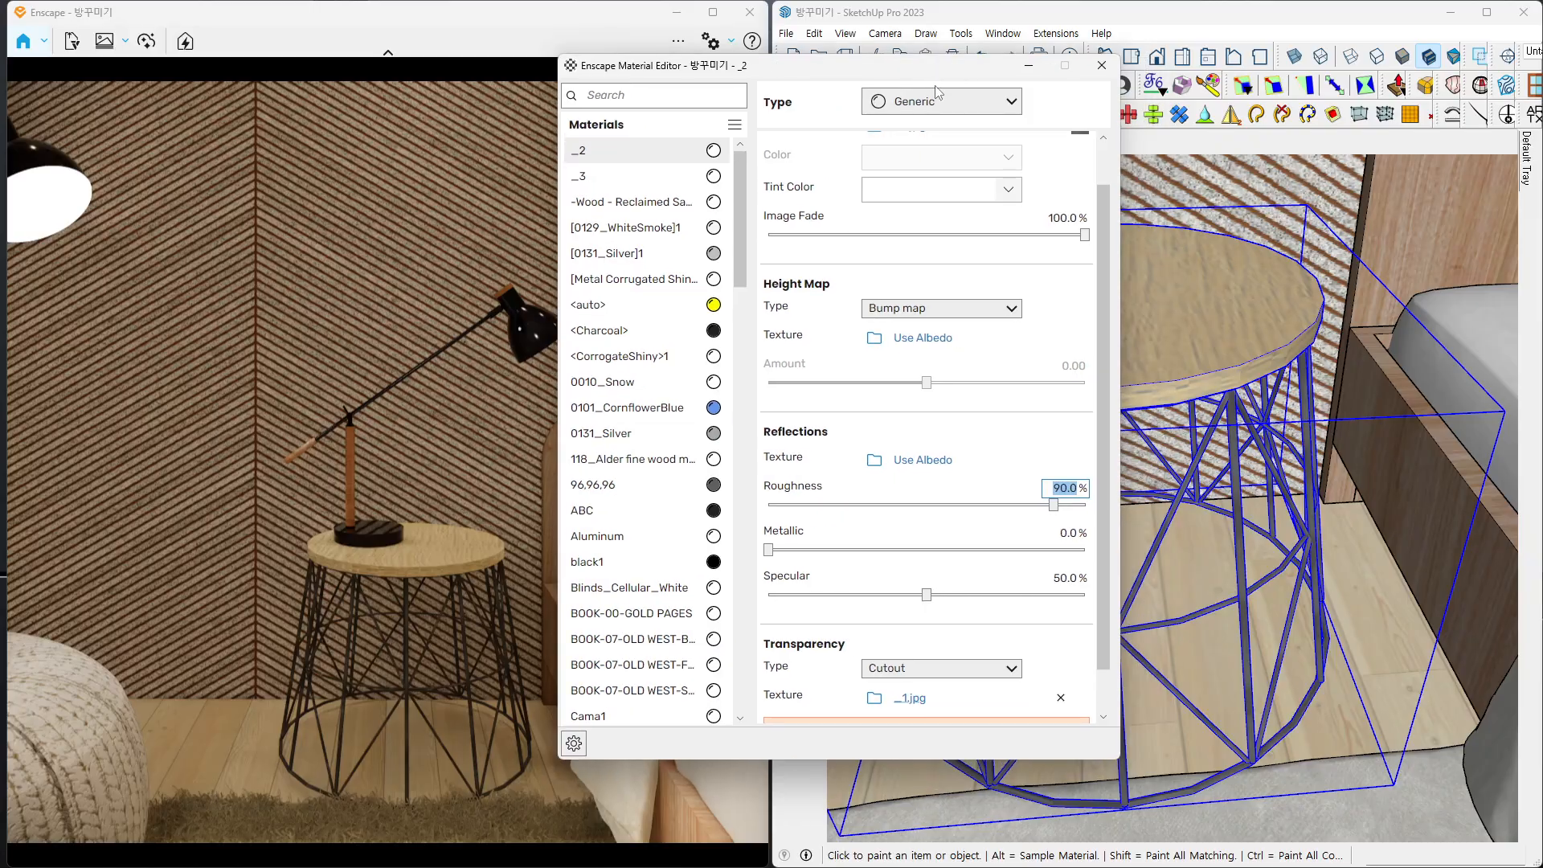
scroll(1008, 240, up, 1)
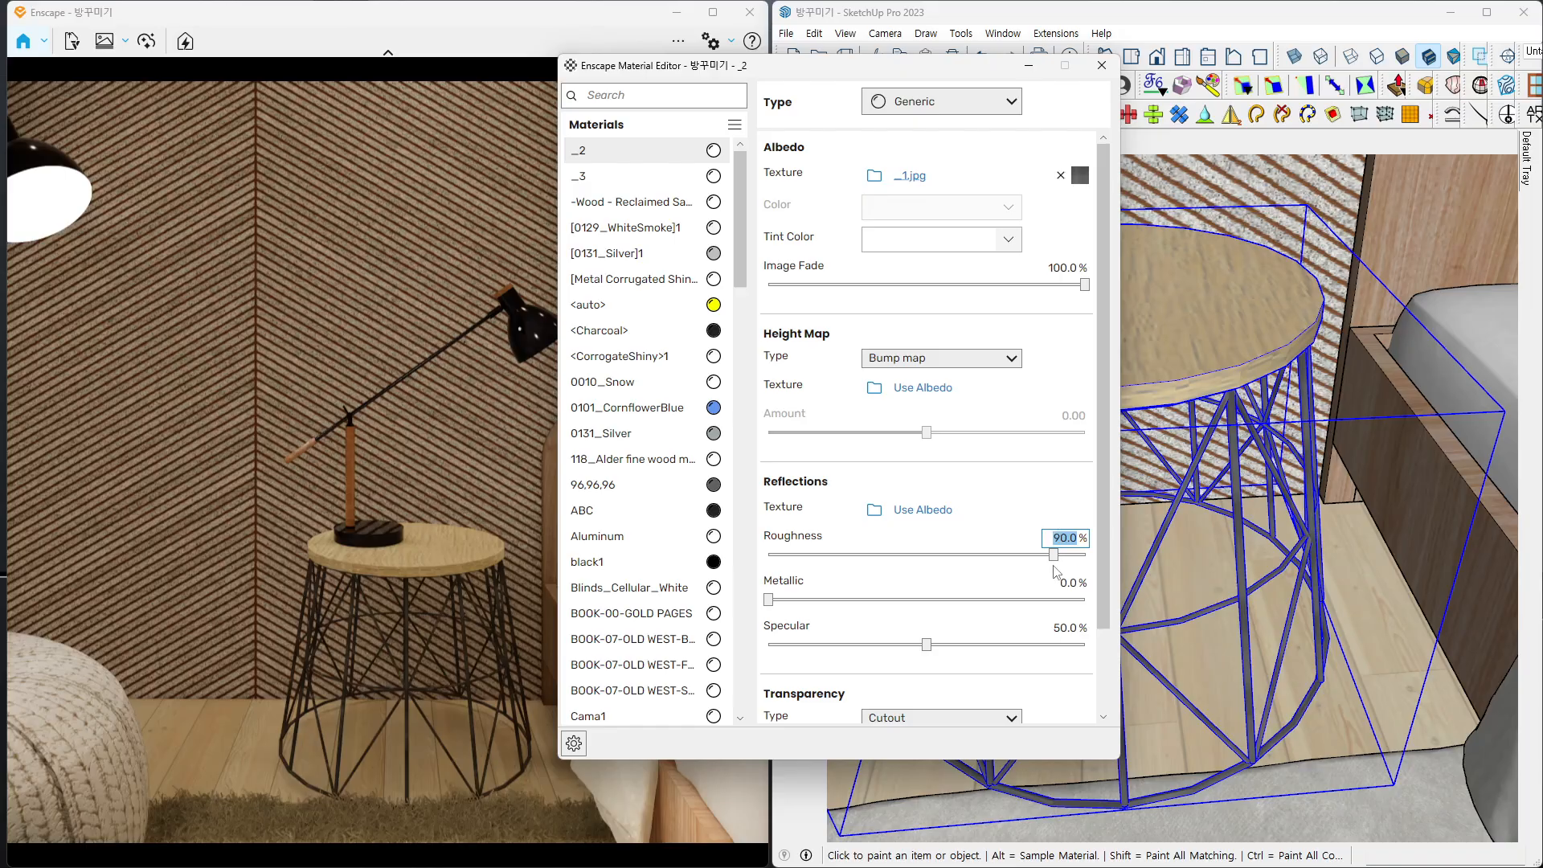
- Try tinting the wire-frame material's albedo texture golden orange
click(995, 241)
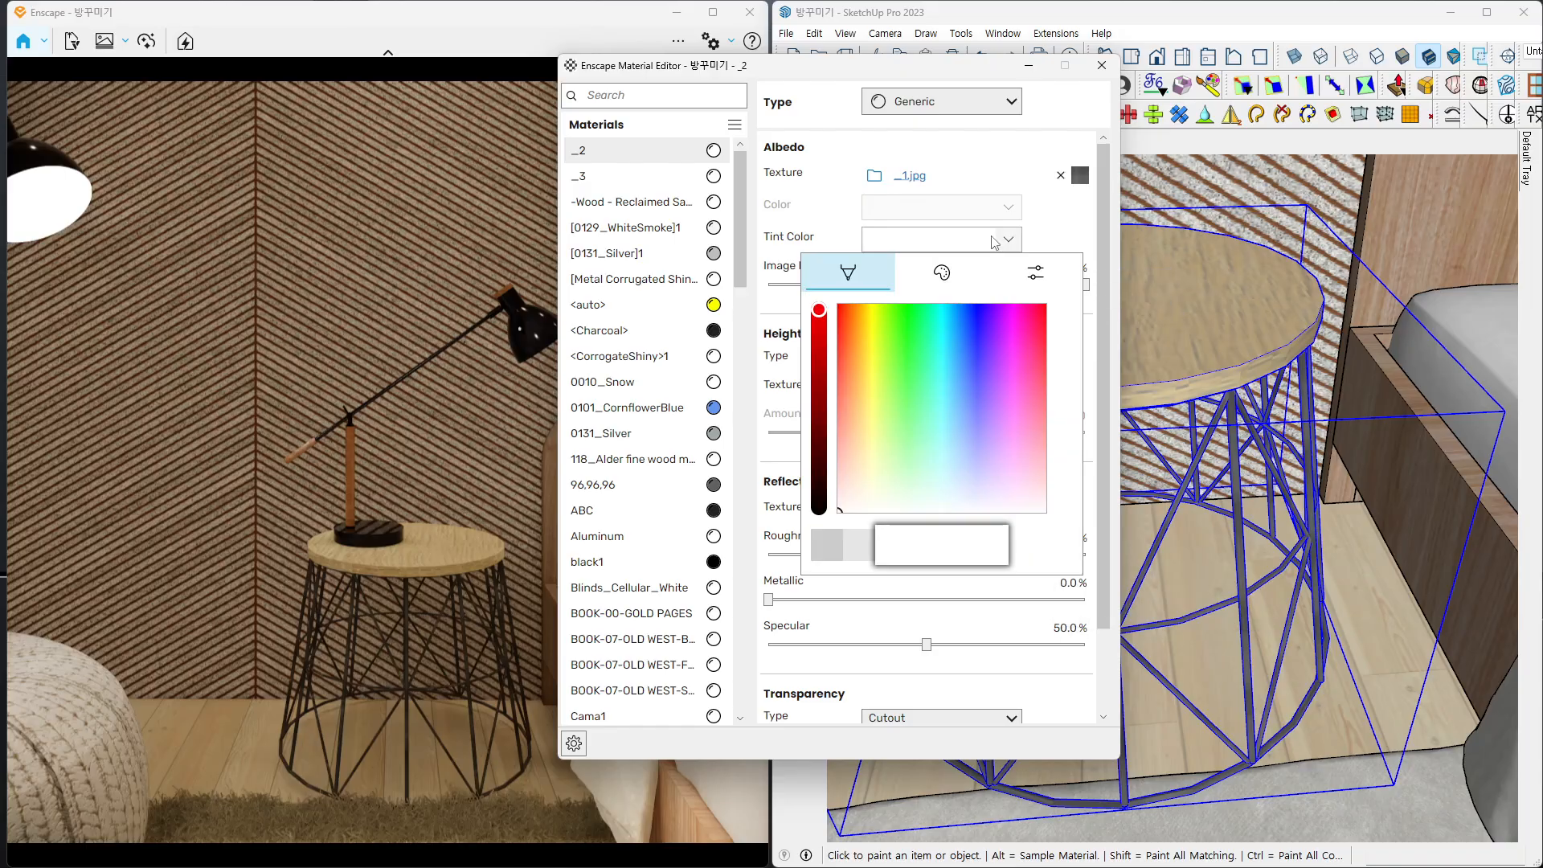
click(859, 376)
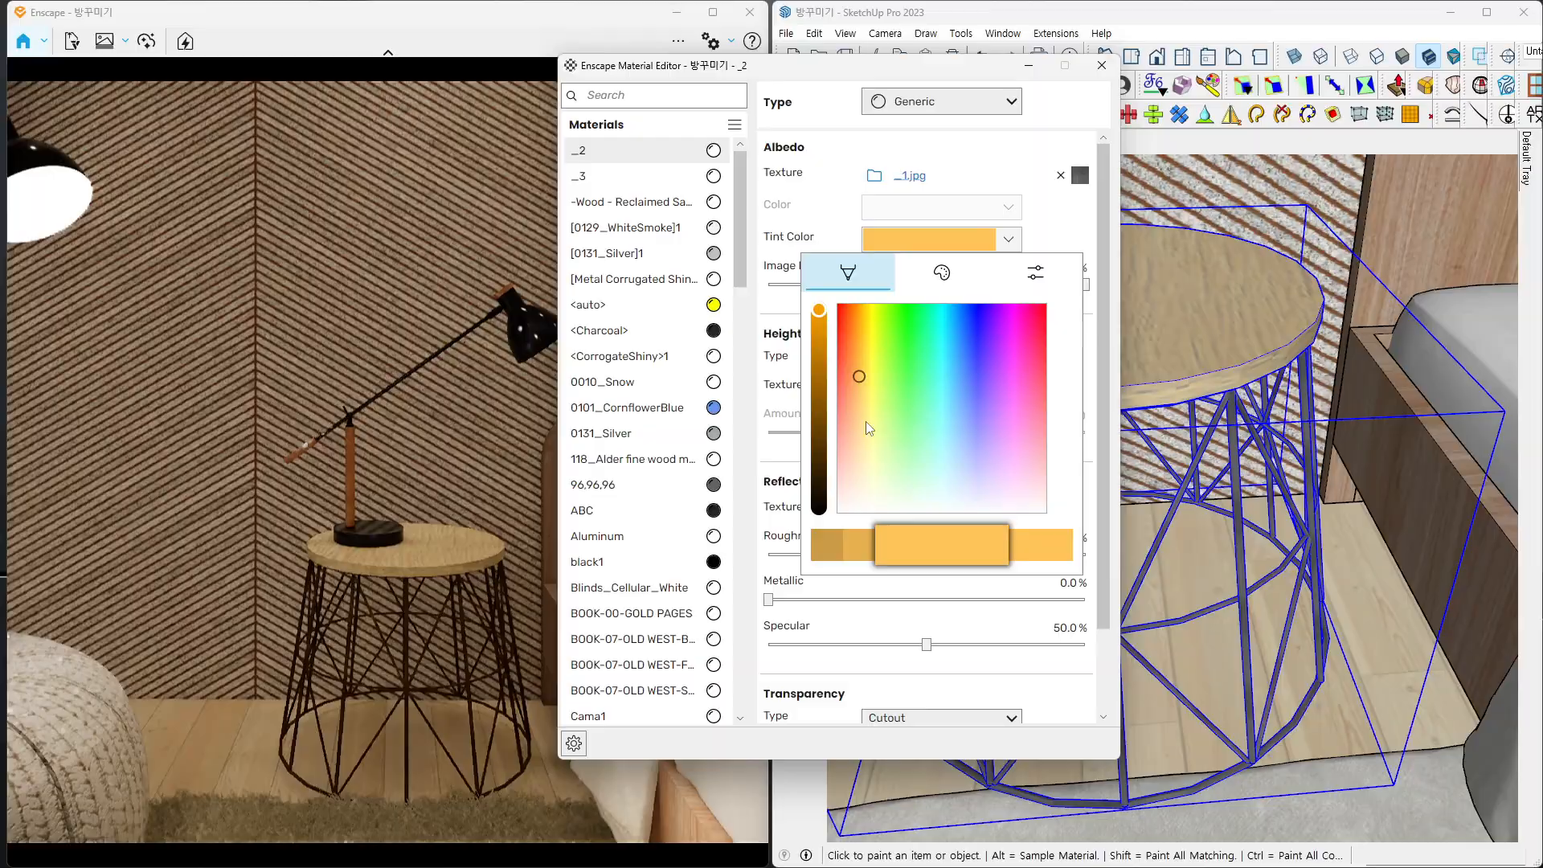
click(860, 377)
click(1031, 149)
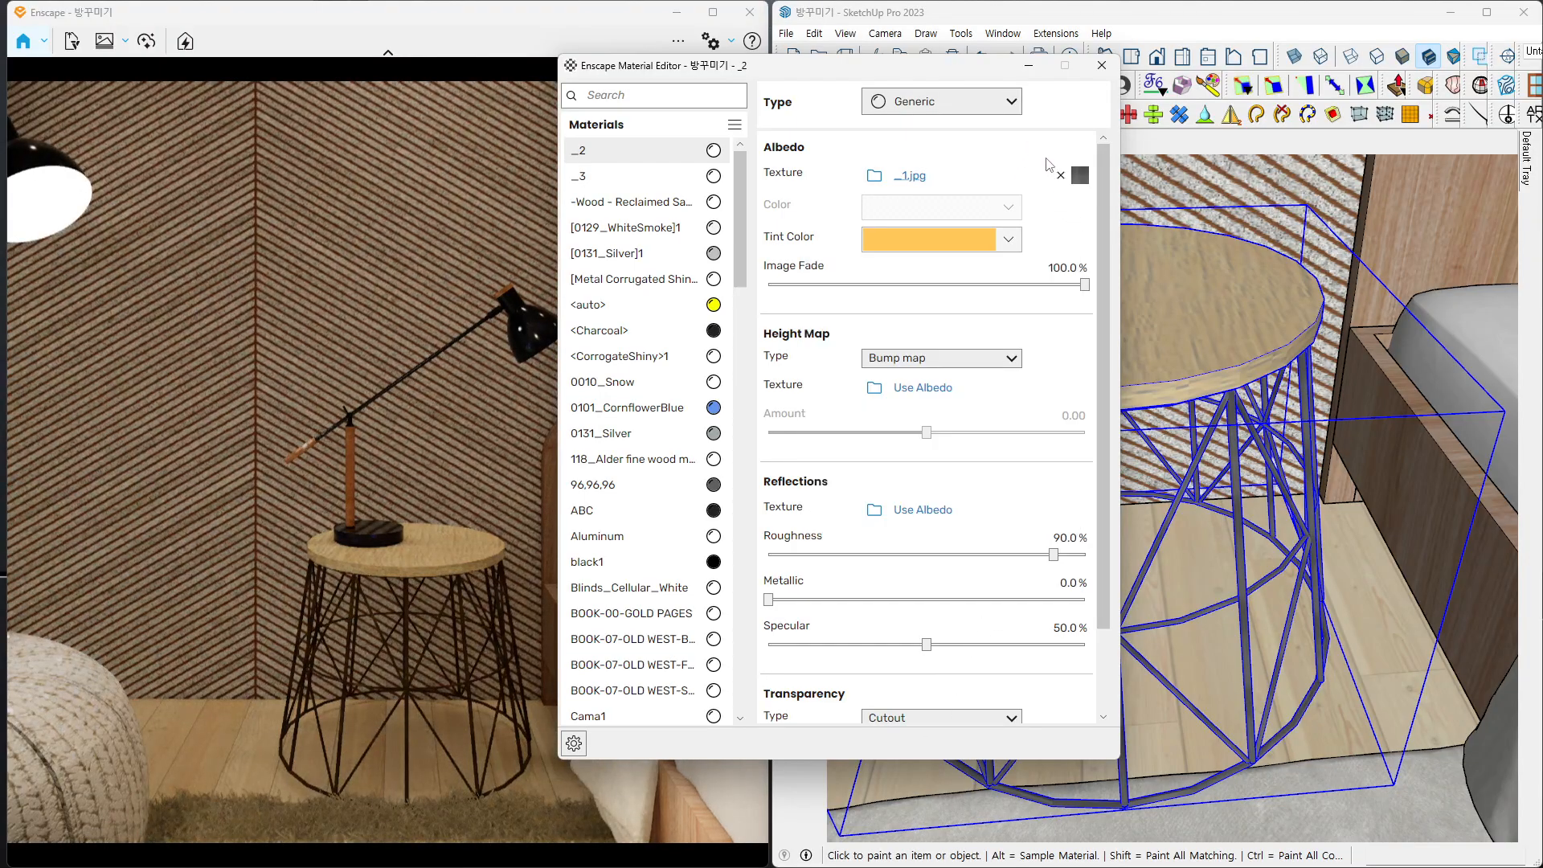
- Inspect and remove the frame material's _1.jpg albedo texture, and set its albedo color to a light golden orange
click(911, 176)
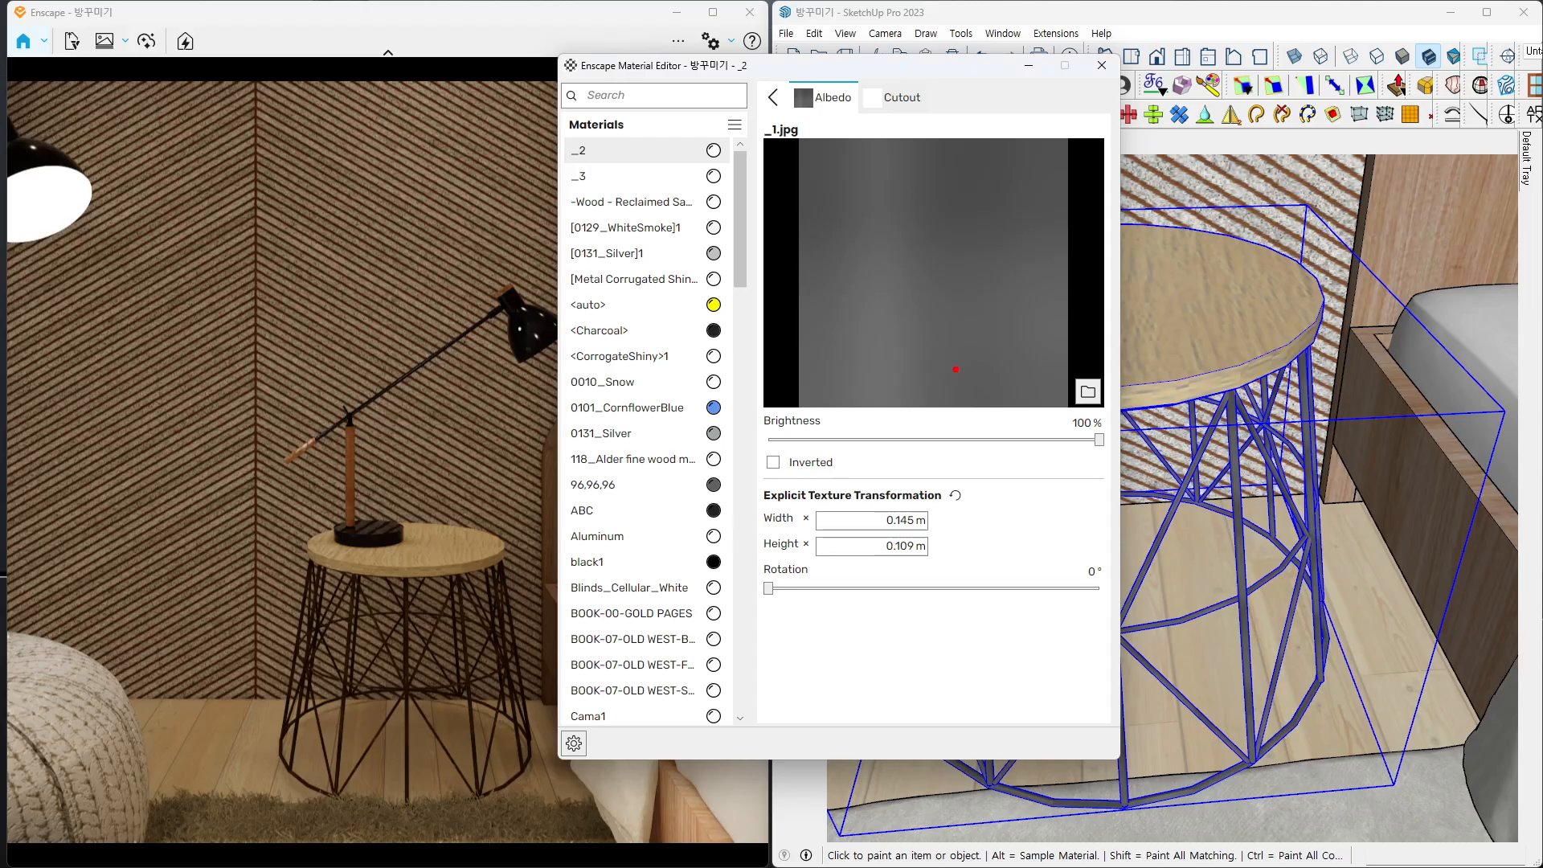
mouse_move(955, 369)
mouse_down()
mouse_move(1027, 179)
mouse_move(926, 395)
mouse_up()
click(773, 98)
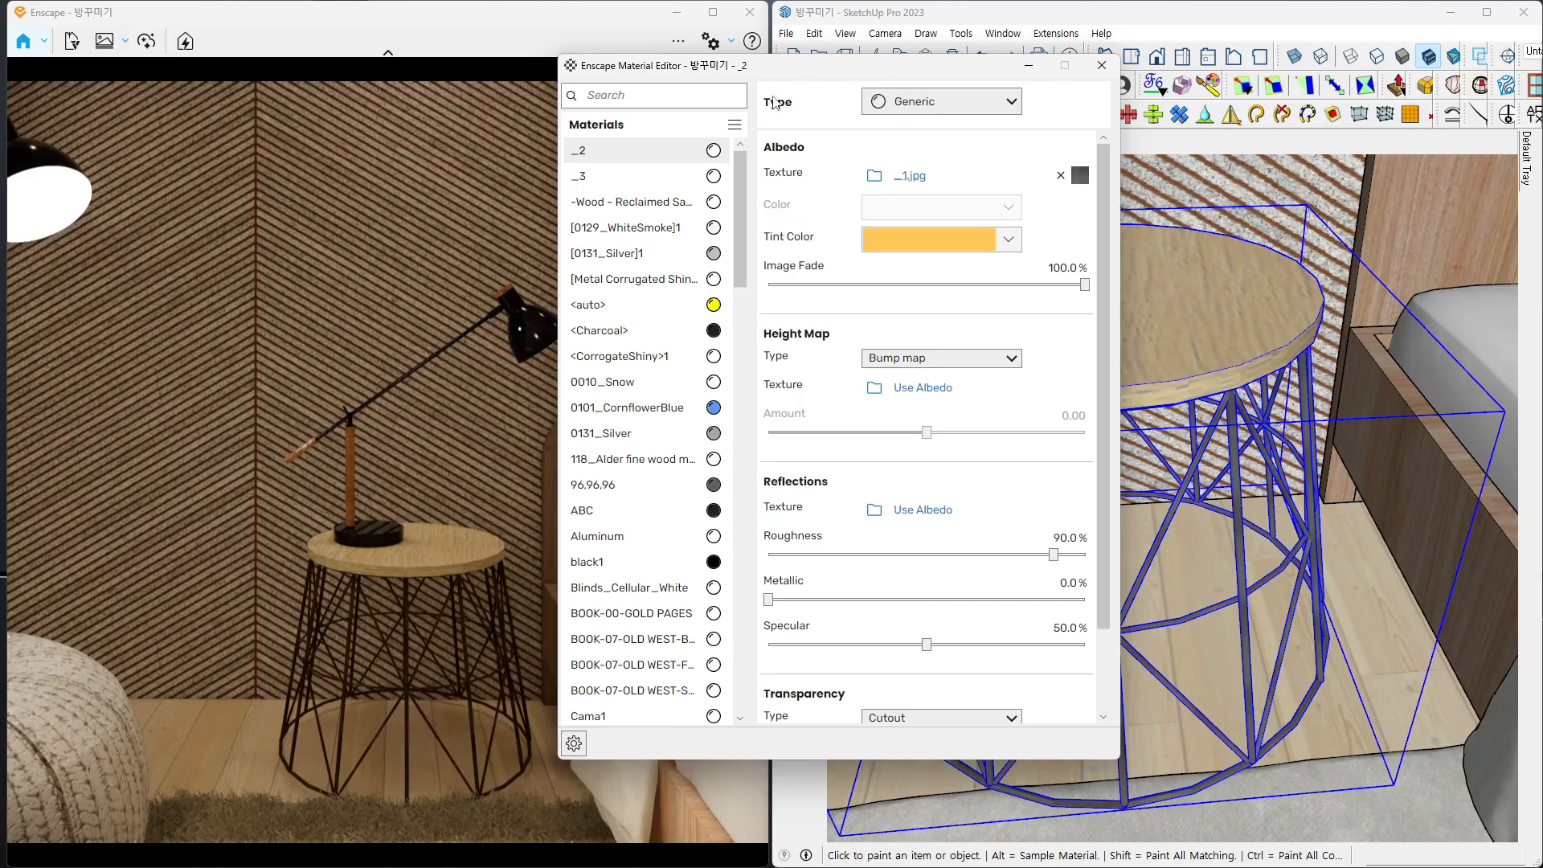
click(1059, 179)
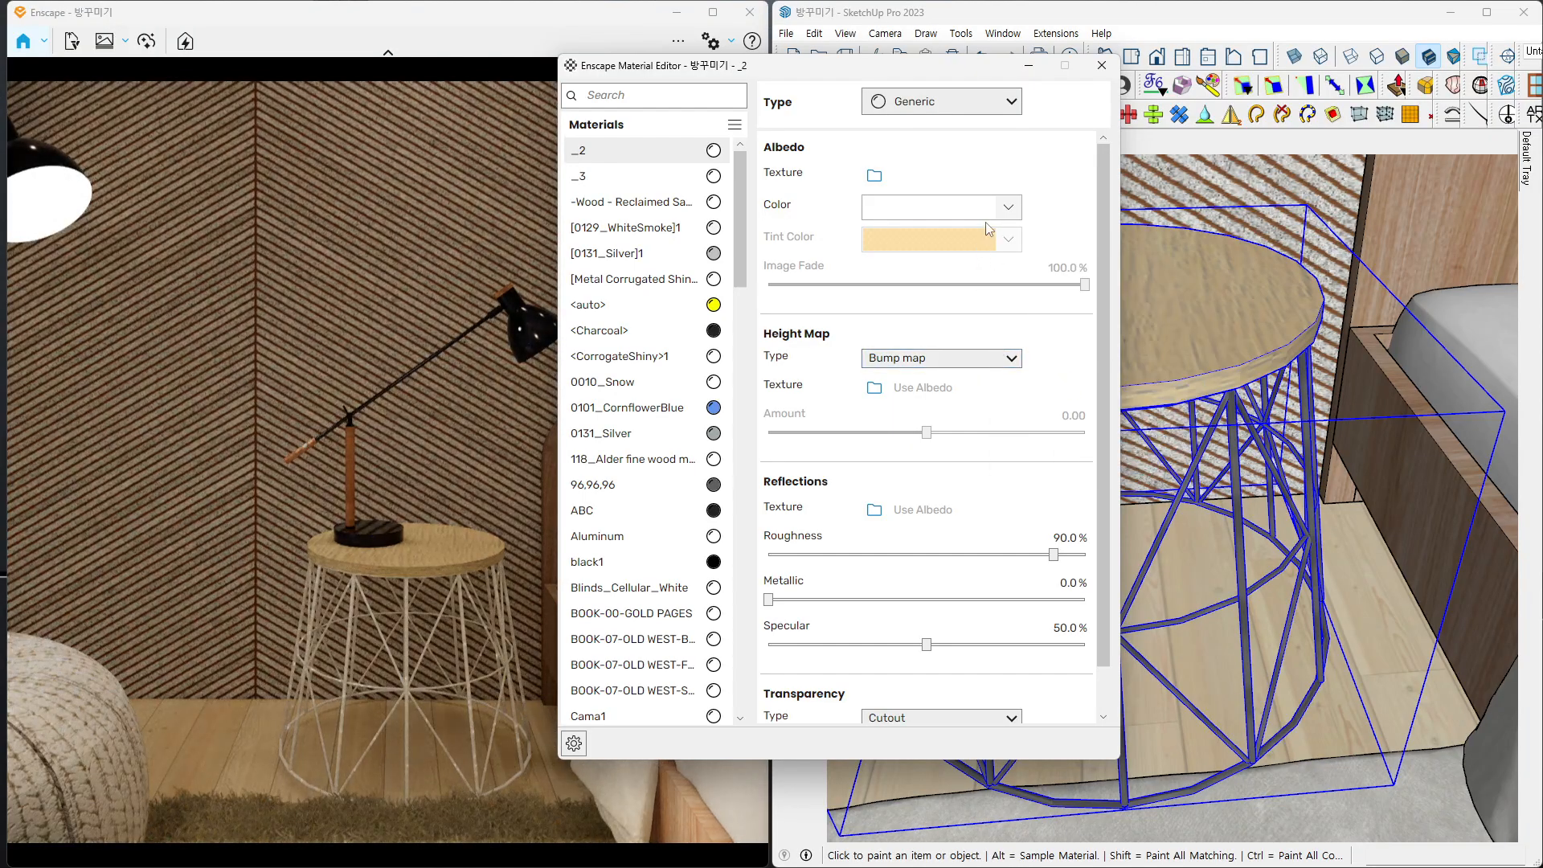
click(1007, 209)
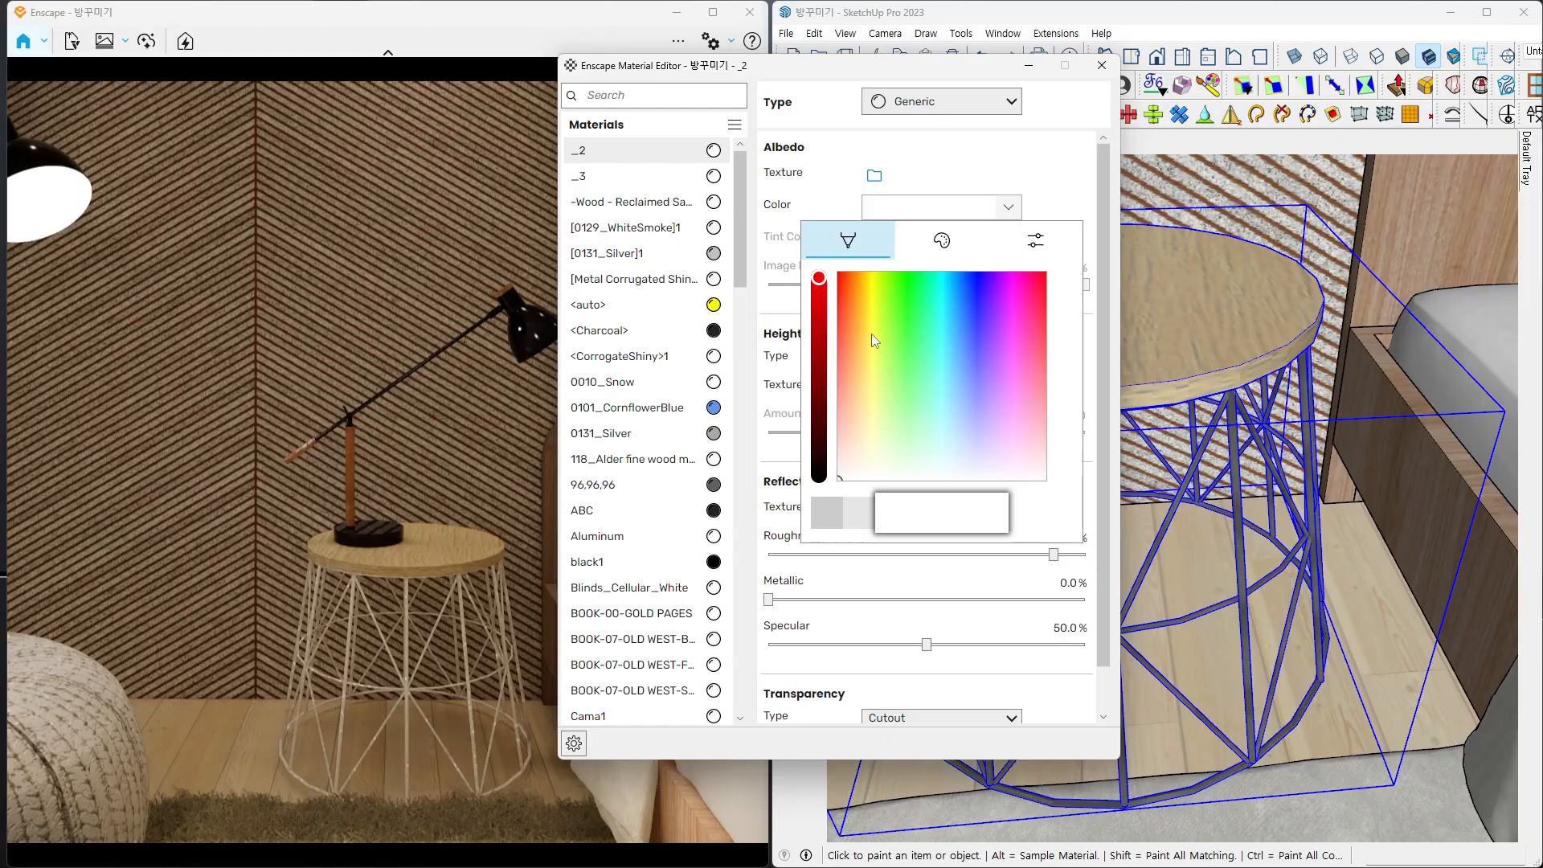
drag(871, 334, 861, 365)
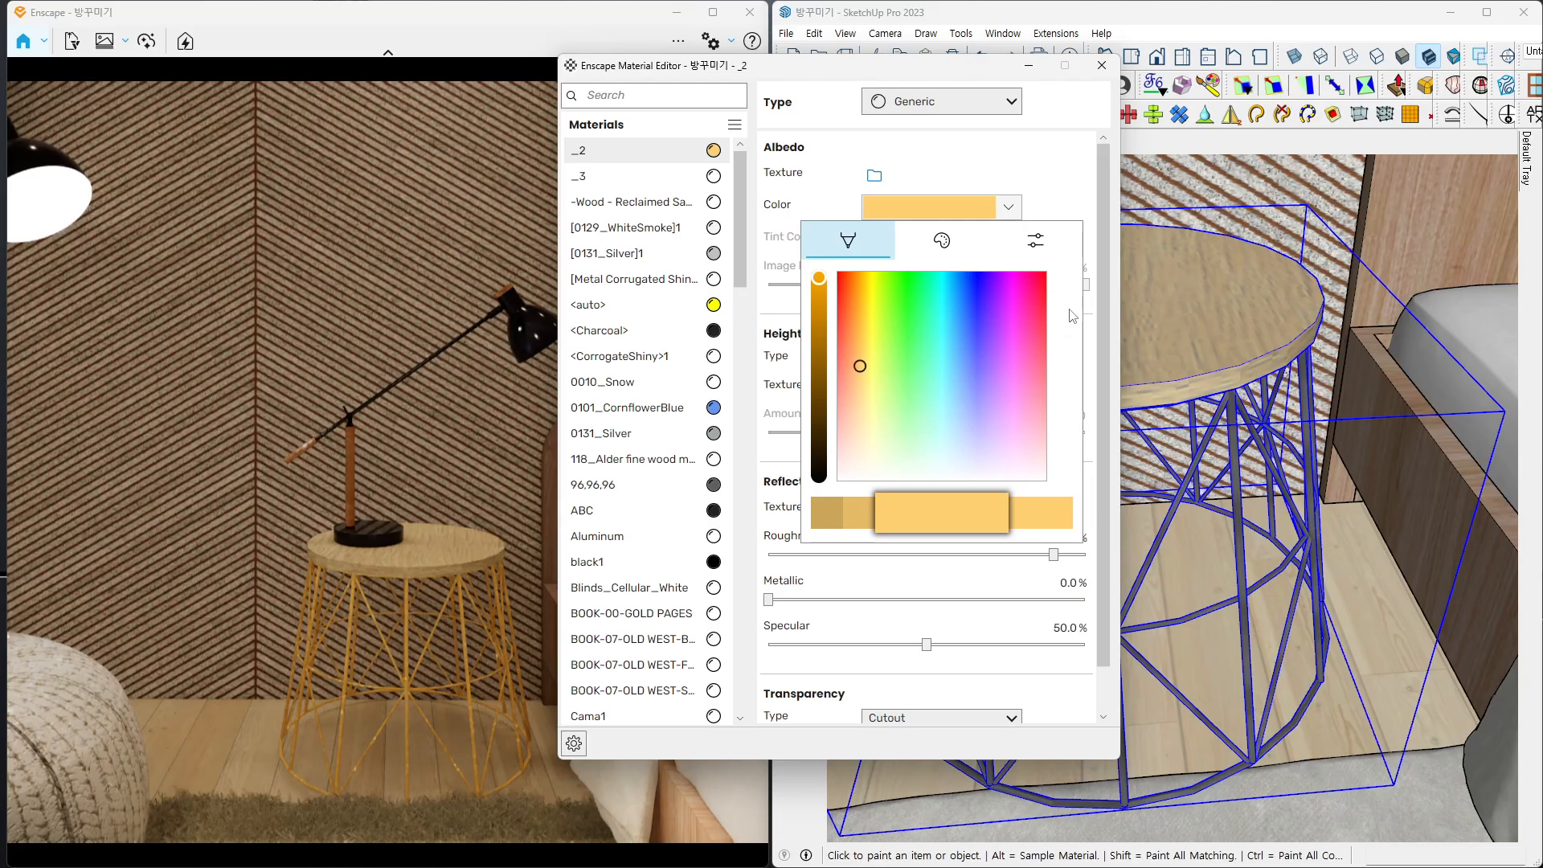
click(1078, 198)
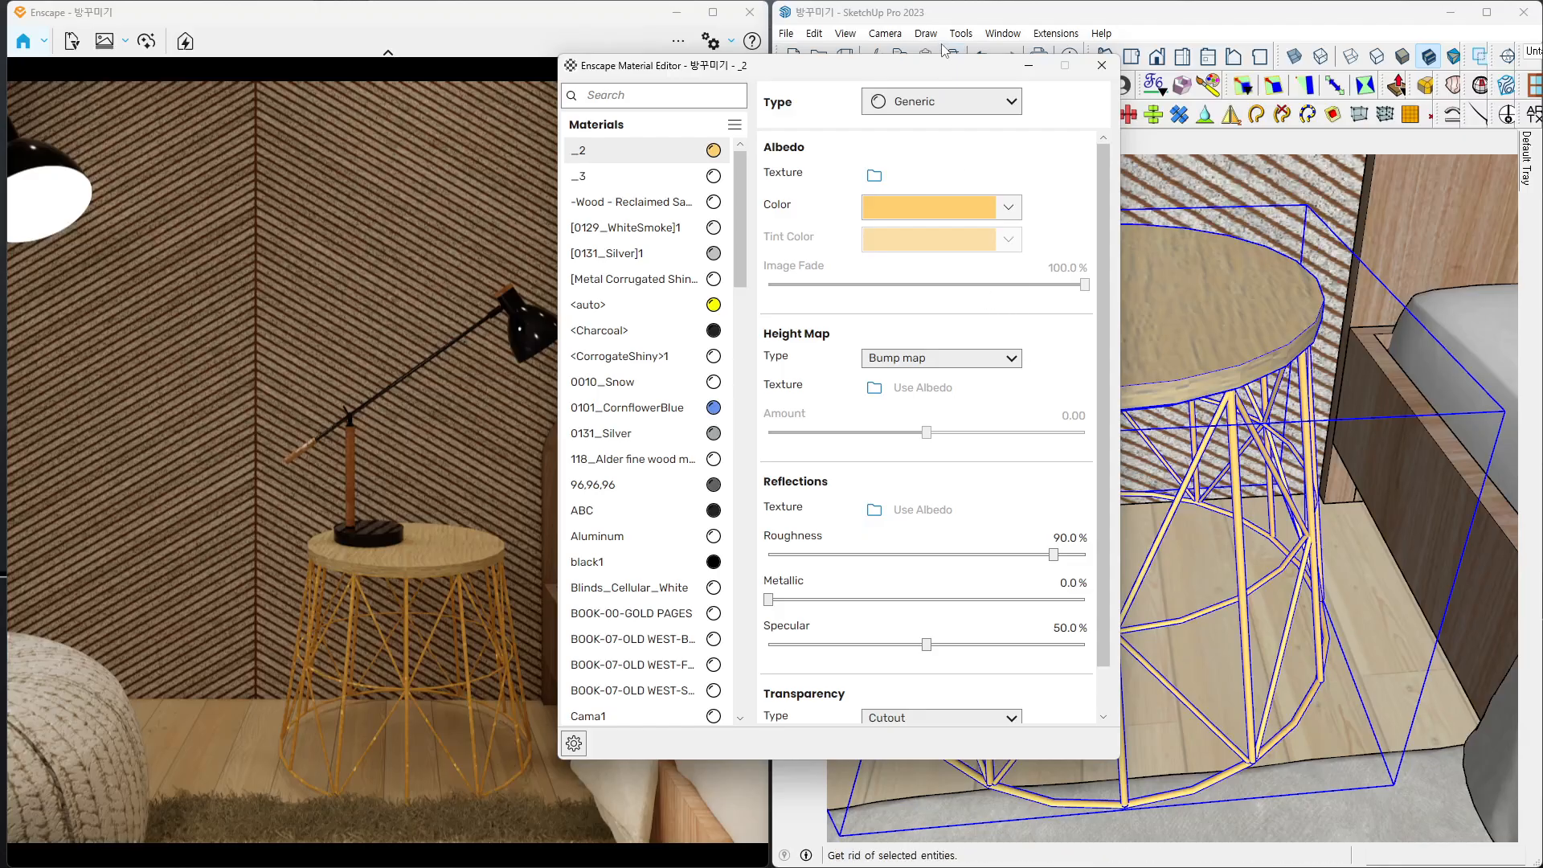
- Darken the frame material's albedo color to a muted golden brown
drag(941, 67, 862, 65)
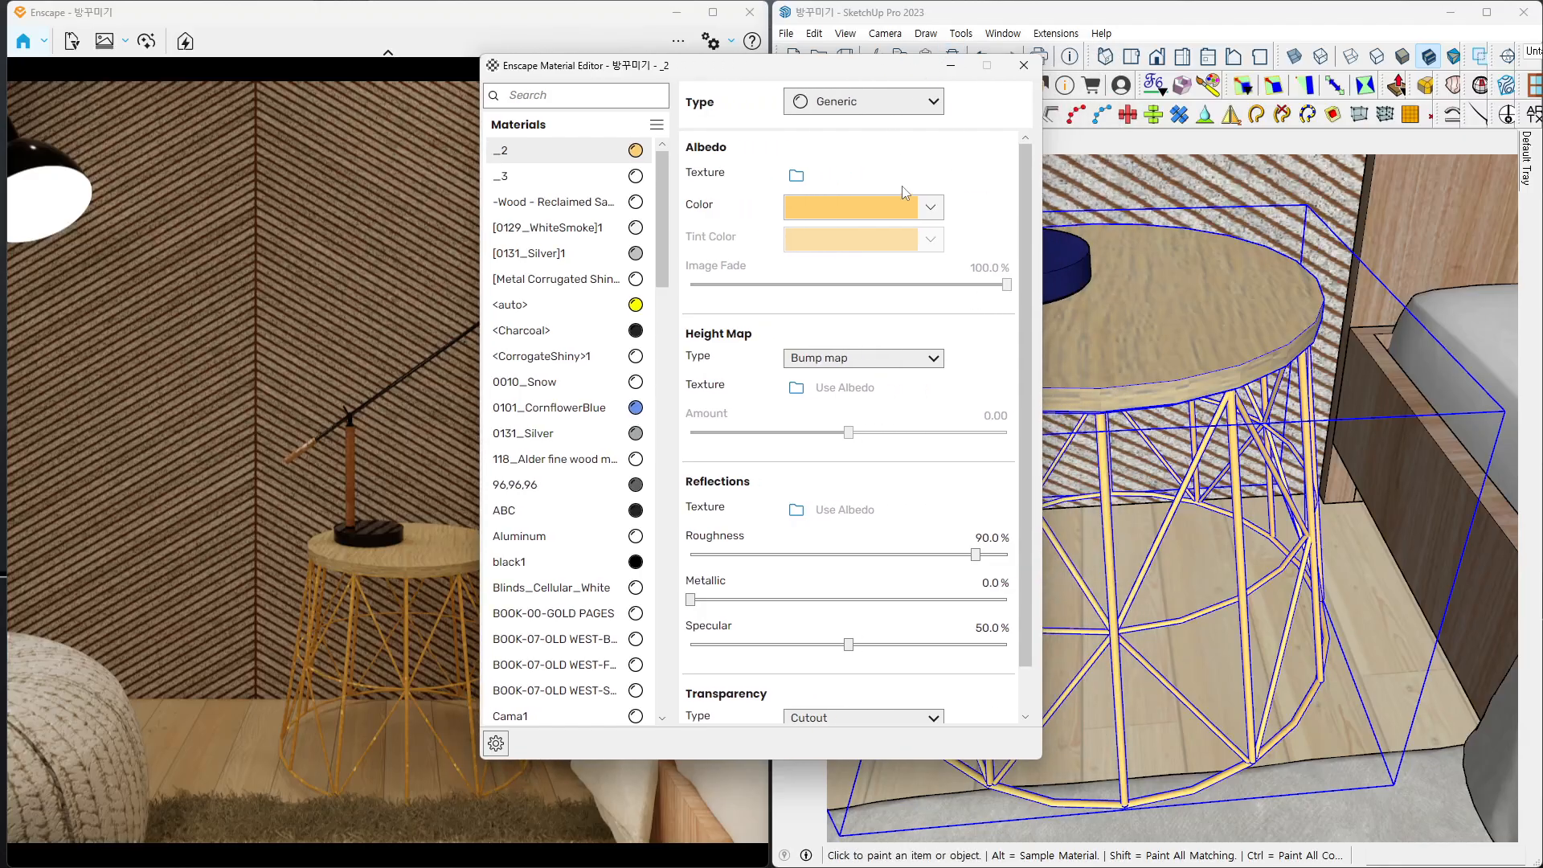
click(899, 219)
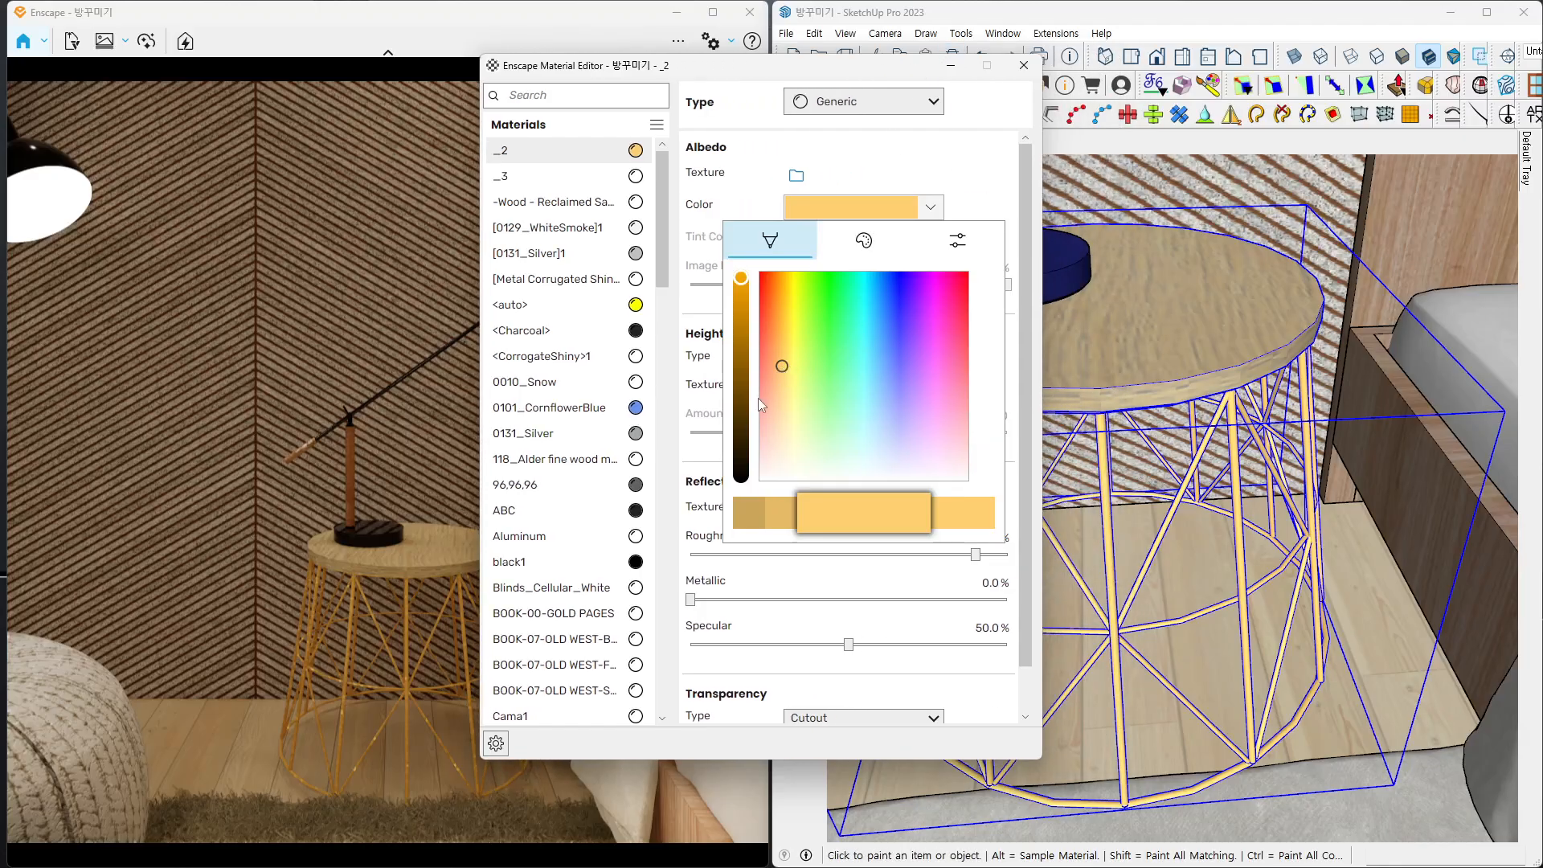
click(747, 378)
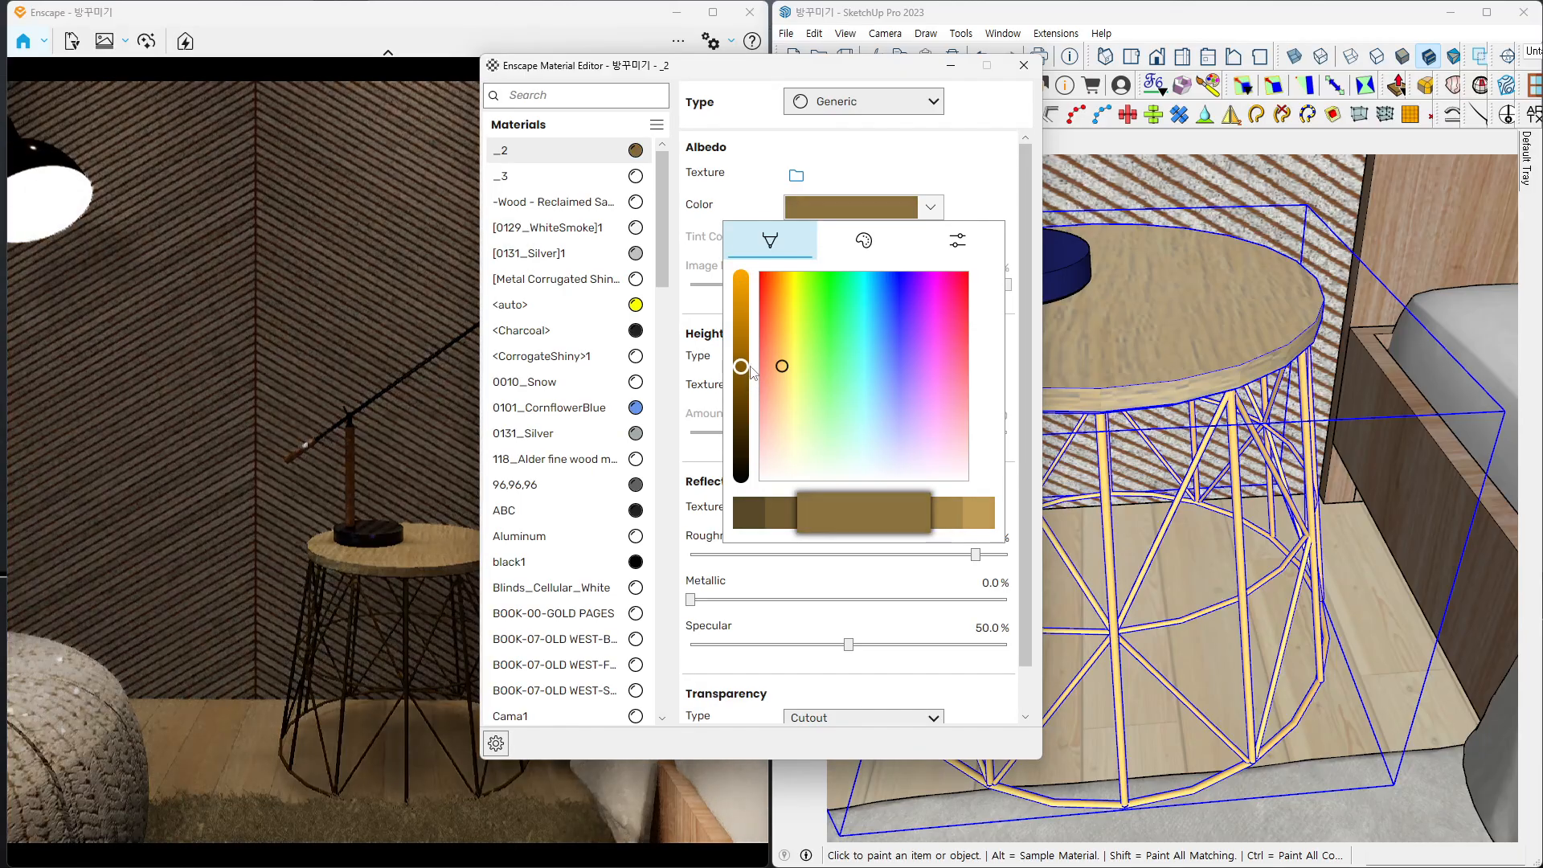
drag(752, 382, 758, 353)
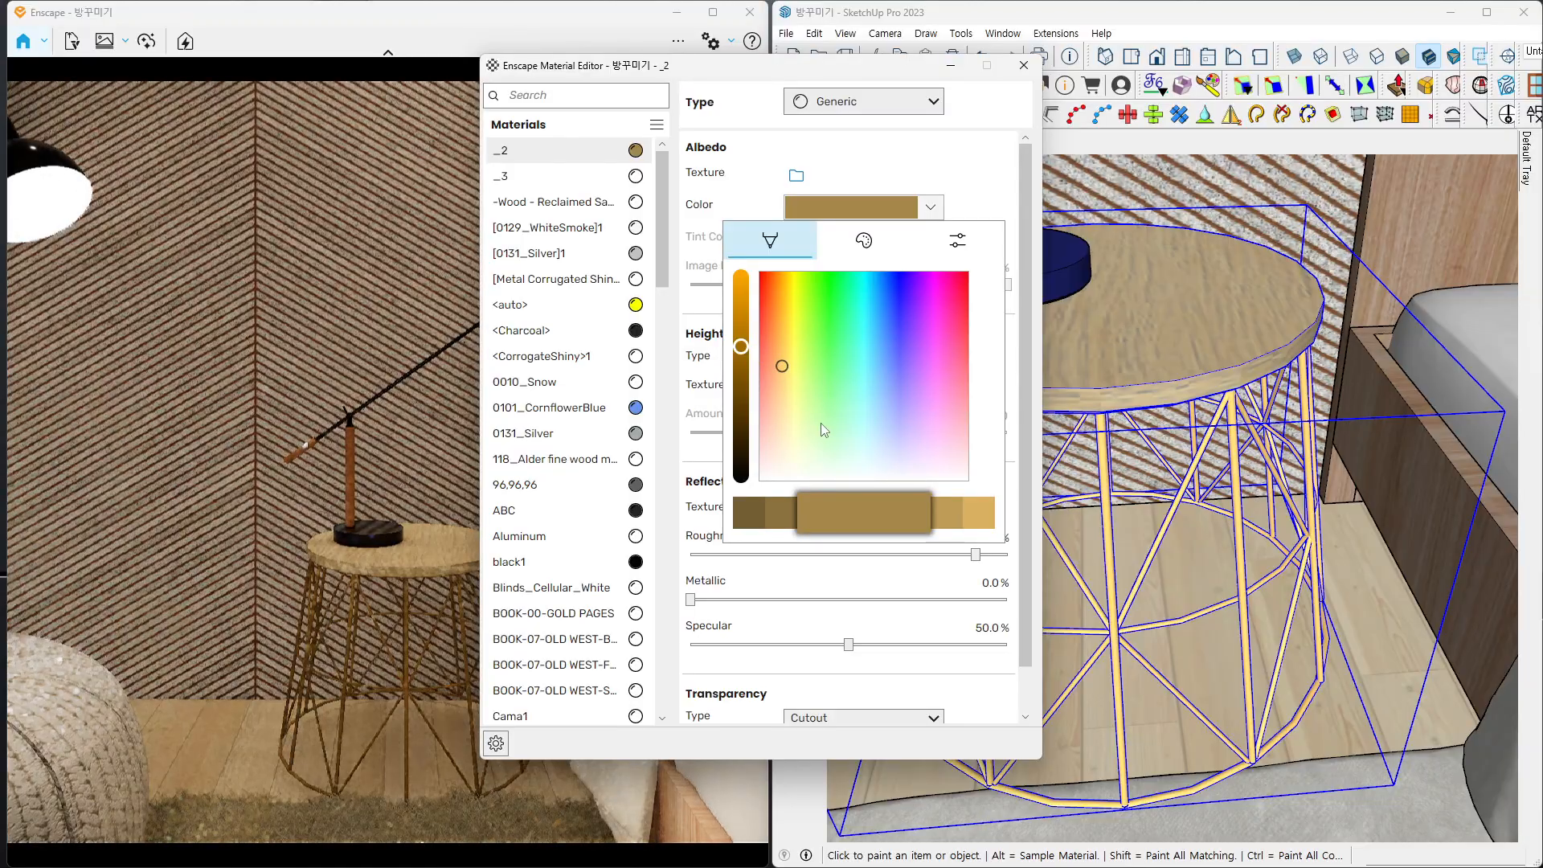
click(1005, 177)
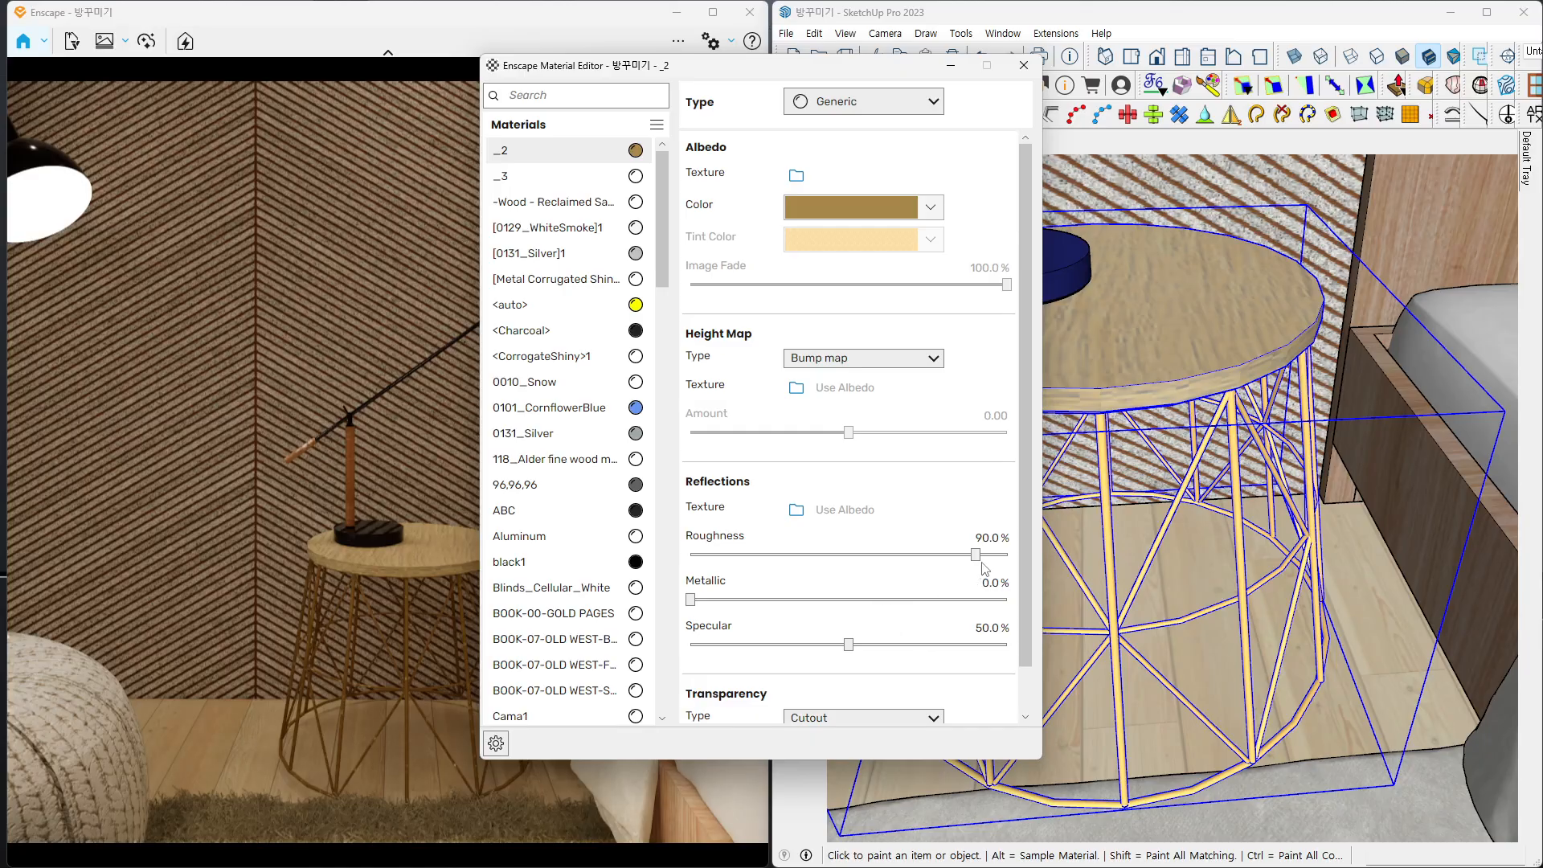
- Set the frame material's roughness to 6.6% and metallic to 100%, and check the table frame in the render
drag(976, 555, 917, 561)
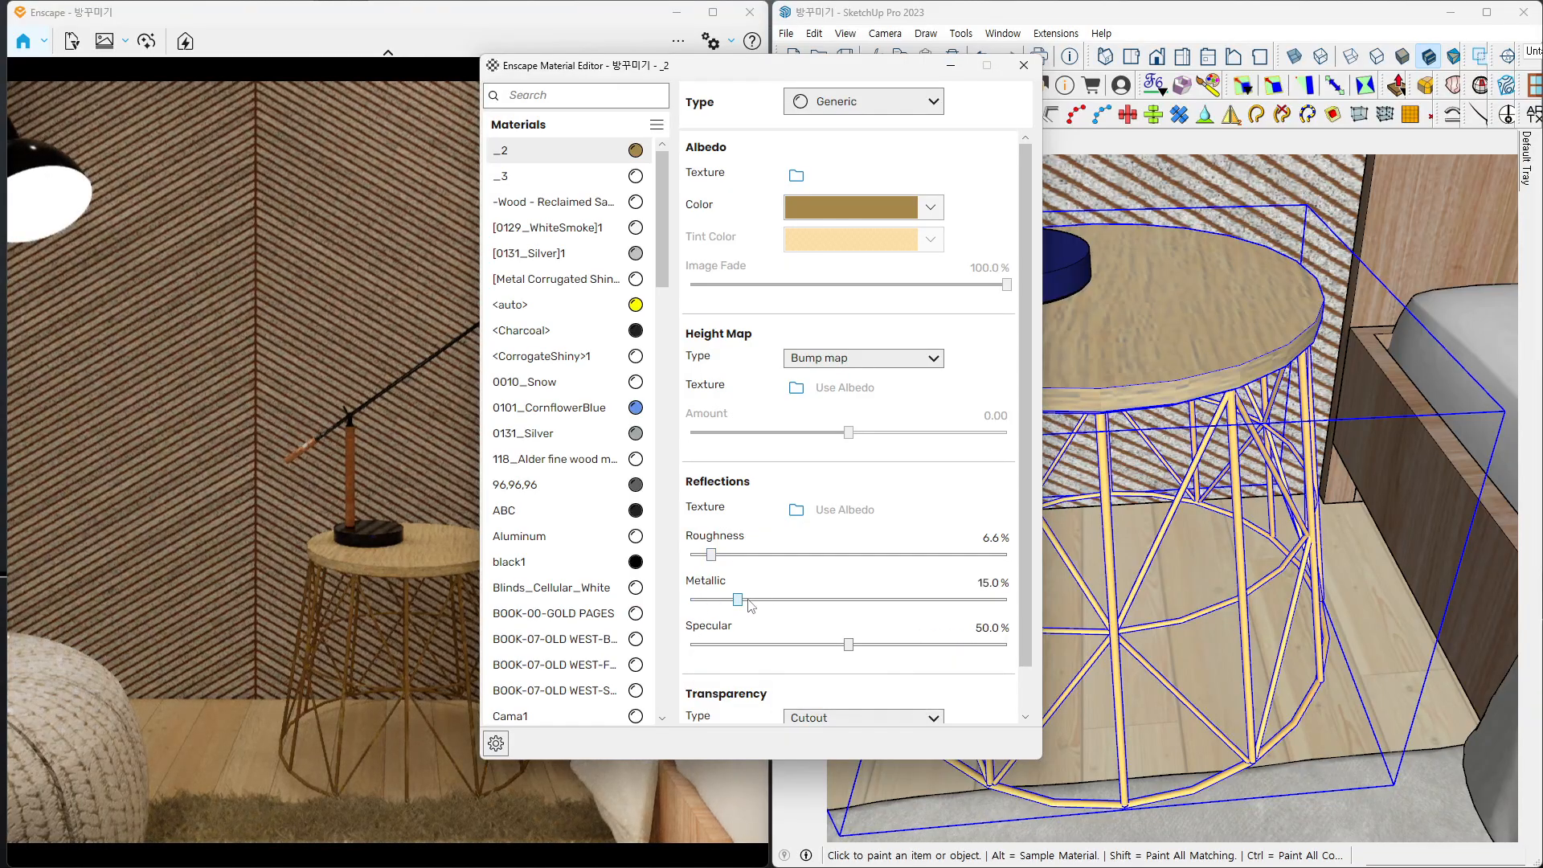
drag(990, 605, 1036, 602)
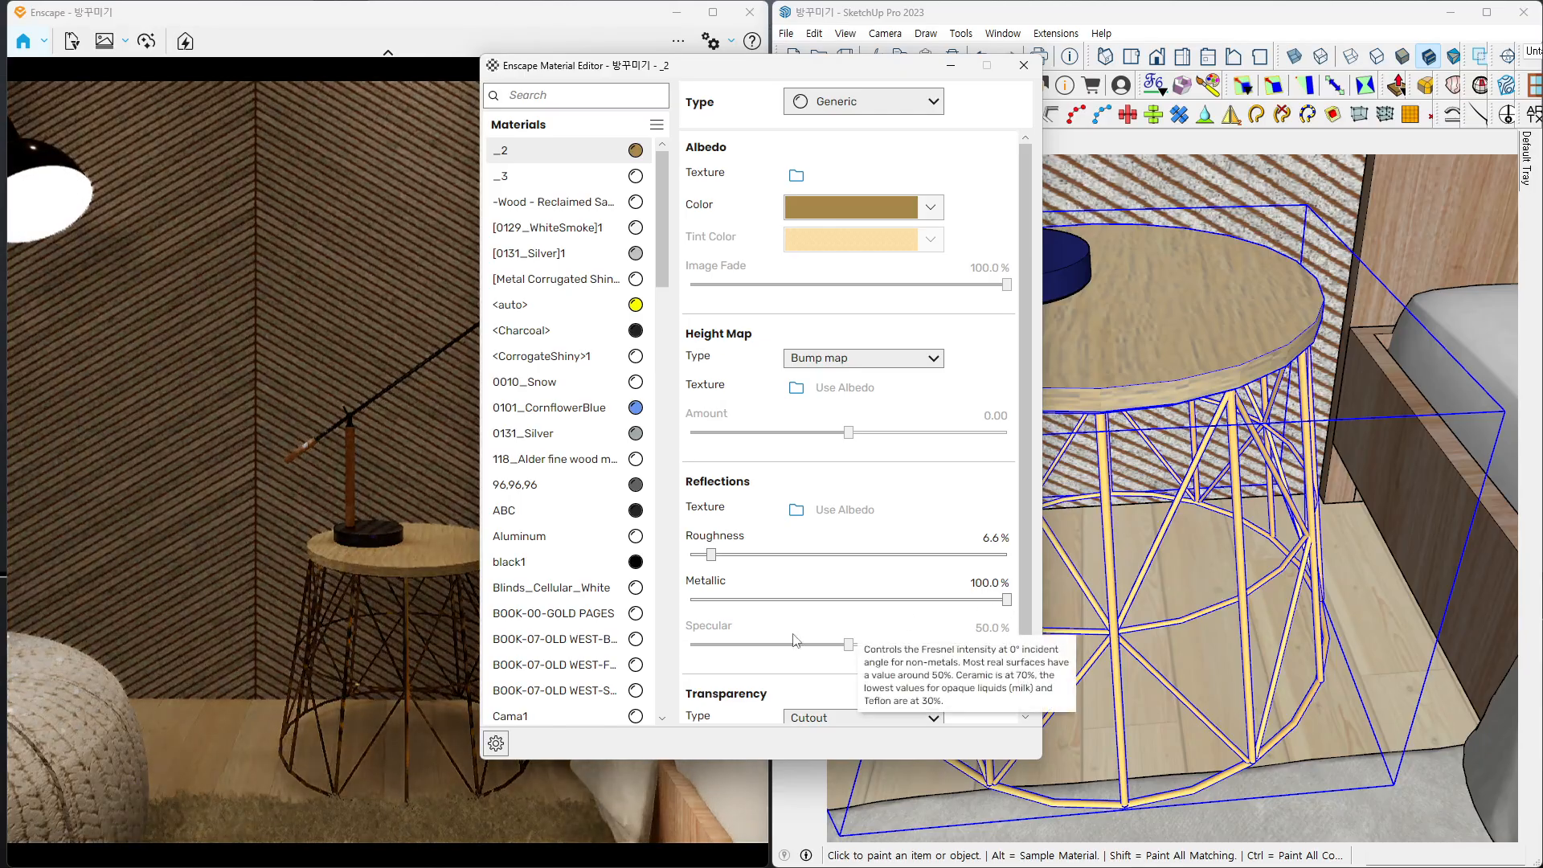
click(341, 659)
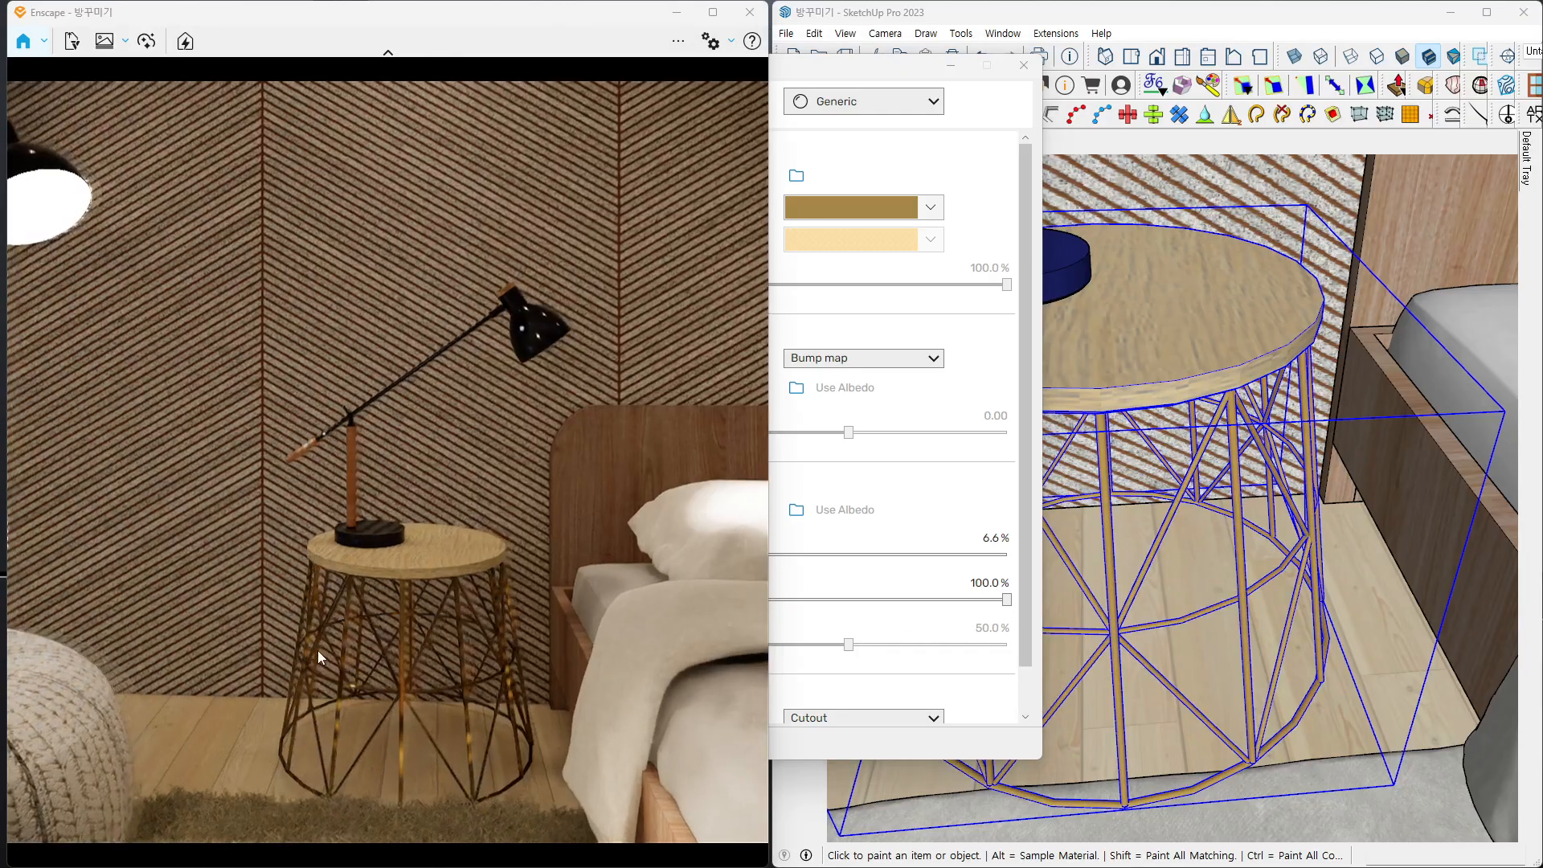
right_drag(342, 659, 354, 615)
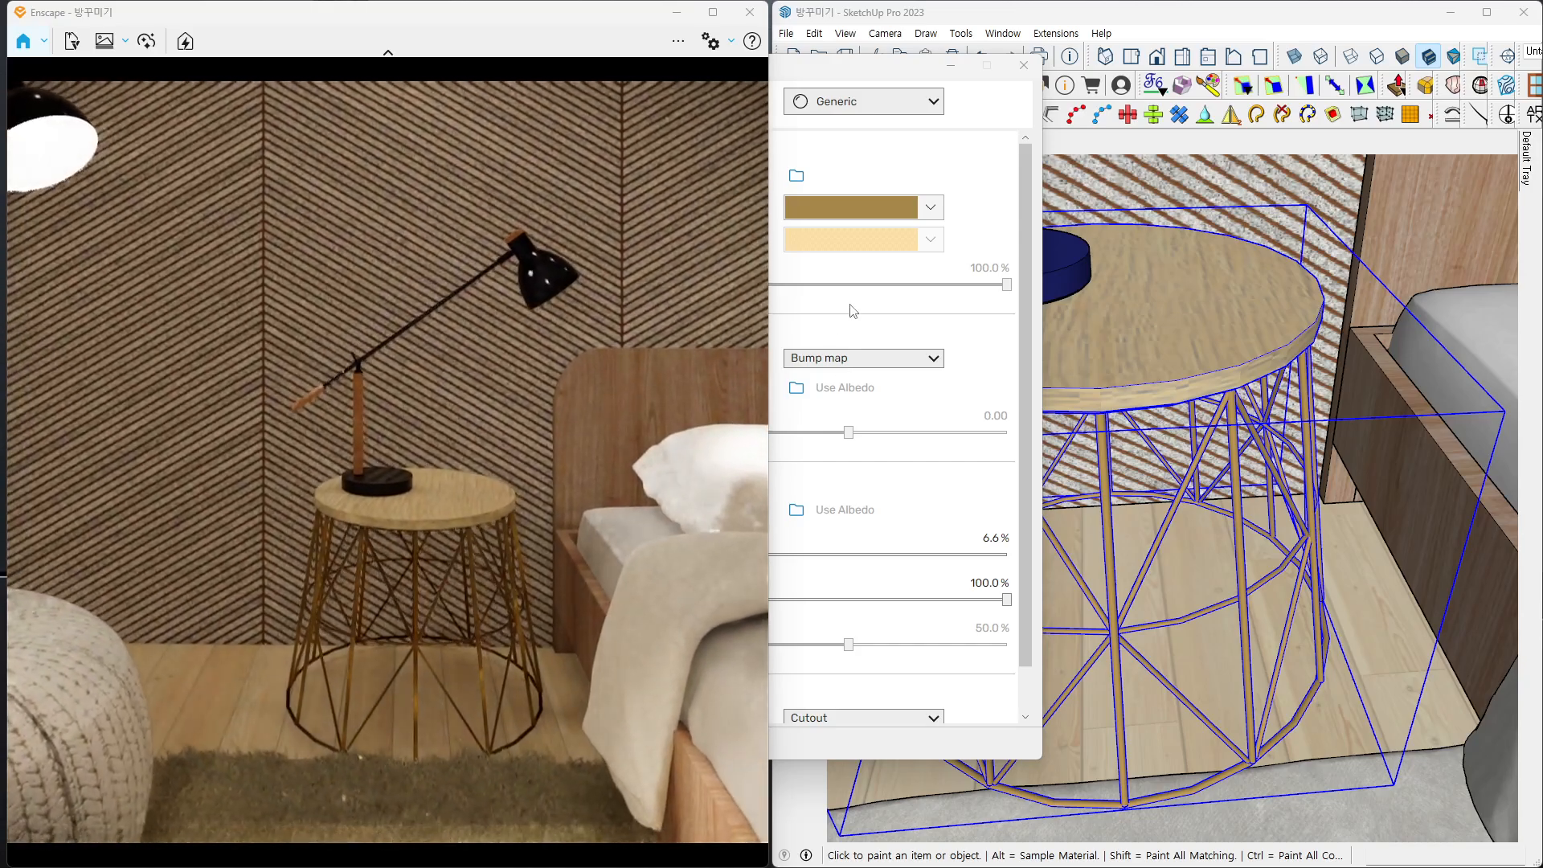
- Shift the frame's albedo color to a slightly brighter, yellower gold and view the table from above in the render
click(986, 204)
click(894, 205)
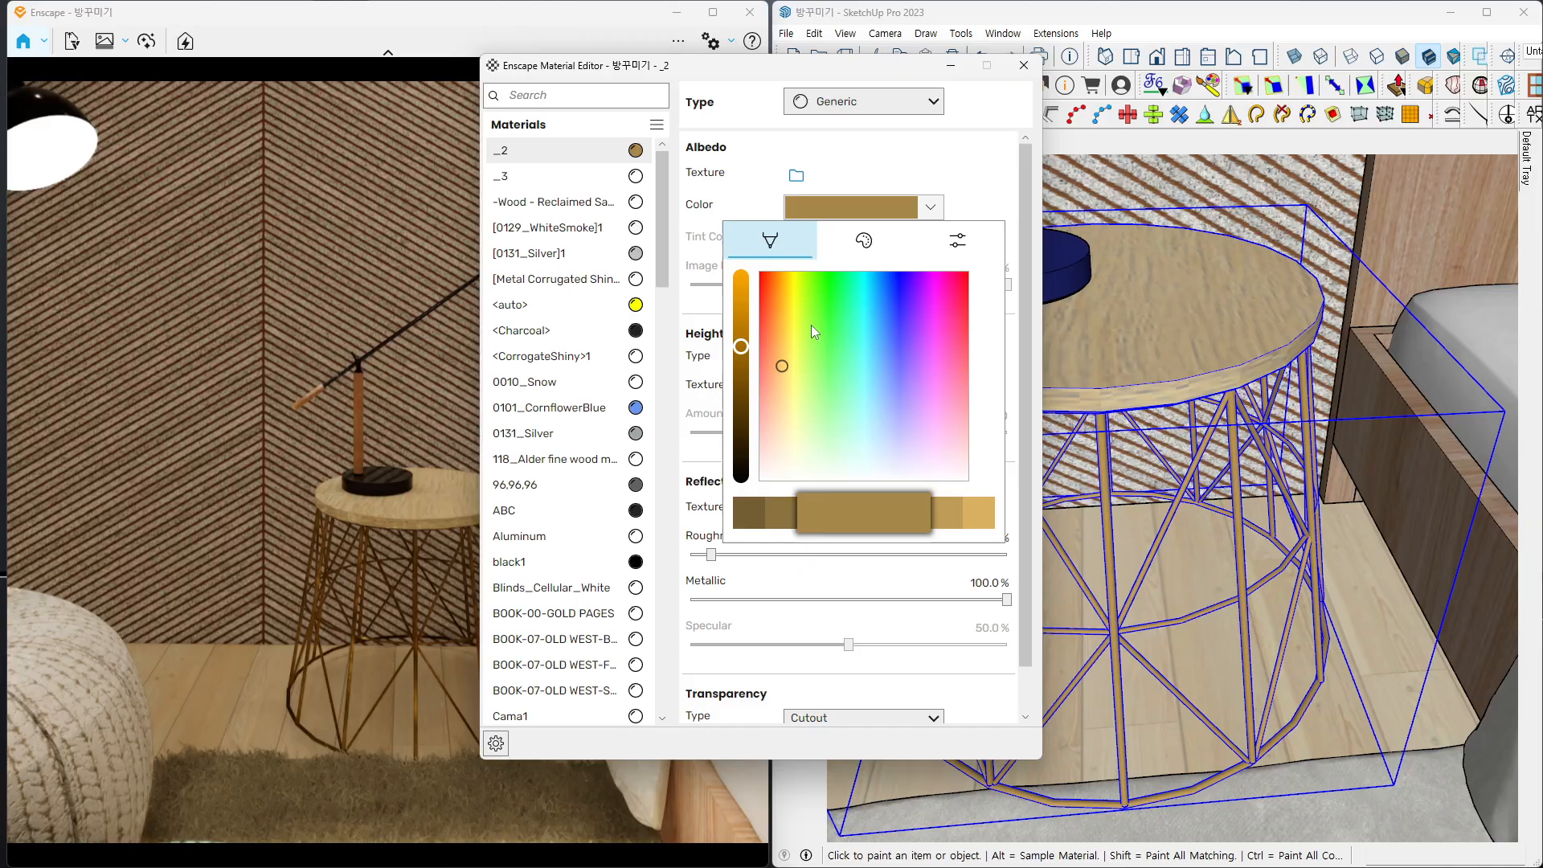
click(784, 360)
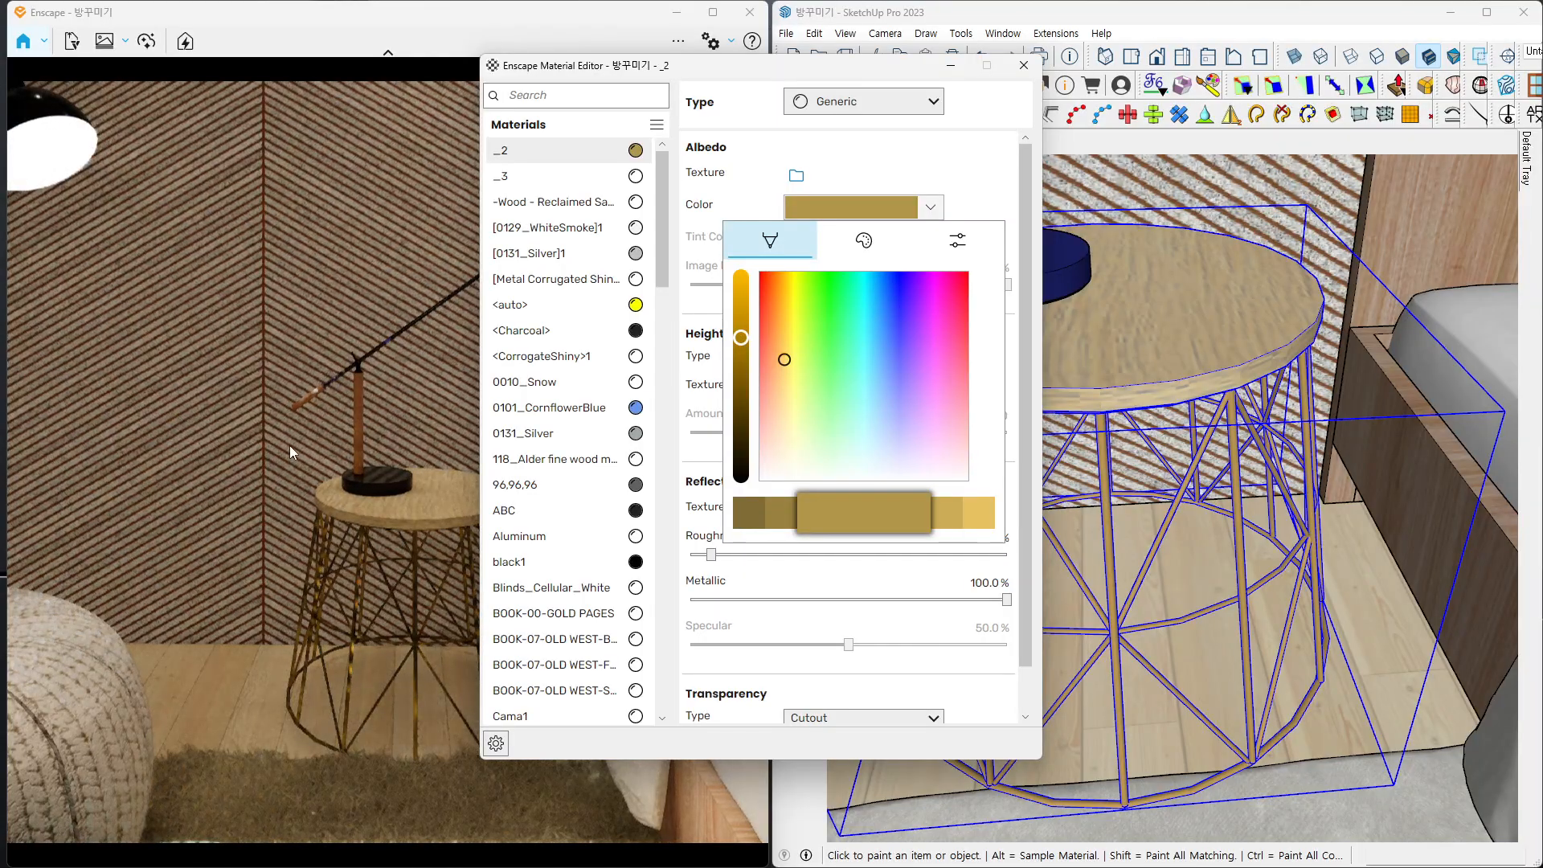
click(290, 445)
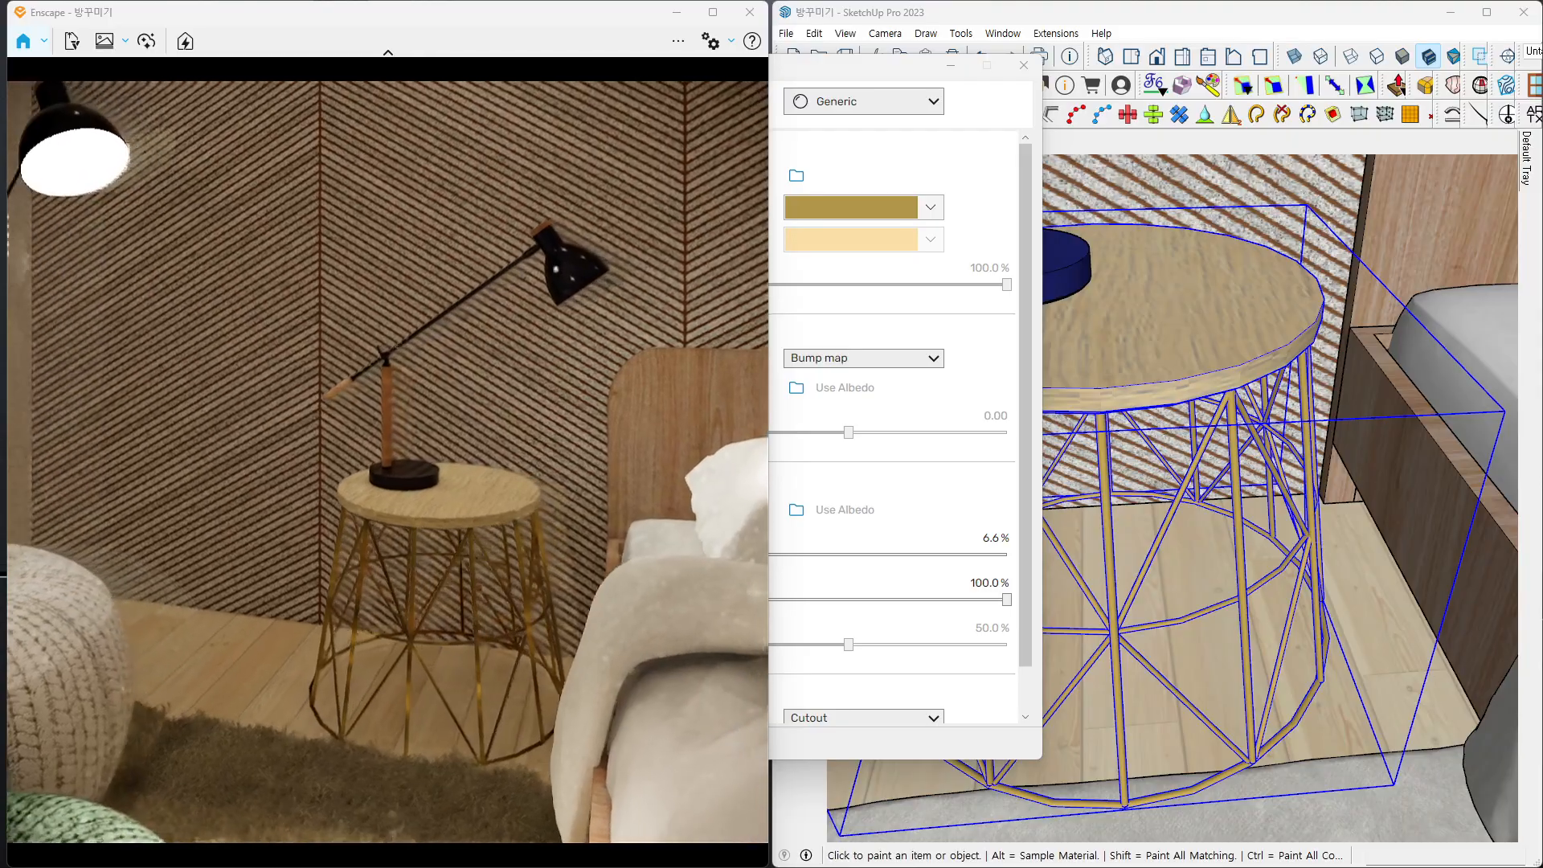
mouse_move(289, 445)
right_down()
mouse_move(378, 408)
mouse_move(414, 438)
mouse_move(354, 442)
mouse_move(414, 421)
mouse_move(353, 430)
mouse_move(386, 475)
mouse_move(383, 510)
right_up()
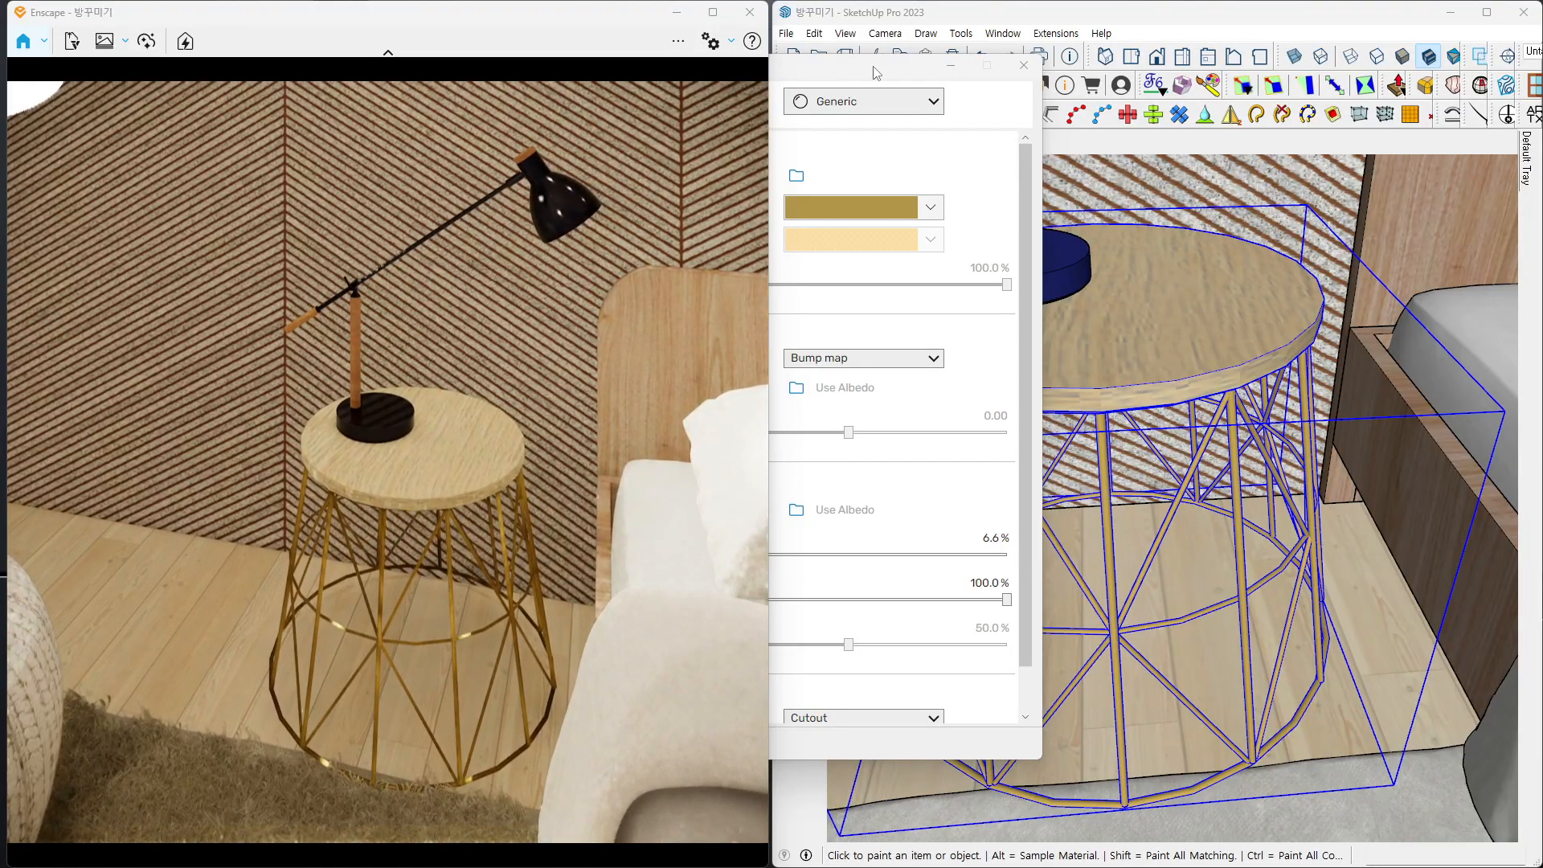
- Sample the side table's wooden top to load its material into the Enscape material editor
drag(911, 63, 1050, 467)
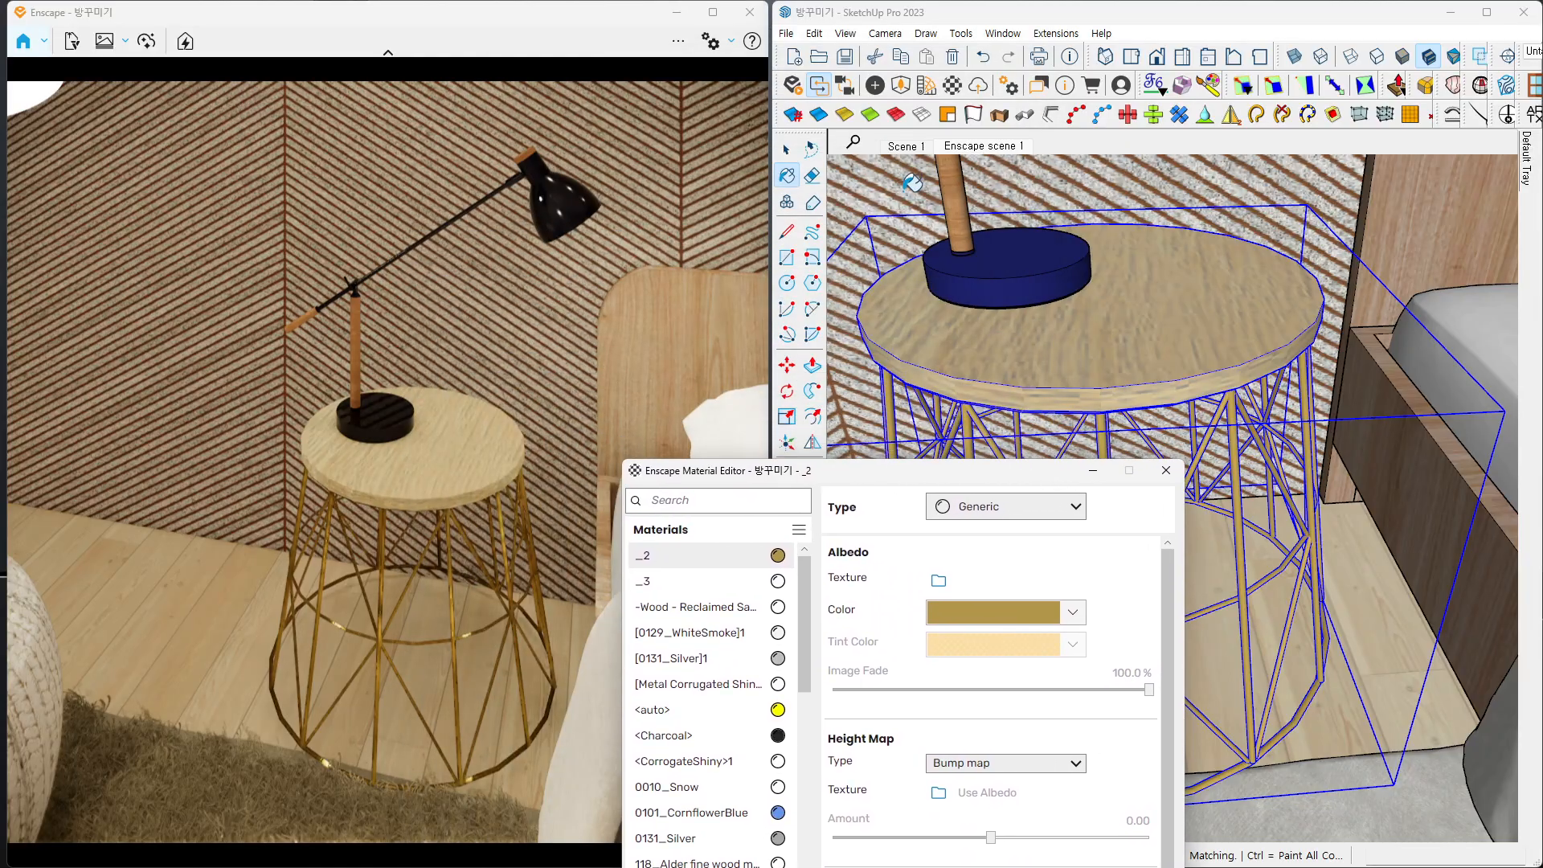
key(space)
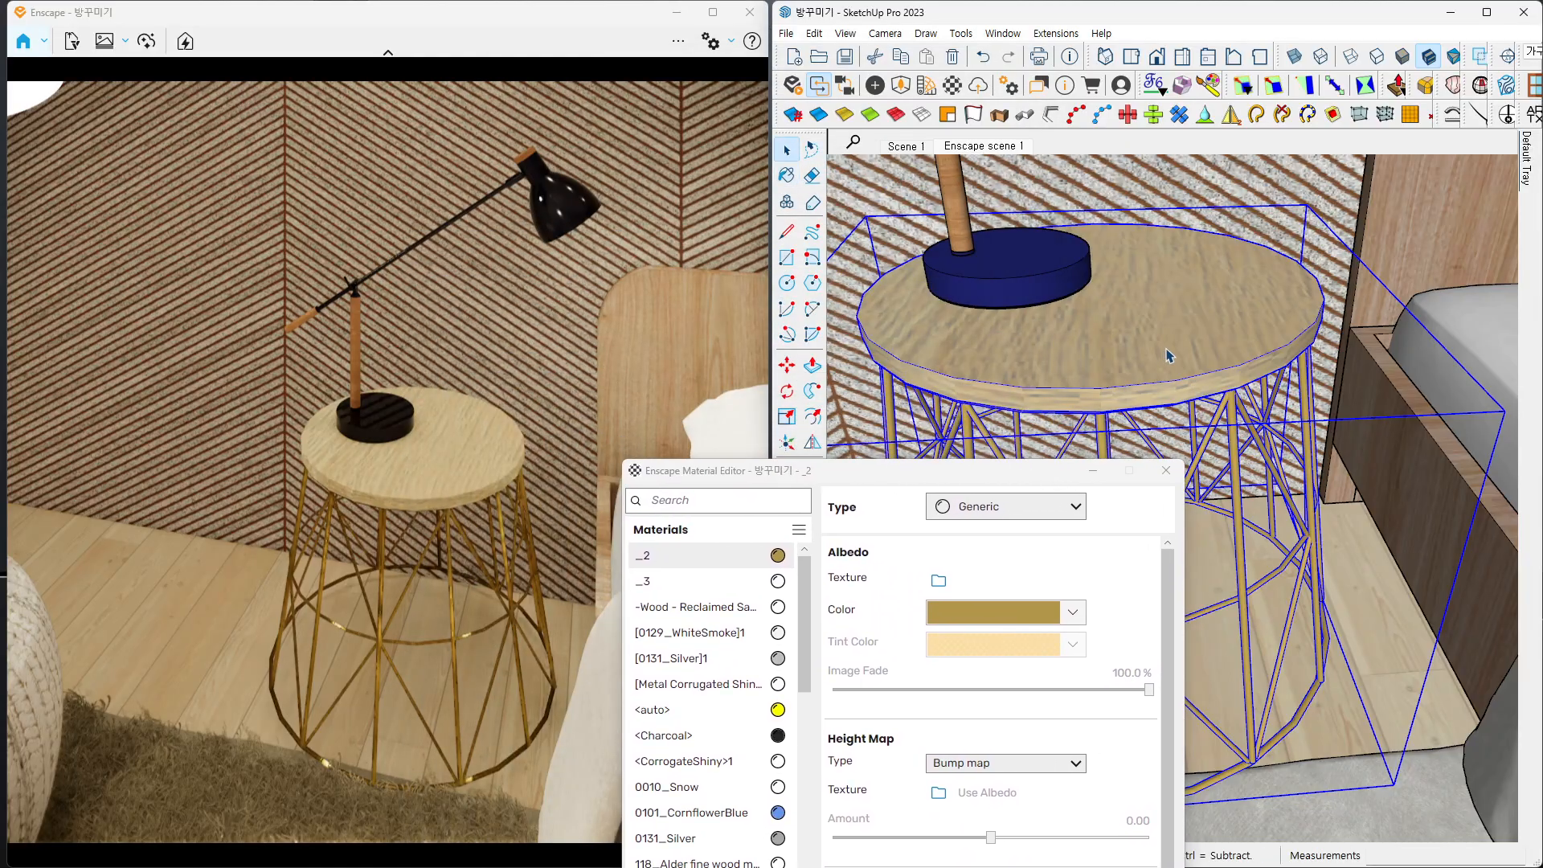
key(b)
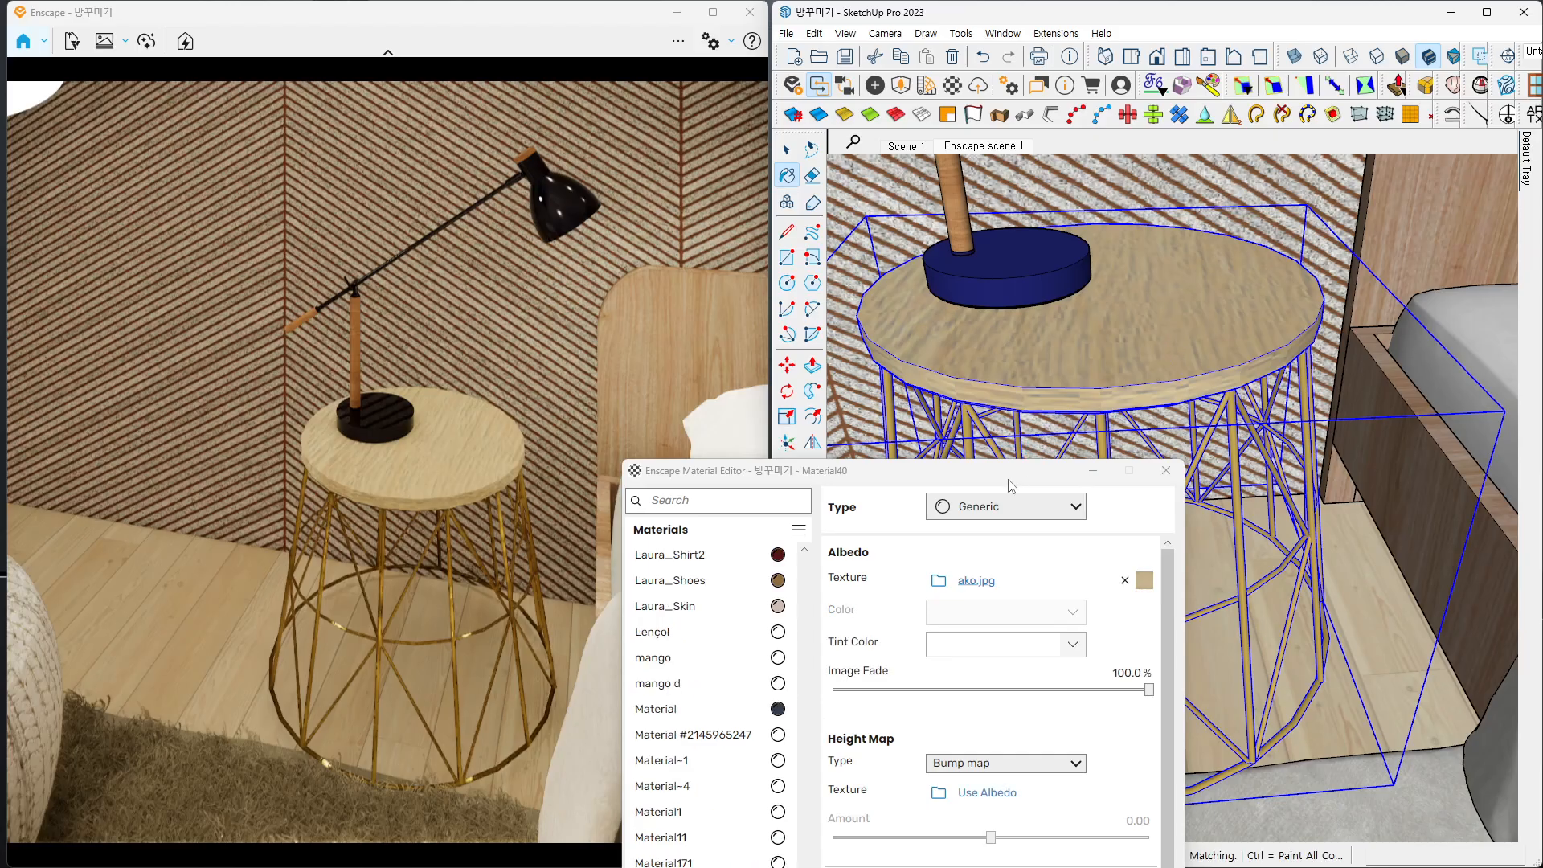
drag(1011, 485, 1057, 77)
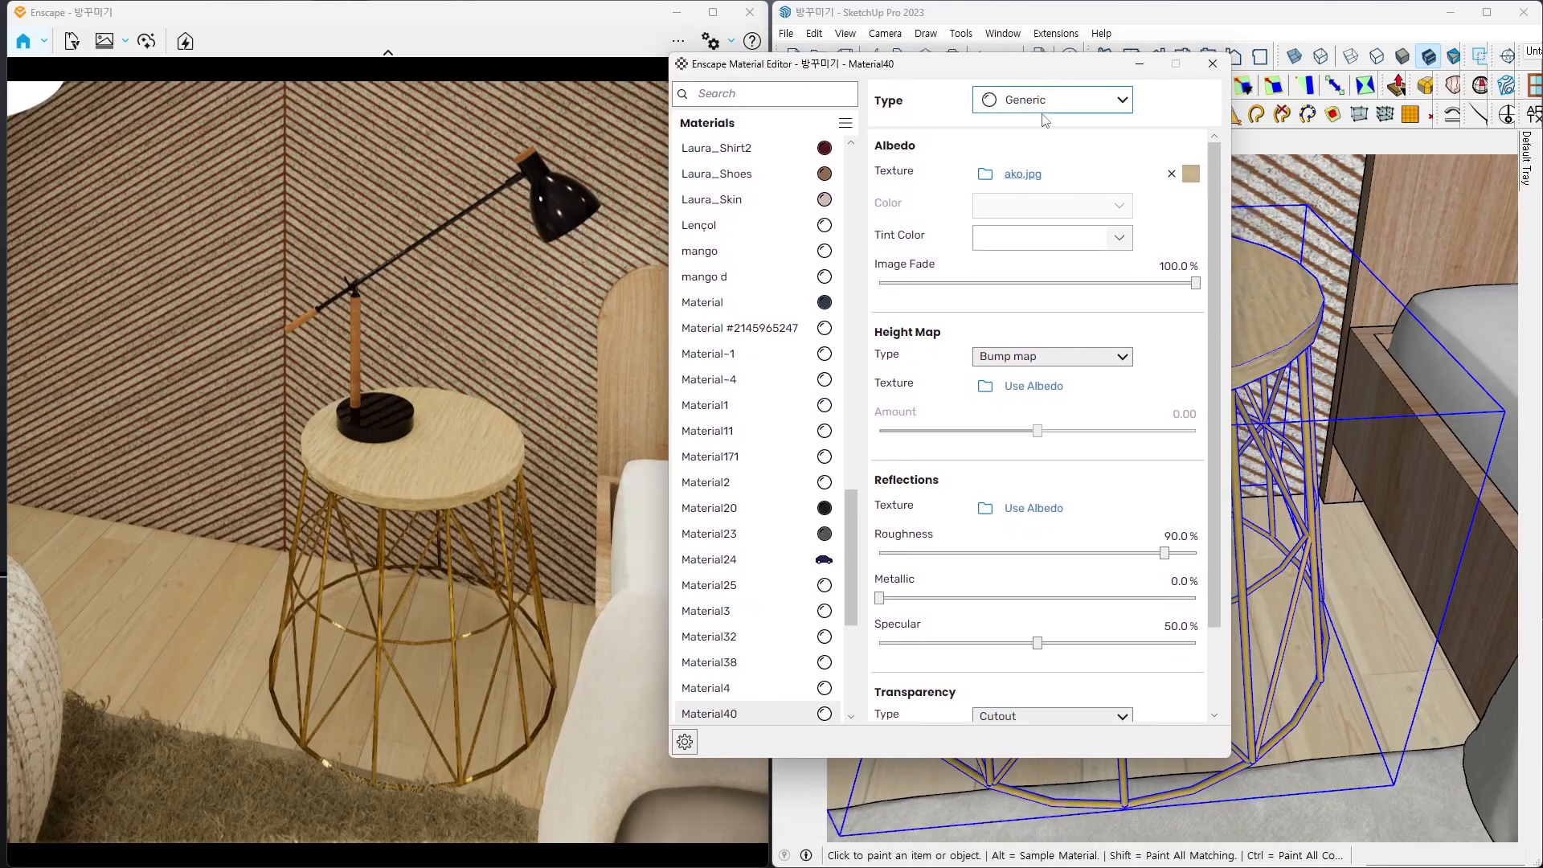
- Use the albedo texture as the wooden tabletop's bump map and set its amount to 0.5
click(1043, 392)
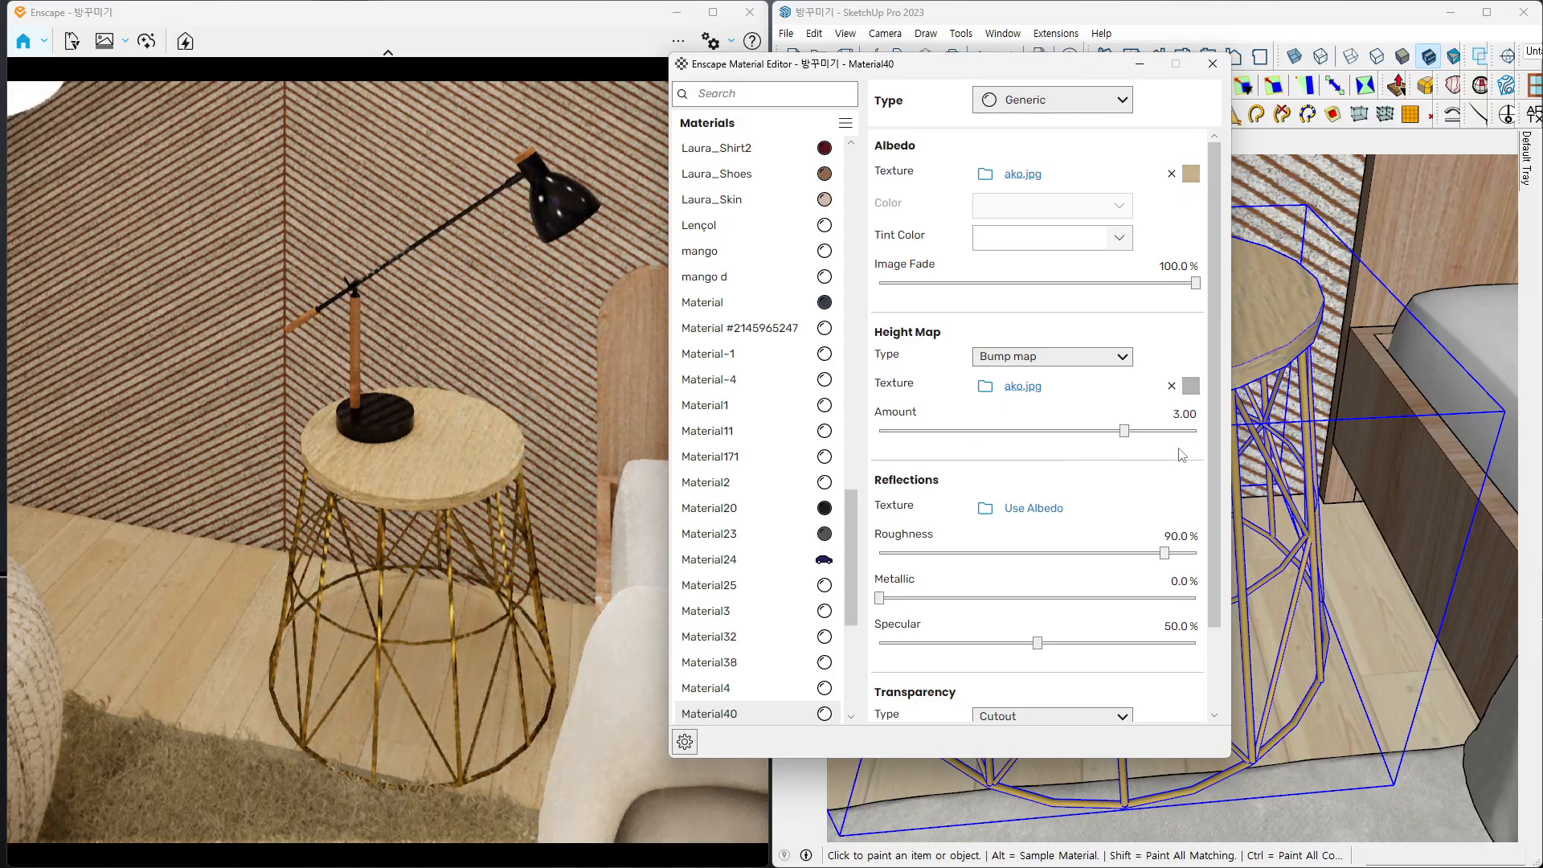
click(1167, 415)
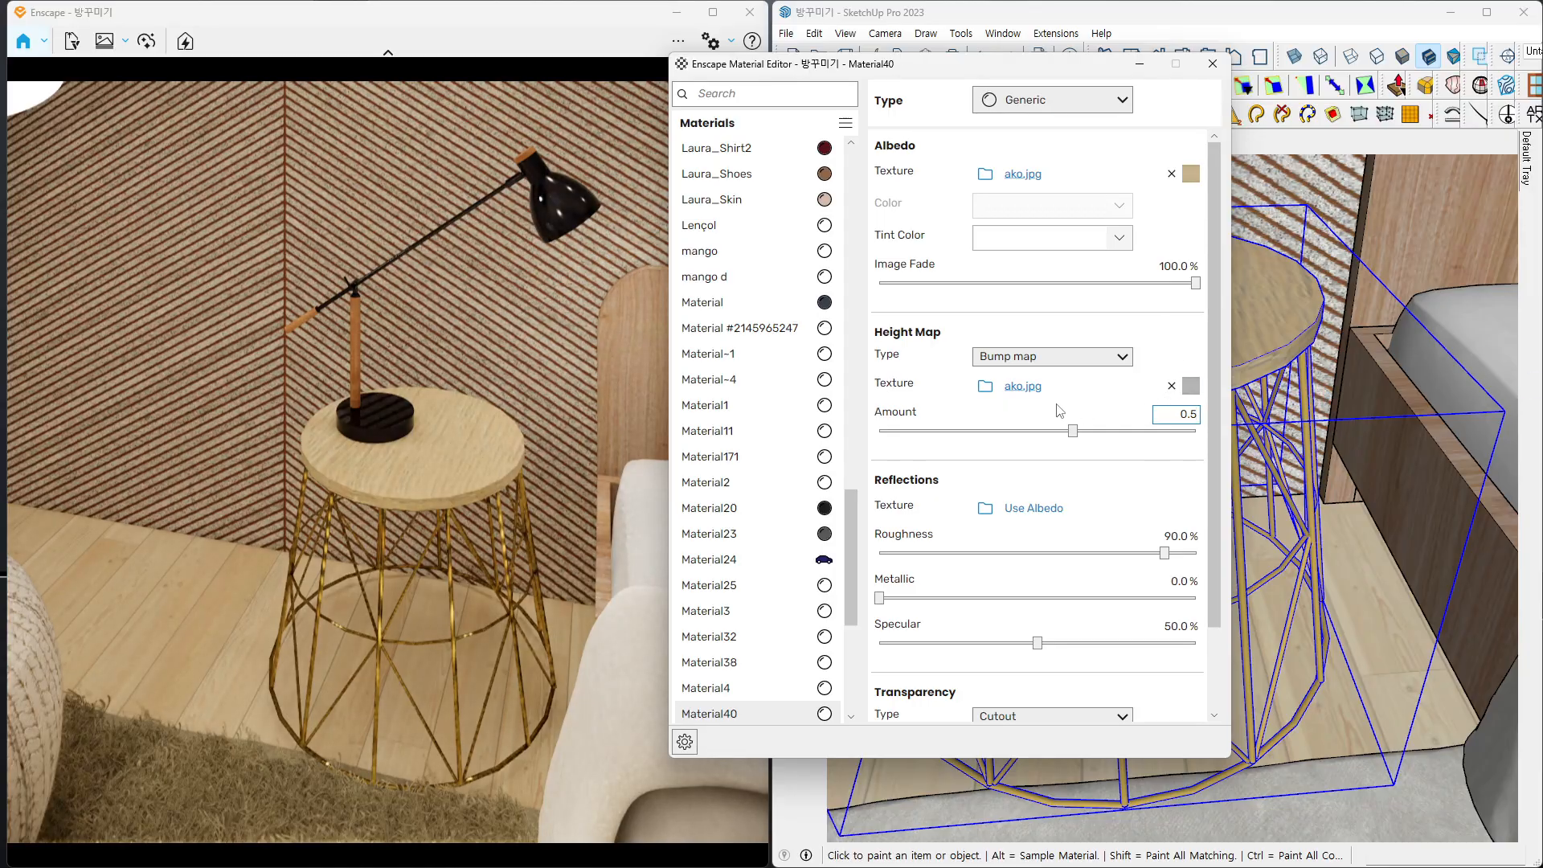
- Use the albedo texture for the tabletop's reflections, invert this roughness map, and check the tabletop in the render
click(1037, 511)
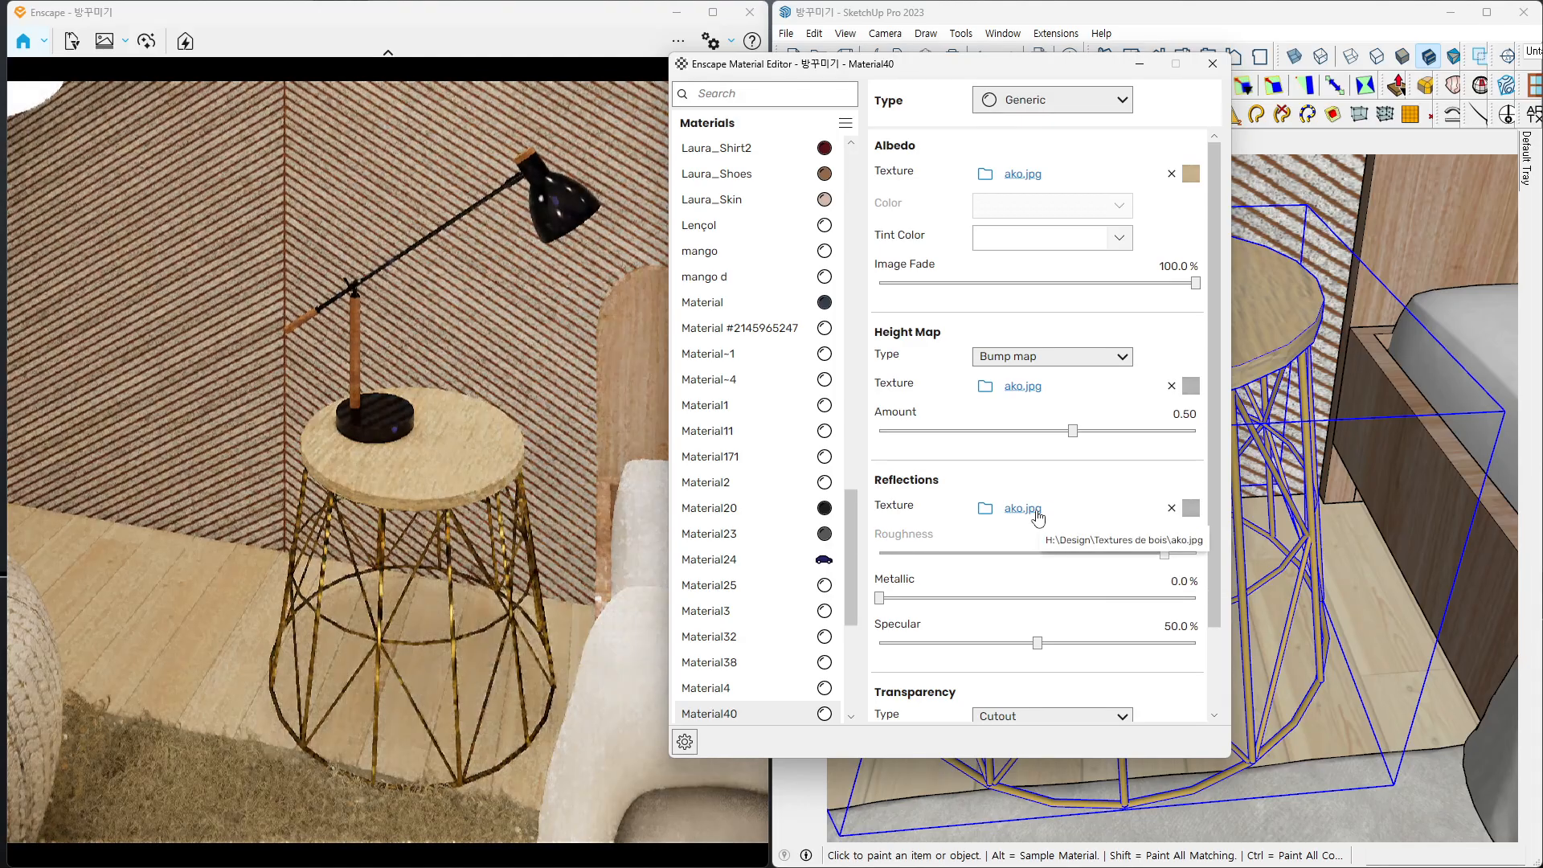
click(1038, 515)
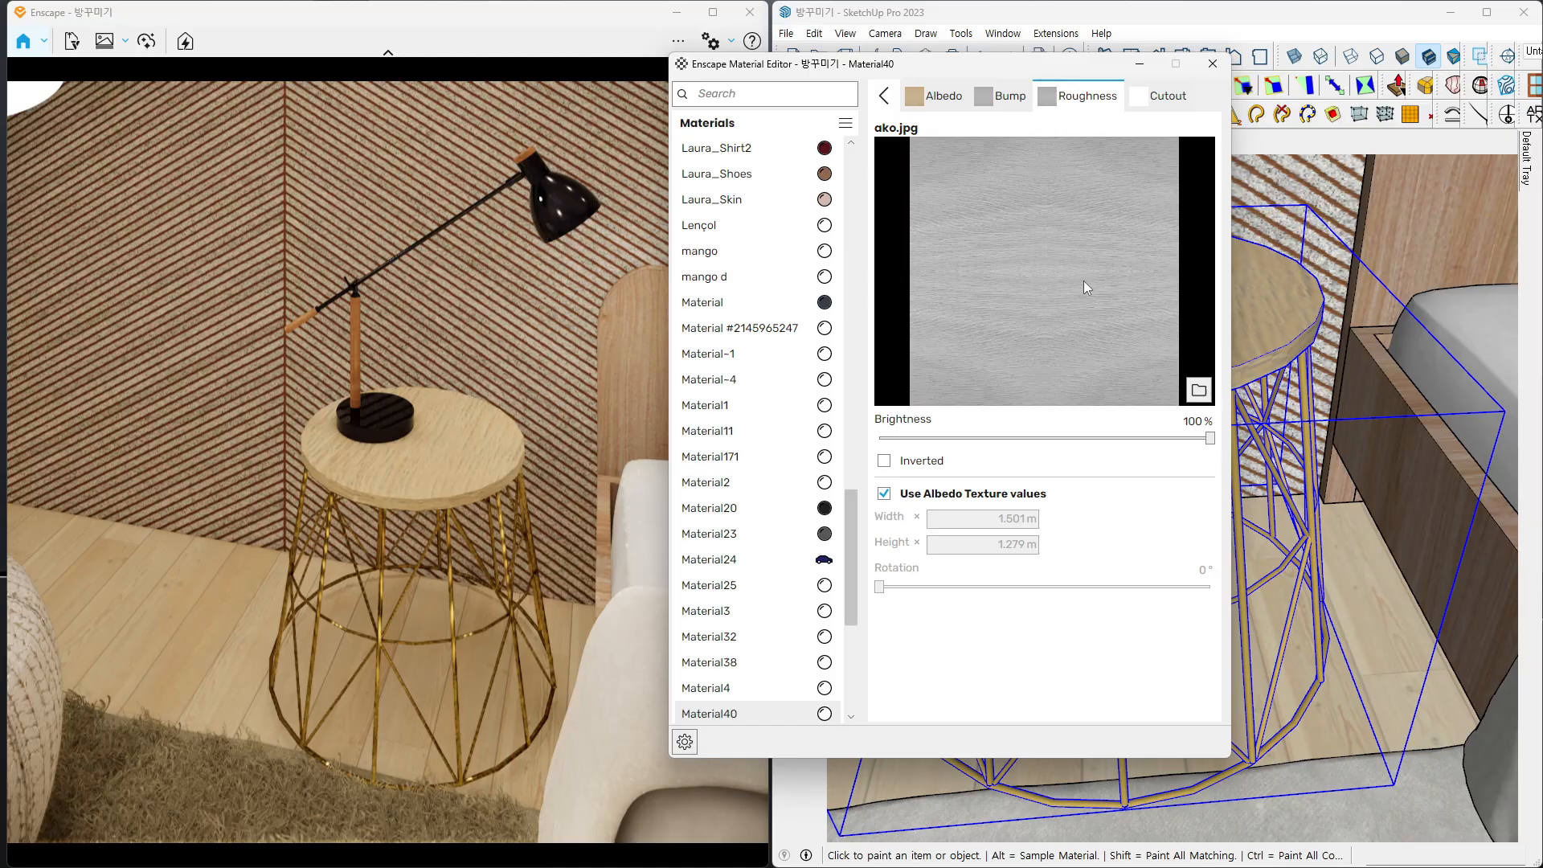
click(885, 462)
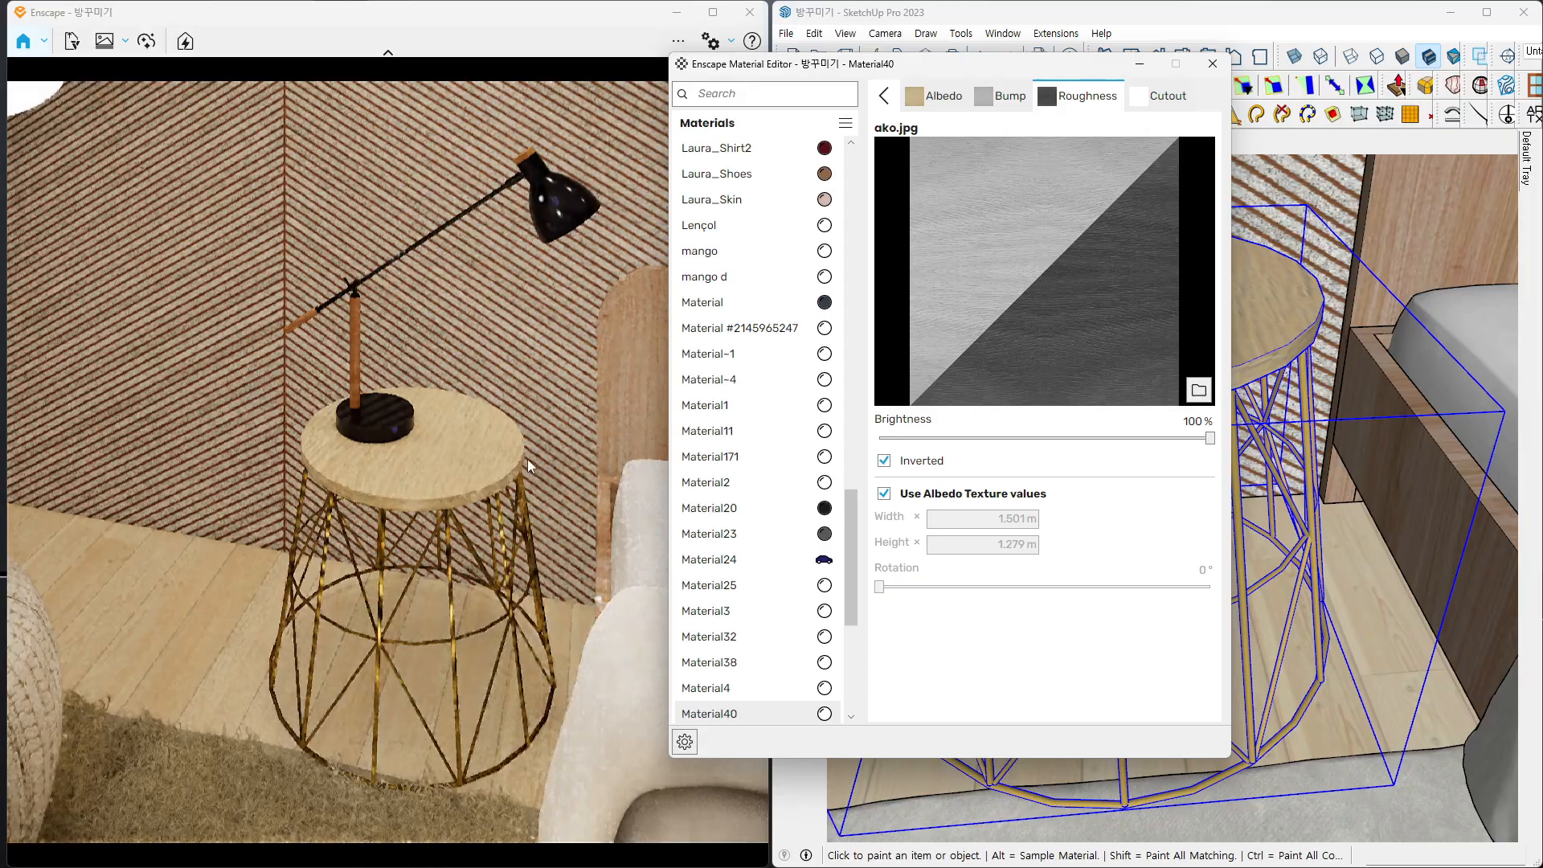
mouse_move(460, 465)
right_down()
mouse_move(401, 506)
mouse_move(362, 458)
mouse_move(471, 461)
right_up()
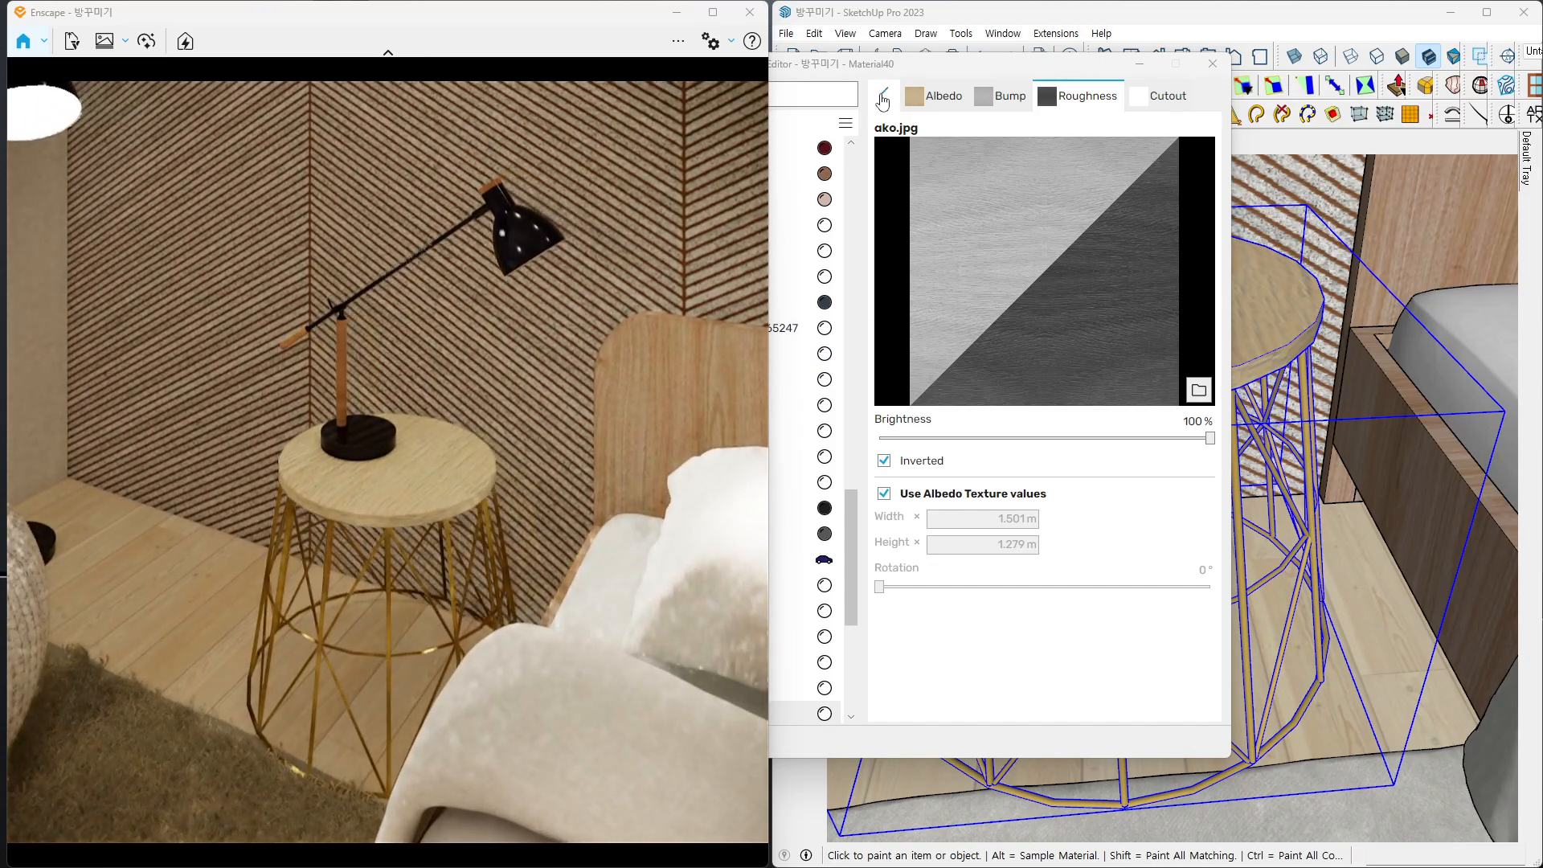
click(883, 95)
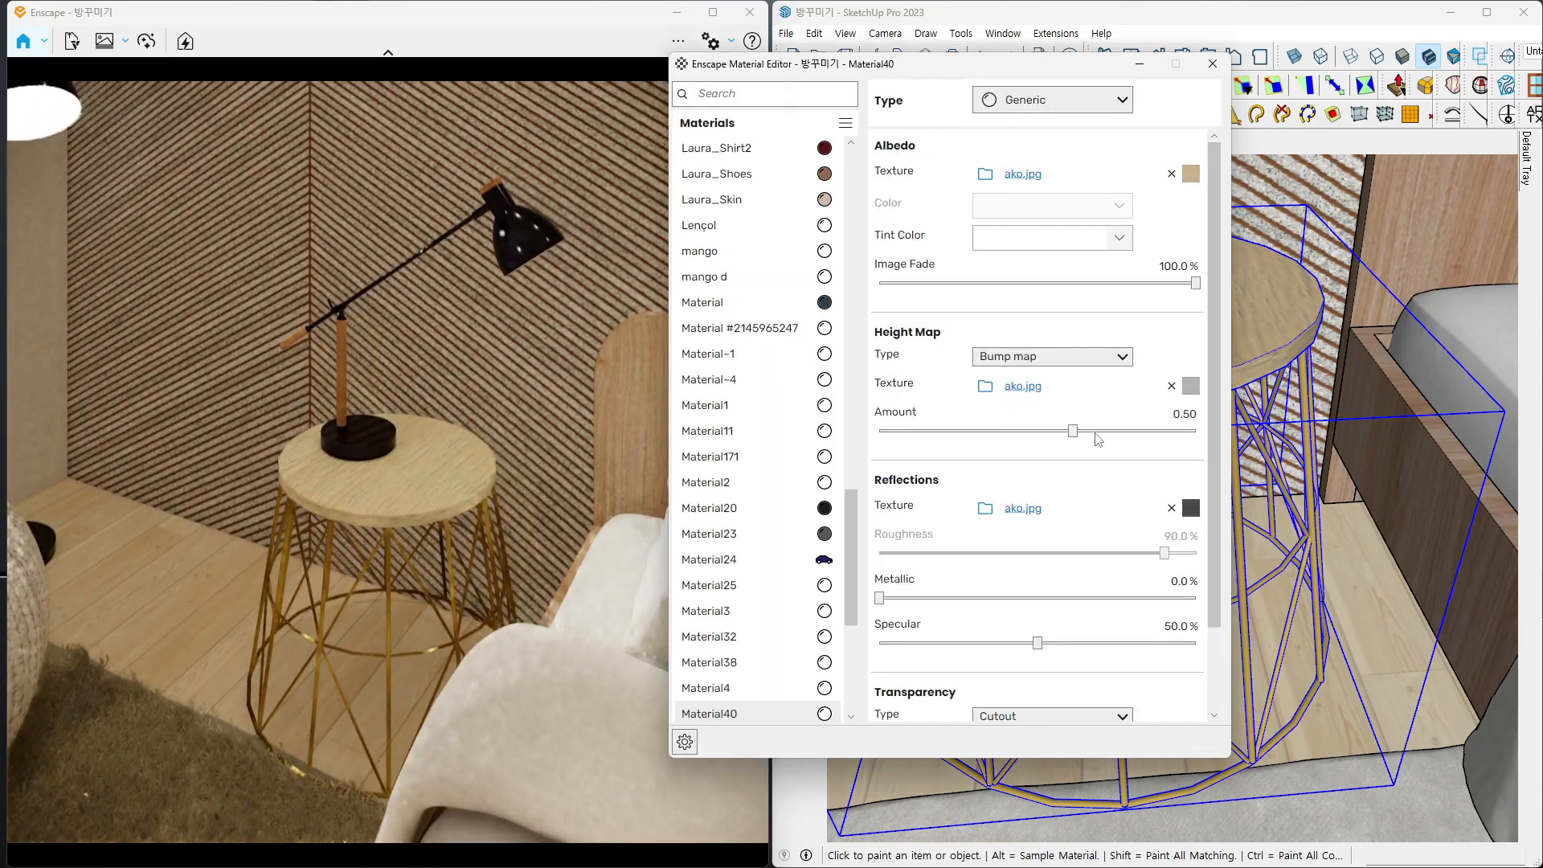
- Remove the tabletop's bump texture to compare the surface in the render, and restore the albedo-based bump map
click(1170, 386)
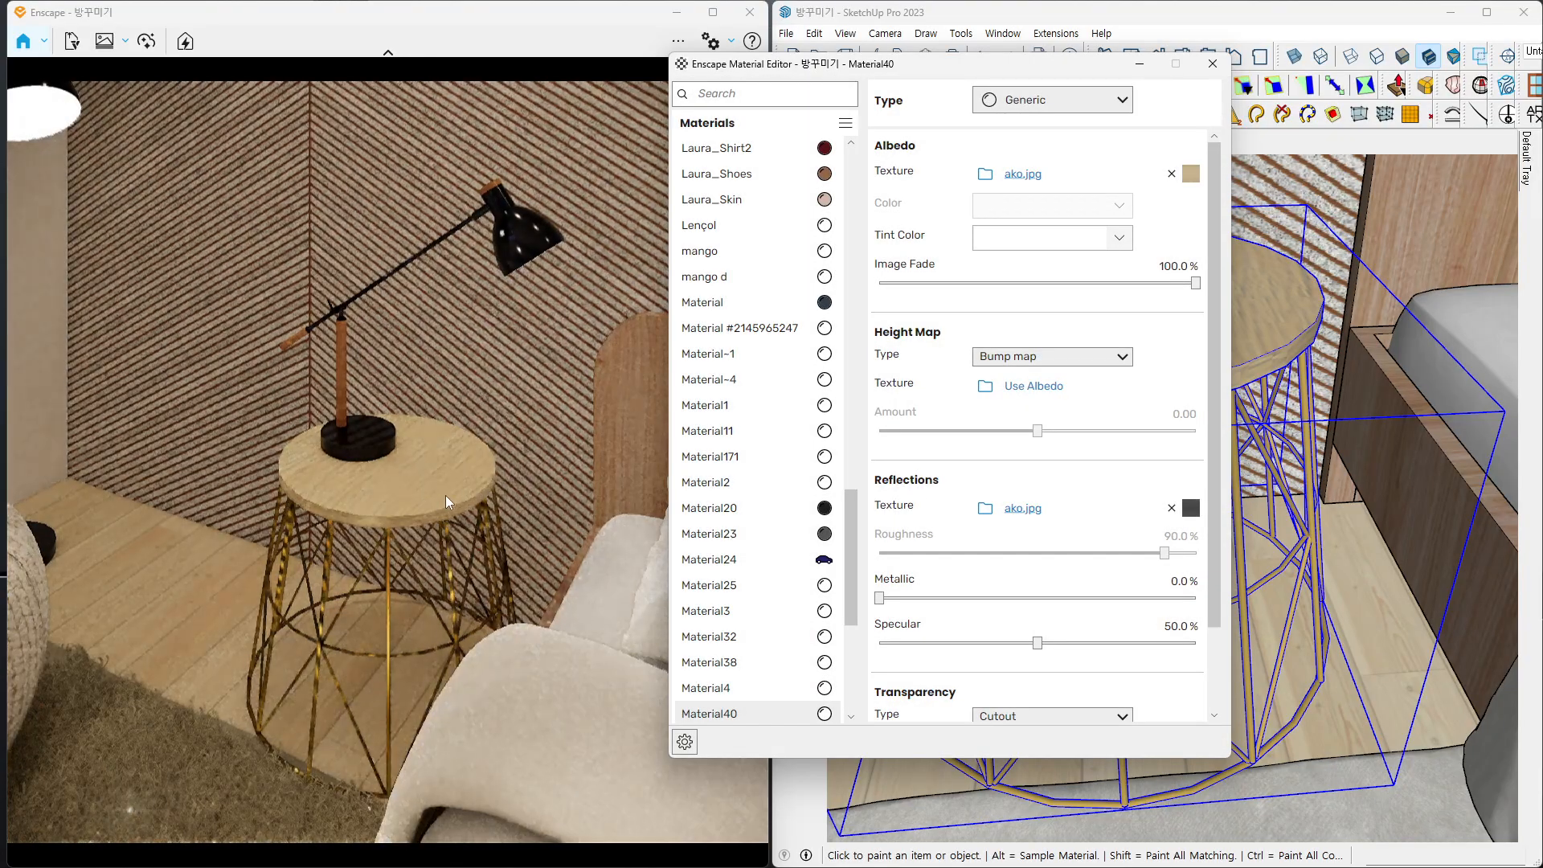
click(454, 487)
right_drag(453, 482, 514, 518)
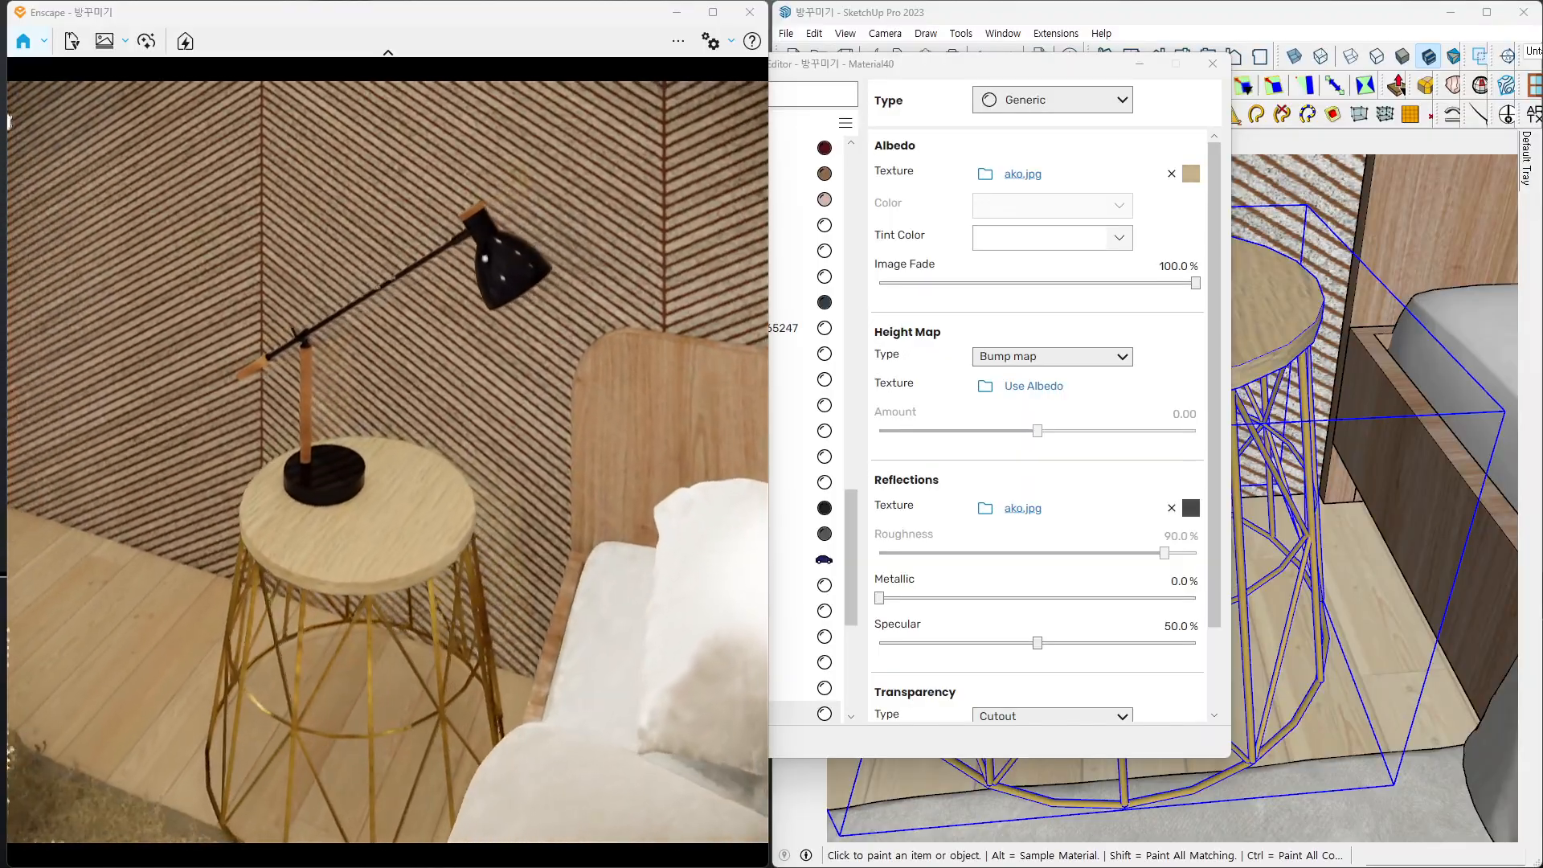
click(1033, 387)
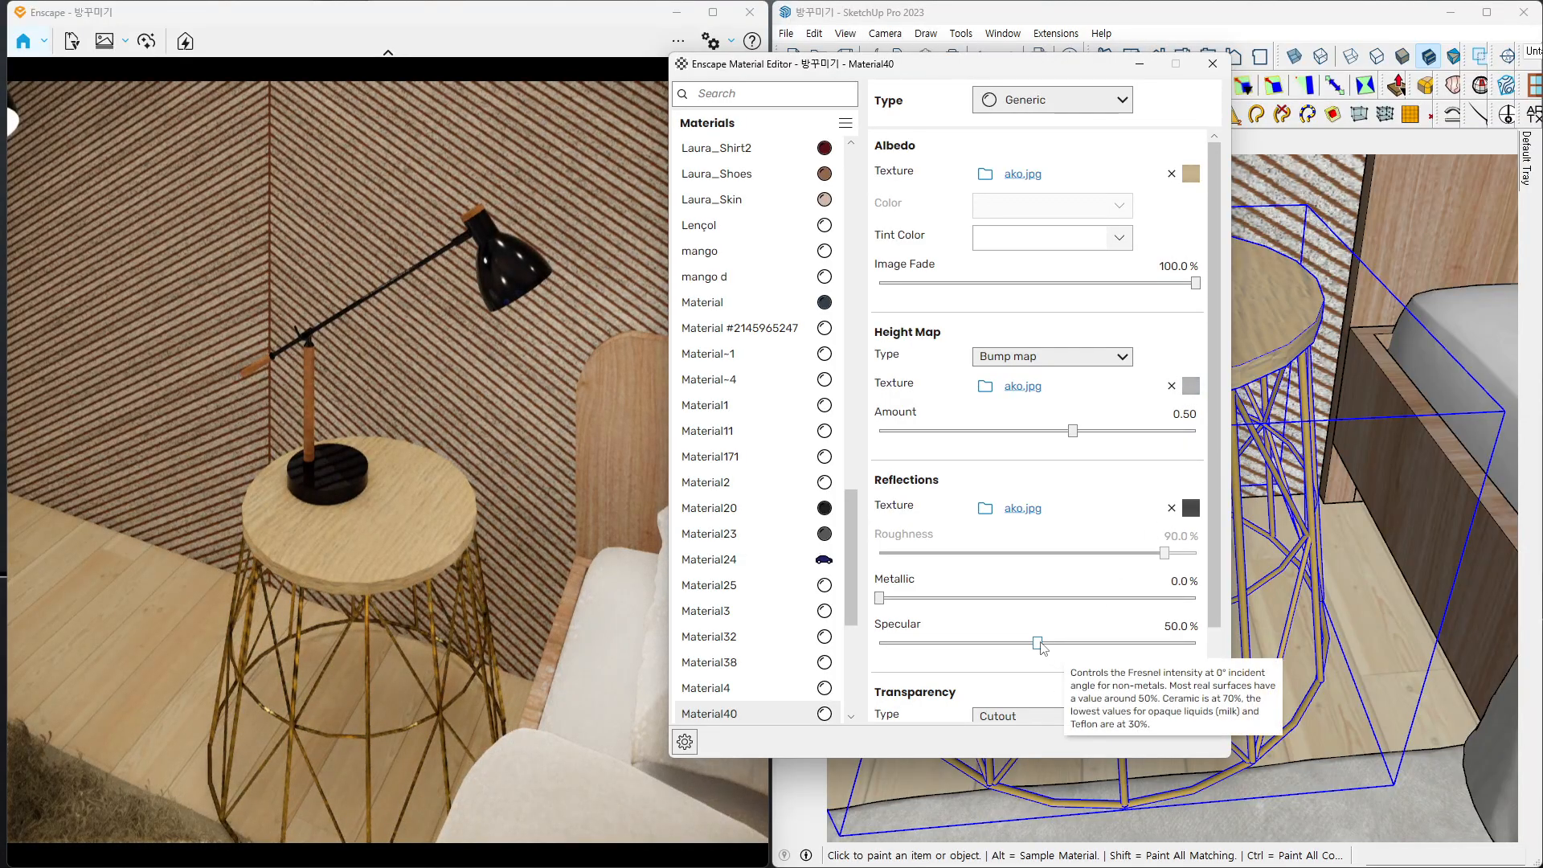
- Raise the tabletop material's specular to 100%, check the side table in the render, and close the material editor
drag(1038, 643, 1198, 642)
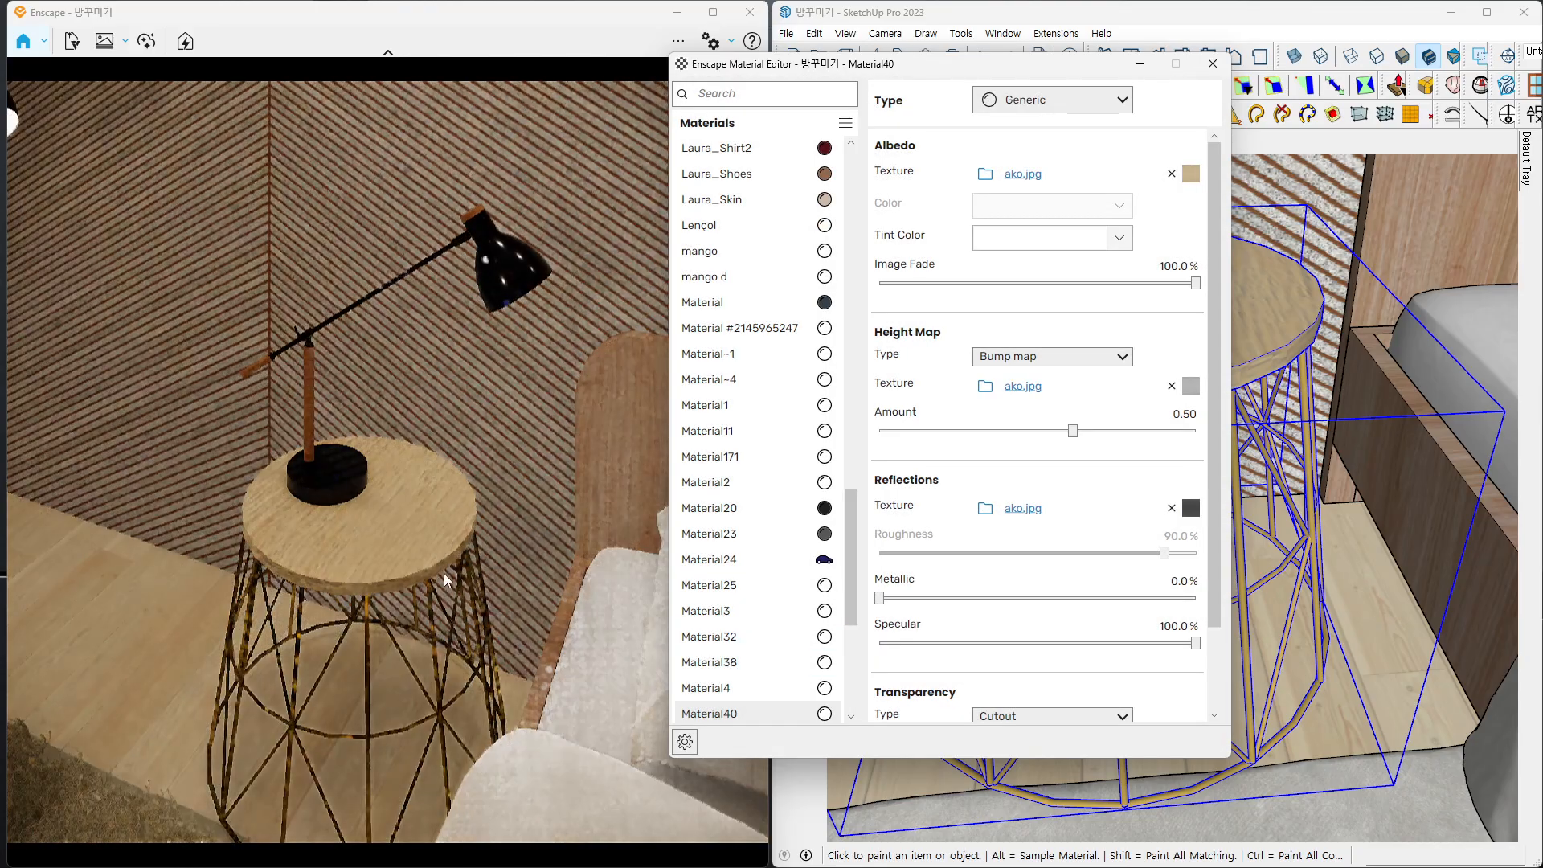
right_drag(424, 566, 341, 487)
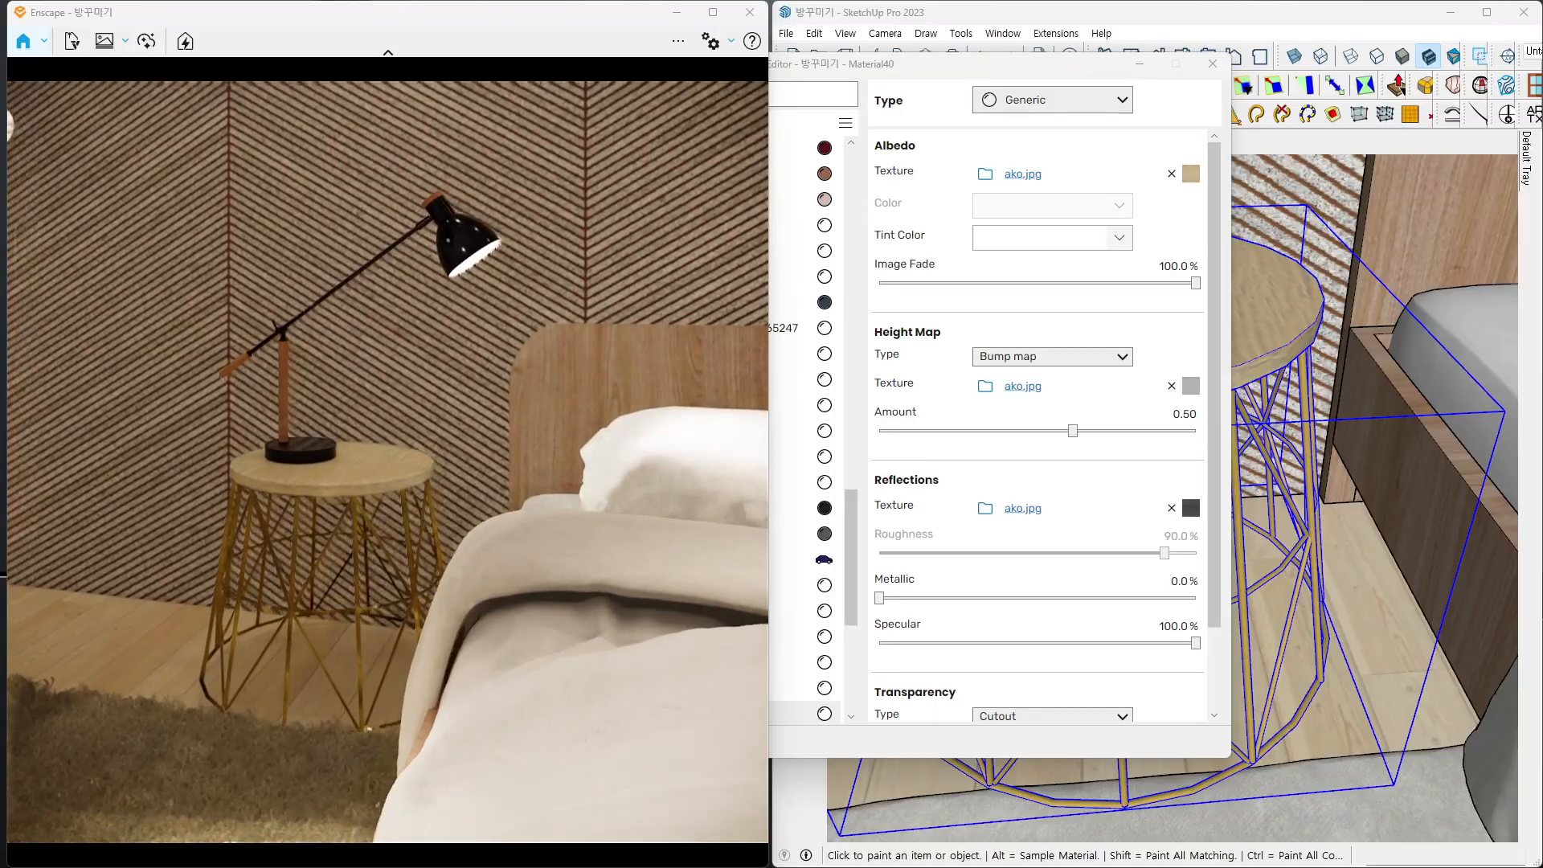
drag(1032, 71, 1066, 78)
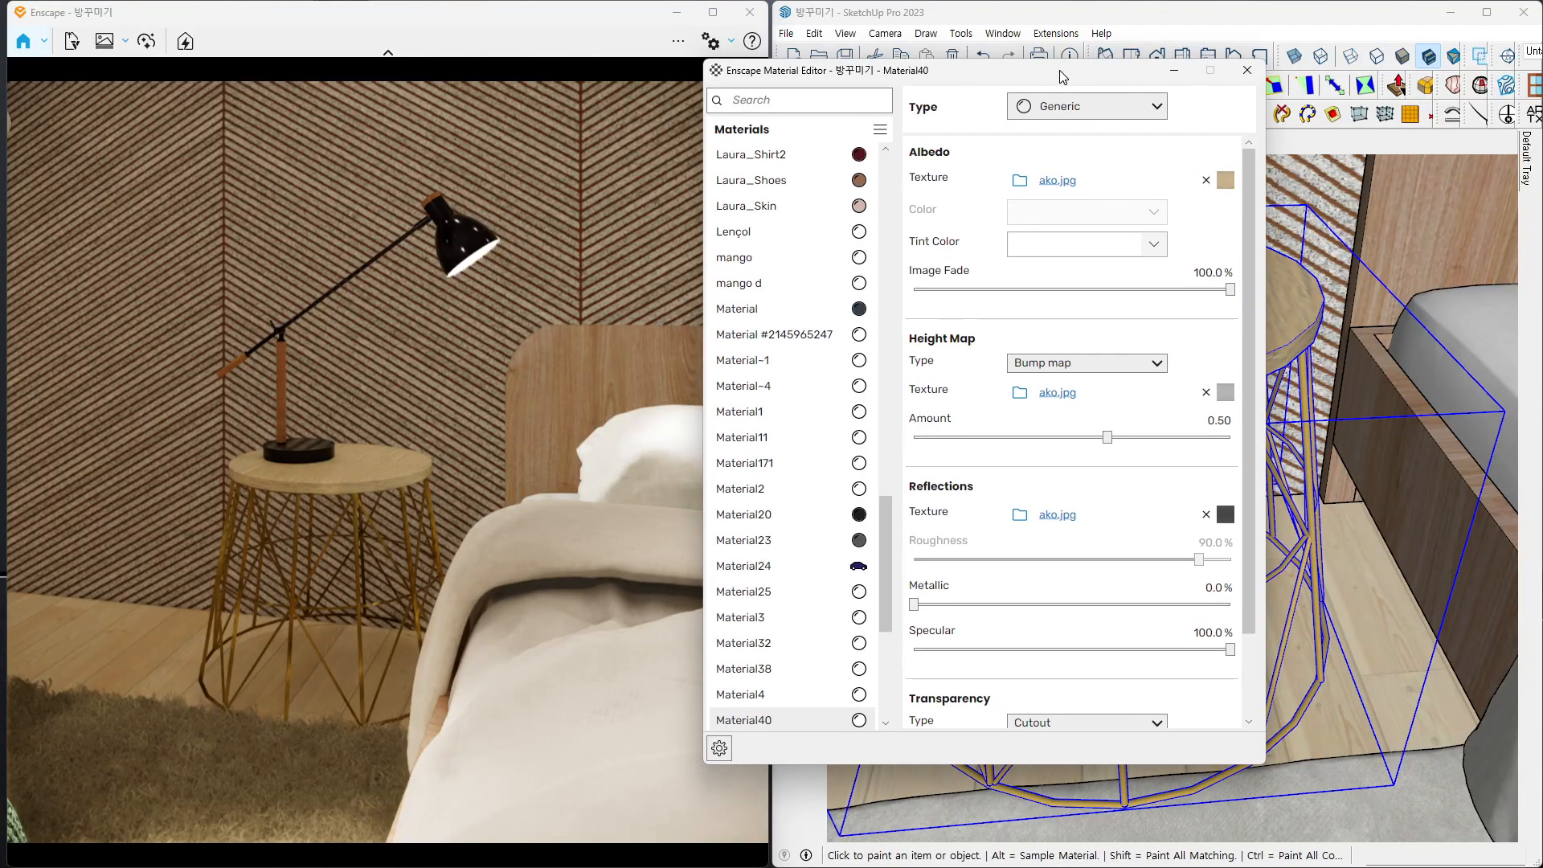
click(1247, 72)
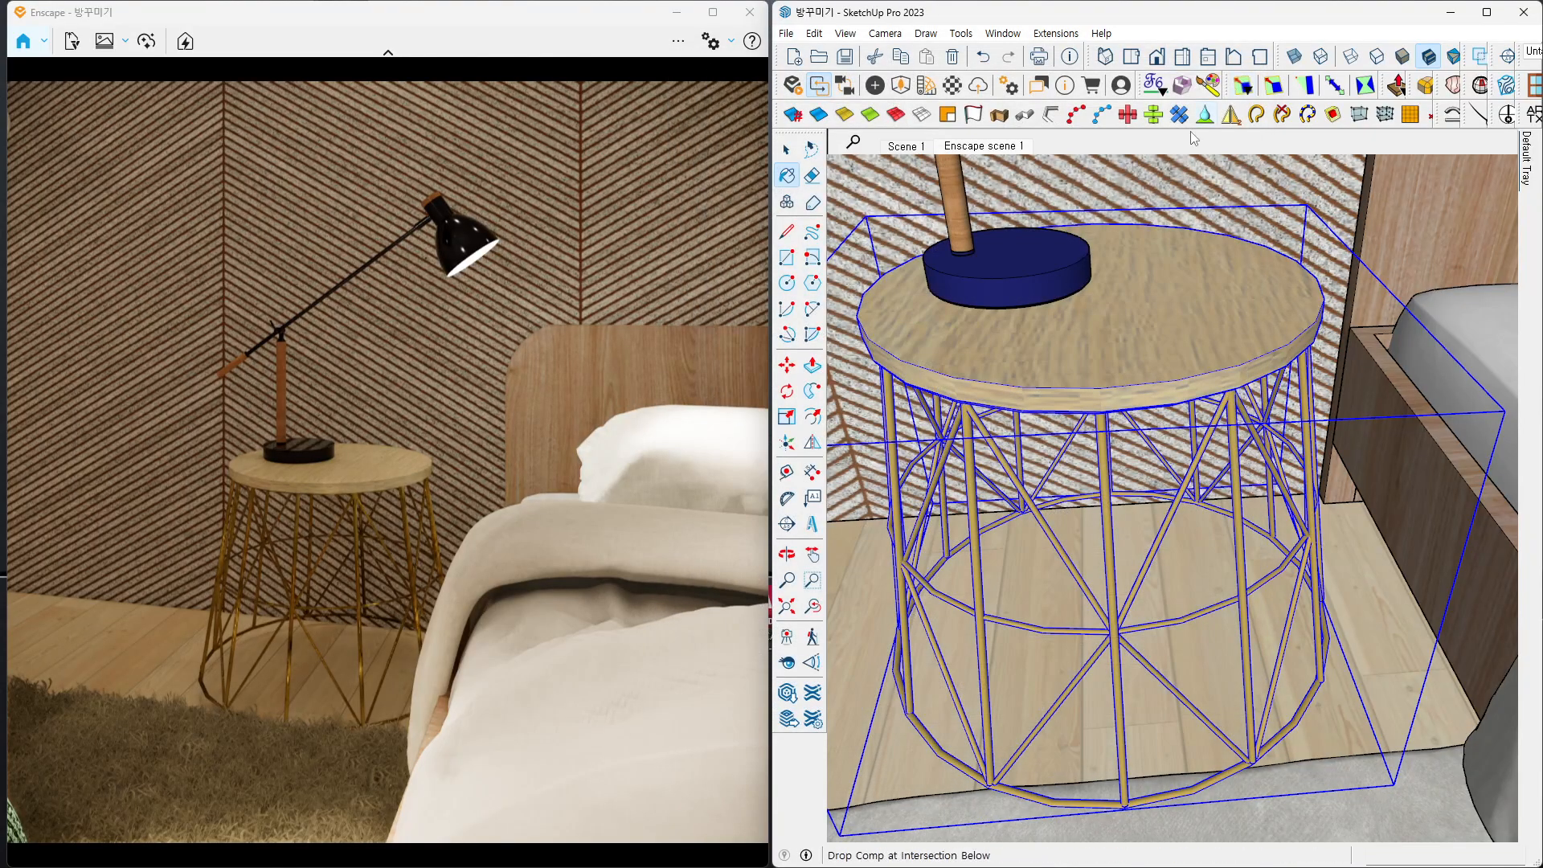
- Return to the Enscape scene 1 view and examine the wardrobe doors, neighbouring wall and floor in the render
click(982, 147)
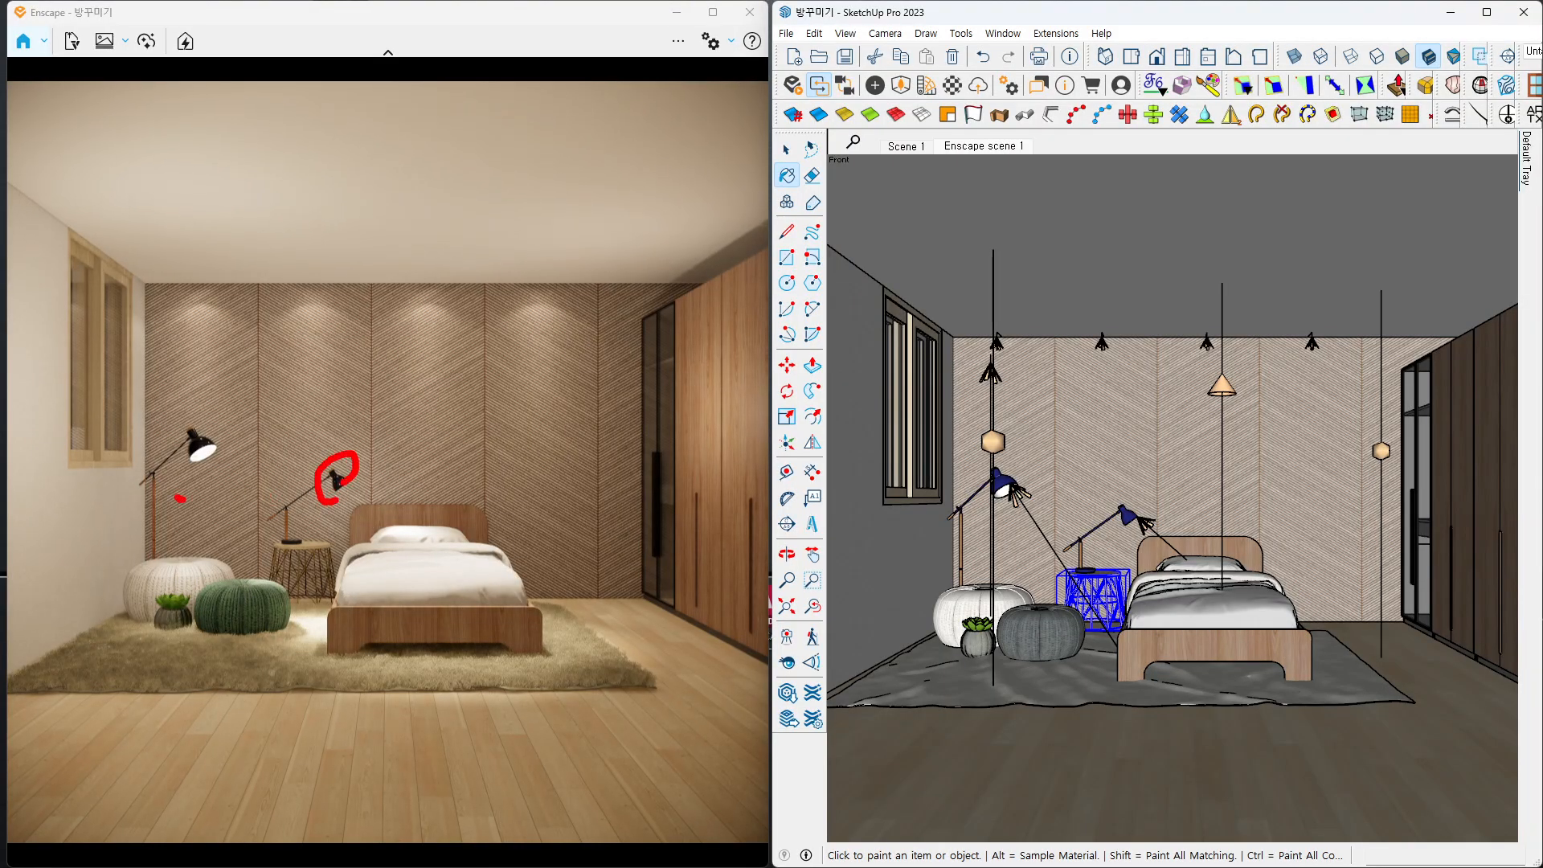
drag(180, 497, 274, 470)
mouse_move(403, 628)
mouse_down()
mouse_move(441, 591)
mouse_move(416, 618)
mouse_up()
key(Escape)
drag(652, 475, 555, 456)
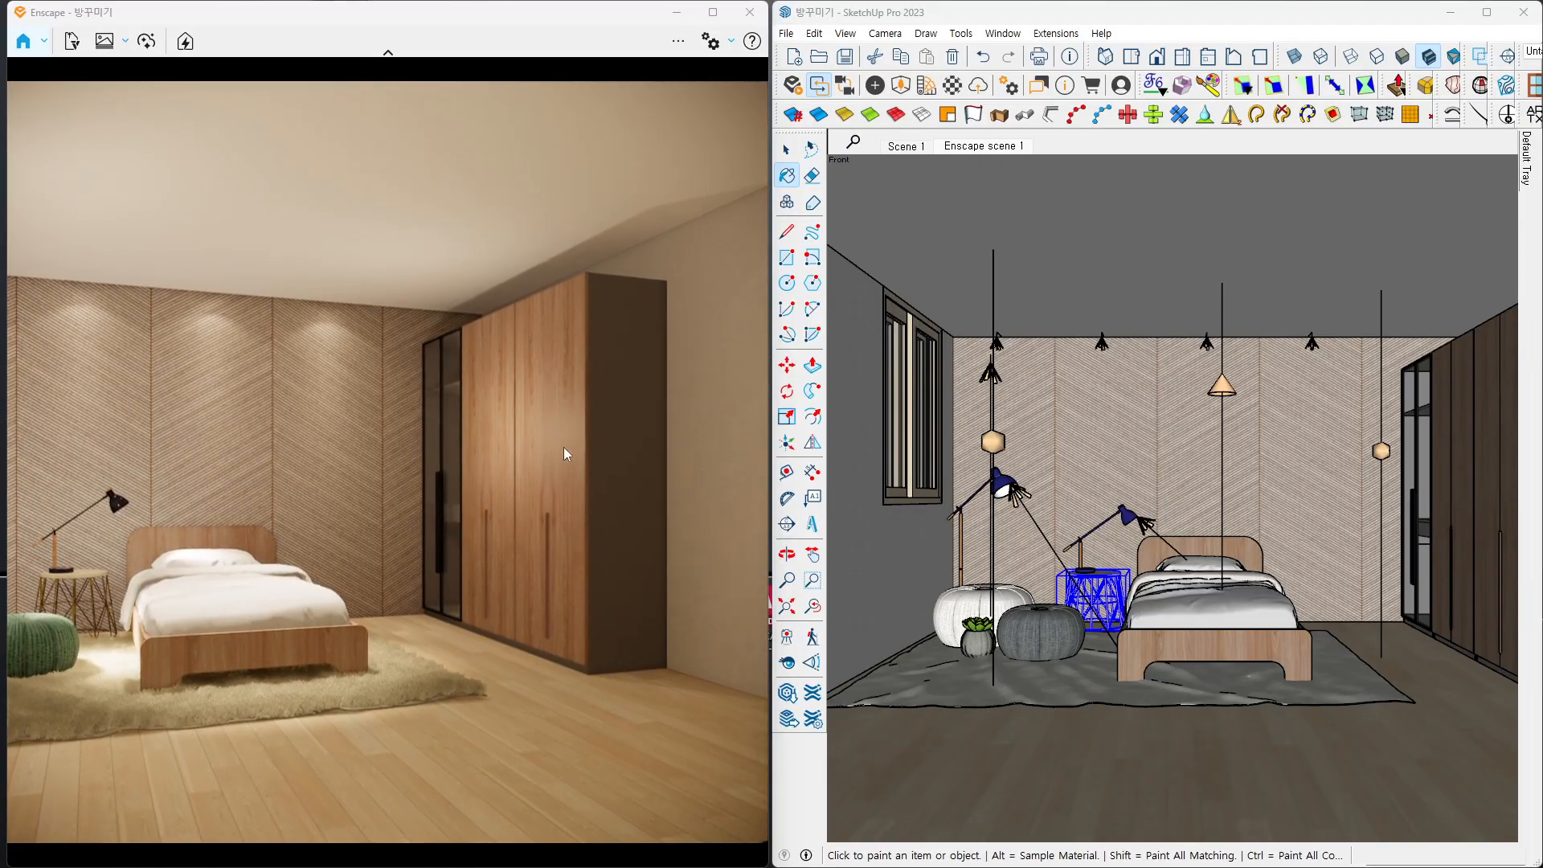
scroll(567, 447, up, 6)
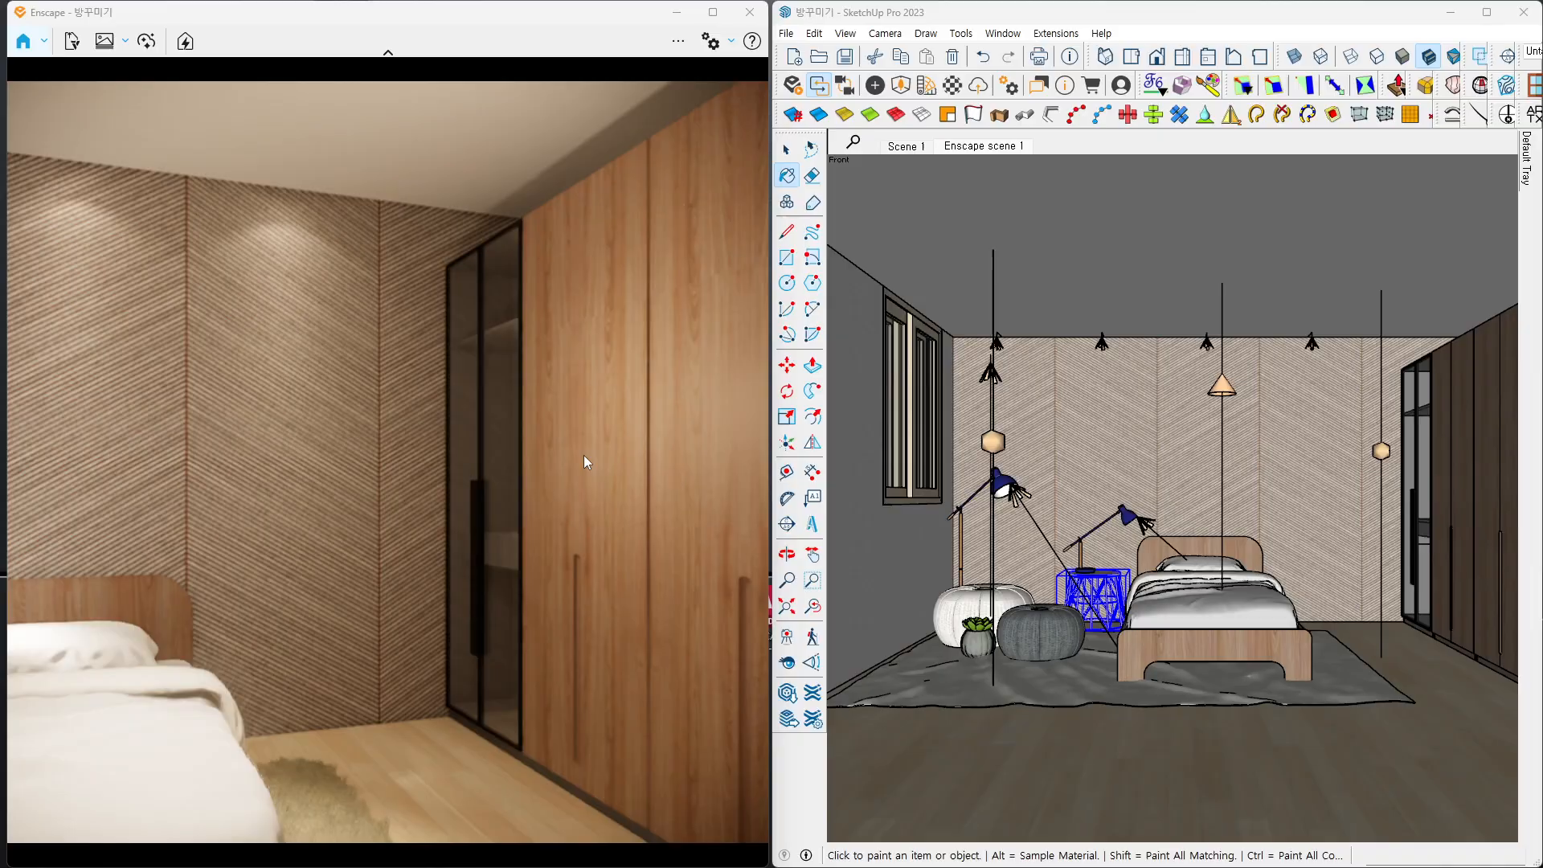
drag(583, 455, 495, 456)
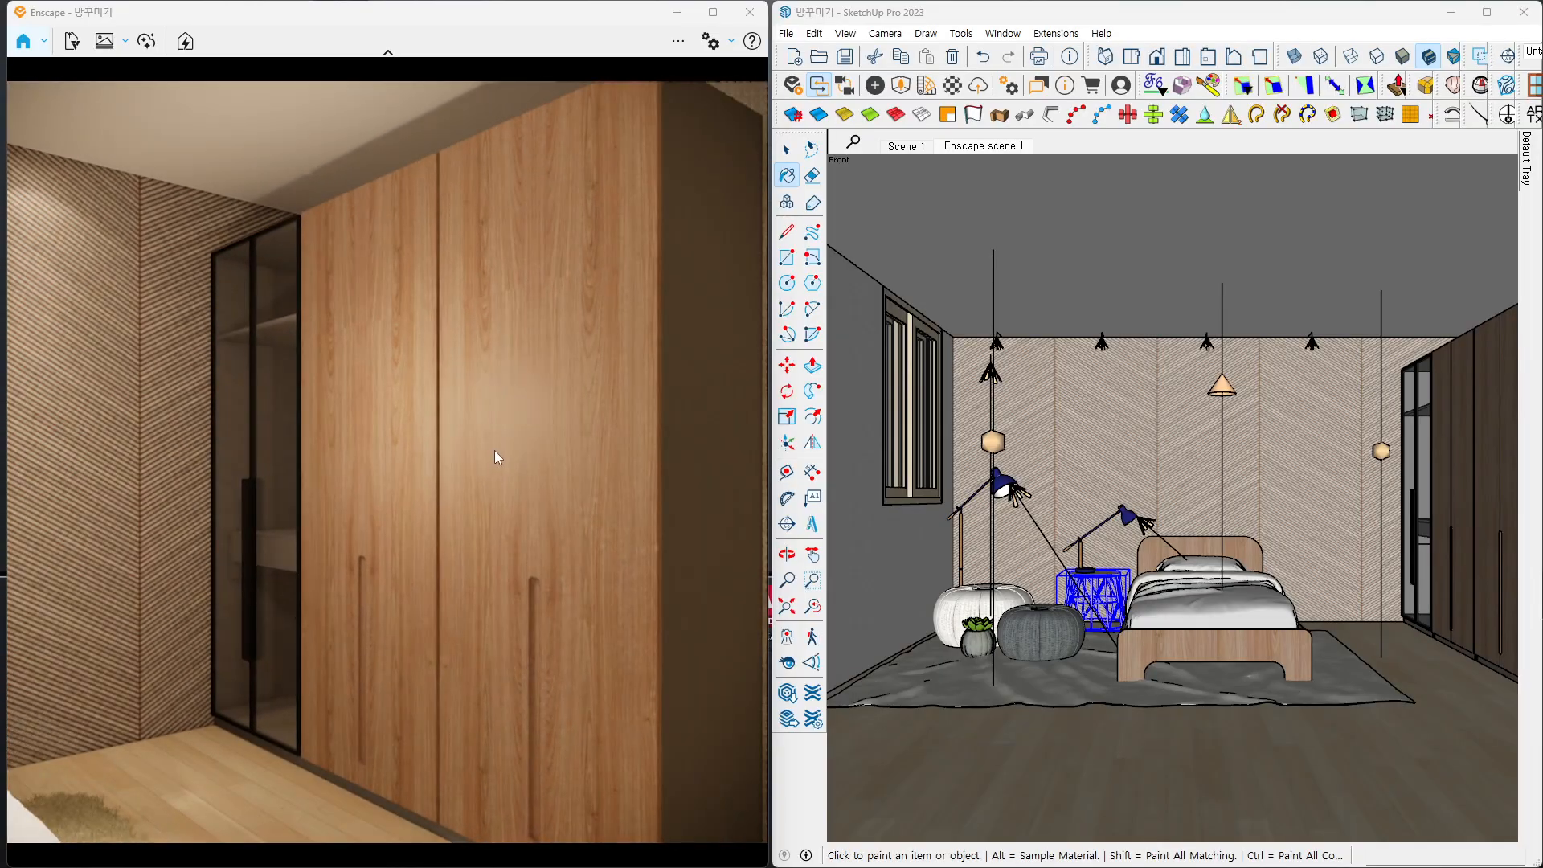
right_drag(495, 451, 537, 451)
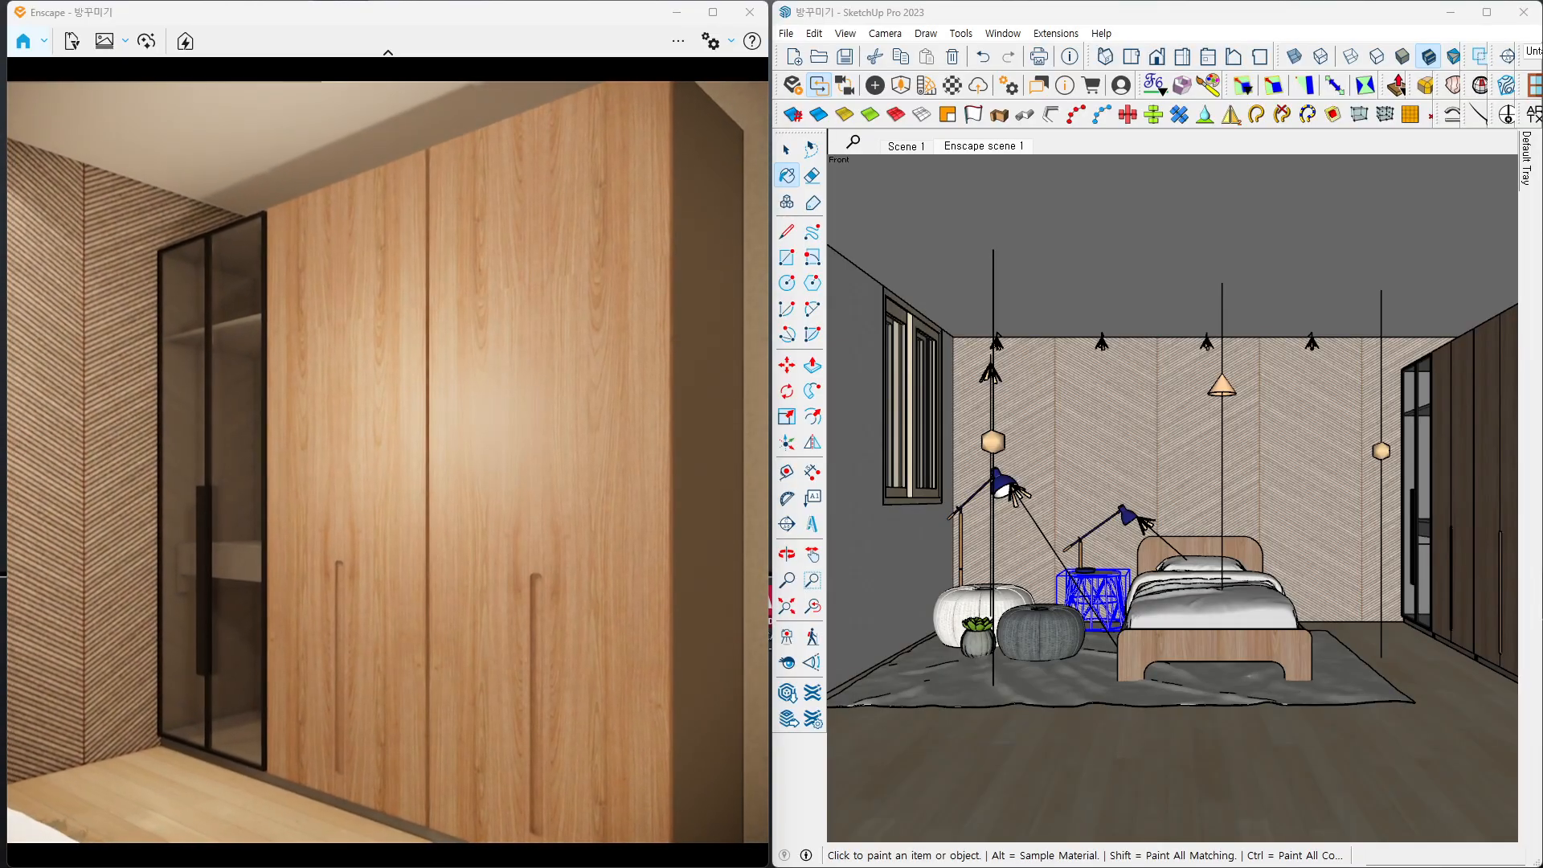
right_drag(427, 421, 421, 421)
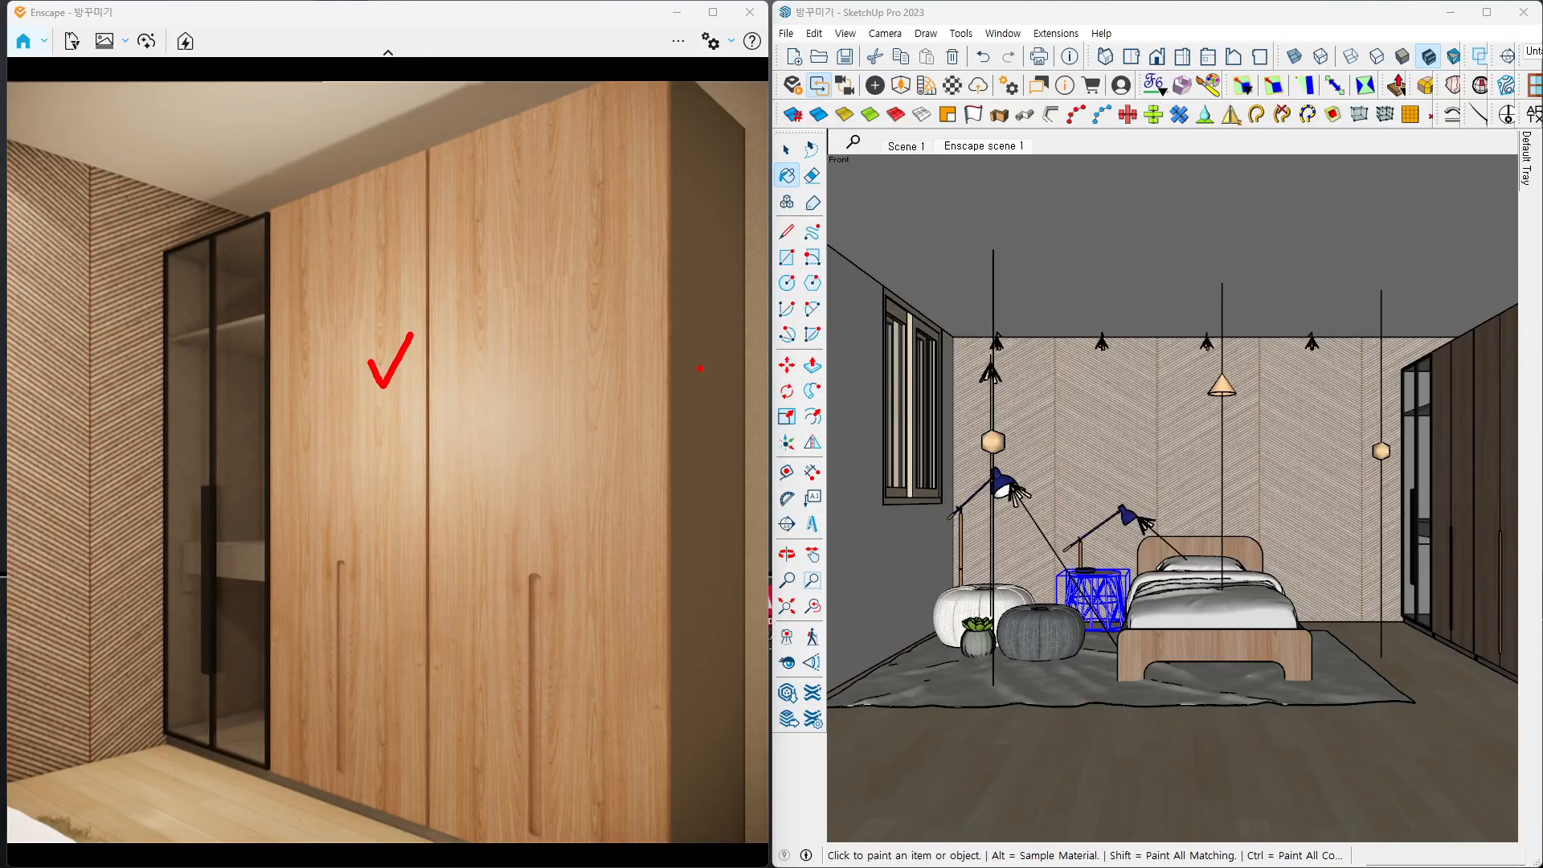
key(Escape)
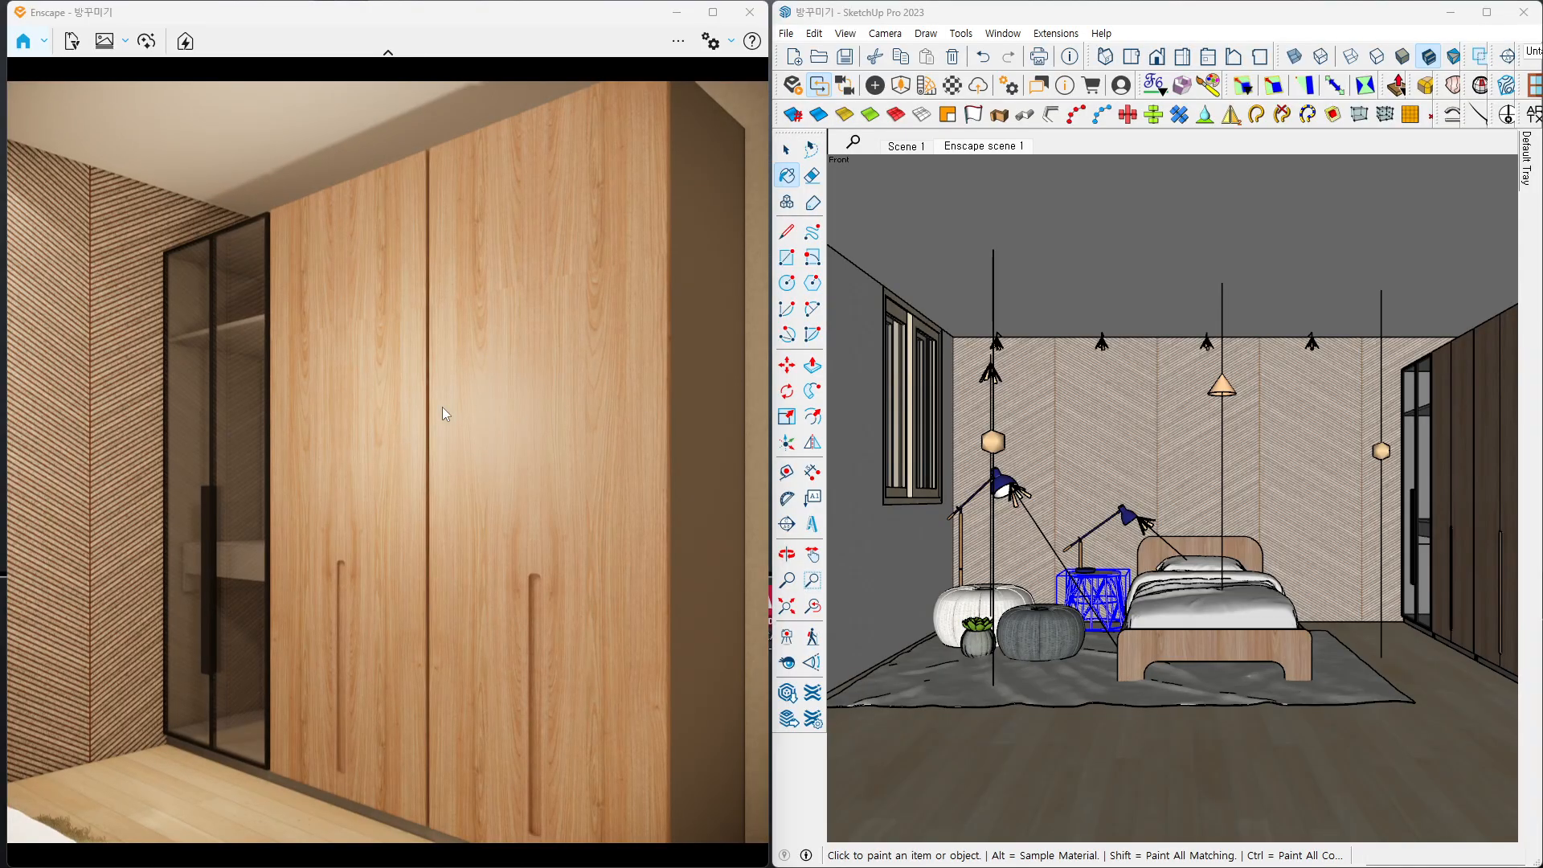
mouse_move(428, 414)
right_down()
mouse_move(378, 414)
mouse_move(396, 414)
right_up()
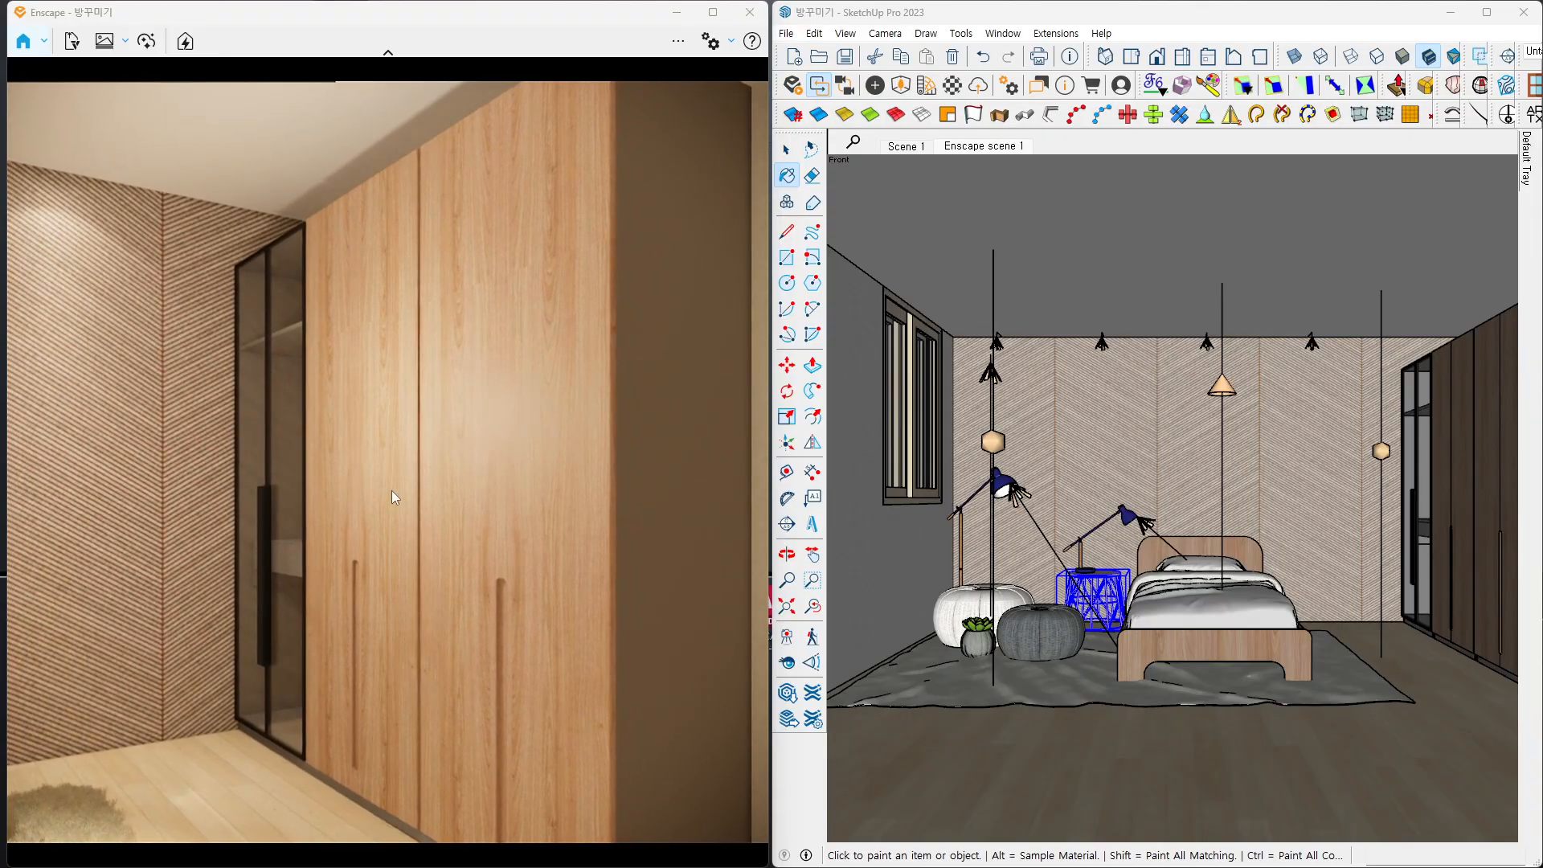
key(ctrl+2)
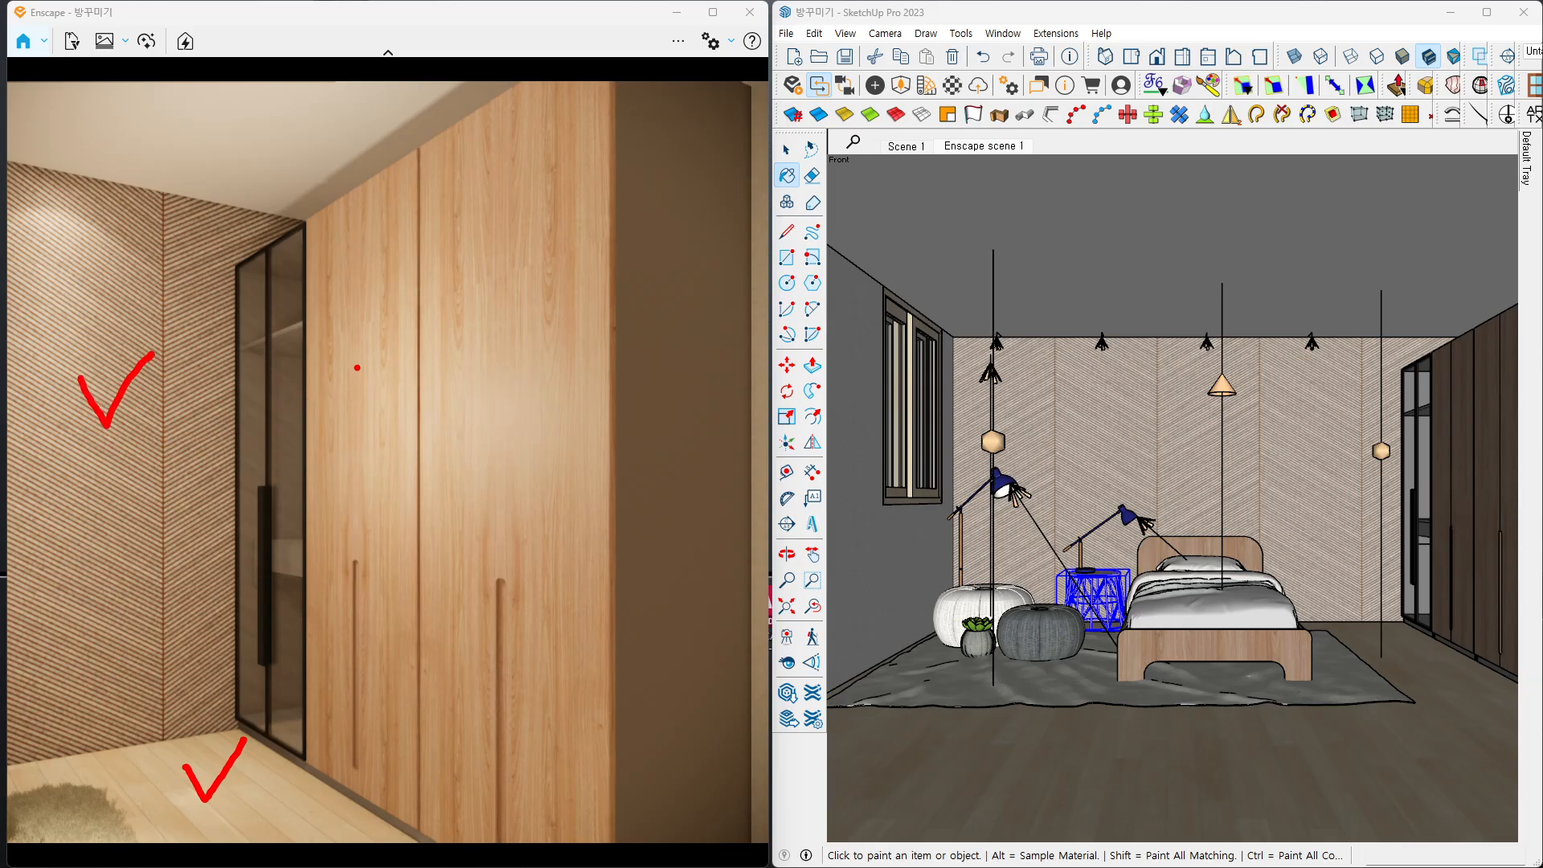
drag(357, 367, 446, 331)
key(Escape)
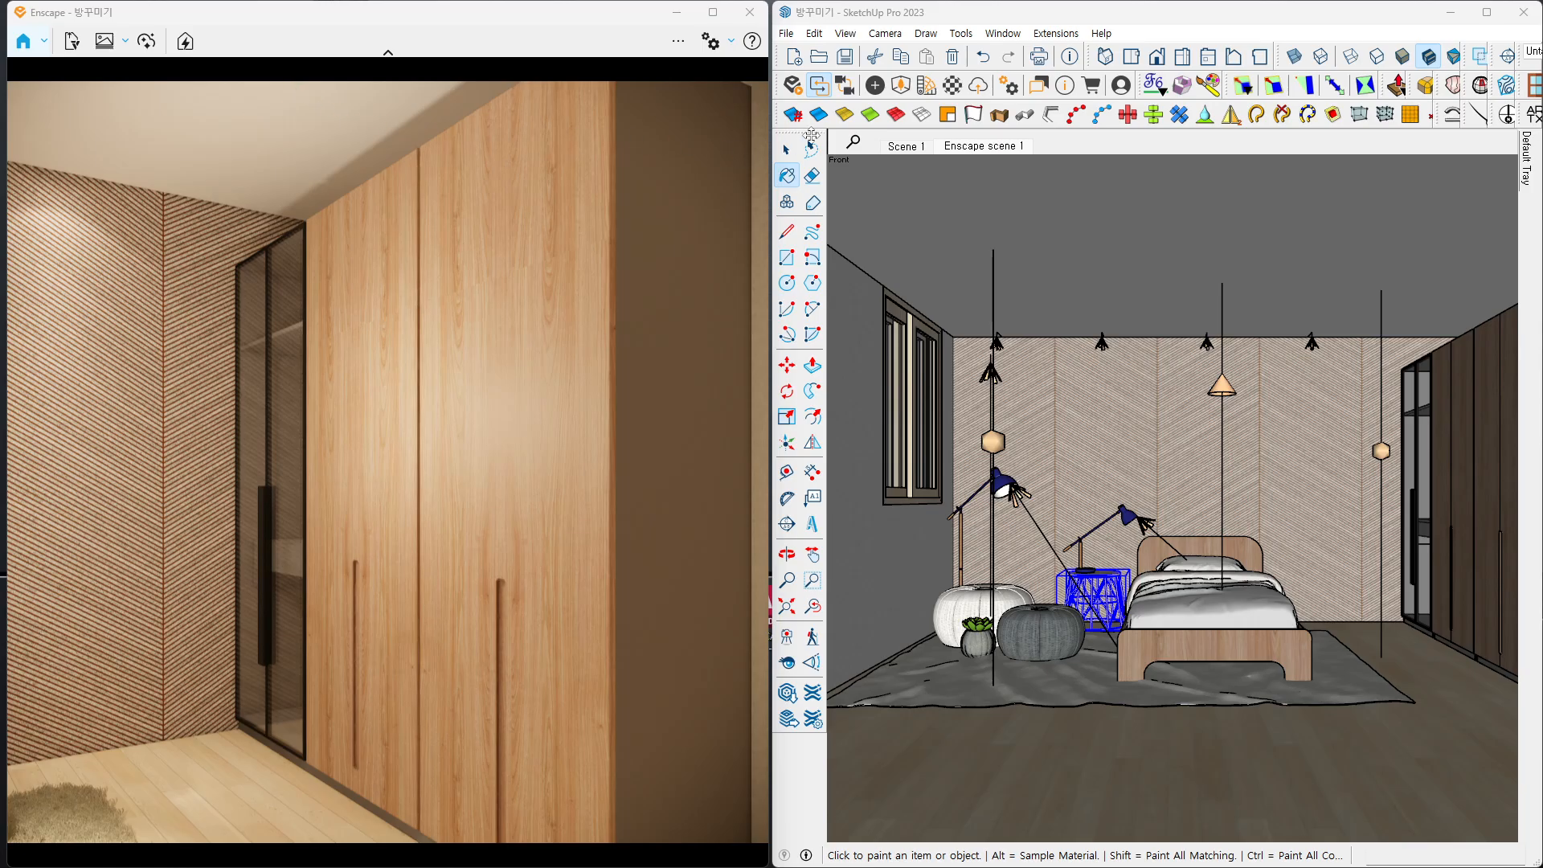
- Clear the selection in the model and open the Architextures texture library
click(786, 153)
click(1035, 240)
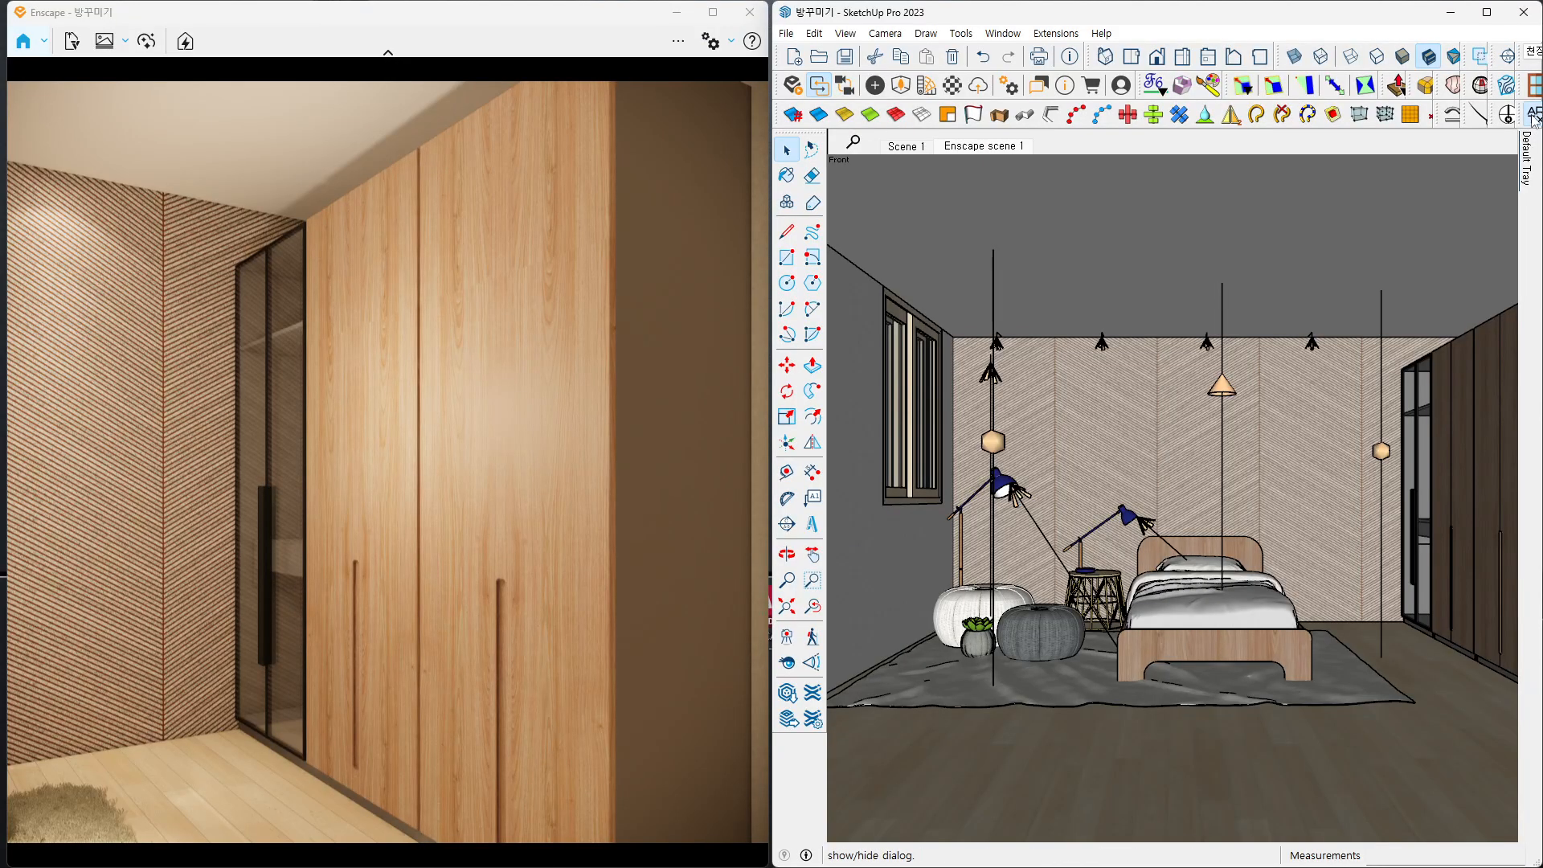
click(1533, 116)
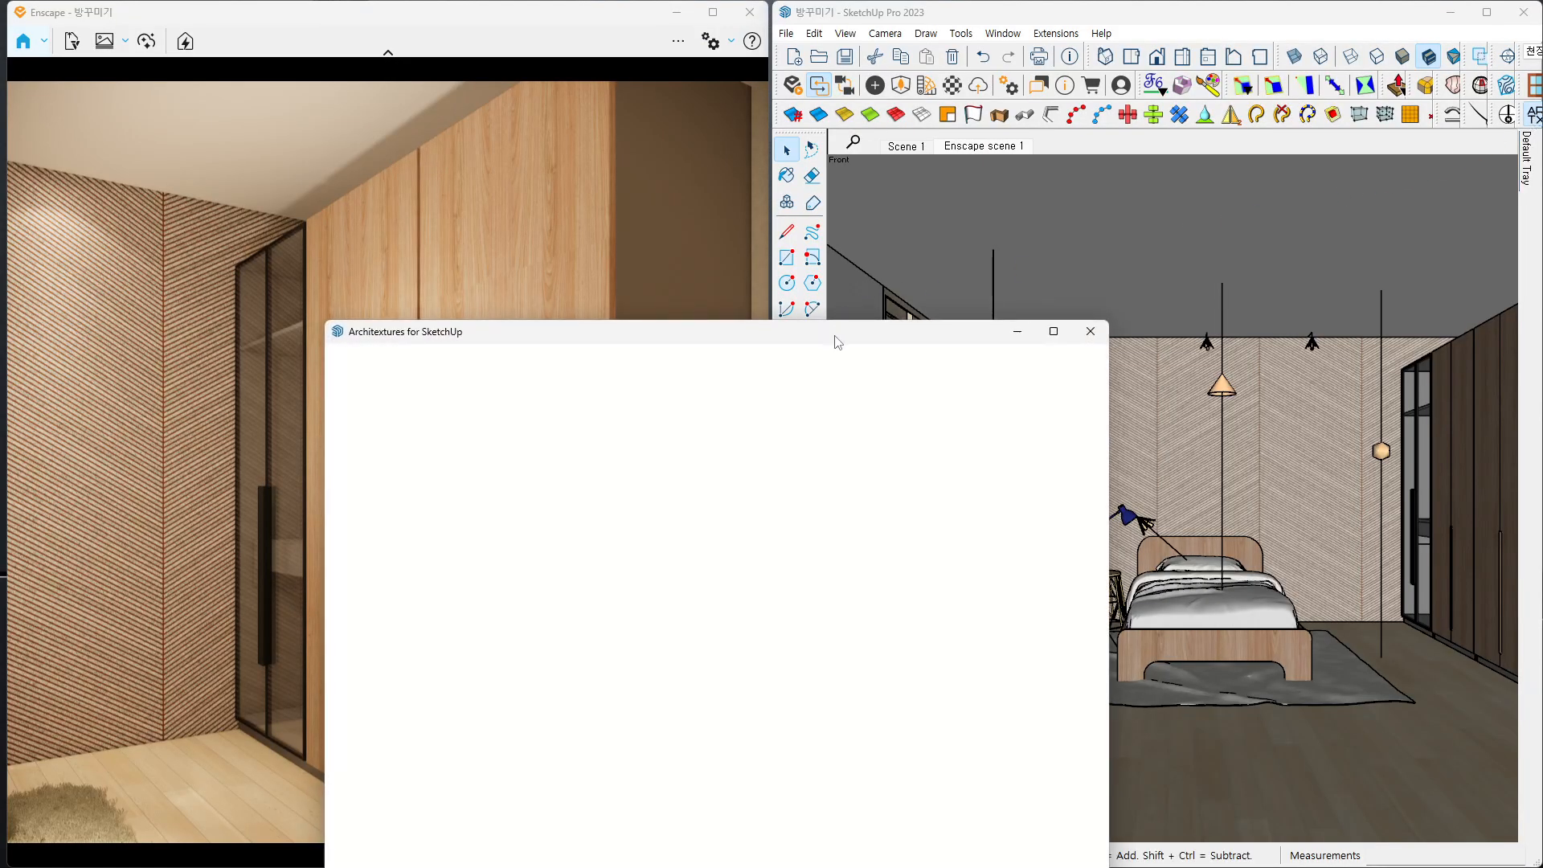
drag(837, 342, 945, 57)
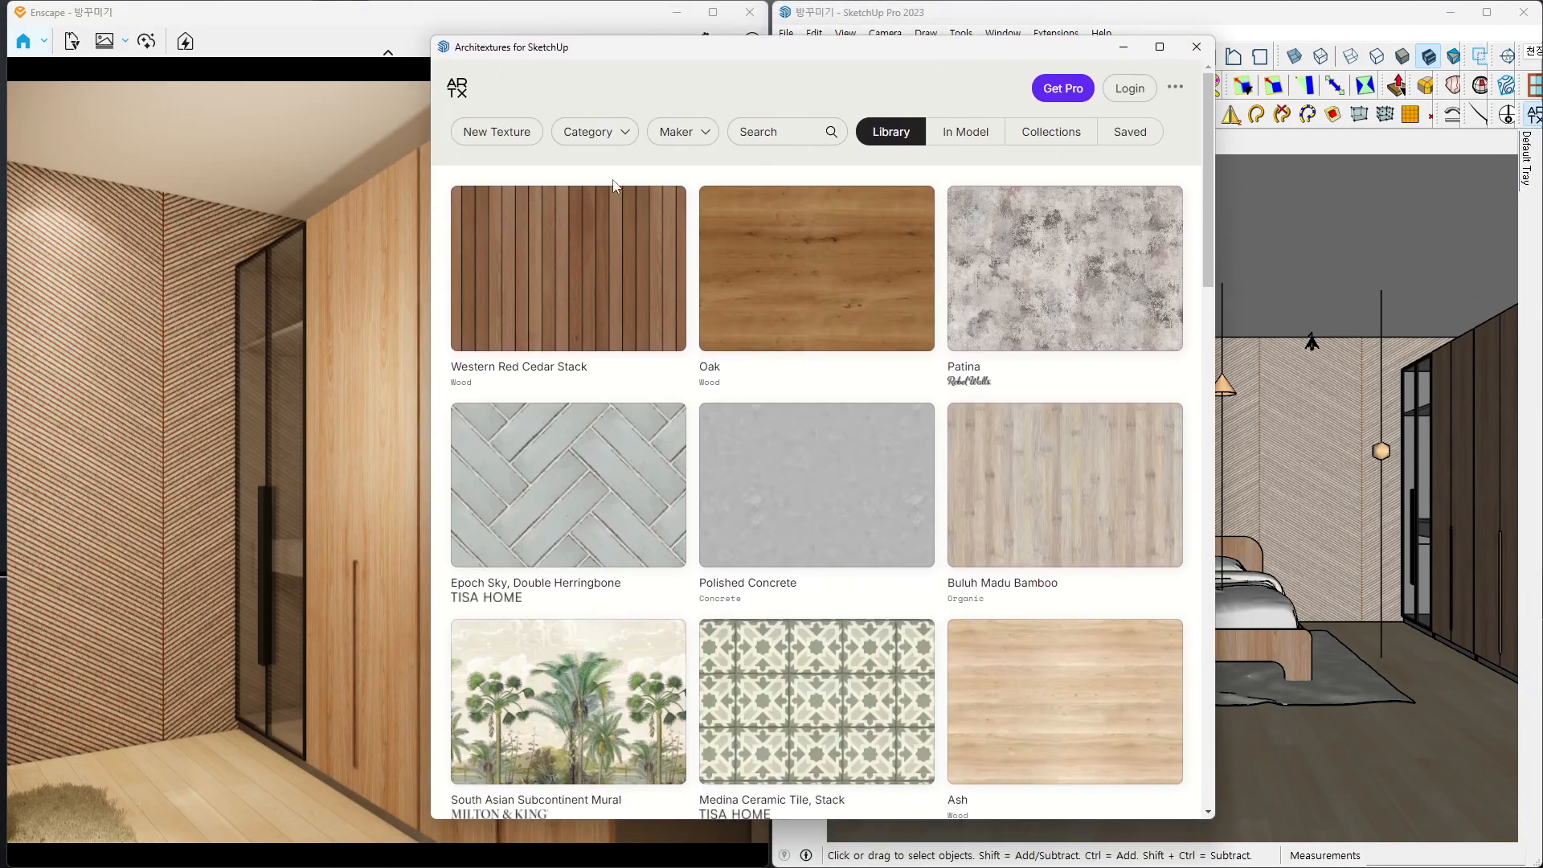
- Filter the texture library to the Fabric category and import the Wool texture into the model
click(595, 131)
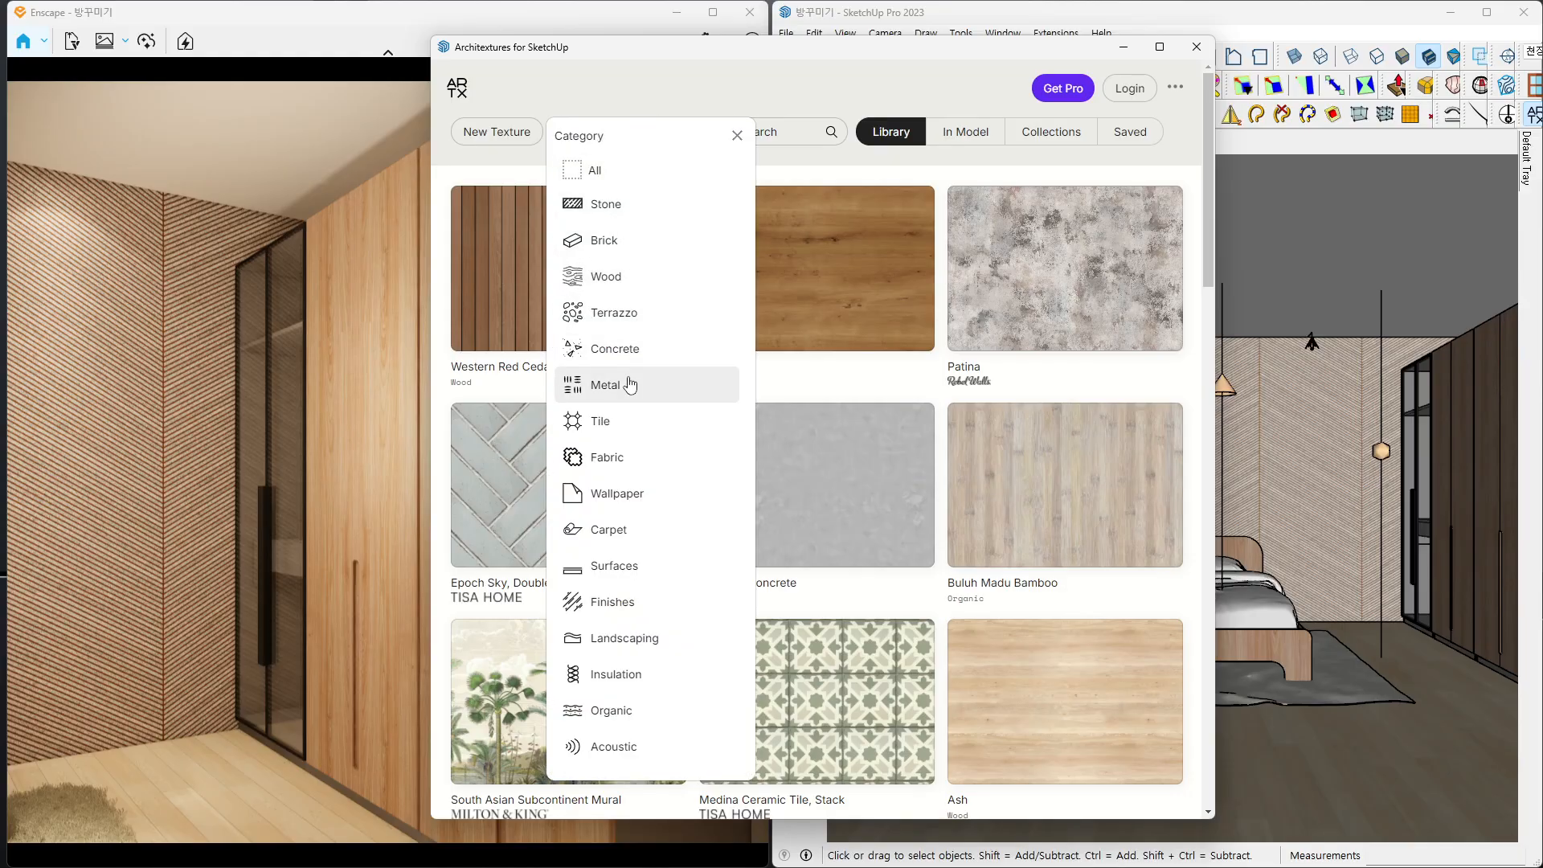
click(615, 451)
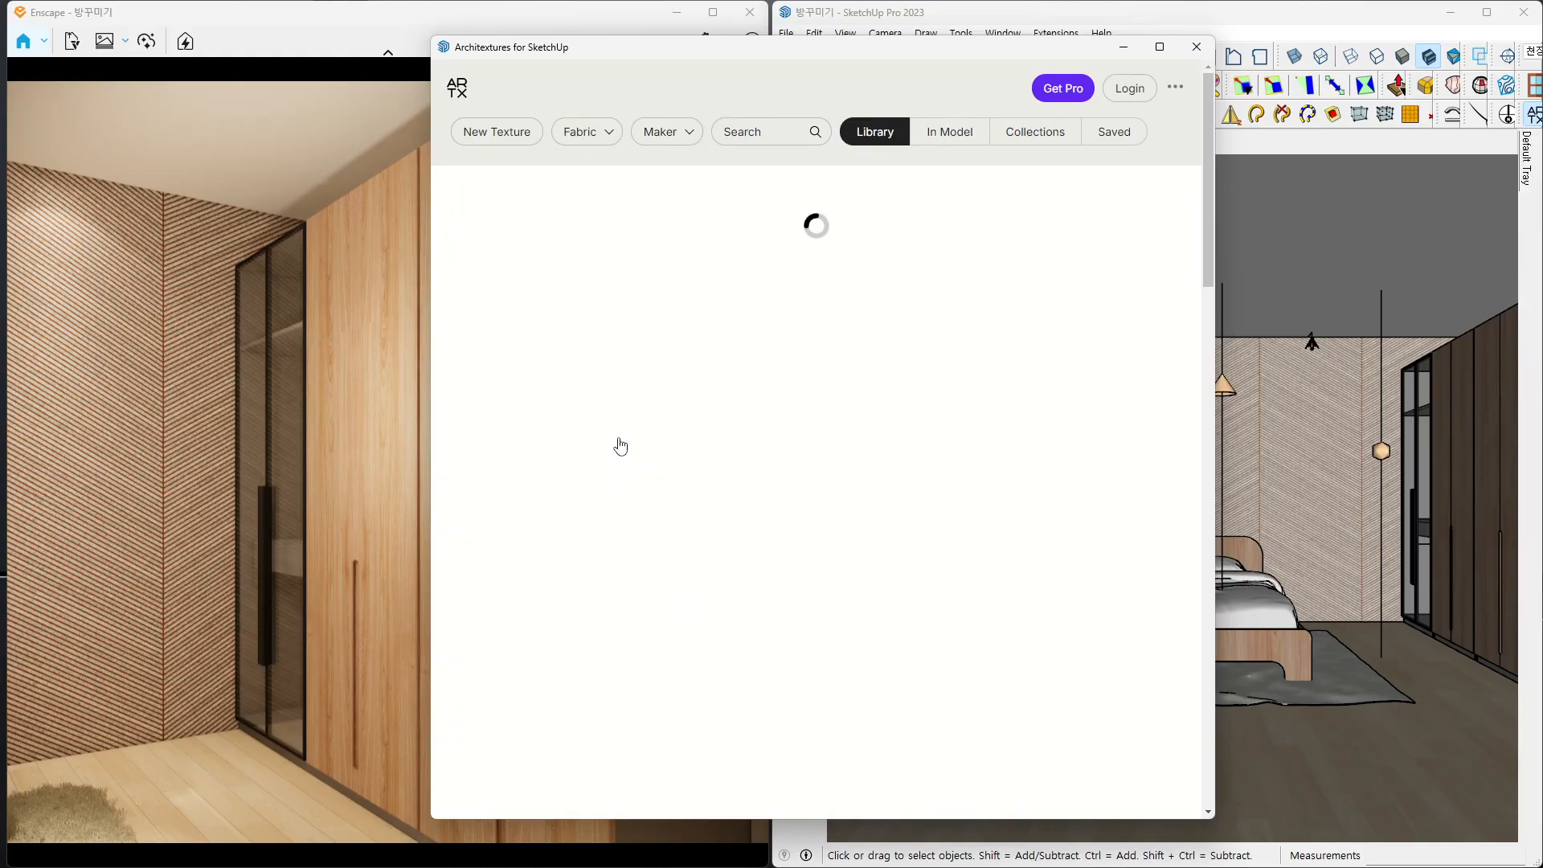
scroll(815, 460, down, 12)
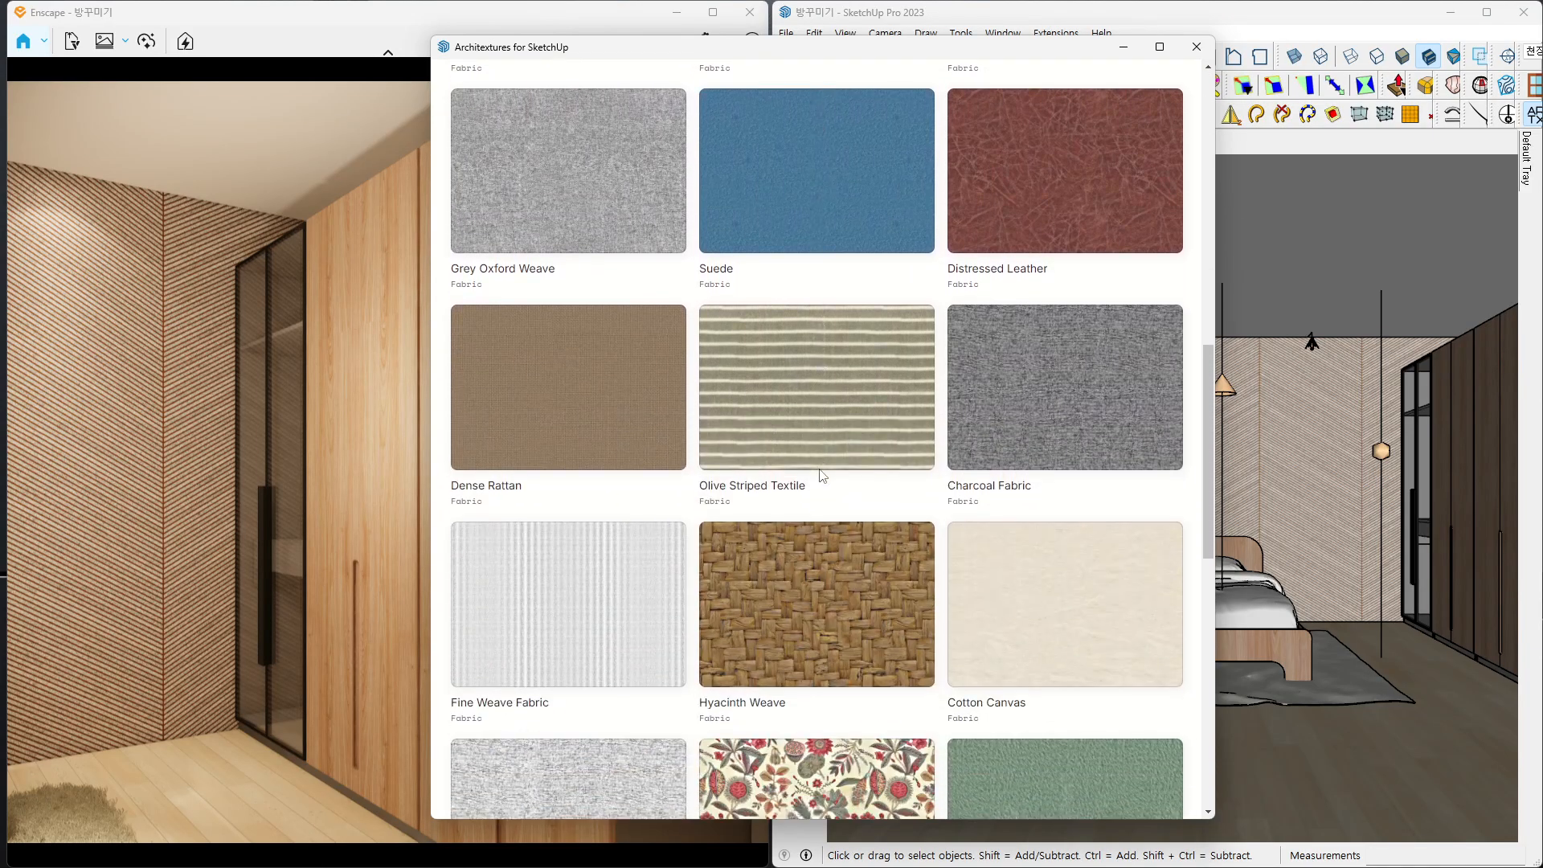
scroll(821, 475, up, 15)
click(850, 459)
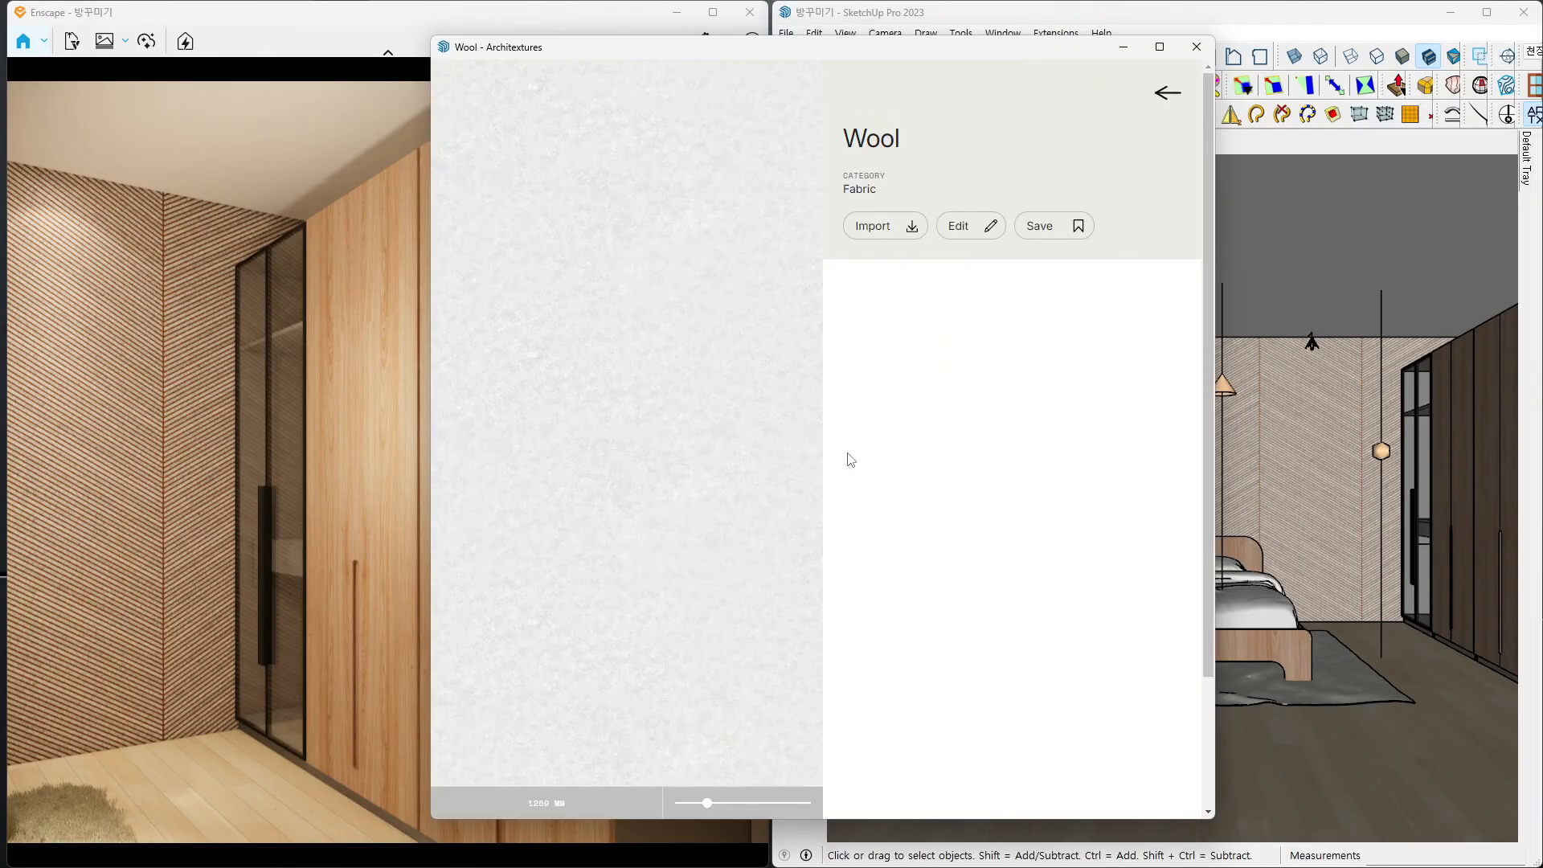
click(884, 232)
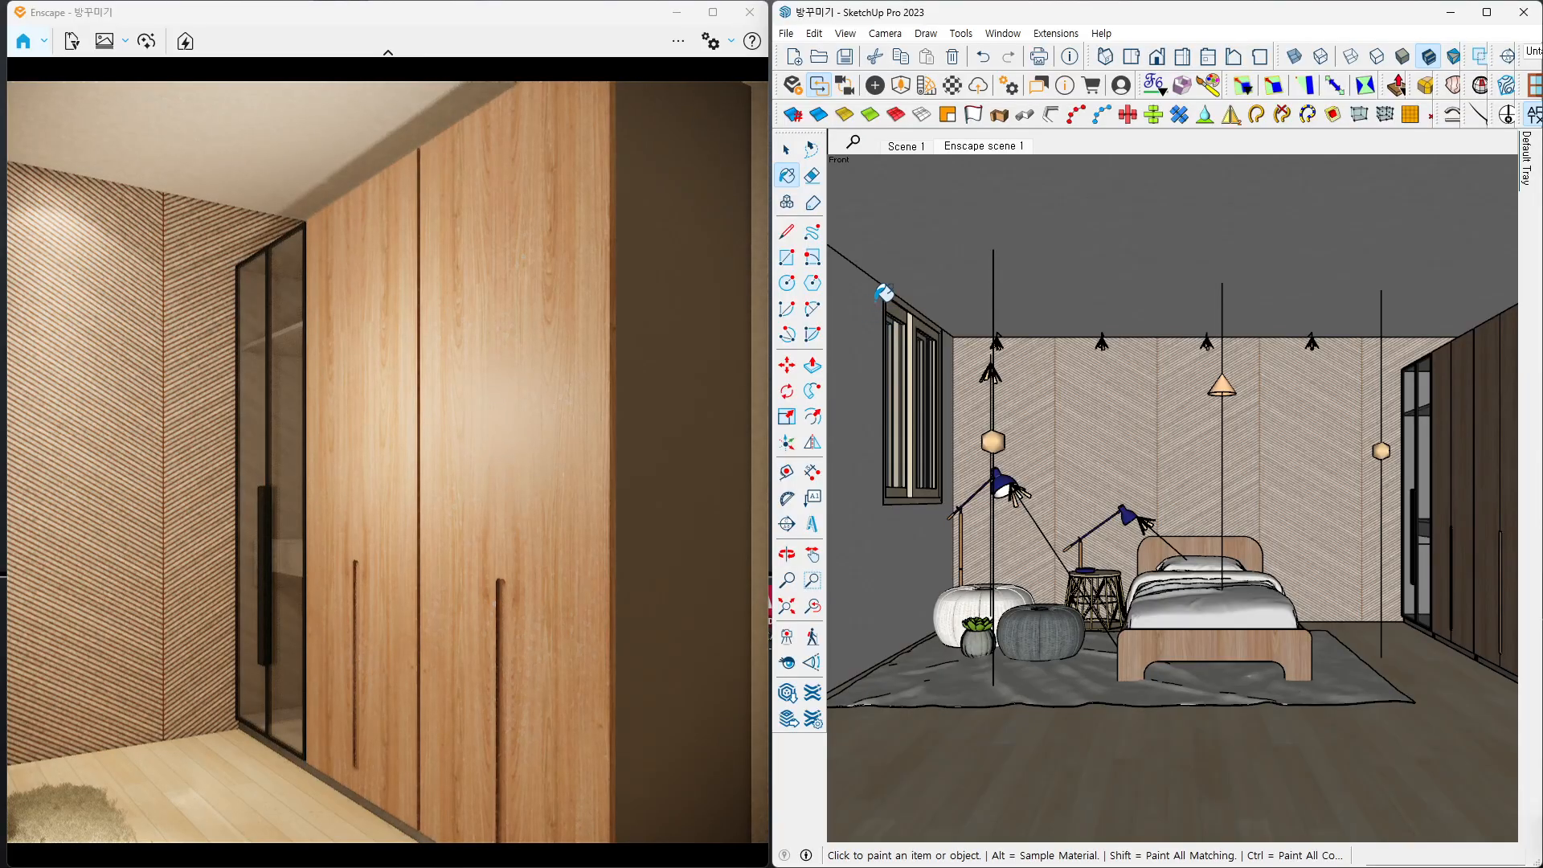
- Set the imported Wool material's texture width to 1000 mm
key(space)
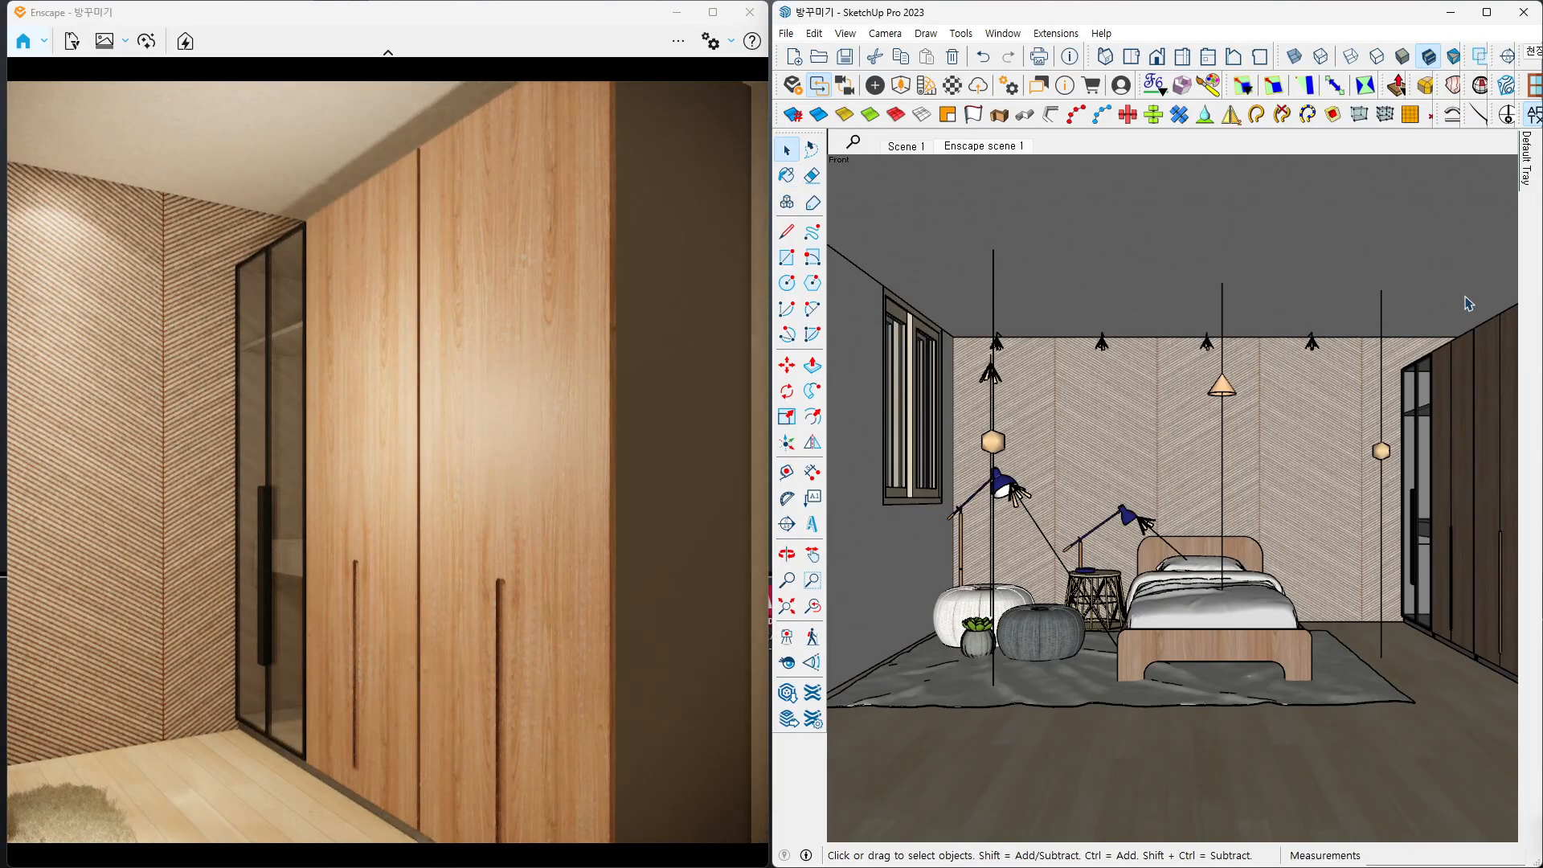
mouse_move(1525, 161)
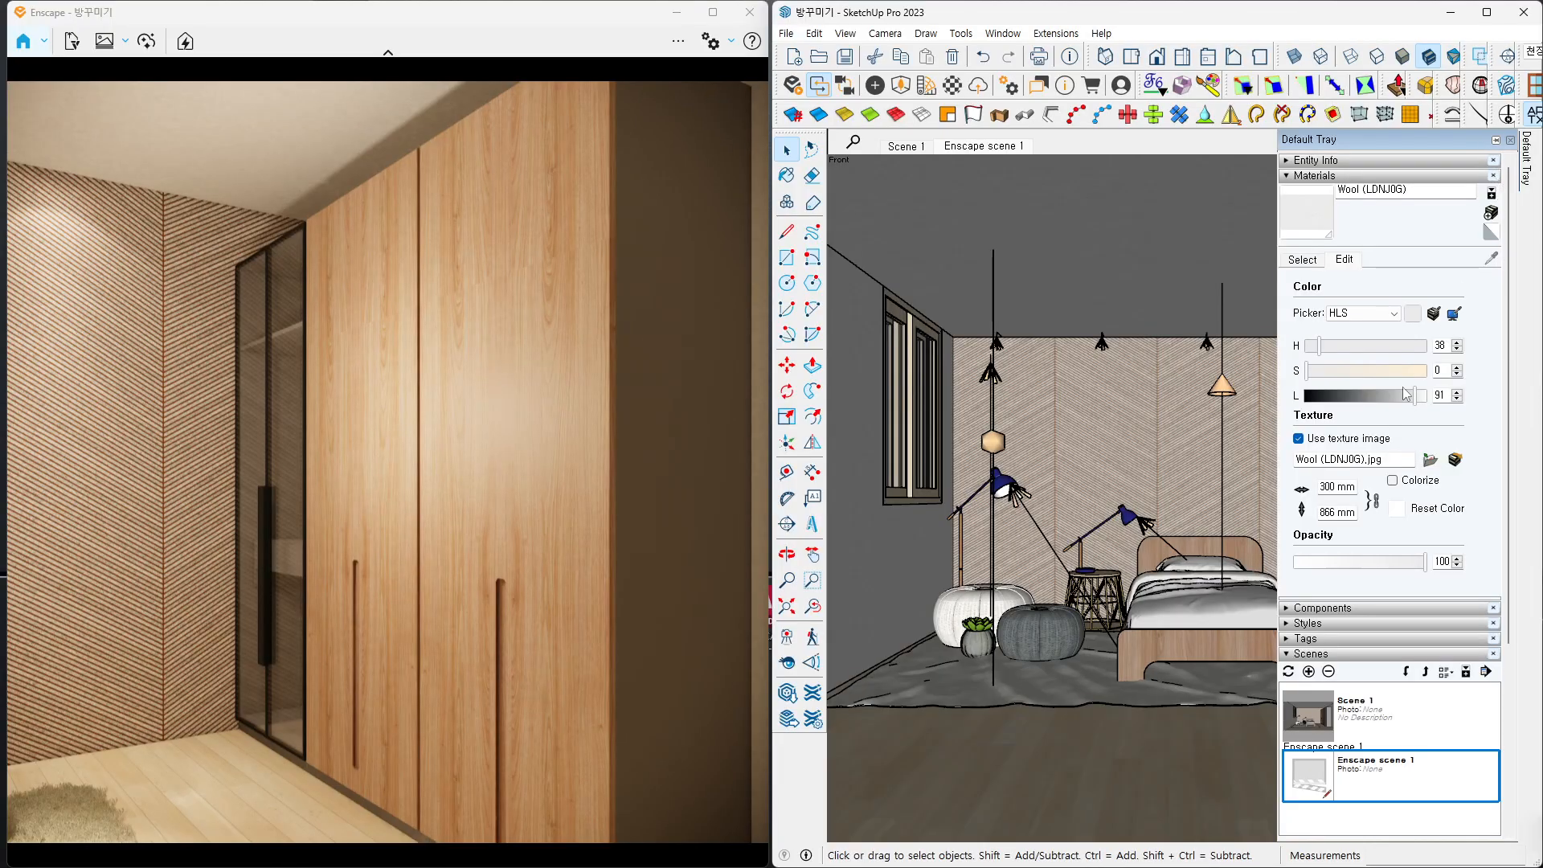
double_click(1330, 486)
text(1000)
key(Return)
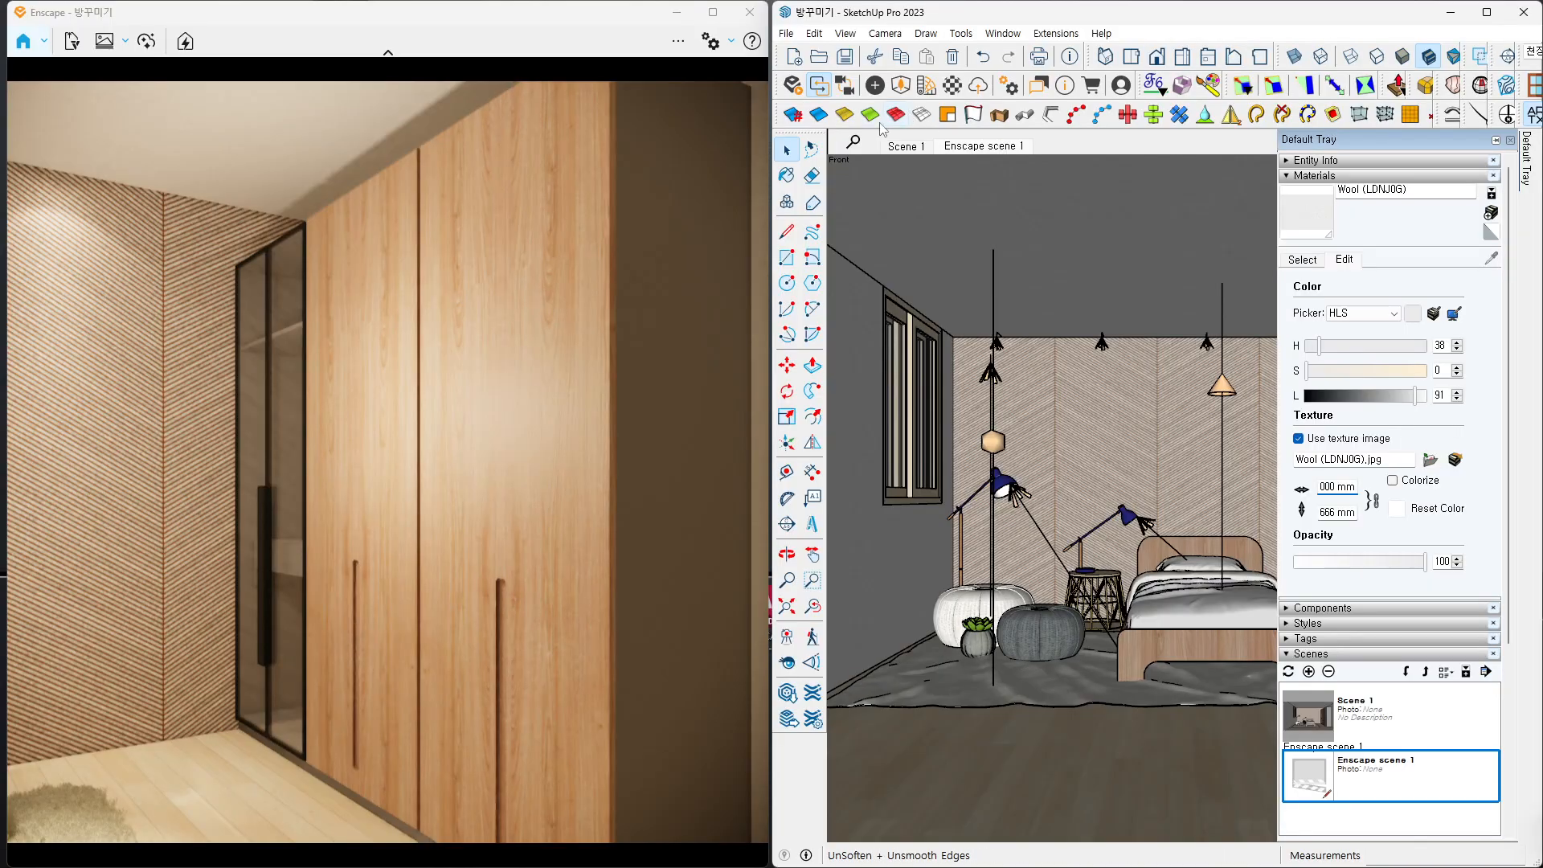
click(1130, 372)
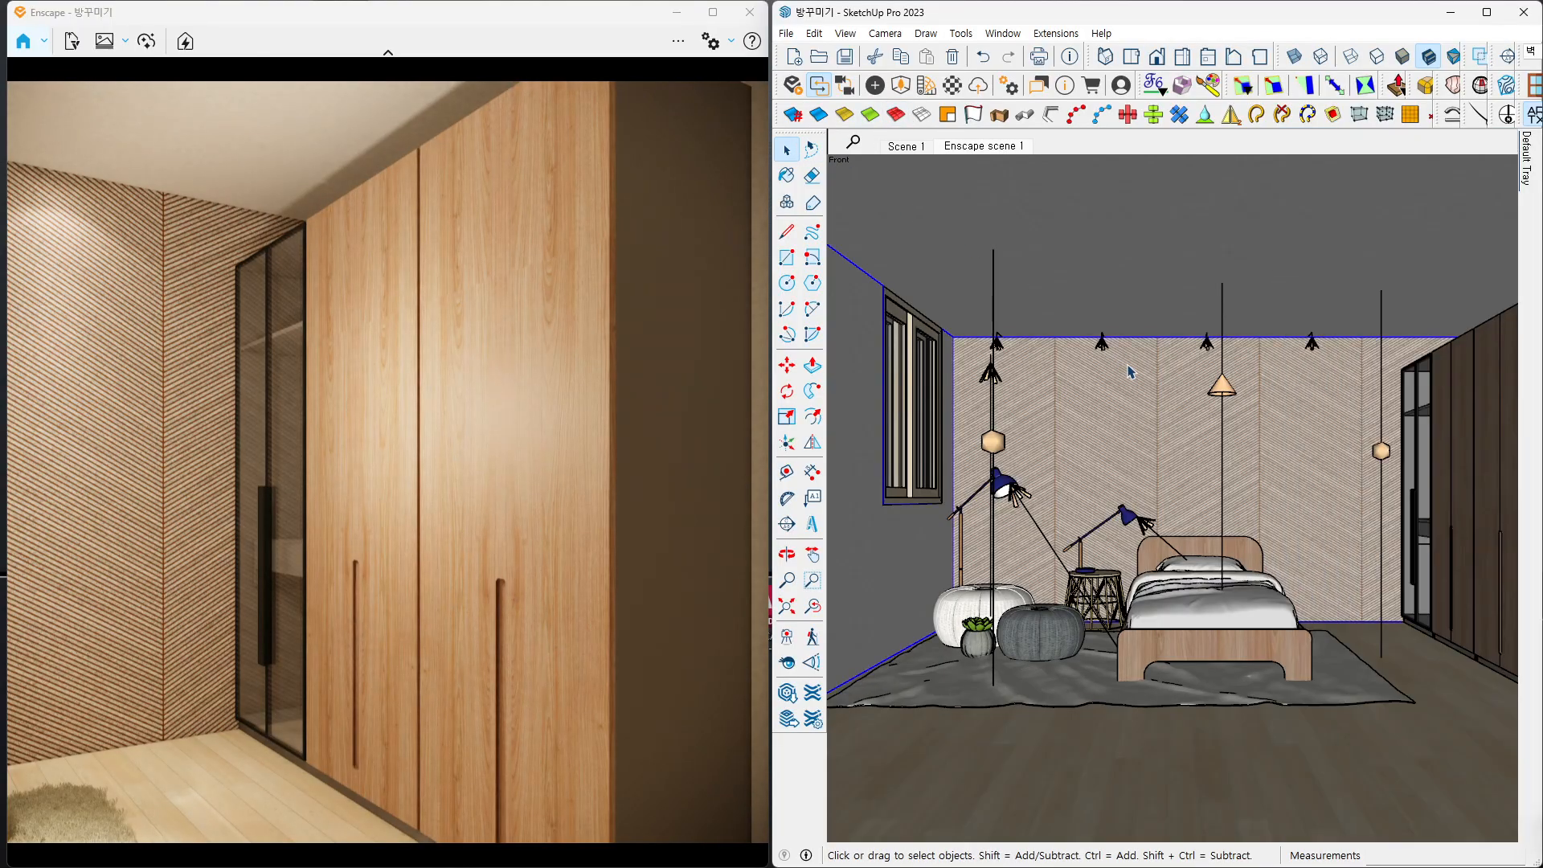
right_drag(317, 418, 311, 423)
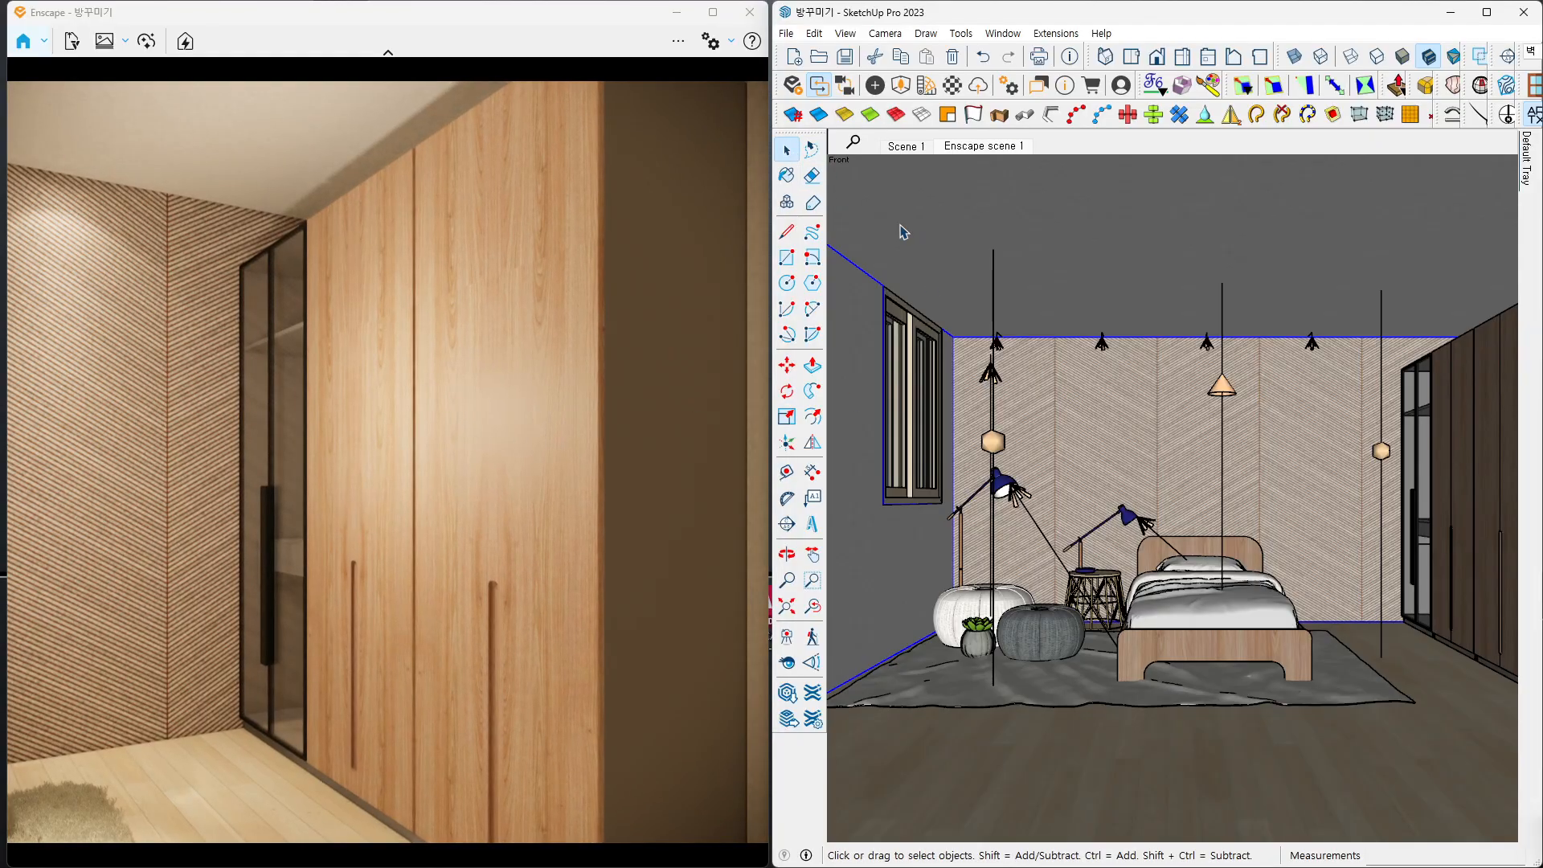
middle_drag(1322, 363, 1382, 366)
mouse_move(1416, 418)
middle_down()
mouse_move(1367, 410)
mouse_move(1352, 506)
middle_up()
scroll(1371, 601, up, 2)
mouse_move(1371, 601)
middle_down()
mouse_move(1318, 637)
mouse_move(1342, 603)
middle_up()
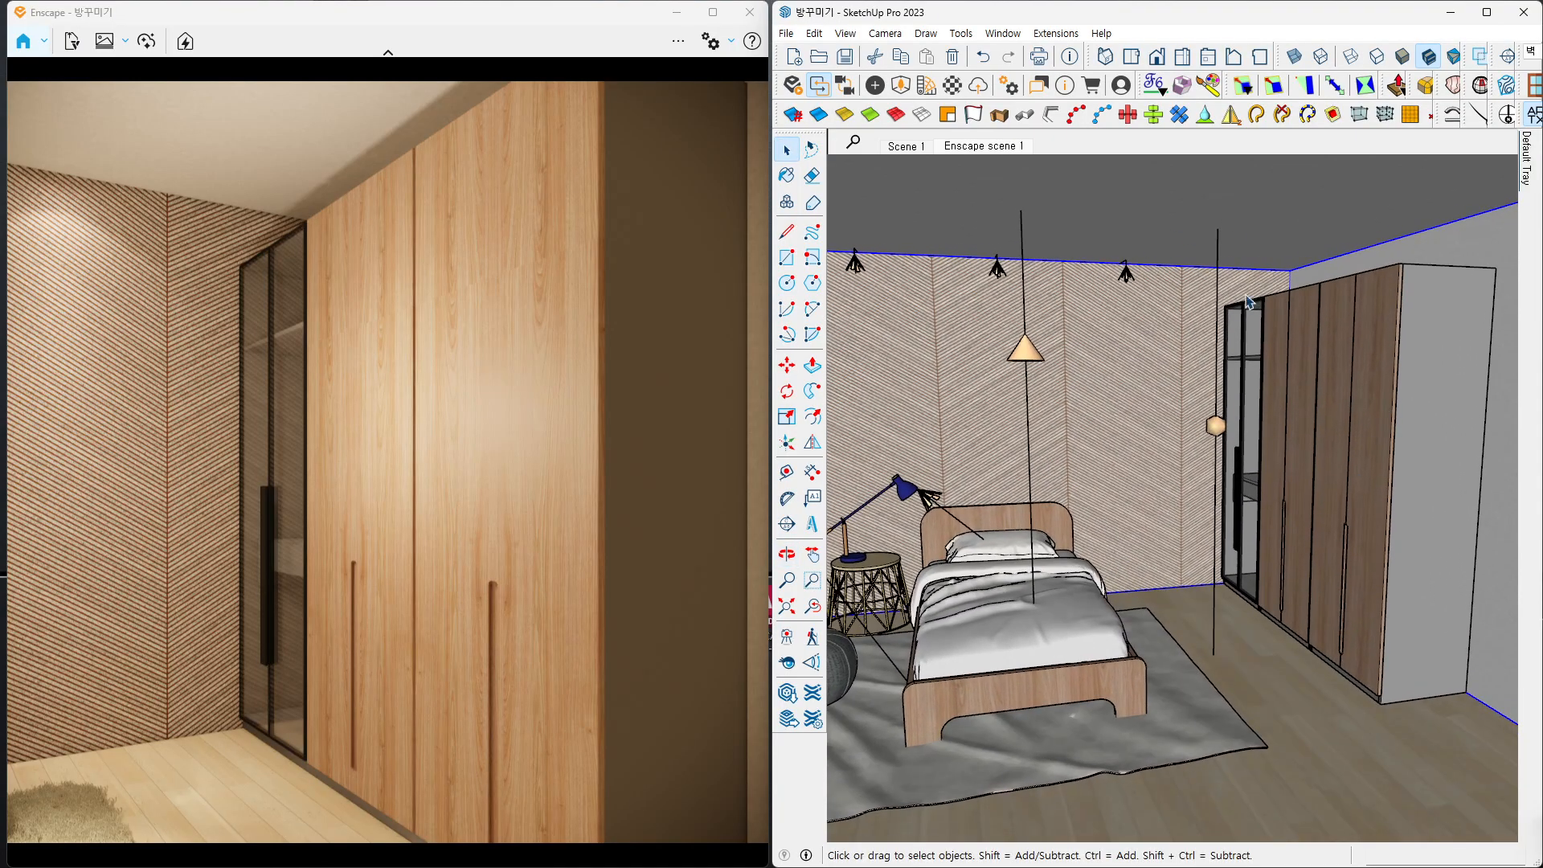
click(1340, 385)
key(b)
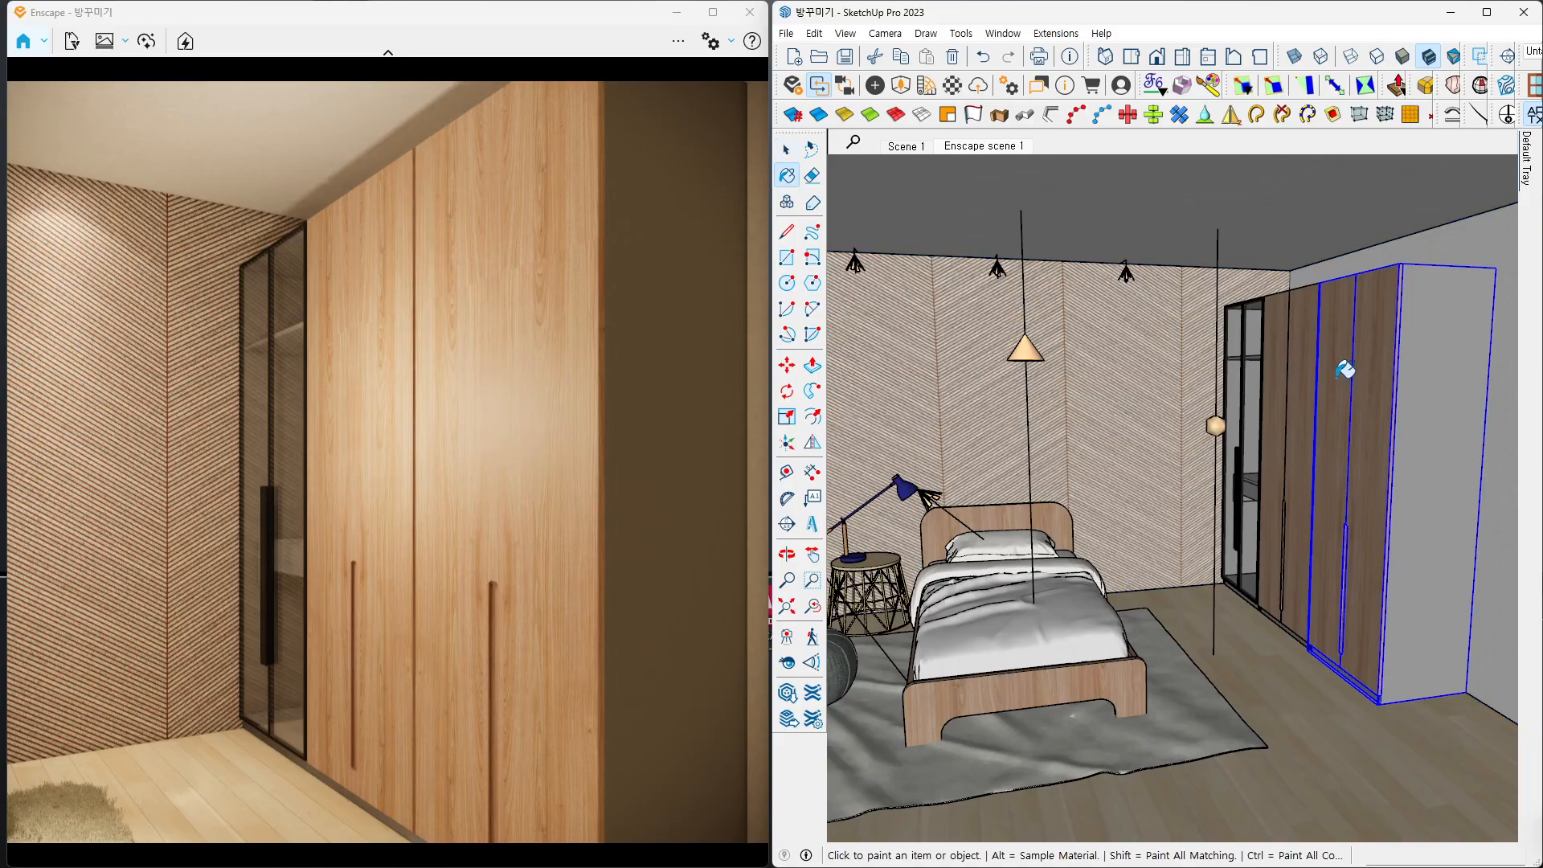
key(space)
key(b)
mouse_move(1521, 172)
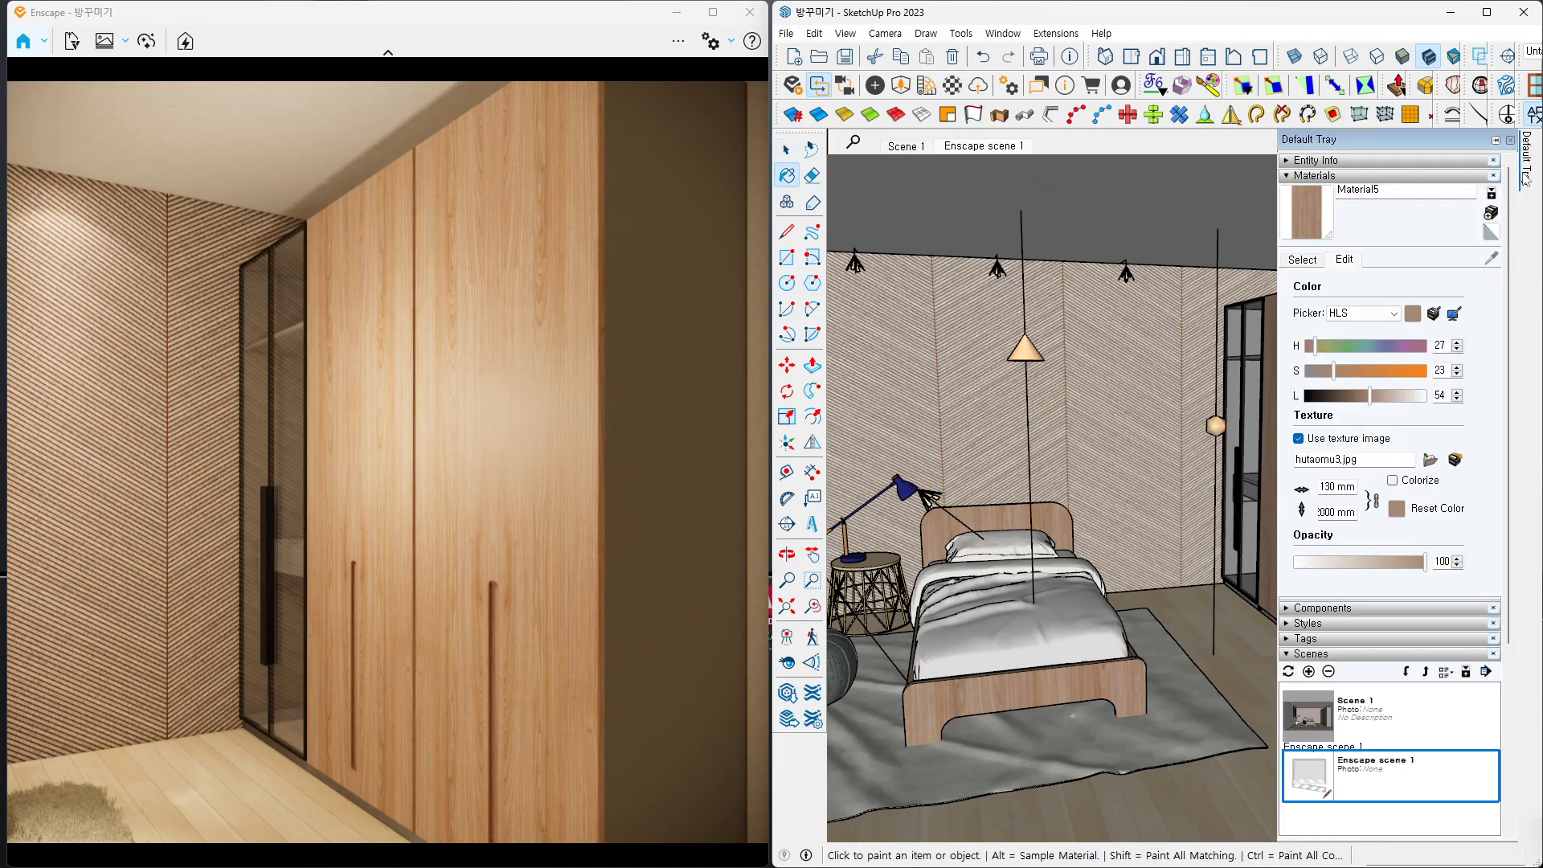
click(1456, 458)
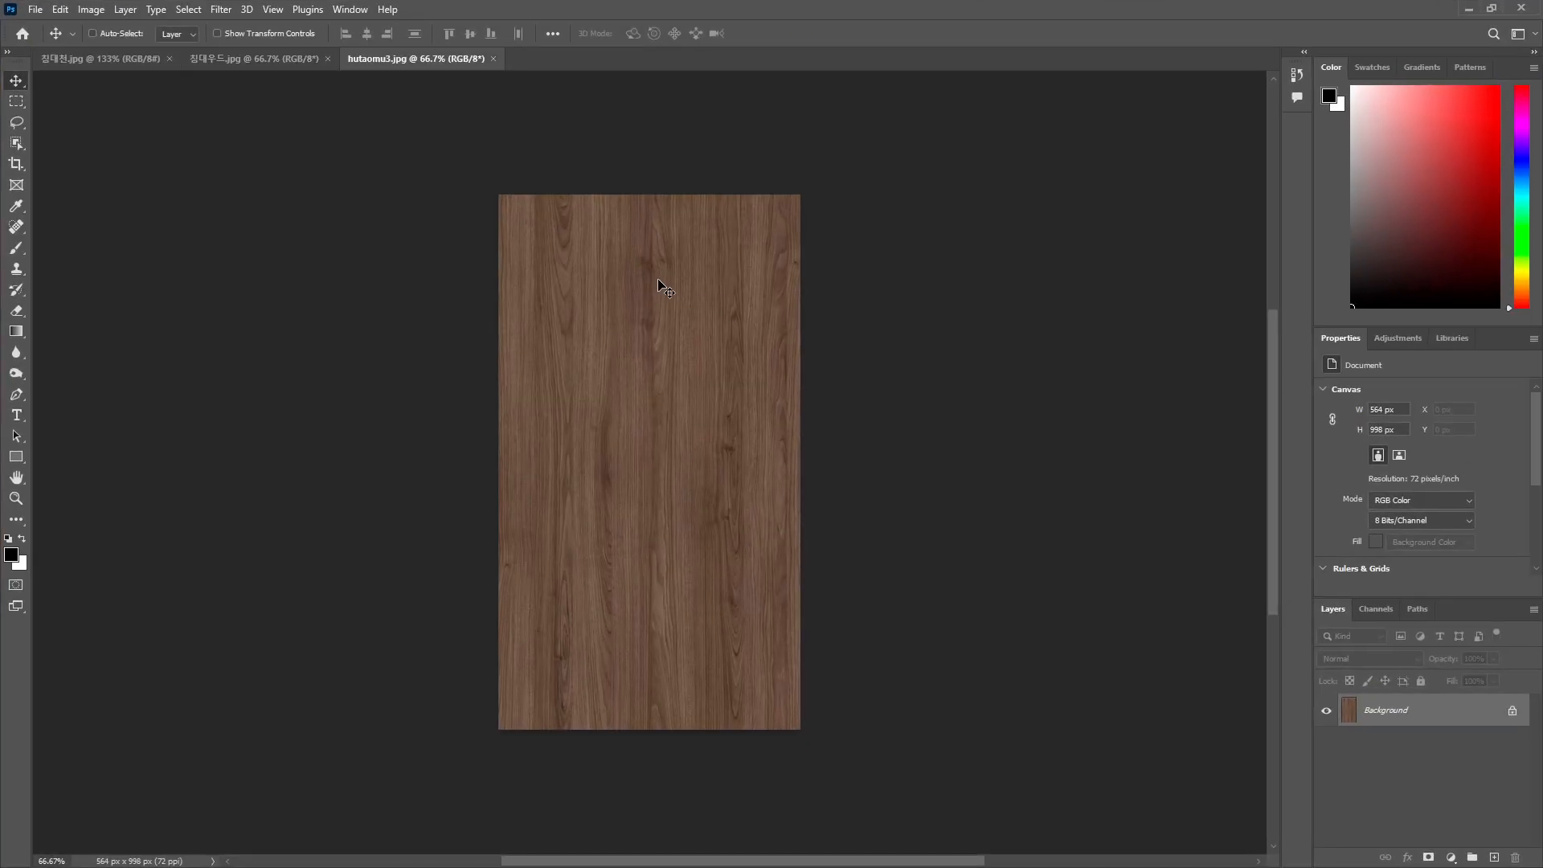
key(ctrl+shift+s)
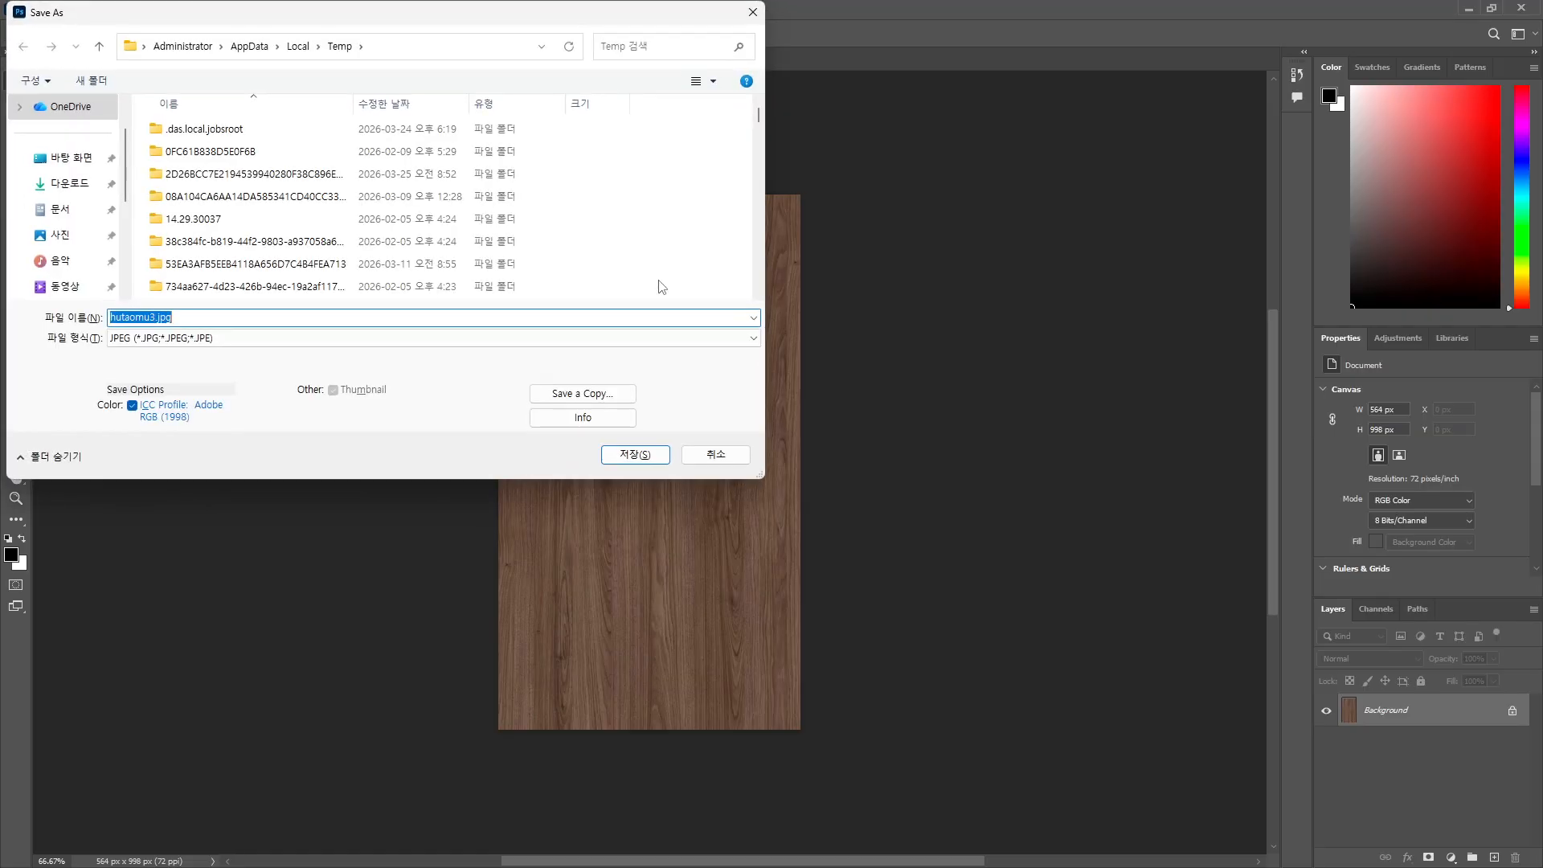
click(747, 18)
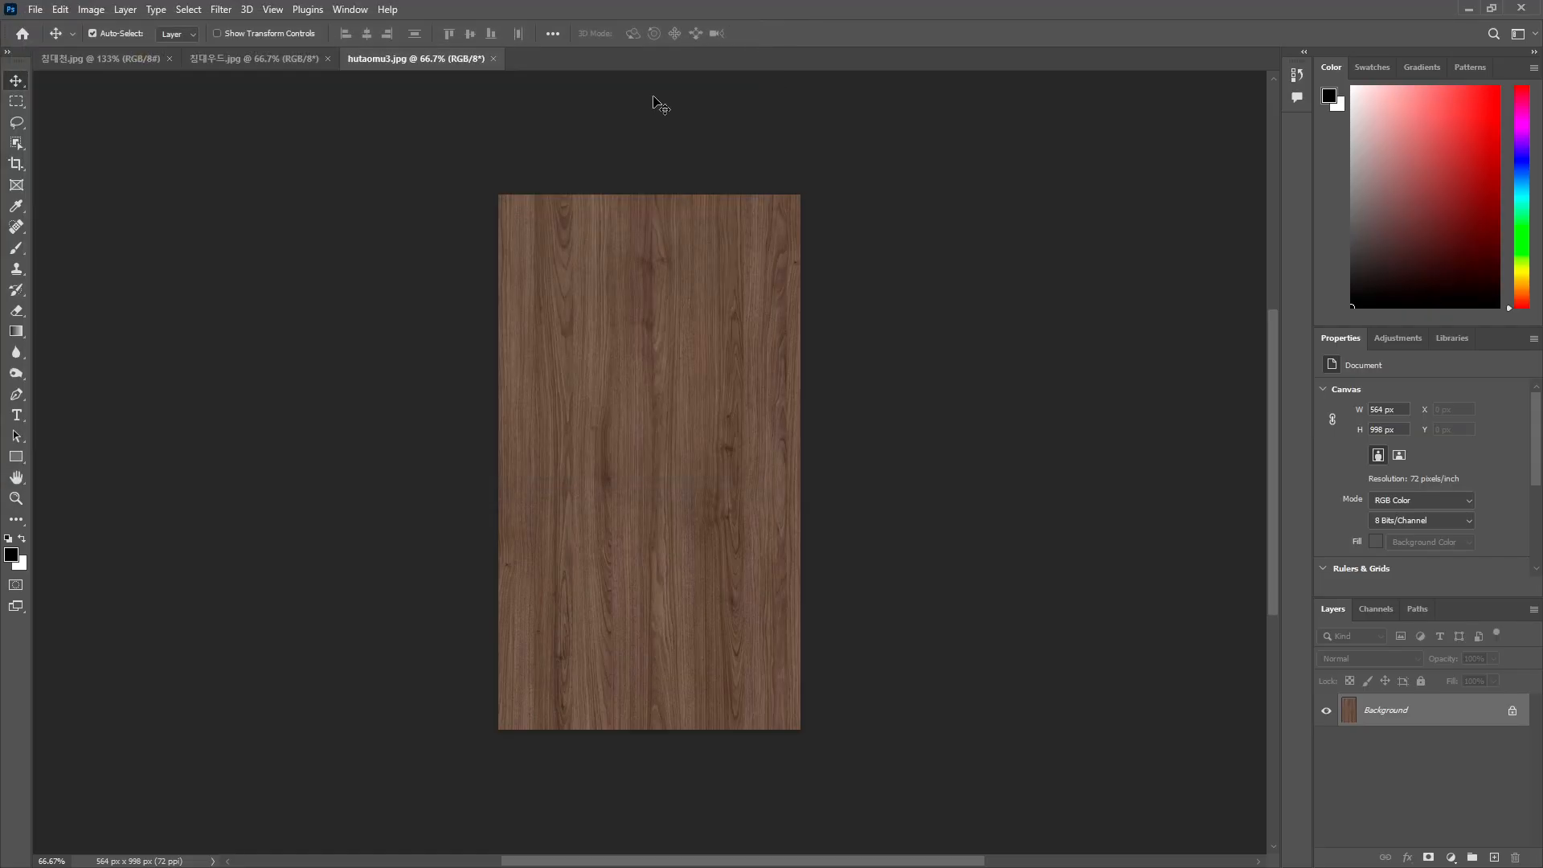
click(1470, 11)
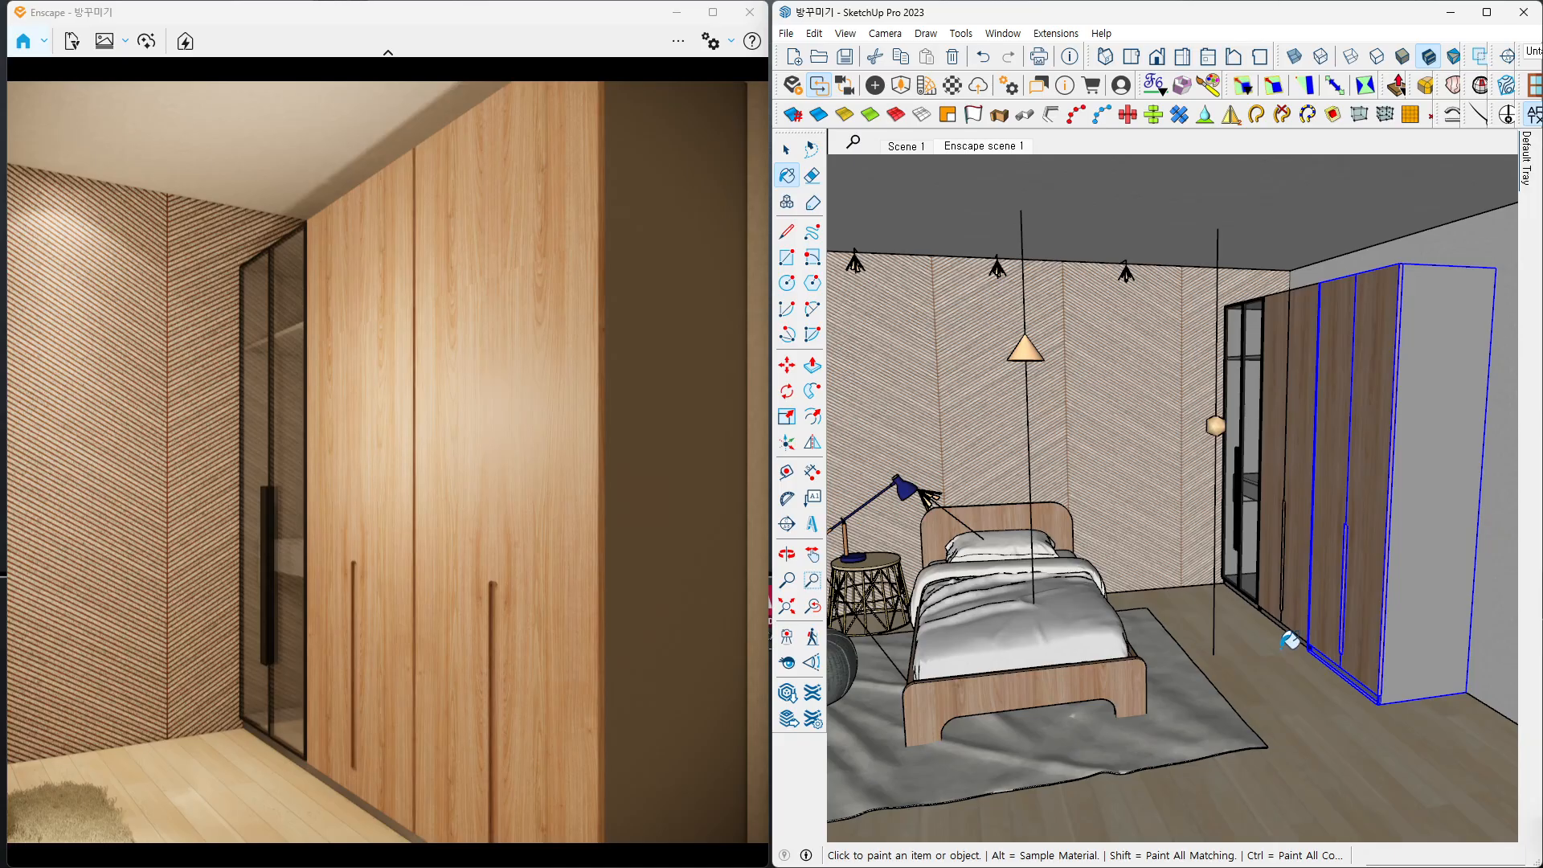
- Sample the floor's Douglas fir material and open its texture image in Photoshop
key(alt)
alt+click(1281, 668)
mouse_move(1531, 204)
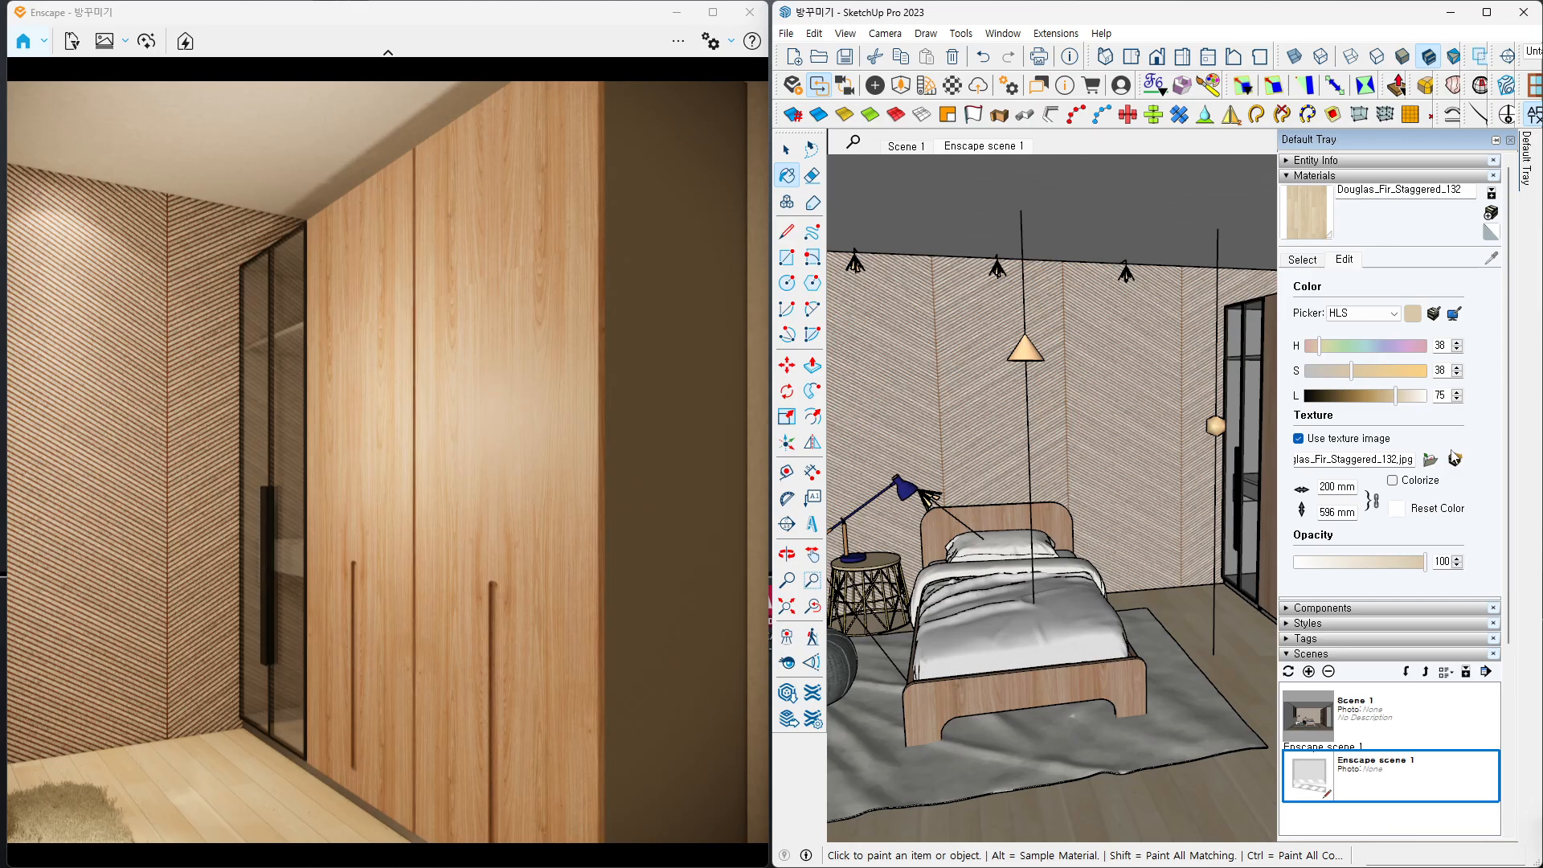
click(1453, 458)
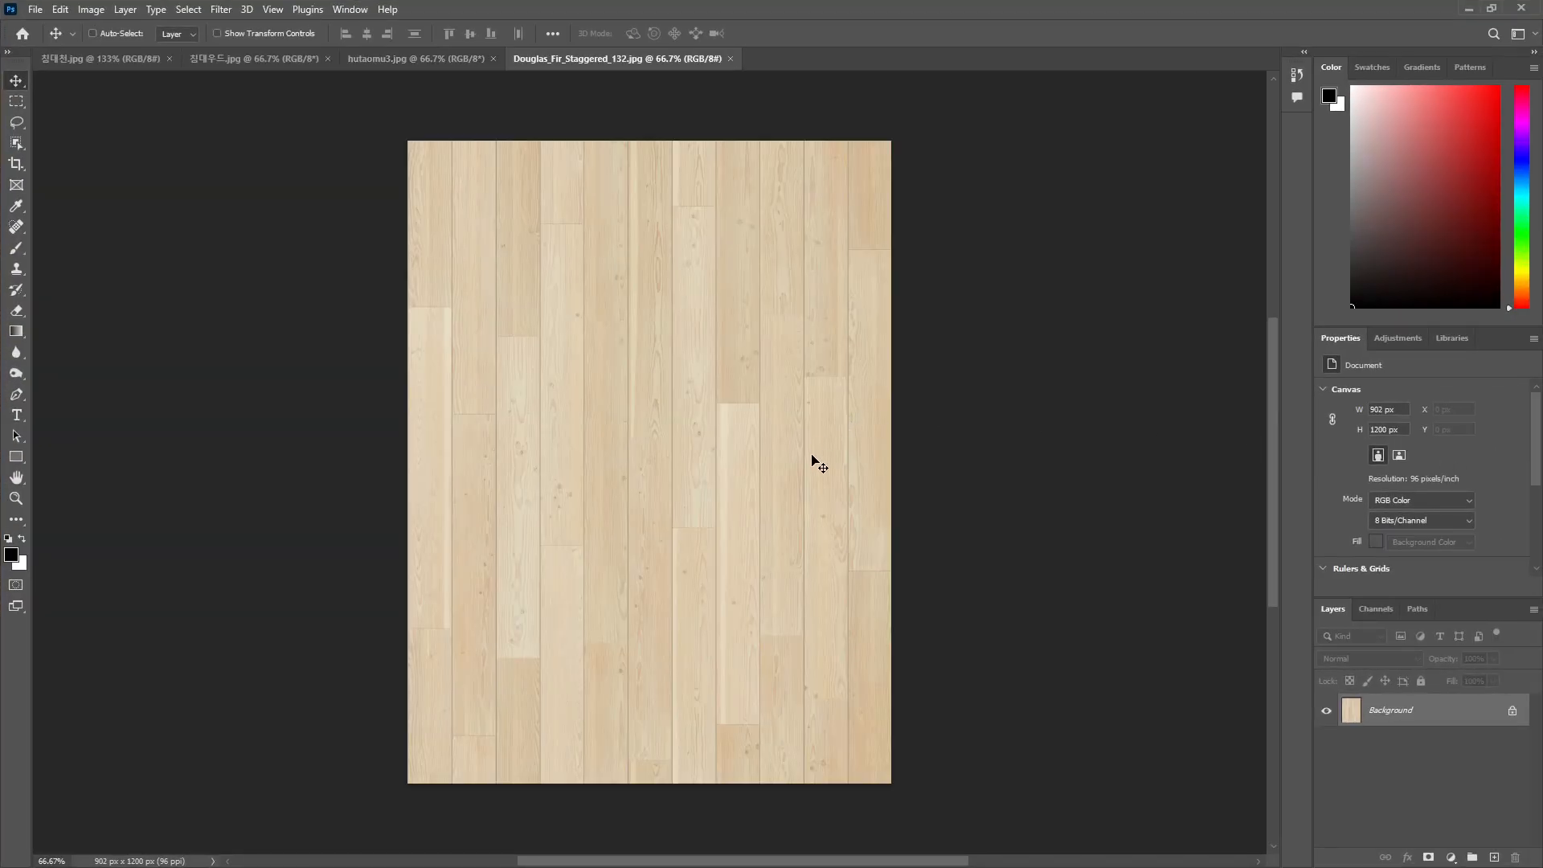
- Save the floor texture to the desktop (바탕 화면) as the JPEG 방바닥.jpg and return to the model
key(ctrl+shift+s)
click(71, 158)
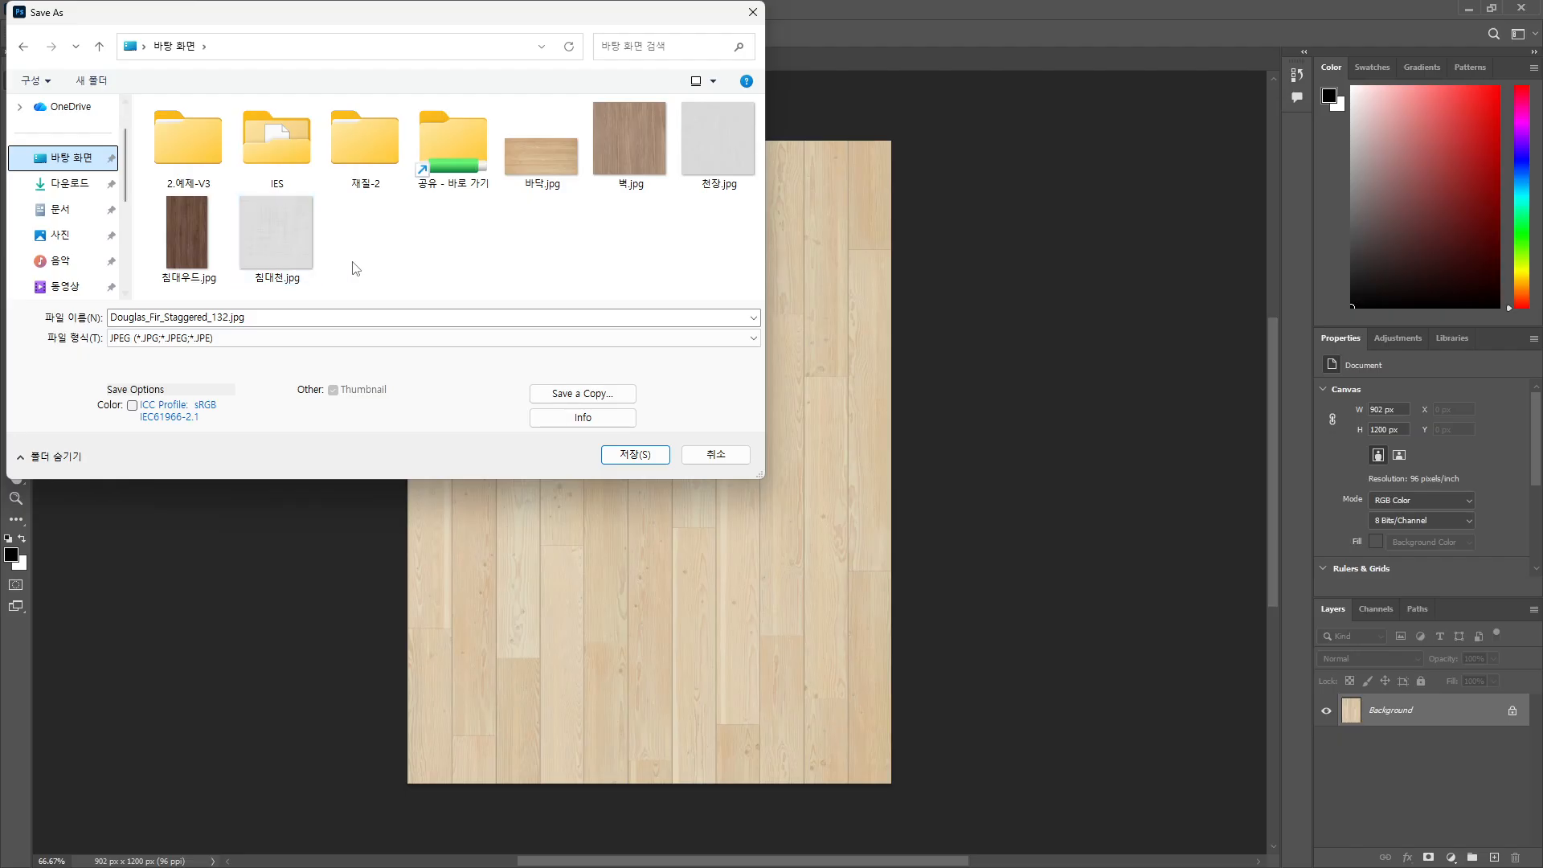
double_click(324, 318)
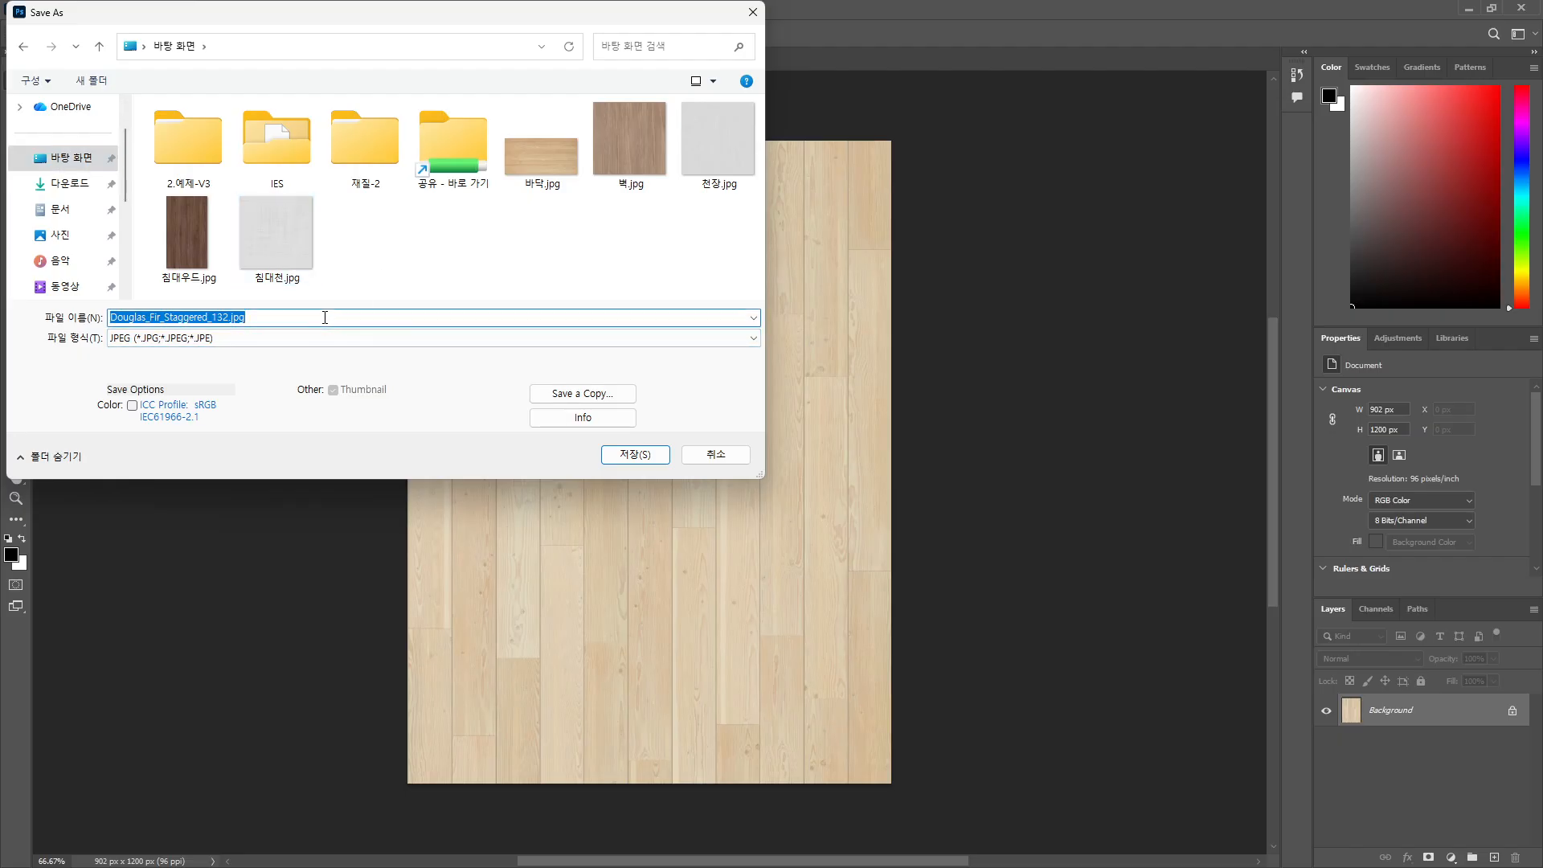
text(바닥)
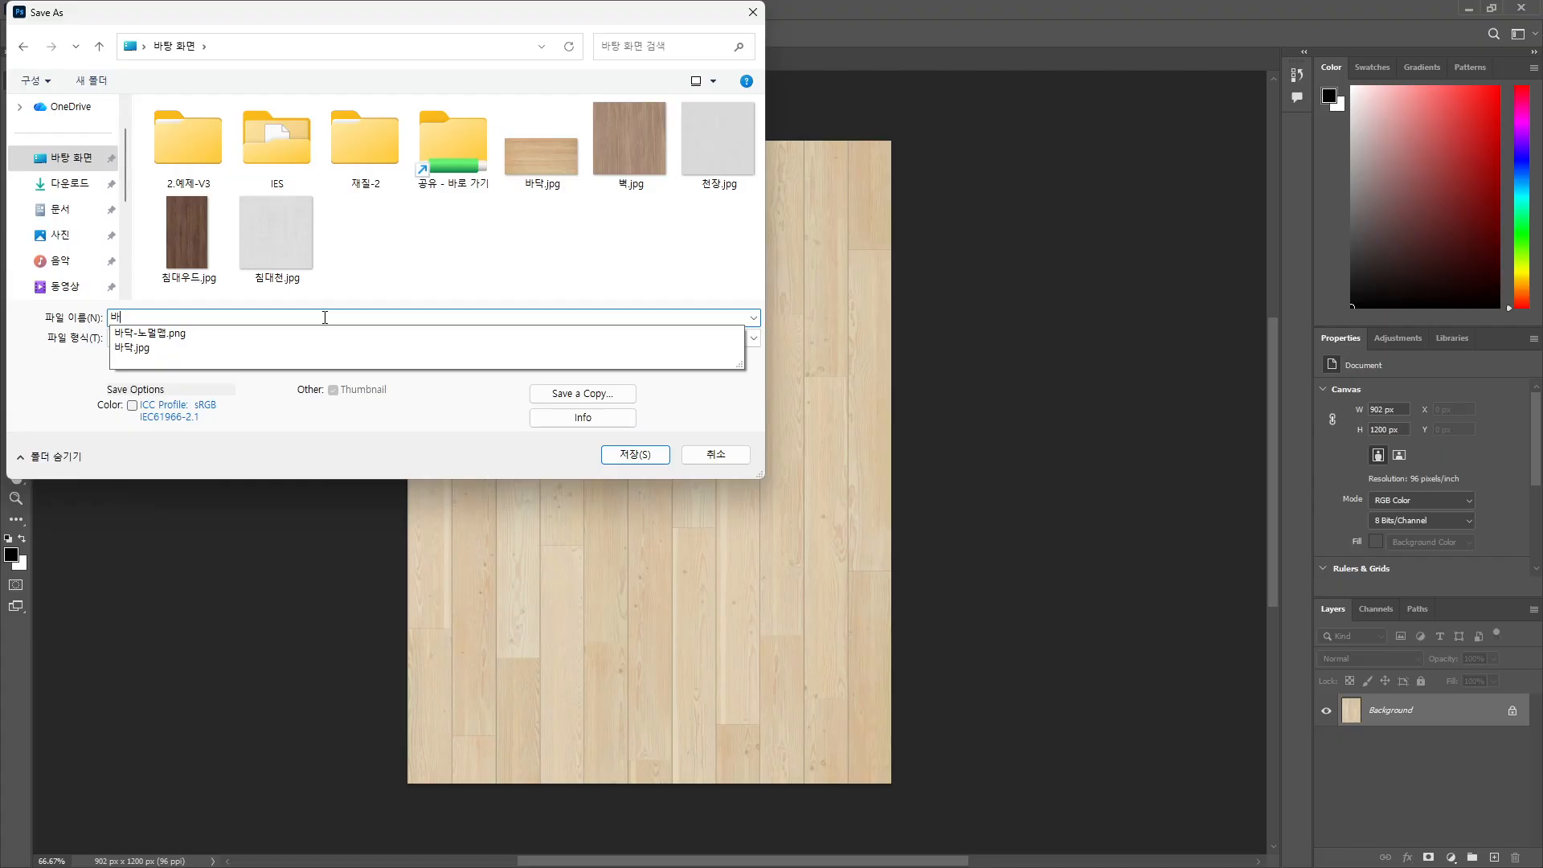
key(BackSpace)
key(BackSpace)
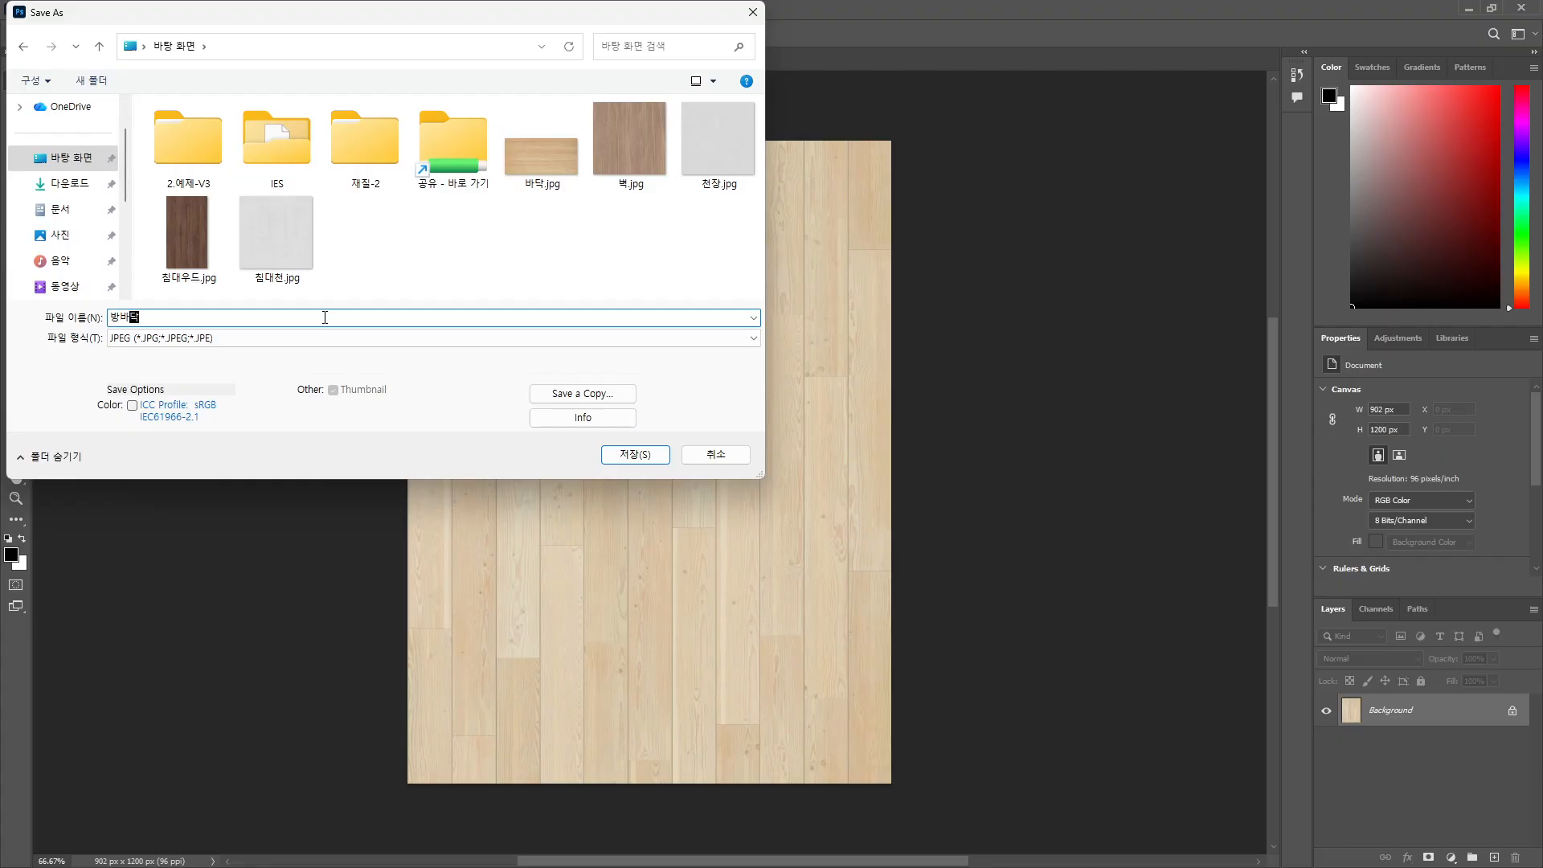
key(Return)
key(Return)
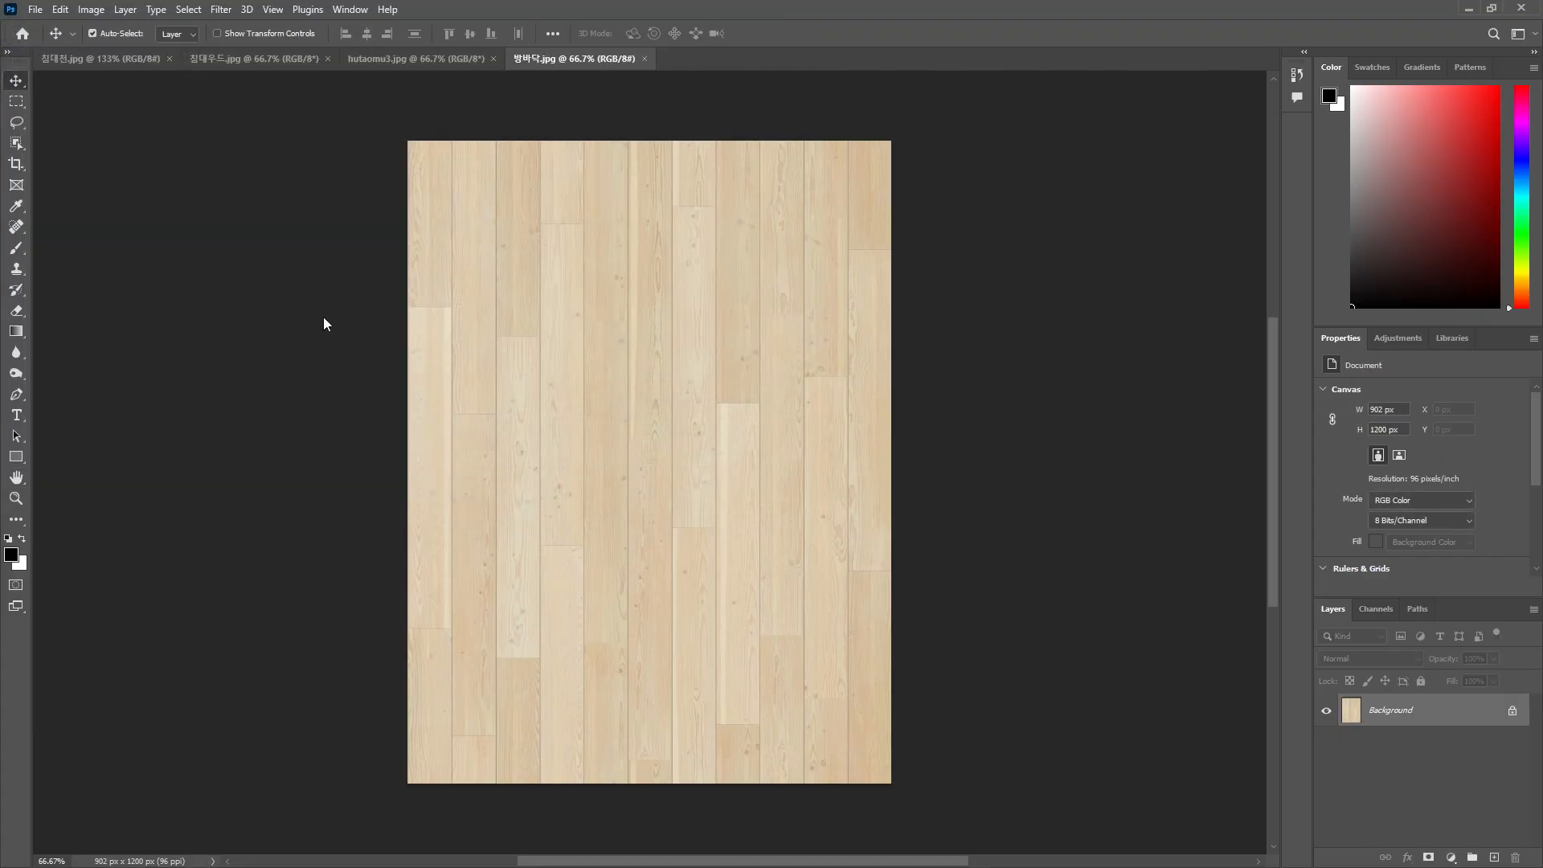
click(1468, 8)
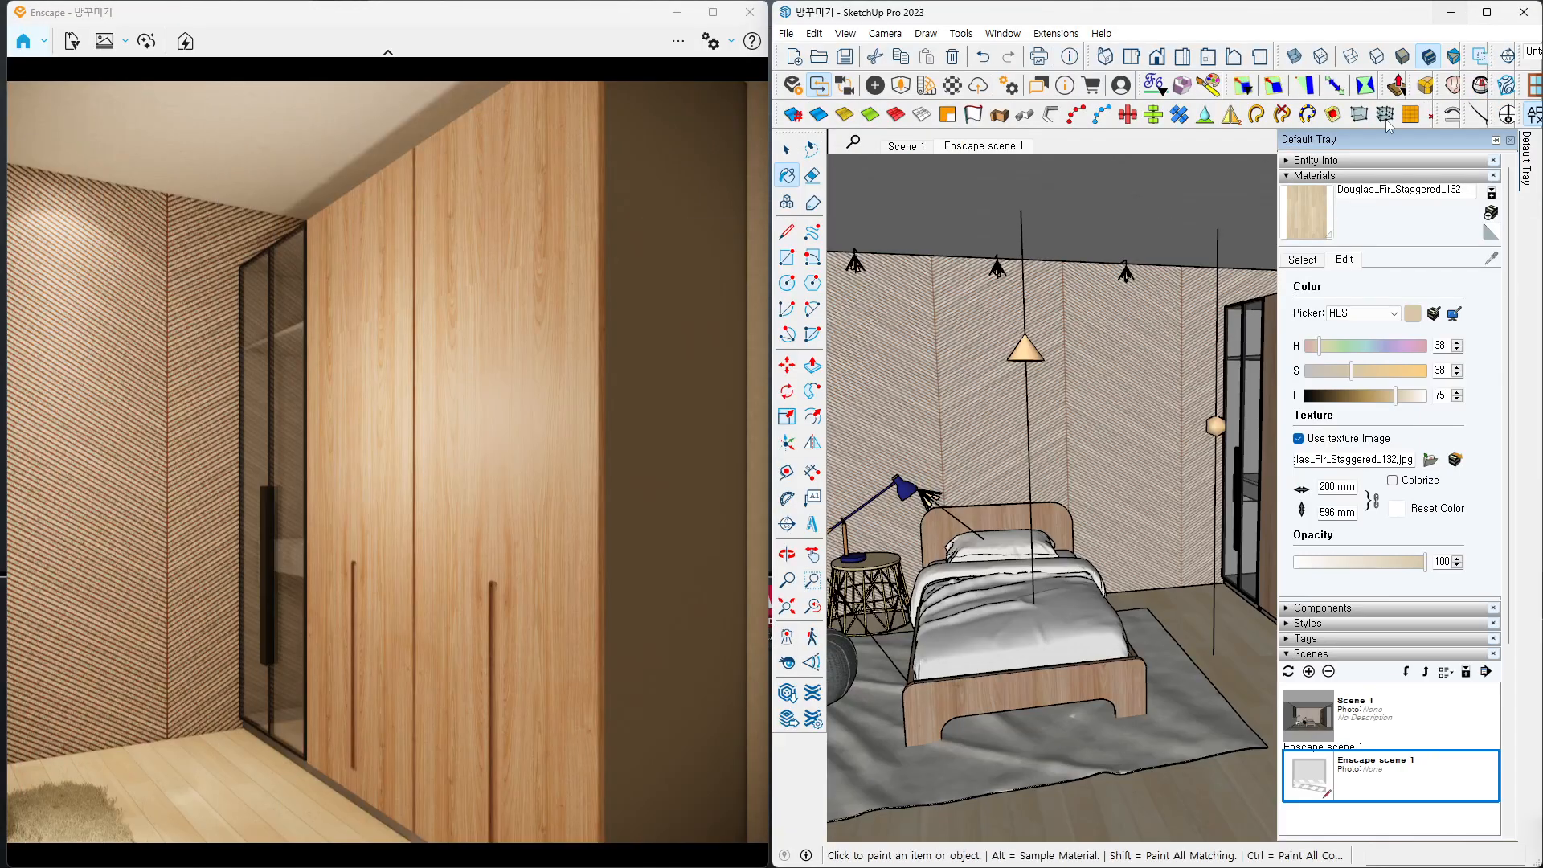
- Sample the chevron material from the wall behind the bed and open its texture image in Photoshop
alt+click(1132, 377)
mouse_move(1525, 160)
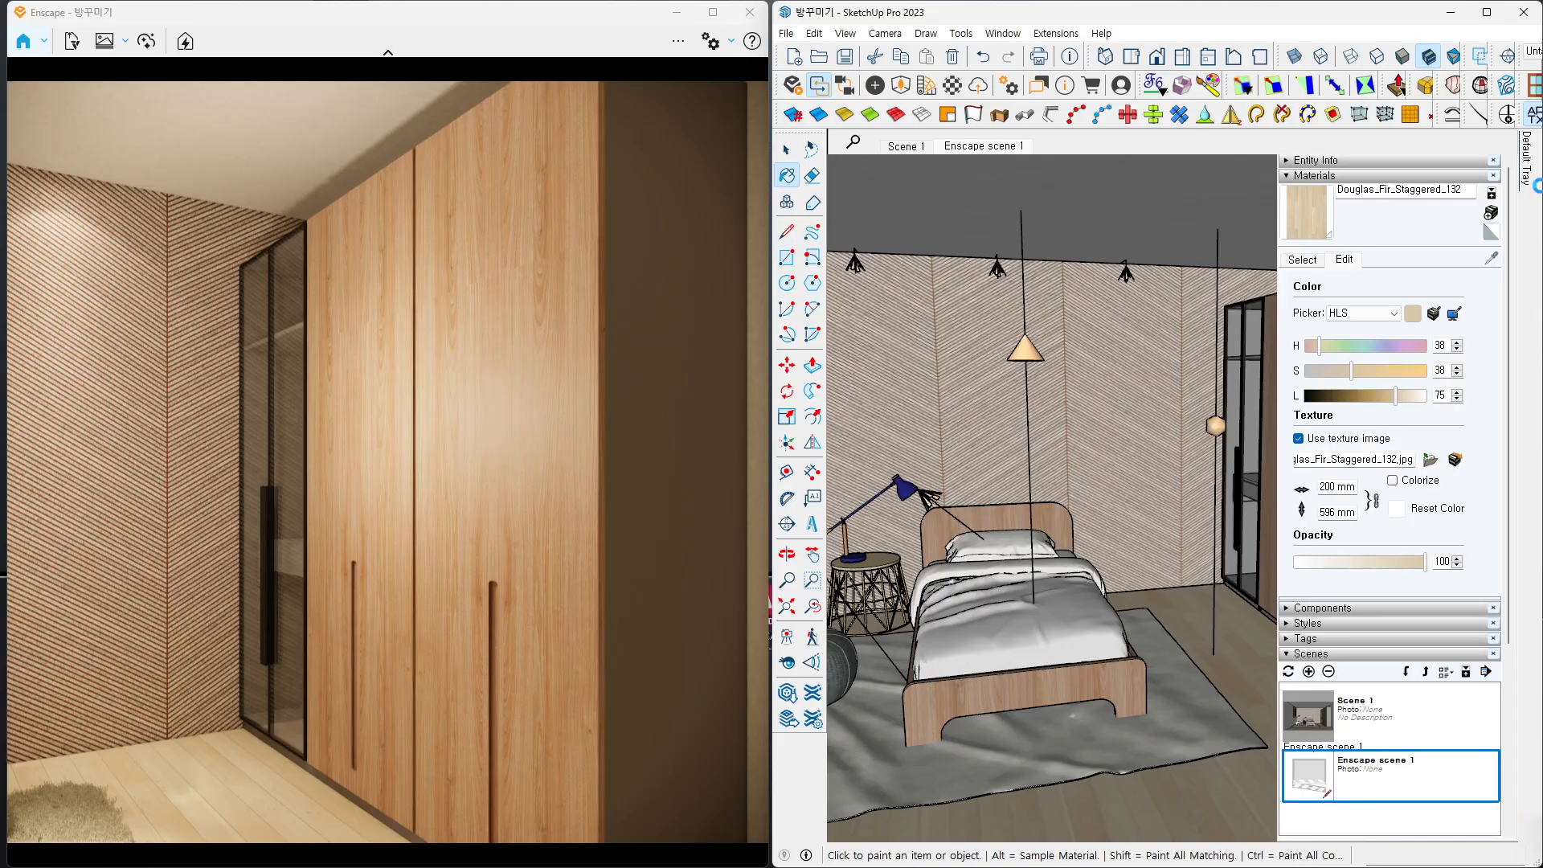
click(1459, 457)
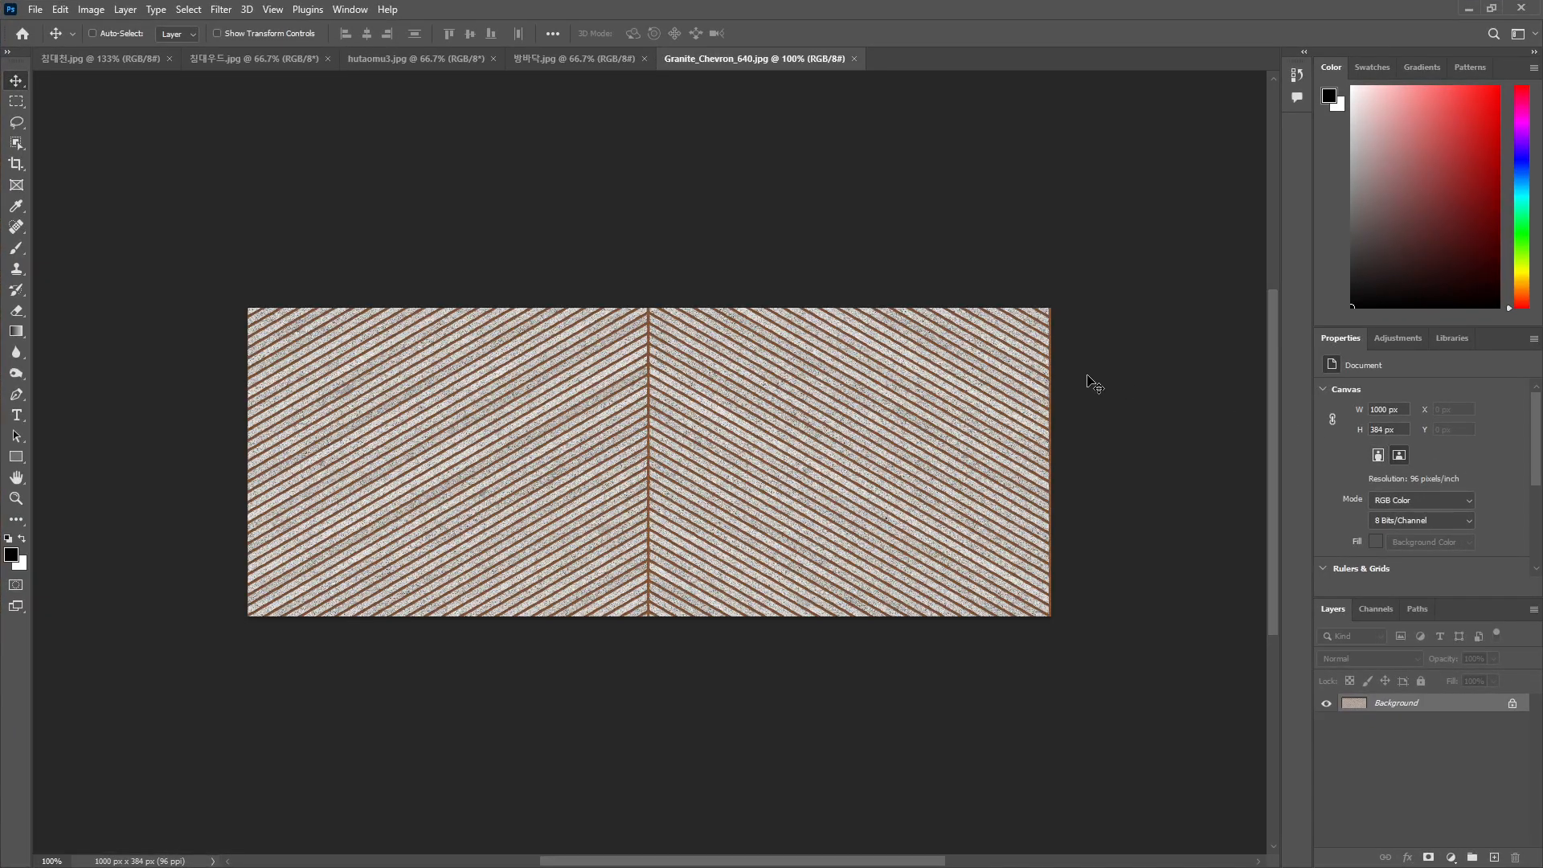
- Save the chevron wall texture to the desktop (바탕 화면) as the JPEG 패턴벽지.jpg and return to the model
key(ctrl+shift+s)
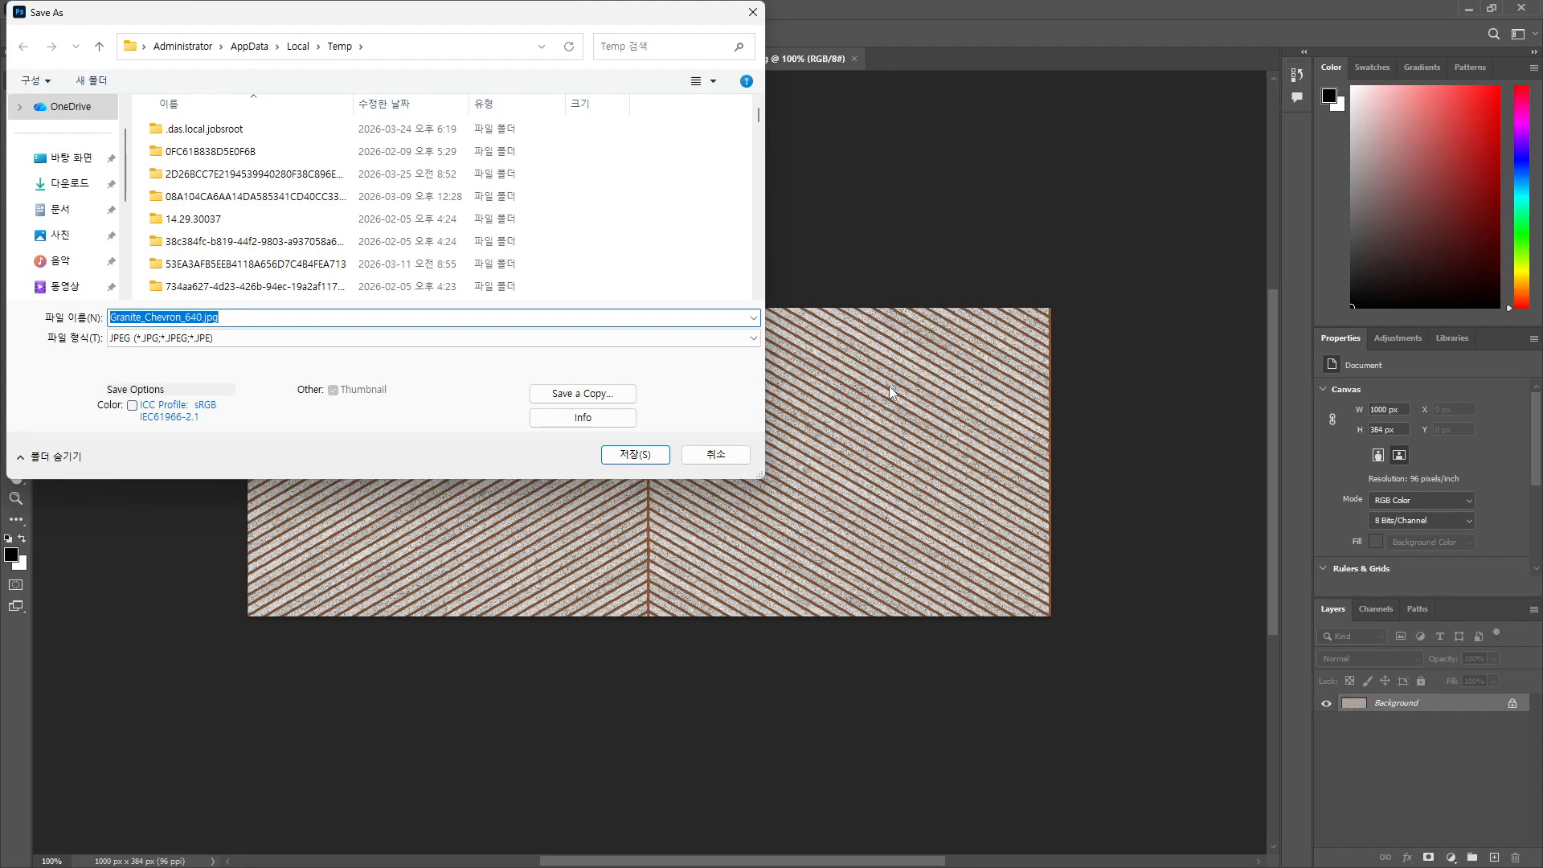
click(83, 168)
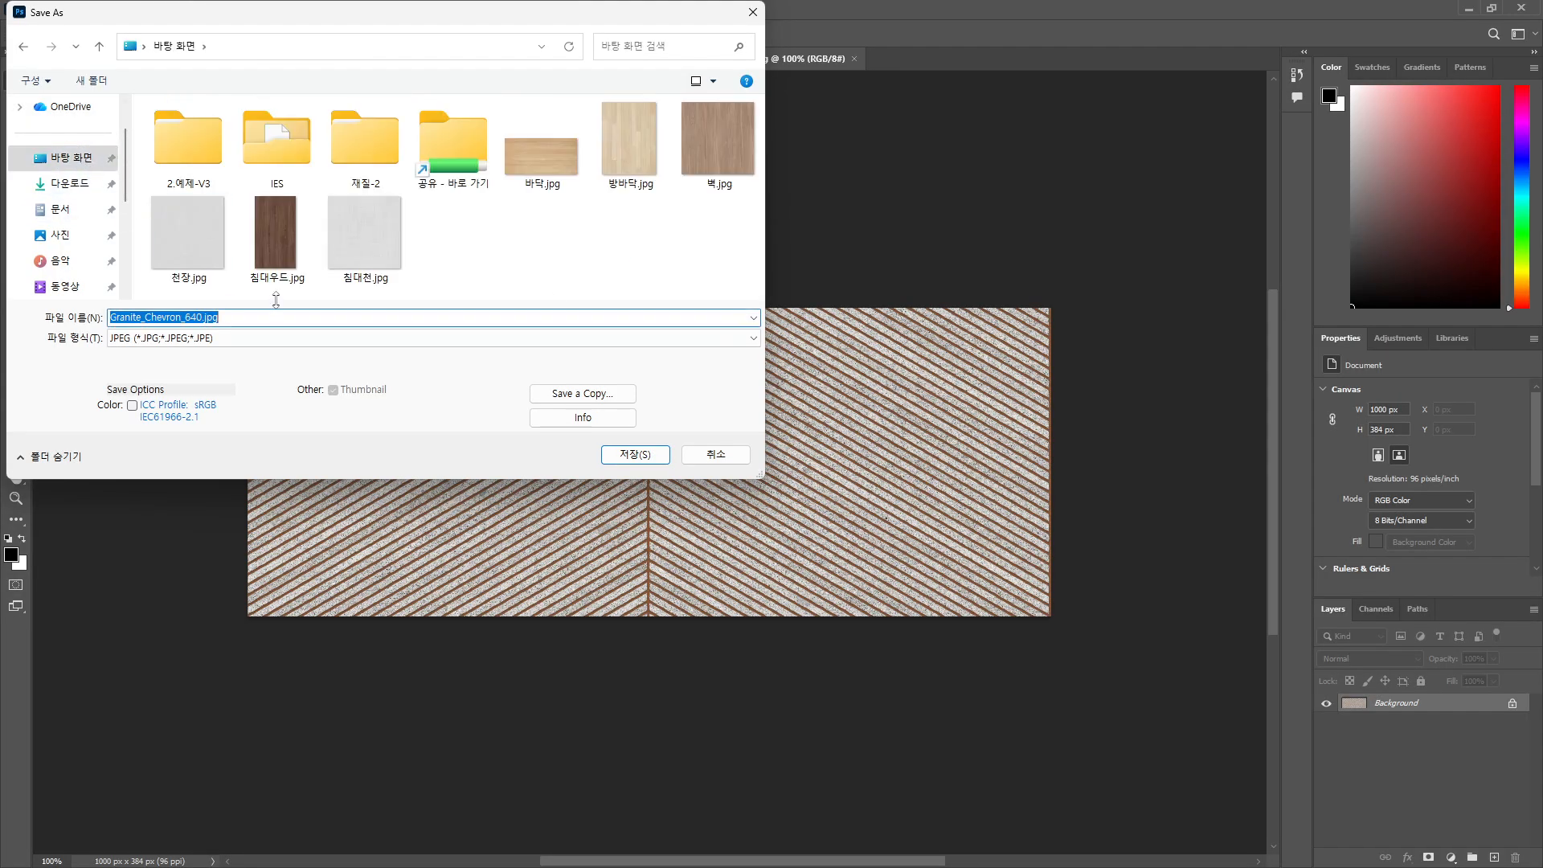
text(바)
text(턴벽지)
key(Return)
key(Return)
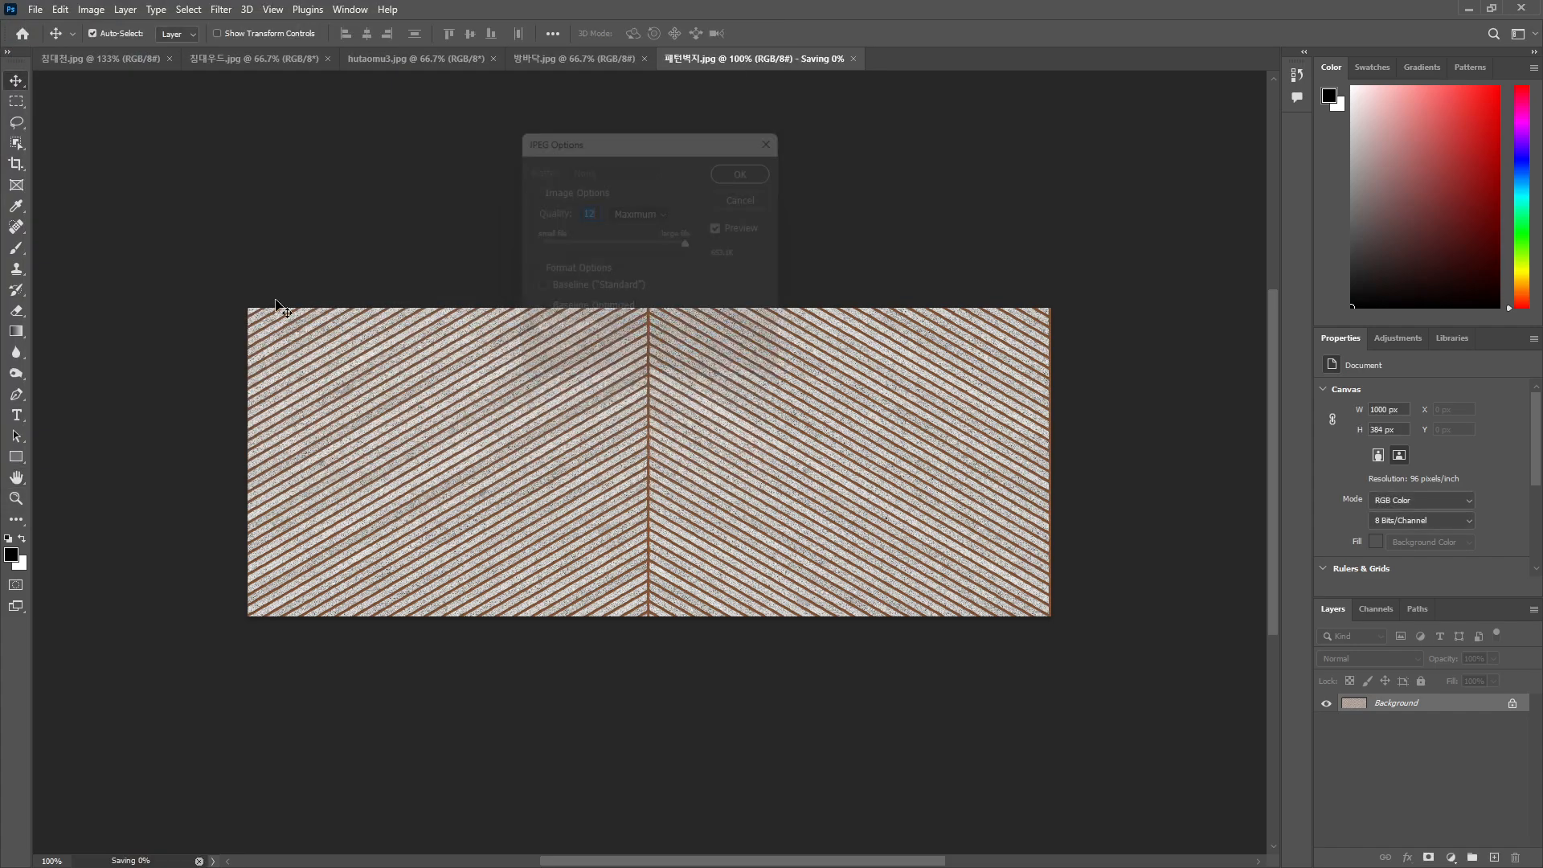
click(1468, 8)
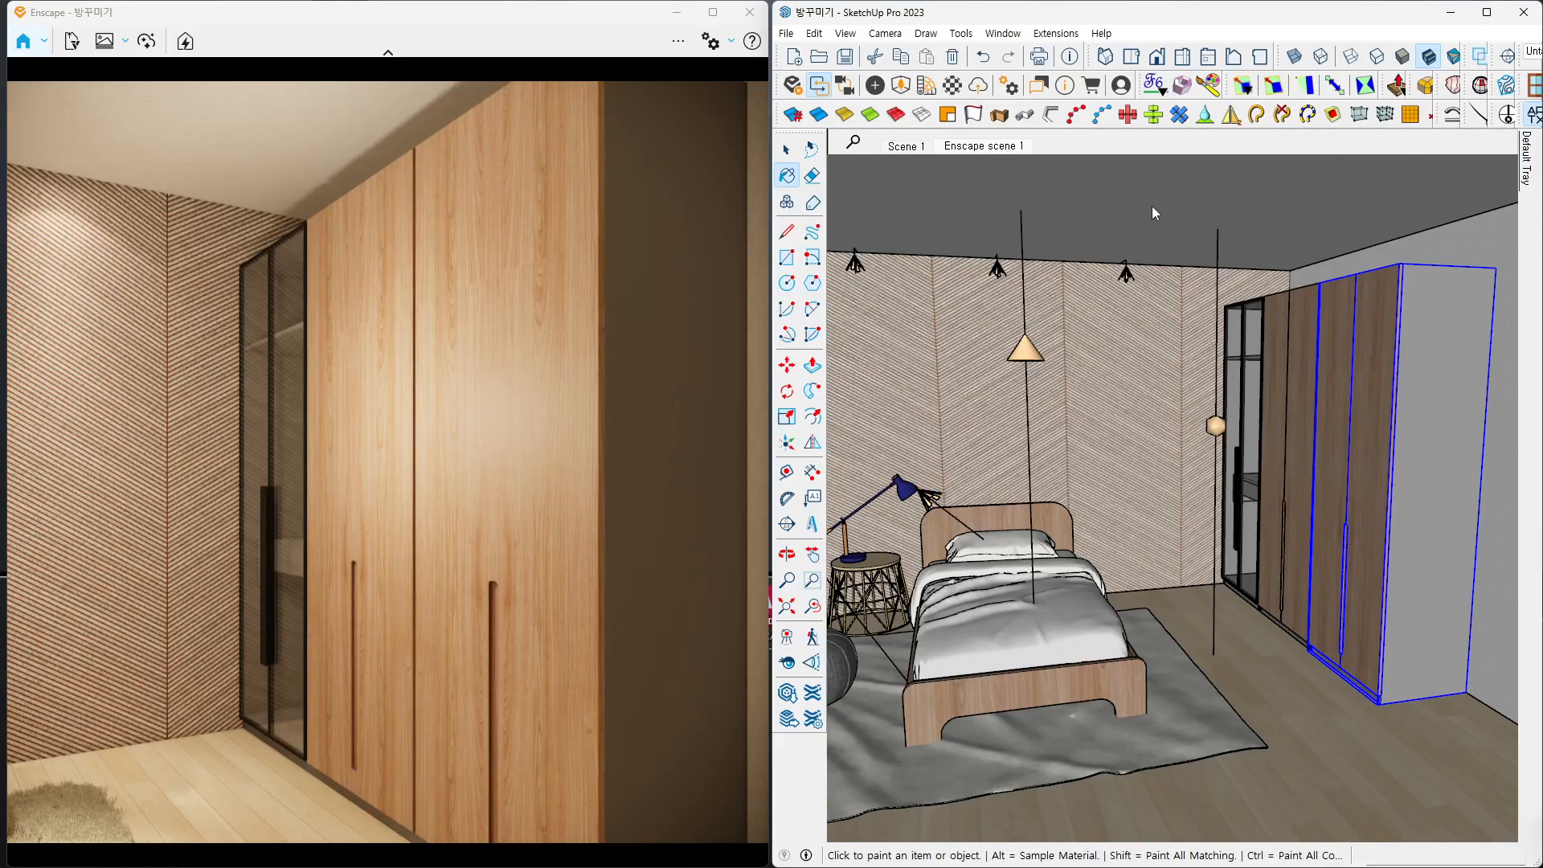
- Sample the ceiling's Wool material and open its texture image in Photoshop
click(1152, 205)
key(alt)
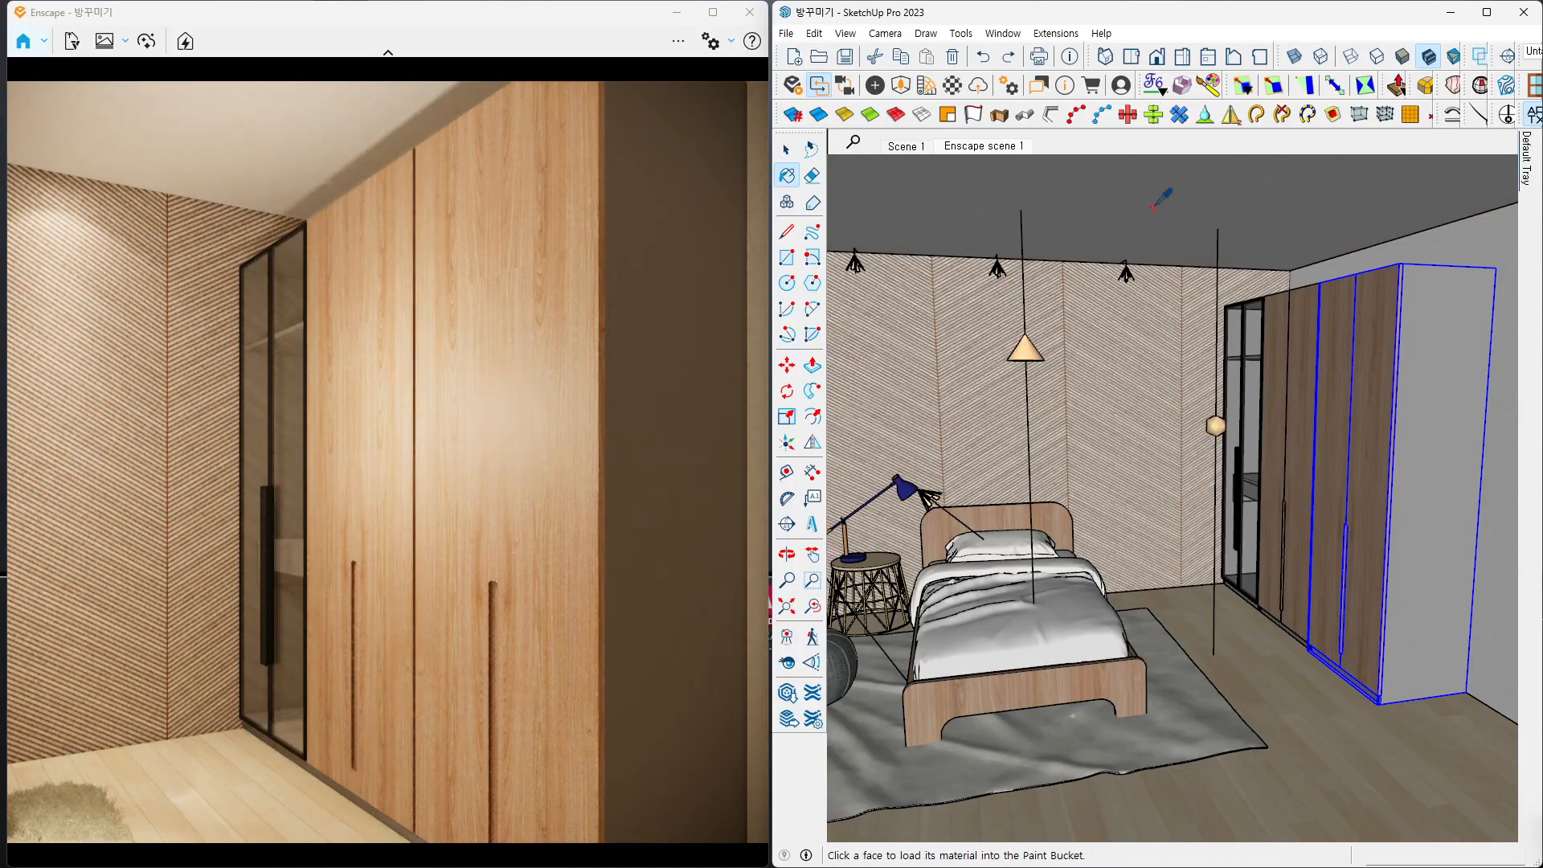
alt+click(1154, 207)
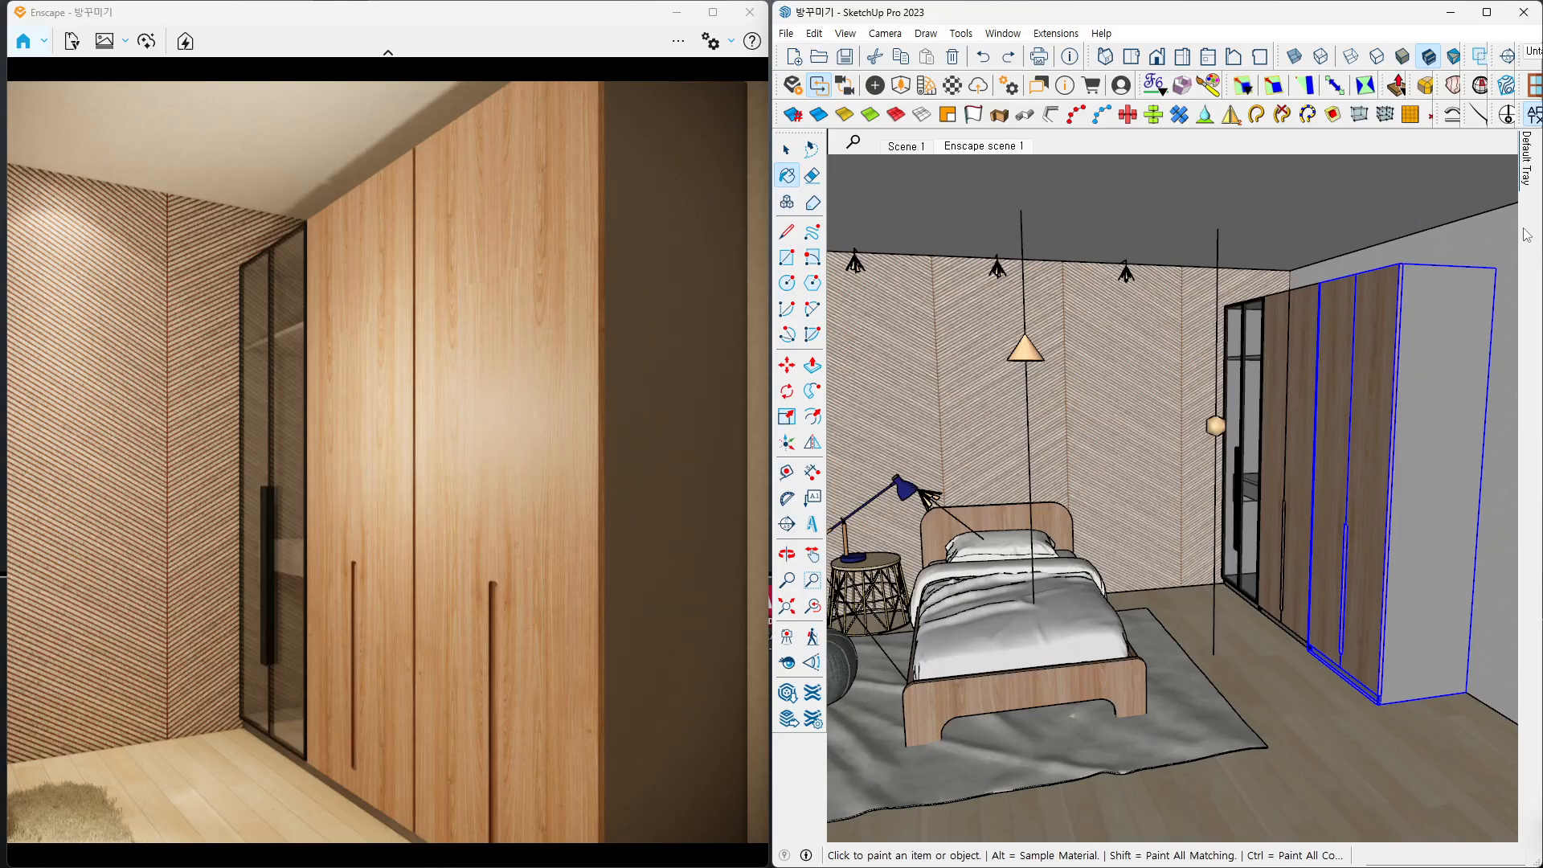
mouse_move(1528, 183)
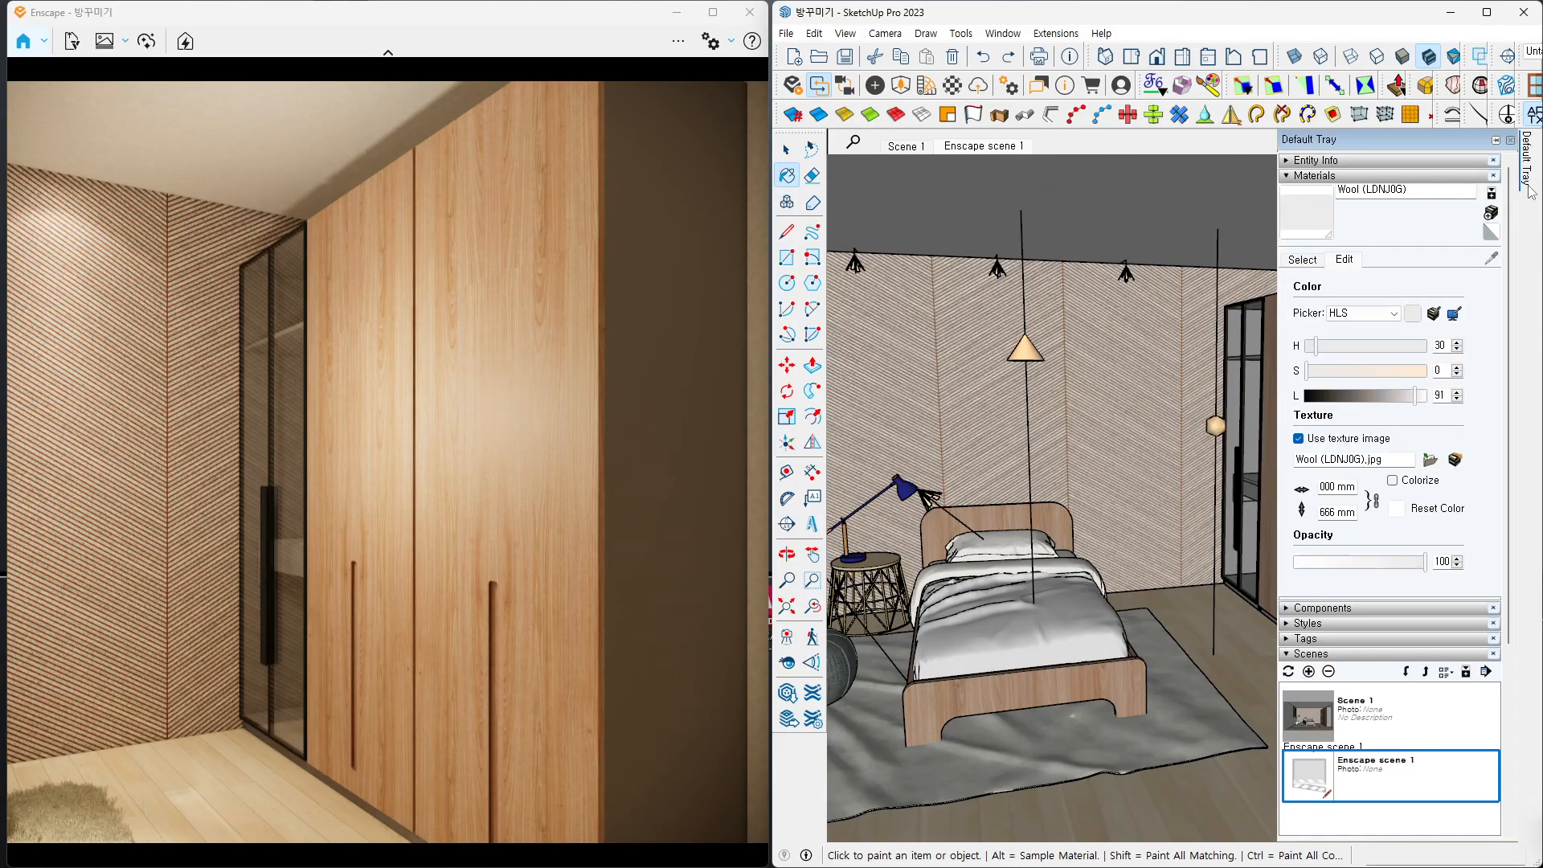
click(1457, 460)
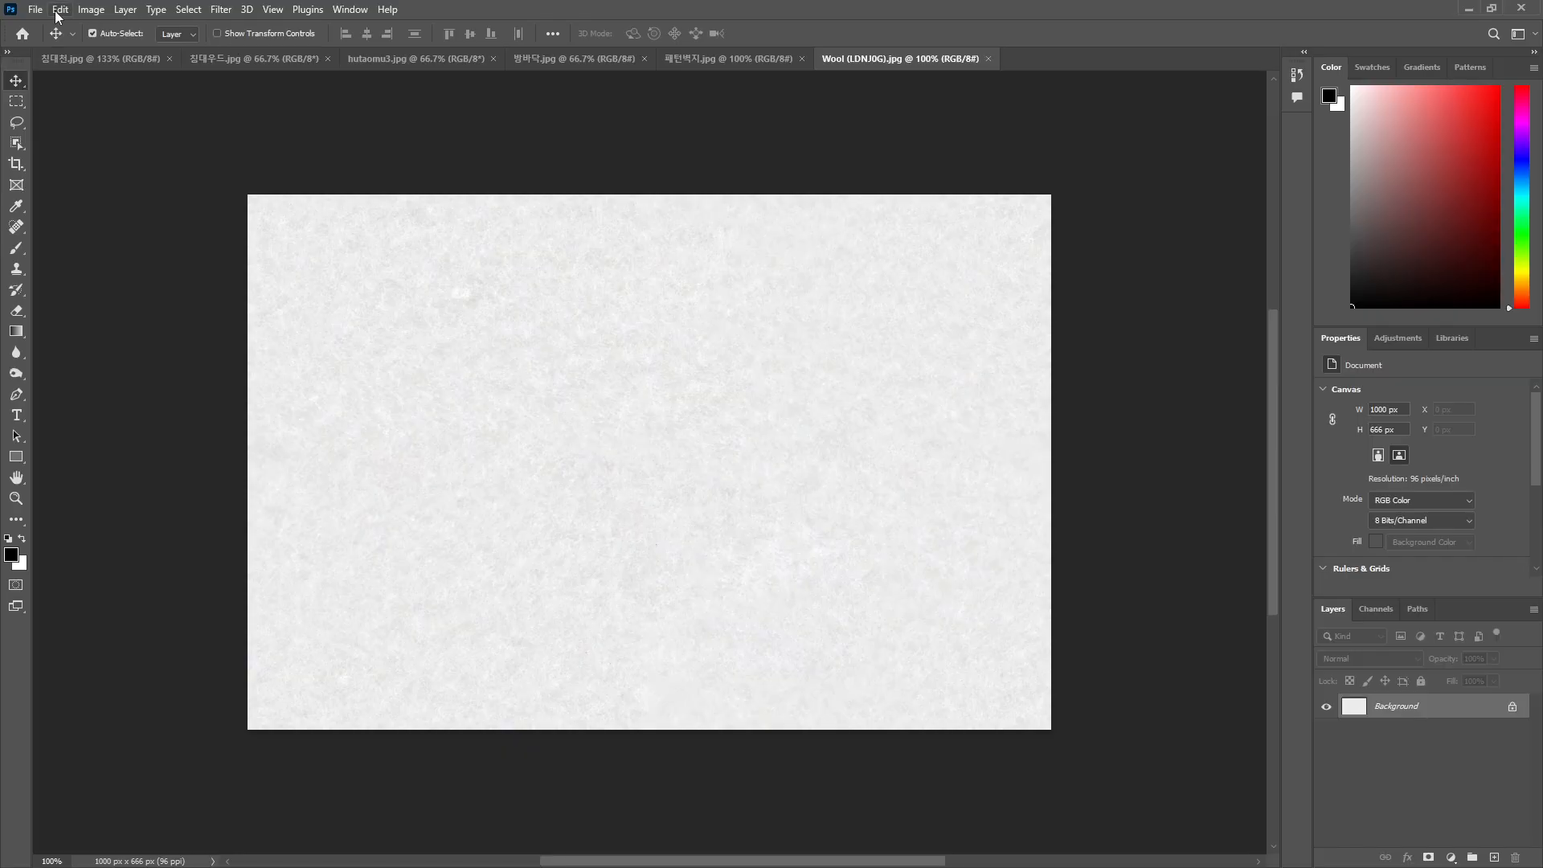
- Save the Wool ceiling texture to the desktop (바탕 화면) as the JPEG 천장지.jpg with its default JPEG options
click(35, 11)
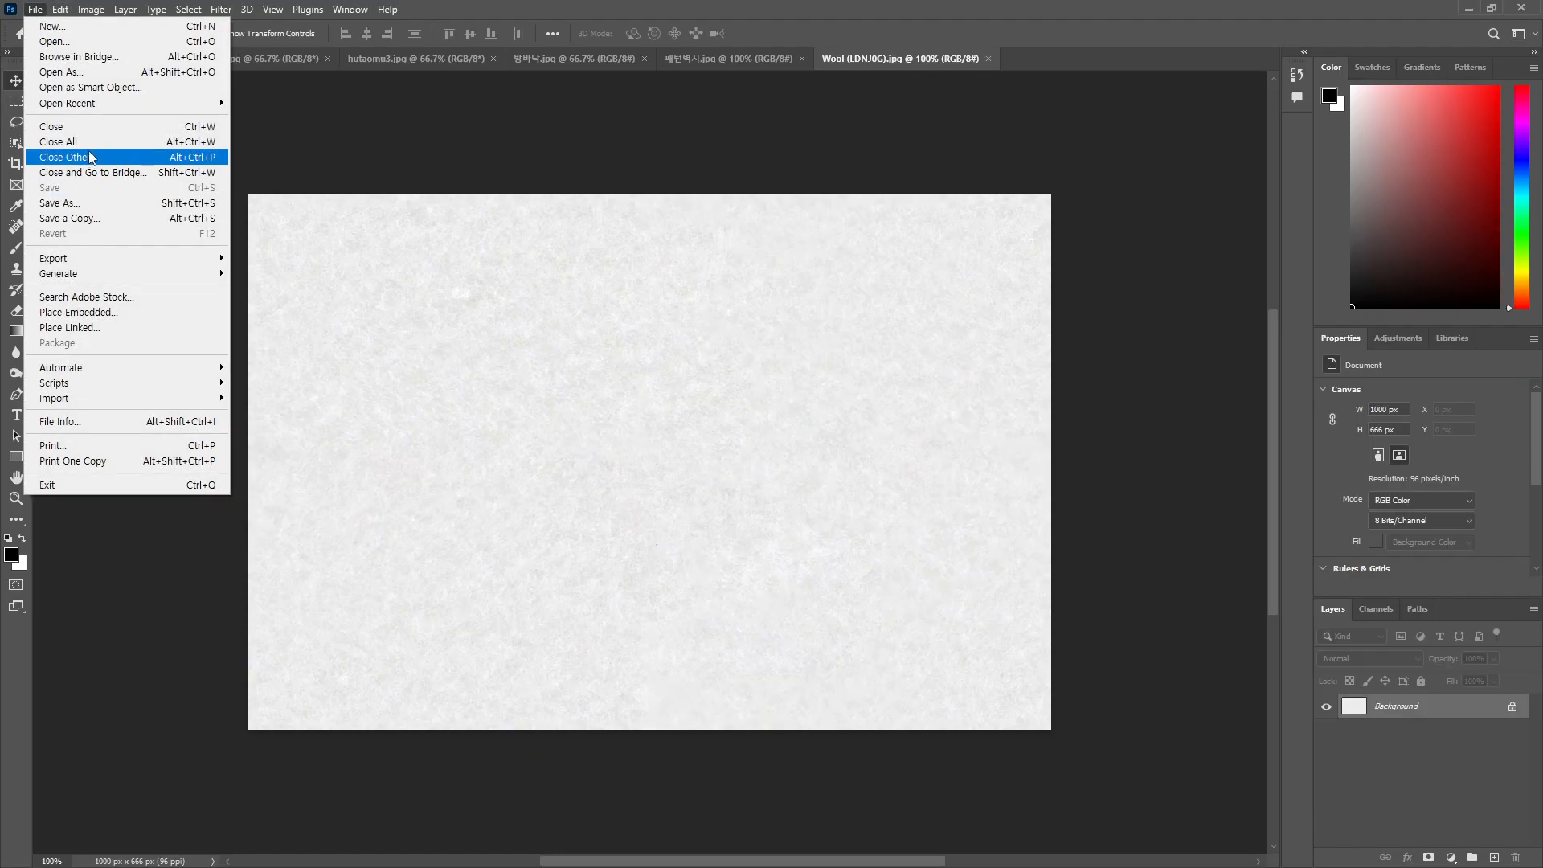
click(61, 202)
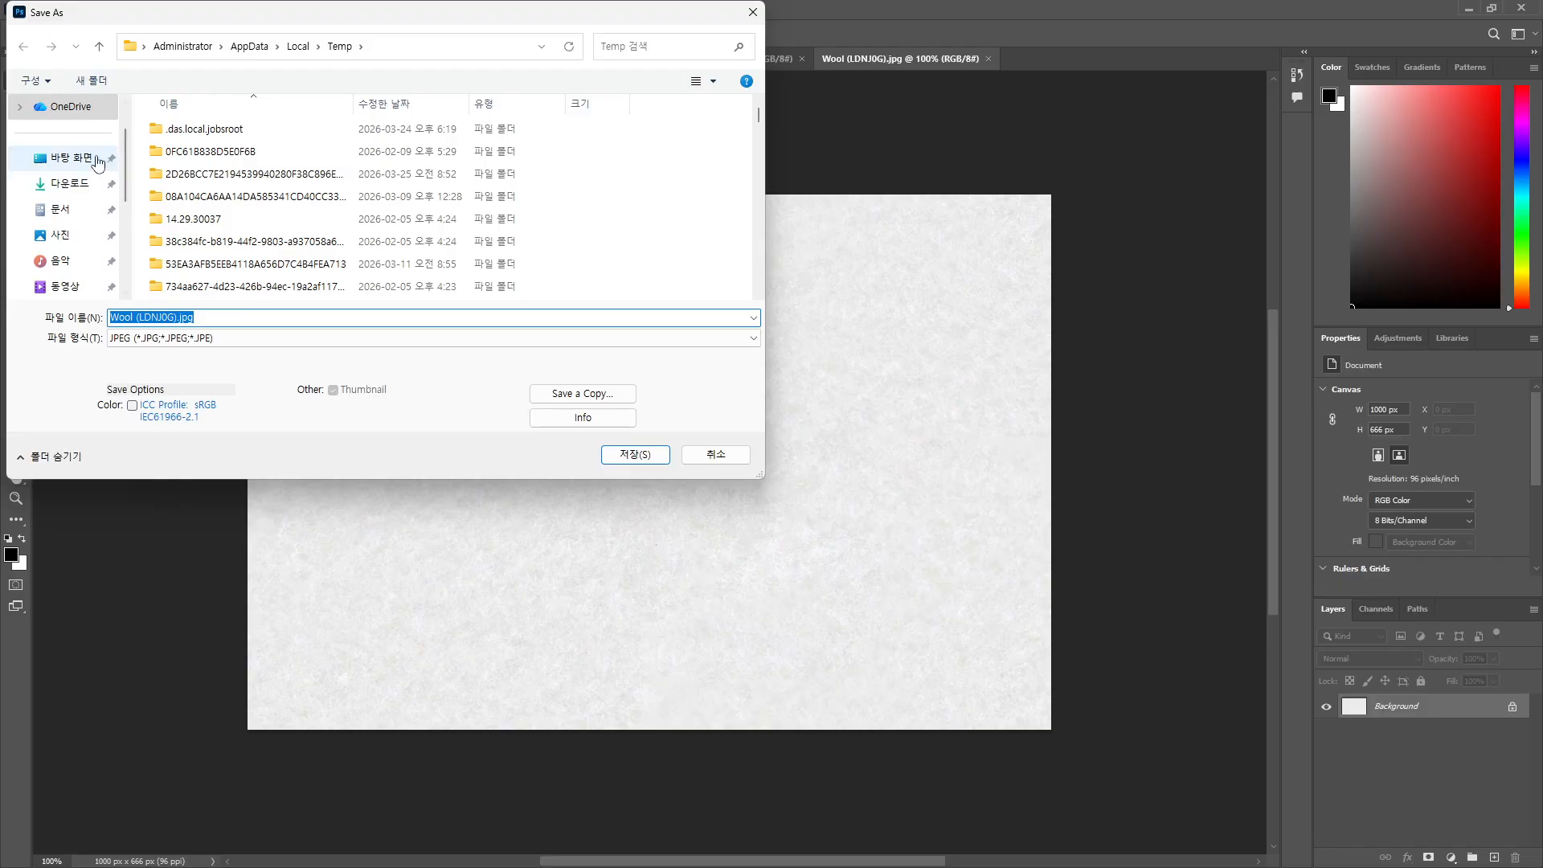
click(80, 157)
click(273, 320)
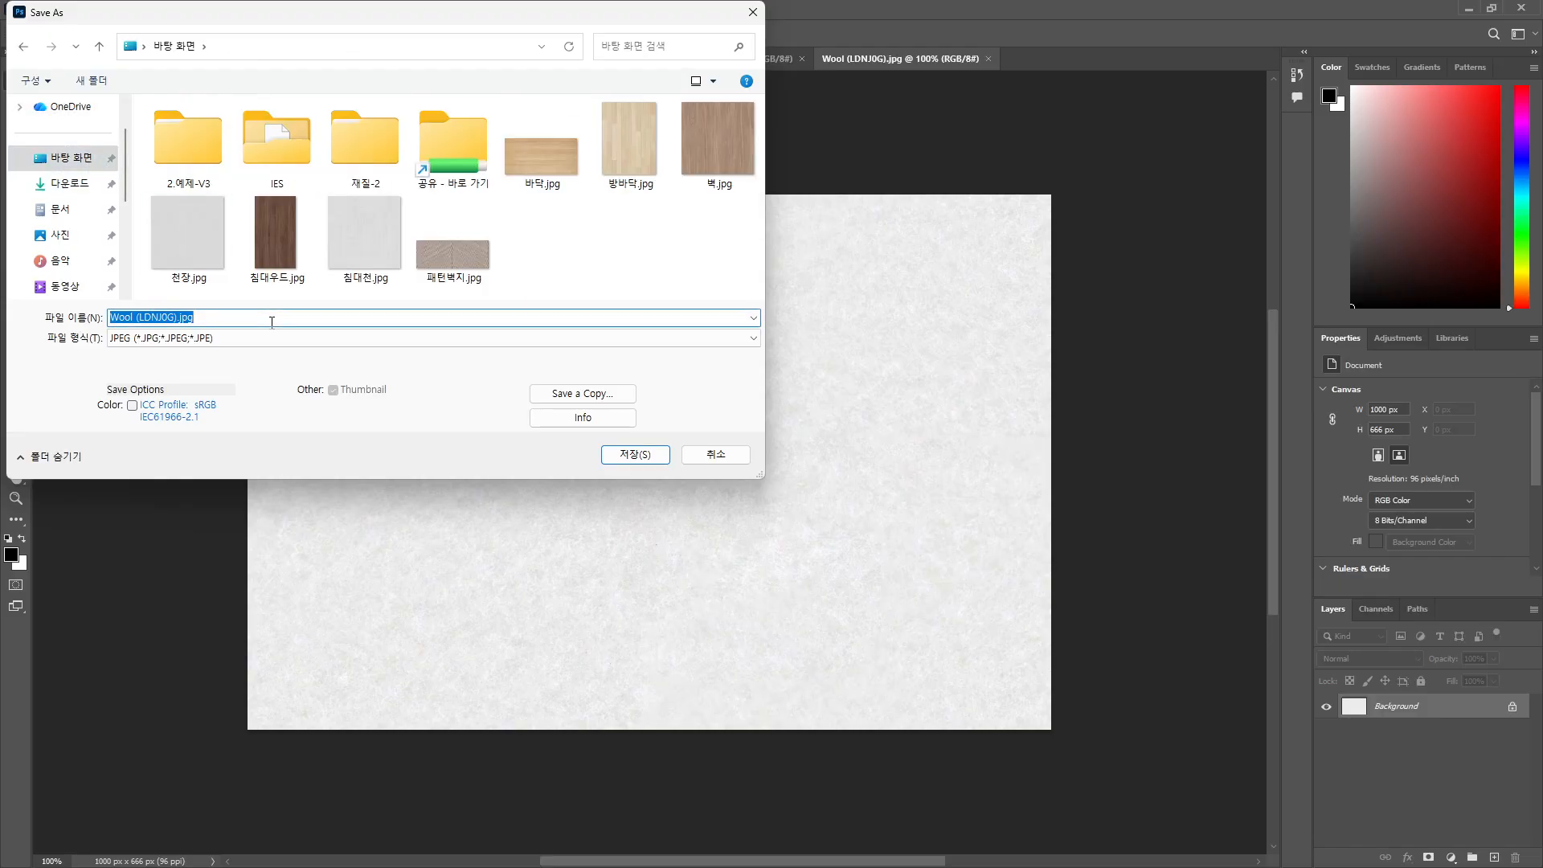
text(ㅊ)
text(장ㅈ)
key(Return)
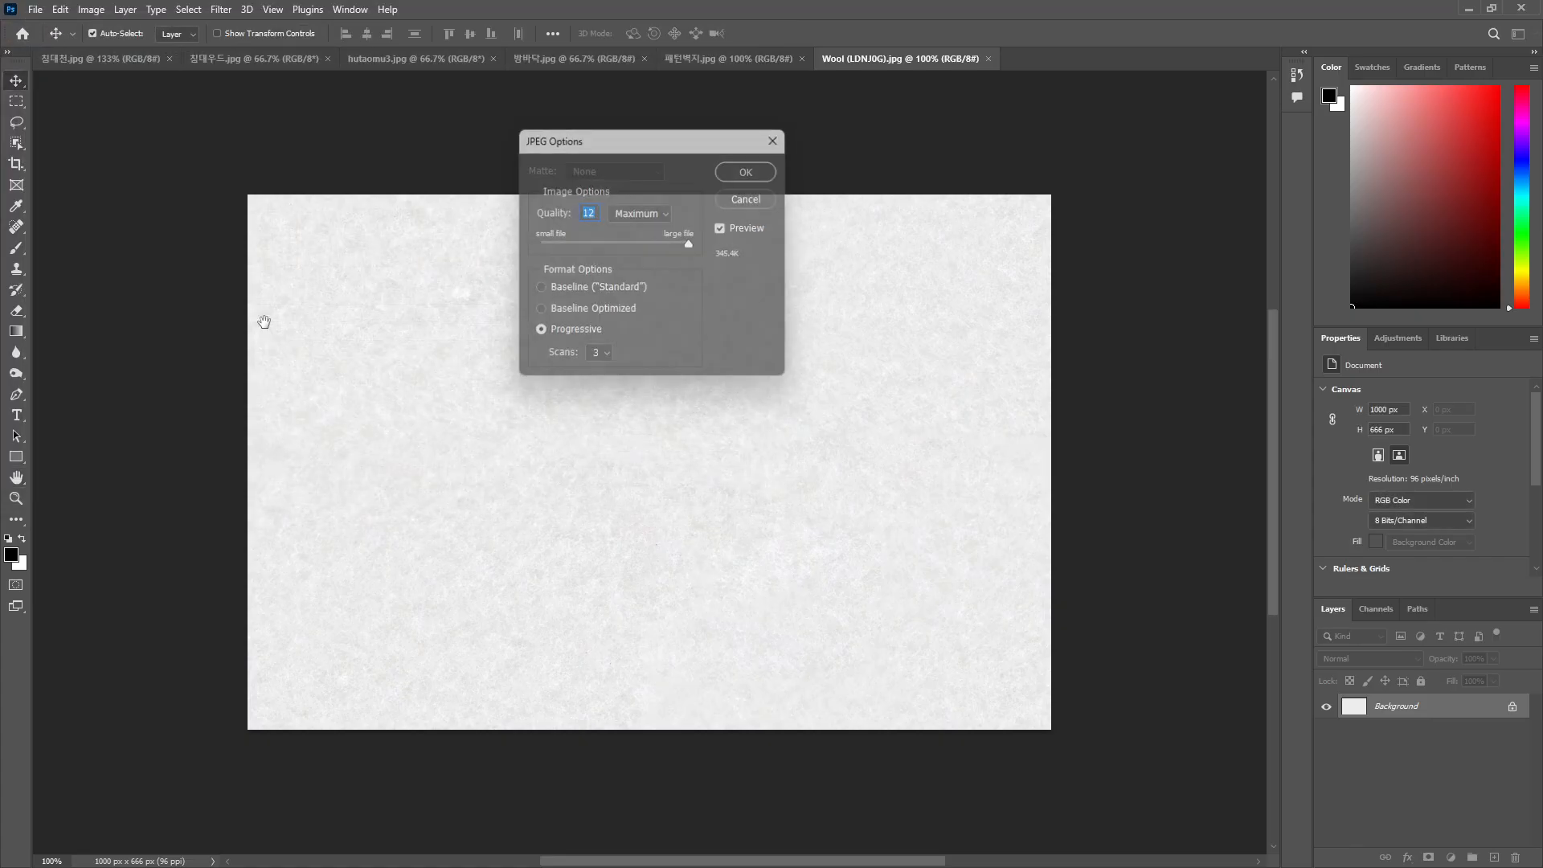
key(Return)
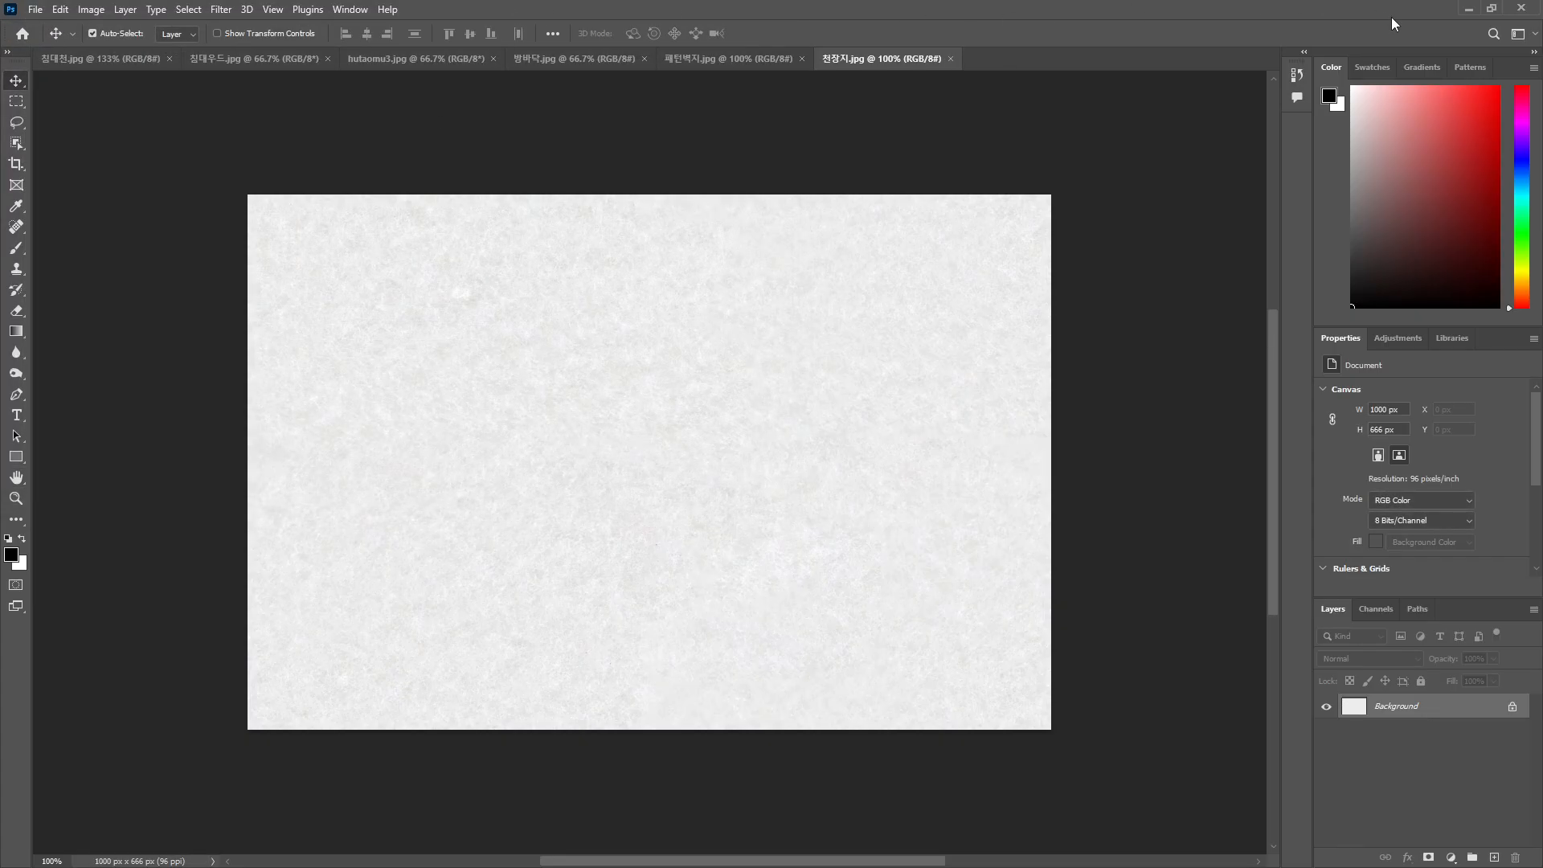
- Switch to SmartNormal in Chrome and, while choosing an image to load, delete 바닥.jpg, 바닥-노멀맵.png and 벽-노멀맵.png from the desktop
click(1468, 8)
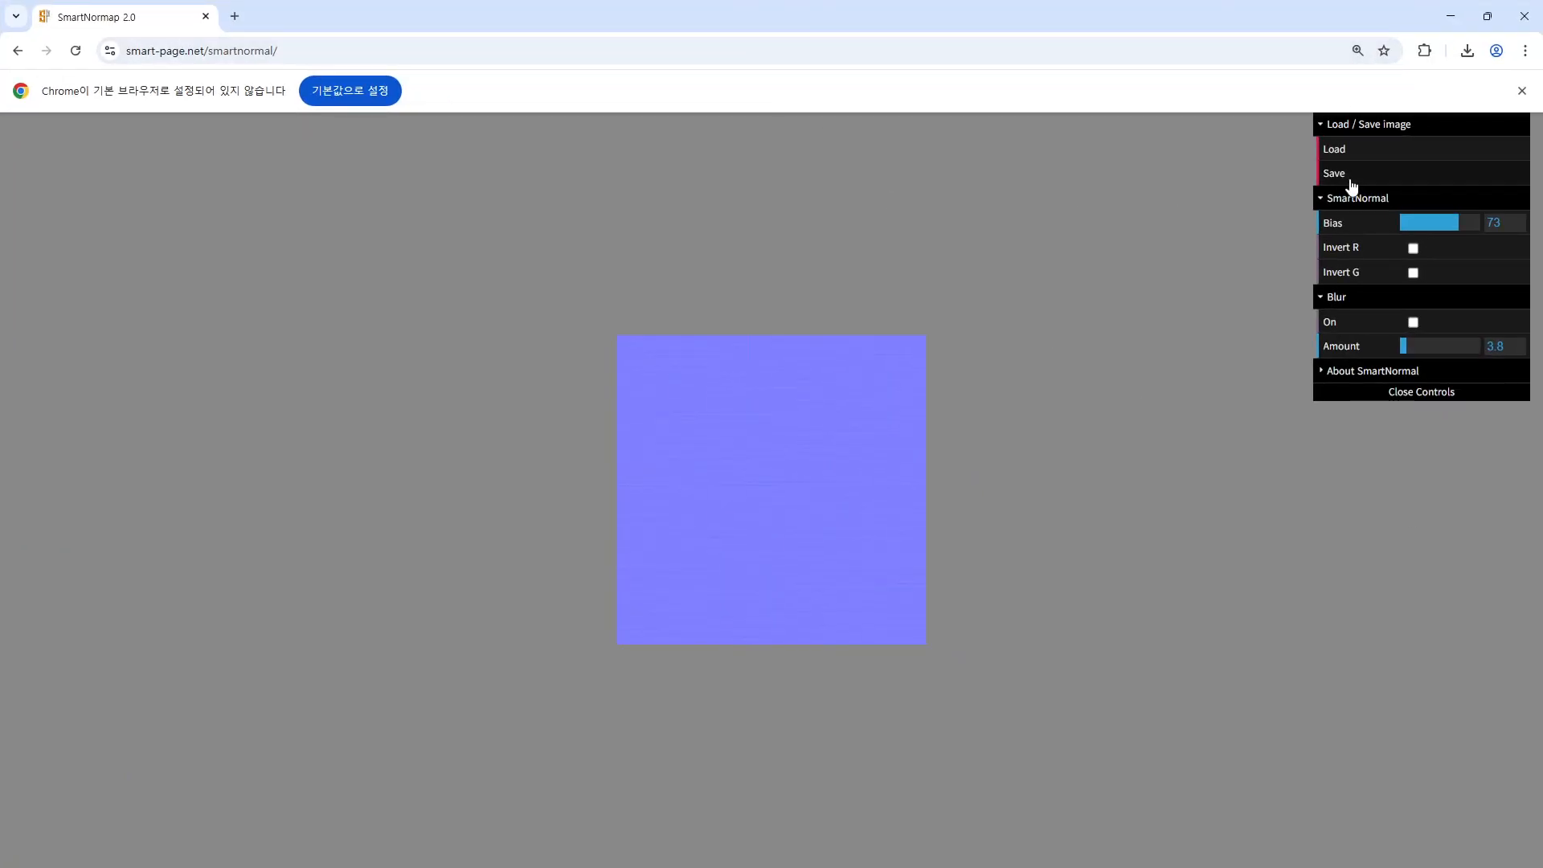
click(1384, 152)
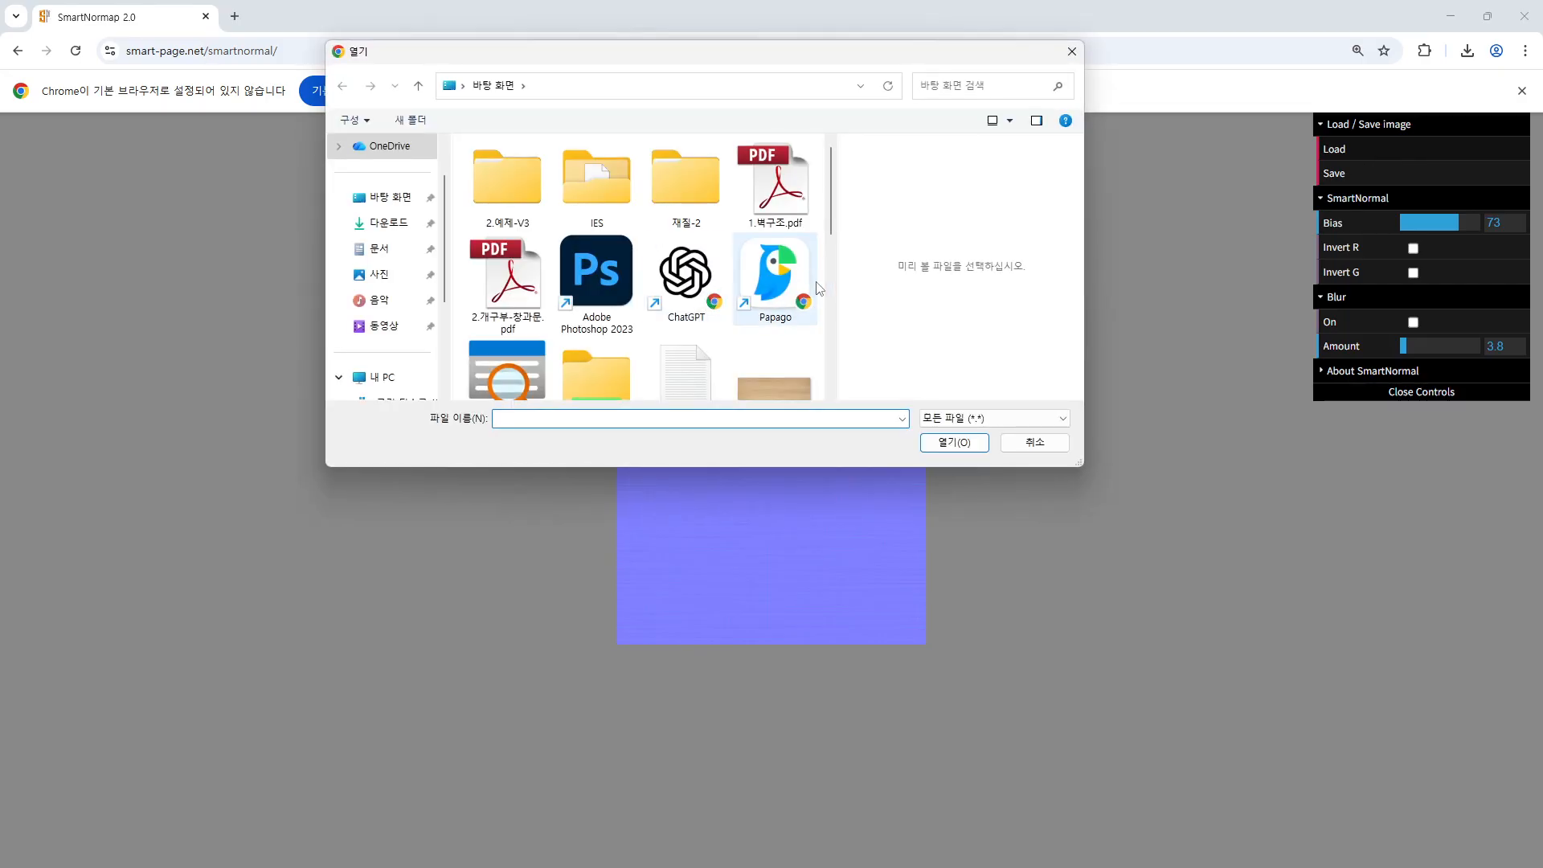
scroll(816, 291, down, 5)
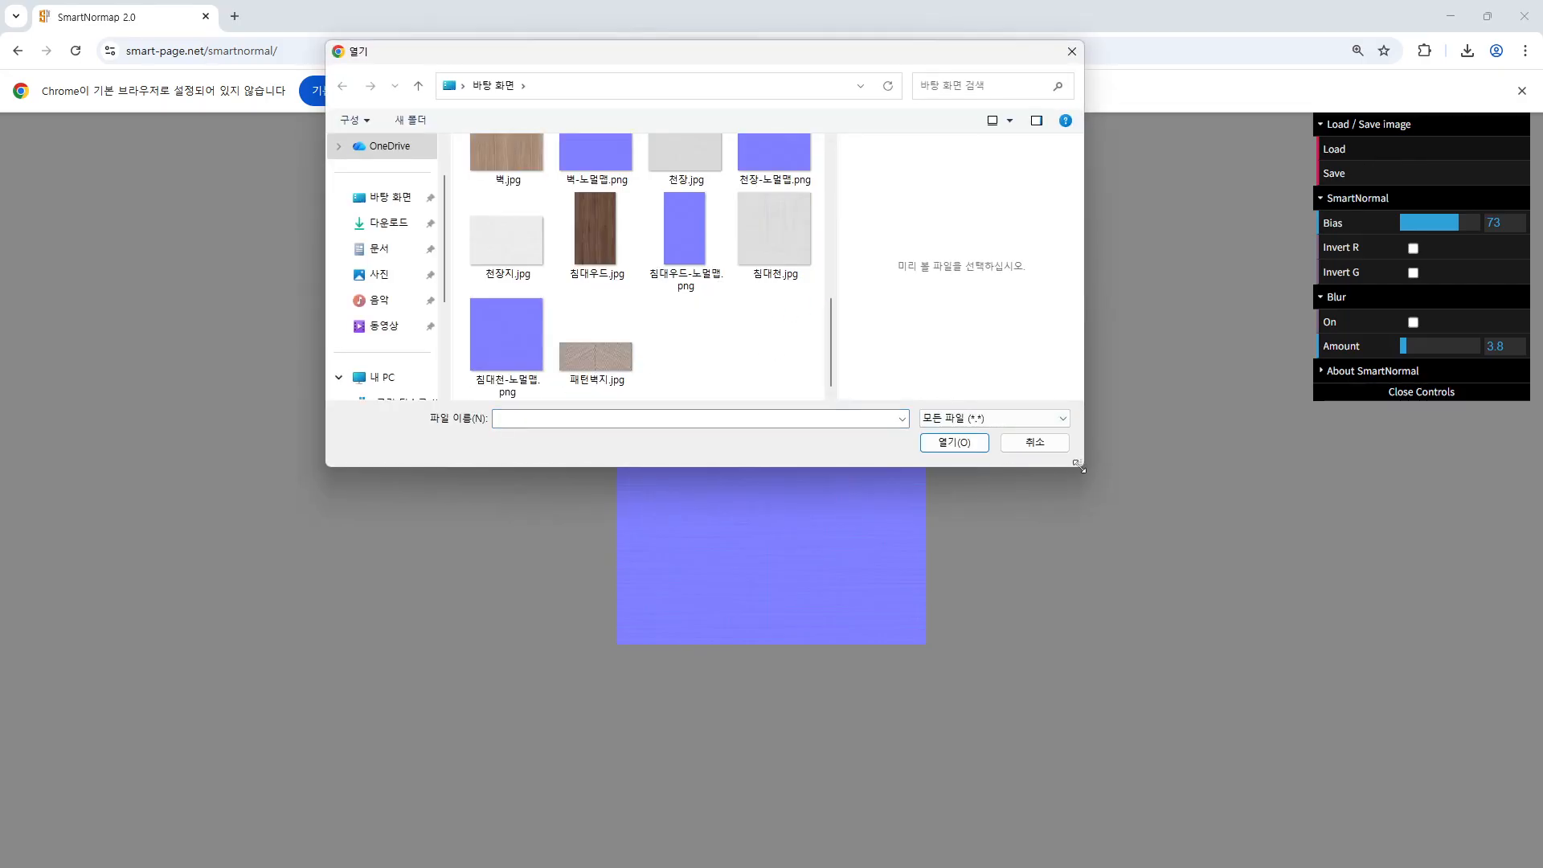
drag(1080, 466, 1256, 673)
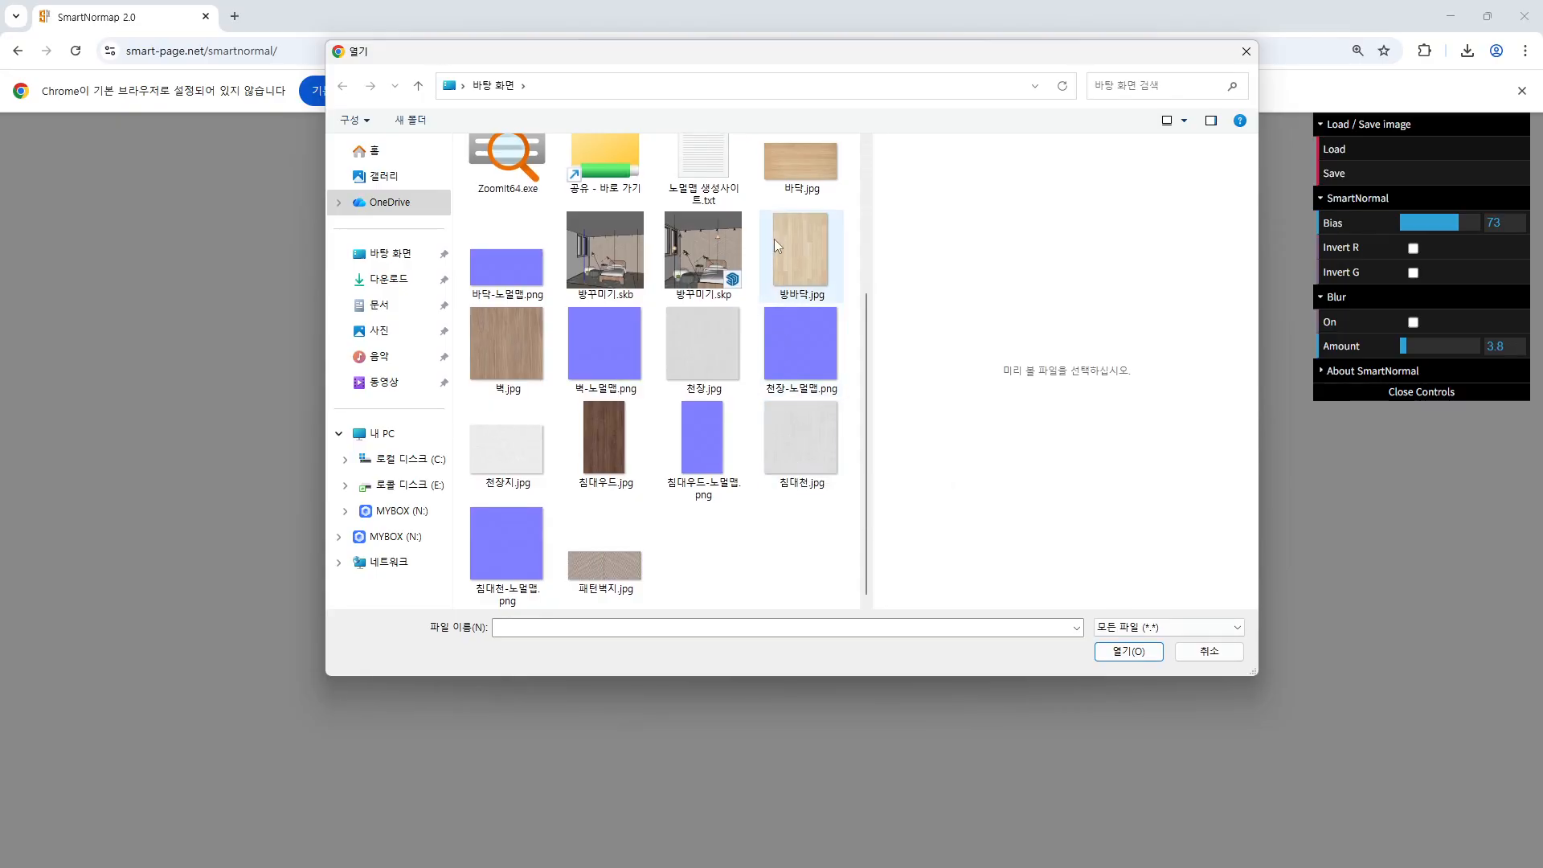
click(802, 170)
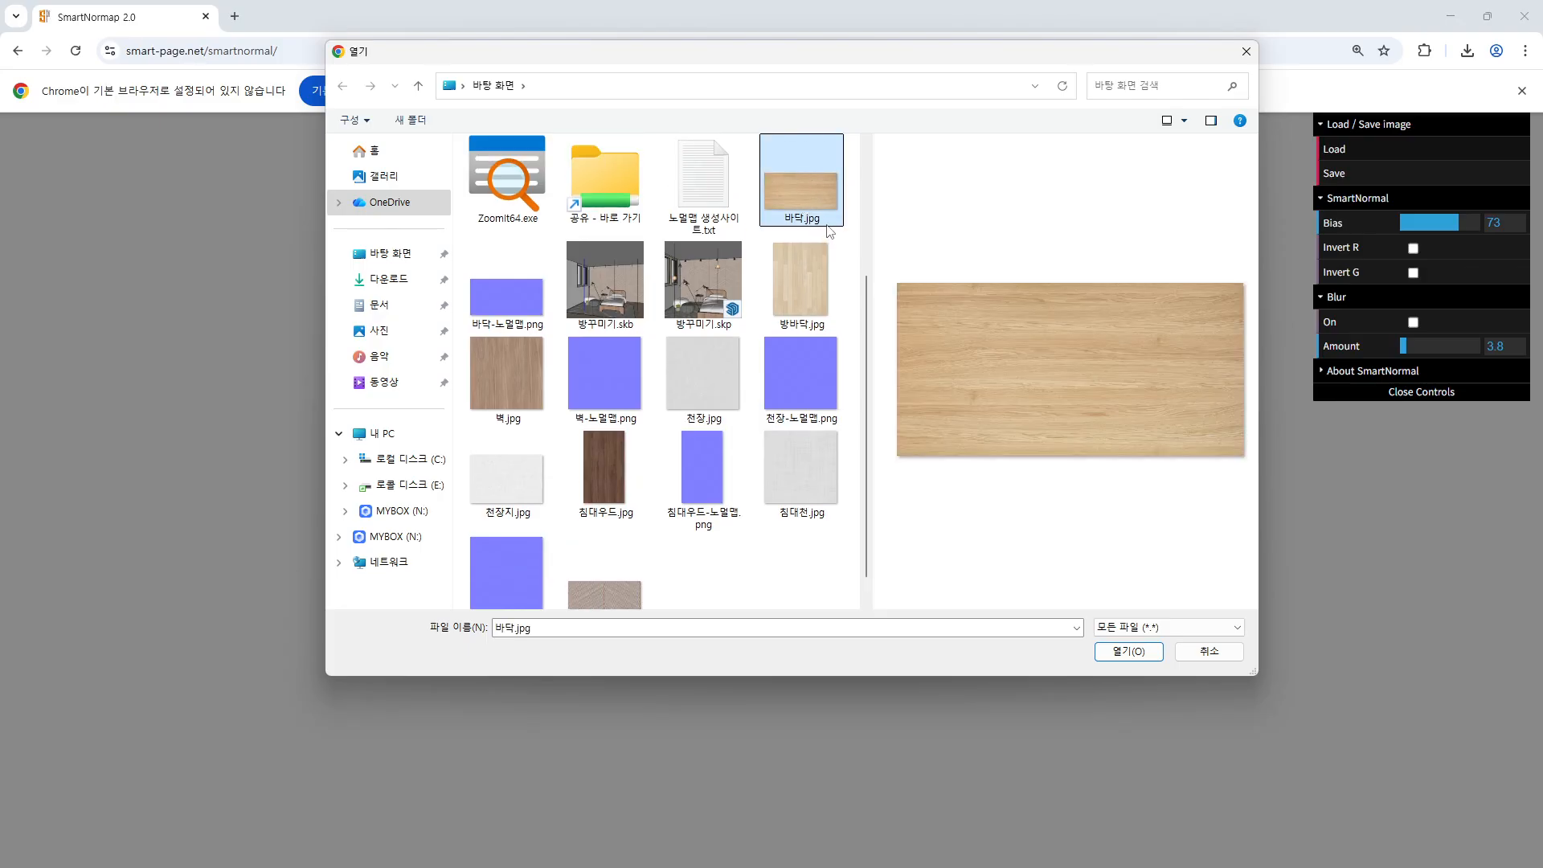
key(Delete)
scroll(800, 265, up, 3)
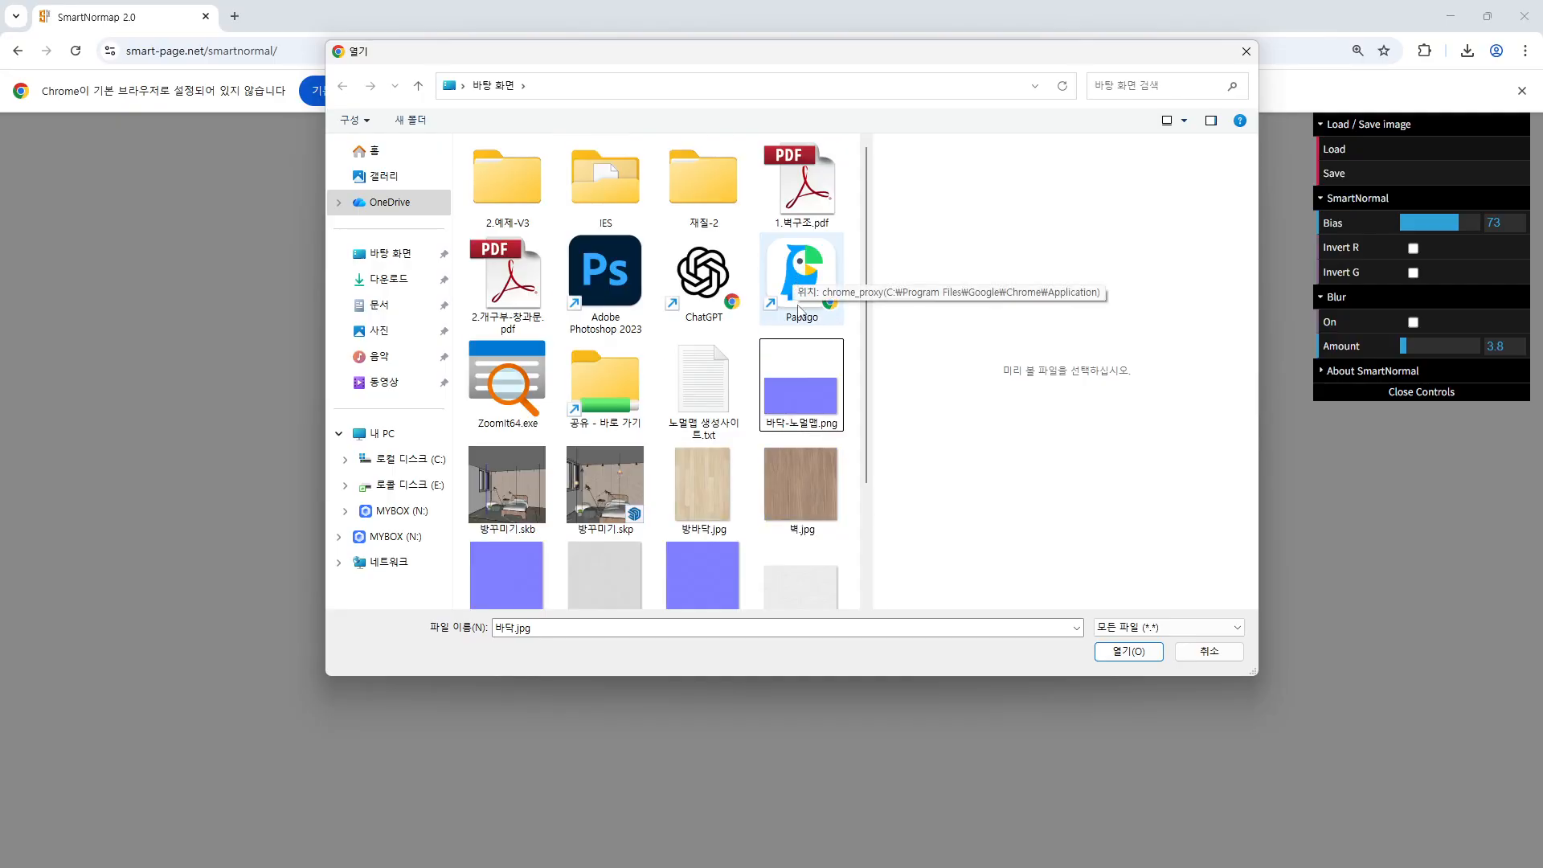
click(784, 414)
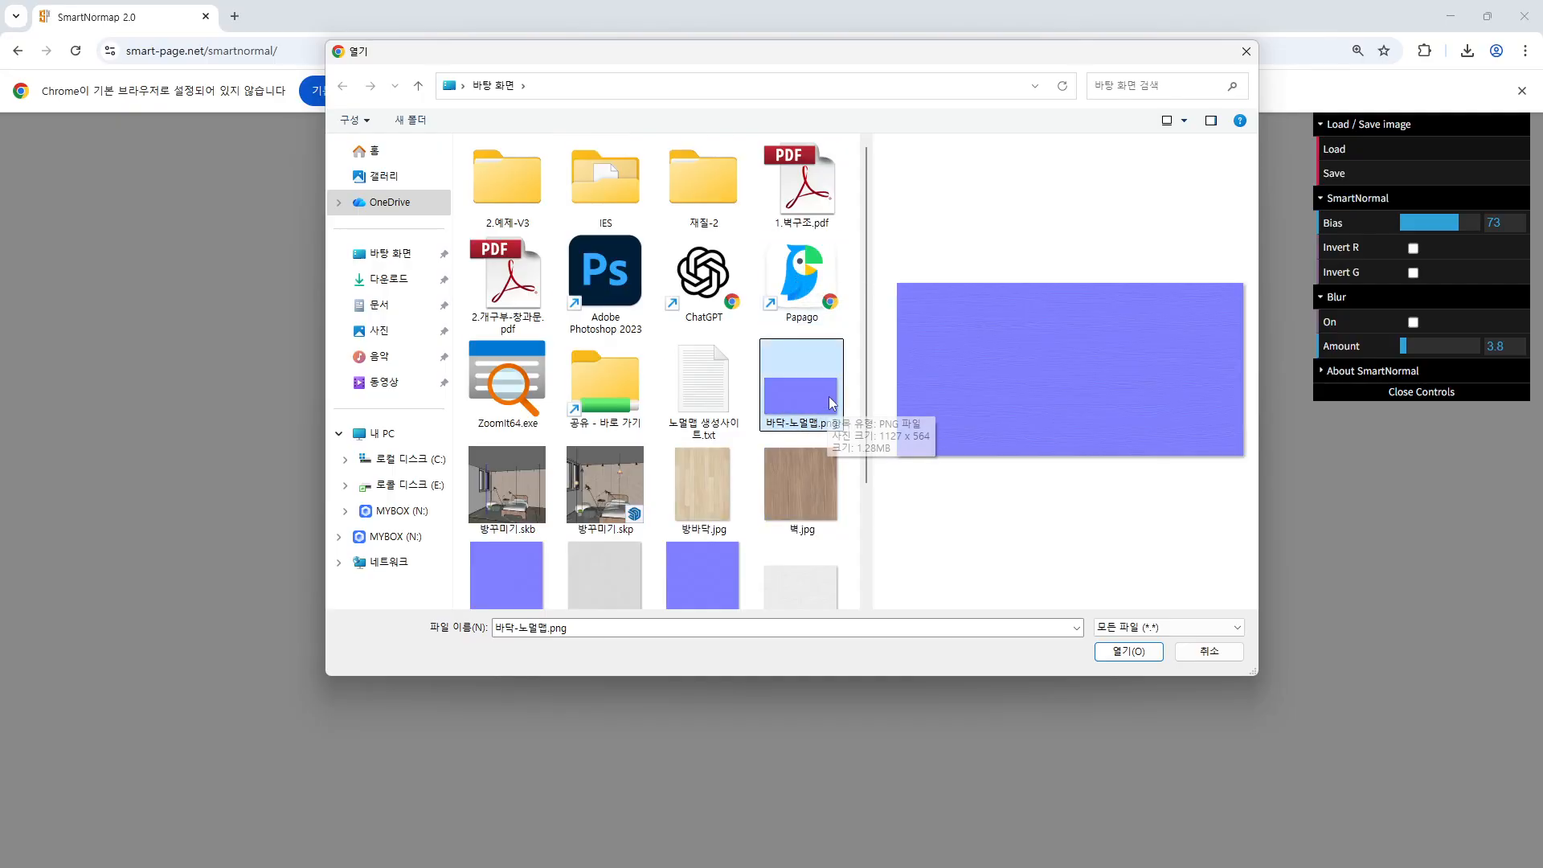
key(Delete)
click(812, 464)
key(Delete)
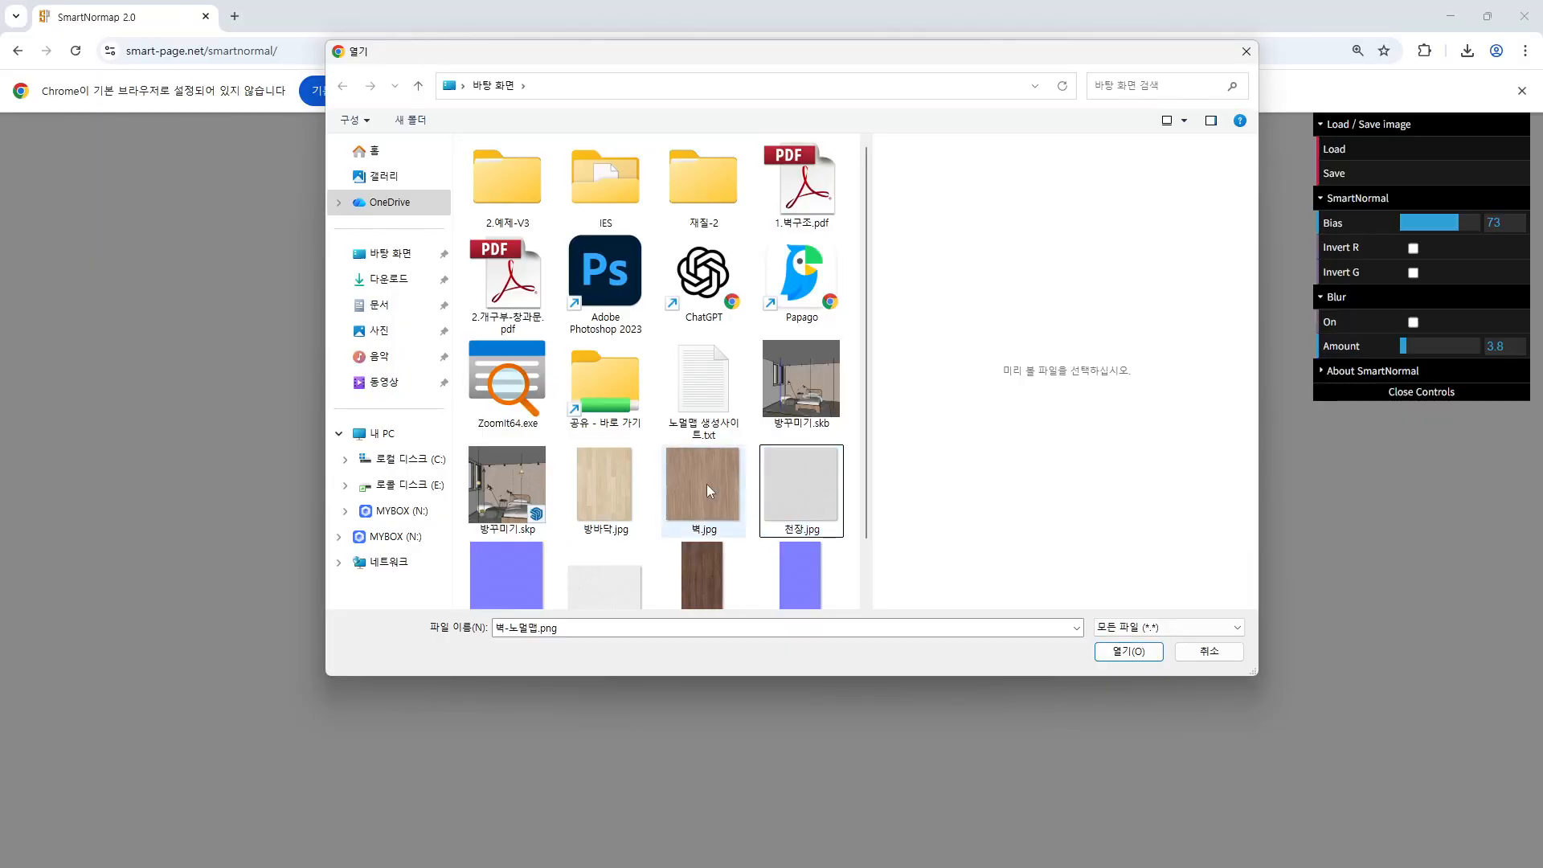
- Delete the old normal maps 천장-노멀맵.png and 침대우드-노멀맵.png from the desktop folder
scroll(726, 487, down, 2)
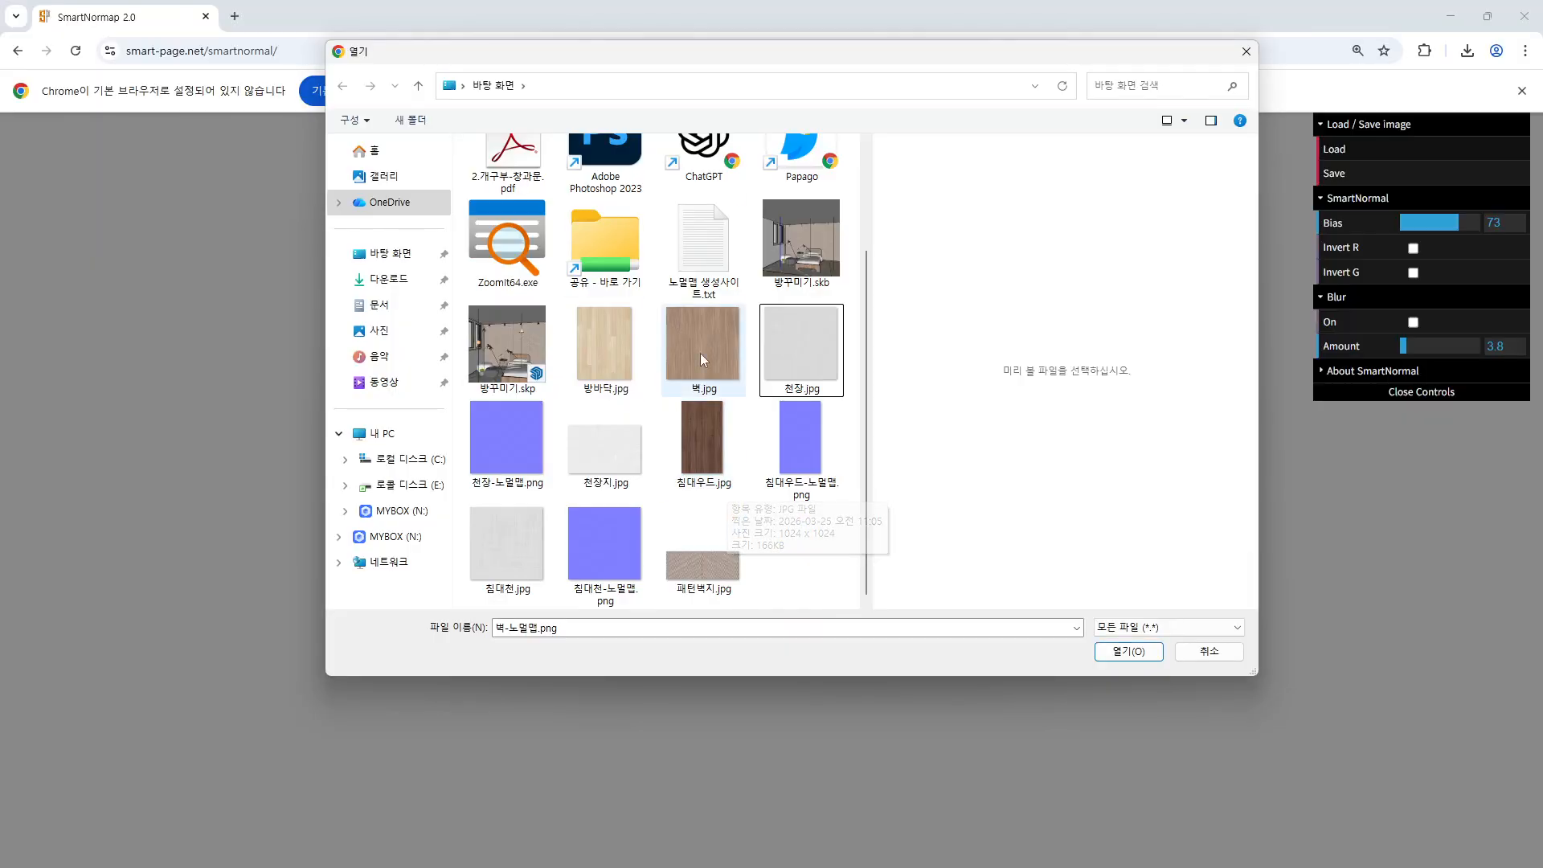
click(529, 440)
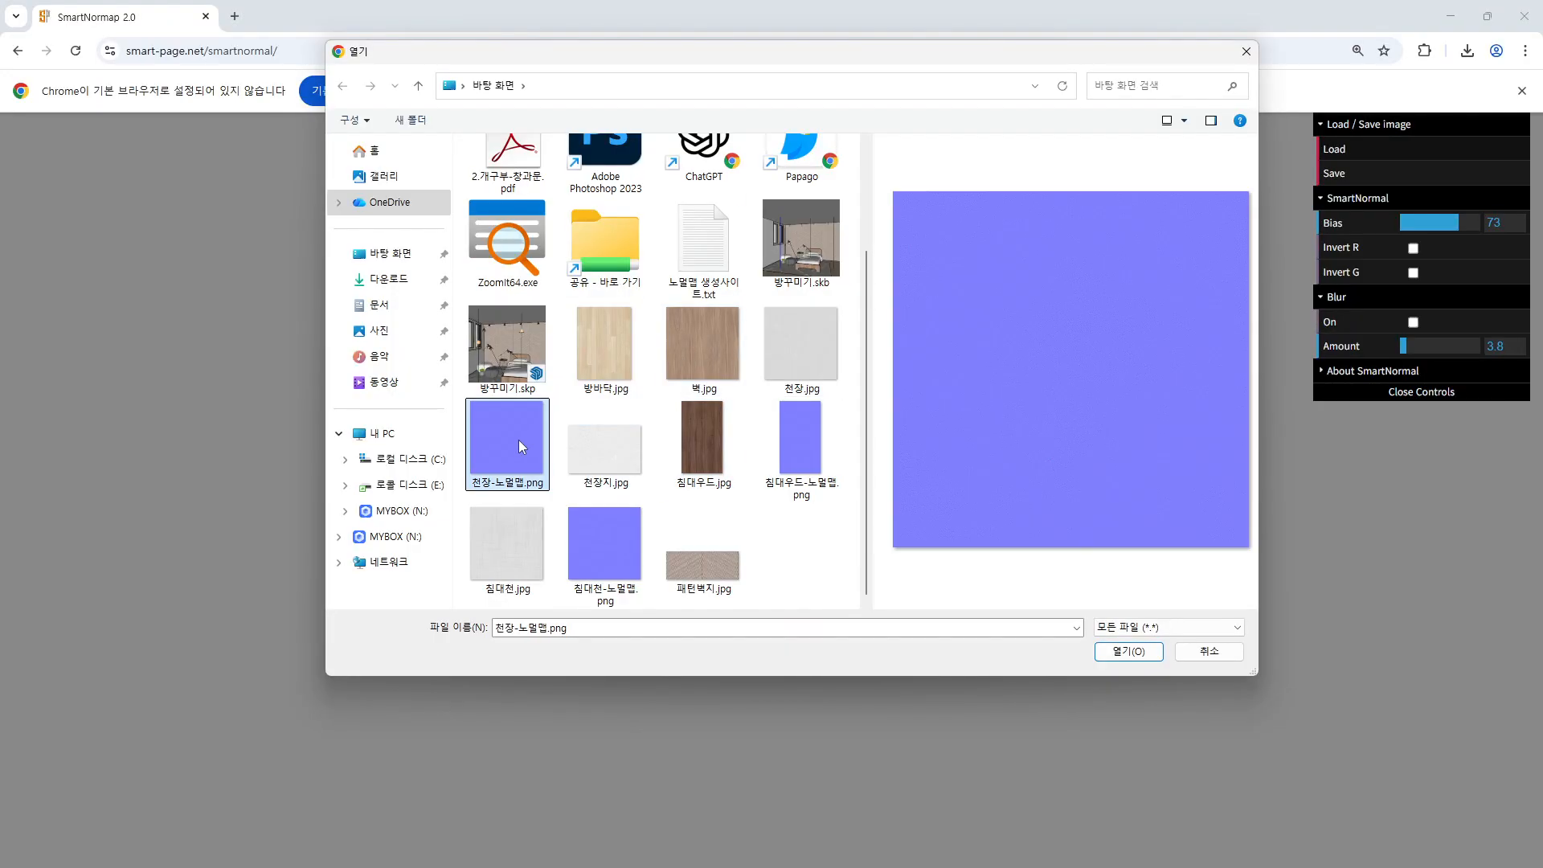
key(Delete)
click(693, 450)
key(Delete)
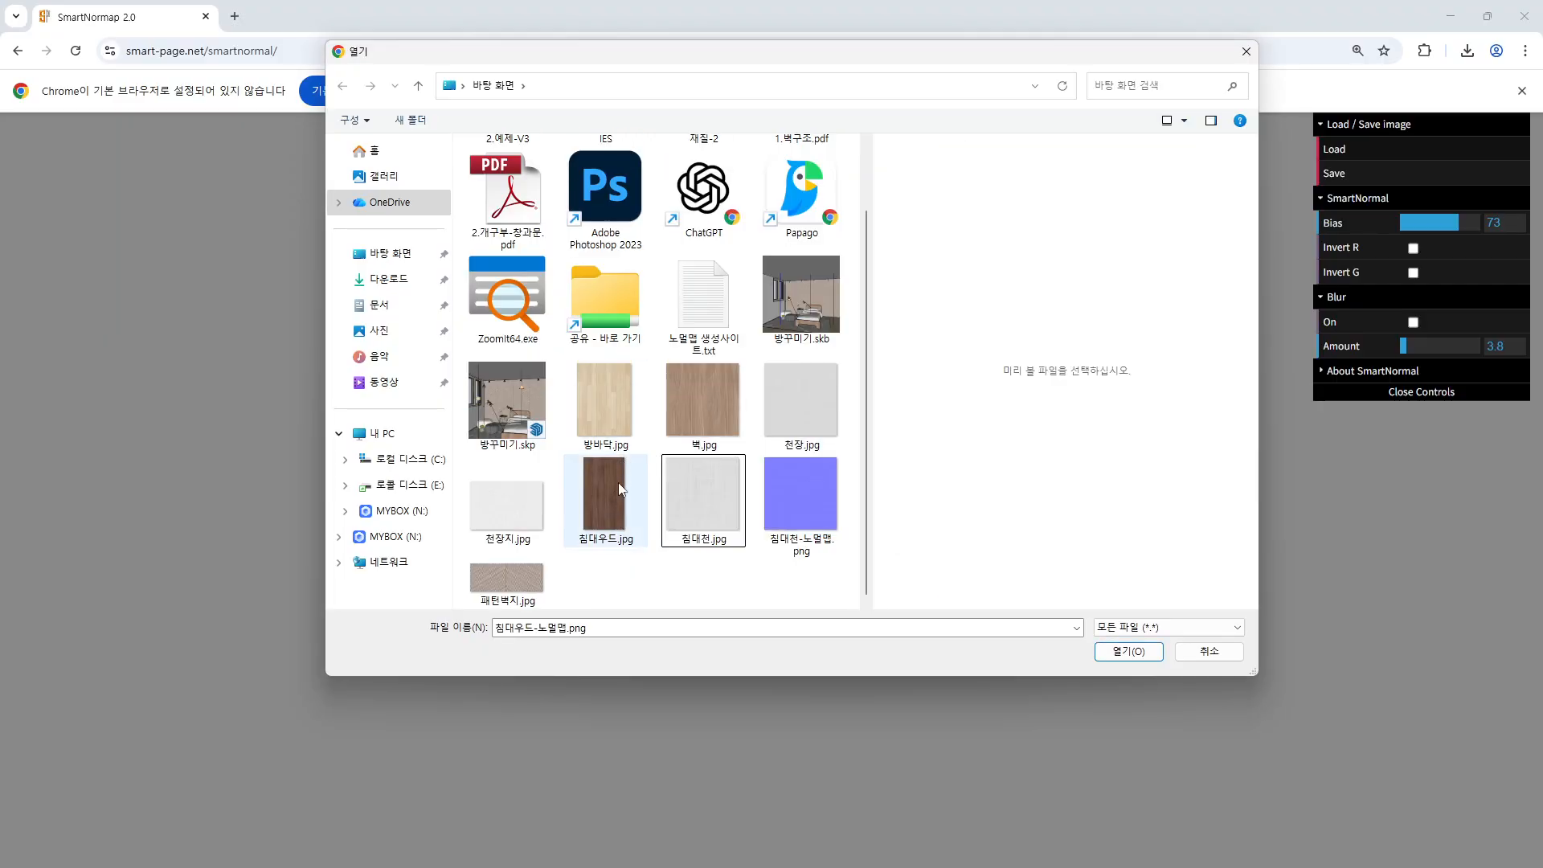
- Delete the wall texture 벽.jpg and the old normal map 침대천-노멀맵.png from the desktop folder
click(610, 415)
click(716, 418)
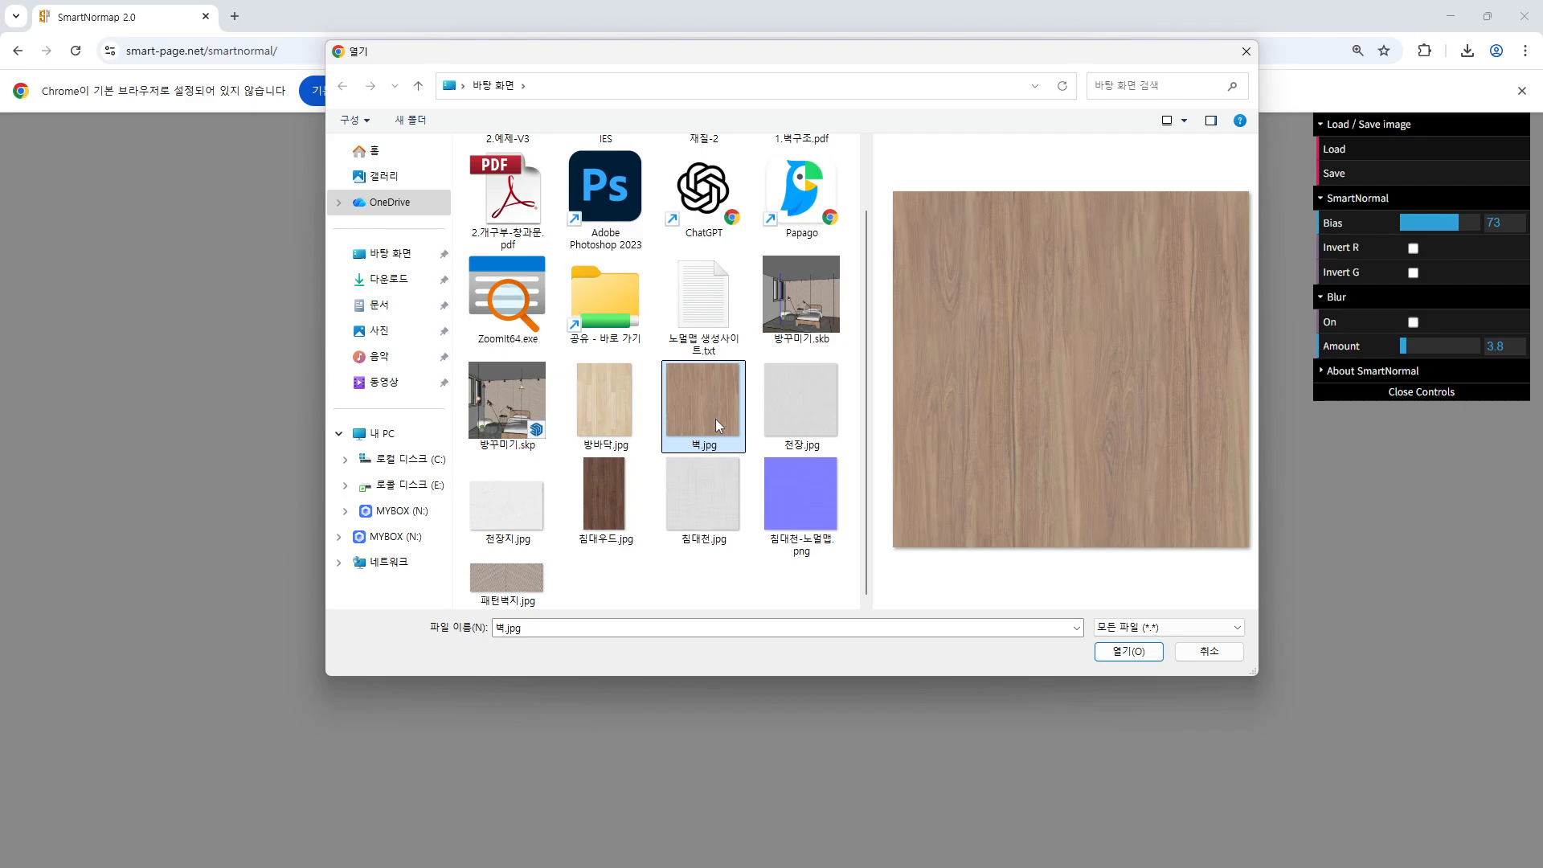
key(Delete)
click(697, 461)
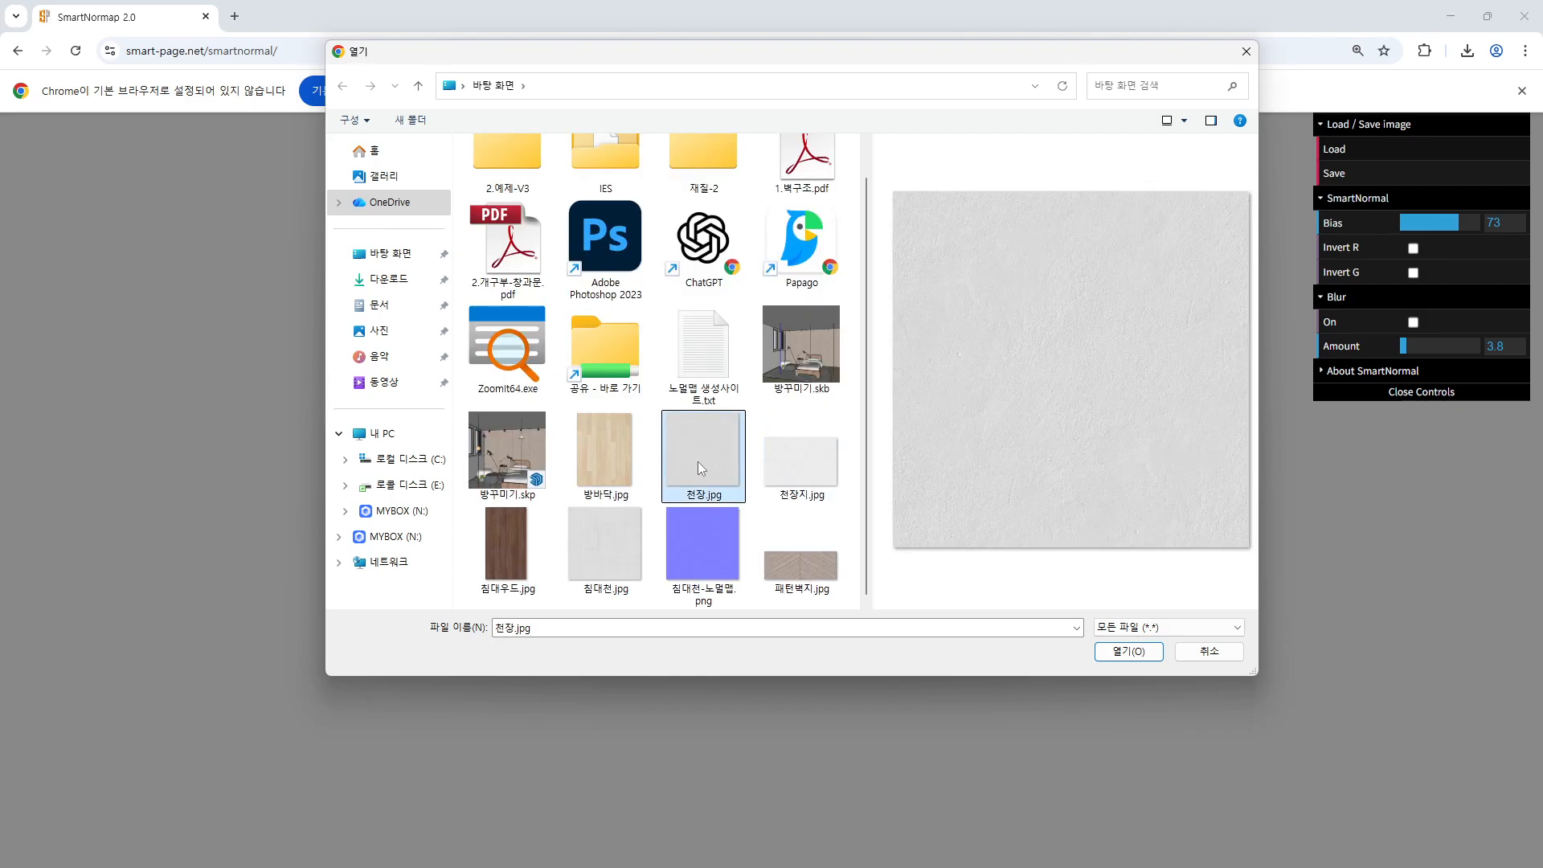
click(704, 570)
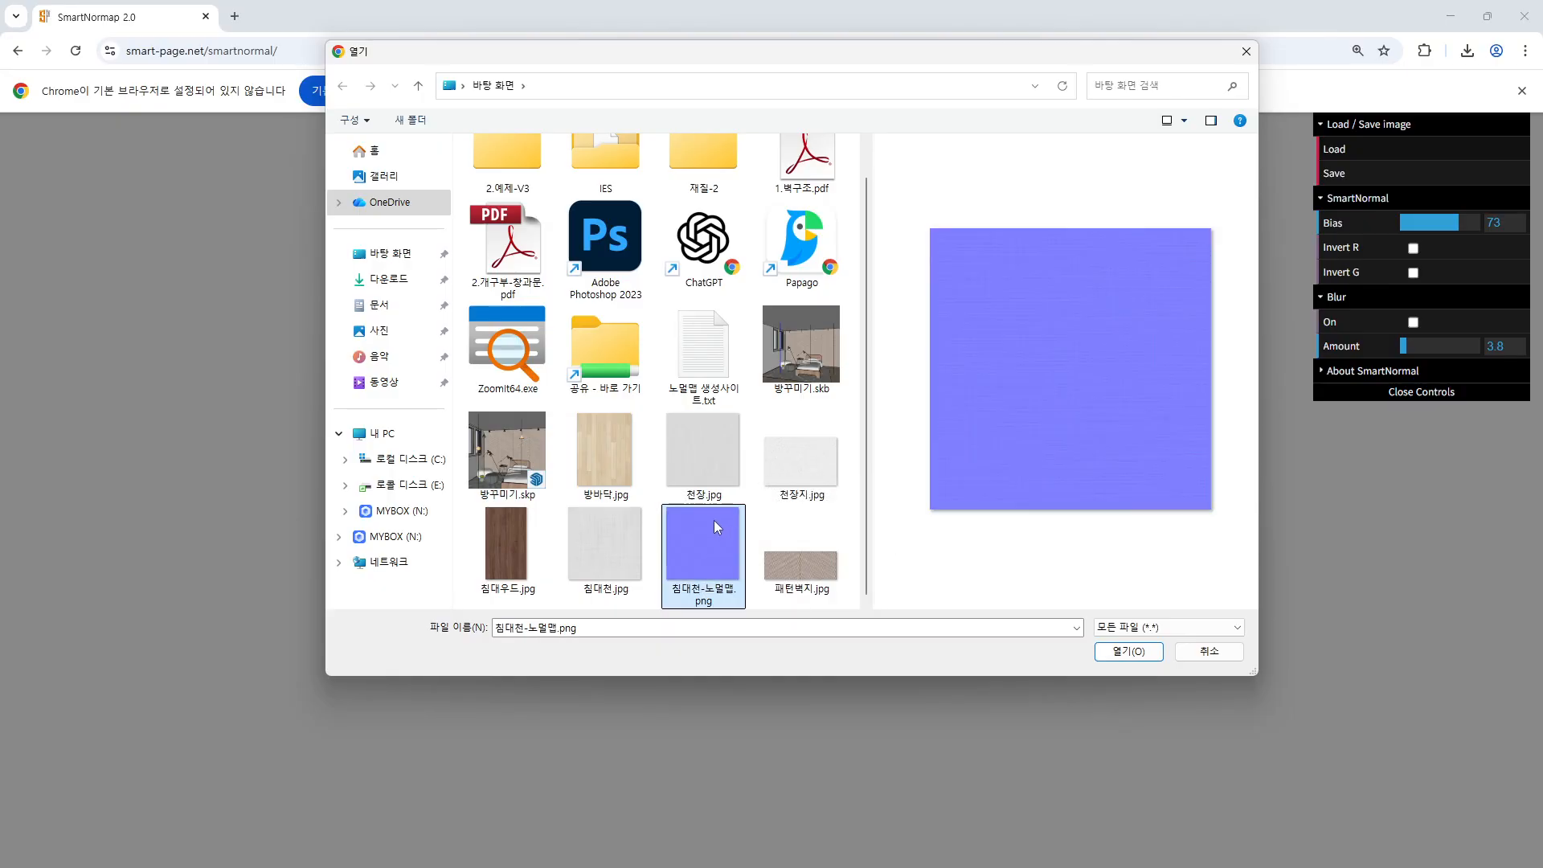
click(630, 551)
click(679, 548)
key(Delete)
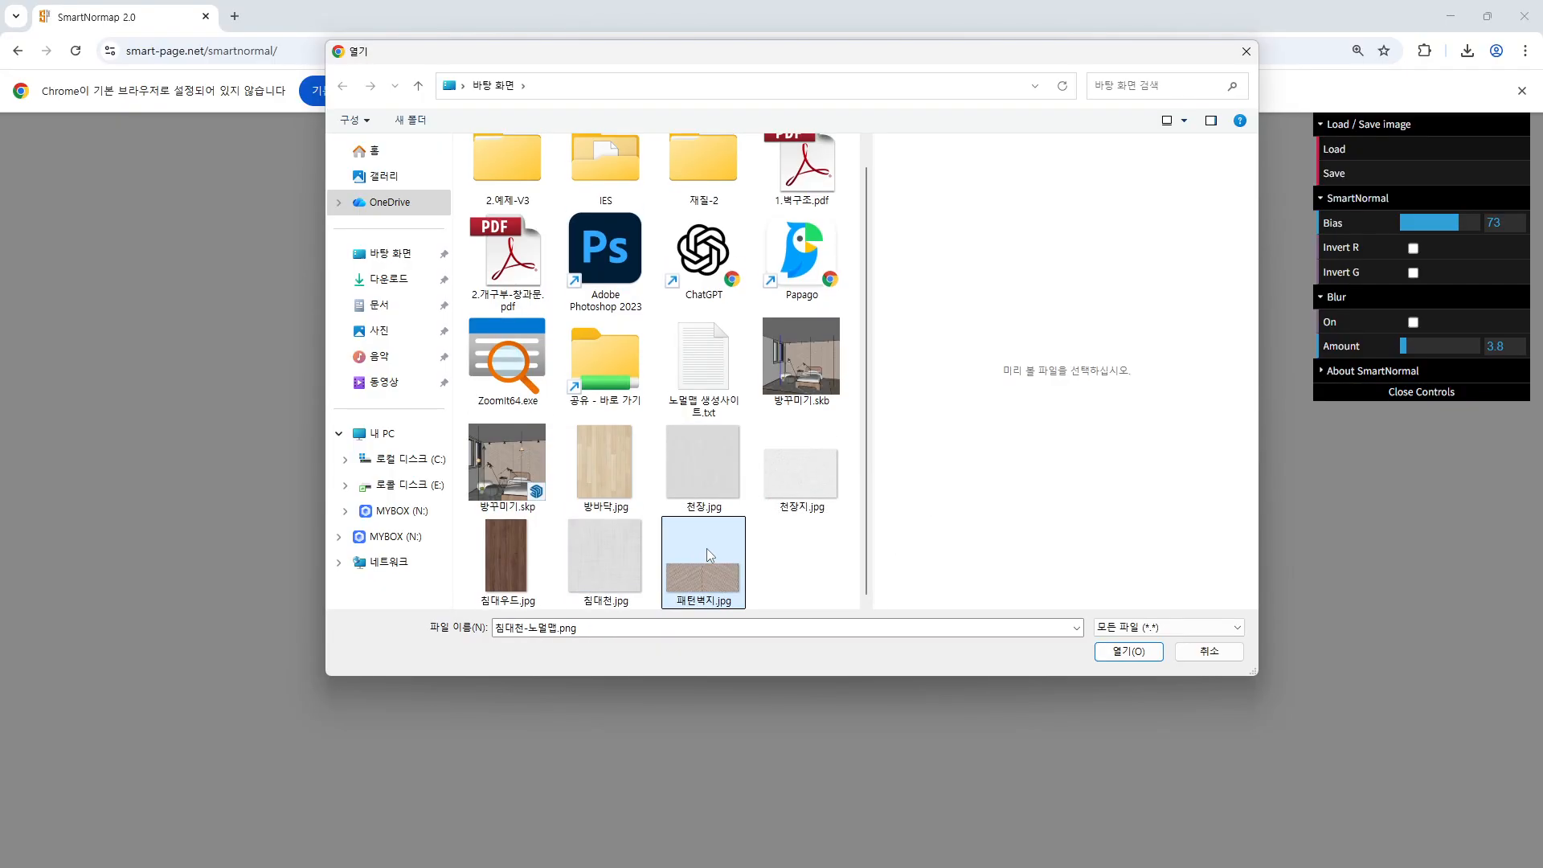
- Load the floor texture 방바닥.jpg and save its normal map to the desktop as 방바닥-노멀맵.png
double_click(619, 469)
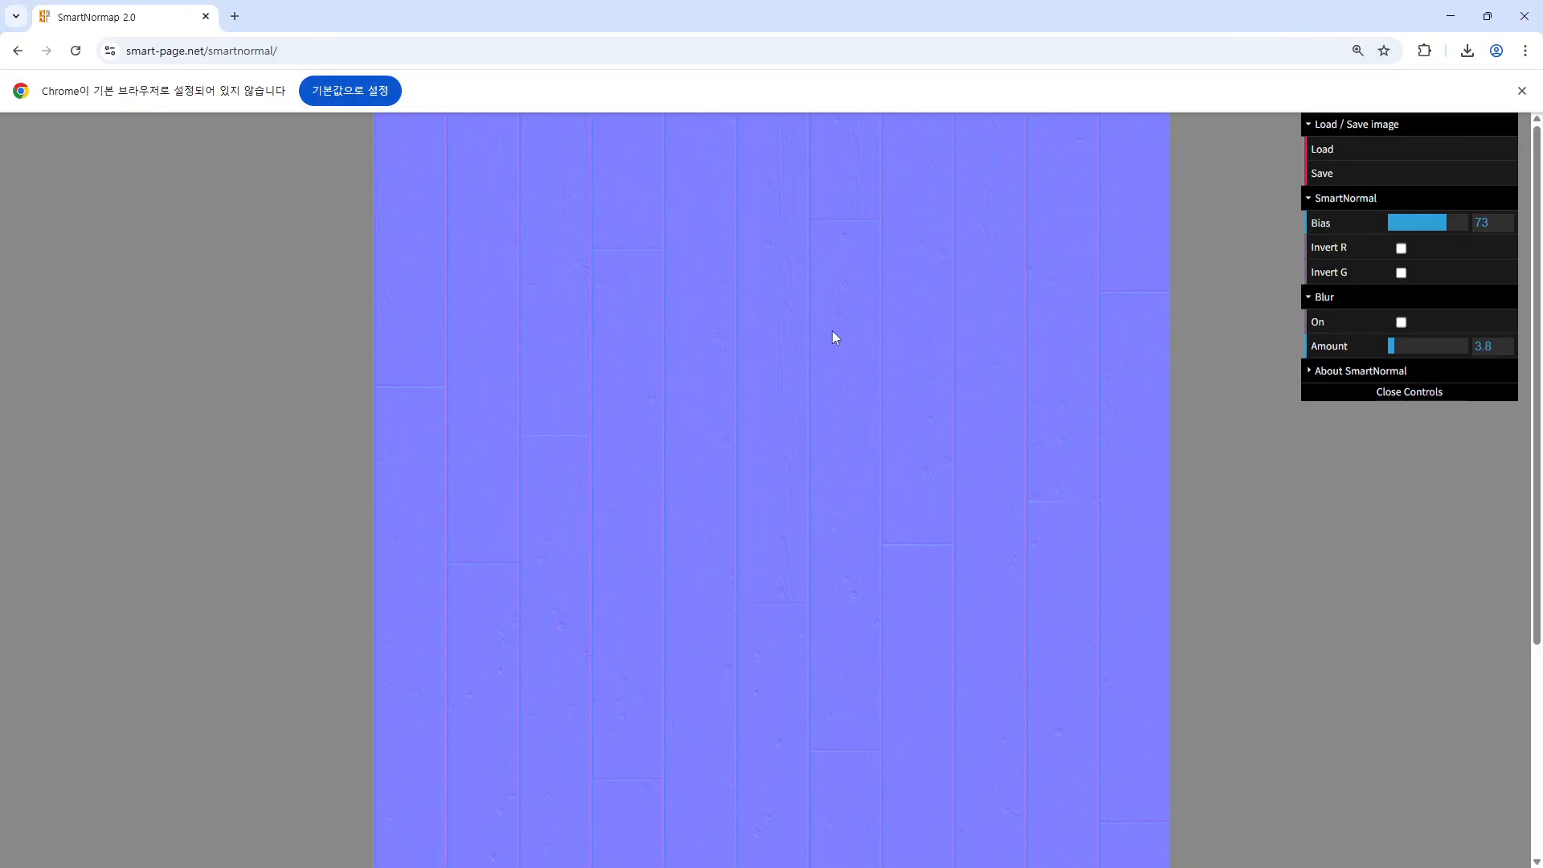
right_click(832, 331)
click(876, 347)
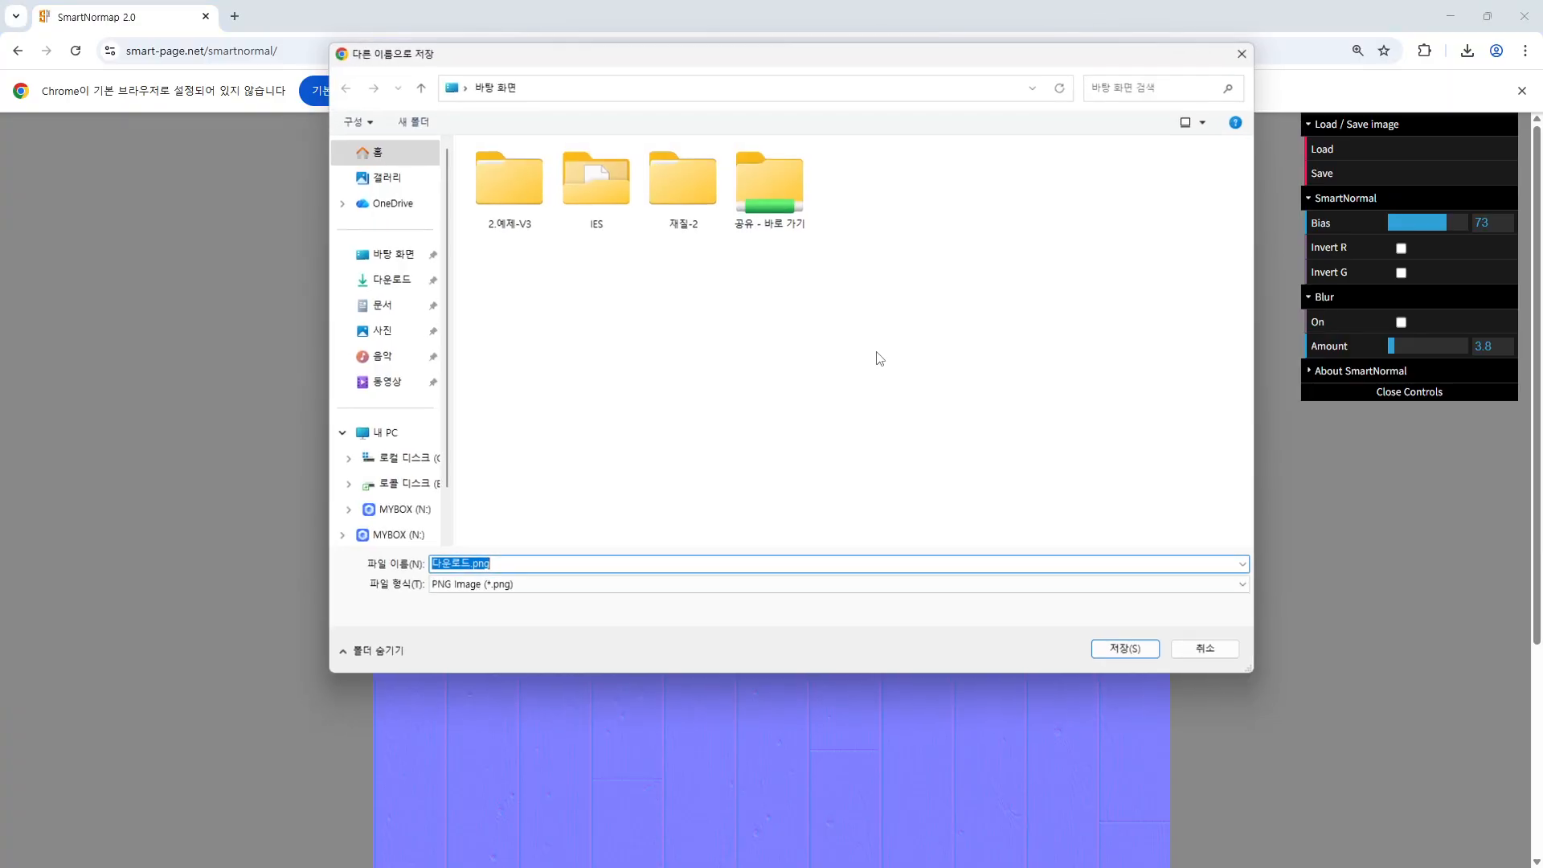
text(QK)
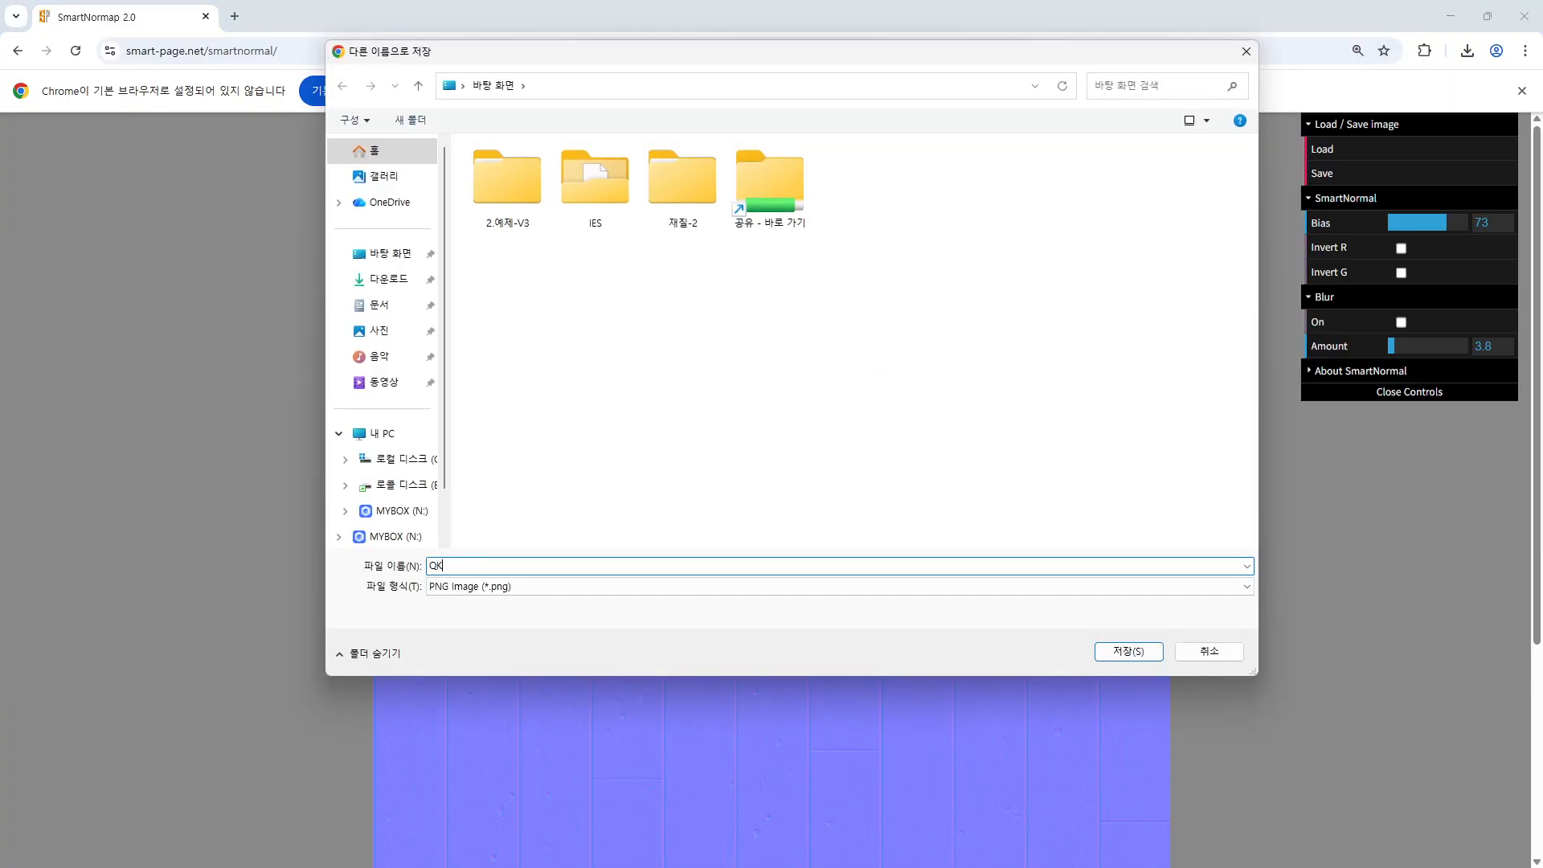
text(바닥-노멀맵)
key(Return)
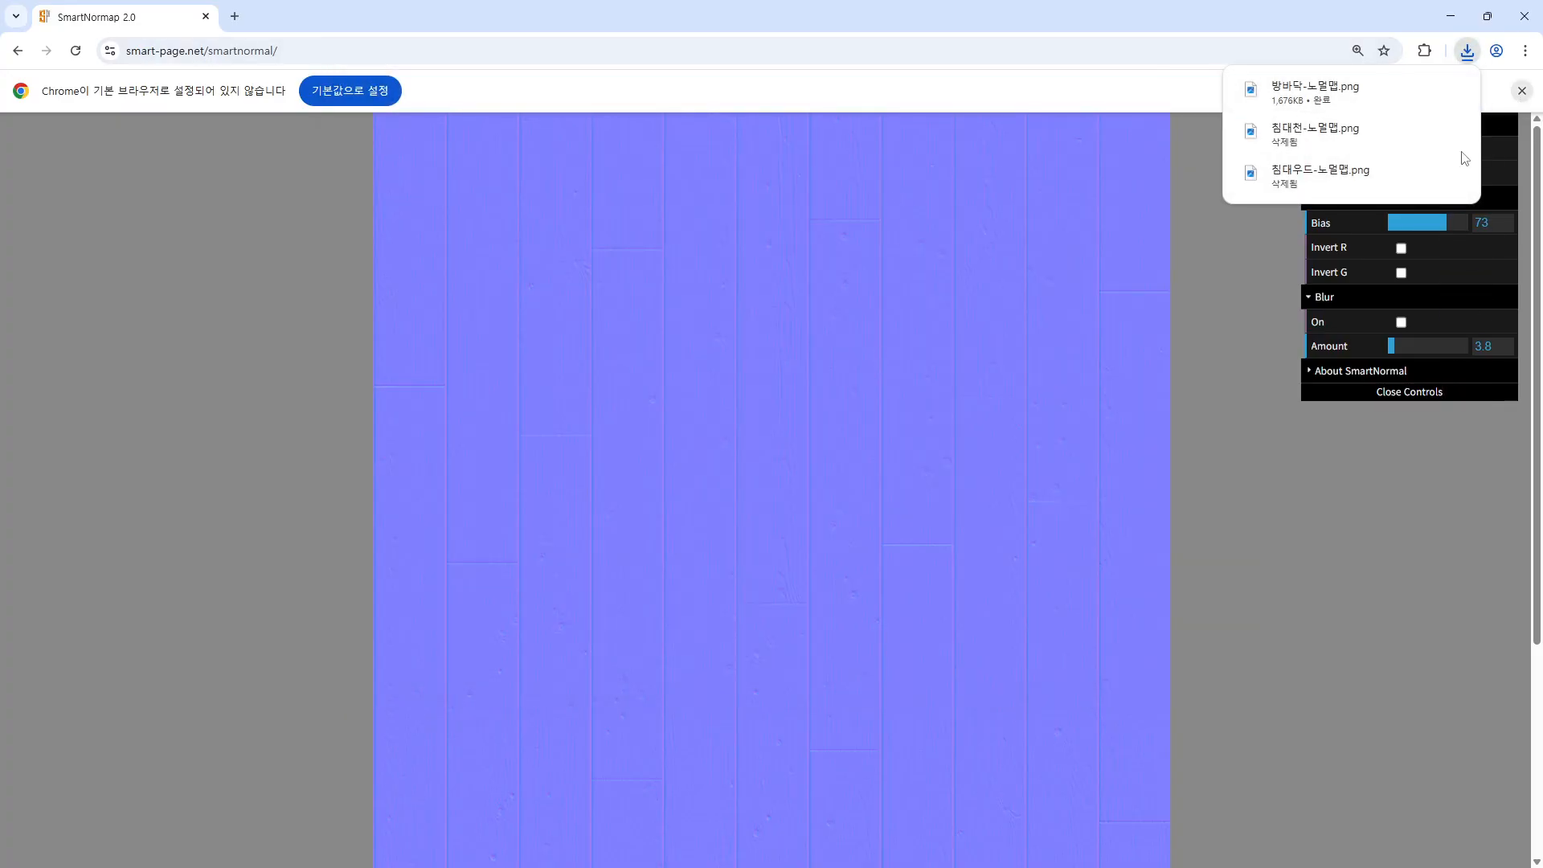
- Load the ceiling texture 천장지.jpg and save its normal map to the desktop as 천장지-노멀맵.png
click(1402, 150)
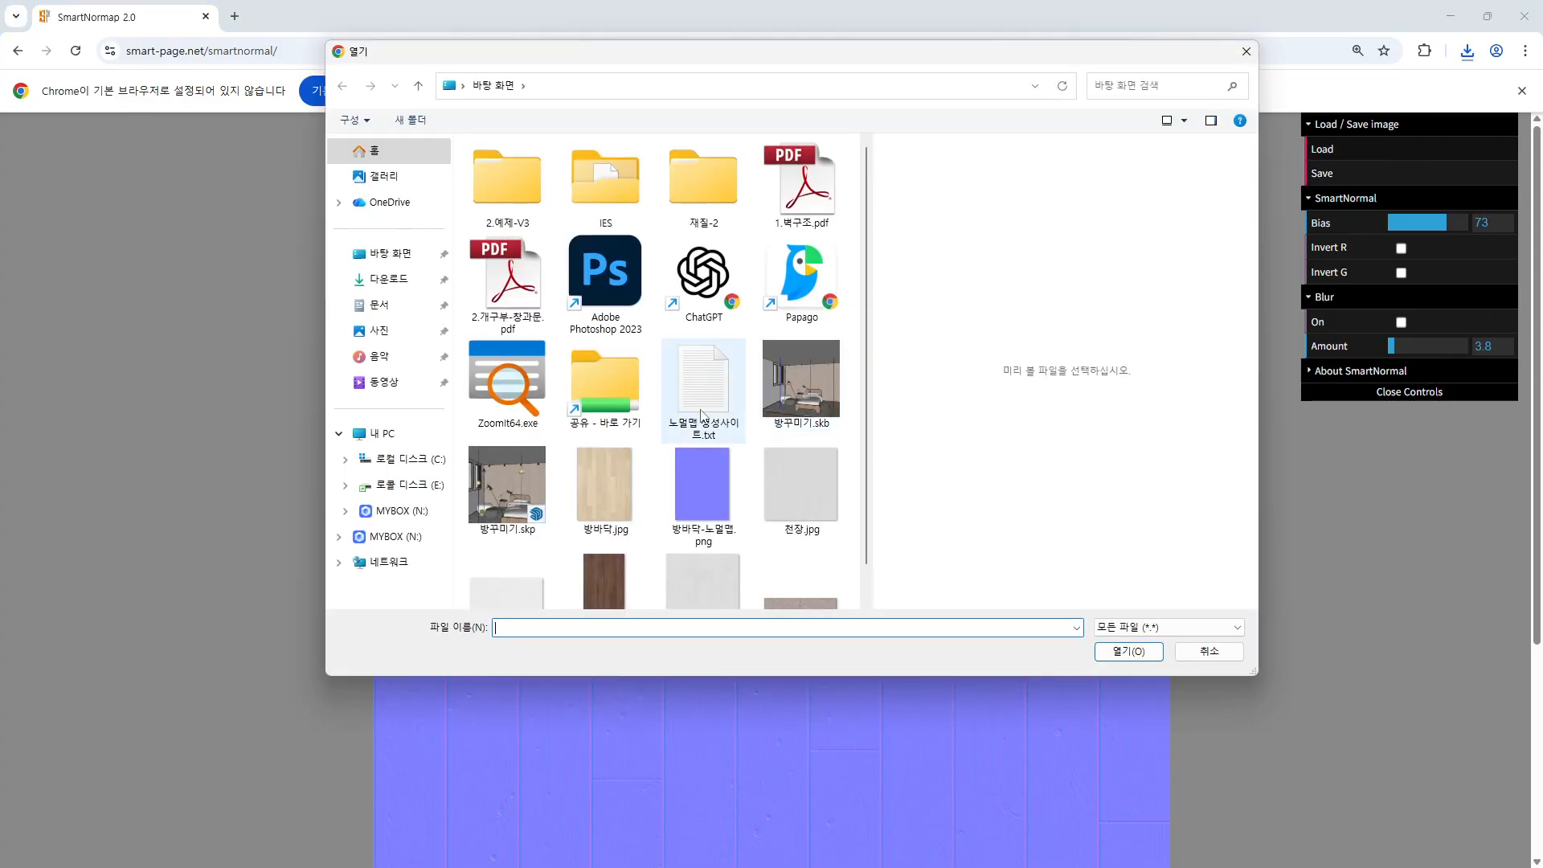
scroll(712, 442, down, 1)
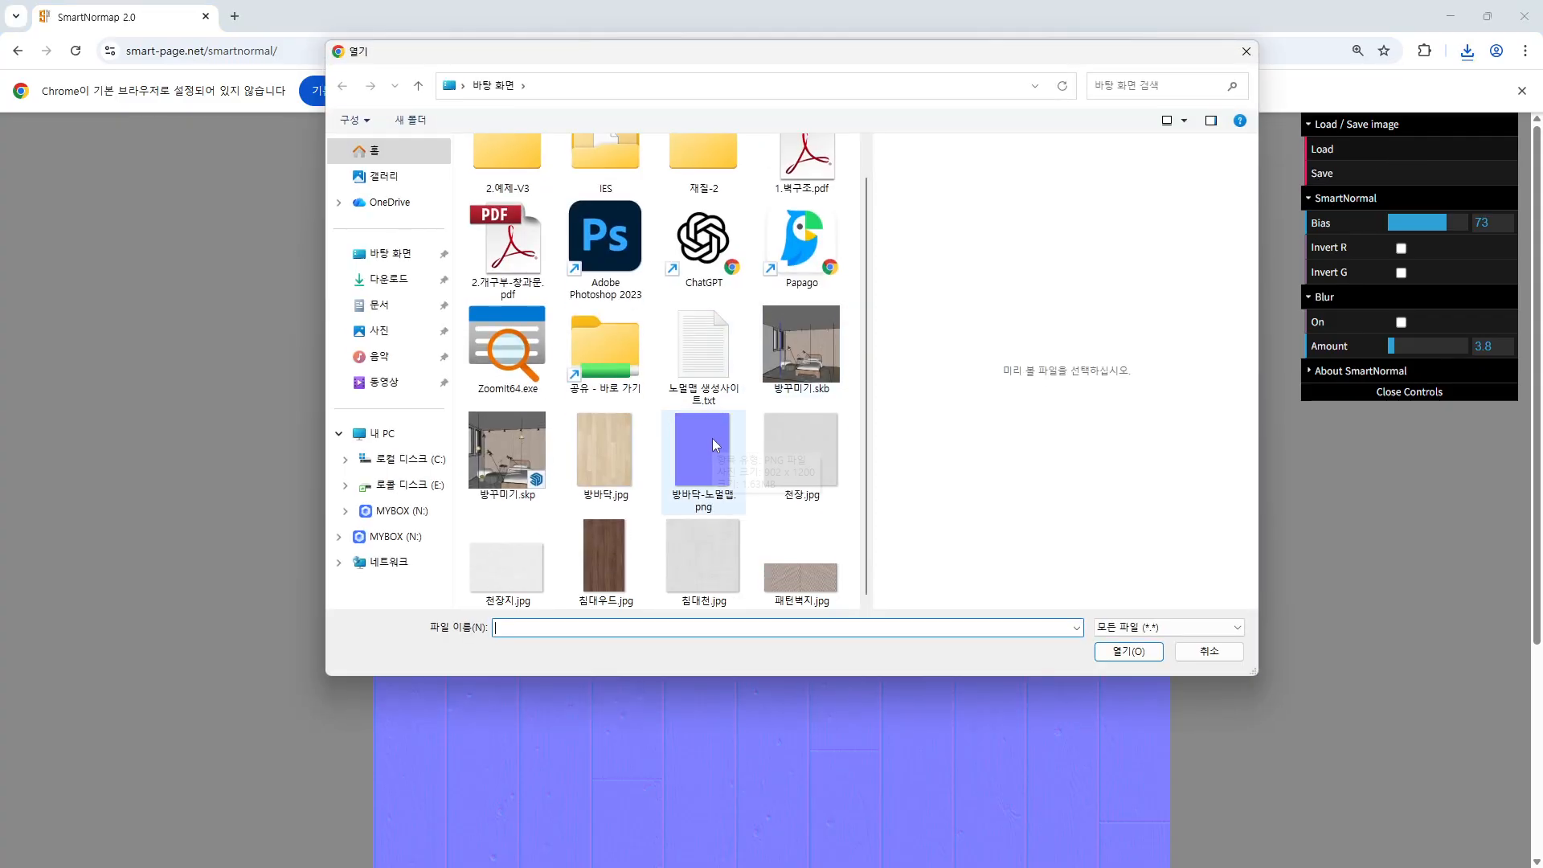
double_click(498, 575)
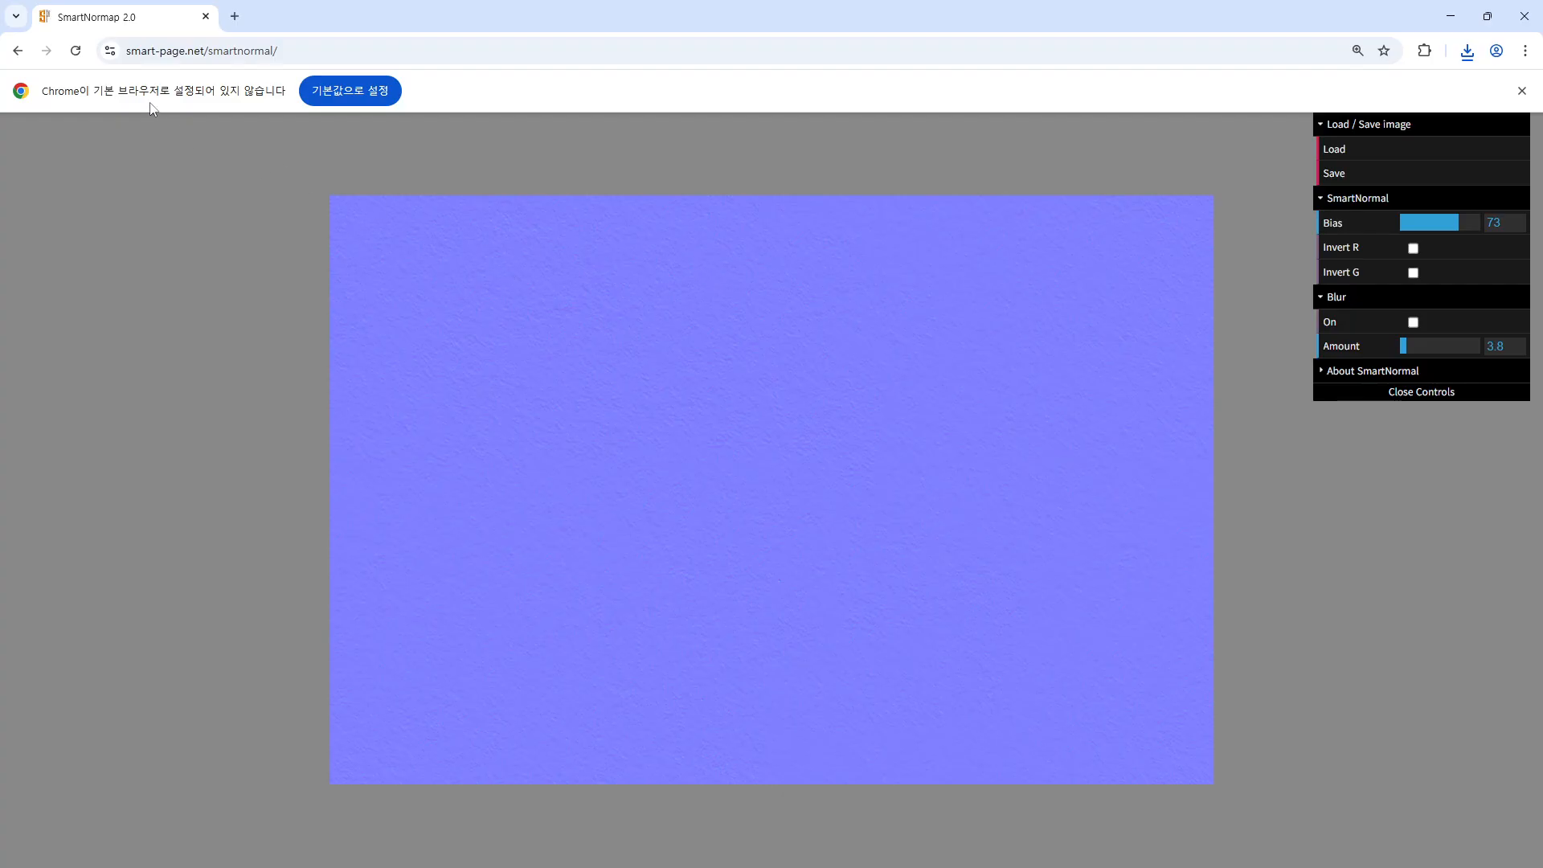
right_click(605, 307)
click(653, 320)
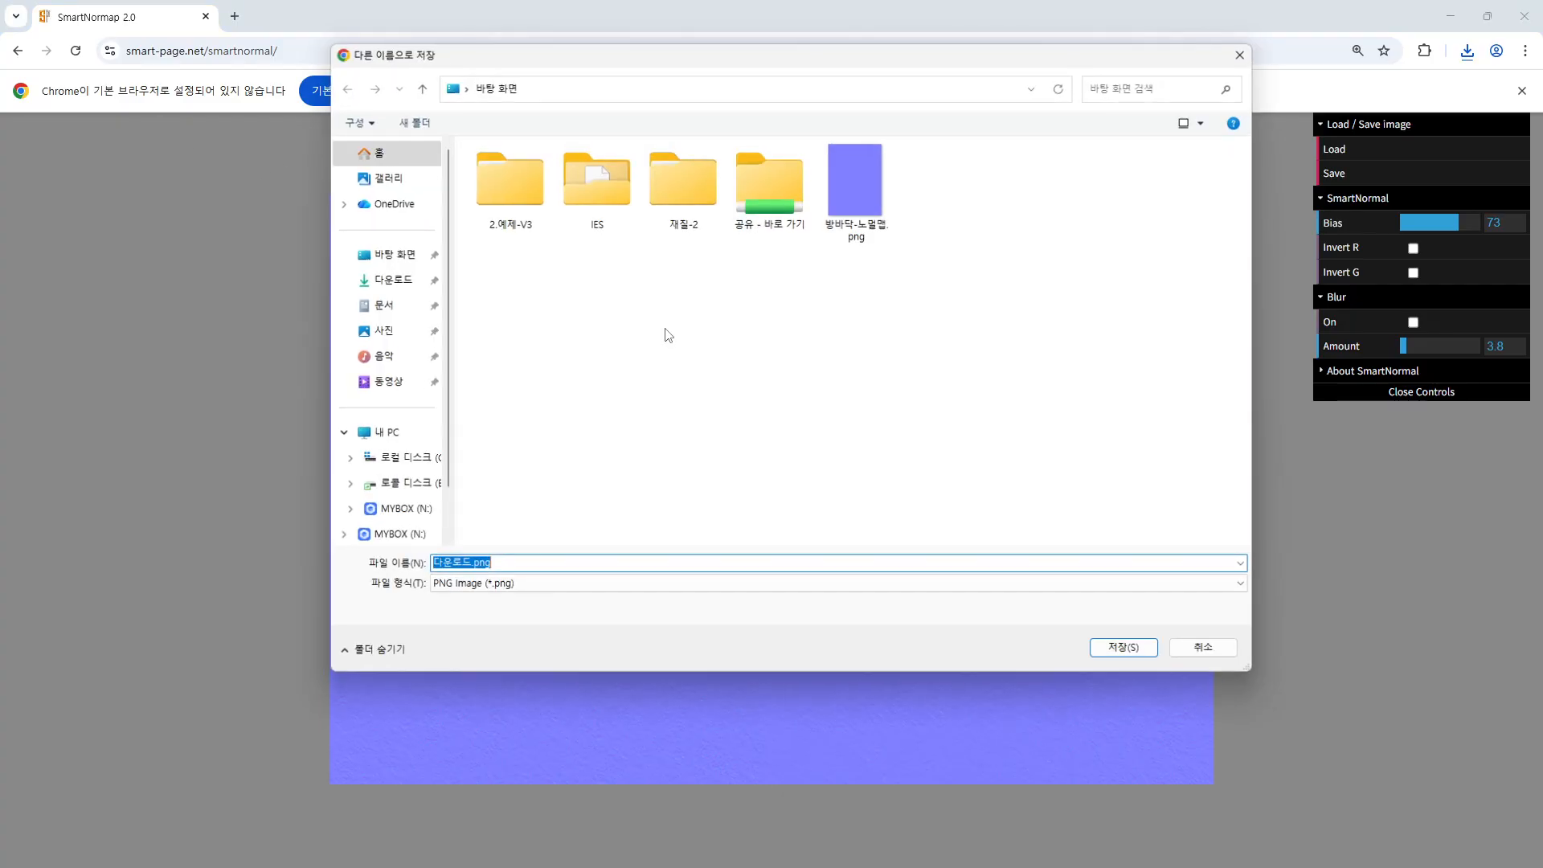
text(CJS)
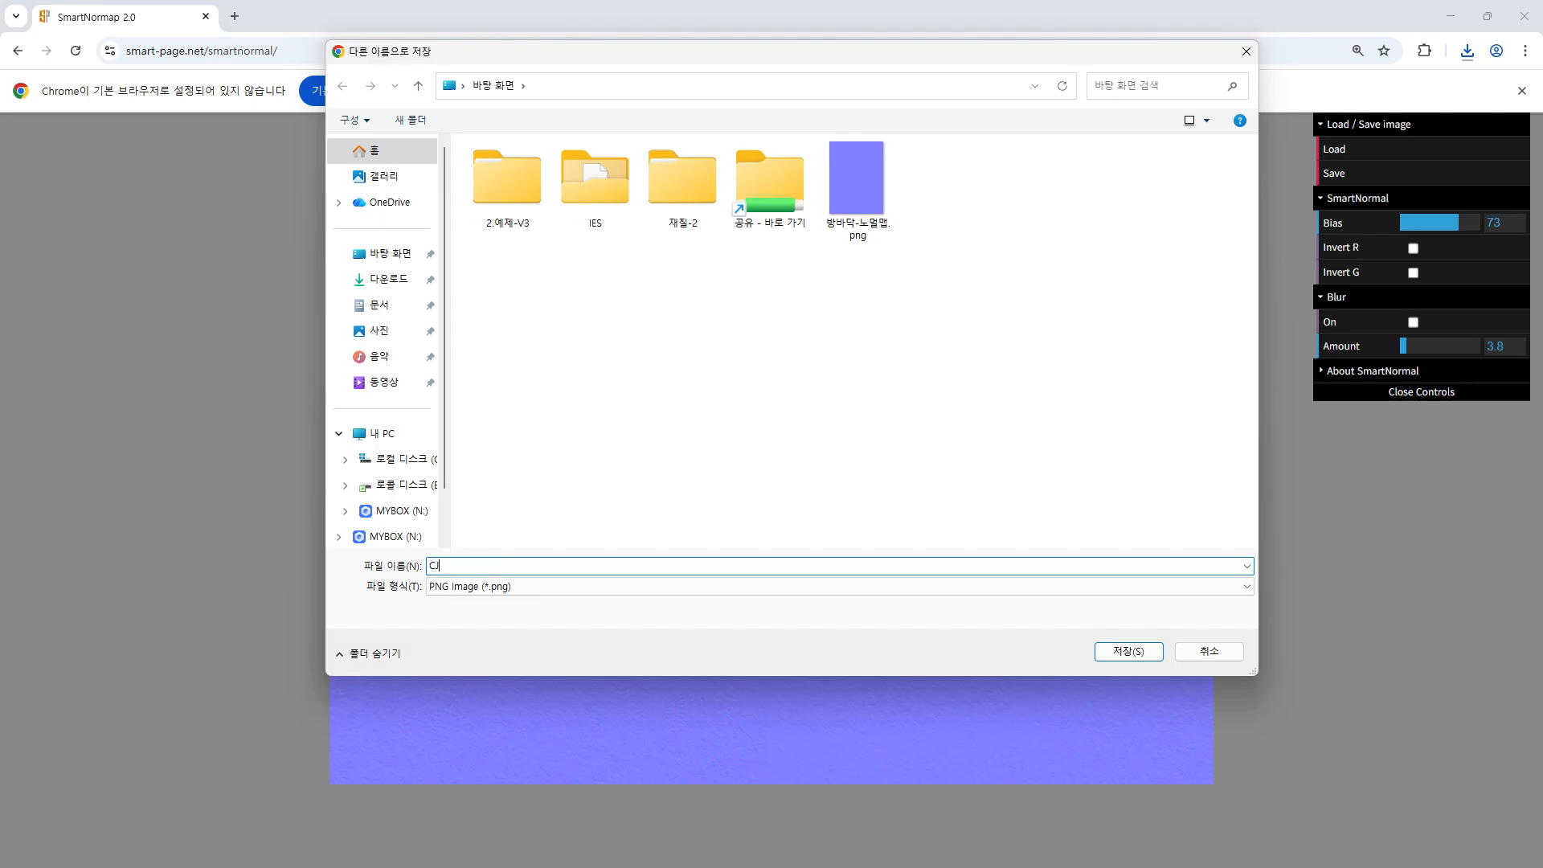
key(BackSpace)
key(BackSpace)
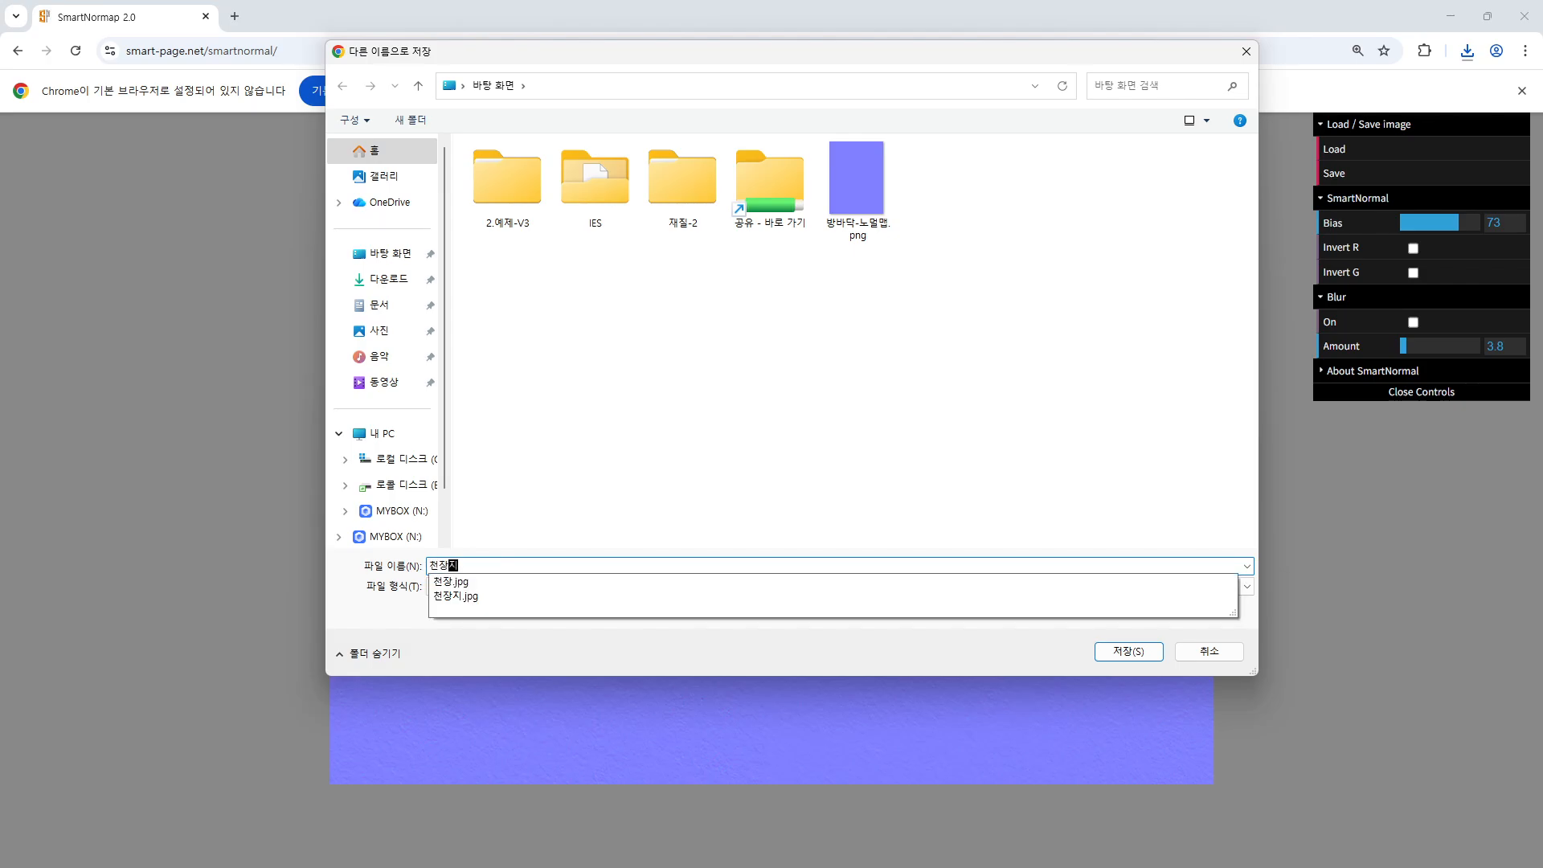
text(-노멀맵)
key(Return)
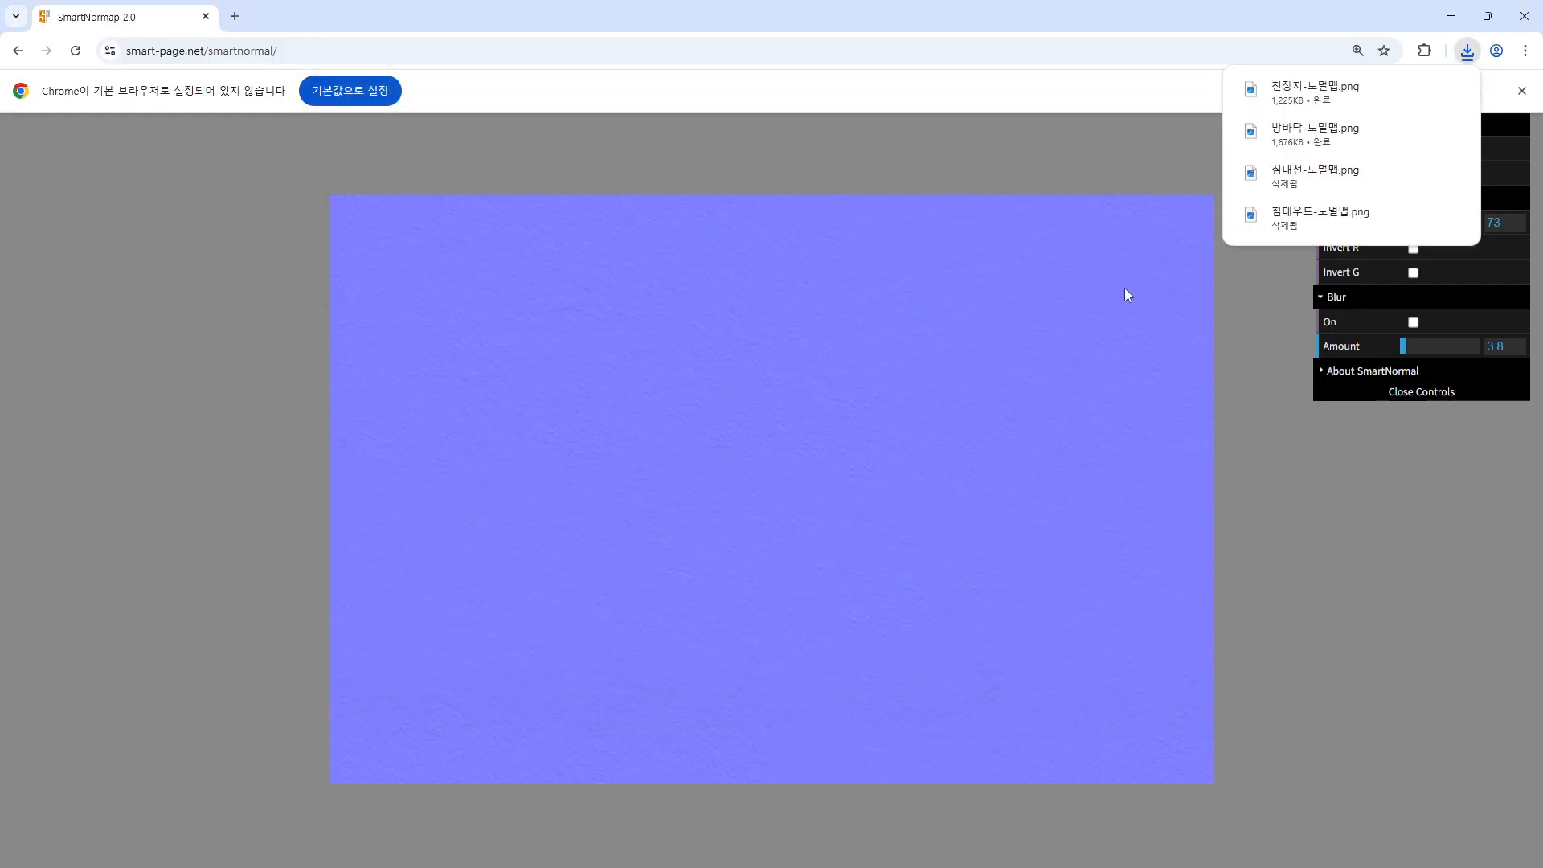
click(1365, 151)
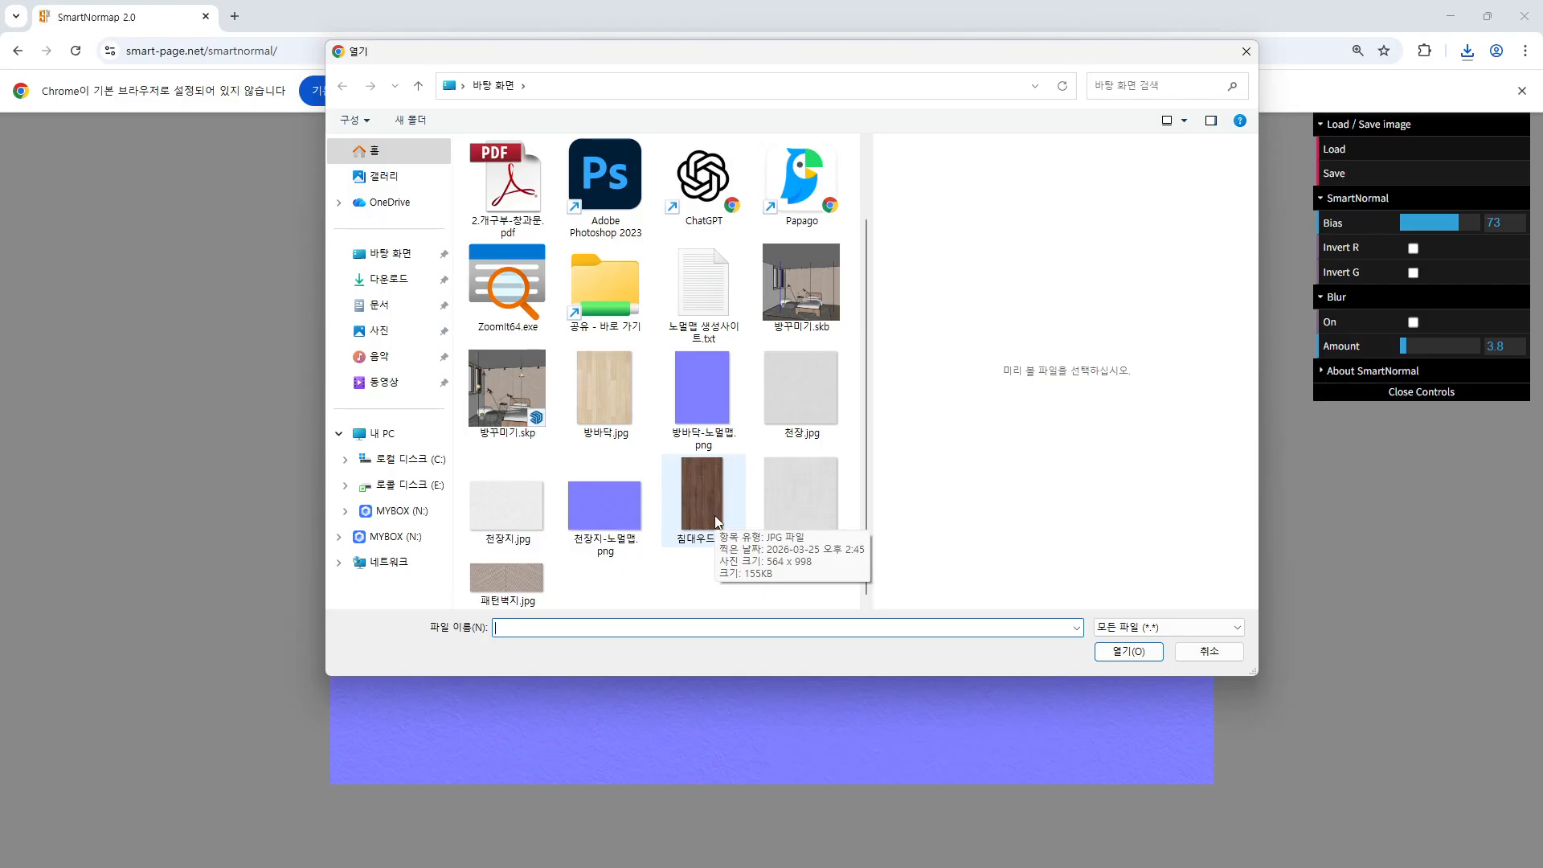
double_click(701, 494)
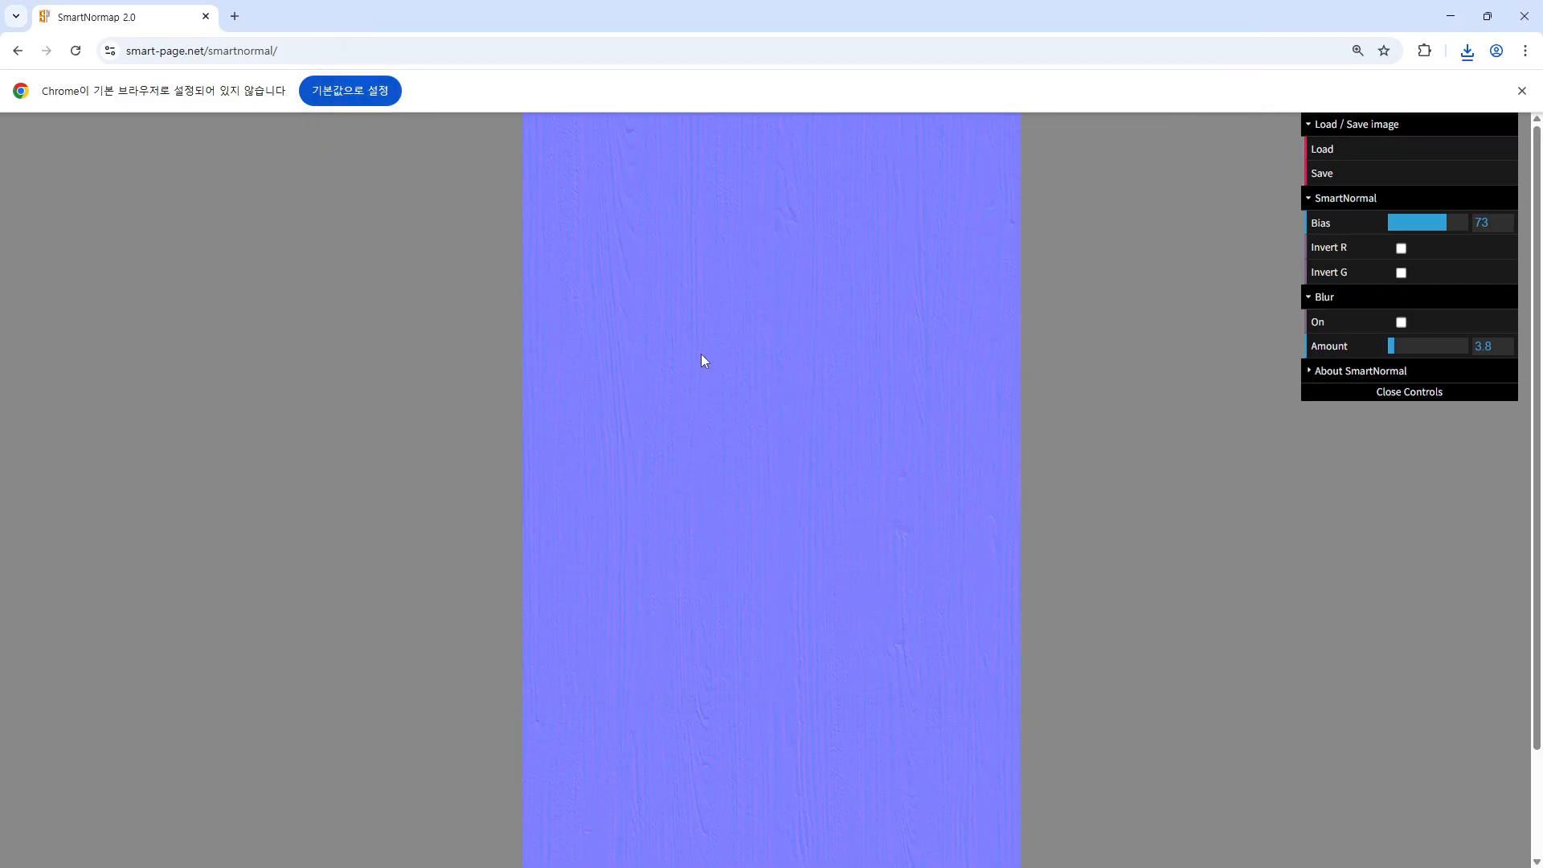
click(19, 51)
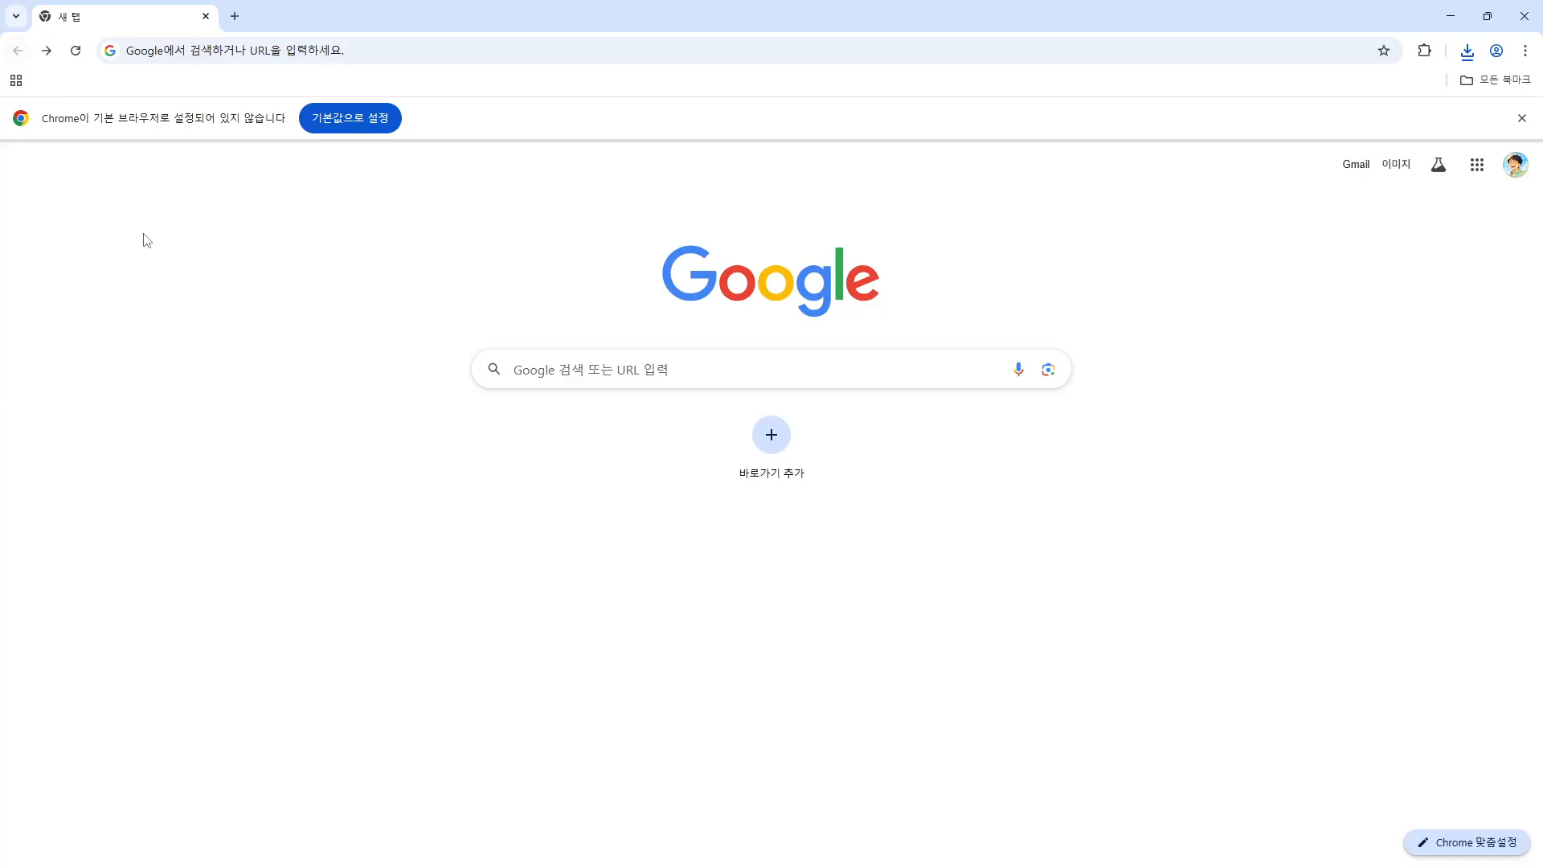
click(514, 53)
text(https://www.smart-page.net/smartnormal/)
key(Return)
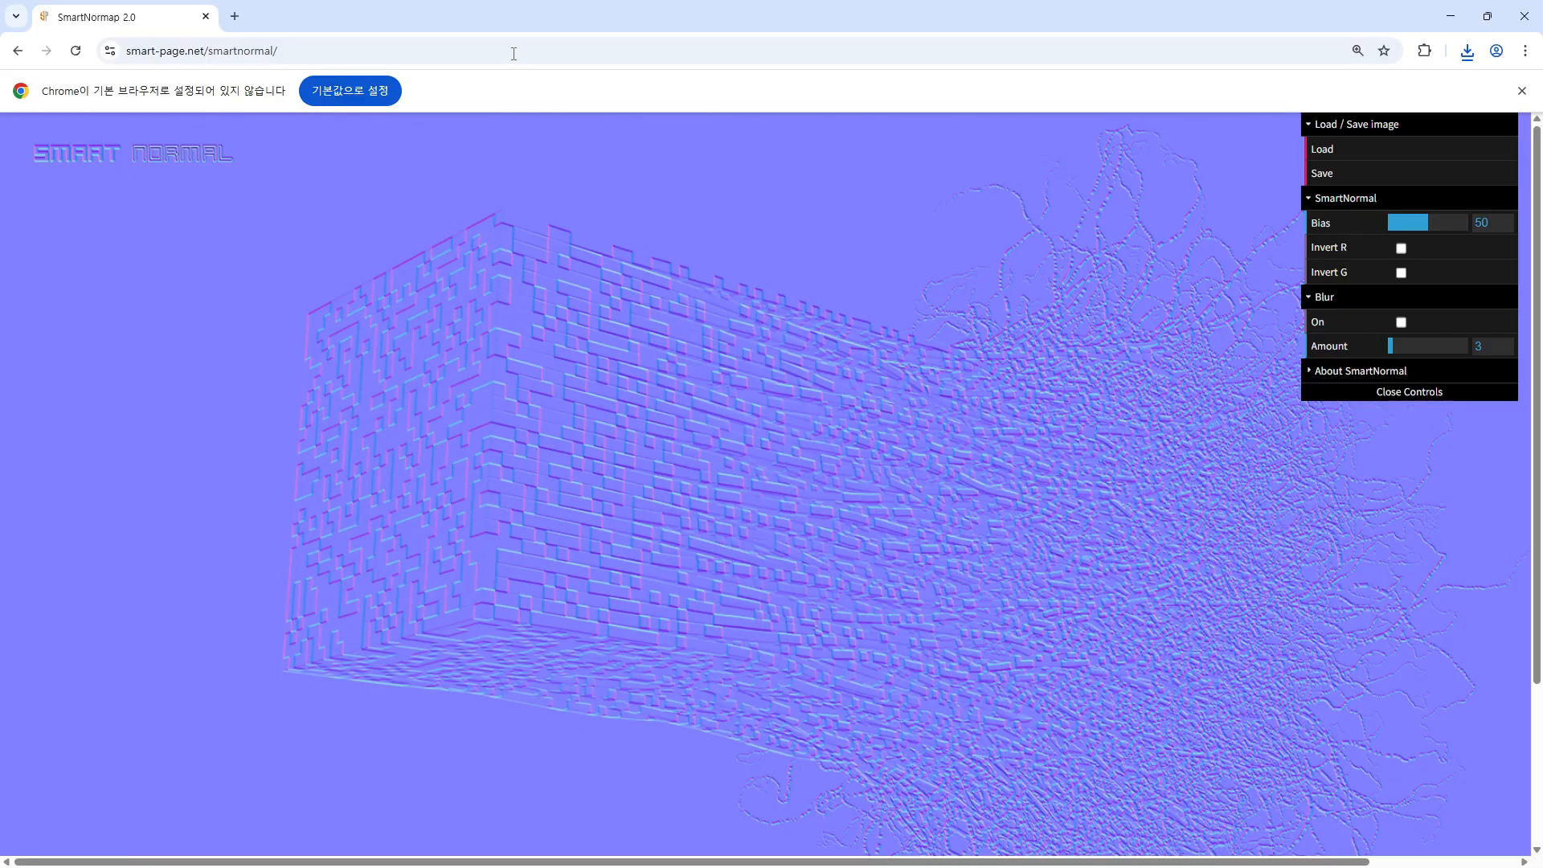
- Load 침대우드.jpg at the default bias, save its normal map to the desktop as 옷장우드-노멀맵.png, and return to the SketchUp model
click(1319, 150)
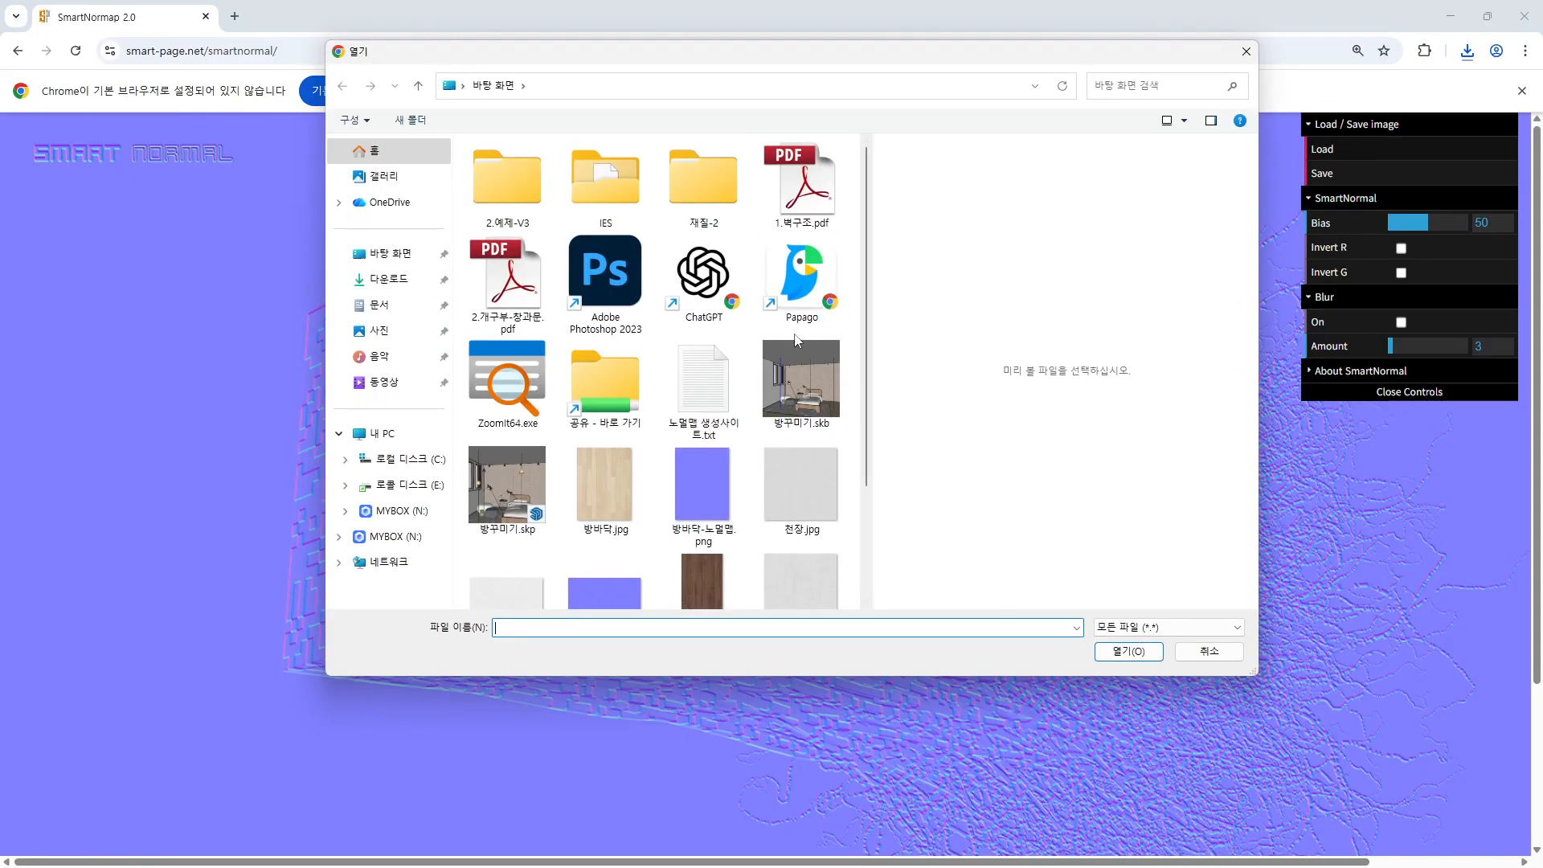
scroll(707, 498, down, 2)
double_click(719, 485)
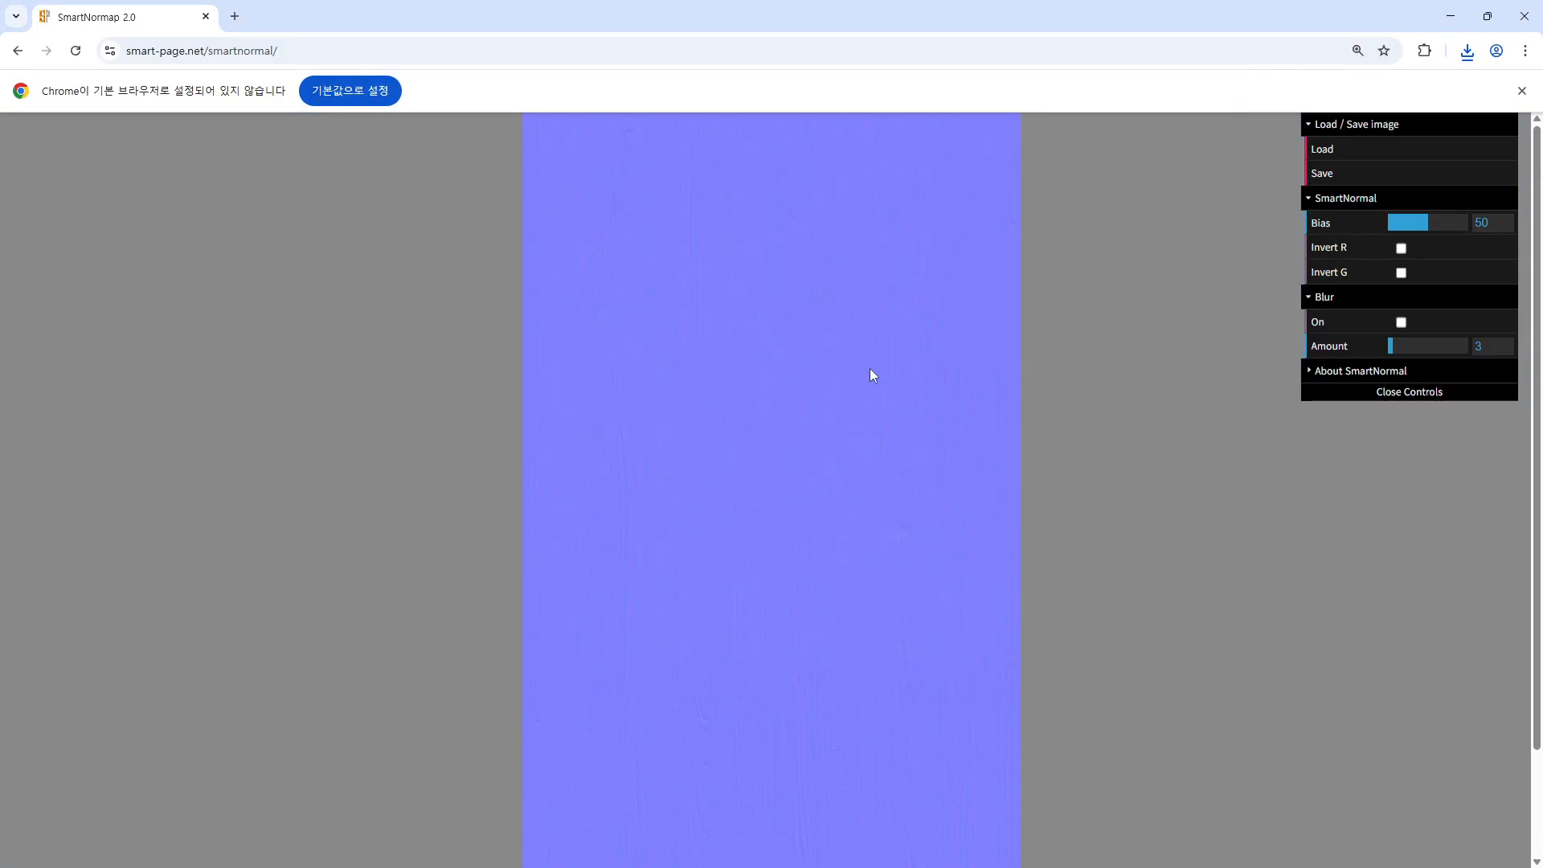
right_click(769, 372)
click(802, 392)
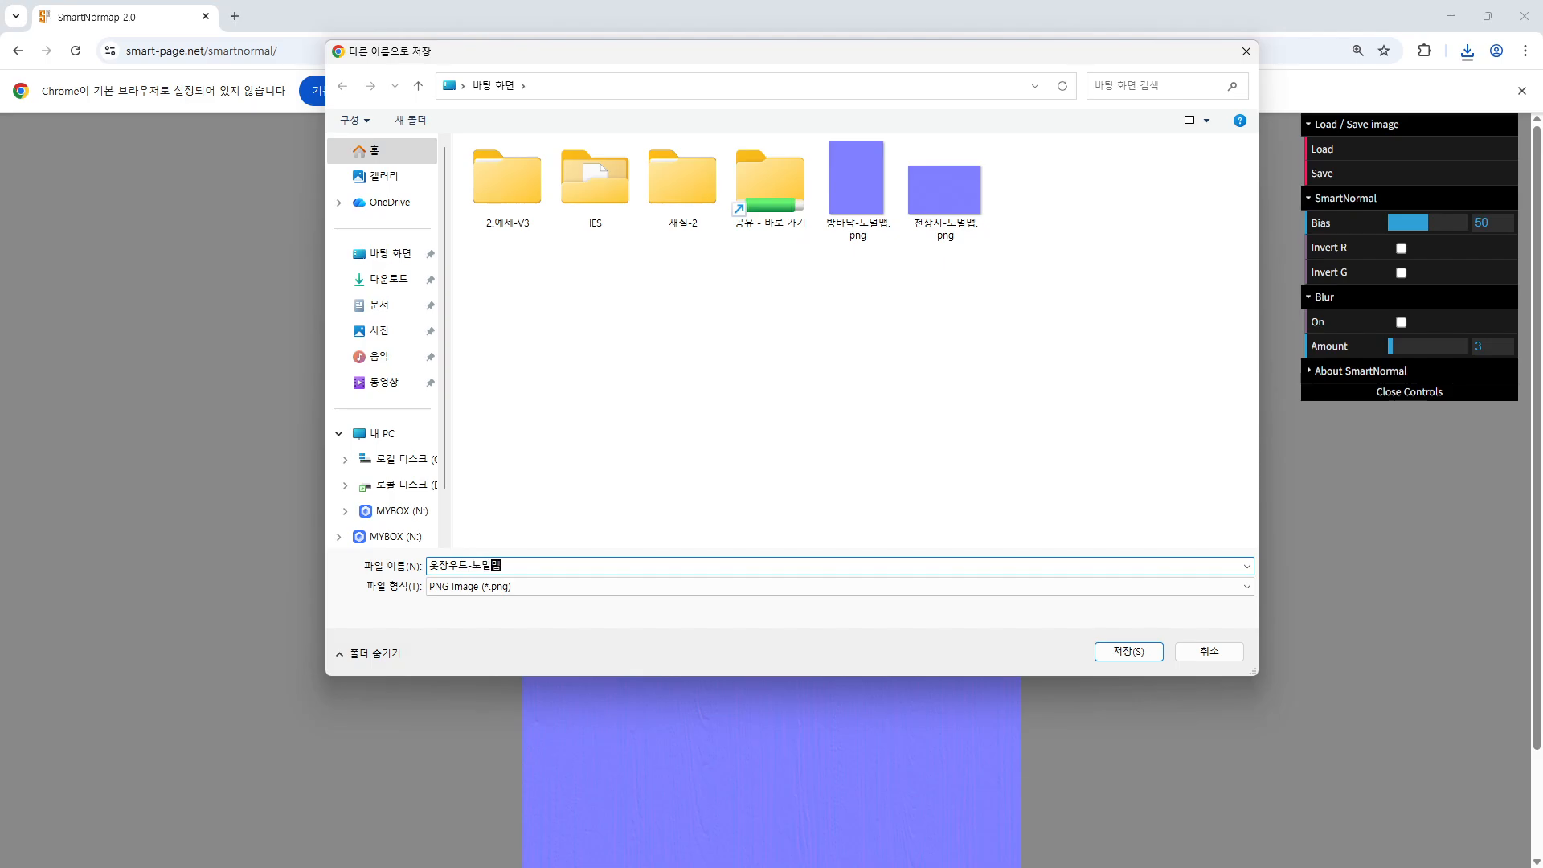
key(Return)
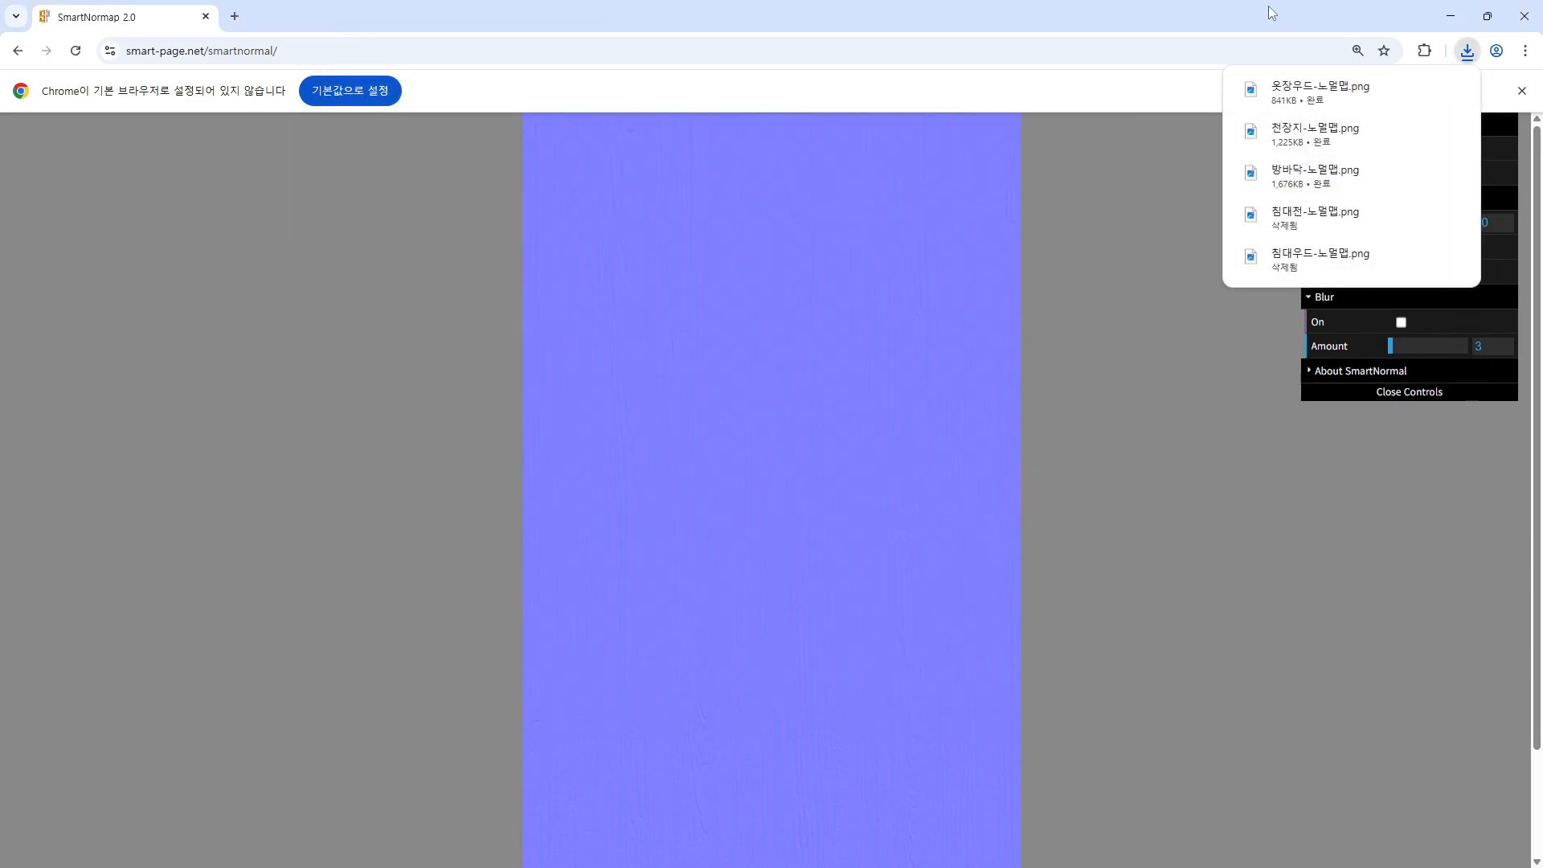
click(1450, 16)
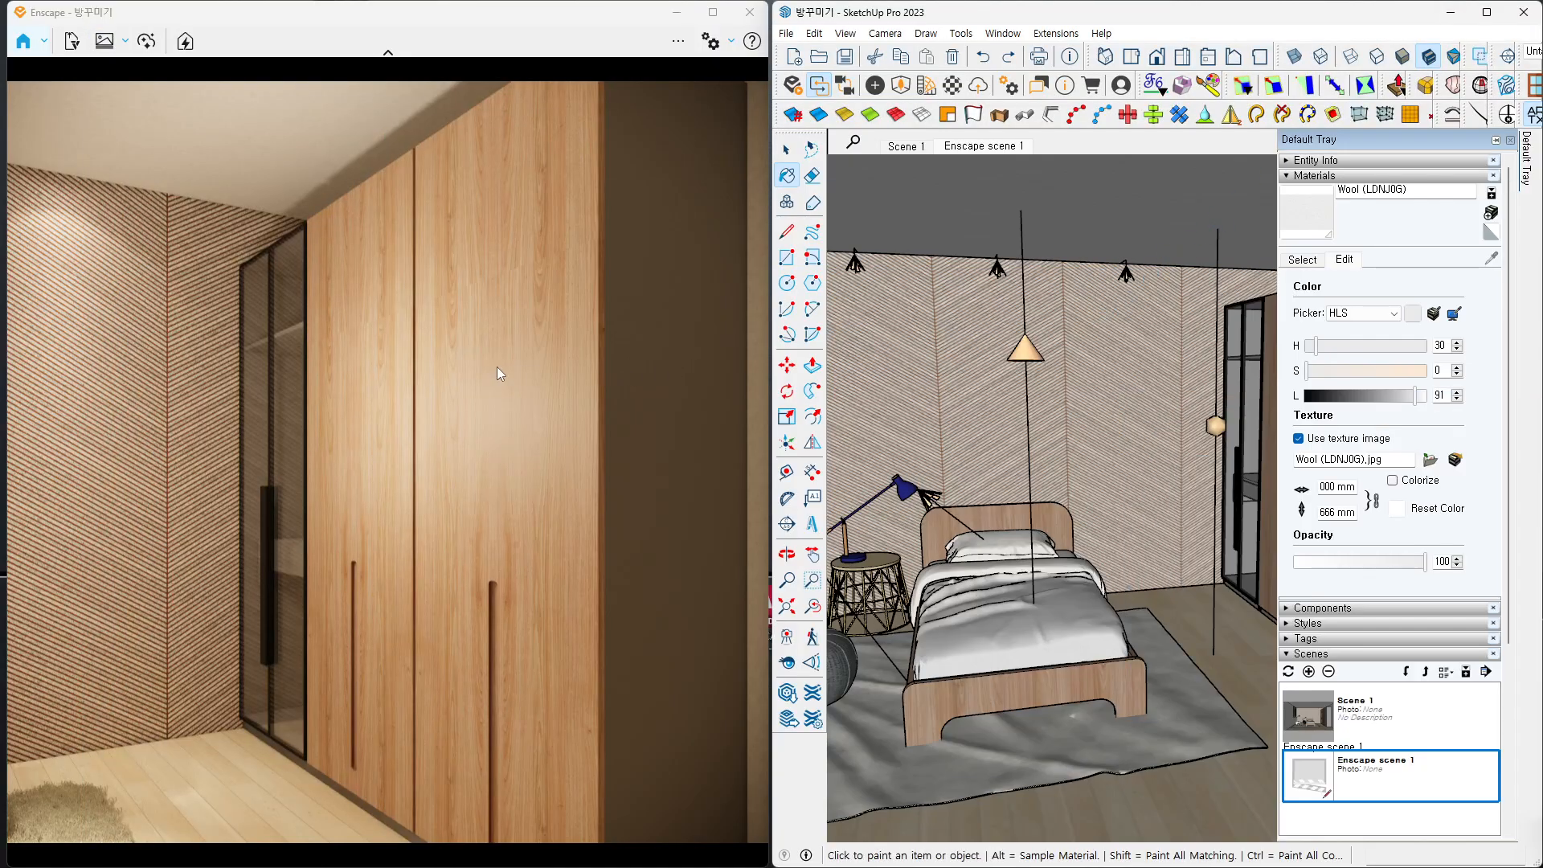
- Frame the wardrobe in the Enscape render view, open the Enscape Material Editor and collapse the SketchUp Default Tray
right_drag(480, 384, 455, 377)
scroll(476, 426, down, 3)
right_drag(470, 450, 504, 452)
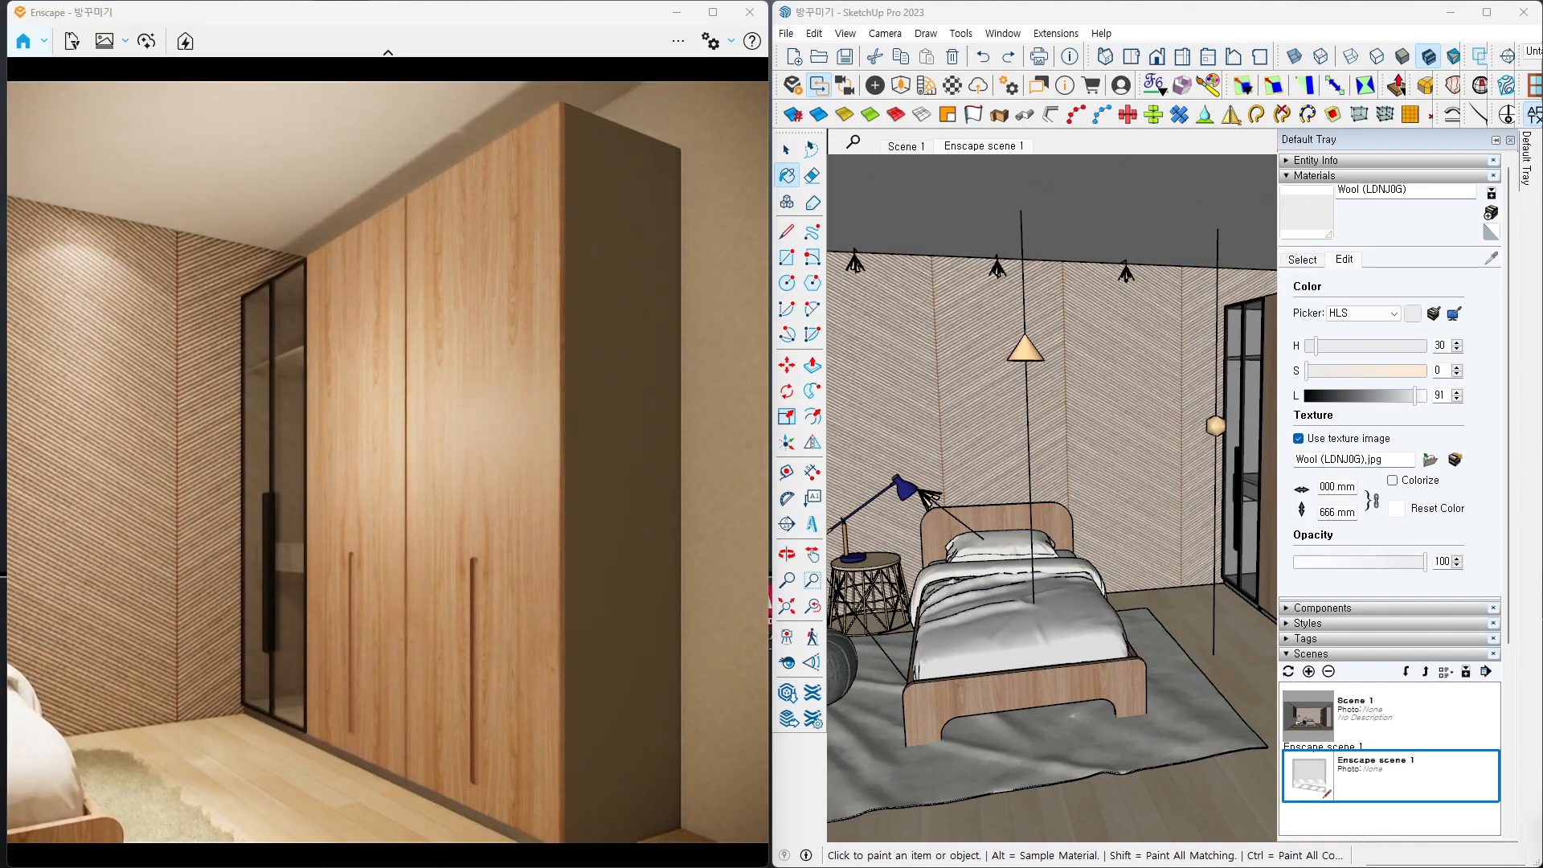
click(952, 86)
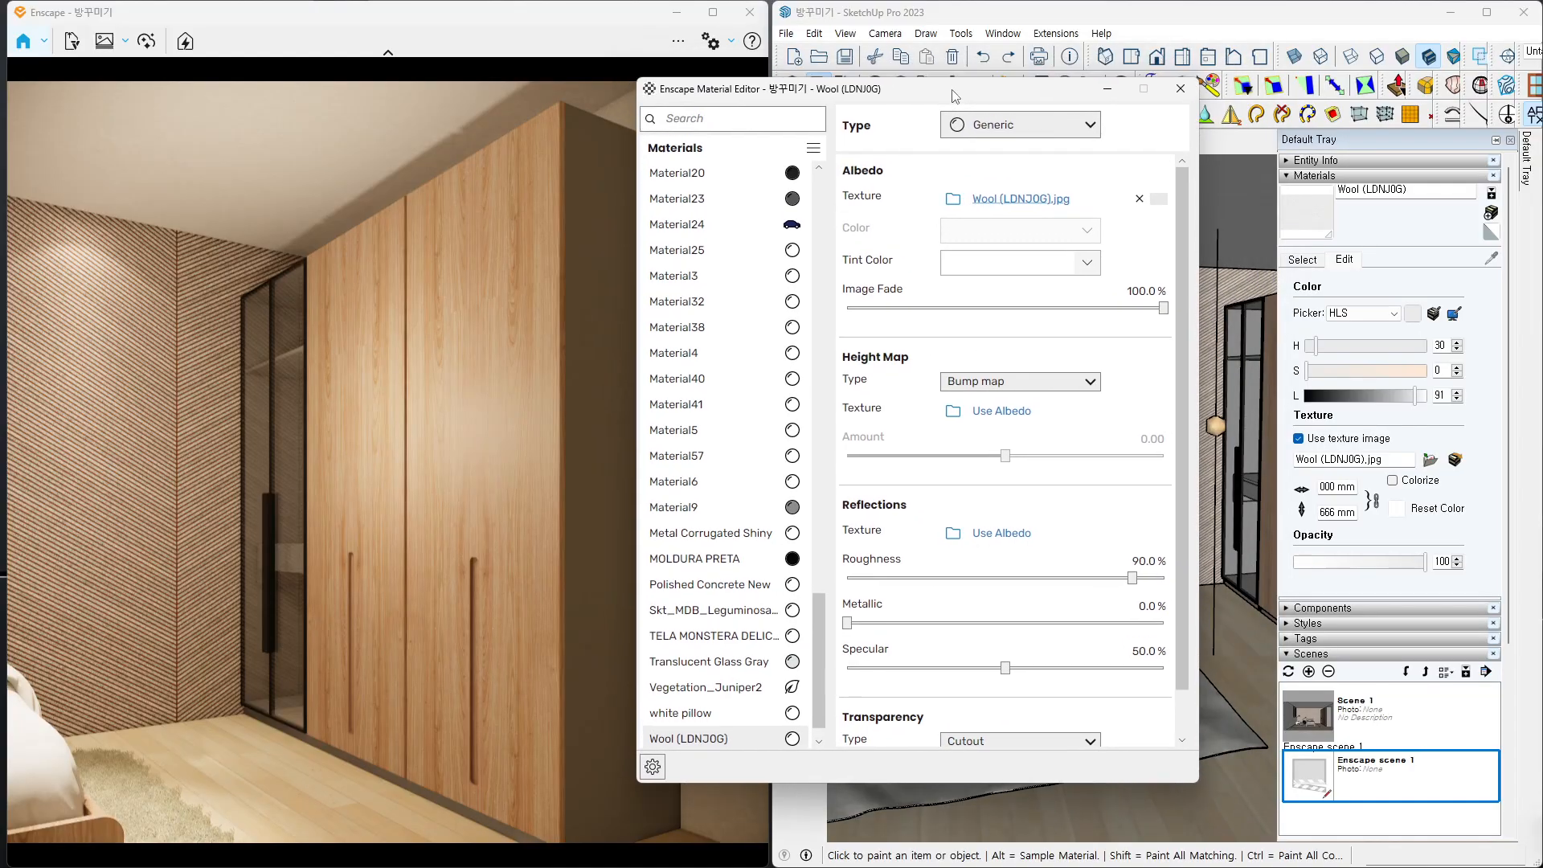
click(1497, 142)
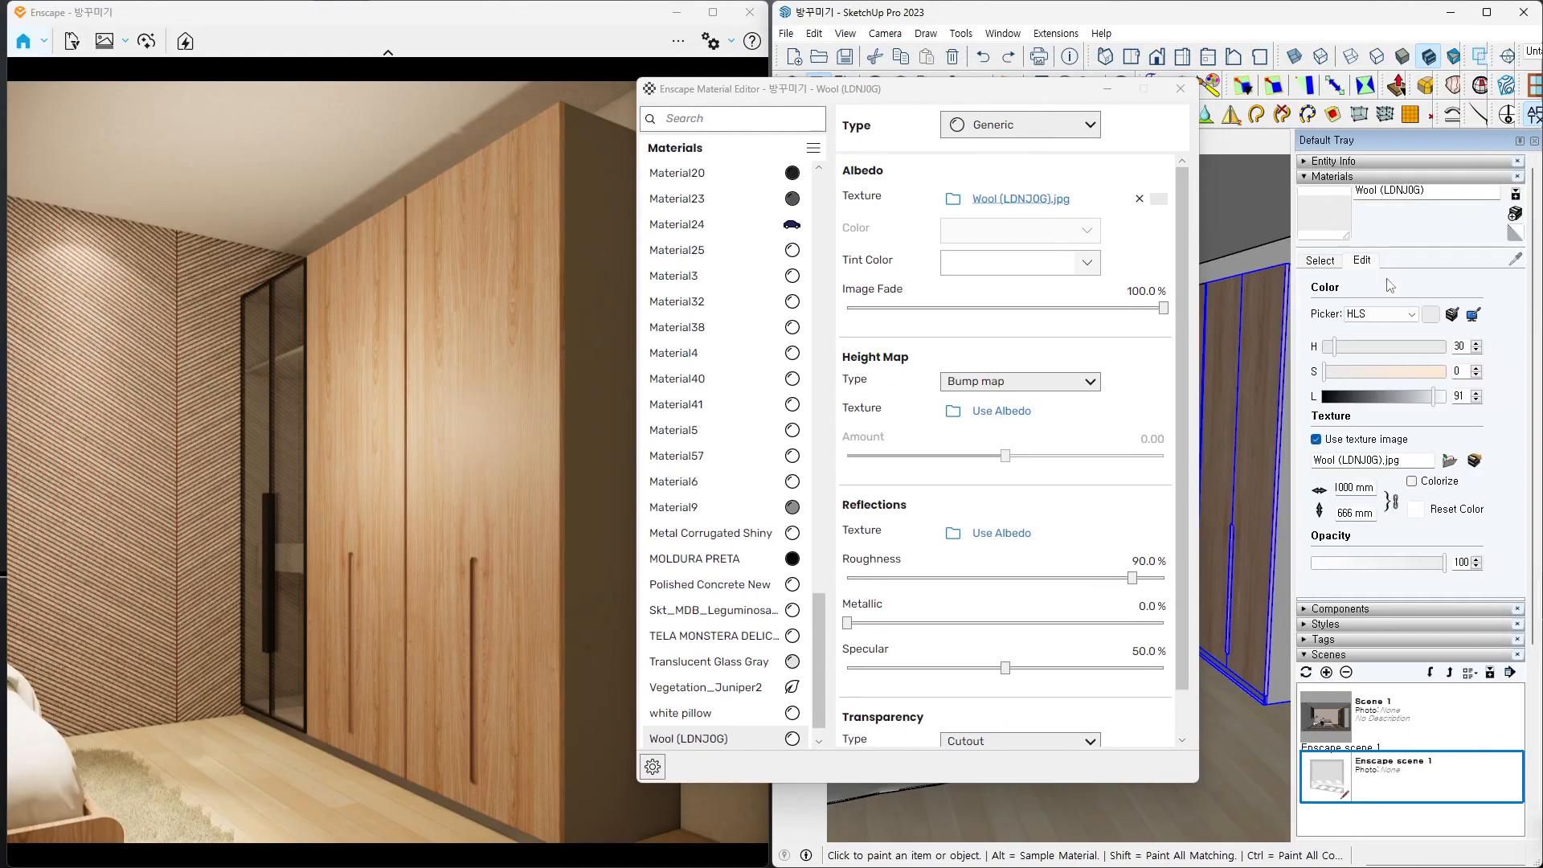
click(1519, 142)
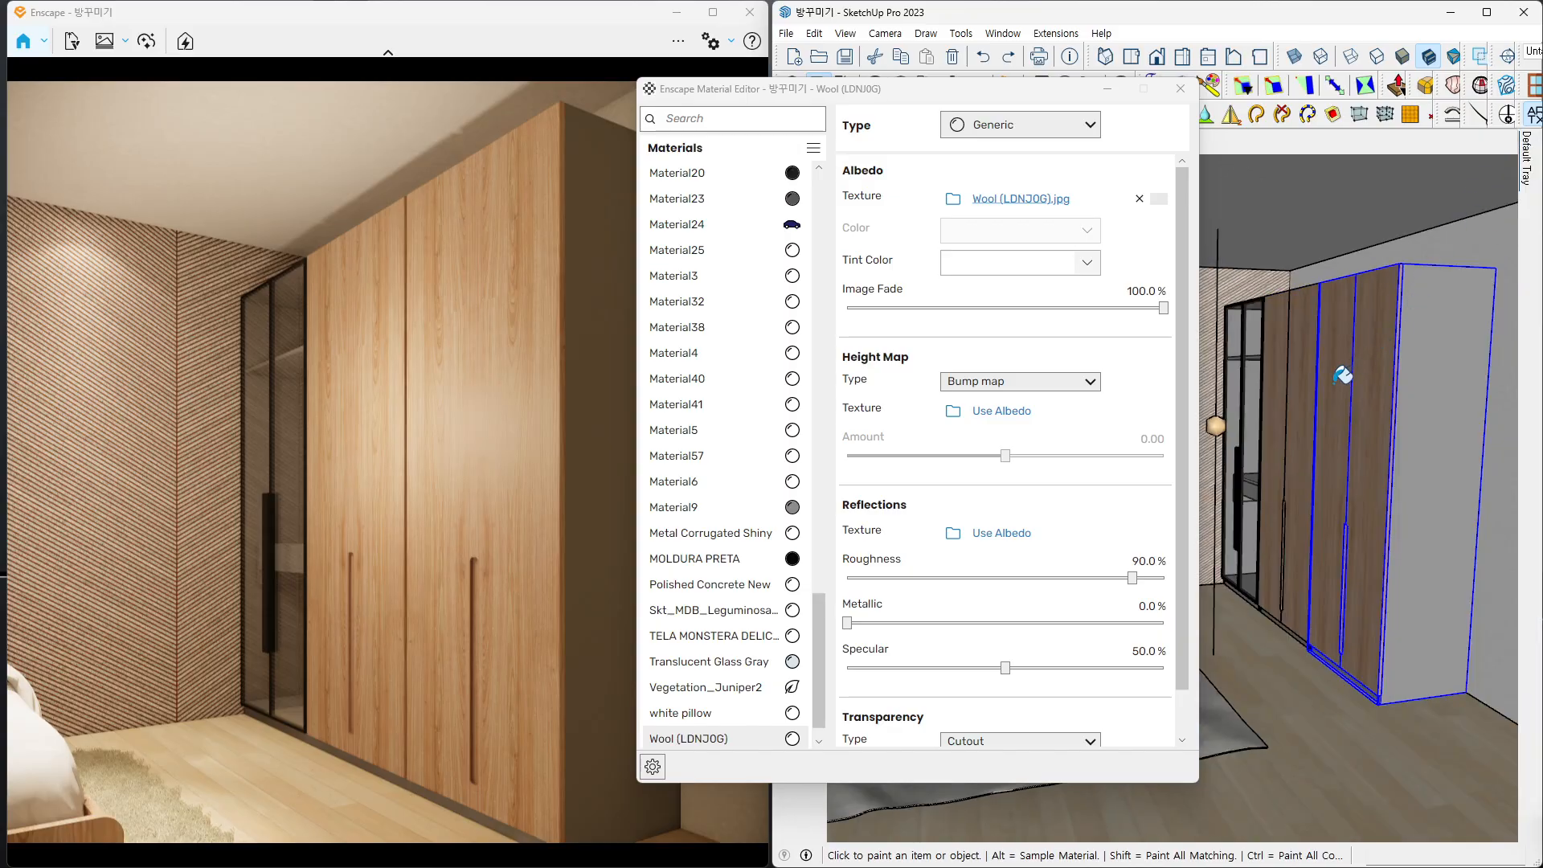
- Open the end wardrobe unit for editing and paint its plain side panel with the wood material sampled from its door
right_click(1337, 381)
click(1364, 328)
middle_drag(1365, 322, 1418, 310)
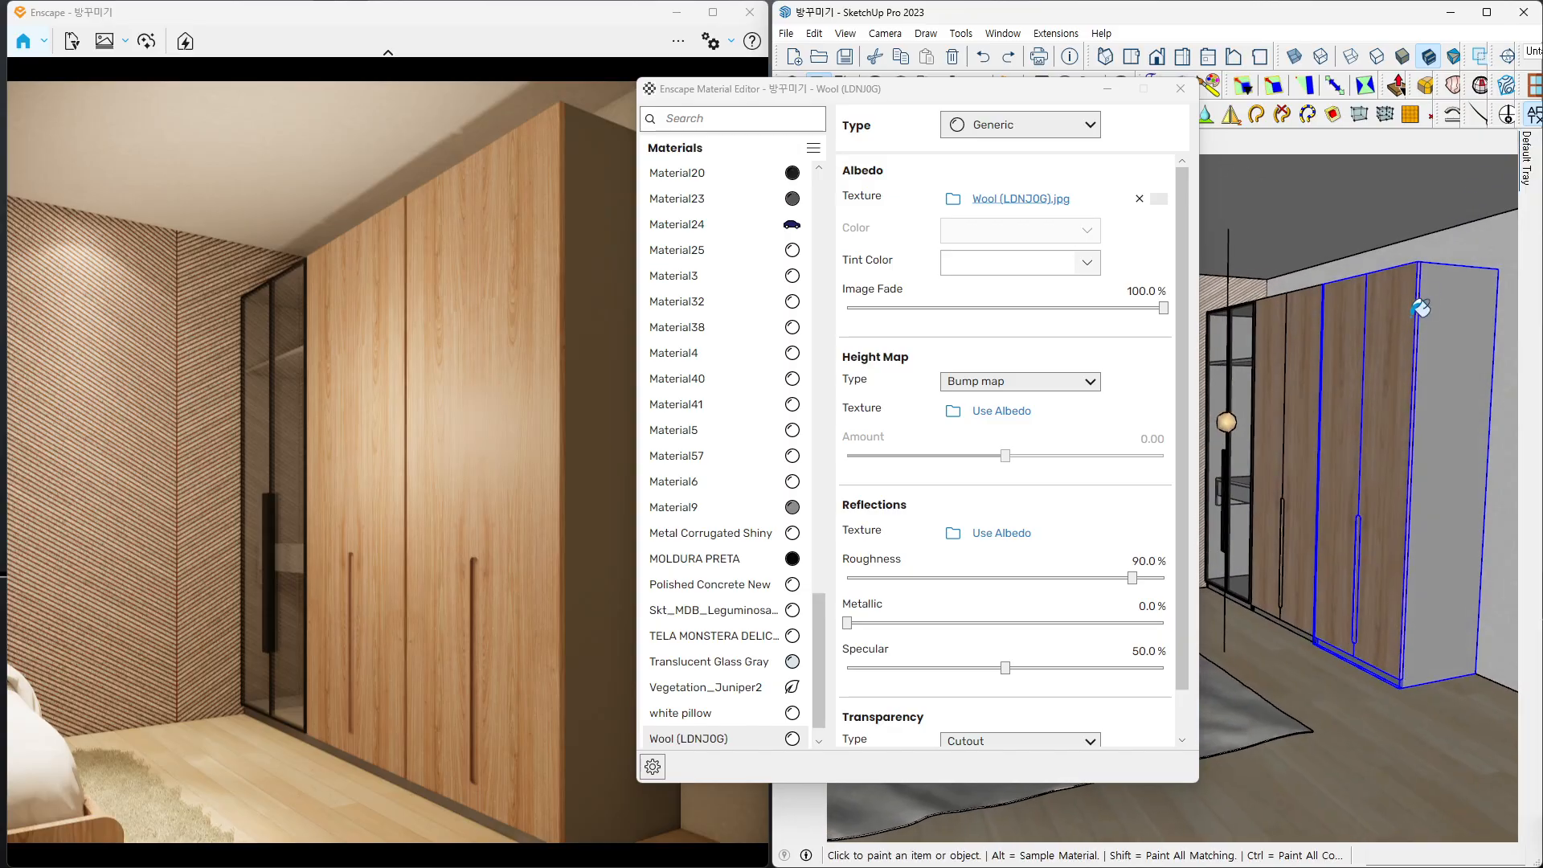
scroll(1394, 335, up, 4)
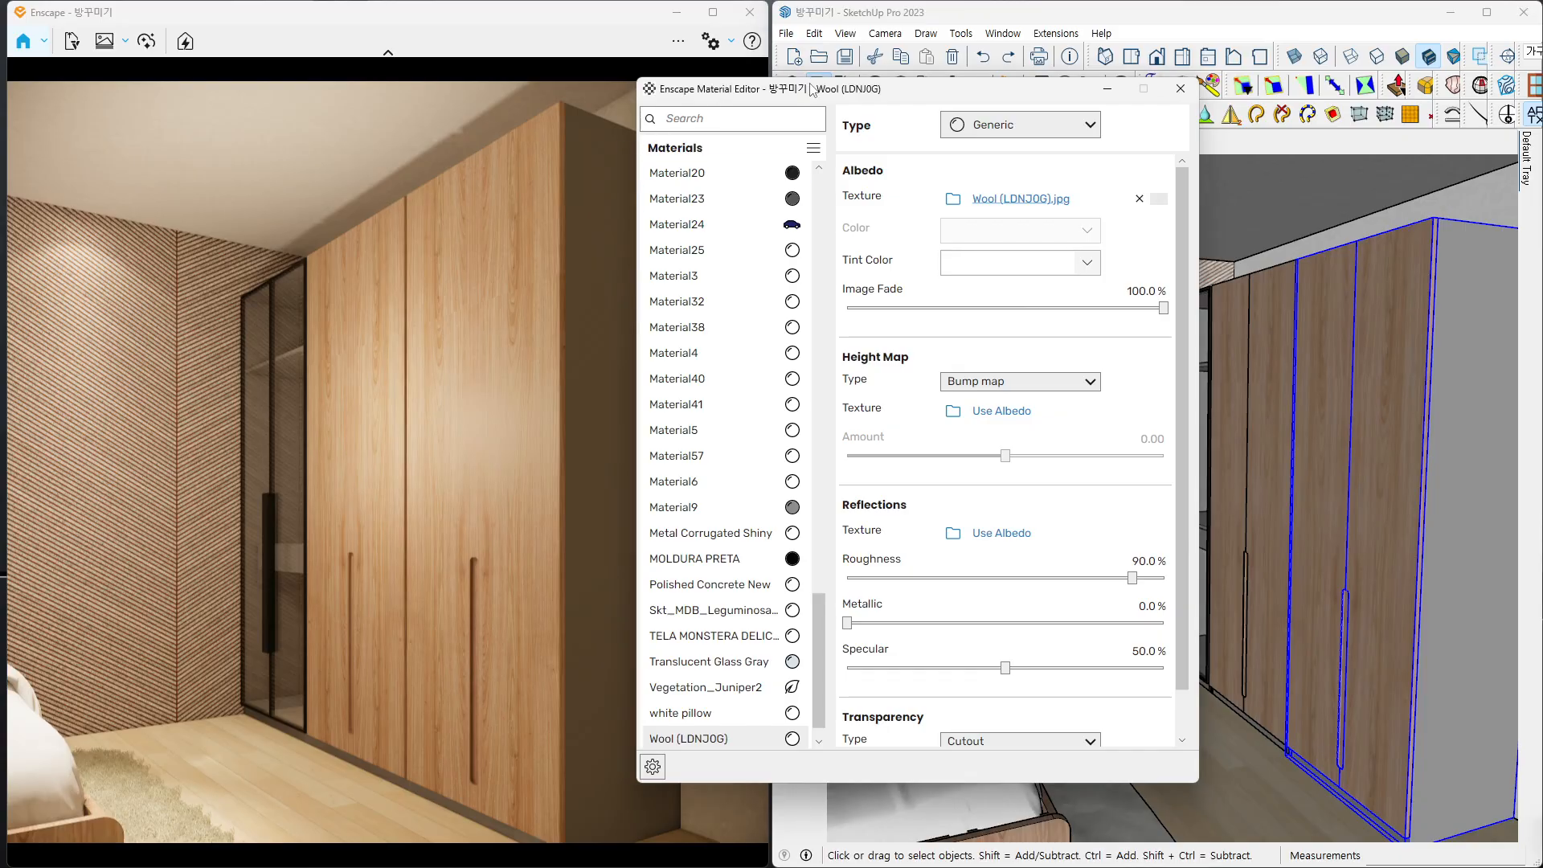
mouse_move(717, 97)
mouse_down()
mouse_move(860, 101)
mouse_move(864, 127)
mouse_up()
drag(557, 276, 609, 283)
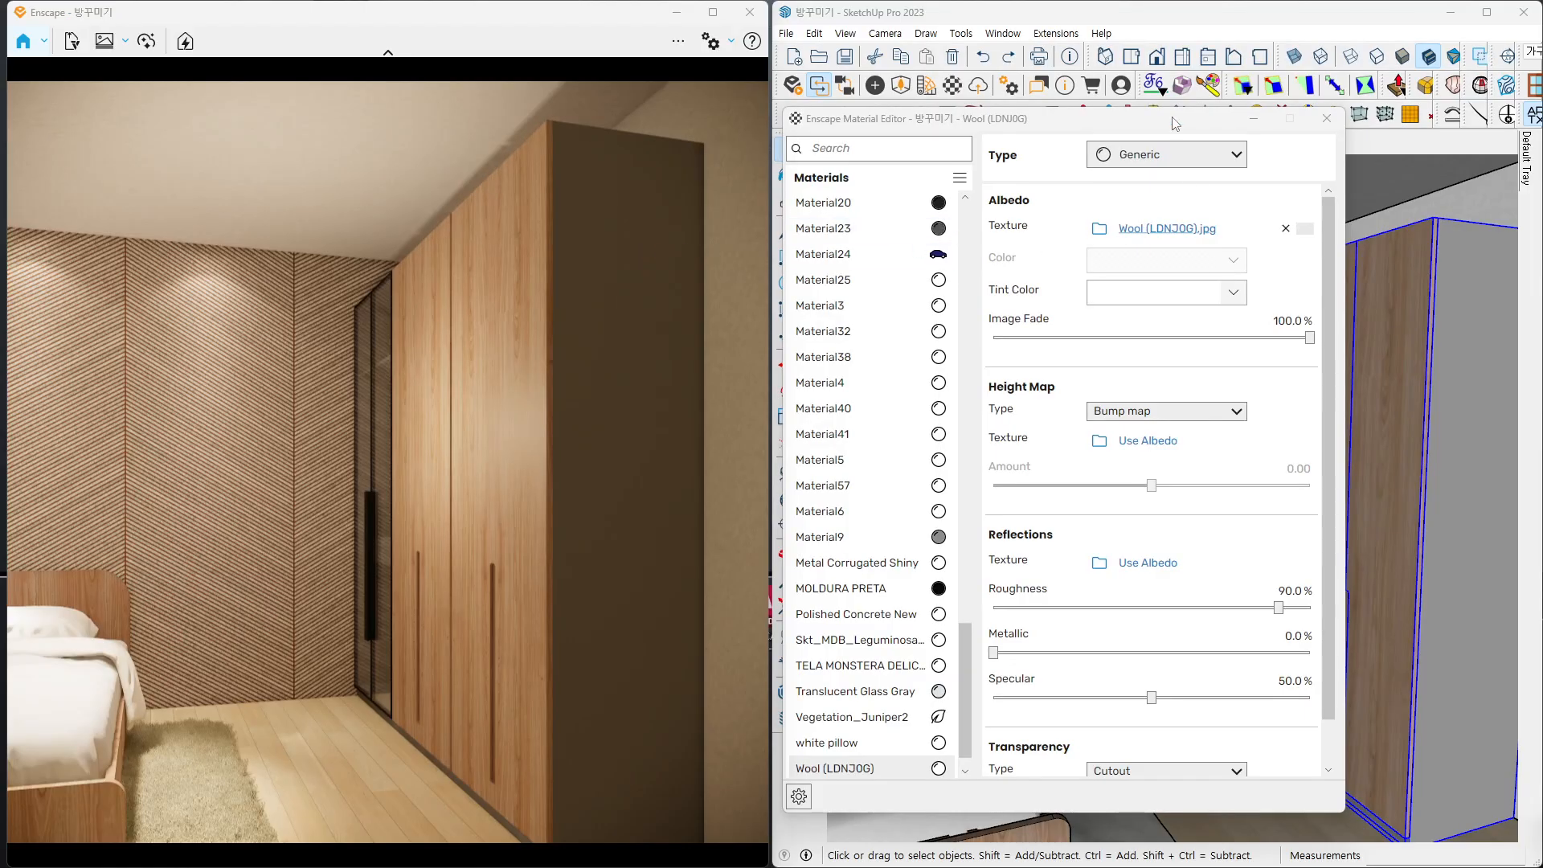
drag(1176, 121, 982, 303)
double_click(1463, 292)
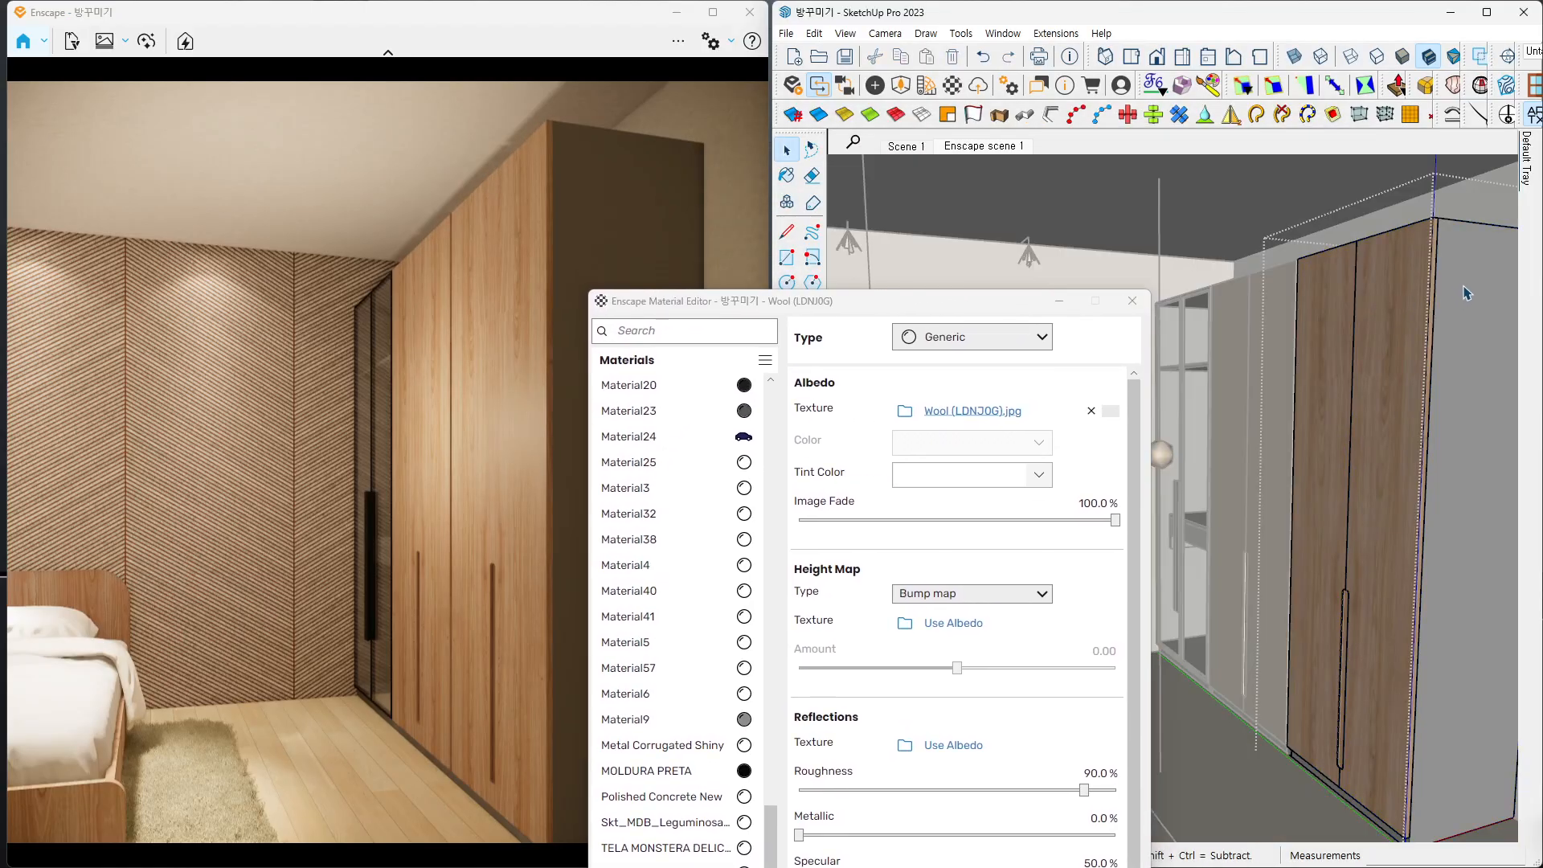
middle_drag(1466, 291, 1350, 286)
key(b)
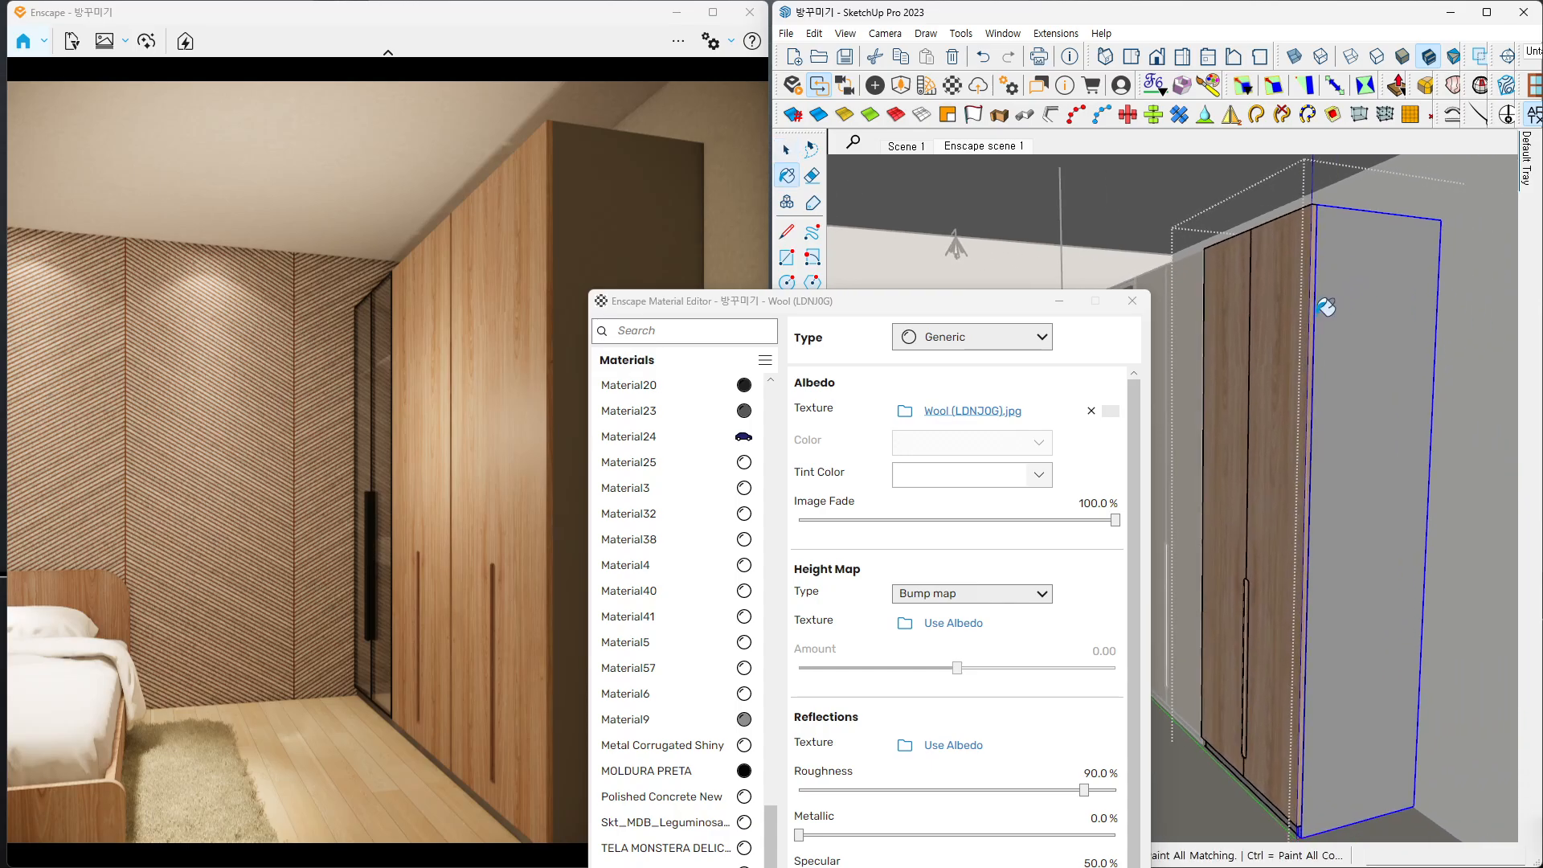
alt+click(1279, 302)
click(1367, 286)
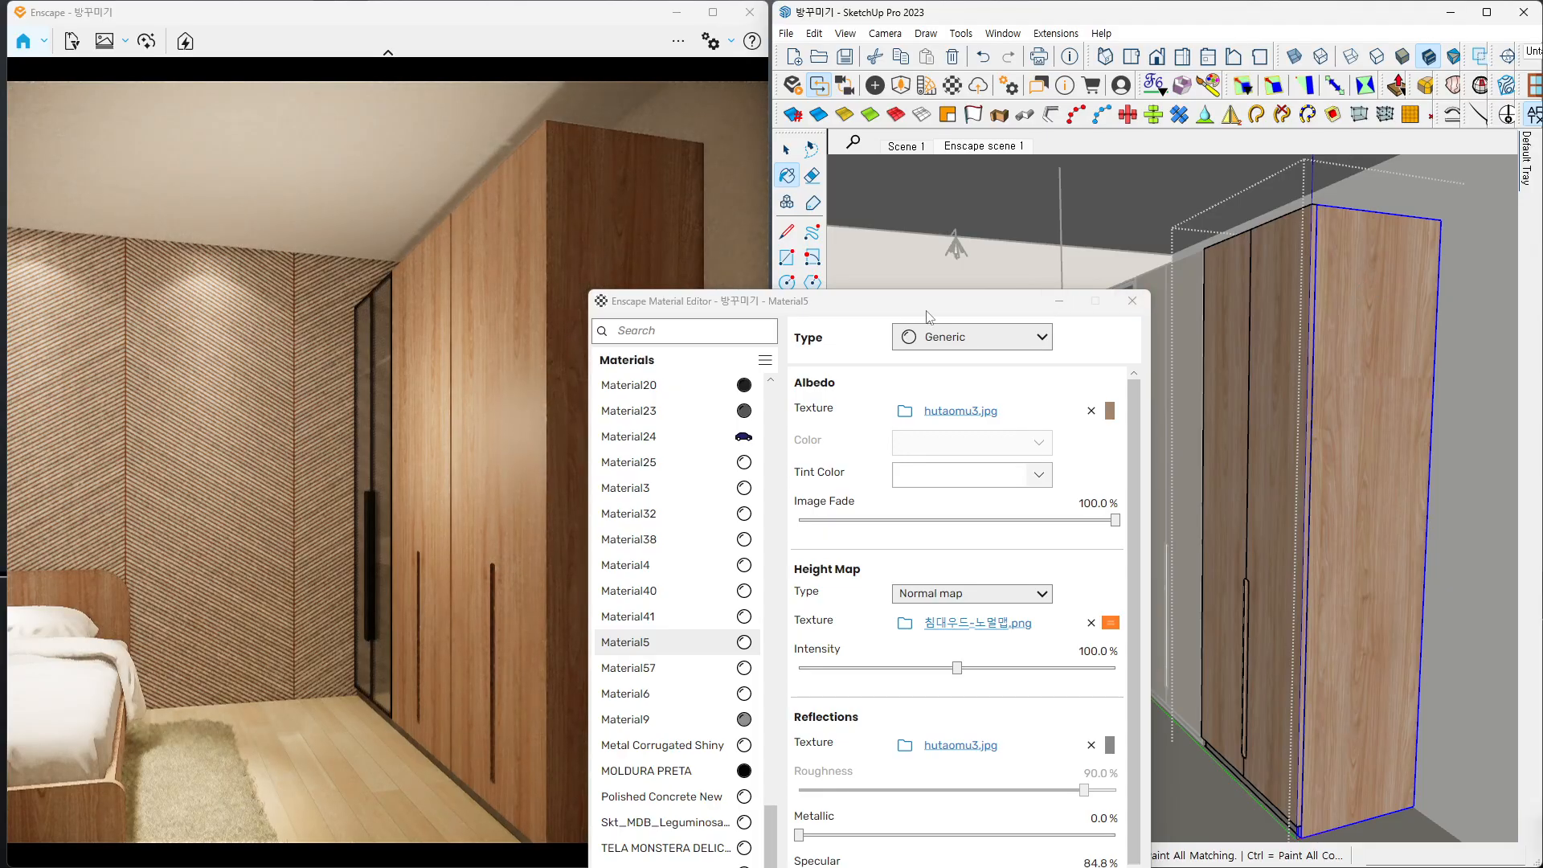
- Leave the wardrobe unit's editing mode and remove 침대우드-노멀맵.png from the height map of Material5
mouse_move(869, 305)
mouse_down()
mouse_move(1117, 153)
mouse_move(1105, 123)
mouse_move(967, 177)
mouse_move(921, 254)
mouse_move(689, 374)
mouse_move(691, 443)
mouse_up()
click(781, 157)
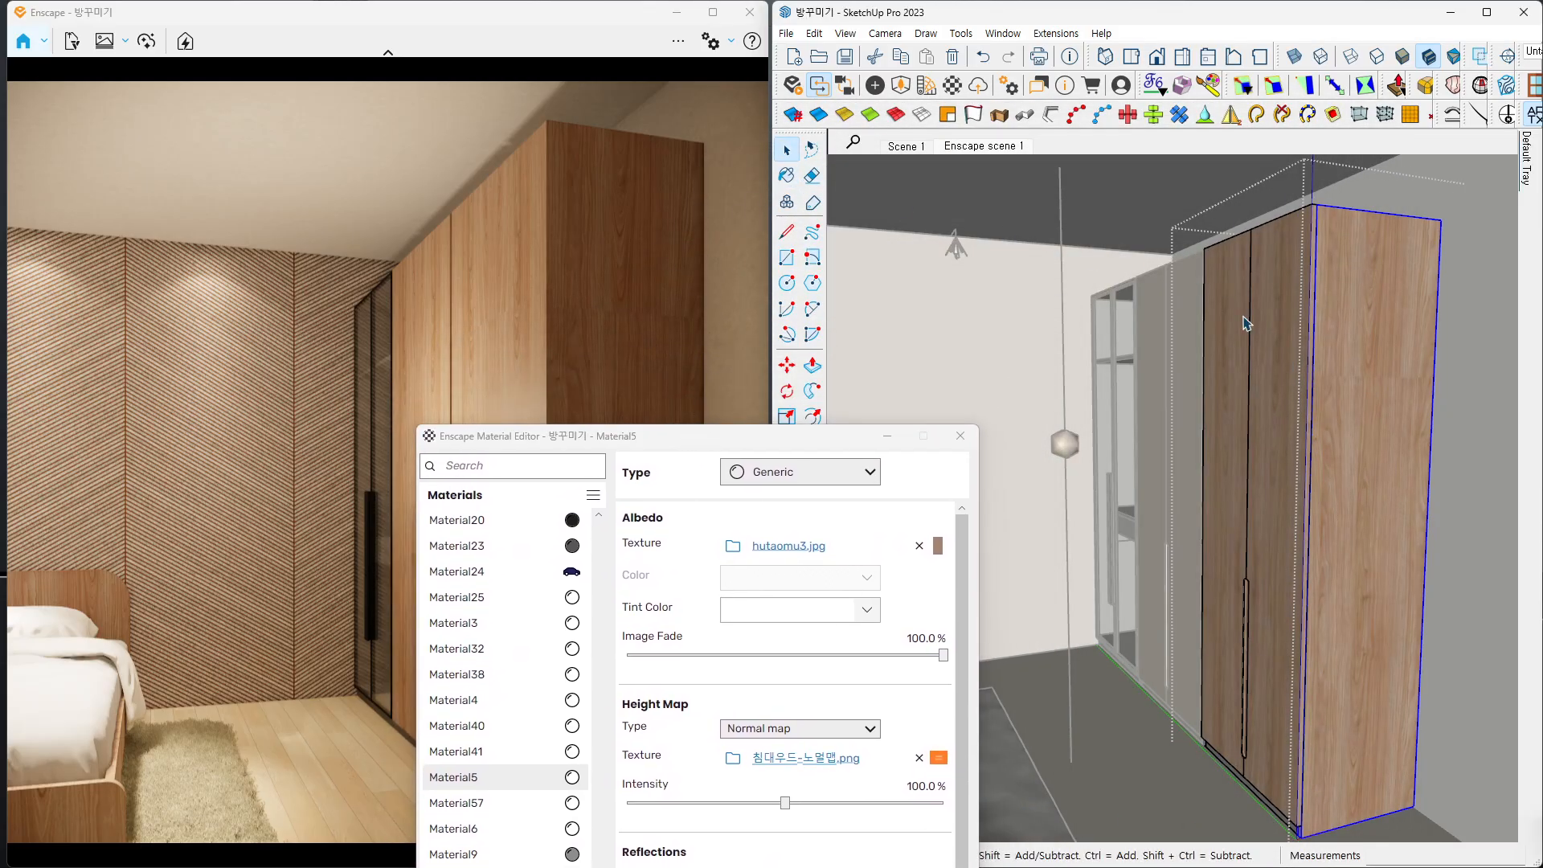
click(1176, 310)
mouse_move(1242, 332)
middle_down()
mouse_move(1367, 324)
mouse_move(1343, 358)
mouse_move(1345, 341)
middle_up()
mouse_move(775, 433)
mouse_down()
mouse_move(867, 383)
mouse_move(1104, 122)
mouse_move(1073, 105)
mouse_move(1005, 117)
mouse_up()
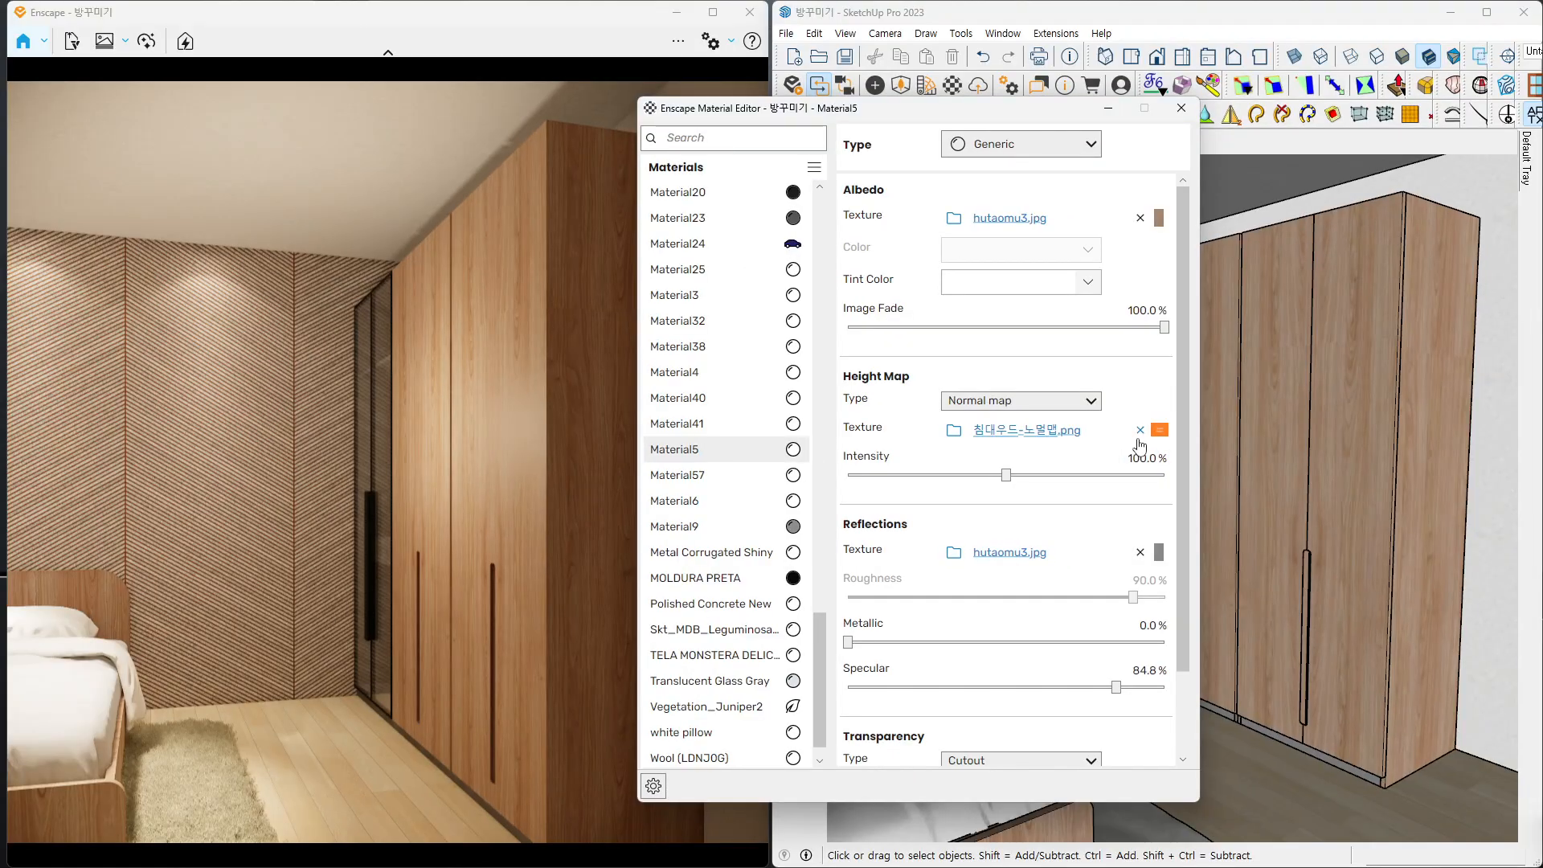
click(1140, 432)
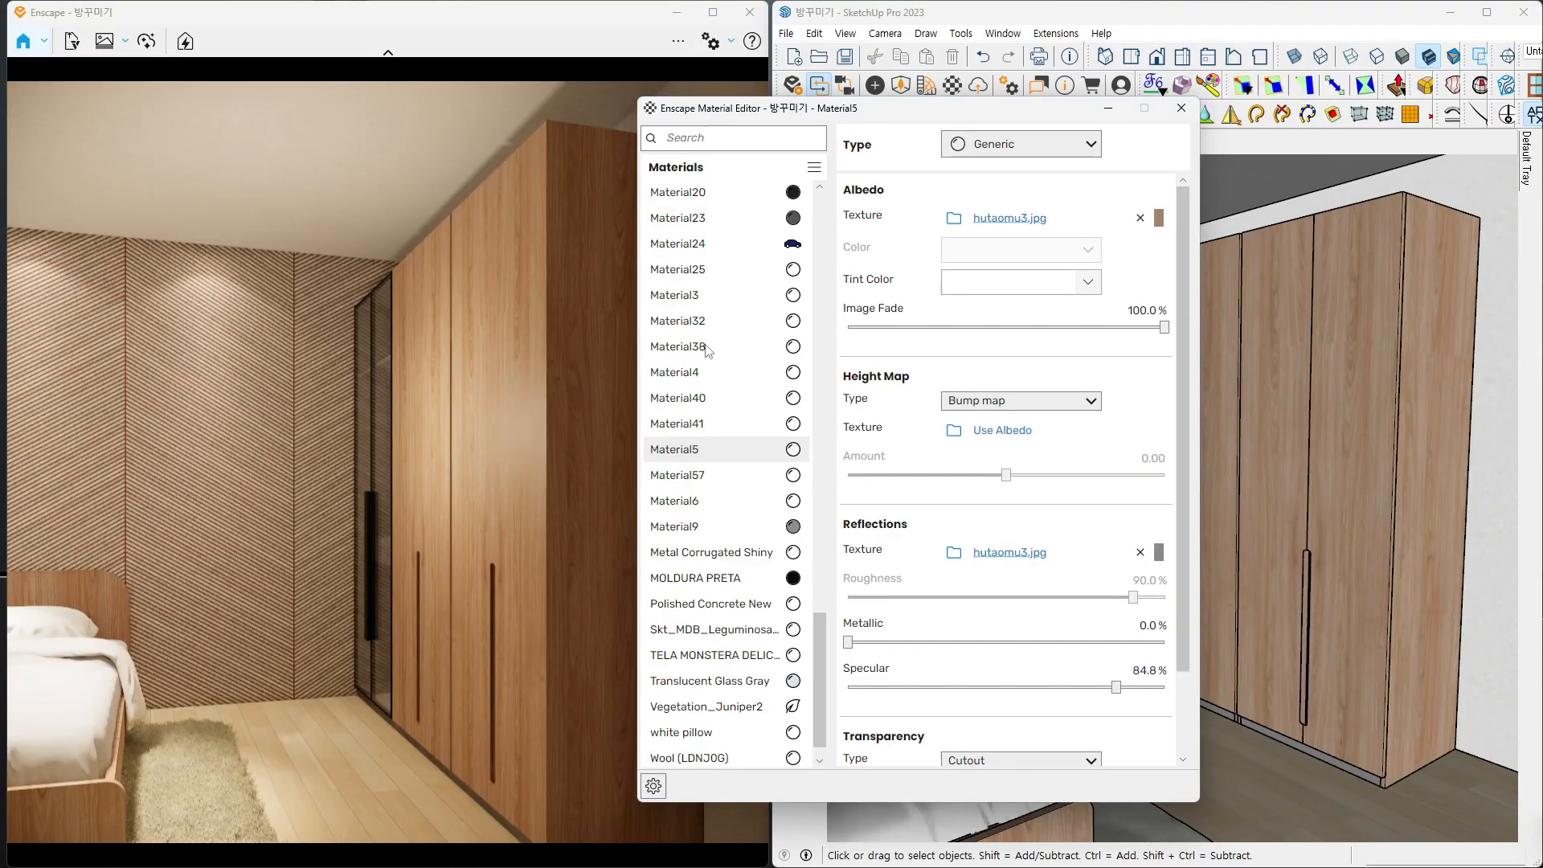
- Set Material5's tint color to a light grey and review the wardrobe in the render
click(1060, 283)
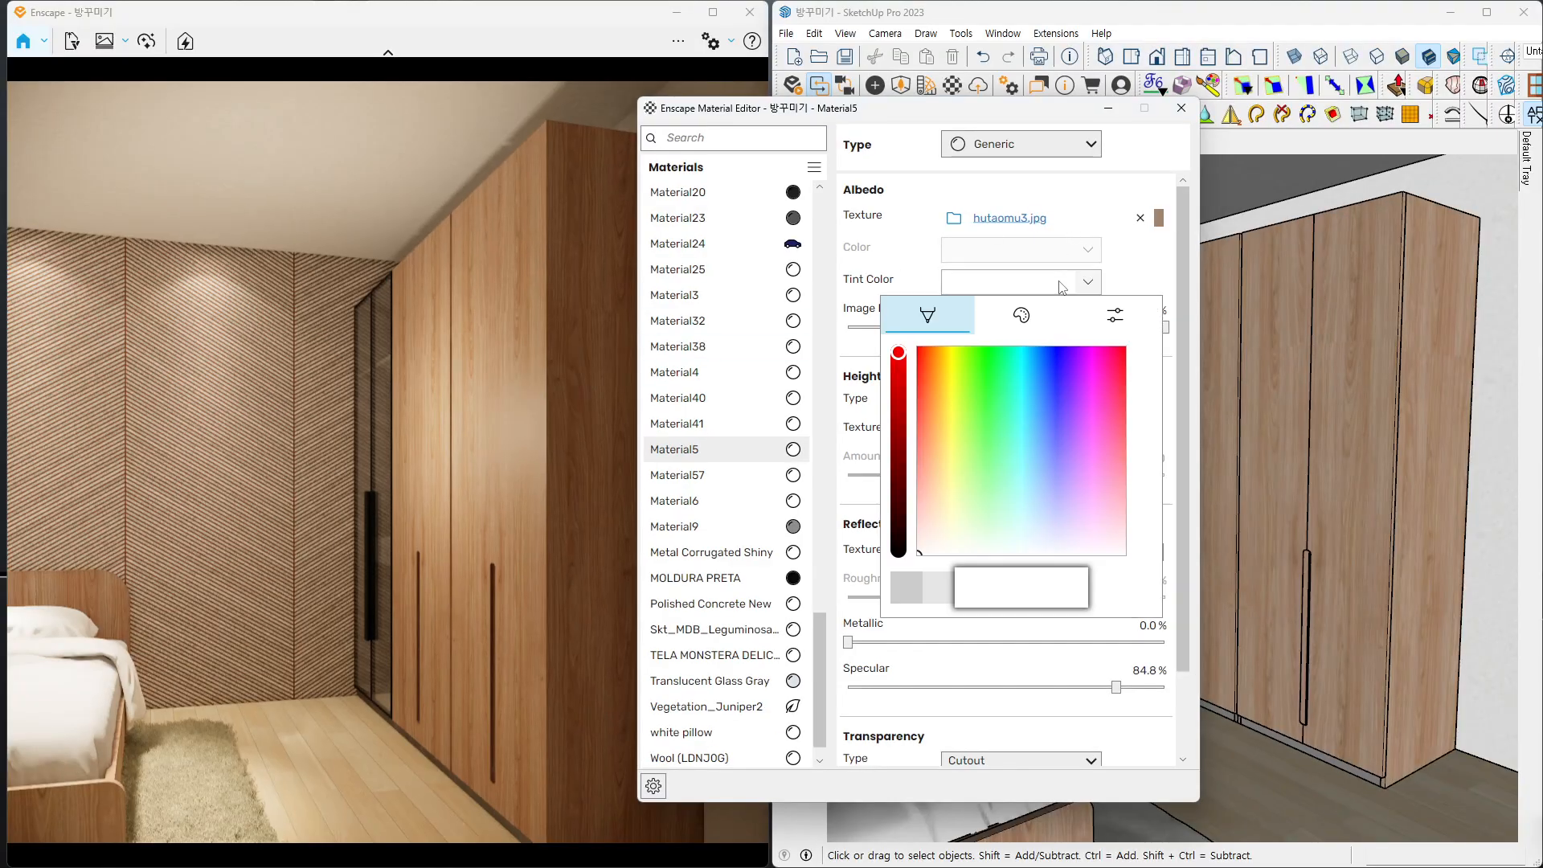
click(947, 581)
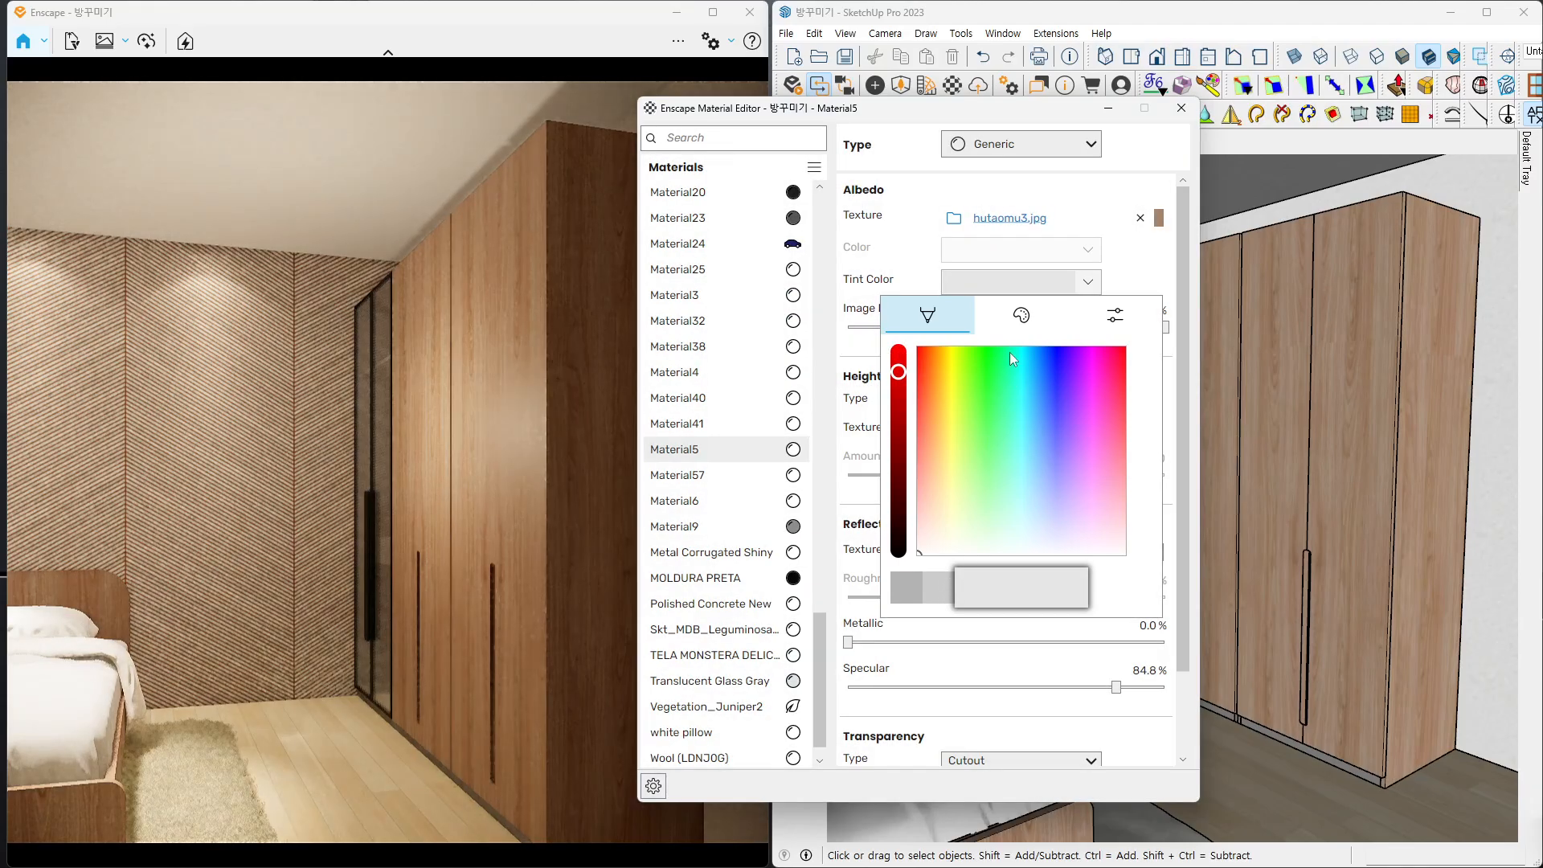
click(461, 447)
mouse_move(461, 447)
mouse_down()
mouse_move(474, 447)
mouse_move(413, 452)
mouse_move(436, 431)
mouse_up()
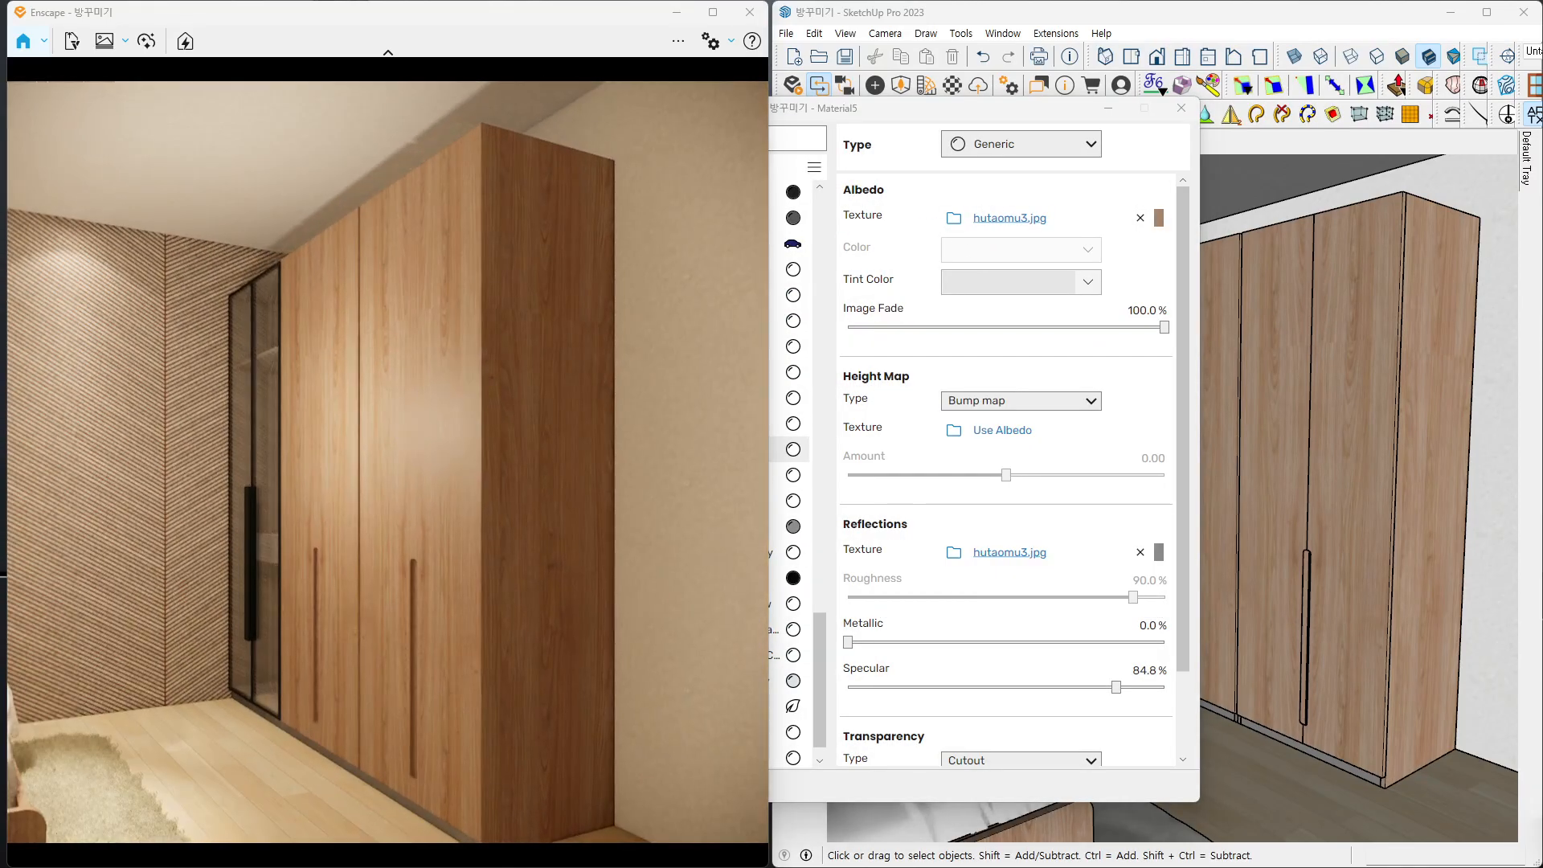
right_drag(436, 431, 480, 431)
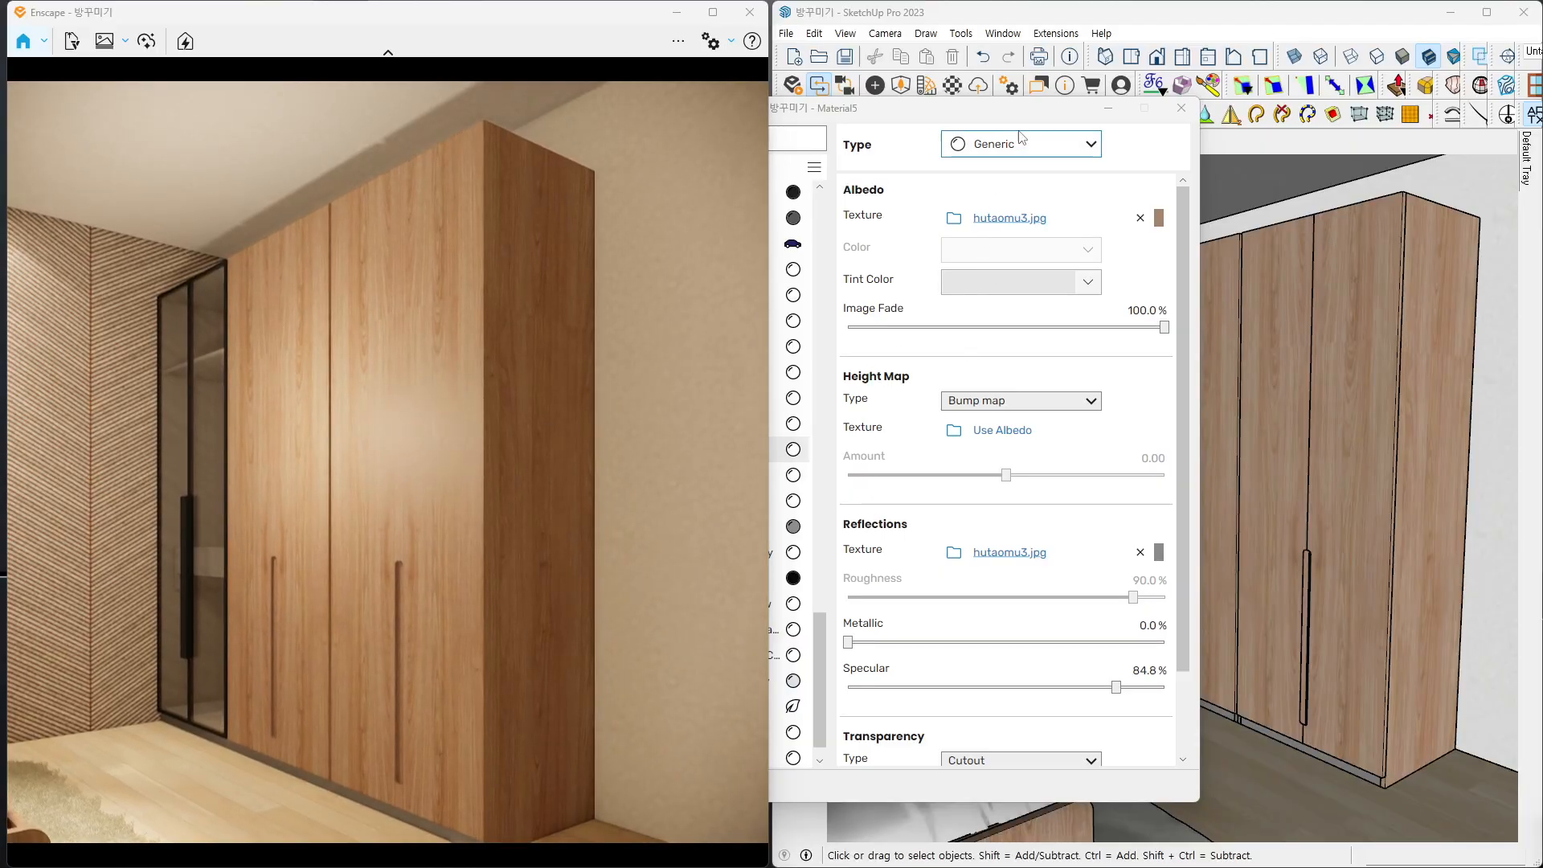
- Clear Material5's reflection texture, switch its height map type to Normal map and load 옷장우드-노멀맵.png from the desktop
drag(1028, 110, 1051, 48)
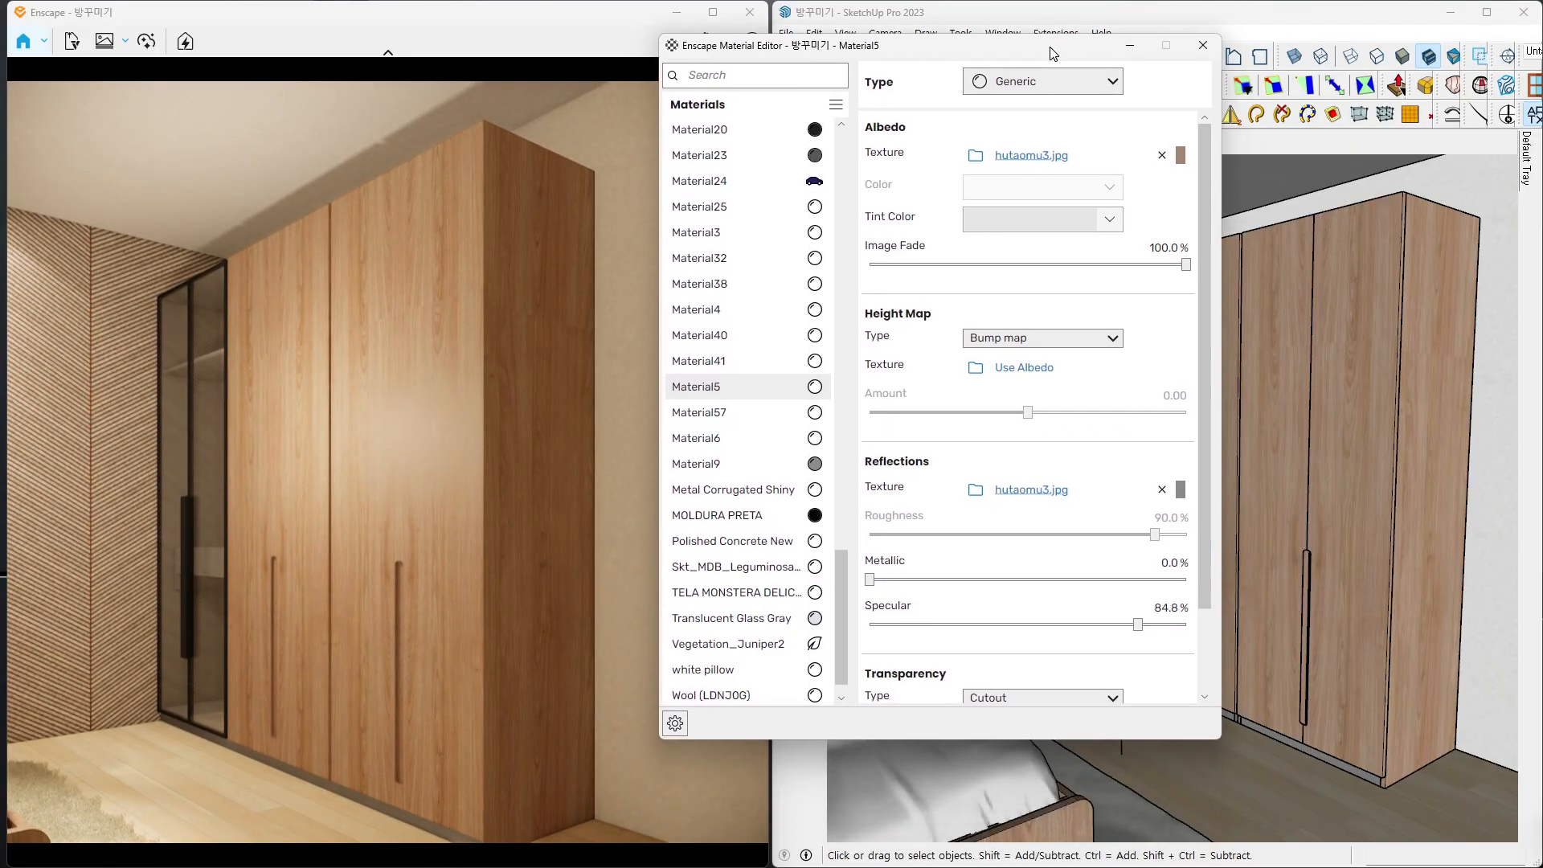
click(1005, 344)
click(1001, 380)
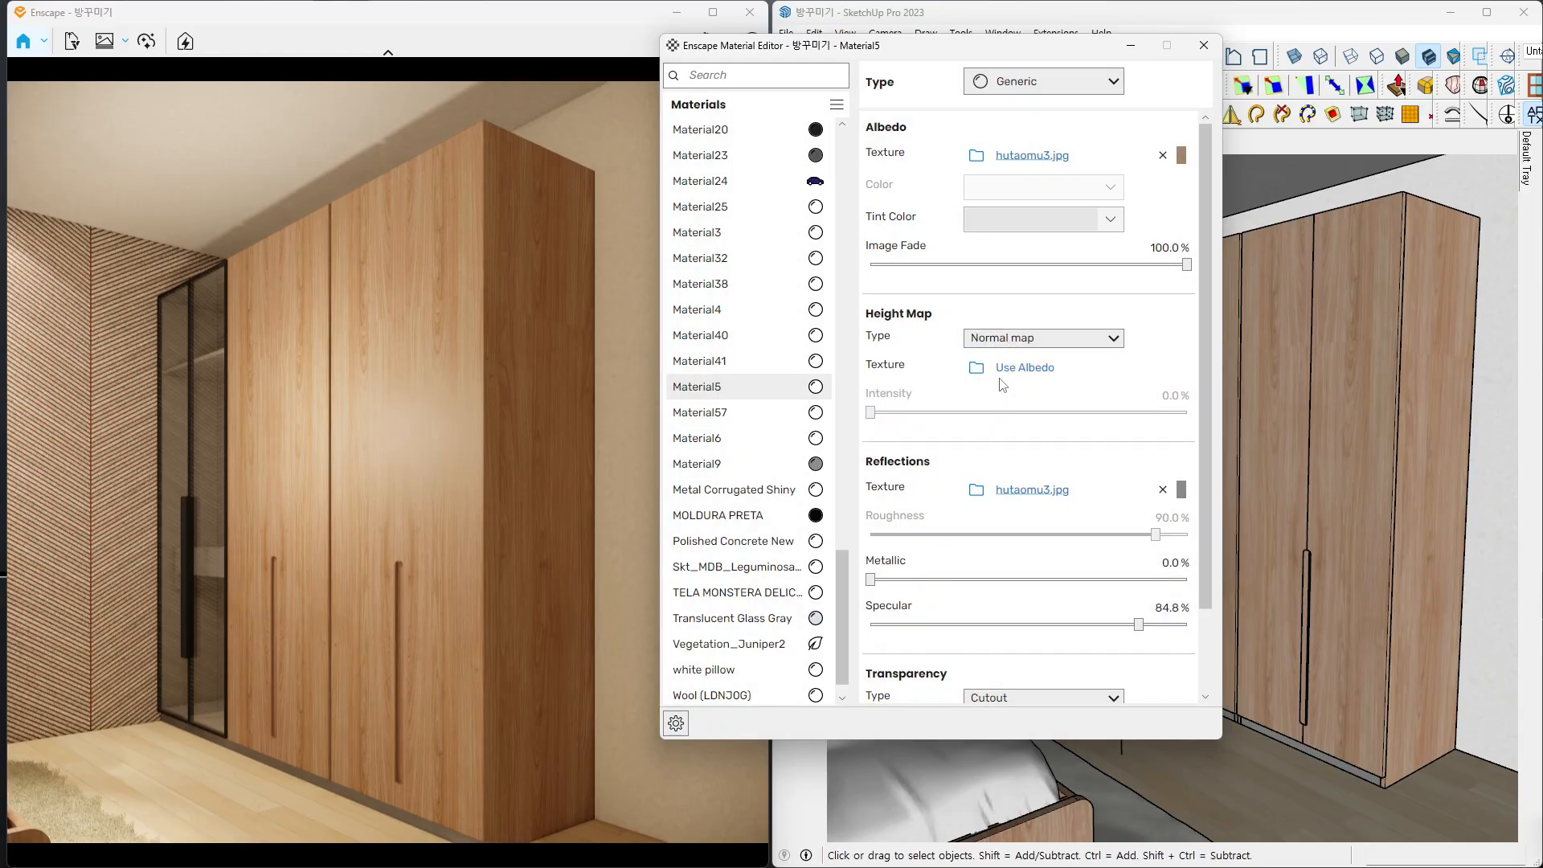
click(1164, 489)
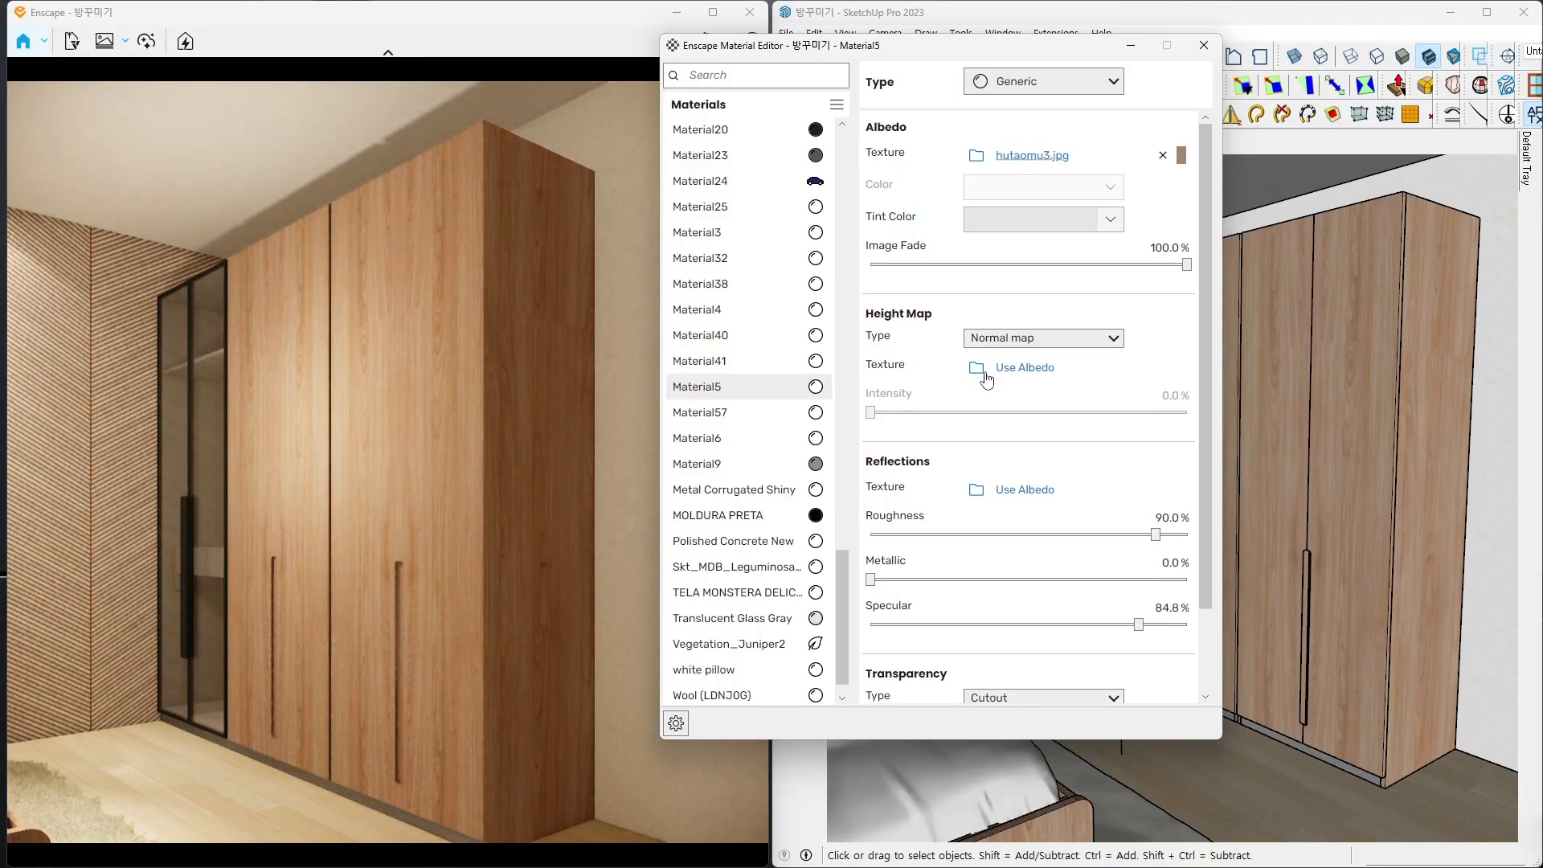
click(987, 377)
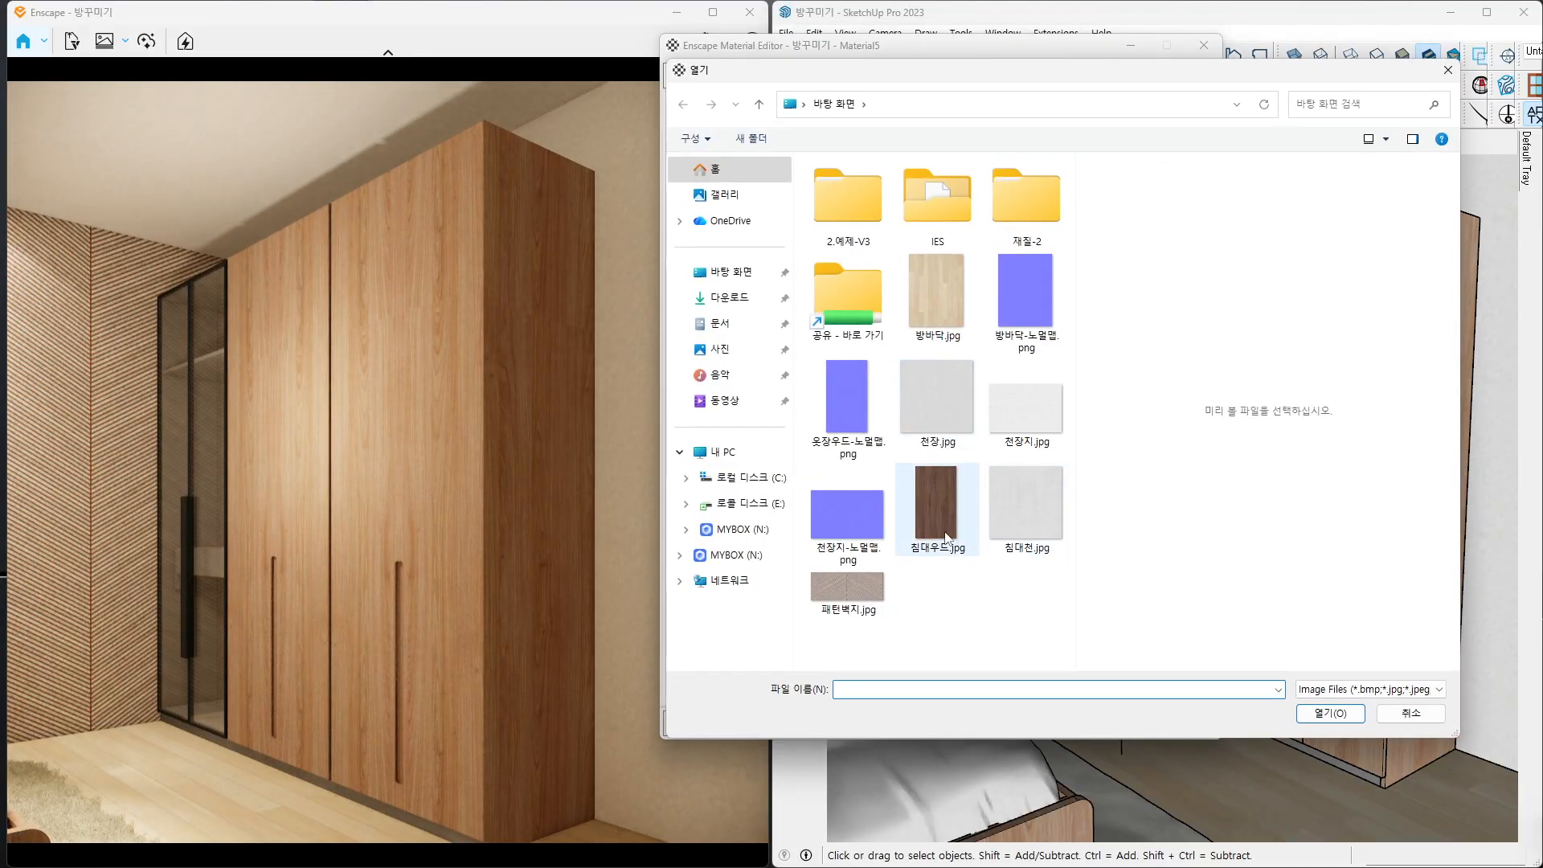
double_click(865, 399)
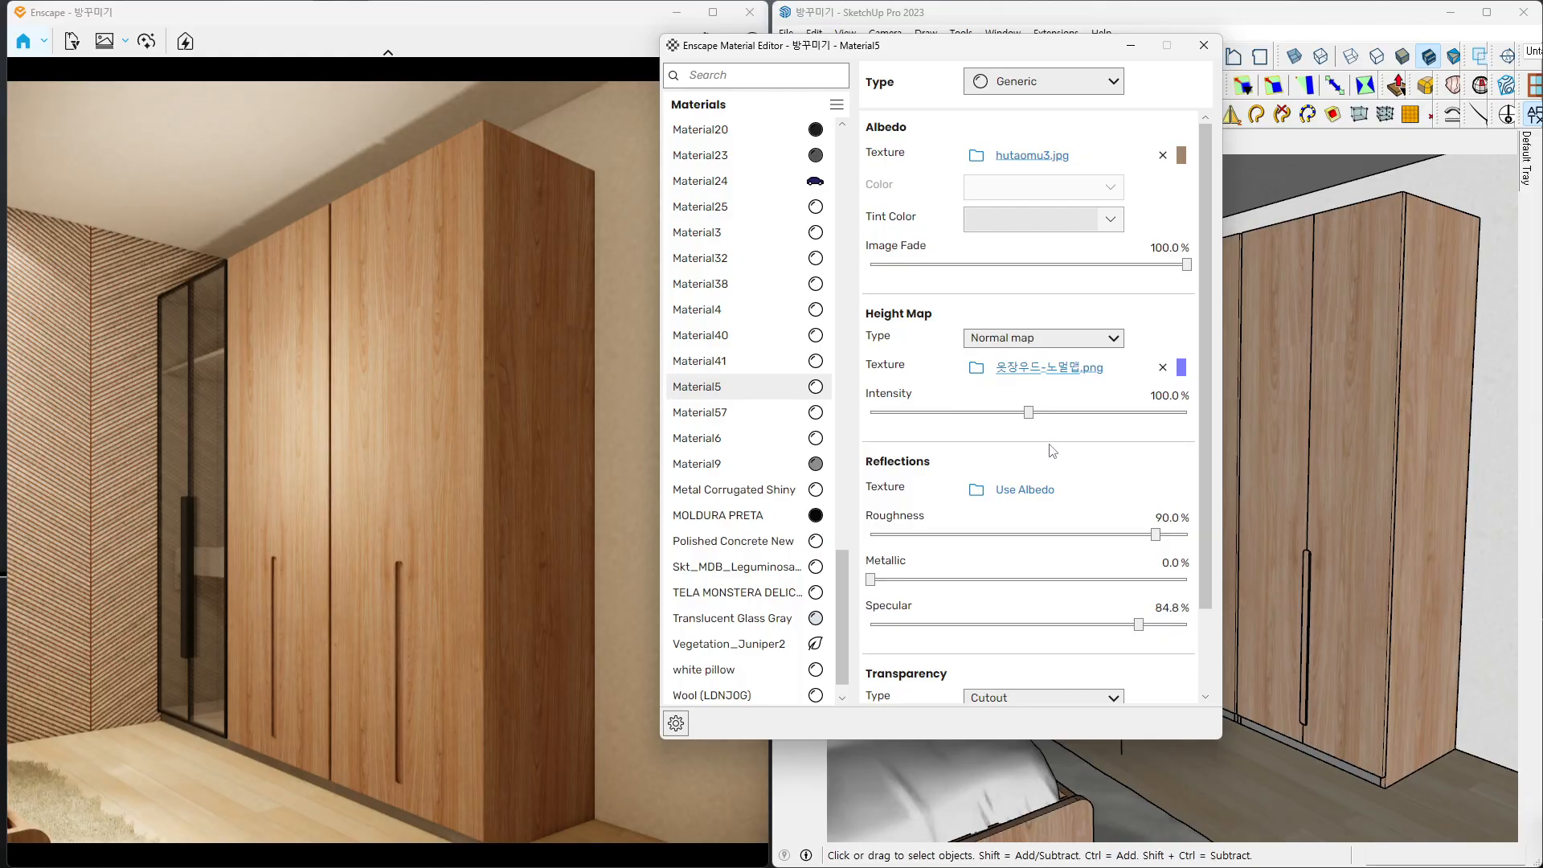
- Use the albedo texture hutaomu3.jpg for Material5's reflections, invert it, and inspect the wood sheen up close in the render
click(1019, 492)
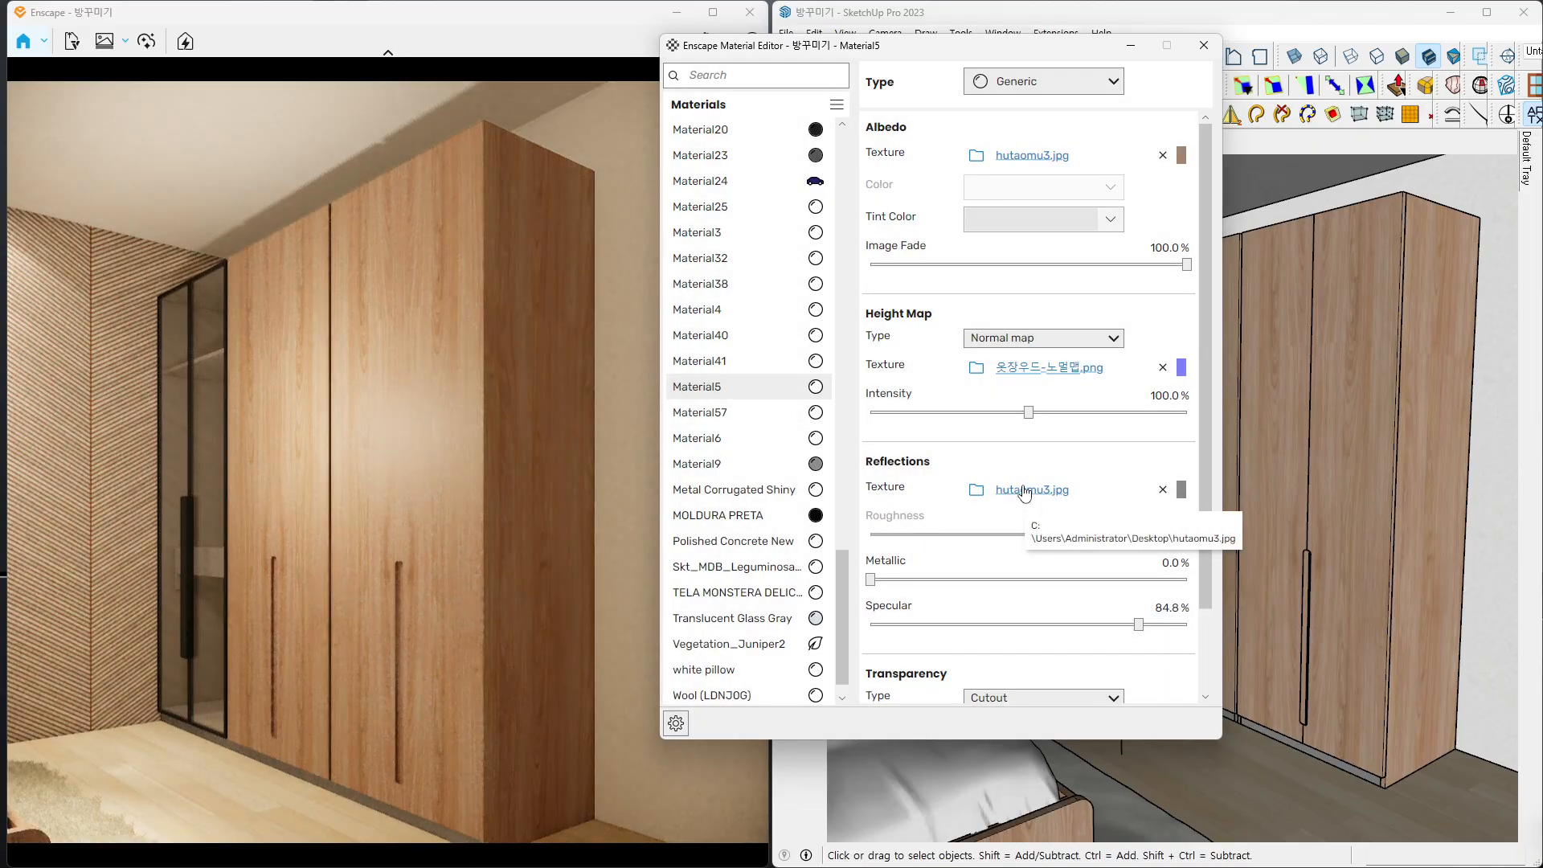
click(1026, 492)
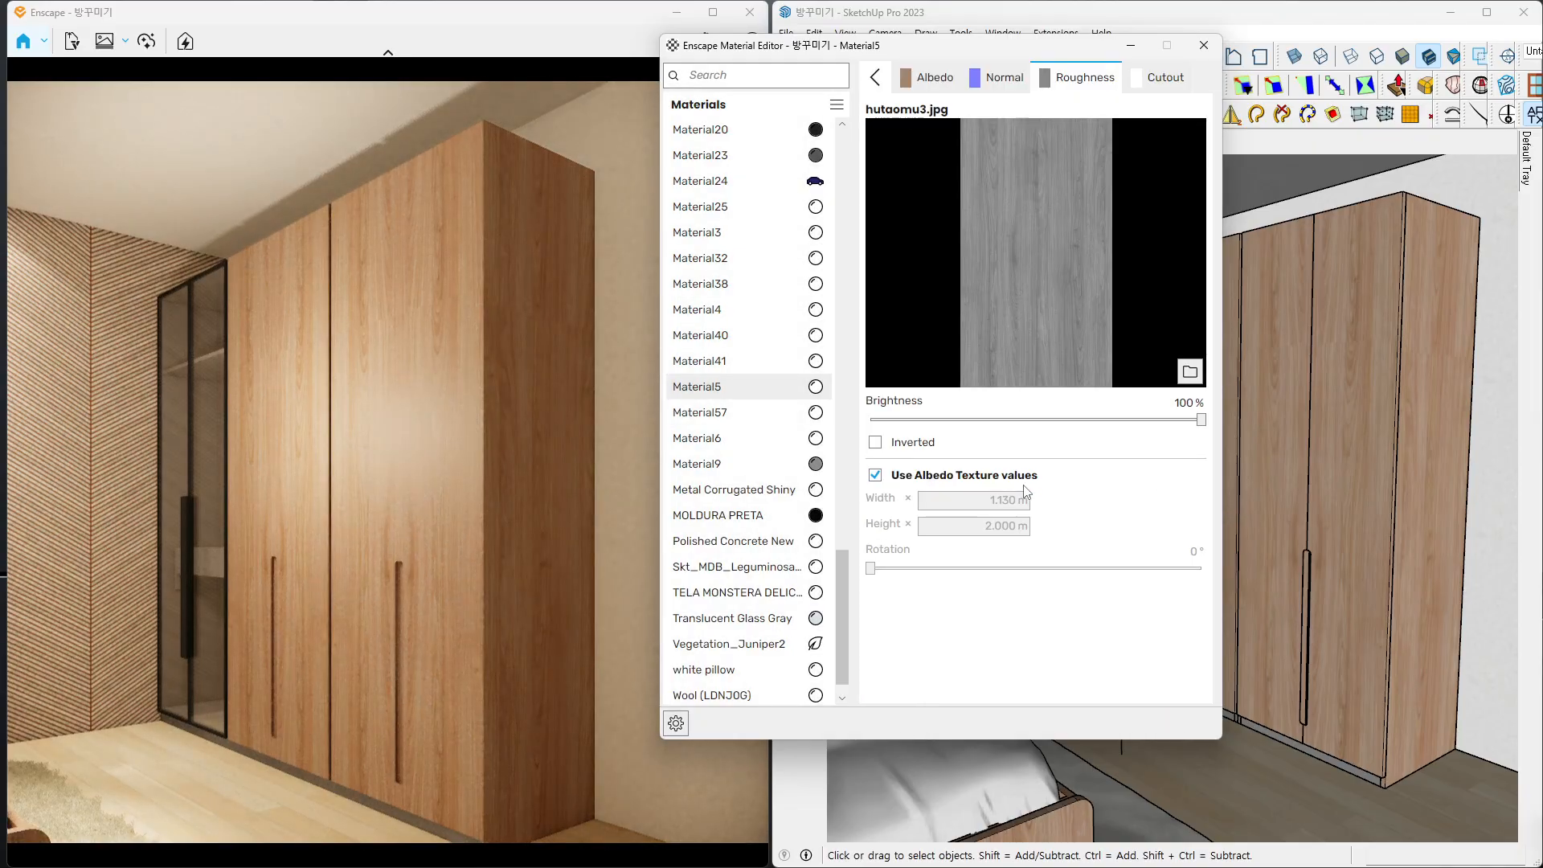
click(914, 443)
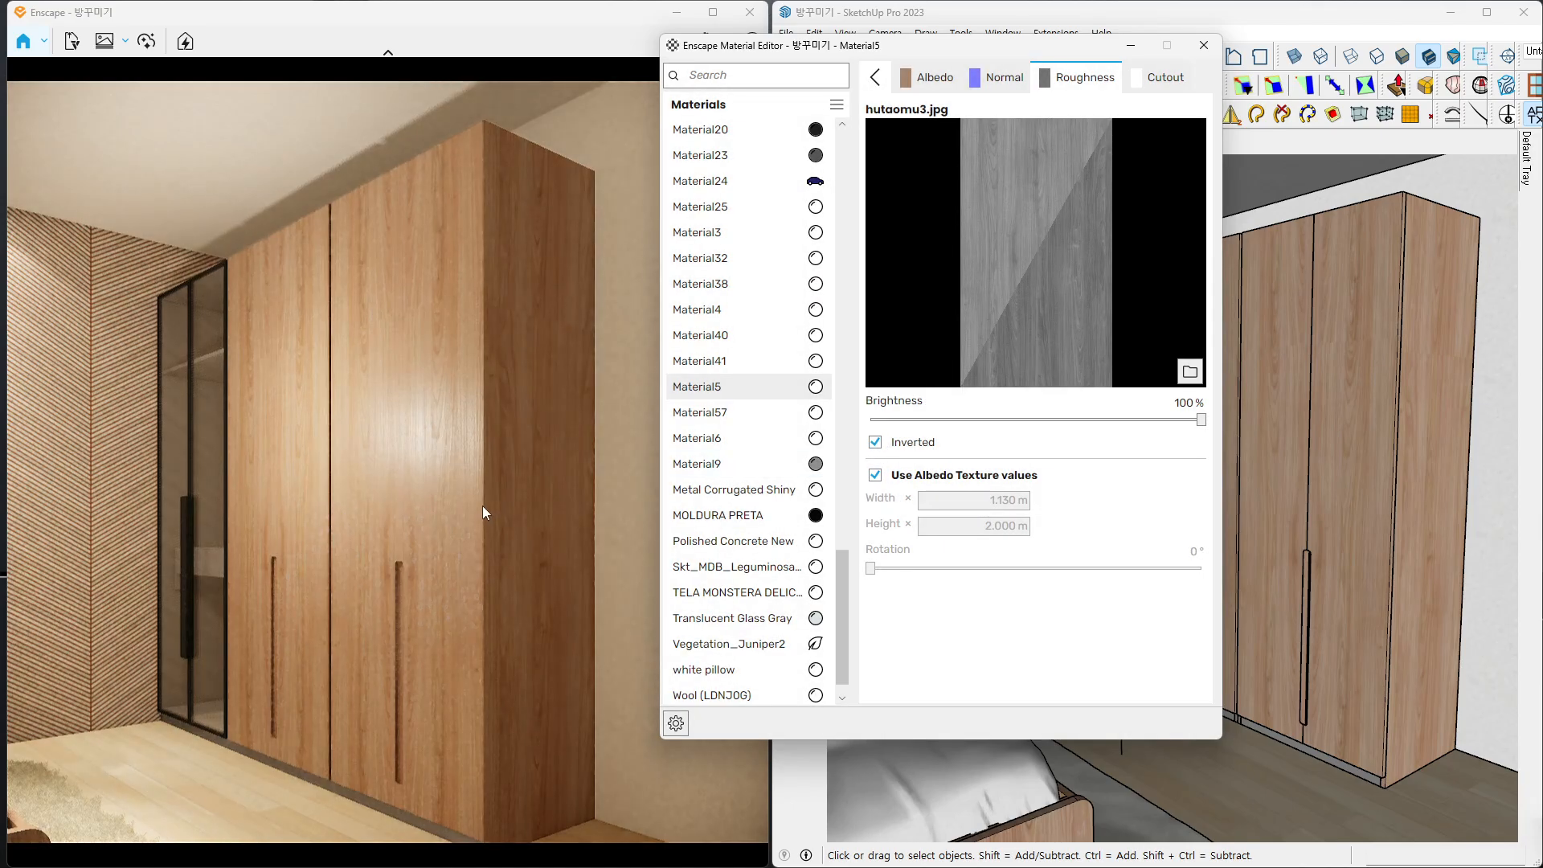
right_drag(483, 507, 511, 491)
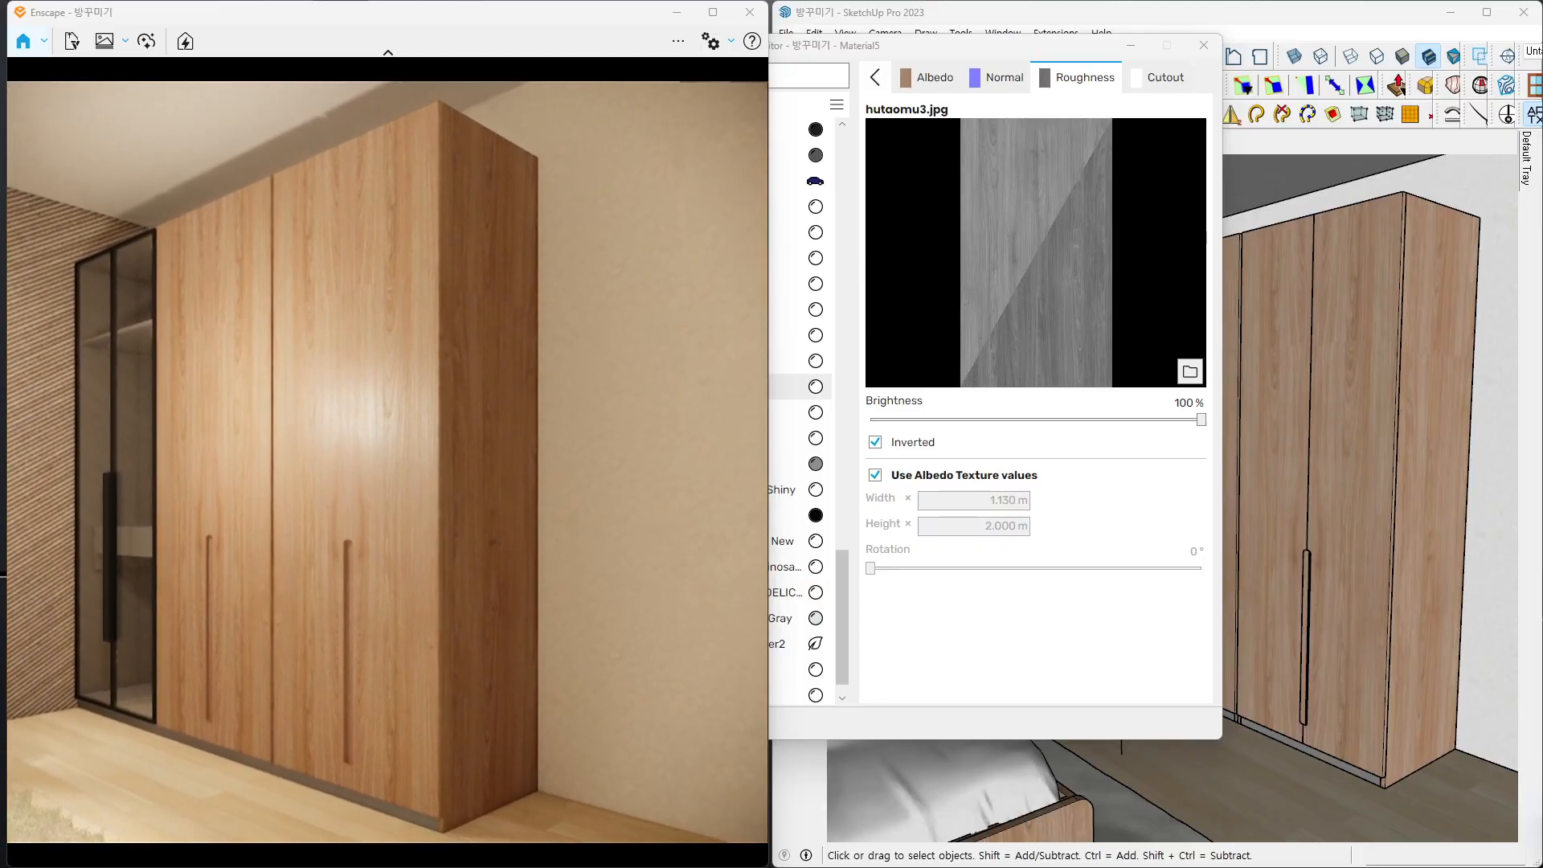
right_drag(400, 432, 397, 430)
scroll(368, 407, up, 8)
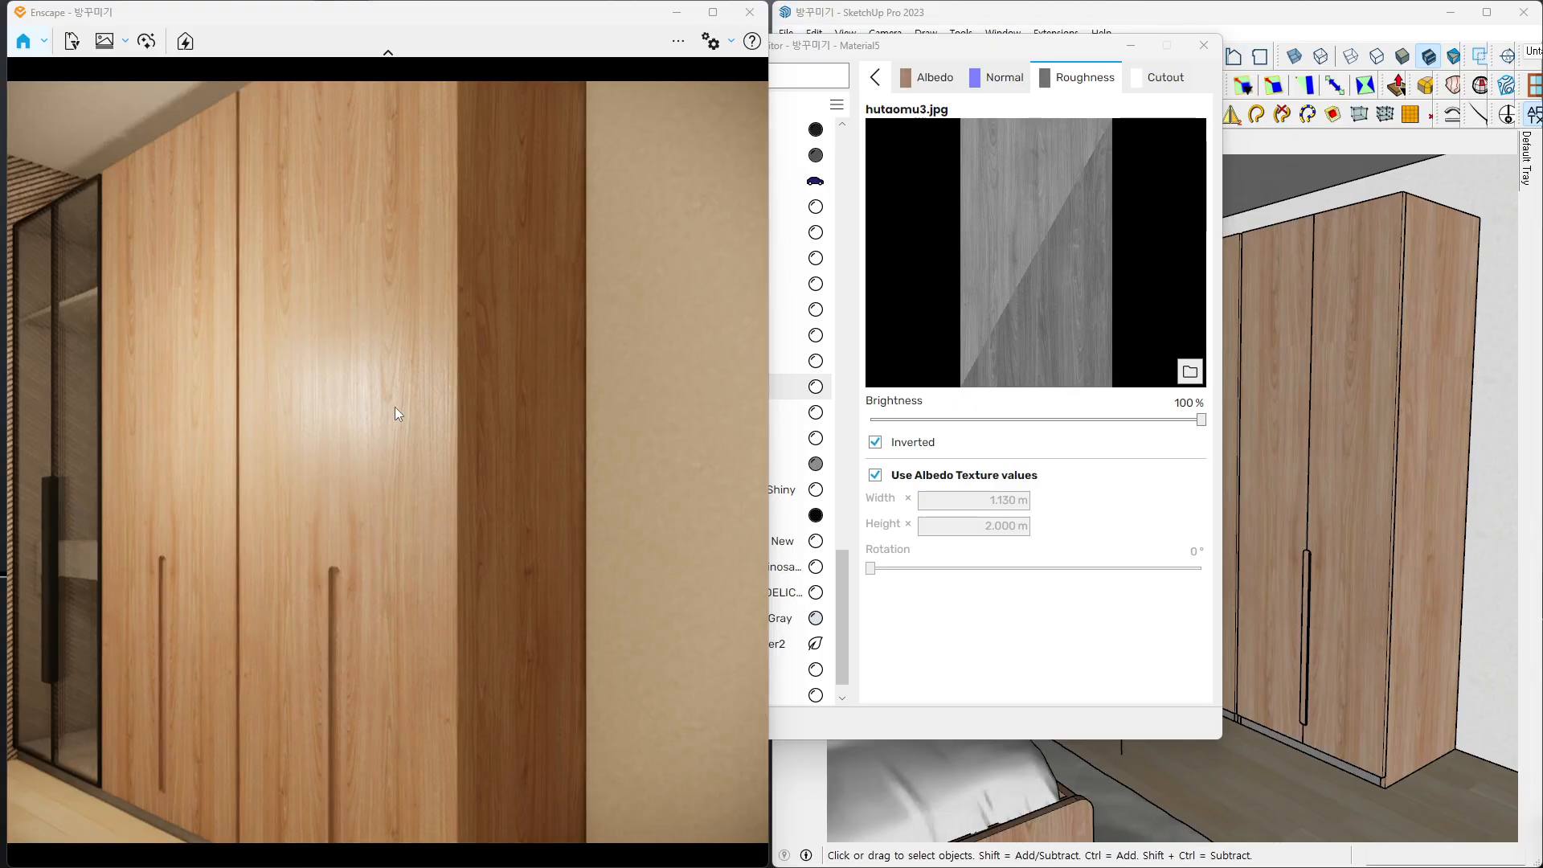
right_drag(397, 415, 305, 411)
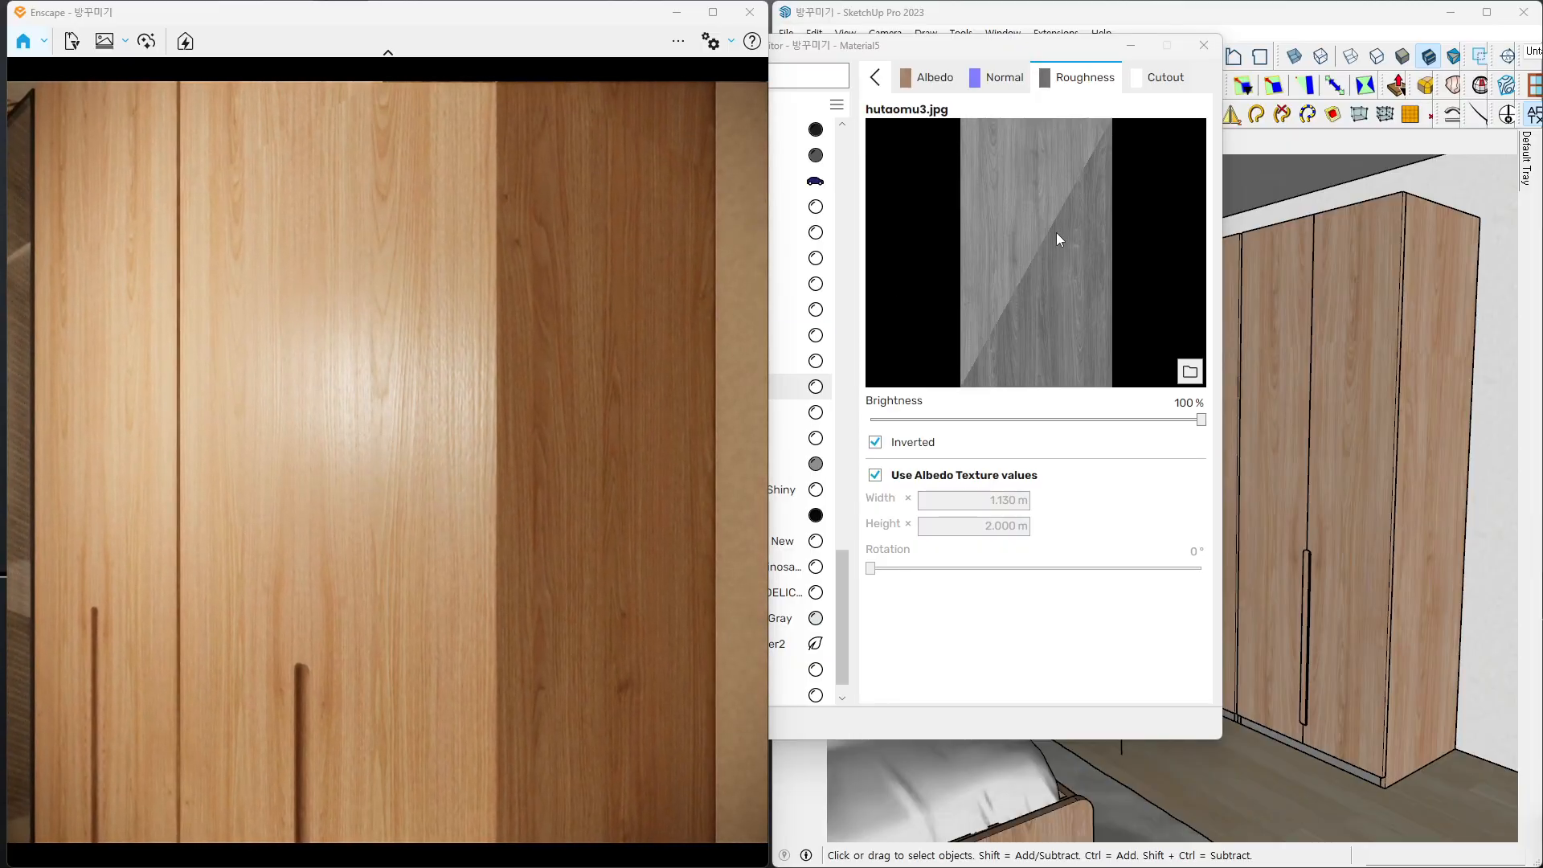
- Return to Material5's main settings and set its specular value to 50.5%
click(878, 80)
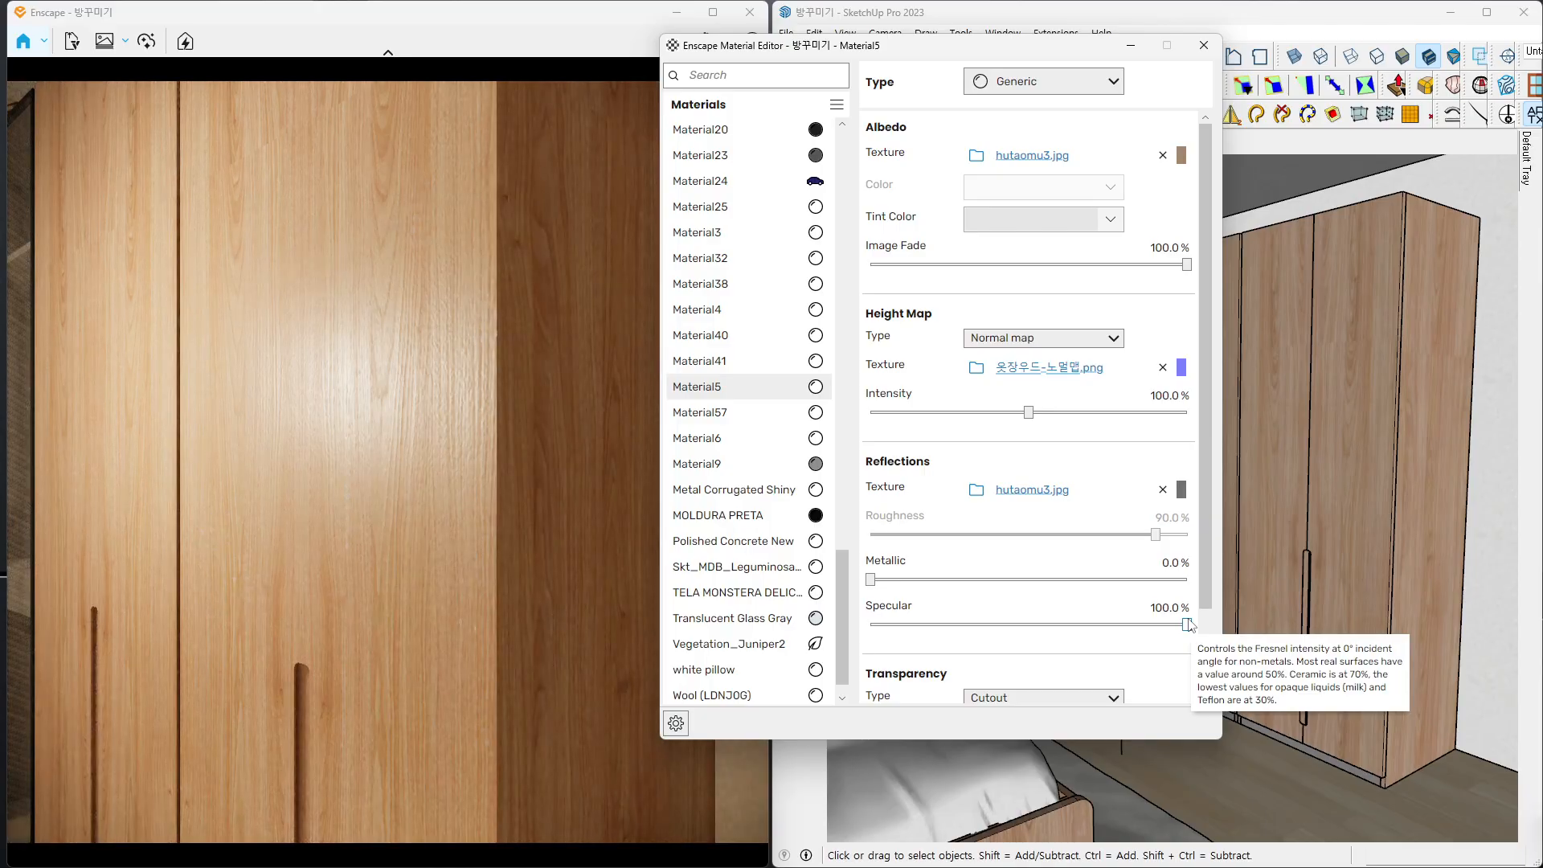
drag(1186, 624, 1182, 624)
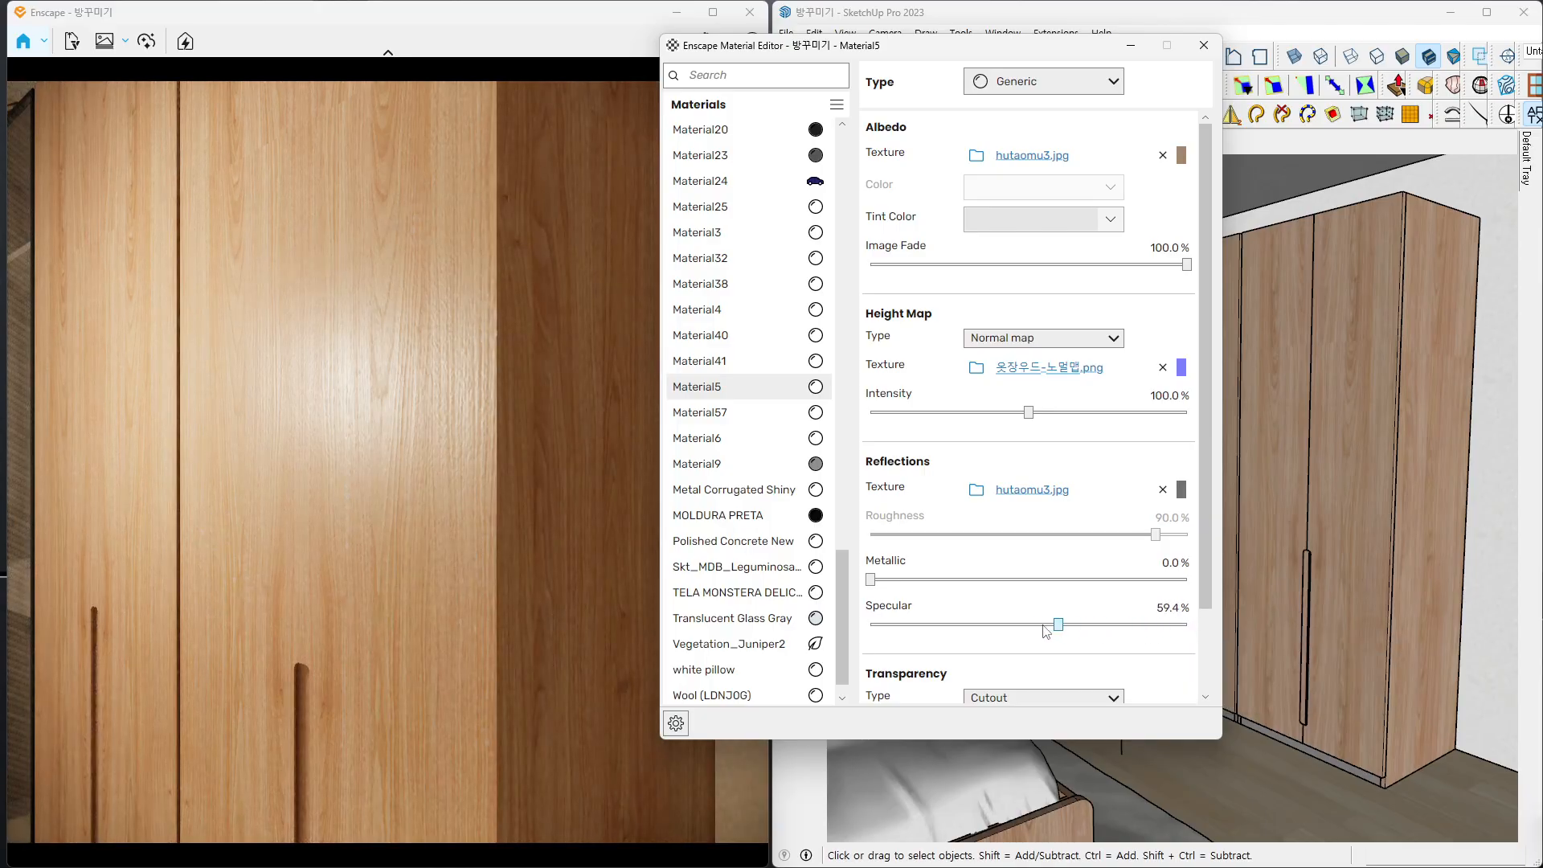
drag(1032, 631, 1034, 631)
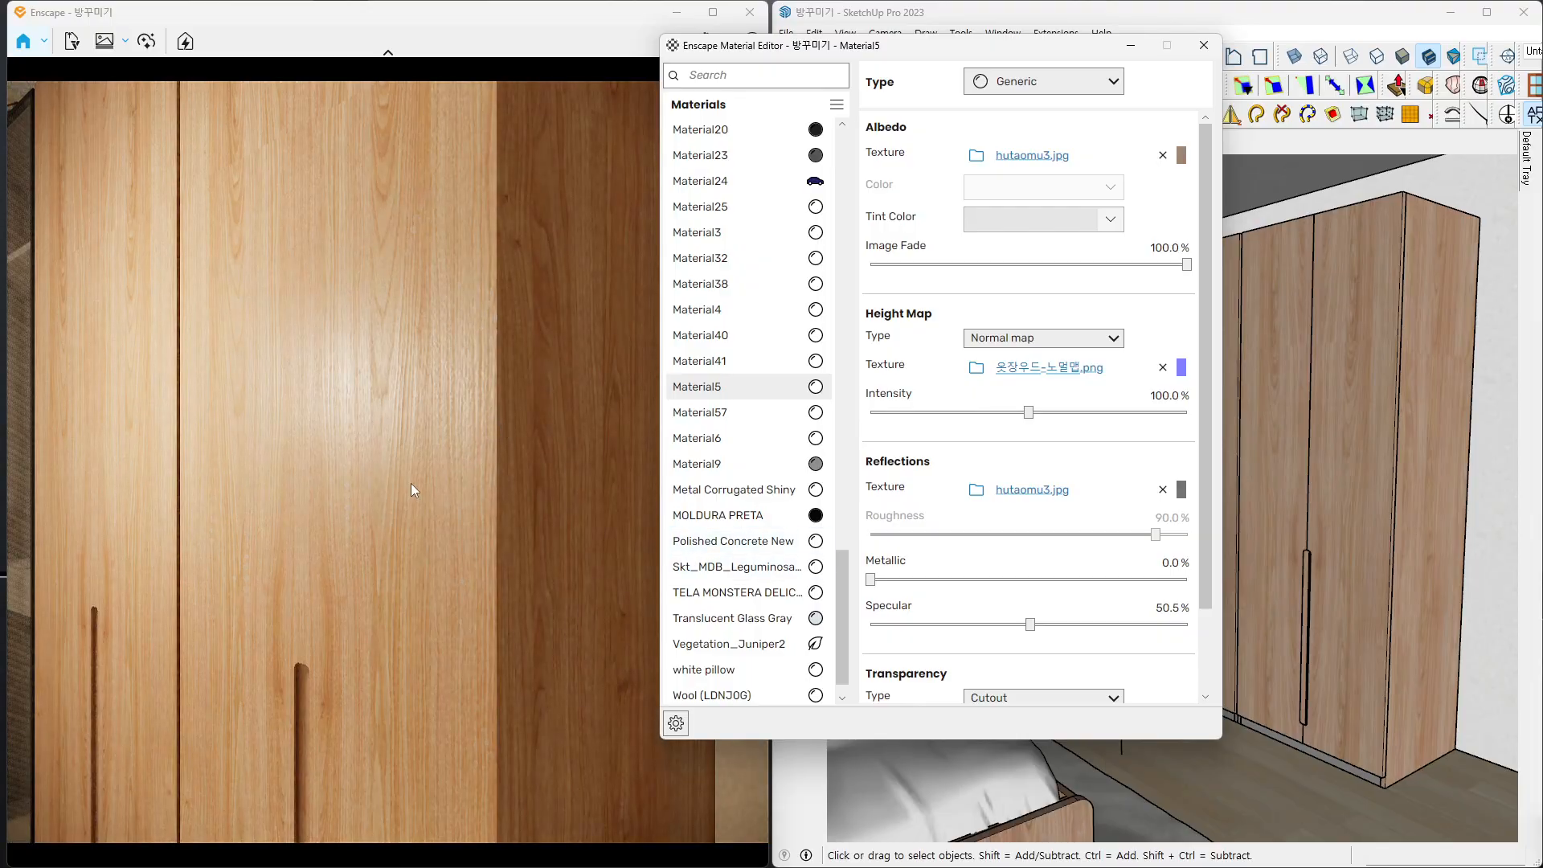
mouse_move(412, 484)
right_down()
mouse_move(329, 484)
mouse_move(414, 484)
right_up()
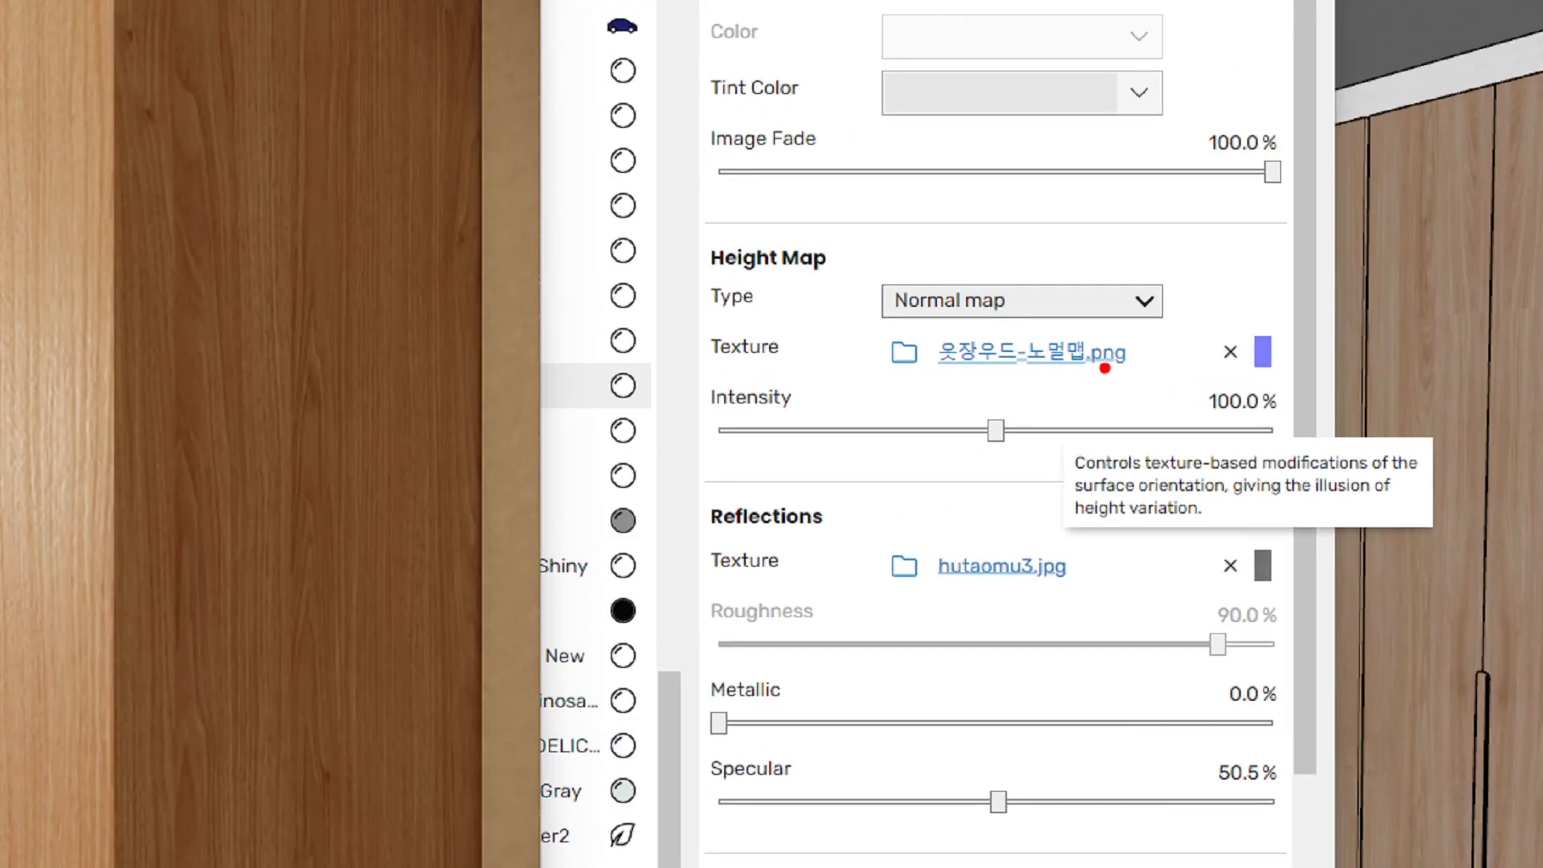
- Set the intensity of Material5's normal map to 50%
mouse_move(1292, 416)
mouse_down()
mouse_move(1268, 371)
mouse_move(1265, 451)
mouse_up()
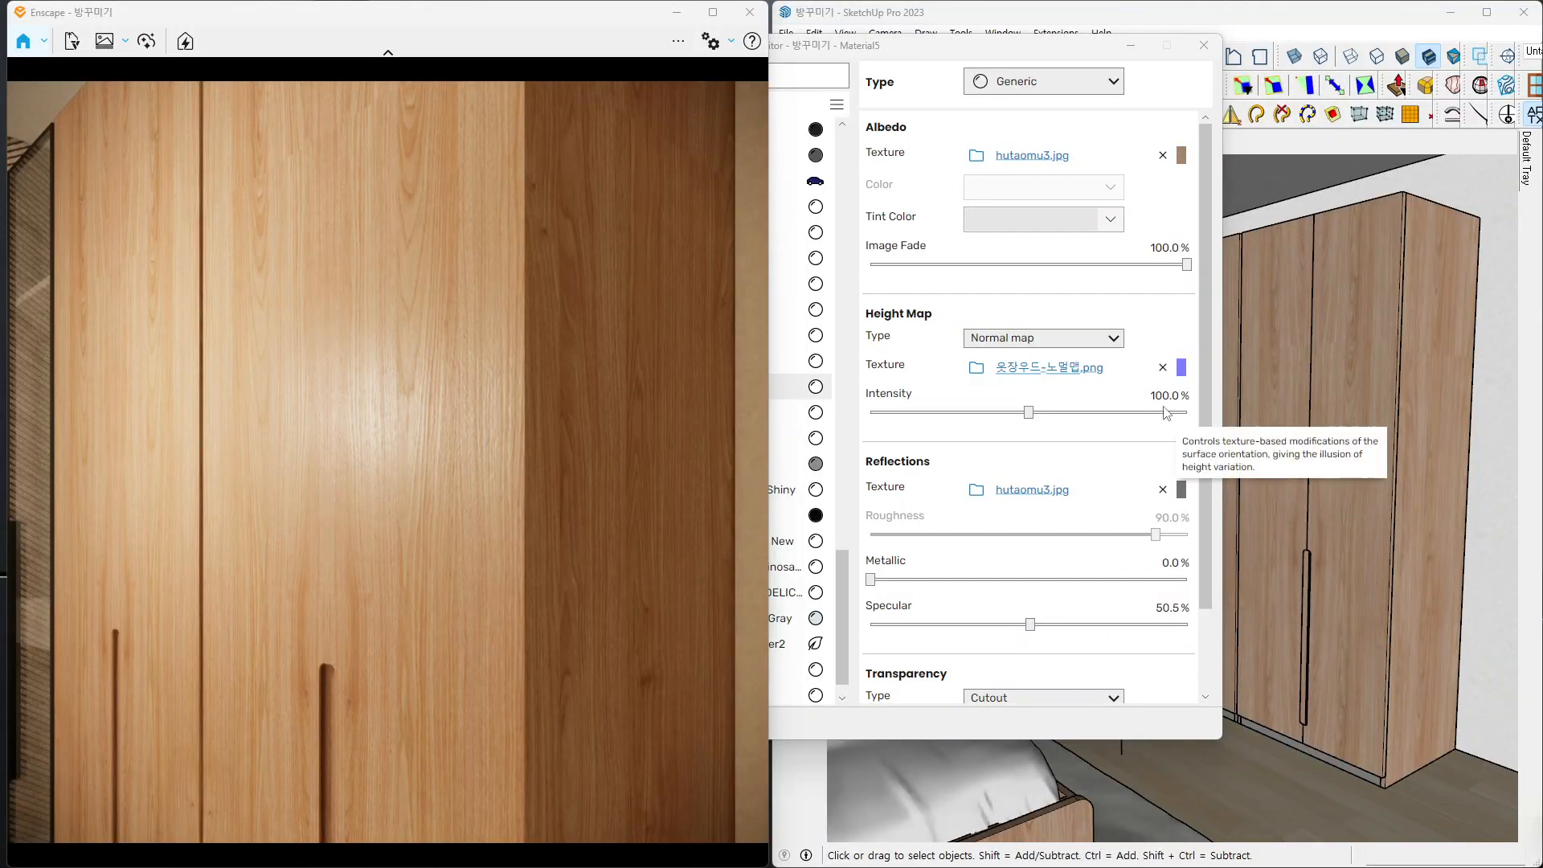
drag(1151, 397, 1197, 395)
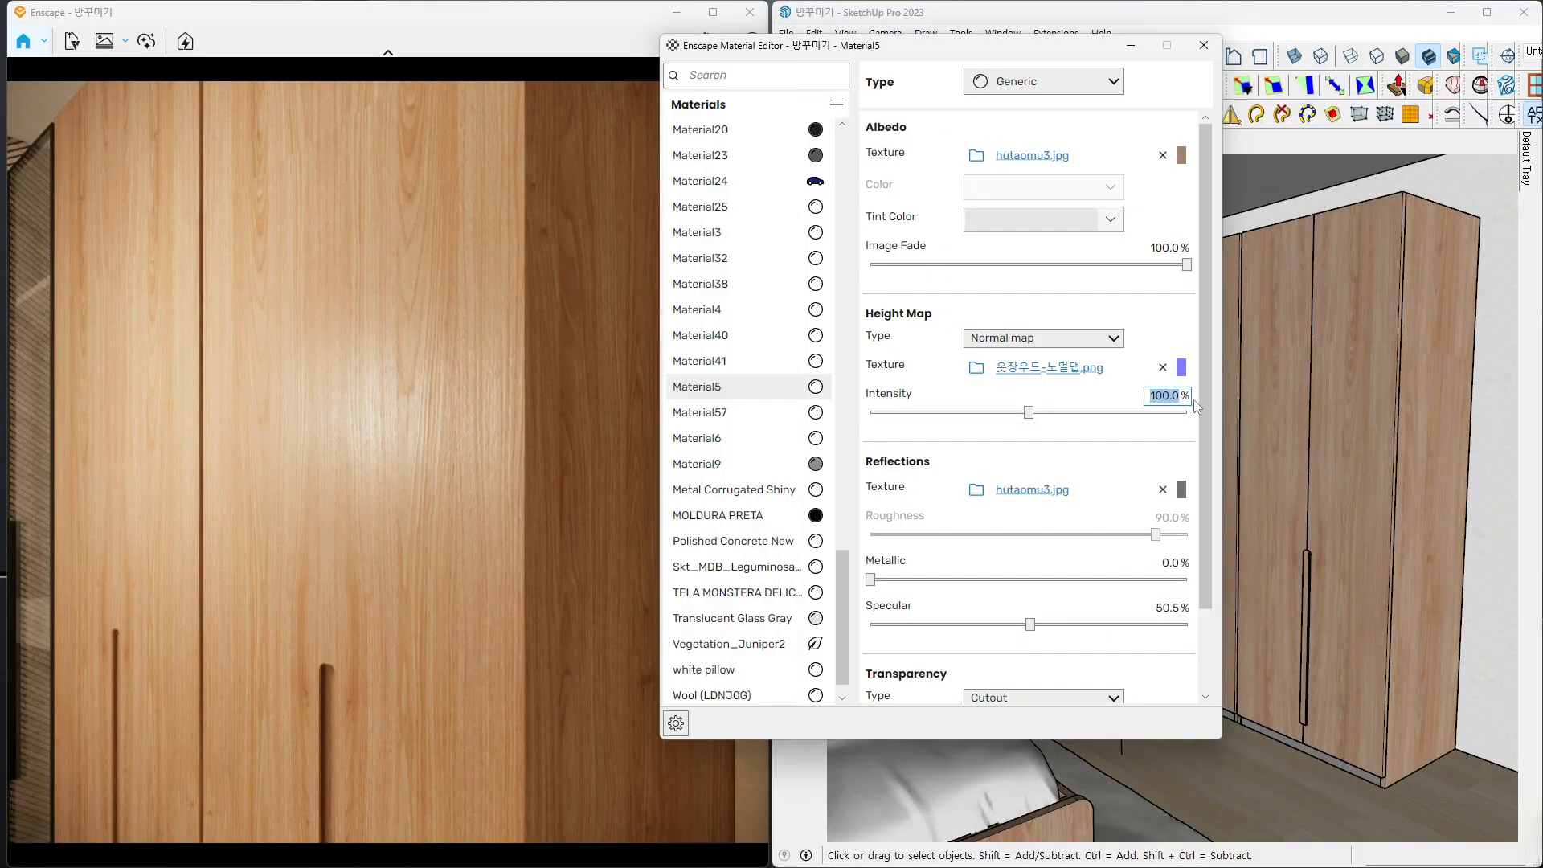
key(Return)
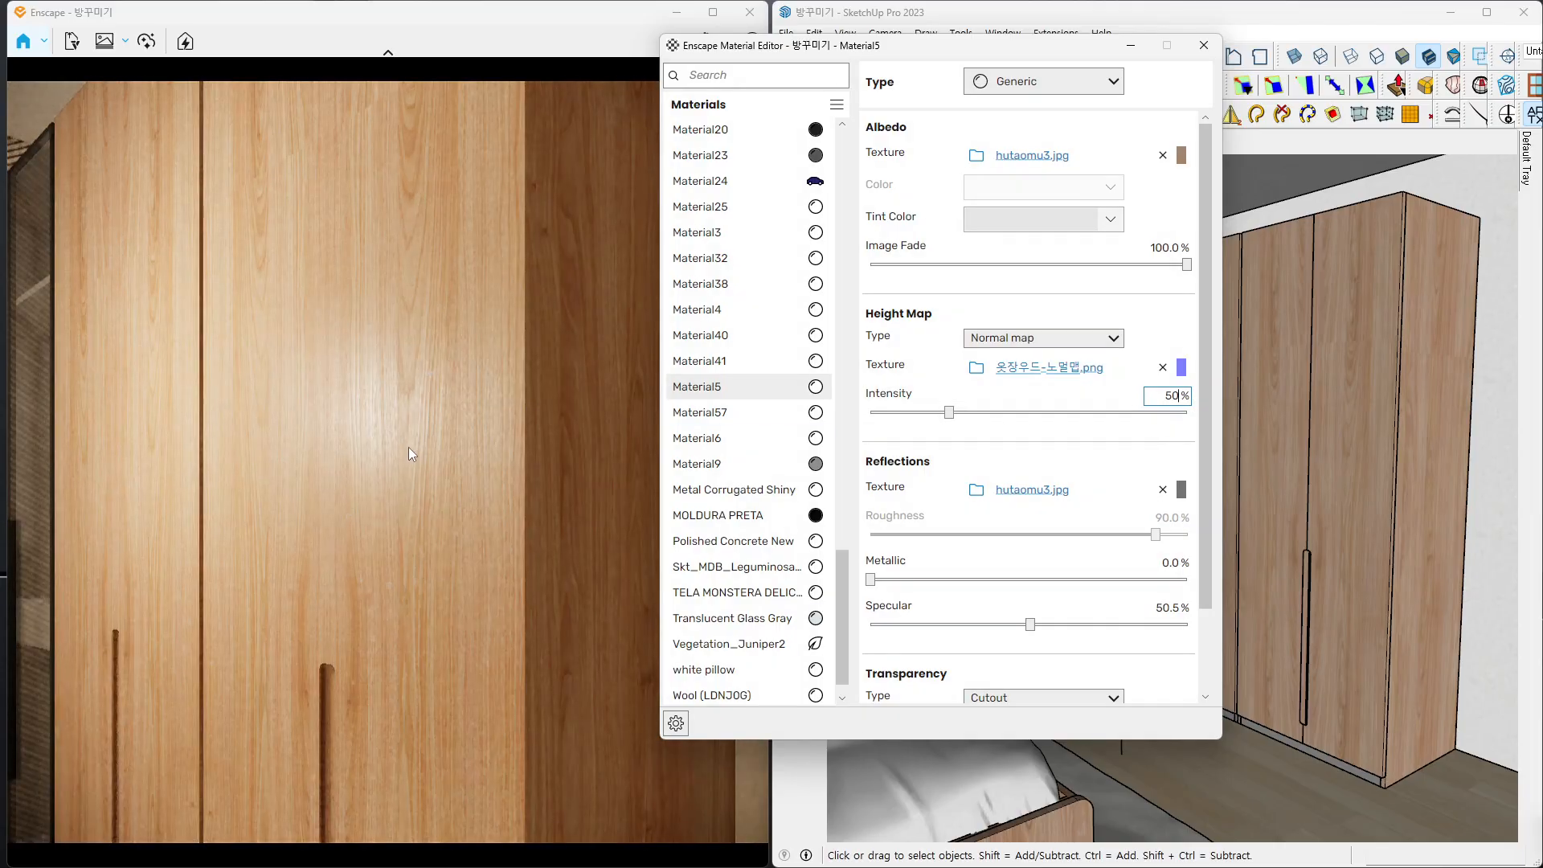
- Try a metallic value of 26.1% on Material5, compare the wardrobe wood's sheen, and return the value to 0%
click(408, 447)
right_drag(408, 447, 469, 462)
key(a)
key(d)
click(873, 579)
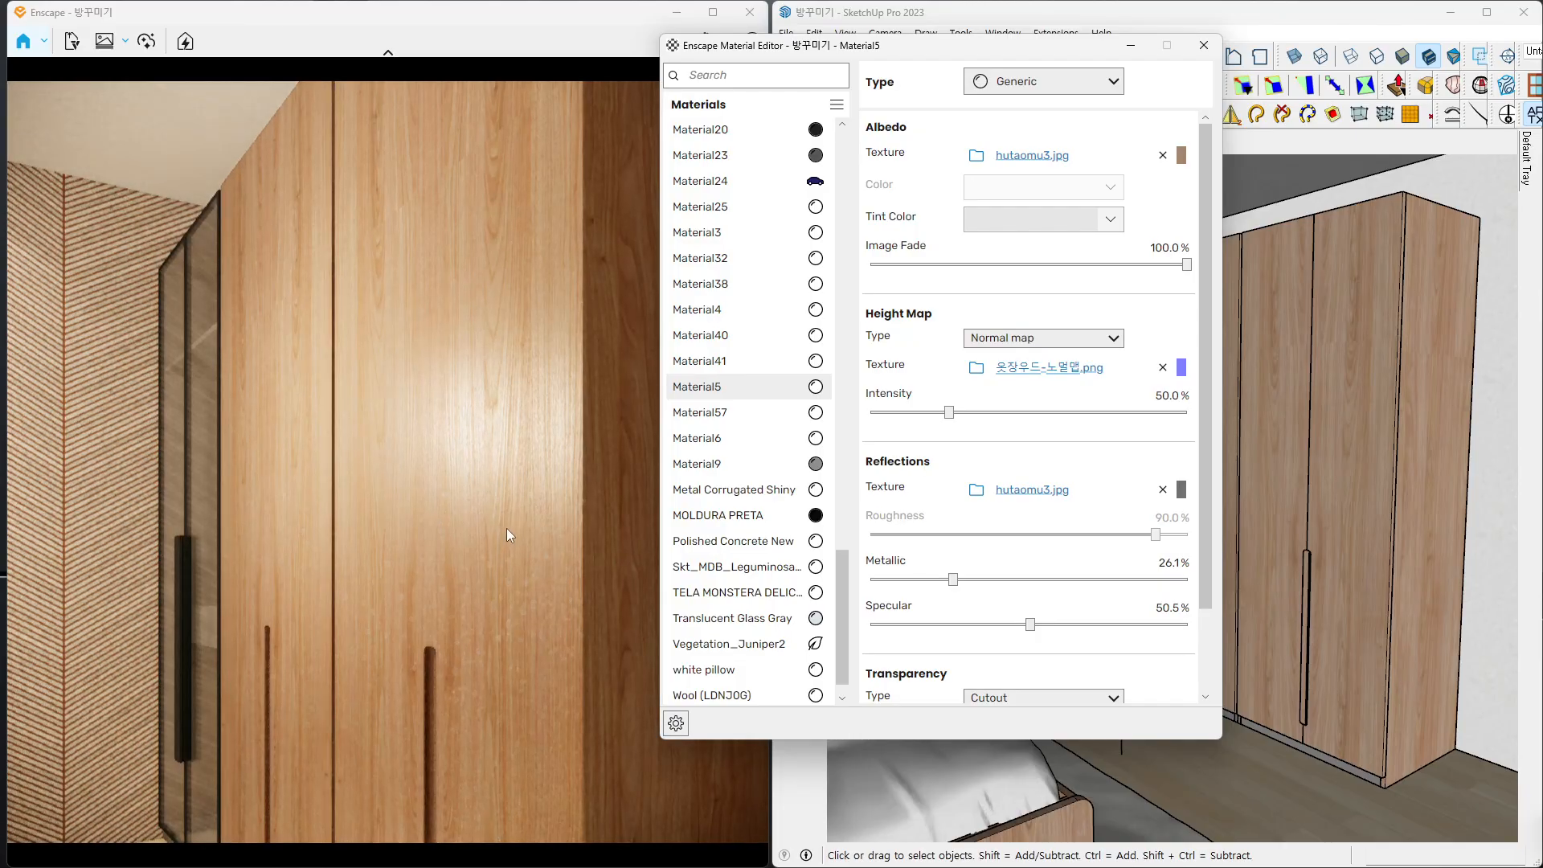
right_drag(506, 528, 460, 528)
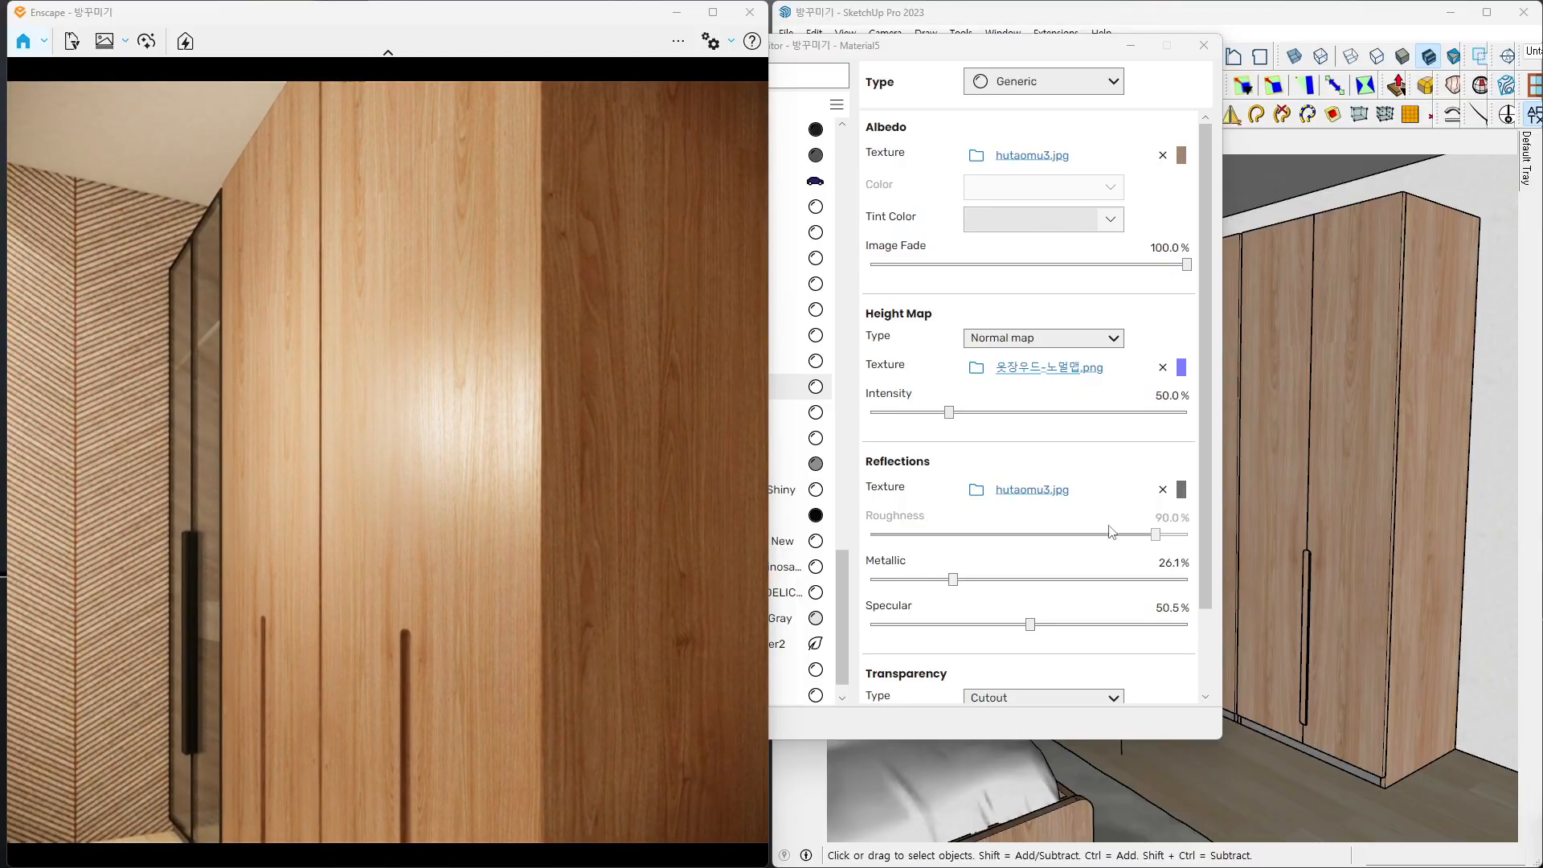
click(956, 580)
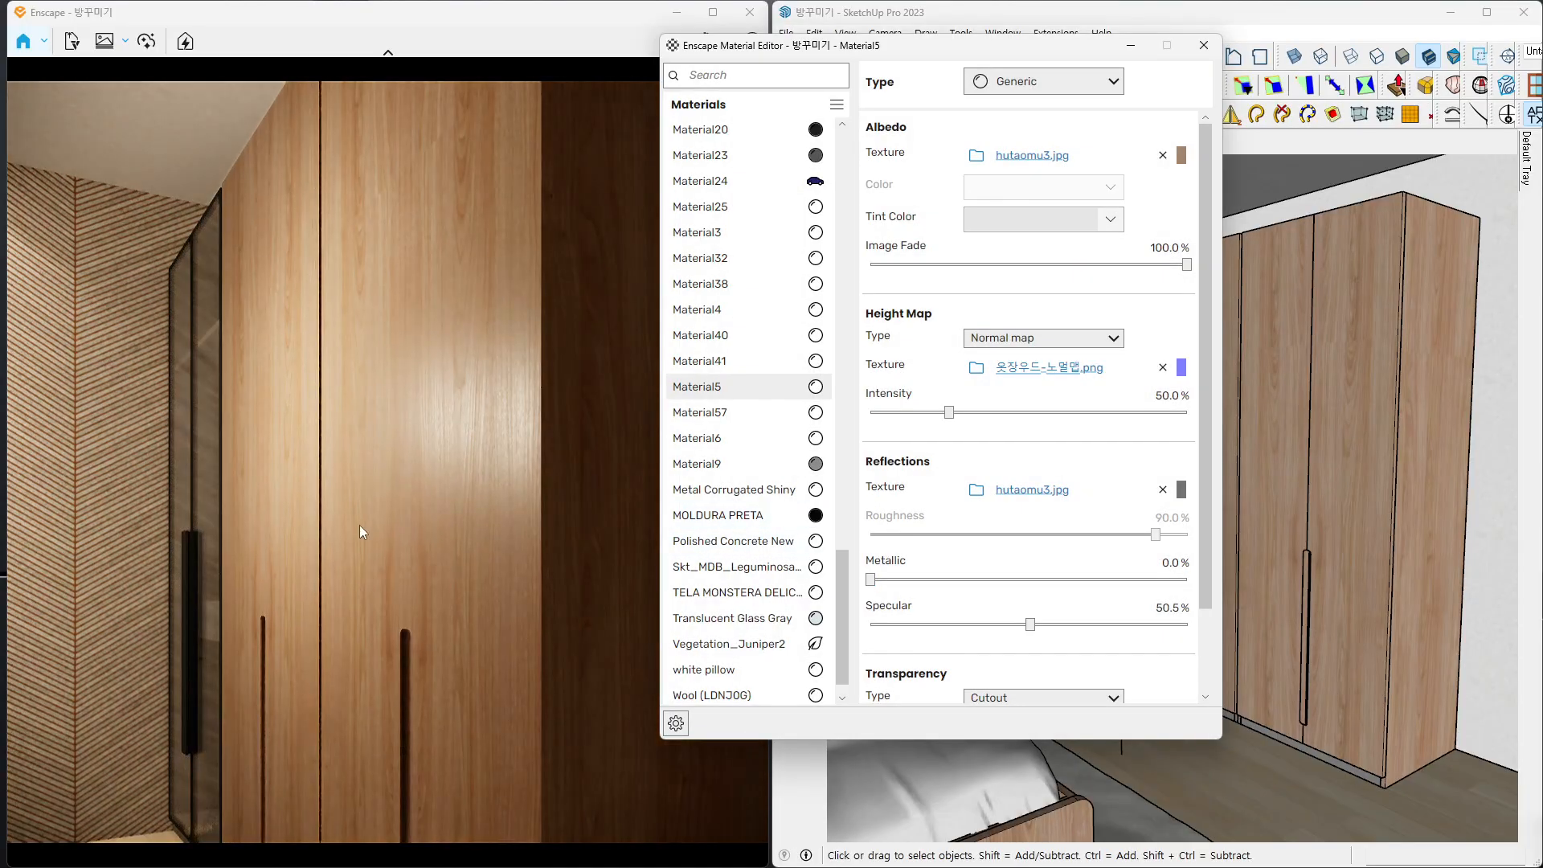
- Sample the material of the glass cabinet doors in the SketchUp model to load Color B01 for editing in Enscape
right_drag(359, 524, 359, 534)
right_drag(251, 529, 335, 518)
mouse_move(1081, 51)
mouse_down()
mouse_move(898, 68)
mouse_move(972, 148)
mouse_move(980, 303)
mouse_up()
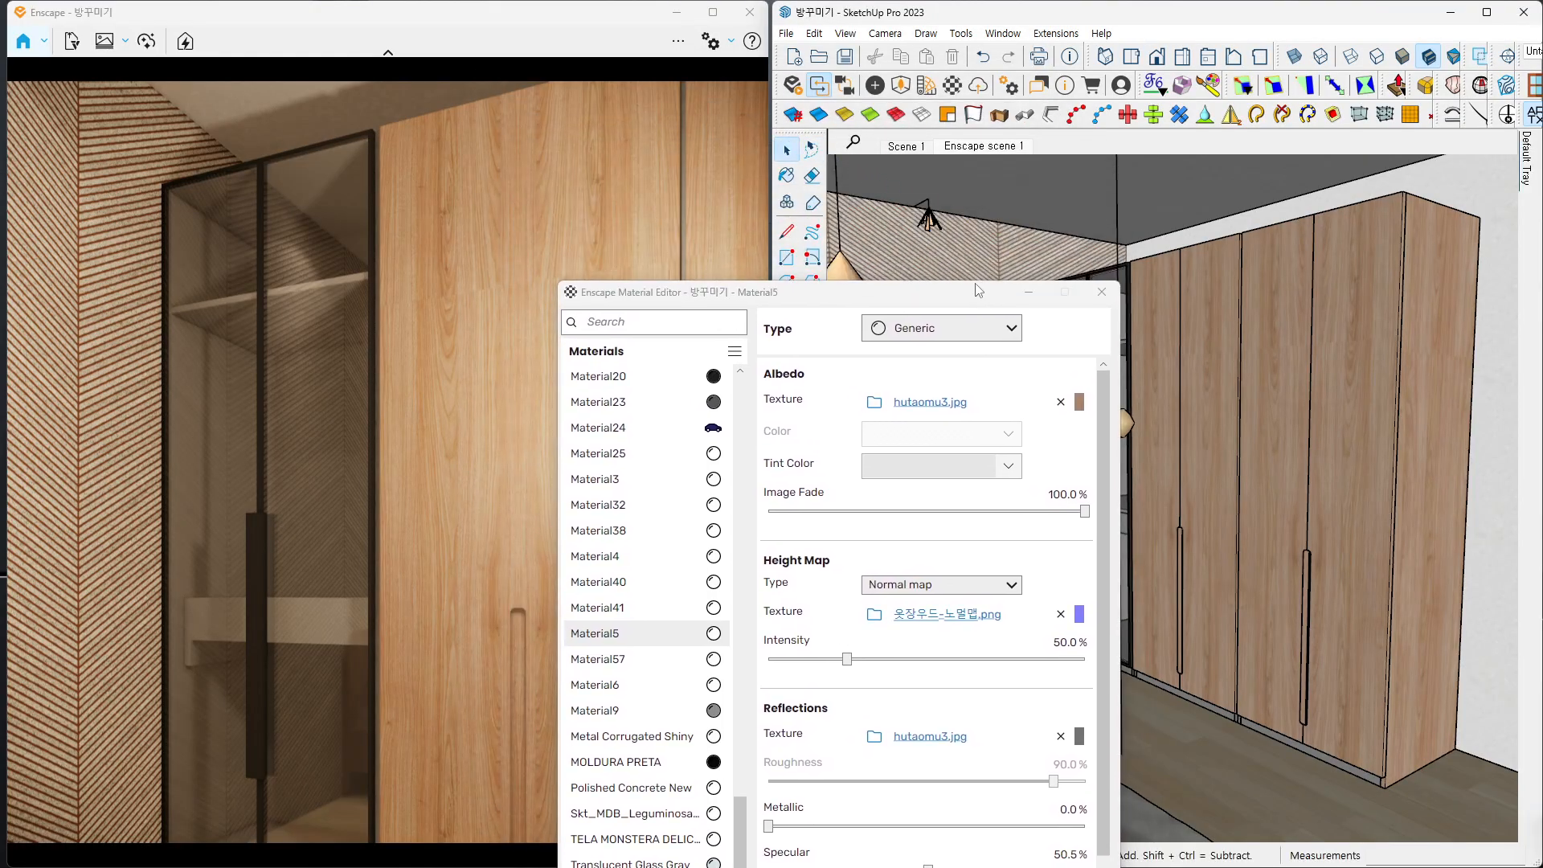
drag(974, 287, 945, 308)
click(1122, 305)
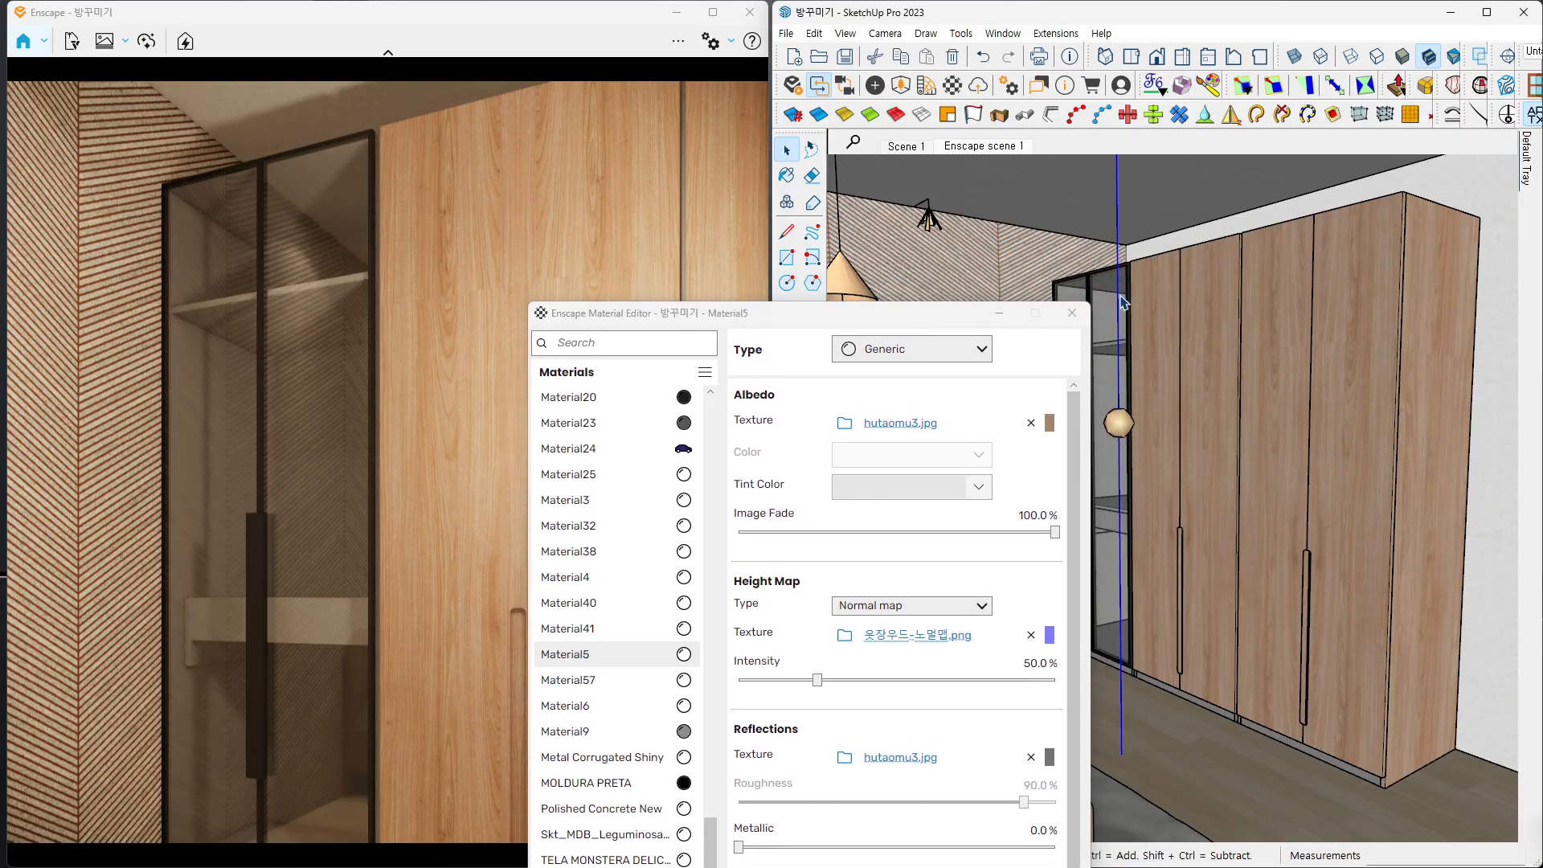
click(1114, 293)
key(b)
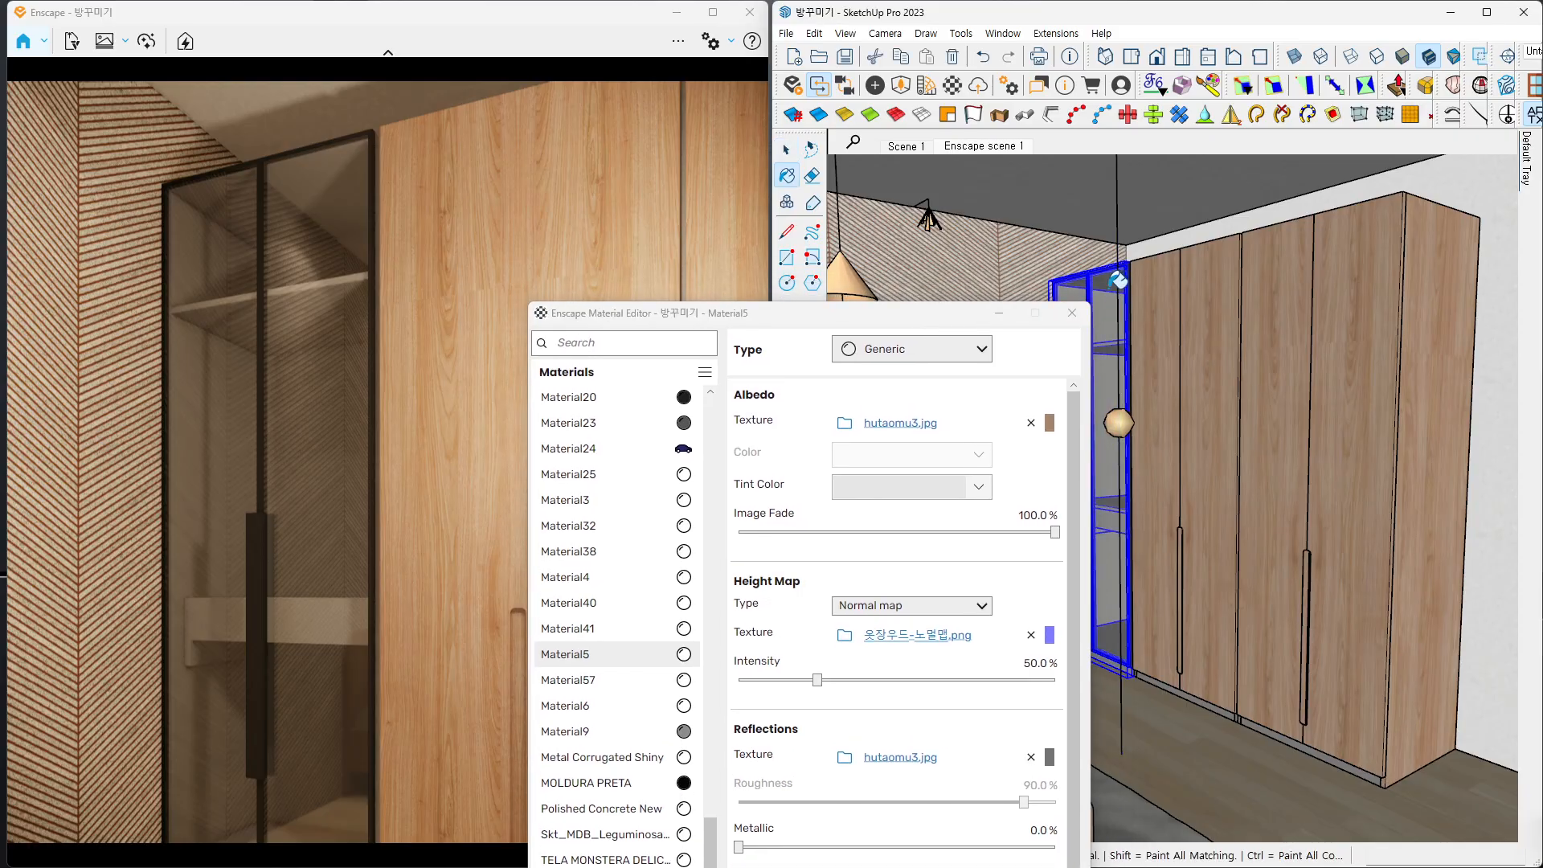
key(alt)
alt+click(1109, 290)
drag(900, 322, 1092, 69)
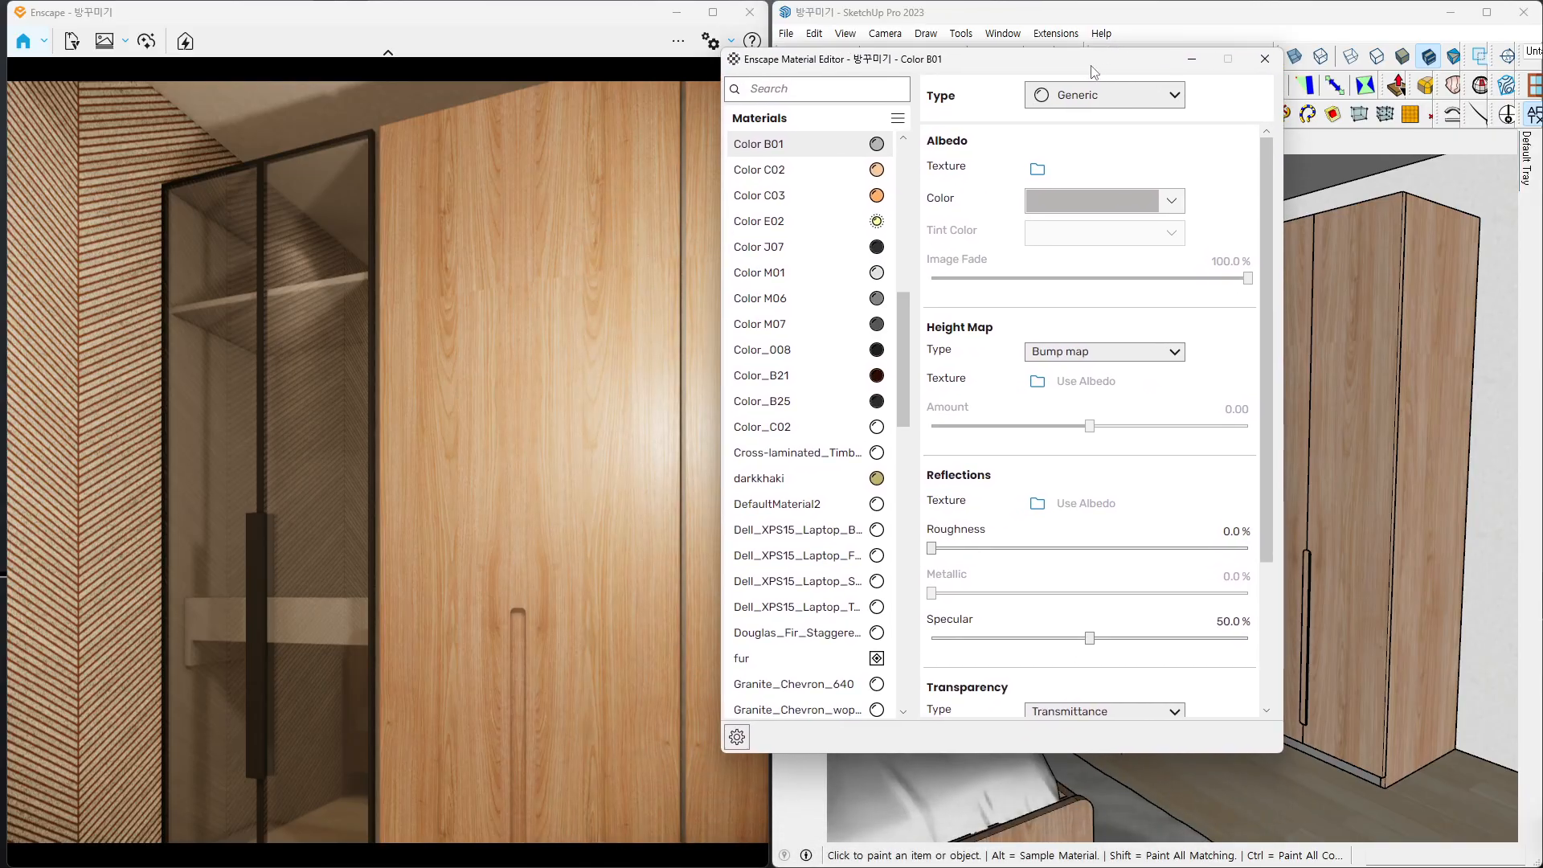
- Try darker grey and brown albedo colors on Color B01 and compare the glass doors in the render
click(325, 430)
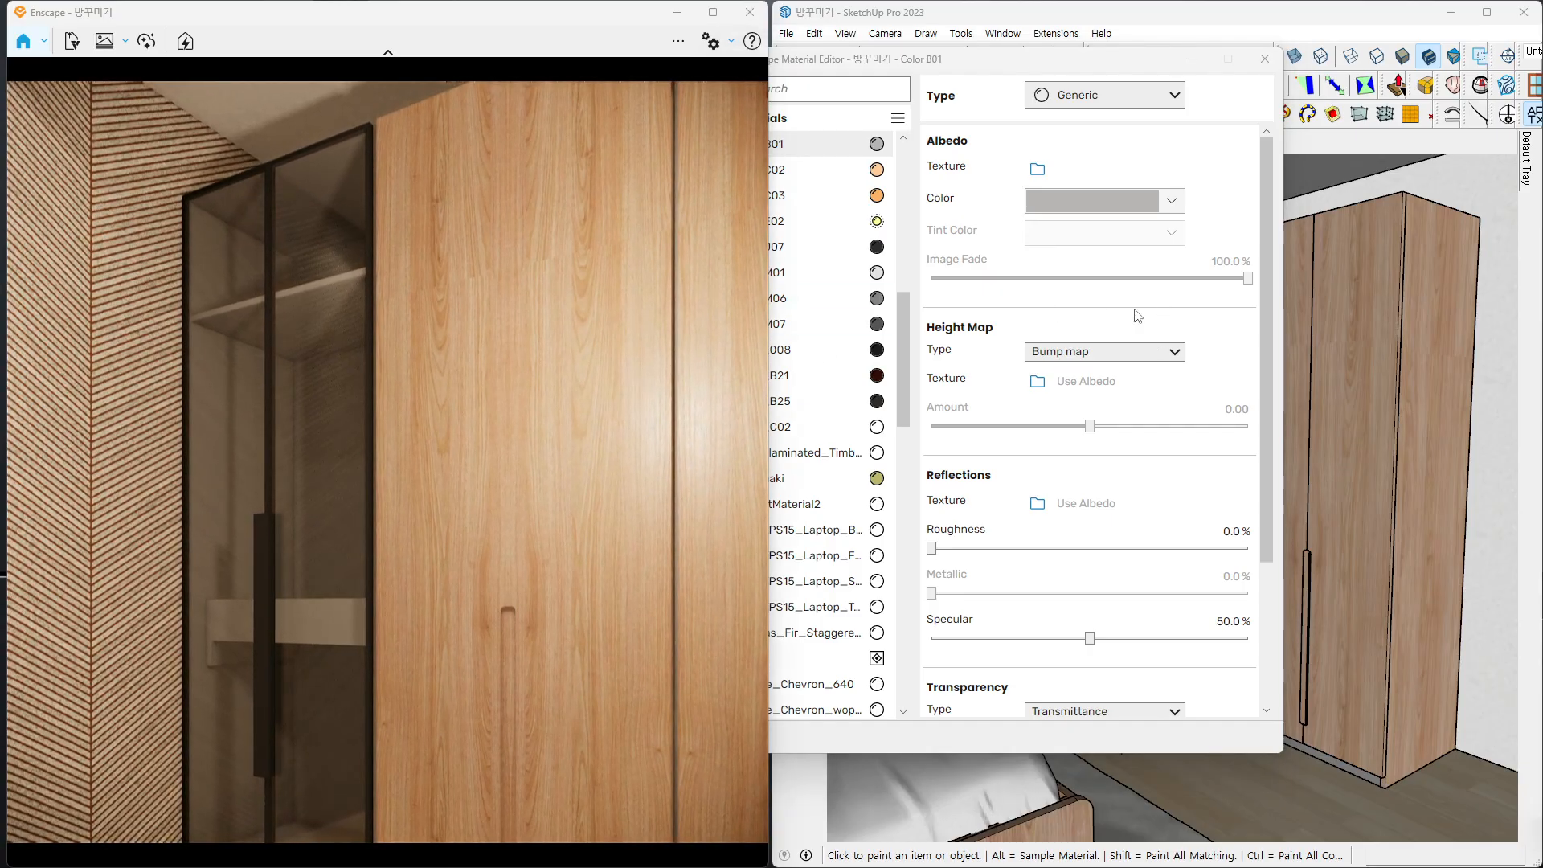
click(1157, 201)
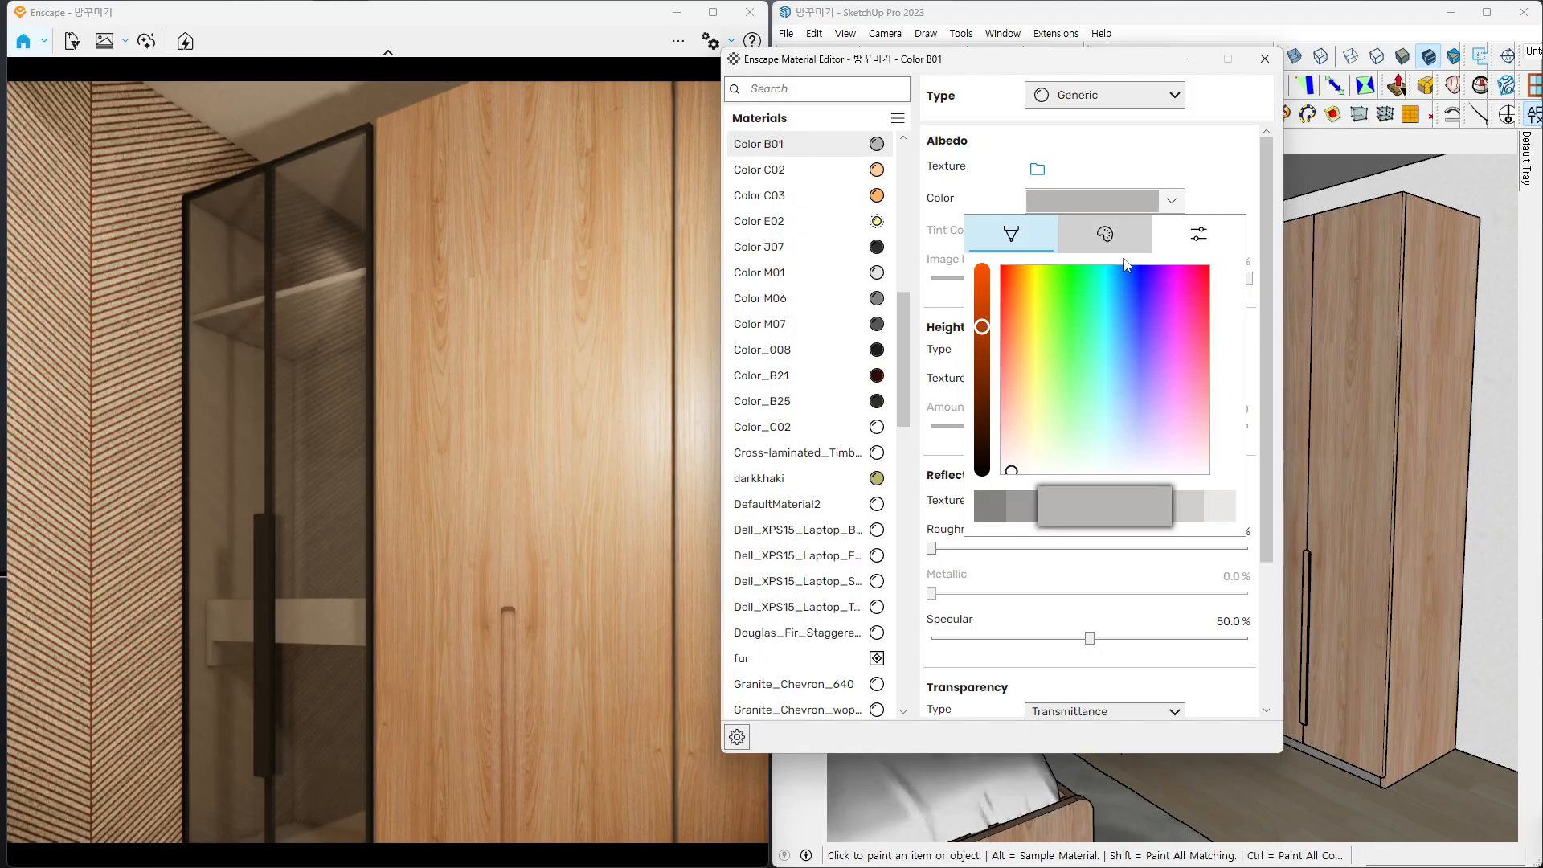
click(1004, 513)
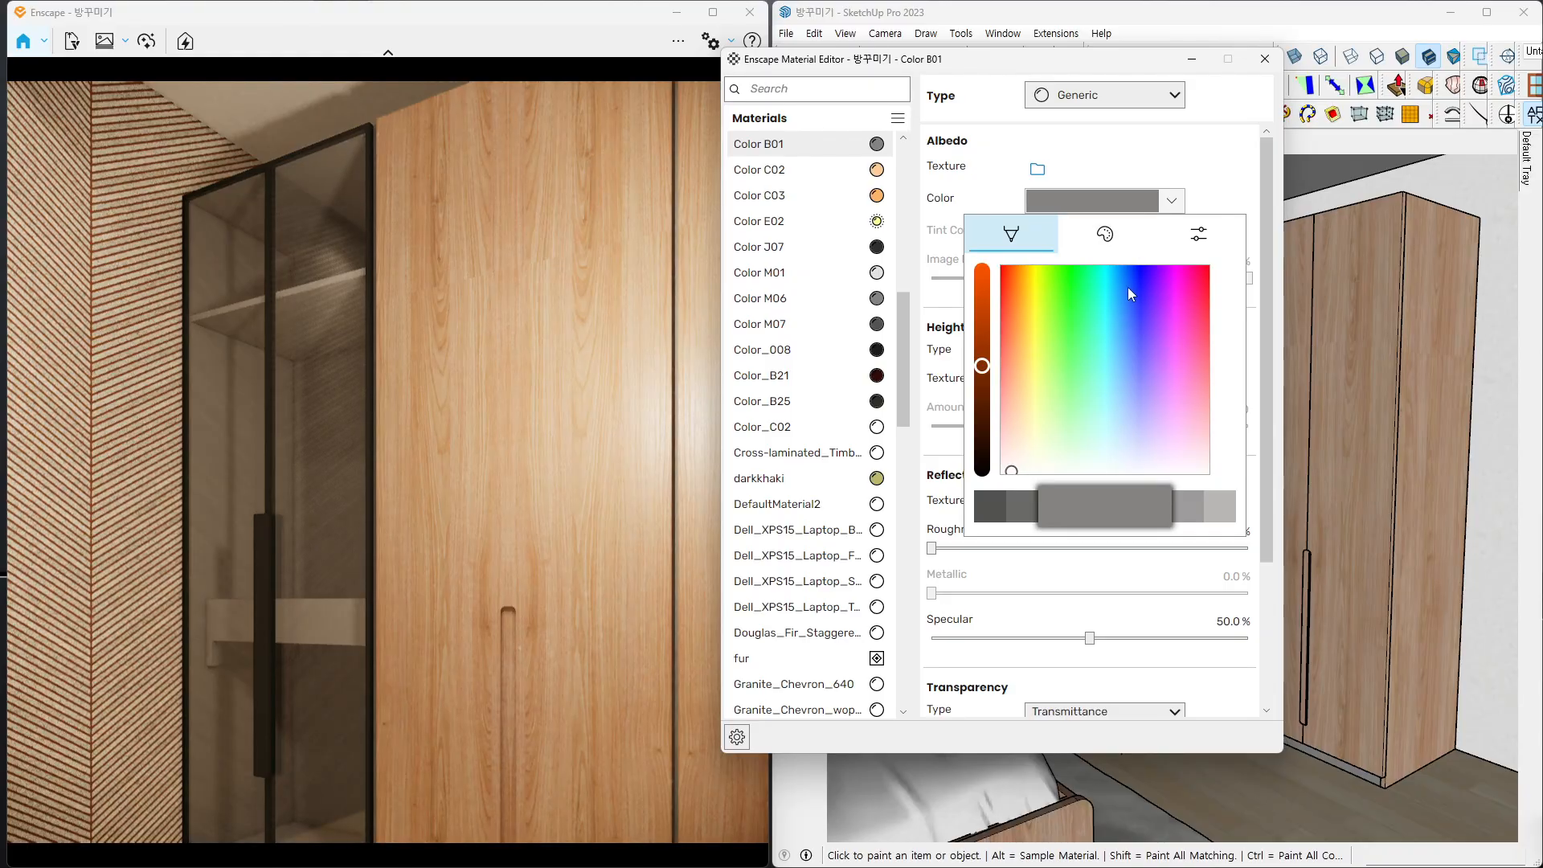
click(1020, 369)
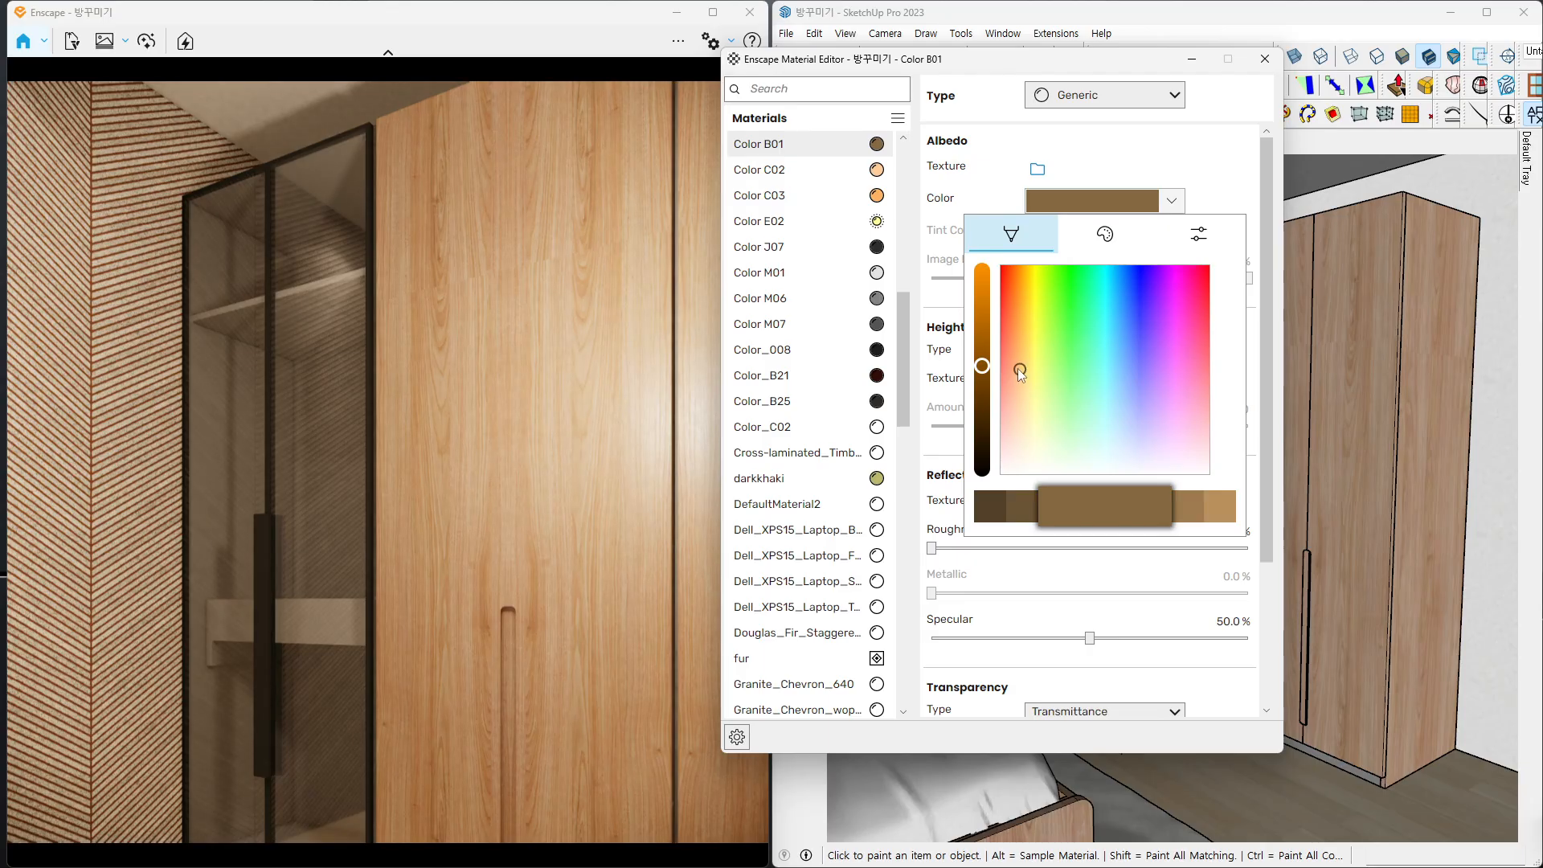
click(1019, 365)
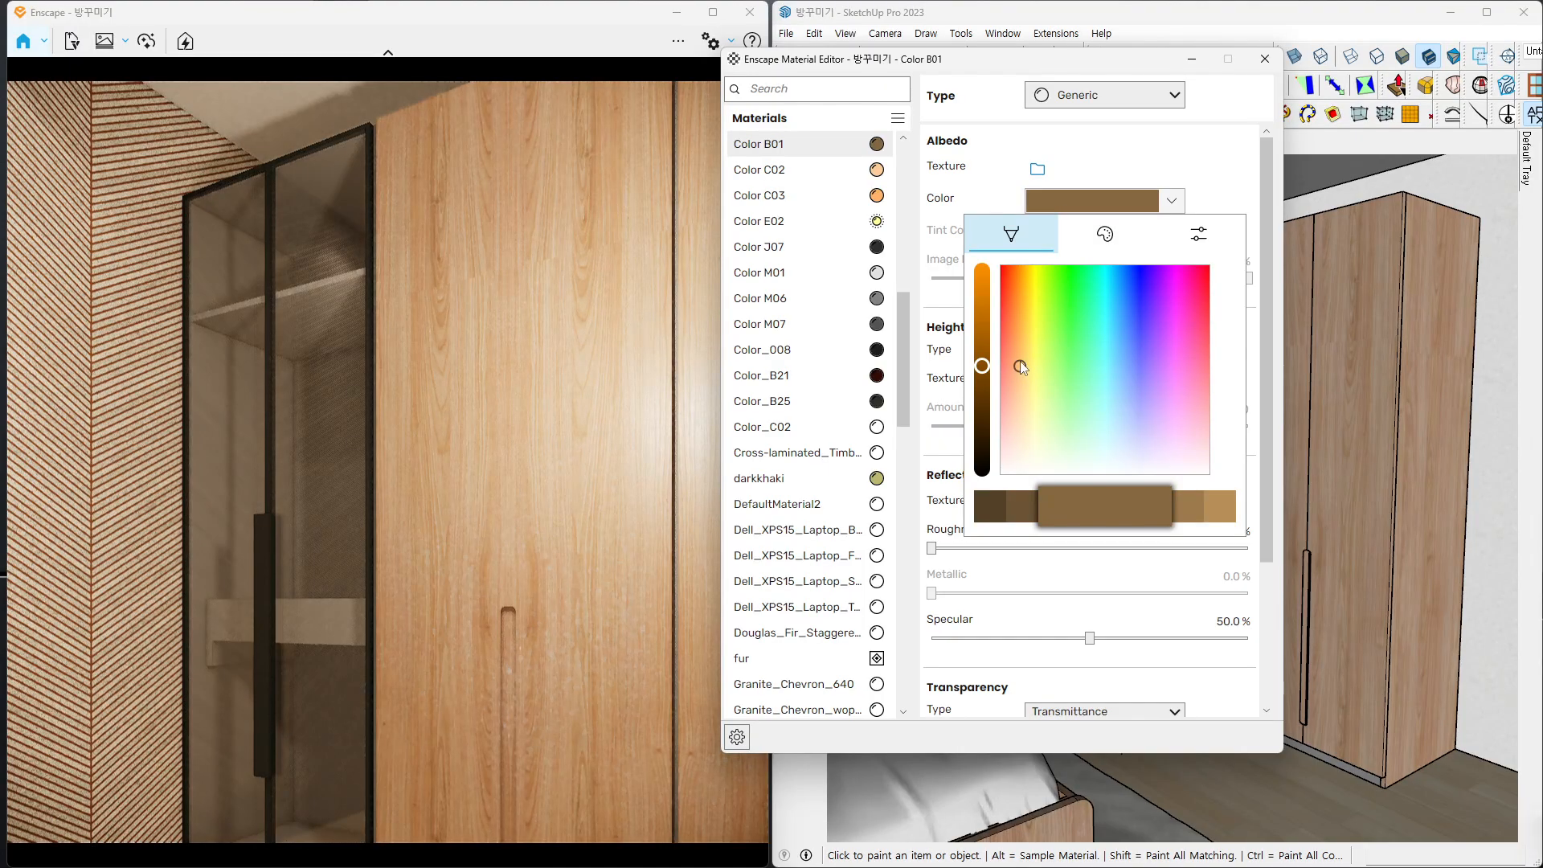
click(1014, 340)
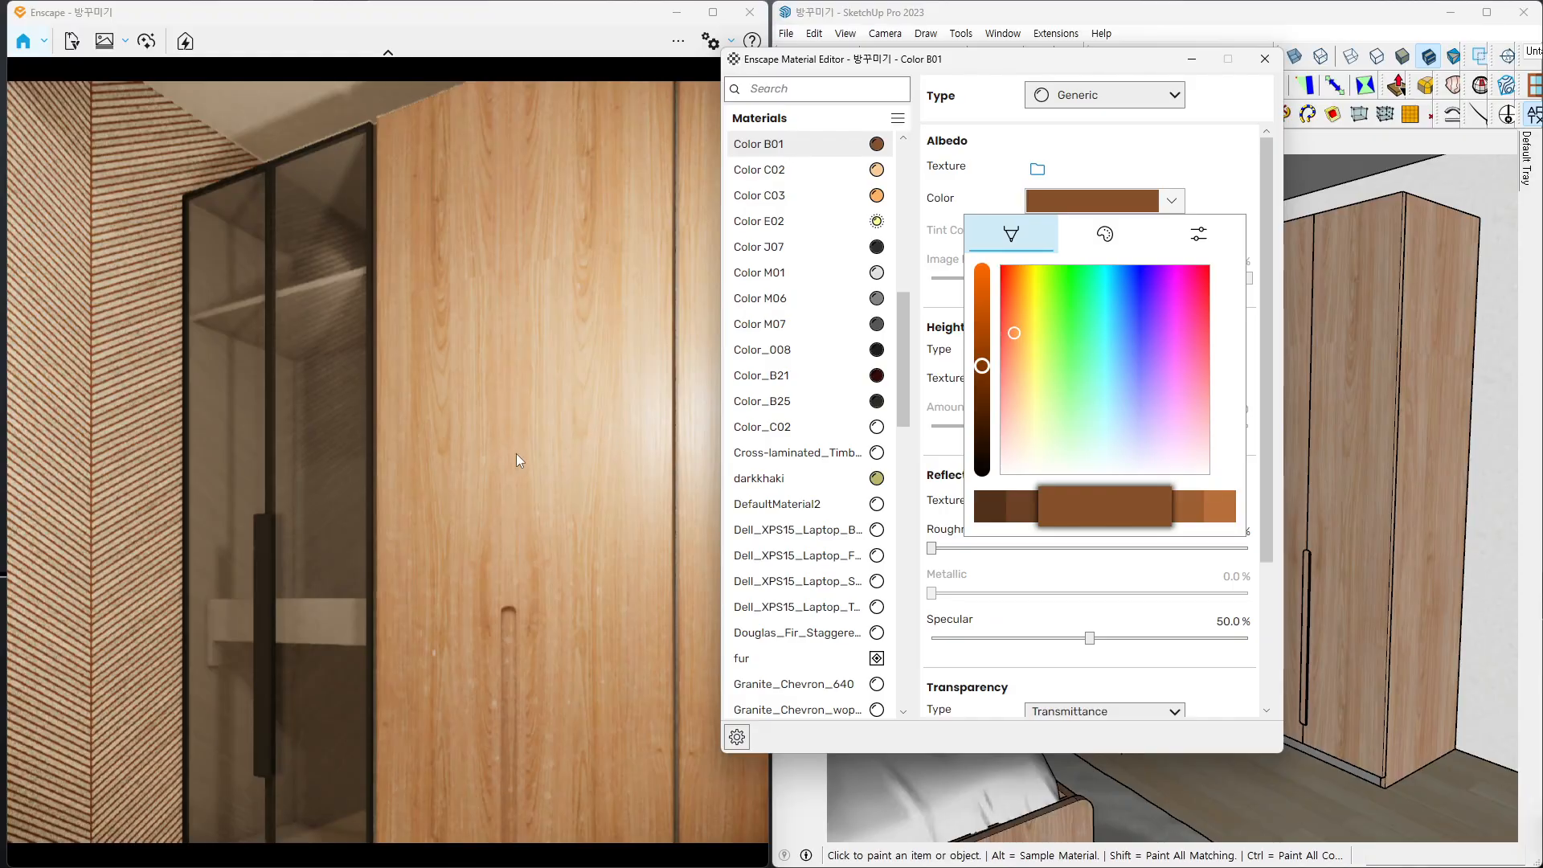
click(332, 496)
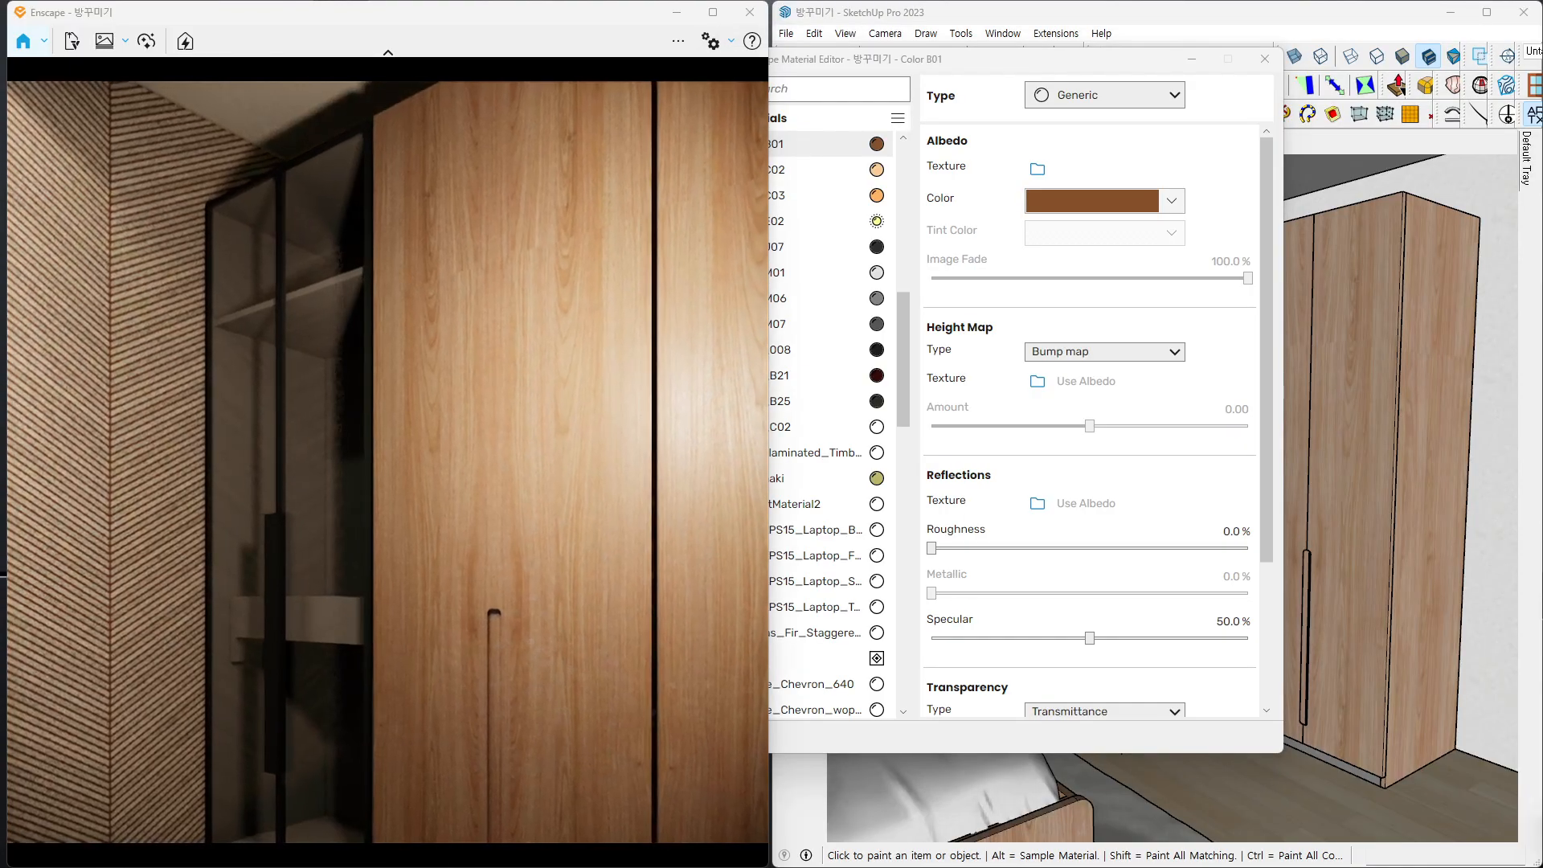
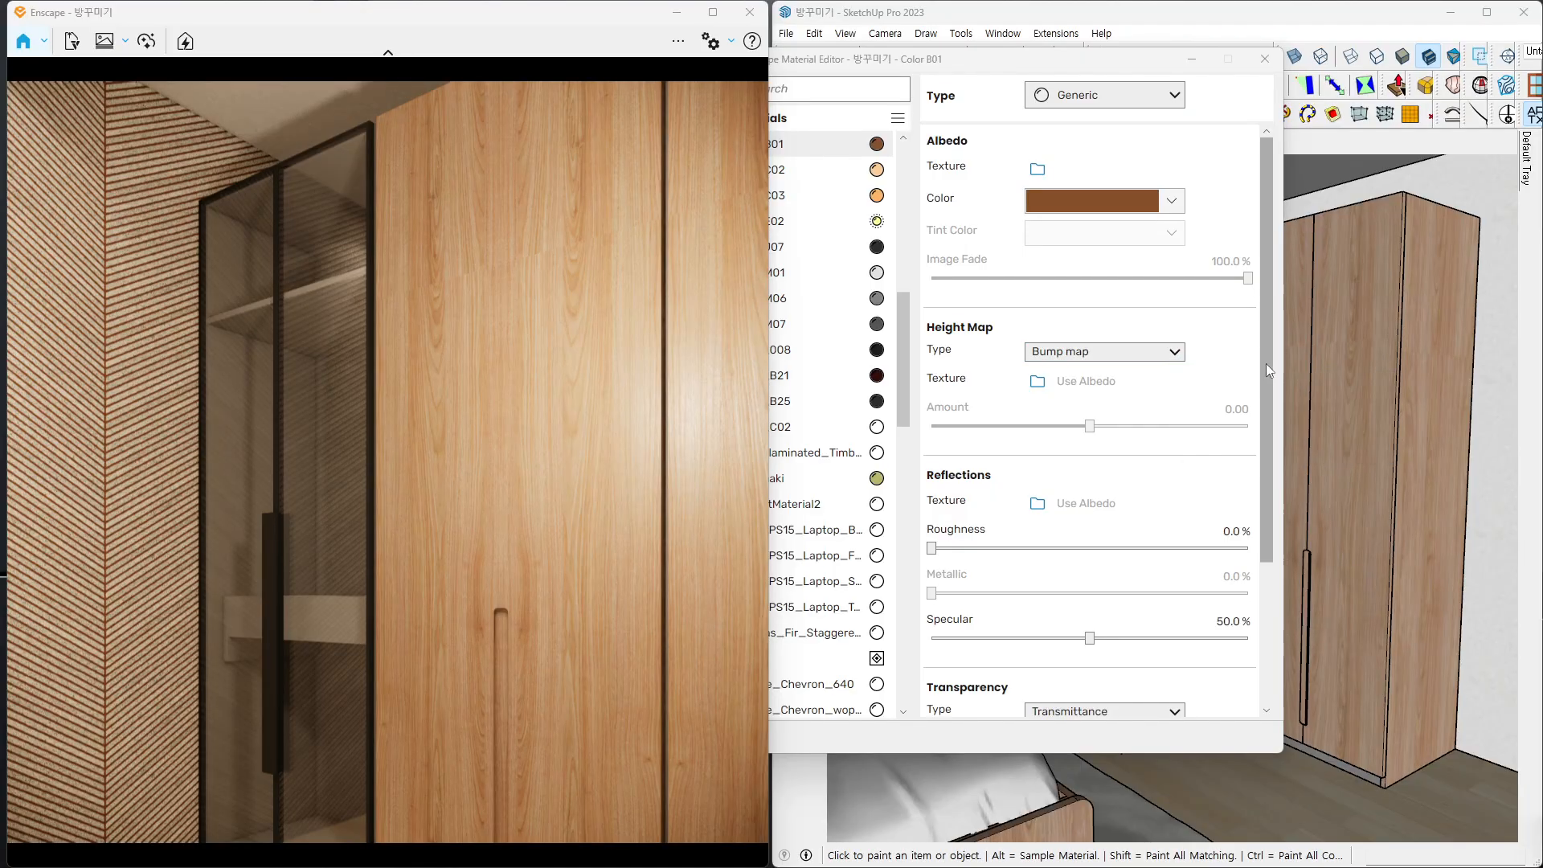
- Return Color B01's albedo color to a neutral light grey
mouse_move(1266, 345)
mouse_down()
mouse_move(1268, 403)
mouse_move(1266, 347)
mouse_up()
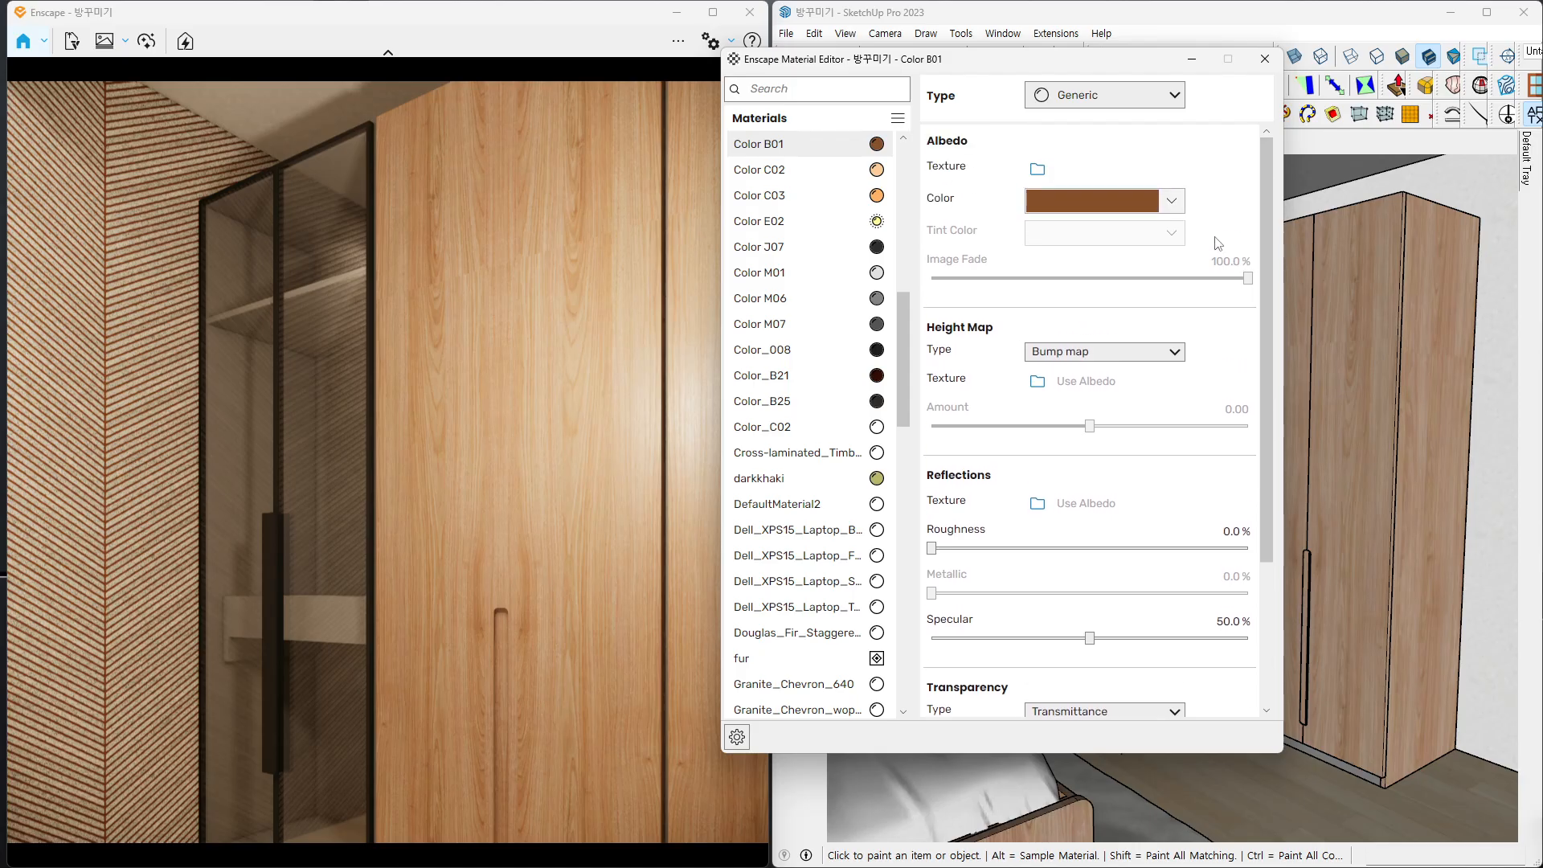
click(1170, 205)
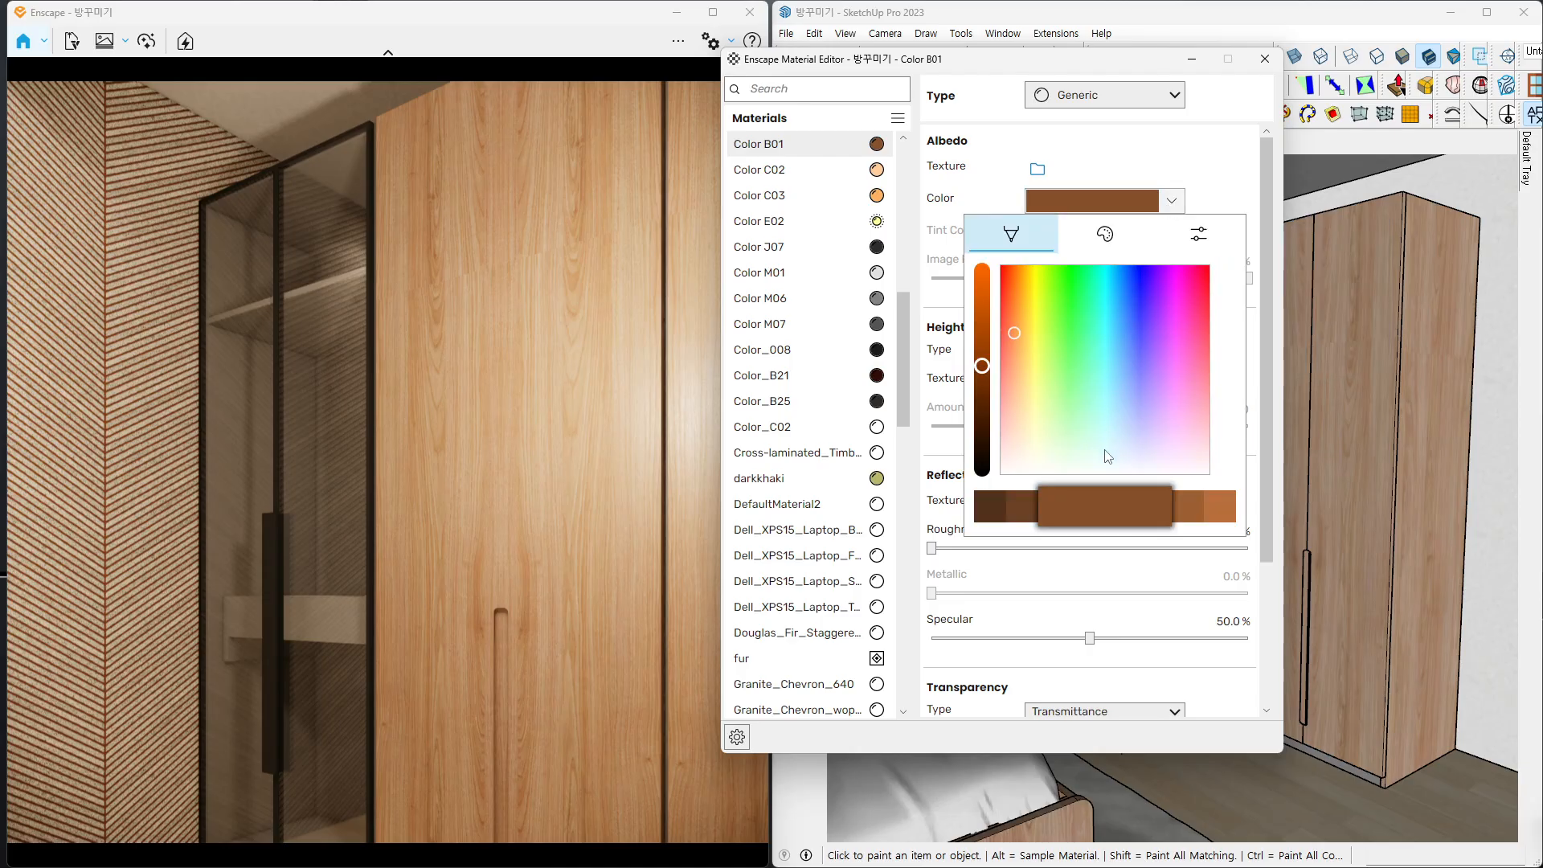
drag(1107, 456, 1097, 481)
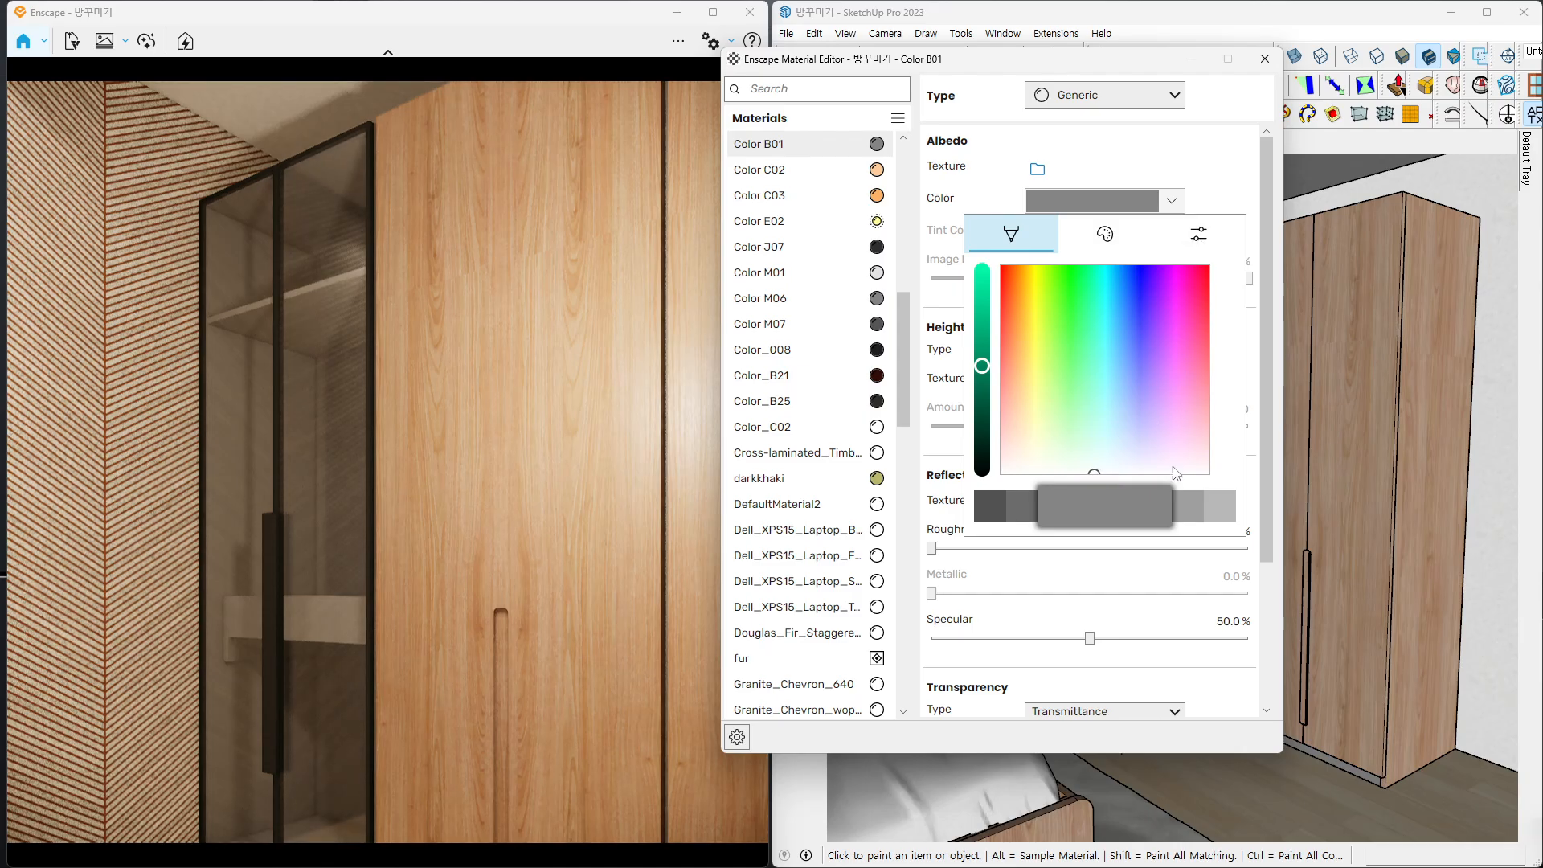
click(1203, 506)
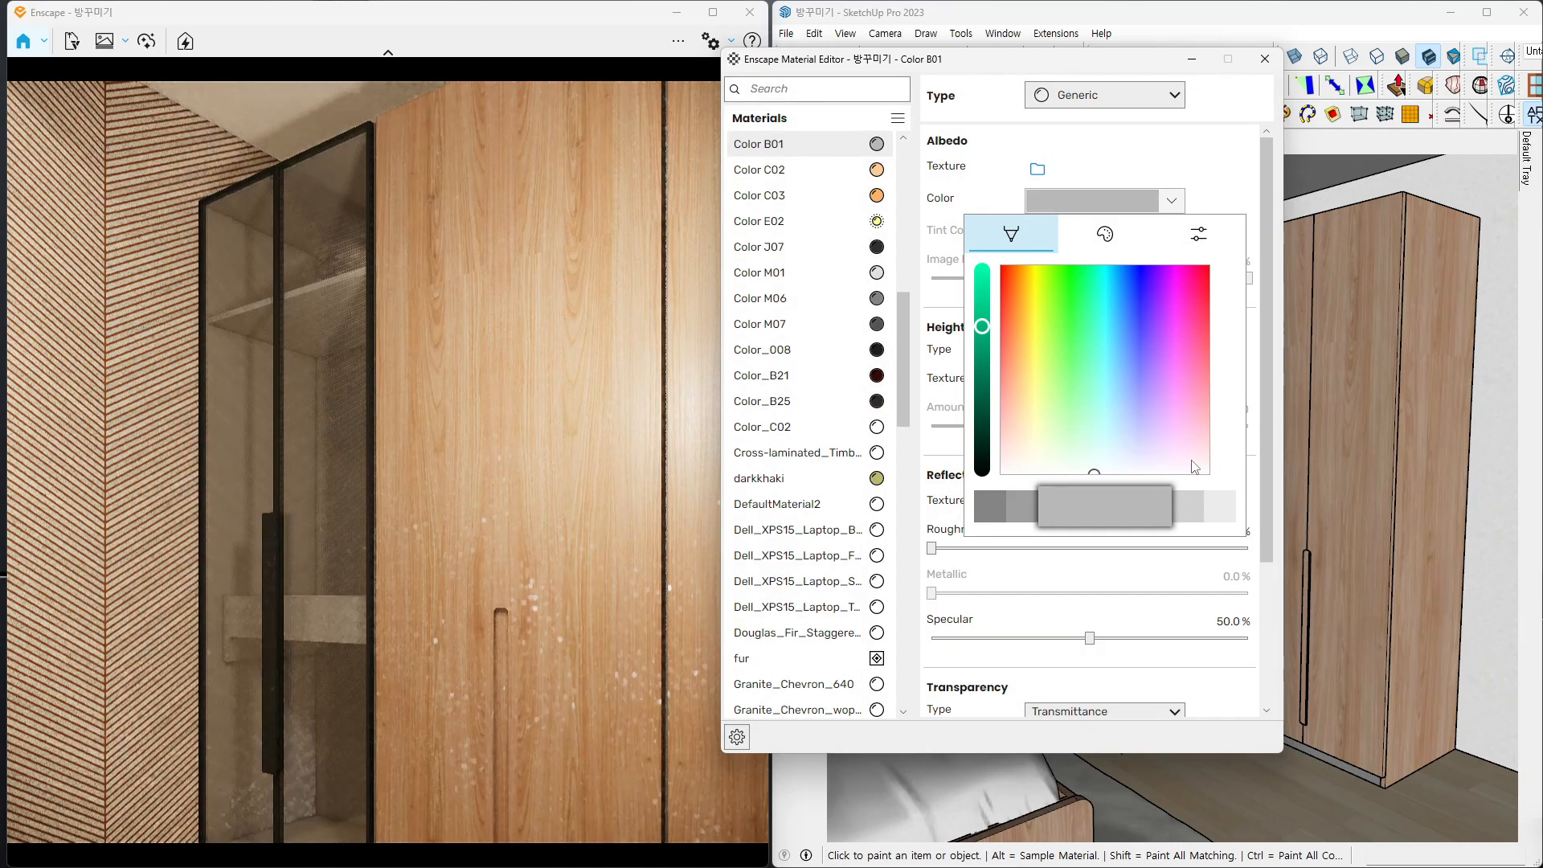
click(1213, 174)
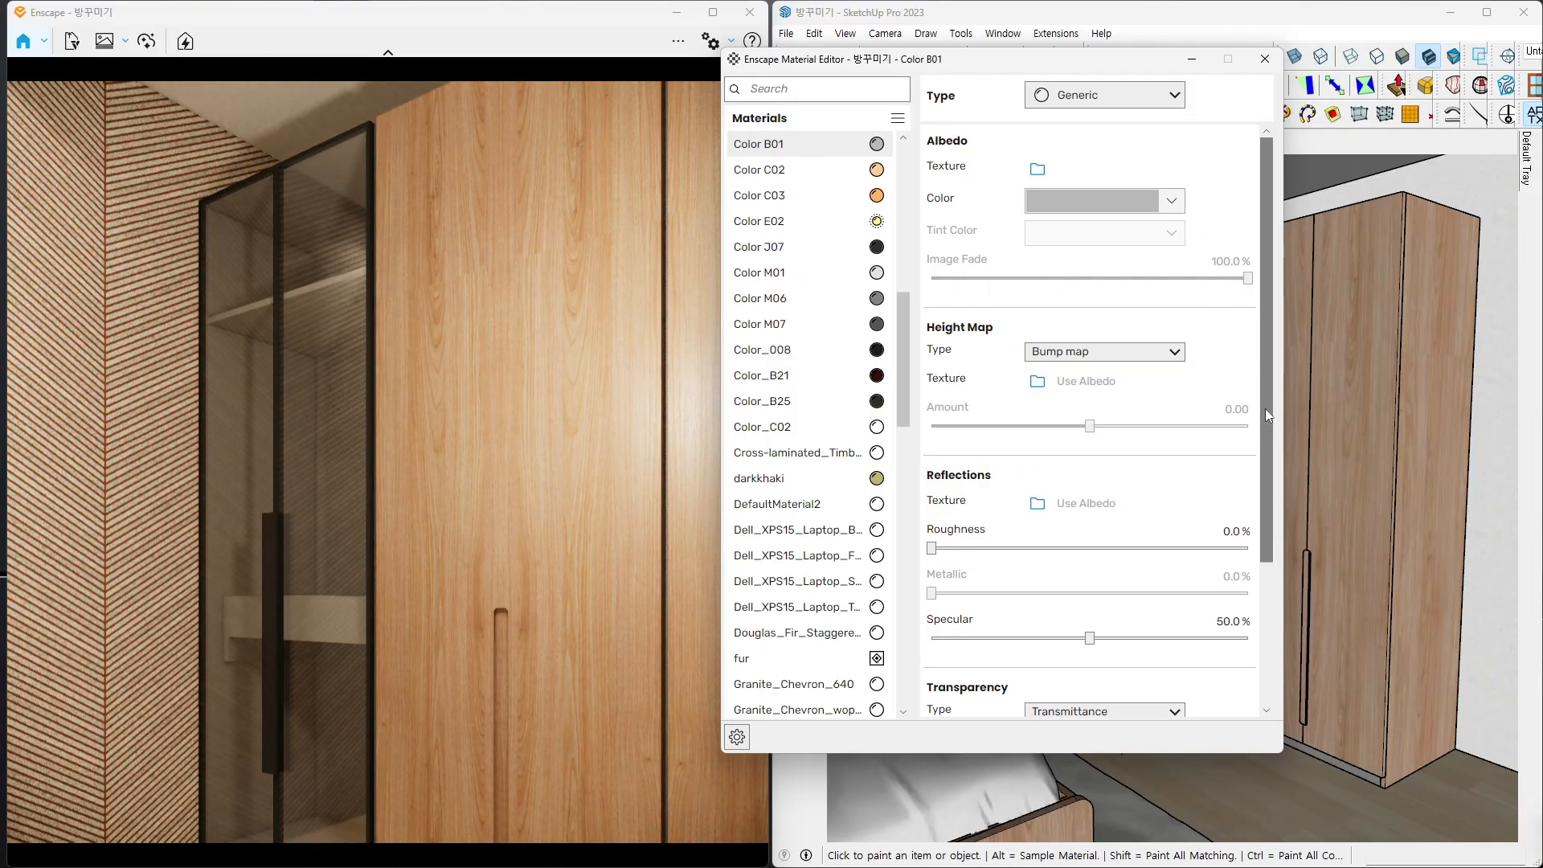
- Set the transparency opacity of Color B01 to 15%
drag(1264, 408, 1265, 617)
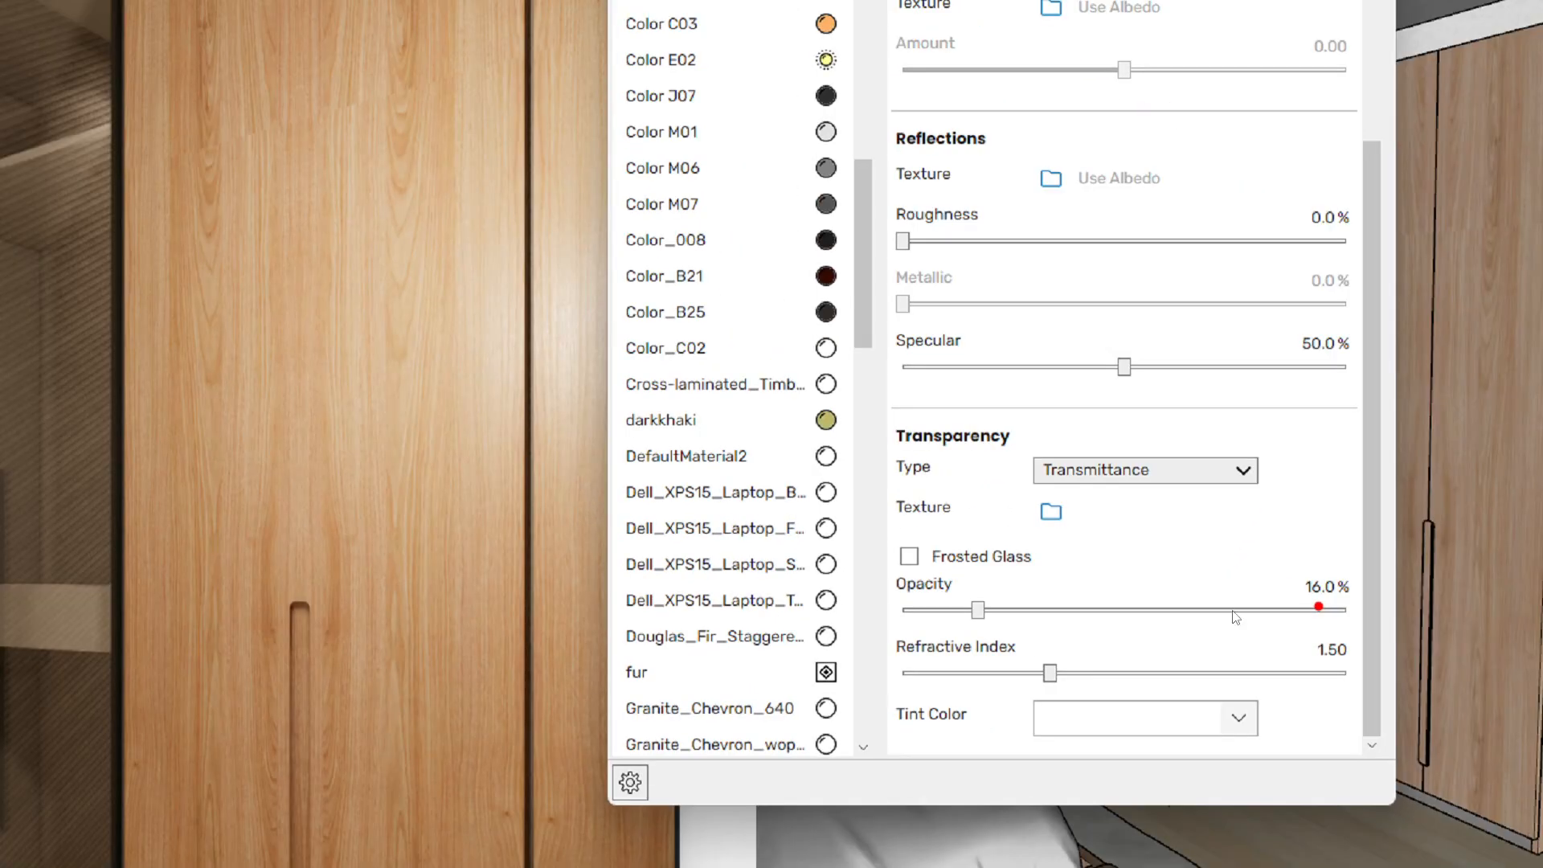
scroll(1374, 562, up, 3)
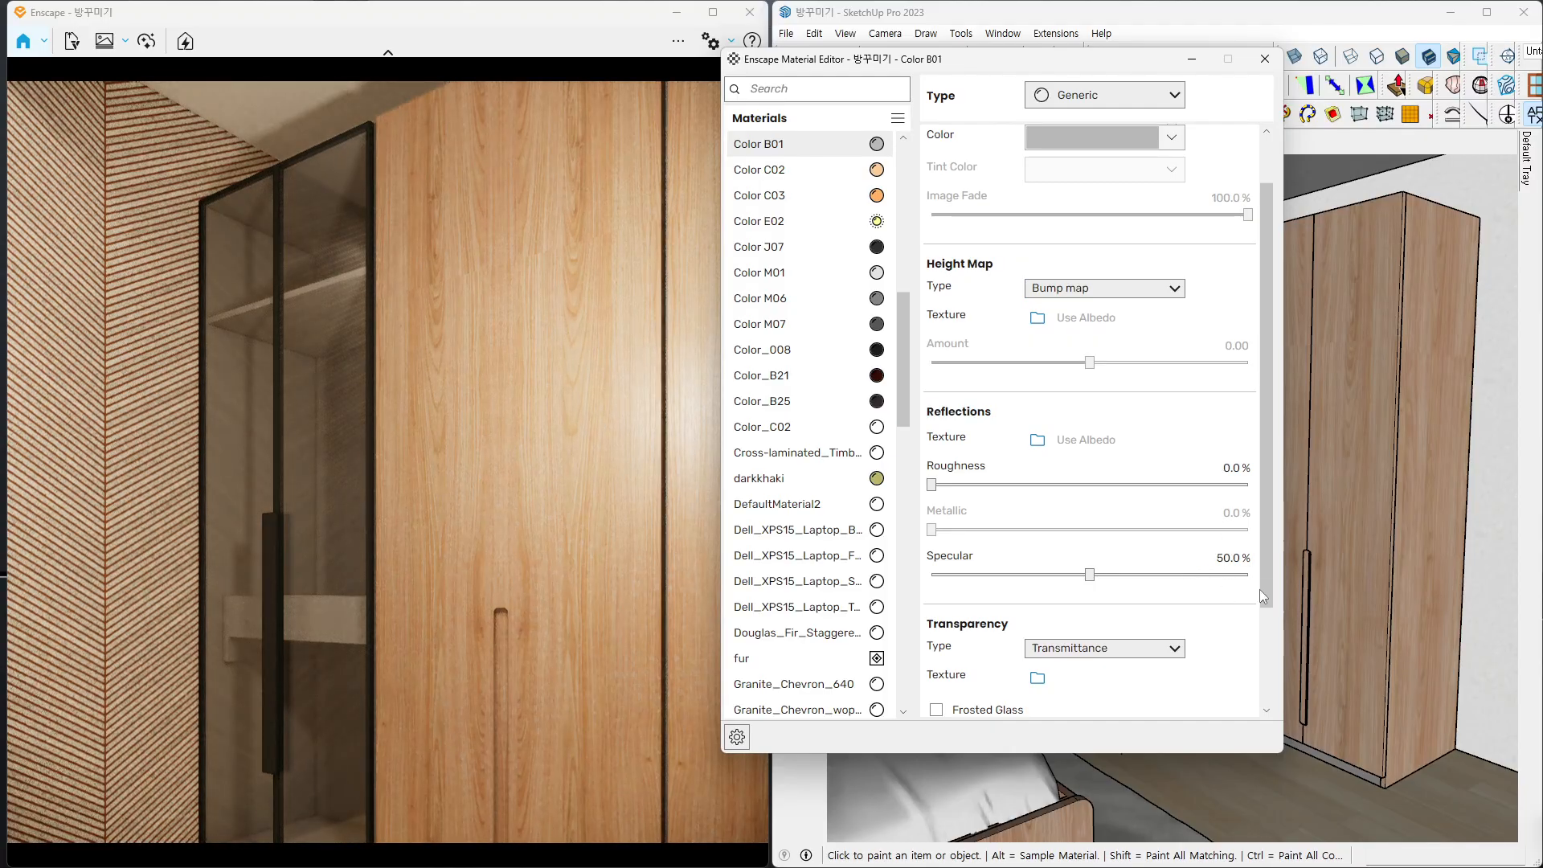
scroll(1260, 553, down, 3)
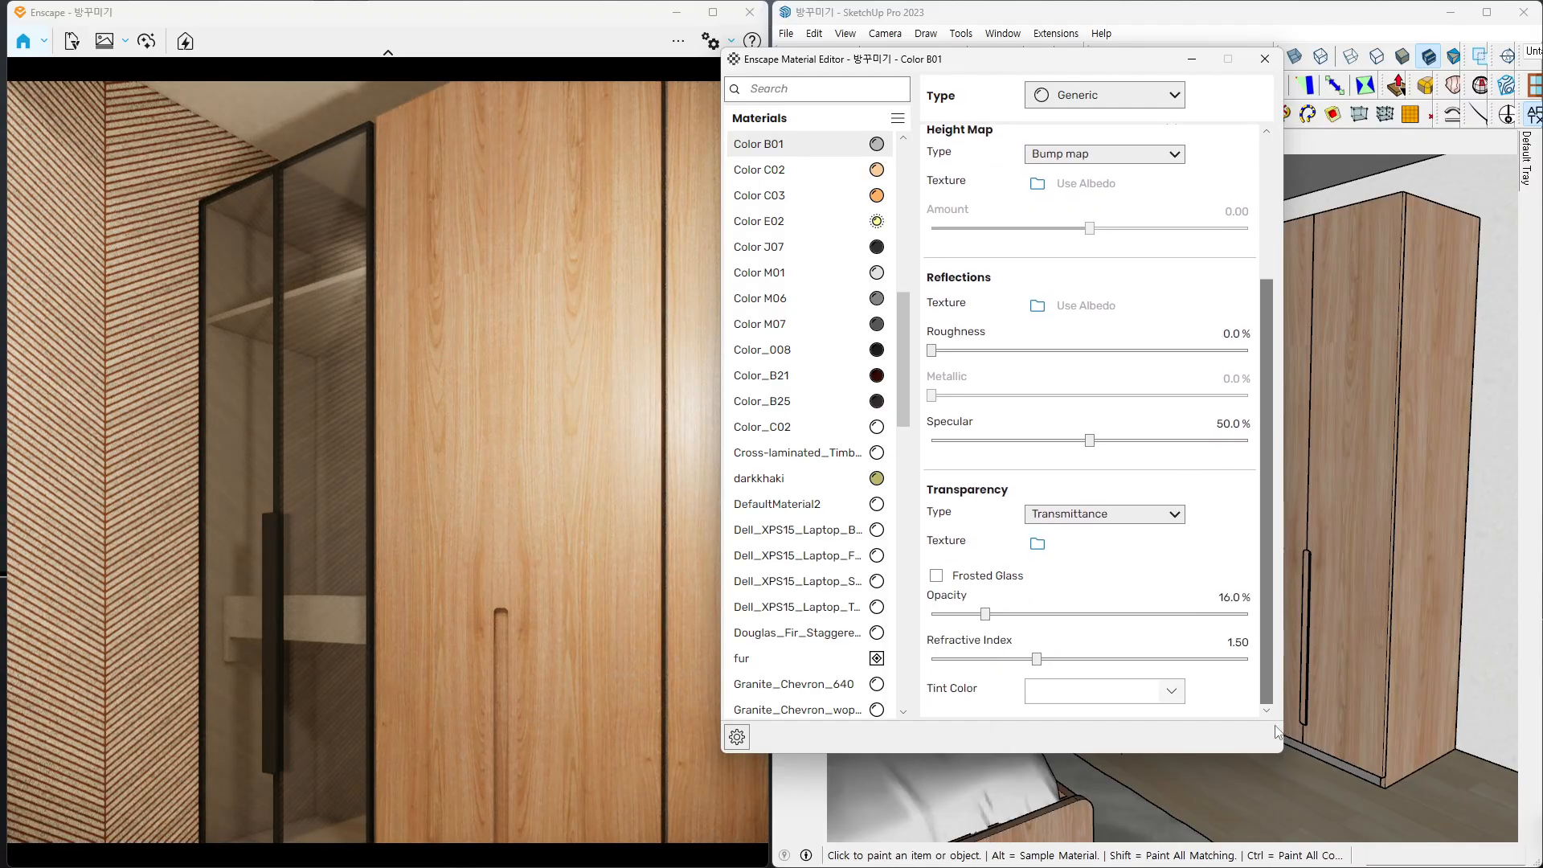
double_click(1223, 598)
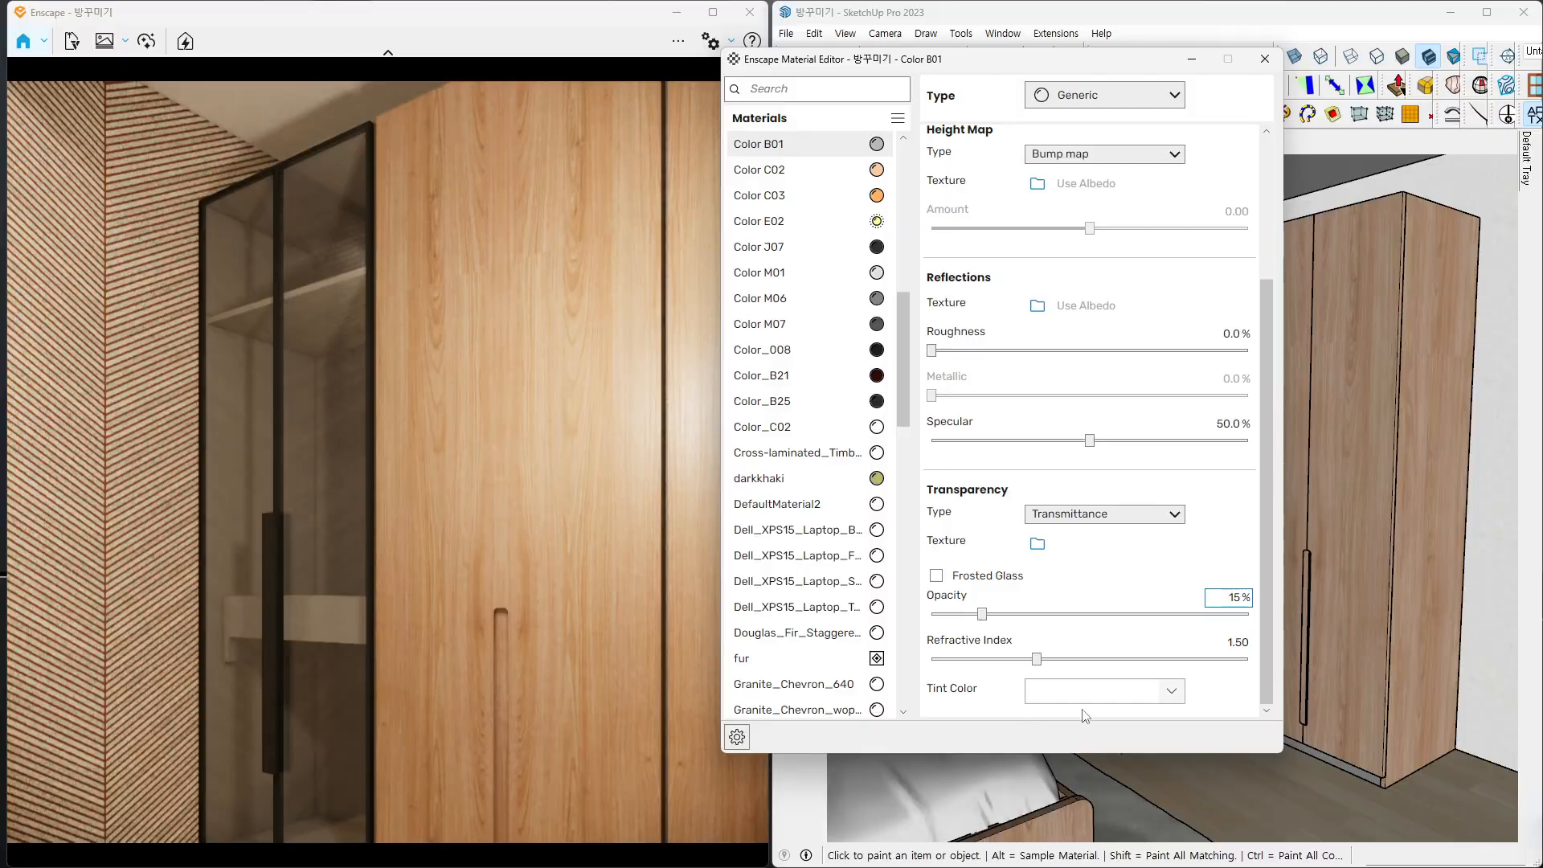
key(ctrl+1)
click(1085, 714)
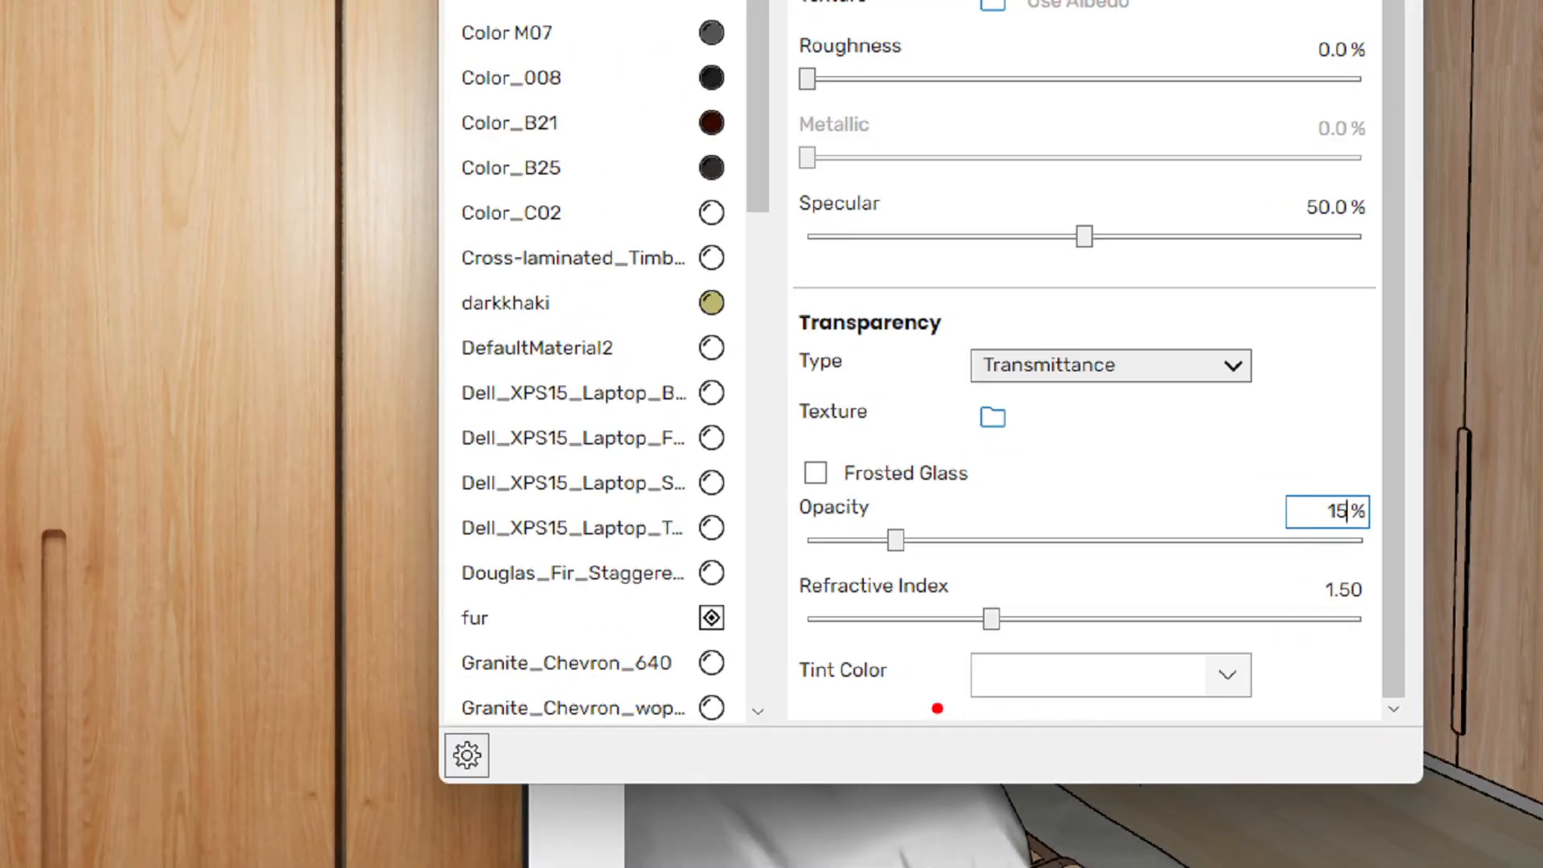
mouse_move(931, 705)
mouse_down()
mouse_move(763, 684)
mouse_move(926, 651)
mouse_move(858, 712)
mouse_up()
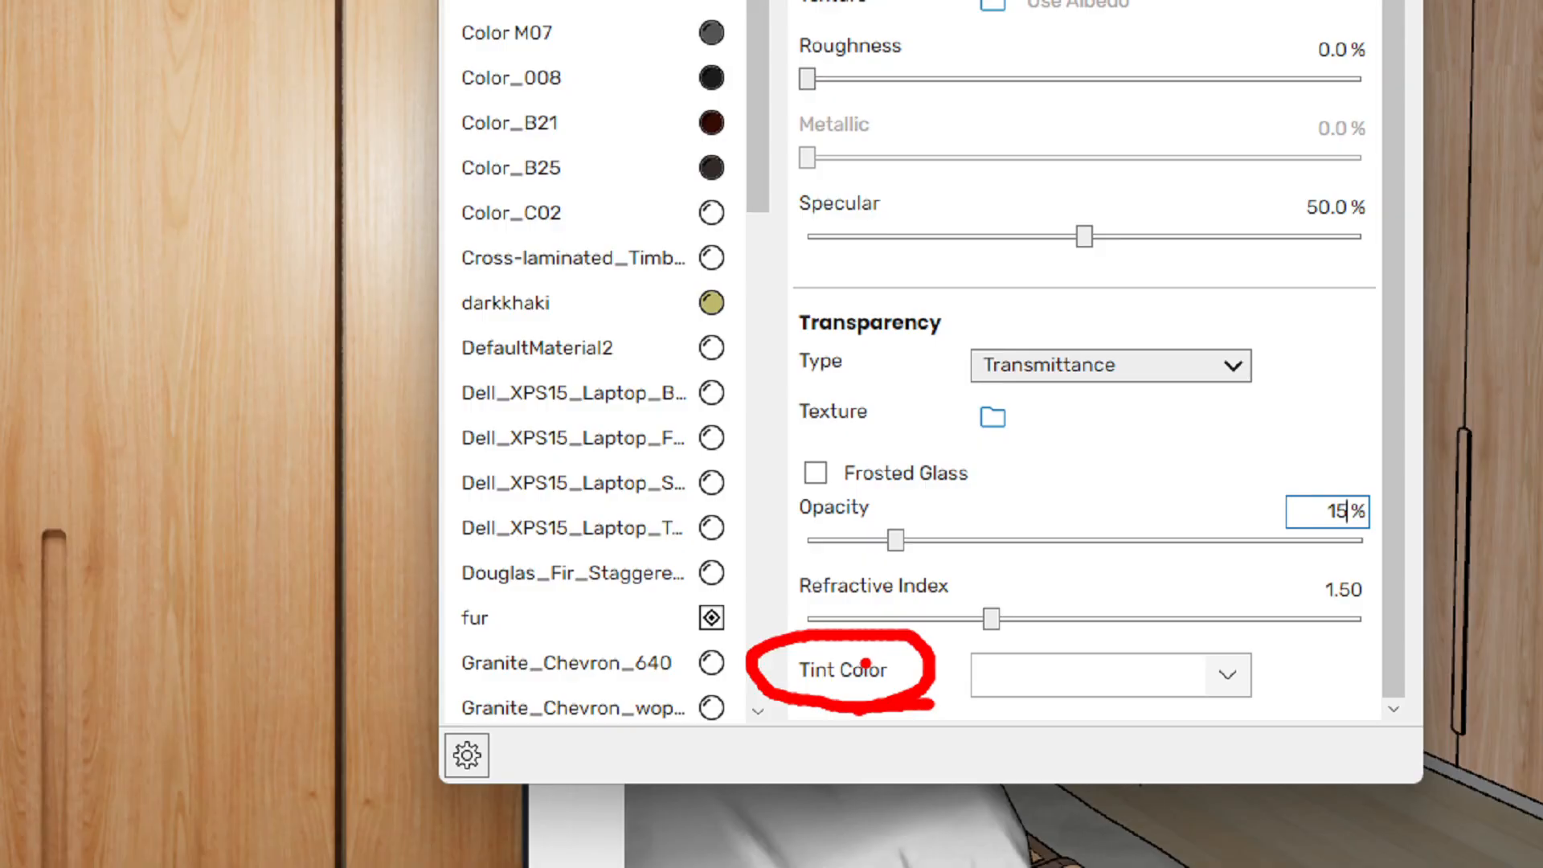
key(Escape)
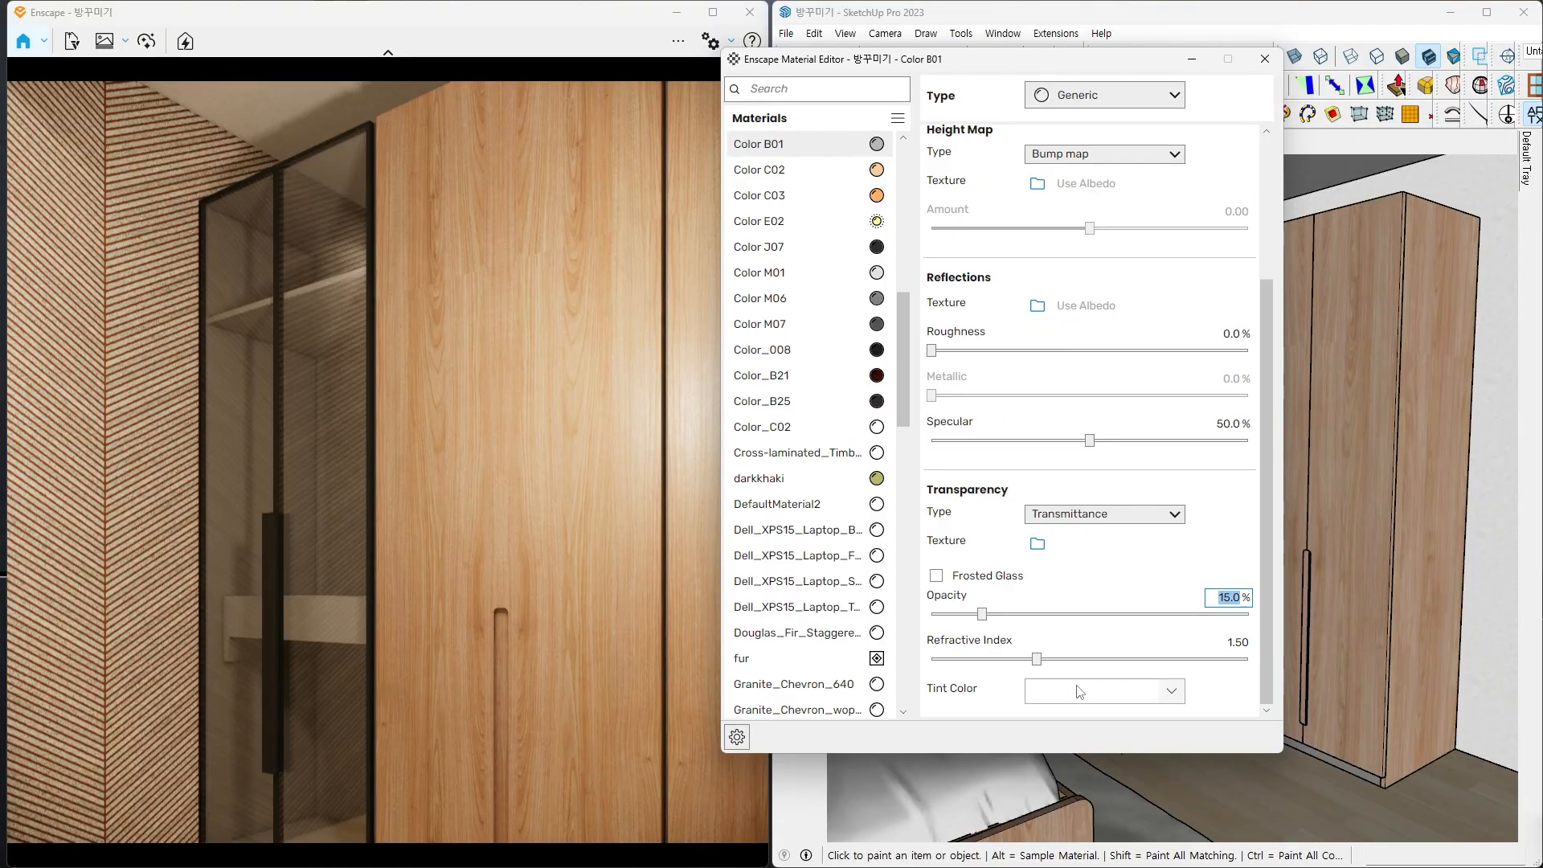
click(1135, 692)
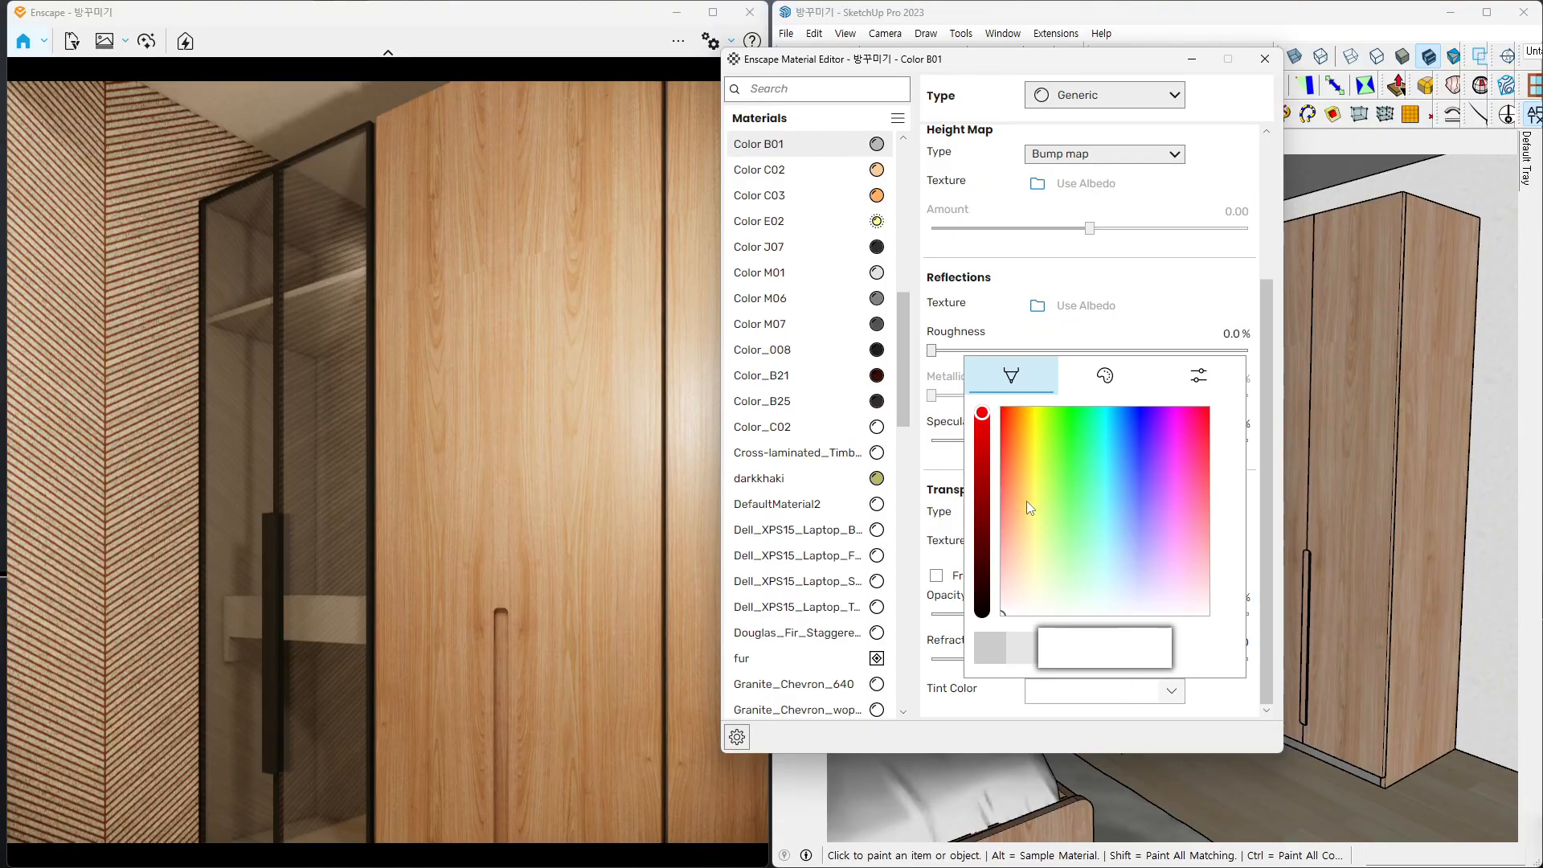
click(1207, 304)
key(ctrl+1)
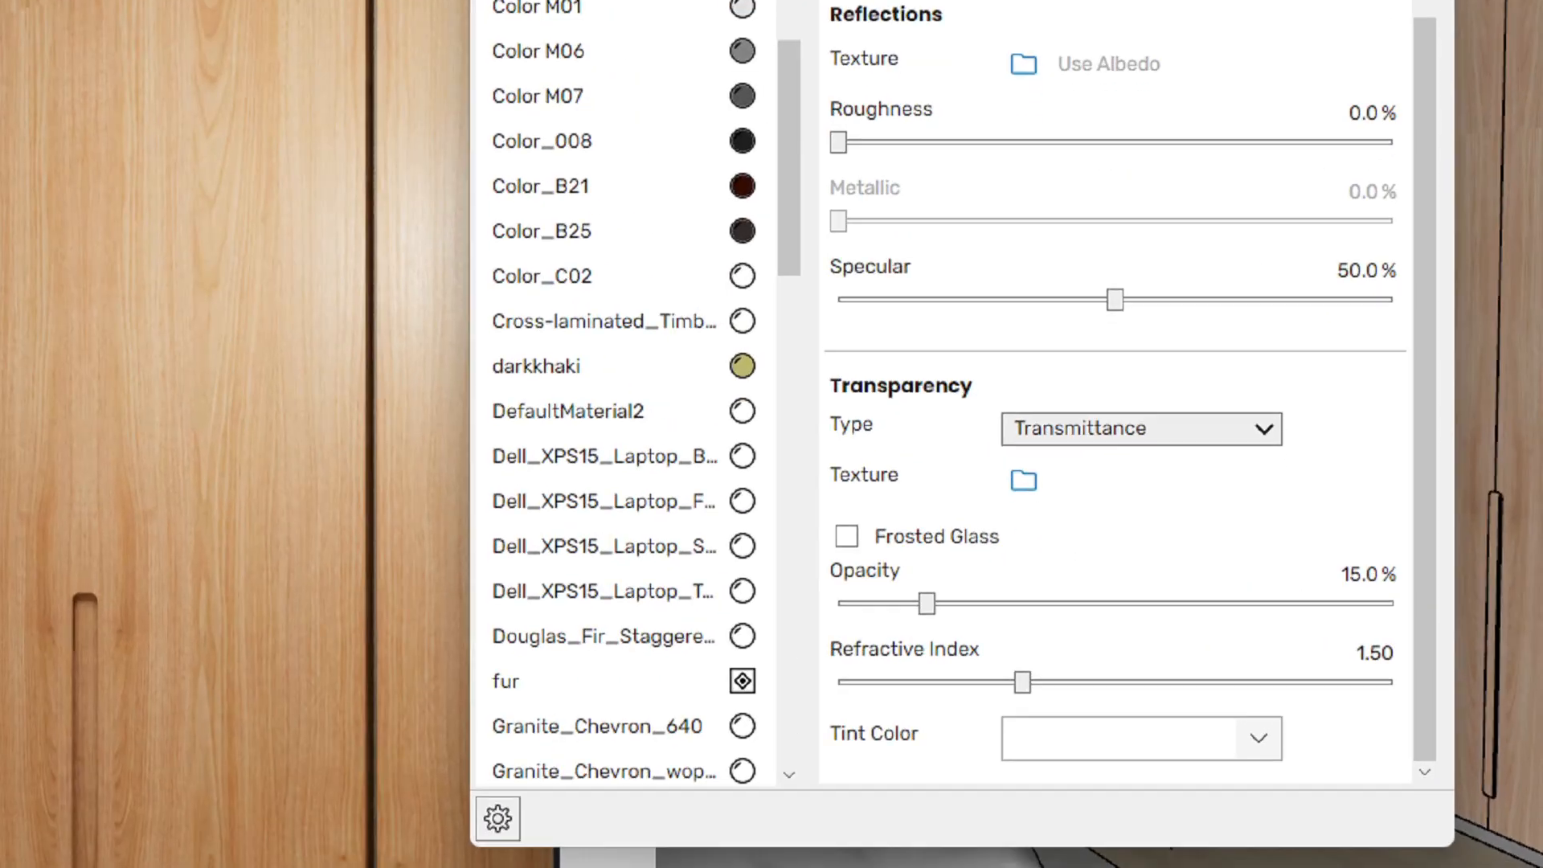
click(1055, 607)
mouse_move(932, 749)
mouse_down()
mouse_move(804, 773)
mouse_move(888, 709)
mouse_move(901, 754)
mouse_up()
key(Escape)
- Change Color B01's transparency tint from white to peach, check the glass doors in the render, and darken the tint to a muted tan
click(1072, 697)
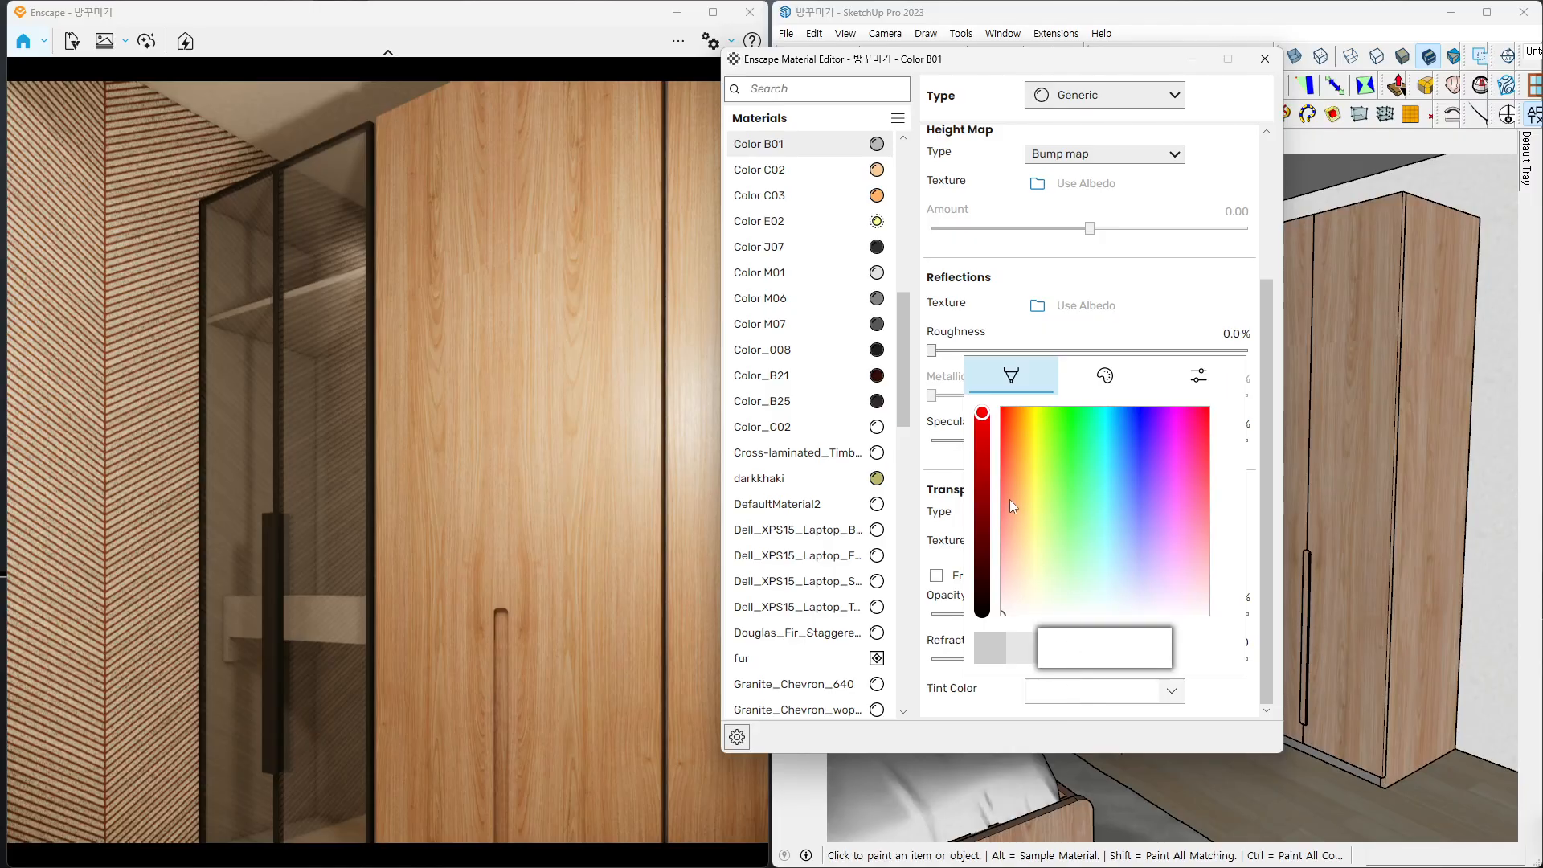
drag(1021, 495, 1013, 538)
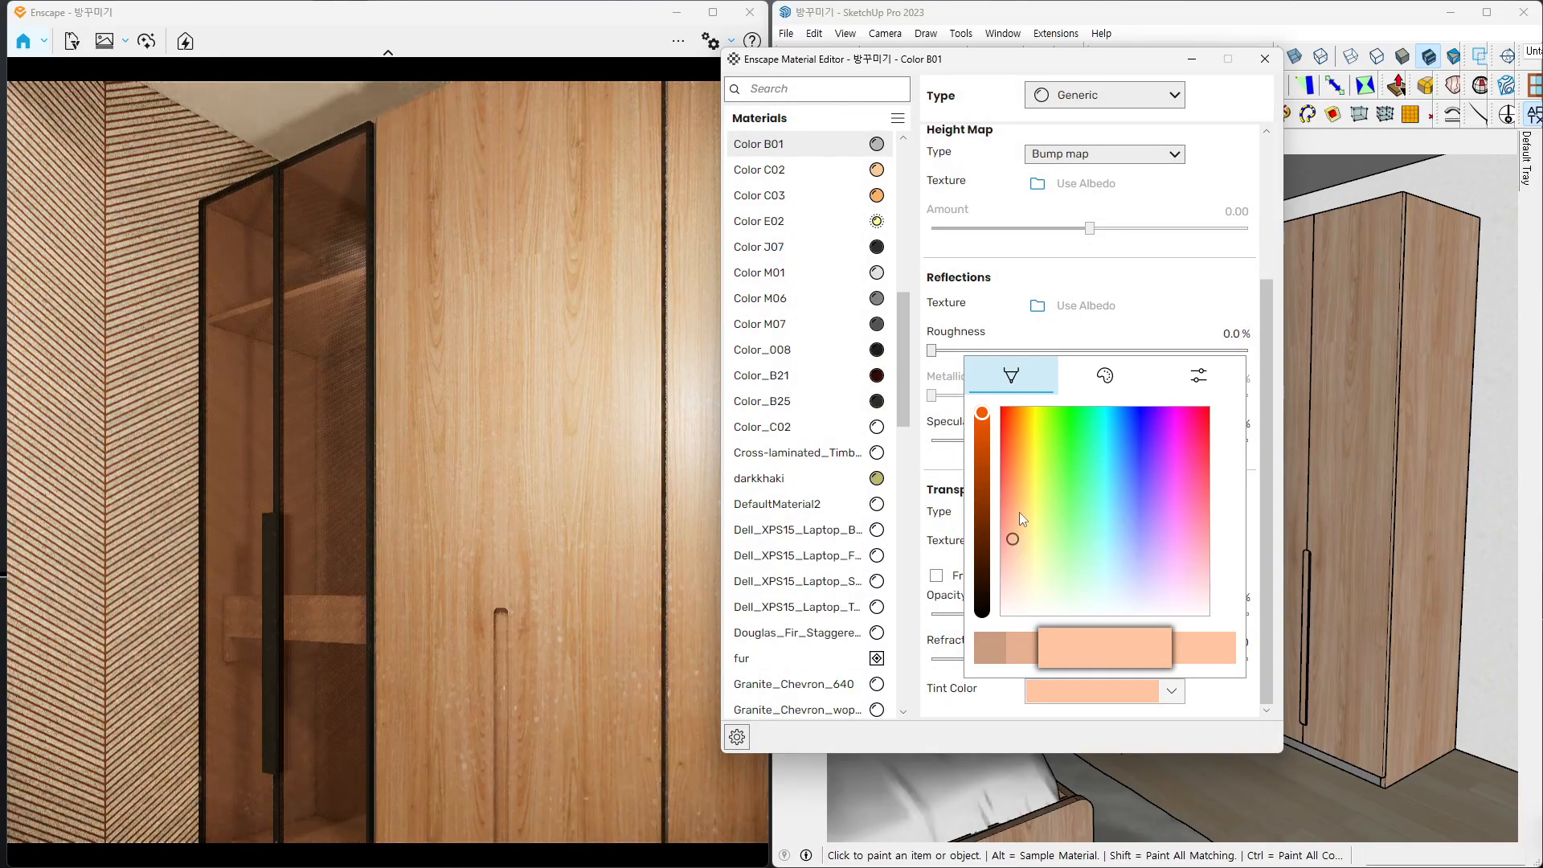
right_drag(293, 526, 273, 485)
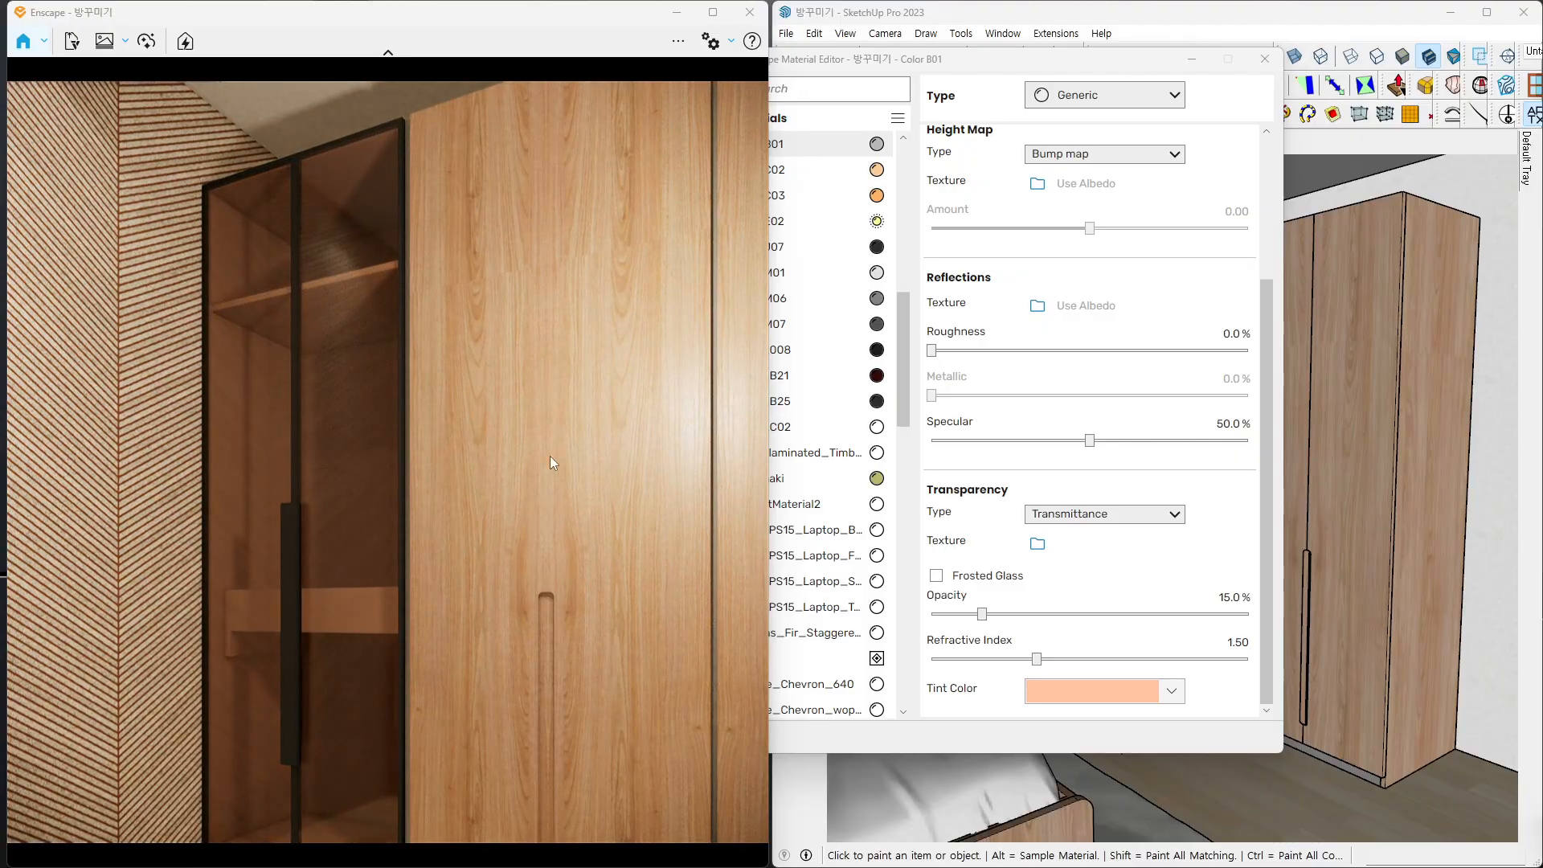
click(1077, 693)
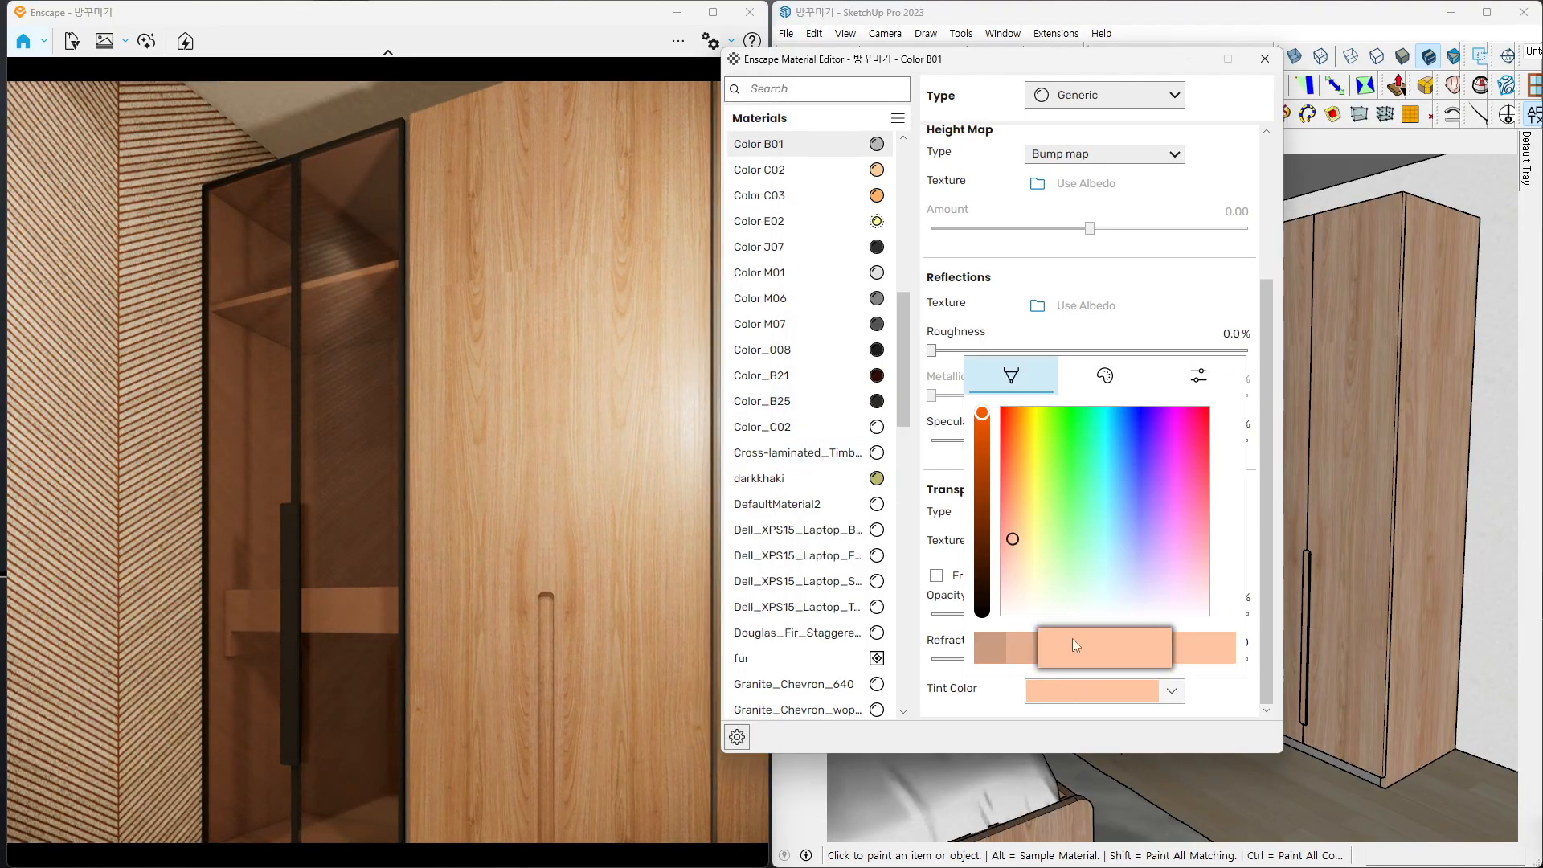
click(983, 458)
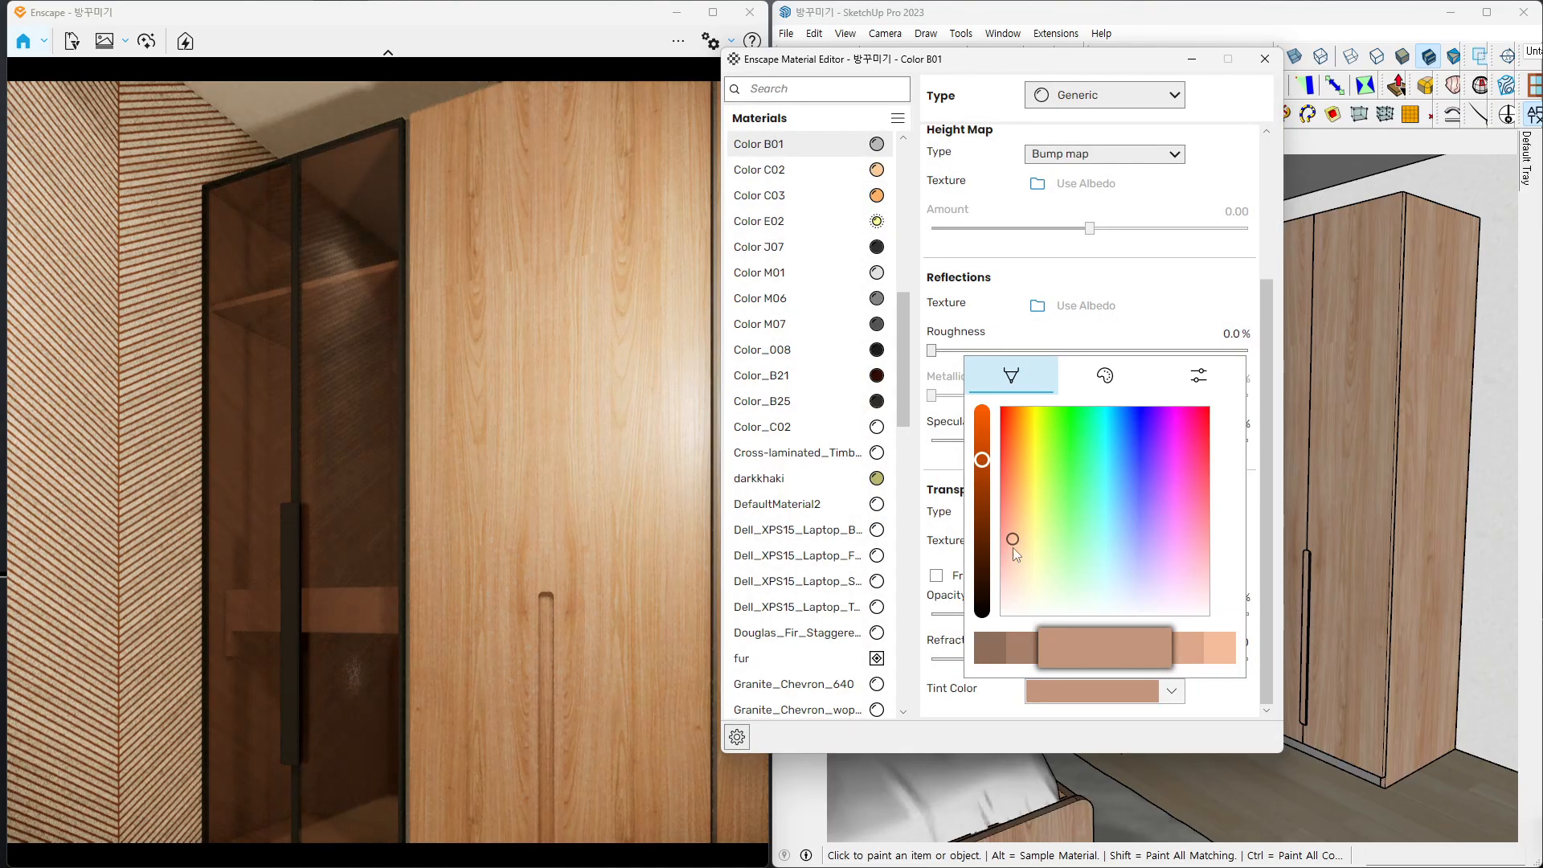
drag(1014, 537, 1018, 527)
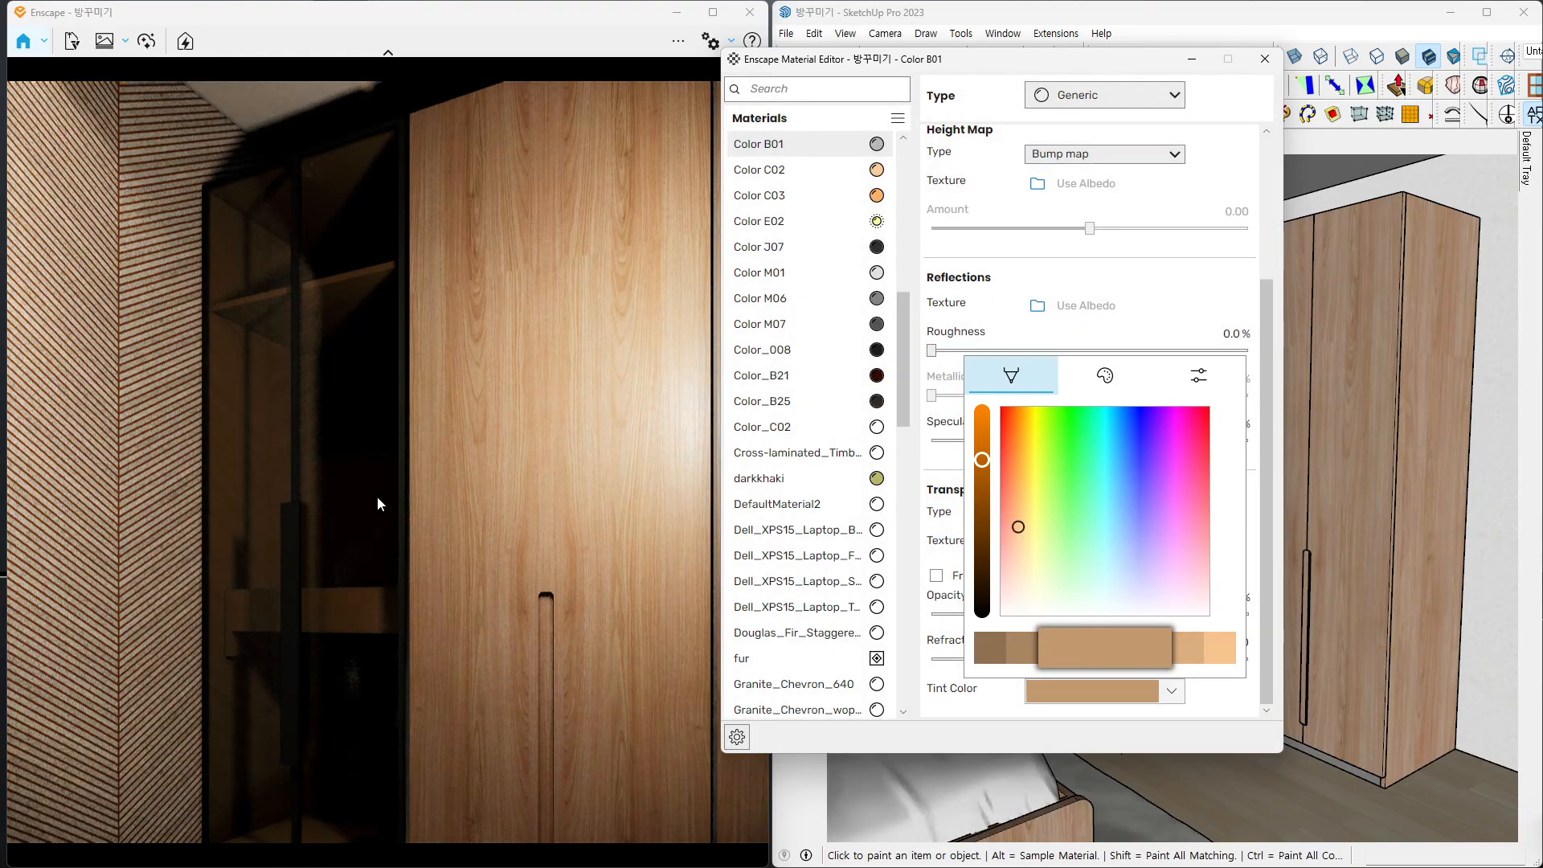
- Close the tint color picker and examine the tan-tinted glass doors closely in the render view
click(377, 498)
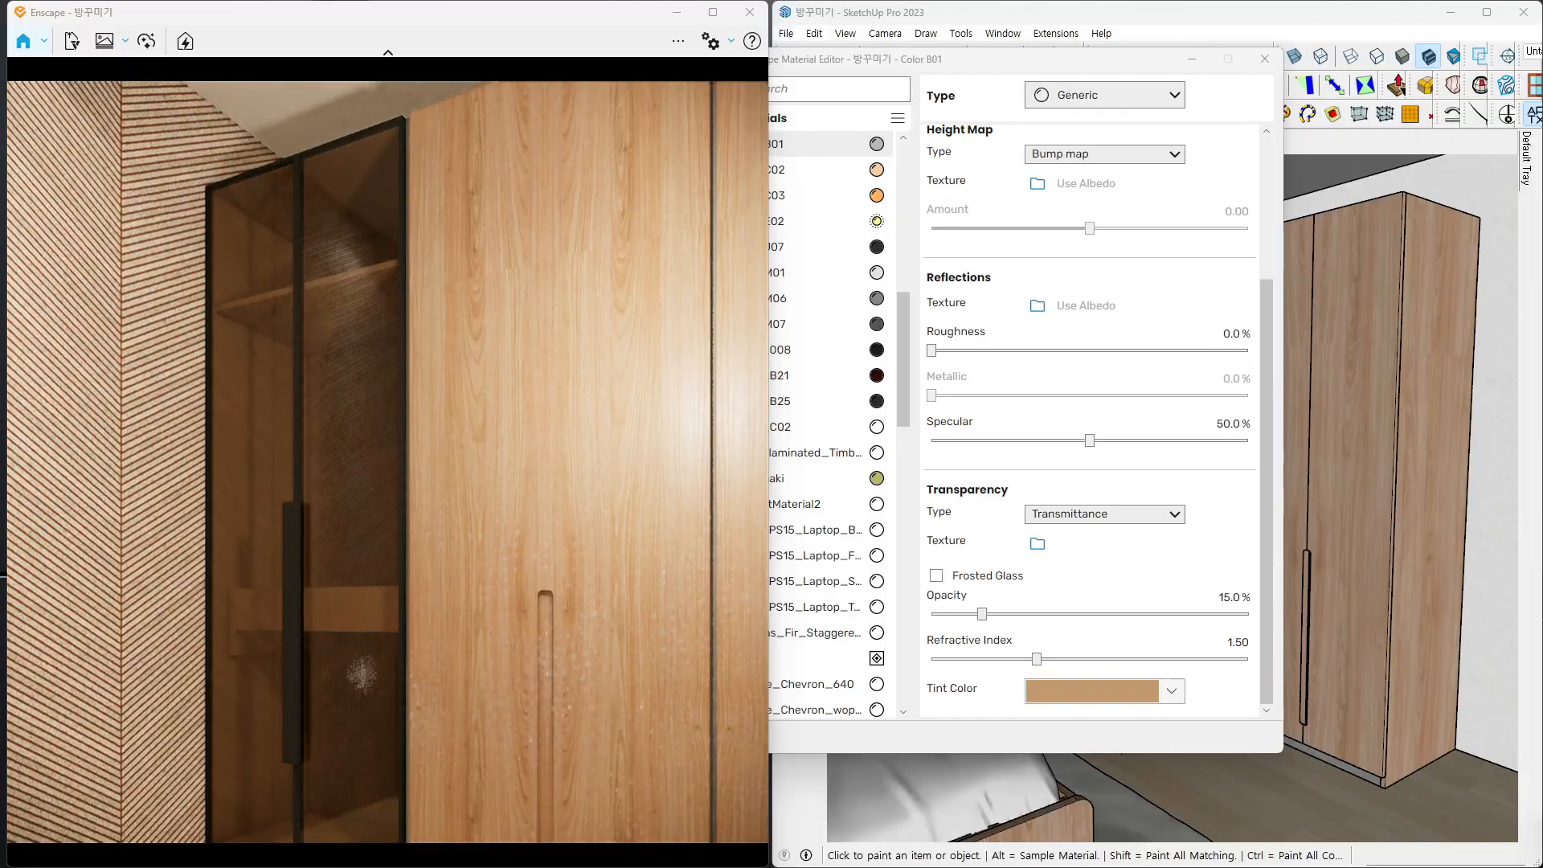
right_drag(385, 498, 426, 500)
right_drag(320, 456, 335, 446)
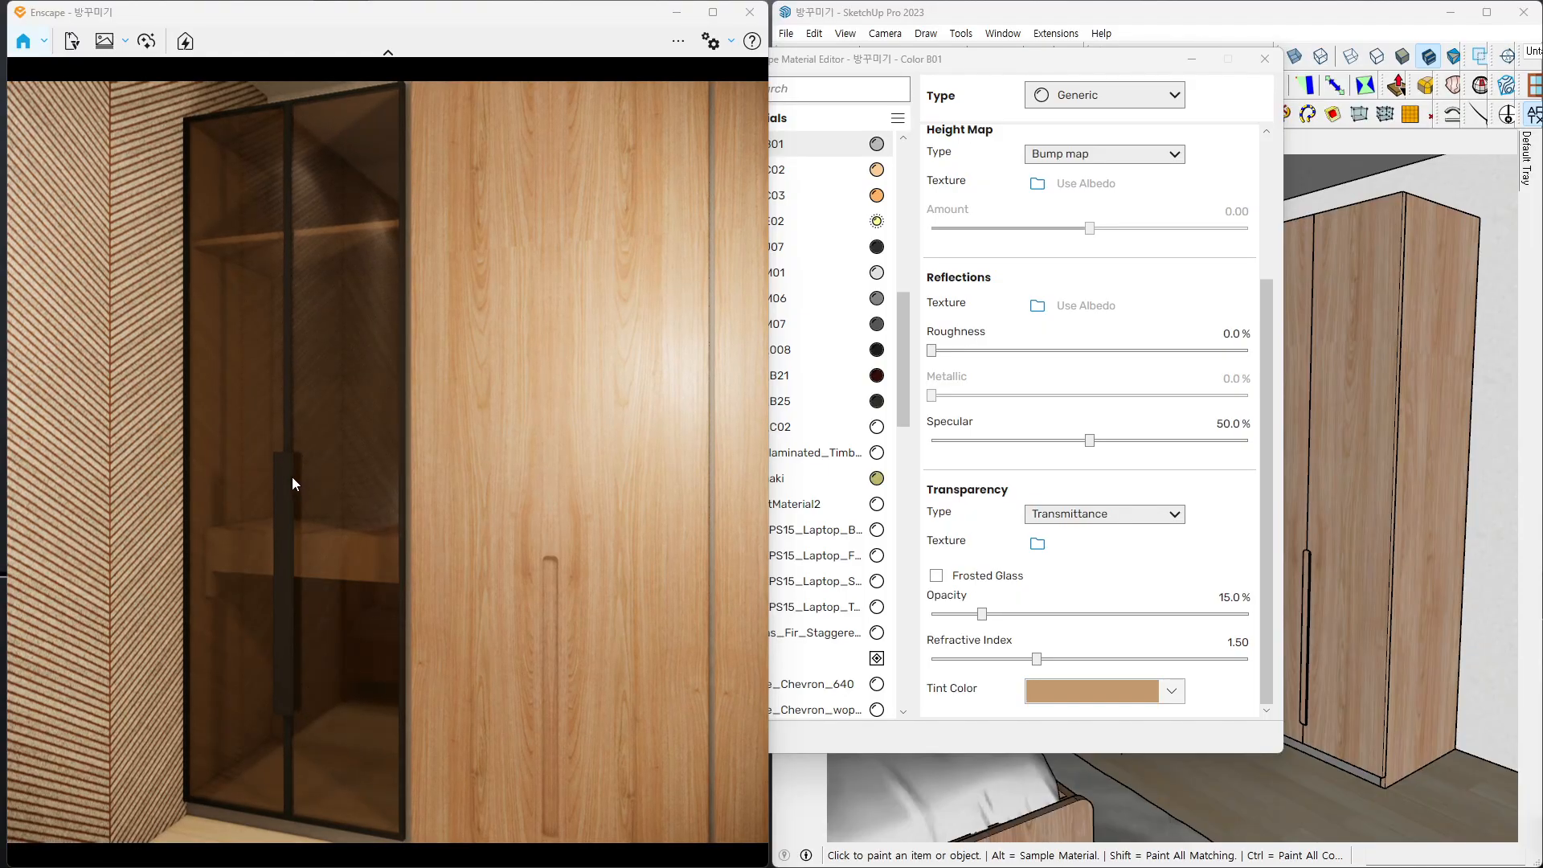
scroll(292, 476, up, 3)
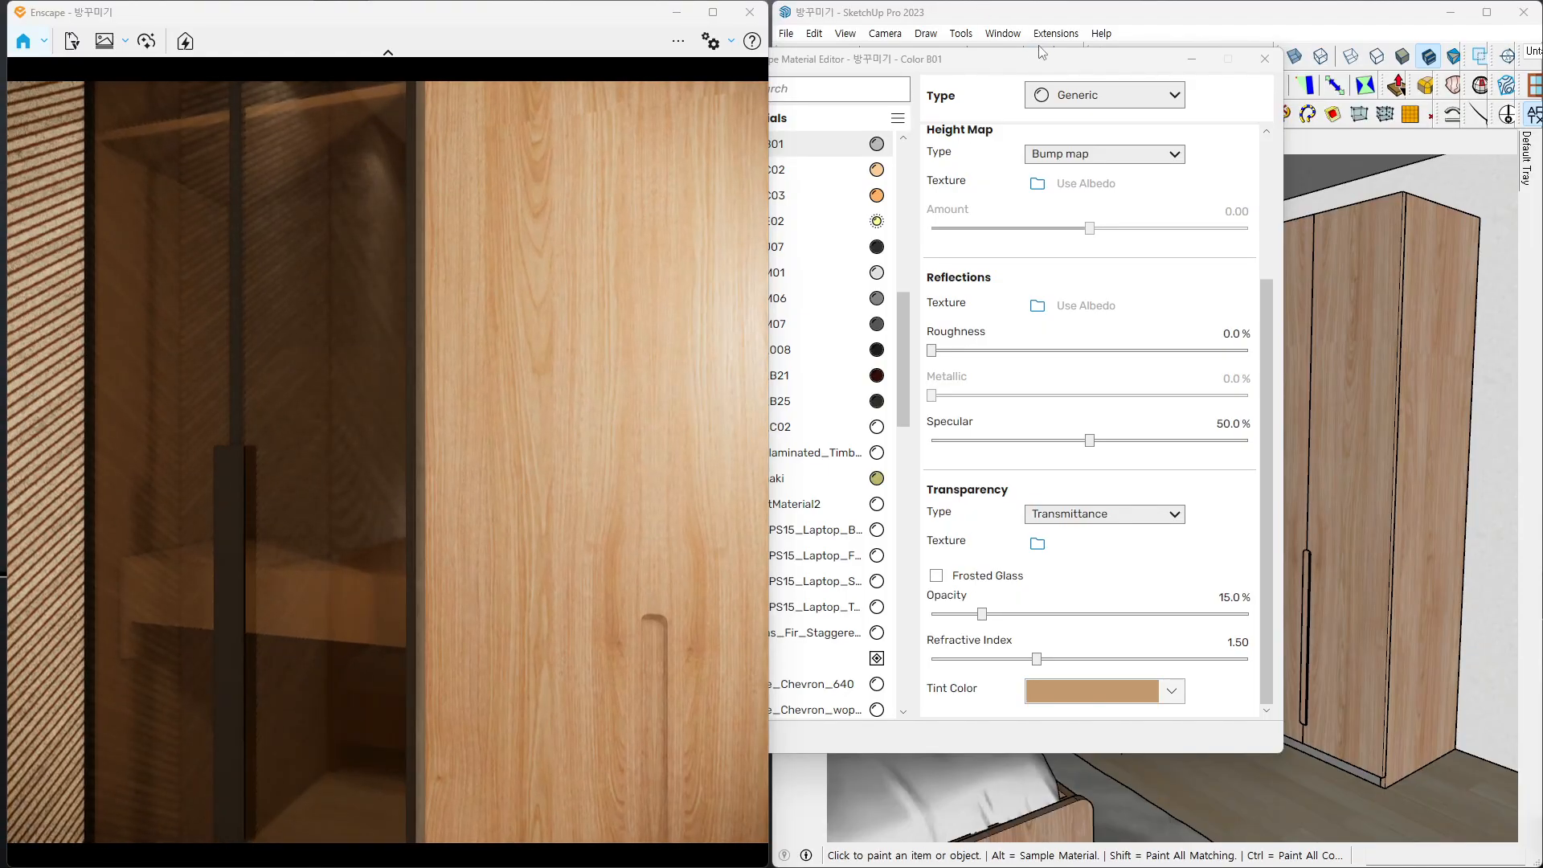
- Sample the dark frame material Color J07 from the glass cabinet door and load it in the Enscape Material Editor
drag(1036, 67, 1542, 189)
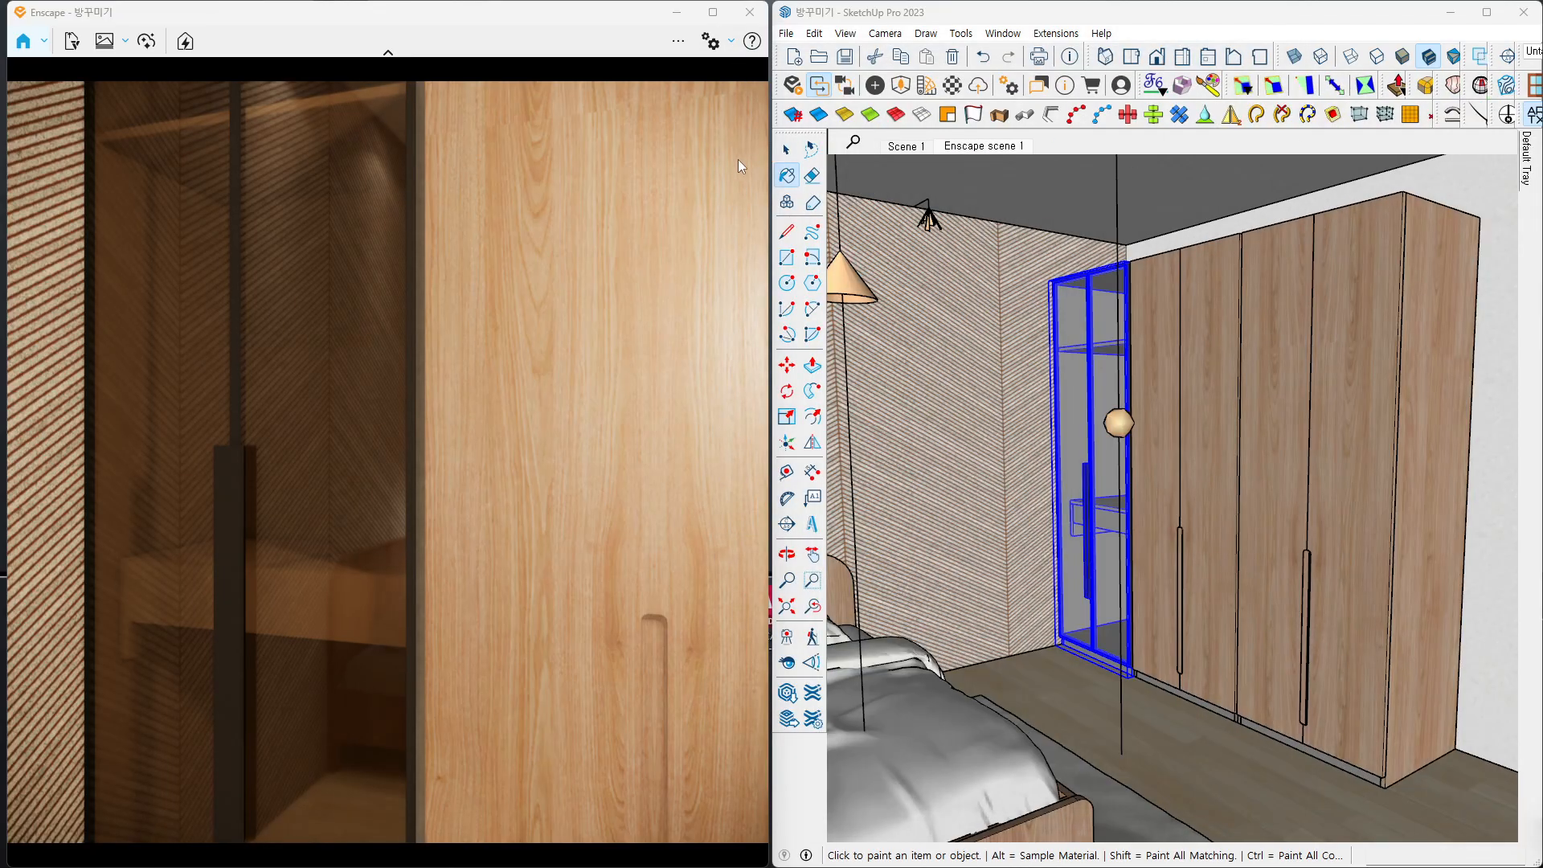
click(787, 149)
scroll(1095, 298, up, 5)
mouse_move(1097, 299)
middle_down()
mouse_move(1185, 320)
mouse_move(1113, 339)
middle_up()
scroll(1091, 316, up, 4)
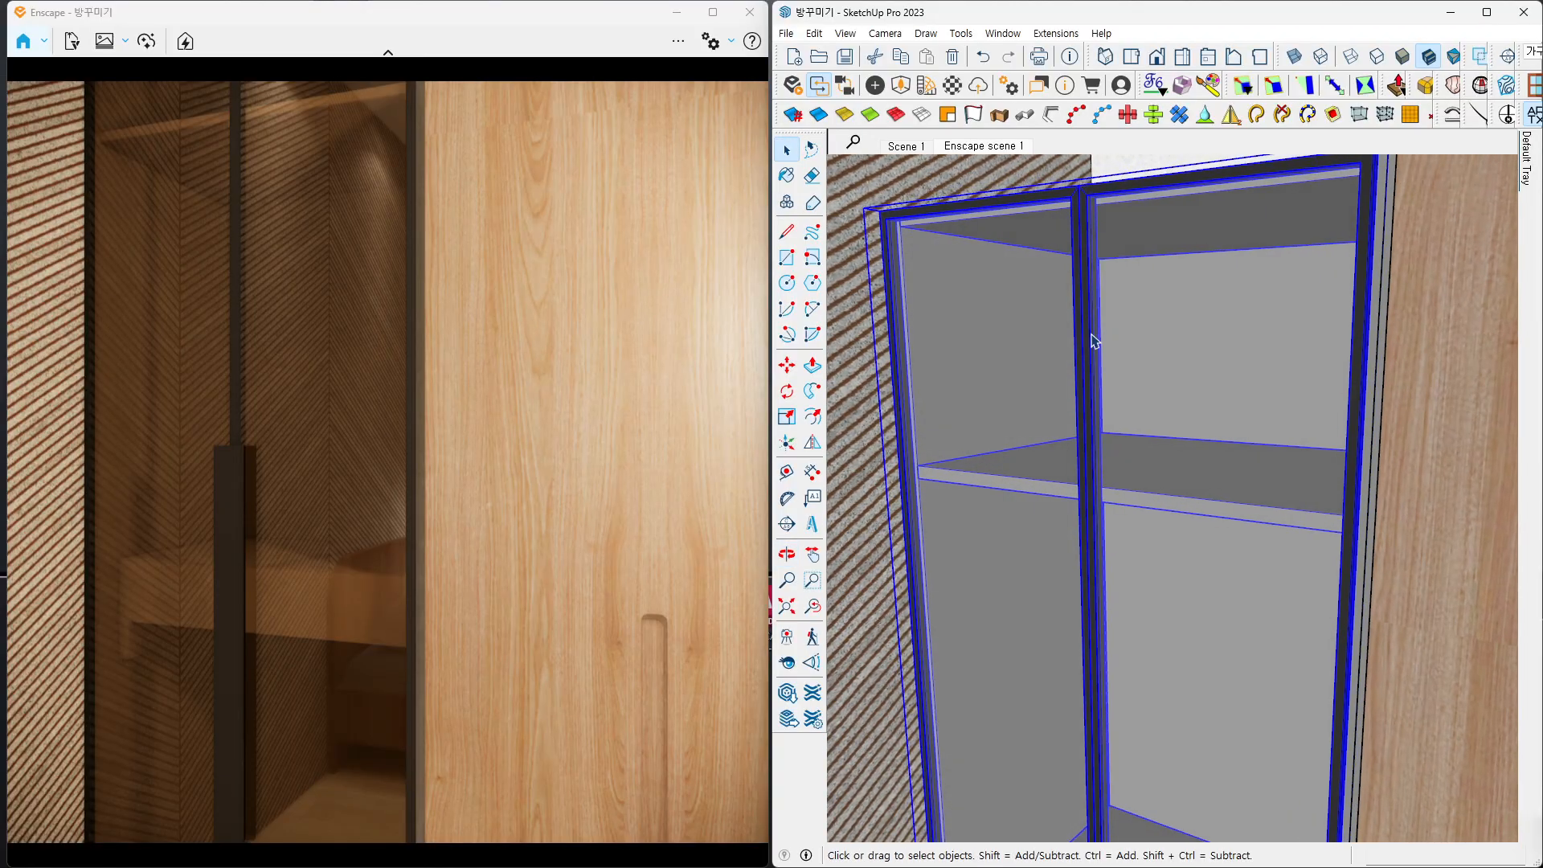
key(b)
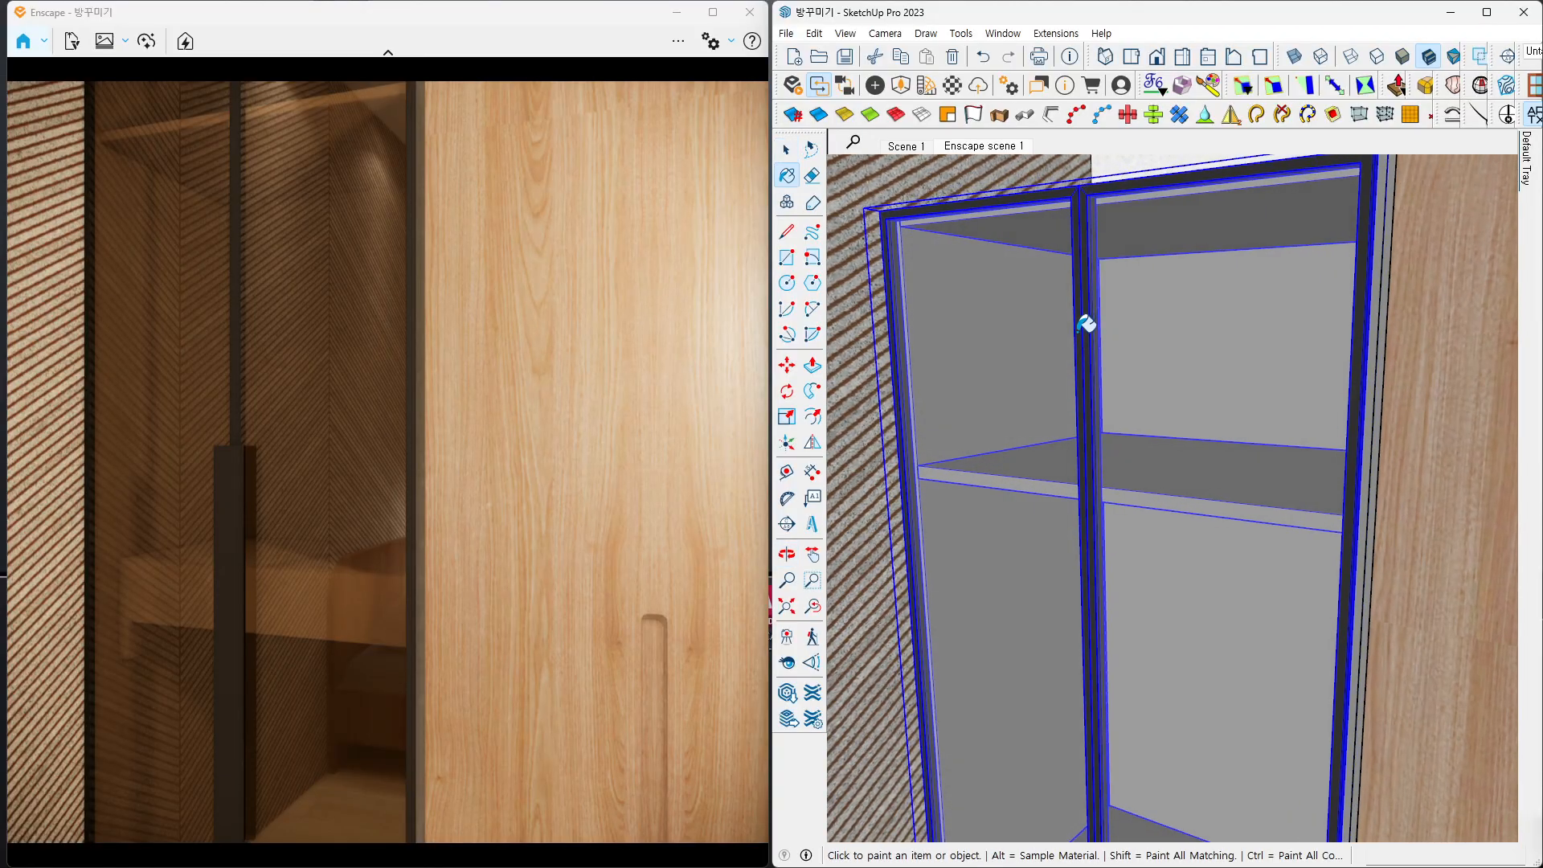
key(alt)
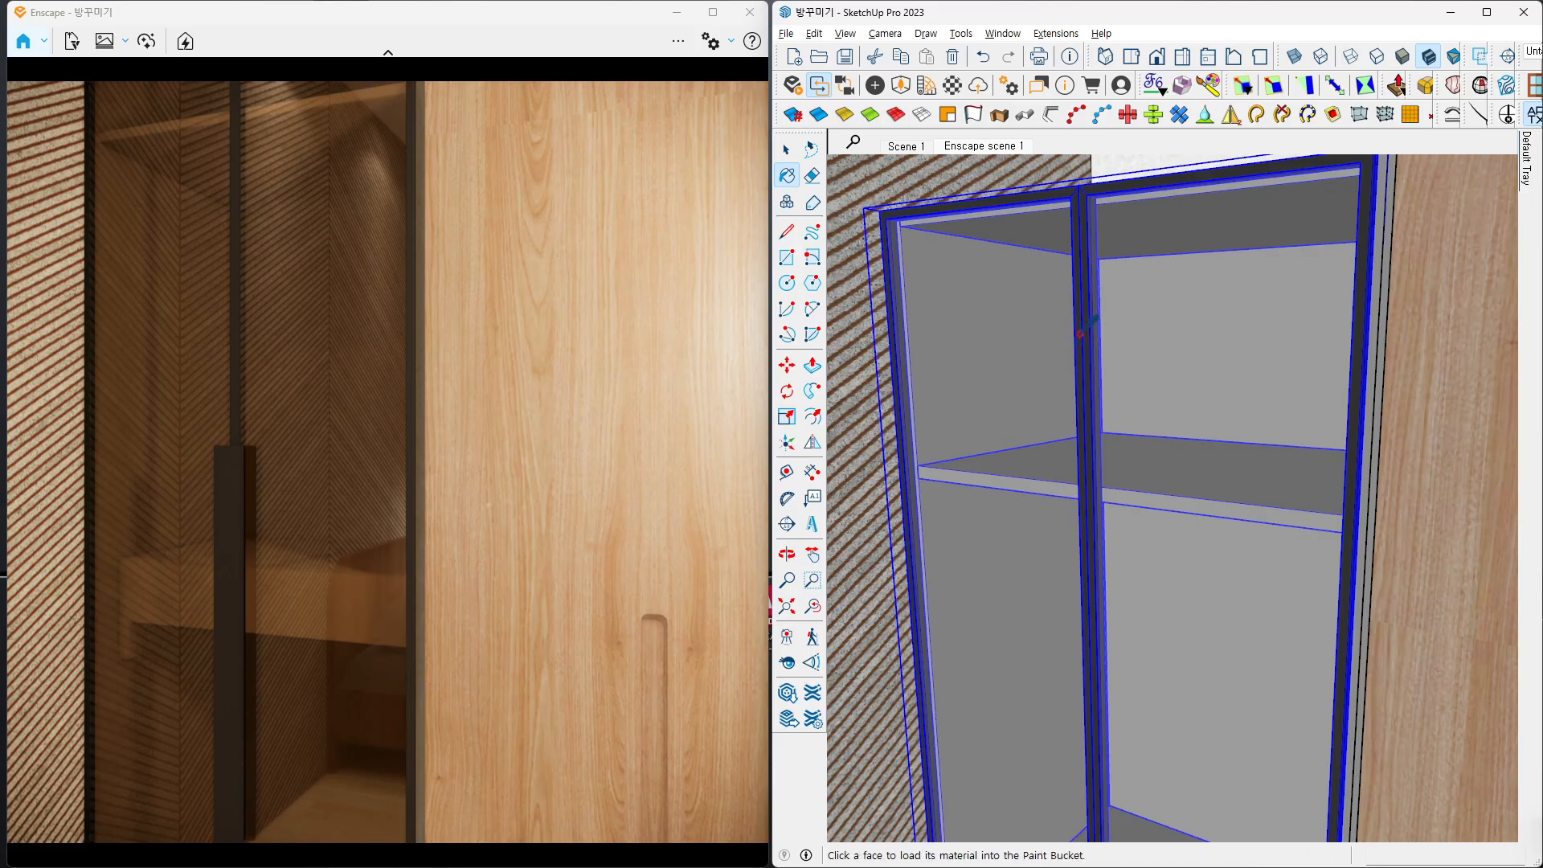
alt+click(1079, 334)
key(shift+b)
drag(1206, 140, 1092, 77)
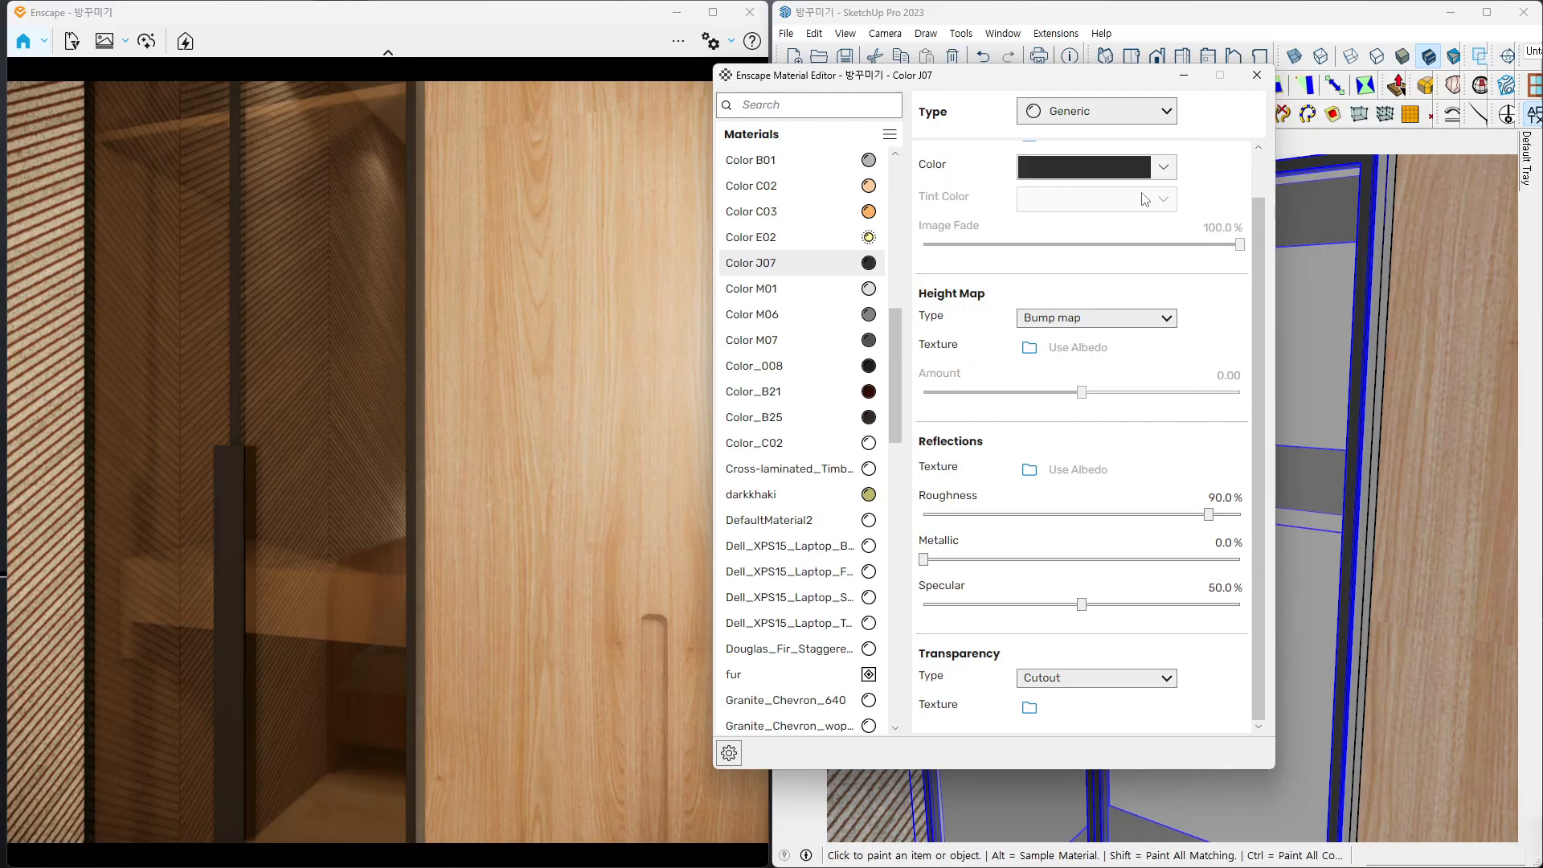
- Set Color J07's material type to Clearcoat and check the cabinet door frame in the render
click(1141, 119)
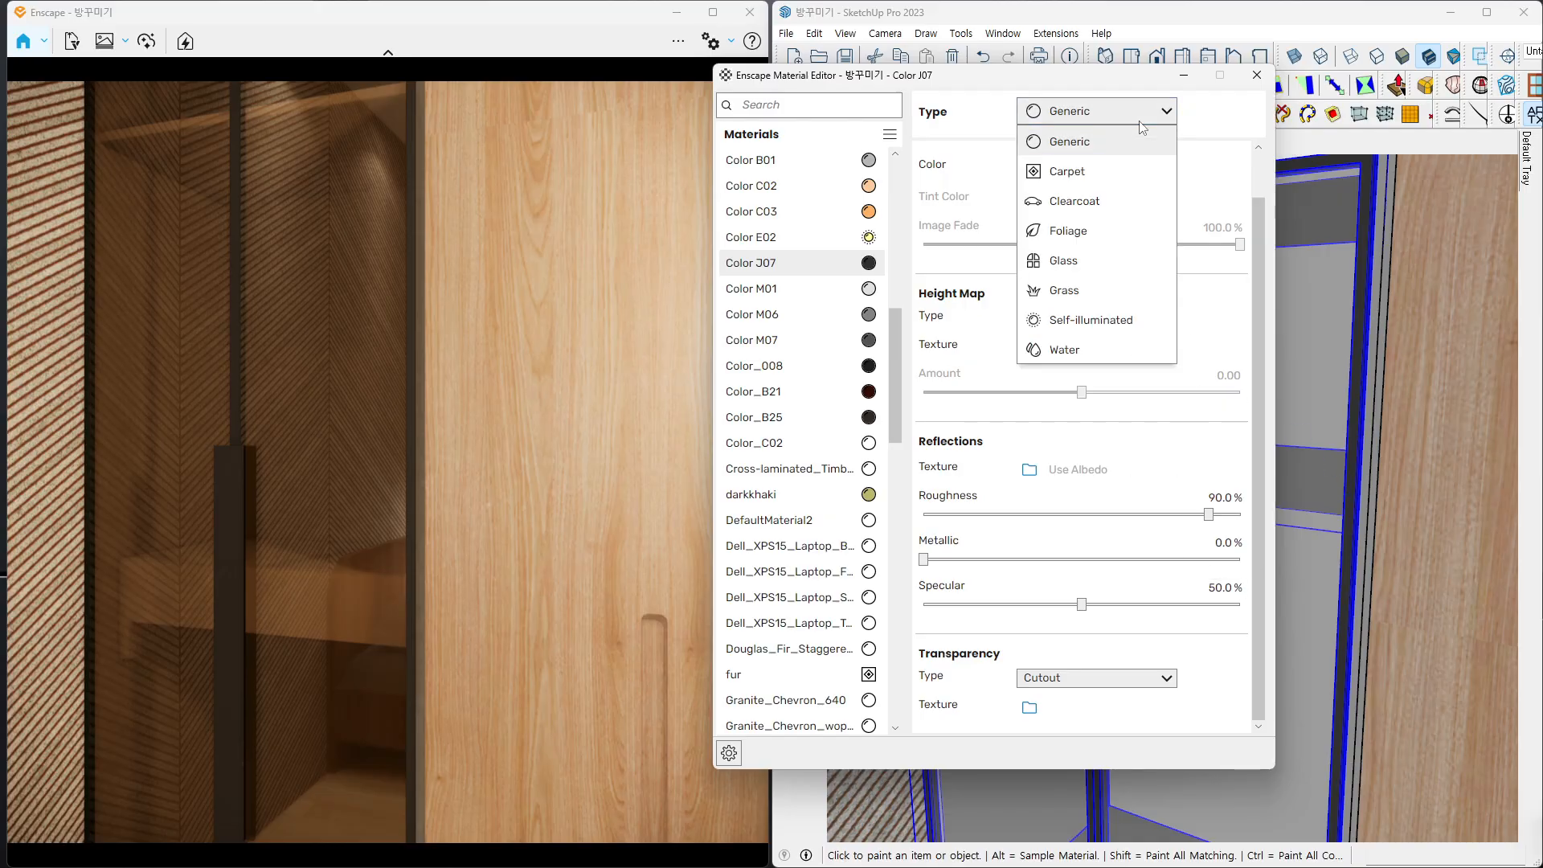
click(1092, 207)
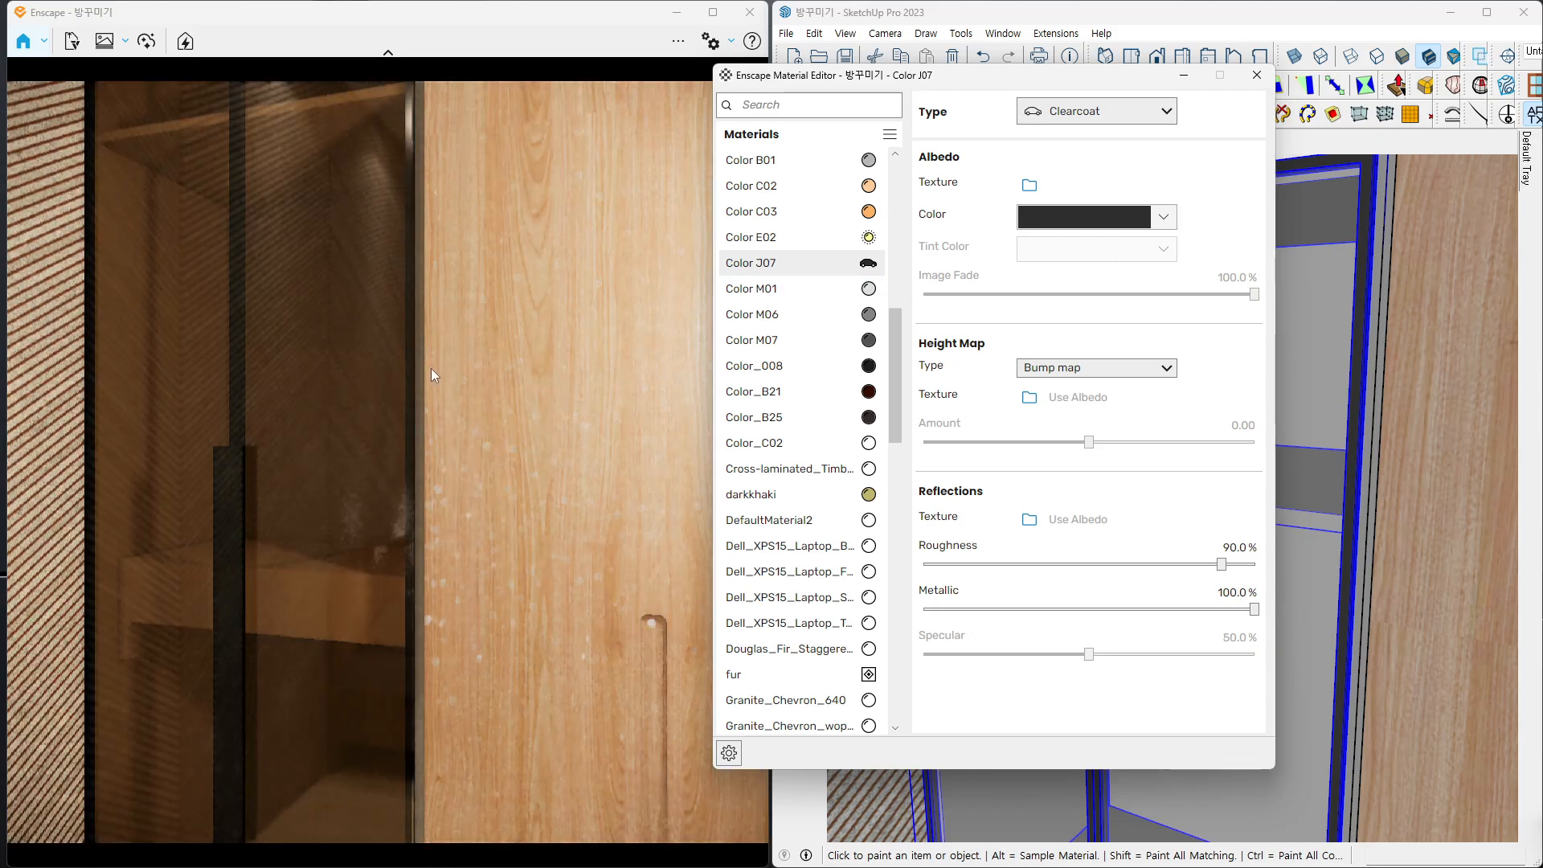
click(400, 360)
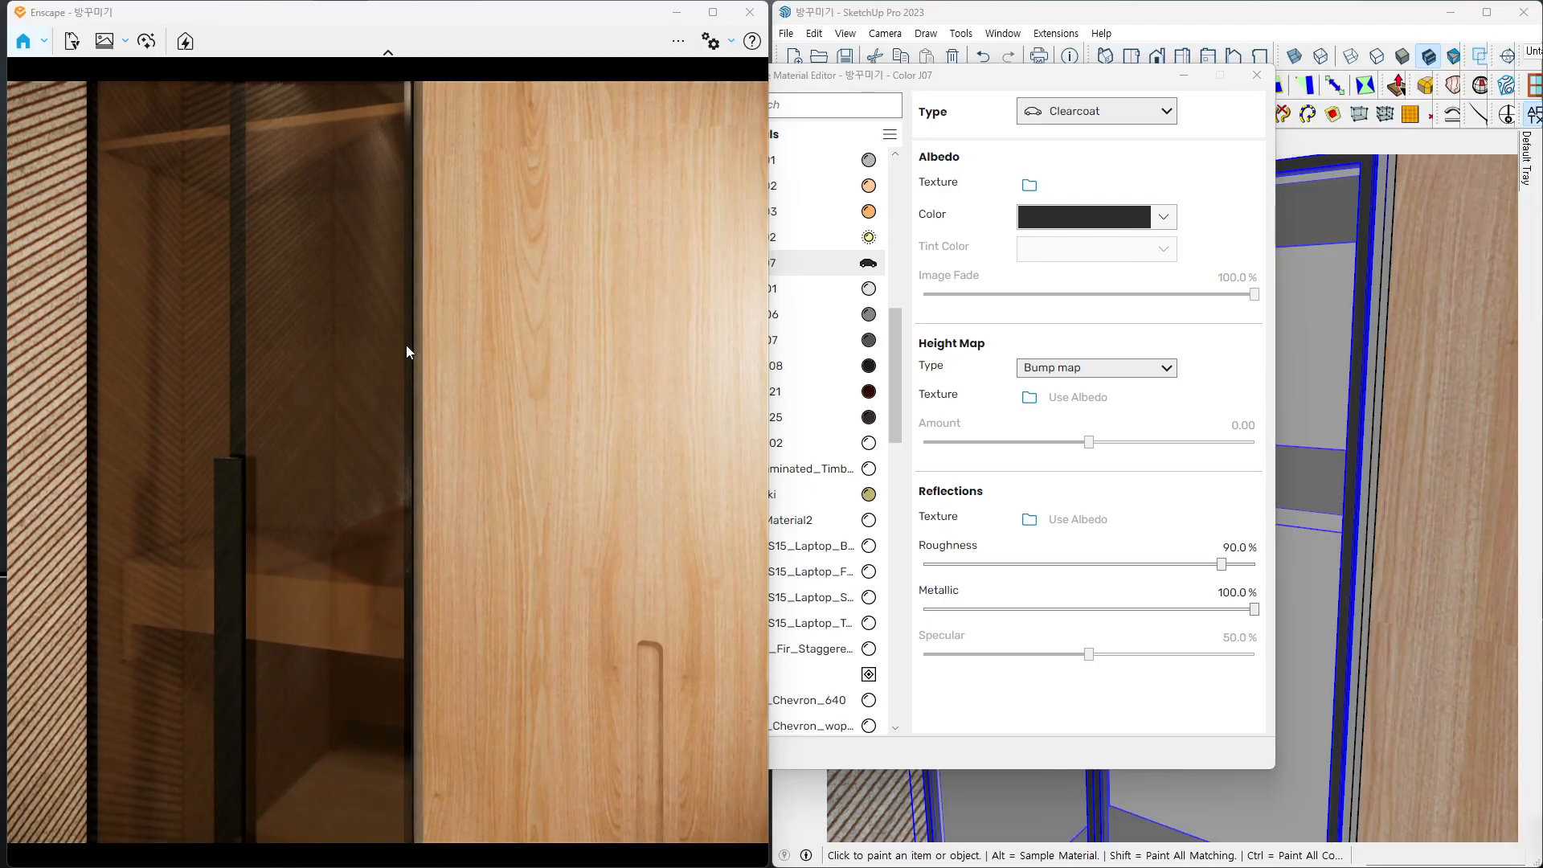
key(ctrl+1)
click(1126, 123)
drag(946, 135, 1125, 131)
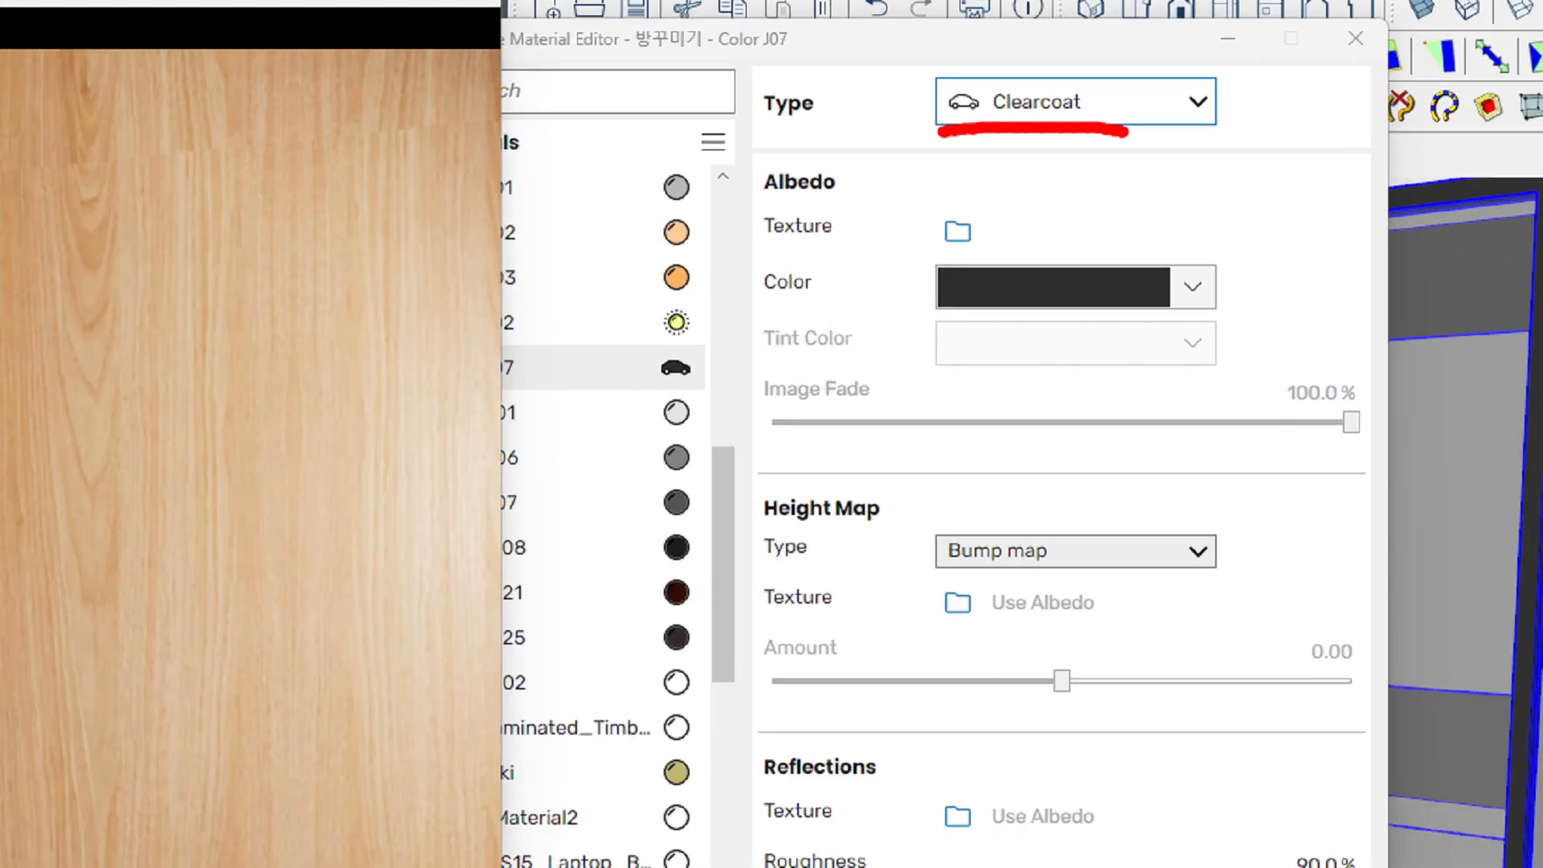
key(Escape)
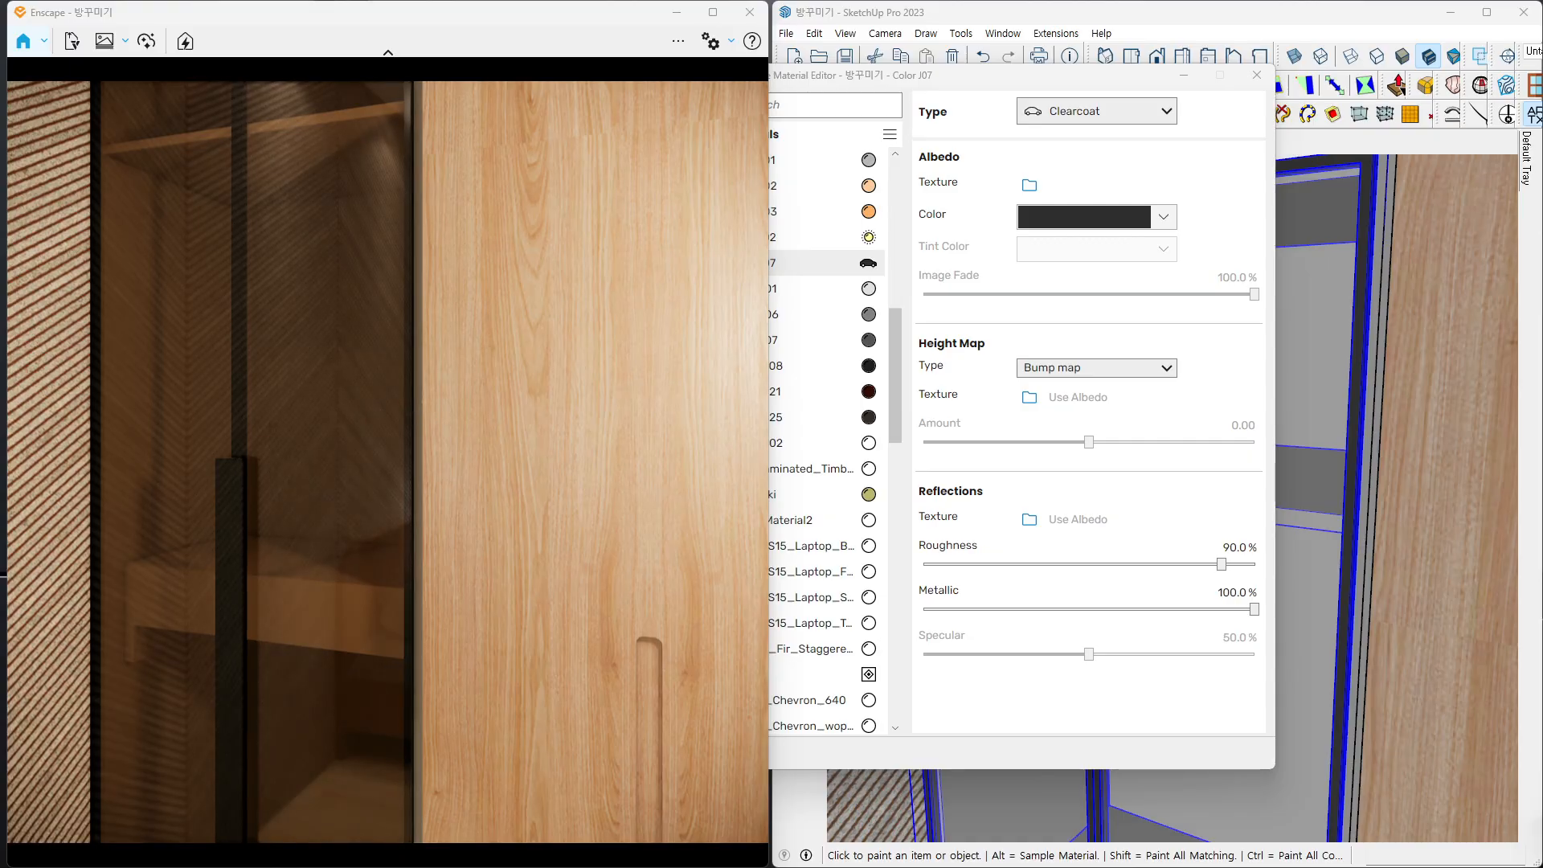
- Try a lighter mid-grey albedo color on Color J07 and compare the door frame in the render
mouse_move(450, 442)
right_down()
mouse_move(543, 442)
mouse_move(427, 442)
right_up()
click(1120, 213)
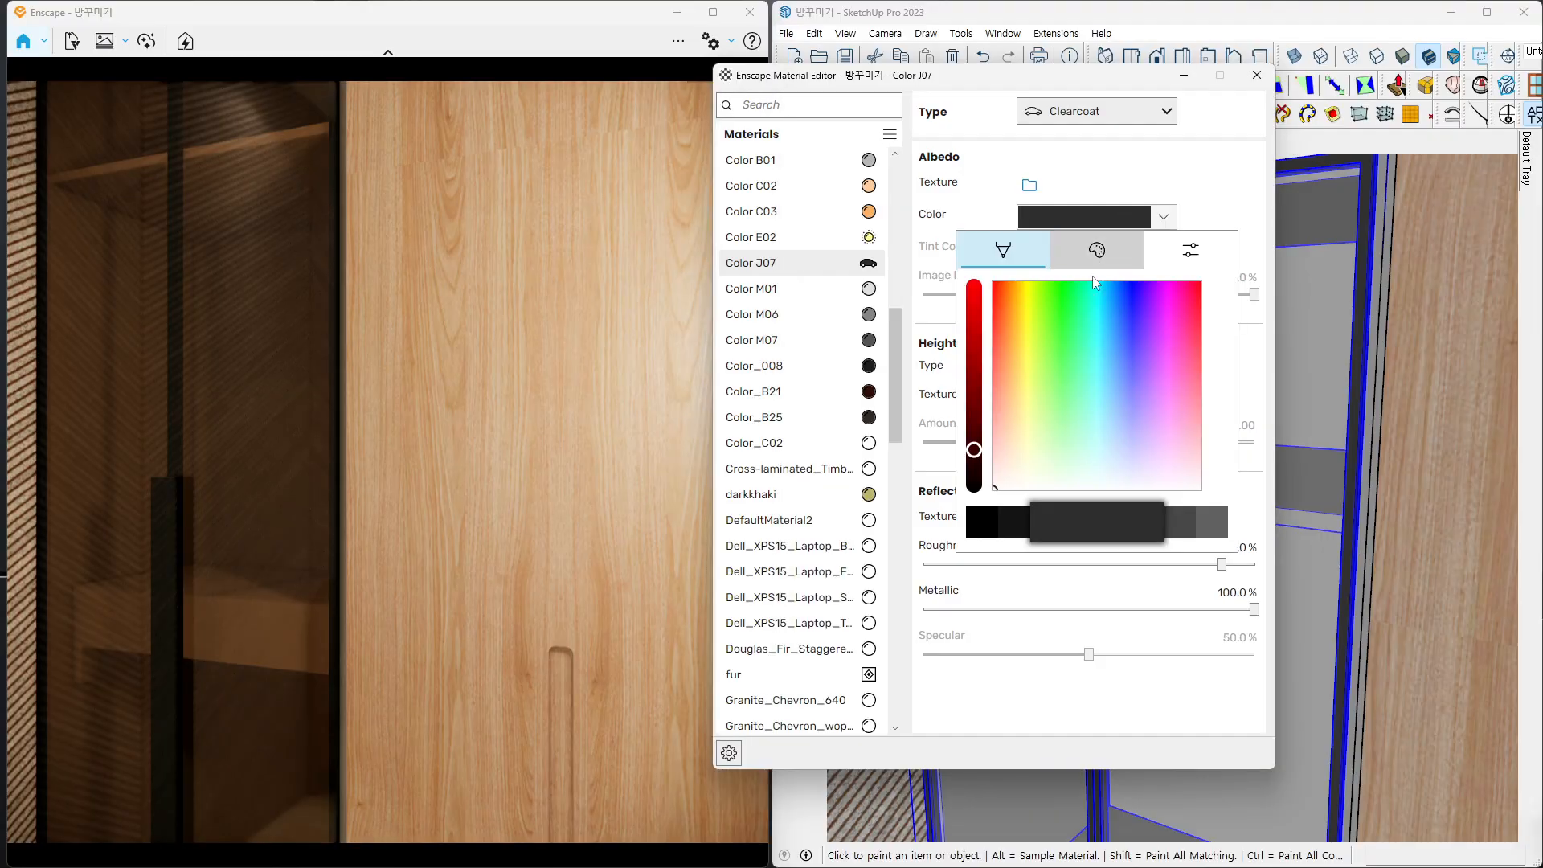
click(1205, 519)
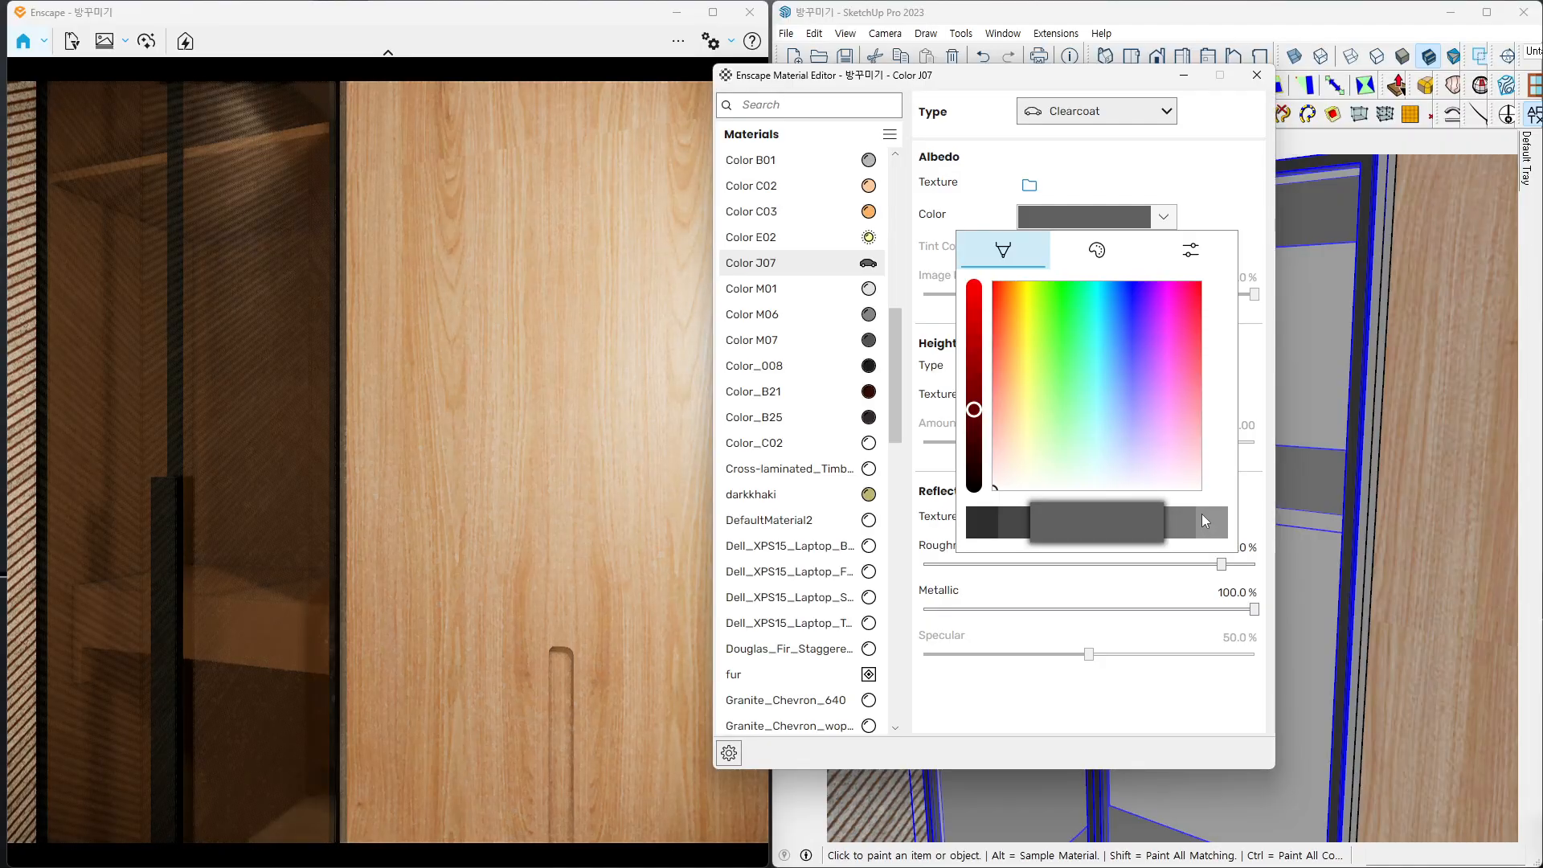
click(337, 538)
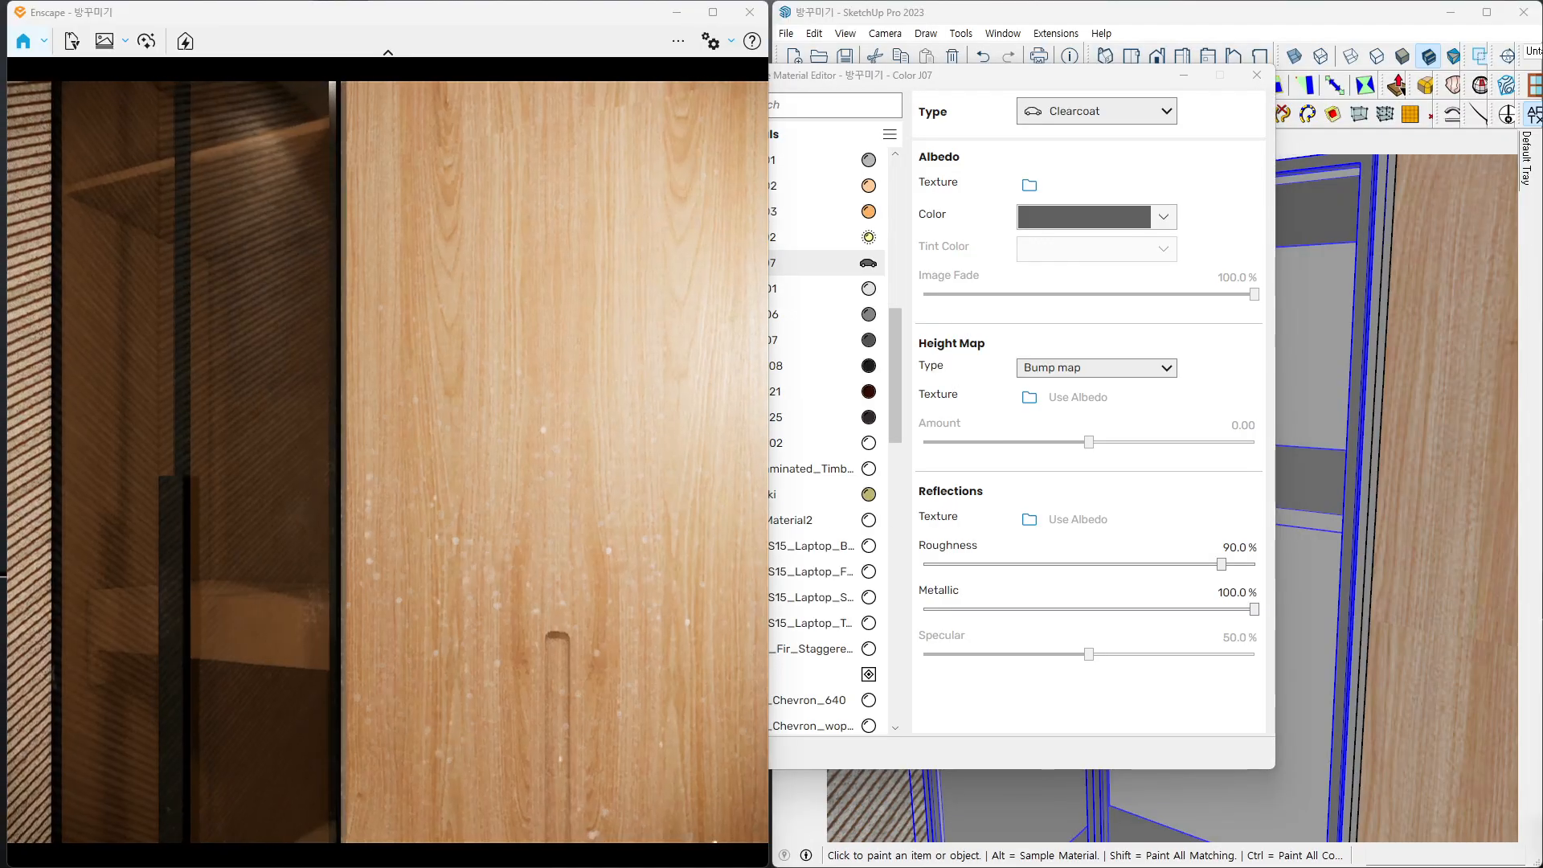
right_drag(624, 440, 639, 439)
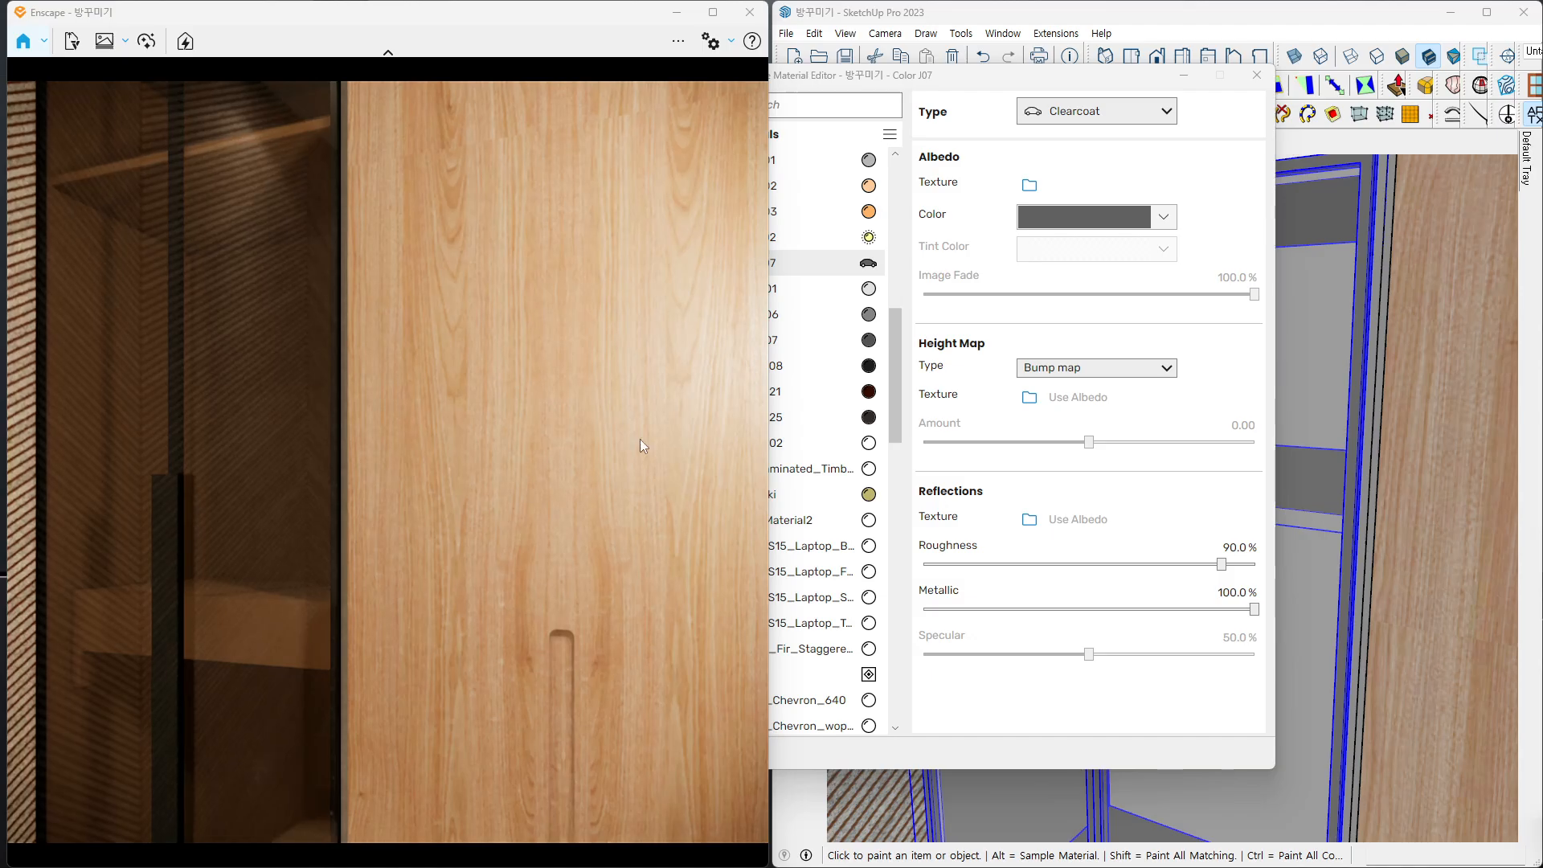
- Return Color J07's albedo color to dark charcoal grey
click(1105, 226)
click(998, 531)
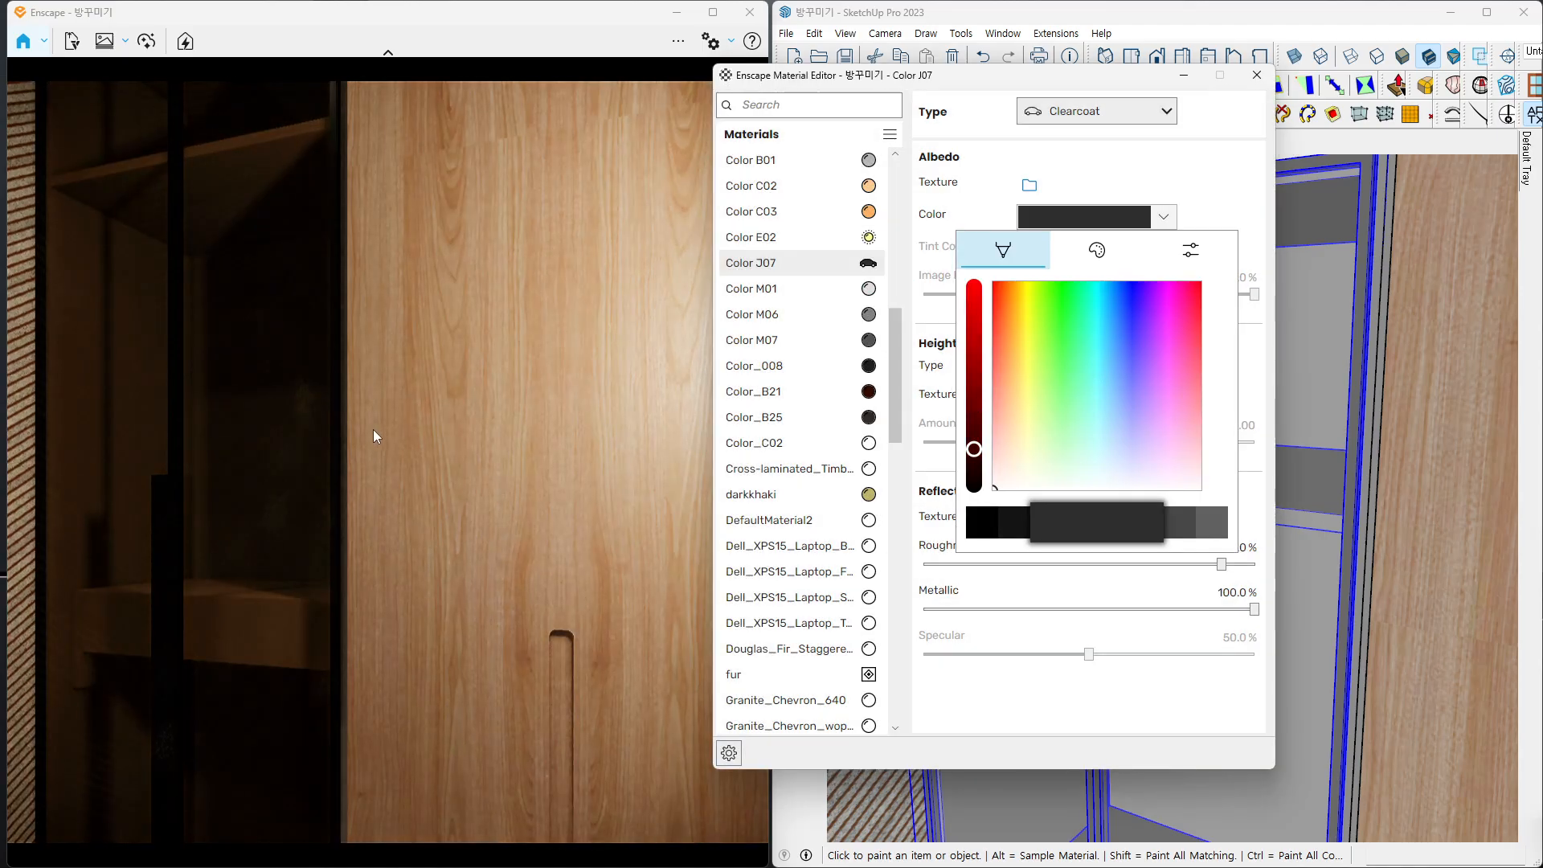
click(373, 435)
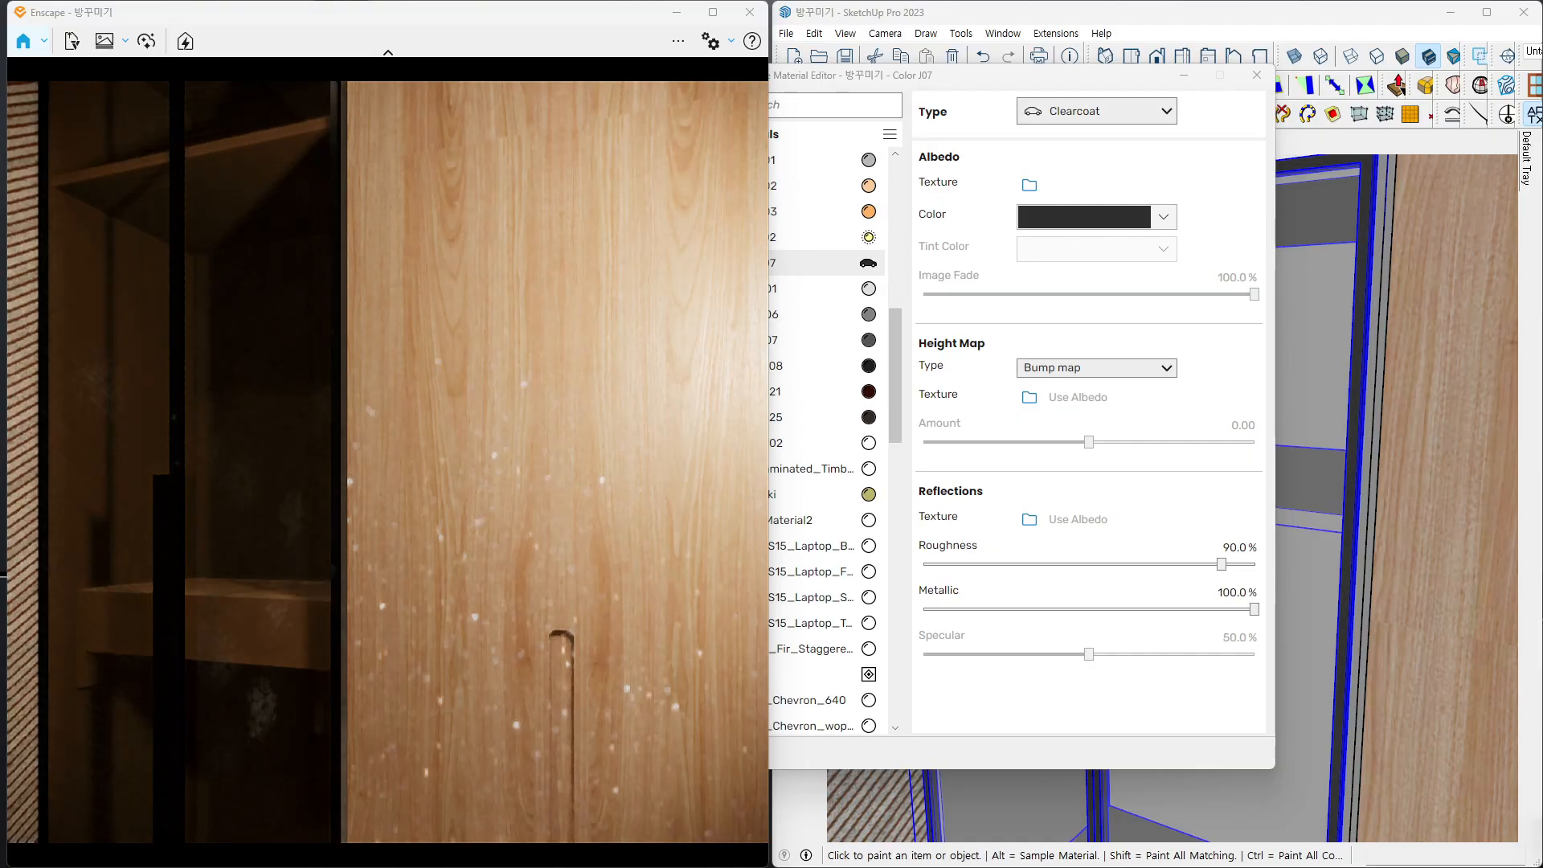
- Review the whole wardrobe in the render, move the material editor aside, and restore the Enscape scene 1 view
scroll(370, 432, down, 6)
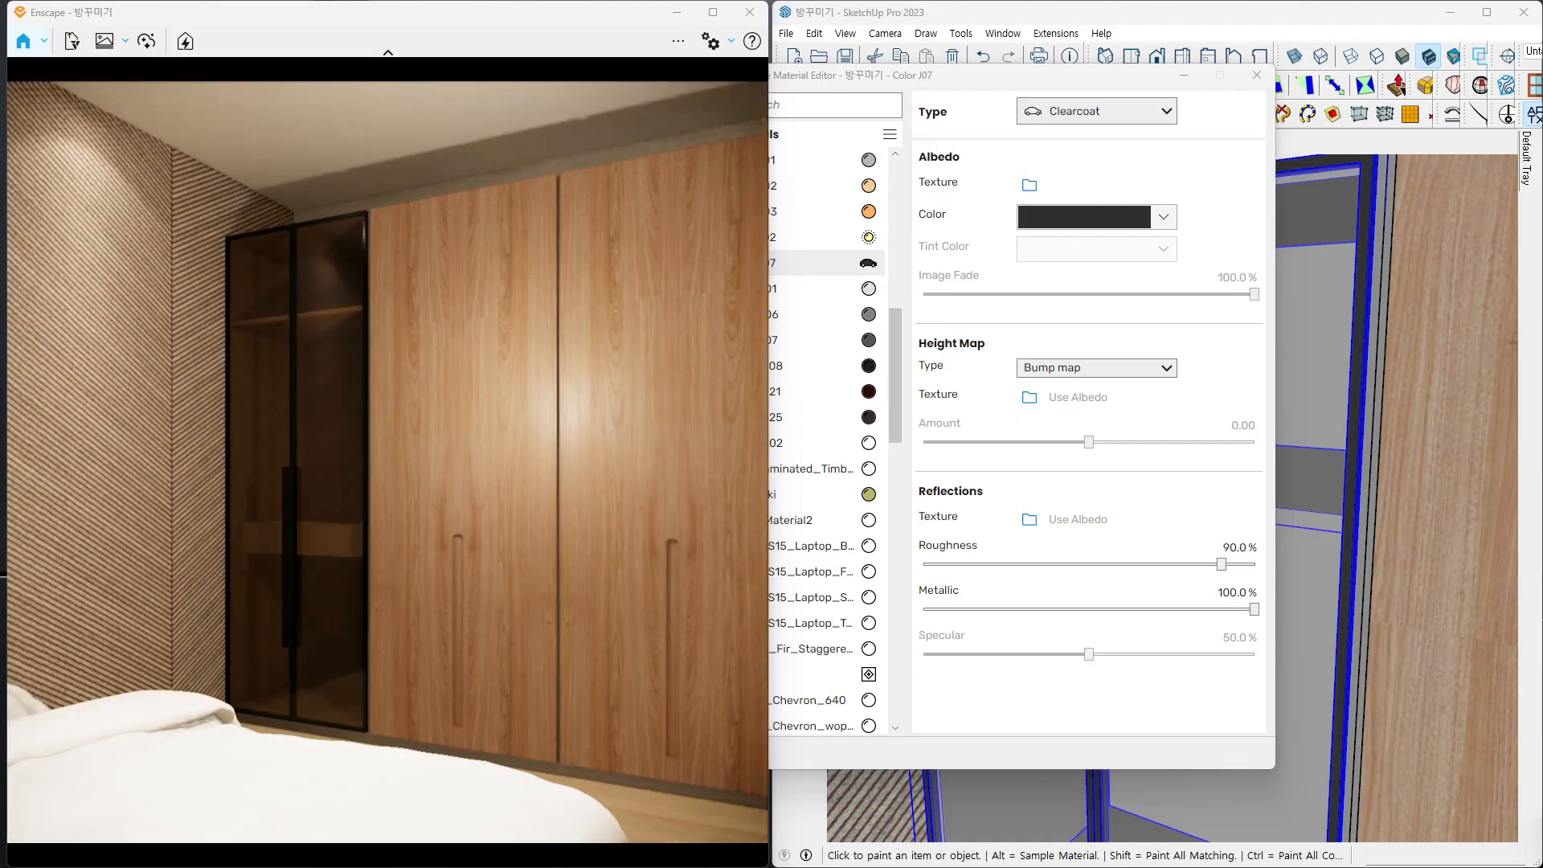
right_drag(373, 435, 287, 436)
mouse_move(378, 474)
right_down()
mouse_move(502, 474)
mouse_move(378, 474)
right_up()
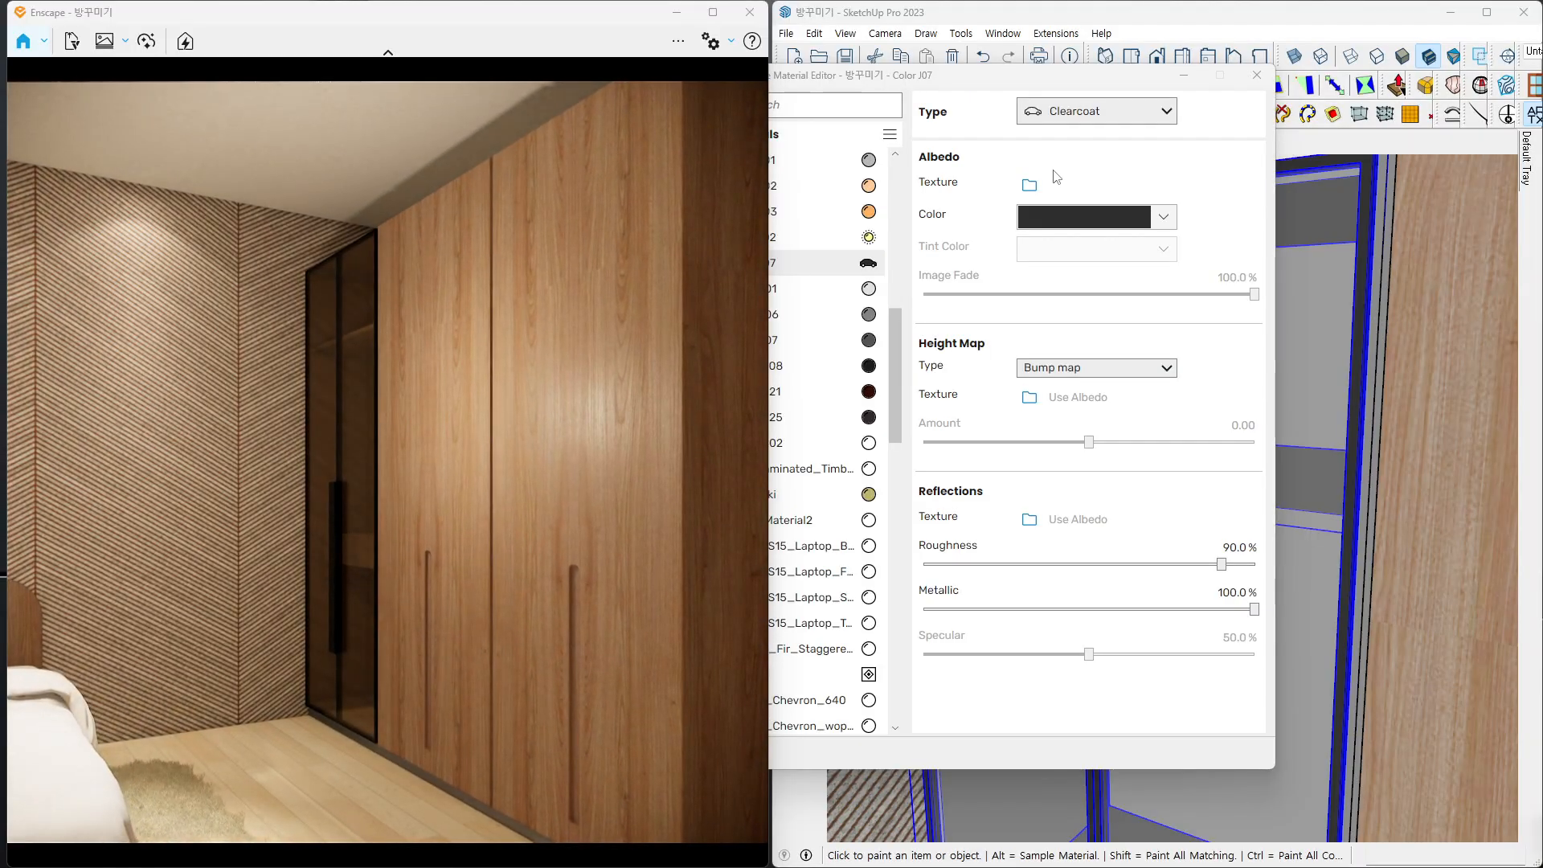
drag(1015, 82, 1542, 80)
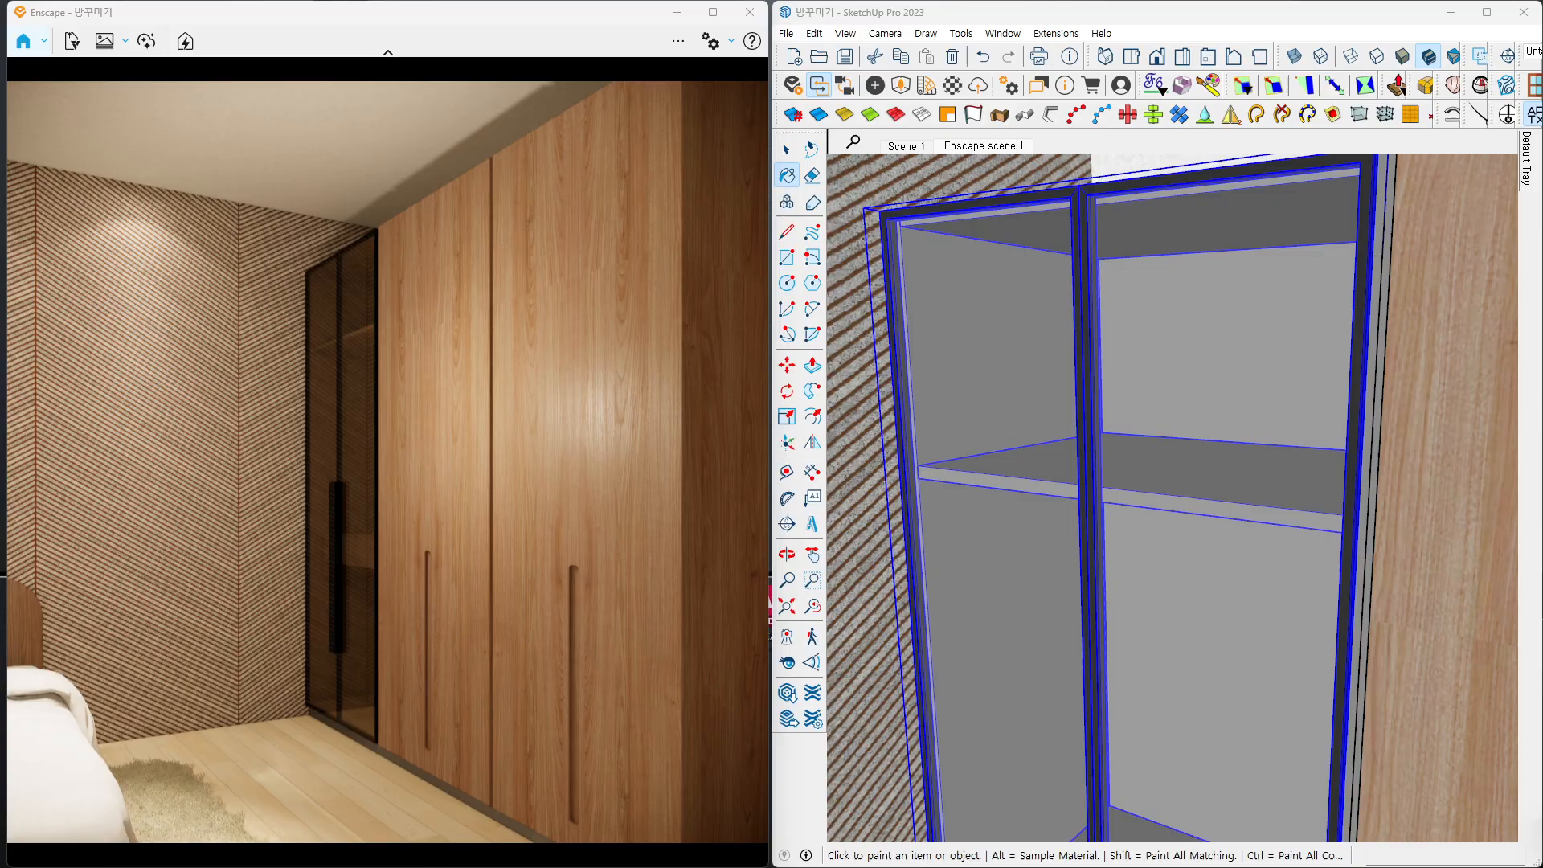
click(966, 146)
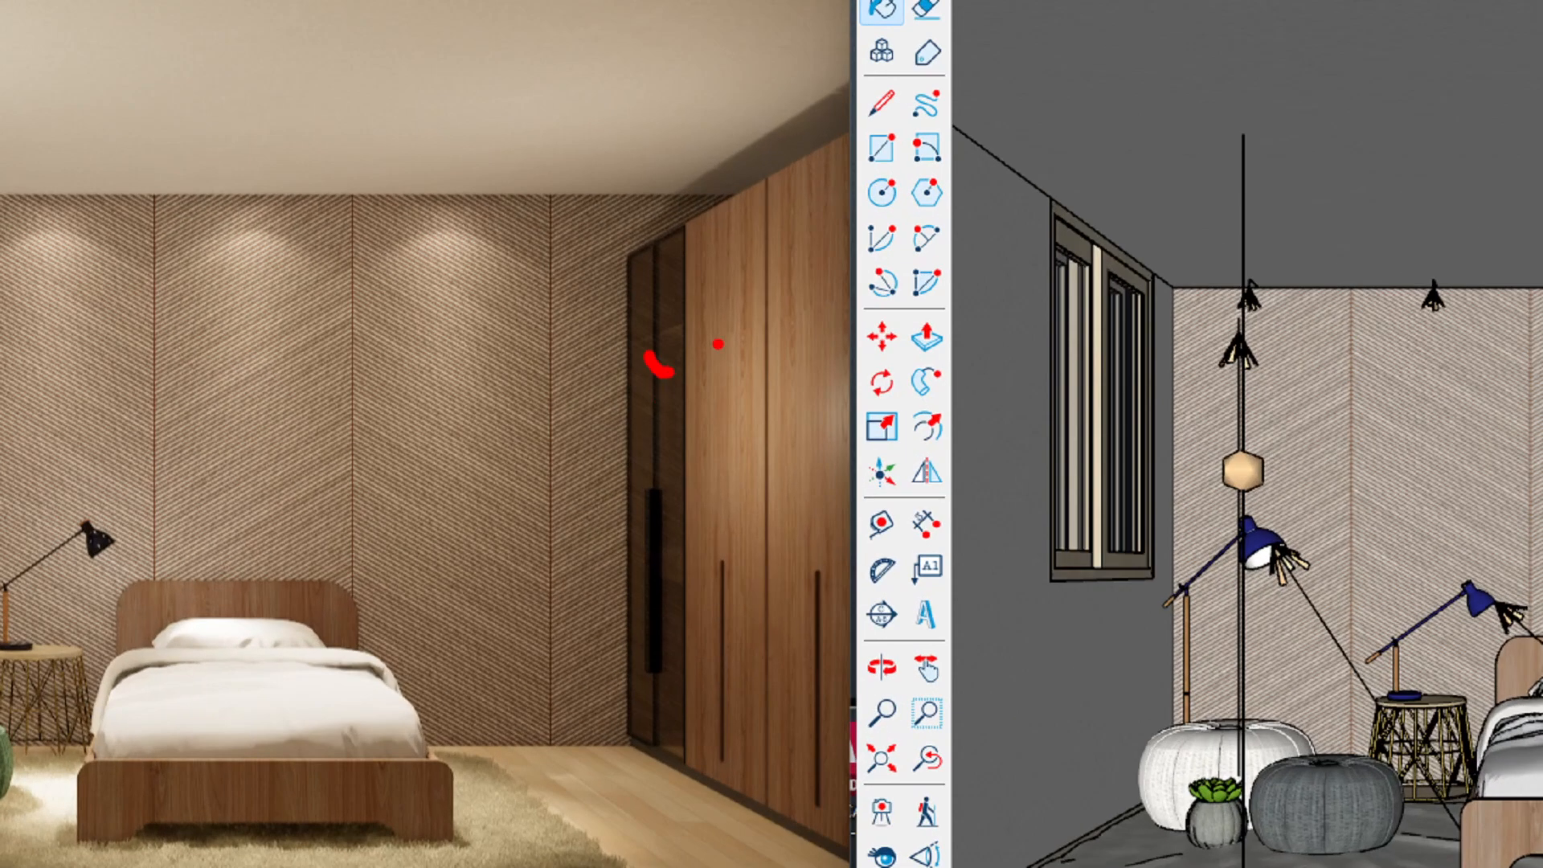
drag(718, 344, 731, 373)
drag(765, 338, 781, 345)
key(Escape)
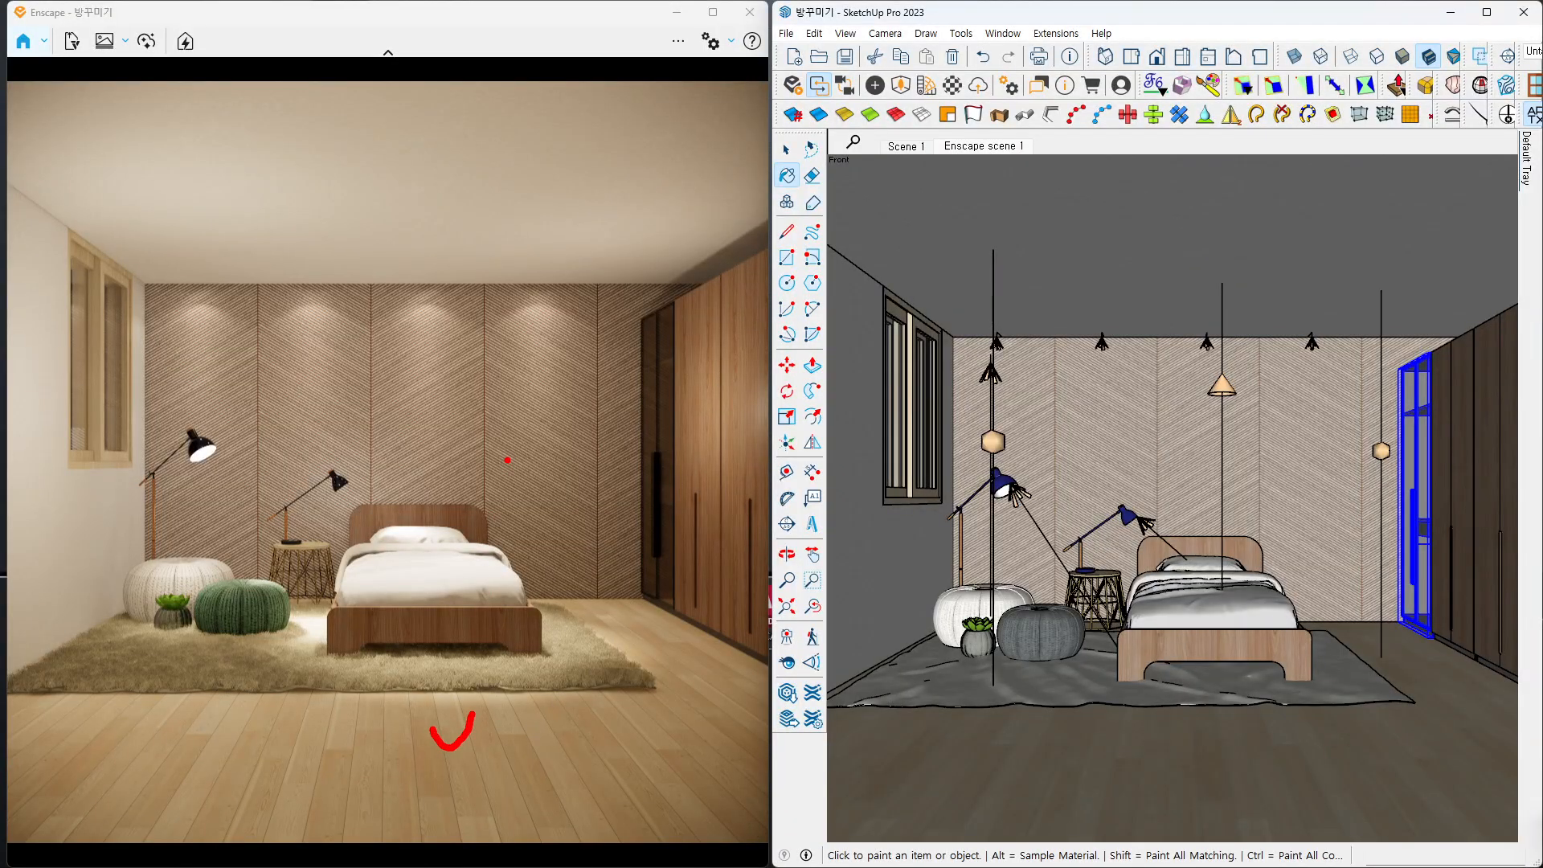
drag(574, 196, 632, 168)
key(e)
drag(77, 339, 87, 335)
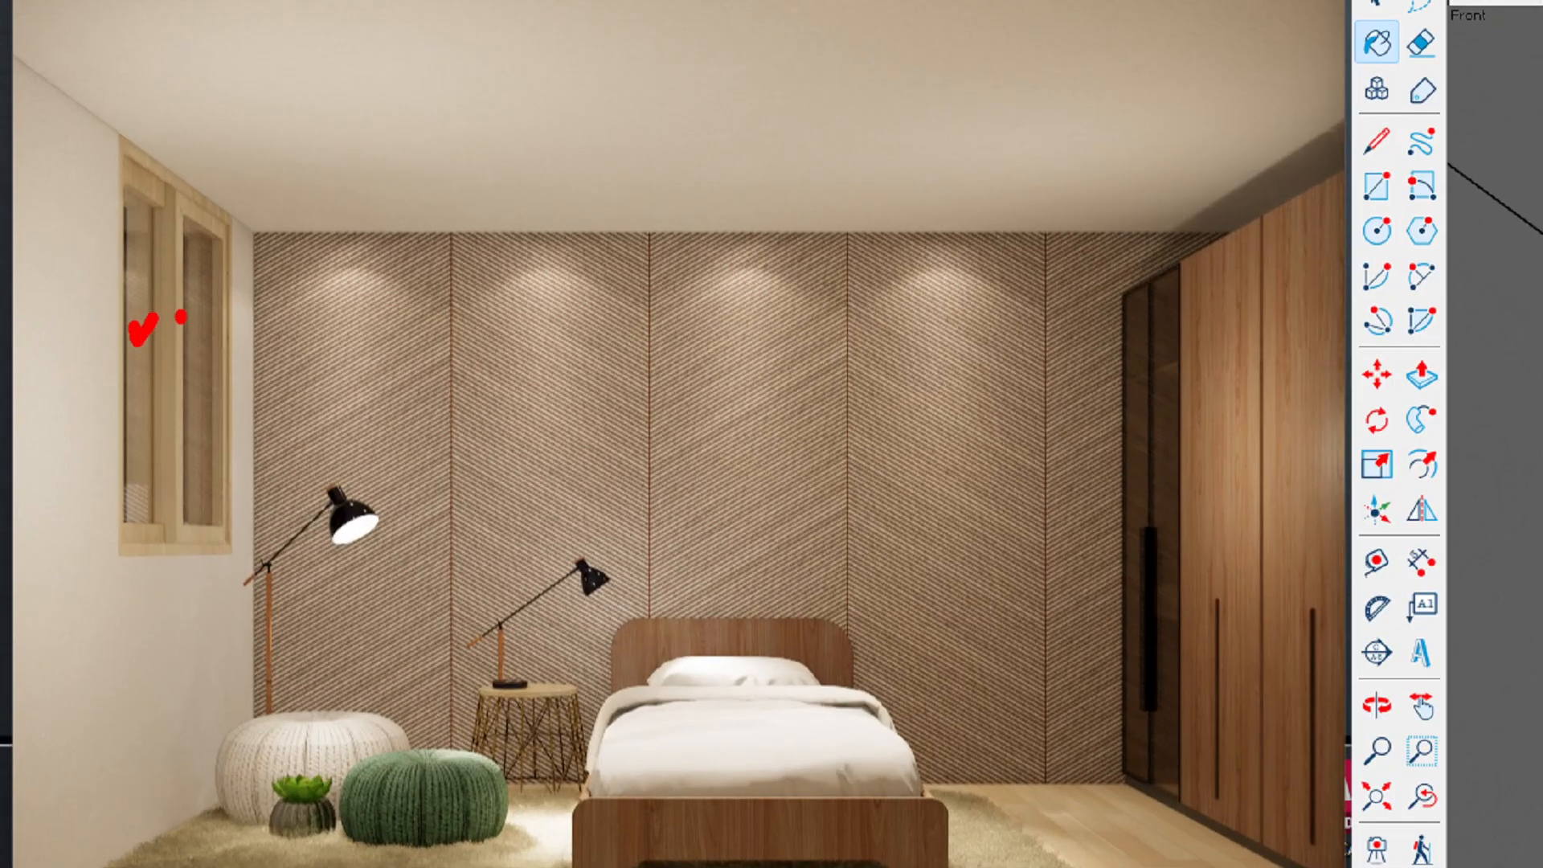
drag(181, 317, 221, 315)
key(Escape)
- Bring the material editor back on screen, try pinning the Default Tray beside it, and leave the tray auto-hiding
mouse_move(1526, 159)
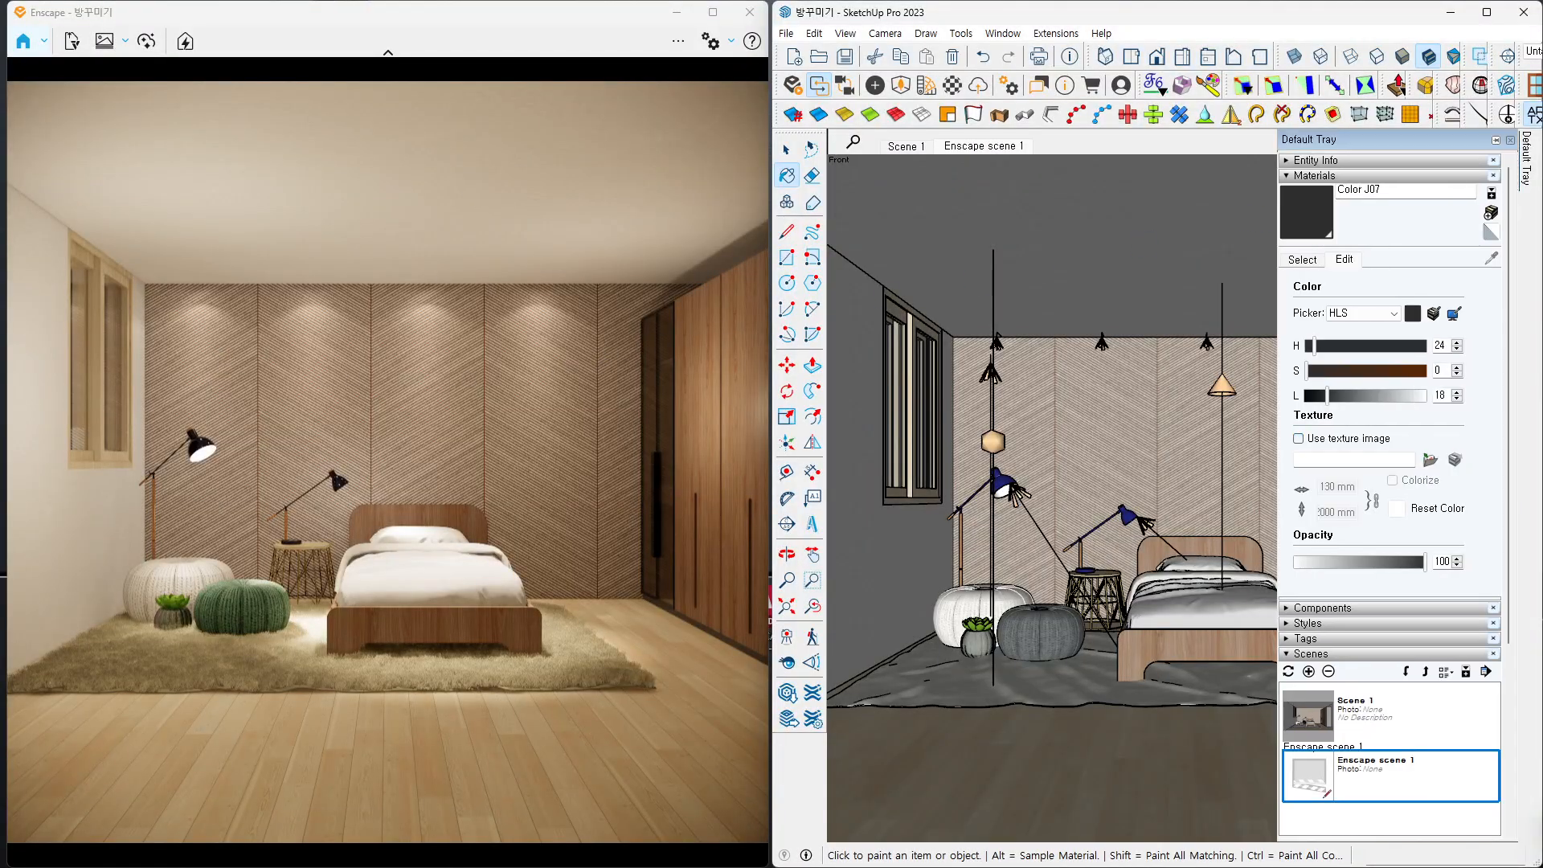
drag(1542, 79, 1088, 82)
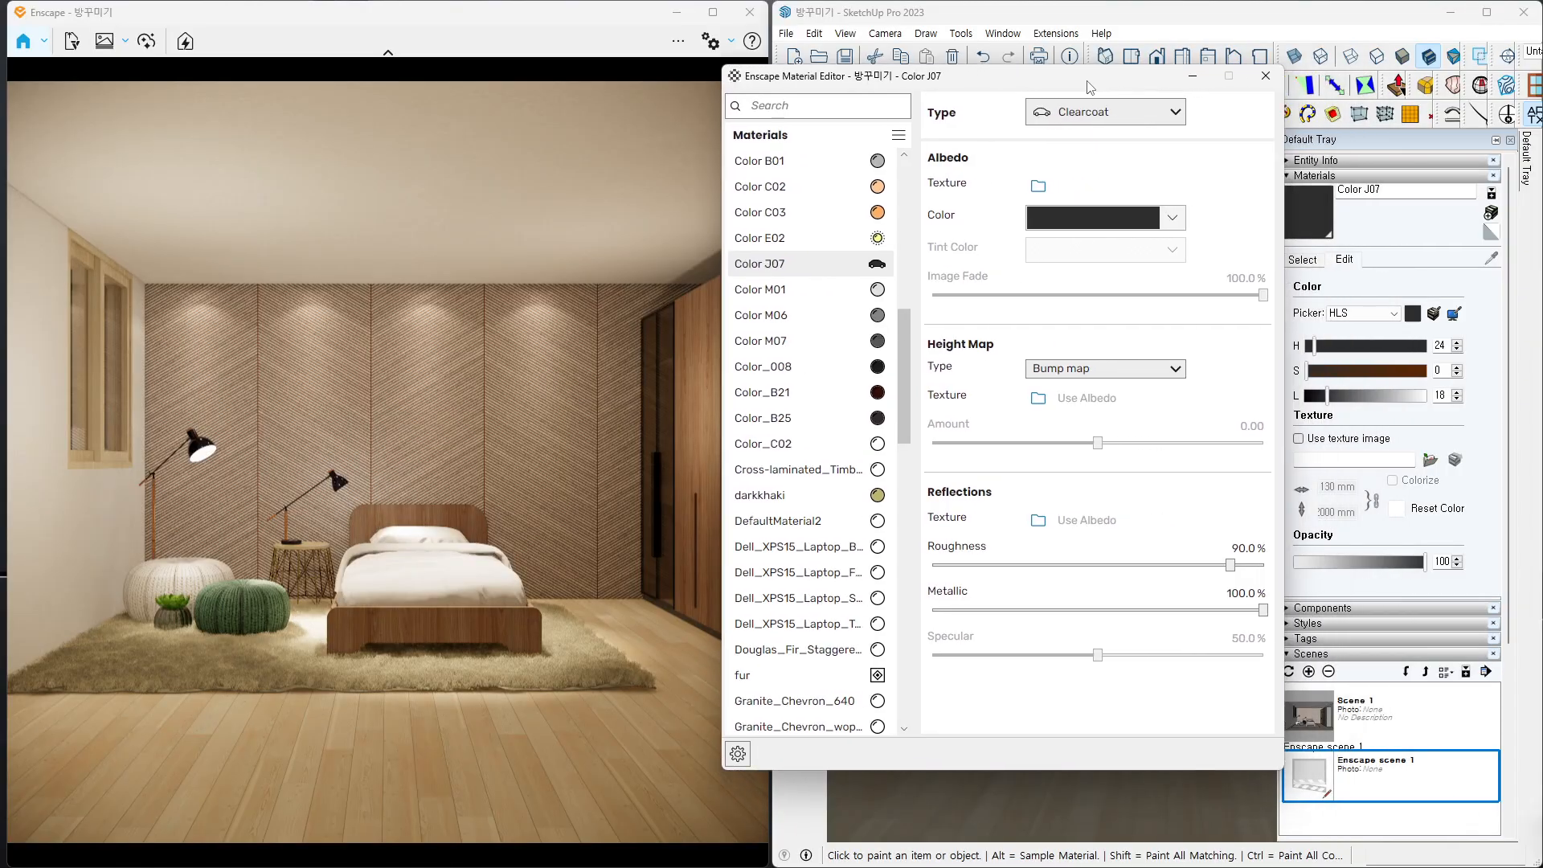
drag(1087, 83, 736, 82)
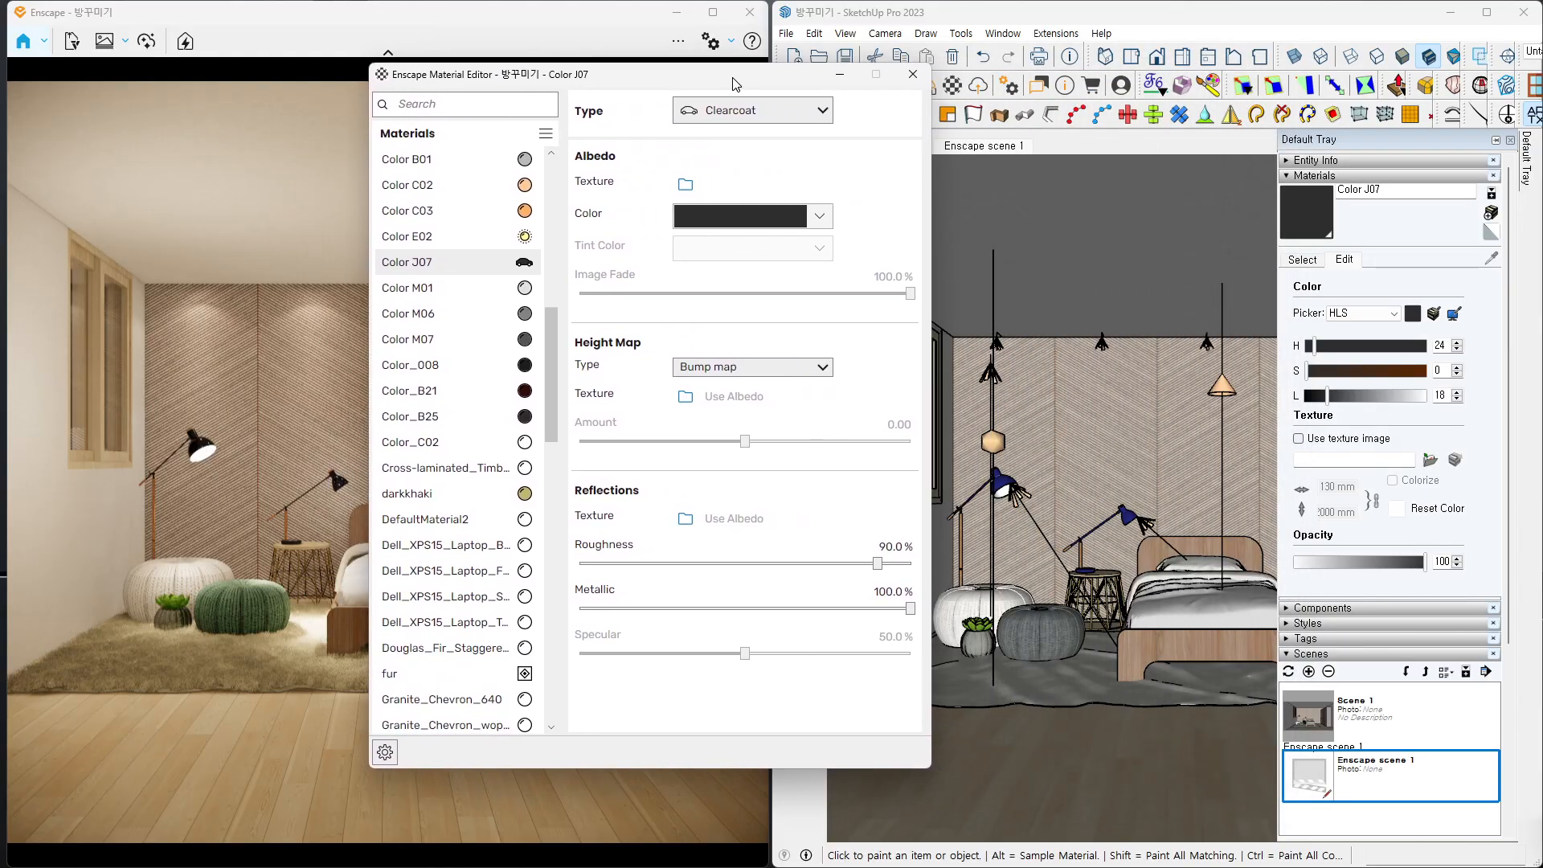
click(1496, 141)
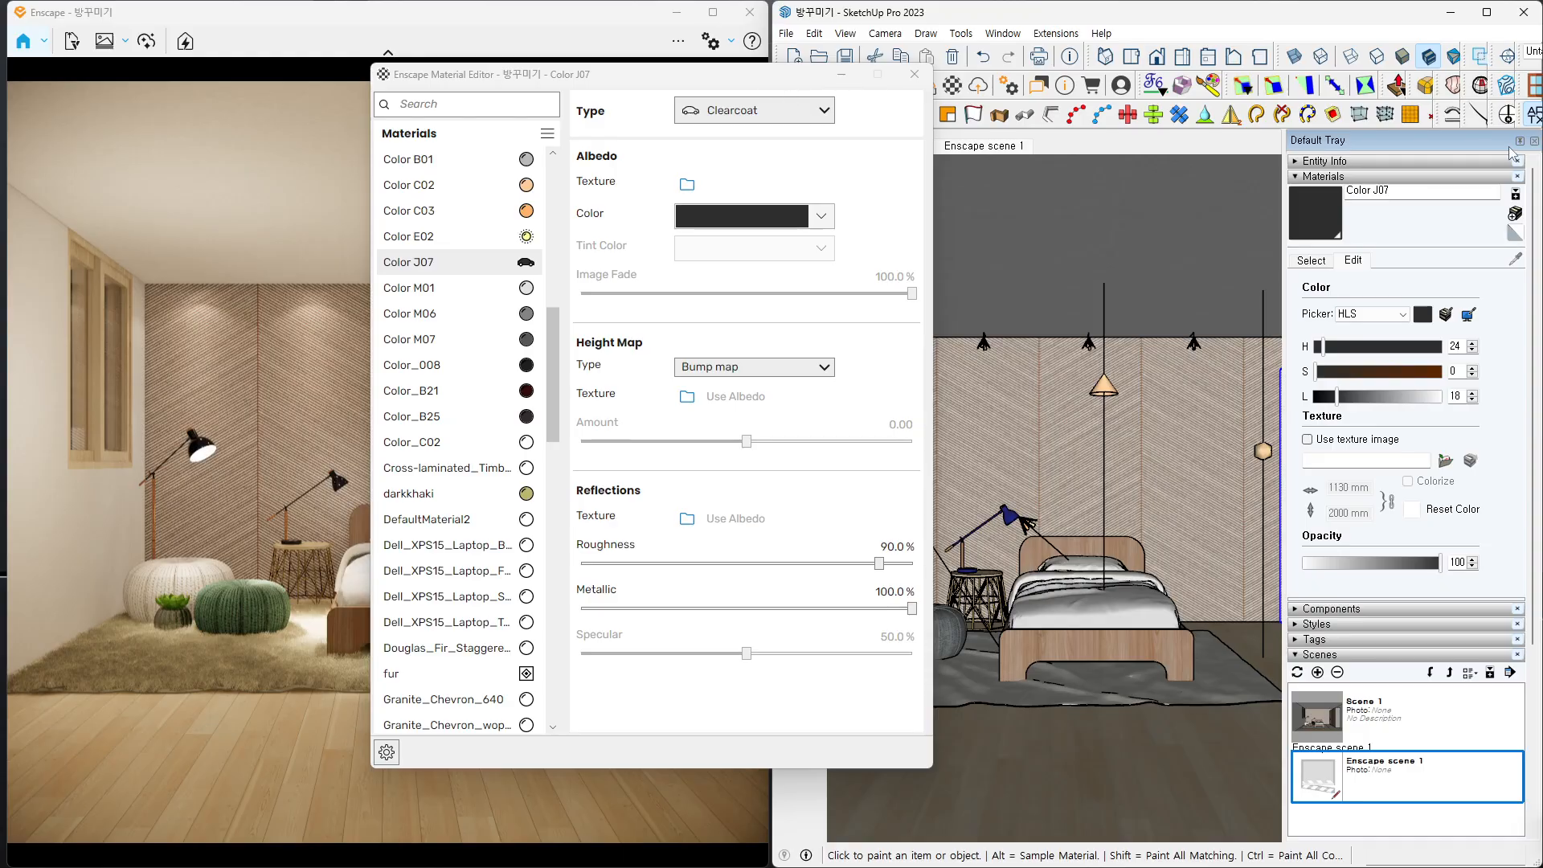
click(1519, 141)
drag(715, 87, 845, 90)
click(1498, 142)
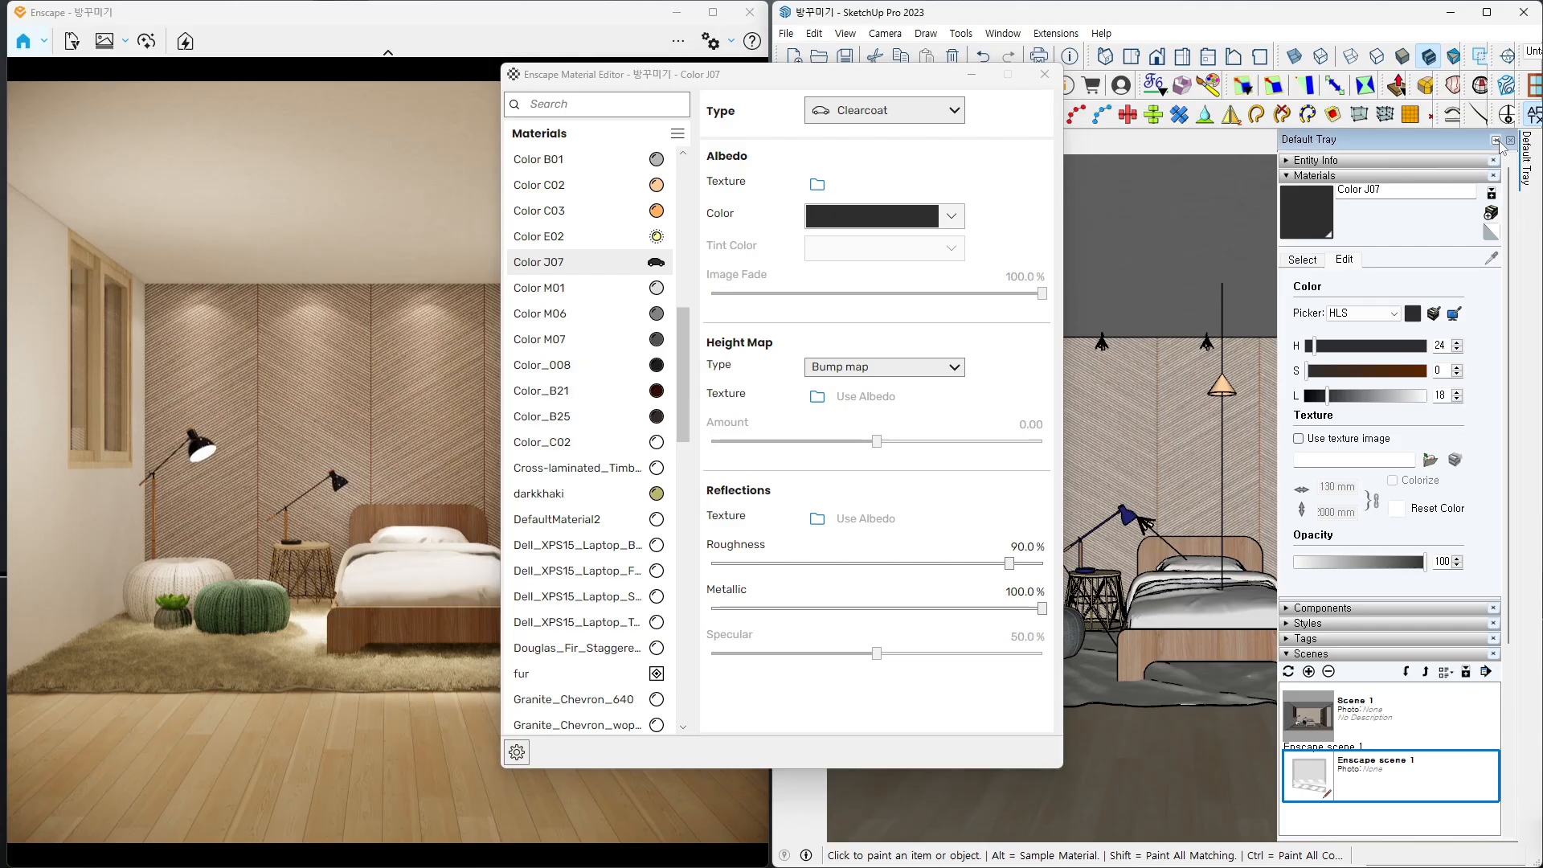
click(1520, 142)
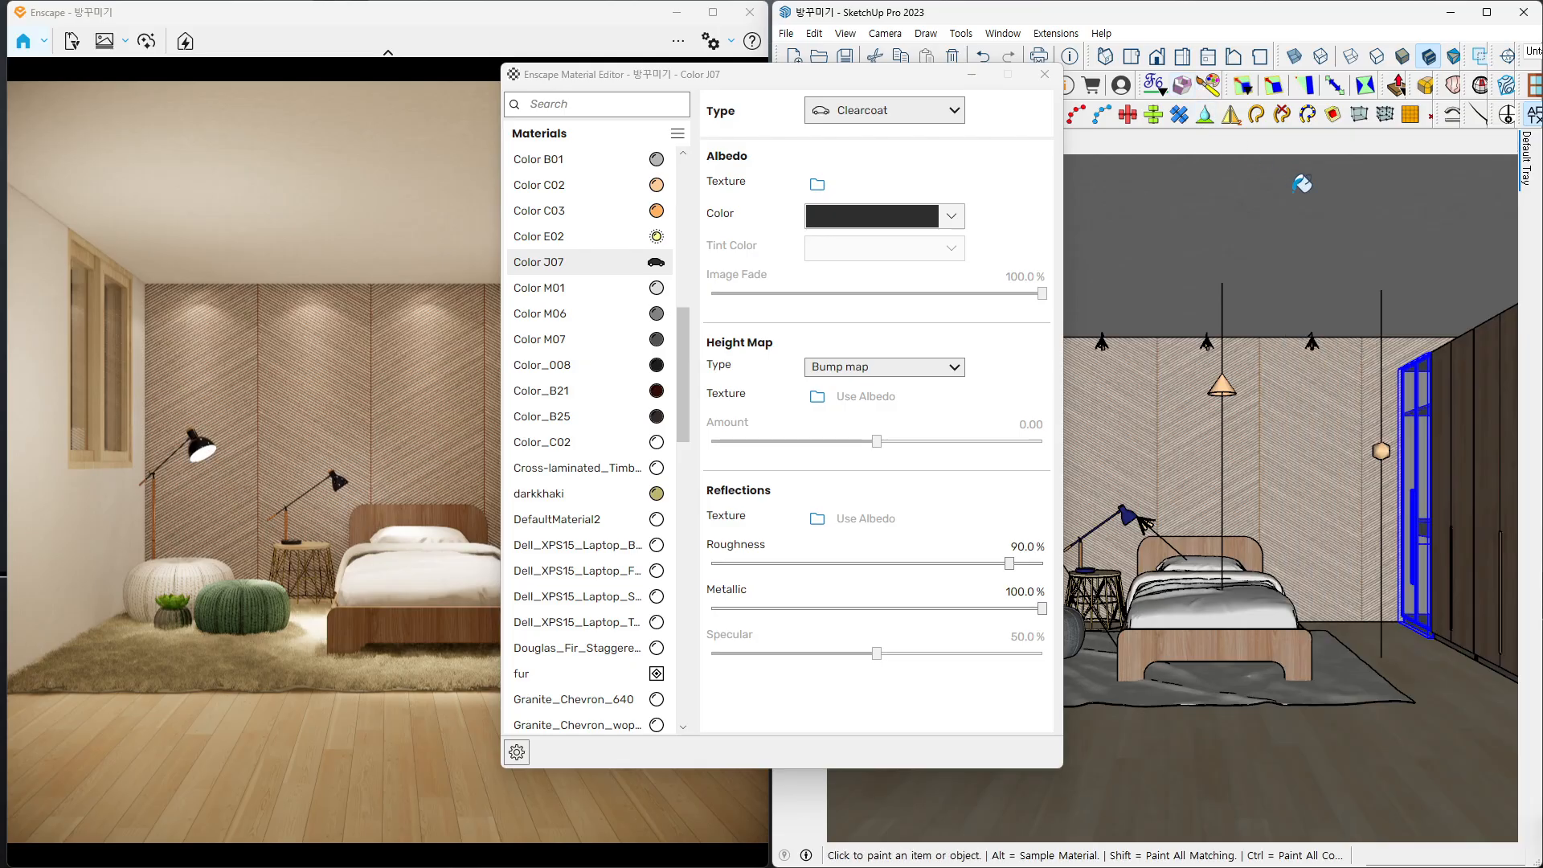
- Sample the wood floor material Douglas_Fir_Staggered_132 and darken its albedo tint color from white to light grey
drag(898, 78, 932, 84)
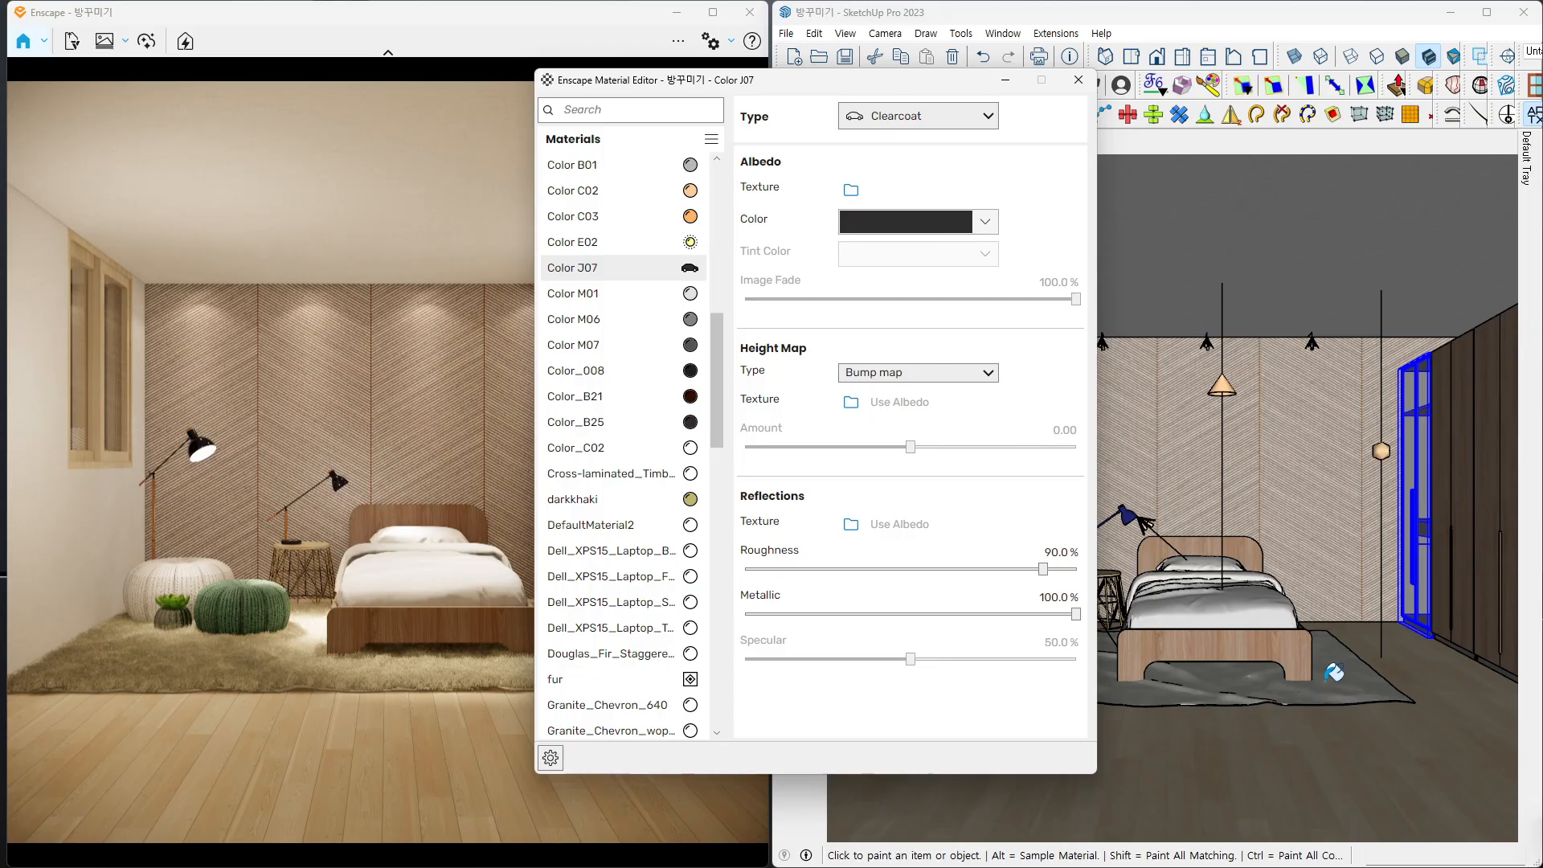
alt+click(1340, 778)
drag(918, 83, 1103, 74)
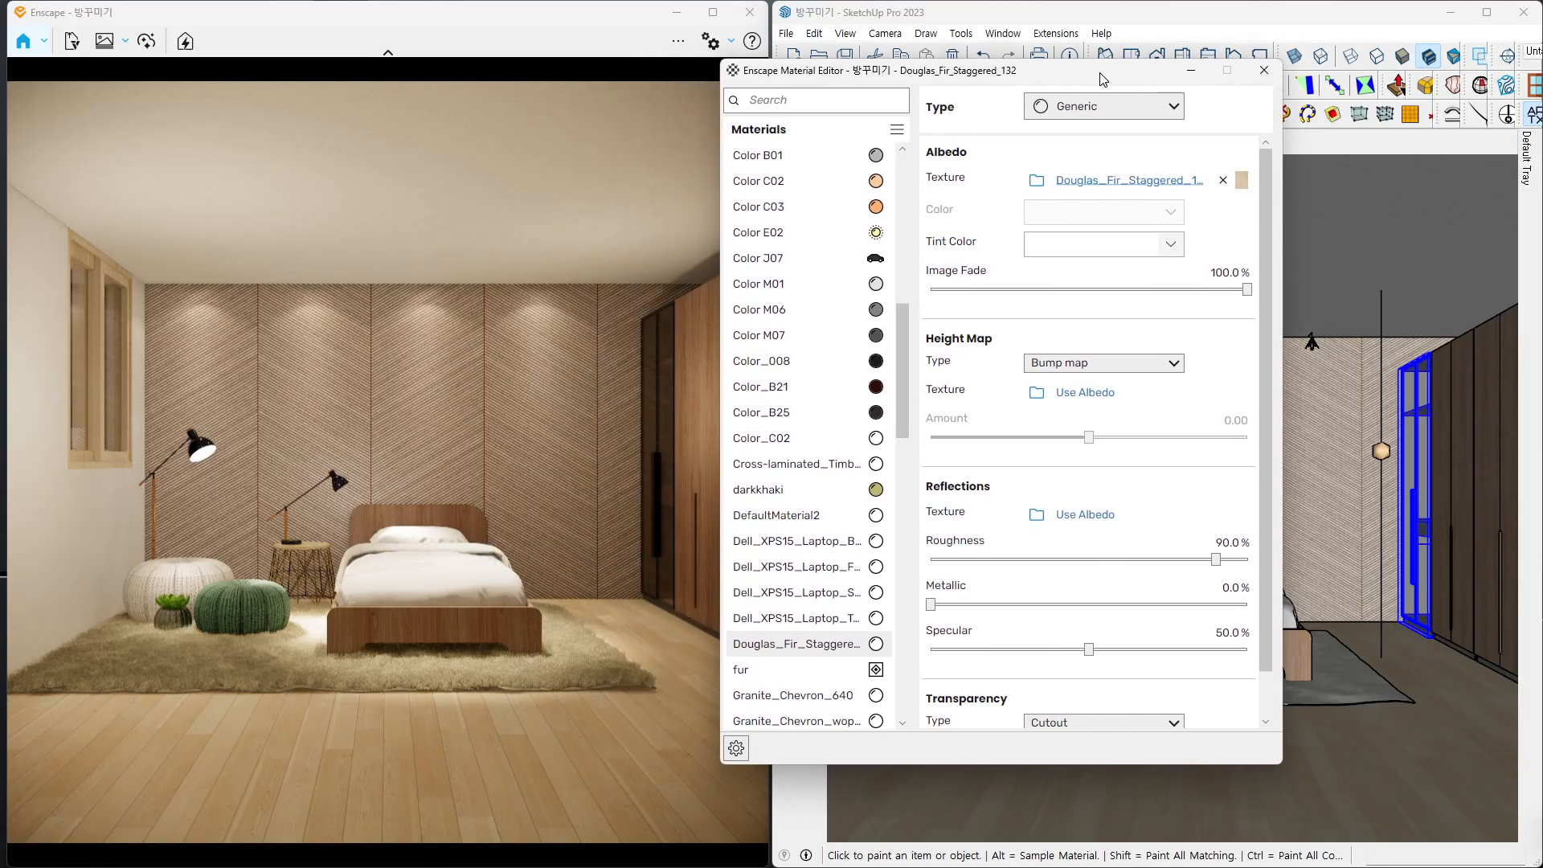
click(1141, 249)
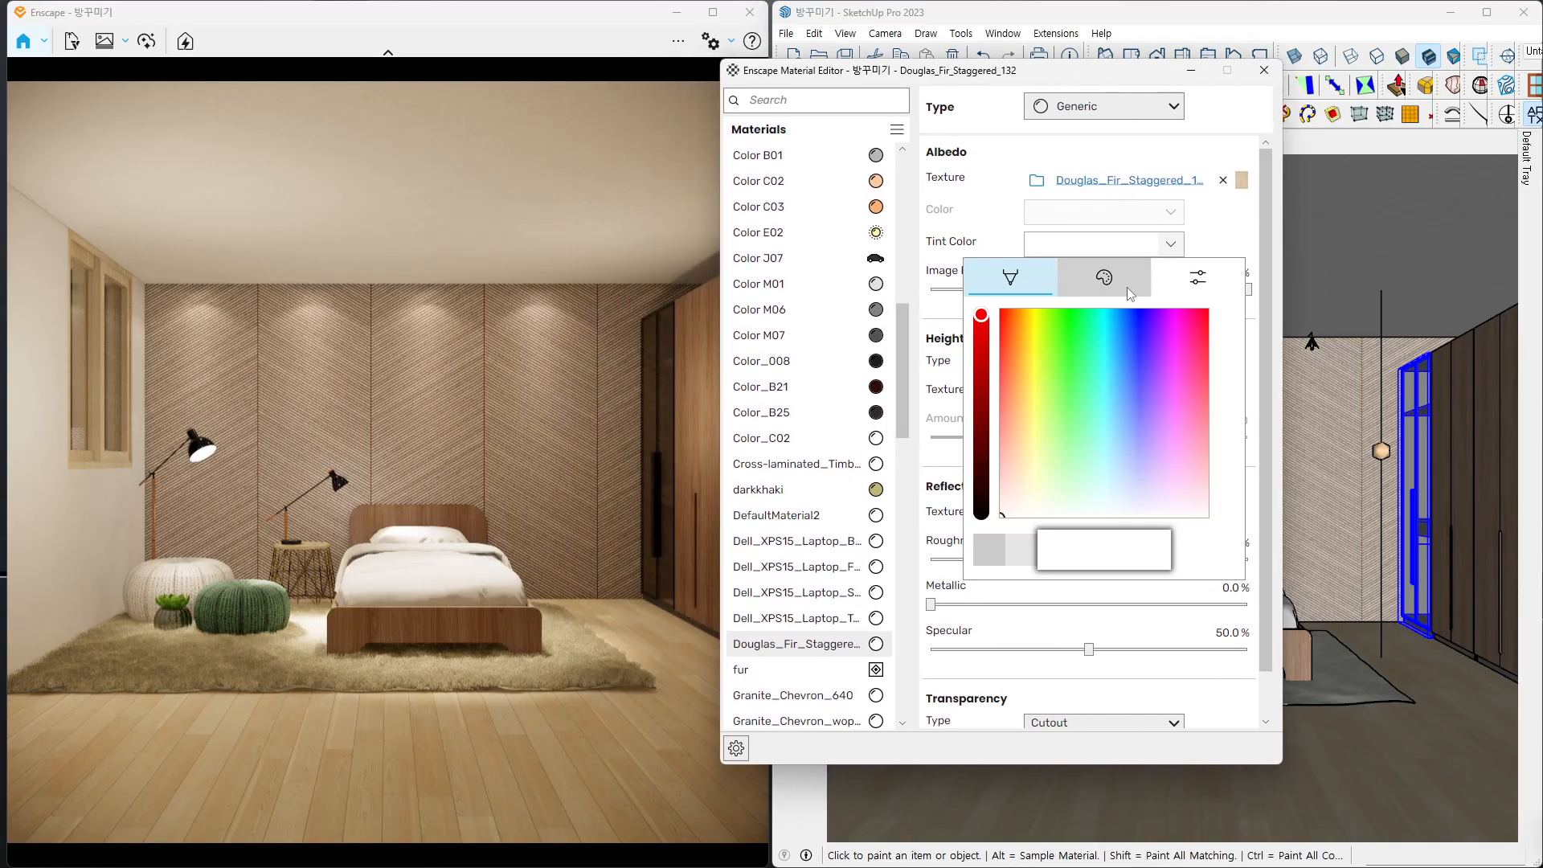
click(1026, 548)
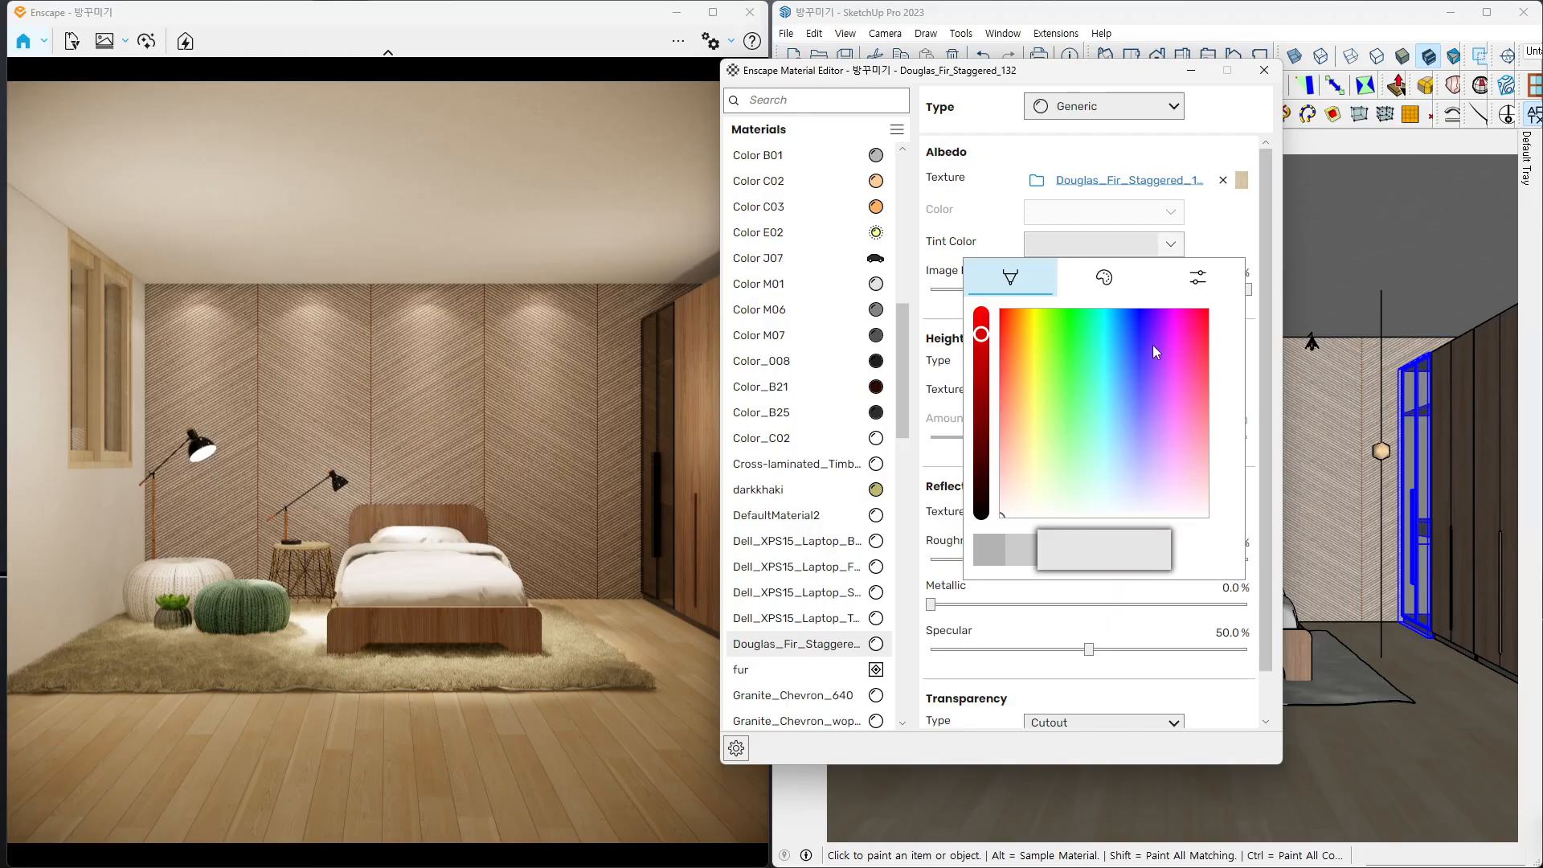
- Set the floor material's height map type to Normal map and load 방바닥-노멀맵.png as its texture
click(1248, 225)
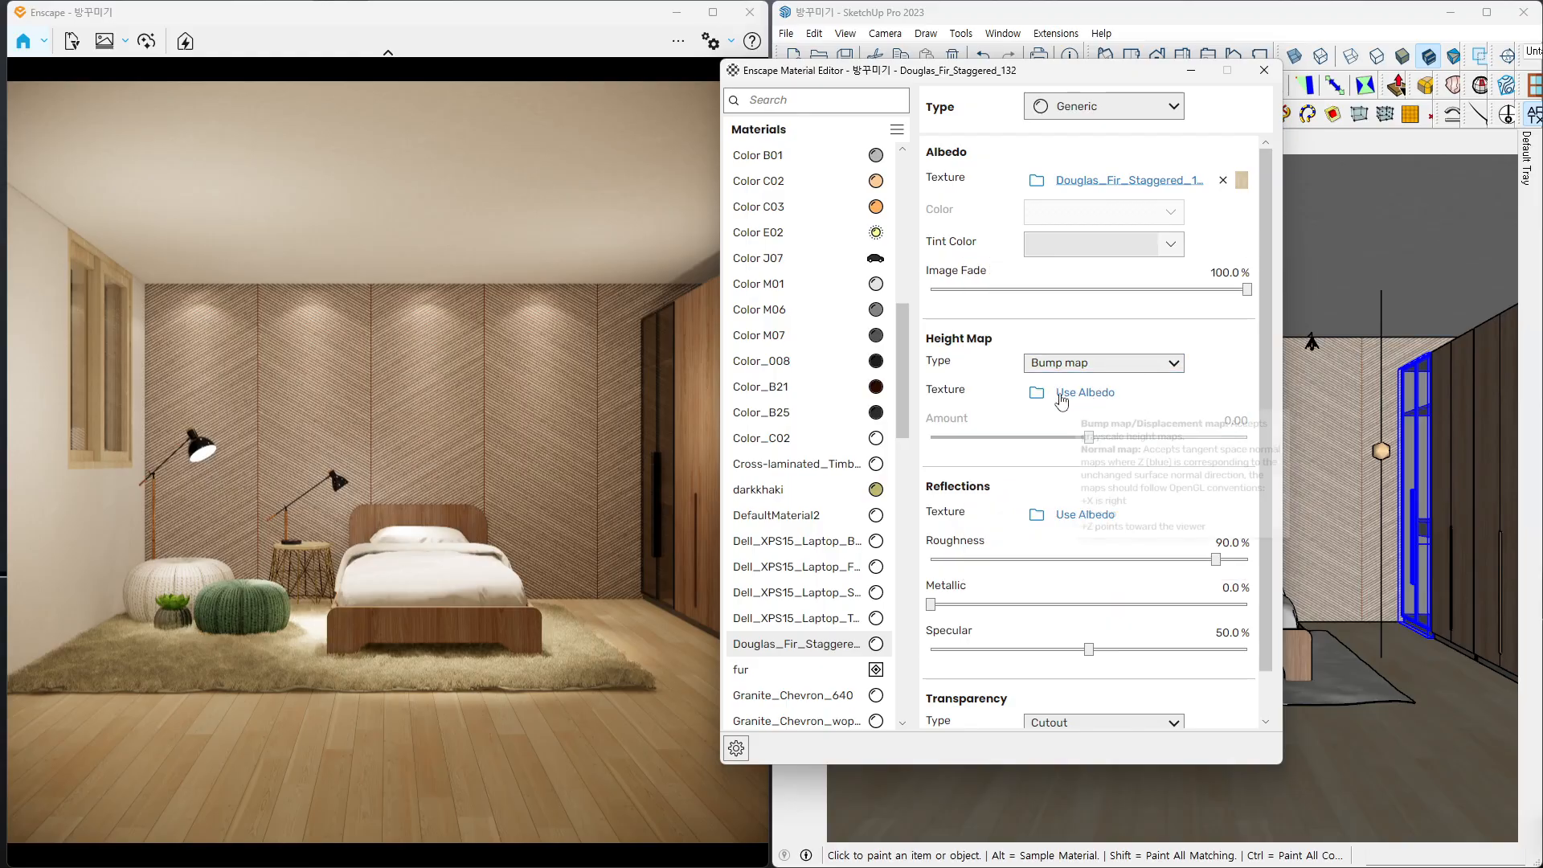
click(1061, 363)
click(1061, 398)
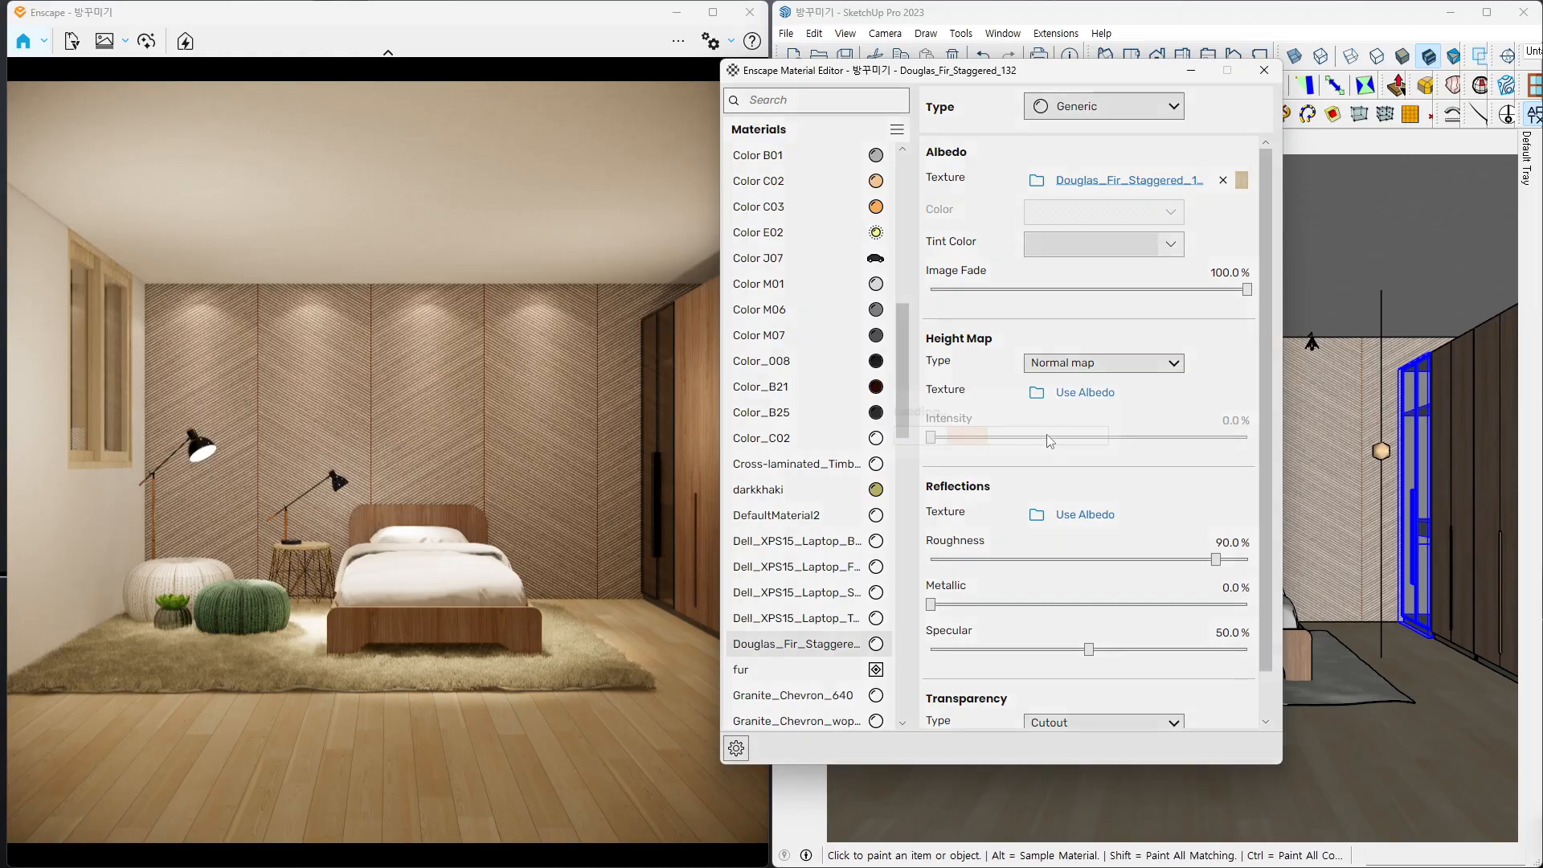
click(1037, 392)
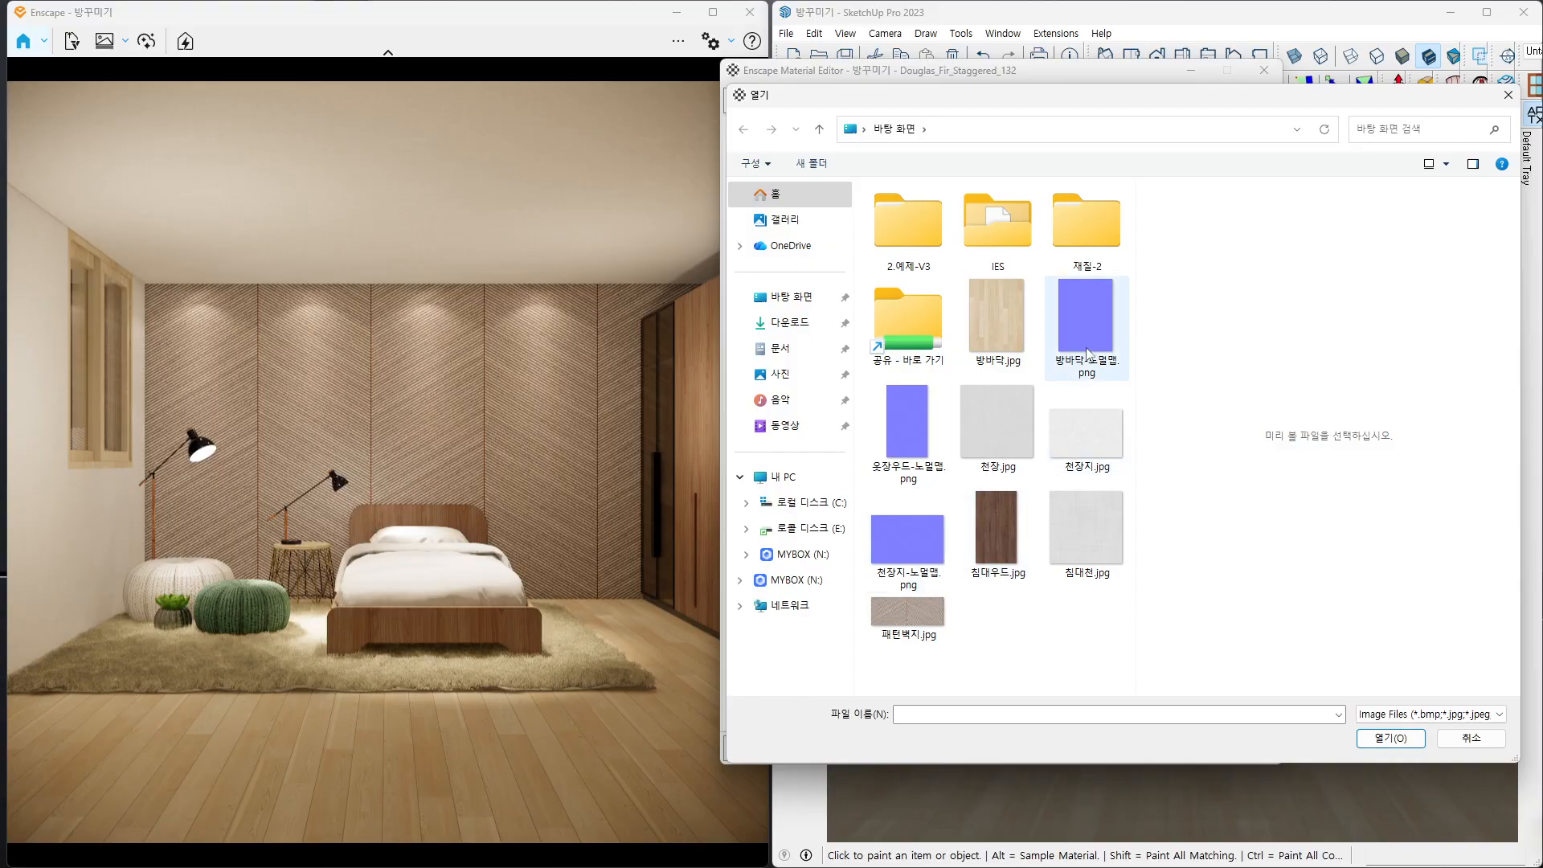
double_click(1094, 326)
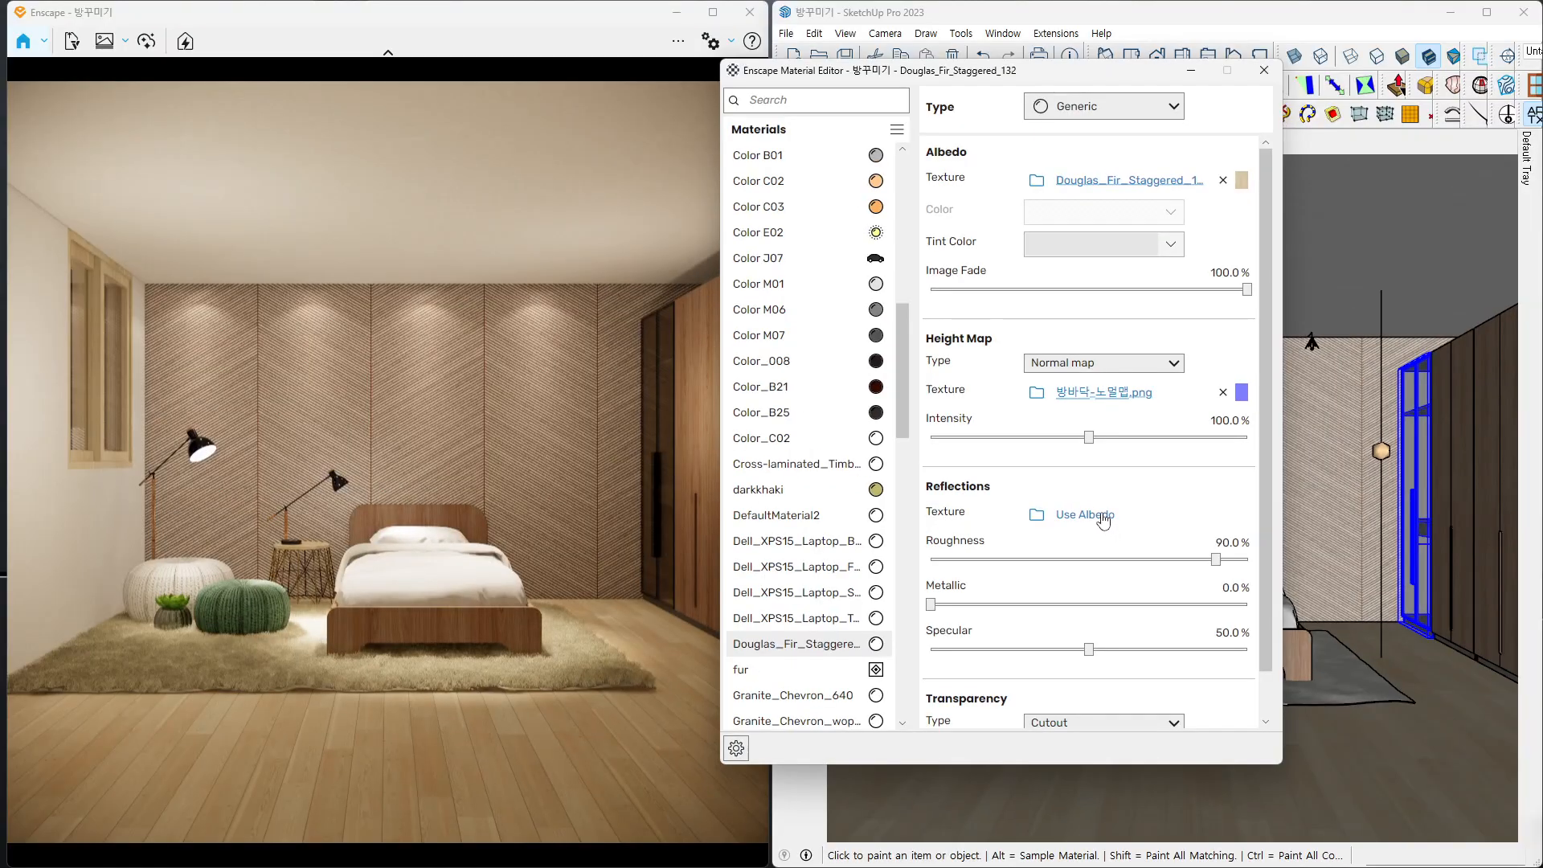
- Use the albedo texture for the floor's reflections and invert the roughness texture
click(1129, 513)
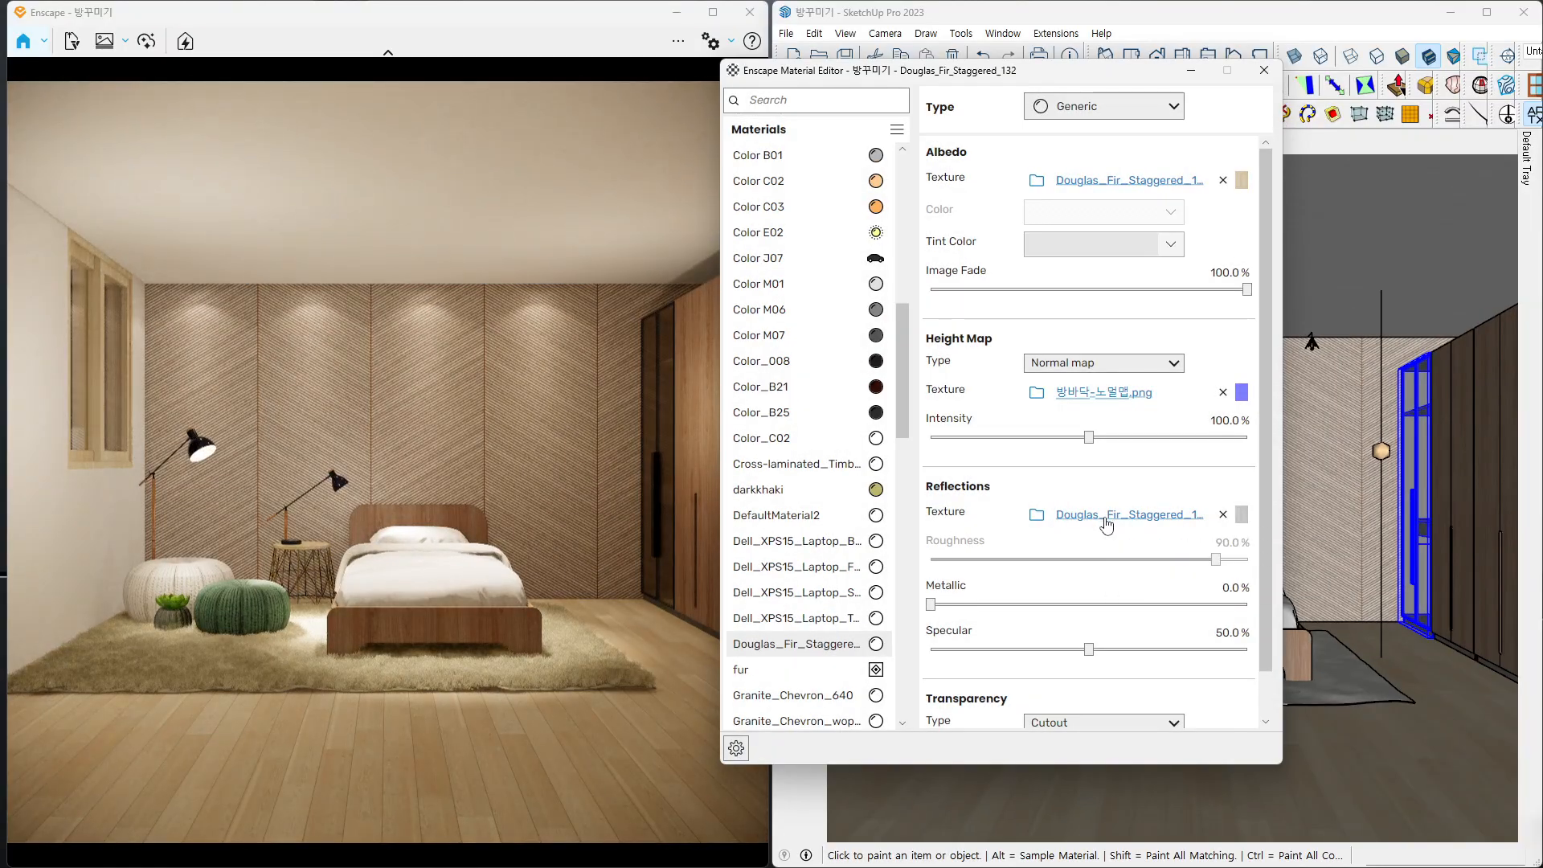
click(1106, 518)
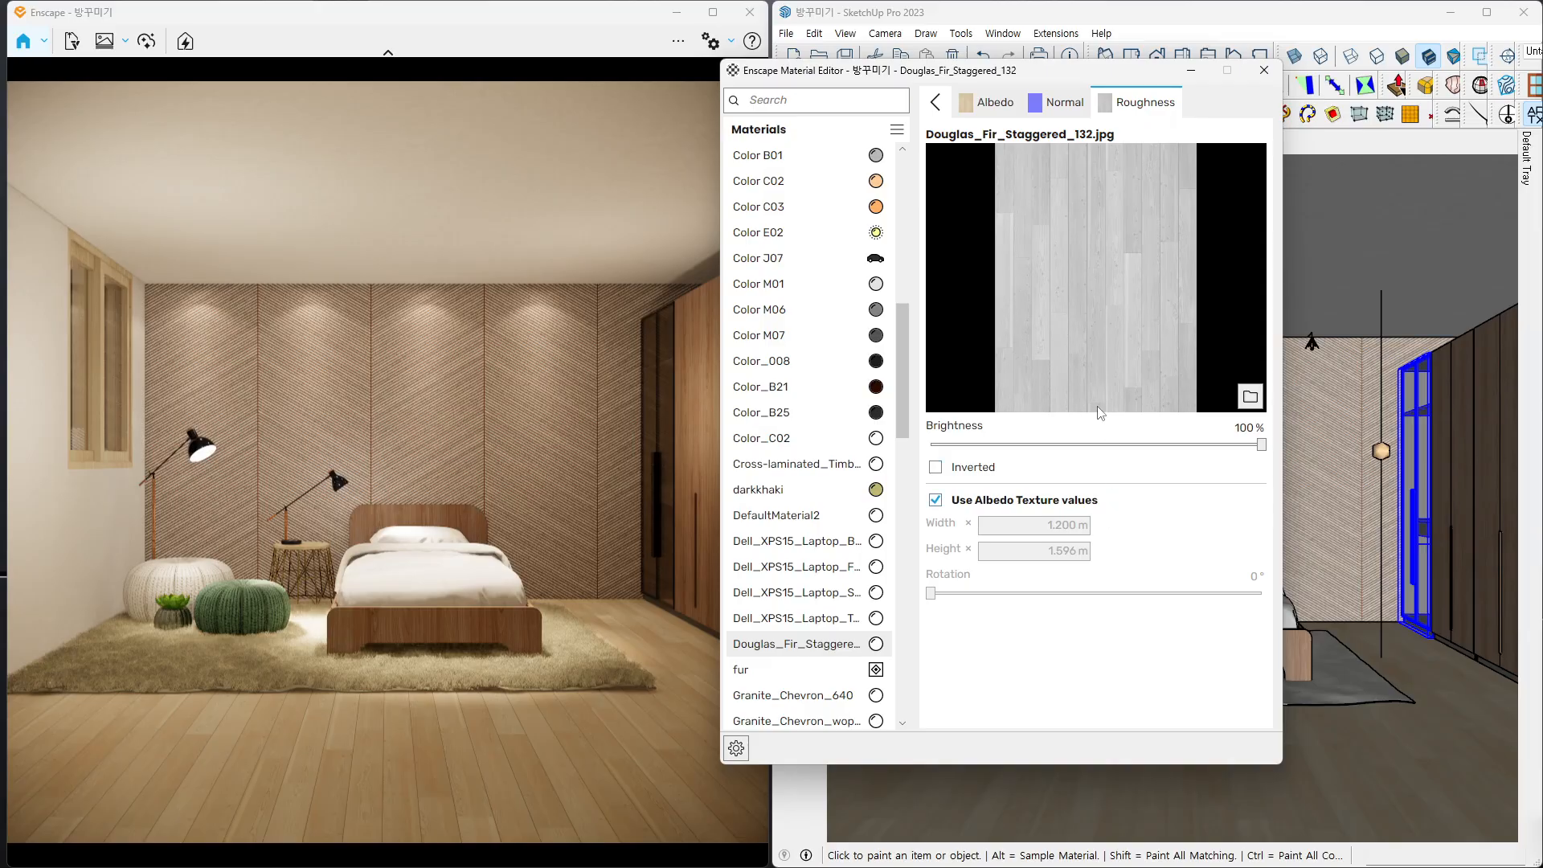
click(935, 467)
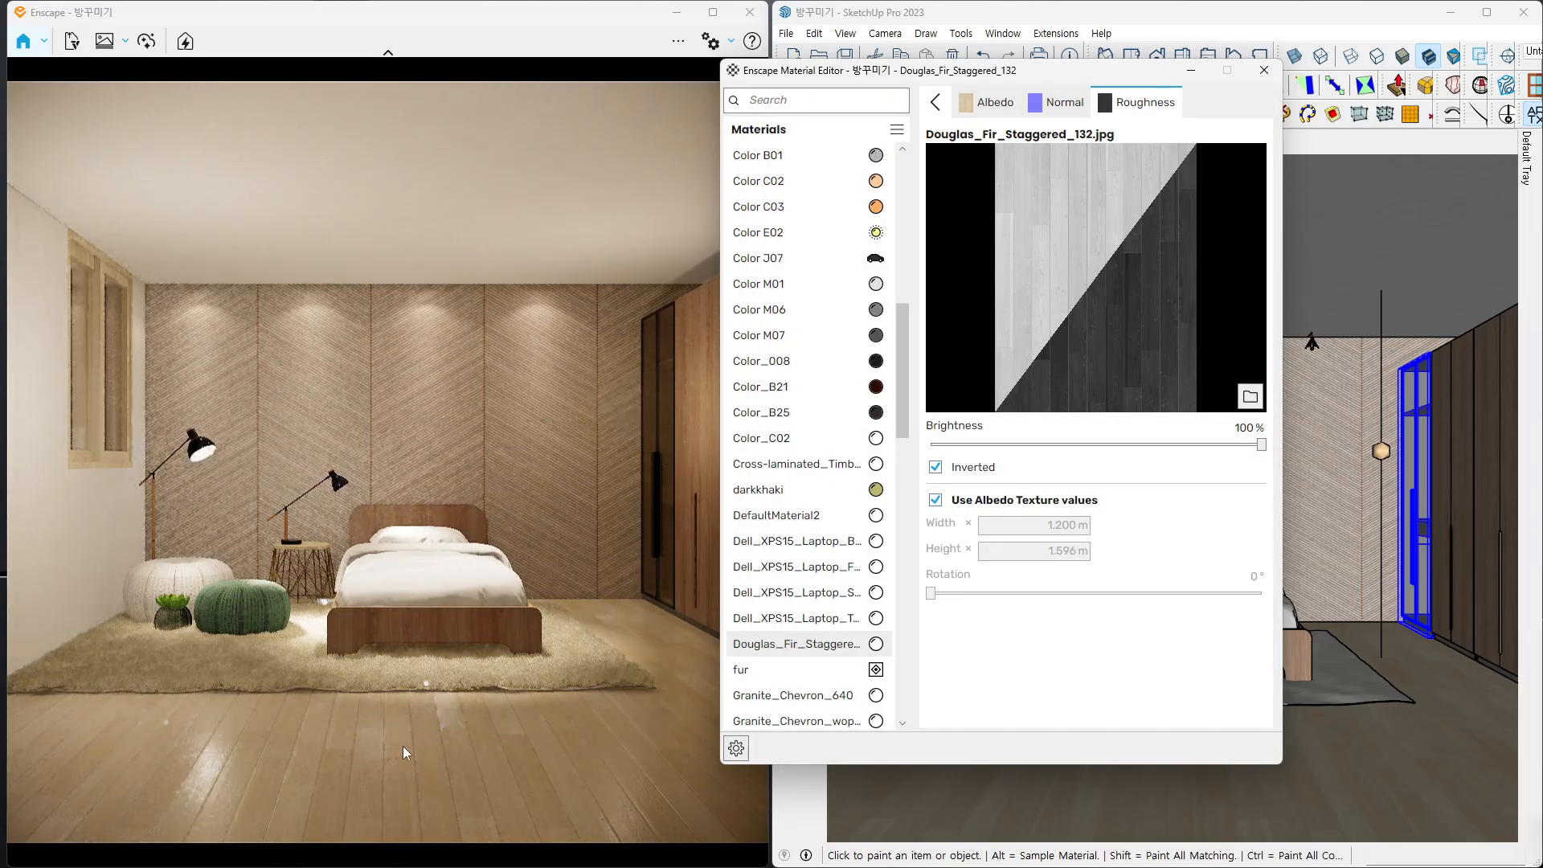
- Magnify the rendered floor and circle the glossy highlights to examine the reflections
key(ctrl+1)
mouse_move(224, 789)
mouse_down()
mouse_move(186, 799)
mouse_move(232, 786)
mouse_up()
drag(492, 767, 480, 700)
drag(690, 575, 707, 699)
drag(913, 683, 934, 652)
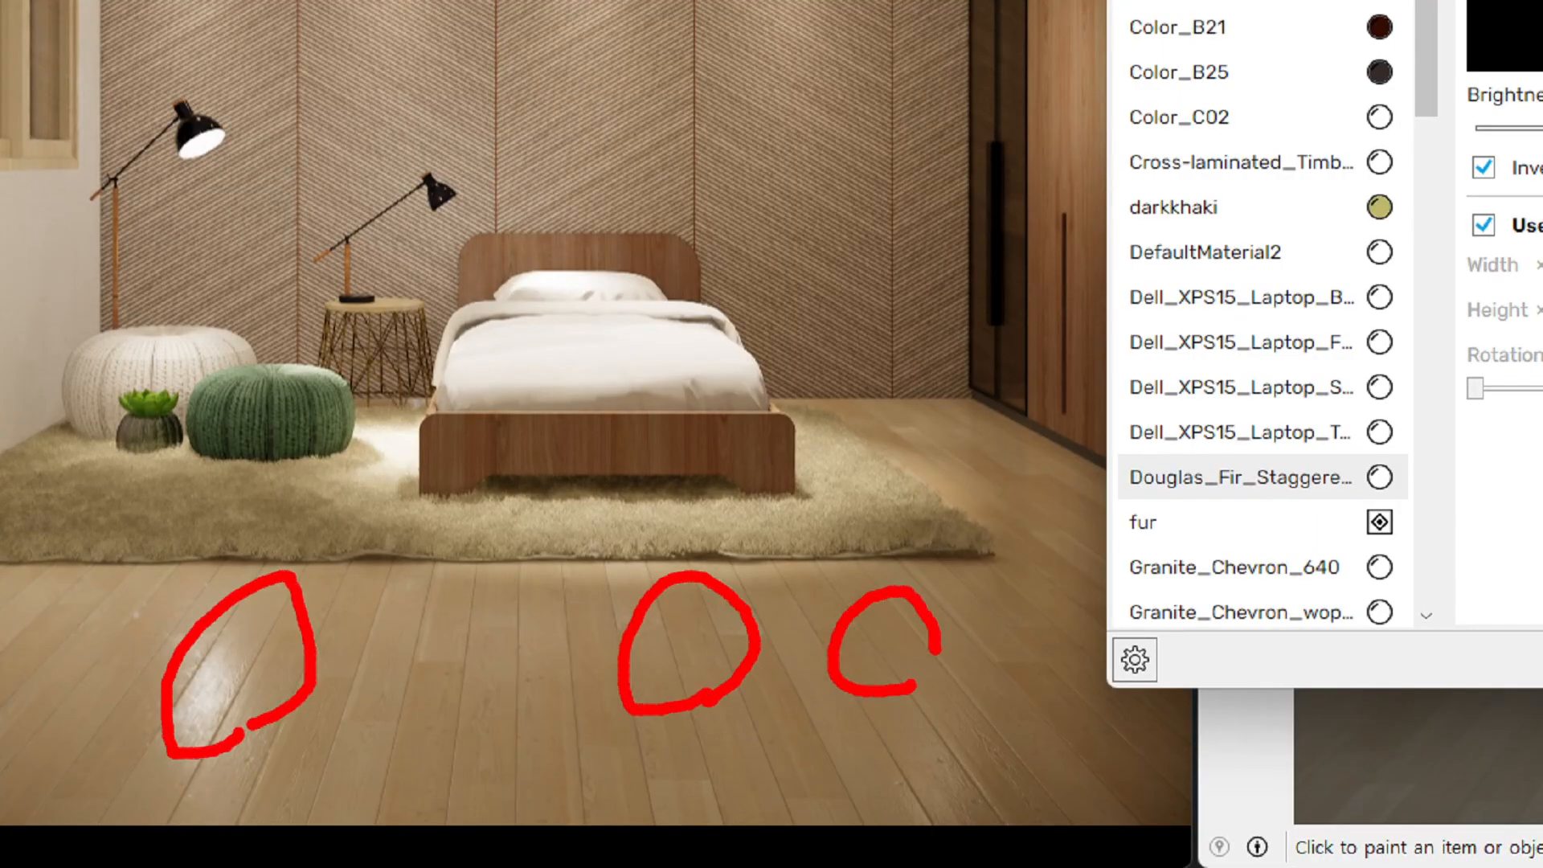
mouse_move(1065, 635)
mouse_down()
mouse_move(1050, 535)
mouse_move(1031, 595)
mouse_up()
key(Escape)
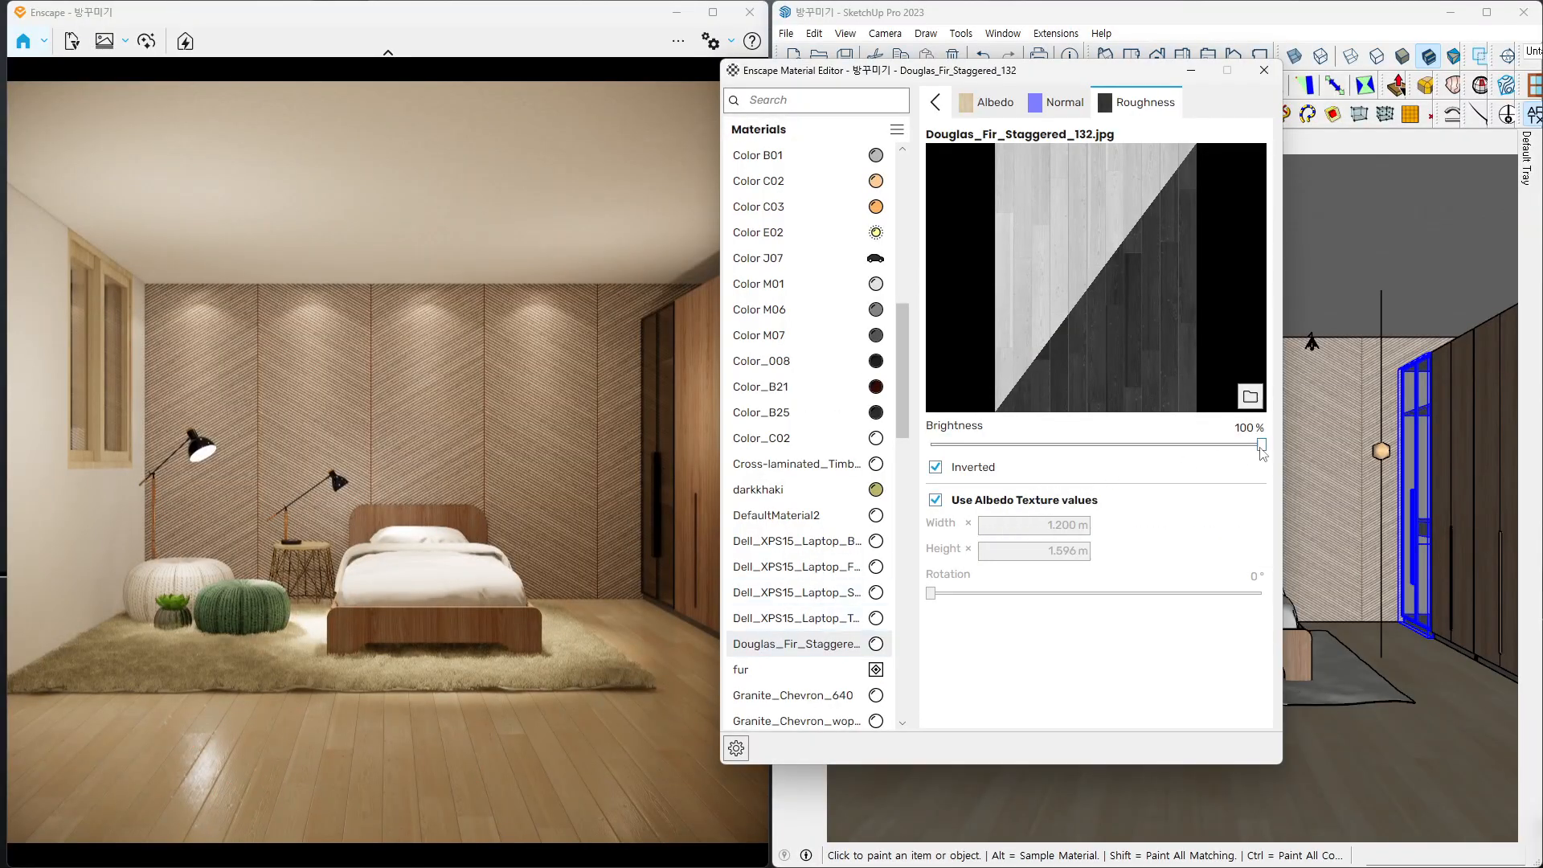
- Lower the floor roughness texture's brightness to 82%, checking the highlights in the render, and return to the material's main settings
drag(1259, 446, 1199, 447)
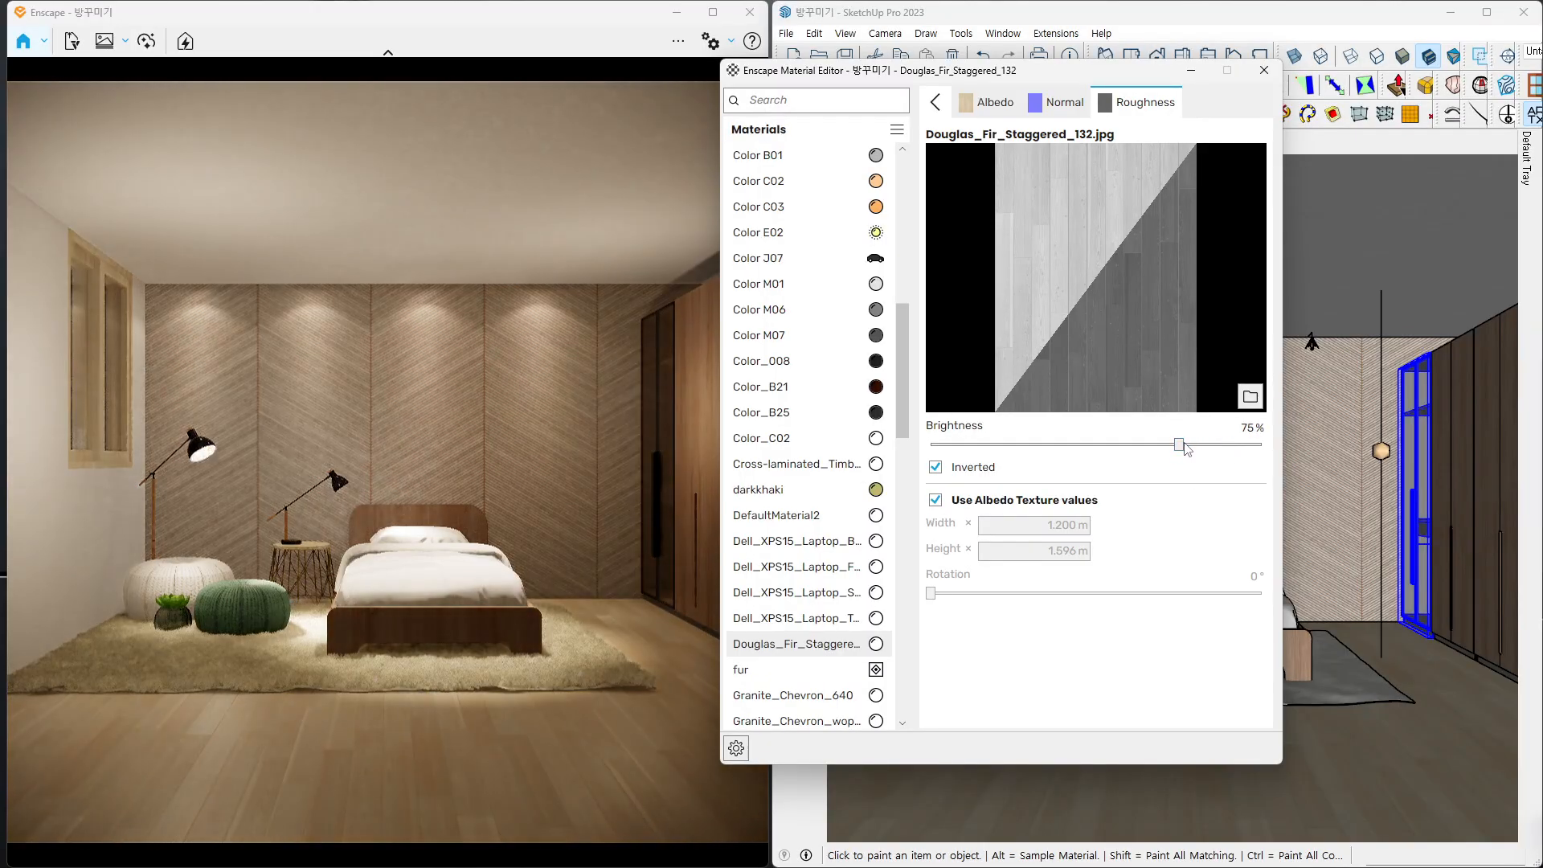
drag(1181, 448, 1199, 451)
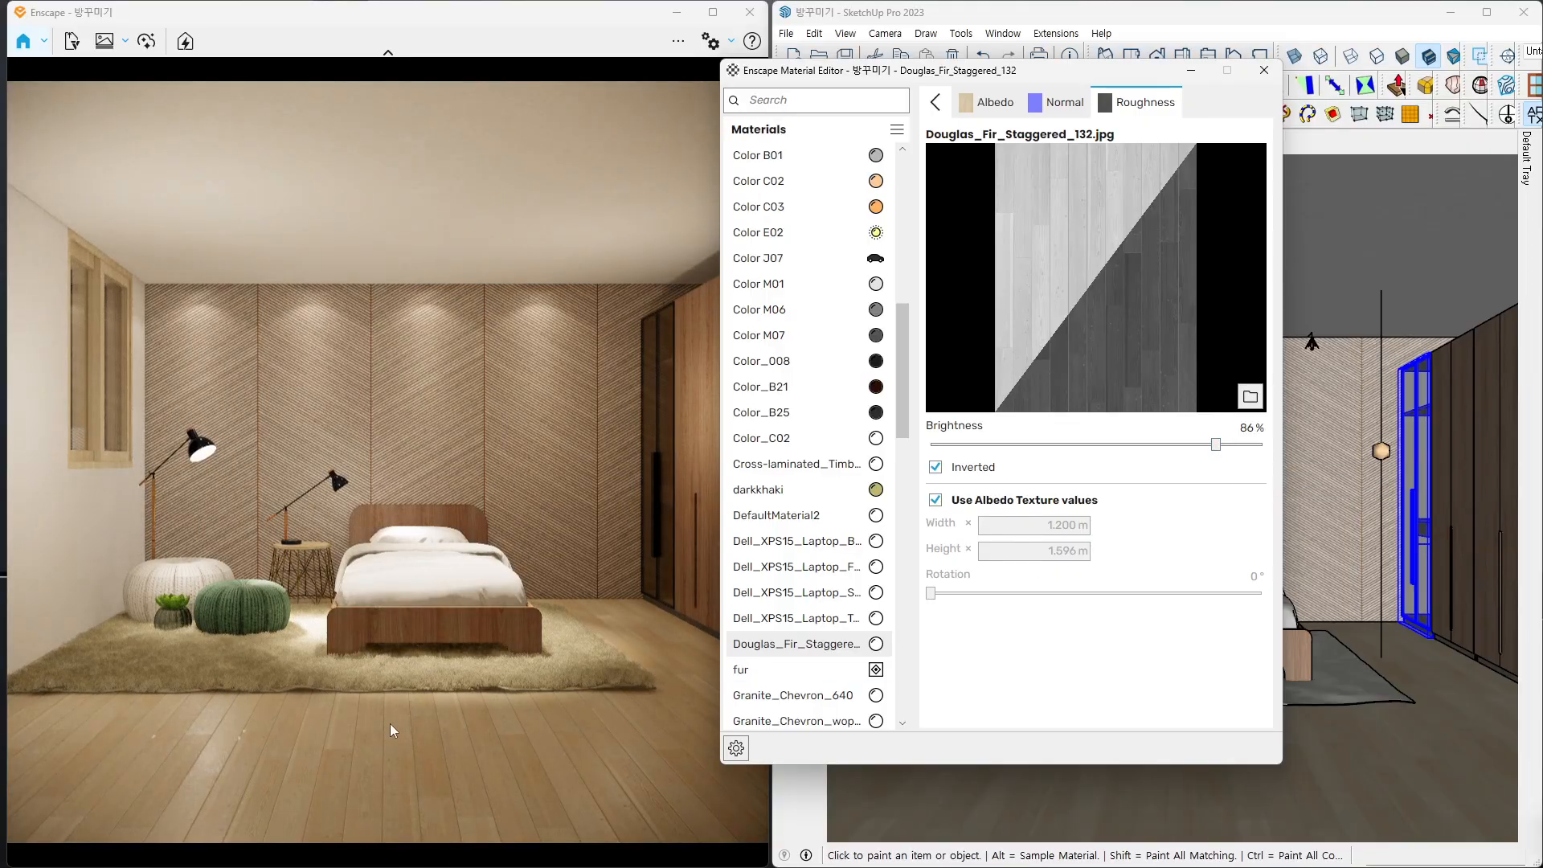
key(ctrl+1)
click(211, 758)
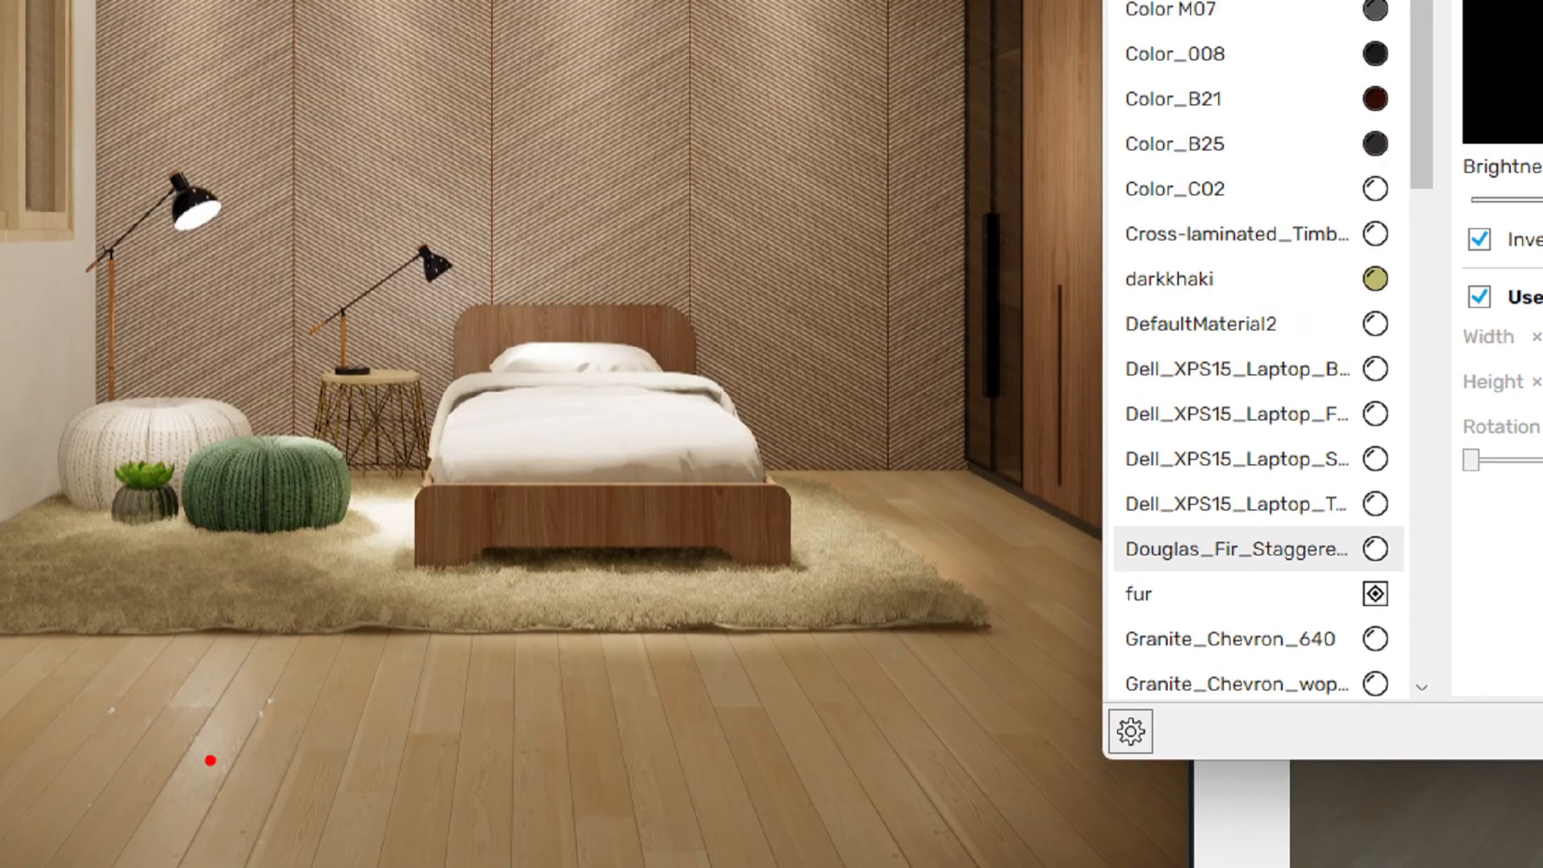
mouse_move(210, 774)
mouse_down()
mouse_move(90, 764)
mouse_move(209, 809)
mouse_move(153, 825)
mouse_up()
key(Escape)
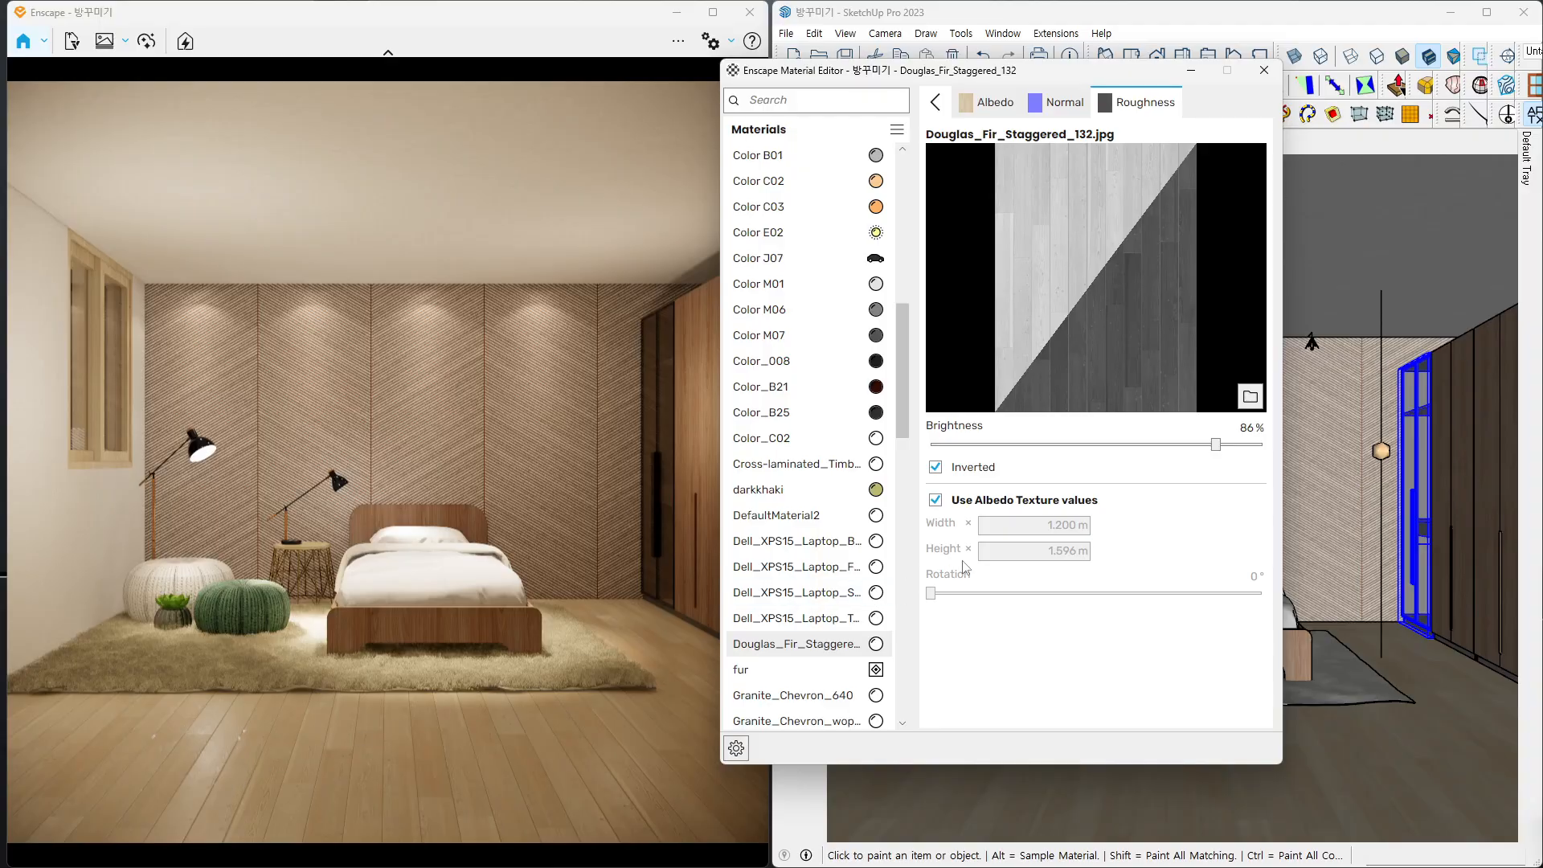
drag(1213, 444, 1203, 445)
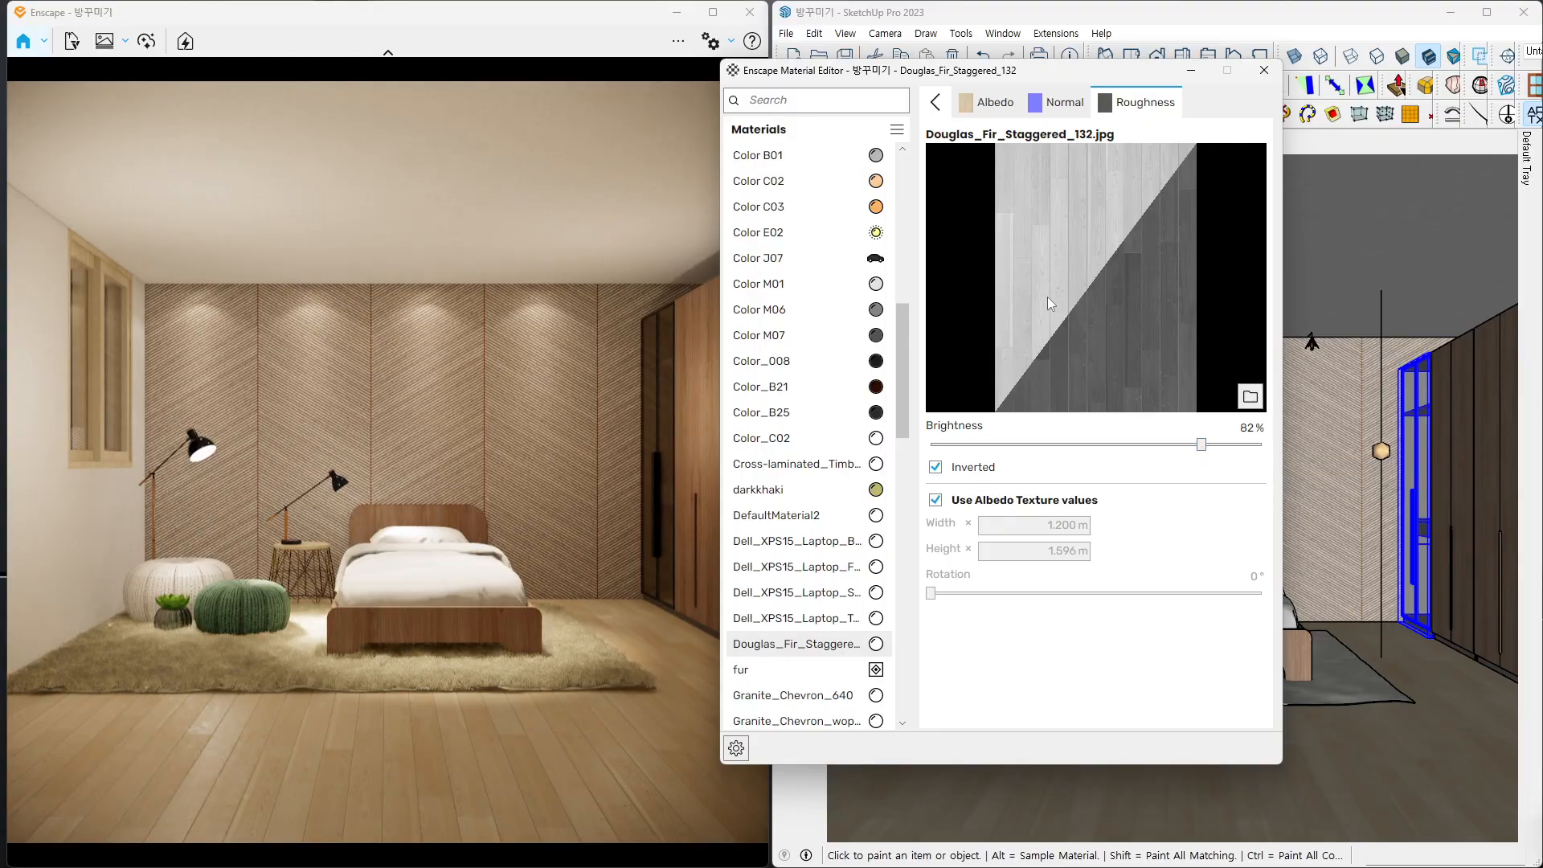
click(934, 102)
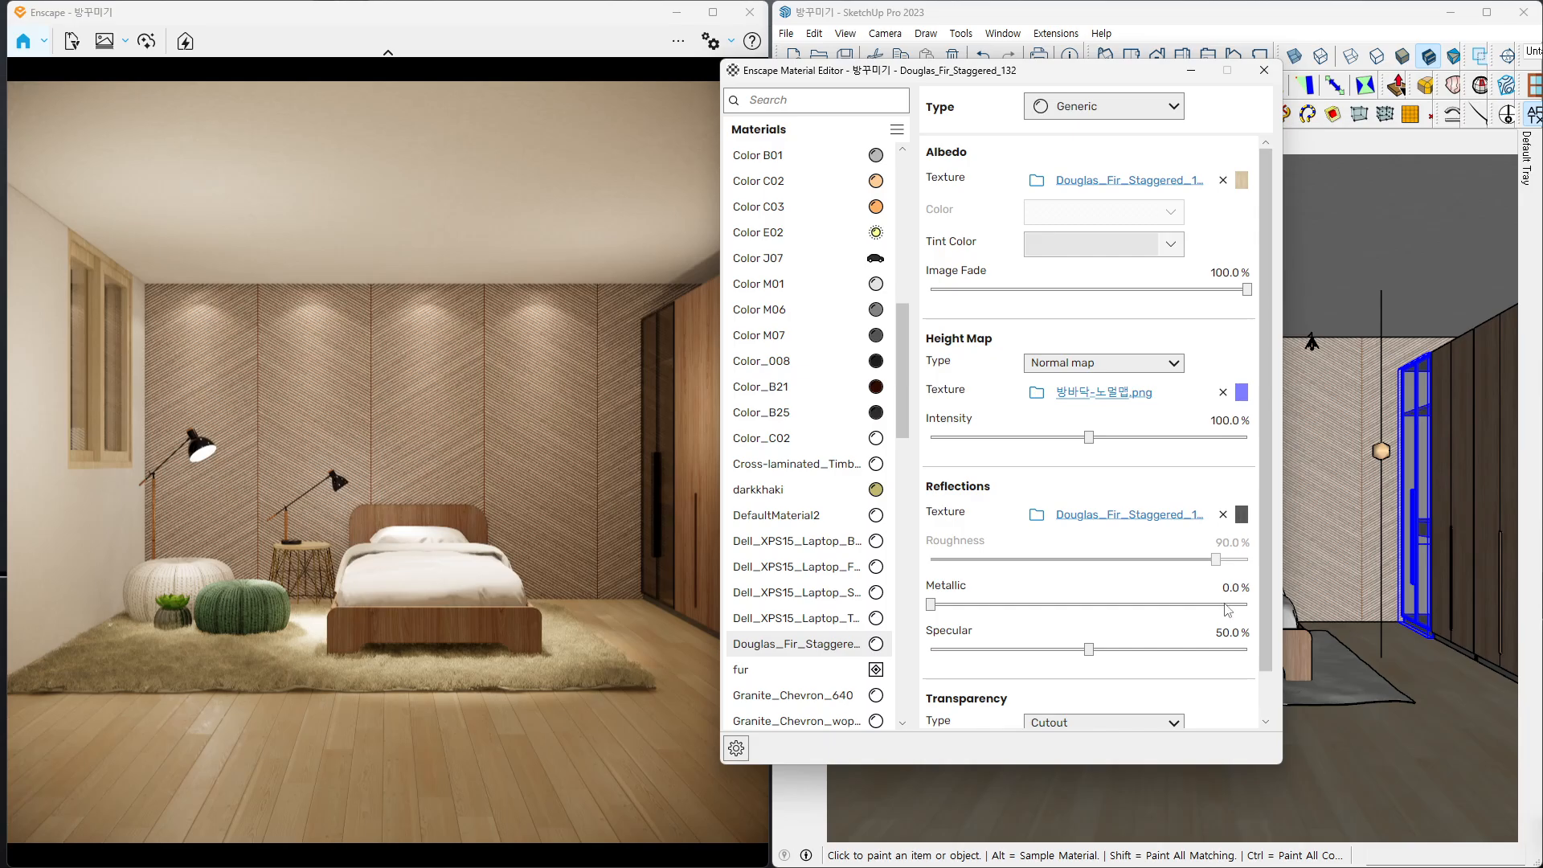
scroll(1101, 583, down, 1)
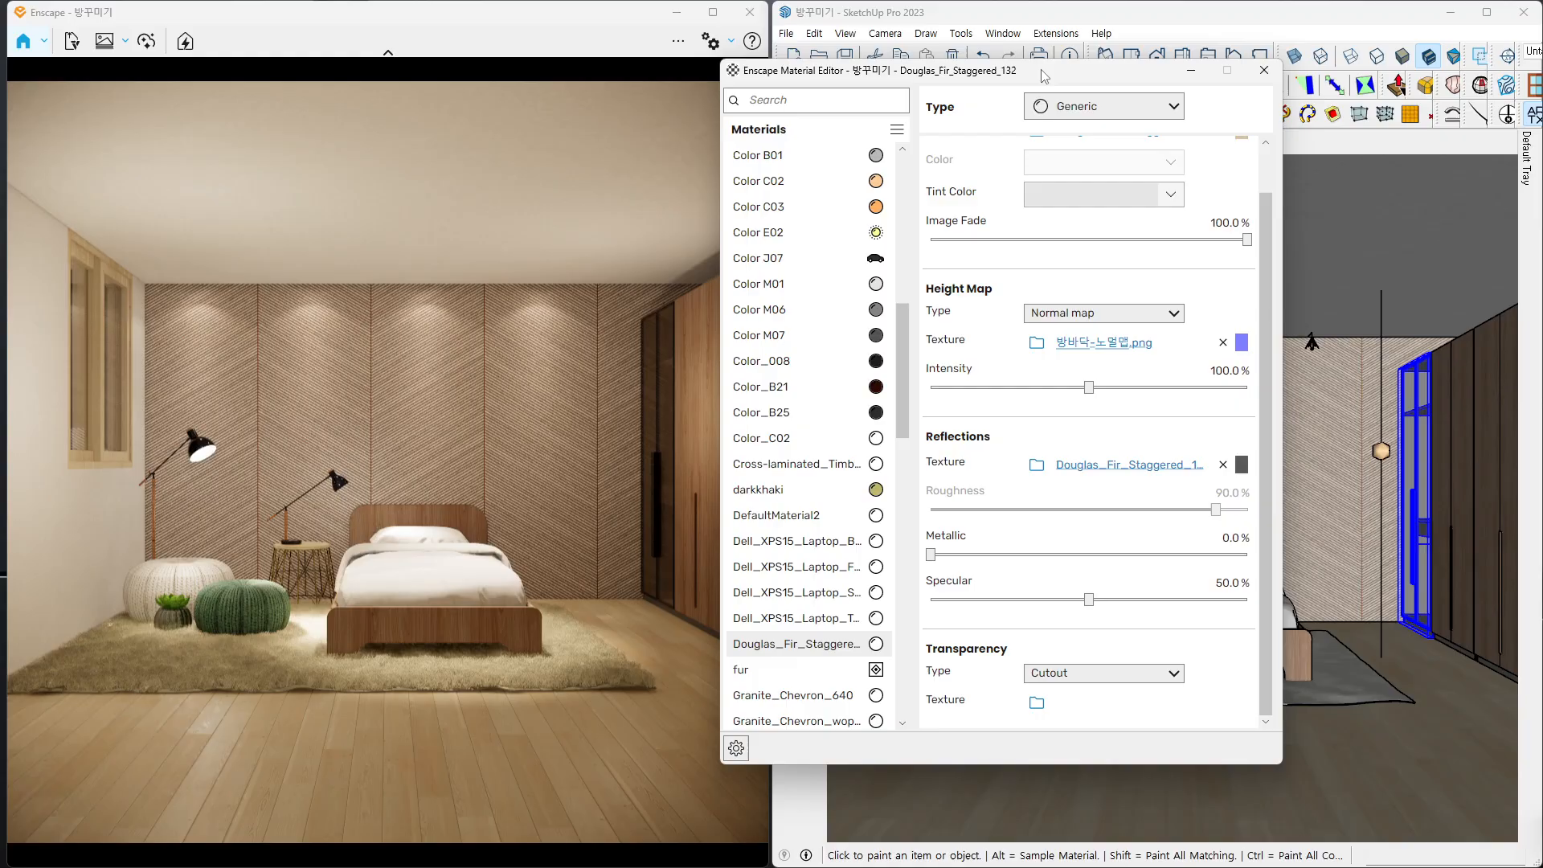
- Move the material editor aside, sample the patterned back wall material Granite_Chevron_640, and bring its albedo settings into view
mouse_move(1043, 76)
mouse_down()
mouse_move(997, 230)
mouse_move(956, 475)
mouse_up()
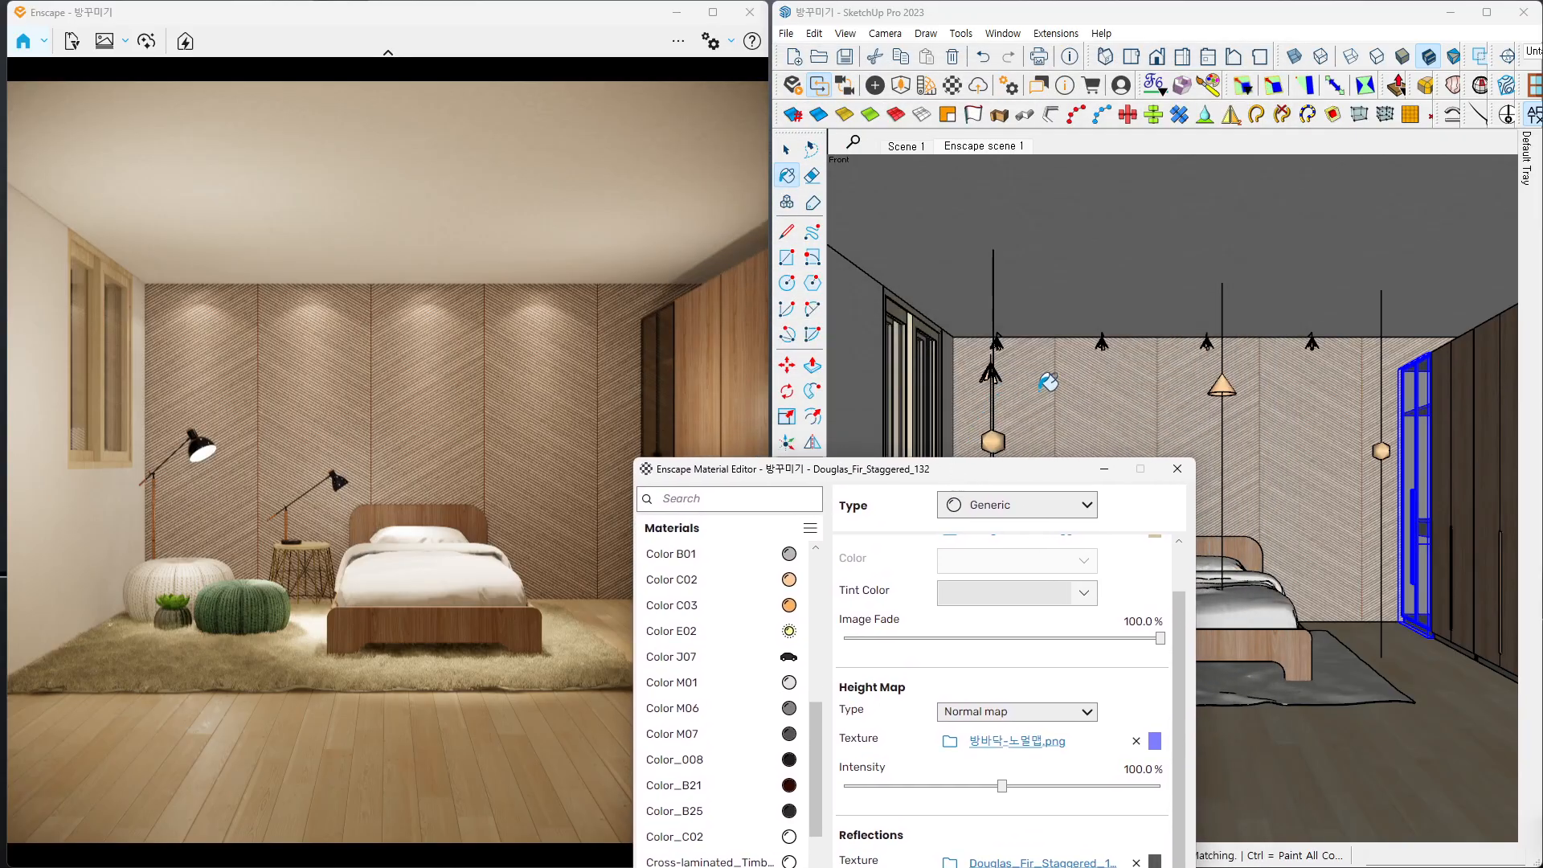
click(787, 149)
click(1127, 430)
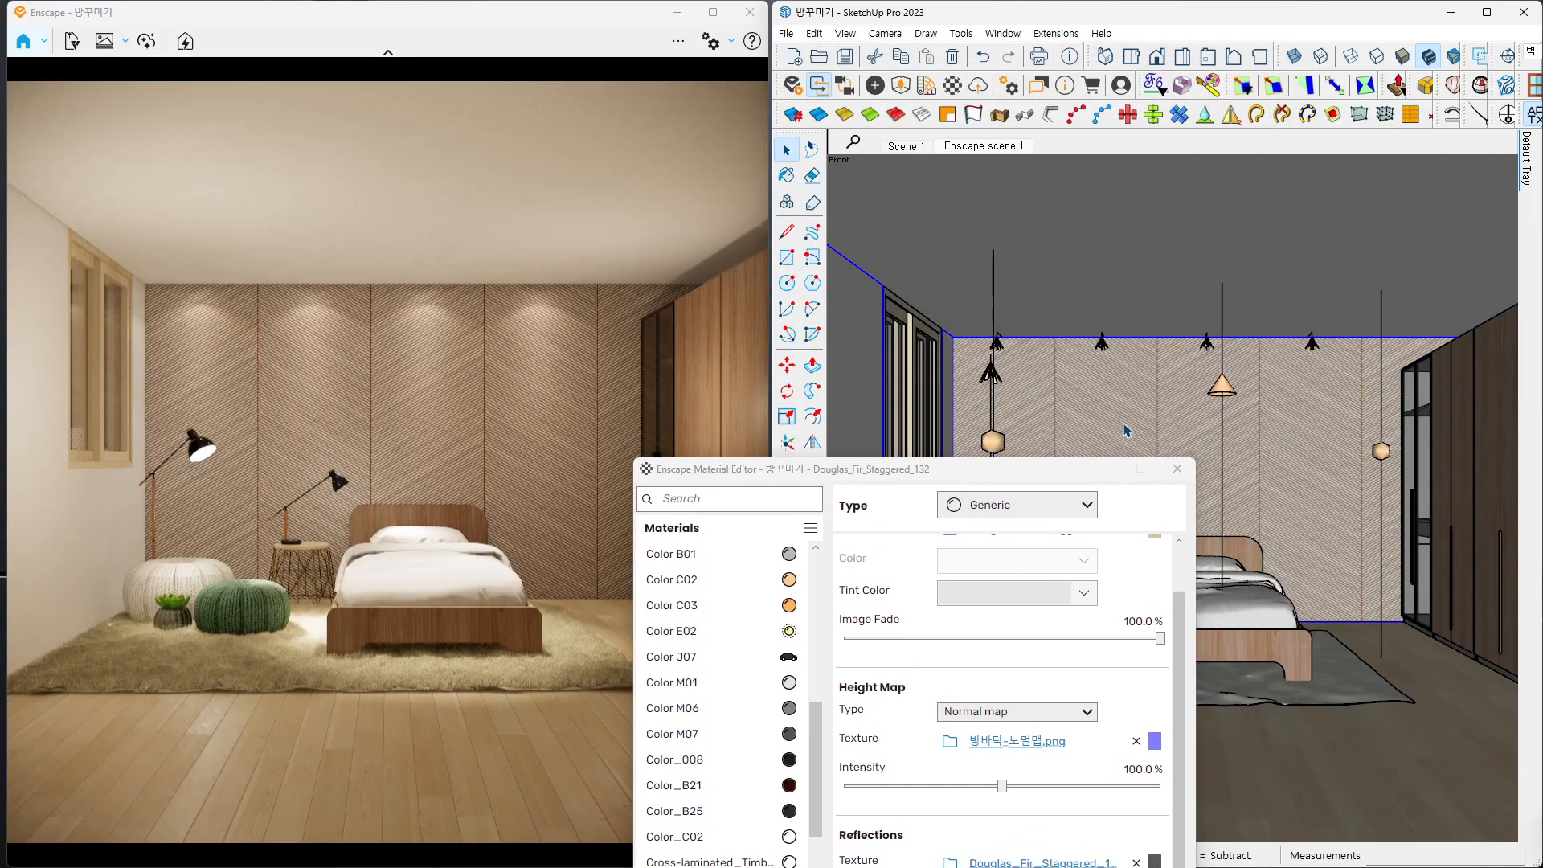
key(b)
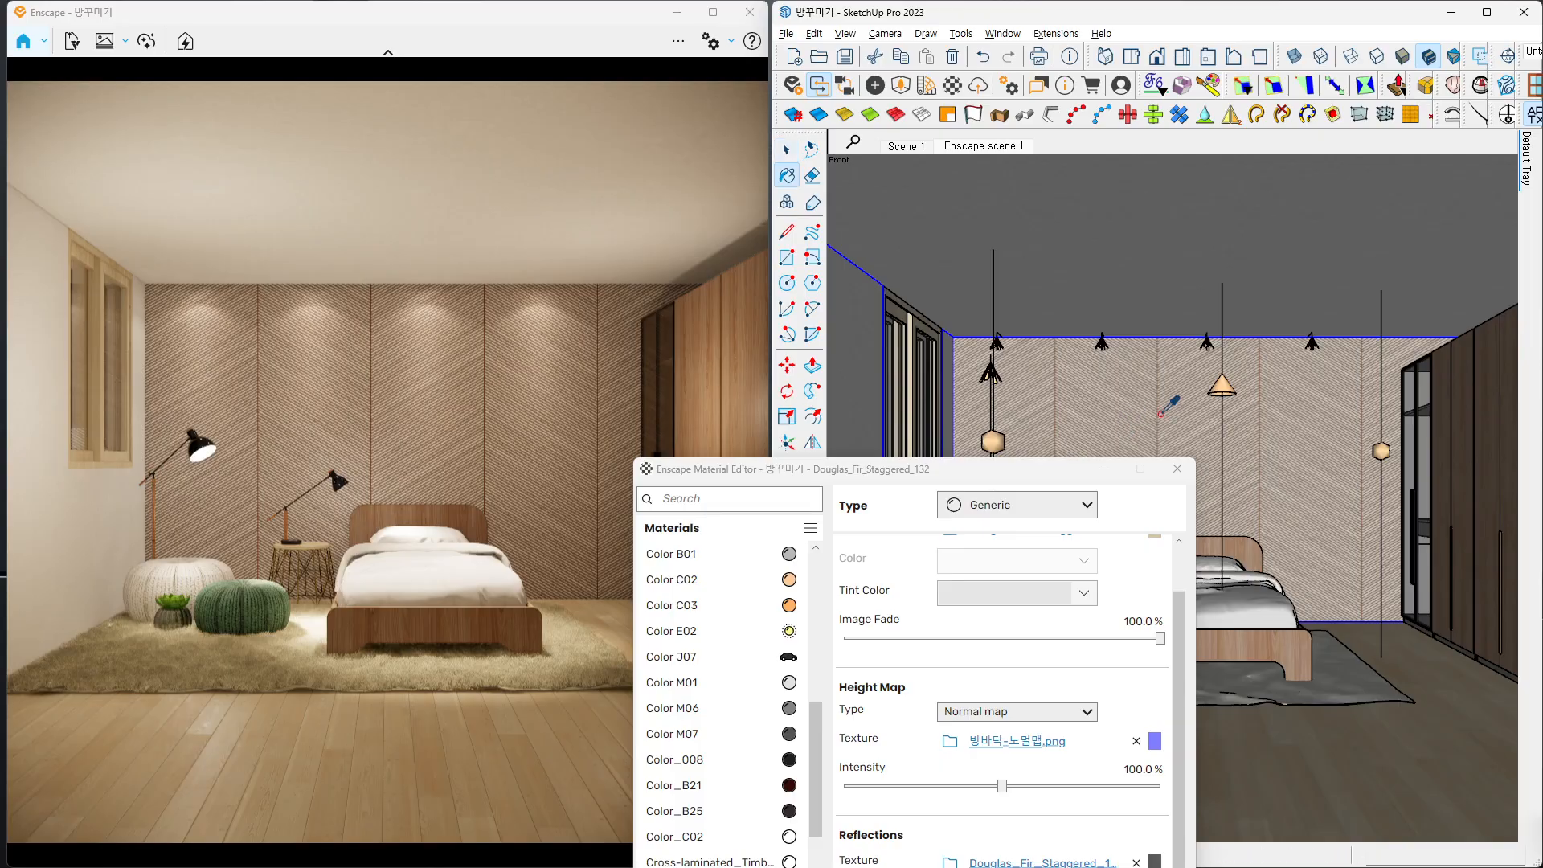
alt+click(1159, 407)
mouse_move(1022, 474)
mouse_down()
mouse_move(1198, 121)
mouse_move(1173, 81)
mouse_up()
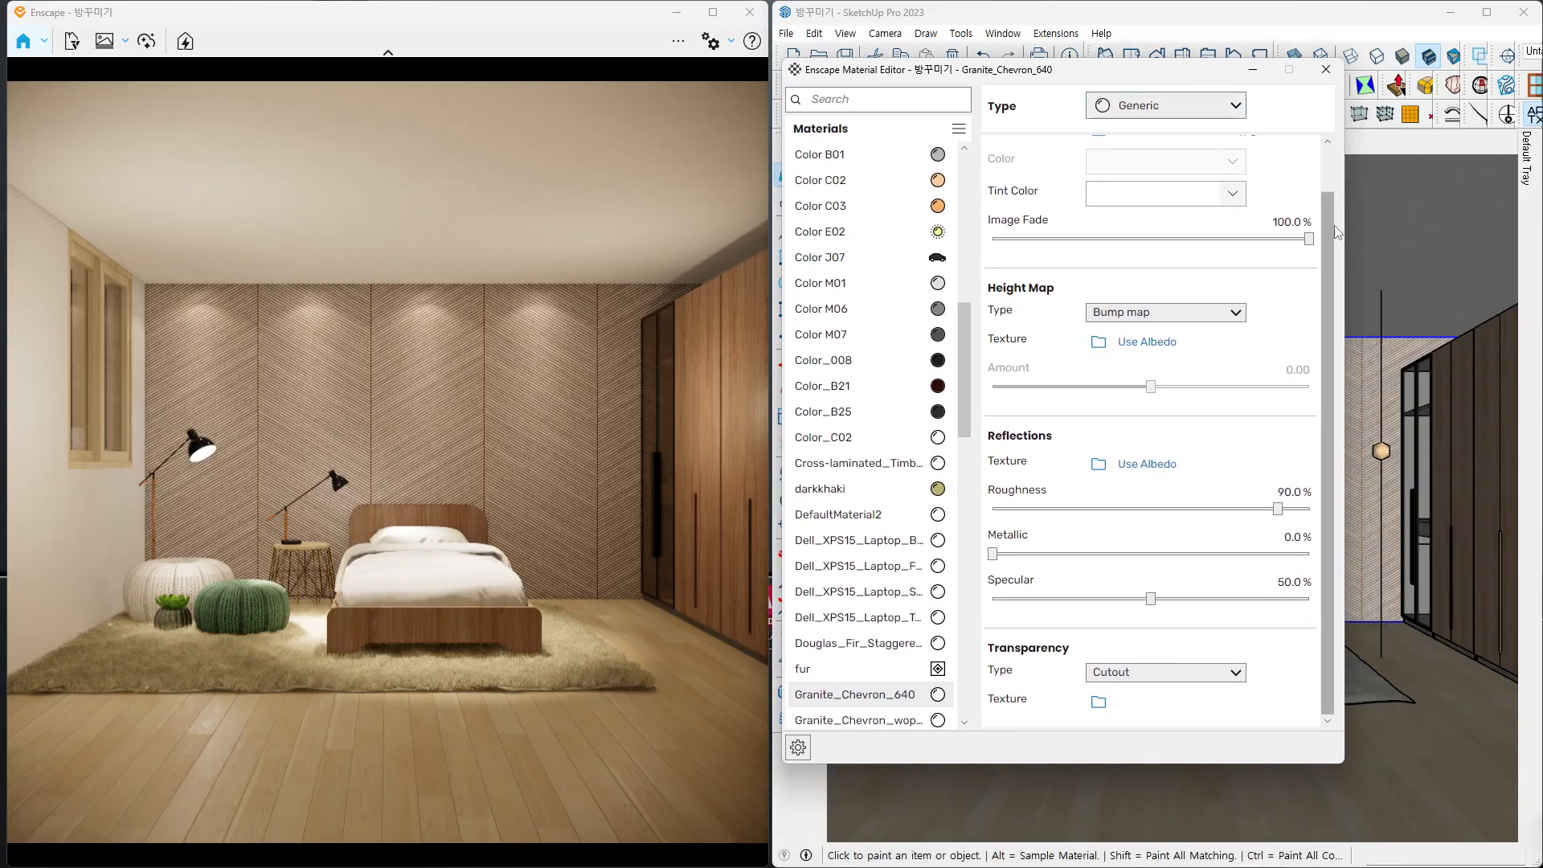
drag(1329, 238, 1330, 190)
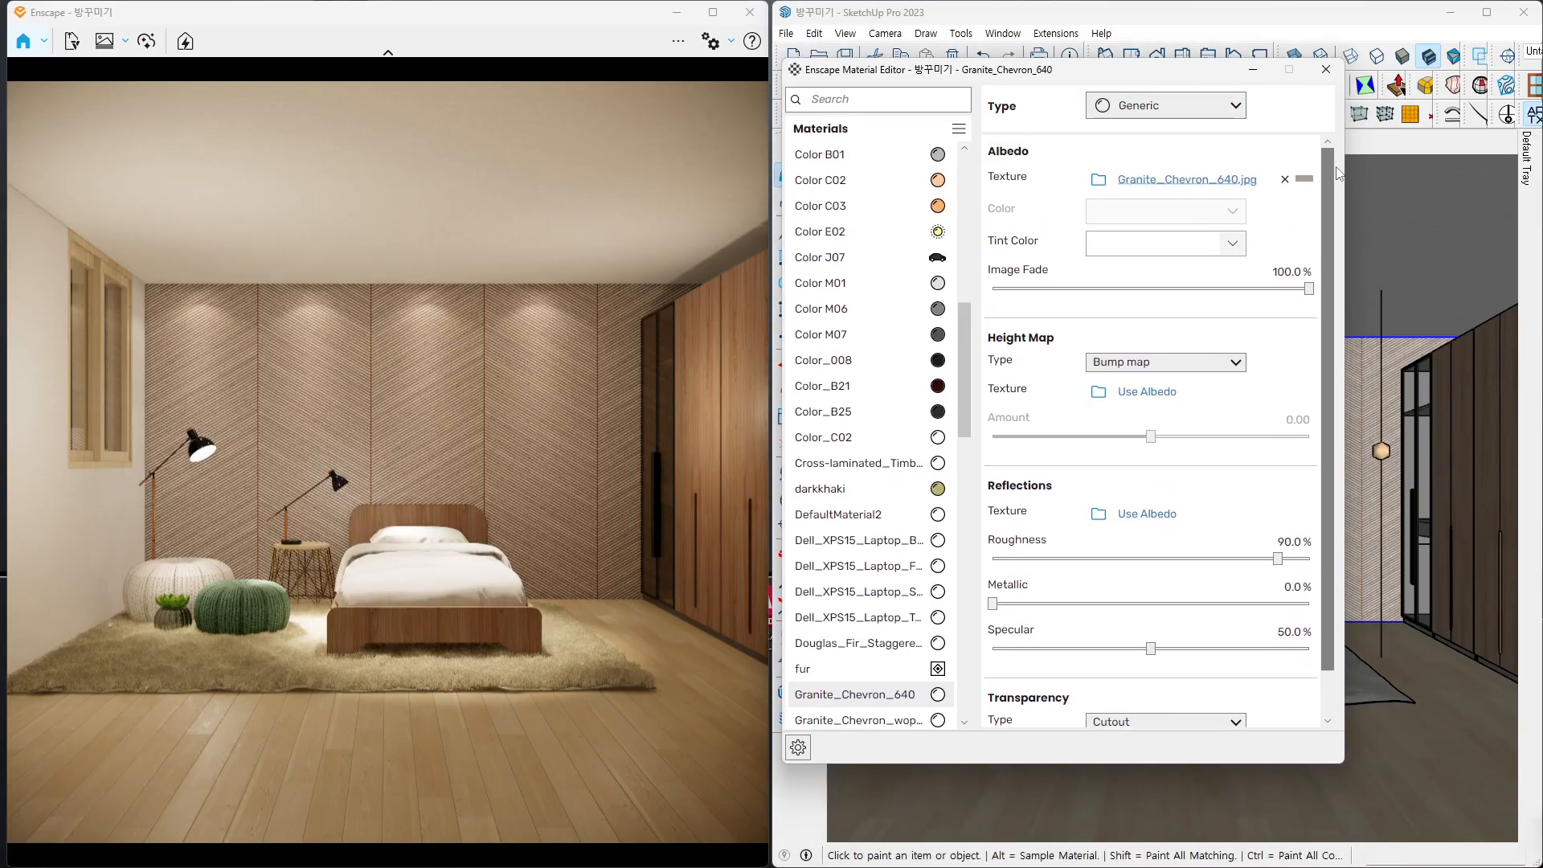
- Darken the albedo tint color of Granite_Chevron_640 from white to light grey
click(1232, 242)
click(1083, 557)
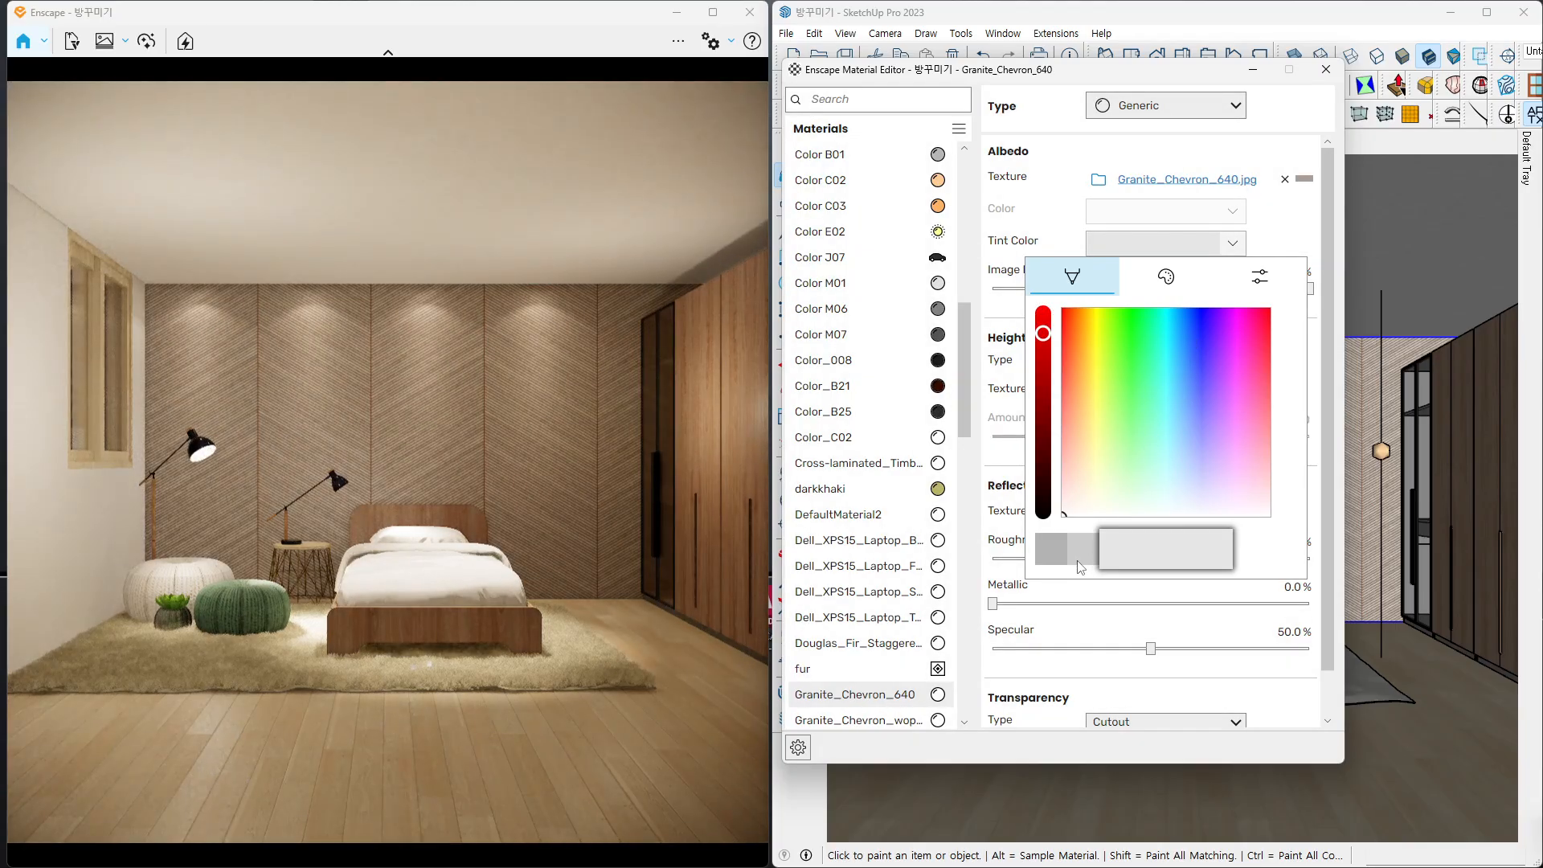
click(1304, 207)
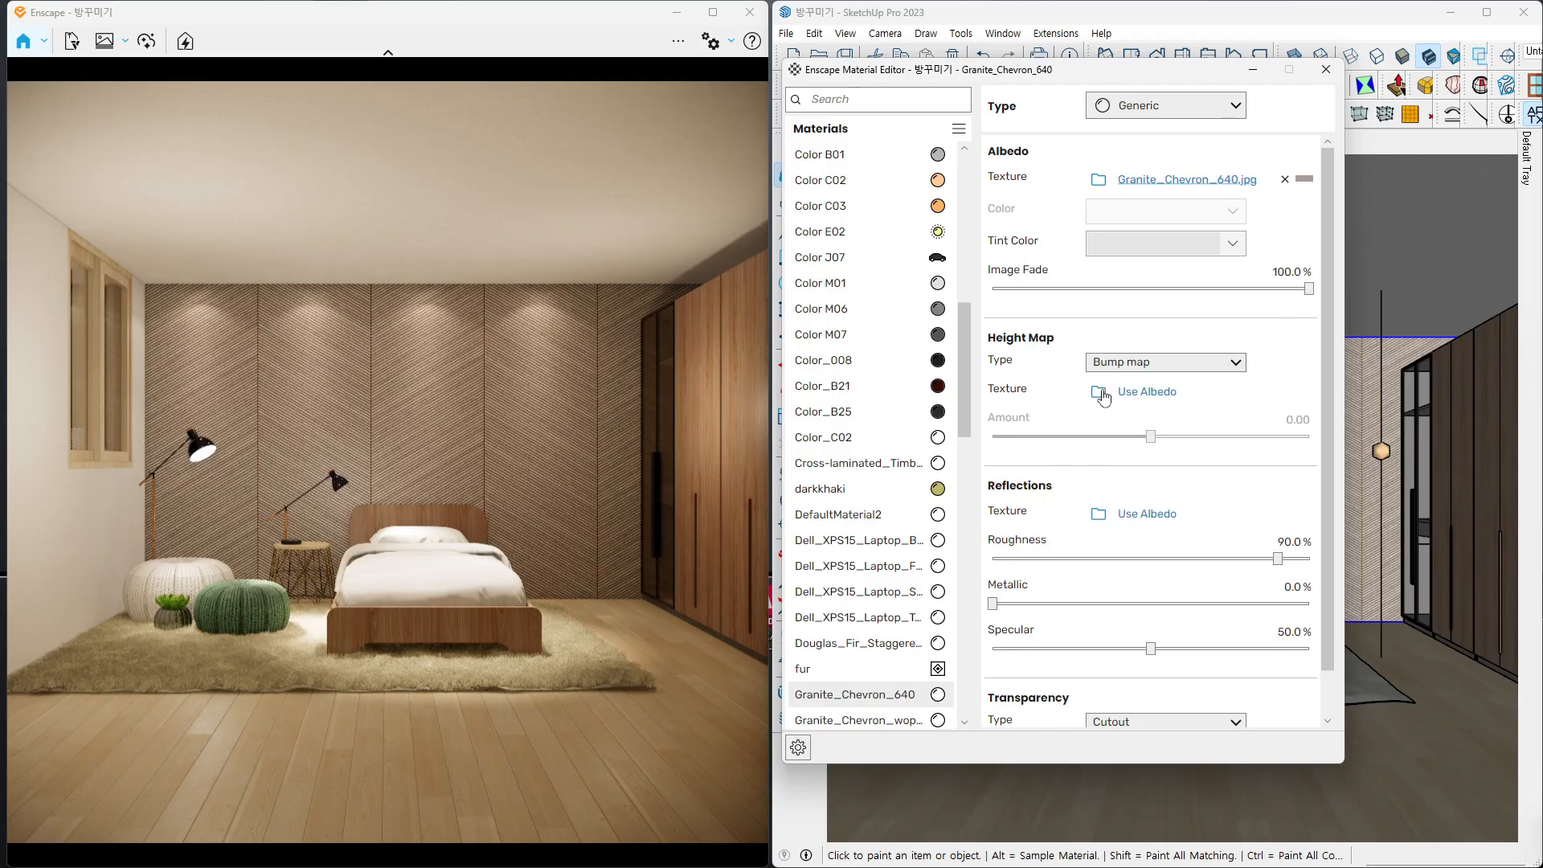
- Set the wall material's height map type to Normal map and look through the image files for a matching normal map
click(1141, 363)
click(1117, 395)
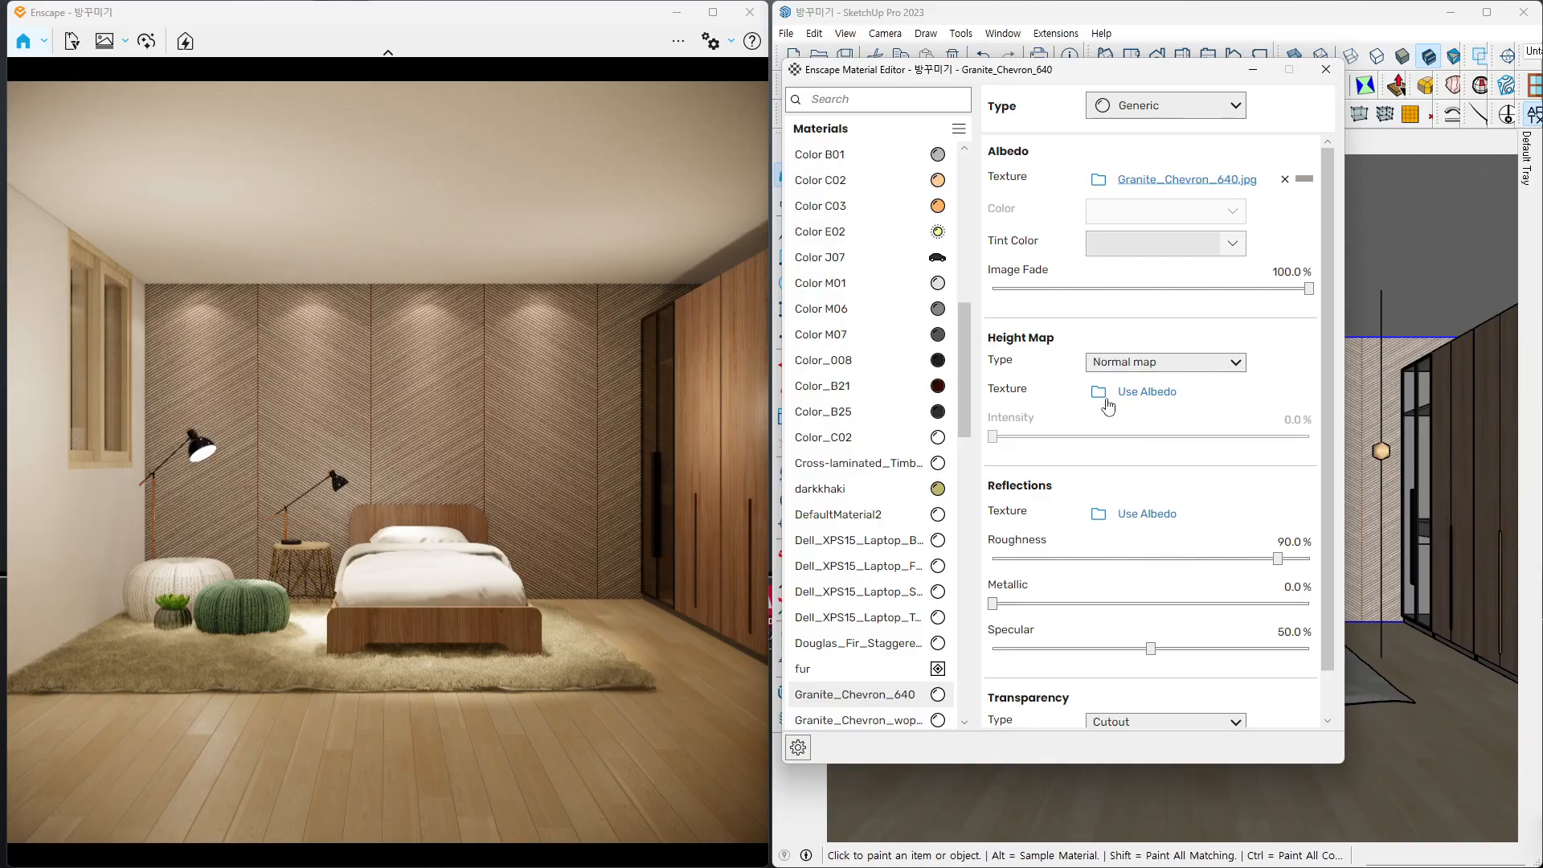
click(1107, 402)
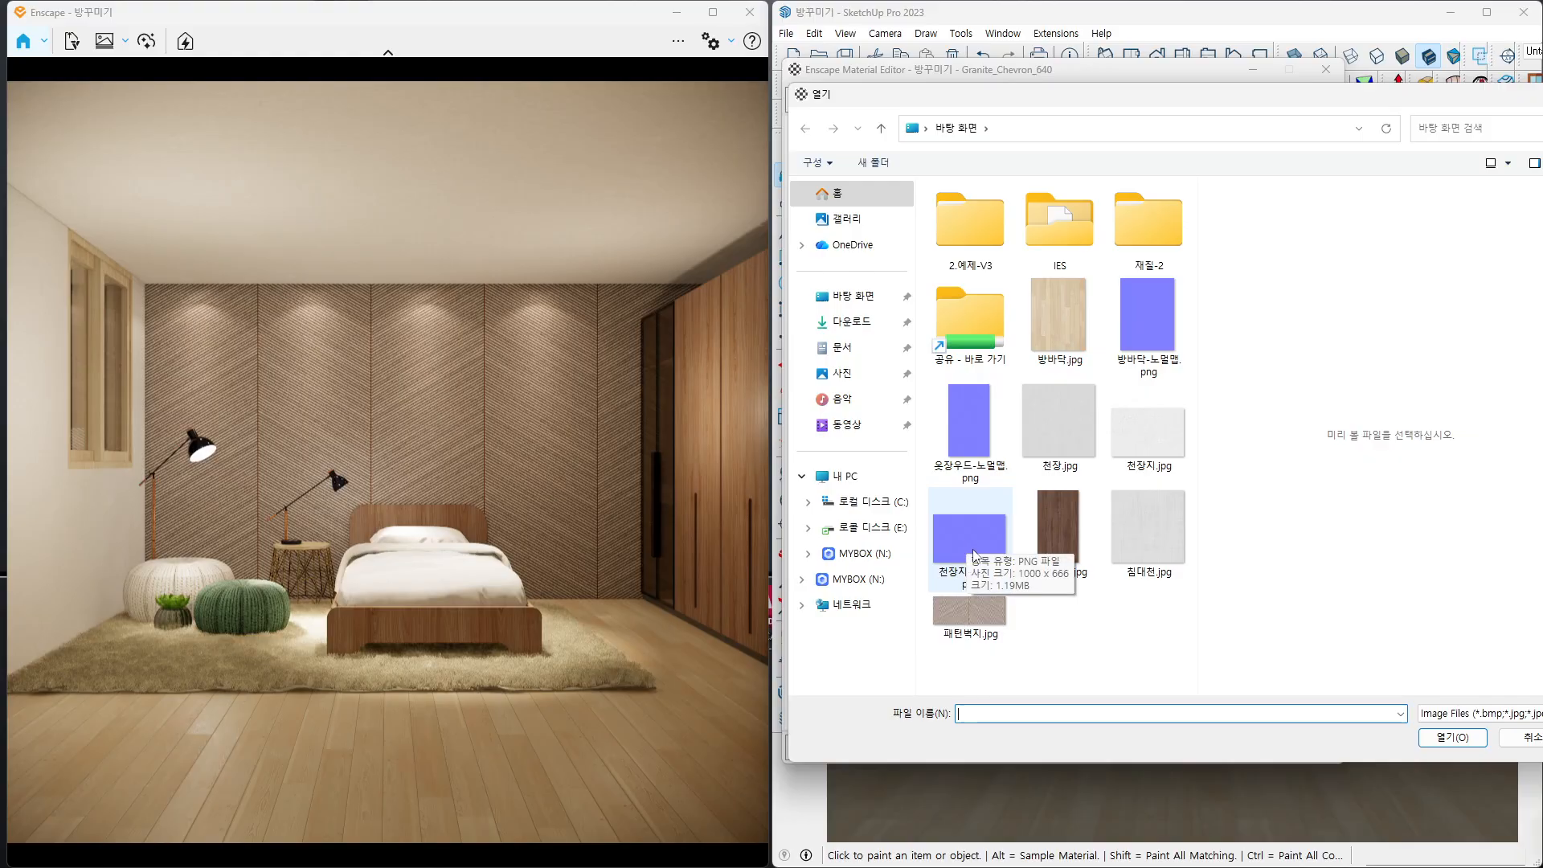
click(981, 548)
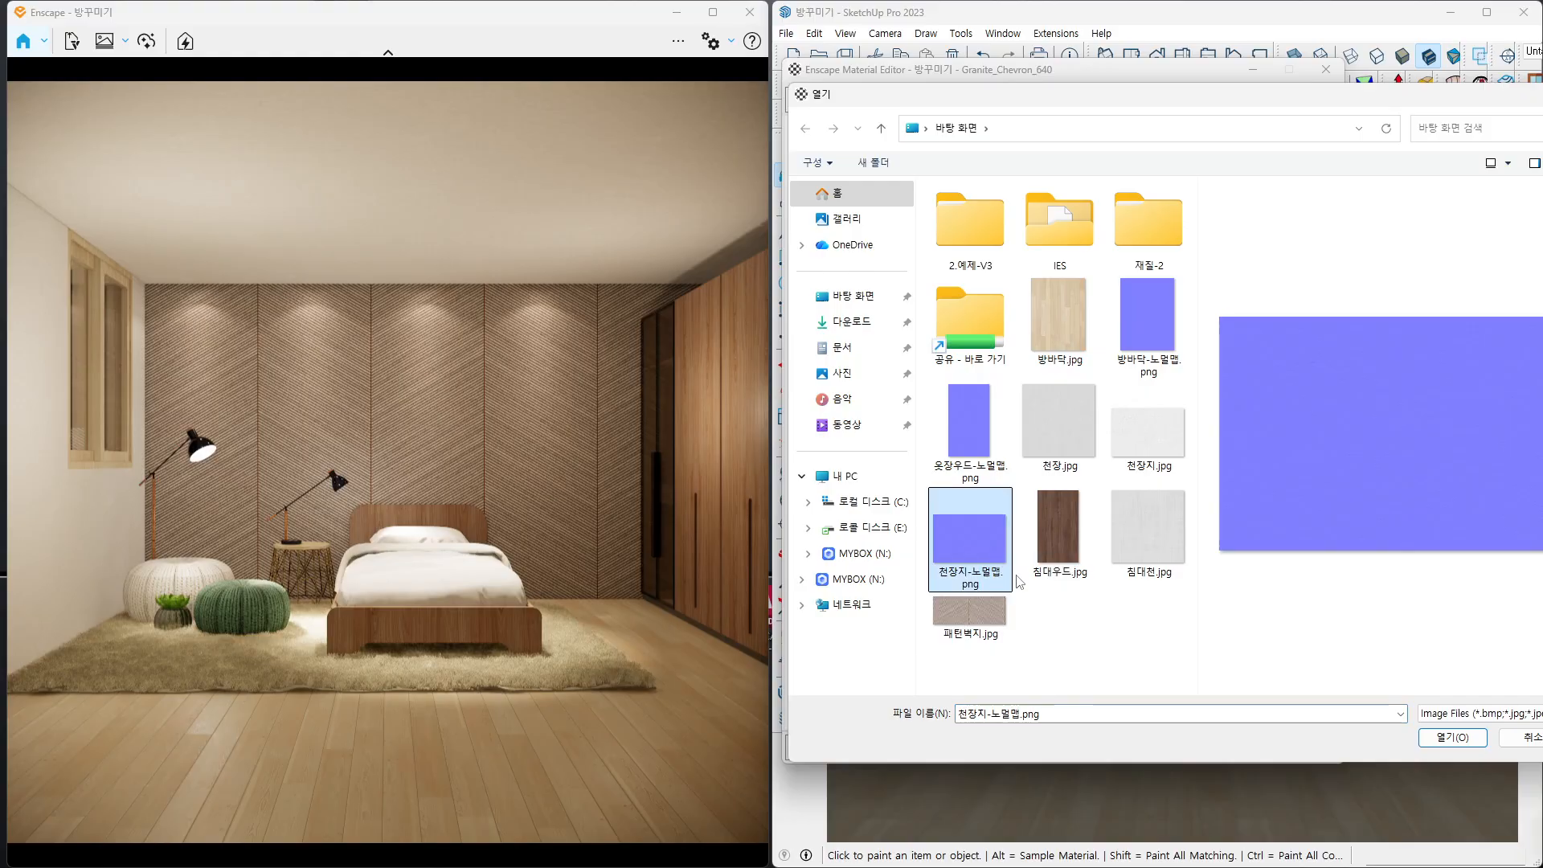
click(1051, 612)
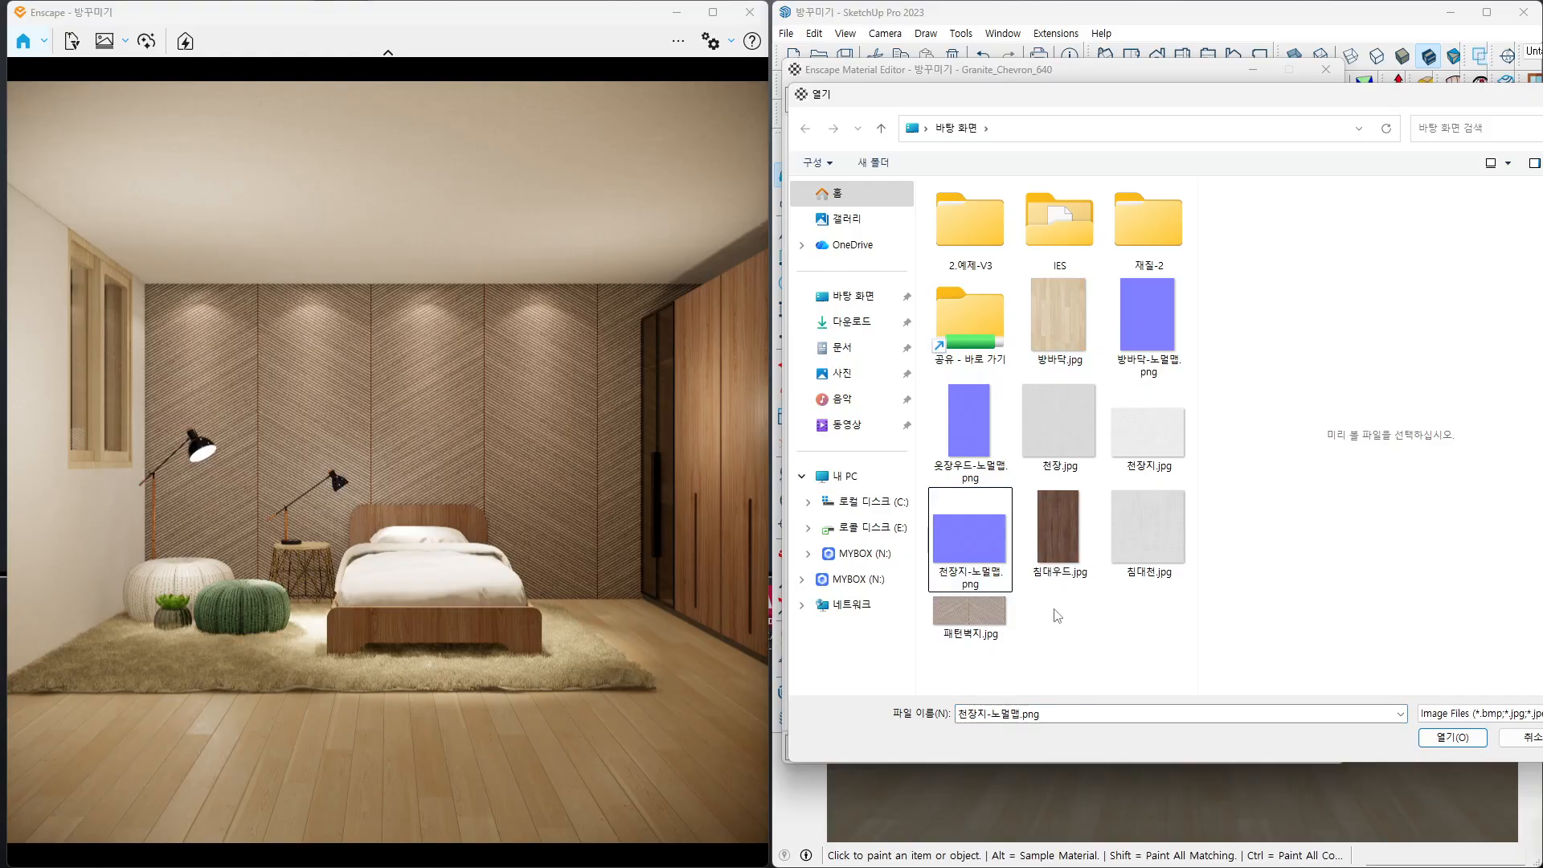
click(996, 618)
click(1103, 622)
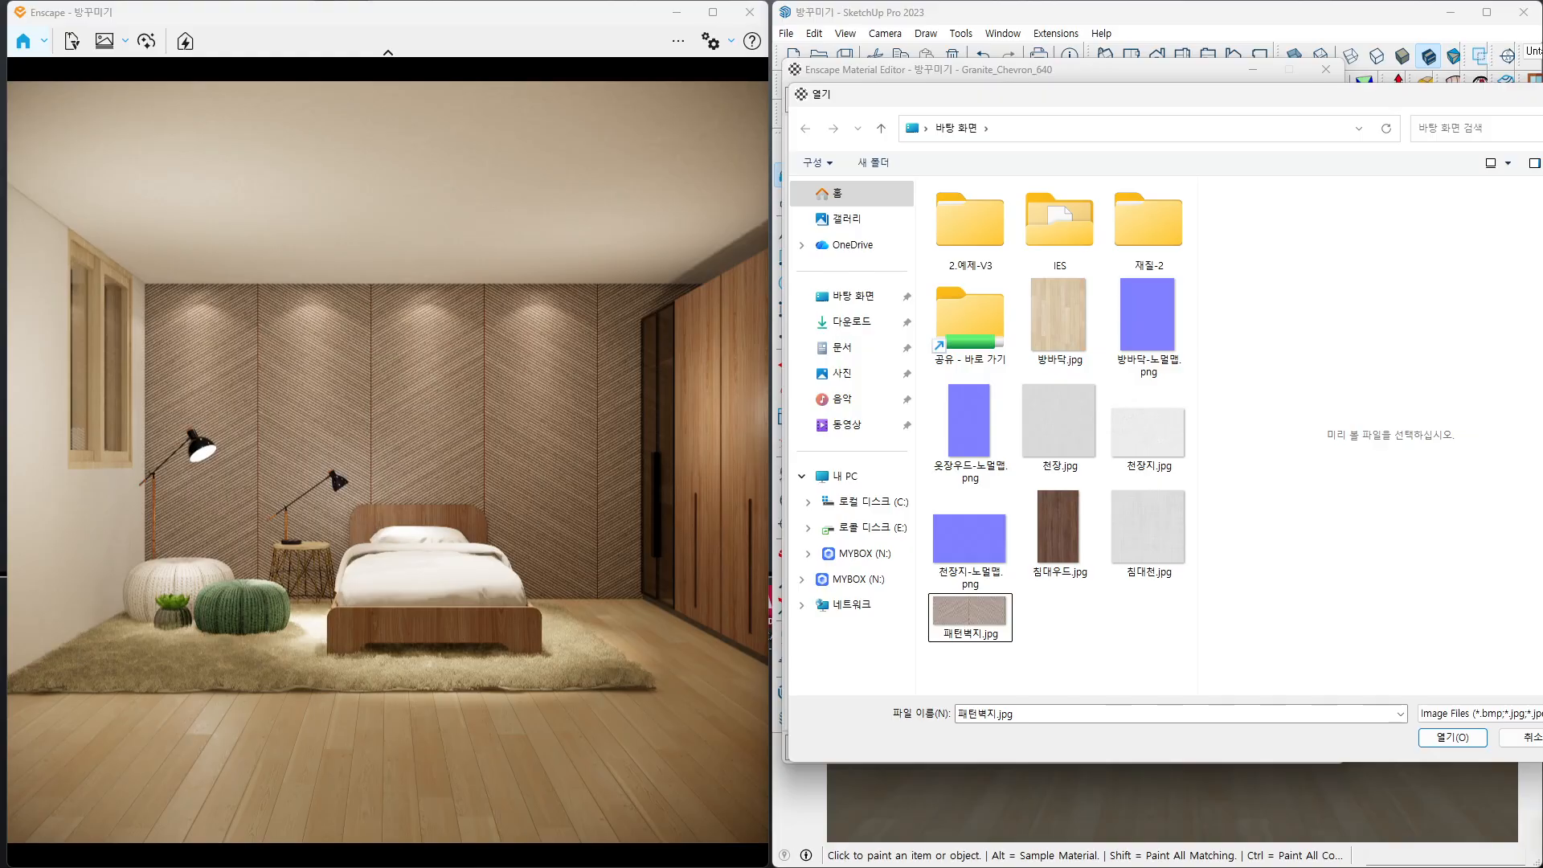
- Switch to the SmartNormap page in Chrome and load the wallpaper image 패턴벽지.jpg
key(alt+Tab)
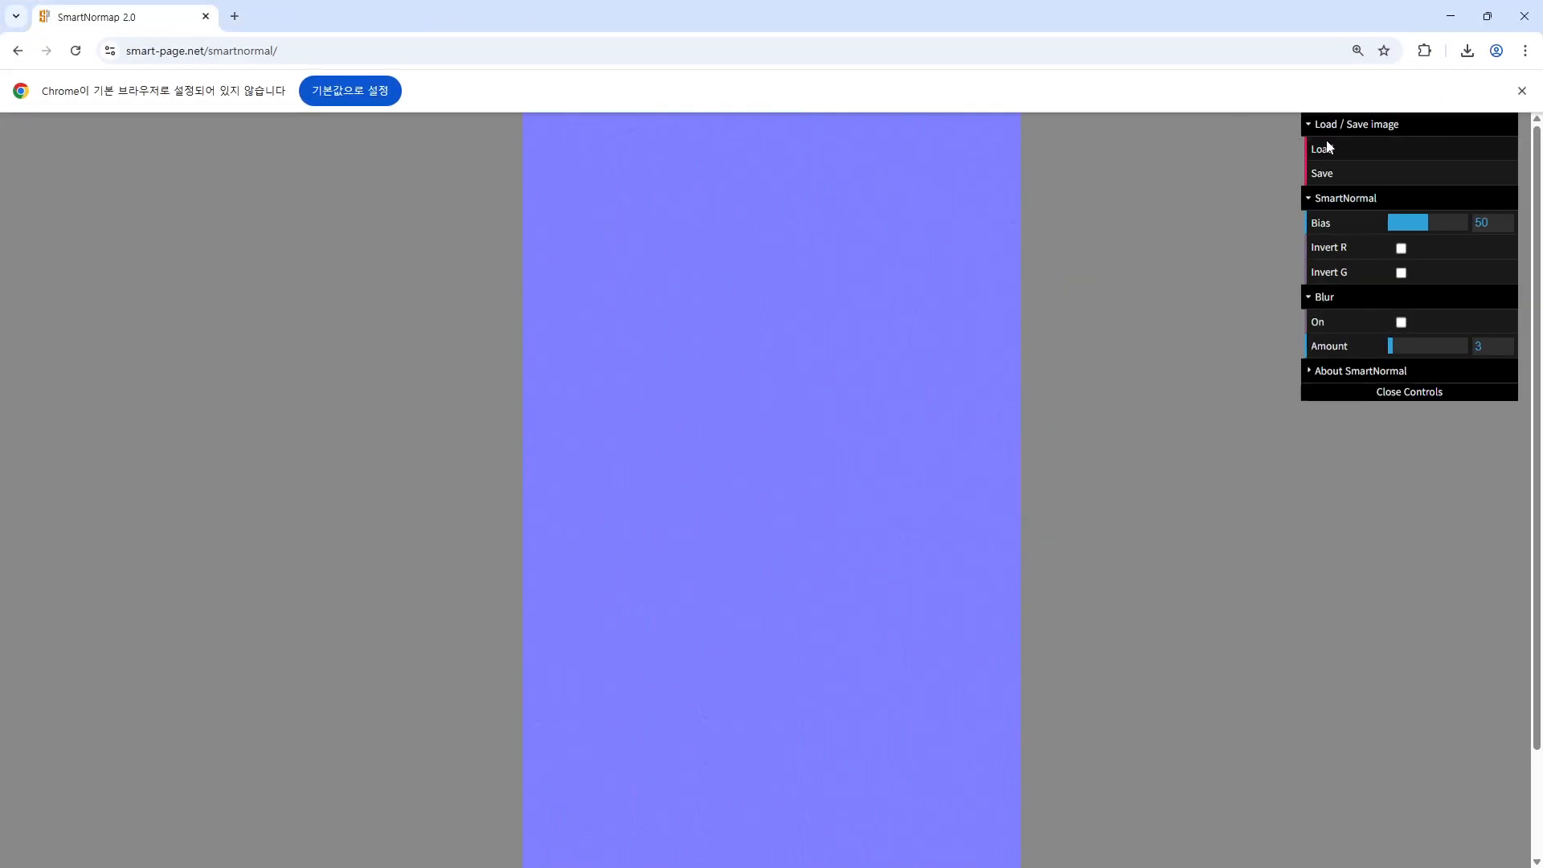
click(1328, 147)
scroll(606, 566, down, 2)
click(596, 580)
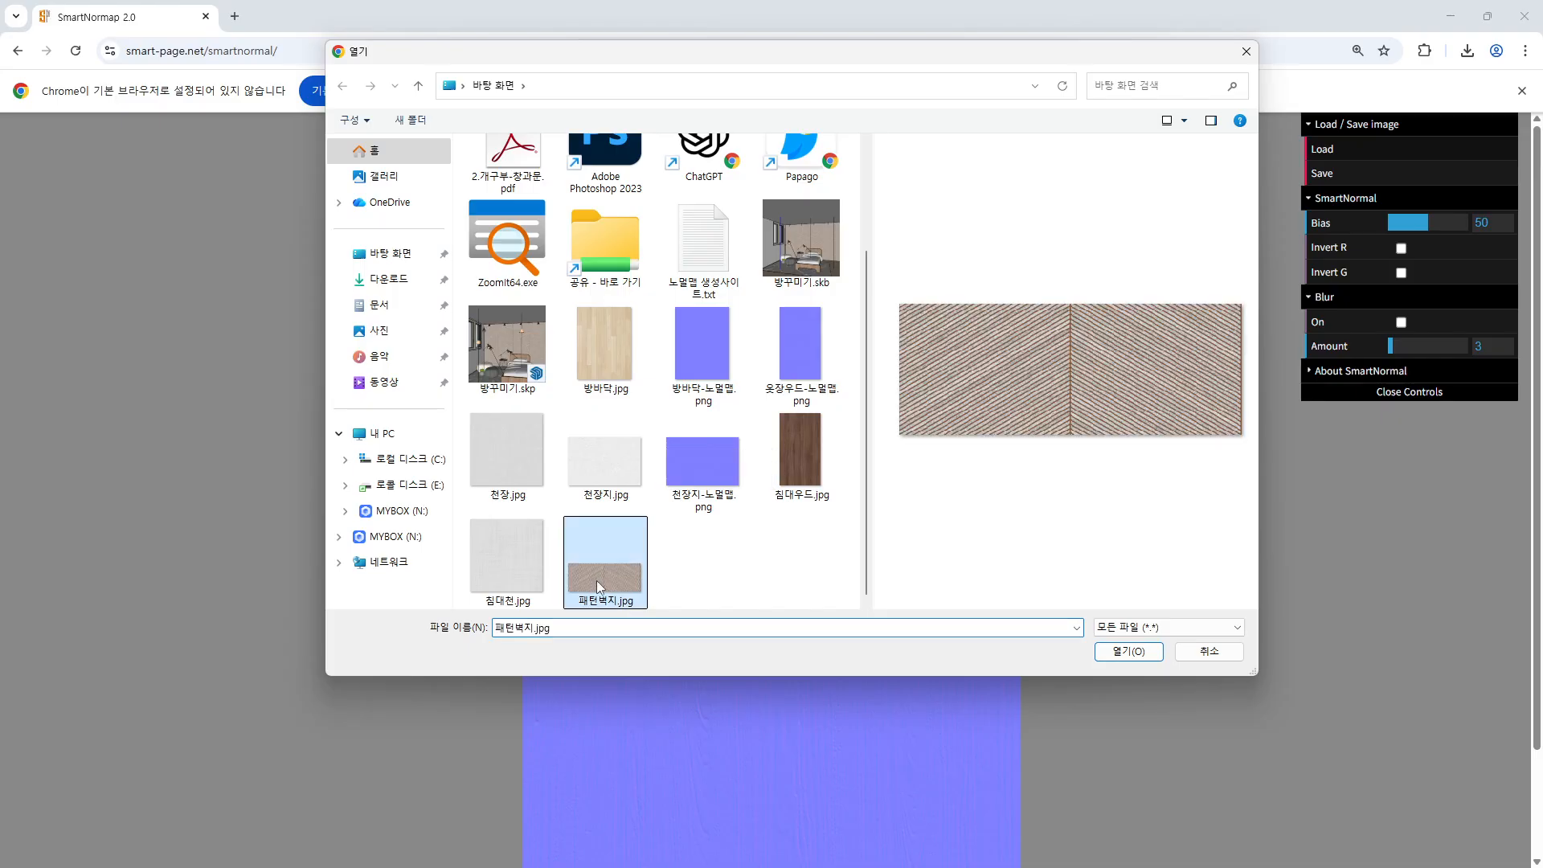
double_click(596, 580)
- Save the generated wallpaper normal map as a PNG image named 패턴벽지-노멀맵
right_click(704, 415)
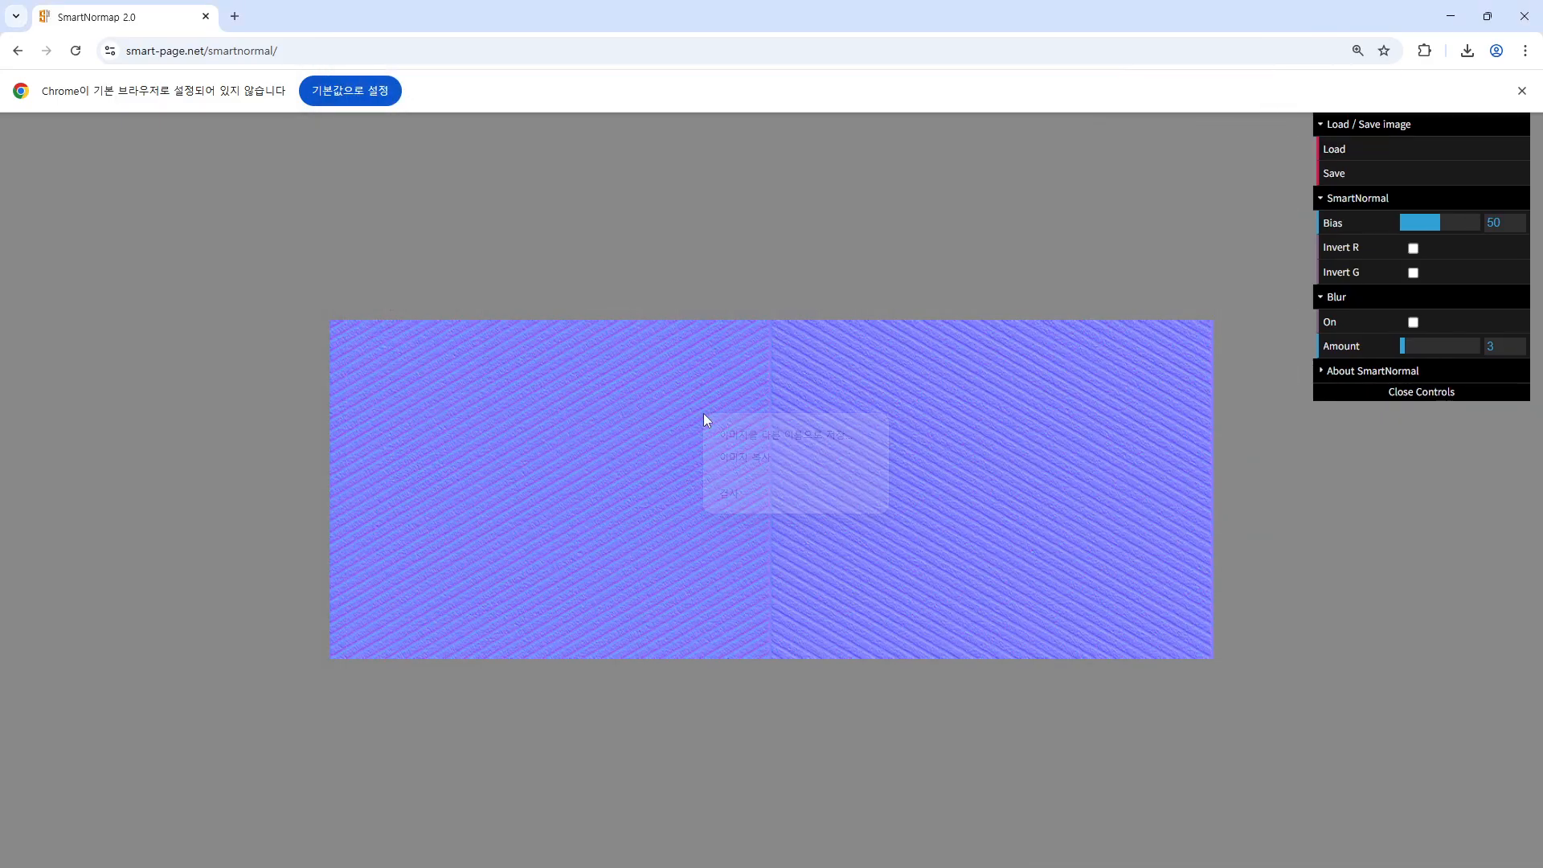
click(745, 438)
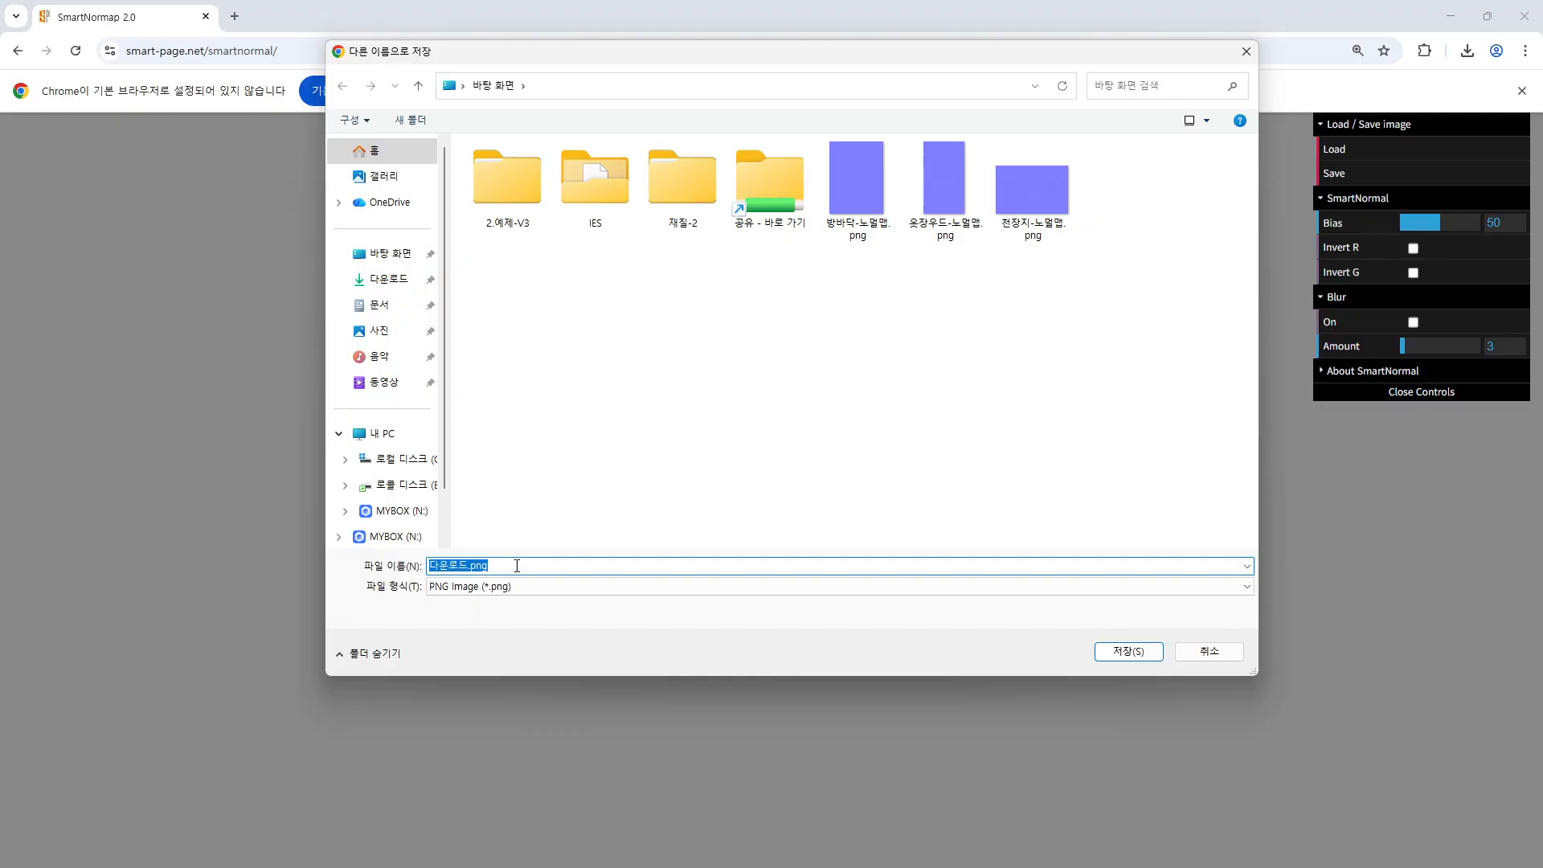
text(VO)
text(턴)
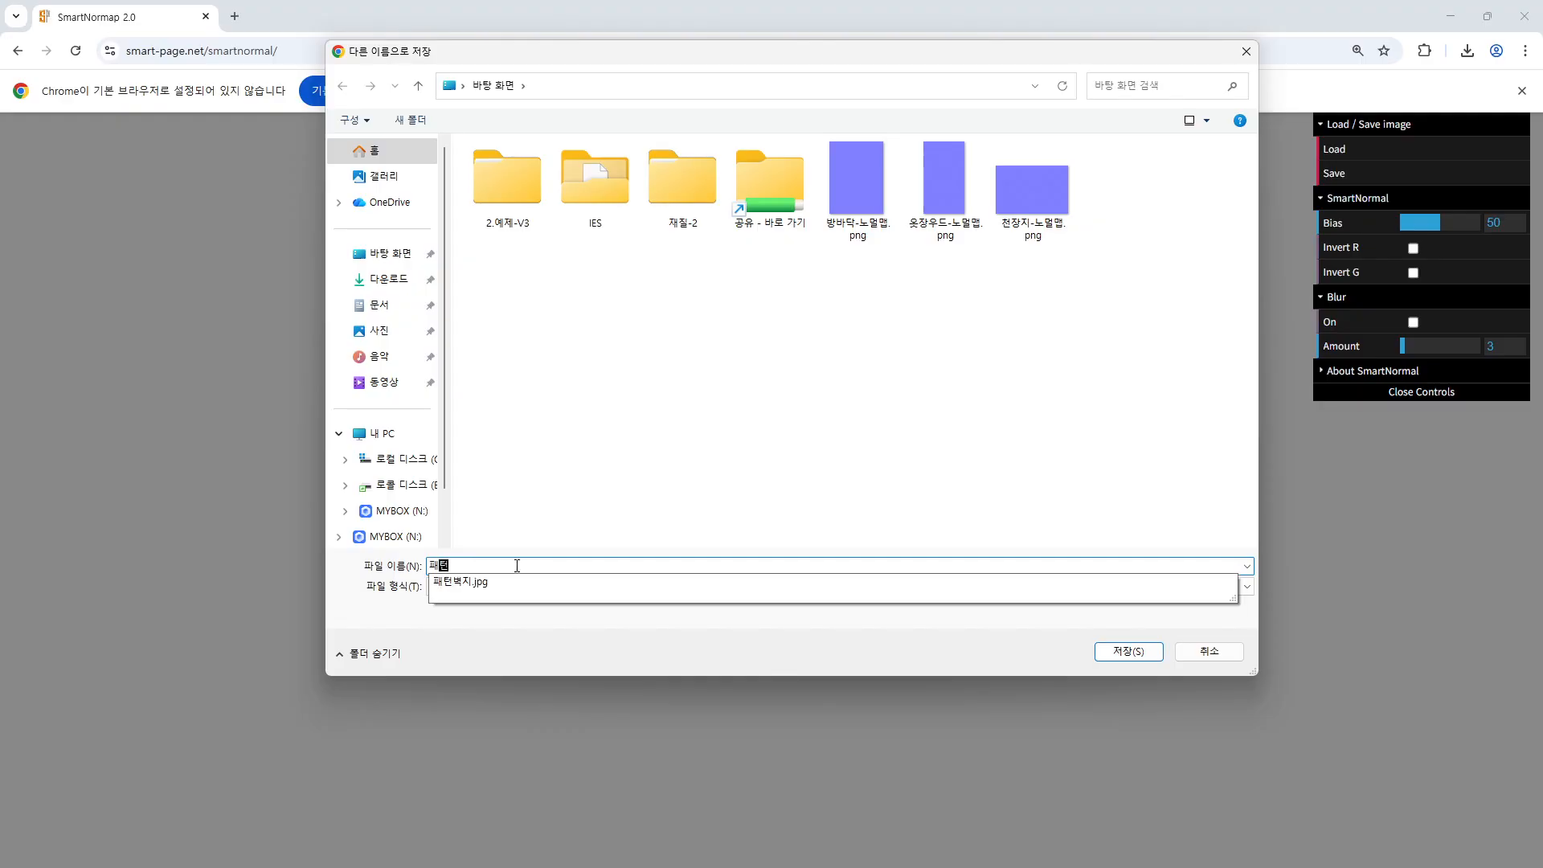
text(벽지-ㄴ)
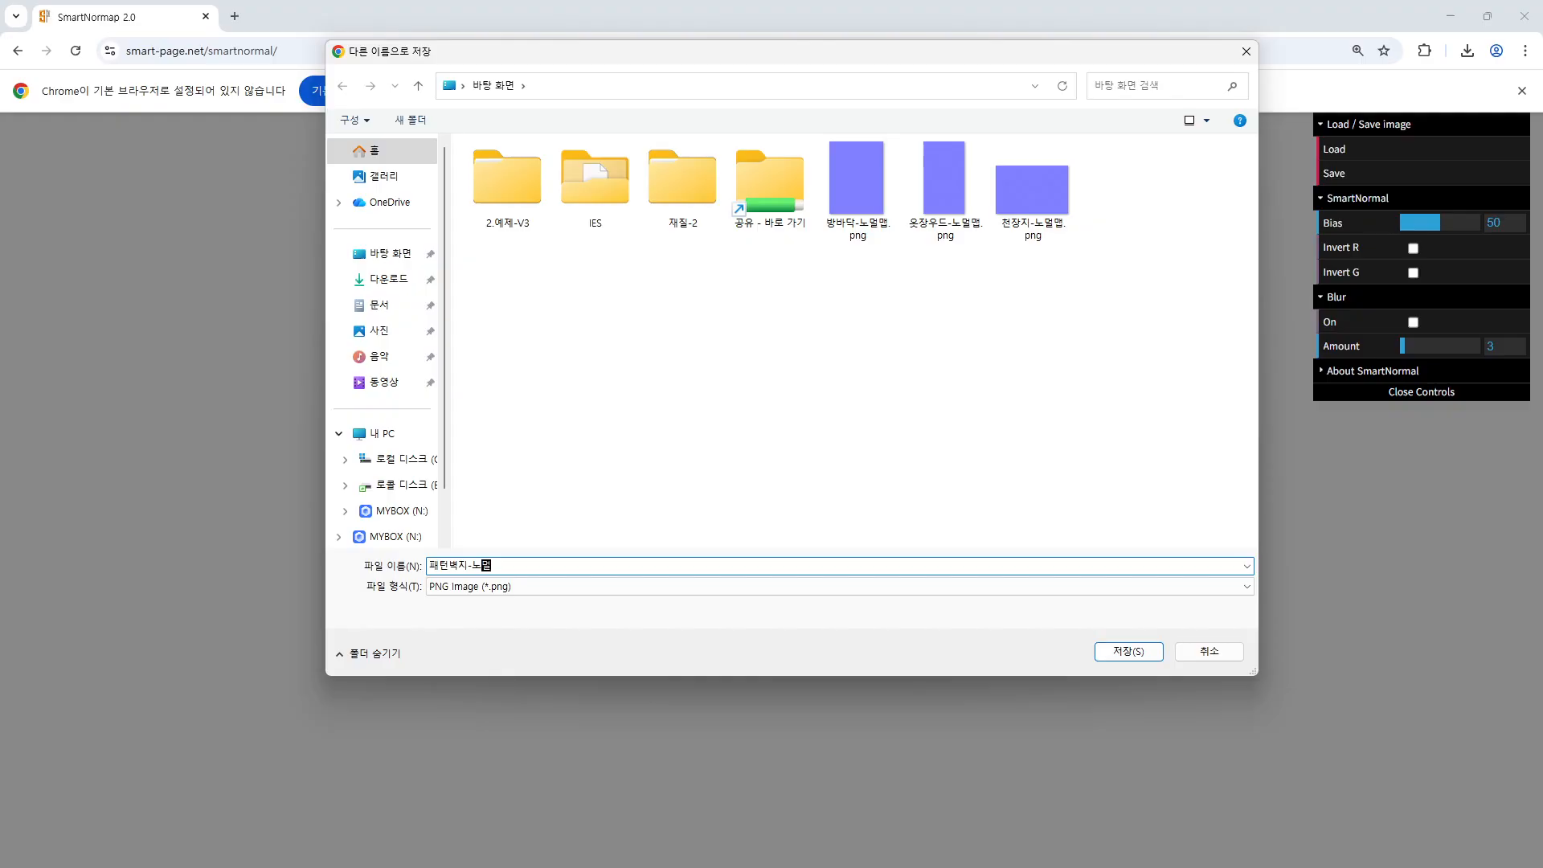
text(멀맵)
key(Return)
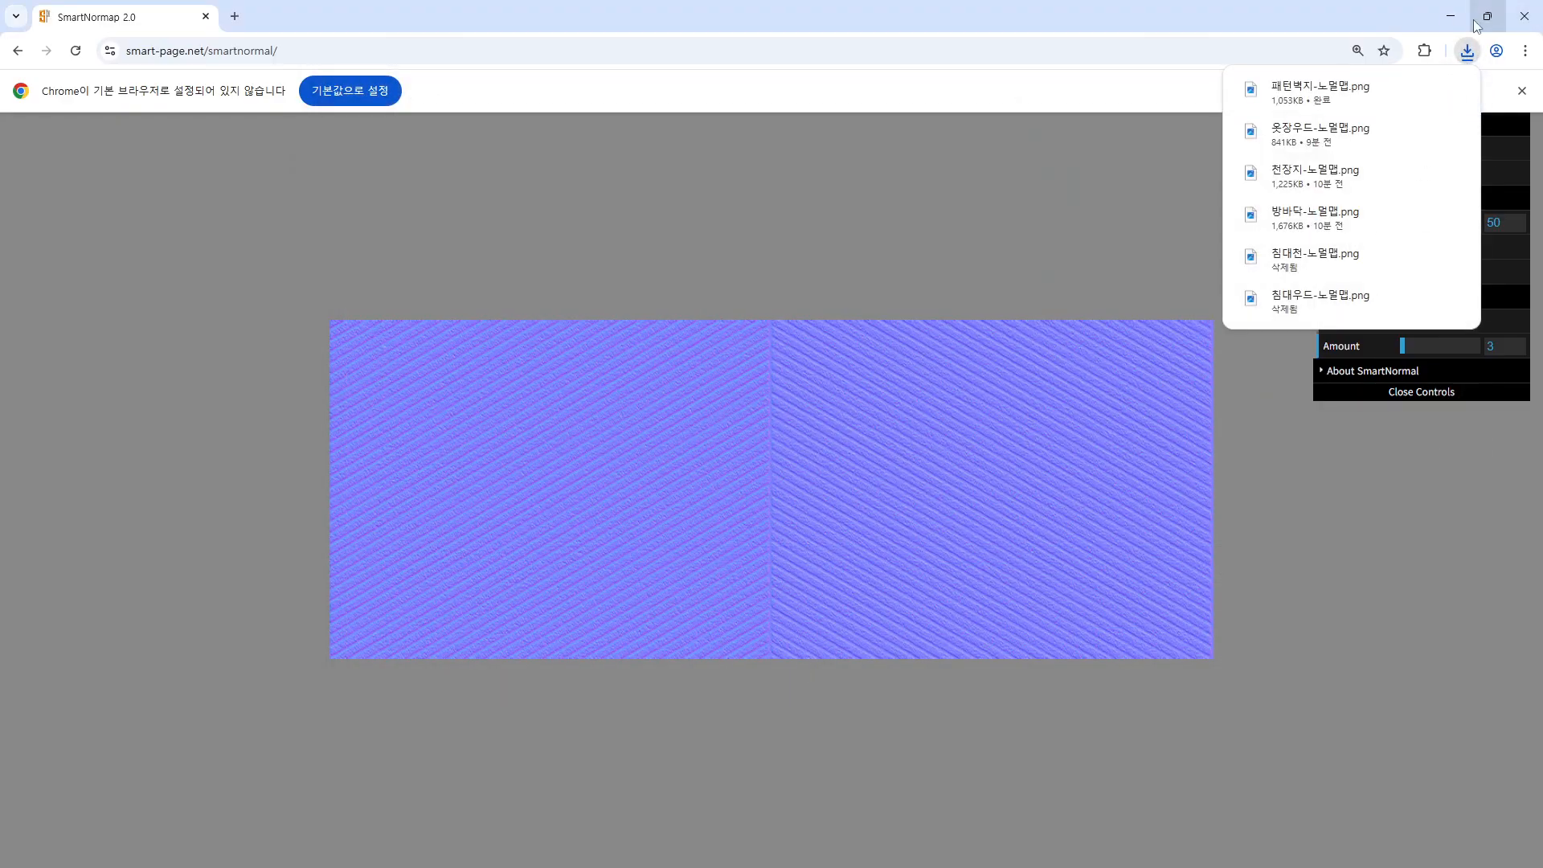
- Back in the Enscape Material Editor, load 패턴벽지-노멀맵.png as Granite_Chevron_640's normal map and use its albedo texture for reflections
click(1453, 21)
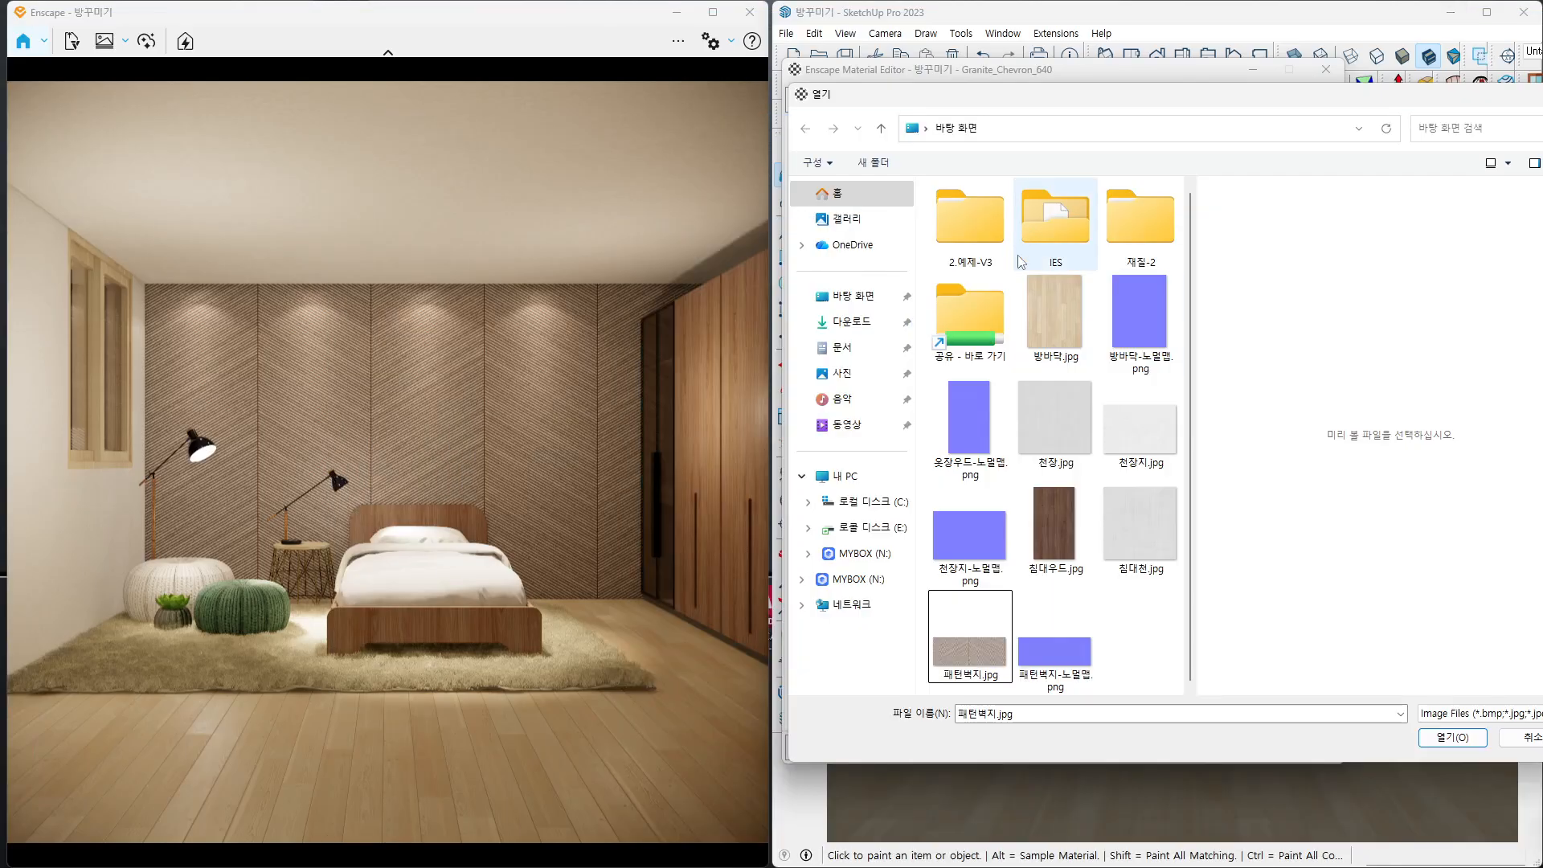
double_click(1055, 651)
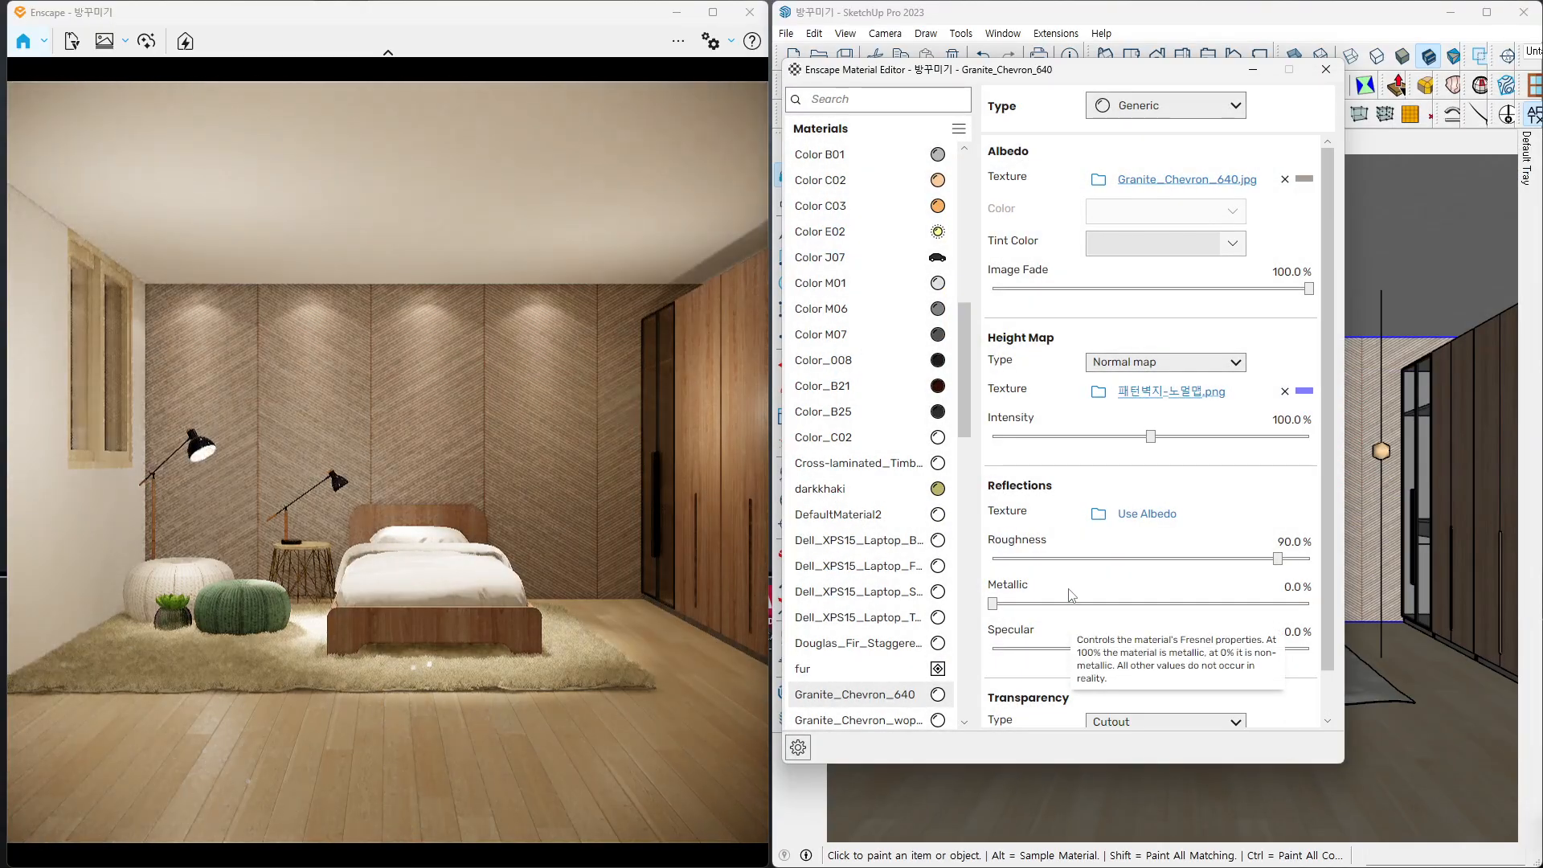
click(1148, 516)
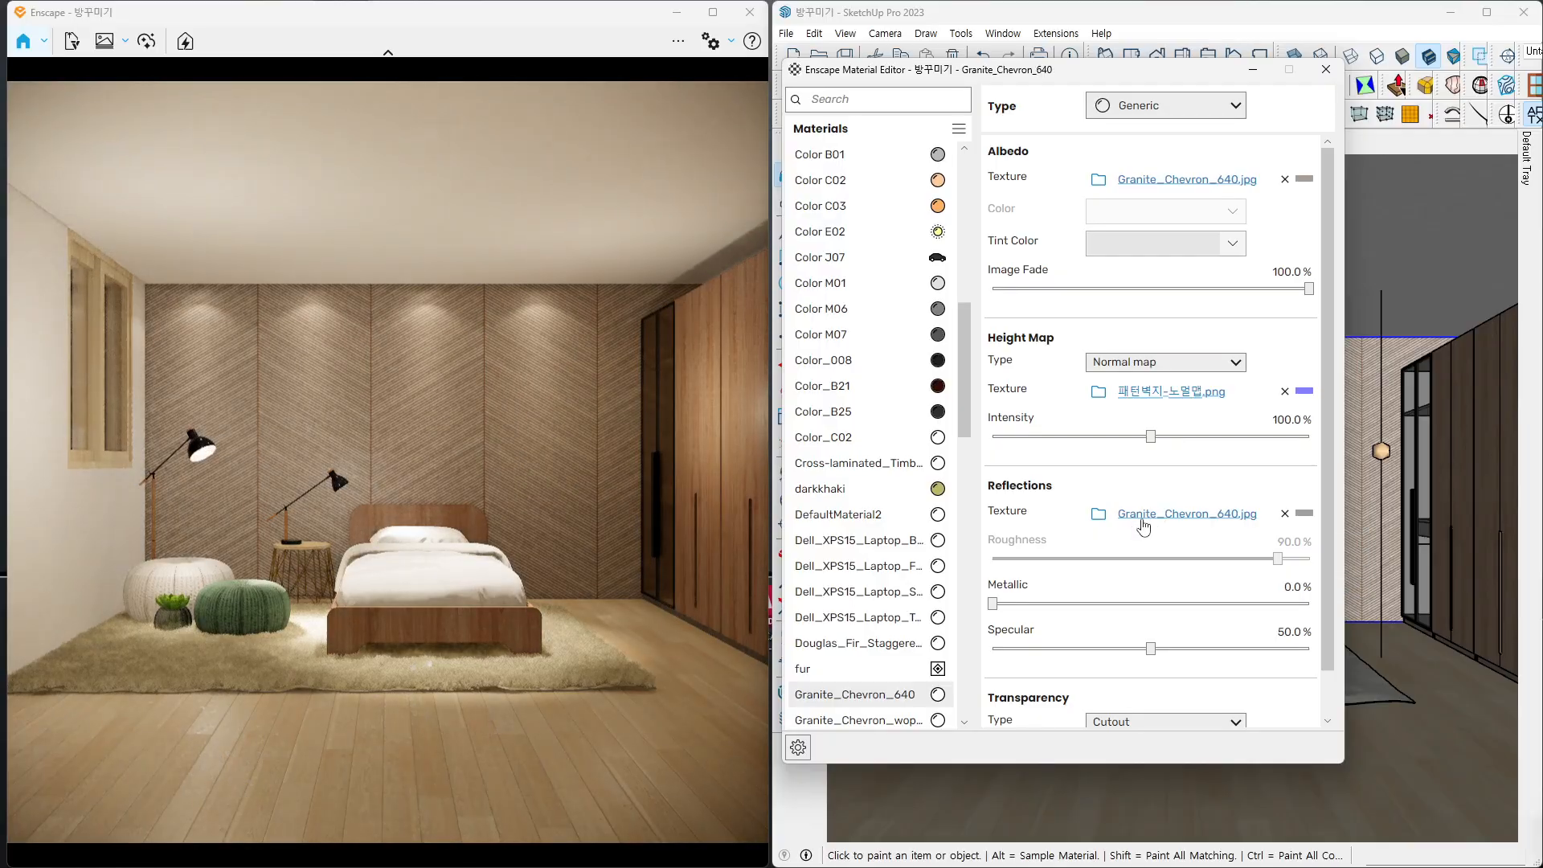
- Try inverting the roughness texture of Granite_Chevron_640, restore it, and inspect the patterned wall in the render
click(1144, 515)
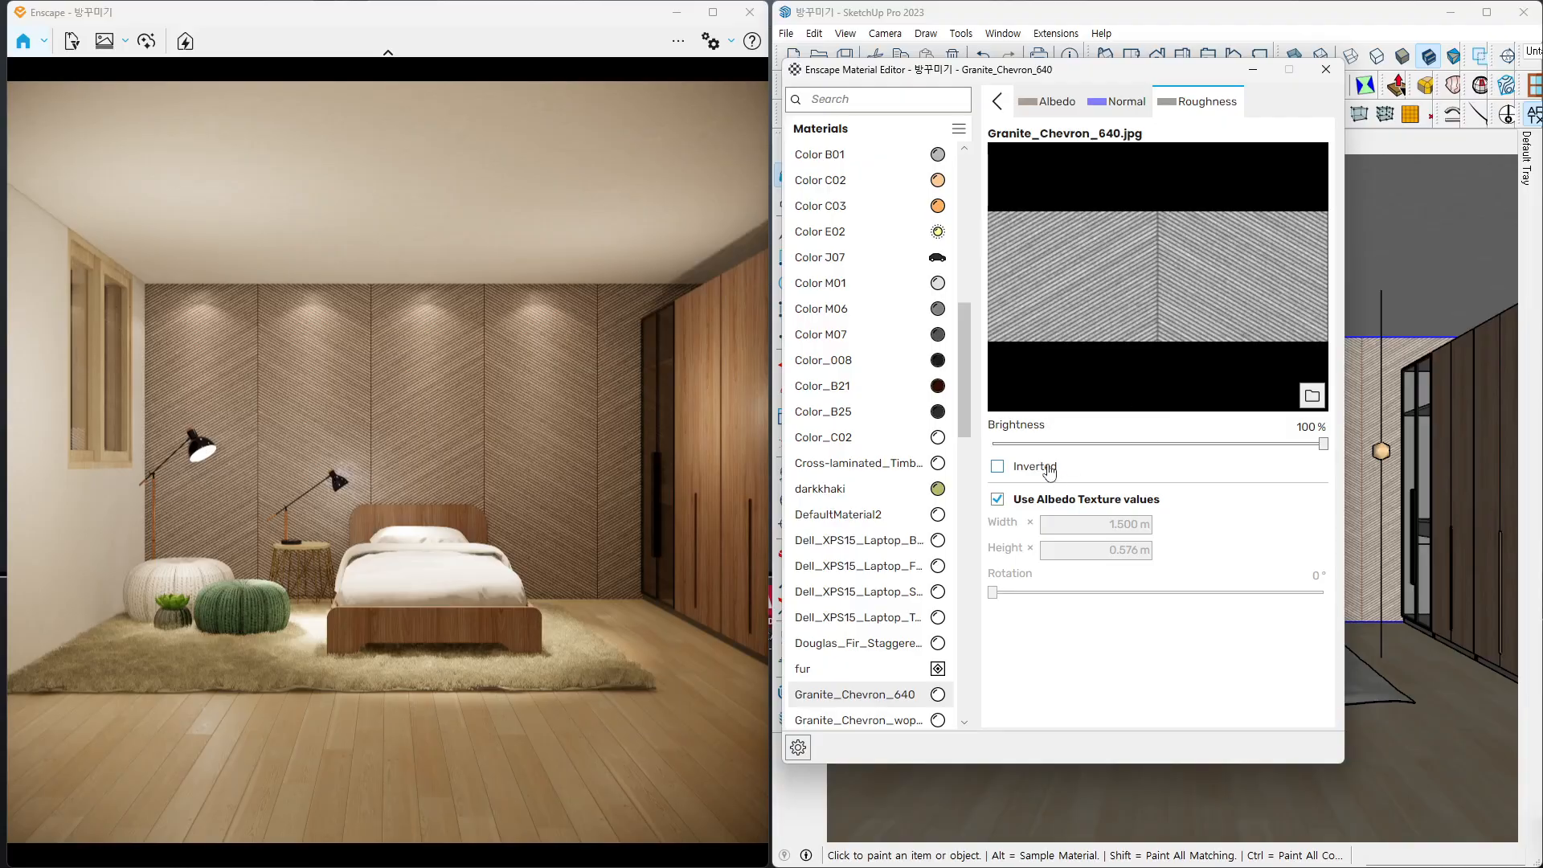
click(997, 470)
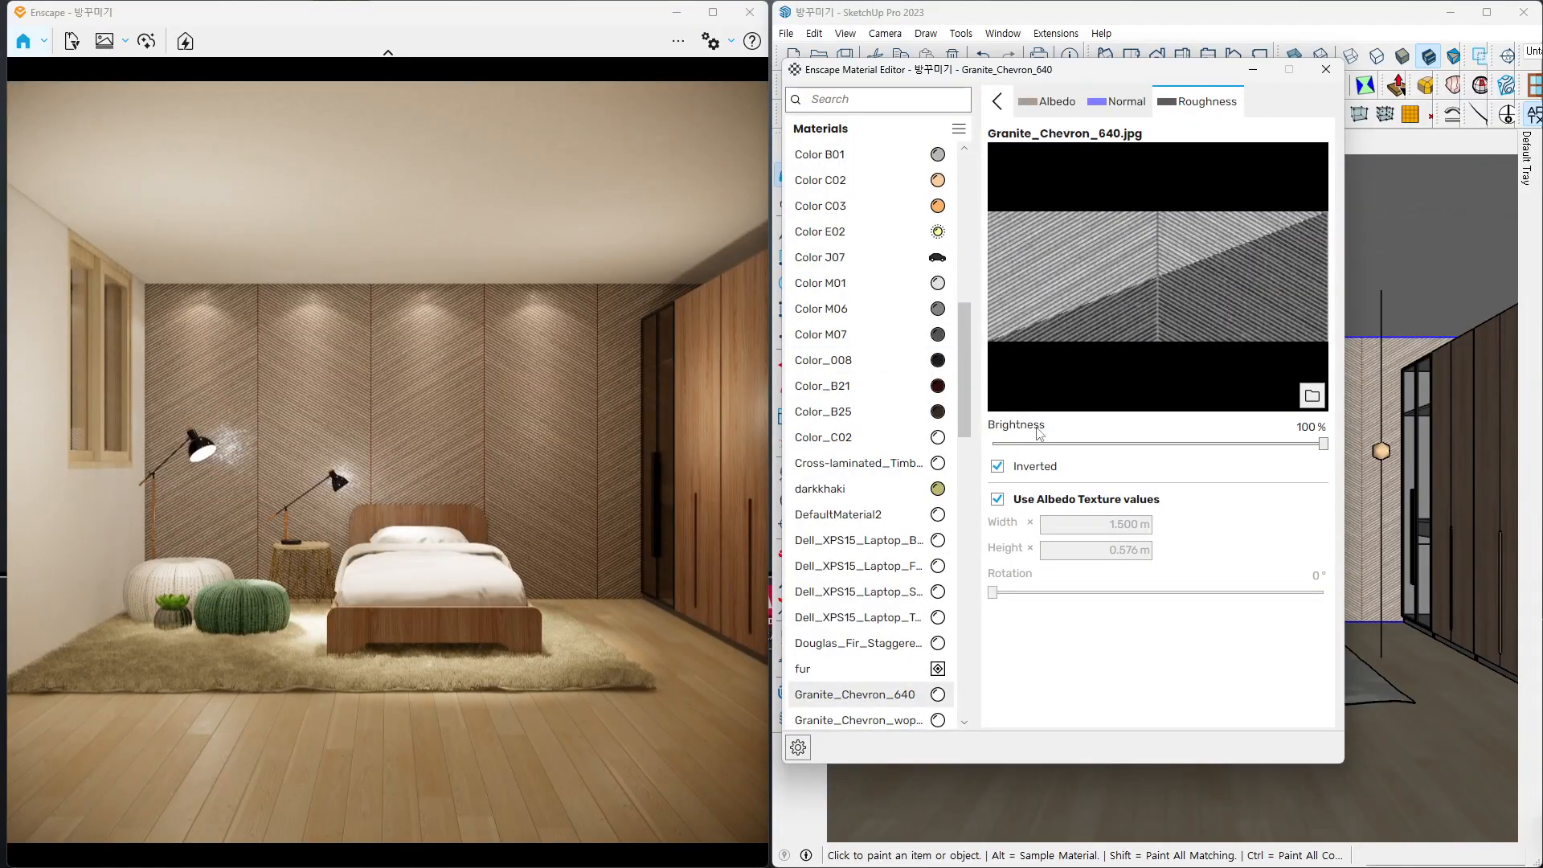
click(998, 468)
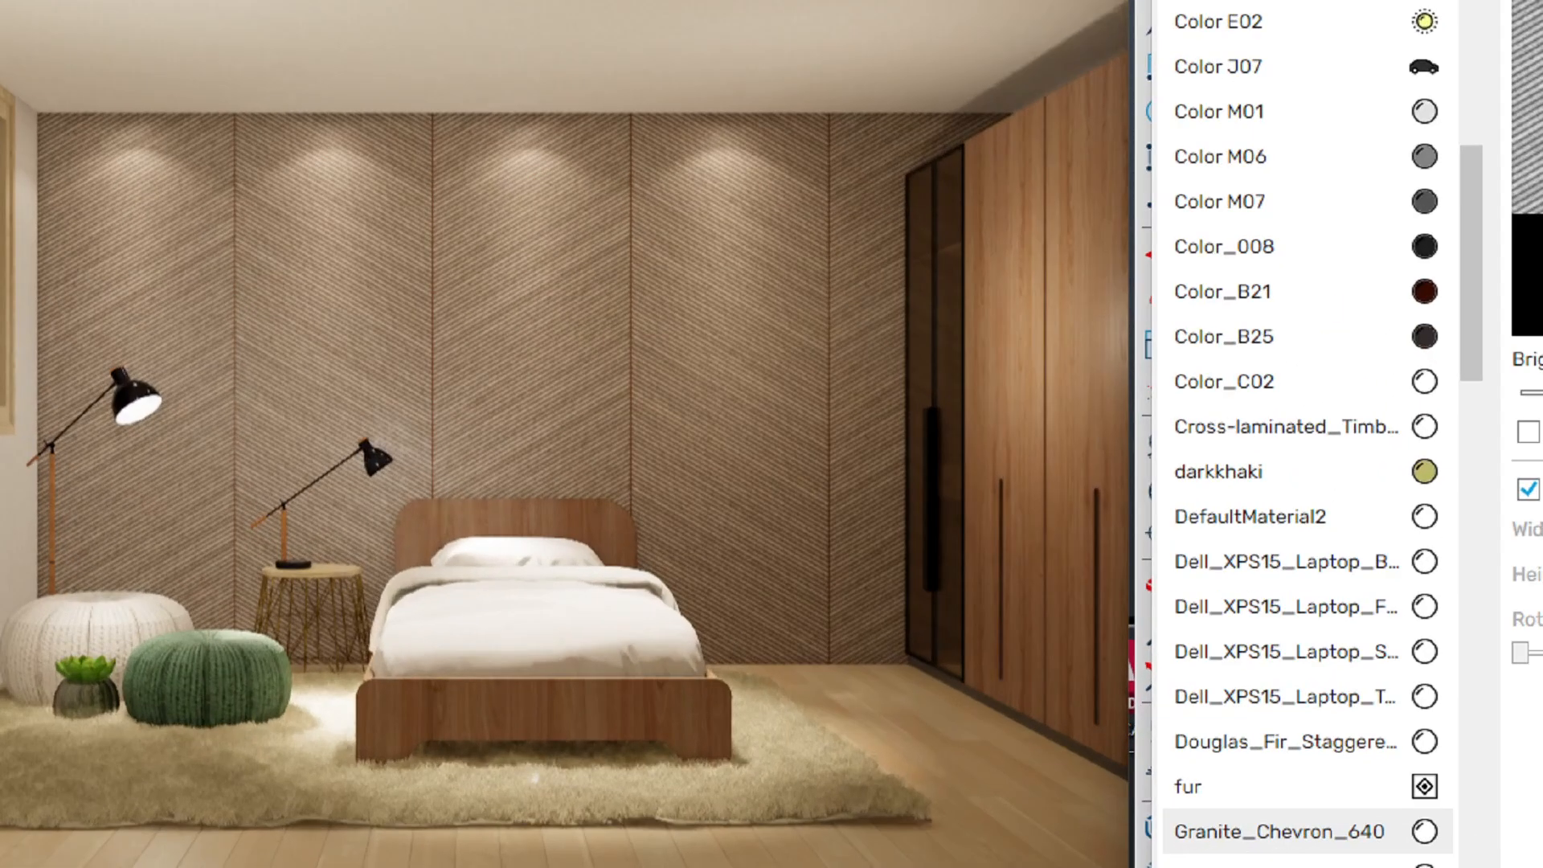
mouse_move(295, 391)
mouse_down()
mouse_move(299, 405)
mouse_move(358, 358)
mouse_up()
drag(484, 332, 597, 320)
key(Escape)
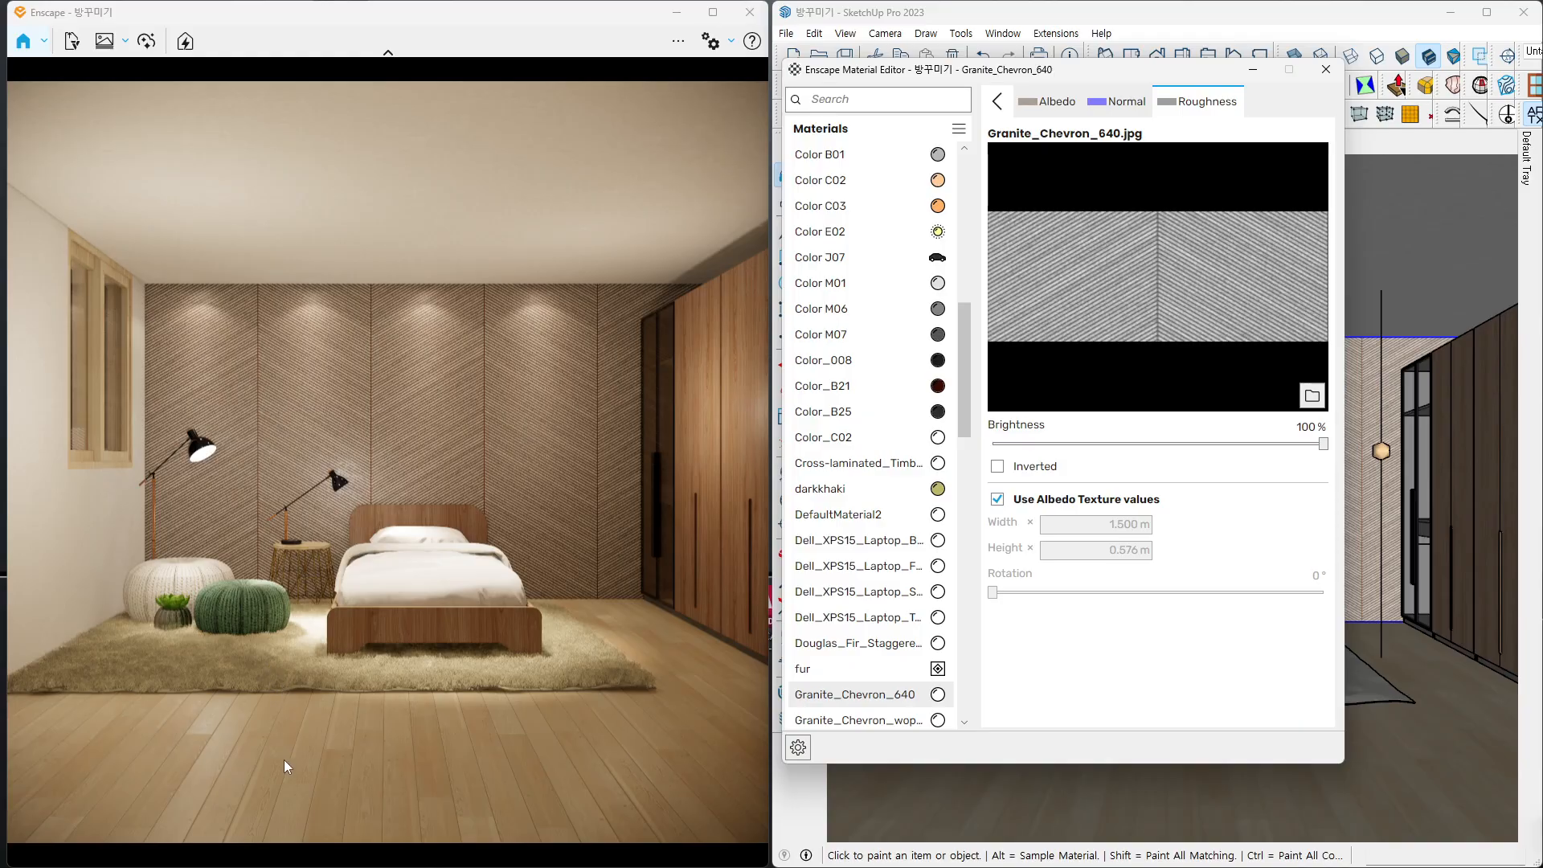
- Sample the plain side wall's material Wool_1022 from the model into the material editor and view its albedo texture
mouse_move(1118, 74)
mouse_down()
mouse_move(869, 205)
mouse_move(662, 149)
mouse_move(669, 130)
mouse_move(1111, 129)
mouse_move(1542, 56)
mouse_up()
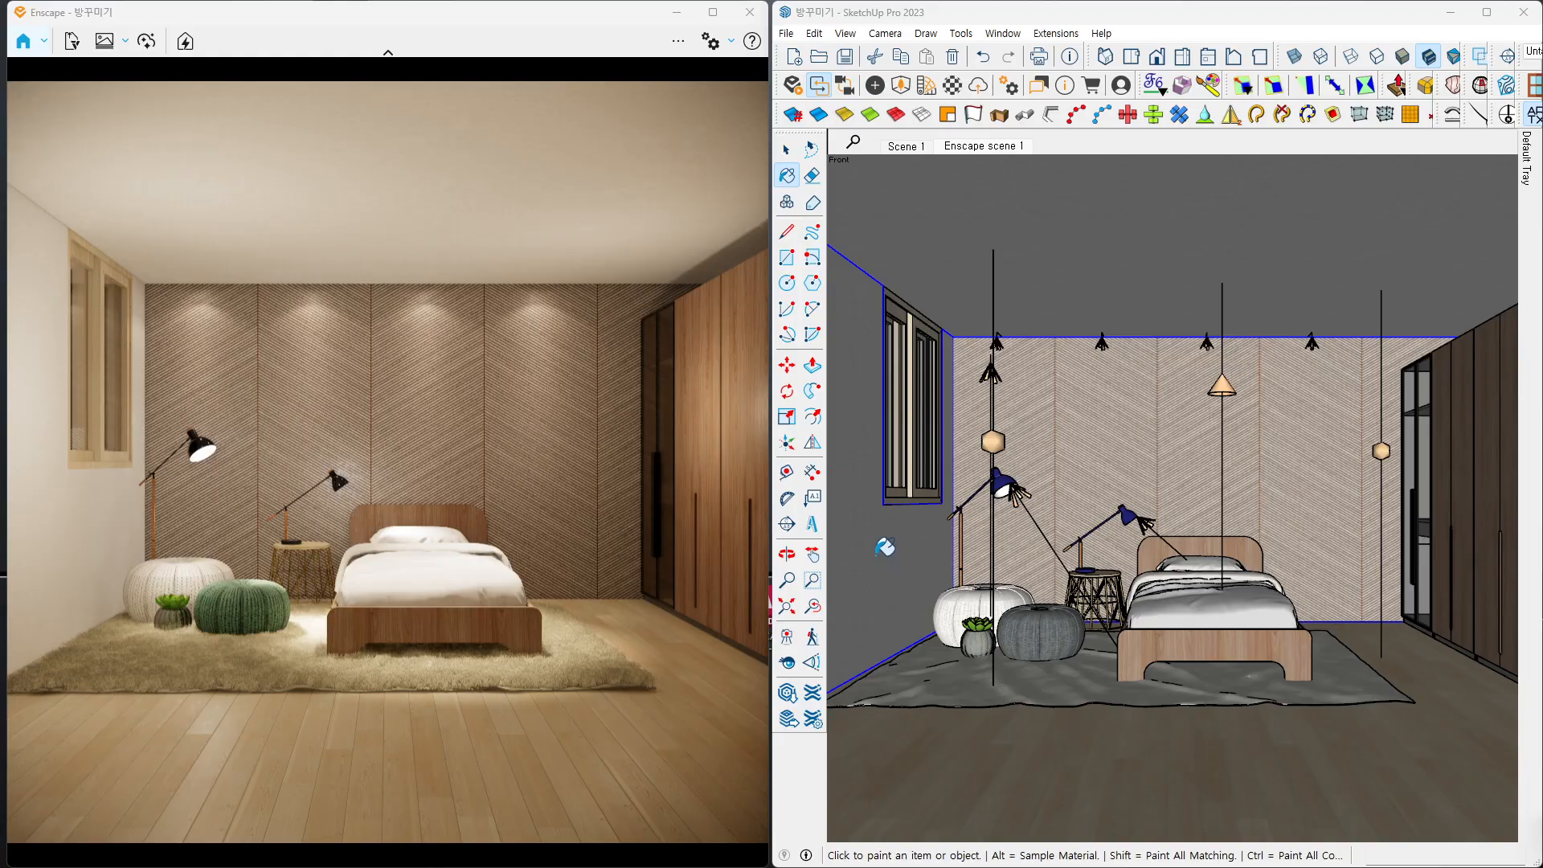
key(space)
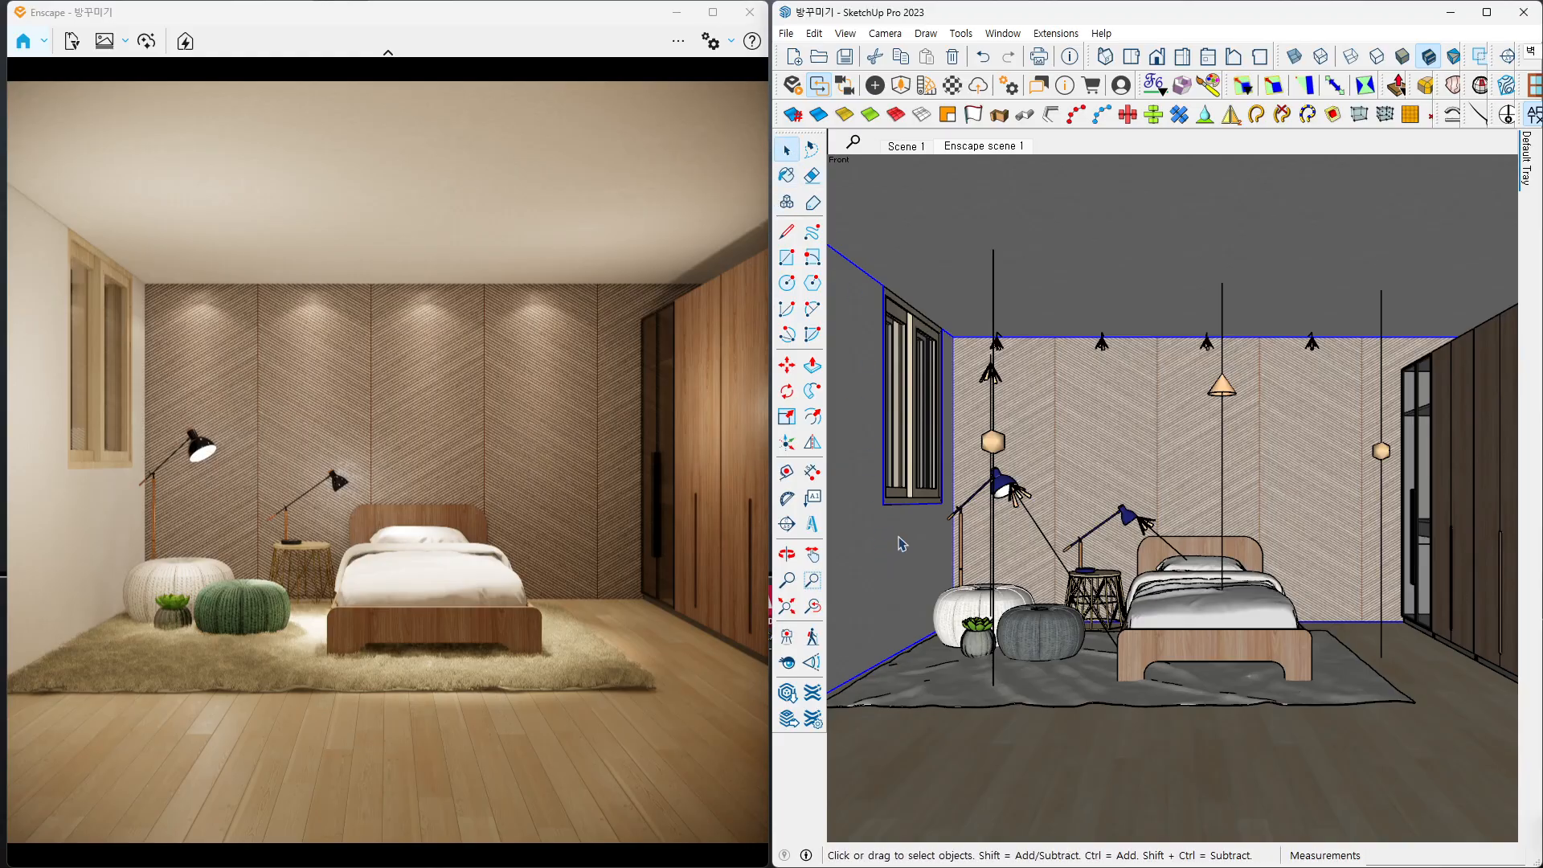
key(b)
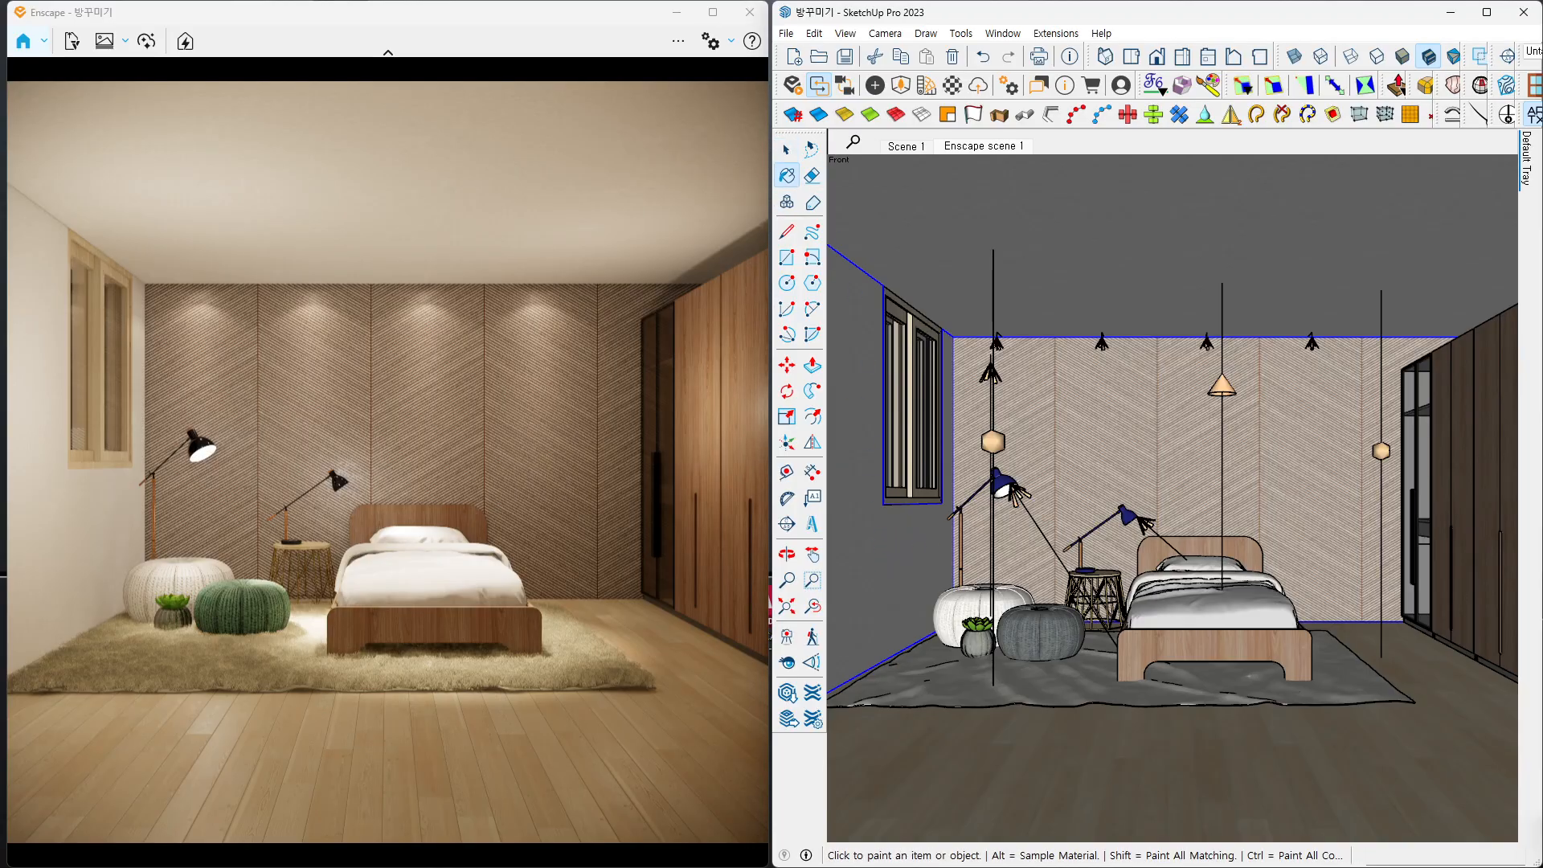
drag(1542, 80, 1060, 79)
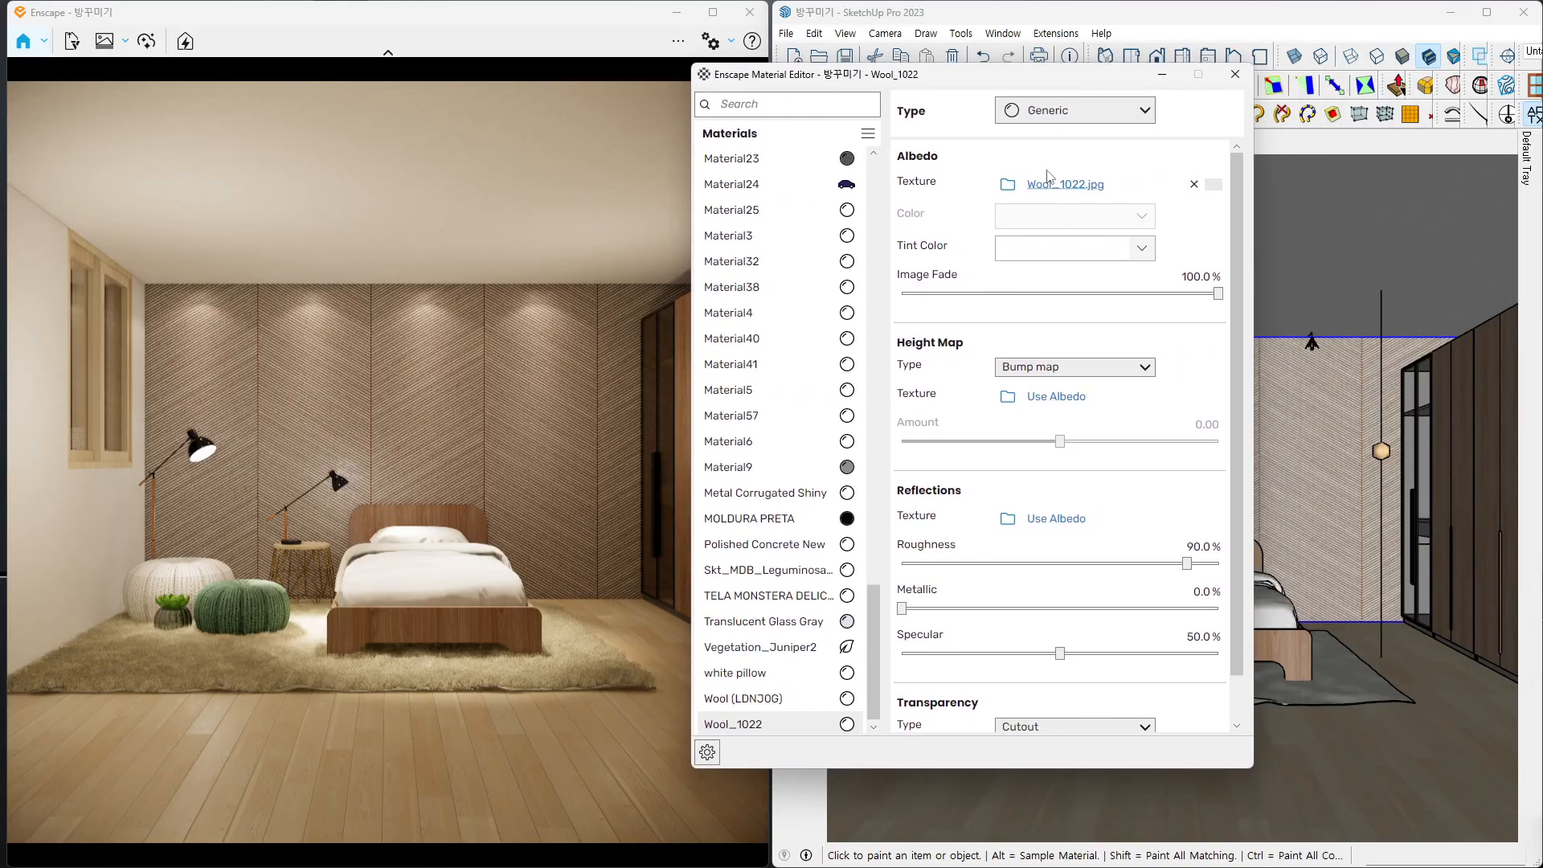
click(1050, 193)
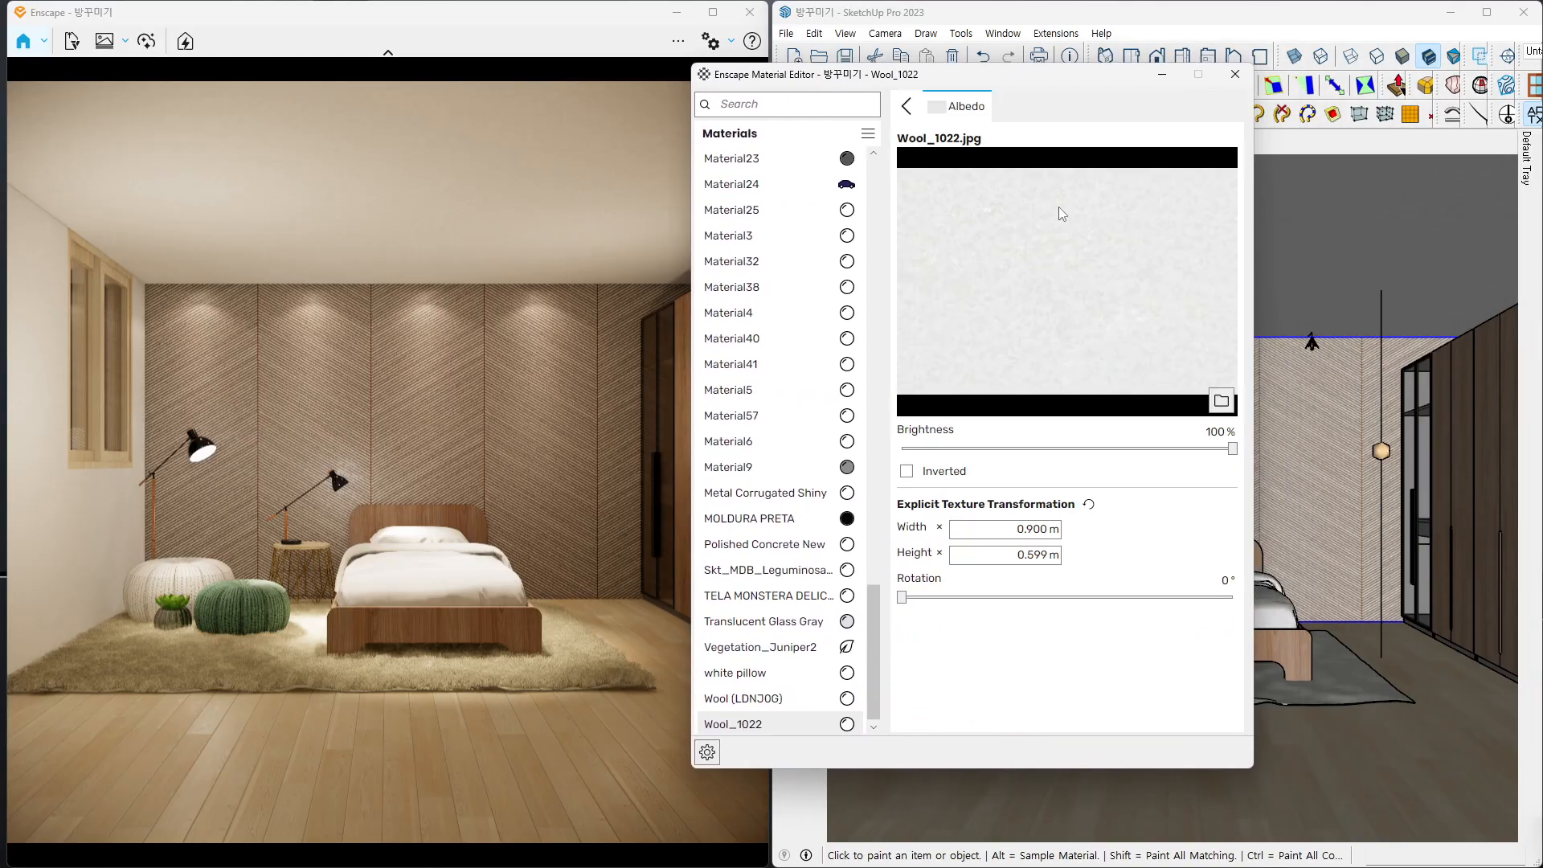
click(902, 111)
- Set Wool_1022's height map type to Normal map and load 천장지-노멀맵.png as its texture
click(1041, 367)
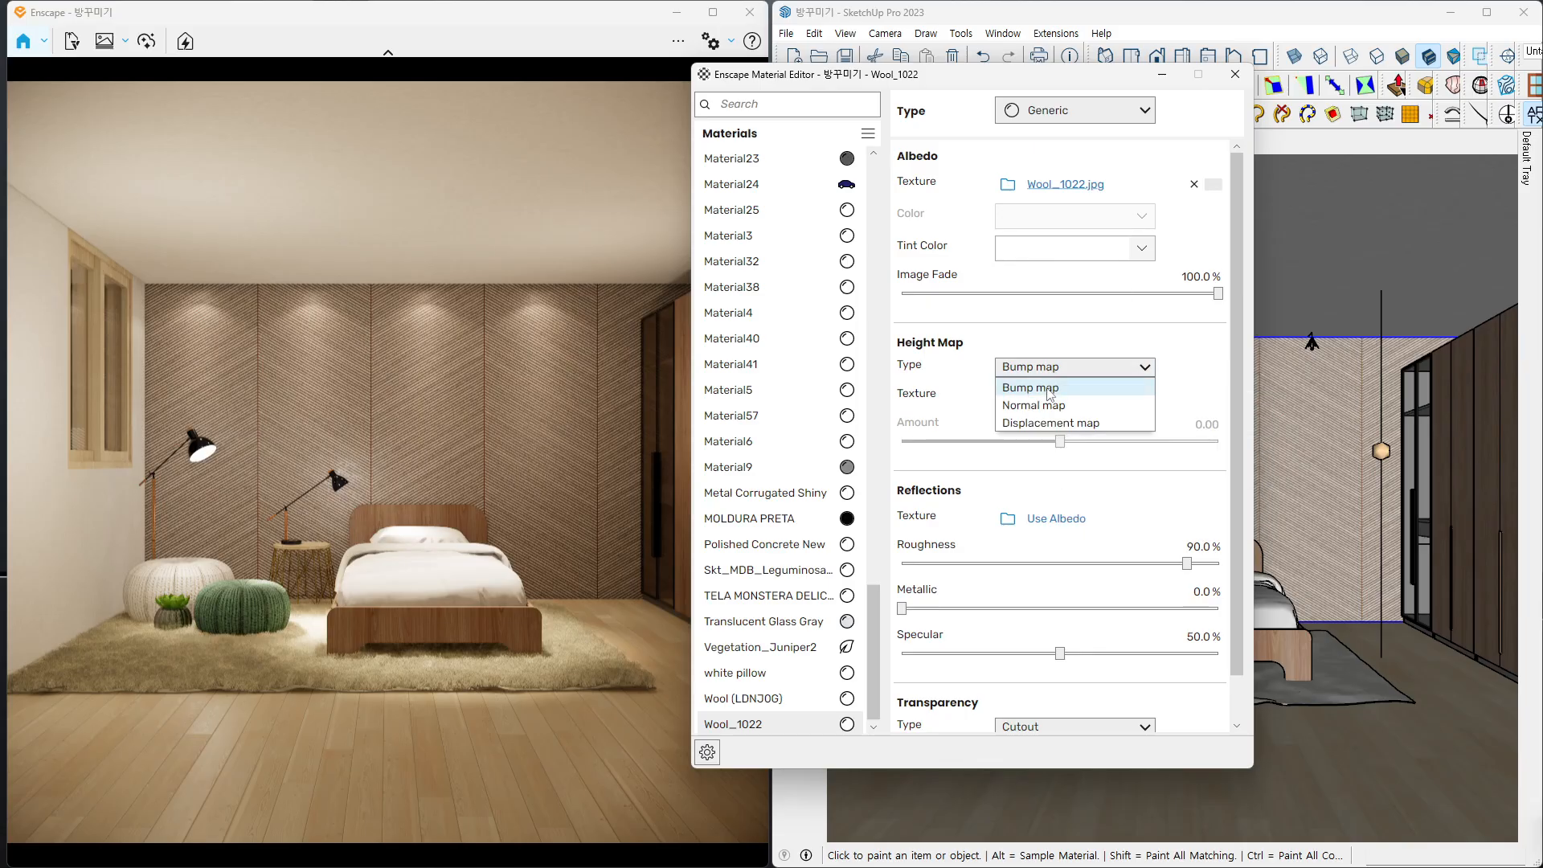
click(1039, 405)
click(1009, 398)
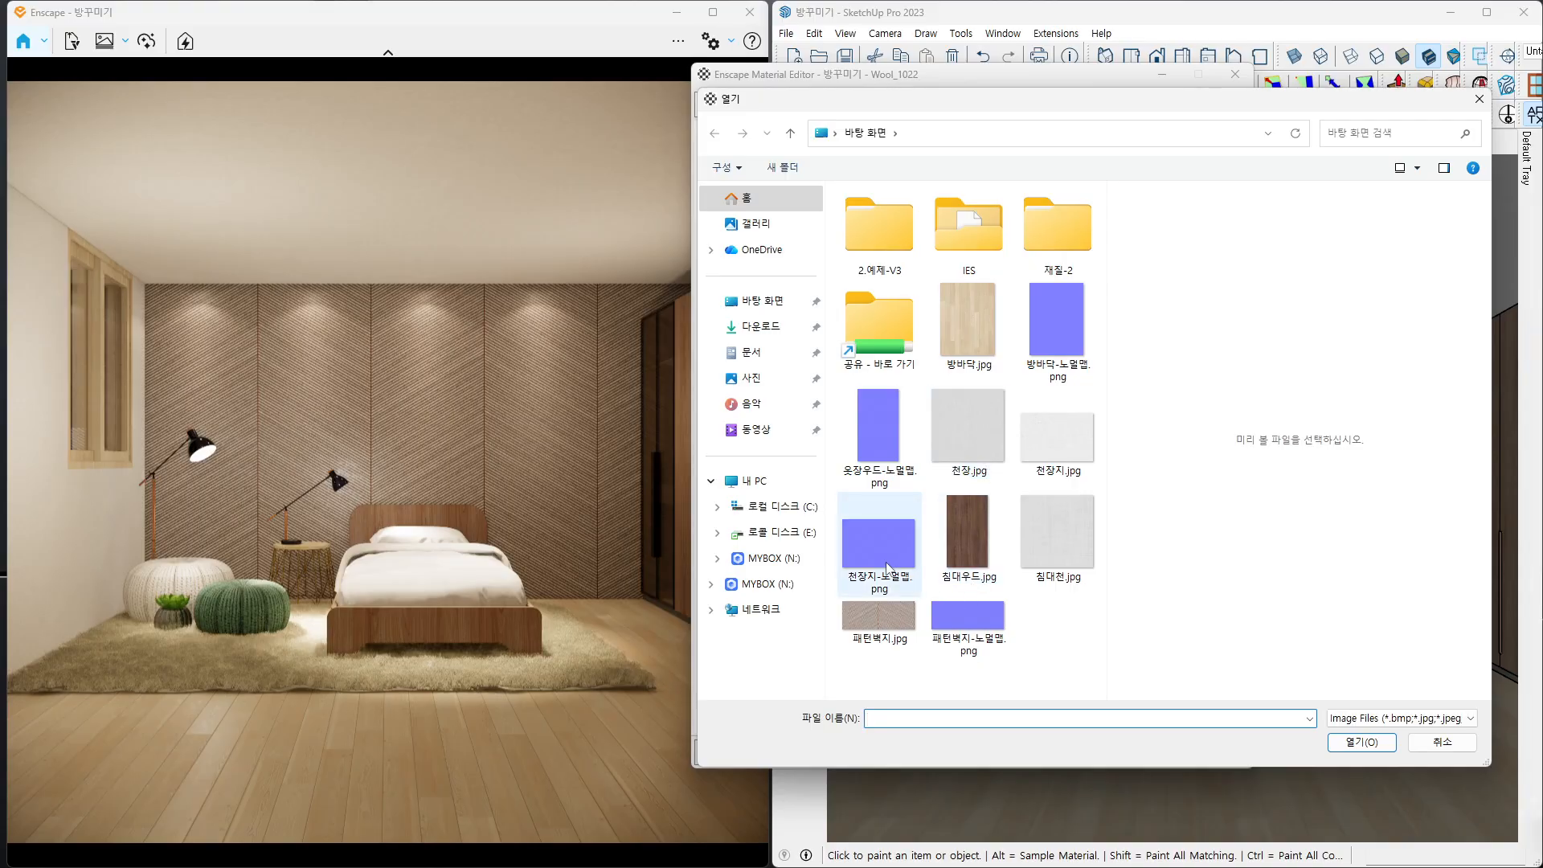
double_click(886, 565)
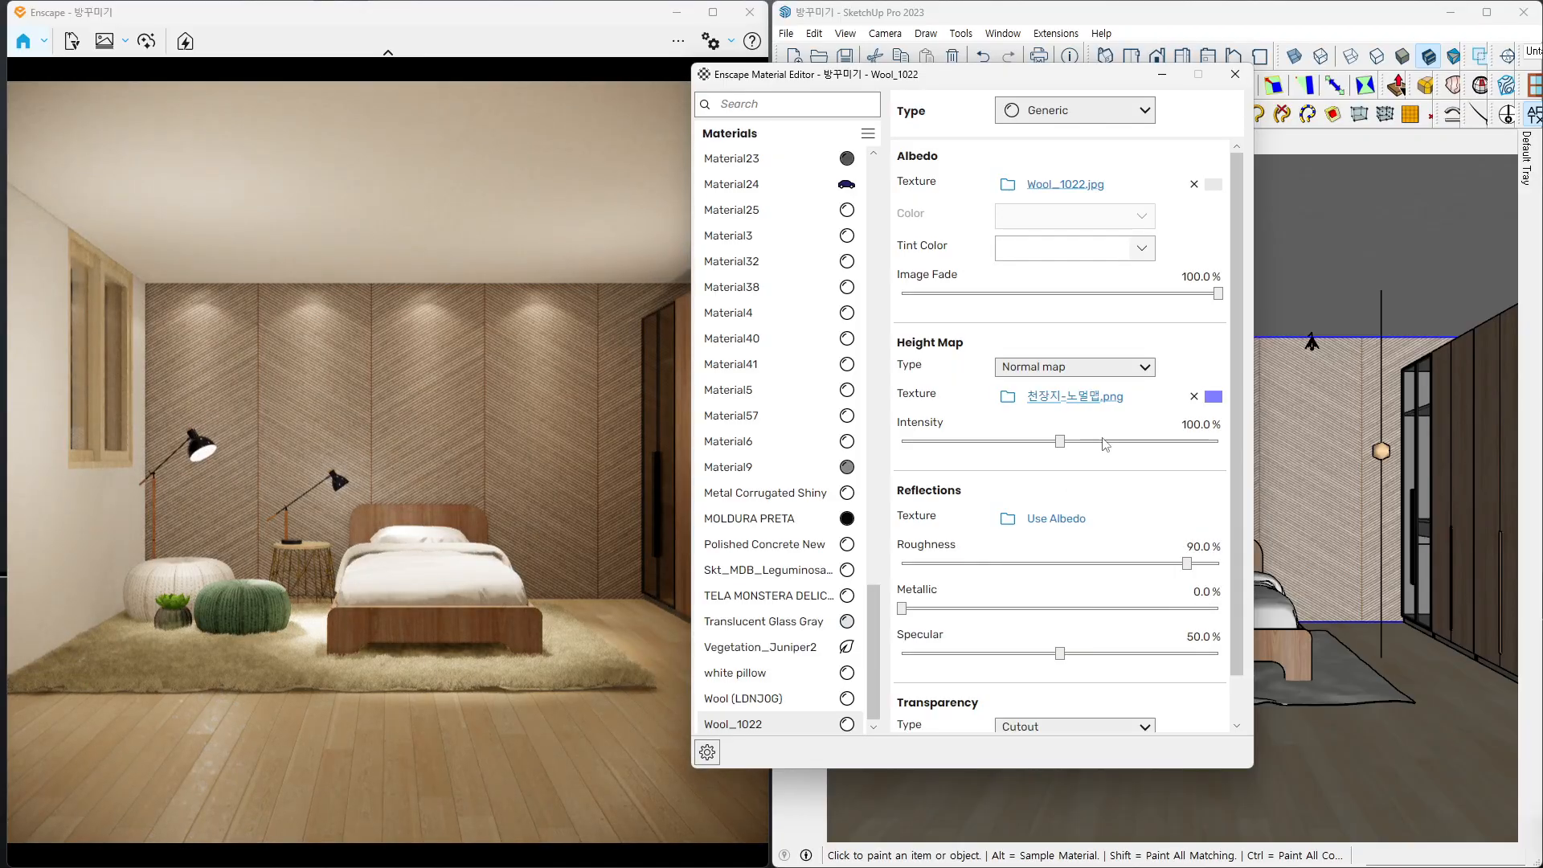
click(1069, 397)
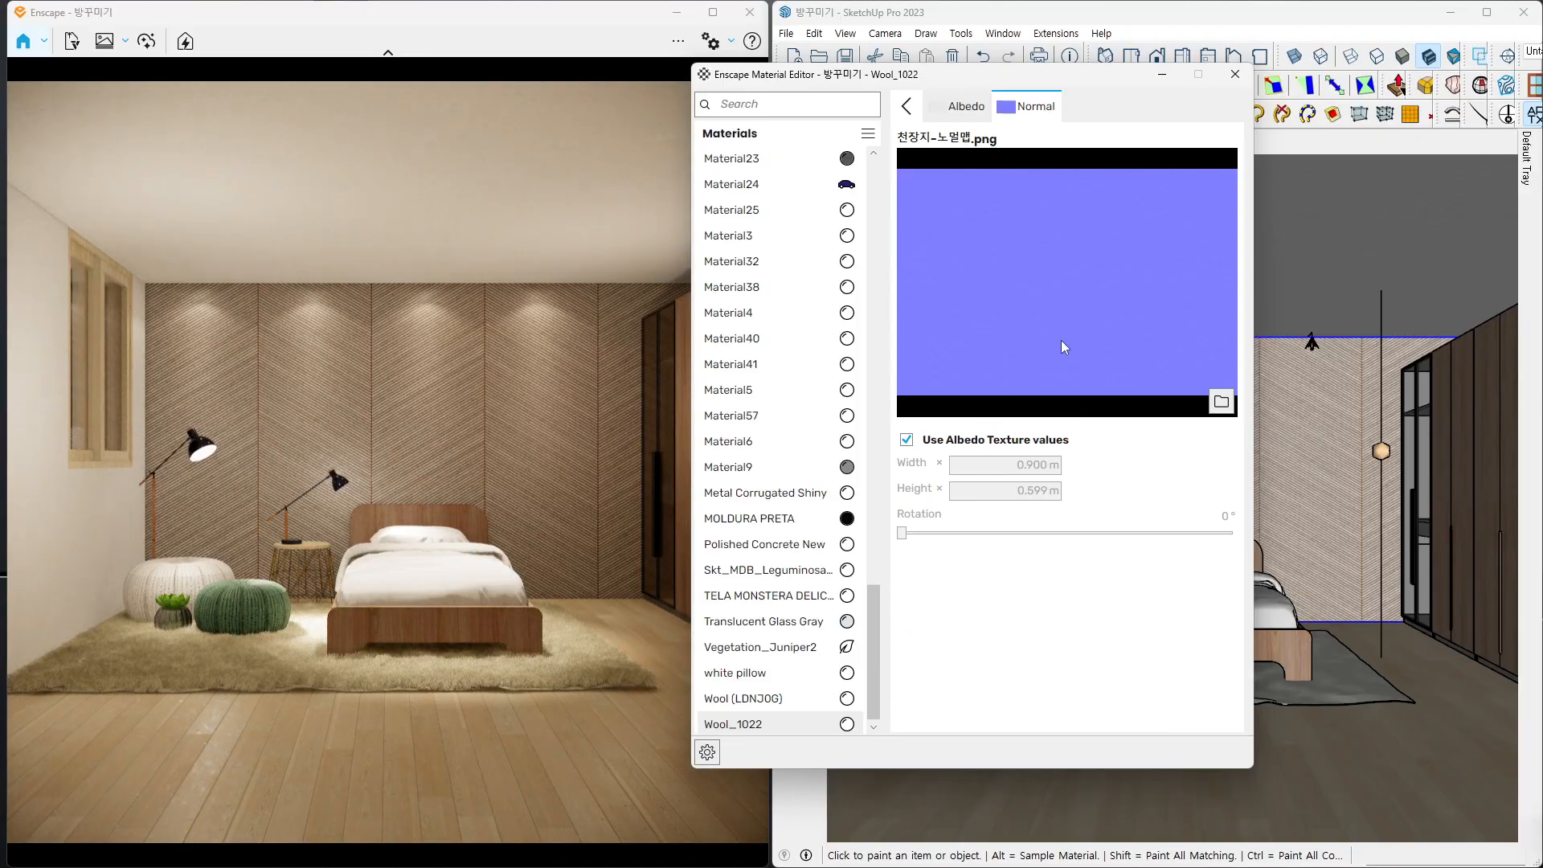
click(1221, 402)
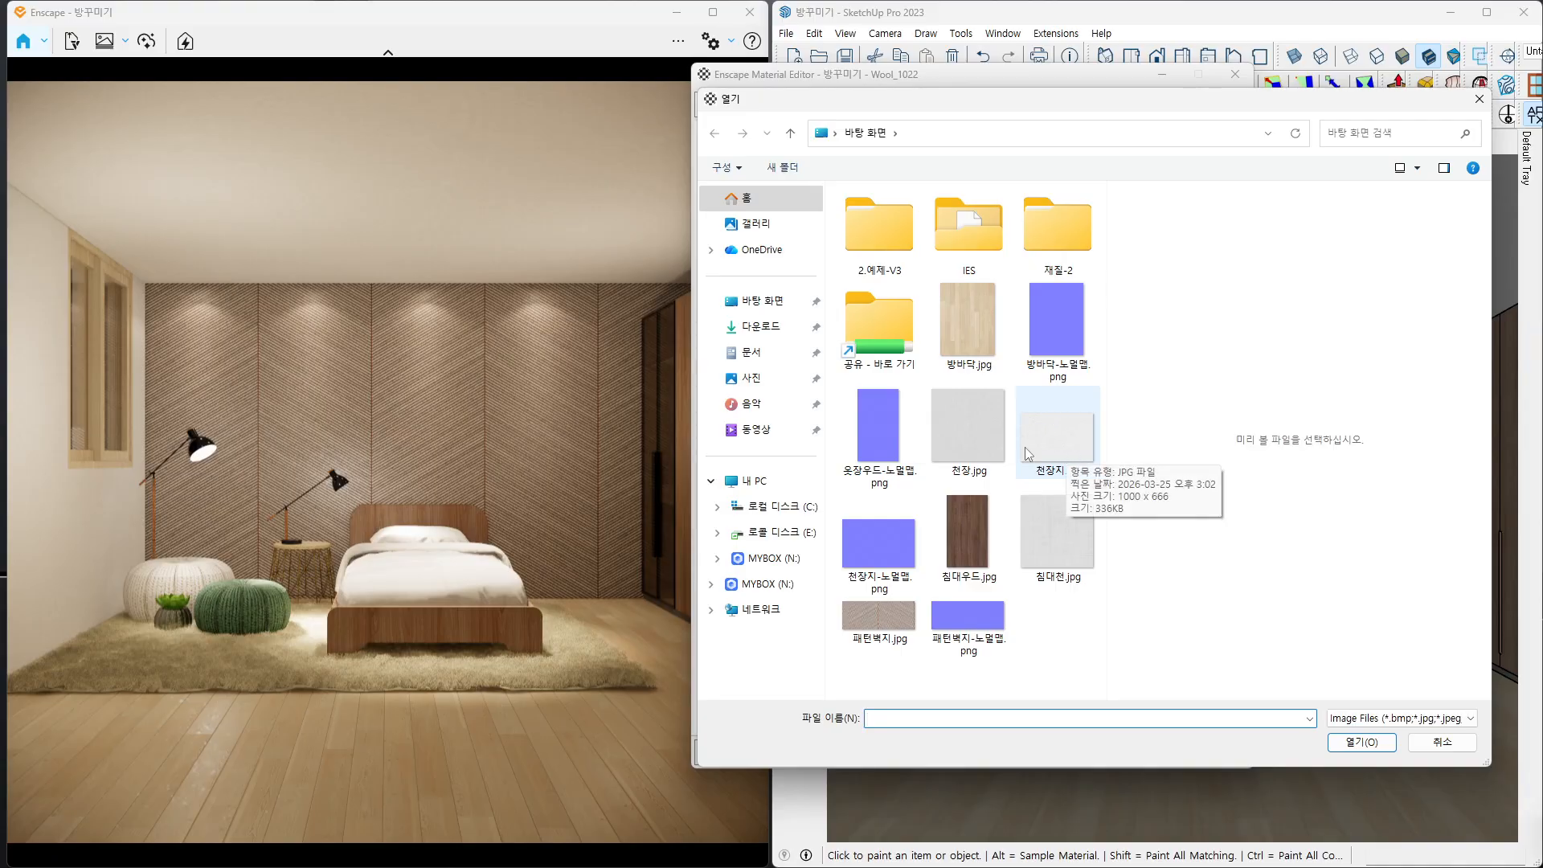
double_click(898, 544)
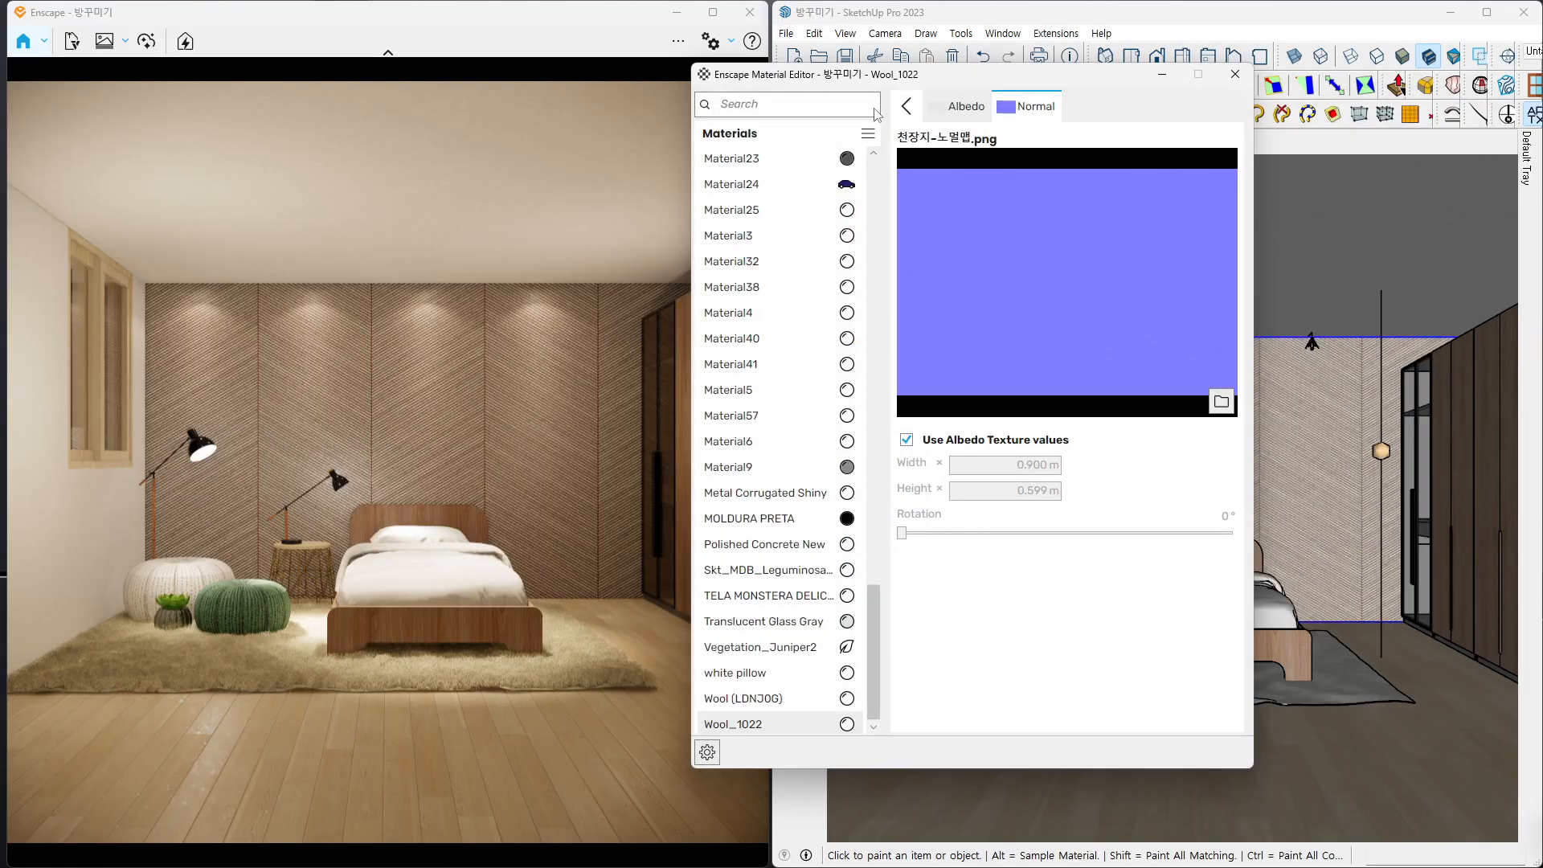
click(908, 108)
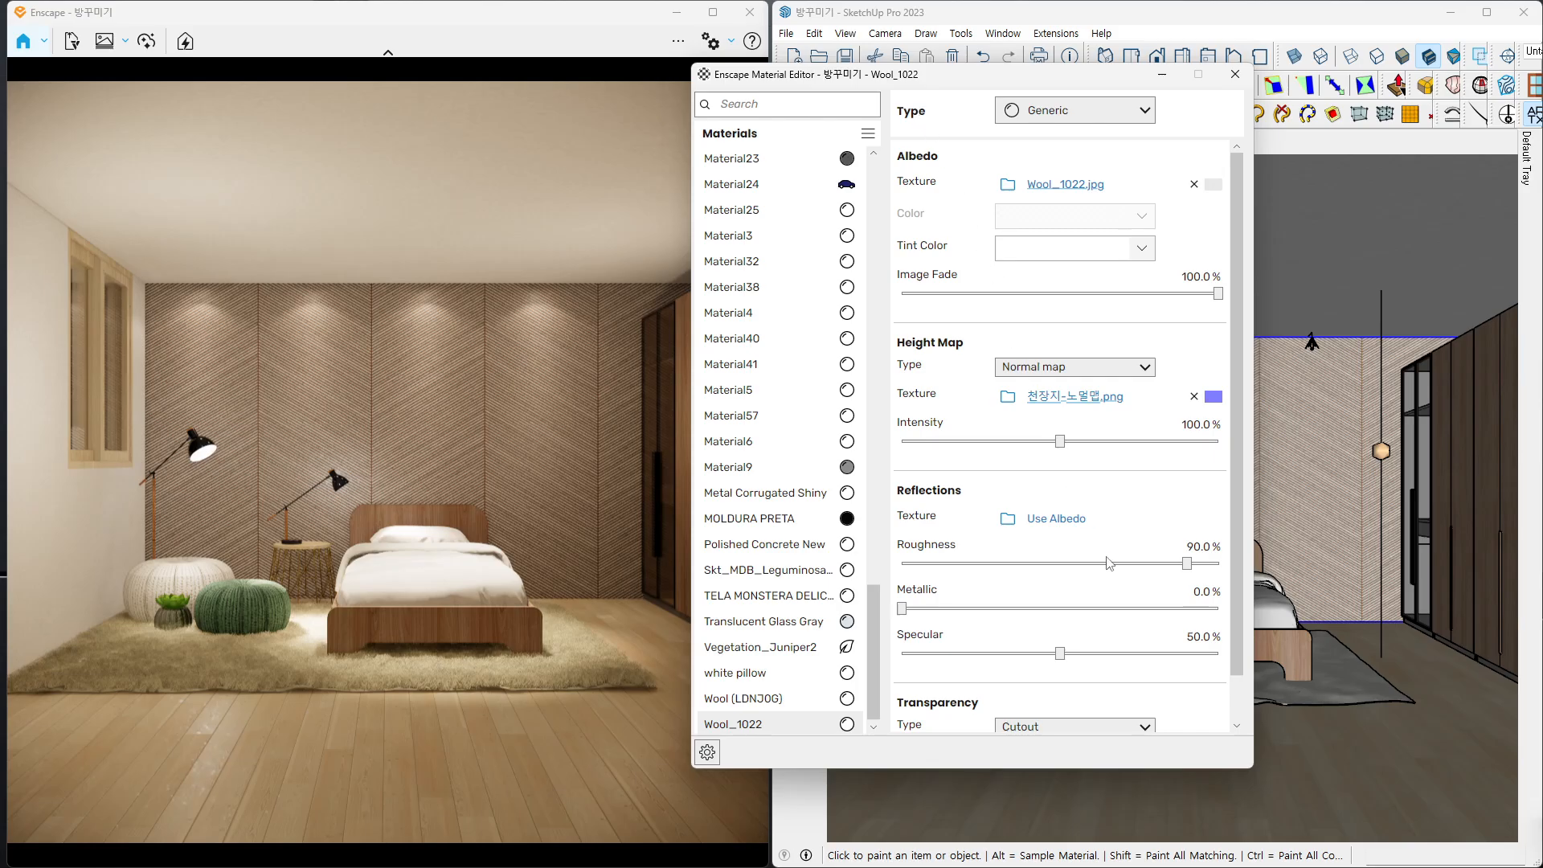
- Use the albedo texture for Wool_1022's reflections and invert the resulting roughness texture
click(1069, 522)
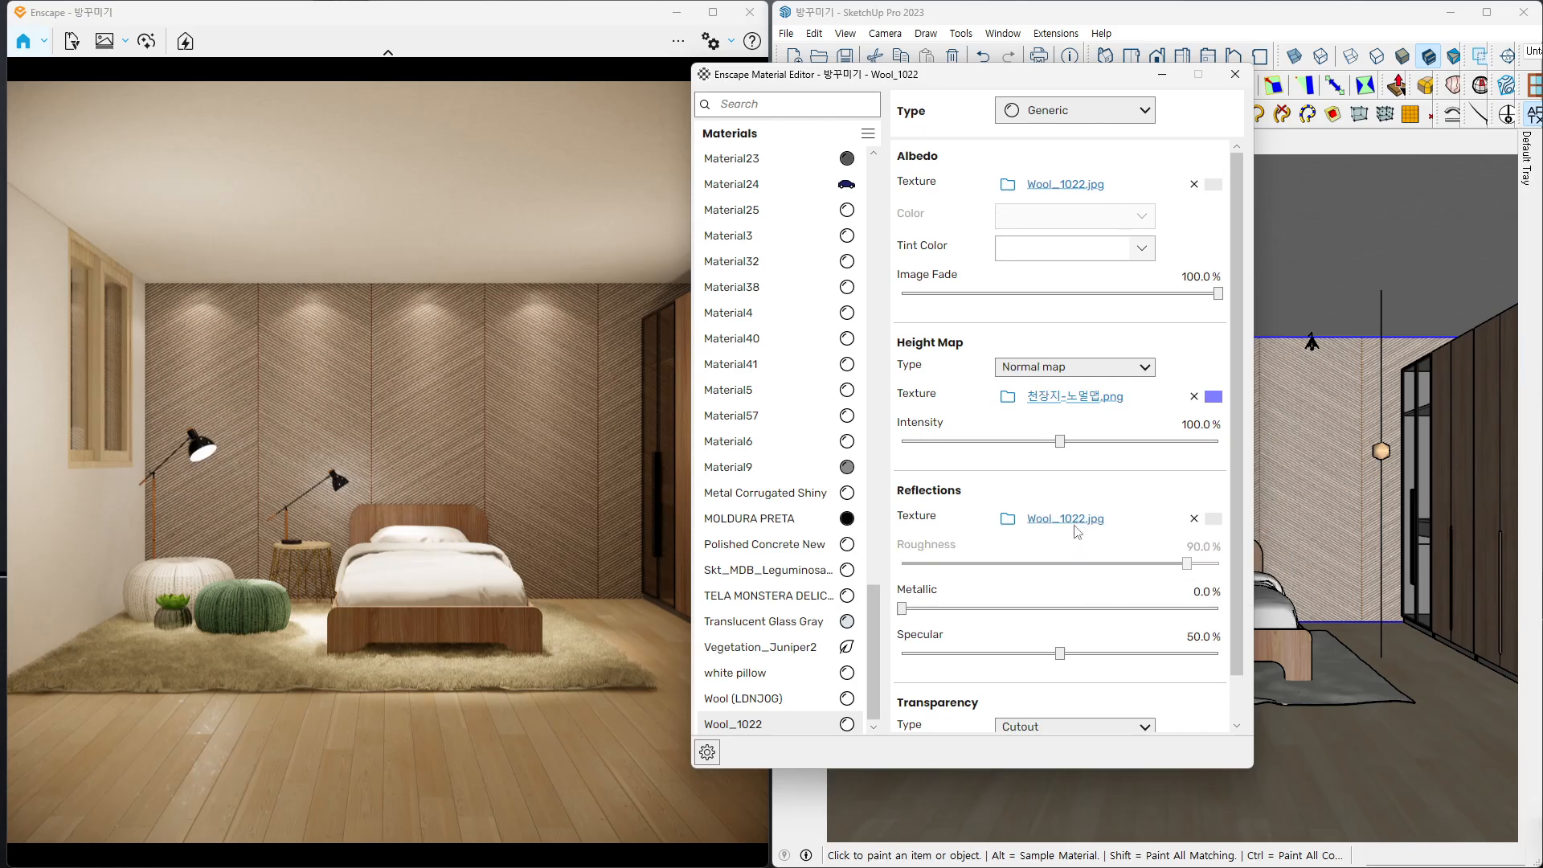
click(1069, 523)
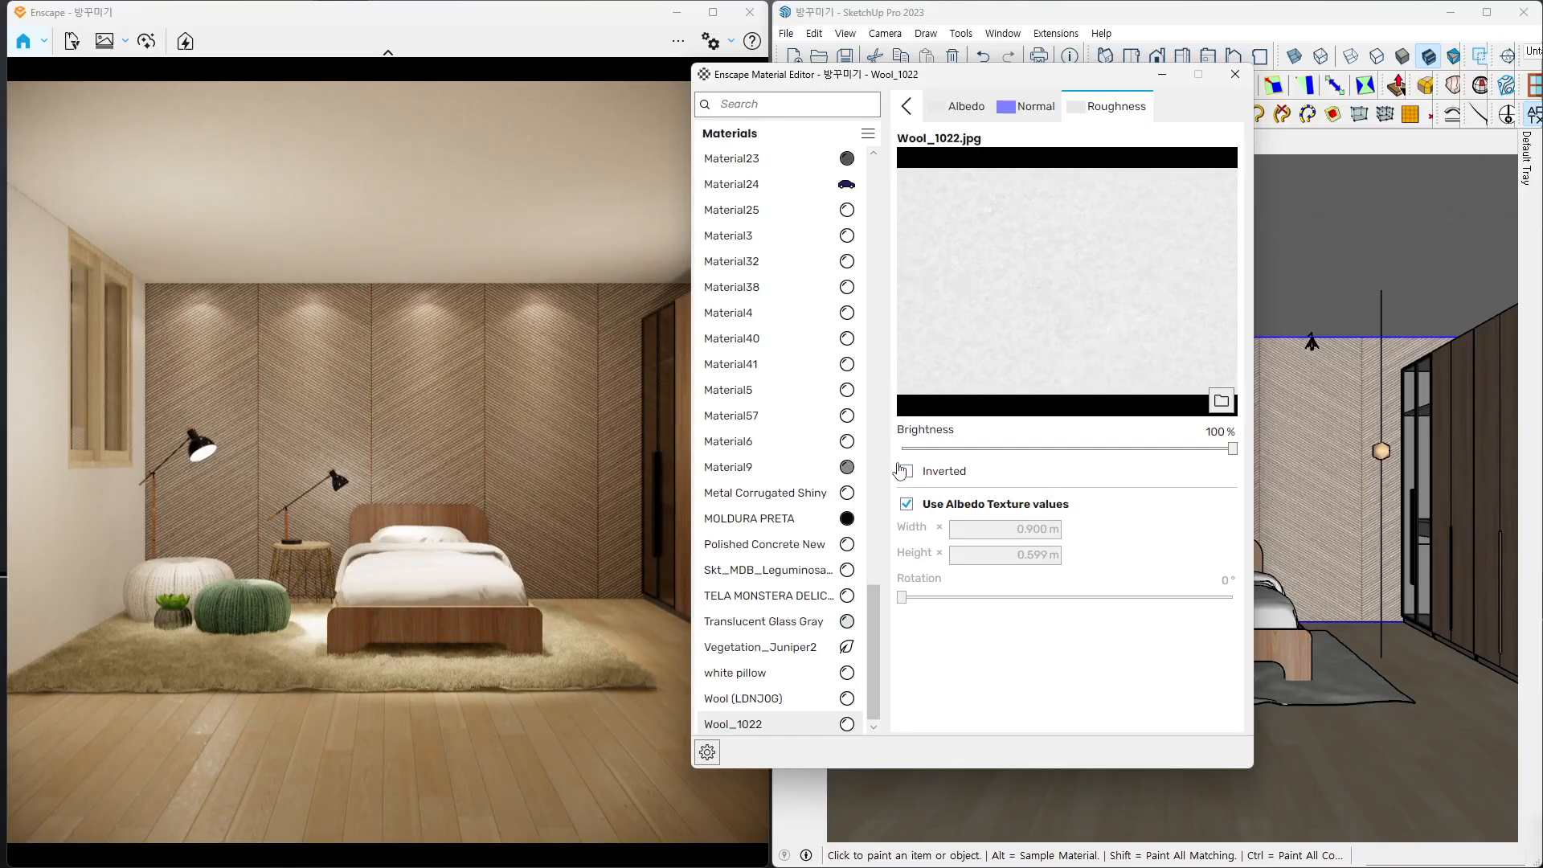
click(906, 473)
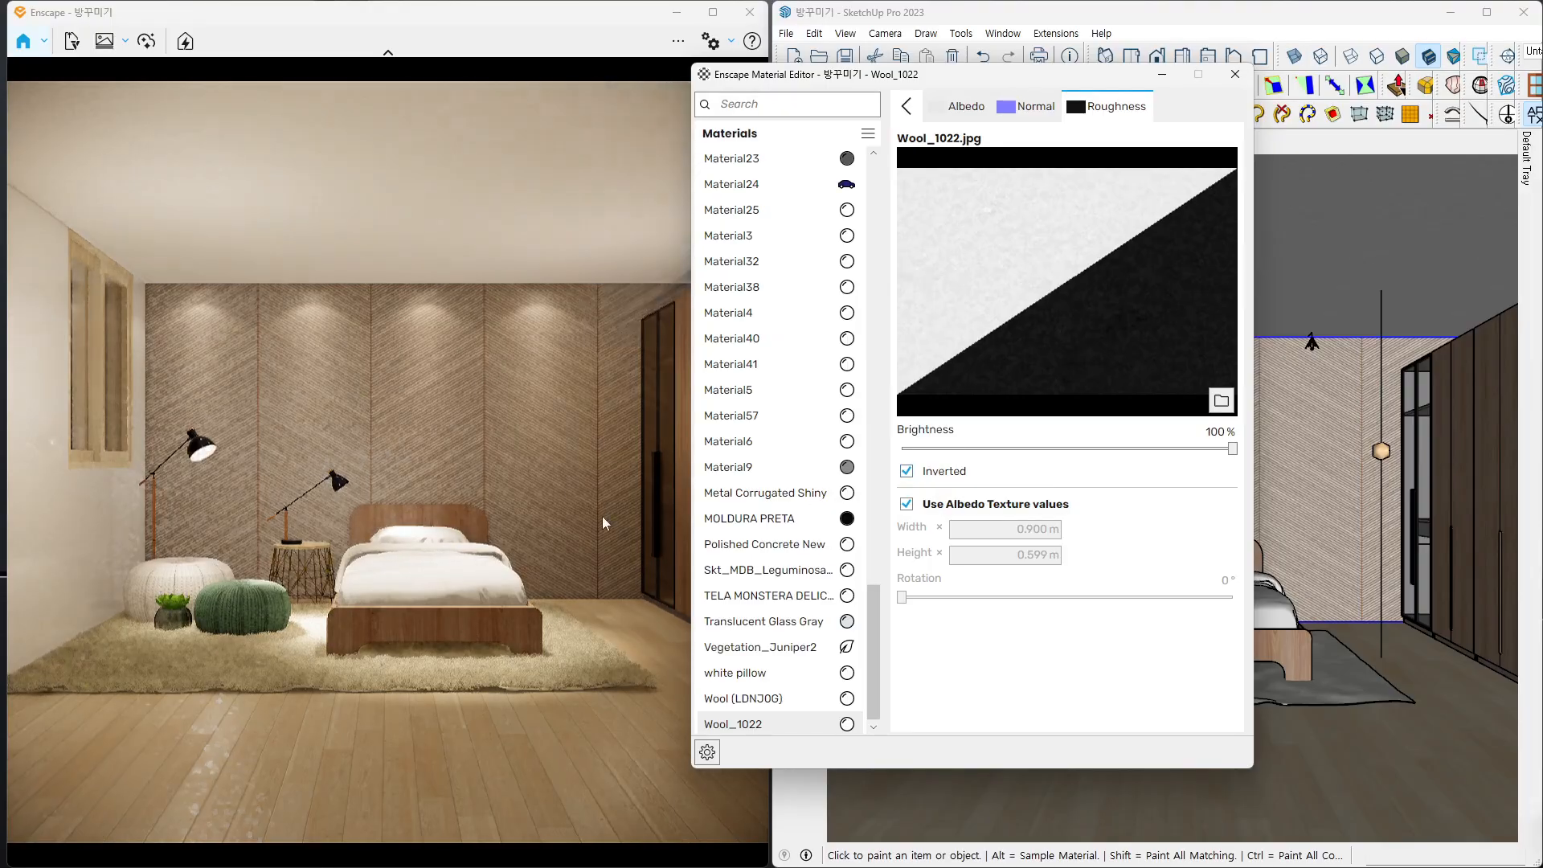
- Inspect the side wall's reflections in the render and reduce Wool_1022's roughness texture brightness to 51%
key(ctrl+1)
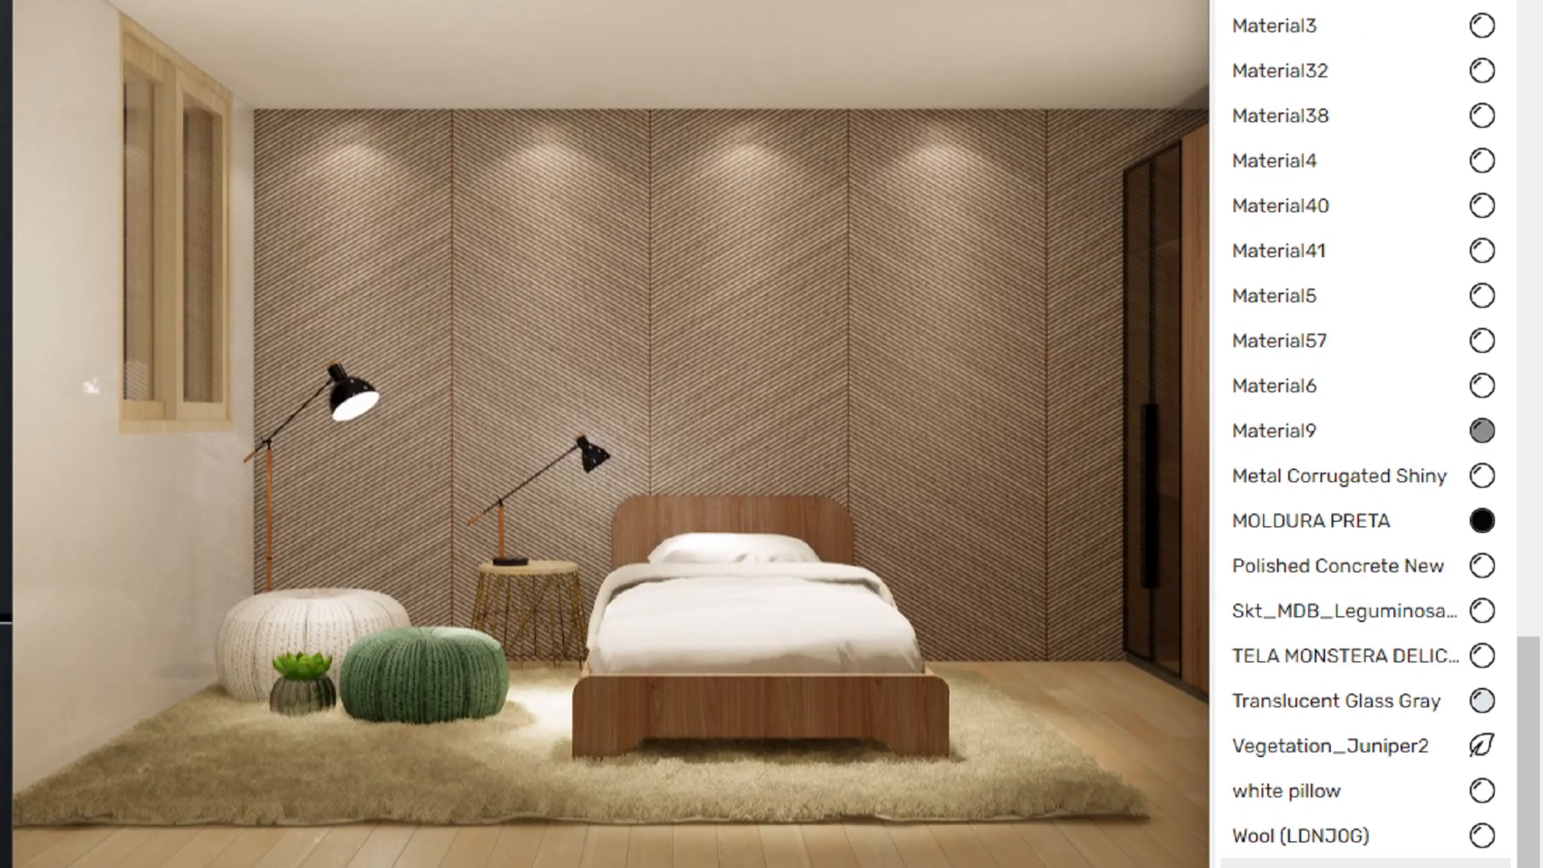
click(78, 516)
mouse_move(109, 637)
mouse_down()
mouse_move(22, 364)
mouse_move(243, 484)
mouse_move(120, 675)
mouse_move(71, 667)
mouse_move(65, 645)
mouse_up()
key(Escape)
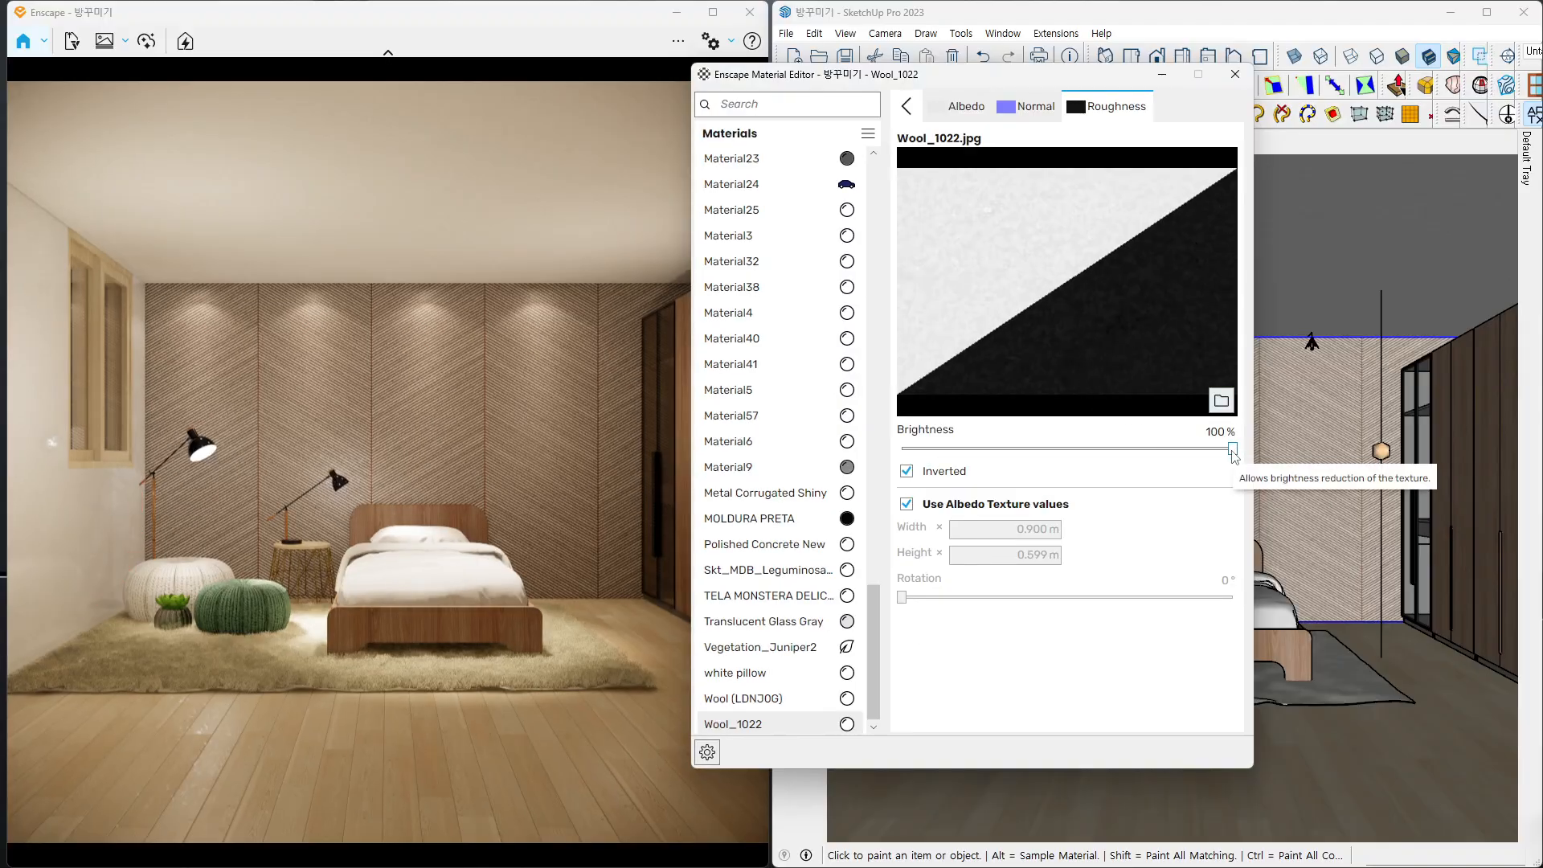
drag(1232, 452, 1074, 460)
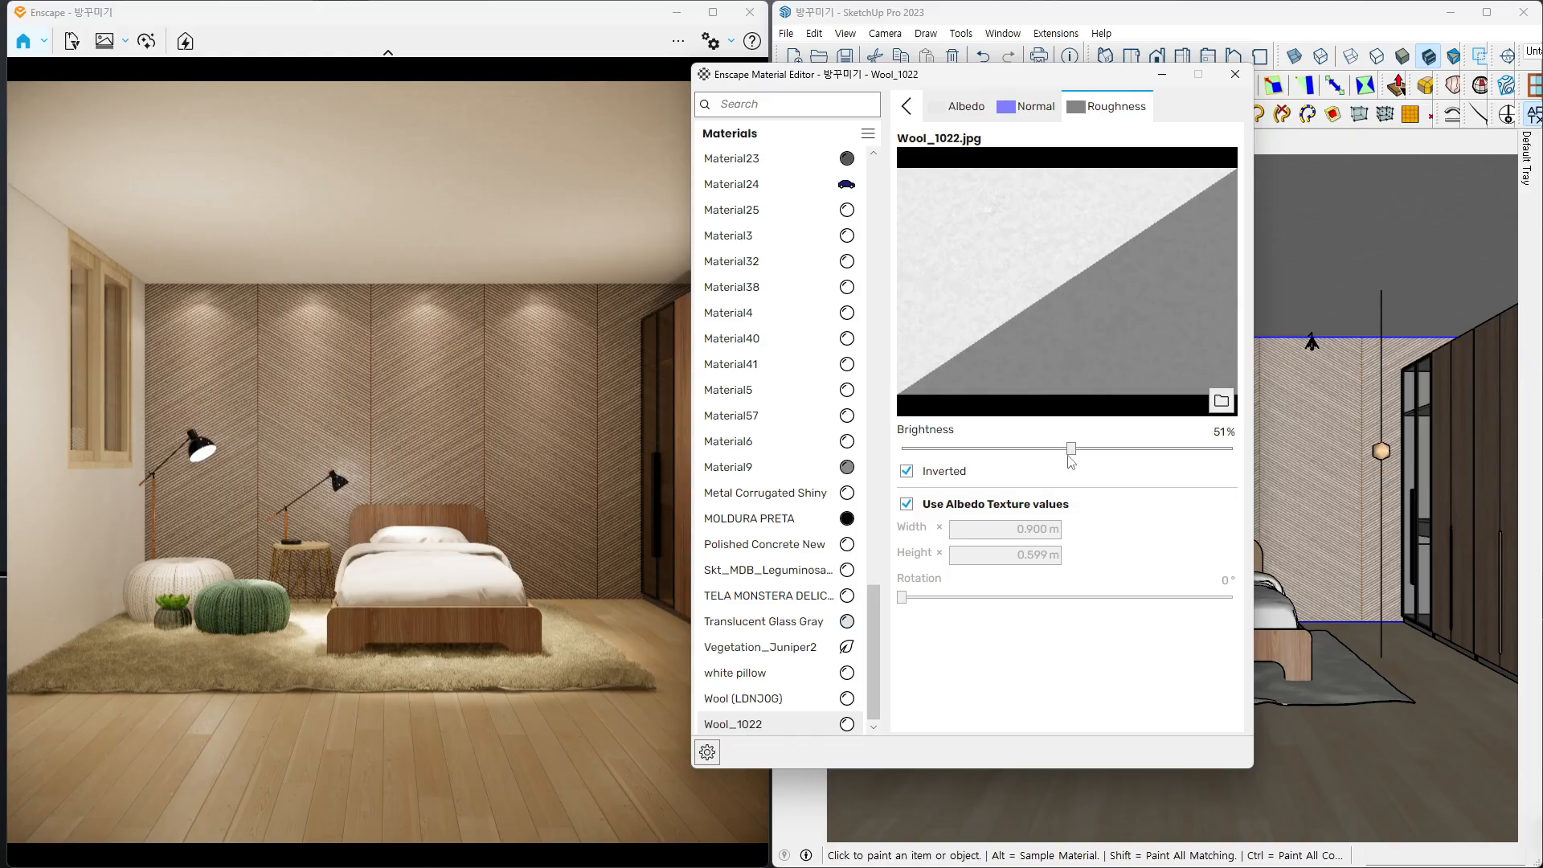
click(905, 107)
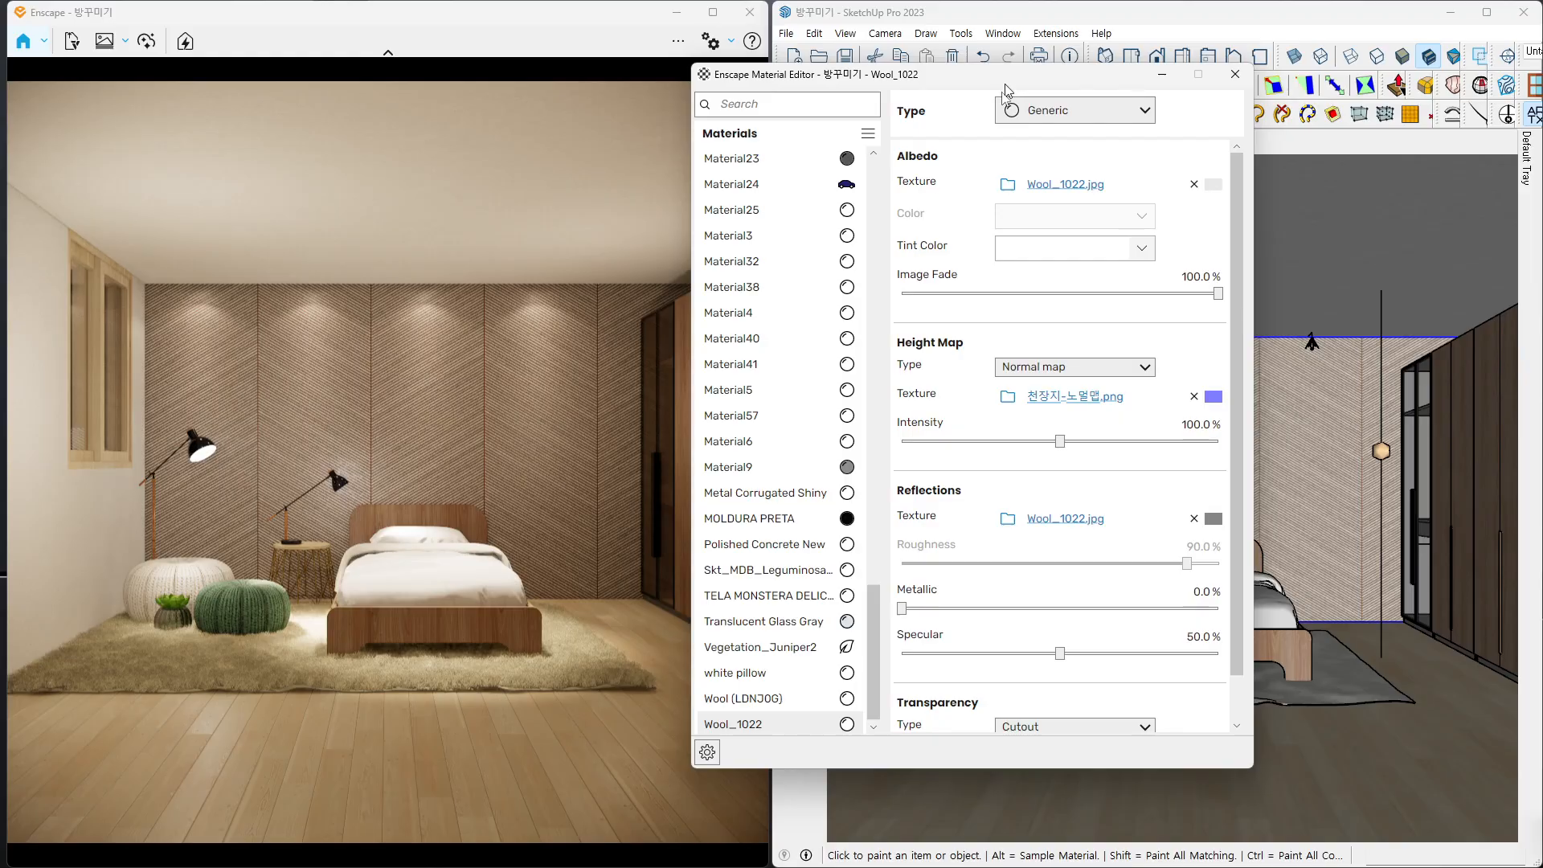
- Sample the ceiling's material Wool (LDNJ0G) from the model into the material editor
mouse_move(1005, 90)
mouse_down()
mouse_move(713, 212)
mouse_move(704, 298)
mouse_up()
key(space)
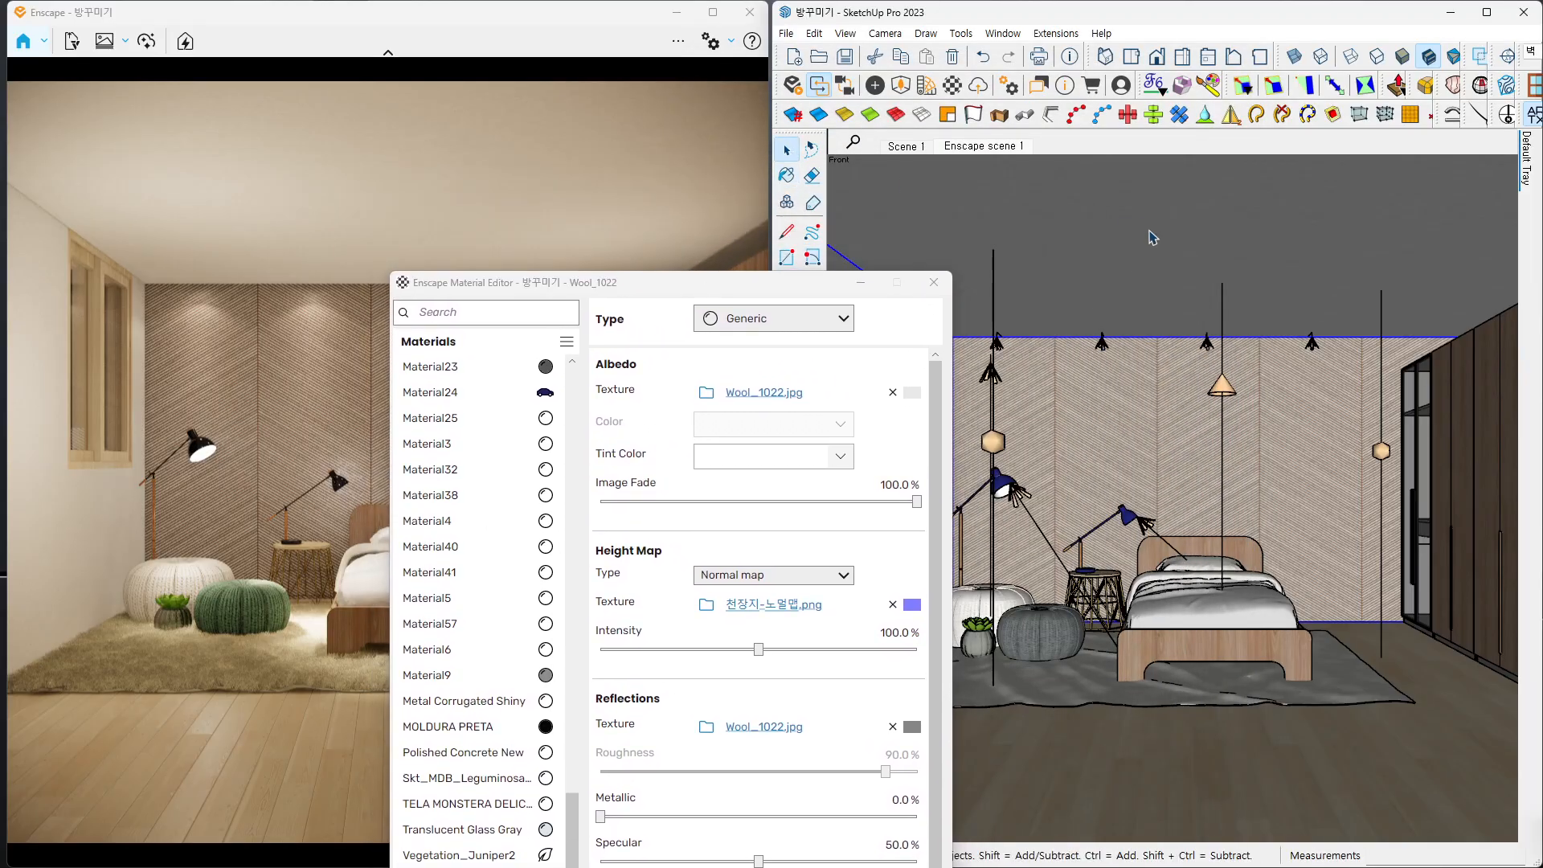
key(b)
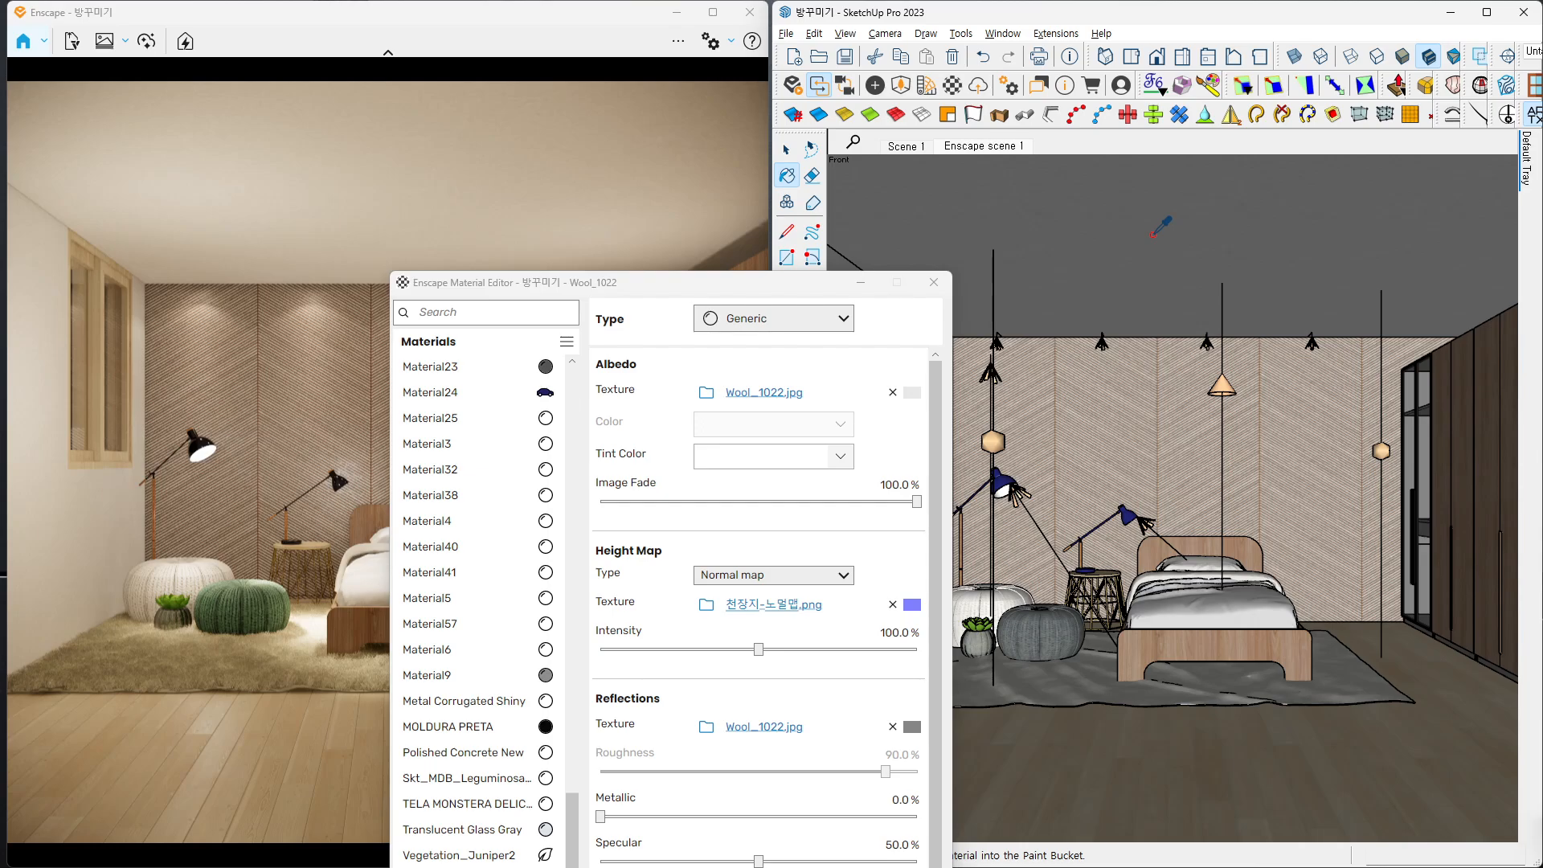
alt+click(1151, 235)
drag(770, 282, 1071, 84)
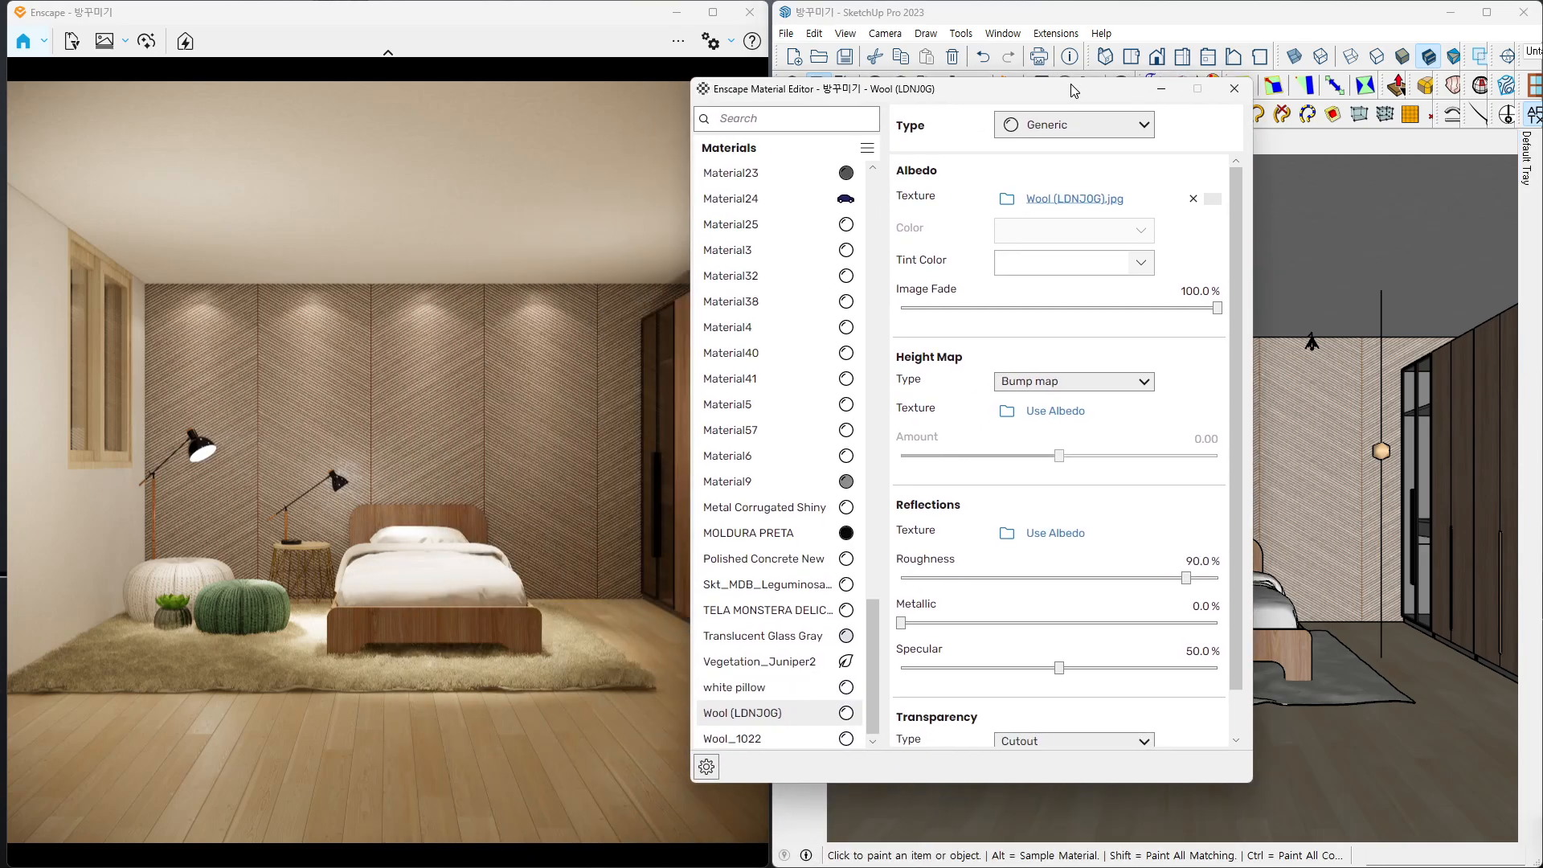
- Darken the albedo tint color of the ceiling material Wool (LDNJ0G) from white to light grey
click(1101, 259)
click(999, 570)
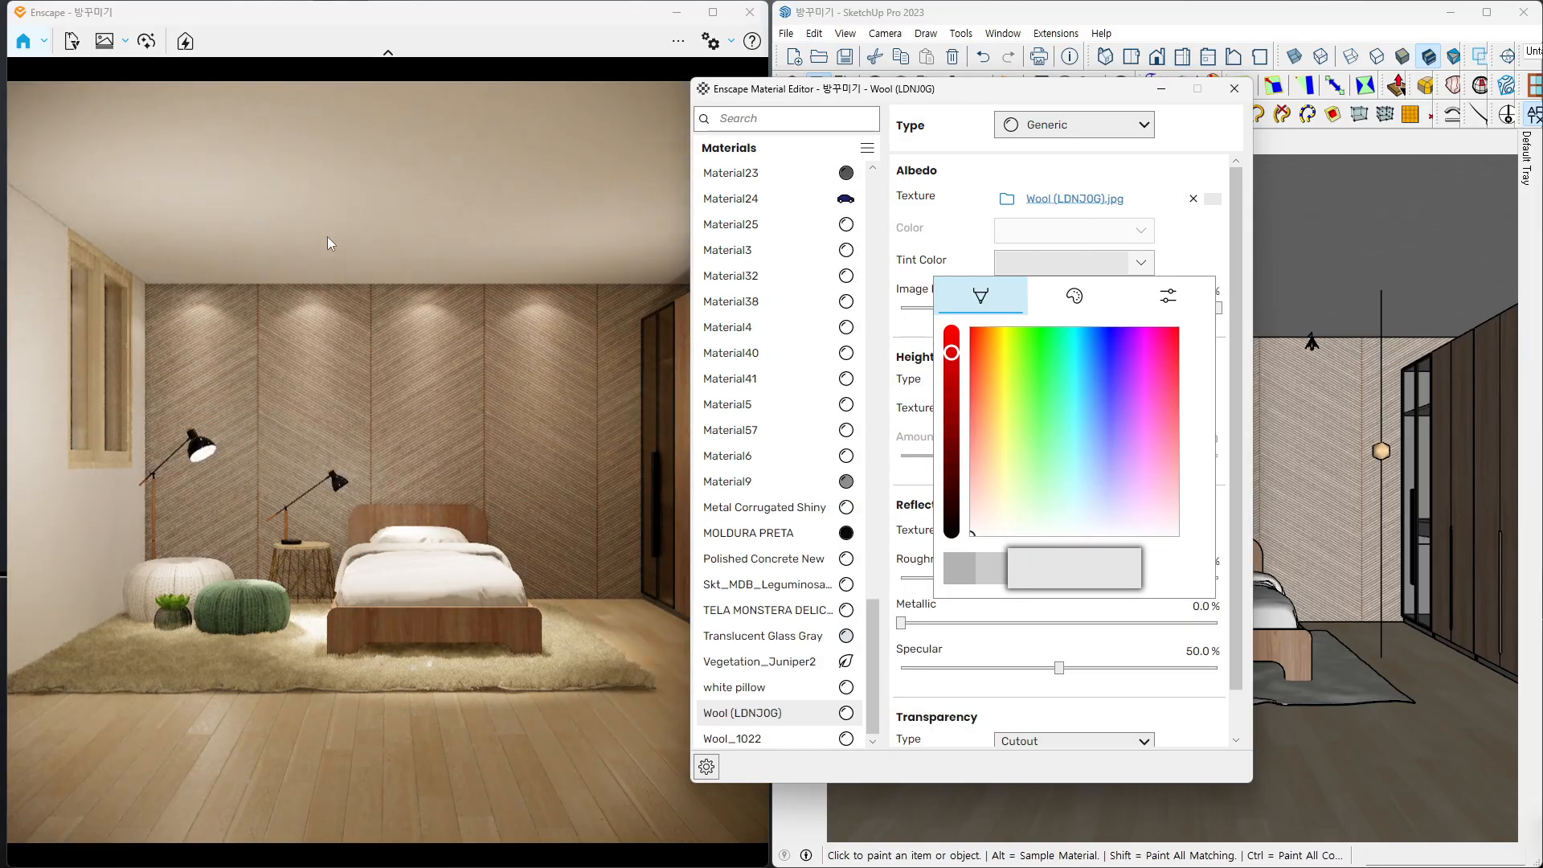
click(1228, 235)
- Set the ceiling material's height map type to Normal map and load 천장지-노멀맵.png as its texture
click(1091, 382)
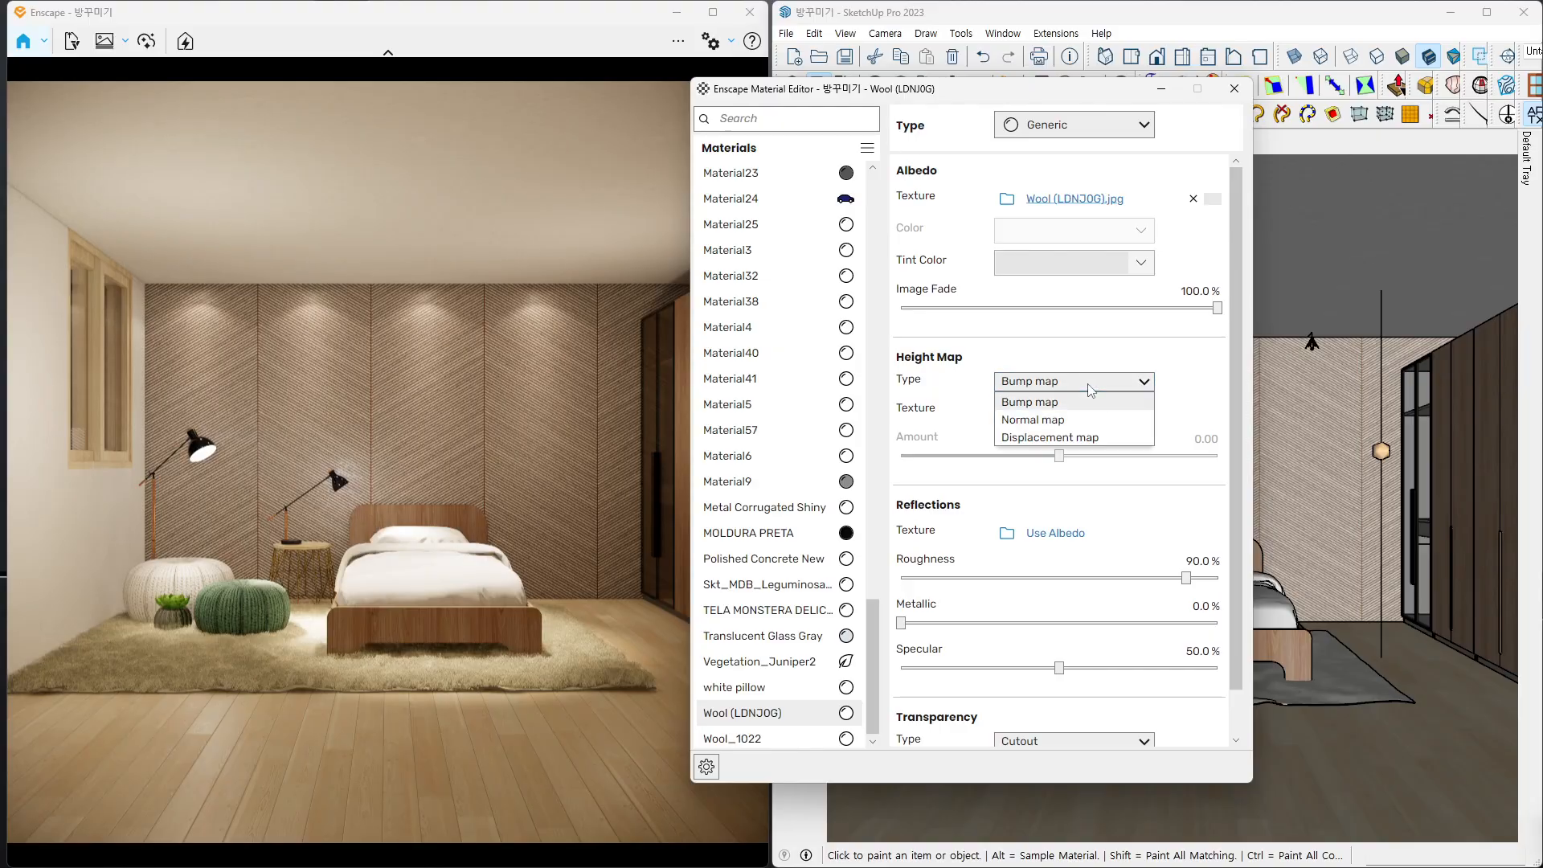
click(1044, 419)
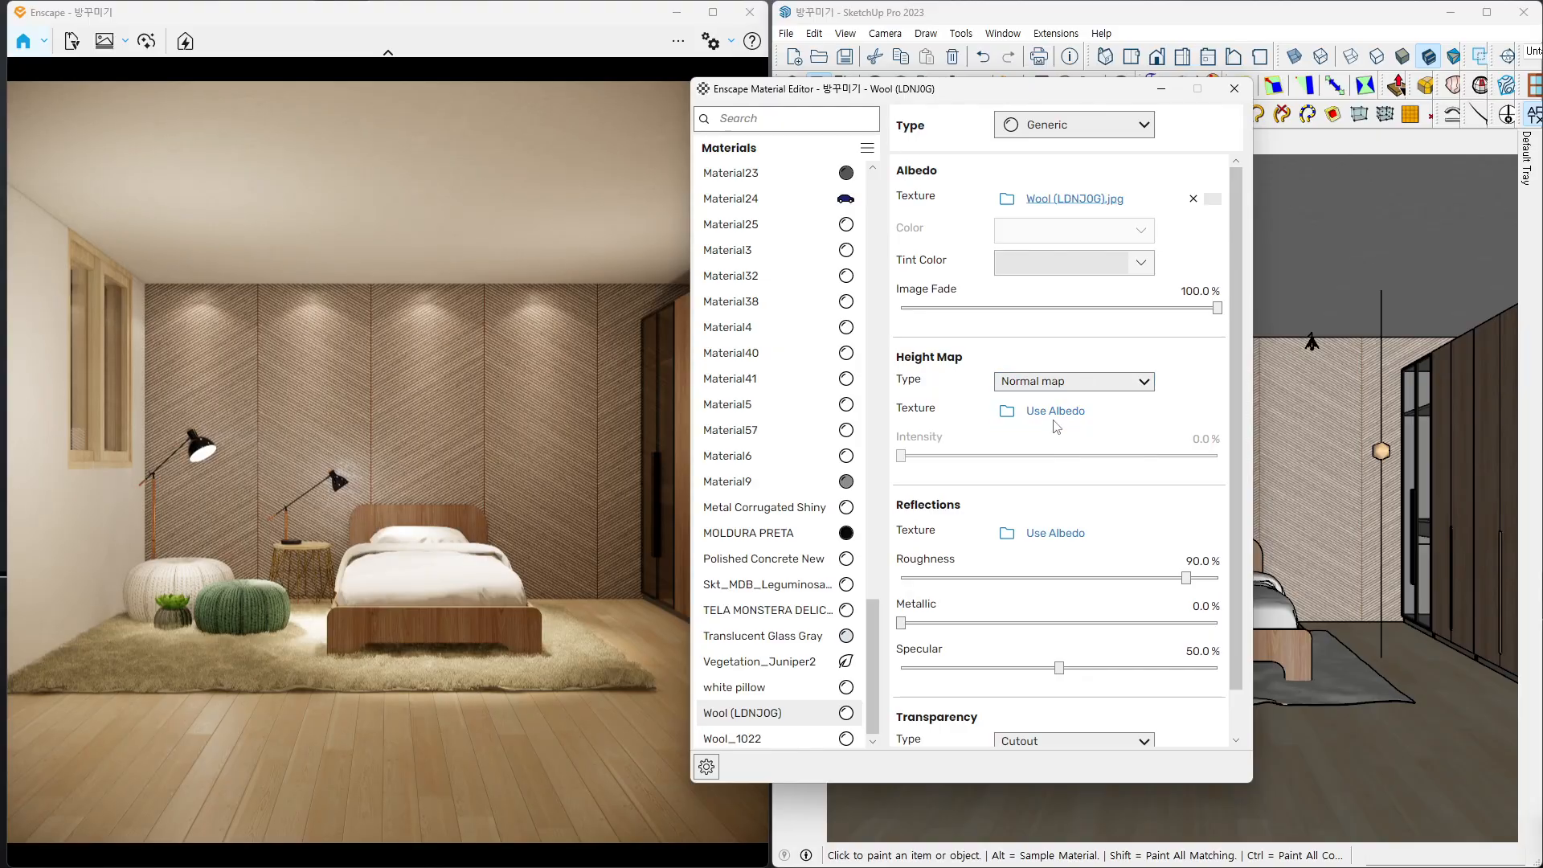
click(1014, 410)
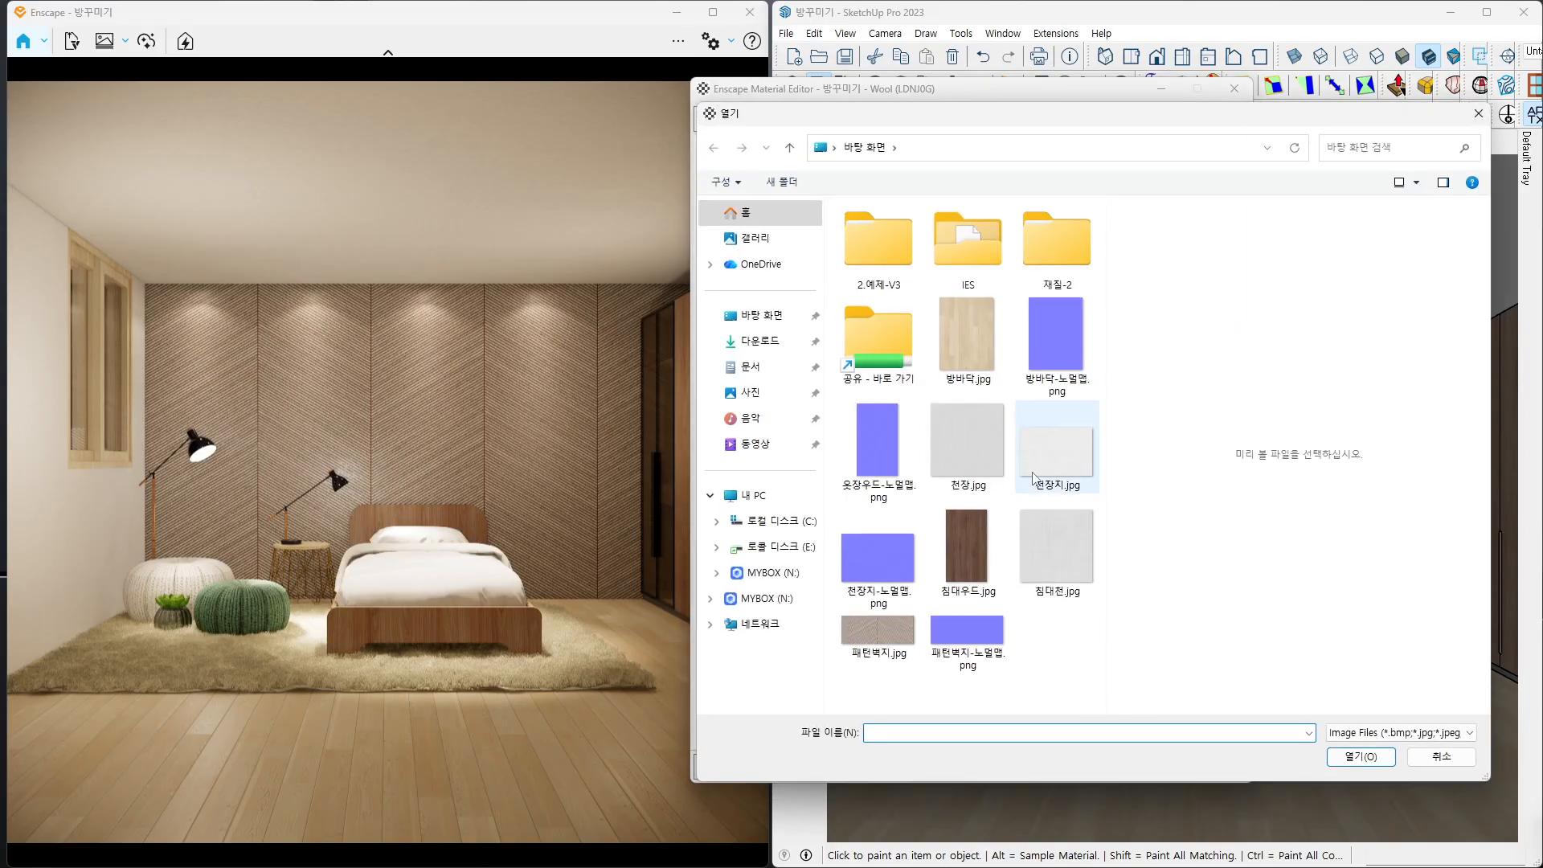
double_click(900, 553)
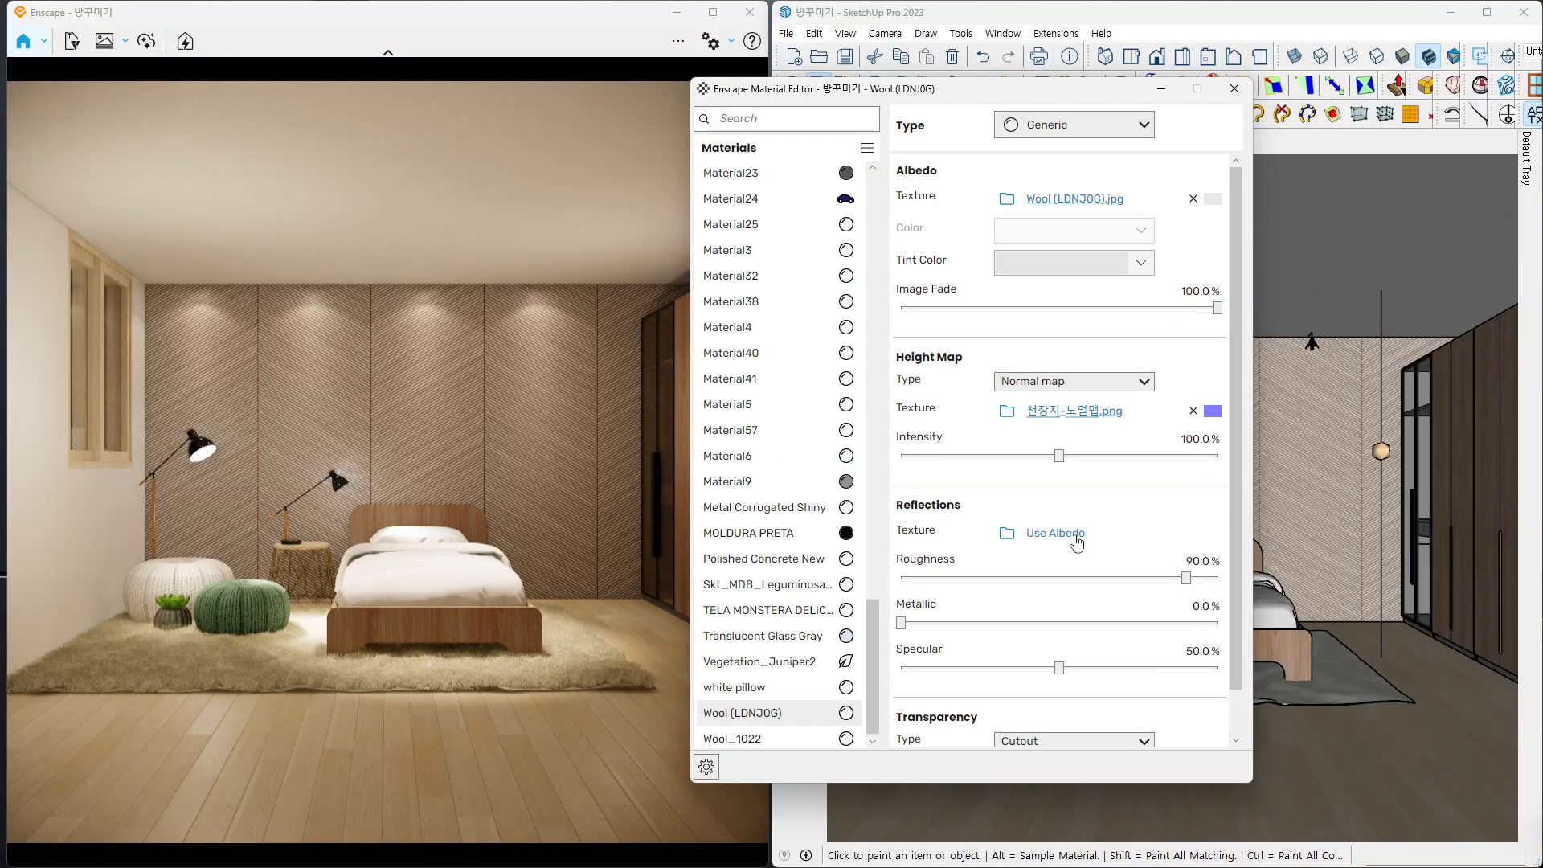
- Use the albedo texture, inverted and at 47% brightness, as the ceiling material's roughness texture and close the material editor
click(1062, 522)
click(1056, 536)
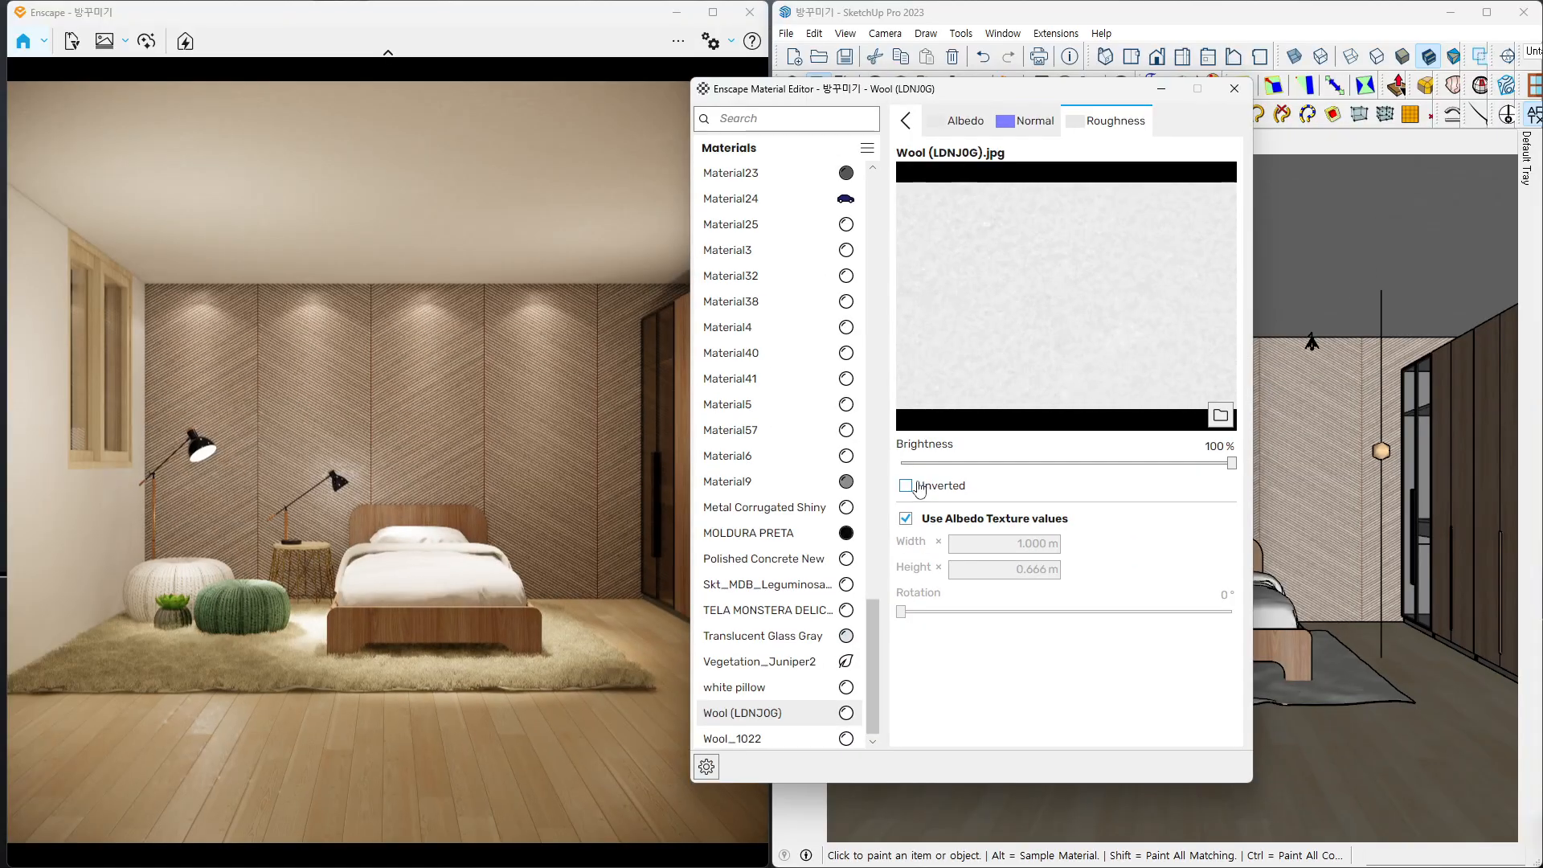
click(920, 488)
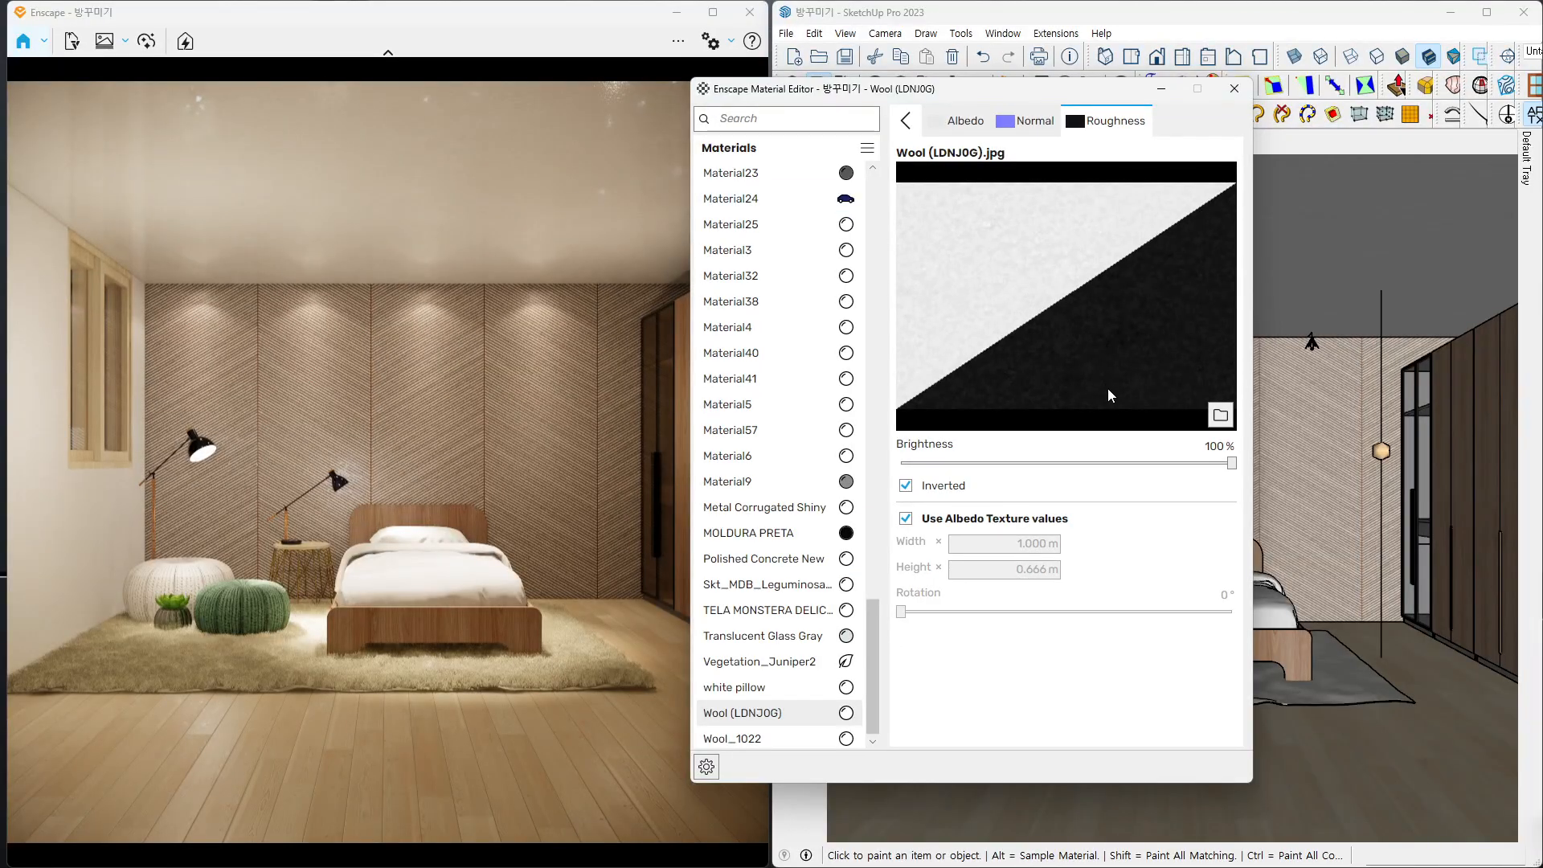
drag(1231, 463, 1057, 468)
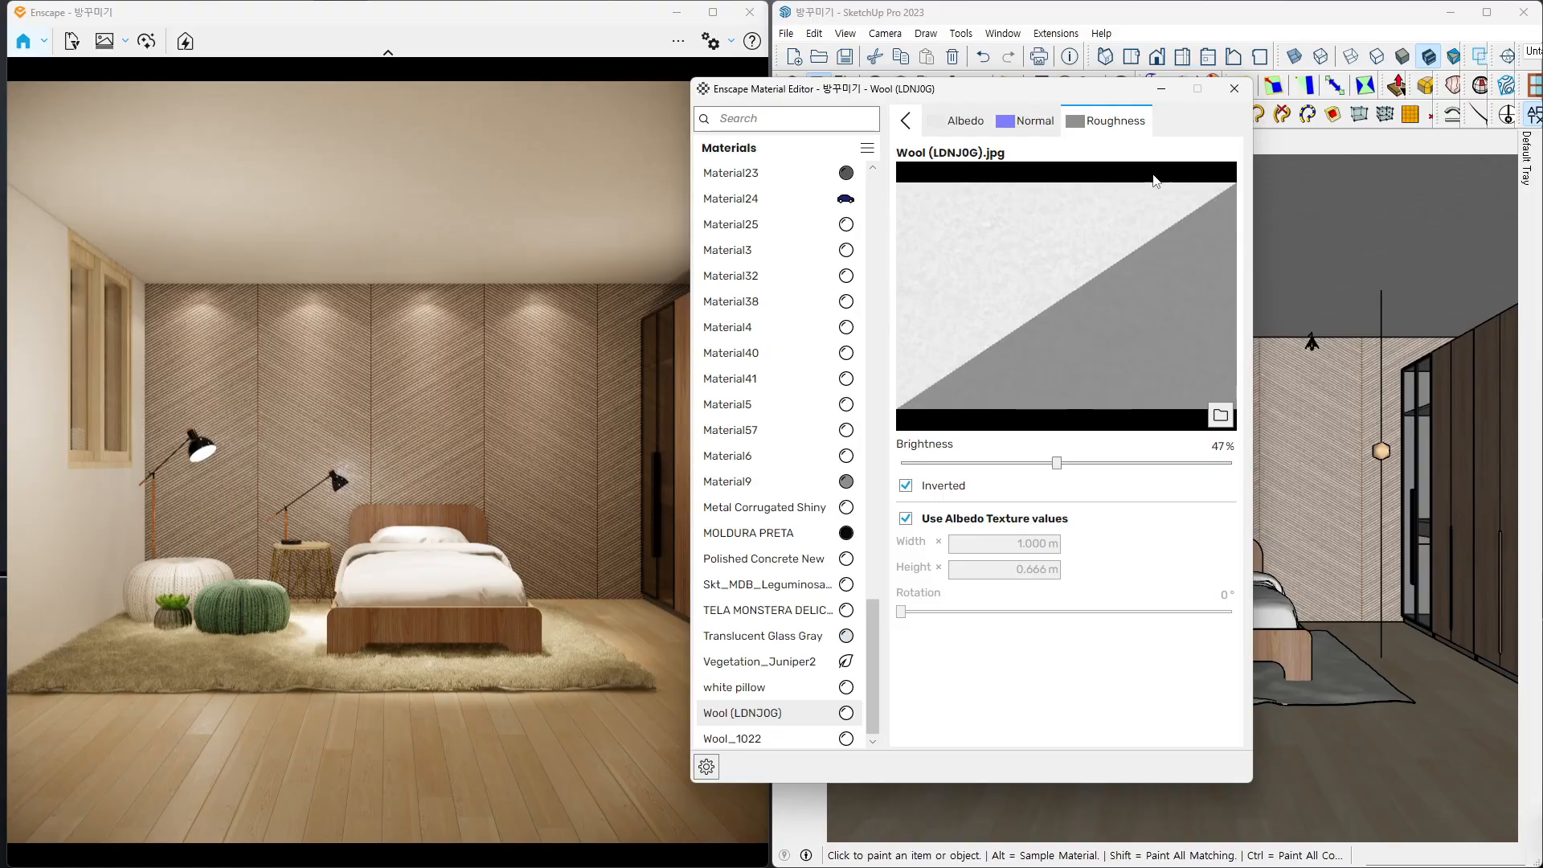
click(1235, 89)
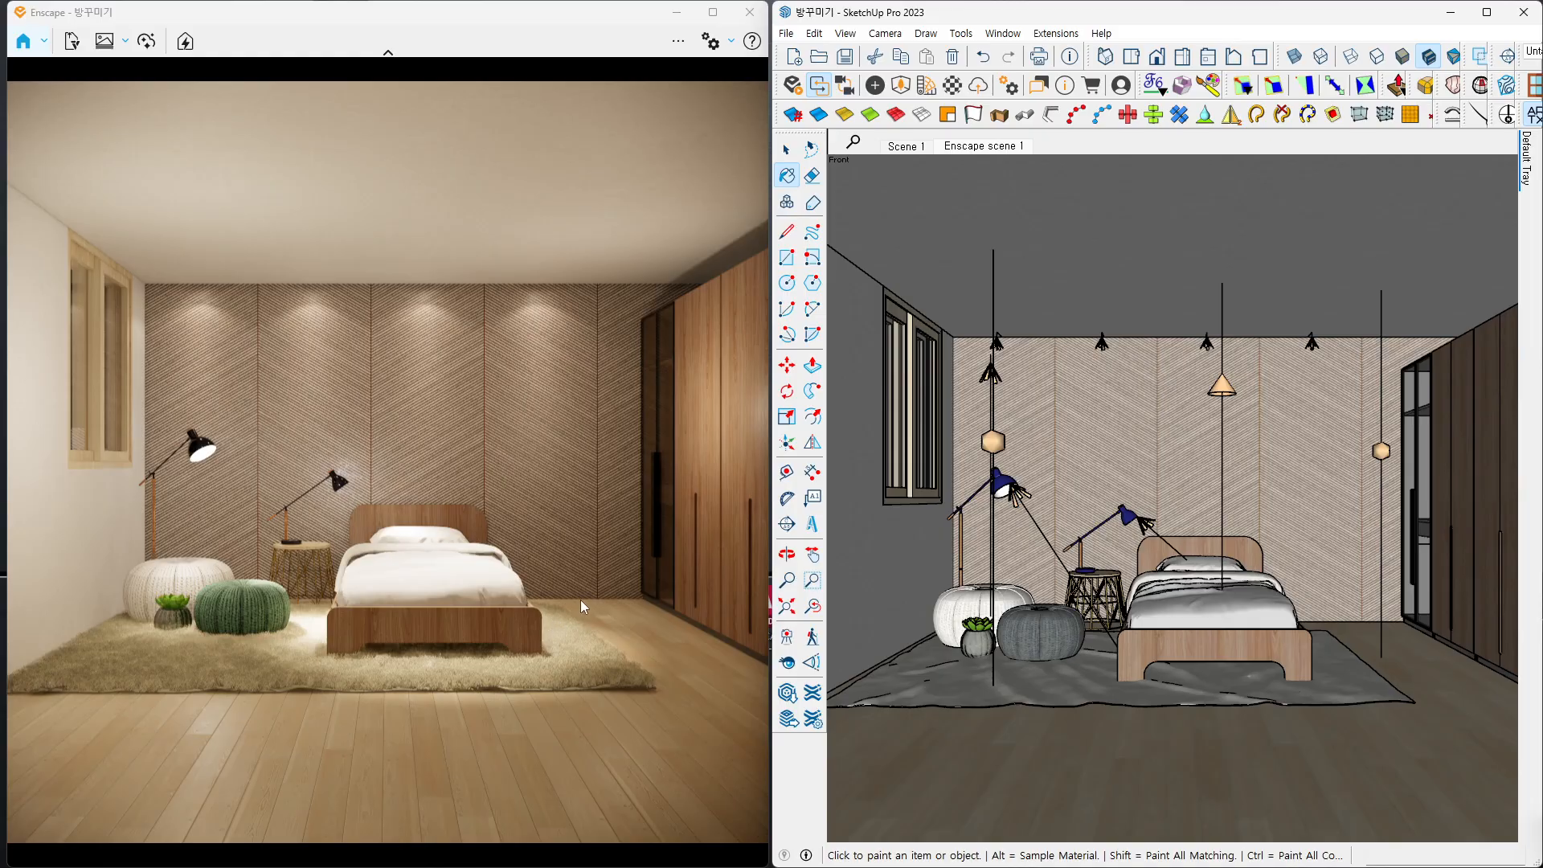
key(ctrl+1)
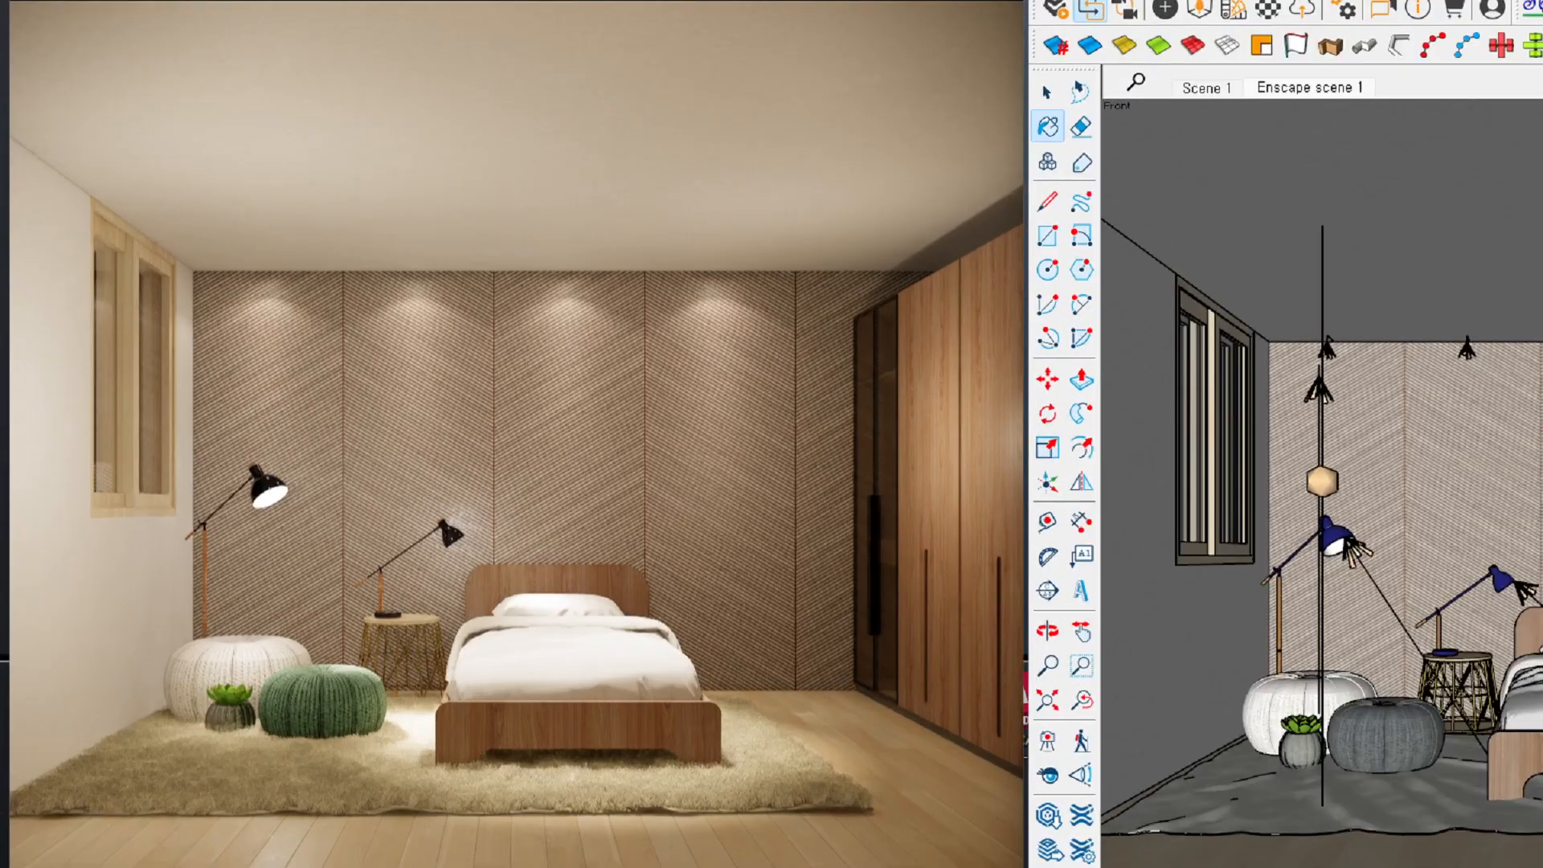
click(162, 300)
mouse_move(145, 263)
mouse_down()
mouse_move(172, 265)
mouse_move(202, 303)
mouse_move(217, 280)
mouse_up()
key(Escape)
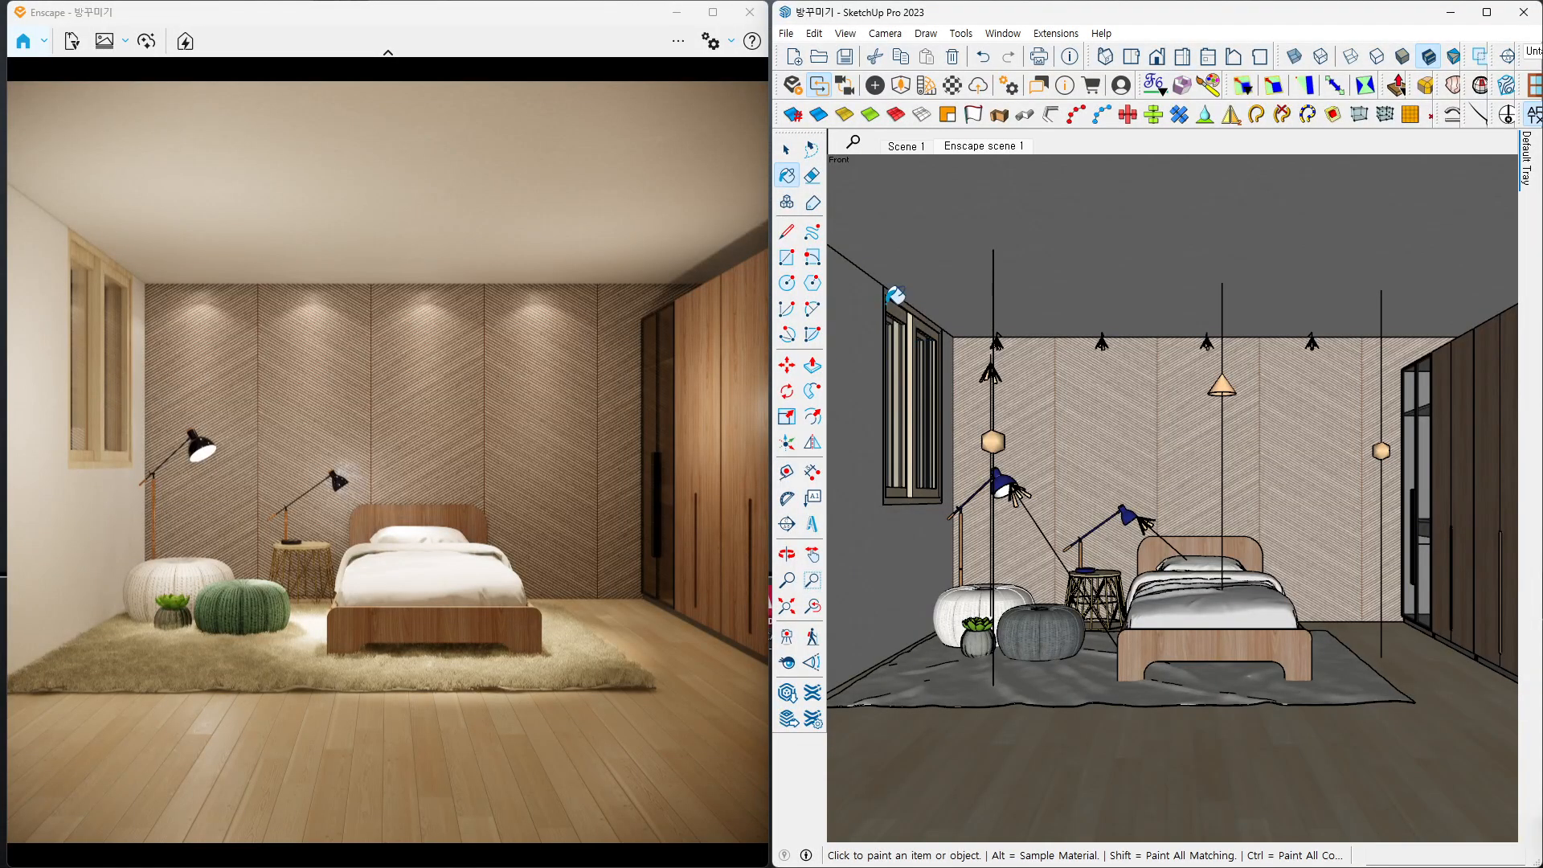
- Load the window frame's material Cross-laminated_Timber_(CLT)_Fir_379 from the model into the Enscape material editor
click(787, 150)
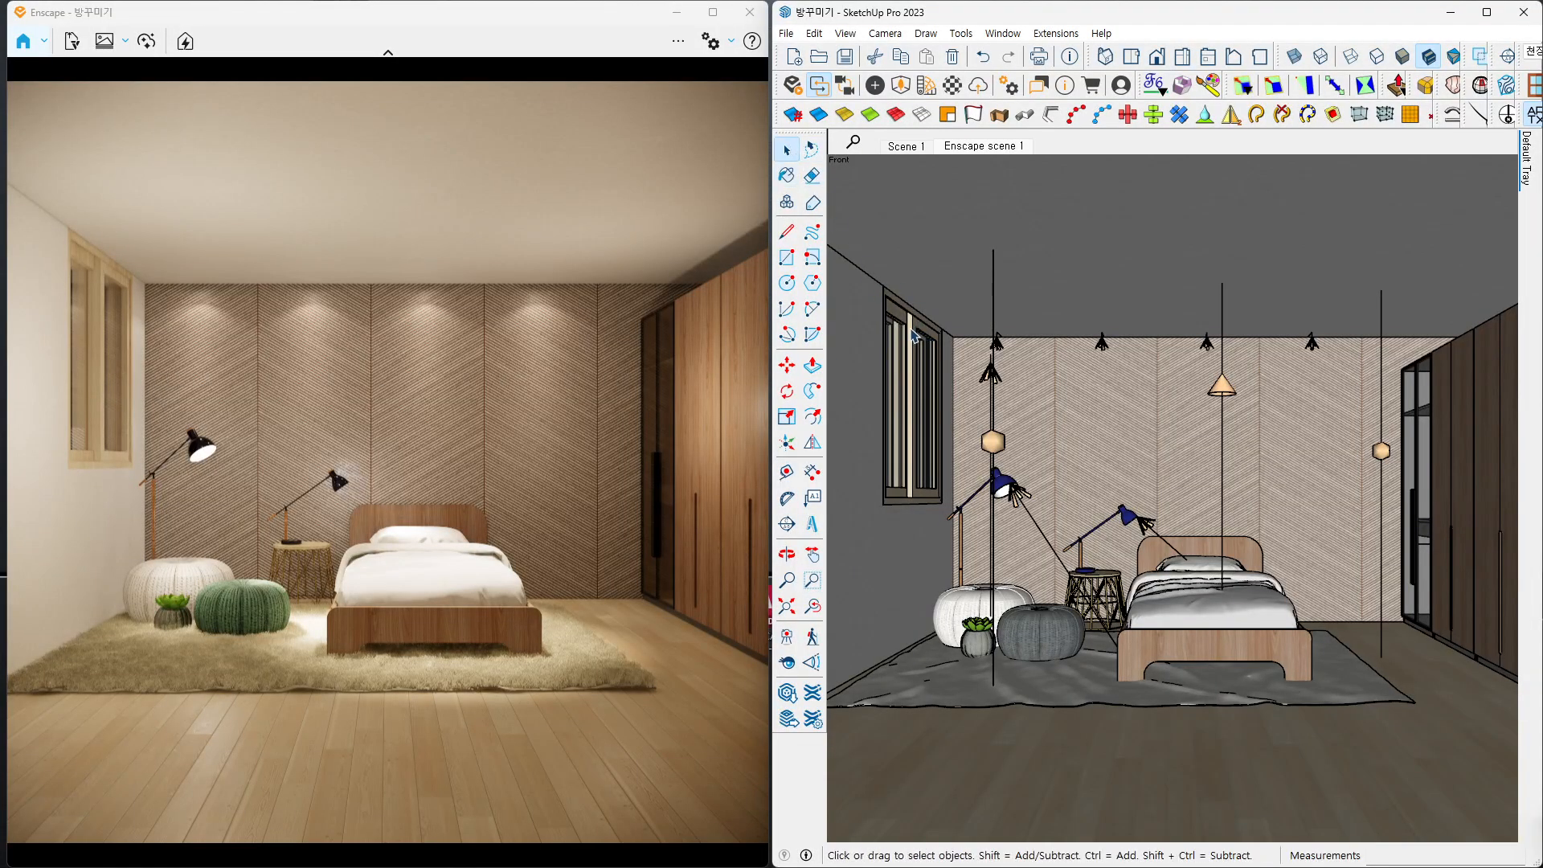
scroll(911, 328, up, 5)
mouse_move(910, 328)
middle_down()
mouse_move(843, 331)
mouse_move(1022, 355)
middle_up()
scroll(1022, 354, up, 6)
click(1055, 349)
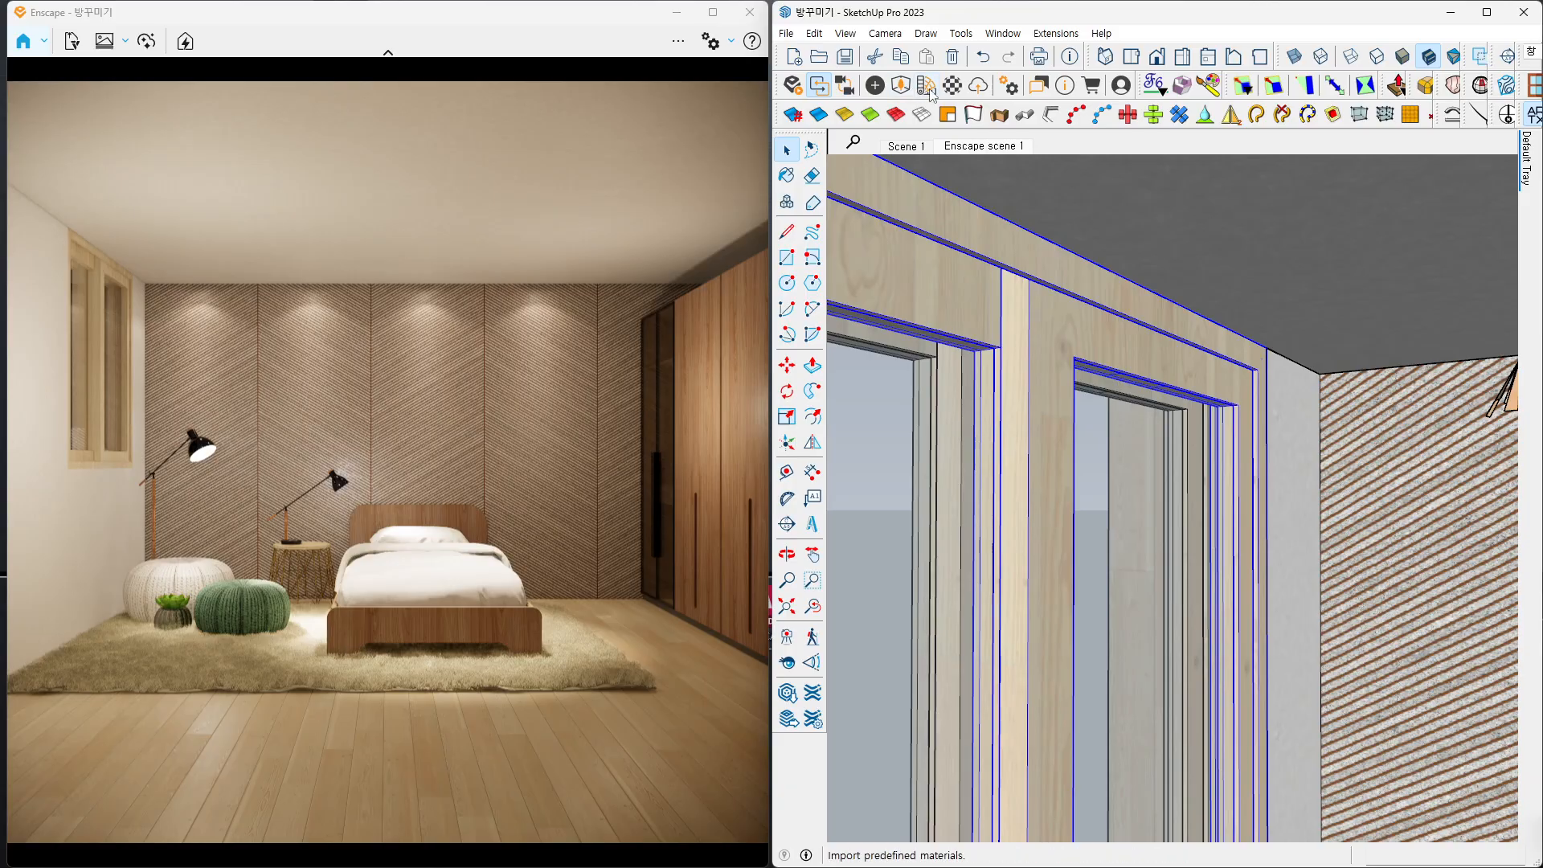
click(952, 85)
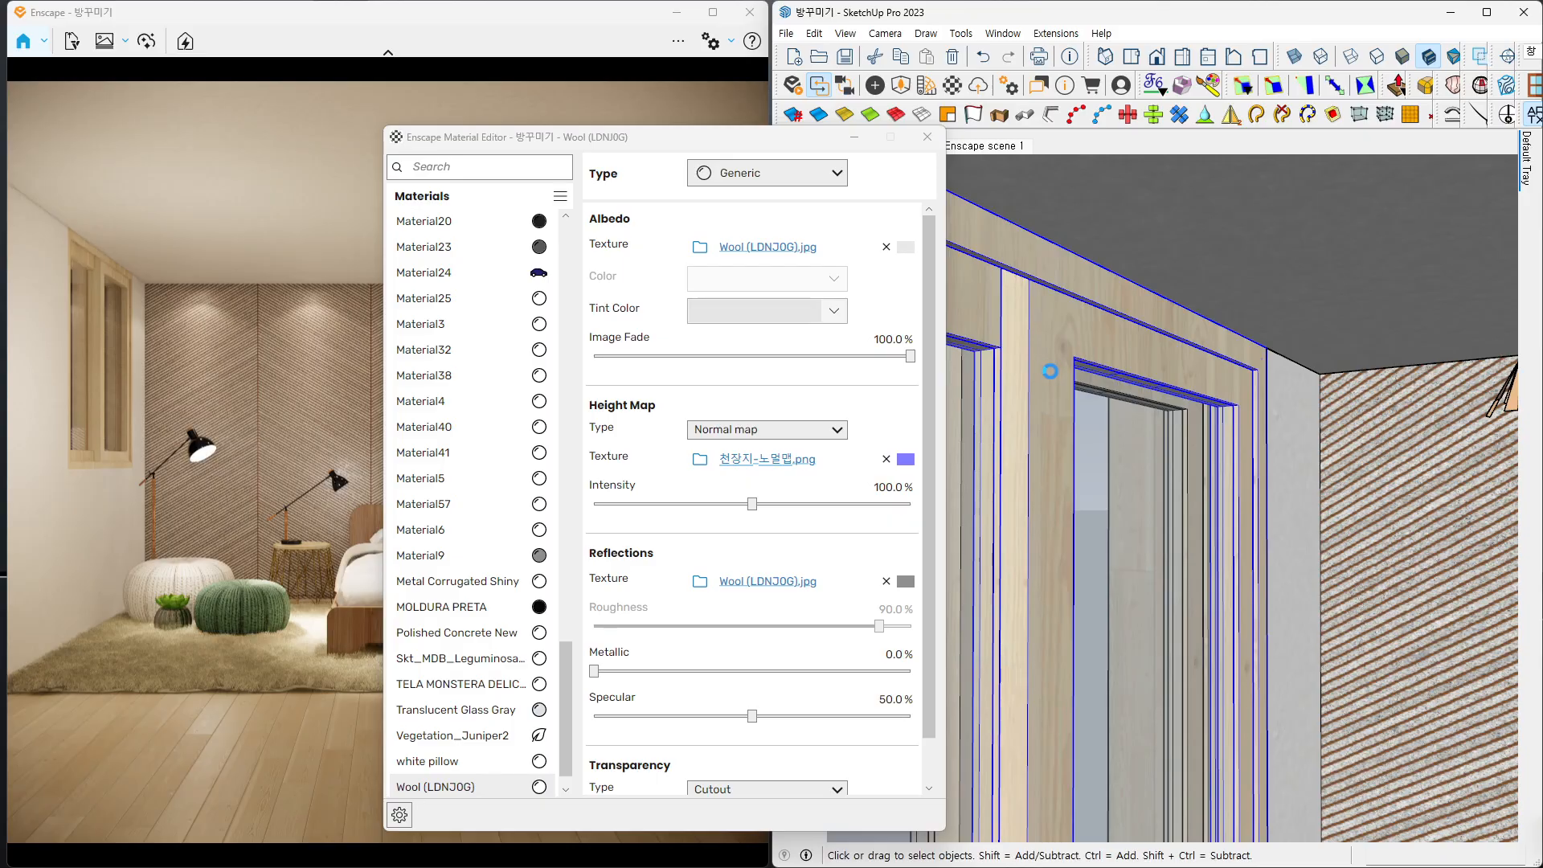
key(b)
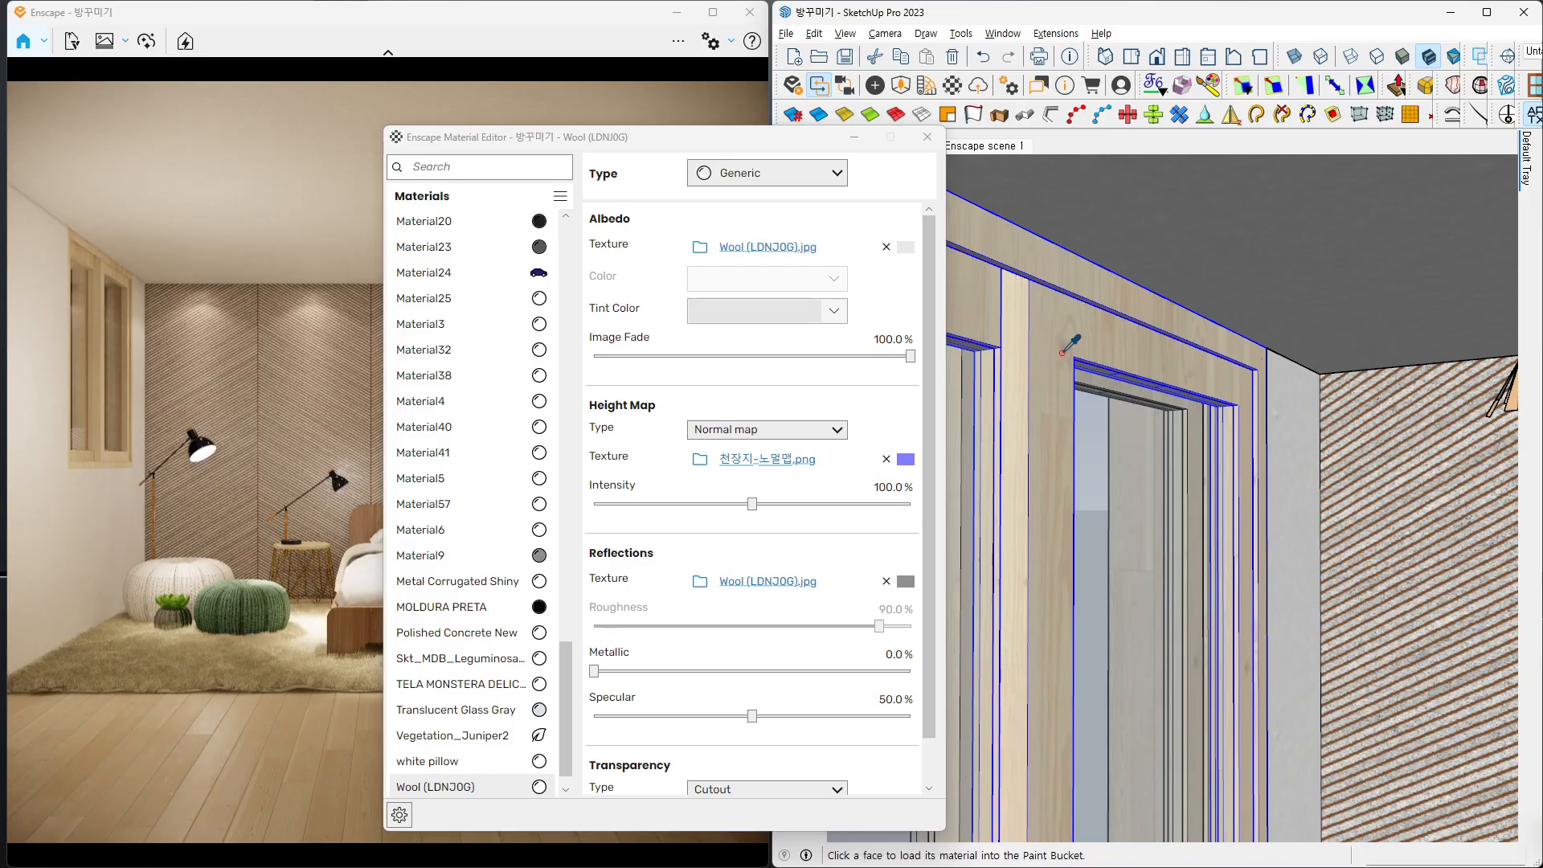
alt+click(1060, 354)
- Change the window frame material's type to Clearcoat and back to Generic, and put the material editor away
click(826, 173)
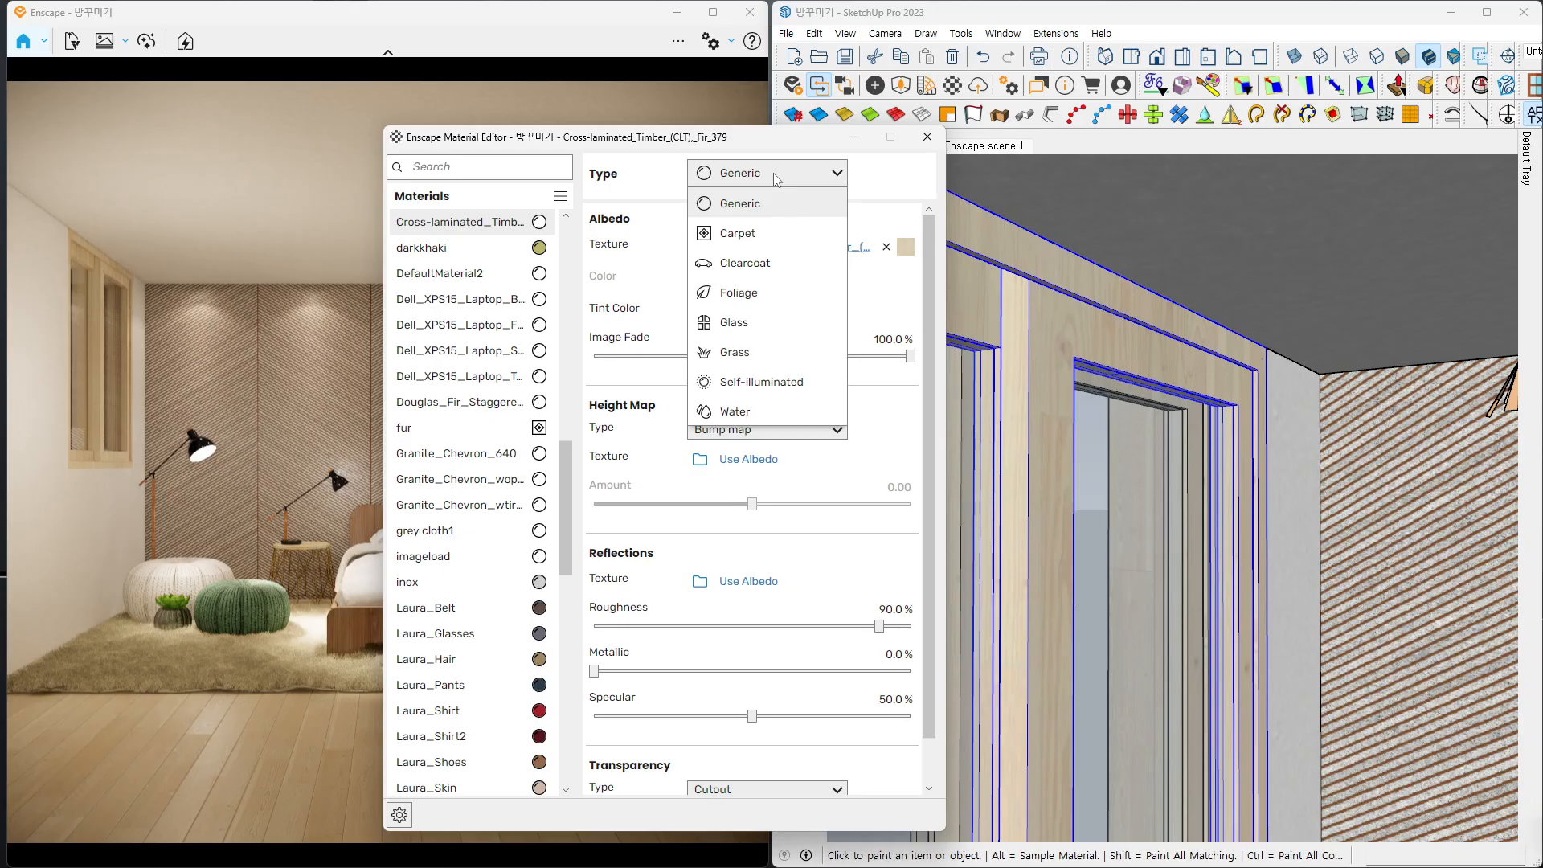
click(762, 262)
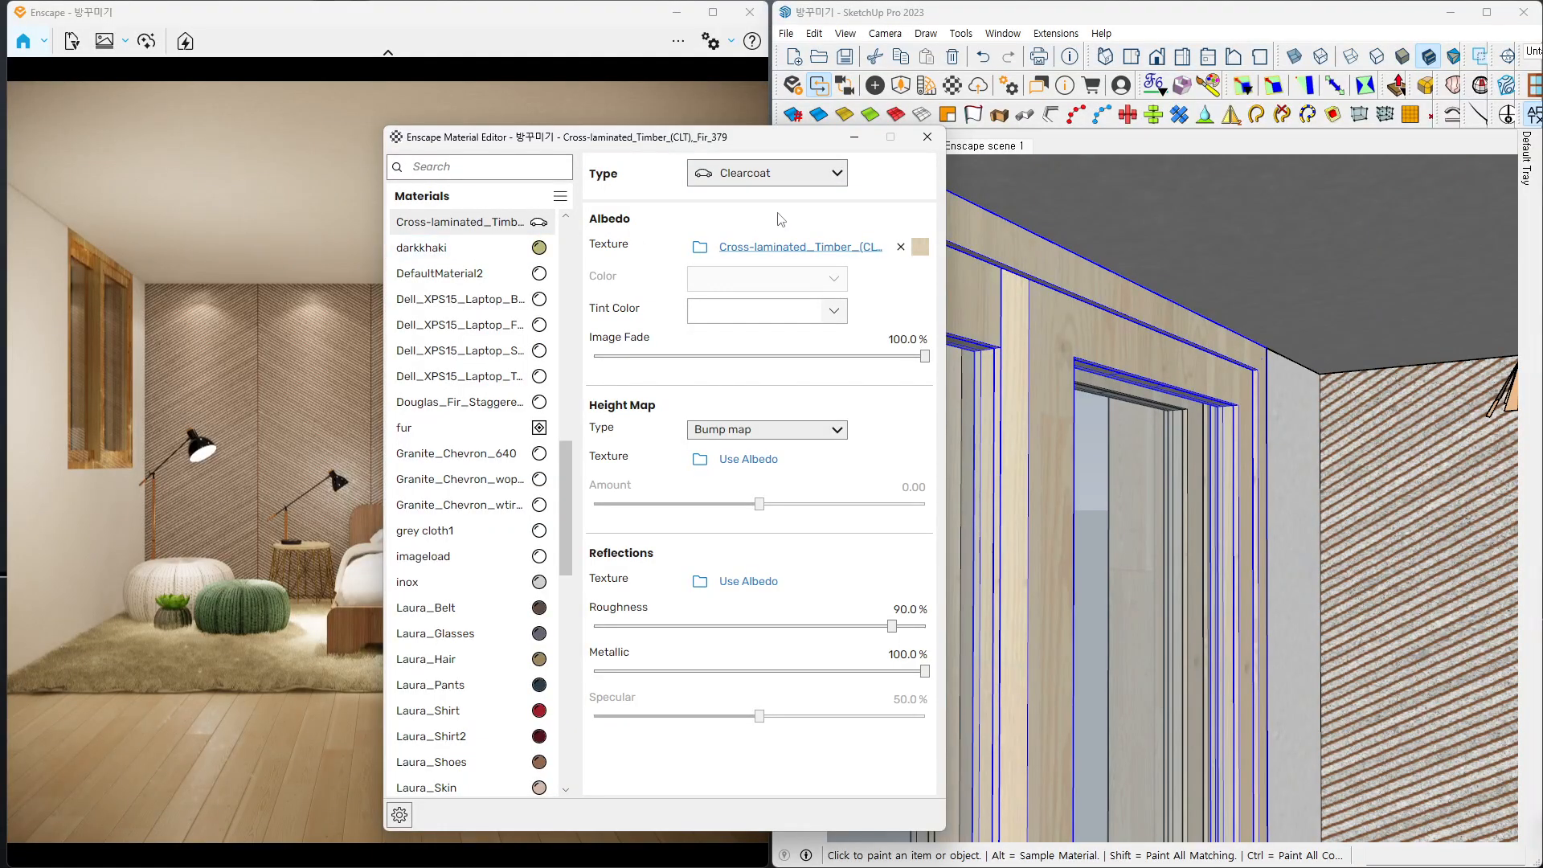
click(792, 175)
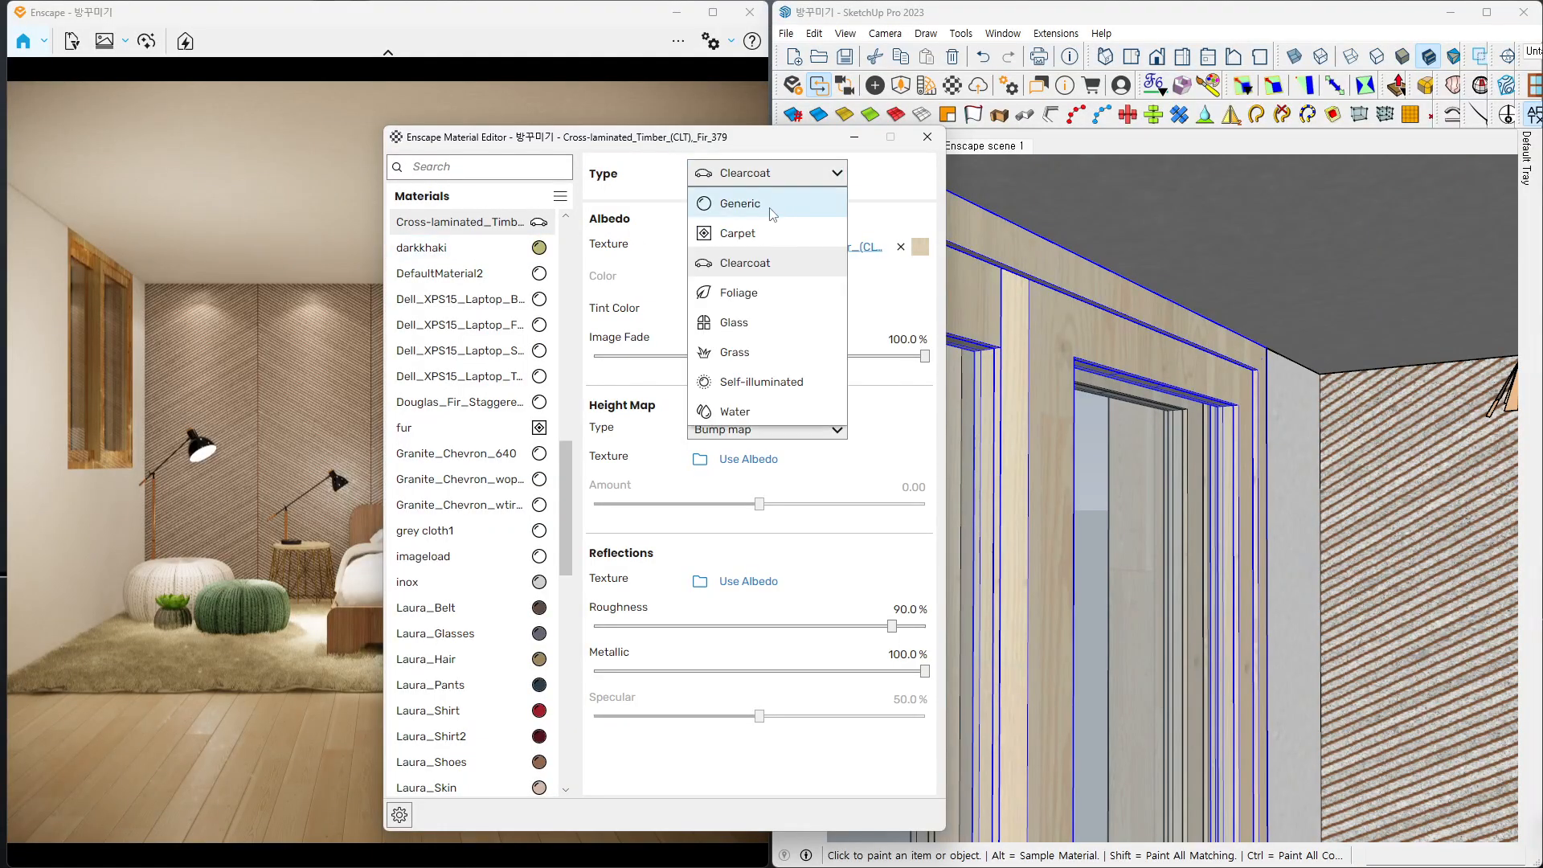
click(776, 203)
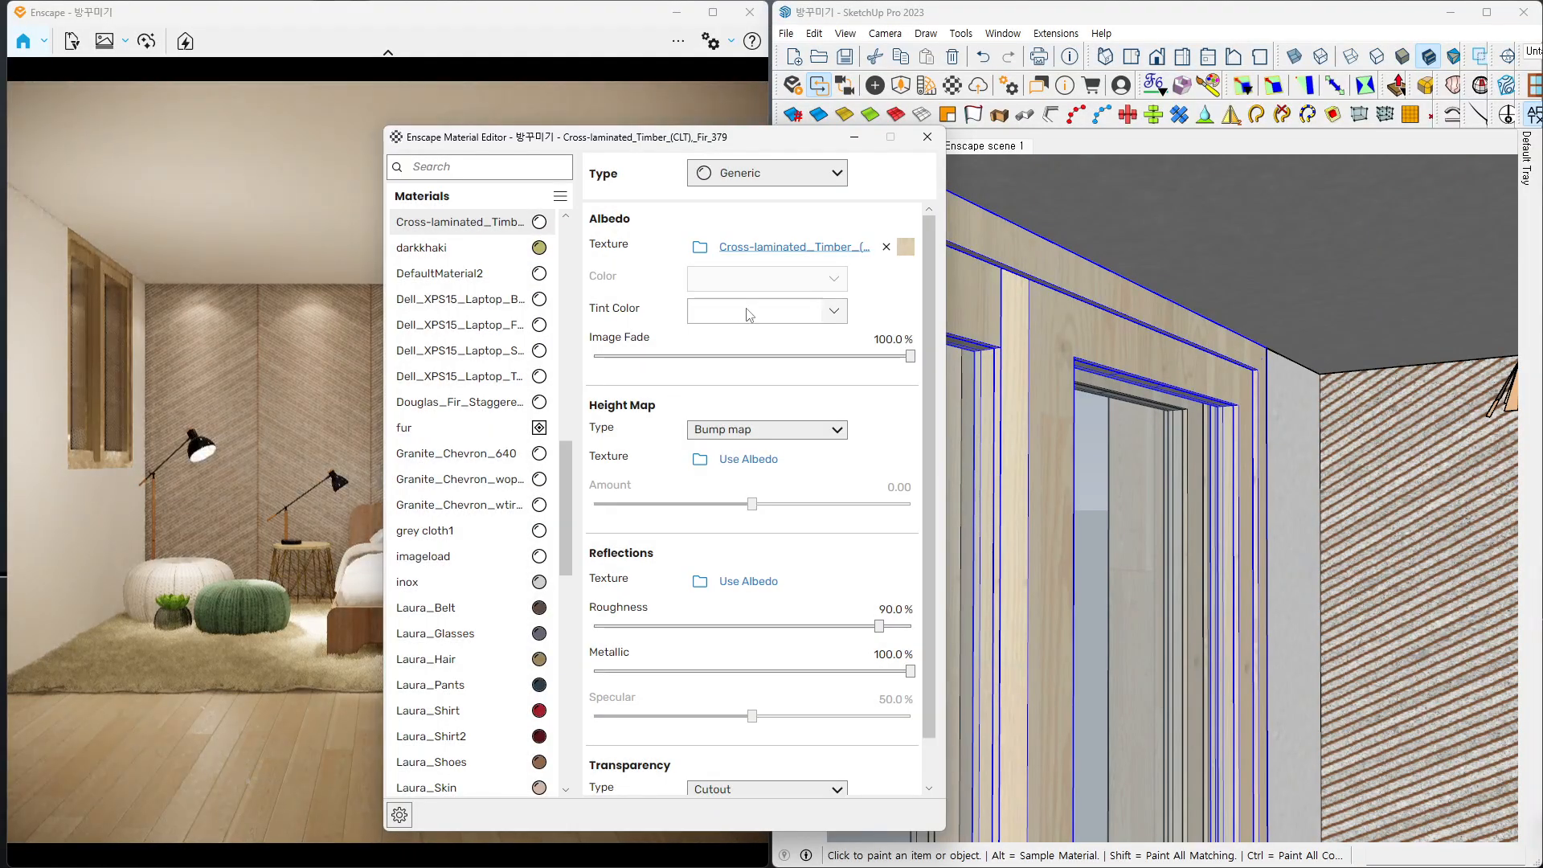
drag(758, 145, 755, 167)
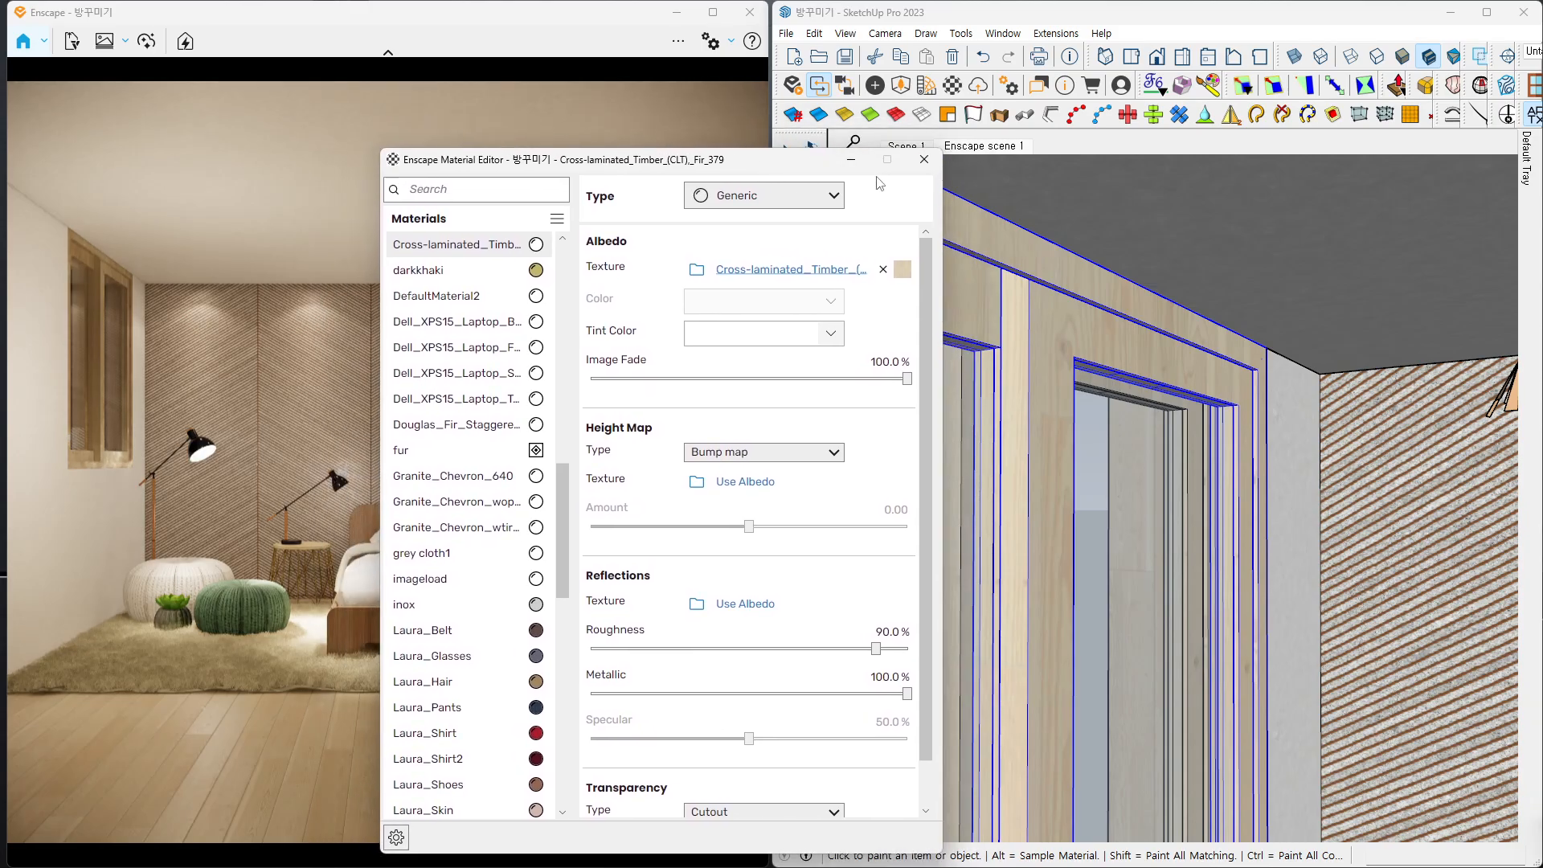
click(851, 159)
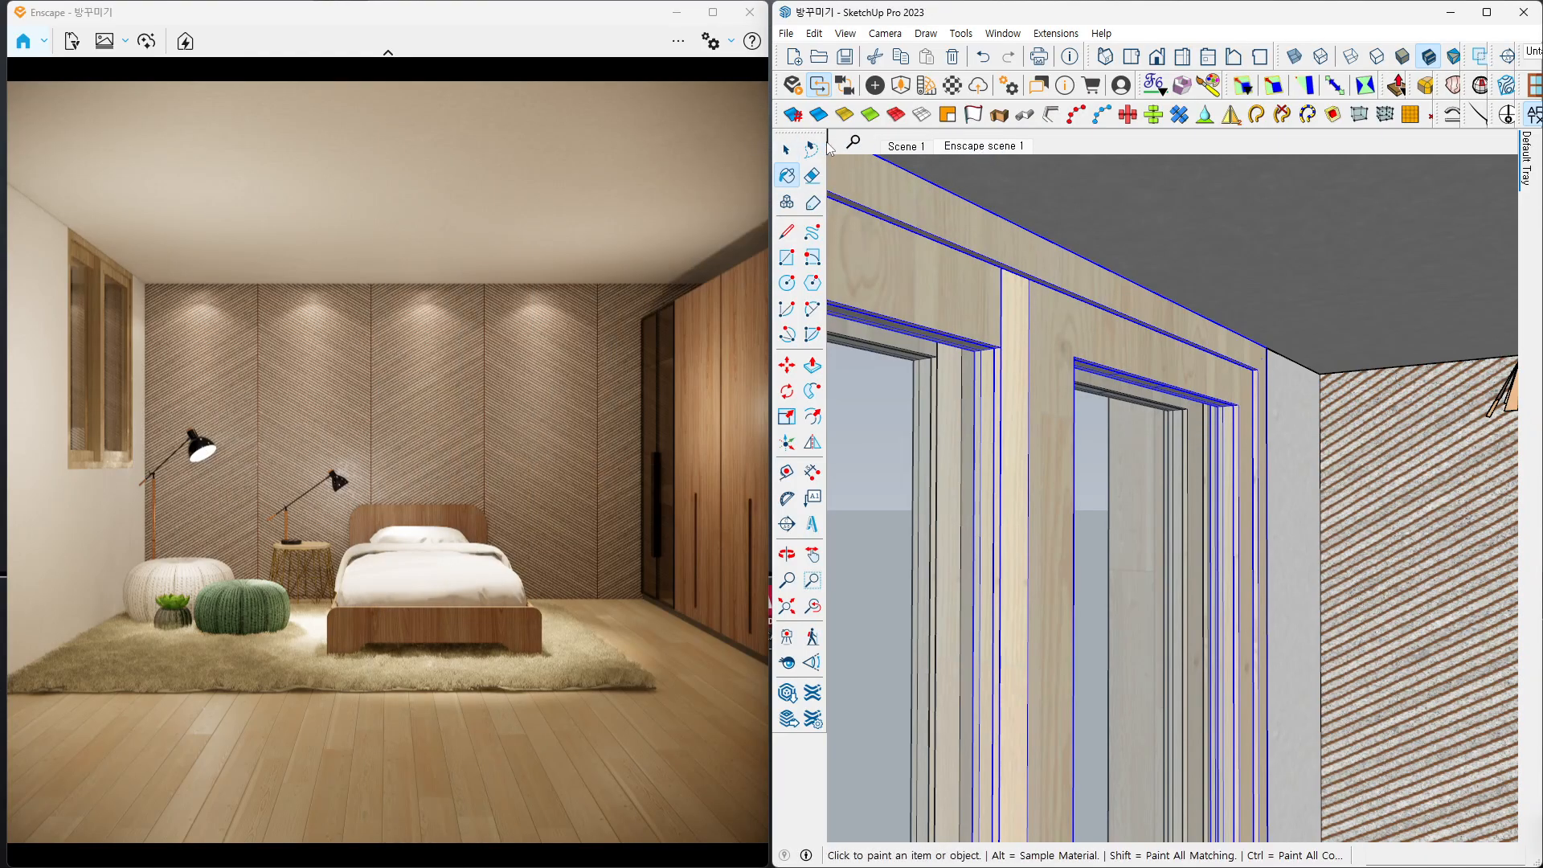
click(786, 152)
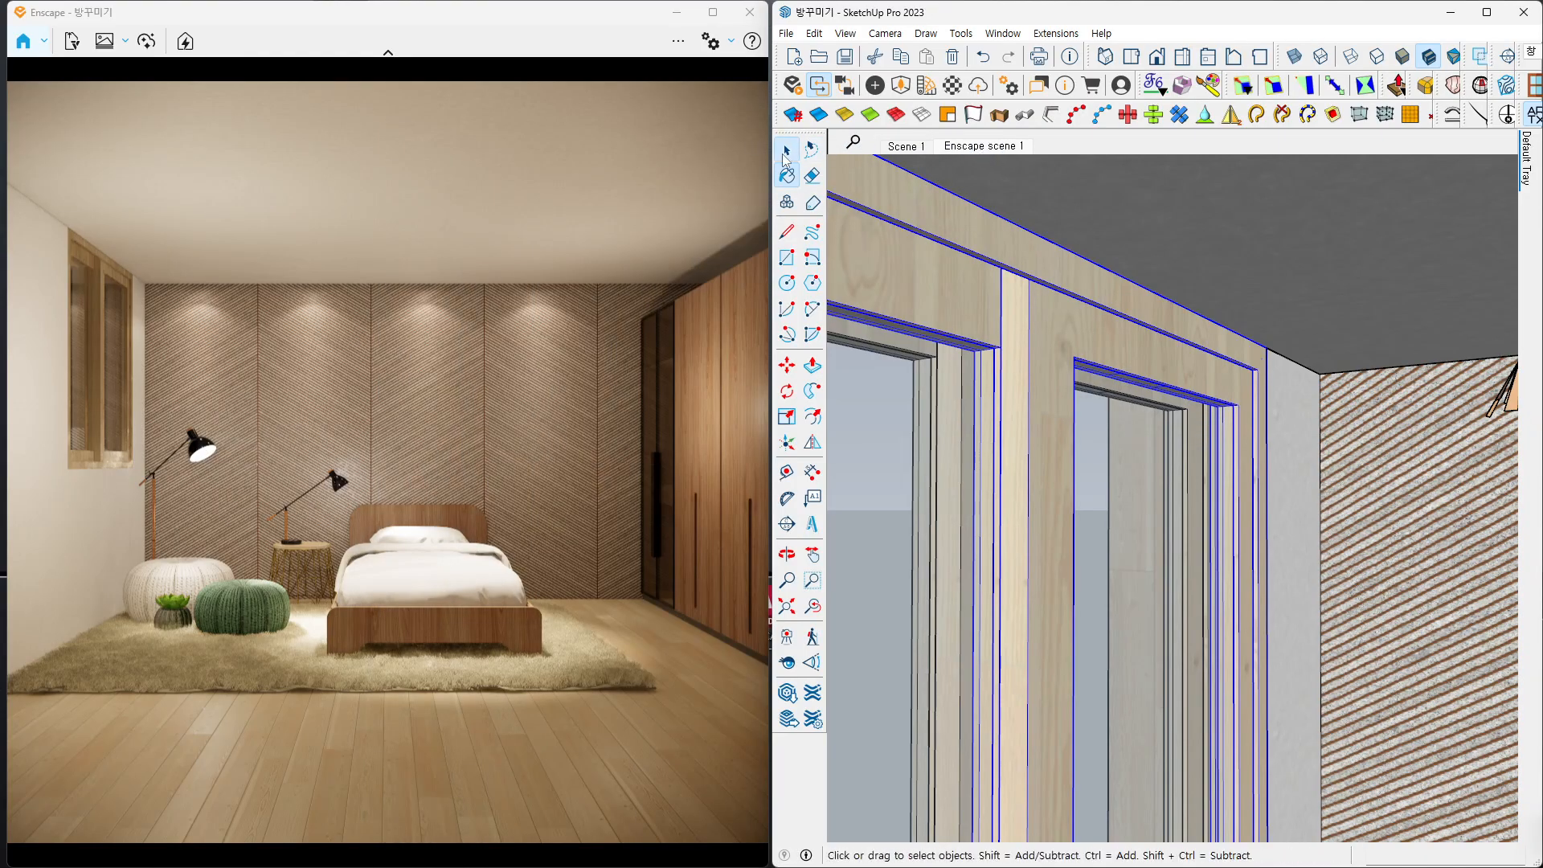
click(968, 148)
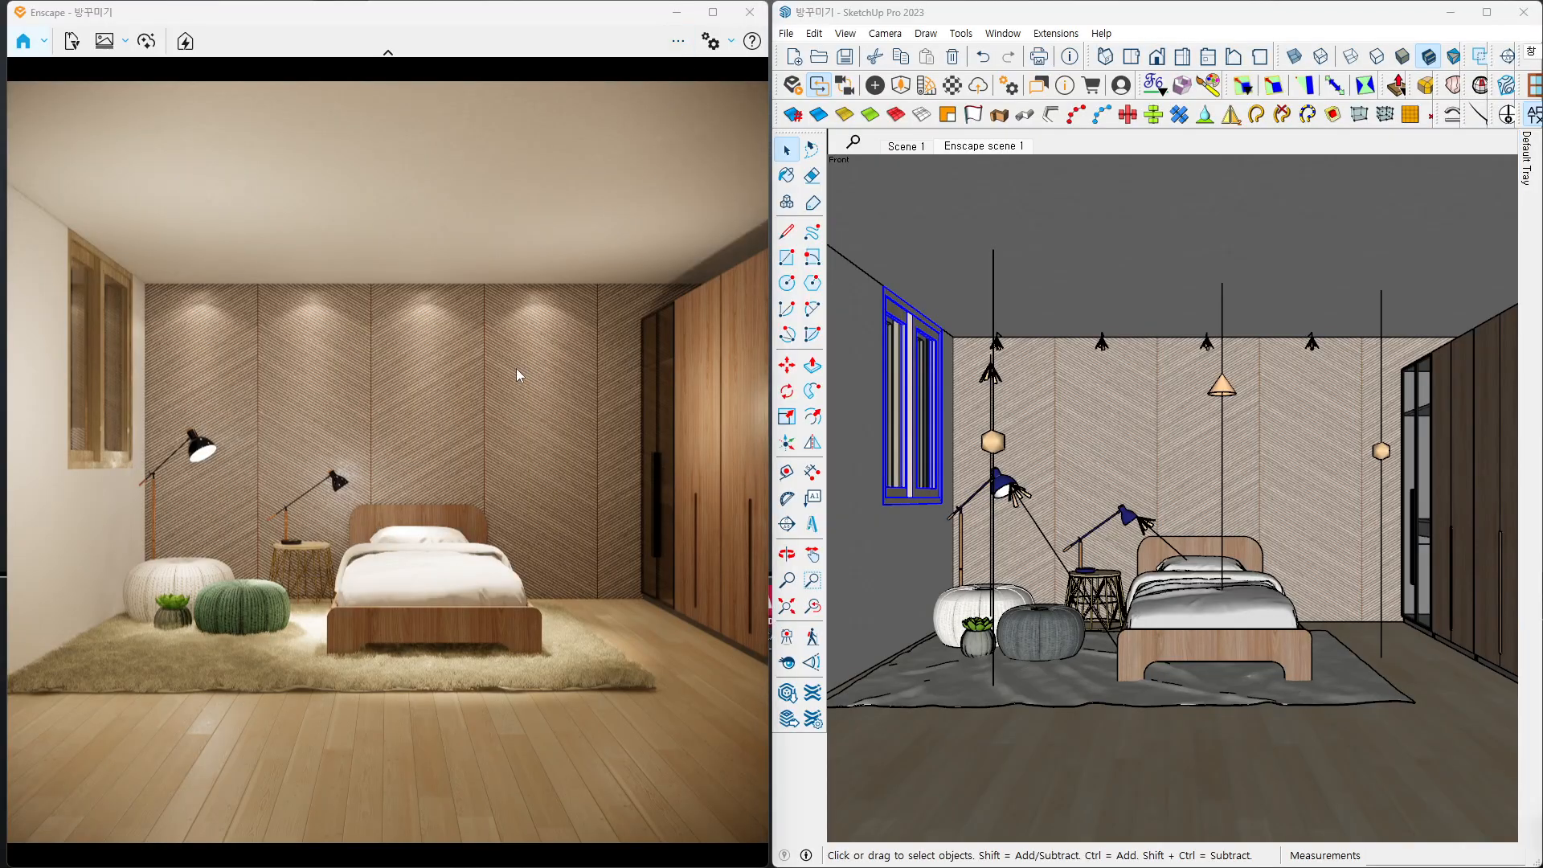
key(shift+F11)
key(Return)
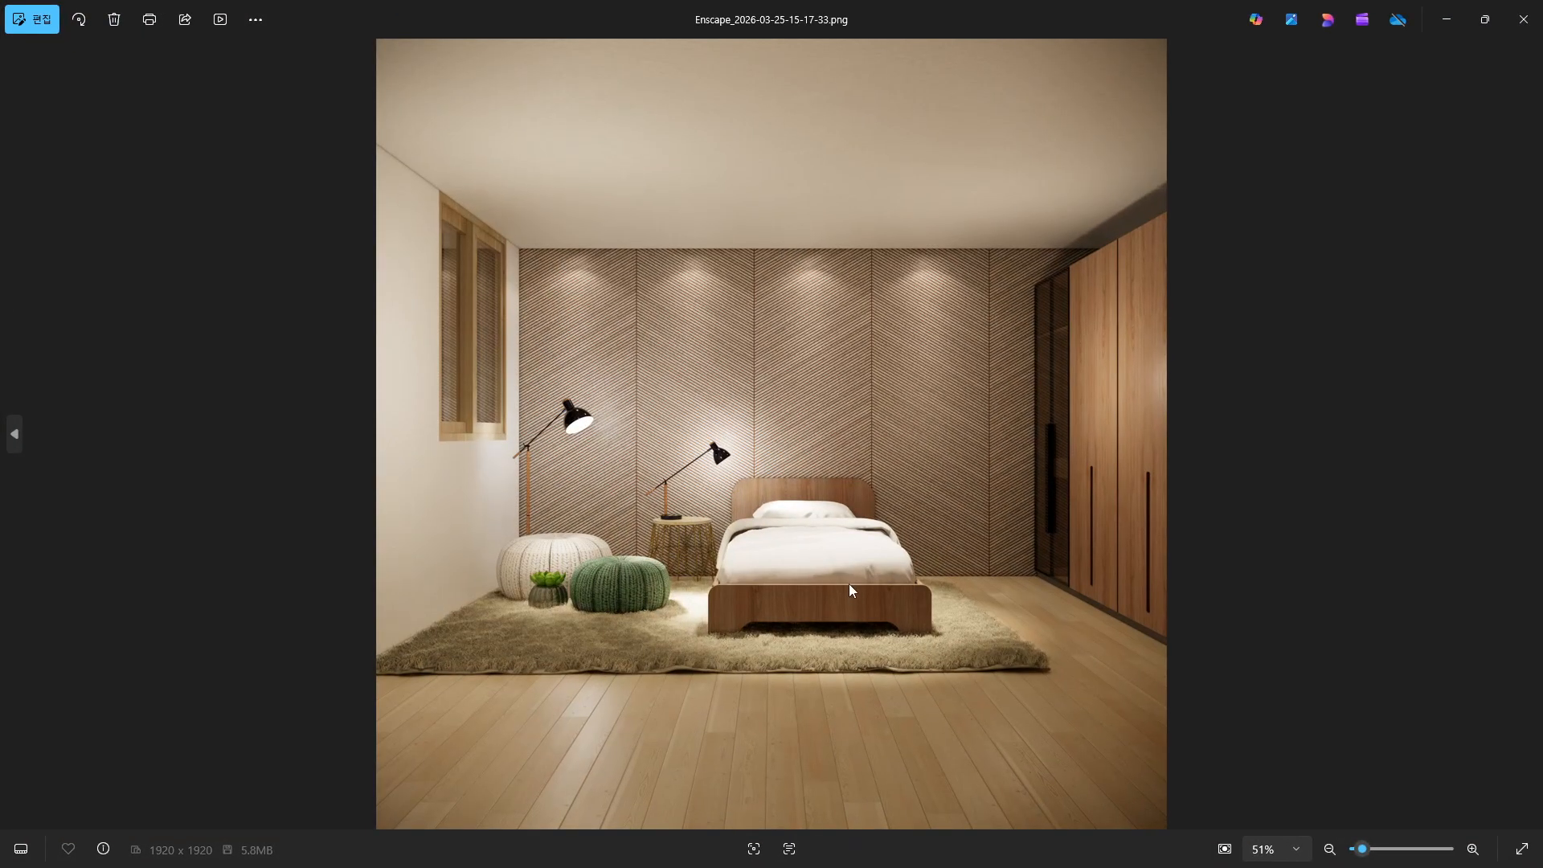
- Examine the exported render in the image viewer, checking the bed, bedding, patterned wall and lamps both close up and as a whole
scroll(849, 589, up, 8)
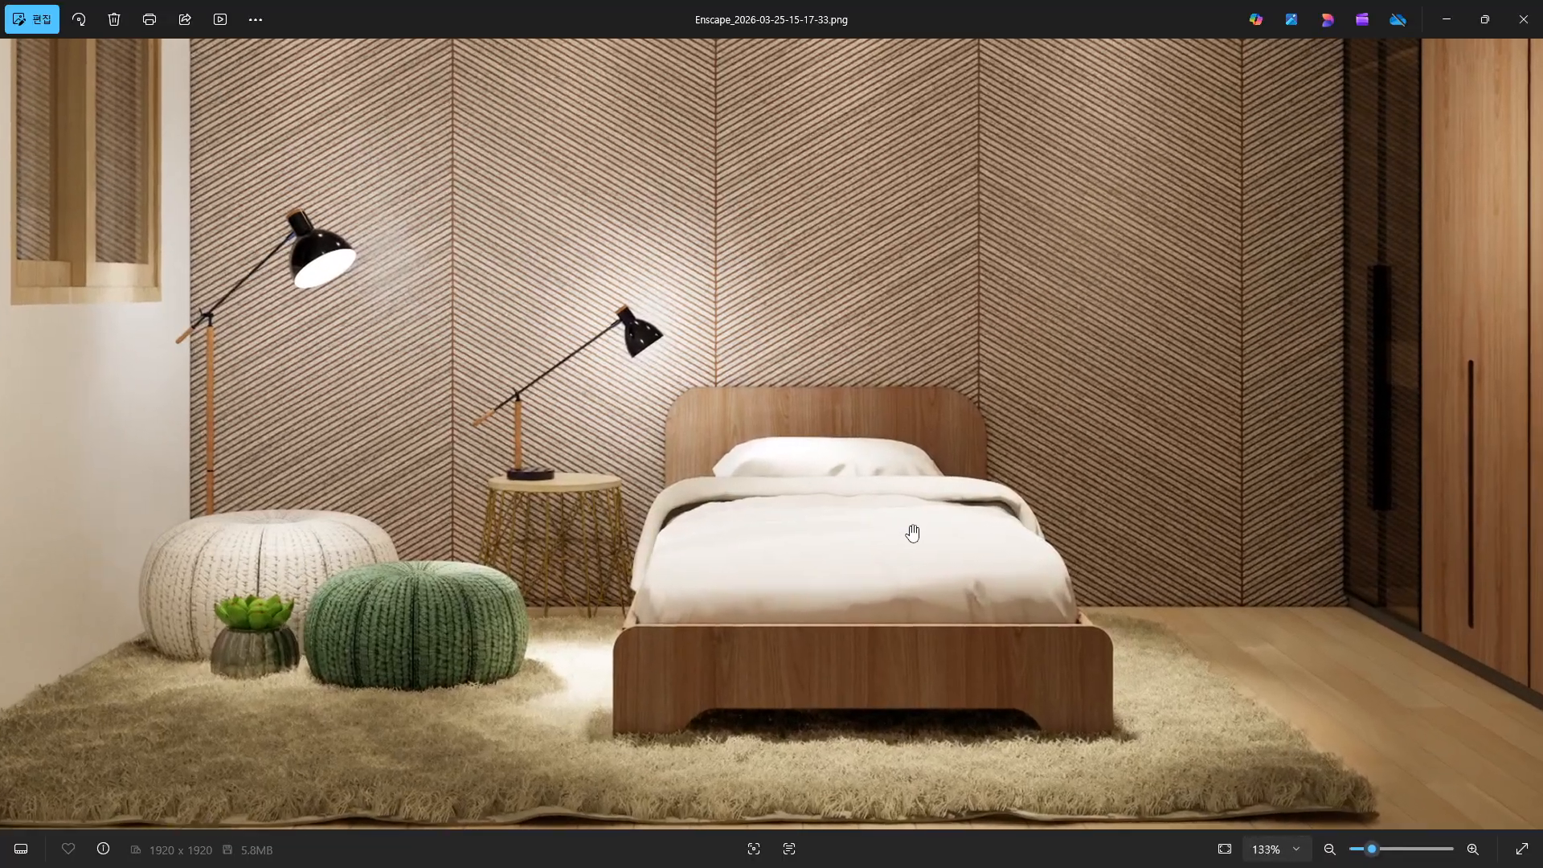
scroll(912, 533, up, 3)
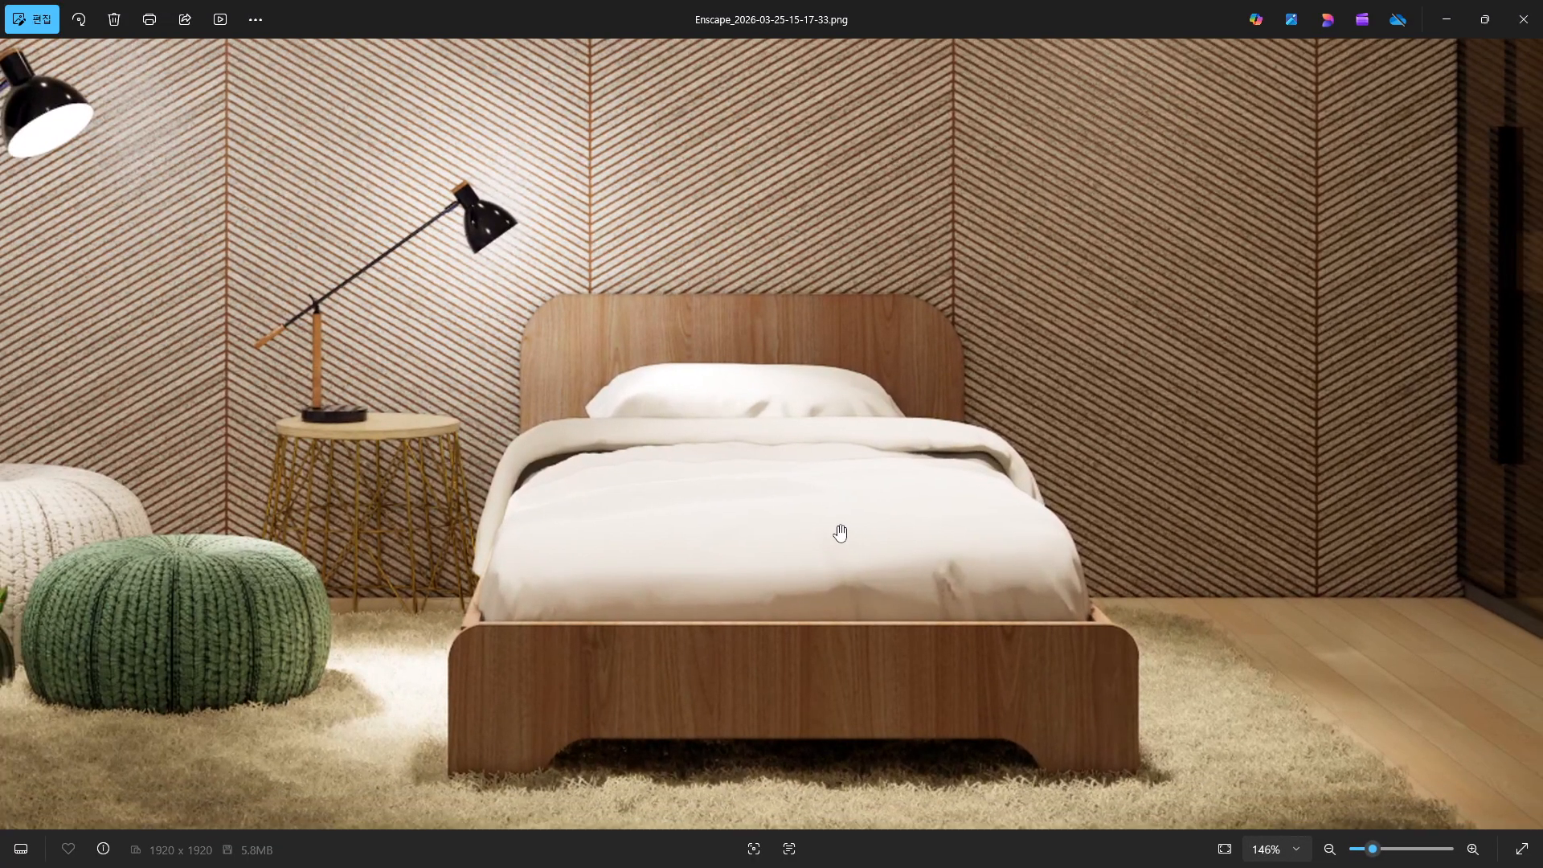
mouse_move(807, 574)
mouse_down()
mouse_move(665, 572)
mouse_move(357, 340)
mouse_move(863, 205)
mouse_move(817, 565)
mouse_move(570, 589)
mouse_up()
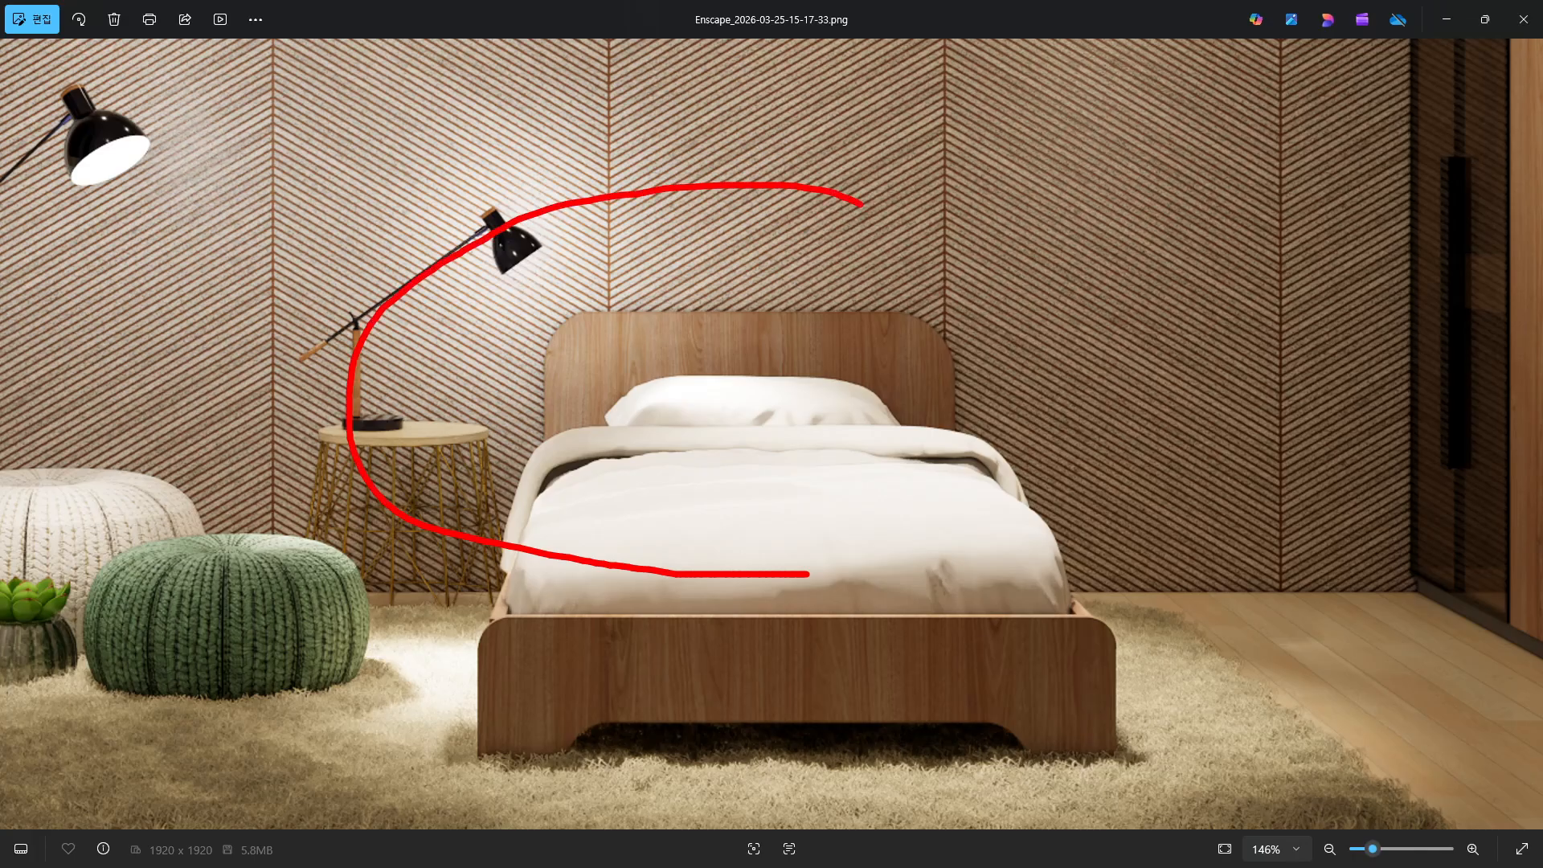
key(Escape)
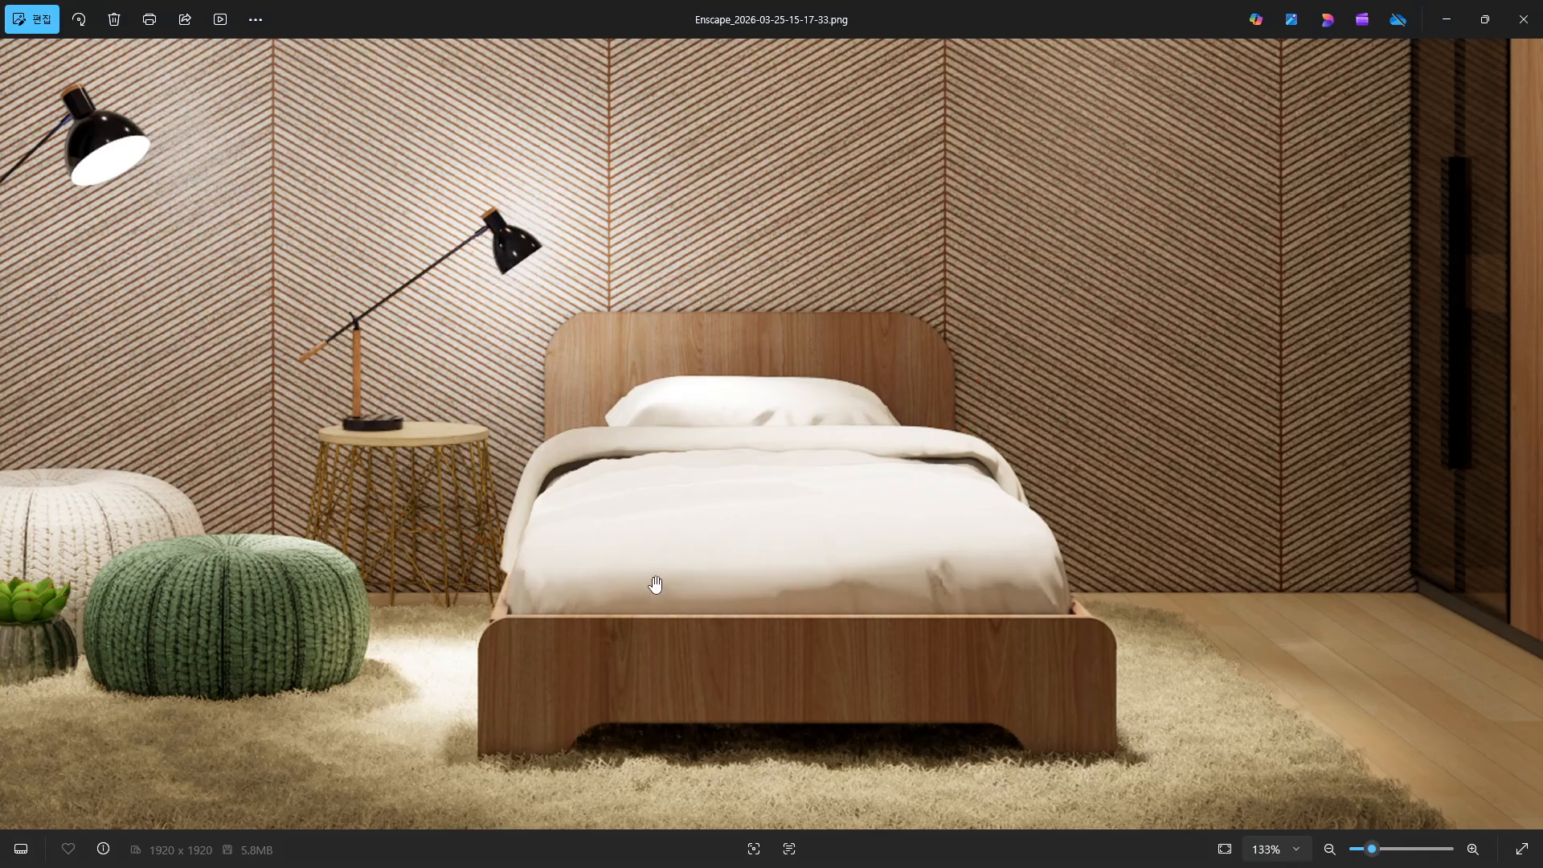
scroll(713, 552, down, 6)
key(ctrl+2)
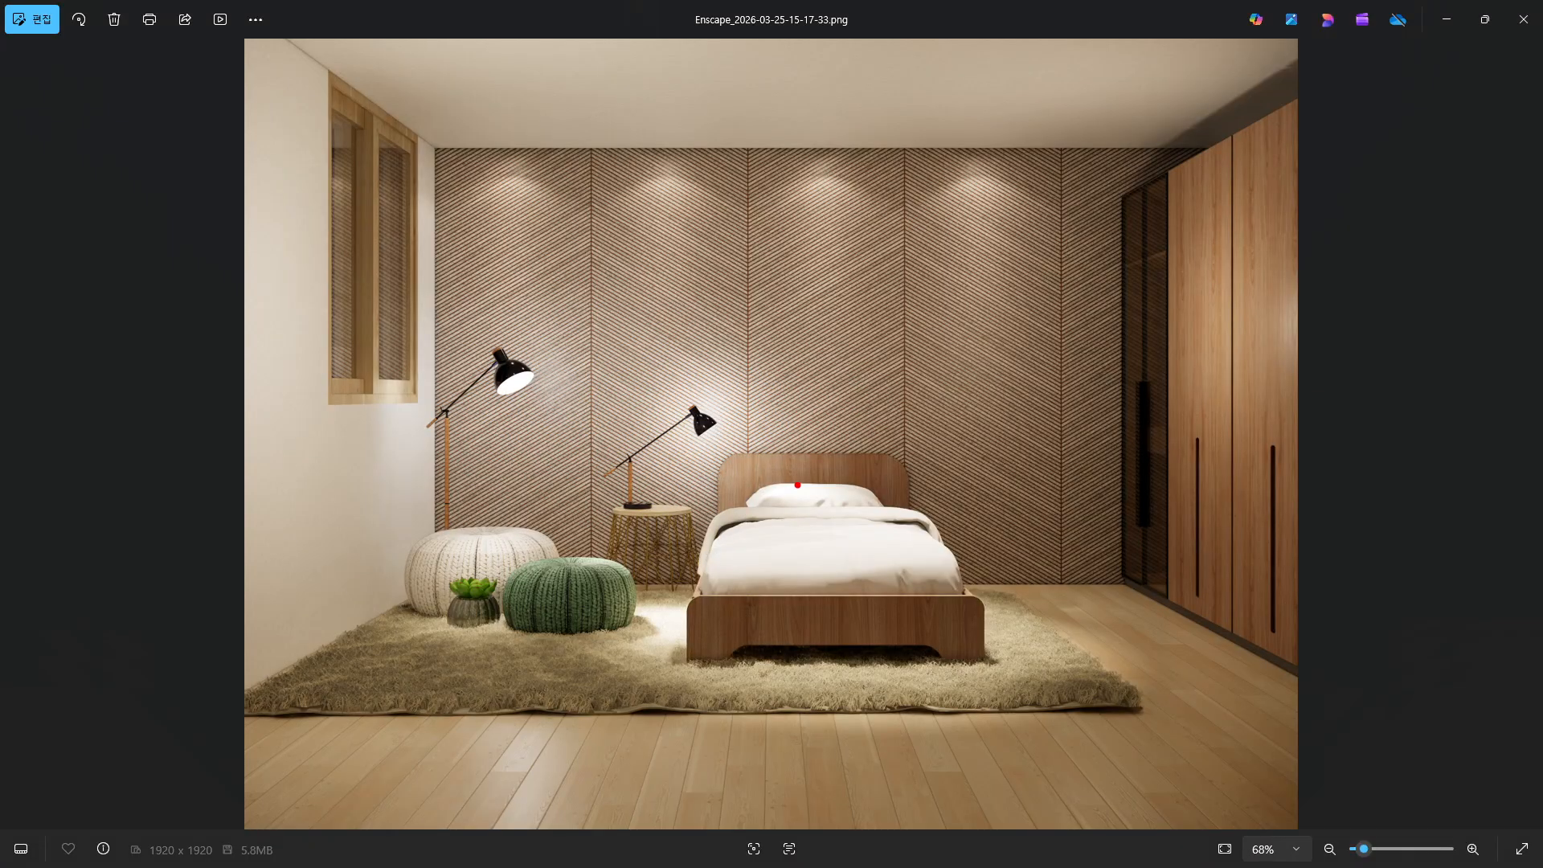
mouse_move(804, 169)
mouse_down()
mouse_move(605, 591)
mouse_move(1006, 569)
mouse_move(1027, 608)
mouse_up()
key(Escape)
scroll(911, 633, up, 7)
key(ctrl+2)
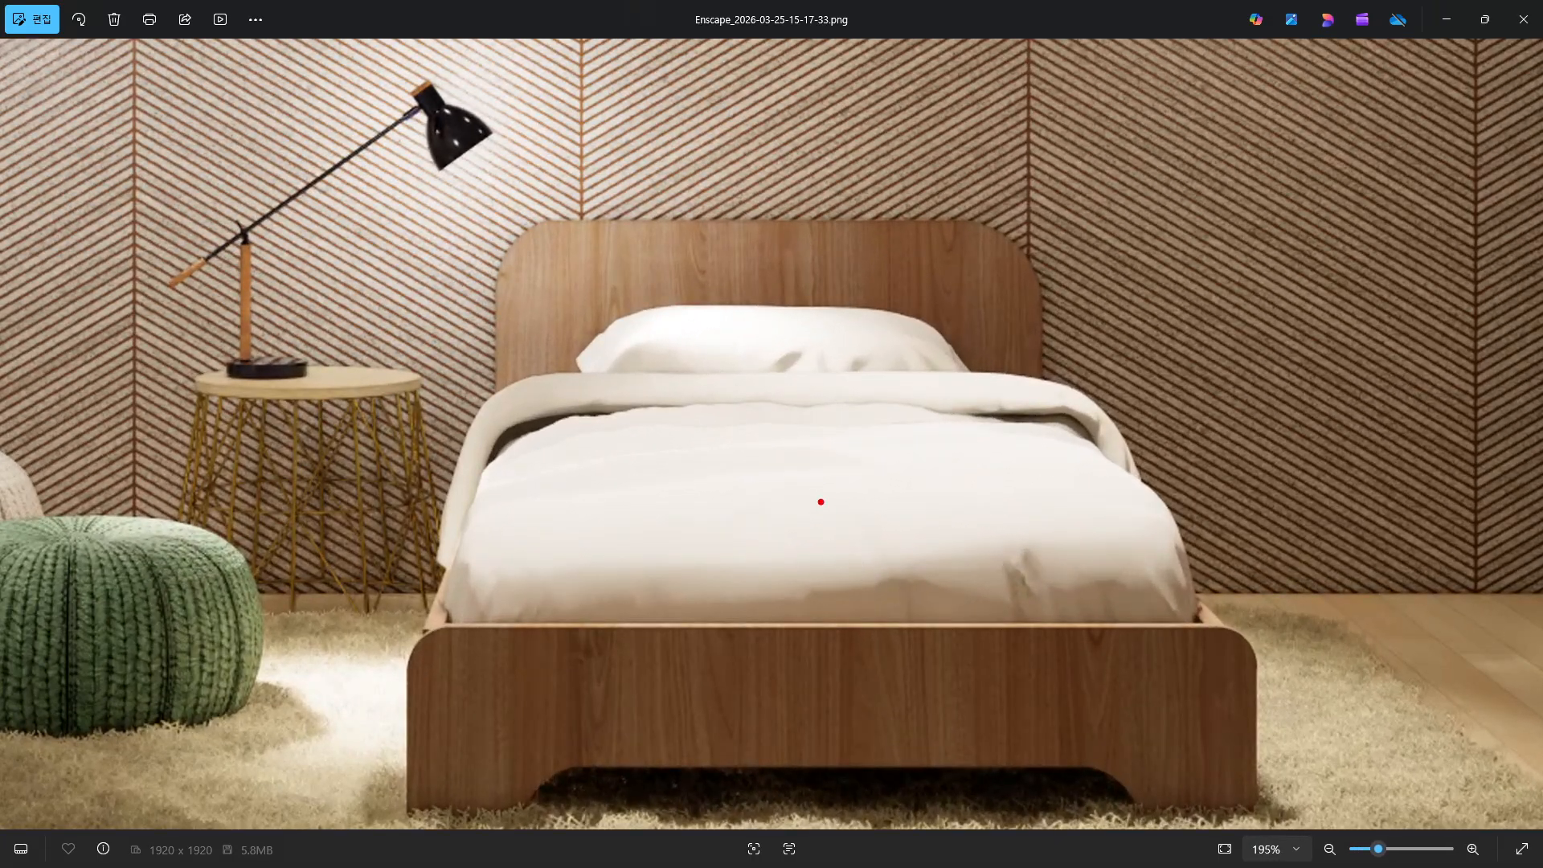
drag(806, 498, 866, 491)
key(Escape)
key(ctrl+2)
drag(816, 523, 846, 521)
key(Escape)
scroll(951, 580, down, 3)
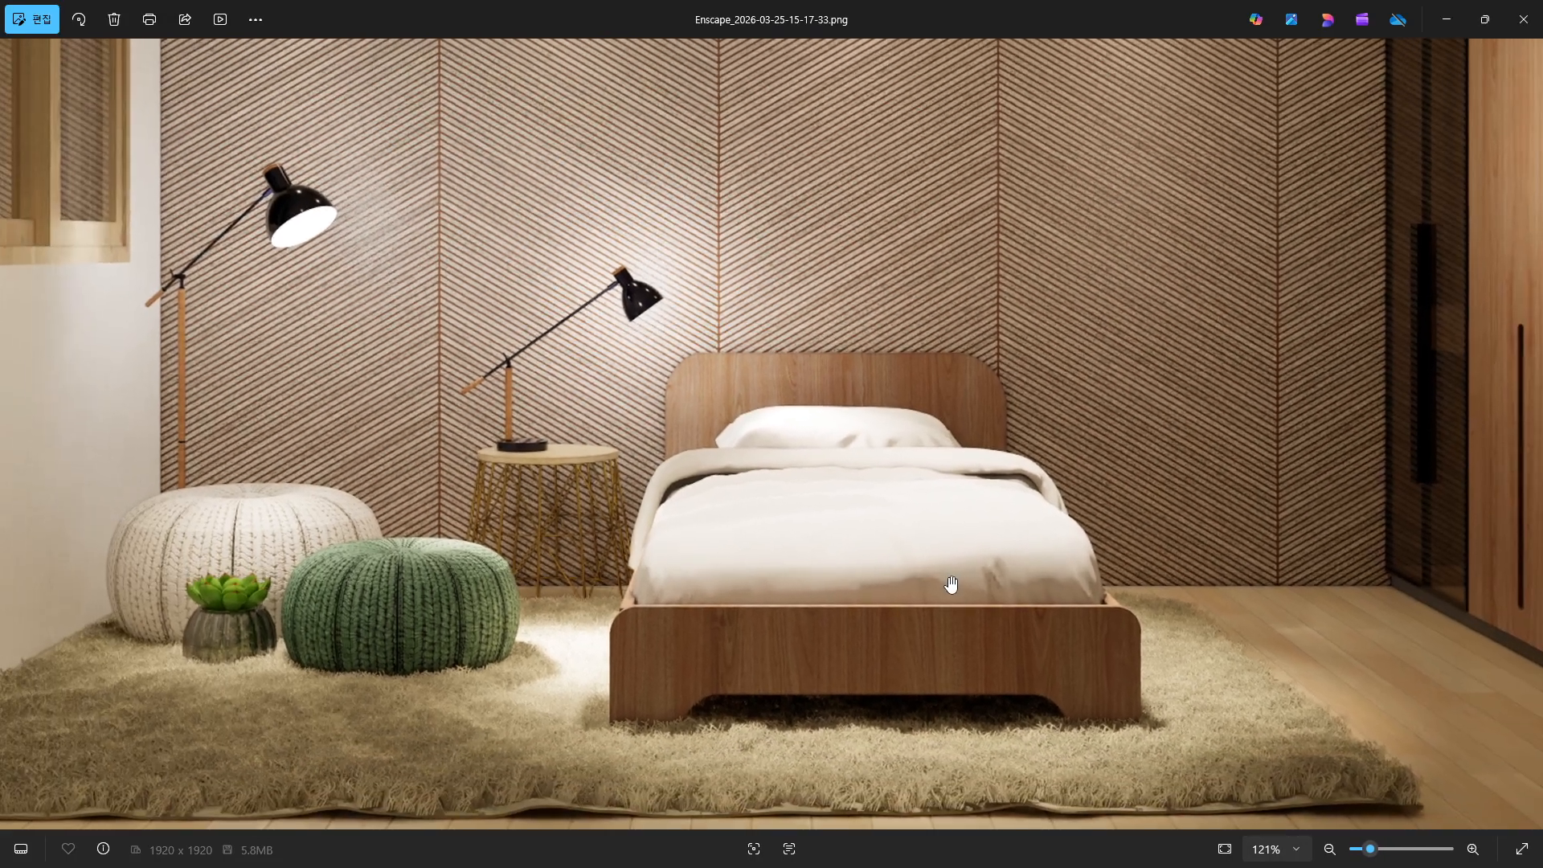
scroll(950, 584, down, 2)
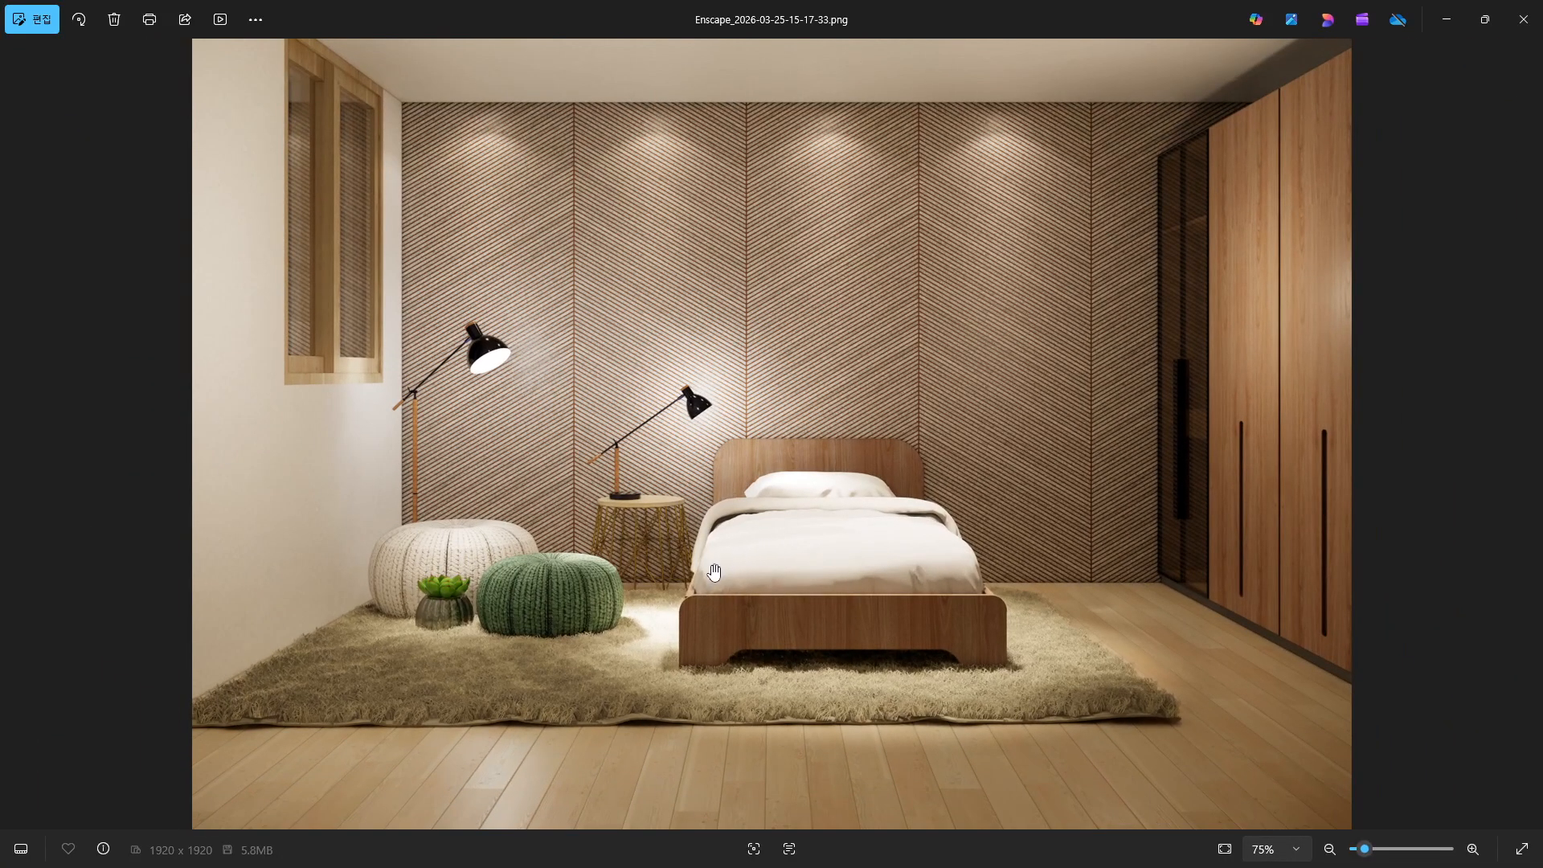
scroll(794, 561, down, 2)
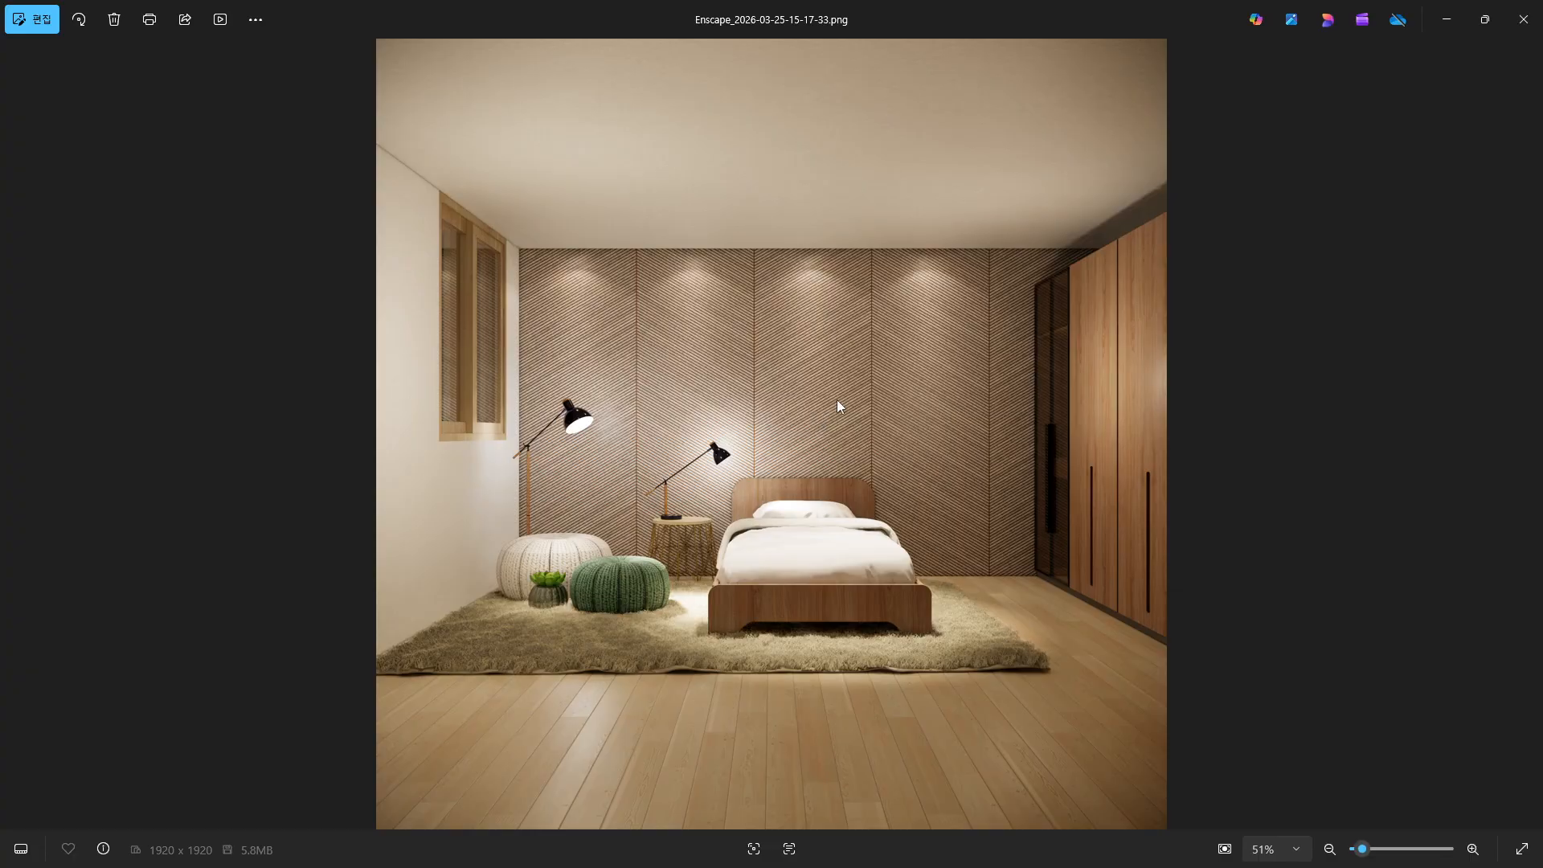
- Inspect the folds at the foot of the blanket, the knitted poufs and the side table in the exported render
scroll(840, 594, up, 8)
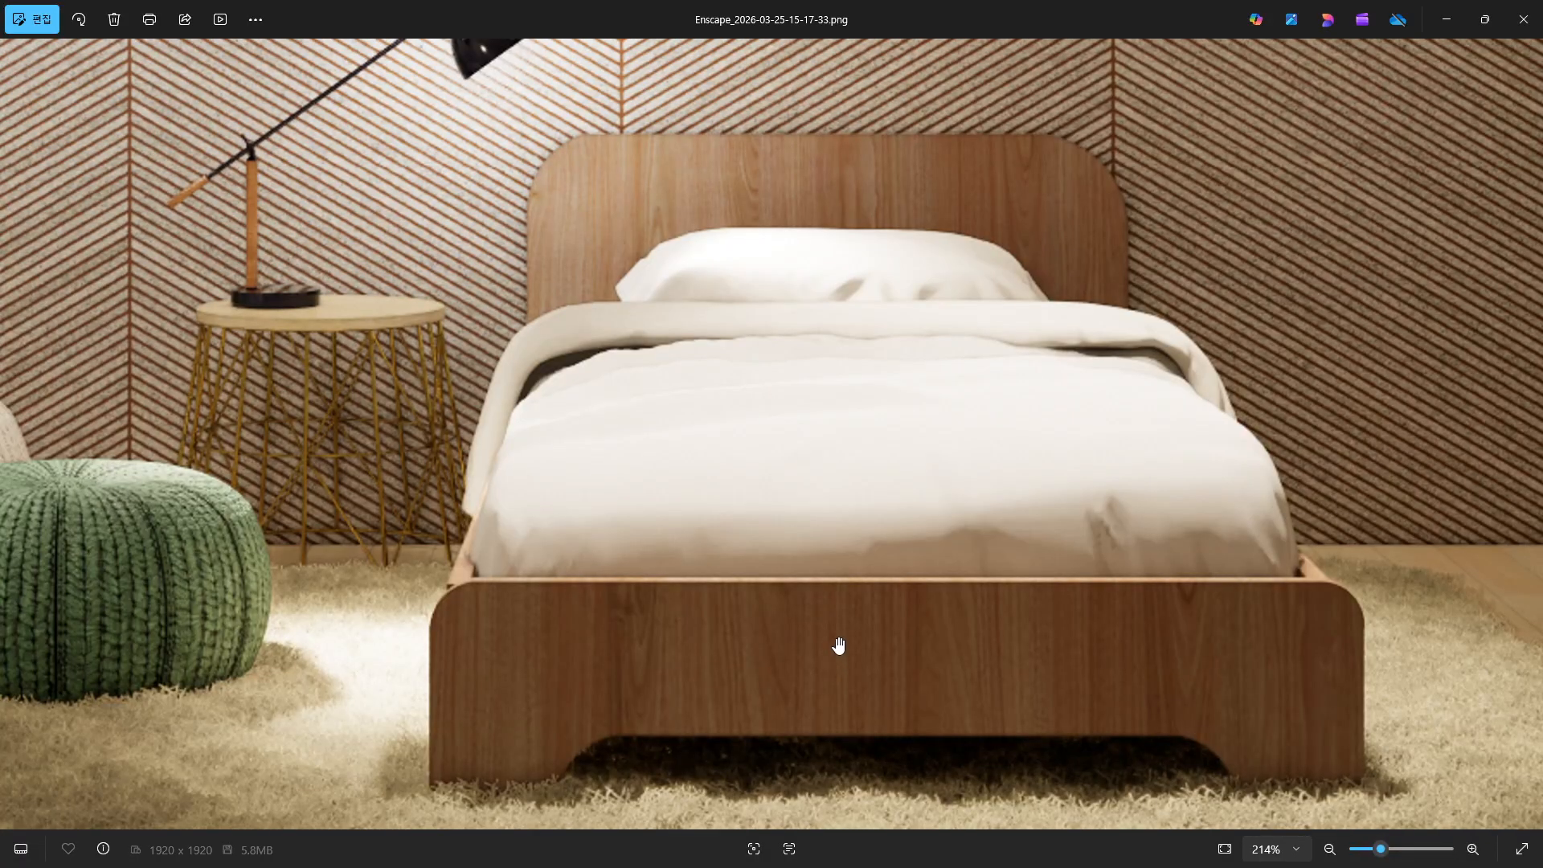
scroll(1160, 507, up, 7)
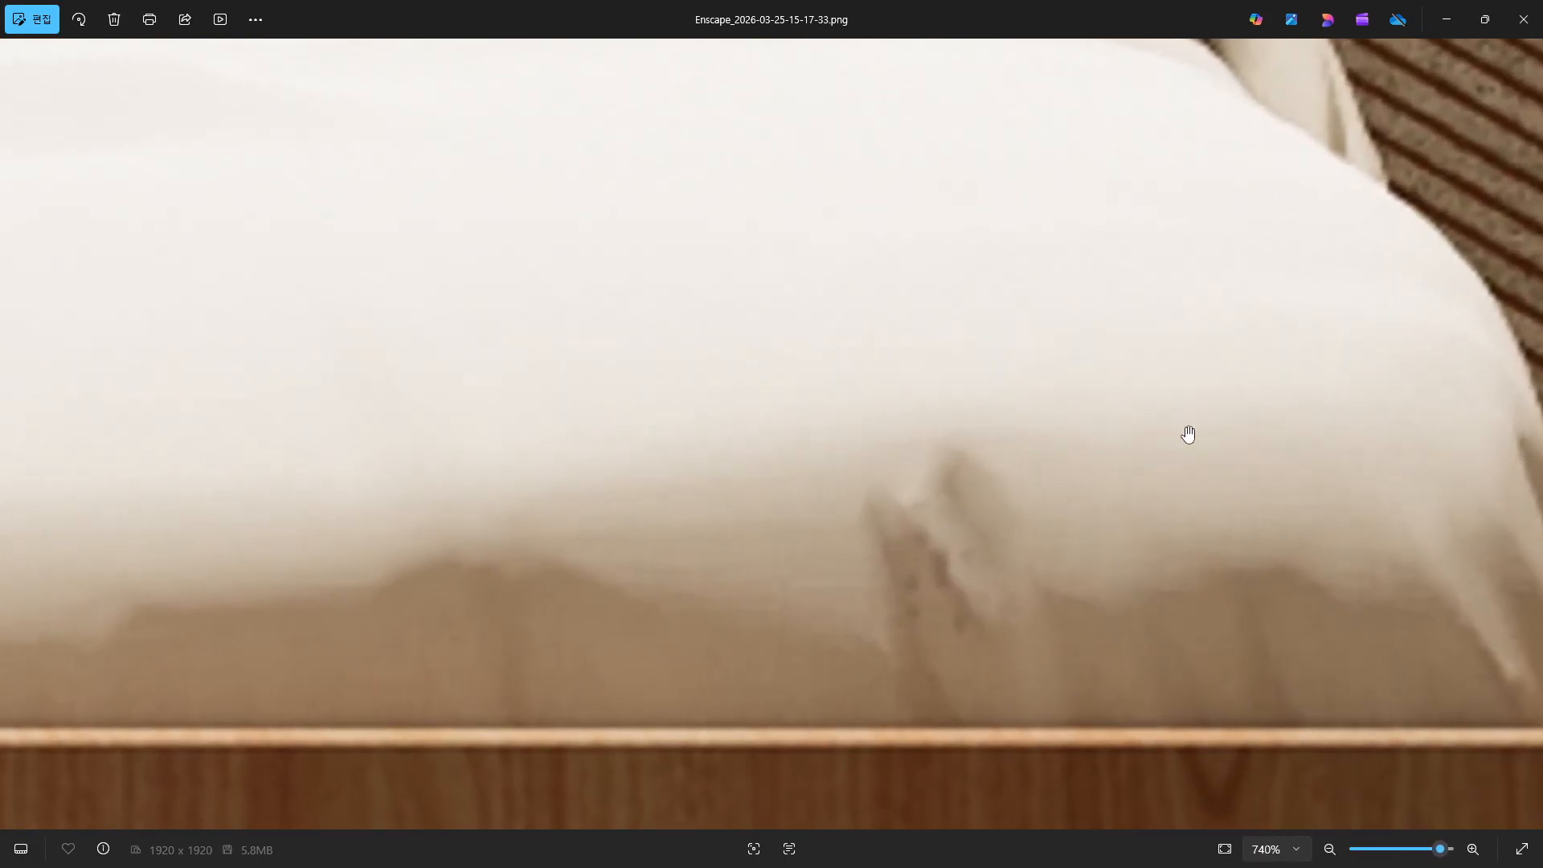
scroll(1095, 487, down, 7)
scroll(1087, 502, down, 6)
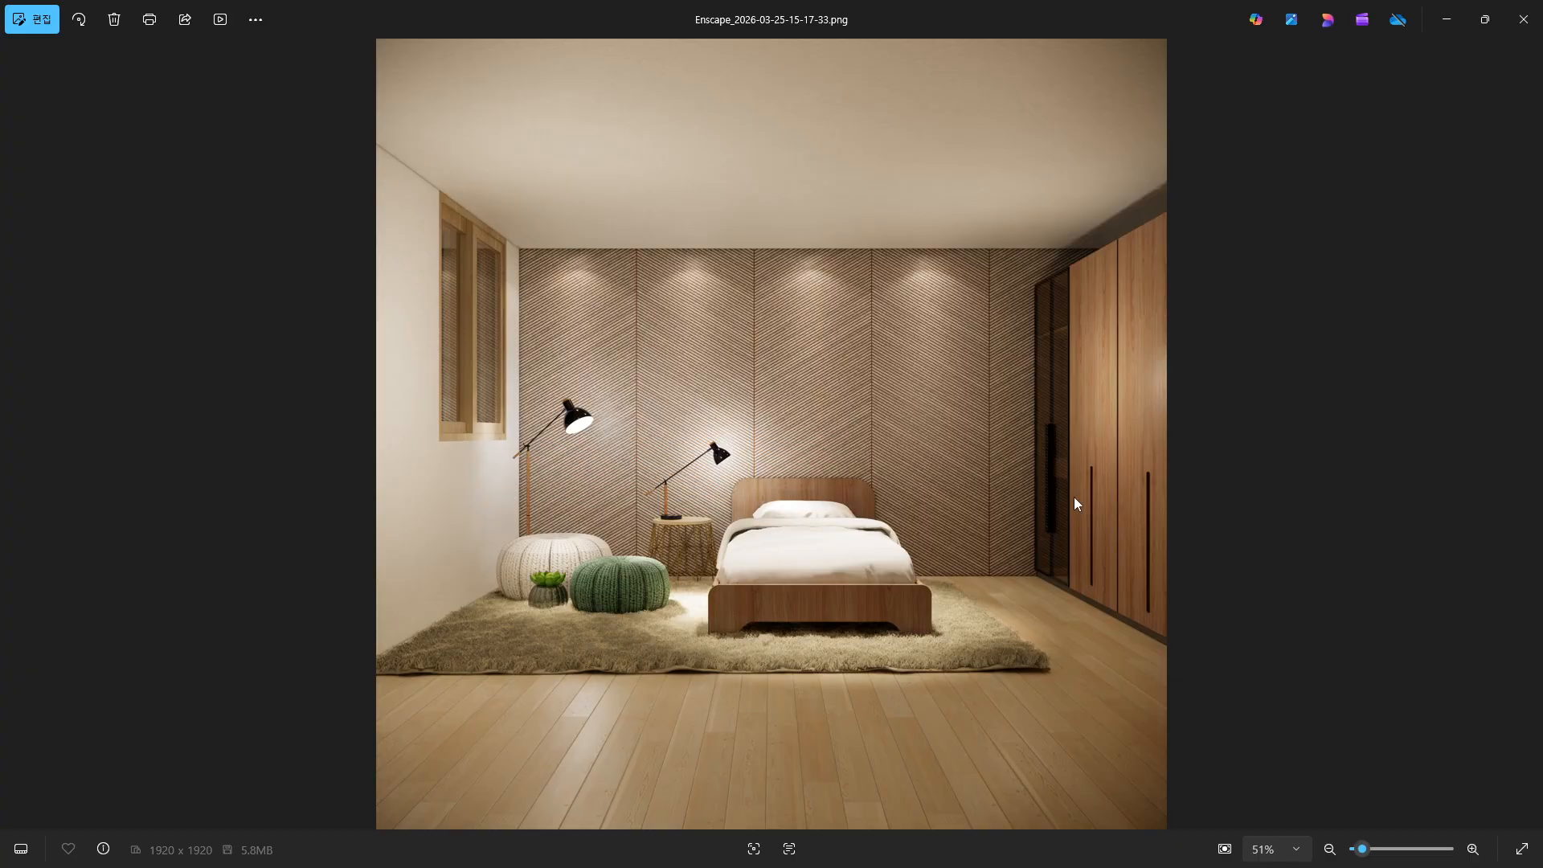
scroll(545, 559, up, 8)
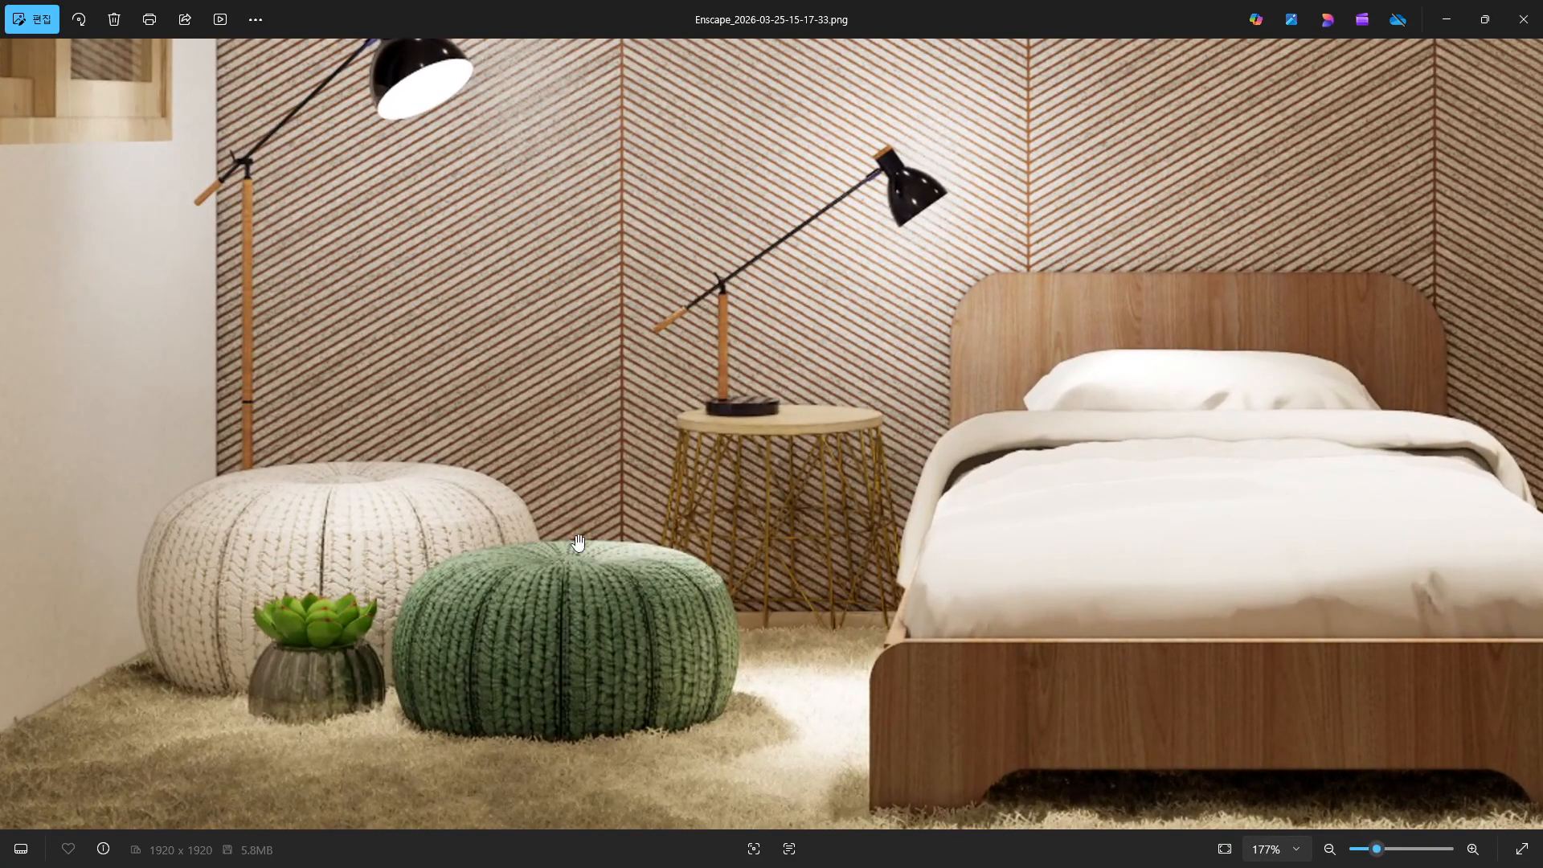
drag(607, 534, 384, 537)
scroll(384, 536, down, 4)
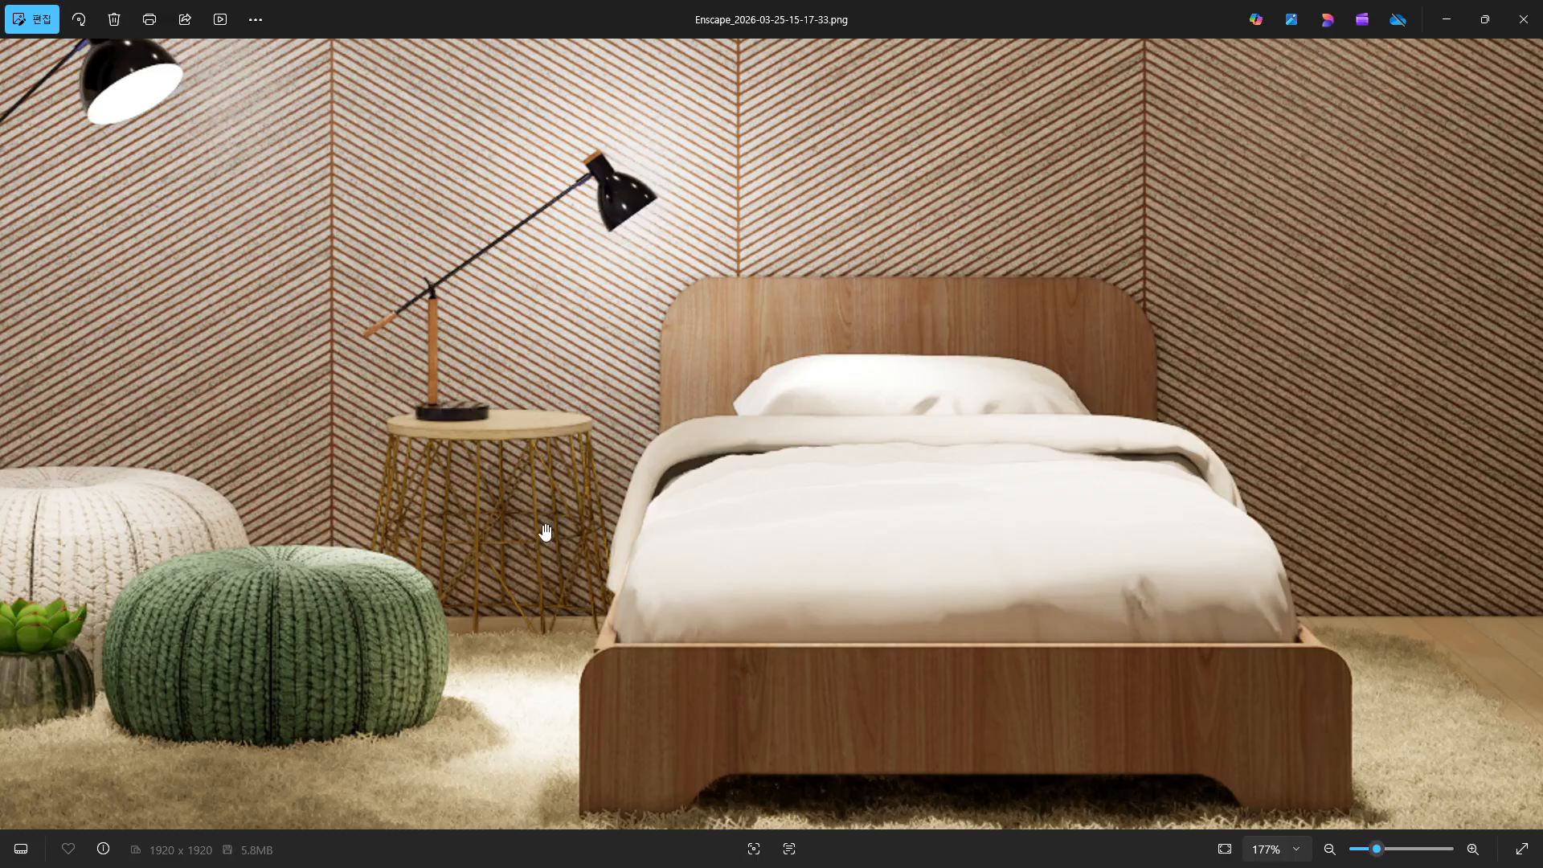
scroll(492, 530, down, 6)
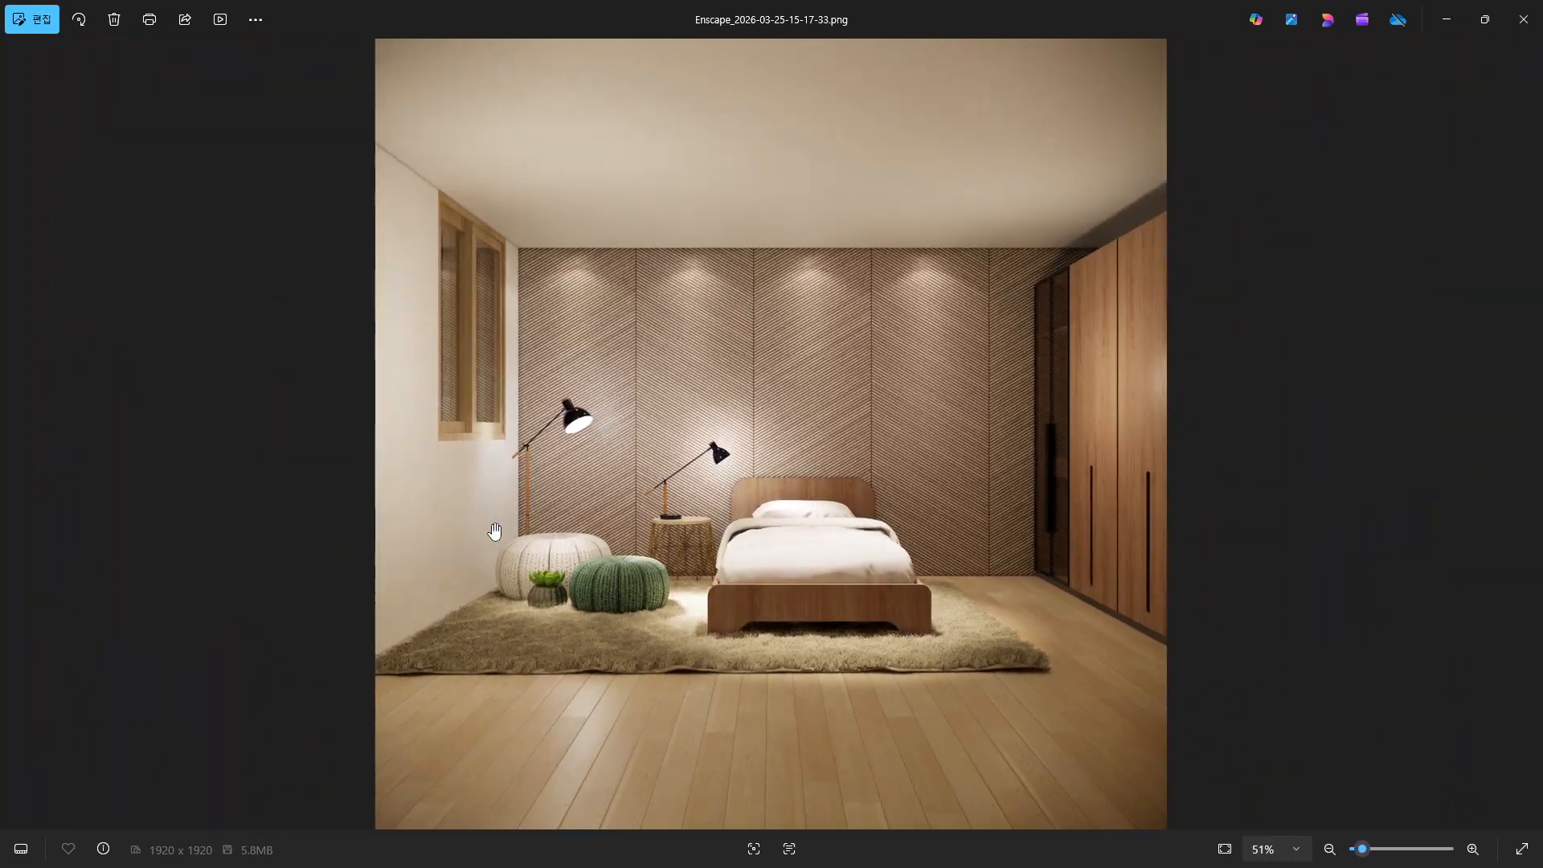